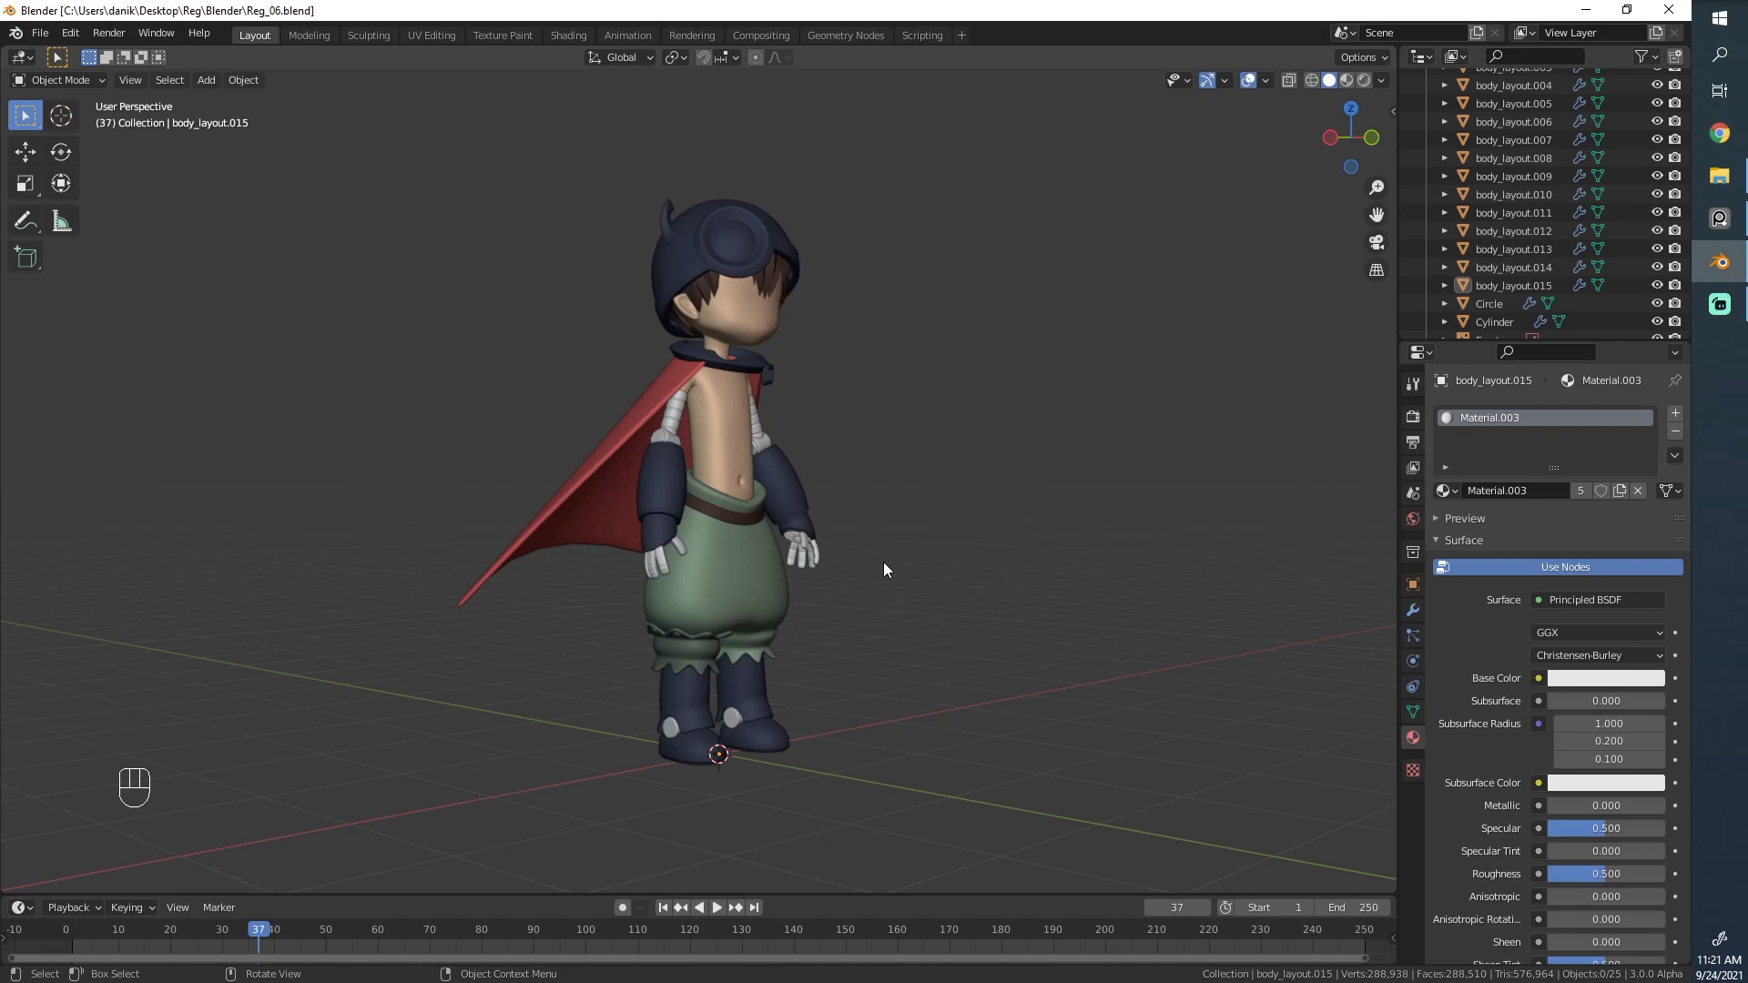
# Examine the whole character model from several angles, including the red cape and the collar it attaches to.
pyautogui.scroll(4, 884, 563)
pyautogui.scroll(-2, 884, 562)
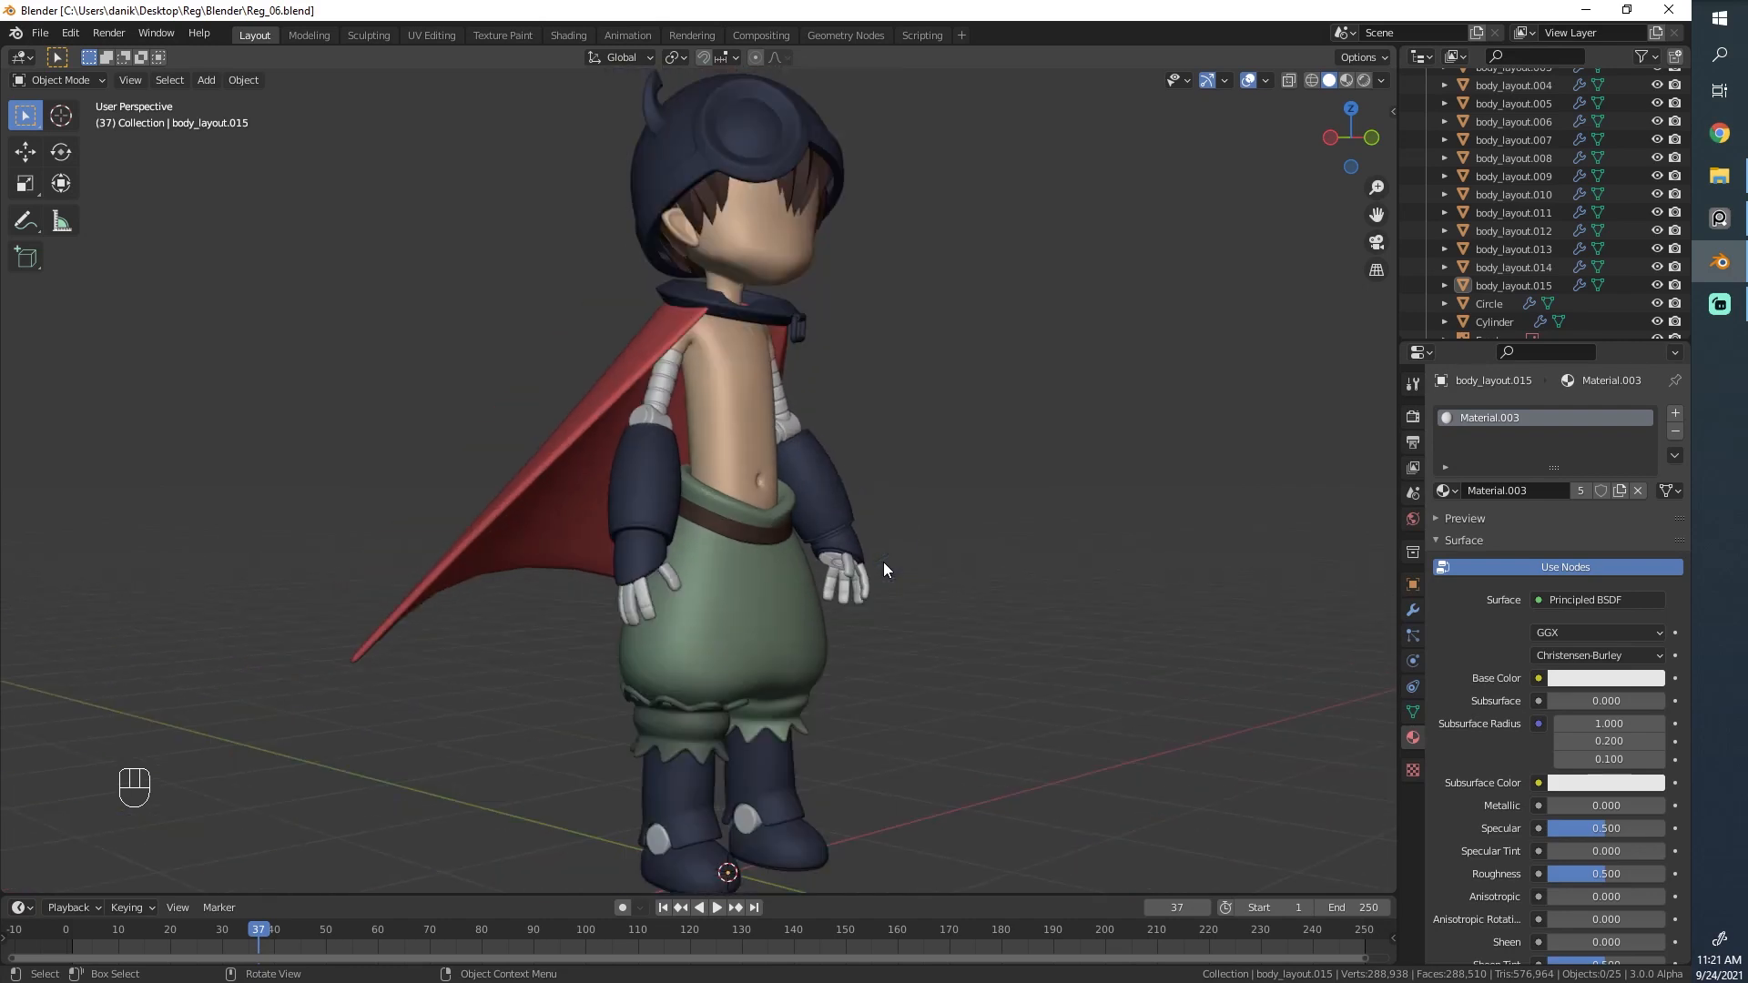
pyautogui.scroll(-1, 884, 562)
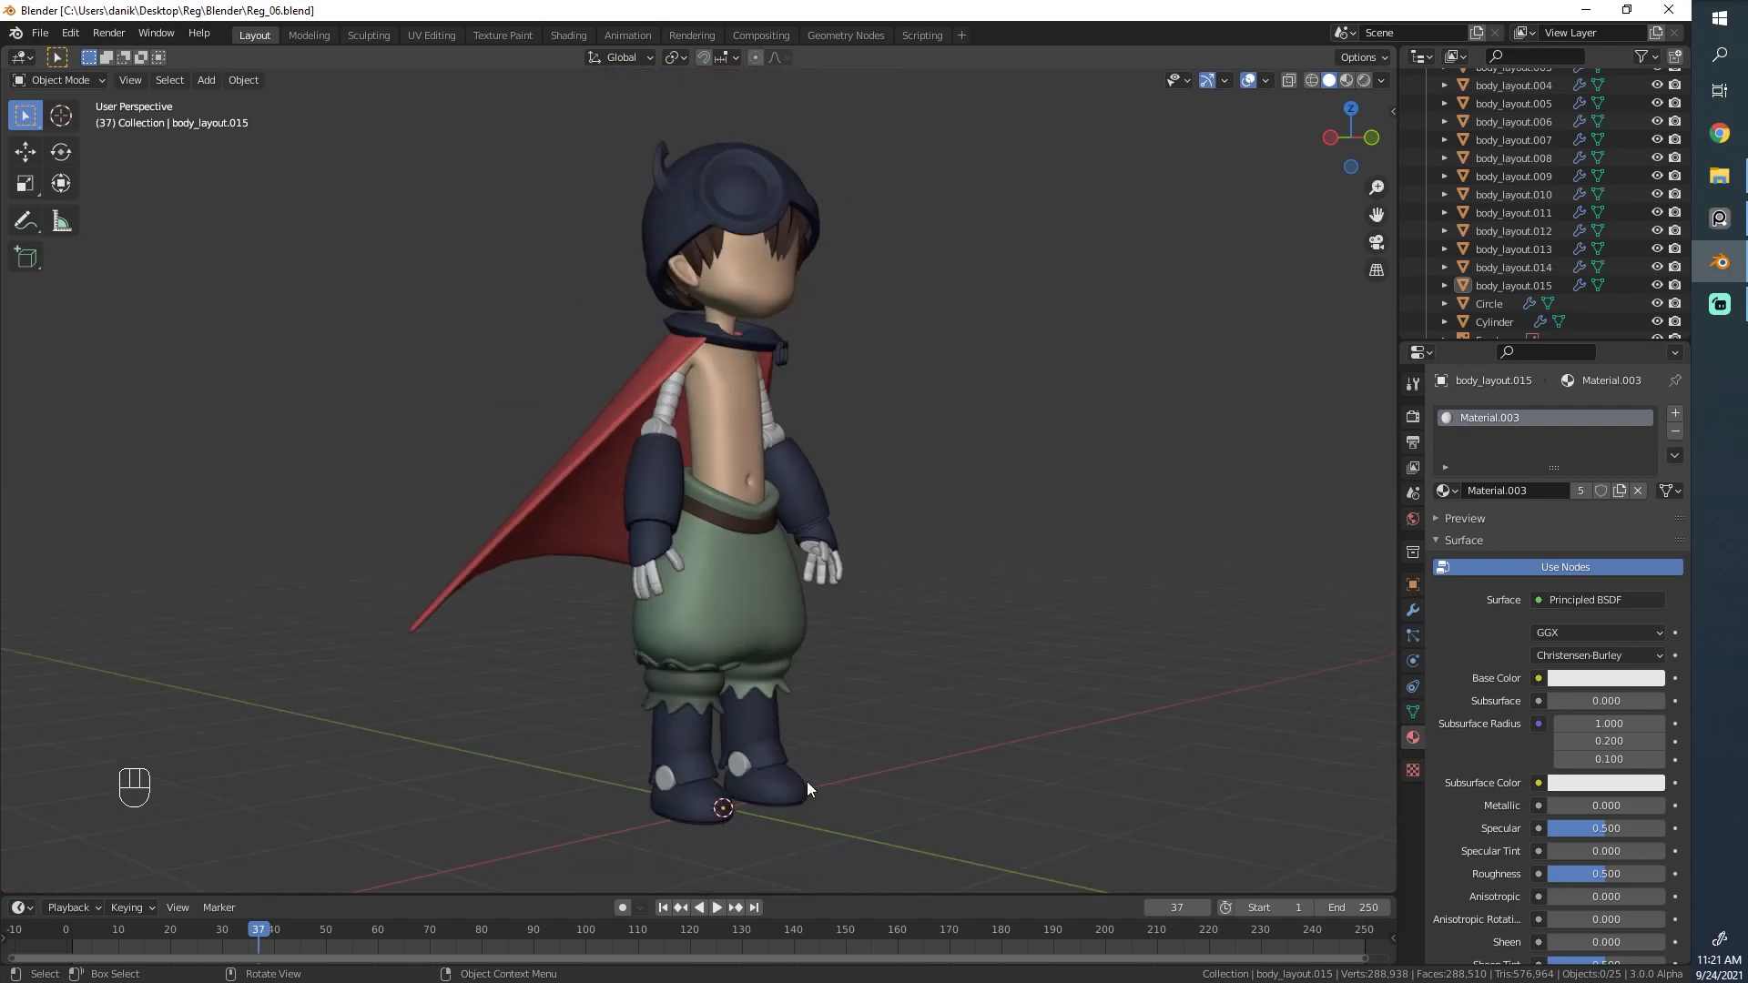
pyautogui.scroll(4, 785, 522)
pyautogui.scroll(-3, 766, 544)
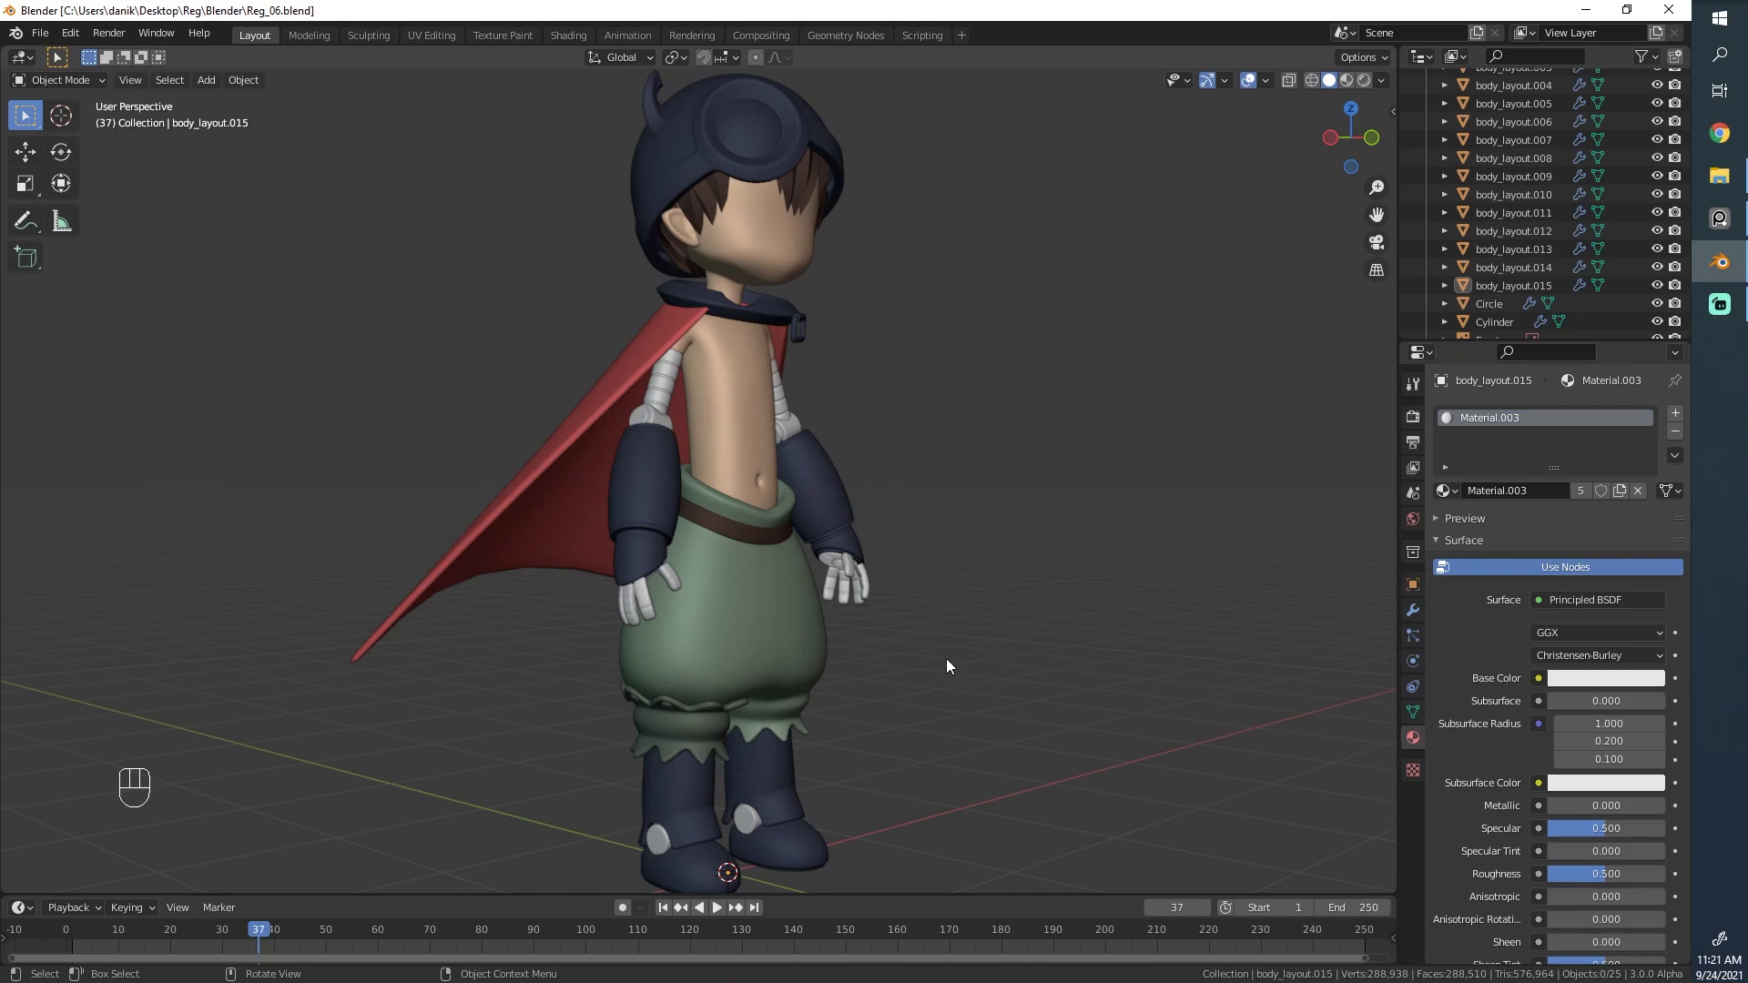
pyautogui.moveTo(947, 665); pyautogui.dragTo(510, 591, button='middle')
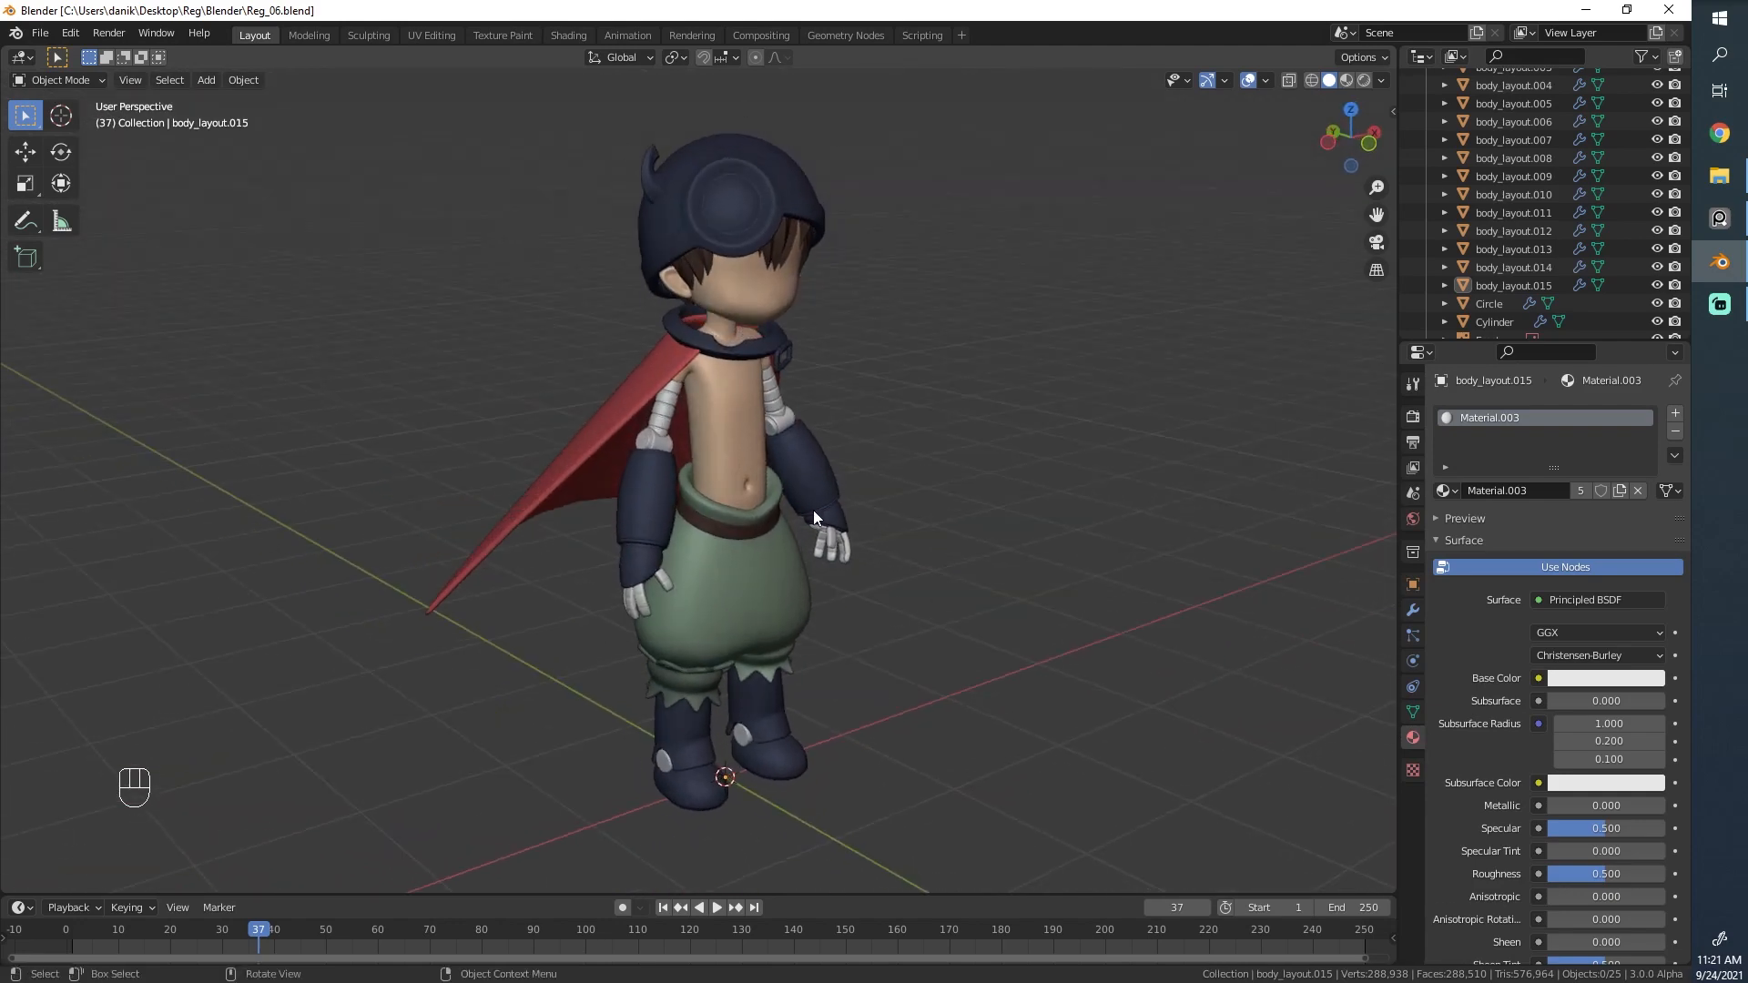
pyautogui.moveTo(889, 399); pyautogui.dragTo(816, 362, button='middle')
pyautogui.scroll(3, 890, 419)
pyautogui.click(816, 360)
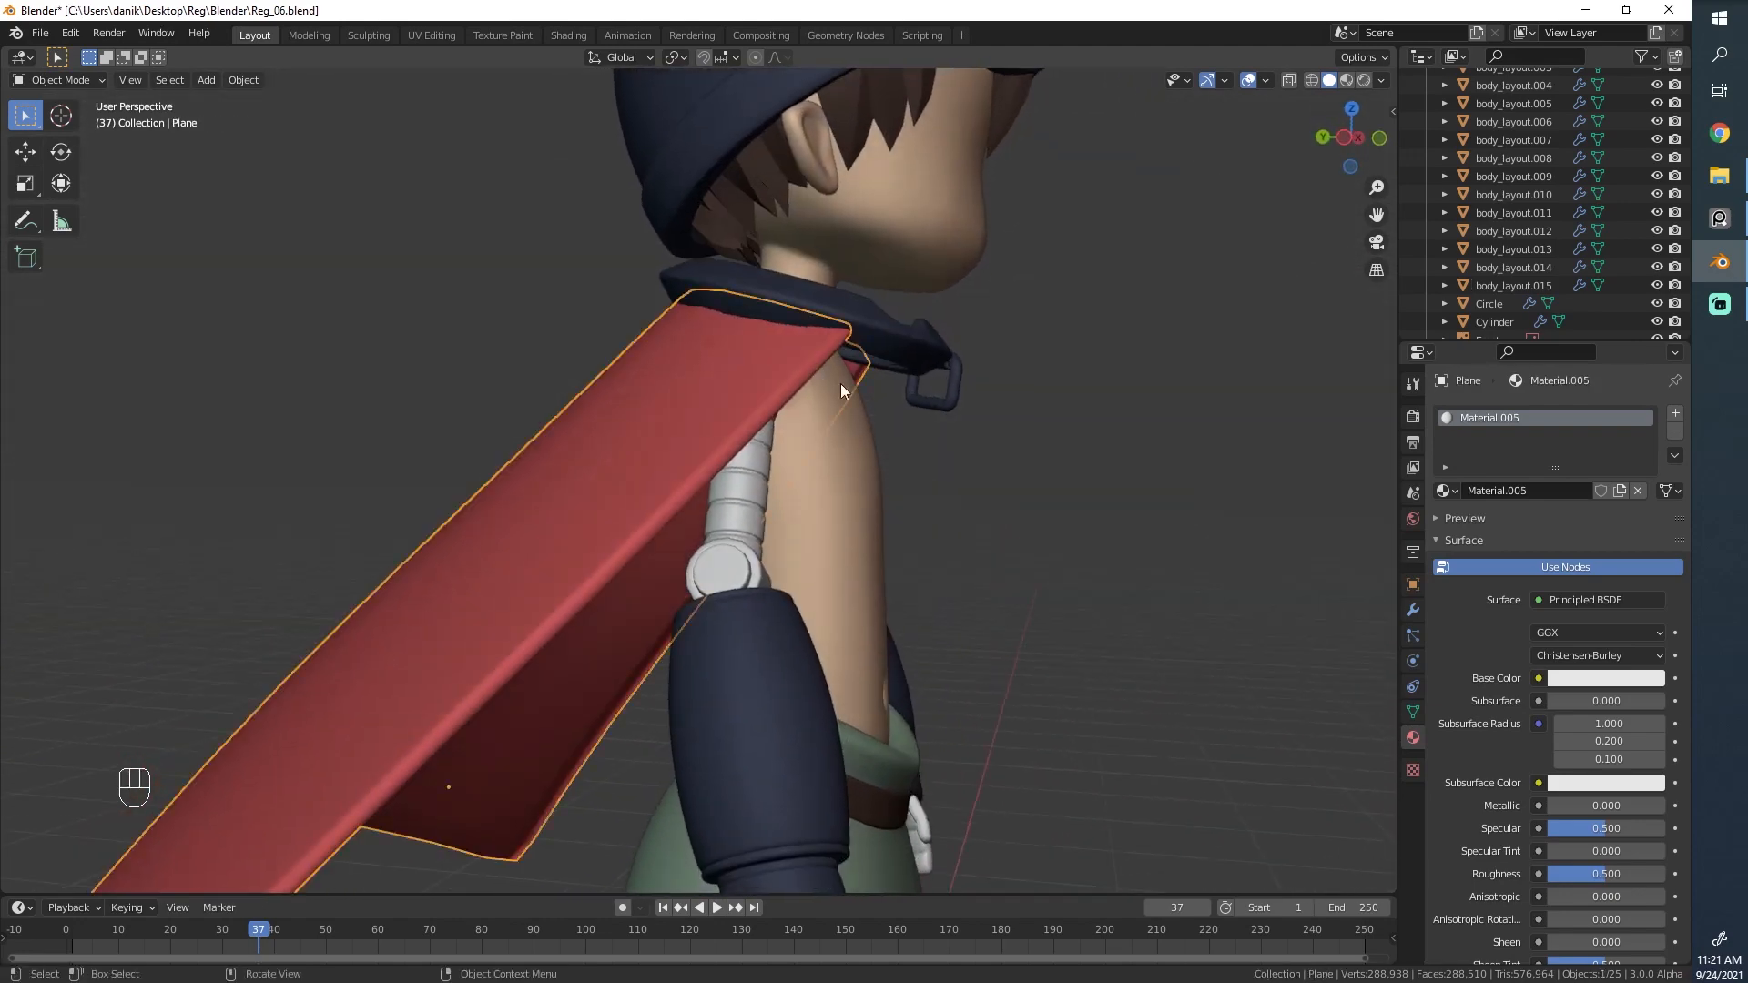
pyautogui.scroll(-4, 840, 385)
pyautogui.moveTo(864, 441); pyautogui.dragTo(714, 427, button='middle')
pyautogui.hotkey('alt', 'a')
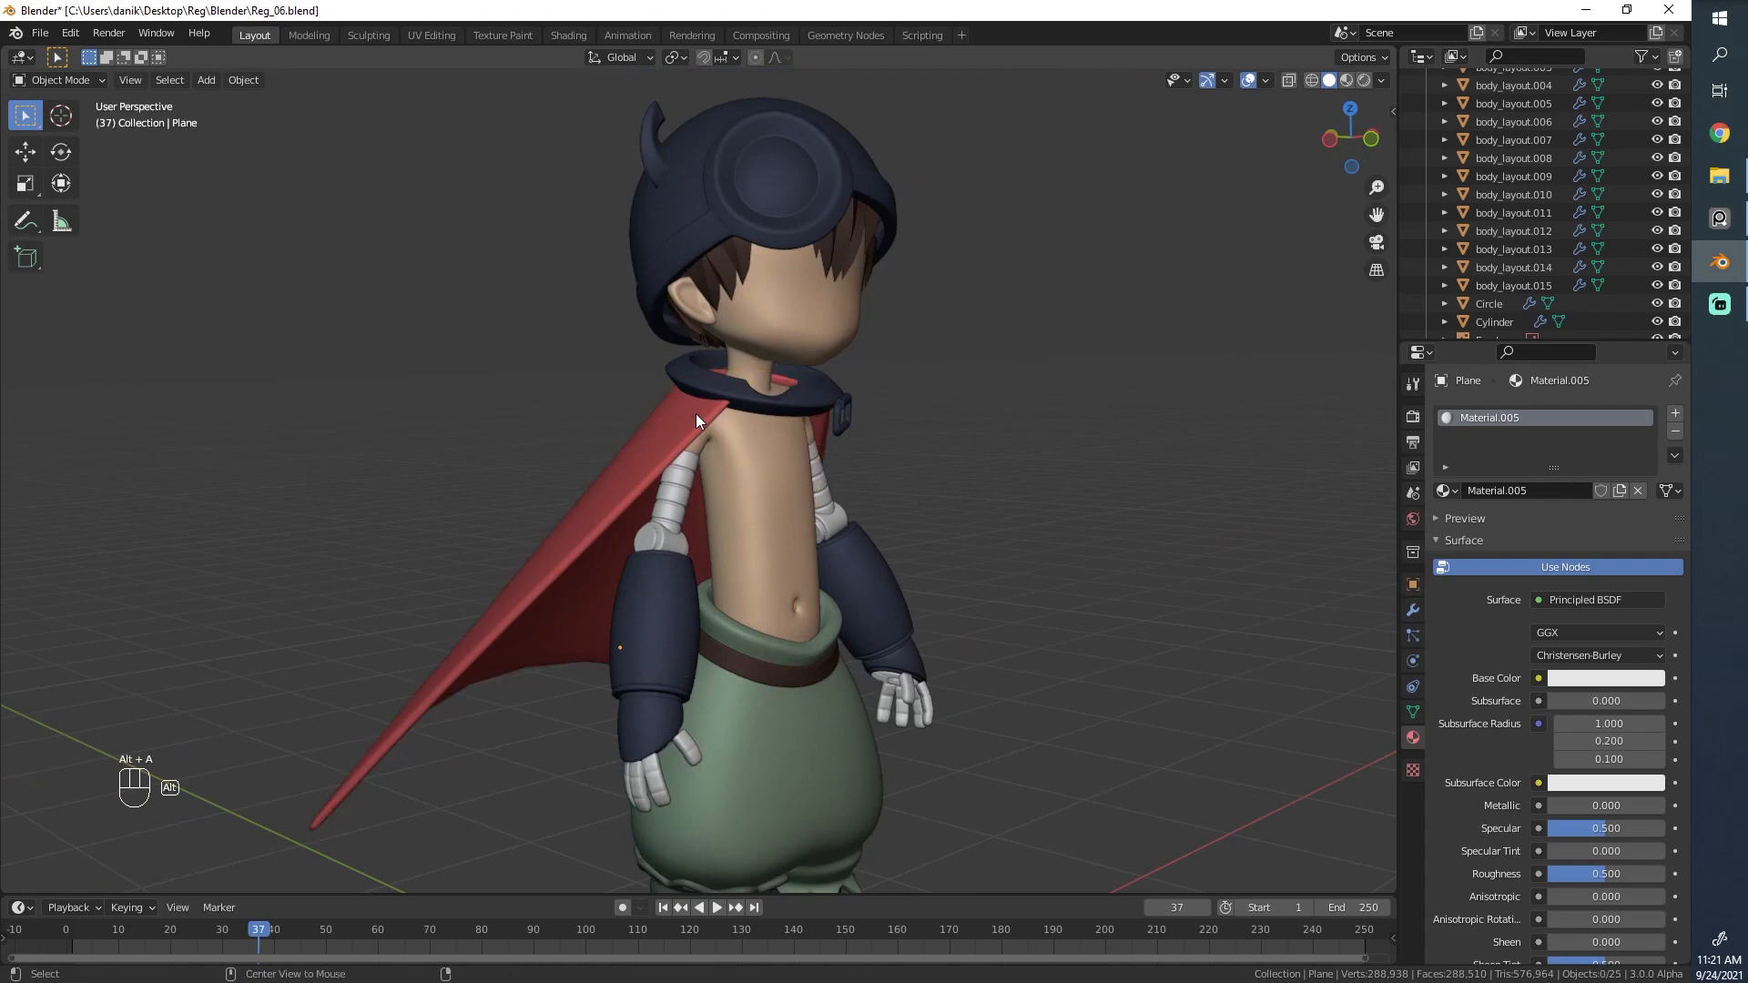
pyautogui.scroll(-2, 663, 438)
pyautogui.scroll(5, 670, 439)
pyautogui.scroll(-4, 670, 439)
pyautogui.moveTo(823, 577); pyautogui.dragTo(612, 468, button='middle')
pyautogui.scroll(1, 800, 534)
pyautogui.scroll(3, 794, 684)
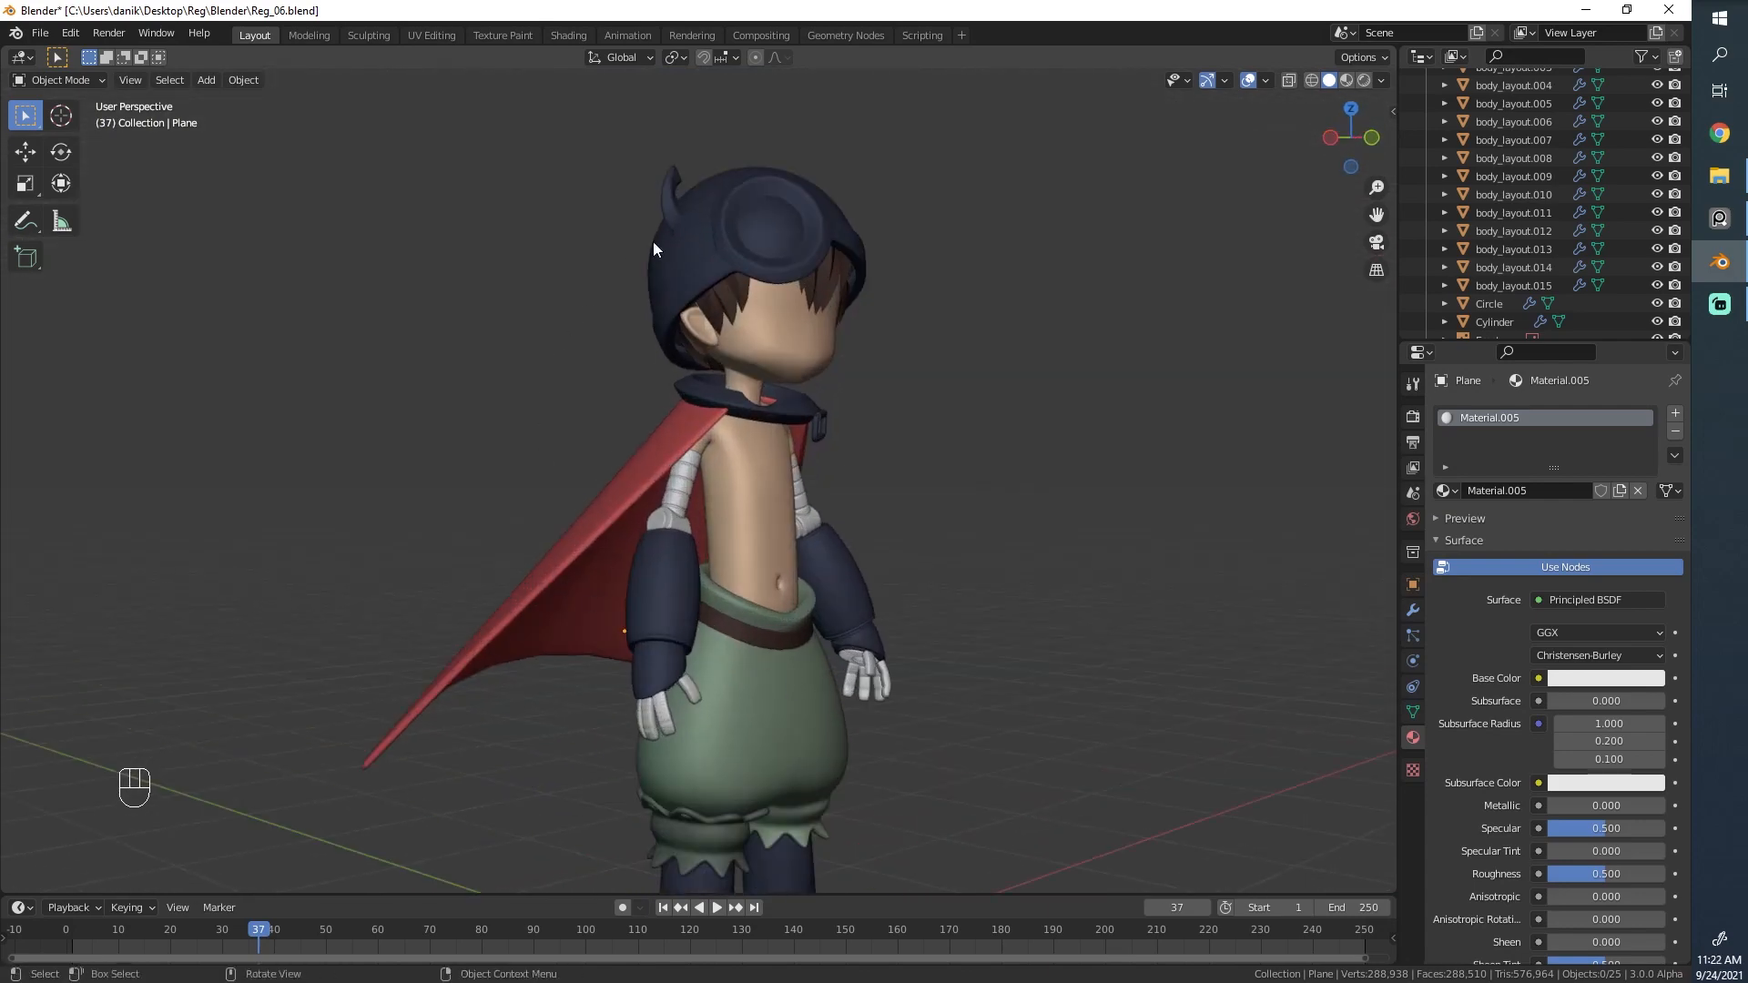
pyautogui.scroll(1, 774, 770)
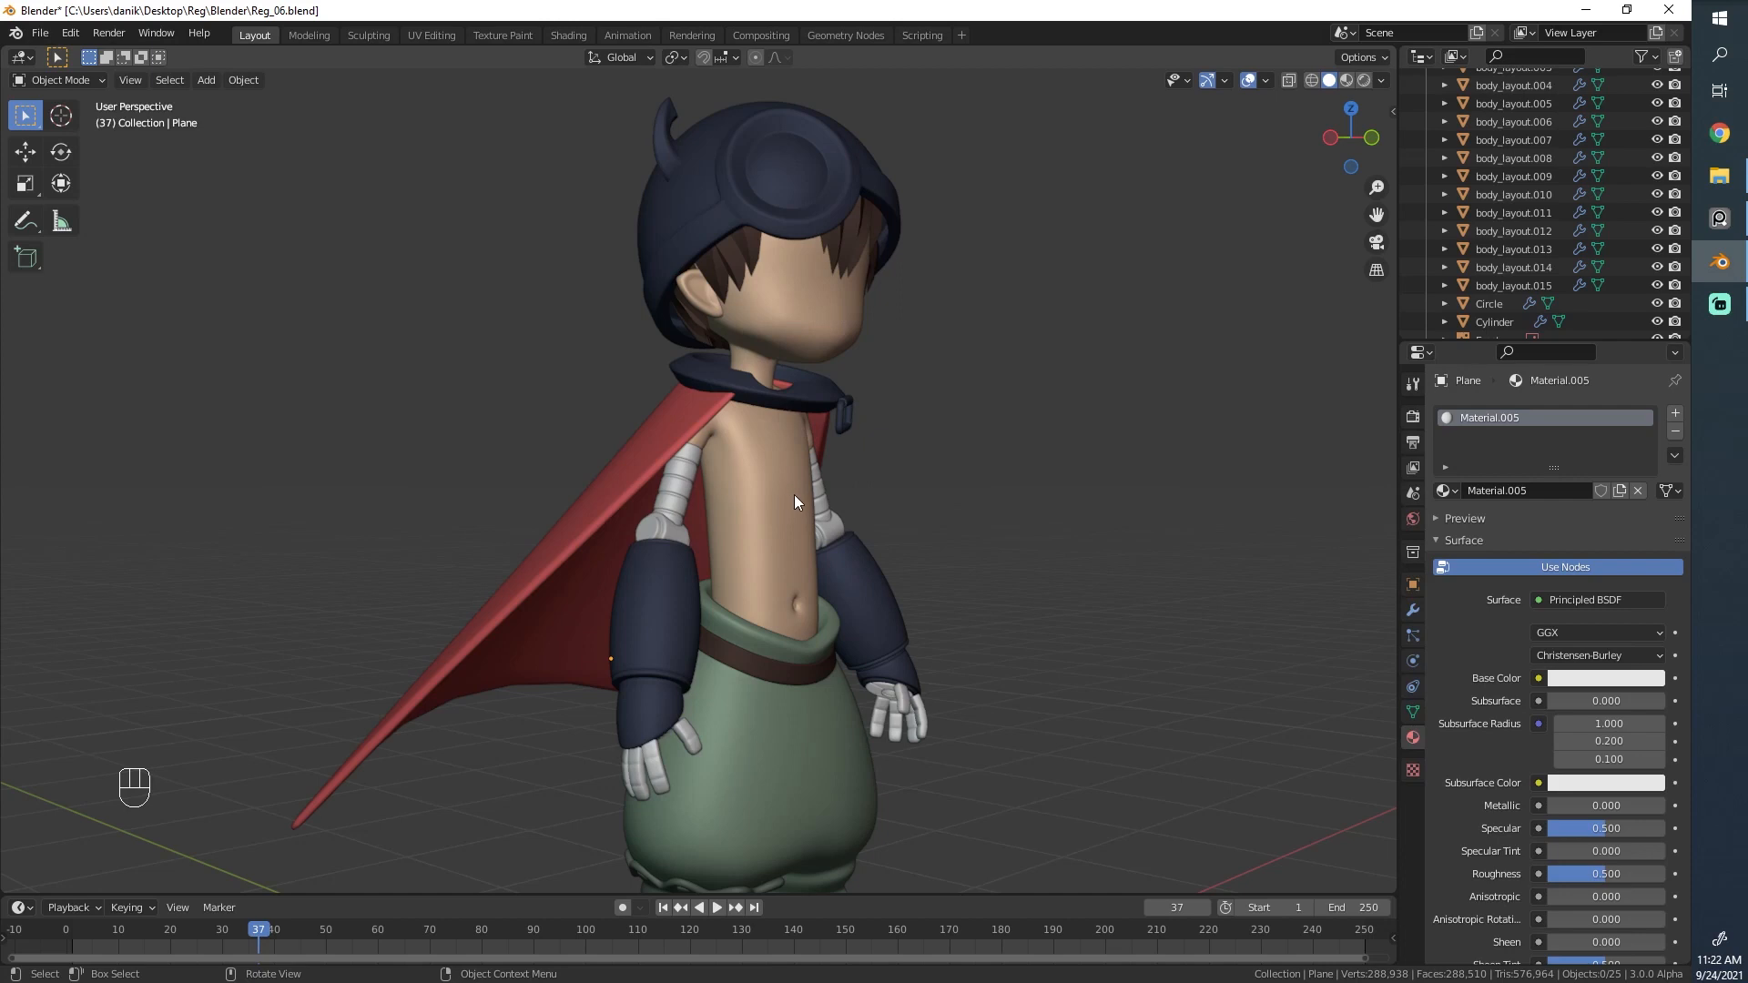
# Examine the character's front, helmet, face and collar buckle up close from the front and side.
pyautogui.moveTo(821, 497); pyautogui.dragTo(544, 310, button='middle')
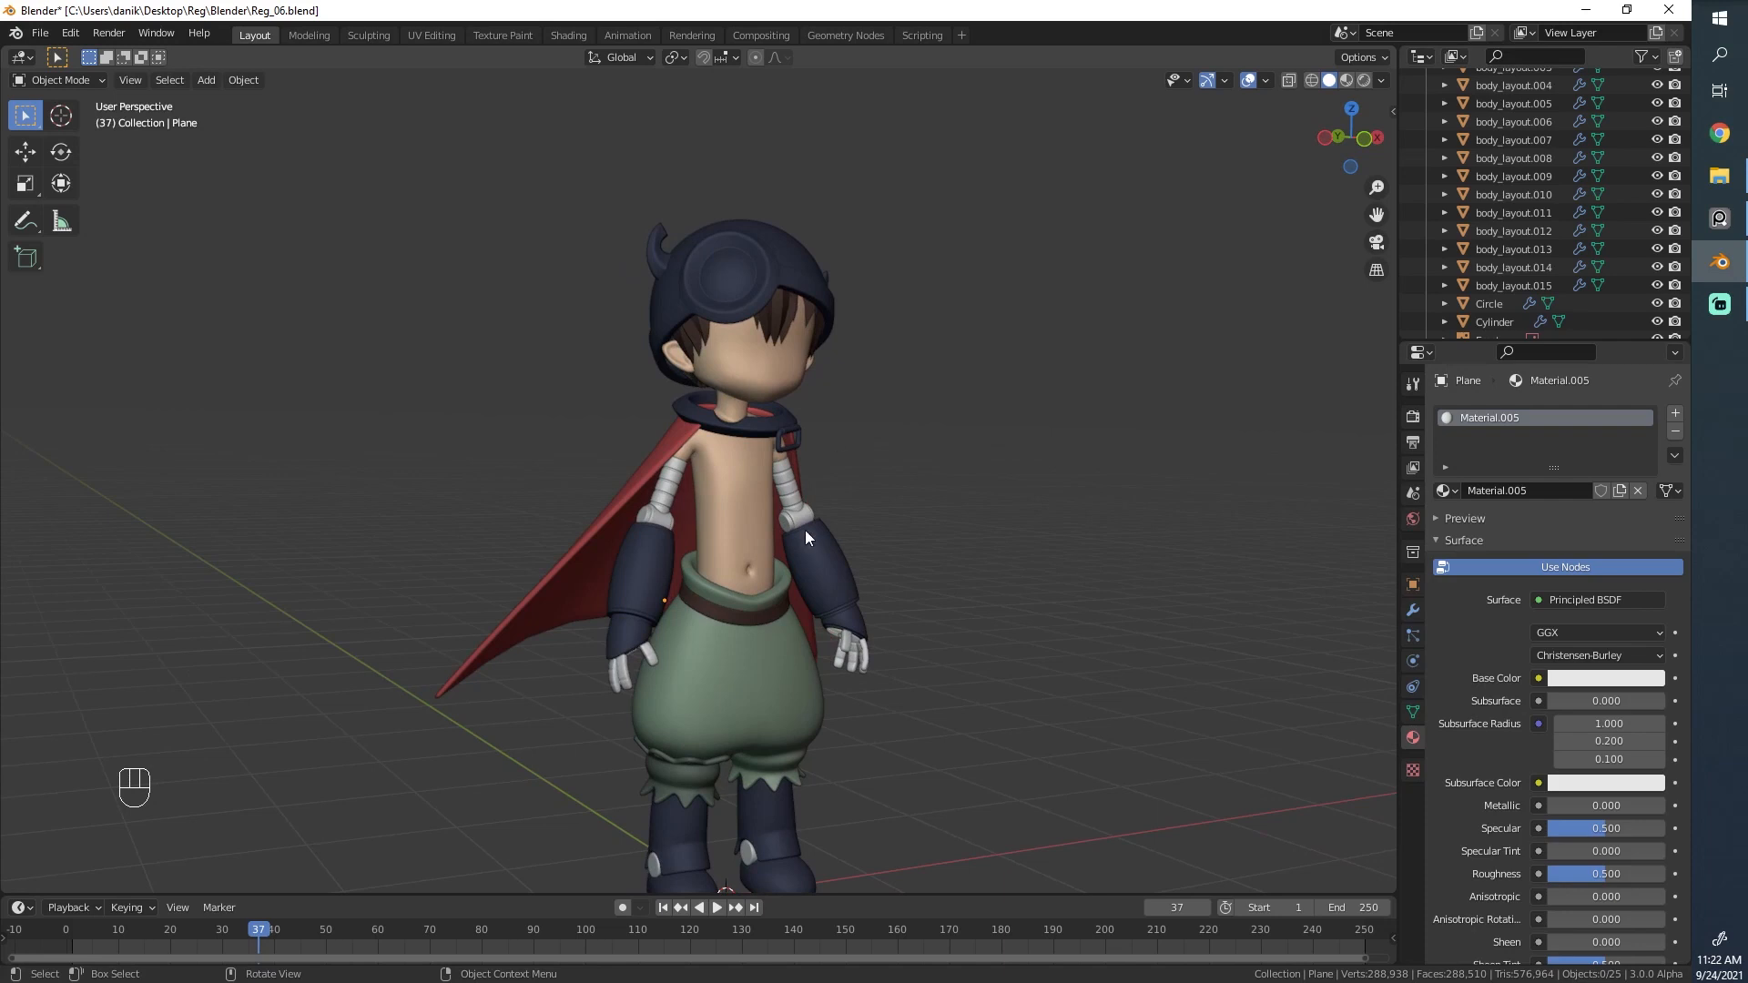
pyautogui.scroll(-3, 805, 530)
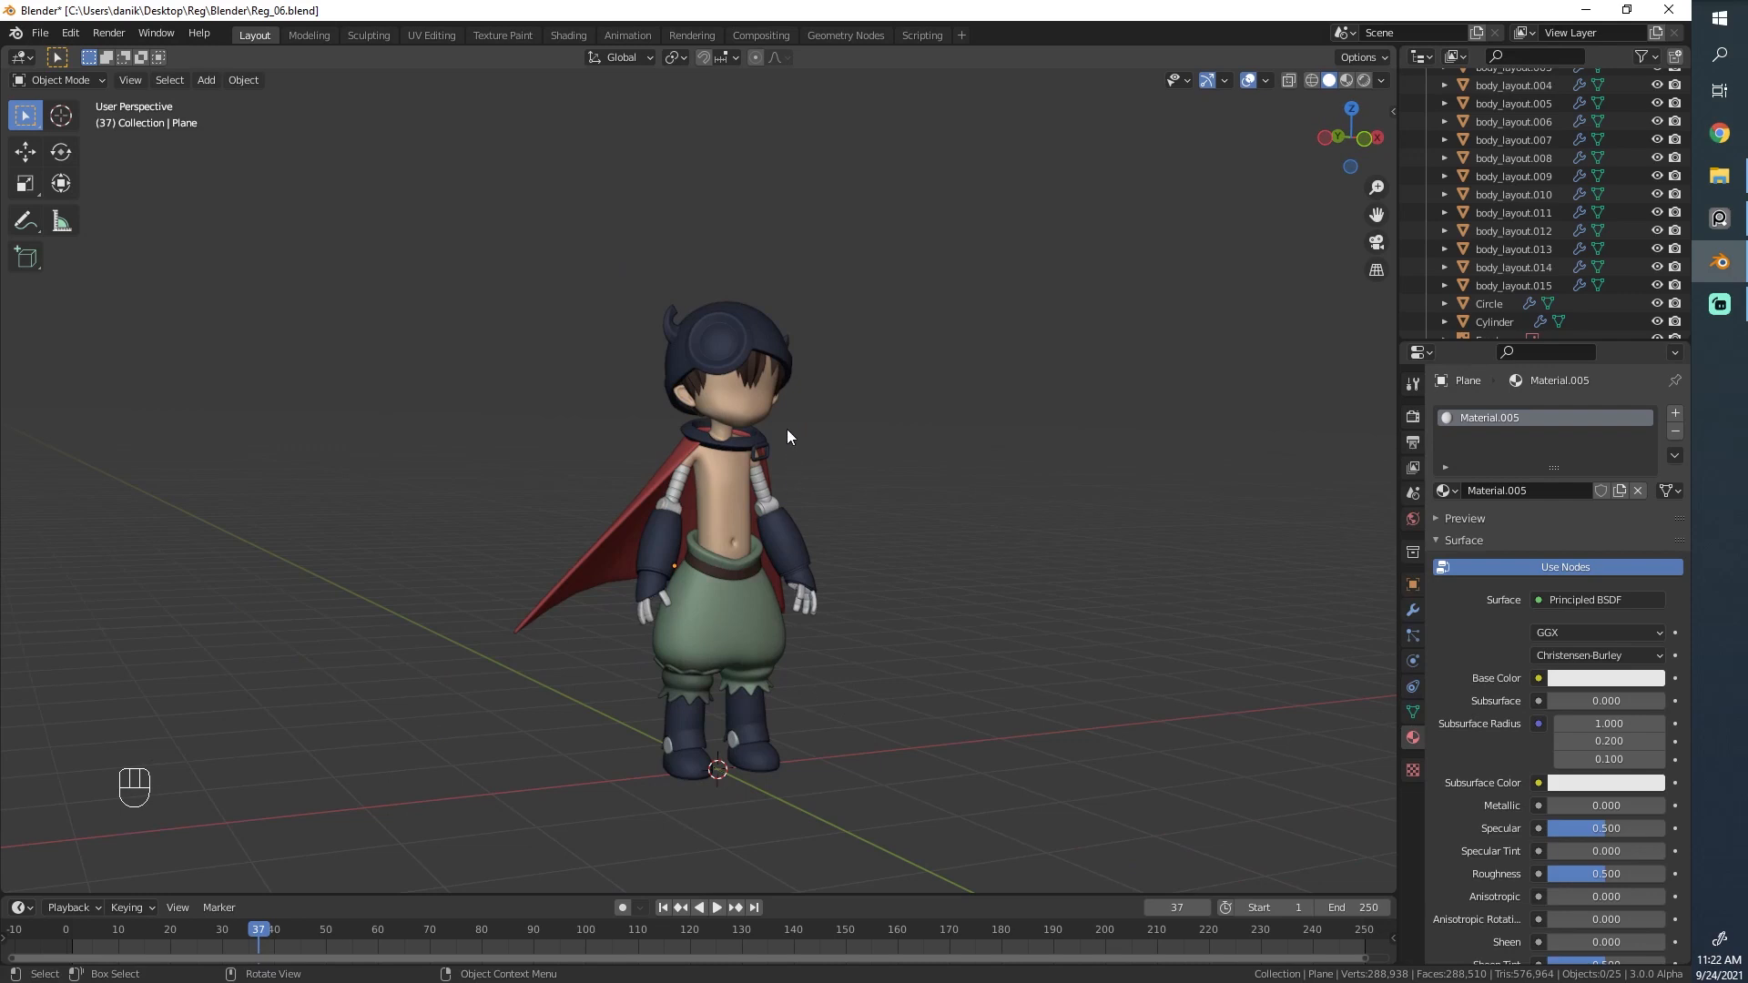
pyautogui.scroll(3, 788, 431)
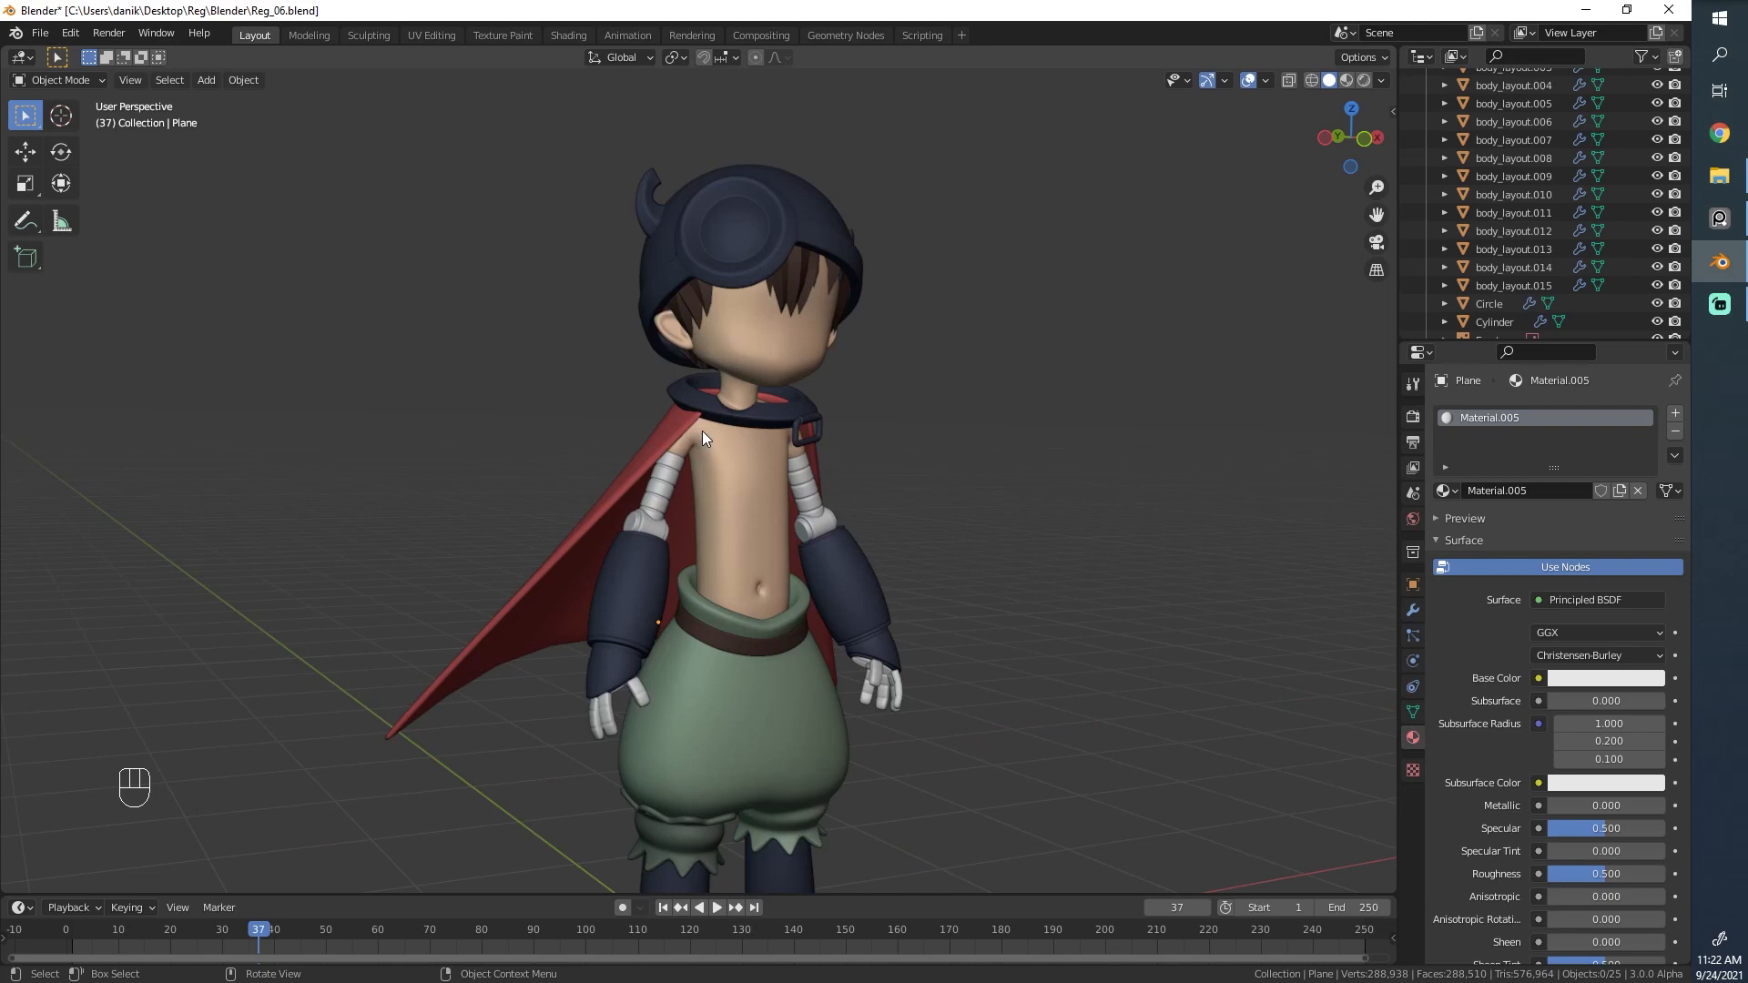
pyautogui.scroll(-4, 702, 430)
pyautogui.moveTo(927, 606); pyautogui.dragTo(789, 572, button='middle')
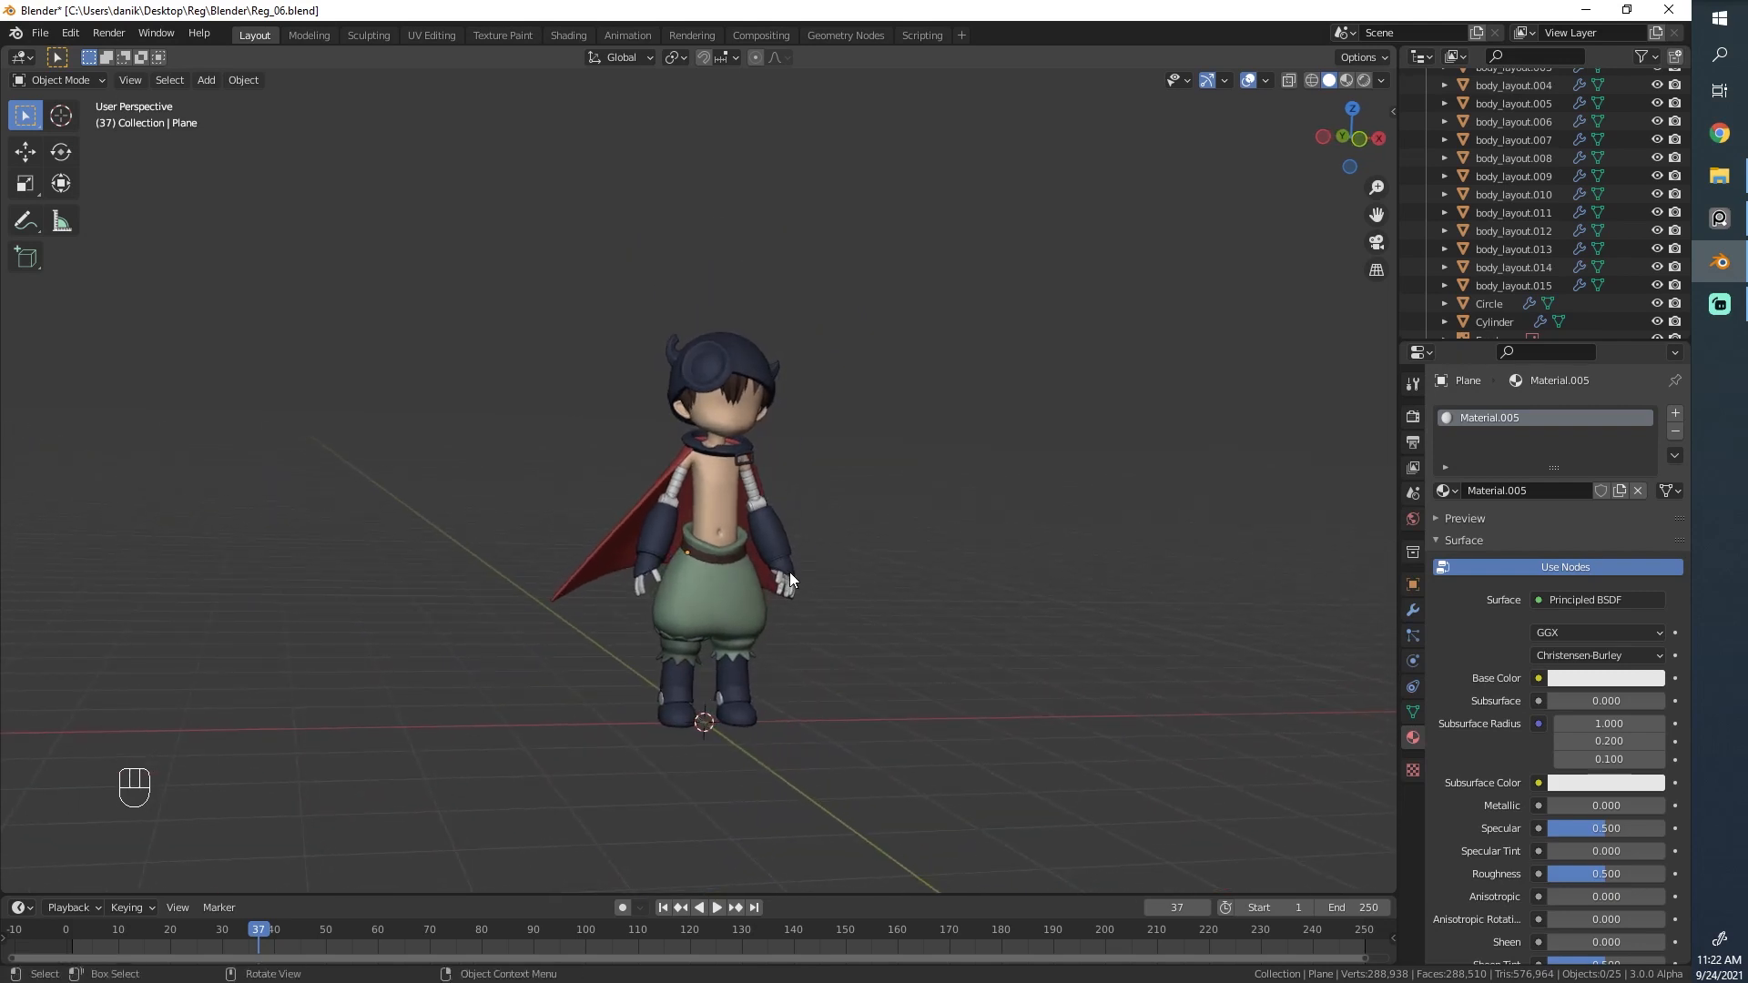
pyautogui.scroll(5, 890, 413)
pyautogui.keyDown('alt'); pyautogui.moveTo(856, 417); pyautogui.dragTo(748, 603, button='middle'); pyautogui.keyUp('alt')
pyautogui.scroll(1, 823, 521)
pyautogui.moveTo(828, 518); pyautogui.dragTo(520, 495, button='middle')
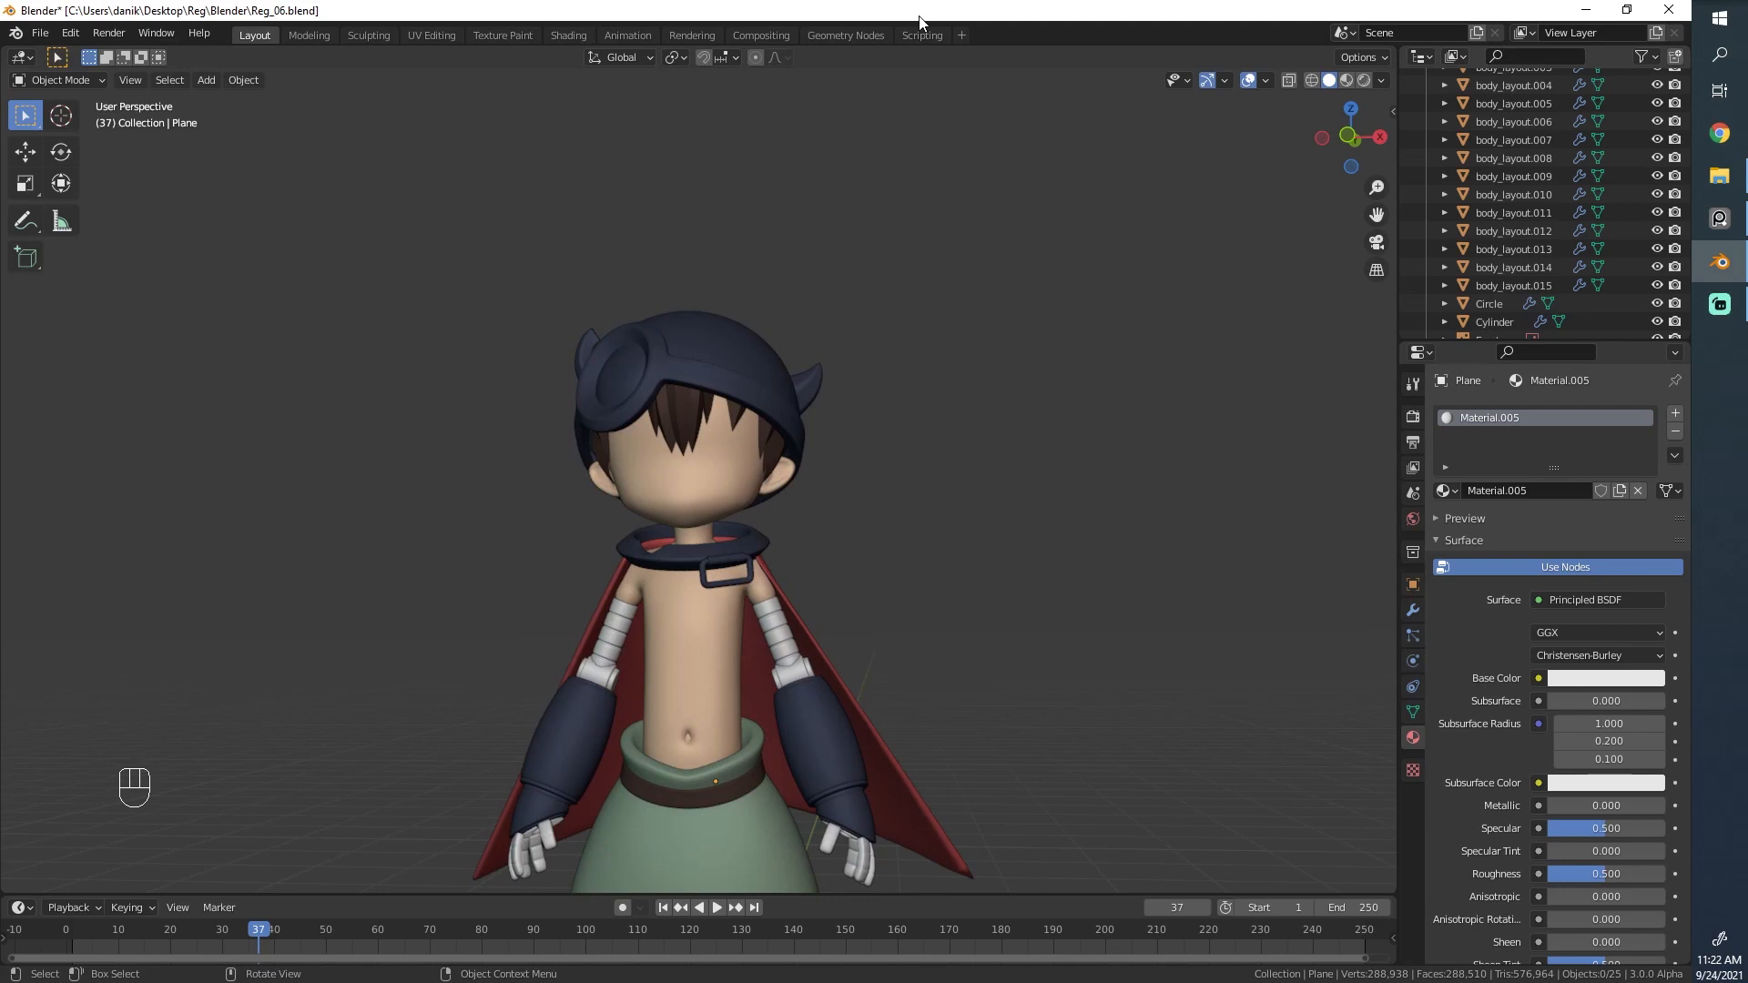
pyautogui.scroll(3, 870, 397)
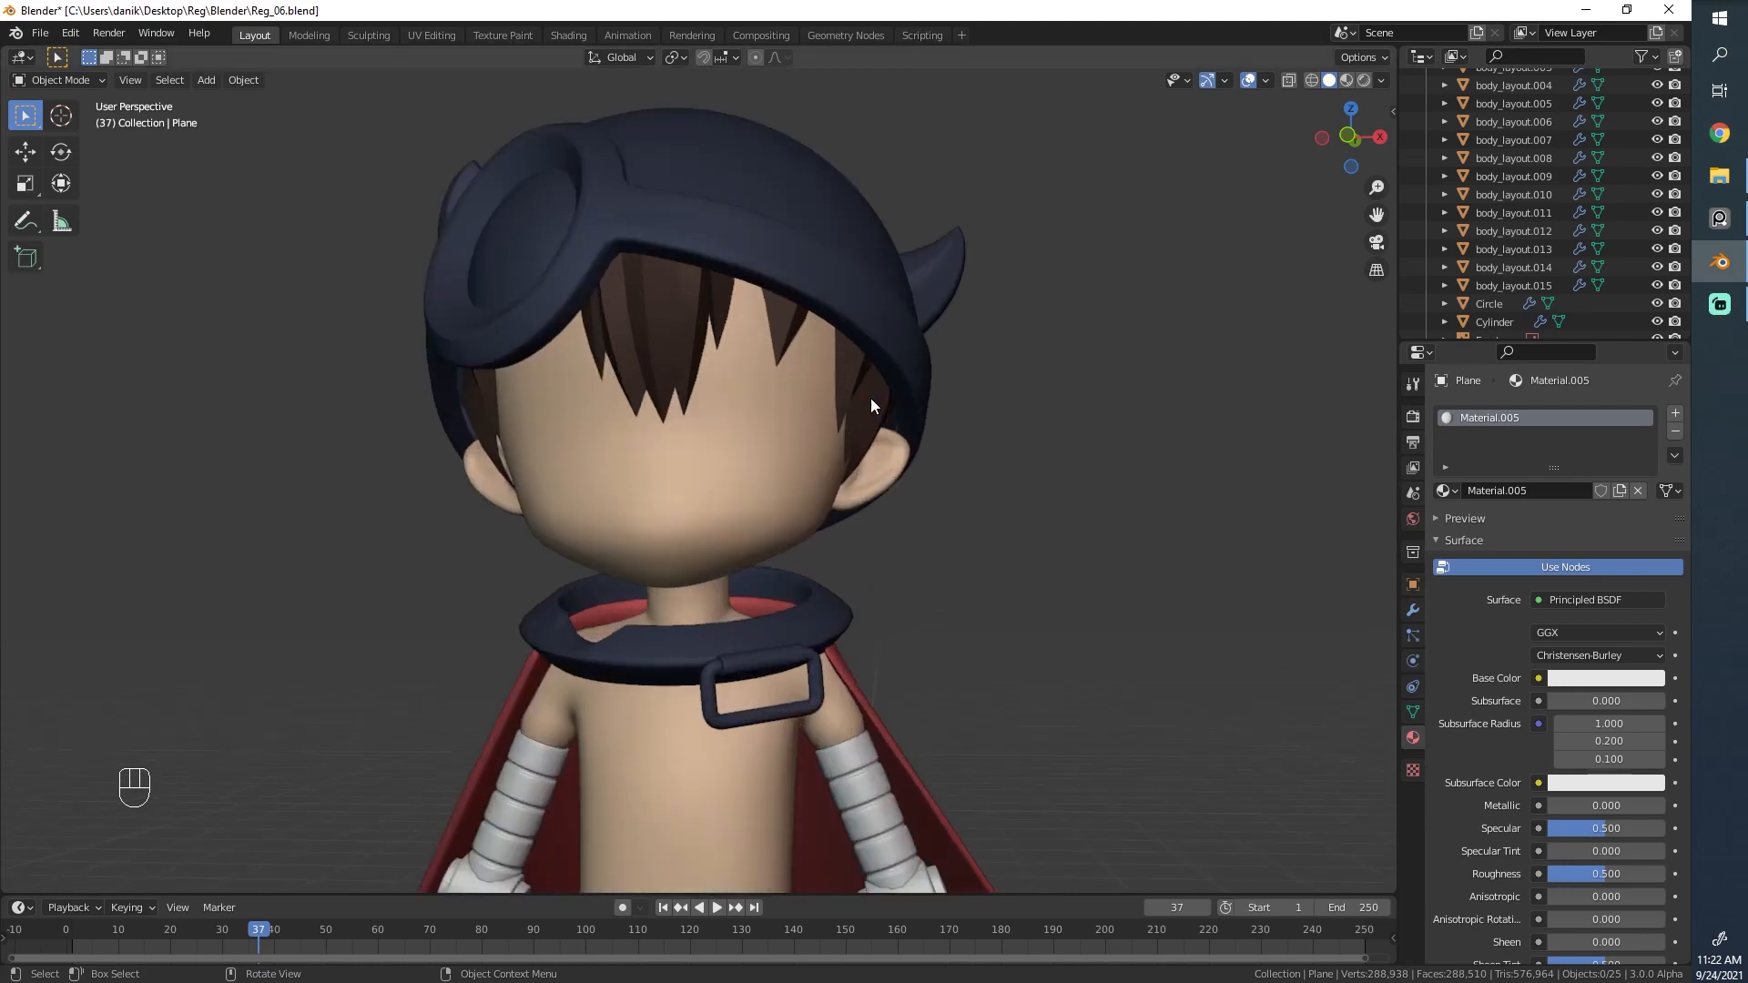
pyautogui.moveTo(870, 397); pyautogui.dragTo(720, 487, button='middle')
pyautogui.scroll(2, 721, 487)
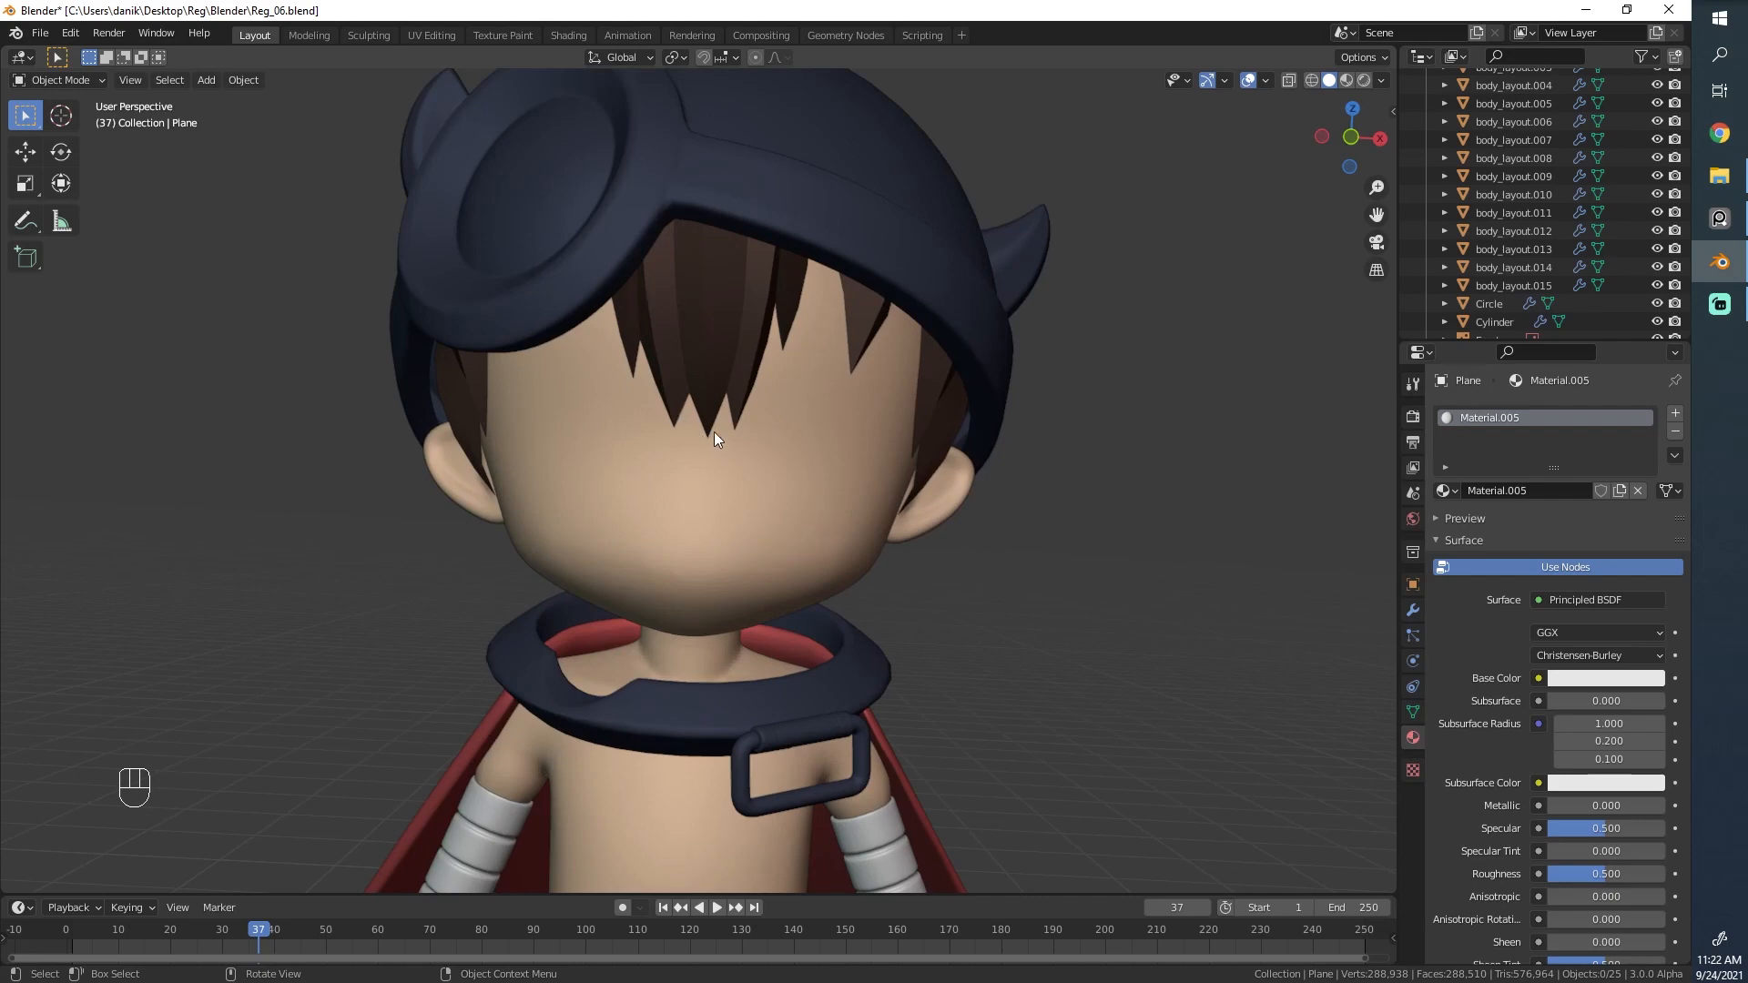
pyautogui.scroll(-5, 713, 431)
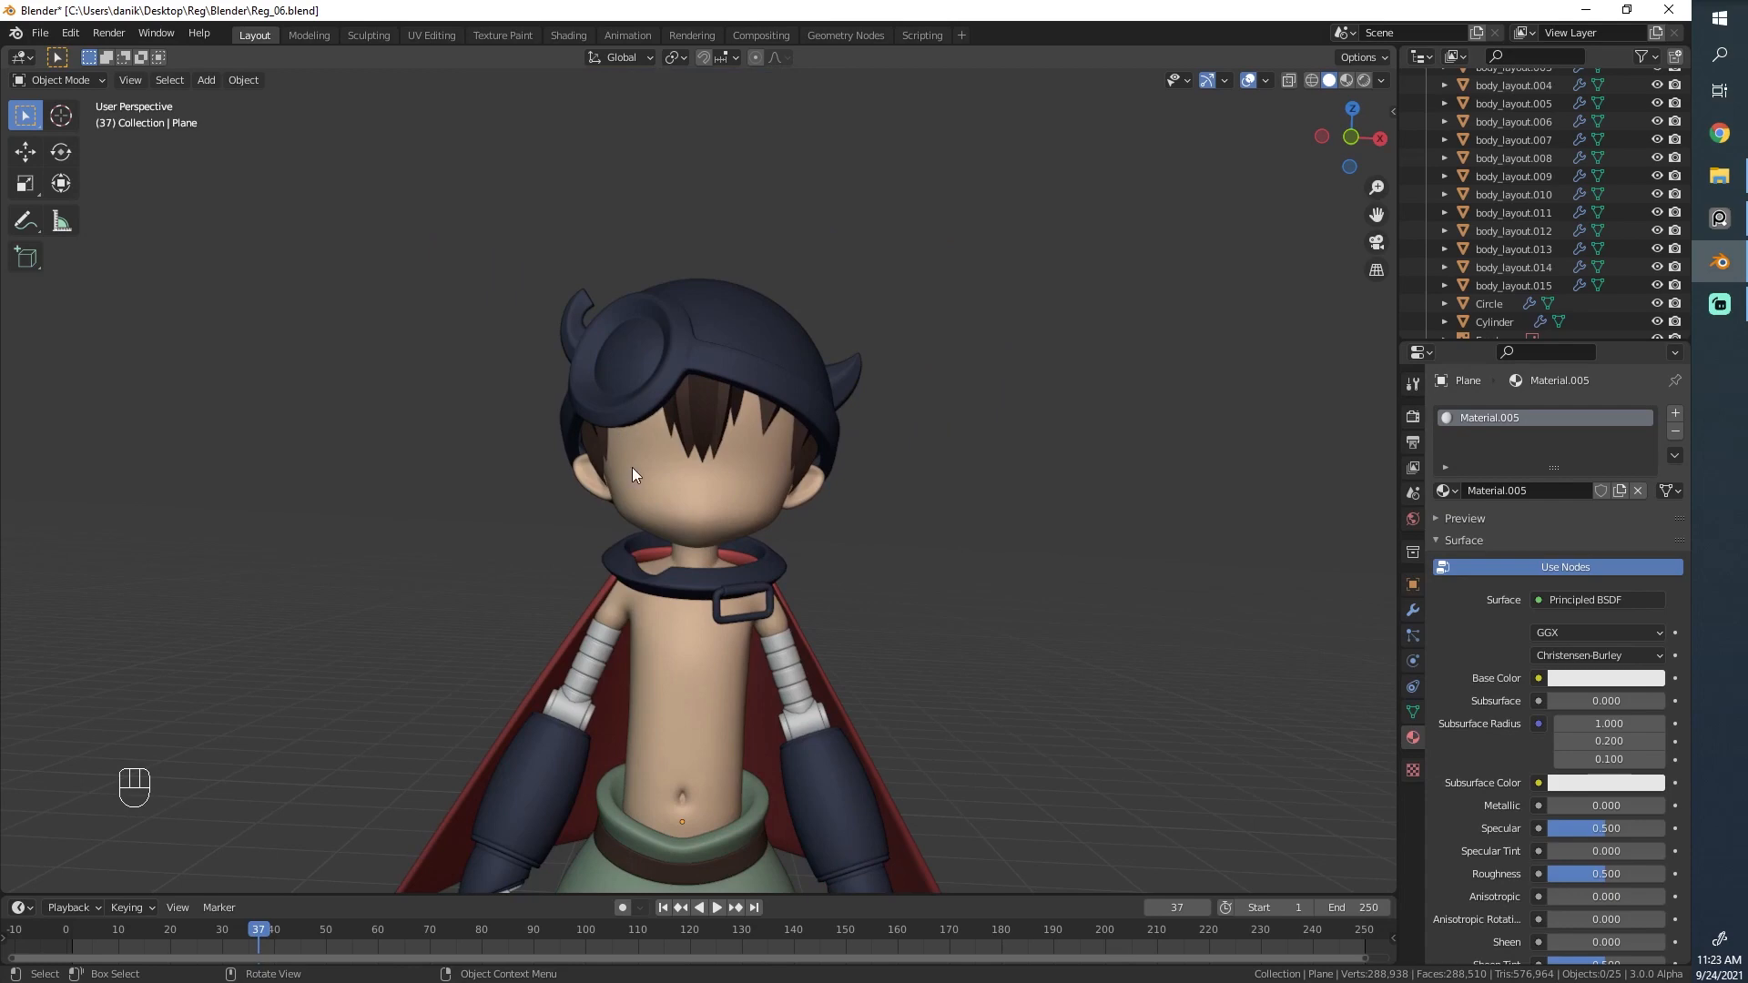
pyautogui.moveTo(632, 467); pyautogui.dragTo(941, 518, button='middle')
pyautogui.scroll(4, 936, 478)
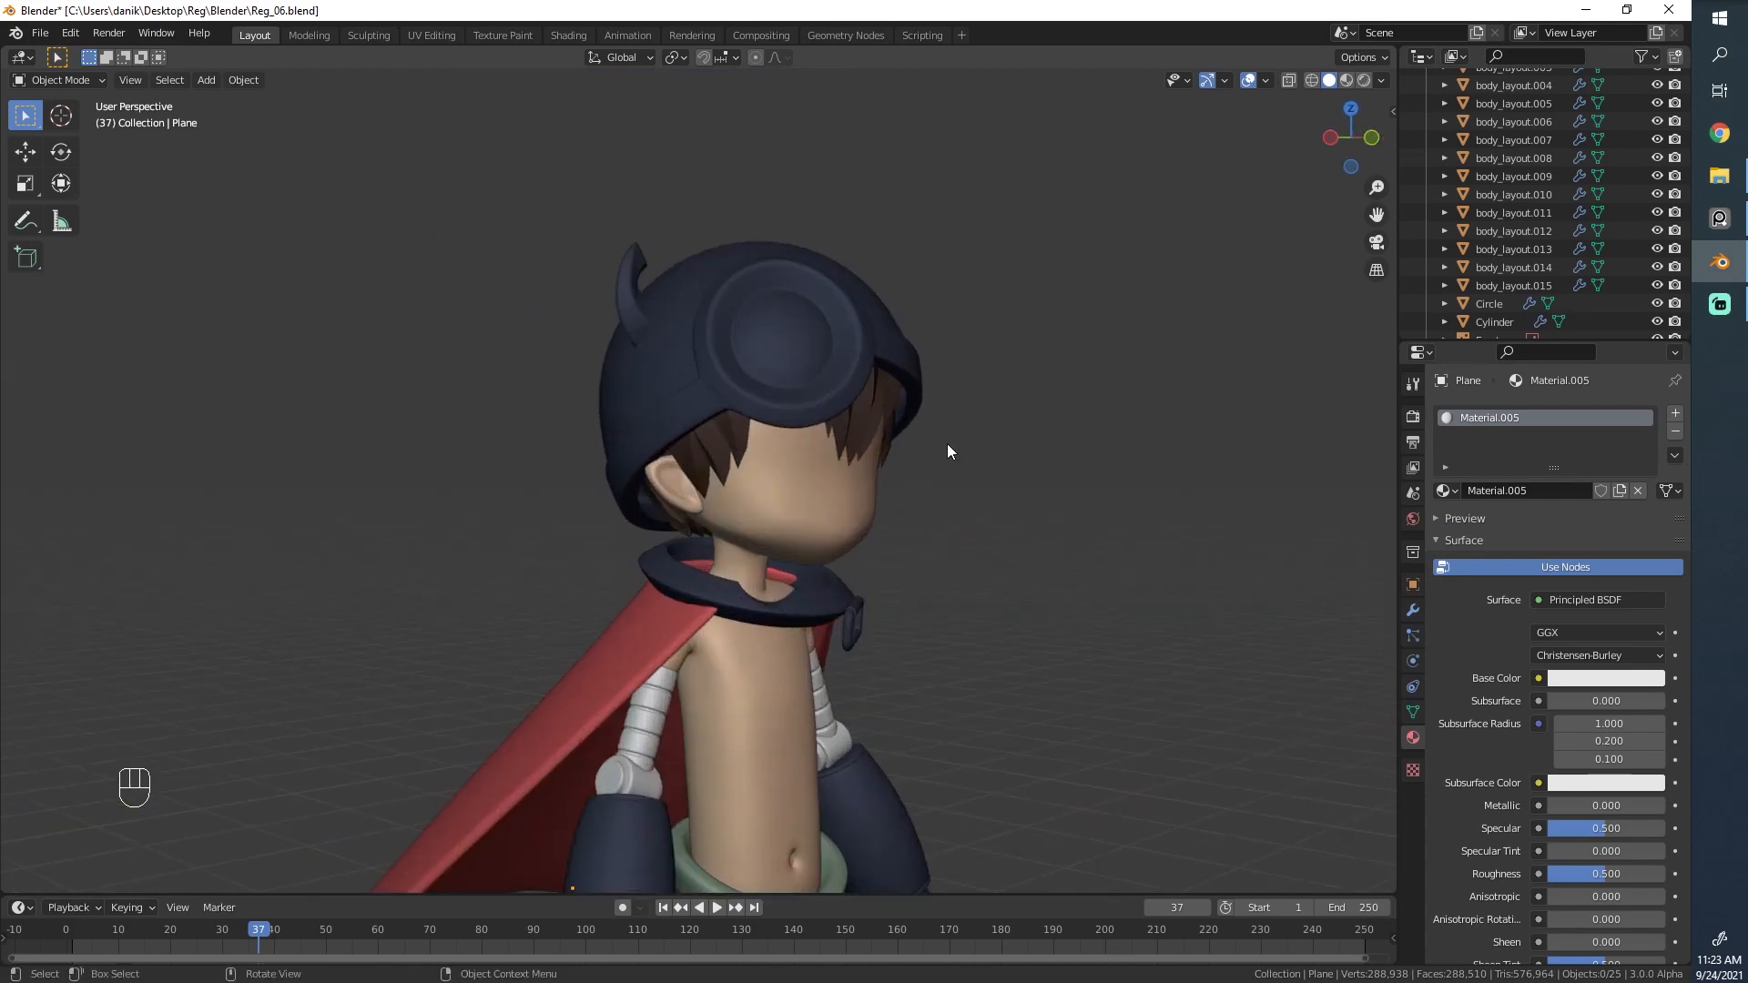
# Select the helmet and inspect its mesh in Edit Mode with see-through wireframe shading.
pyautogui.click(894, 364)
pyautogui.scroll(-4, 1089, 599)
pyautogui.moveTo(1089, 599); pyautogui.dragTo(580, 519, button='middle')
pyautogui.scroll(4, 692, 510)
pyautogui.moveTo(956, 501); pyautogui.dragTo(526, 445, button='middle')
pyautogui.press('Tab')
pyautogui.hotkey('alt', 'z')
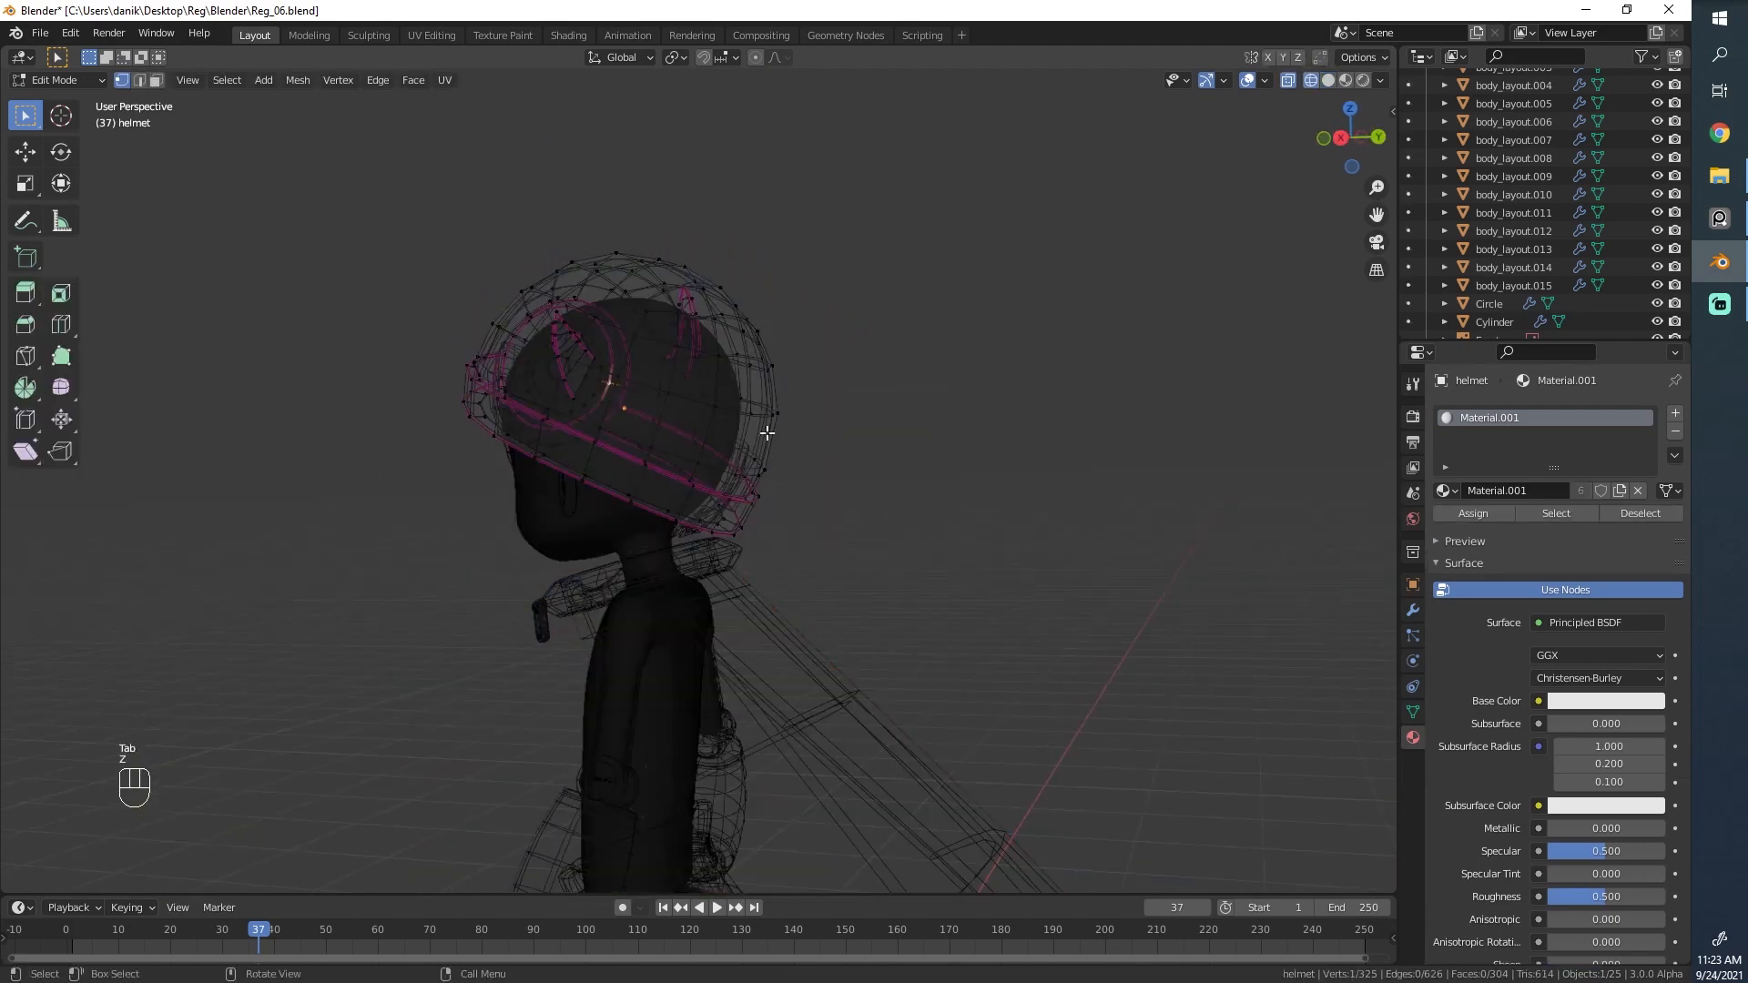
pyautogui.moveTo(769, 429)
pyautogui.mouseDown(button='middle')
pyautogui.moveTo(604, 476)
pyautogui.moveTo(987, 465)
pyautogui.moveTo(902, 831)
pyautogui.moveTo(718, 692)
pyautogui.moveTo(888, 628)
pyautogui.moveTo(724, 644)
pyautogui.moveTo(775, 165)
pyautogui.moveTo(570, 409)
pyautogui.moveTo(597, 527)
pyautogui.moveTo(534, 731)
pyautogui.moveTo(550, 488)
pyautogui.moveTo(784, 394)
pyautogui.moveTo(576, 425)
pyautogui.moveTo(570, 449)
pyautogui.moveTo(882, 398)
pyautogui.moveTo(563, 539)
pyautogui.moveTo(893, 422)
pyautogui.moveTo(792, 473)
pyautogui.moveTo(765, 410)
pyautogui.mouseUp(button='middle')
pyautogui.hotkey('alt', 'z')
pyautogui.press('Tab')
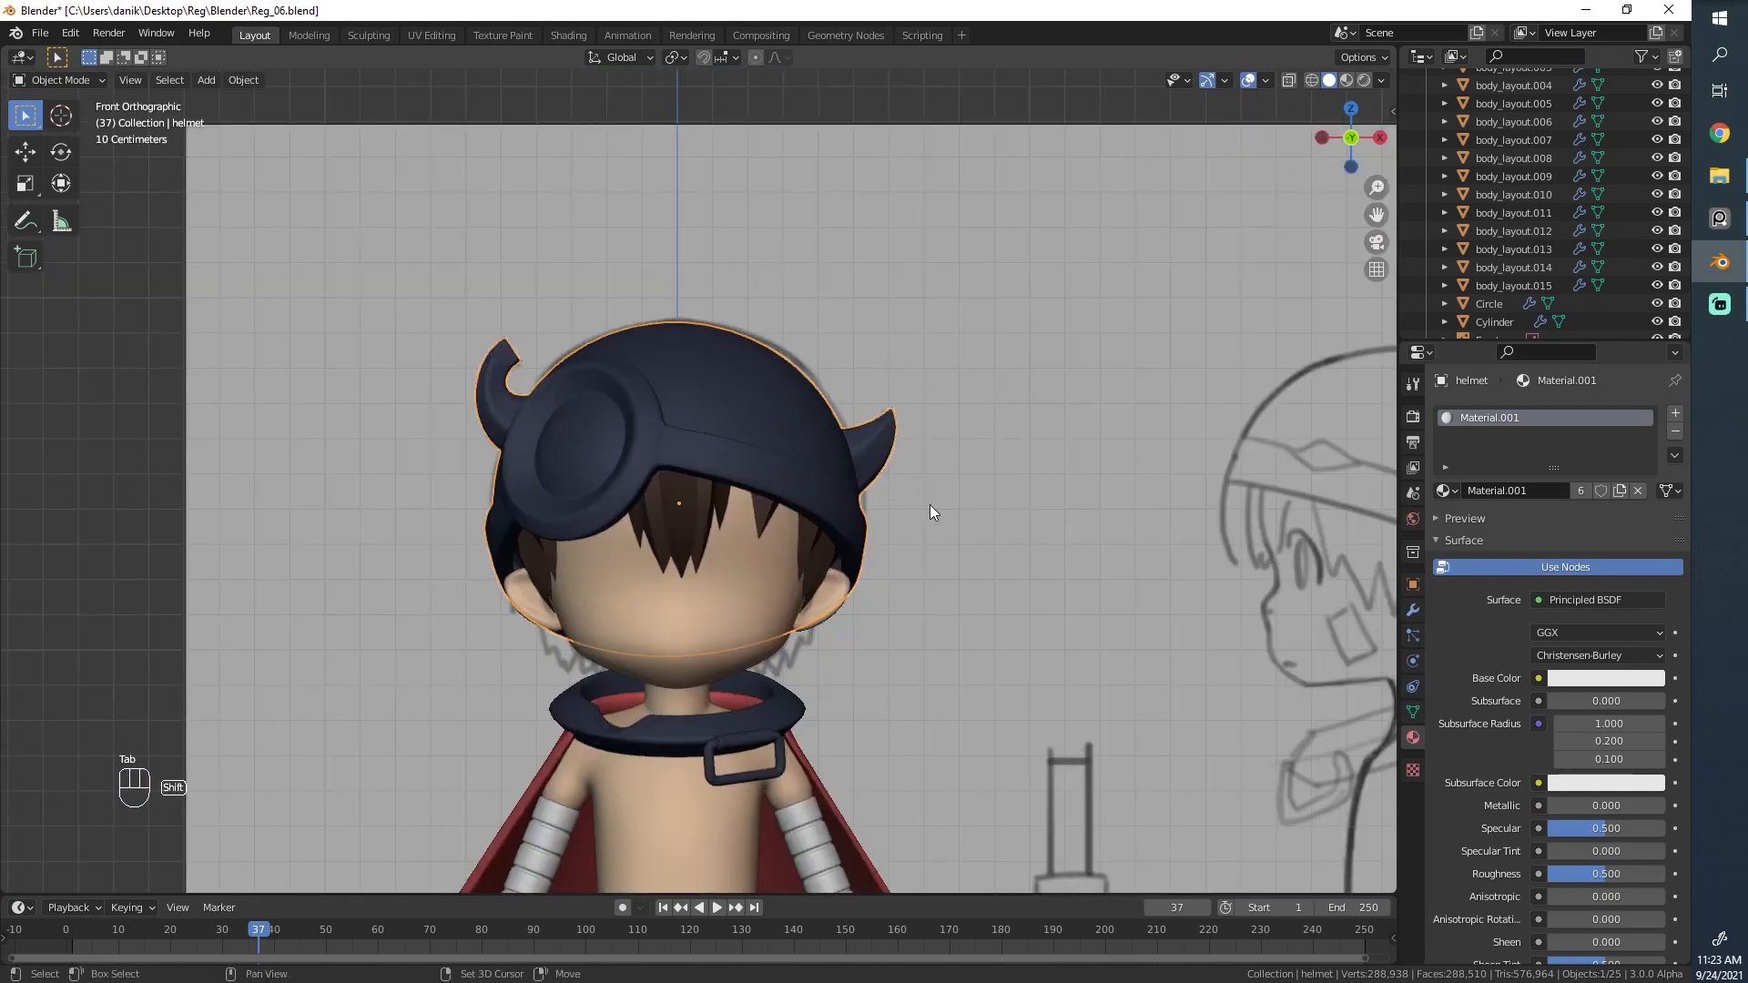
# Duplicate the helmet in place and remove the Subdivision modifier from the copy.
pyautogui.hotkey('shift', 'd')
pyautogui.rightClick(895, 430)
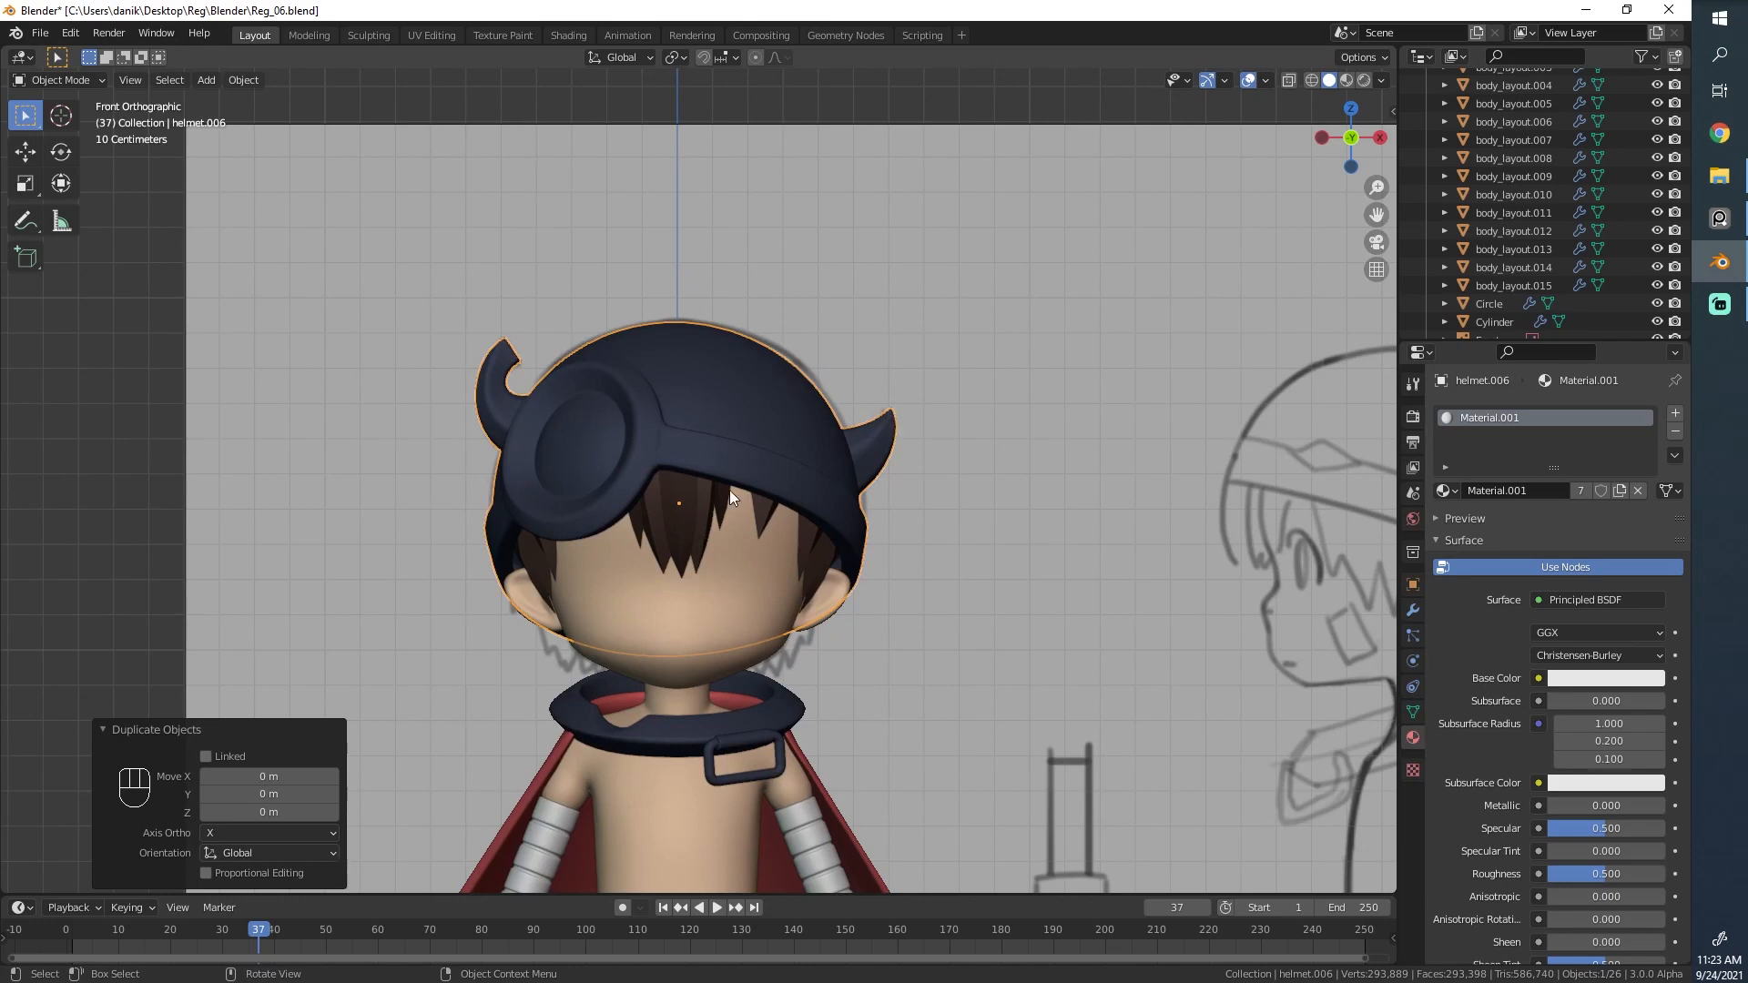
pyautogui.press('KP_Decimal')
pyautogui.moveTo(944, 429); pyautogui.dragTo(706, 523, button='middle')
pyautogui.scroll(1, 706, 522)
pyautogui.scroll(-2, 550, 491)
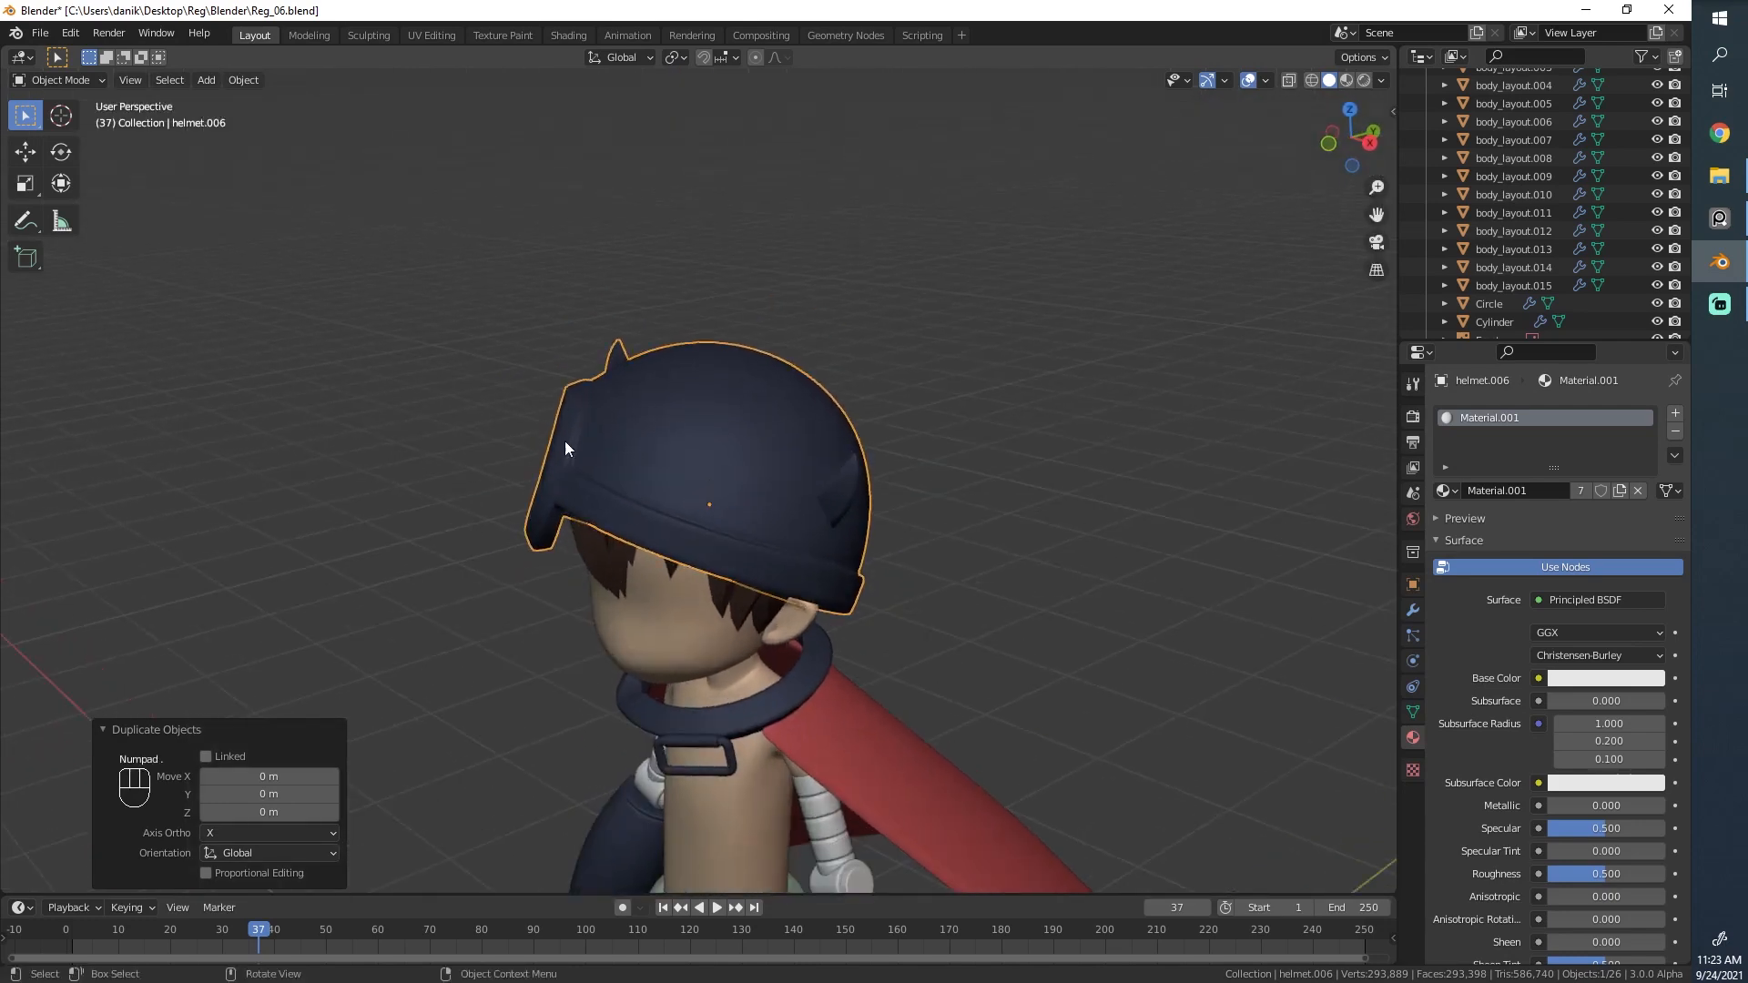
pyautogui.moveTo(565, 443); pyautogui.dragTo(648, 444, button='middle')
pyautogui.scroll(1, 649, 444)
pyautogui.click(1413, 609)
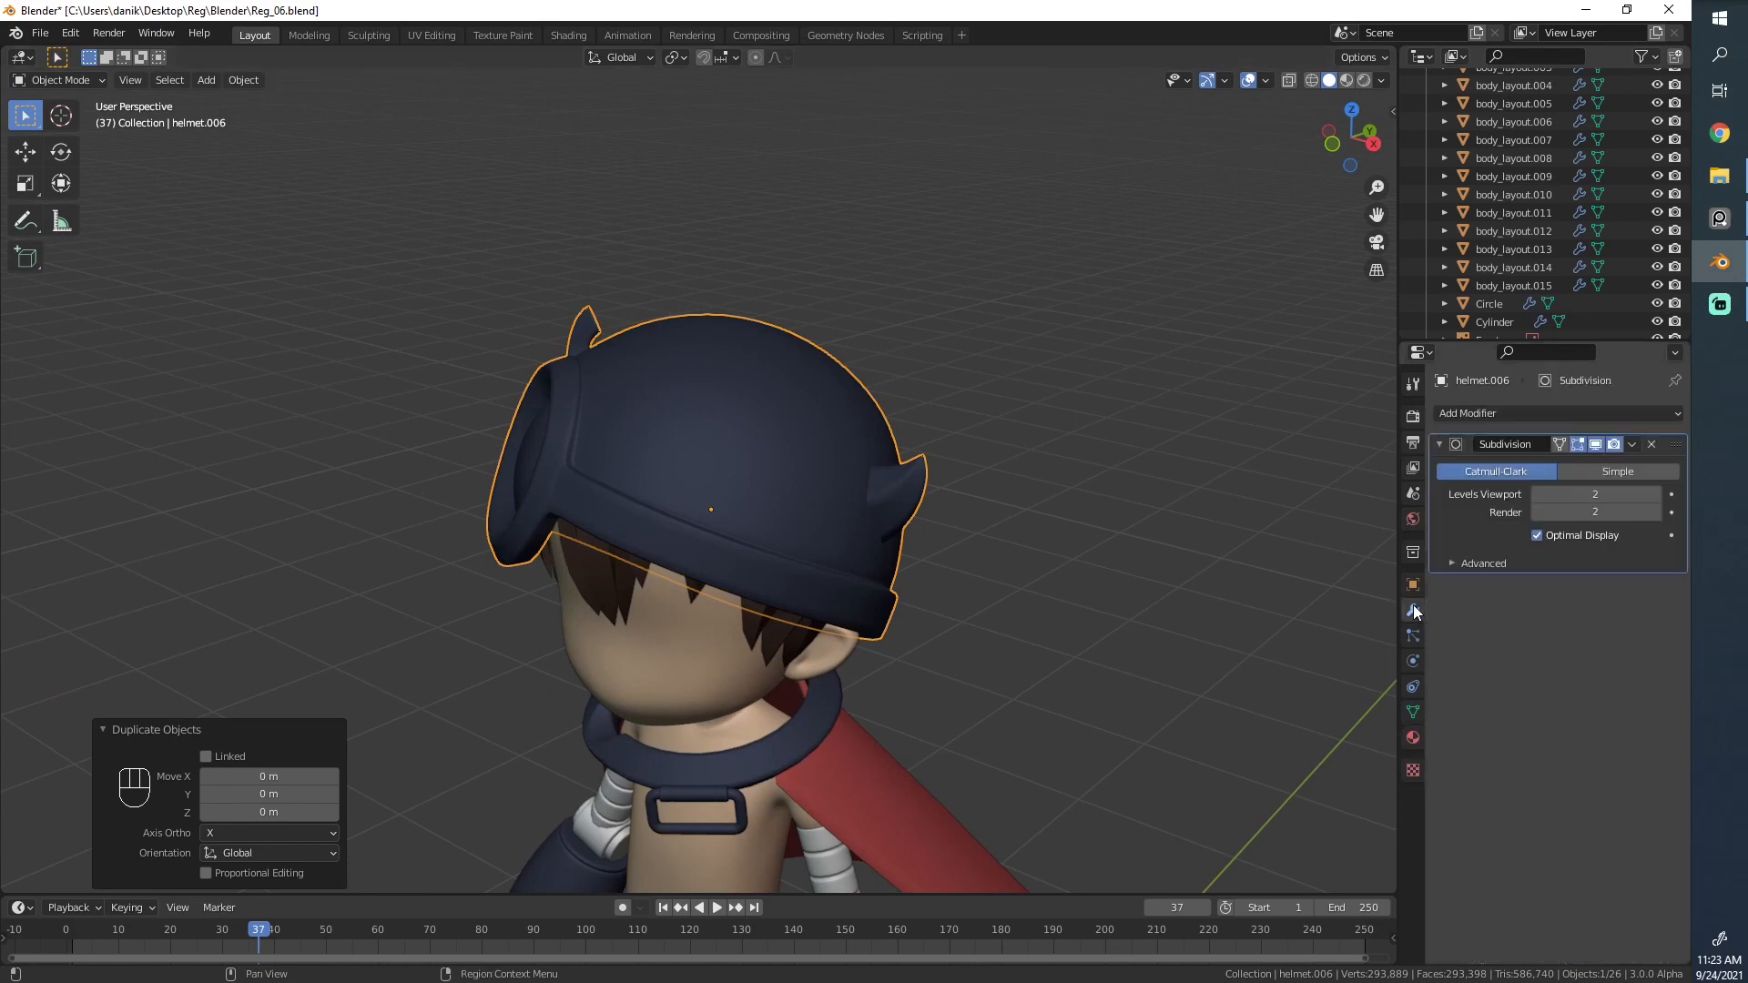
pyautogui.click(1651, 444)
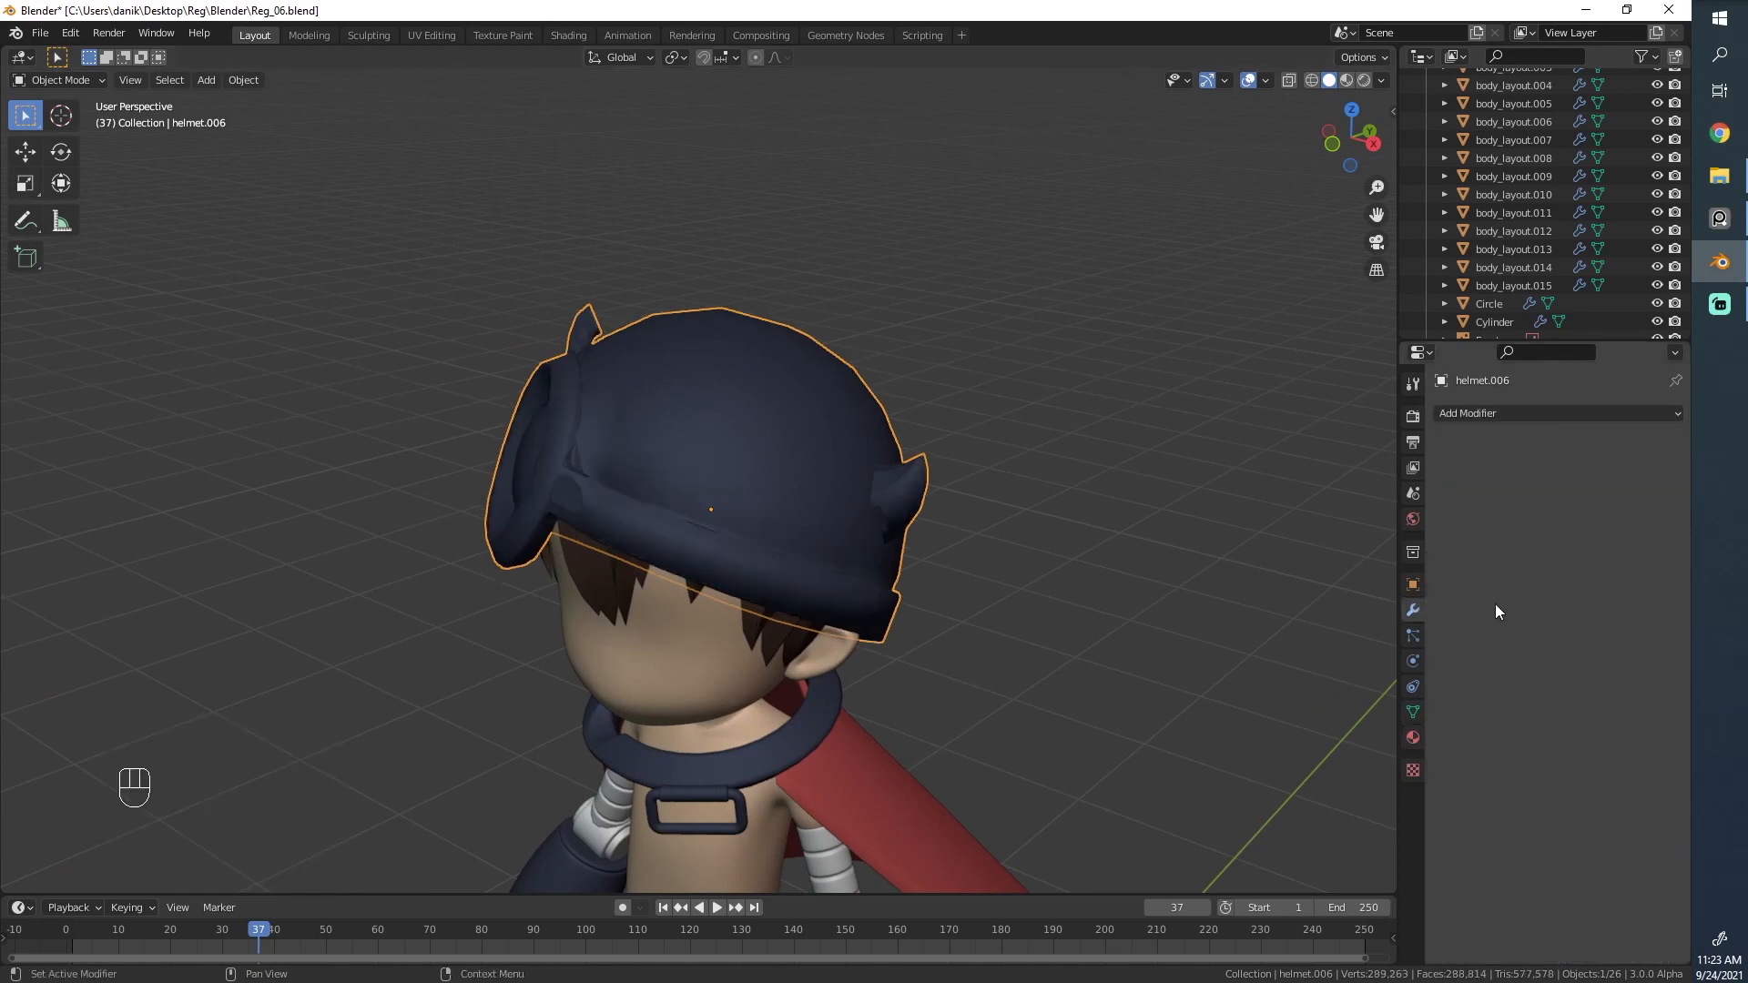
# Unlink the material from the helmet copy so its material slot is empty.
pyautogui.click(1413, 736)
pyautogui.scroll(-15, 1542, 721)
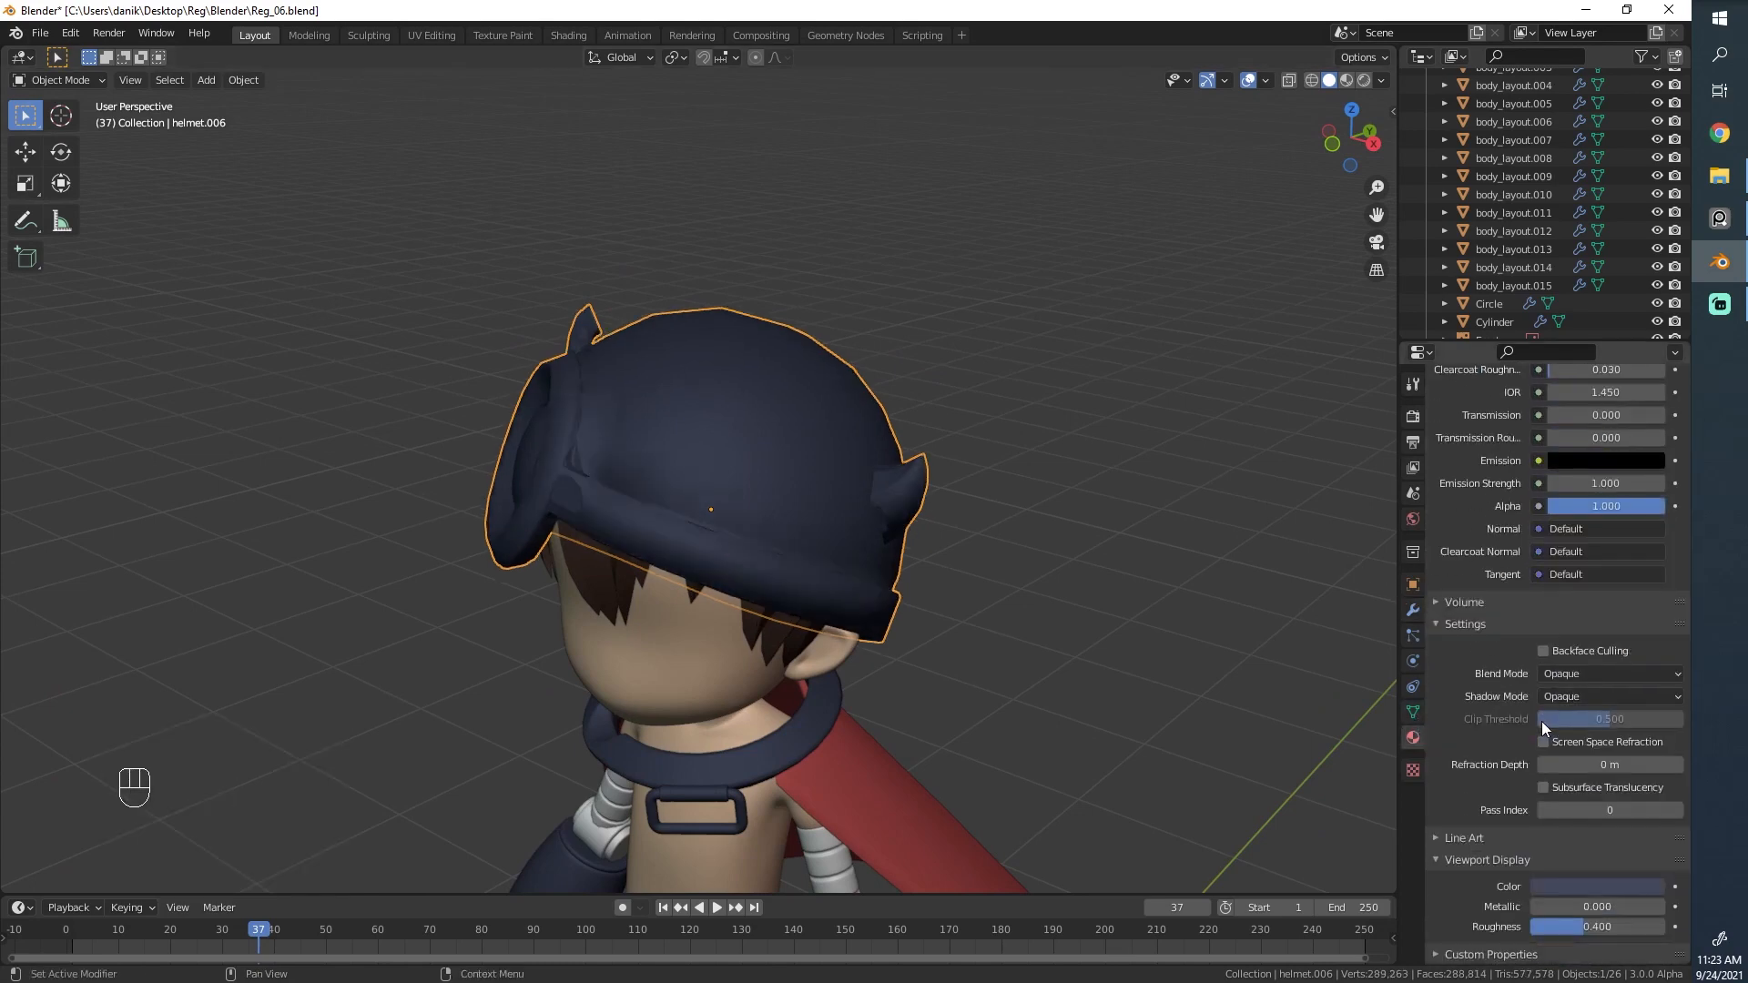
pyautogui.click(1555, 881)
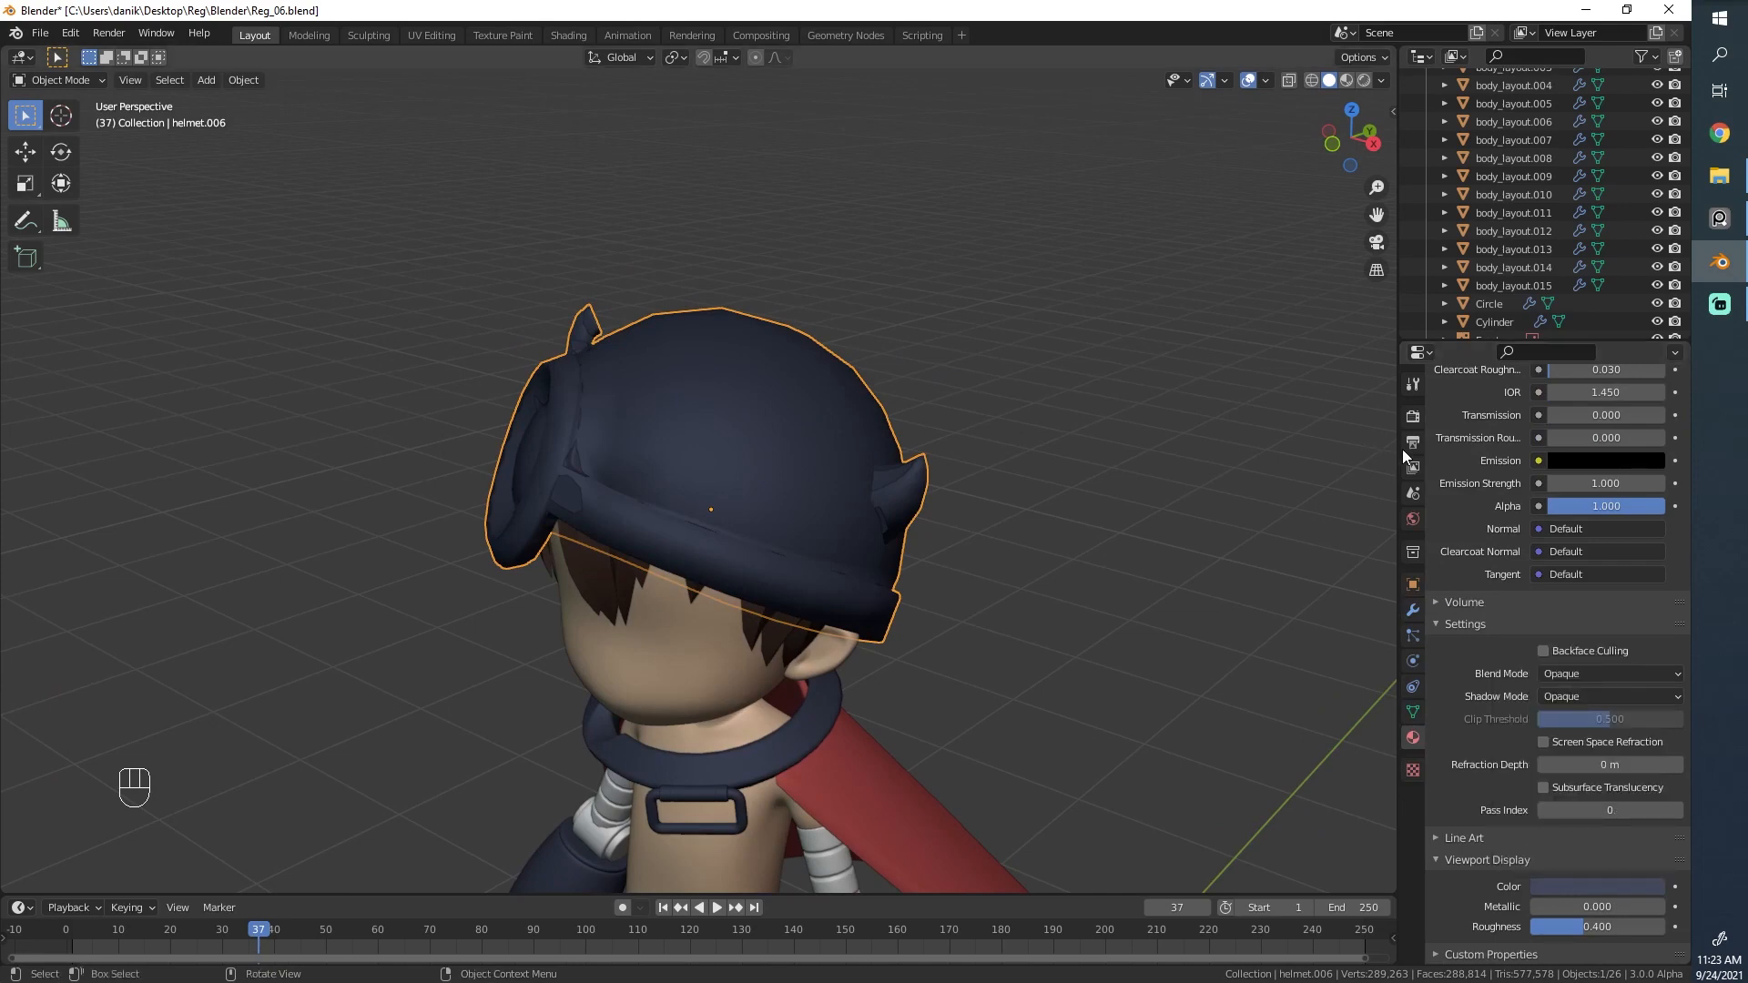
pyautogui.scroll(15, 1505, 475)
pyautogui.click(1637, 490)
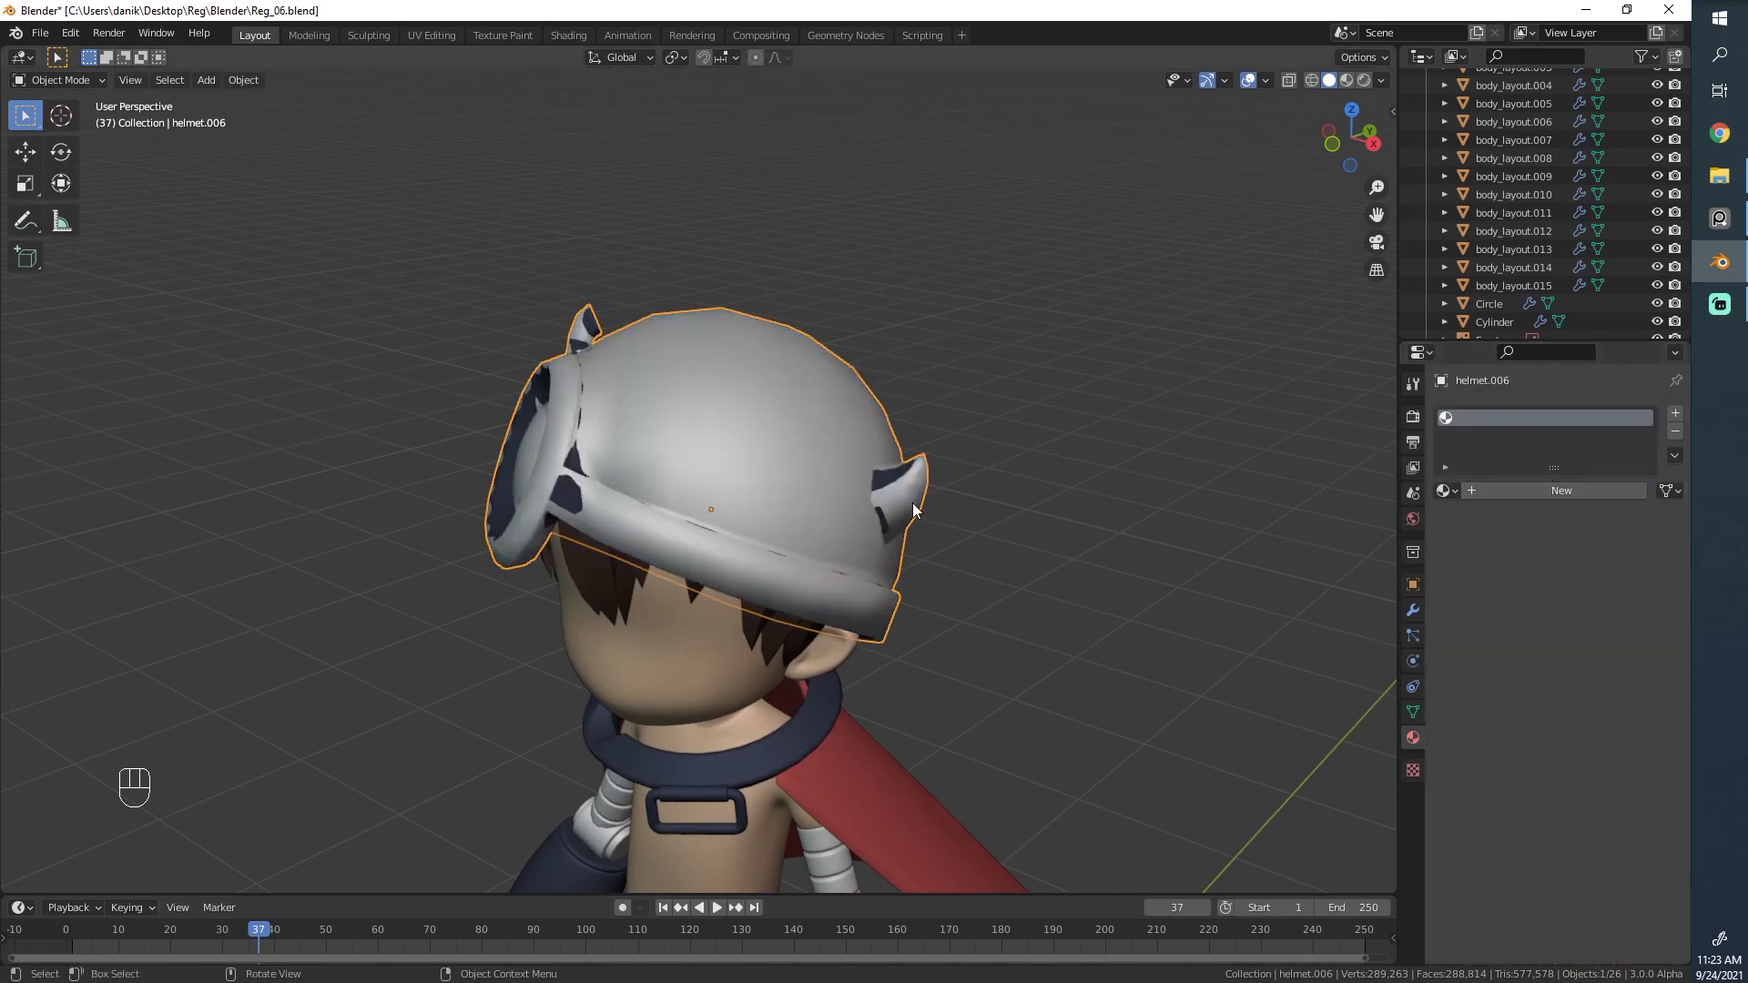
# Try the Wireframe viewport display option on the helmet copy, examine the mesh lines, and turn the option off.
pyautogui.moveTo(1152, 496); pyautogui.dragTo(692, 681, button='middle')
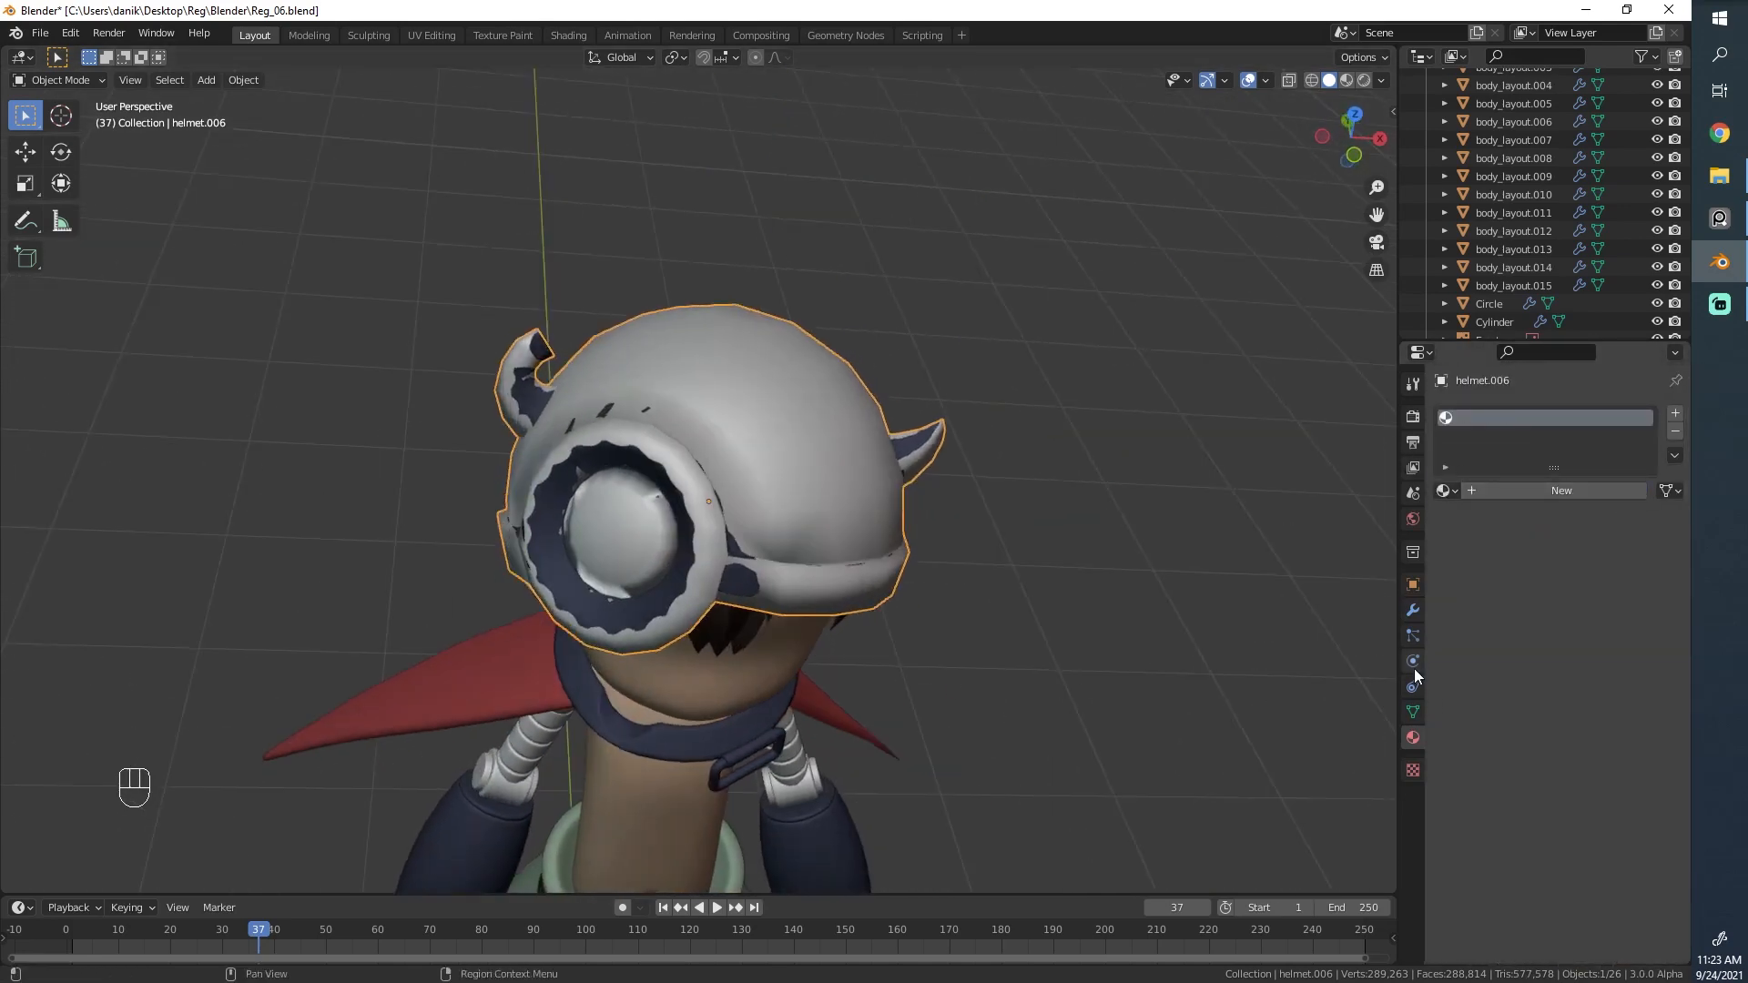
pyautogui.click(1414, 585)
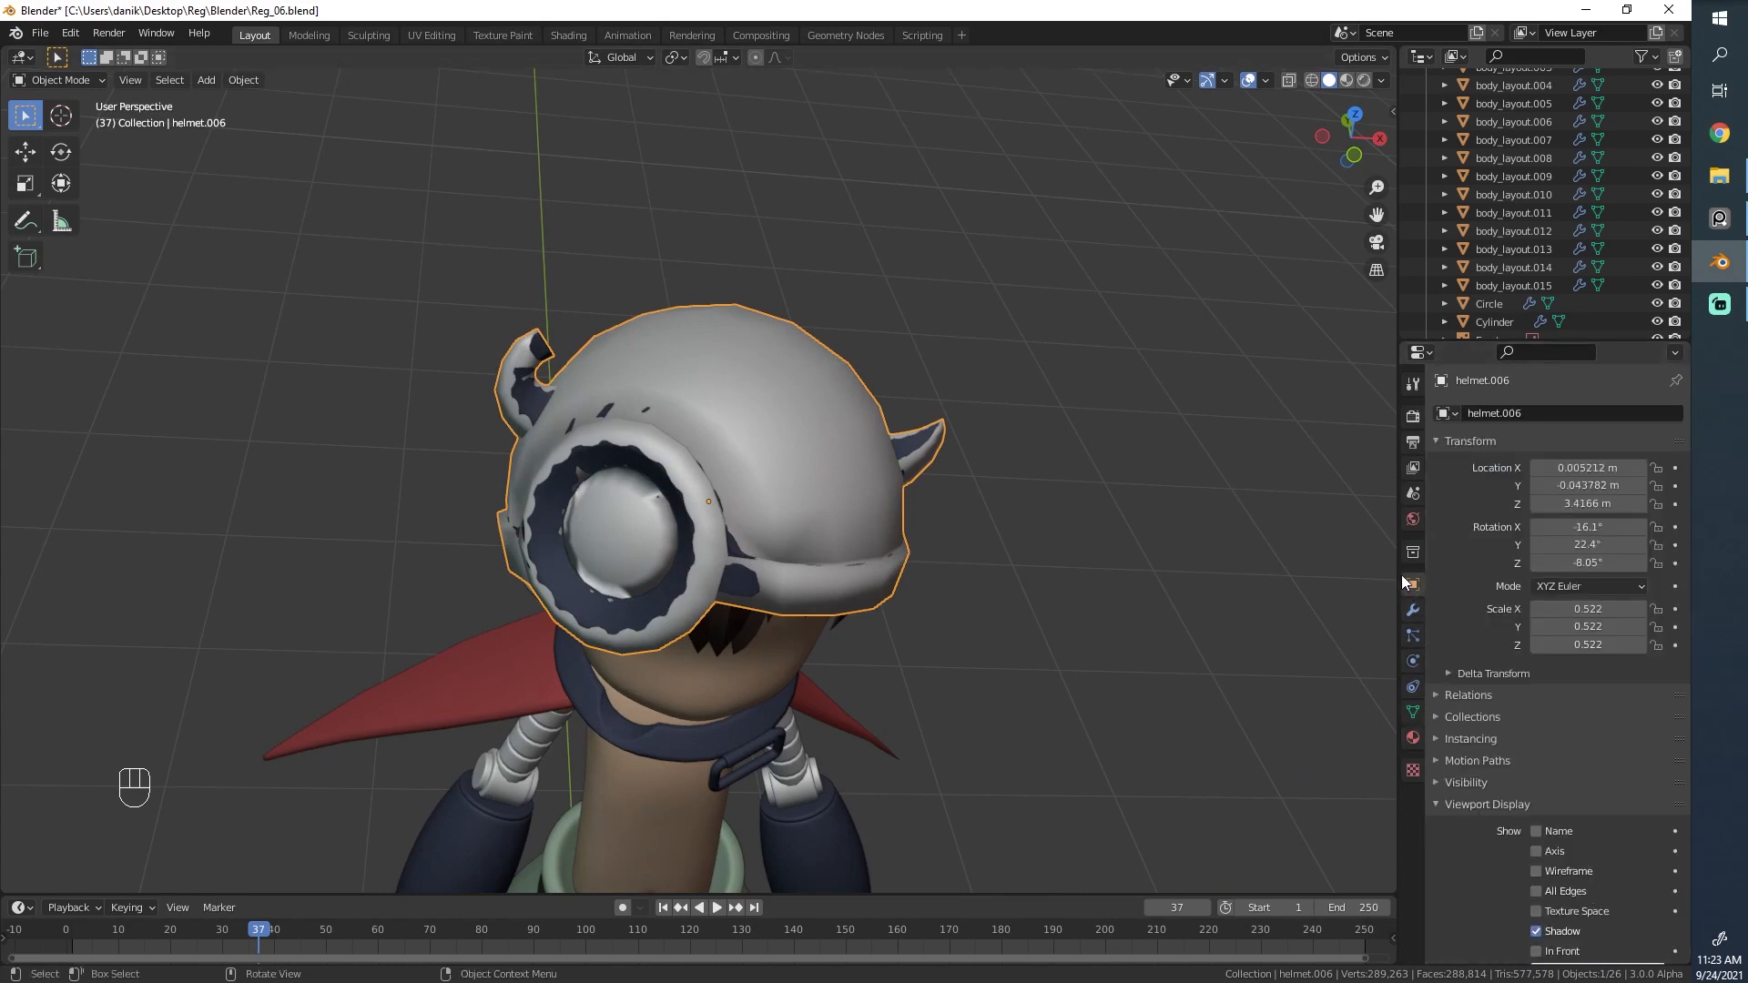
pyautogui.click(1564, 873)
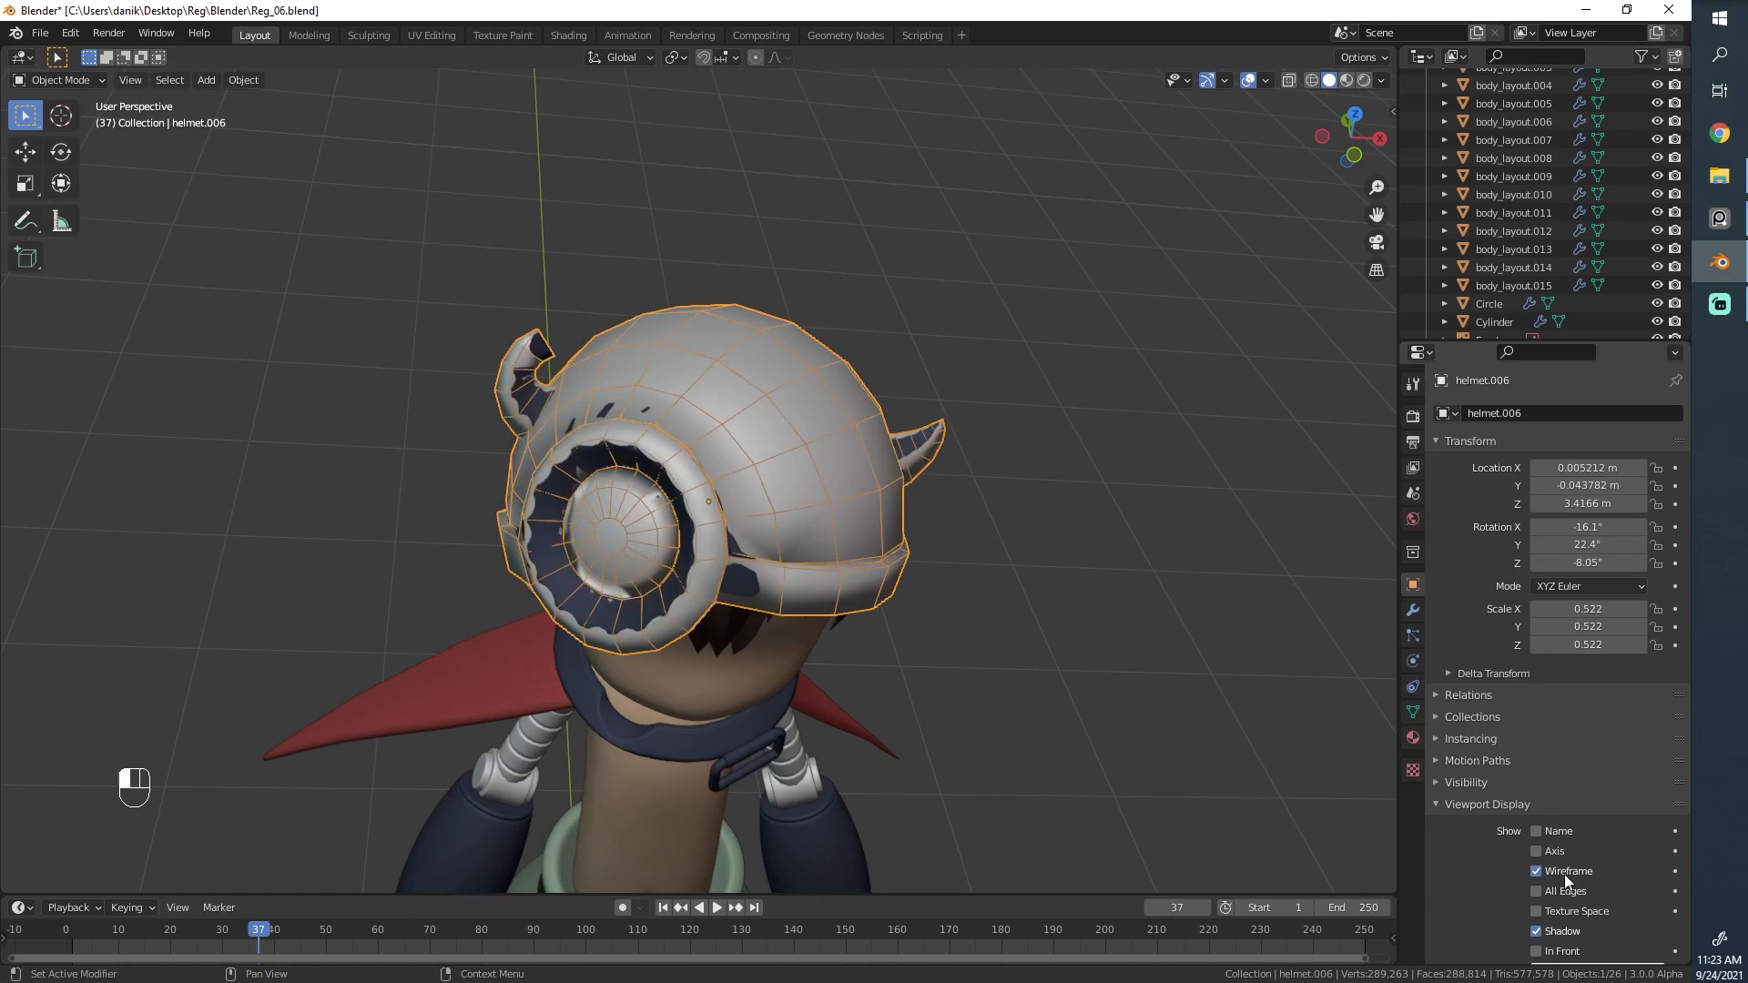
pyautogui.scroll(2, 1020, 653)
pyautogui.moveTo(1020, 653); pyautogui.dragTo(369, 510, button='middle')
pyautogui.moveTo(1101, 537); pyautogui.dragTo(1006, 659, button='middle')
pyautogui.hotkey('alt', 'a')
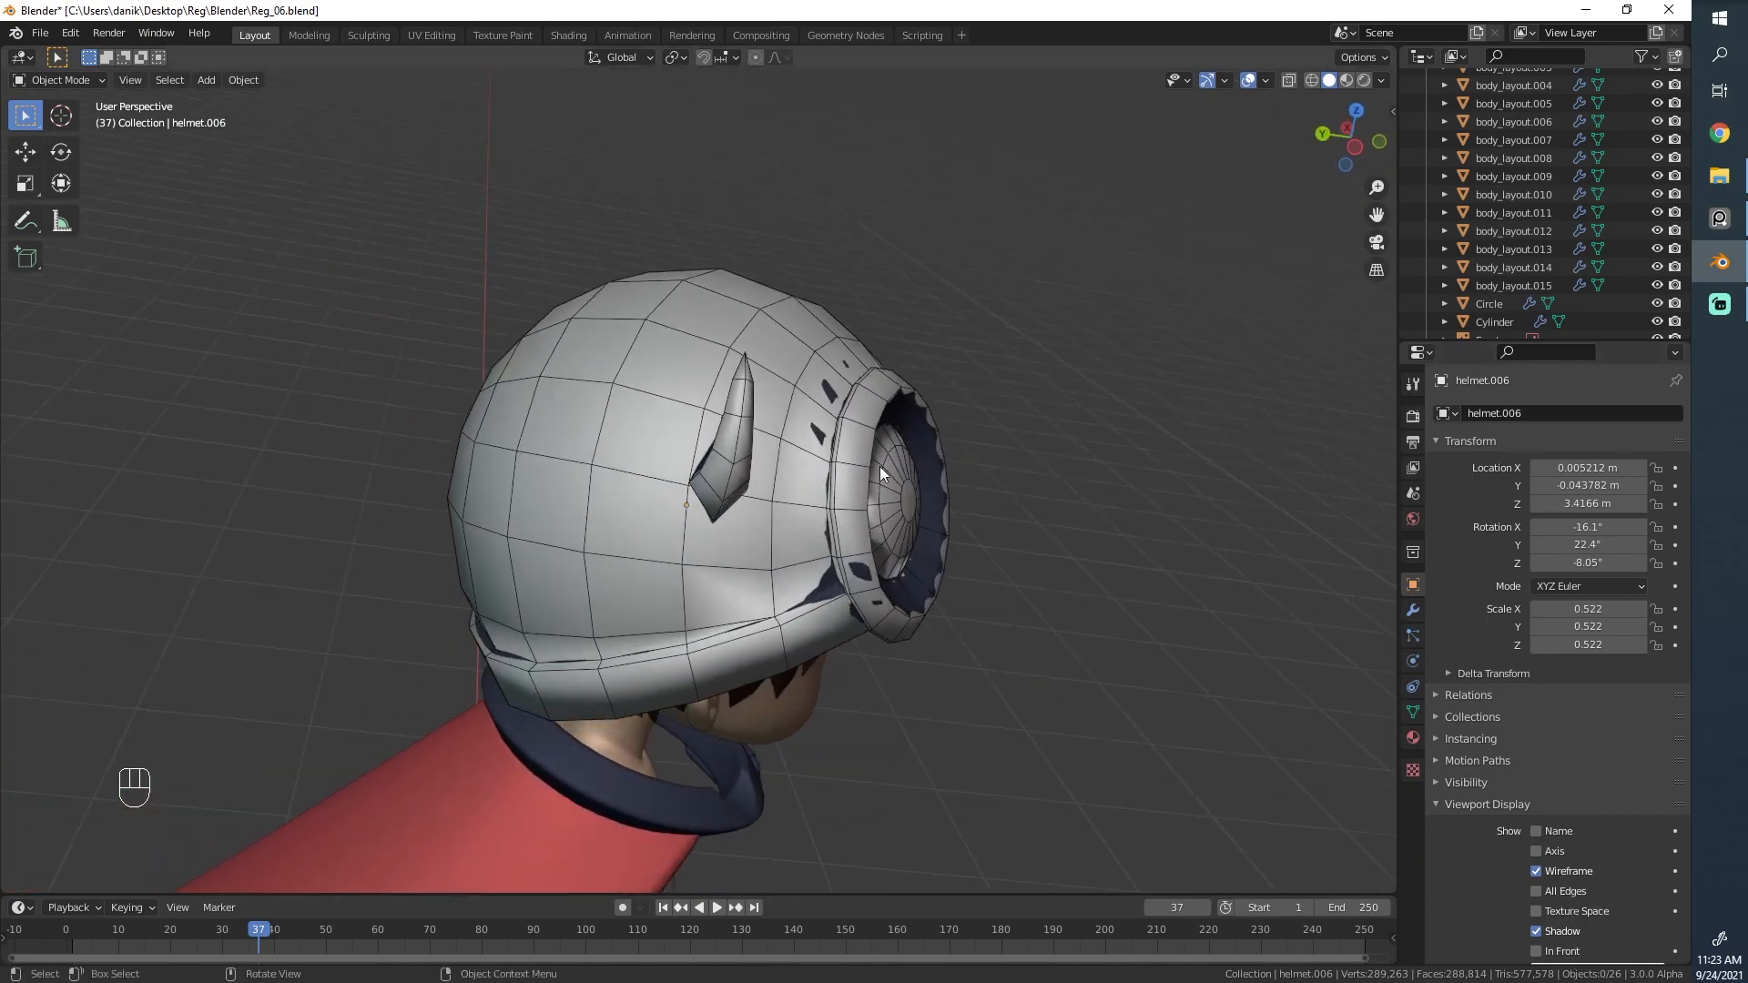
pyautogui.scroll(1, 1281, 673)
pyautogui.click(1552, 874)
# Set the helmet copy's viewport Display As option to Wire.
pyautogui.scroll(-3, 1558, 876)
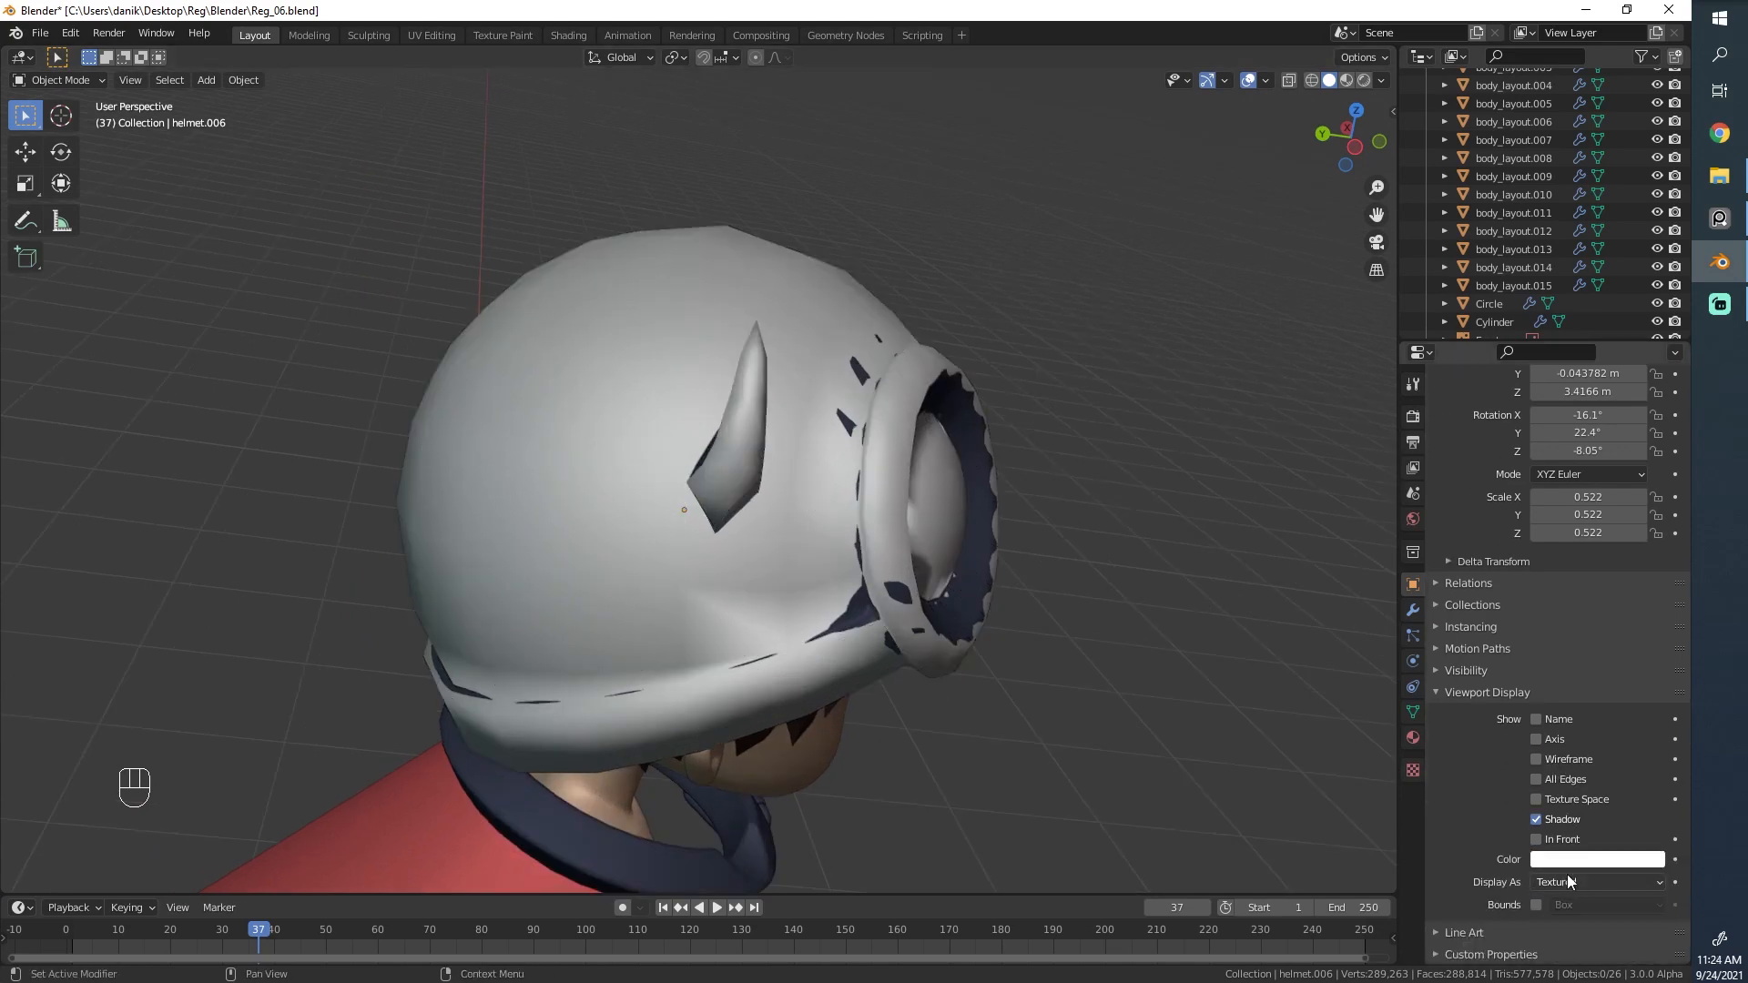
pyautogui.click(1565, 881)
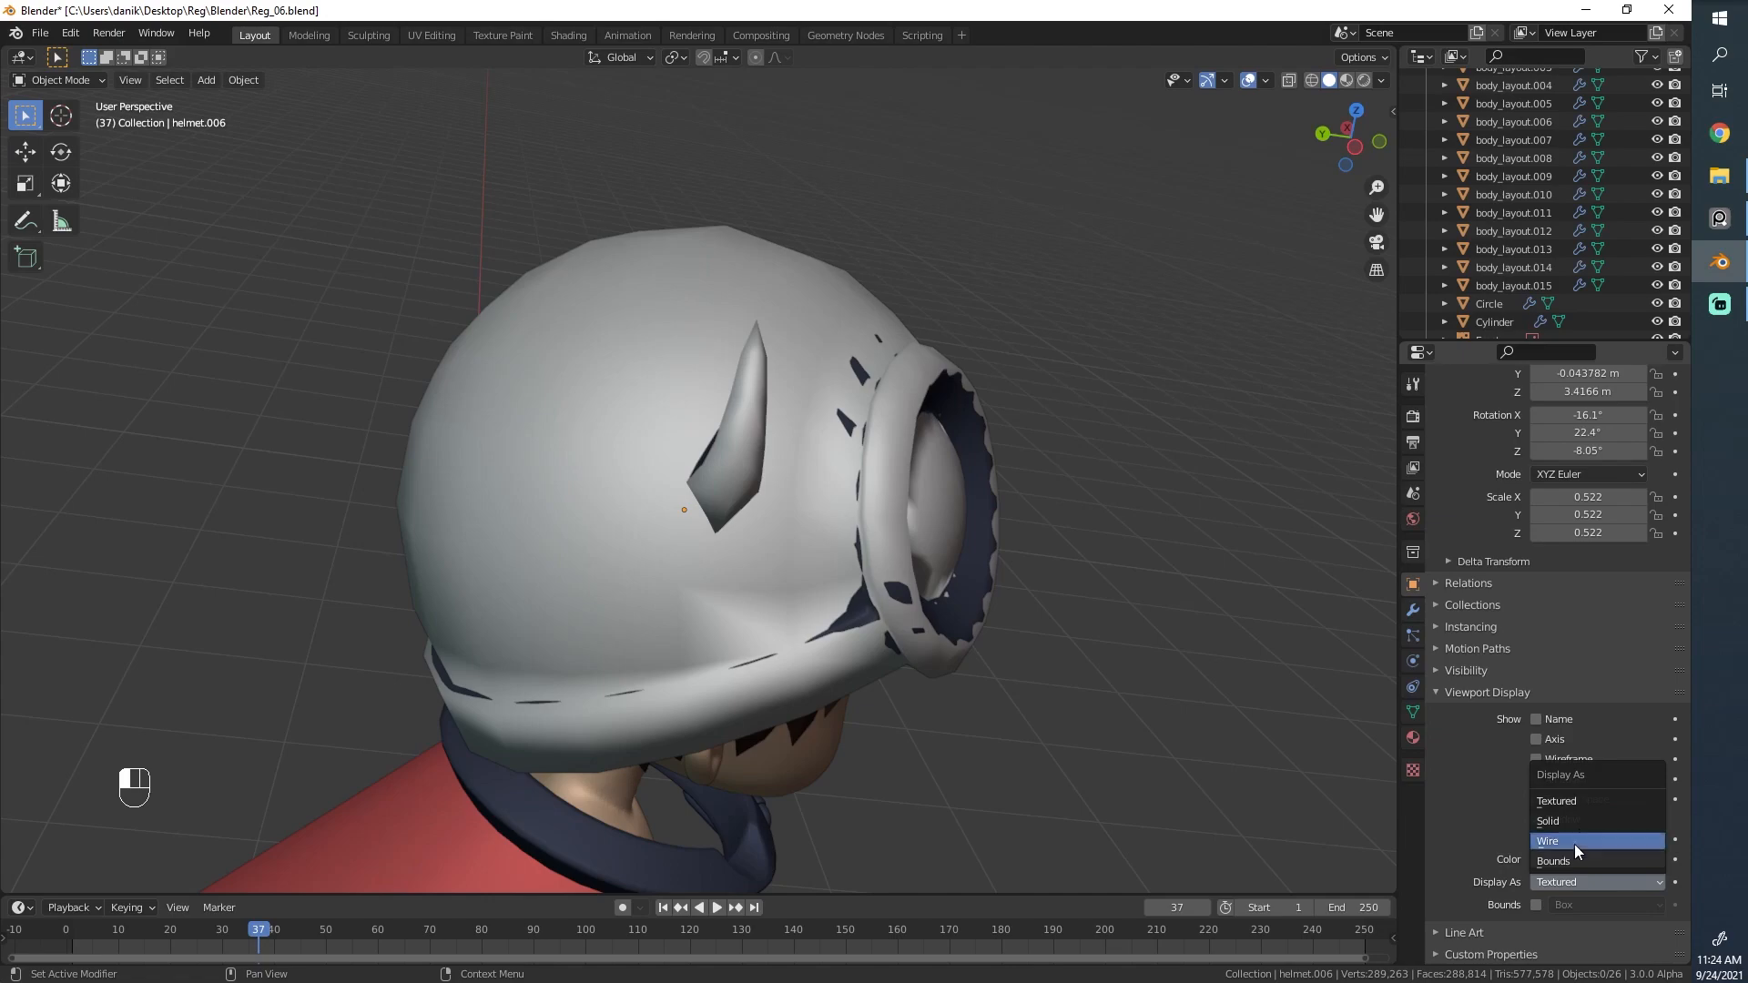
pyautogui.click(1575, 842)
# Select the wire-displayed helmet copy and enter Edit Mode on its mesh.
pyautogui.moveTo(1313, 755); pyautogui.dragTo(609, 547, button='middle')
pyautogui.click(731, 293)
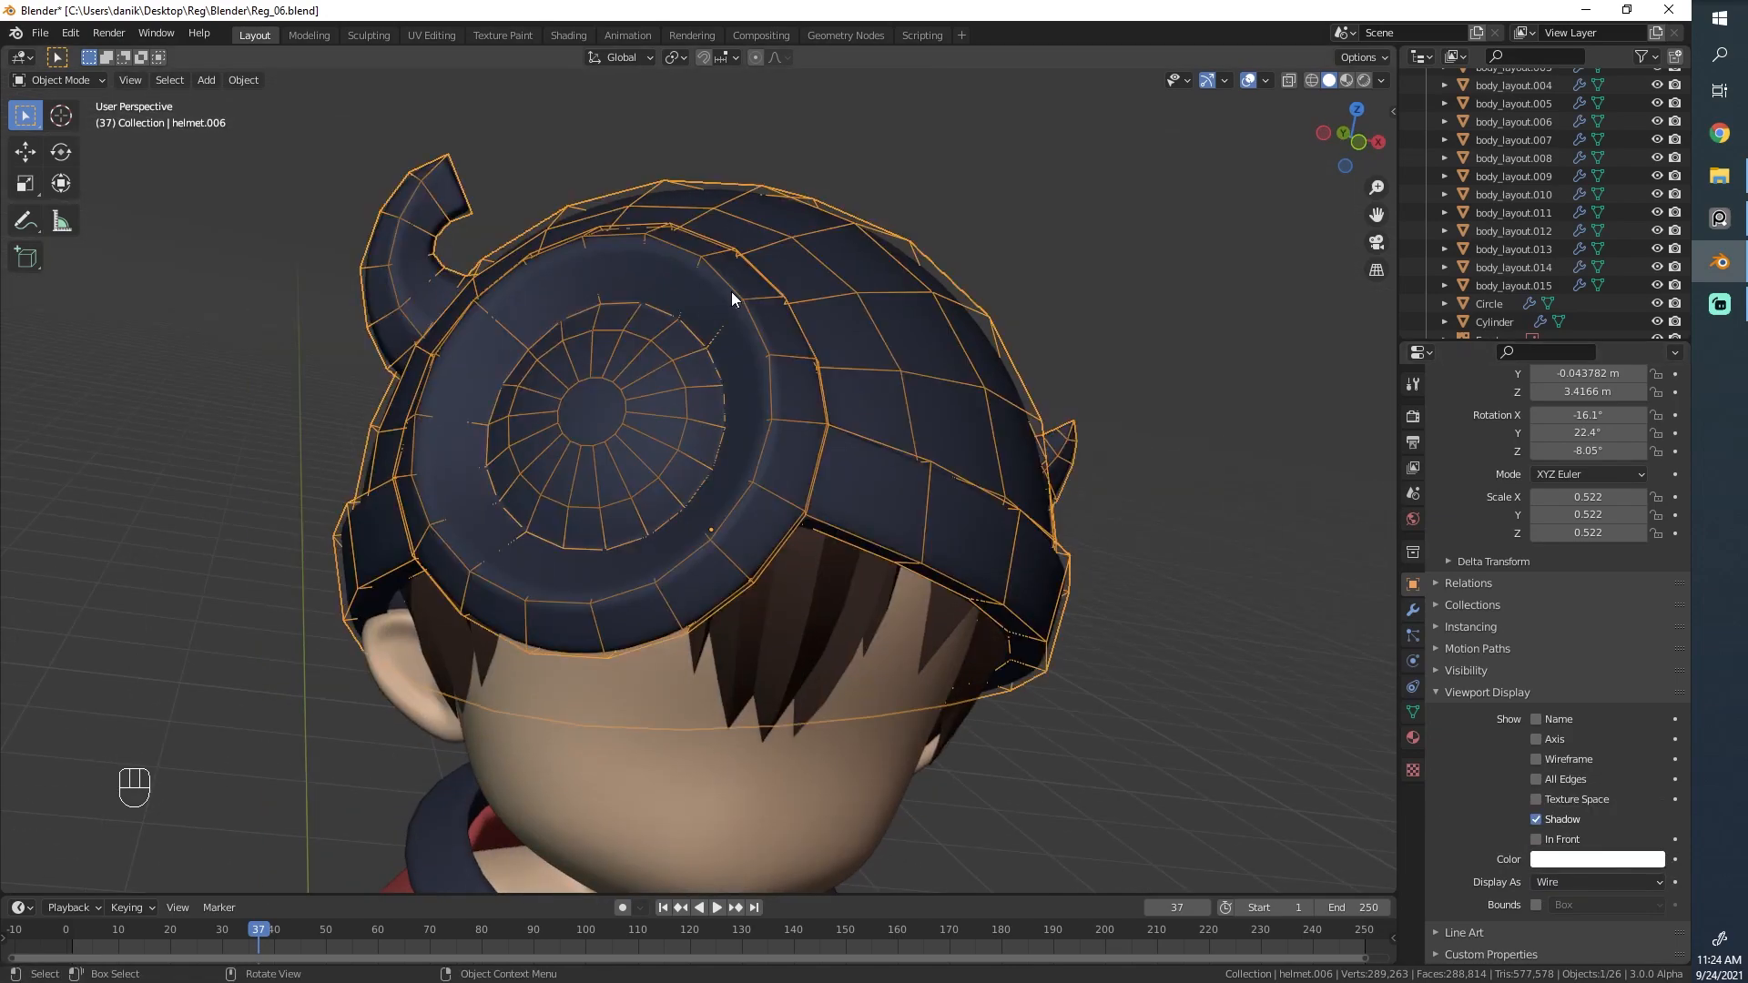
pyautogui.moveTo(730, 291); pyautogui.dragTo(859, 381, button='middle')
pyautogui.press('Tab')
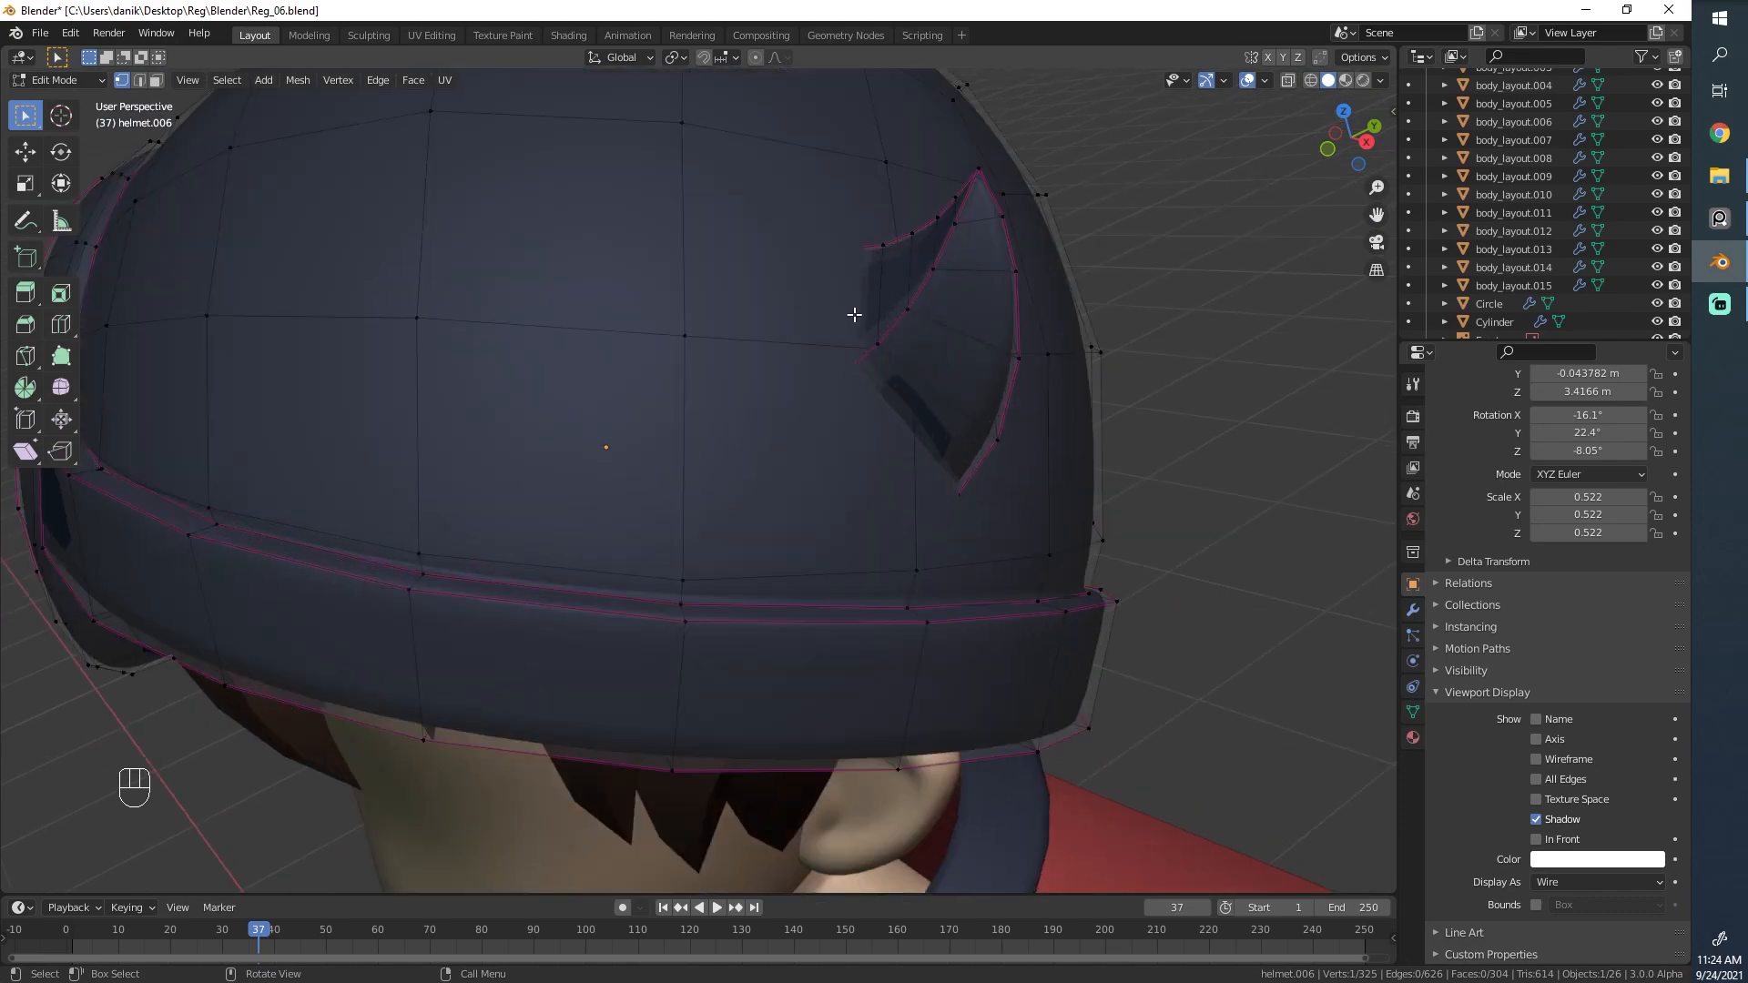
pyautogui.scroll(-3, 909, 352)
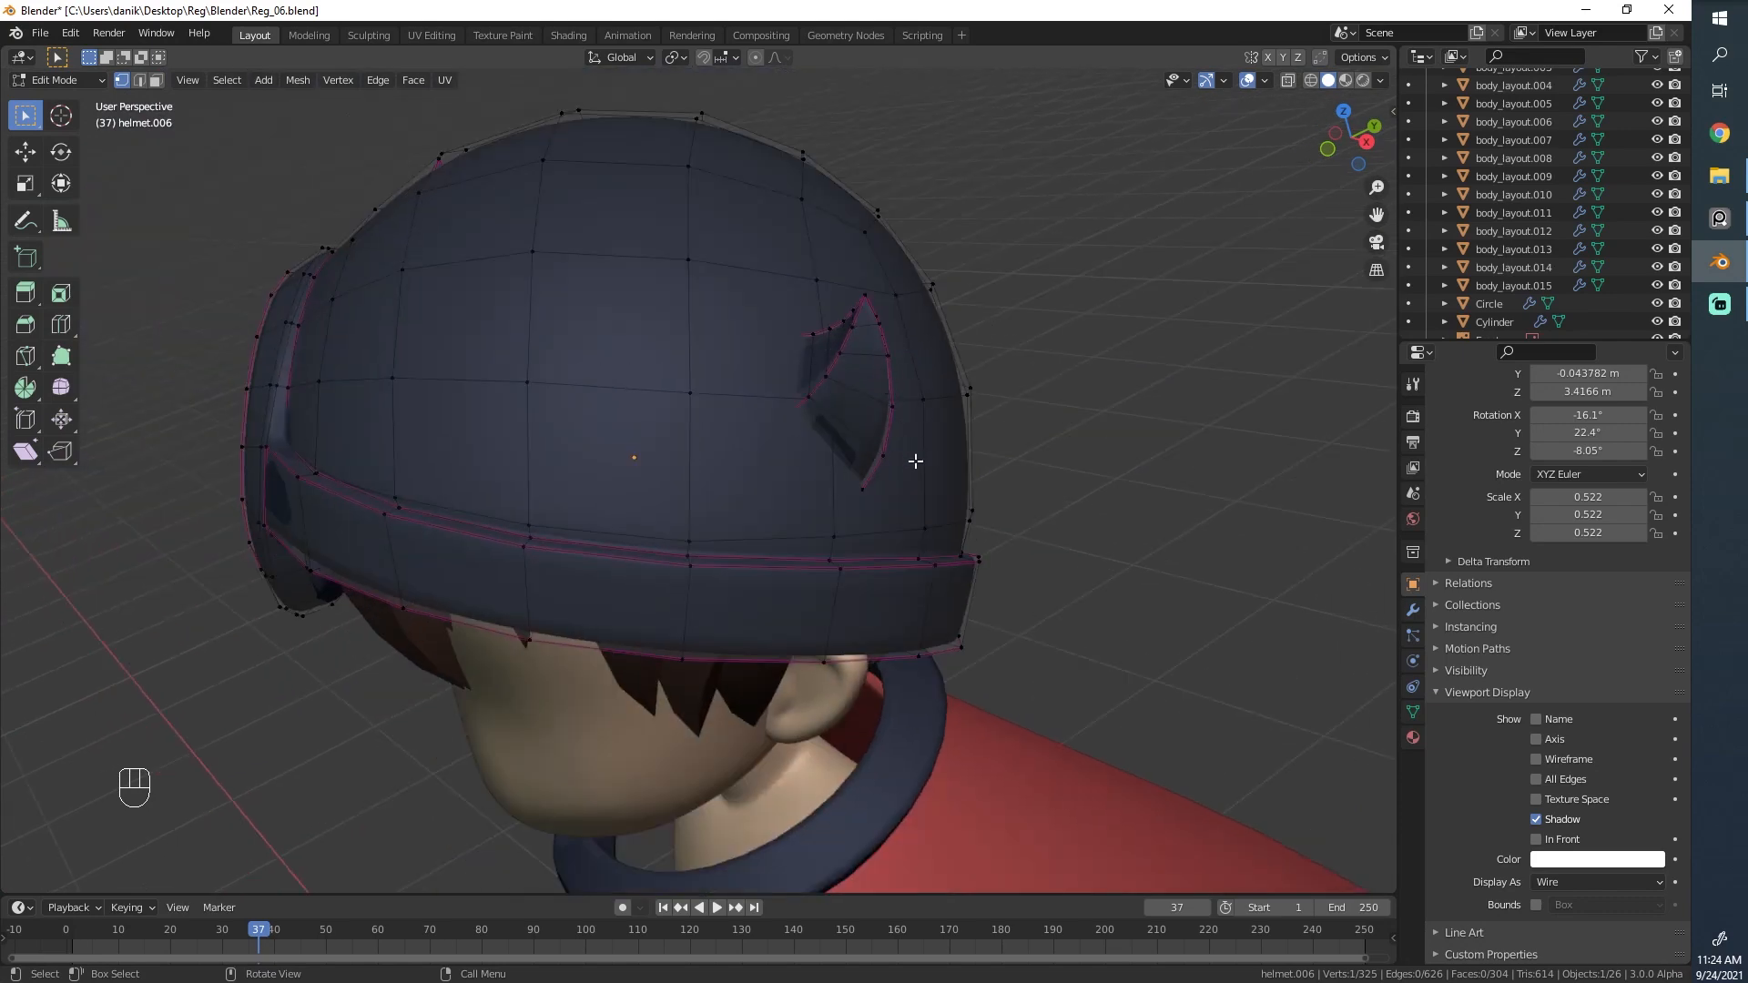
# Examine the helmet copy's mesh from the side, rear and front, including the area around the horn.
pyautogui.moveTo(915, 462); pyautogui.dragTo(496, 392, button='middle')
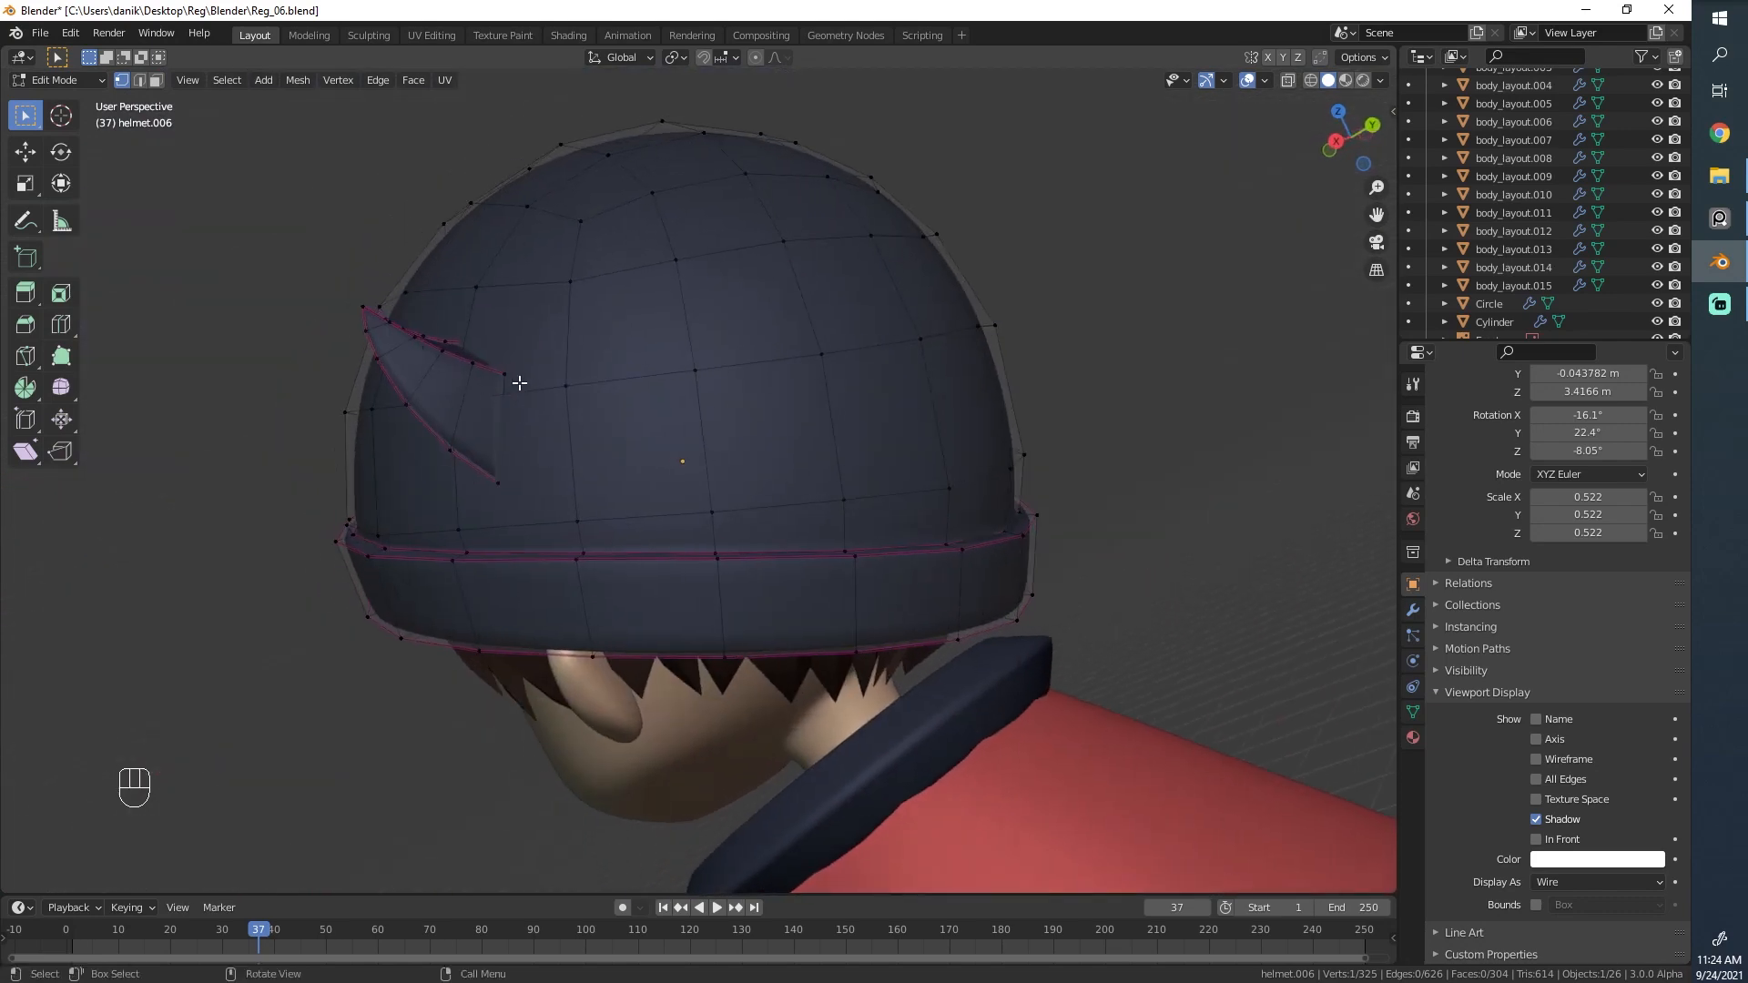
pyautogui.moveTo(410, 345); pyautogui.dragTo(912, 383, button='middle')
pyautogui.scroll(1, 938, 296)
pyautogui.scroll(-4, 576, 480)
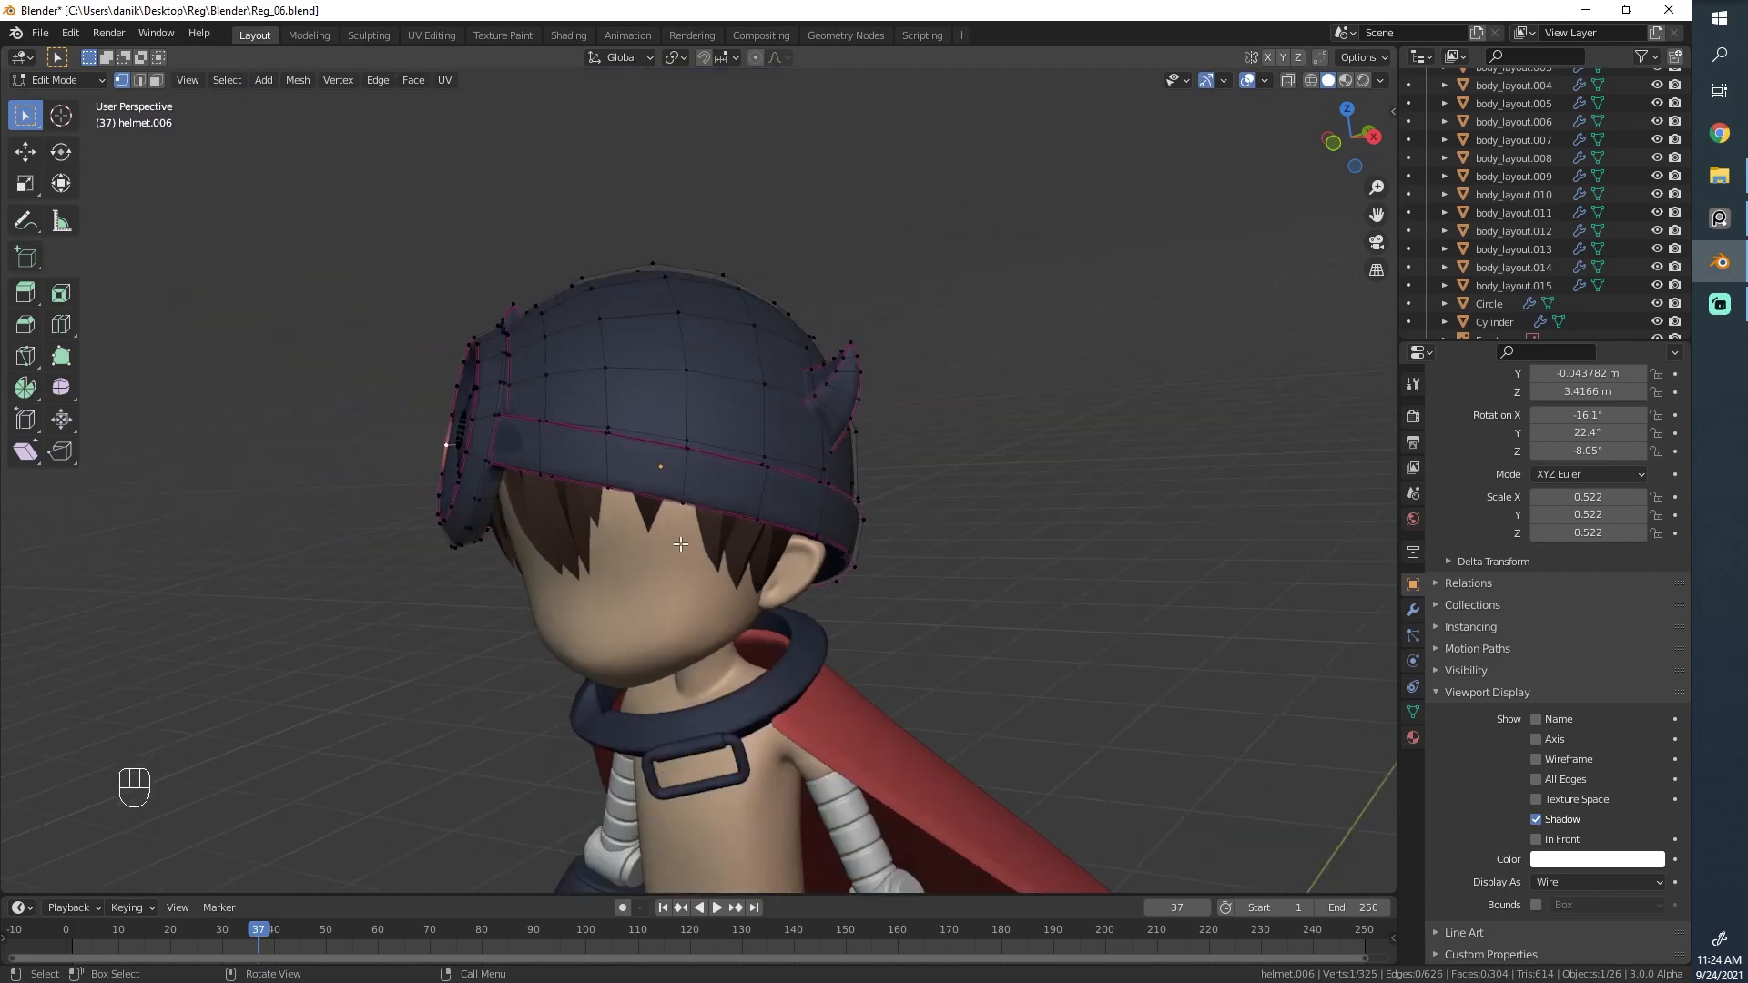
pyautogui.scroll(-1, 519, 346)
pyautogui.scroll(1, 519, 346)
pyautogui.press('KP_1')
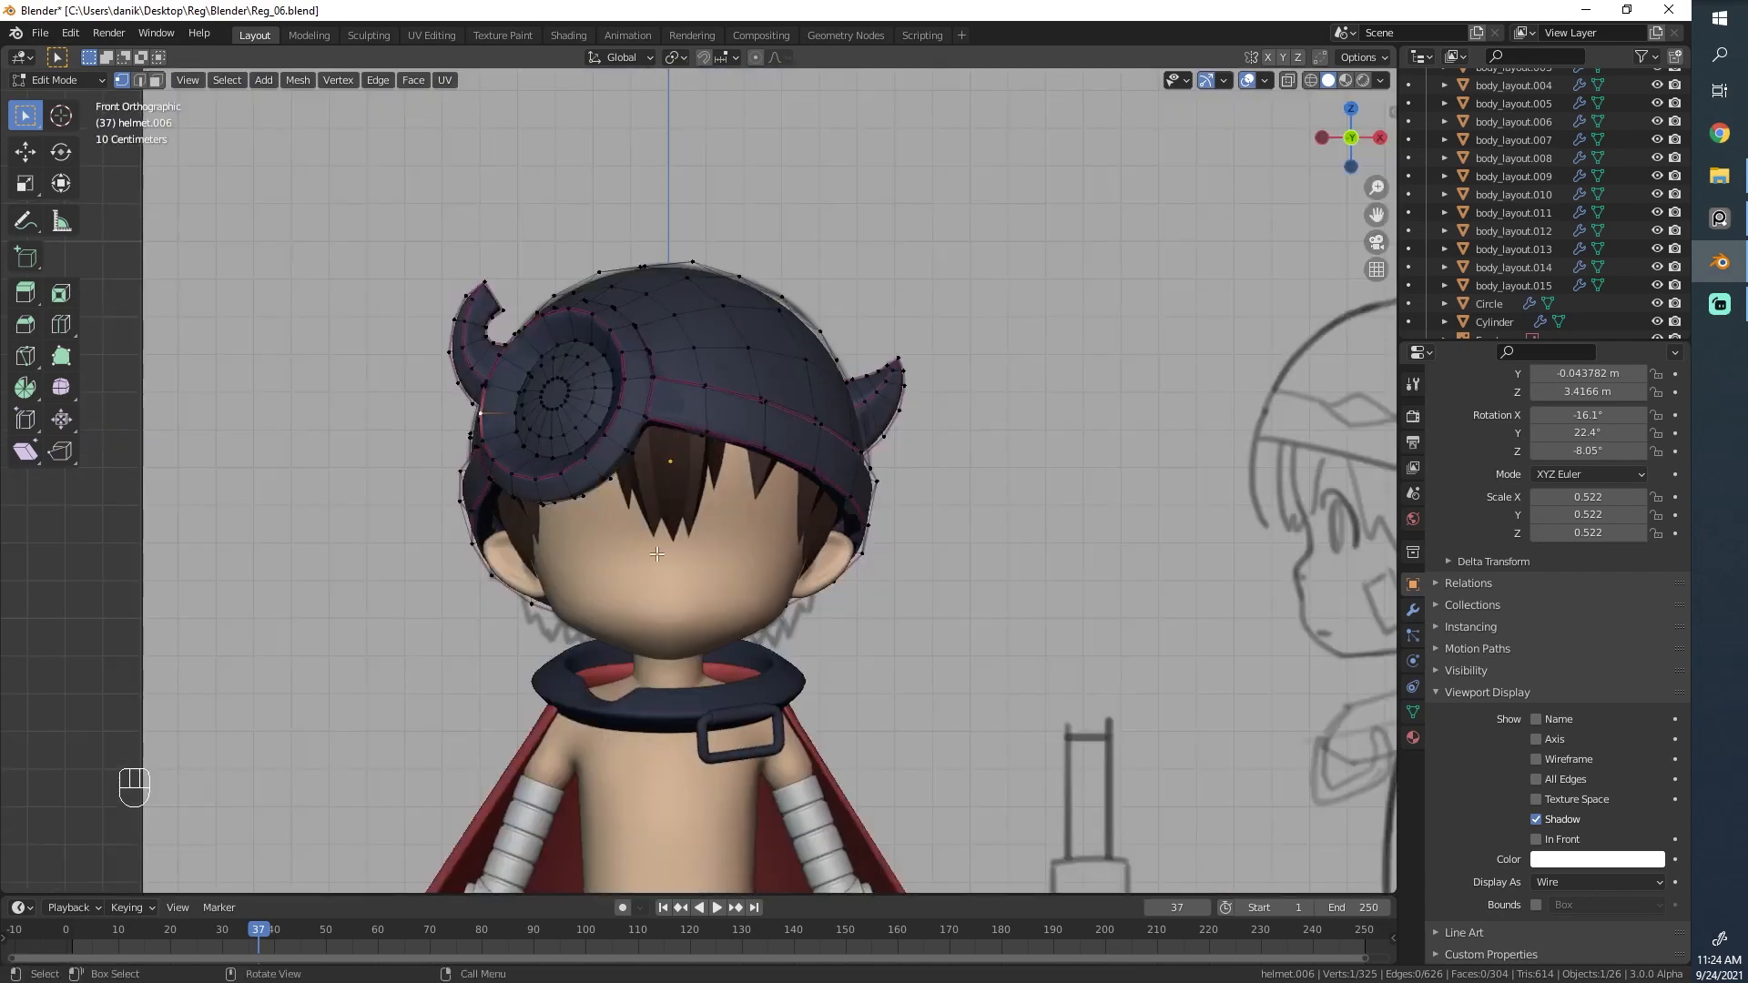
pyautogui.moveTo(765, 316); pyautogui.dragTo(879, 419, button='middle')
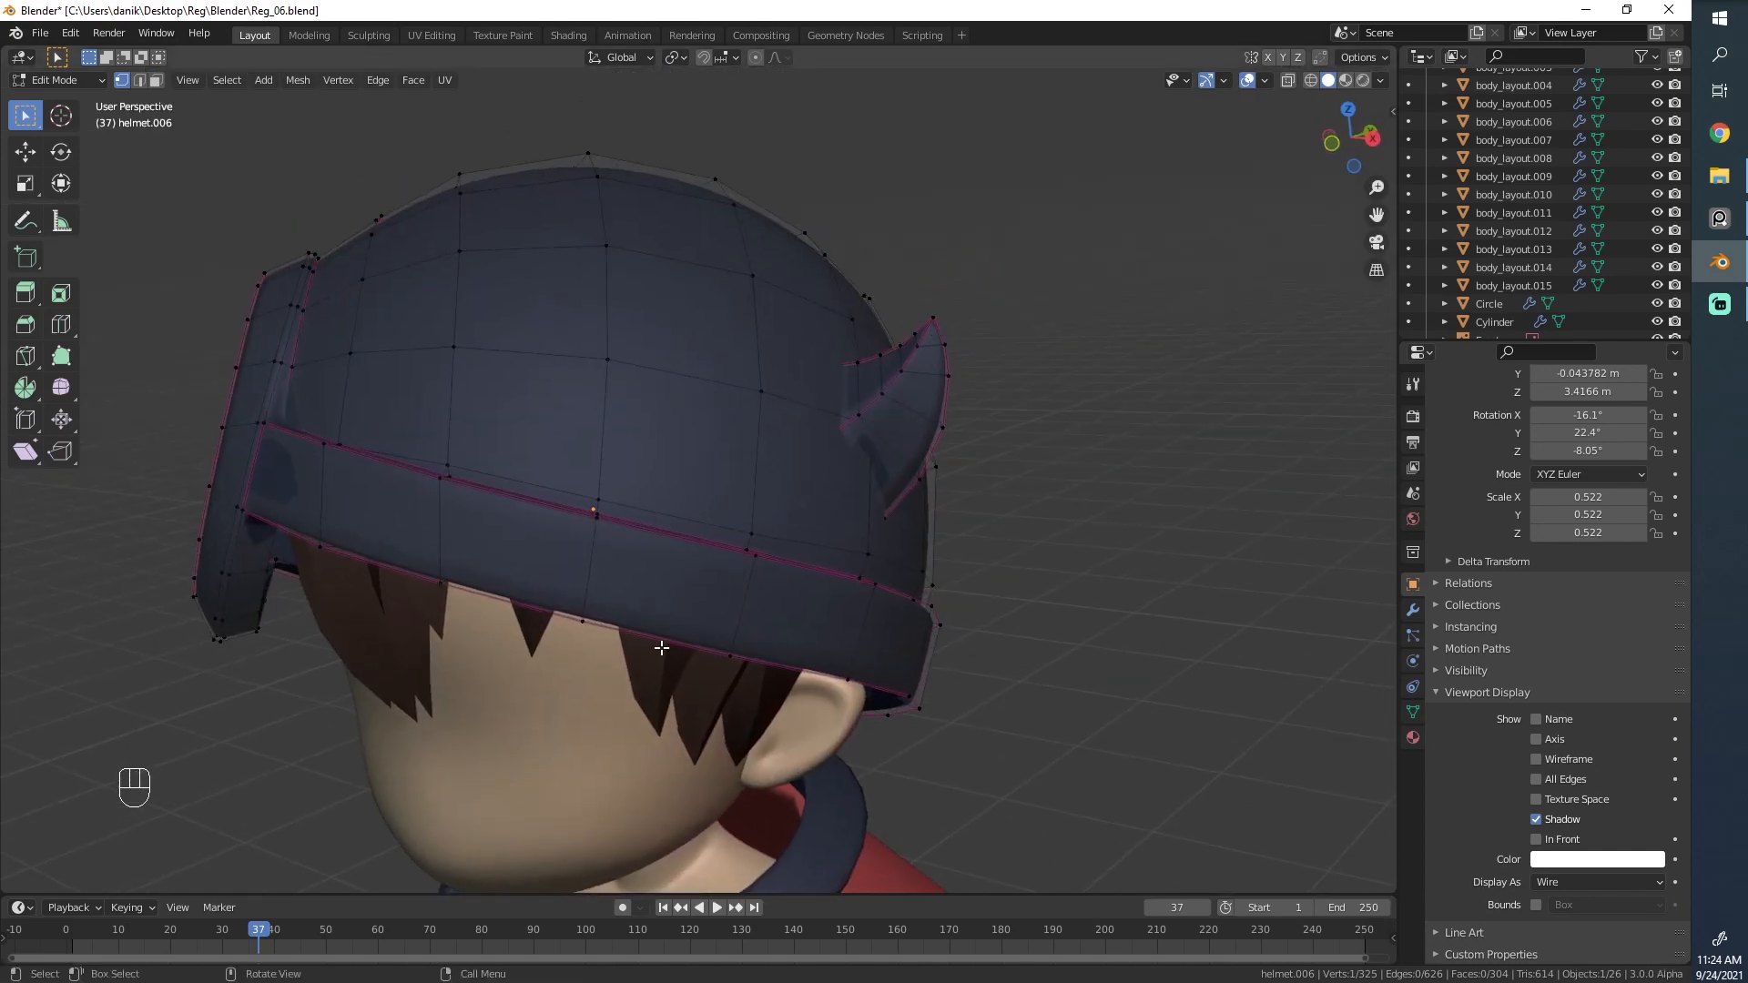
pyautogui.scroll(1, 662, 649)
pyautogui.moveTo(856, 411); pyautogui.dragTo(785, 339, button='middle')
pyautogui.moveTo(785, 339)
pyautogui.keyDown('shift'); pyautogui.mouseDown(button='middle')
pyautogui.moveTo(765, 562)
pyautogui.moveTo(749, 490)
pyautogui.mouseUp(button='middle'); pyautogui.keyUp('shift')
pyautogui.scroll(1, 767, 557)
# Try deleting the helmet vertex beside the horn's base in wireframe shading, and undo the attempt.
pyautogui.press('z')
pyautogui.click(635, 527)
pyautogui.press('z')
pyautogui.click(936, 504)
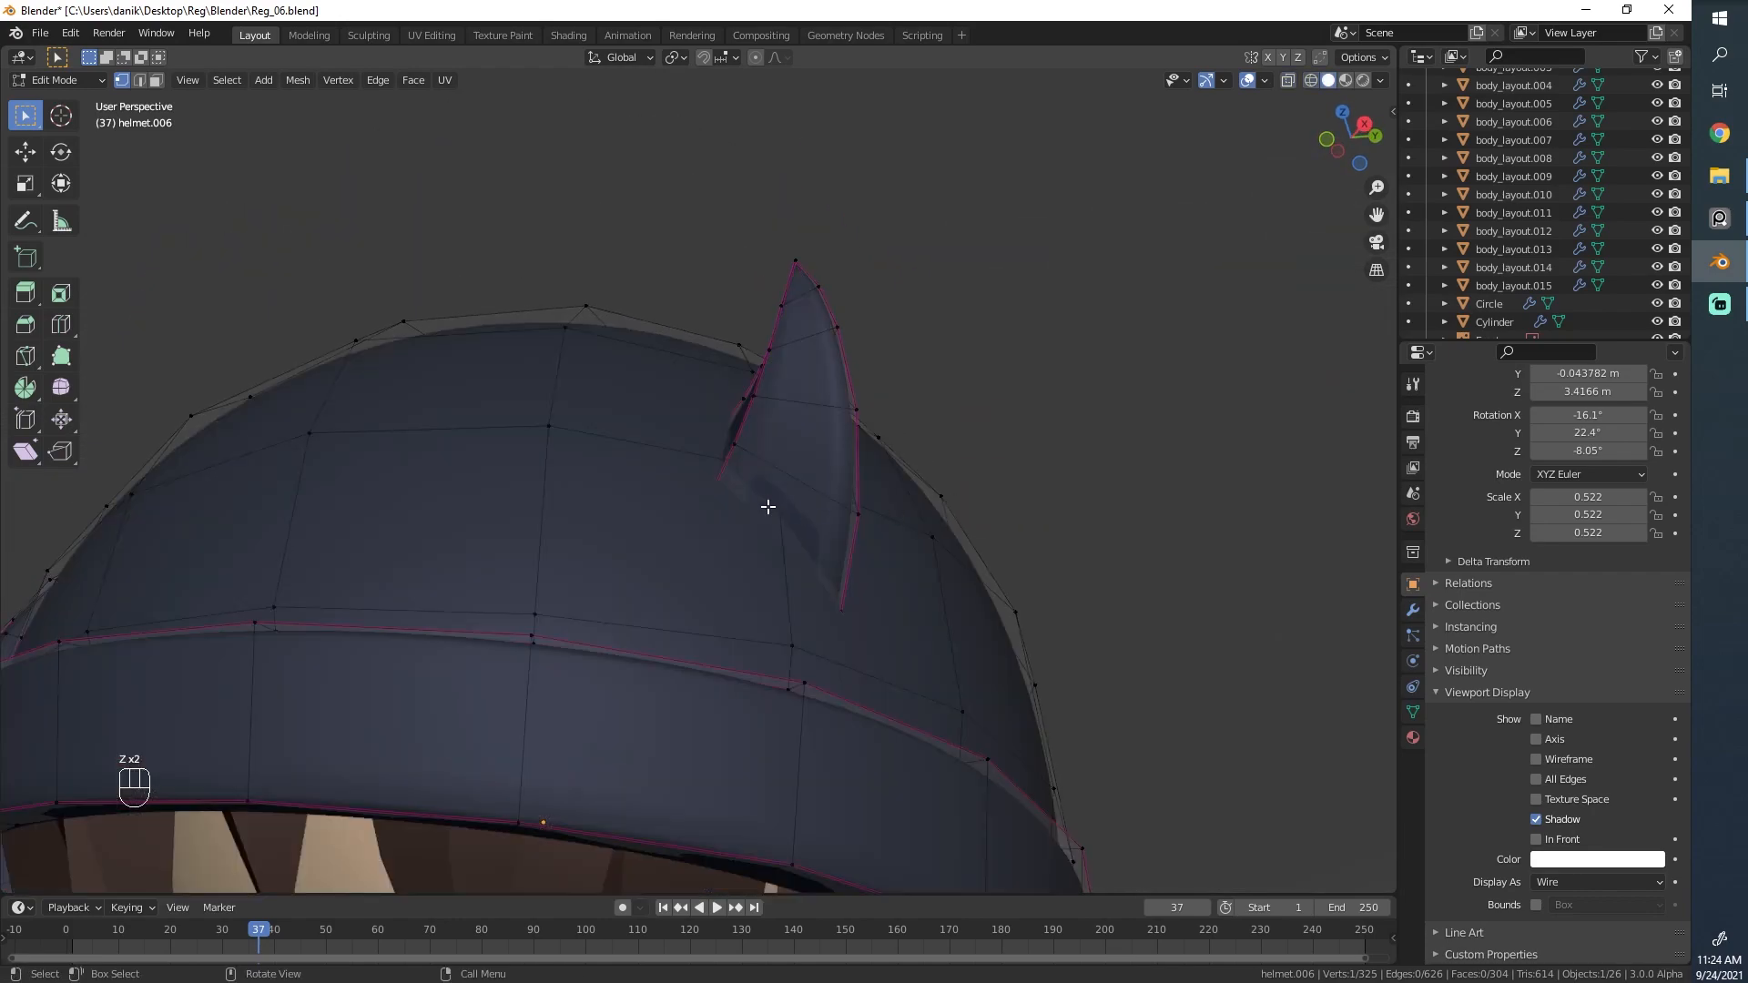
pyautogui.press('z')
pyautogui.click(759, 496)
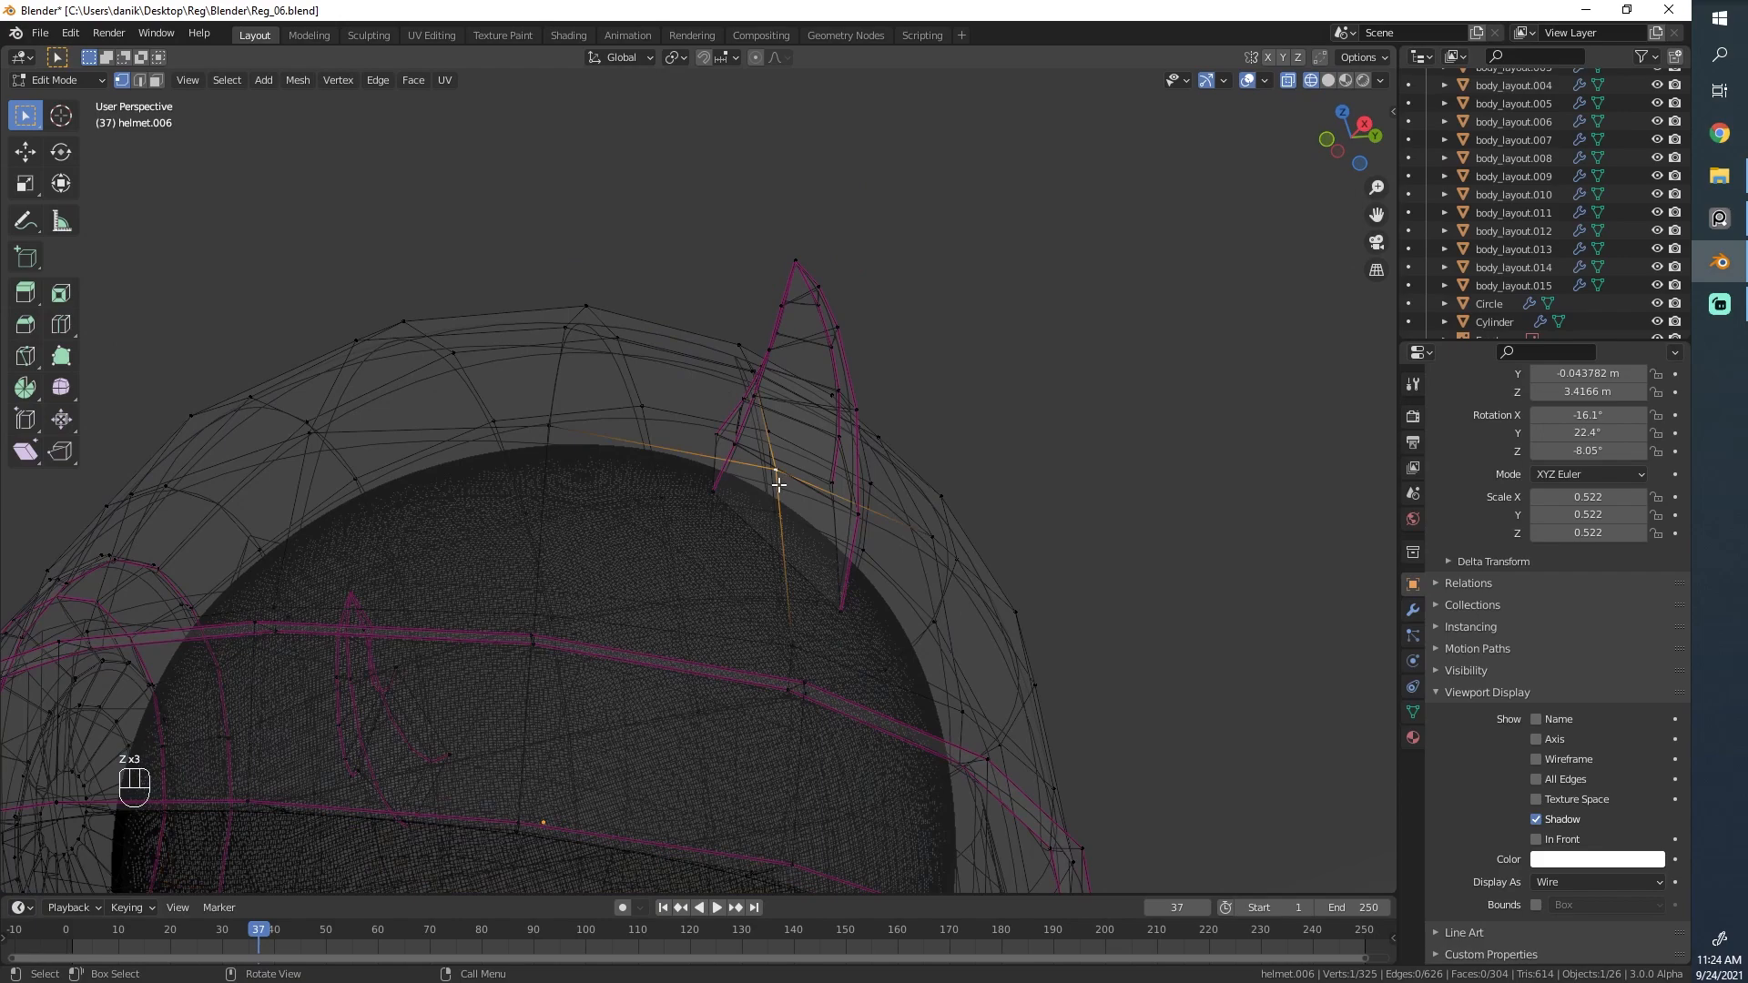
pyautogui.press('x')
pyautogui.click(778, 487)
pyautogui.press('a')
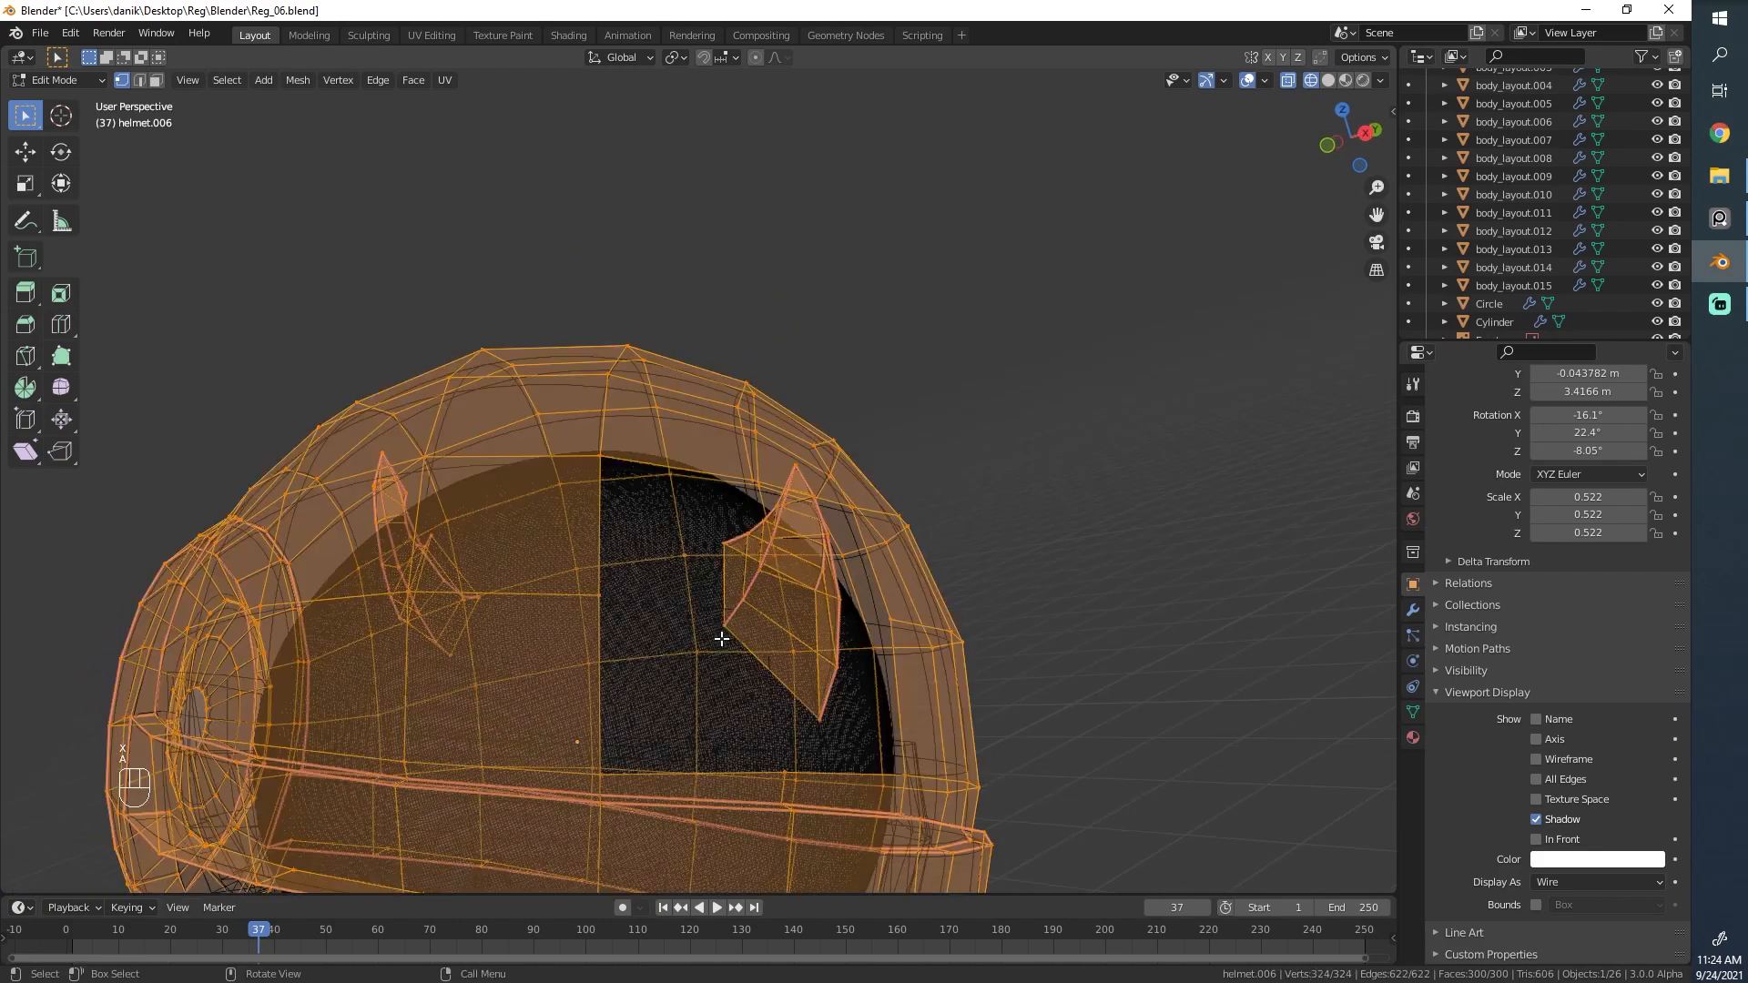
pyautogui.hotkey('ctrl', 'z')
pyautogui.hotkey('ctrl', 'z')
pyautogui.scroll(-4, 722, 628)
pyautogui.moveTo(719, 629); pyautogui.dragTo(690, 635, button='middle')
pyautogui.press('z')
# Merge the first helmet vertices just above the brim into their brim vertices on the character's right side, using At Last.
pyautogui.scroll(7, 689, 635)
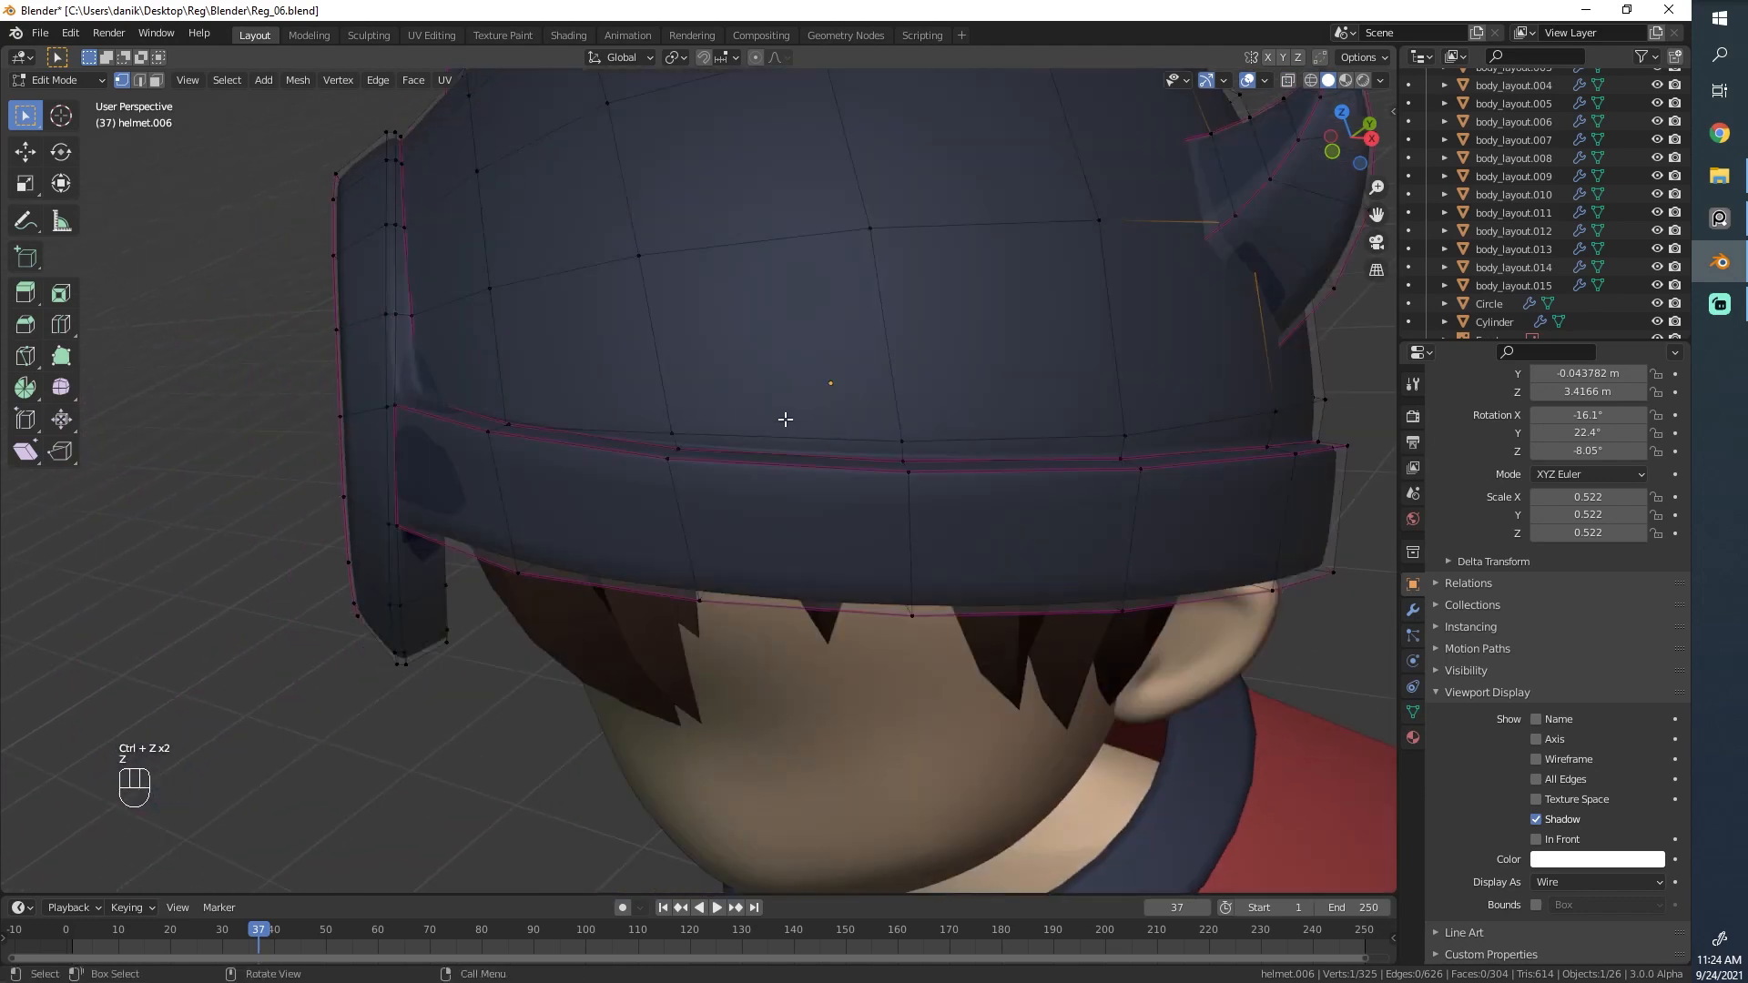
pyautogui.scroll(-3, 637, 541)
pyautogui.moveTo(616, 483); pyautogui.dragTo(984, 428, button='middle')
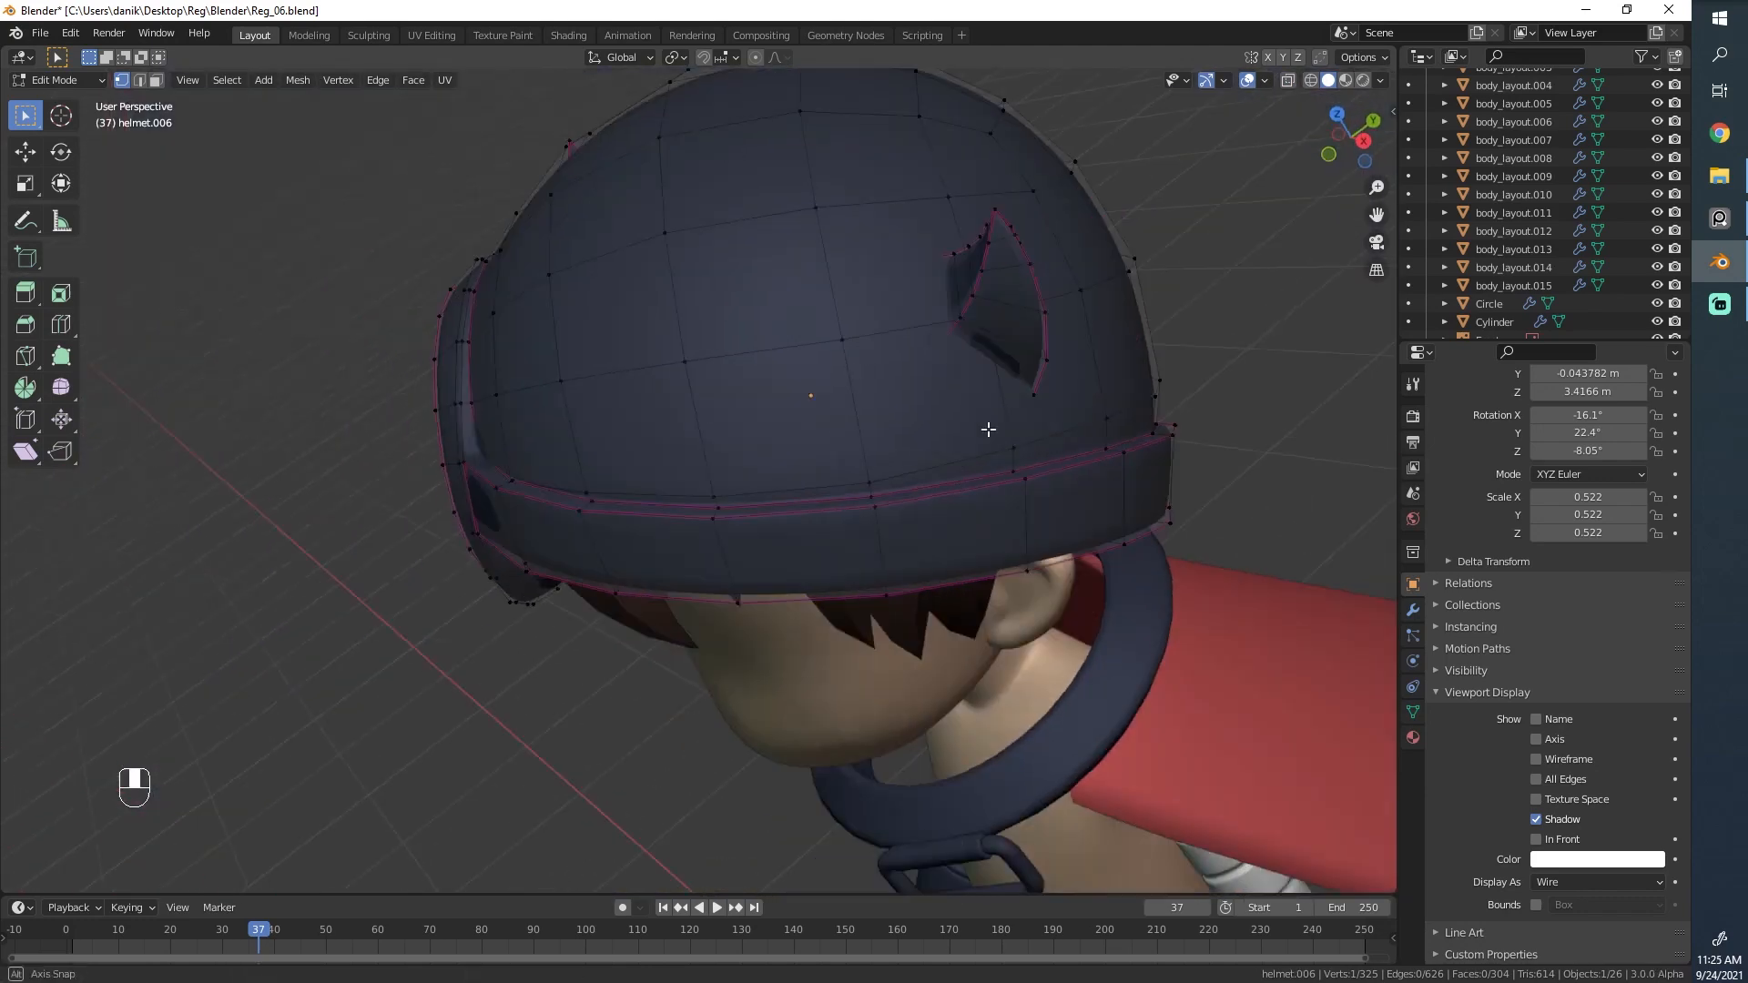
pyautogui.scroll(3, 958, 381)
pyautogui.scroll(-3, 958, 380)
pyautogui.moveTo(714, 503); pyautogui.dragTo(893, 475, button='middle')
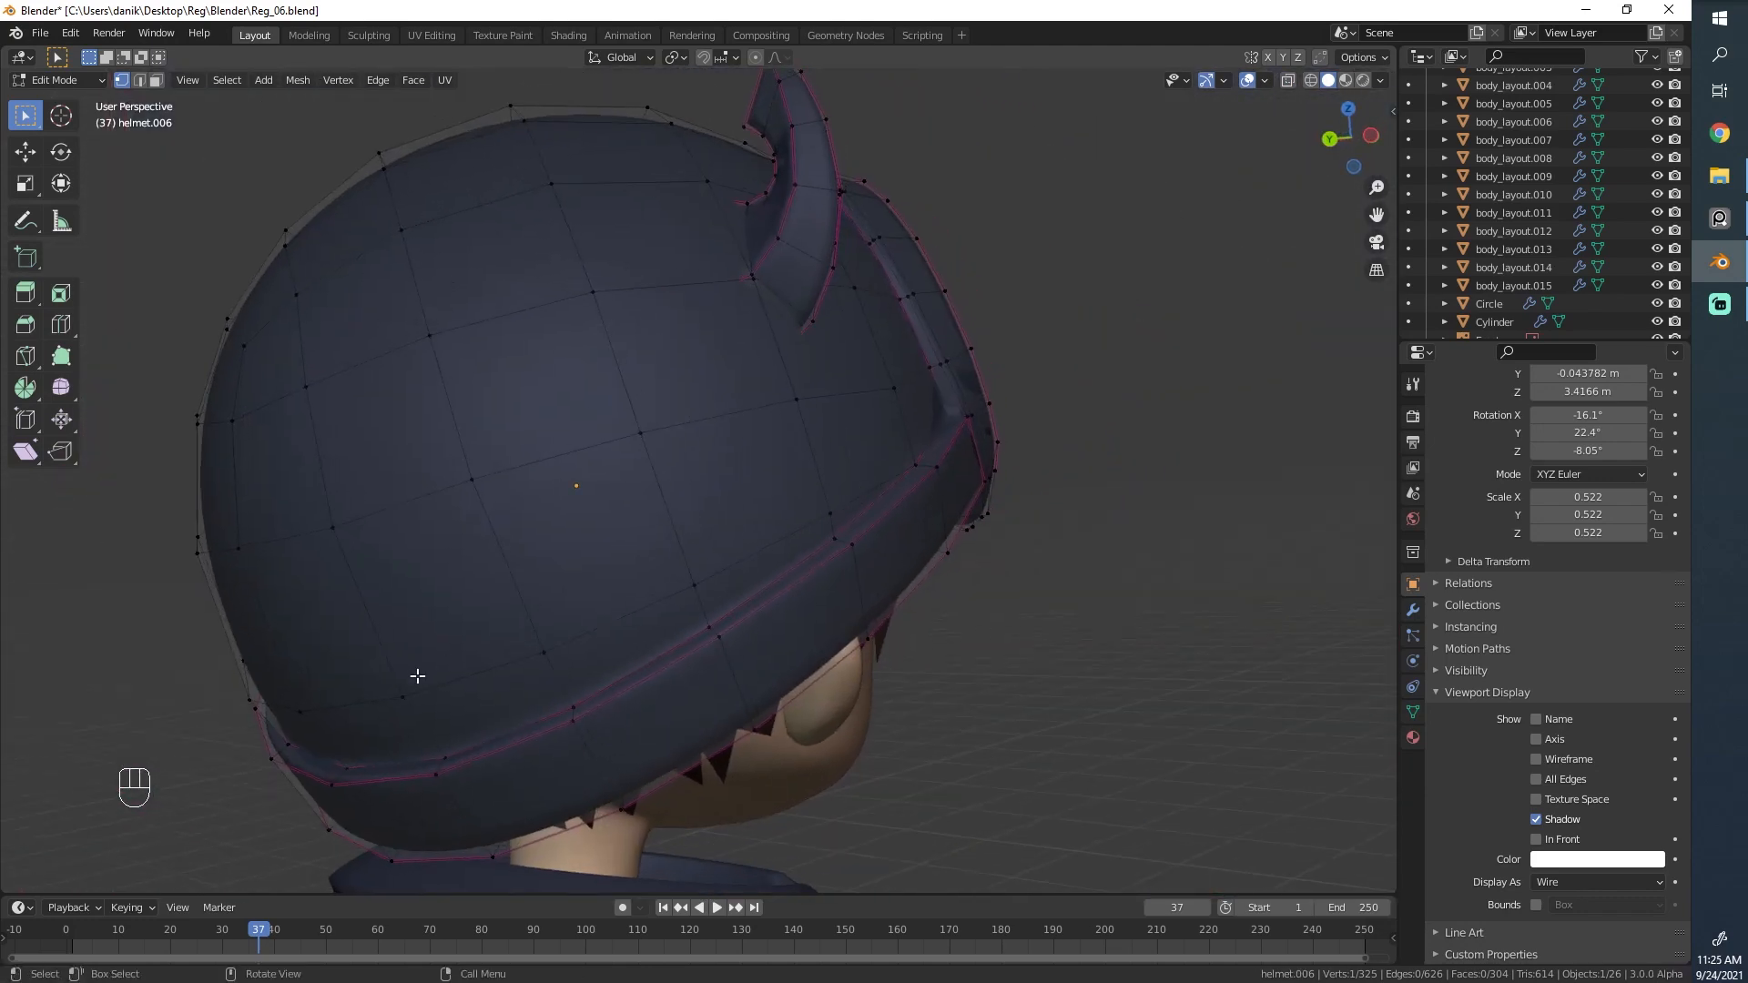
pyautogui.scroll(3, 796, 585)
pyautogui.scroll(-5, 521, 604)
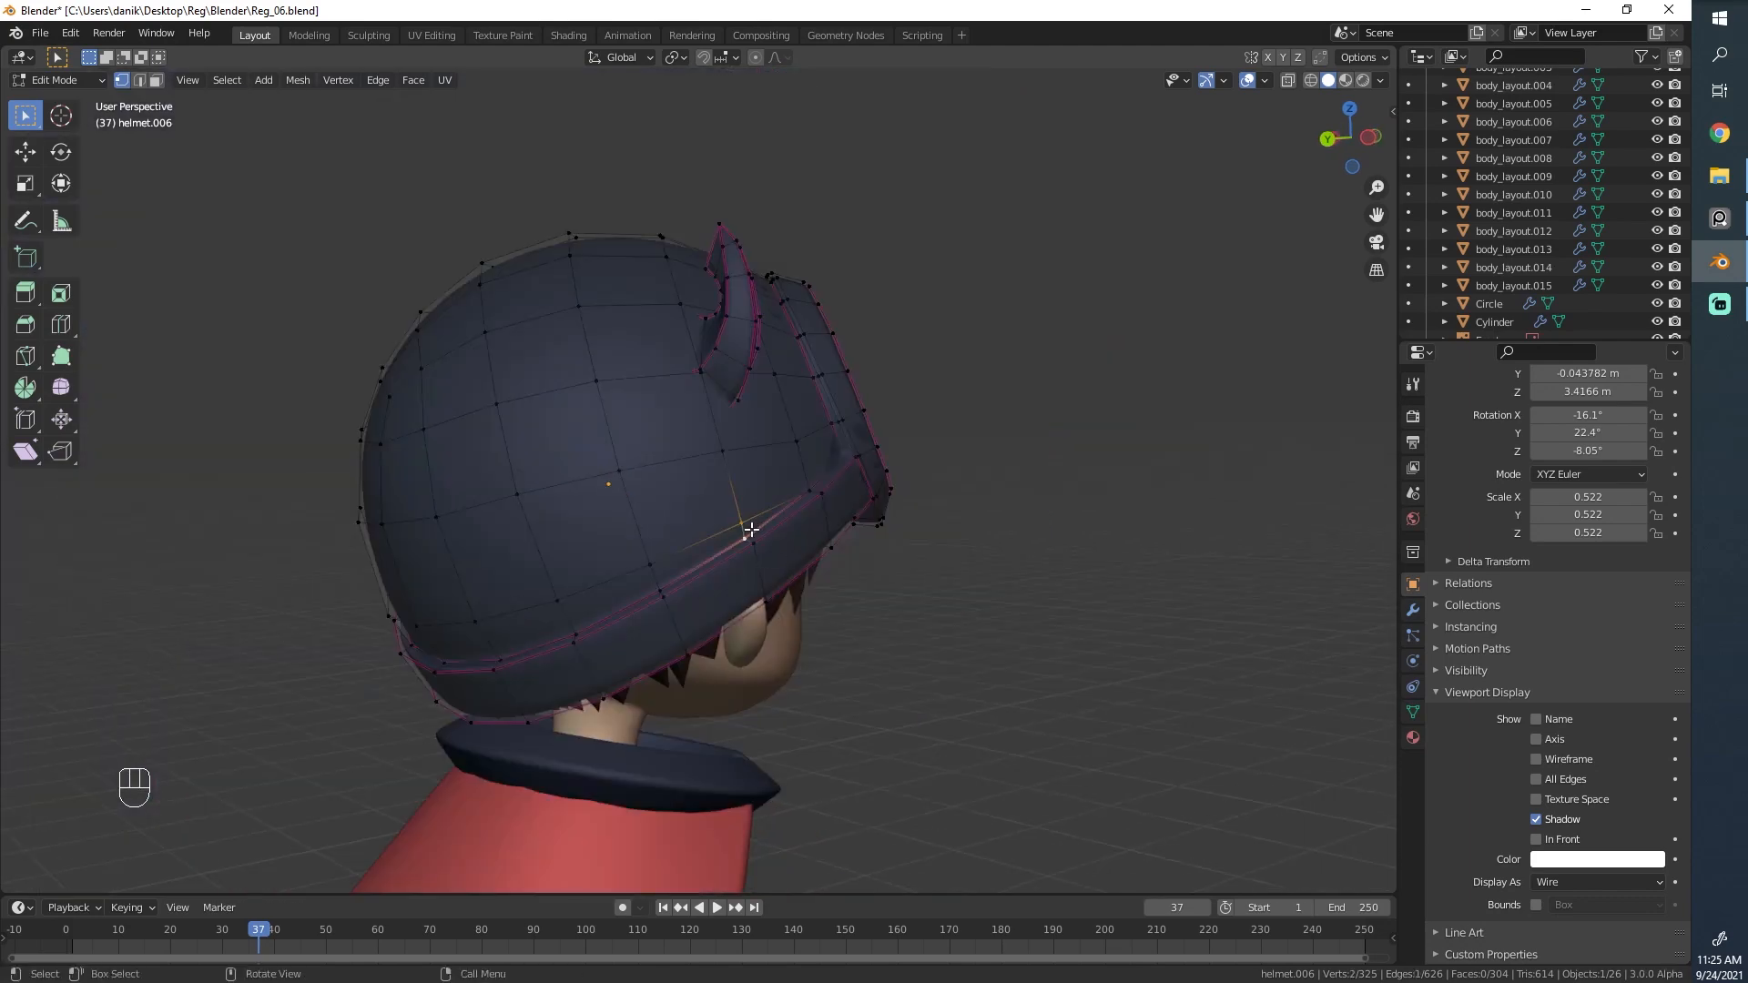
pyautogui.scroll(2, 751, 530)
pyautogui.press('m')
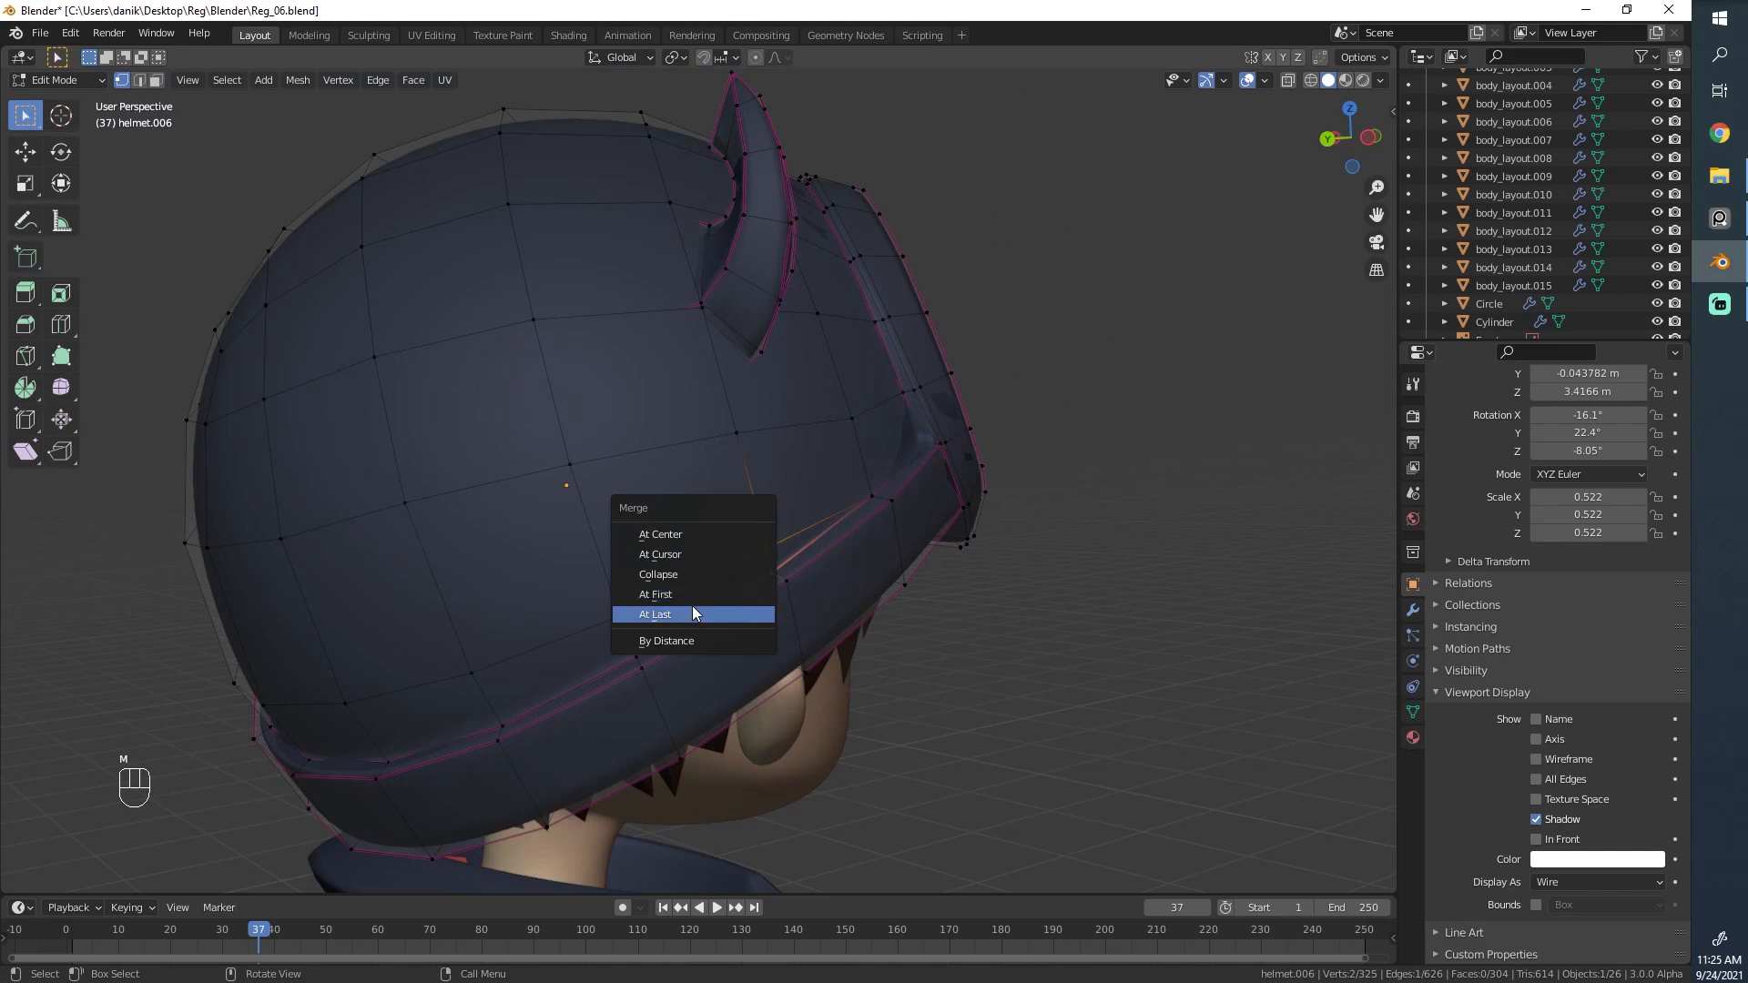
pyautogui.click(692, 613)
pyautogui.moveTo(691, 613); pyautogui.dragTo(656, 605, button='middle')
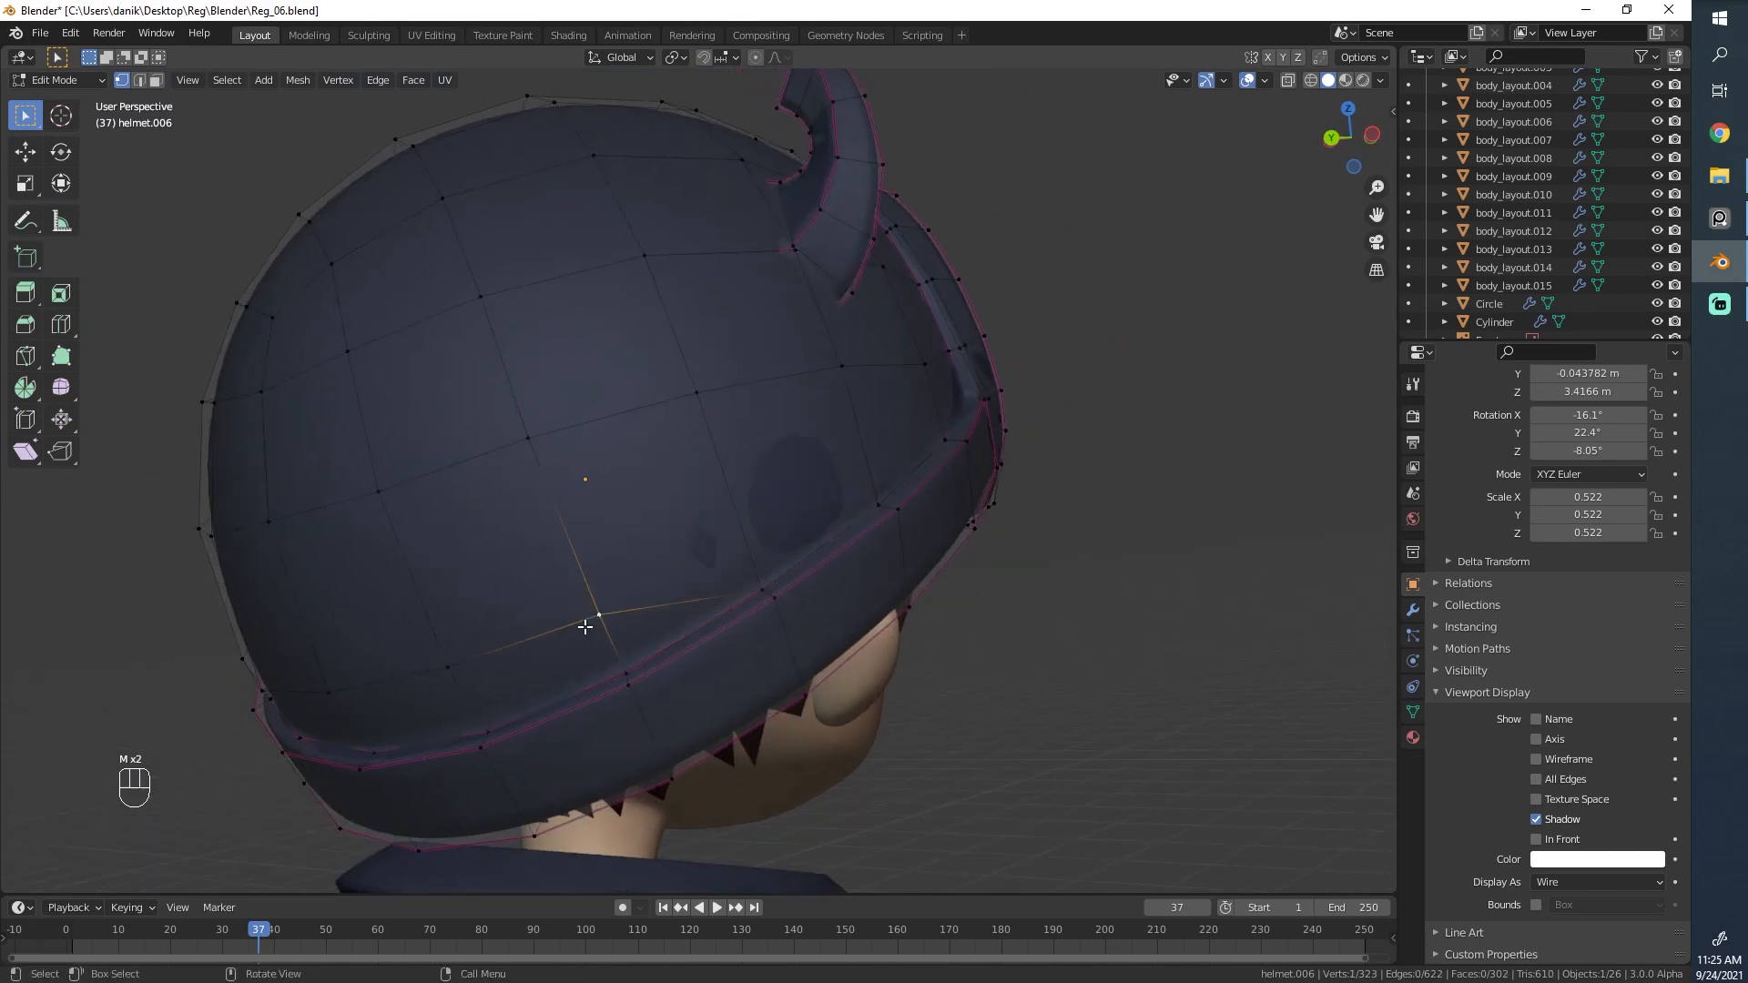
# Merge the next two vertices toward the rear above the brim into the brim vertices below them, using At Last.
pyautogui.keyDown('shift'); pyautogui.click(612, 666); pyautogui.keyUp('shift')
pyautogui.press('m')
pyautogui.click(612, 670)
pyautogui.click(489, 661)
pyautogui.keyDown('shift'); pyautogui.click(492, 699); pyautogui.keyUp('shift')
pyautogui.press('m')
pyautogui.click(492, 701)
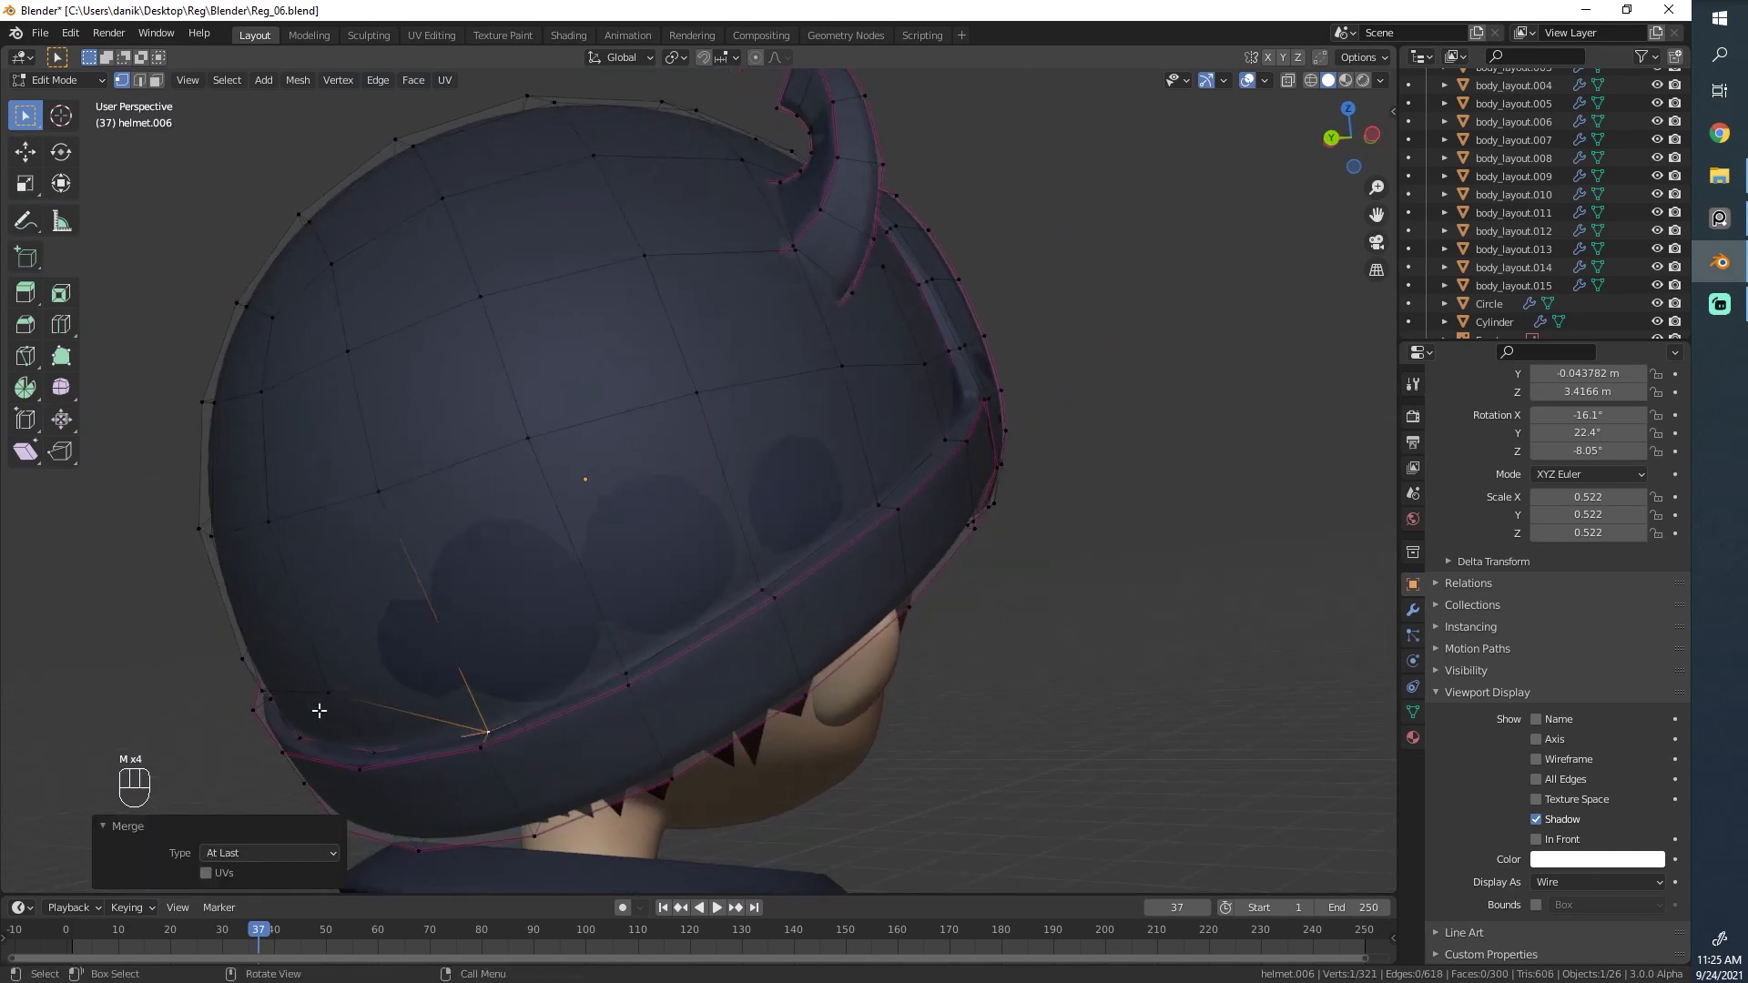
# Continue around the back of the helmet, merging two more vertices into the brim with At Last.
pyautogui.moveTo(319, 710); pyautogui.dragTo(762, 546, button='middle')
pyautogui.click(774, 514)
pyautogui.keyDown('shift'); pyautogui.click(789, 566); pyautogui.keyUp('shift')
pyautogui.press('m')
pyautogui.click(790, 569)
pyautogui.click(633, 571)
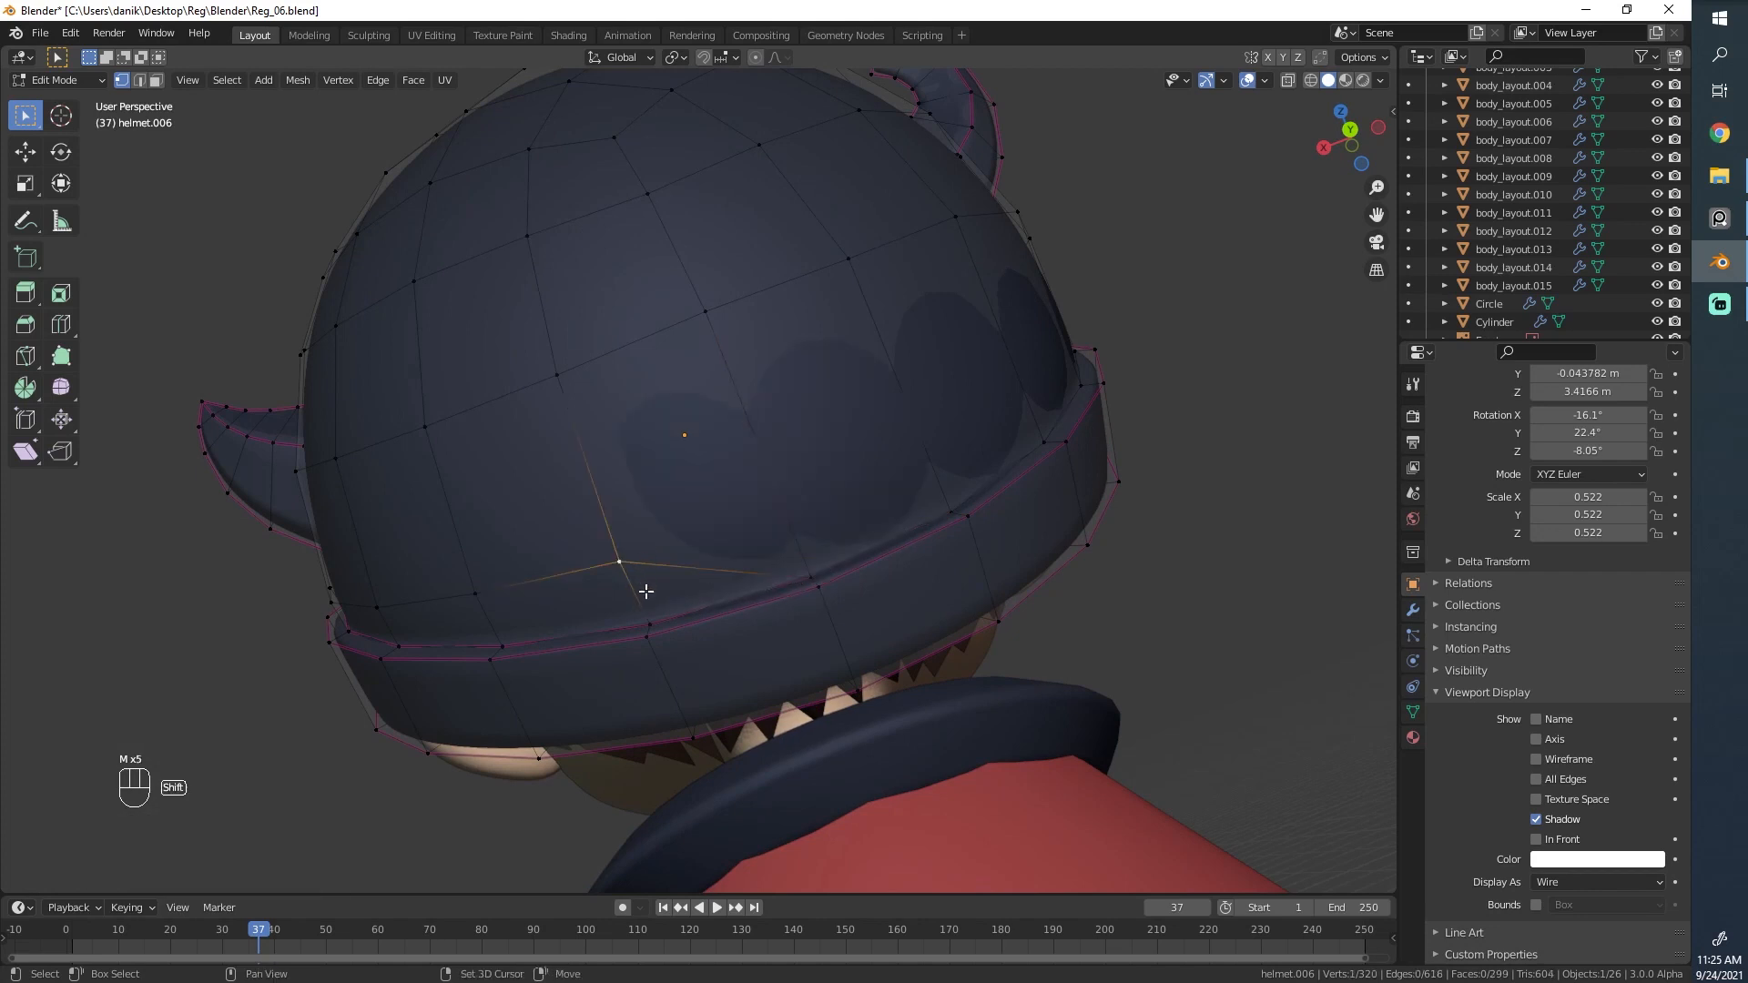
pyautogui.keyDown('shift'); pyautogui.click(646, 592); pyautogui.keyUp('shift')
pyautogui.press('m')
pyautogui.keyDown('shift'); pyautogui.click(650, 609); pyautogui.keyUp('shift')
pyautogui.press('m')
pyautogui.click(645, 606)
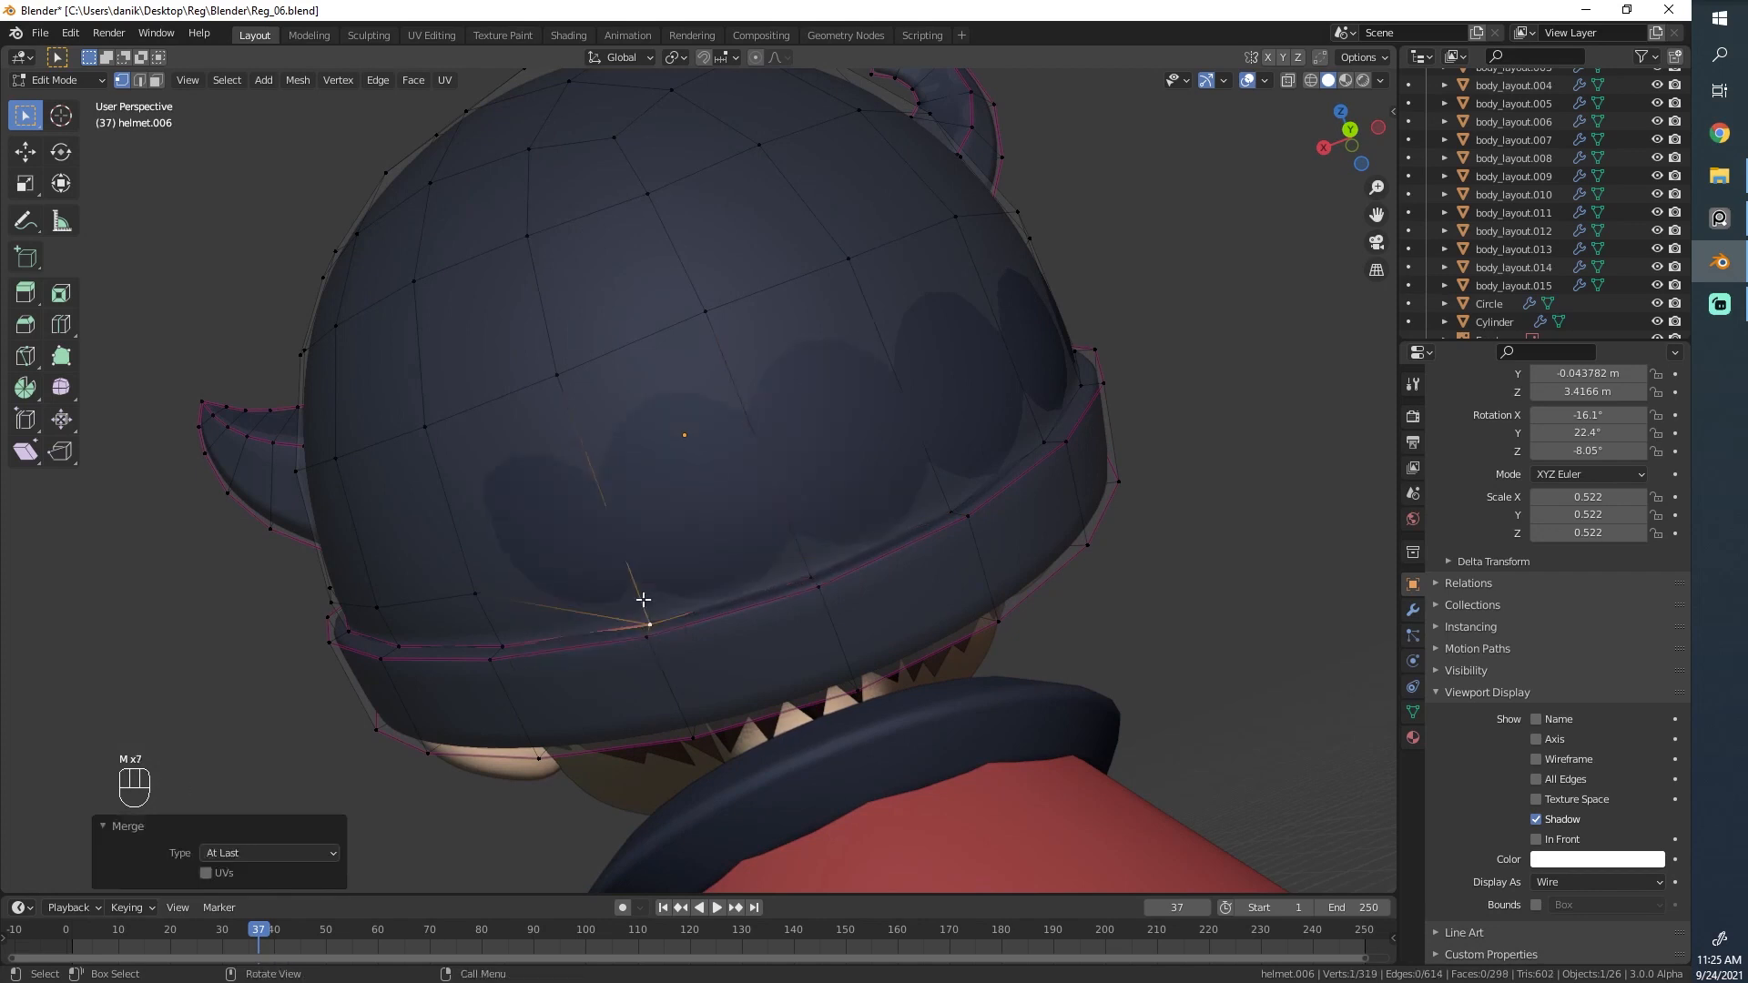
# Merge the following two vertex pairs along the brim toward the character's left horn, using At Last.
pyautogui.moveTo(510, 577); pyautogui.dragTo(554, 558, button='middle')
pyautogui.click(605, 527)
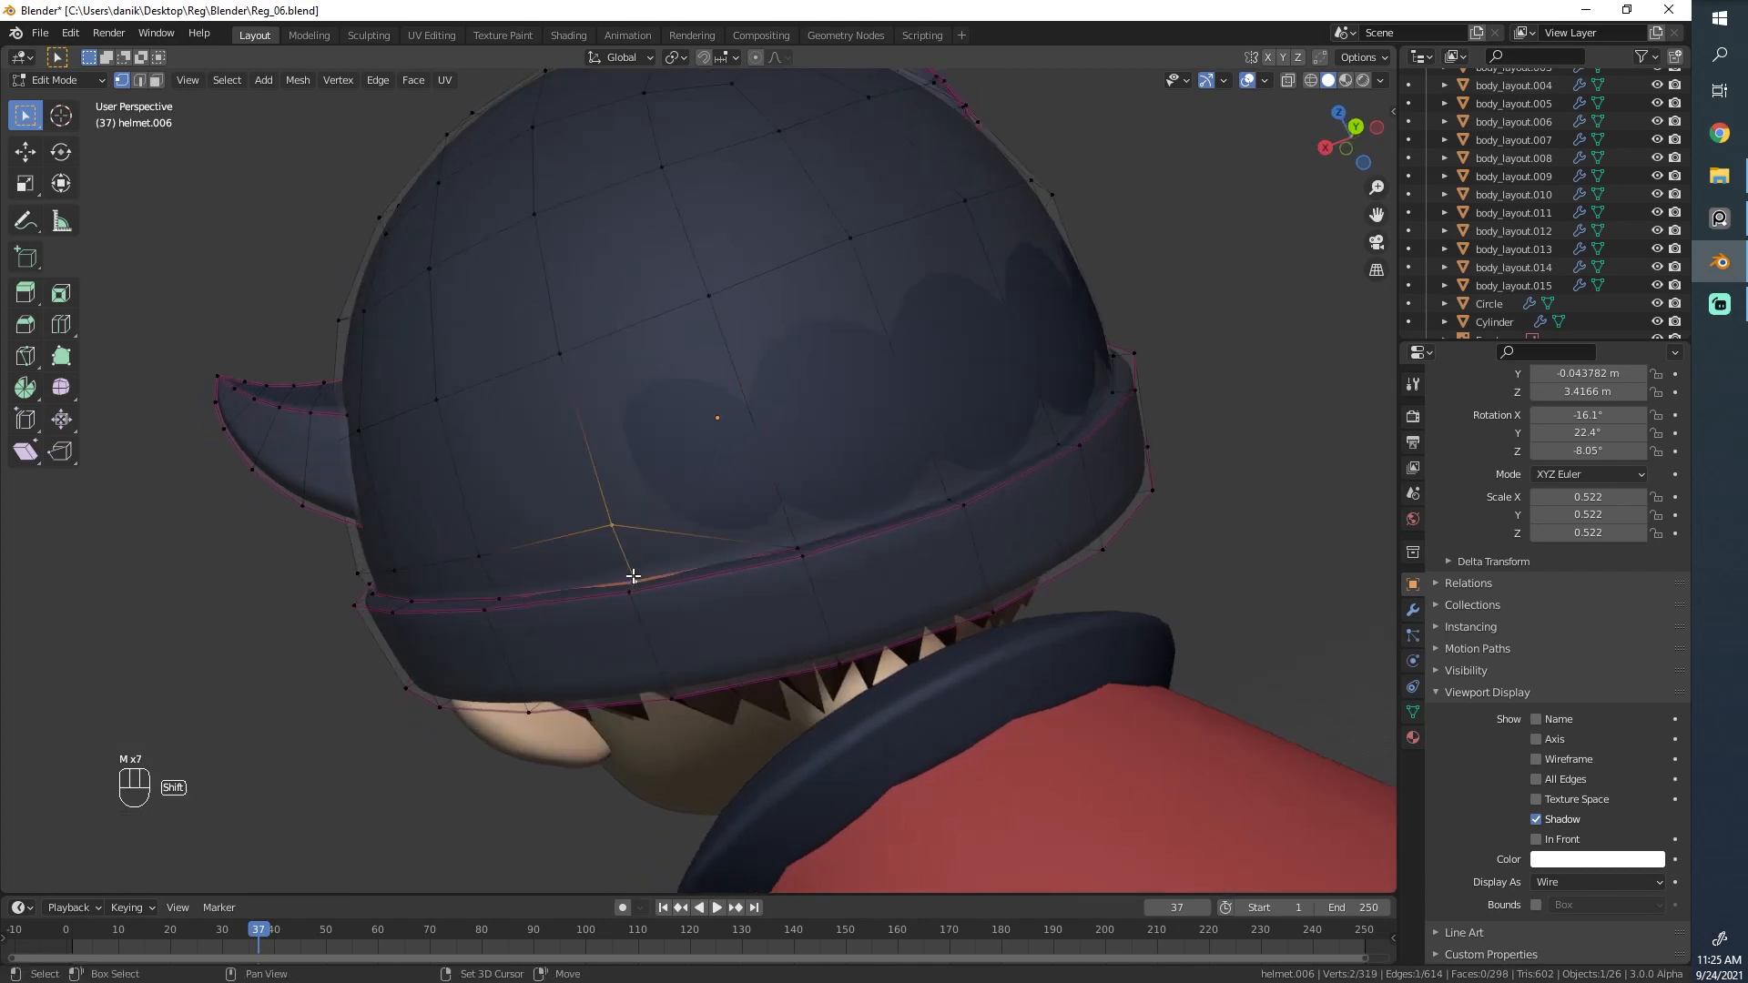
pyautogui.press('m')
pyautogui.click(630, 578)
pyautogui.click(494, 563)
pyautogui.keyDown('shift'); pyautogui.click(491, 584); pyautogui.keyUp('shift')
pyautogui.press('m')
pyautogui.click(492, 589)
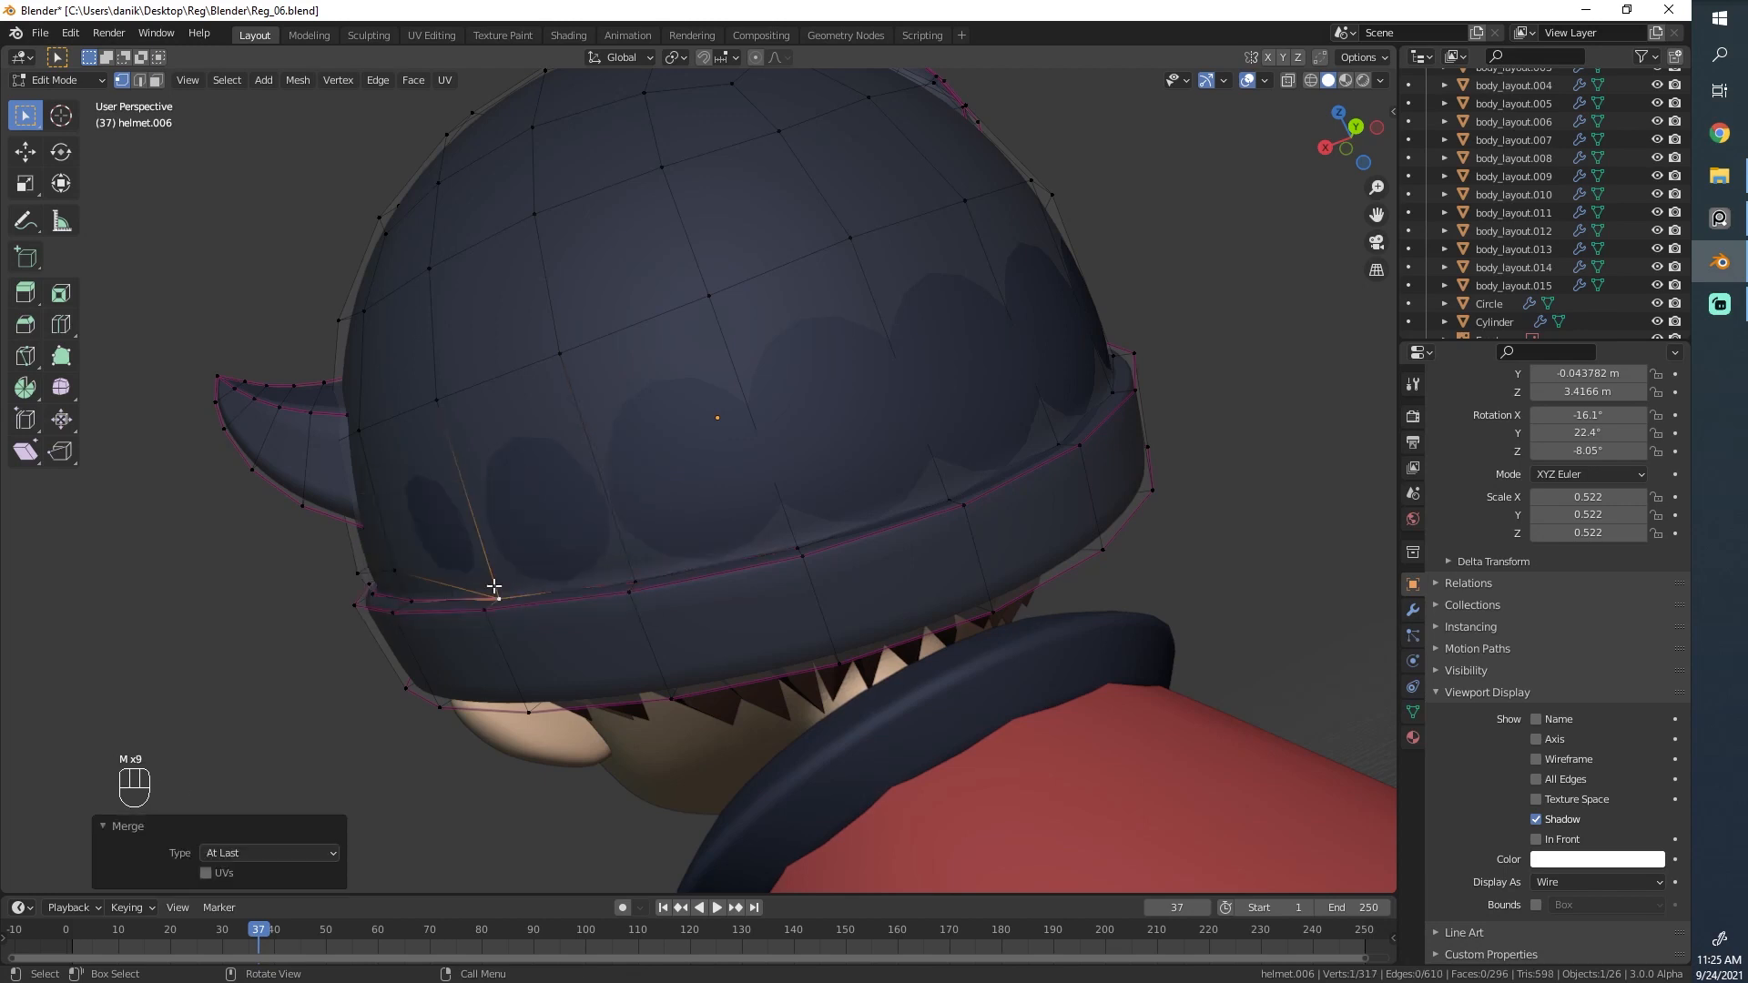
# Merge the two vertex pairs above the brim beneath the character's left horn, using At Last.
pyautogui.moveTo(492, 589); pyautogui.dragTo(550, 555, button='middle')
pyautogui.click(598, 558)
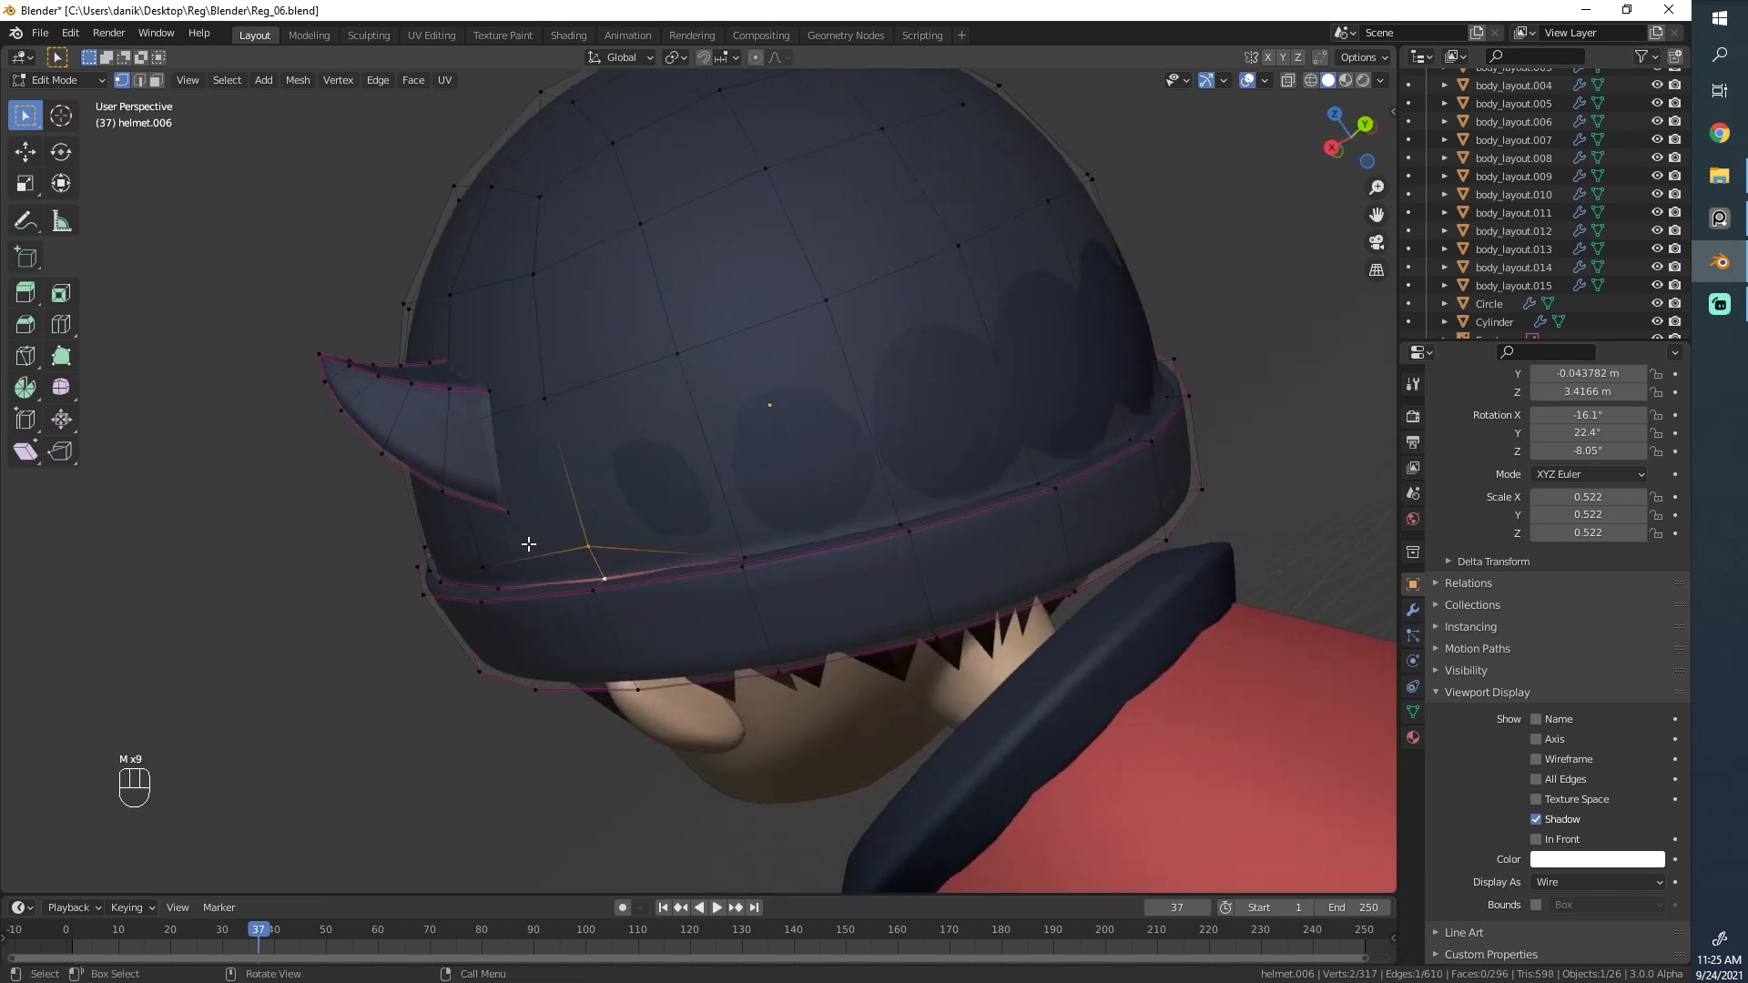
pyautogui.press('m')
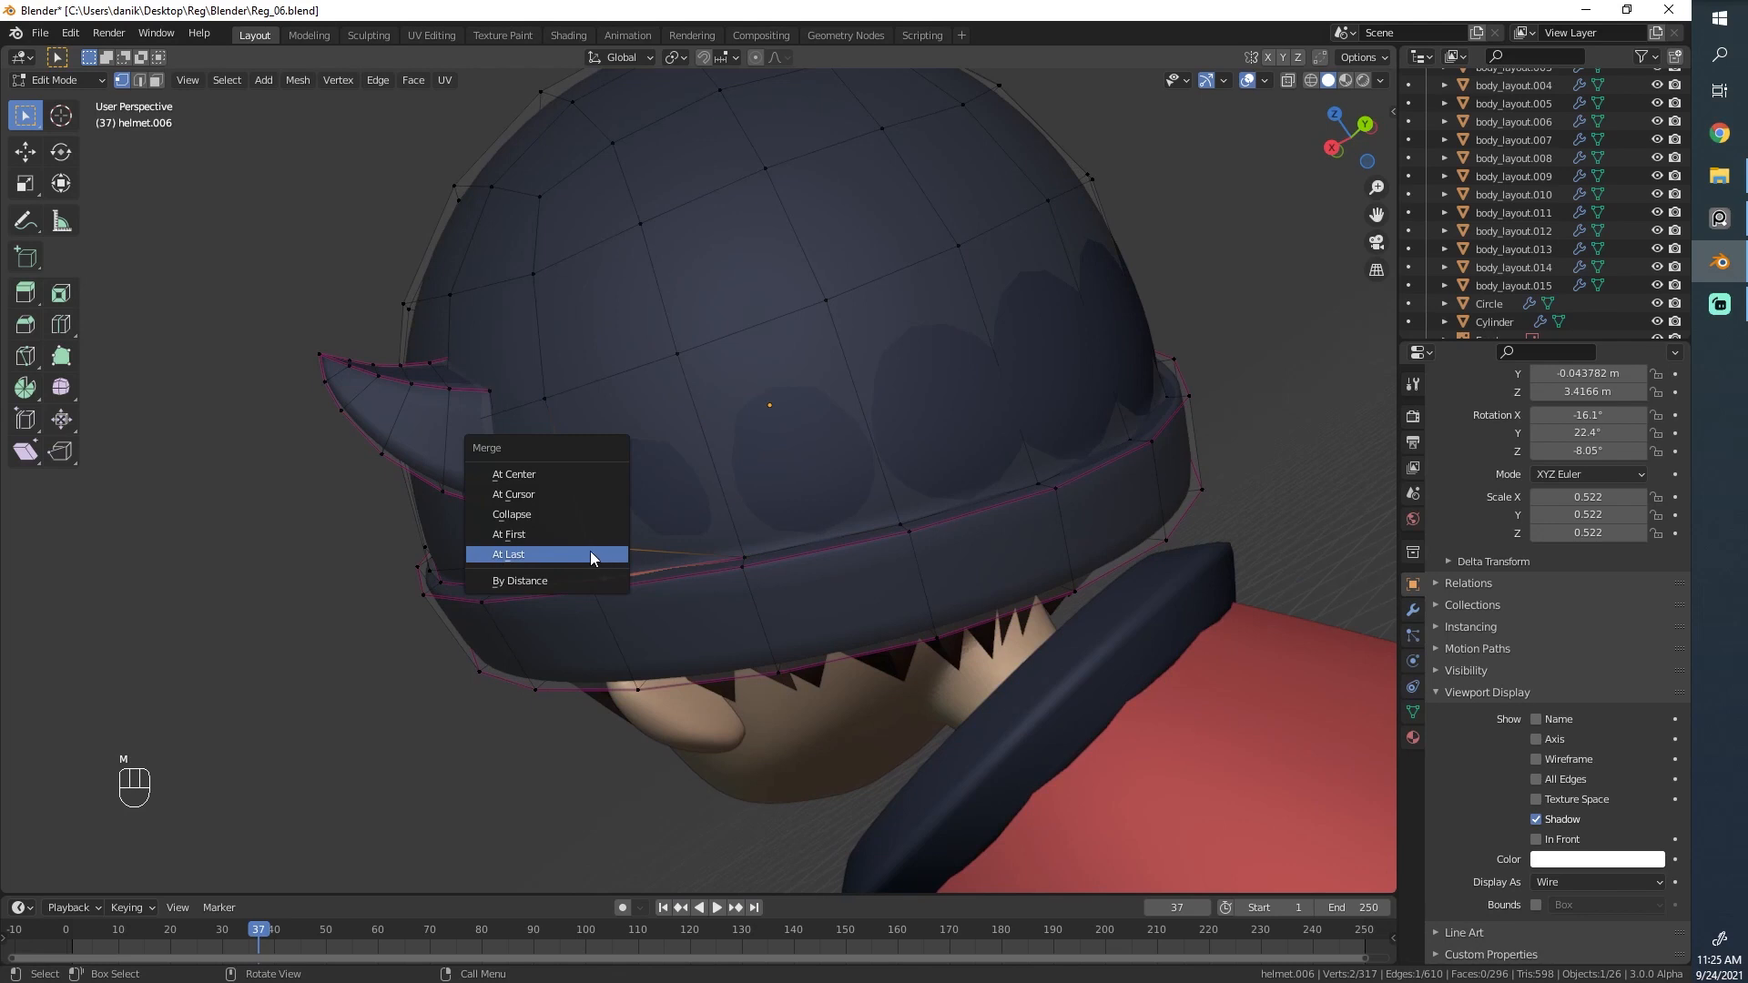
pyautogui.click(587, 552)
pyautogui.click(480, 568)
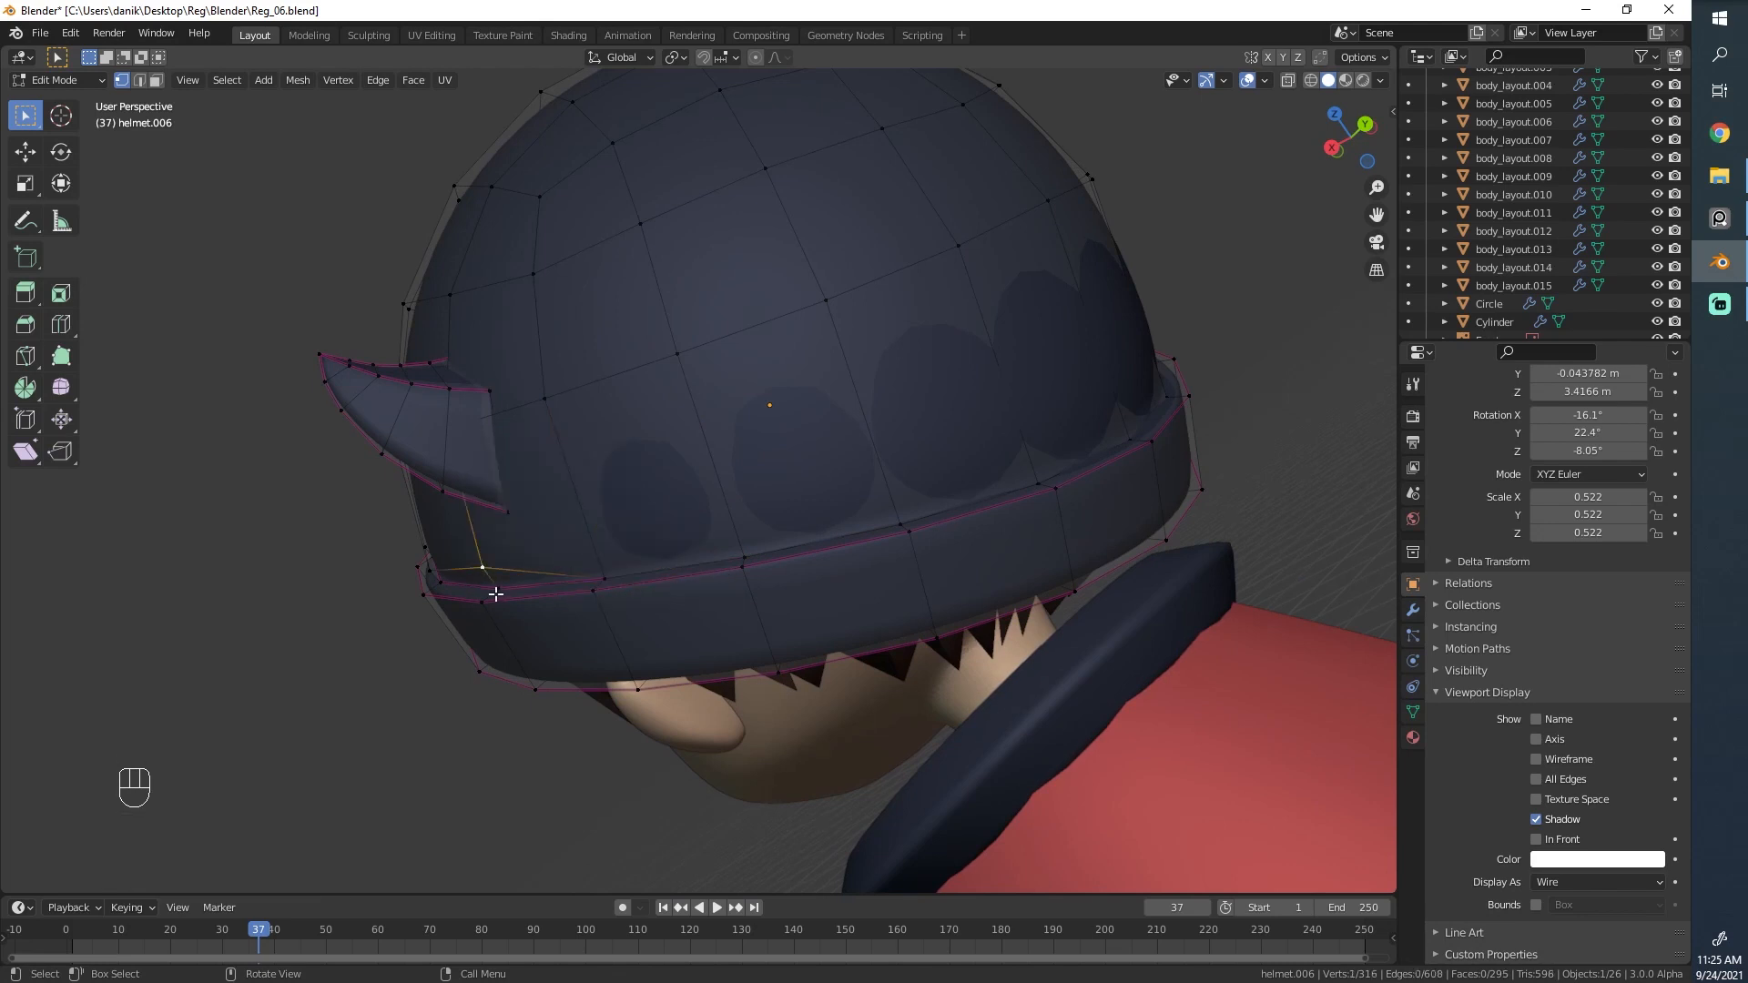
pyautogui.press('m')
pyautogui.click(505, 583)
# Merge two vertex pairs along the brim on the character's left side, in front of the horn, using At Last.
pyautogui.moveTo(386, 570); pyautogui.dragTo(616, 510, button='middle')
pyautogui.click(587, 560)
pyautogui.keyDown('shift'); pyautogui.click(596, 565); pyautogui.keyUp('shift')
pyautogui.press('m')
pyautogui.click(594, 566)
pyautogui.scroll(2, 592, 528)
pyautogui.click(577, 539)
pyautogui.keyDown('shift'); pyautogui.click(578, 553); pyautogui.keyUp('shift')
pyautogui.press('m')
pyautogui.click(579, 550)
# Merge the remaining vertex above the brim near the front goggle disc into its brim vertex, using At Last.
pyautogui.scroll(4, 569, 508)
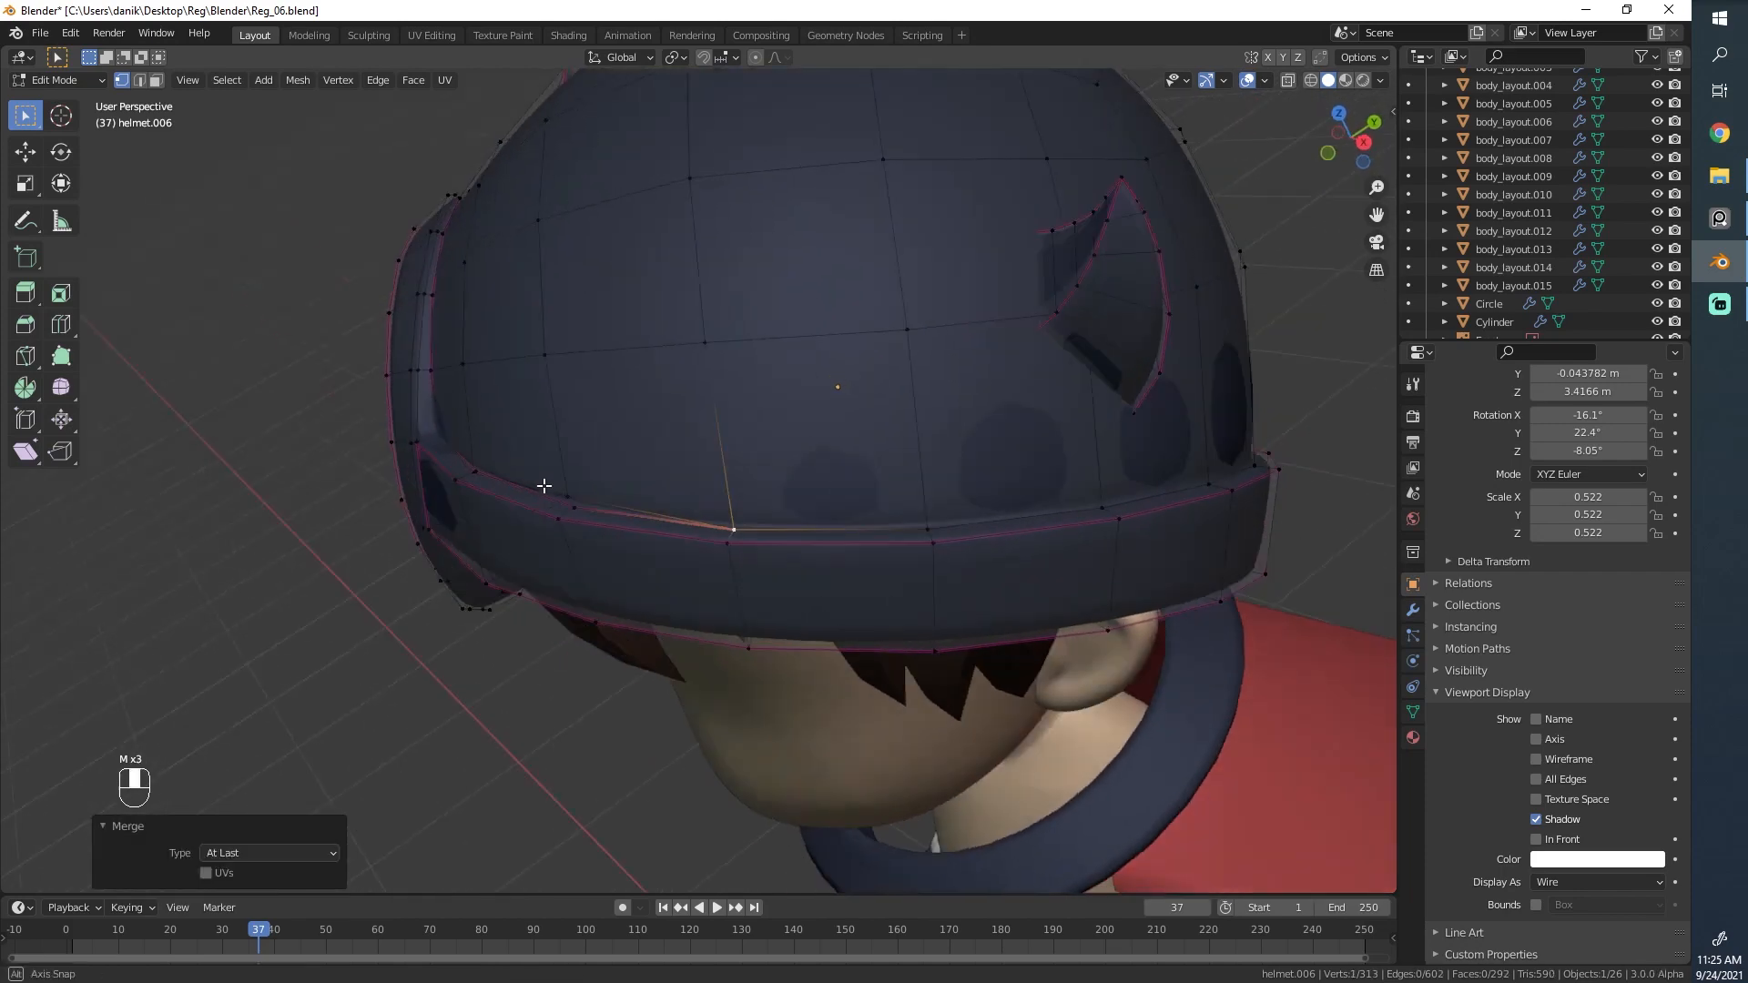
pyautogui.click(519, 493)
pyautogui.press('m')
pyautogui.click(519, 509)
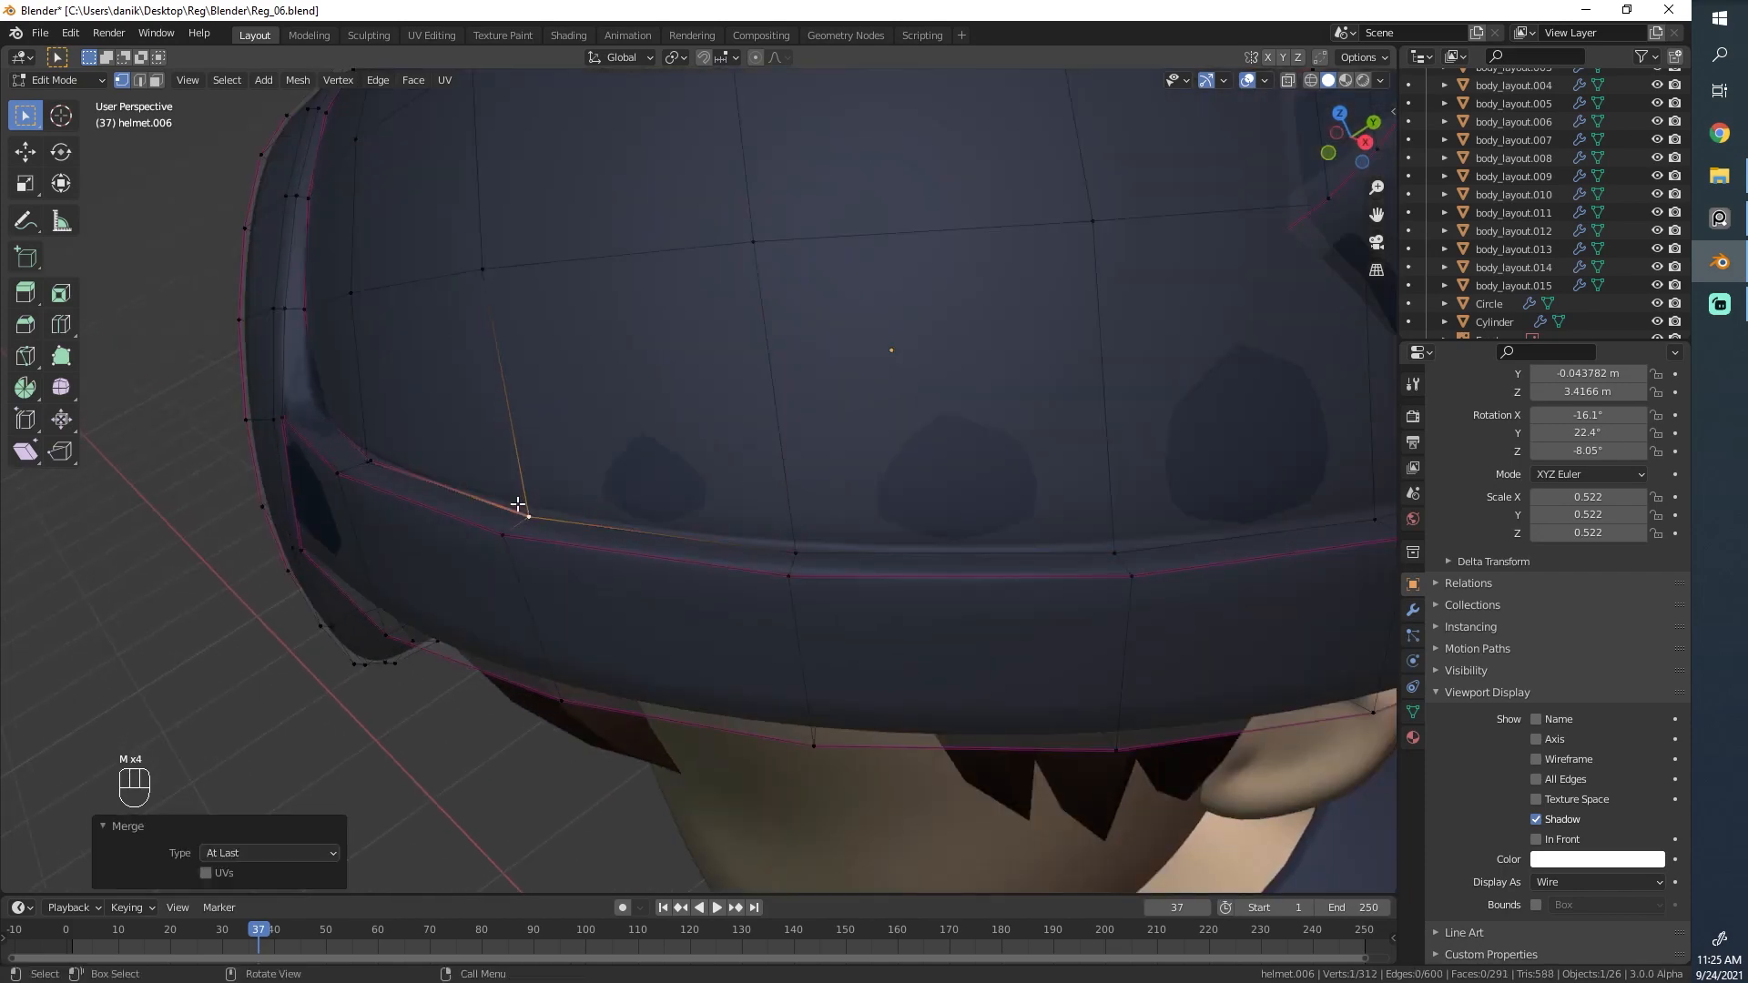
# Select the whole helmet mesh and remove its edge creases with a crease factor of -1.000.
pyautogui.scroll(-4, 515, 507)
pyautogui.moveTo(516, 507); pyautogui.dragTo(598, 312, button='middle')
pyautogui.press('a')
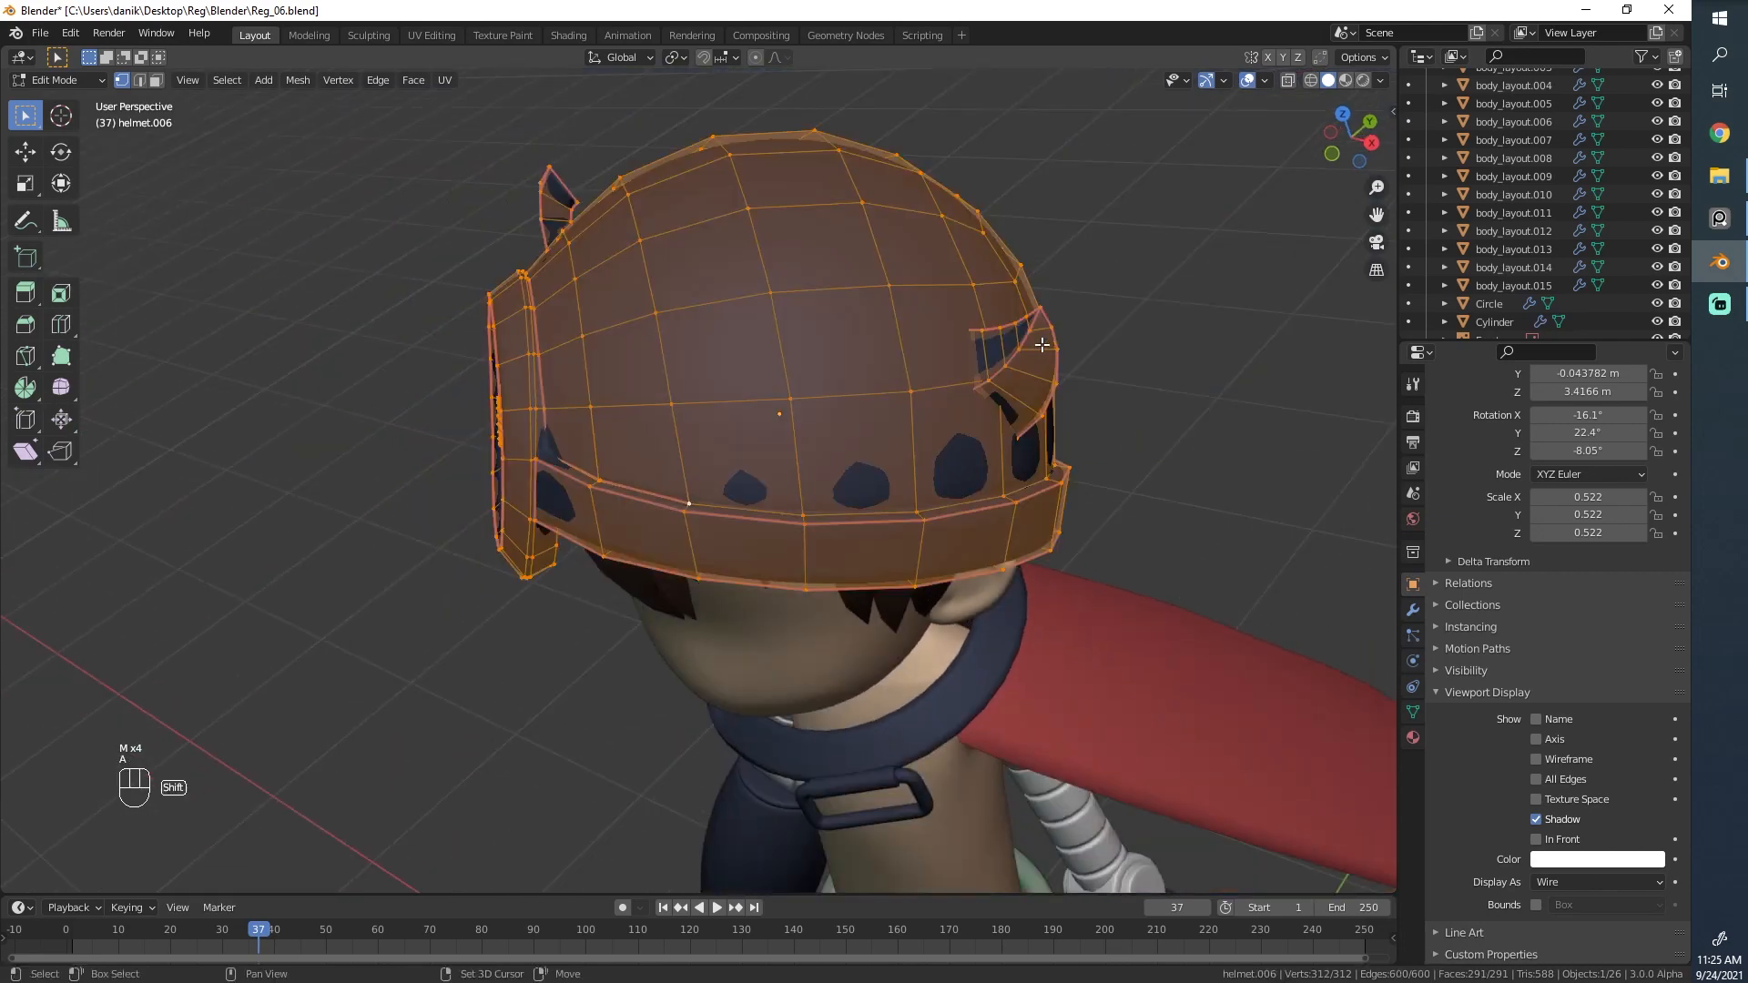
pyautogui.hotkey('shift', 'e')
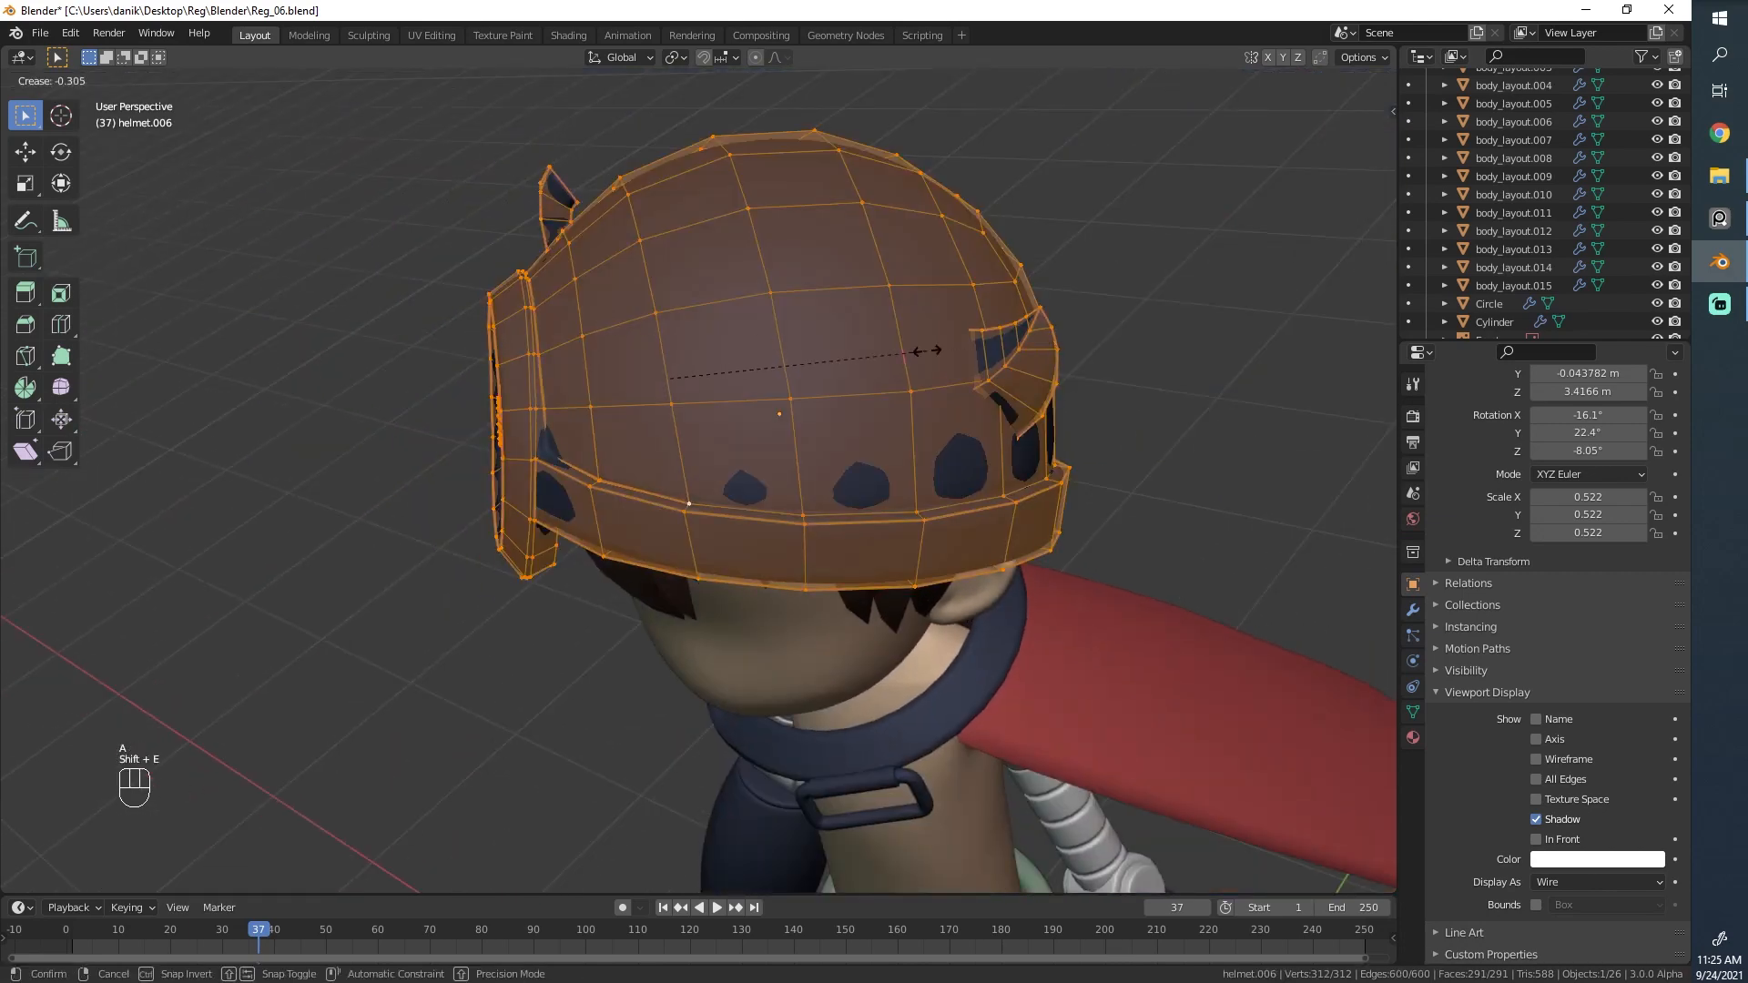
pyautogui.press('Return')
pyautogui.scroll(4, 671, 484)
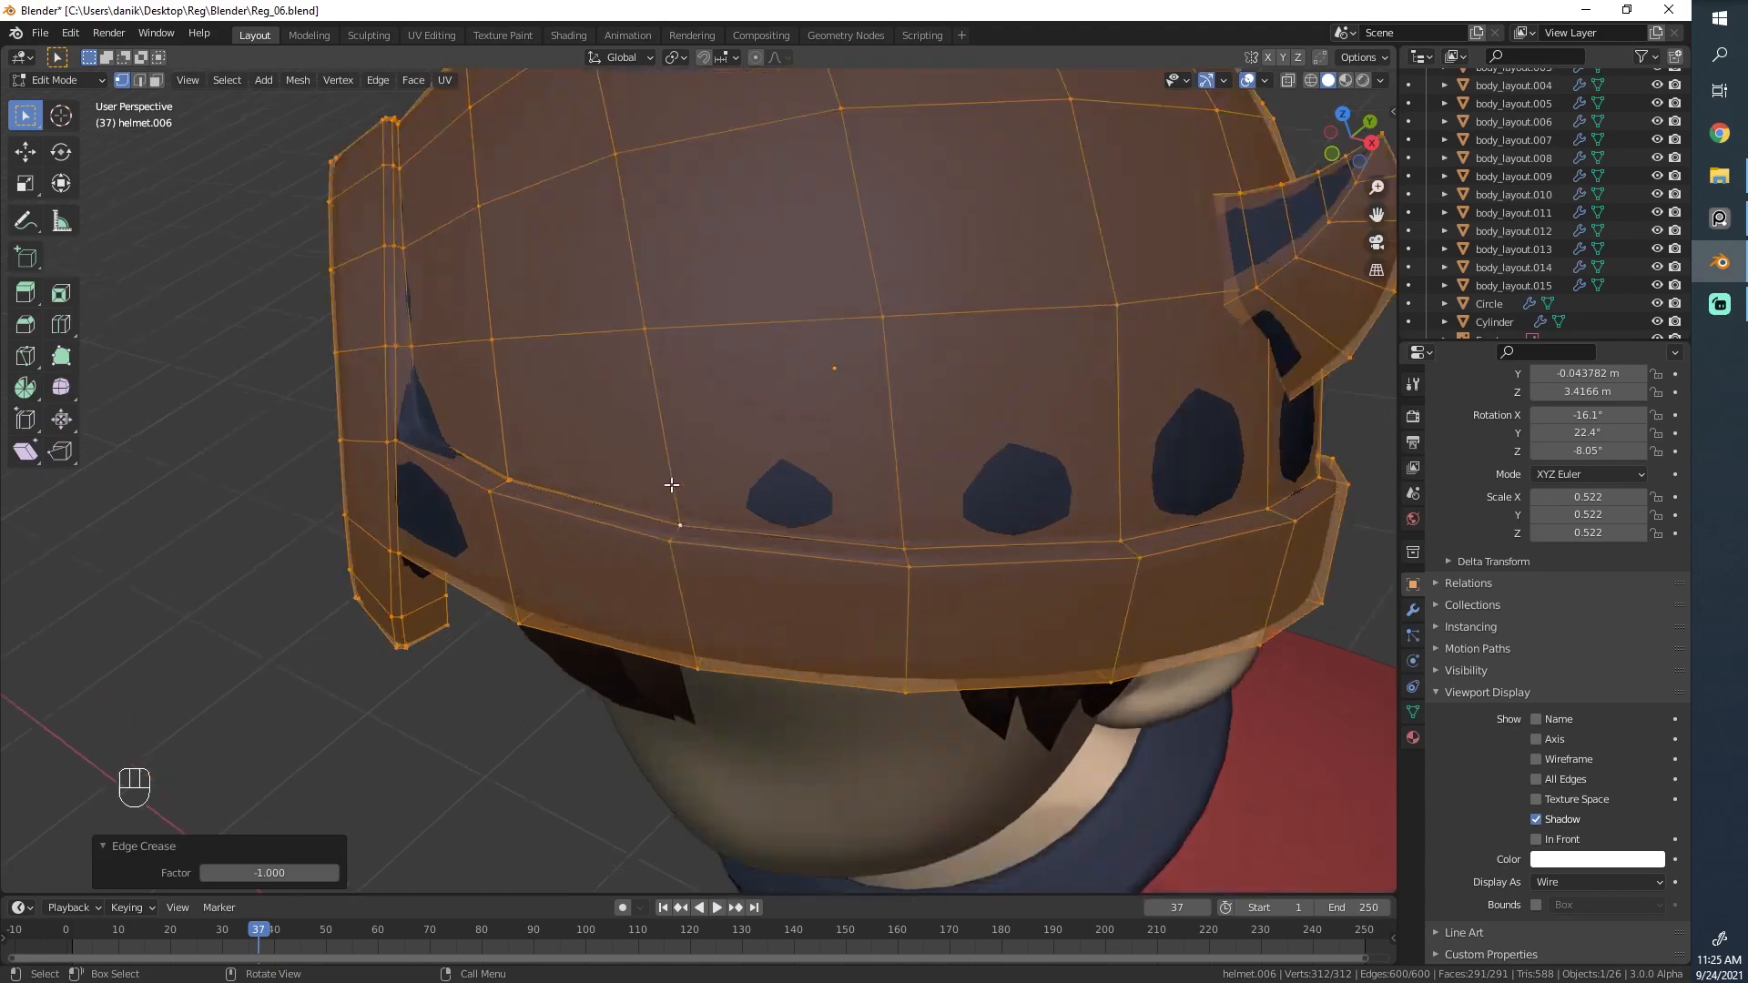
# Examine the uncreased helmet in Object Mode, return to Edit Mode, and inspect the merged brim mesh.
pyautogui.press('Tab')
pyautogui.scroll(2, 656, 474)
pyautogui.hotkey('alt', 'a')
pyautogui.click(810, 495)
pyautogui.scroll(-4, 810, 495)
pyautogui.moveTo(866, 531); pyautogui.dragTo(719, 429, button='middle')
pyautogui.press('Tab')
pyautogui.scroll(6, 757, 441)
pyautogui.moveTo(970, 491); pyautogui.dragTo(765, 510, button='middle')
pyautogui.scroll(-6, 878, 503)
pyautogui.moveTo(877, 504); pyautogui.dragTo(717, 458, button='middle')
pyautogui.scroll(2, 716, 459)
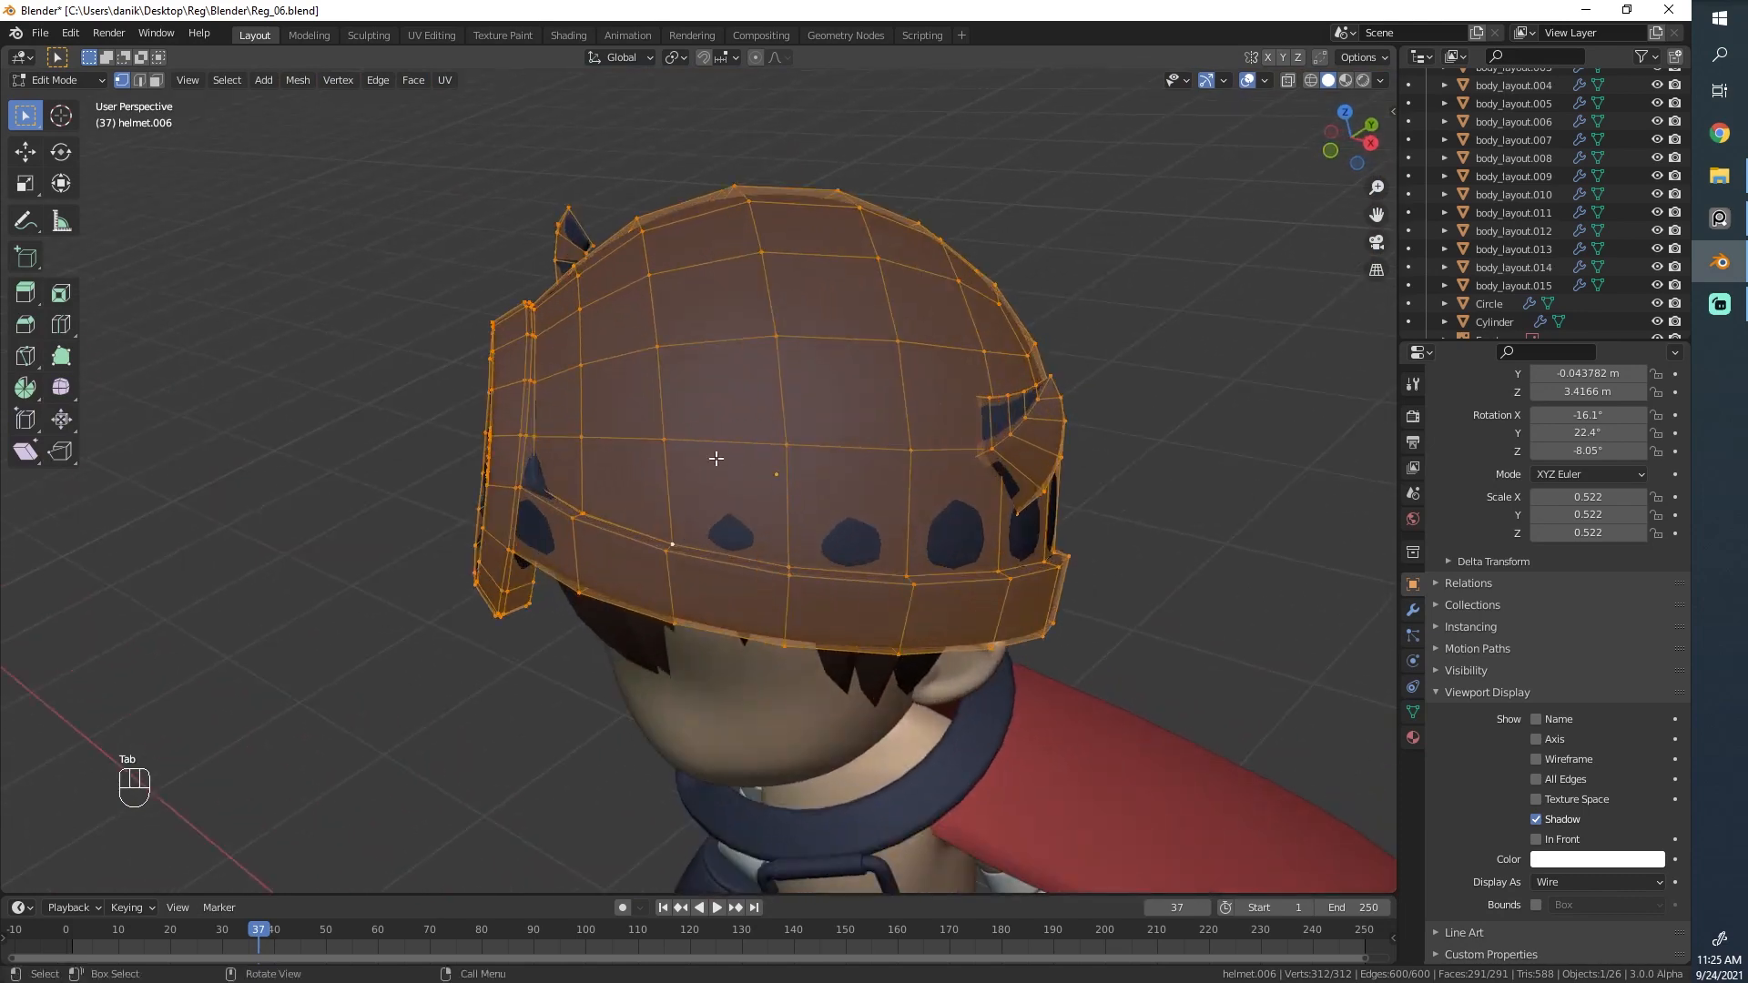
# Deselect the mesh, switch the helmet copy to Sculpt Mode, and choose the Slide Relax brush with a 144 px radius.
pyautogui.click(587, 443)
pyautogui.moveTo(587, 443); pyautogui.dragTo(543, 538, button='middle')
pyautogui.click(85, 84)
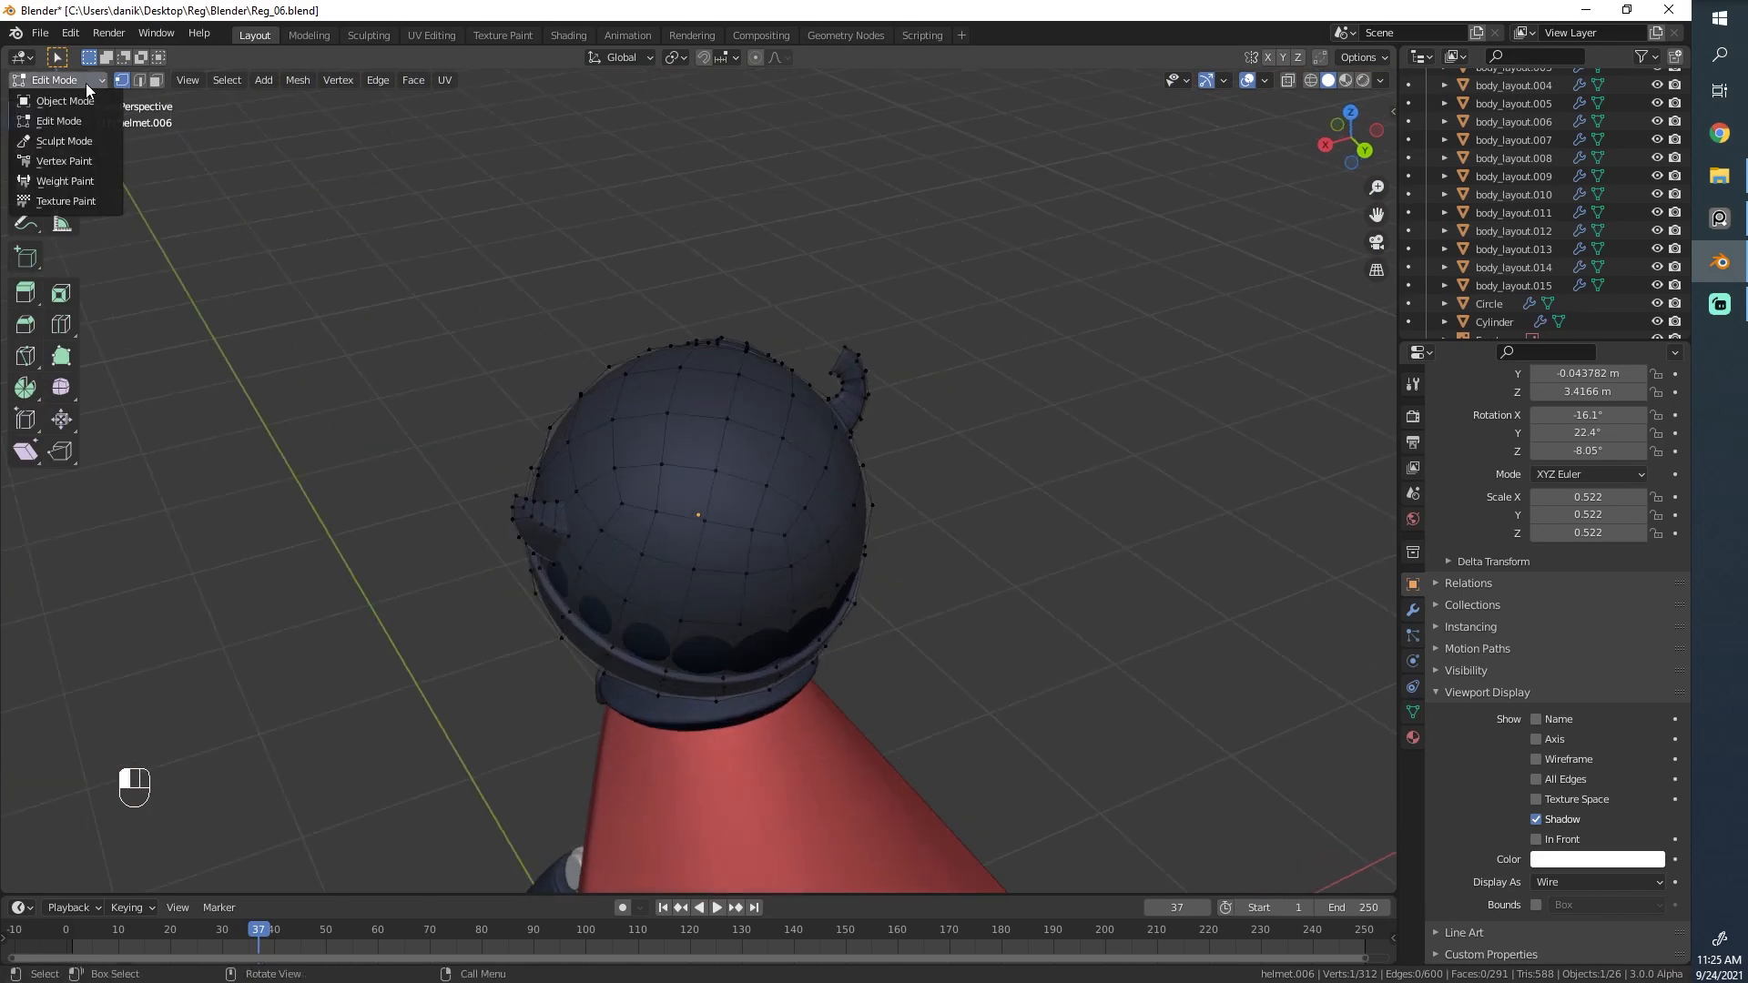
pyautogui.click(74, 140)
pyautogui.moveTo(741, 566); pyautogui.dragTo(568, 420, button='middle')
pyautogui.scroll(1, 569, 420)
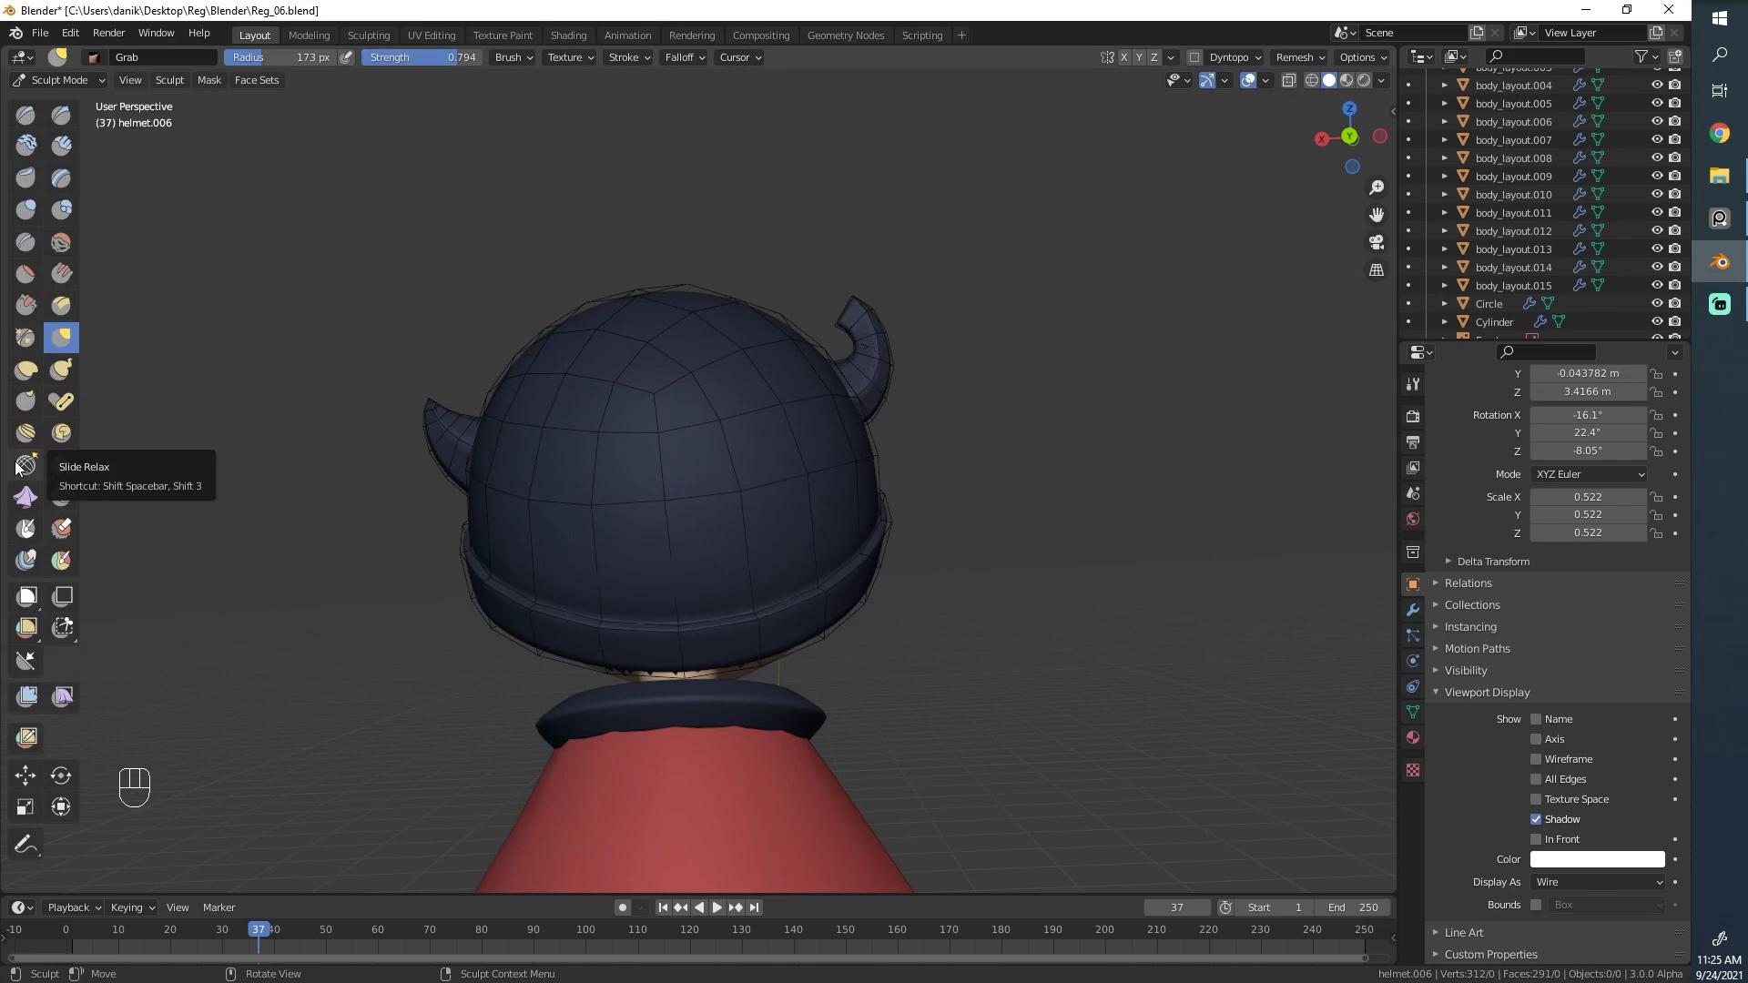
pyautogui.click(19, 468)
pyautogui.press('f')
pyautogui.click(861, 476)
# Try Slide Relax strokes on the back of the helmet, look at the brush's stroke settings, and undo the strokes.
pyautogui.moveTo(667, 463); pyautogui.dragTo(667, 507)
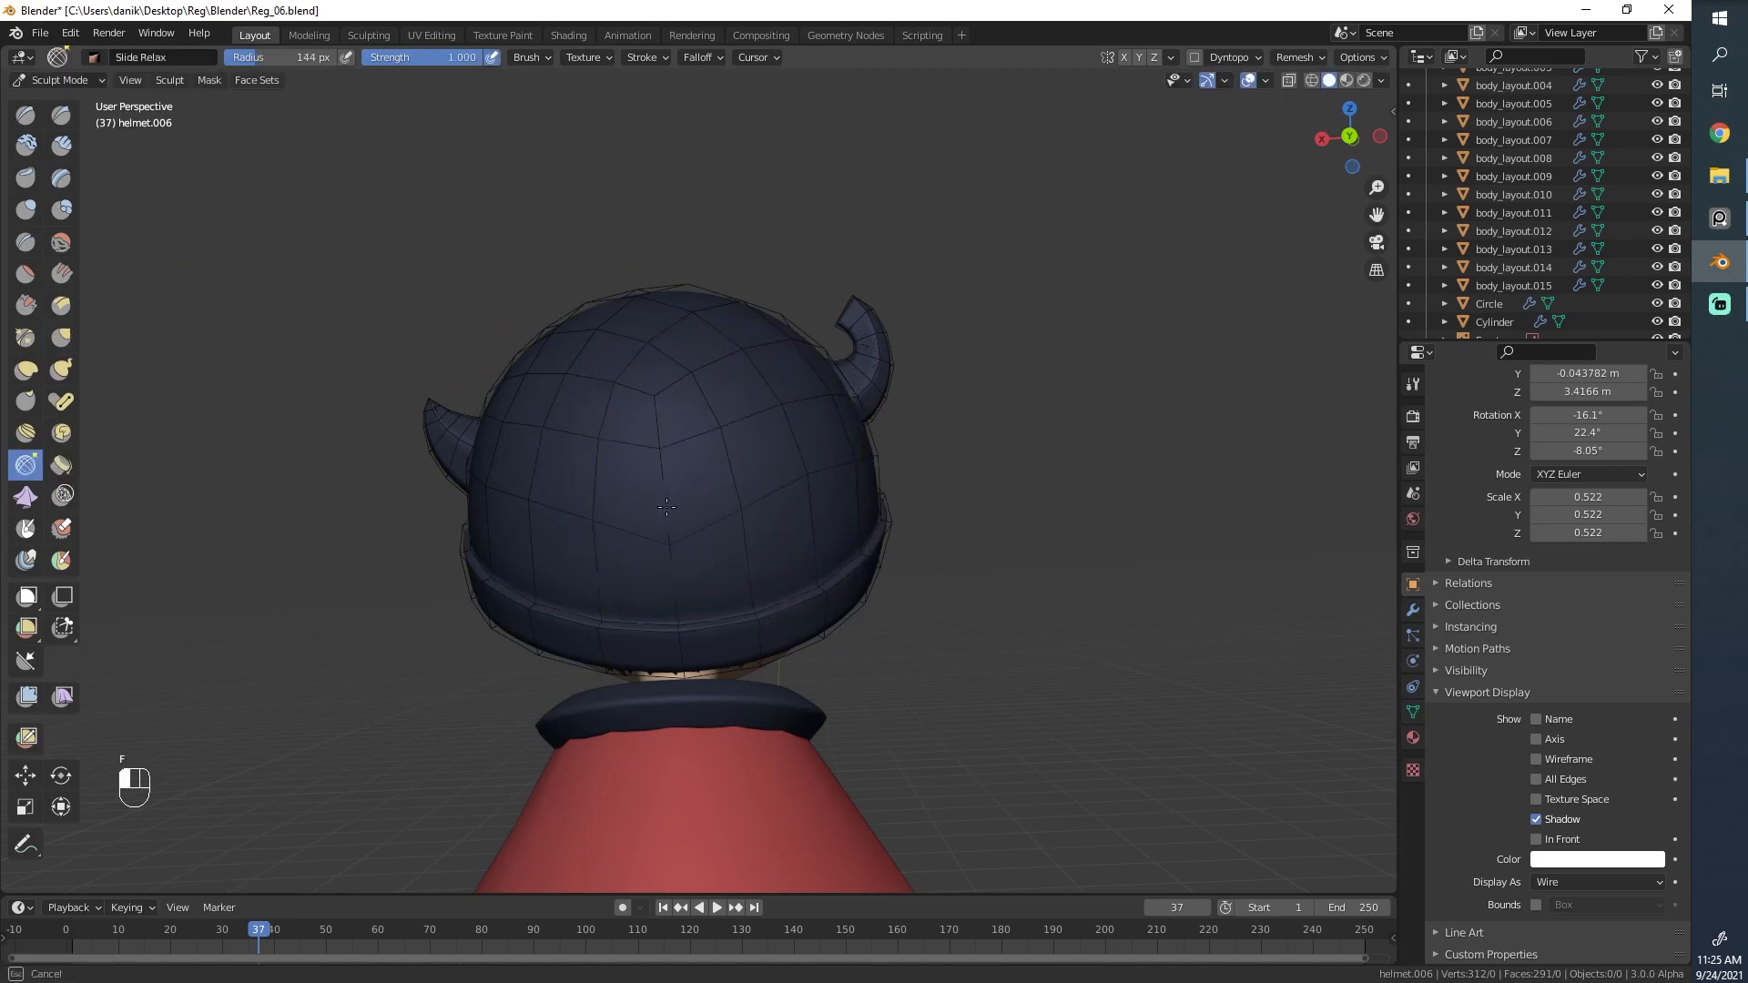
pyautogui.click(643, 57)
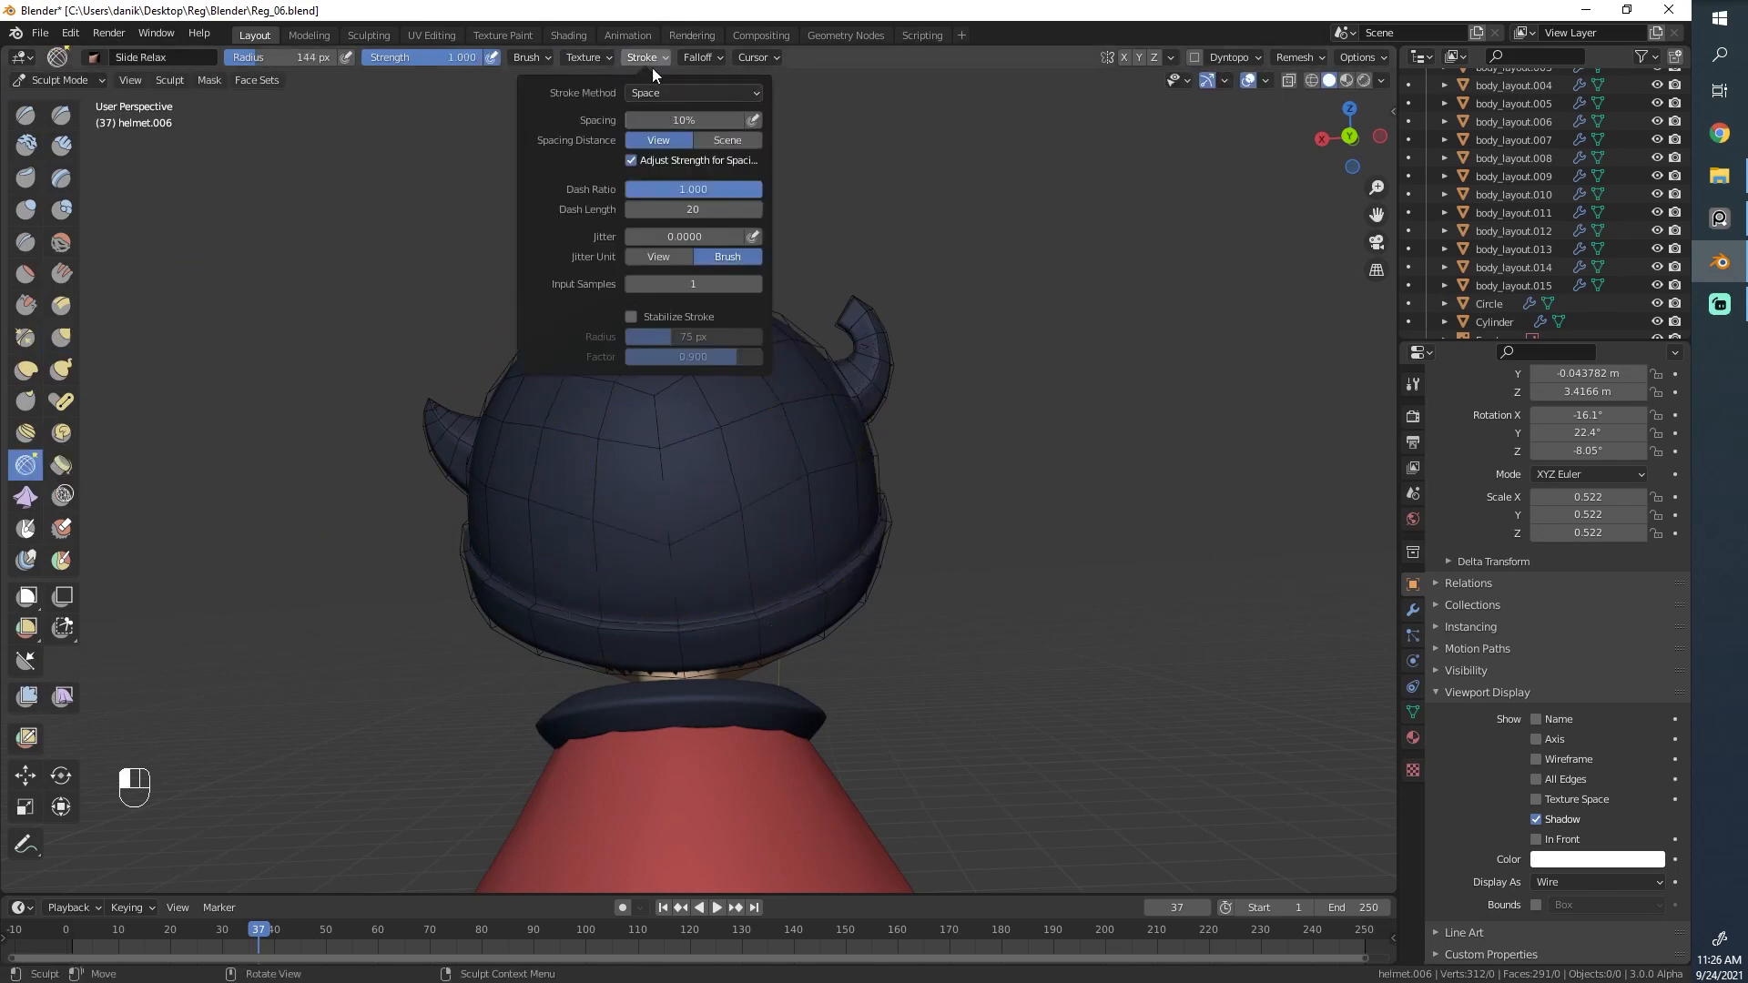
pyautogui.hotkey('ctrl', 'z')
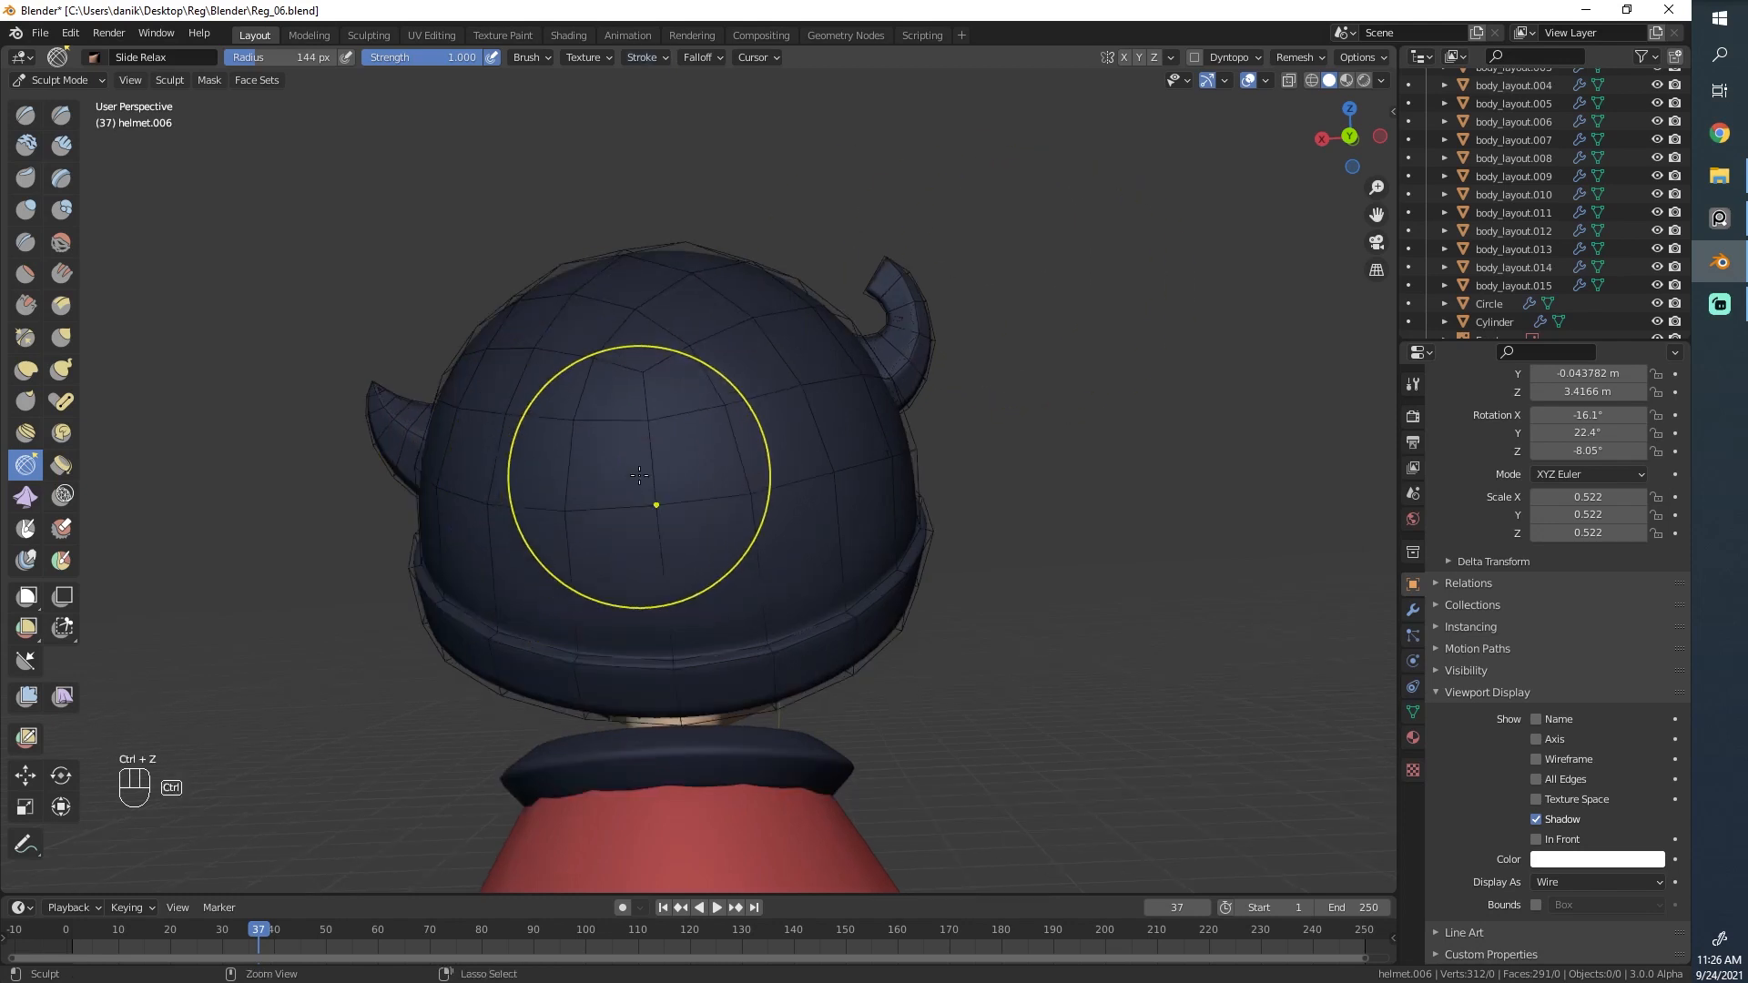
pyautogui.hotkey('ctrl', 'z')
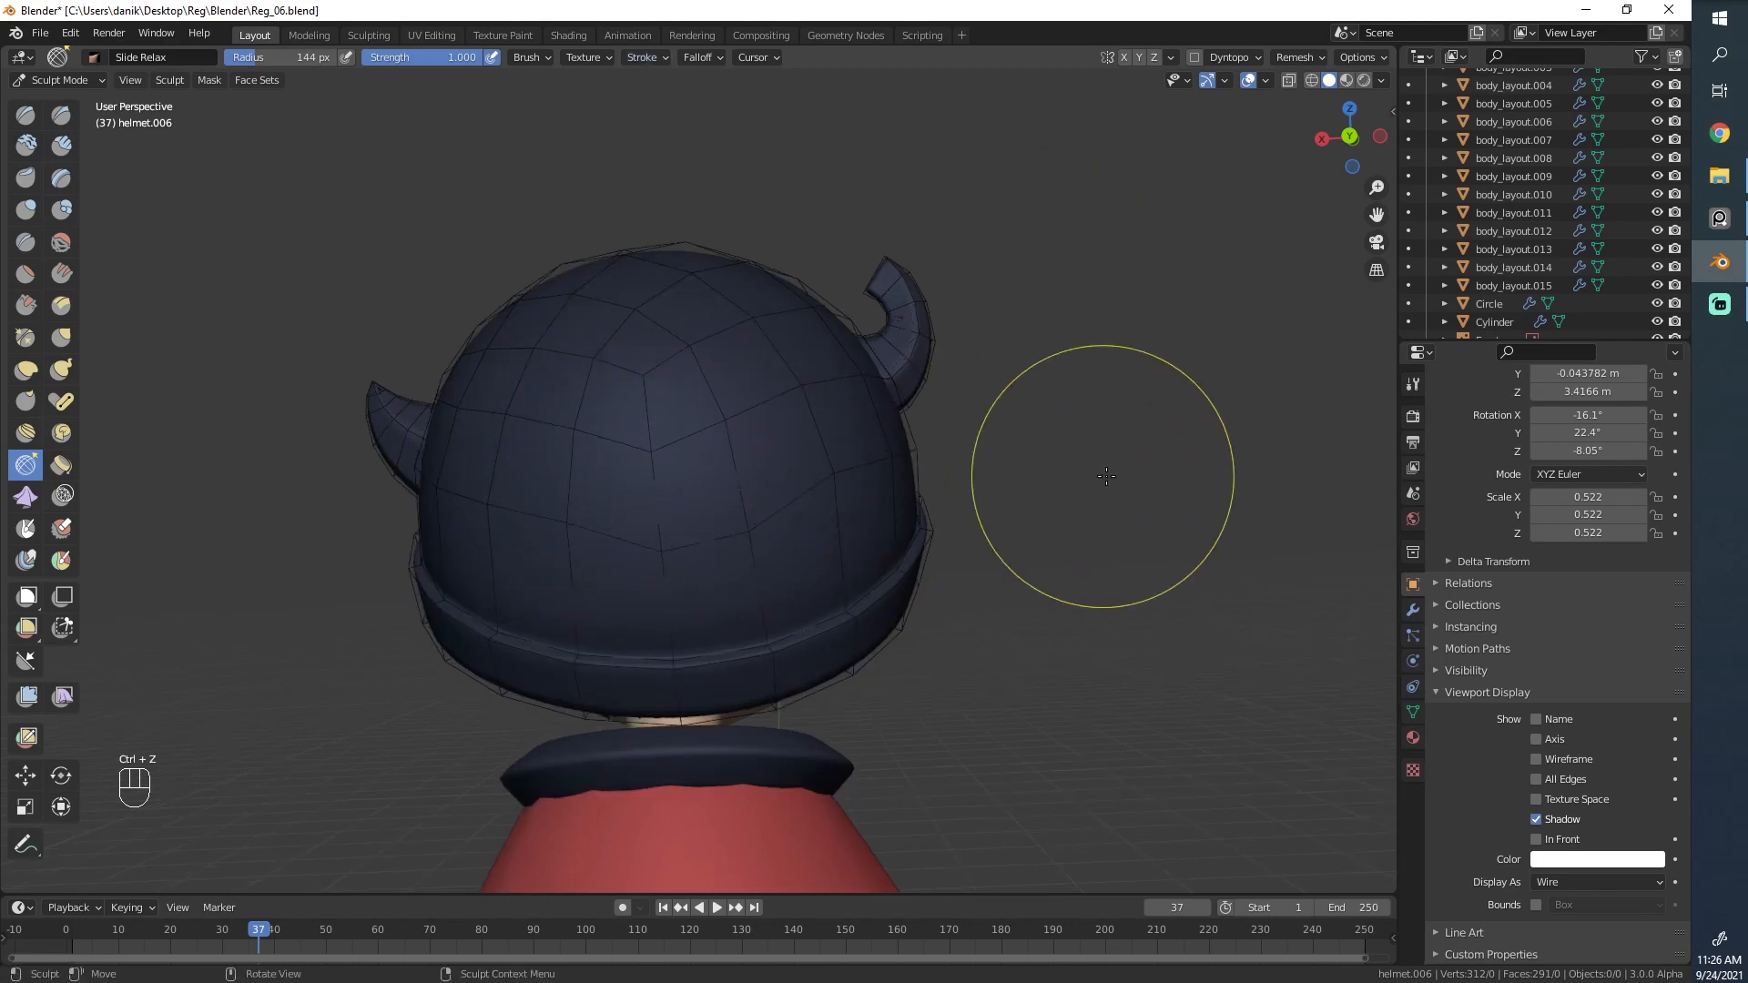
# Try Slide Relax strokes with a 170 px radius on the back and side of the helmet, and undo them.
pyautogui.moveTo(1088, 480); pyautogui.dragTo(648, 447, button='middle')
pyautogui.press('f')
pyautogui.click(585, 457)
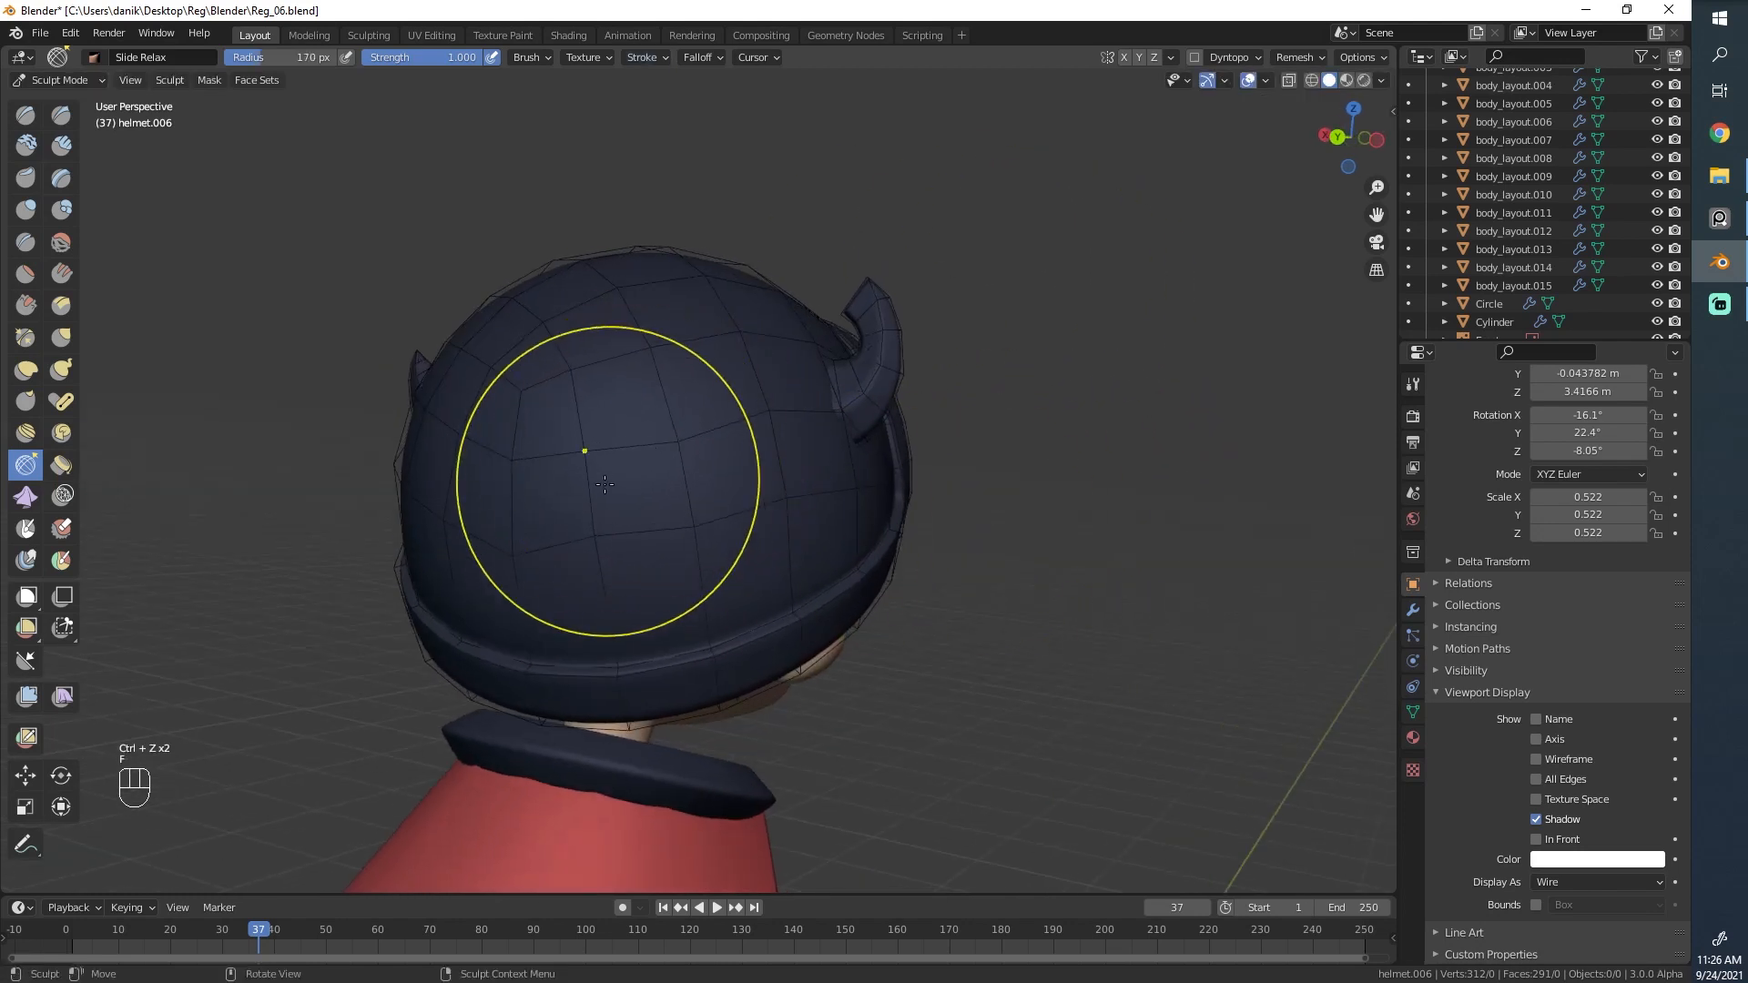
pyautogui.hotkey('ctrl', 'z')
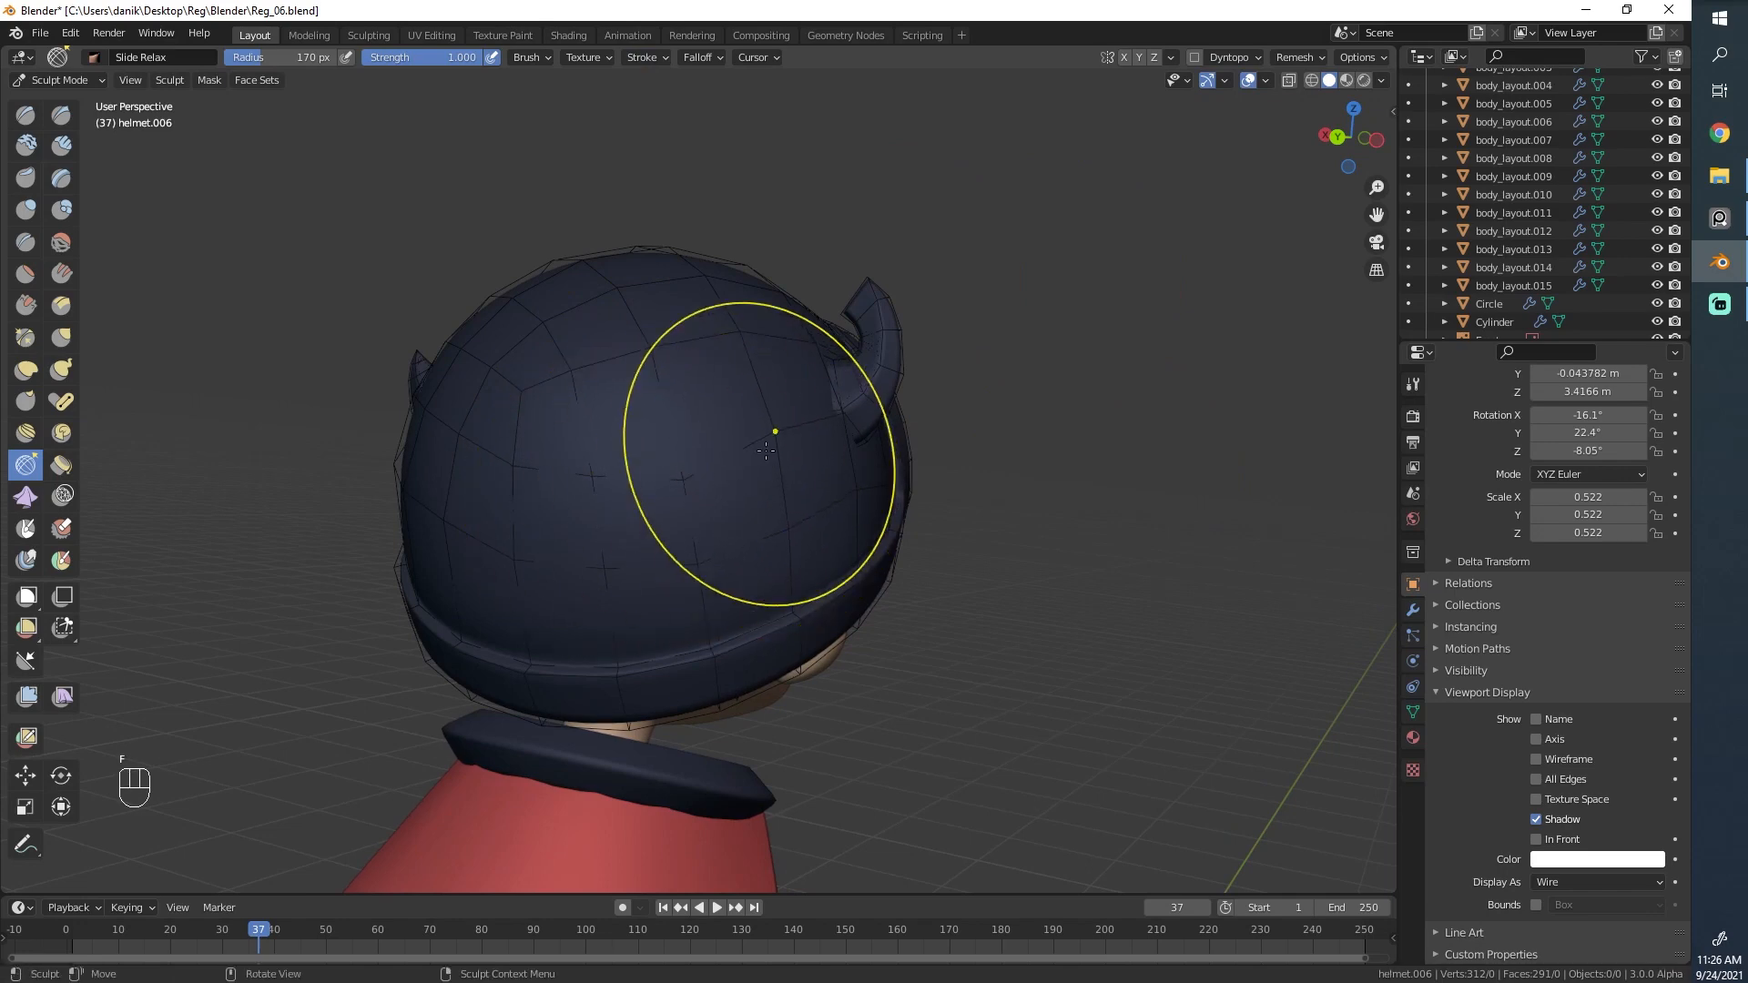
pyautogui.moveTo(784, 422); pyautogui.dragTo(641, 540, button='middle')
pyautogui.hotkey('ctrl', 'z')
pyautogui.hotkey('ctrl', 'z')
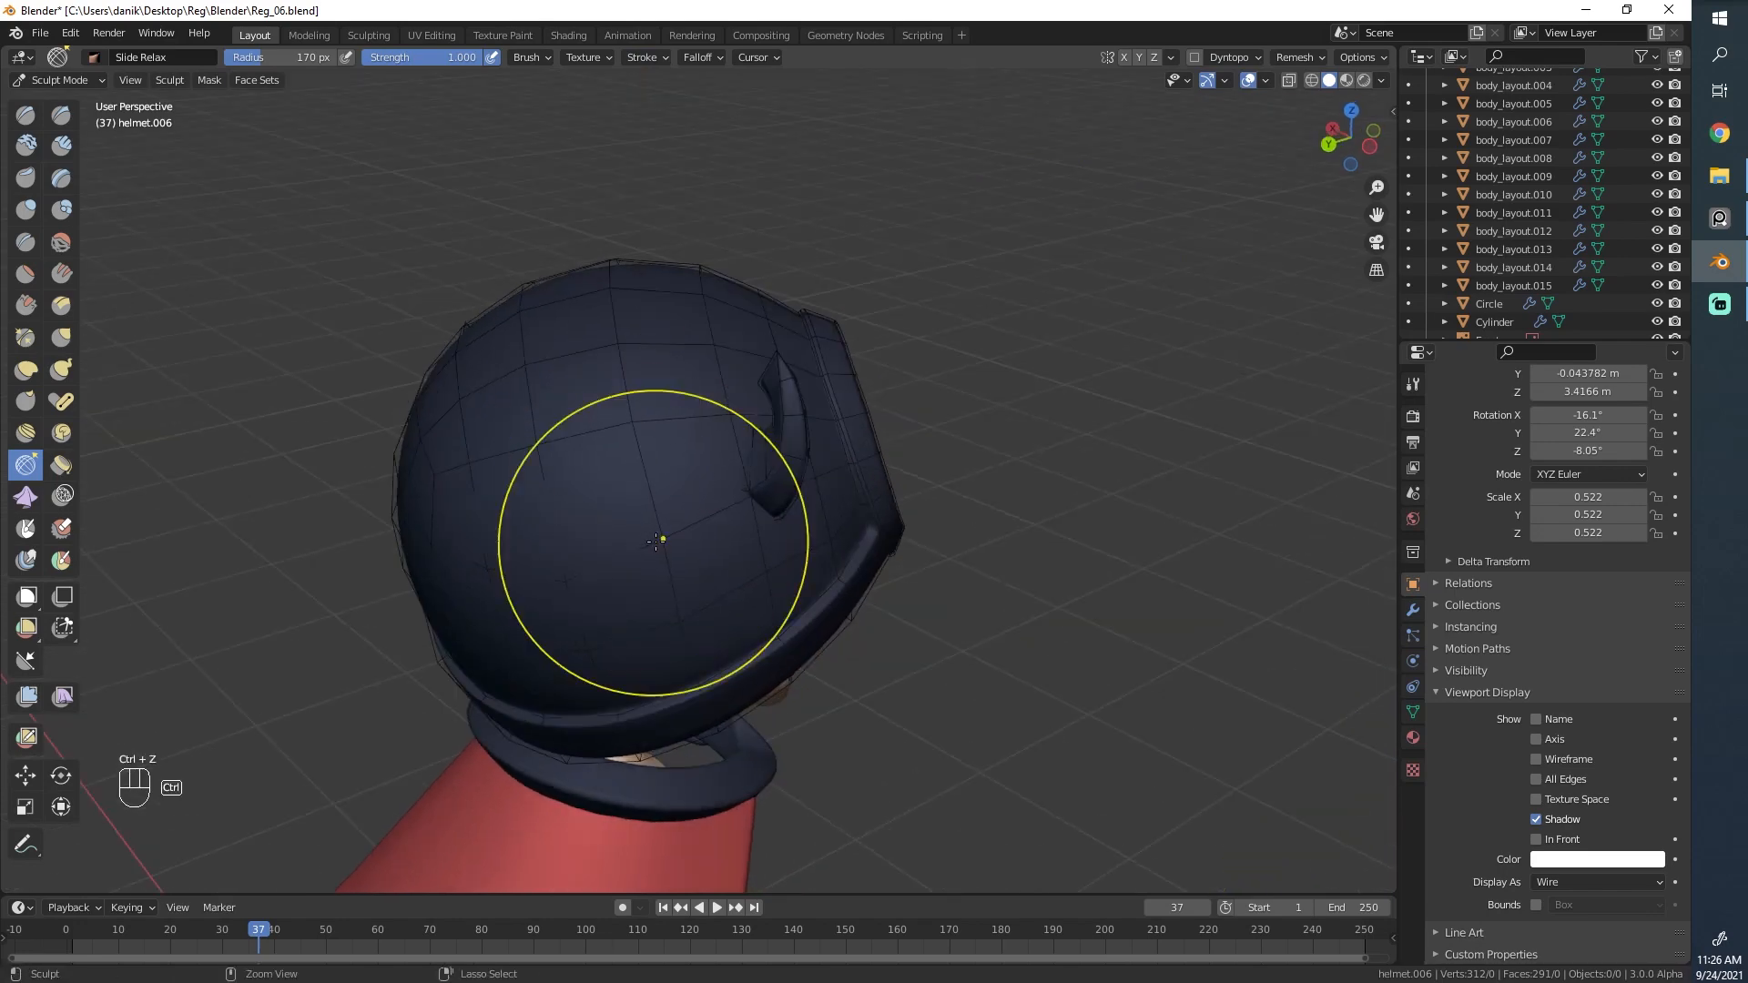
# Try a Slide Relax stroke with a 127 px radius on the side of the helmet's dome.
pyautogui.scroll(2, 679, 540)
pyautogui.press('f')
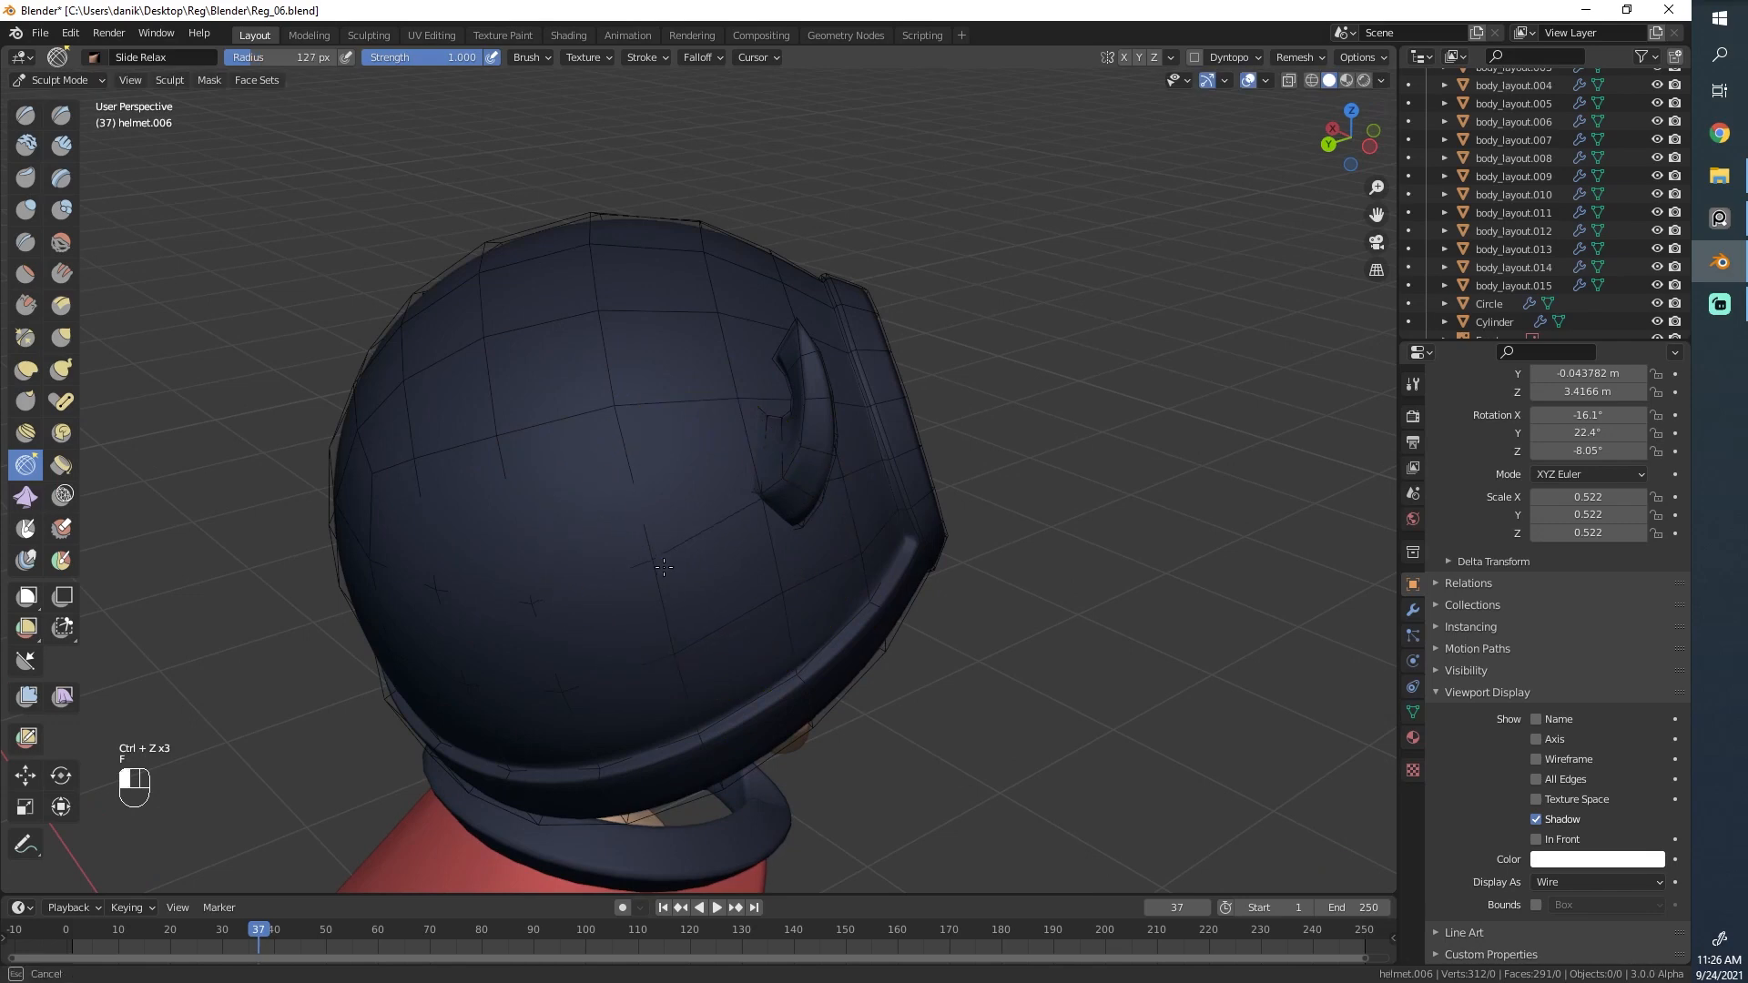
pyautogui.moveTo(664, 626); pyautogui.dragTo(591, 546)
pyautogui.moveTo(574, 530); pyautogui.dragTo(628, 560, button='middle')
pyautogui.scroll(-3, 656, 482)
# Set the Slide Relax brush radius to 145 px for working on the helmet's dome.
pyautogui.press('f')
pyautogui.click(689, 460)
pyautogui.scroll(1, 610, 487)
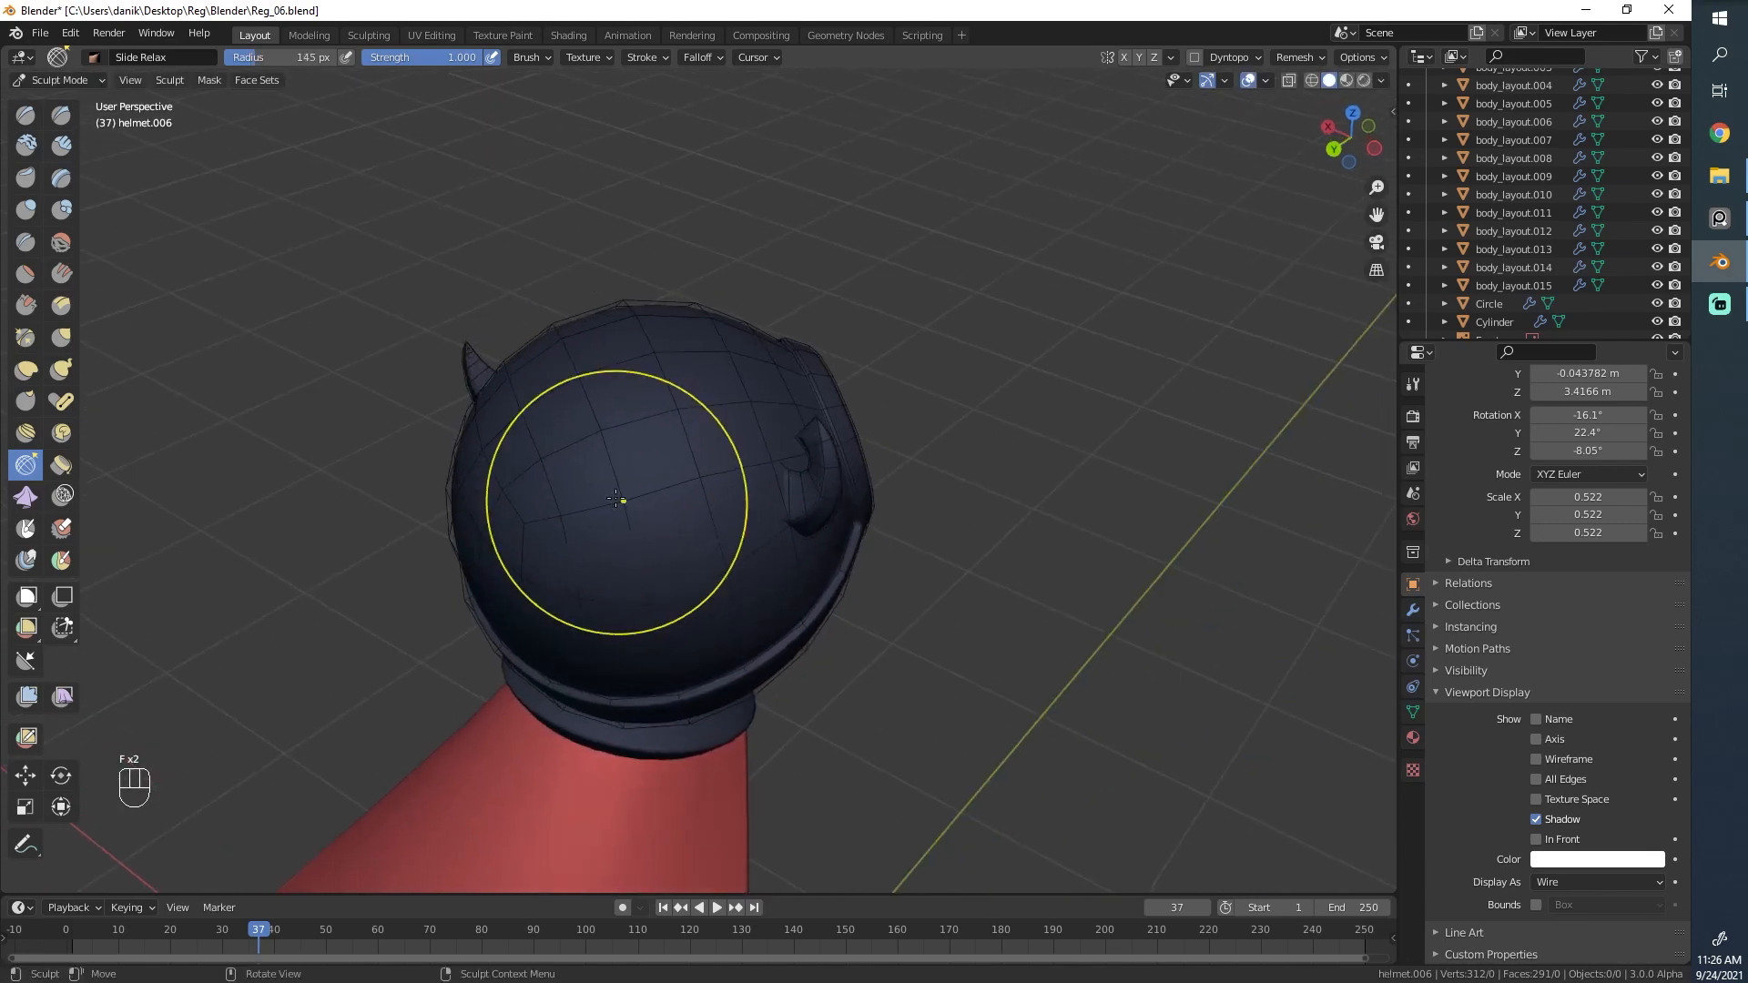
pyautogui.moveTo(601, 478); pyautogui.dragTo(635, 540, button='middle')
pyautogui.scroll(2, 635, 540)
# Try several Slide Relax strokes across the back of the helmet's dome, and undo them.
pyautogui.moveTo(550, 592); pyautogui.dragTo(565, 623)
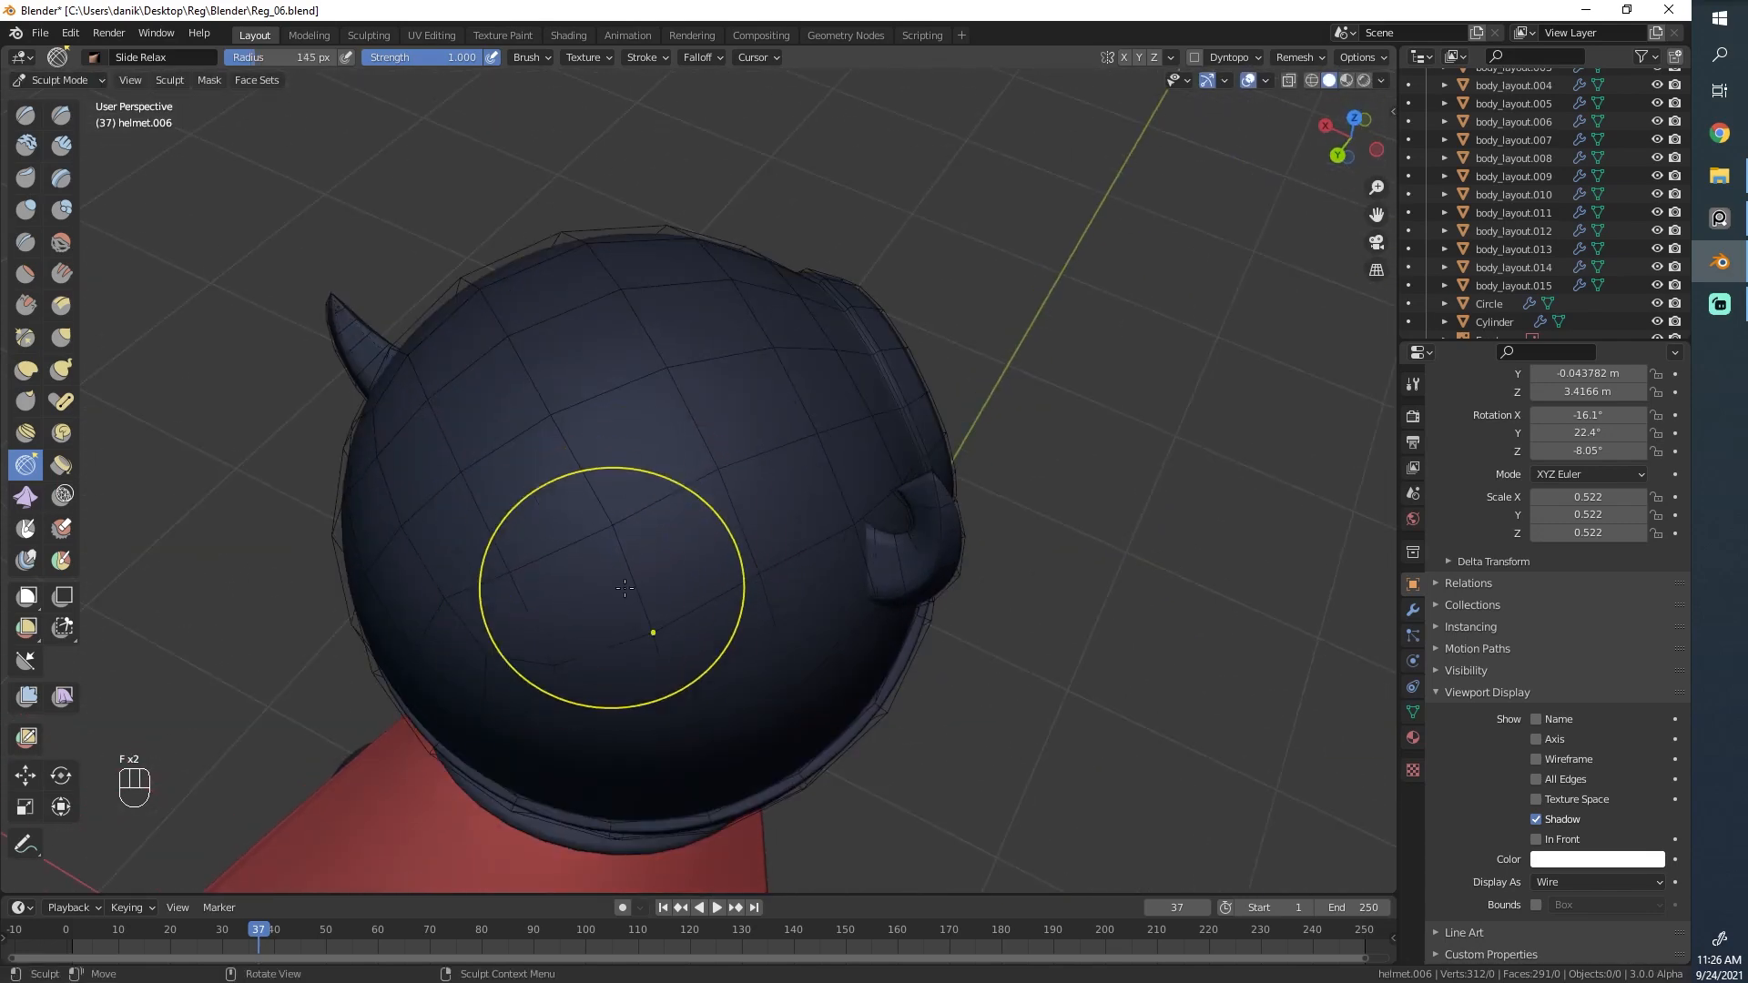
pyautogui.moveTo(714, 591); pyautogui.dragTo(716, 596)
pyautogui.scroll(-2, 710, 592)
pyautogui.moveTo(696, 596); pyautogui.dragTo(726, 544, button='middle')
pyautogui.moveTo(729, 541); pyautogui.dragTo(749, 517)
pyautogui.moveTo(742, 517); pyautogui.dragTo(674, 570, button='middle')
pyautogui.hotkey('ctrl', 'z')
pyautogui.hotkey('ctrl', 'z')
pyautogui.hotkey('ctrl', 'z')
pyautogui.moveTo(689, 550); pyautogui.dragTo(723, 564)
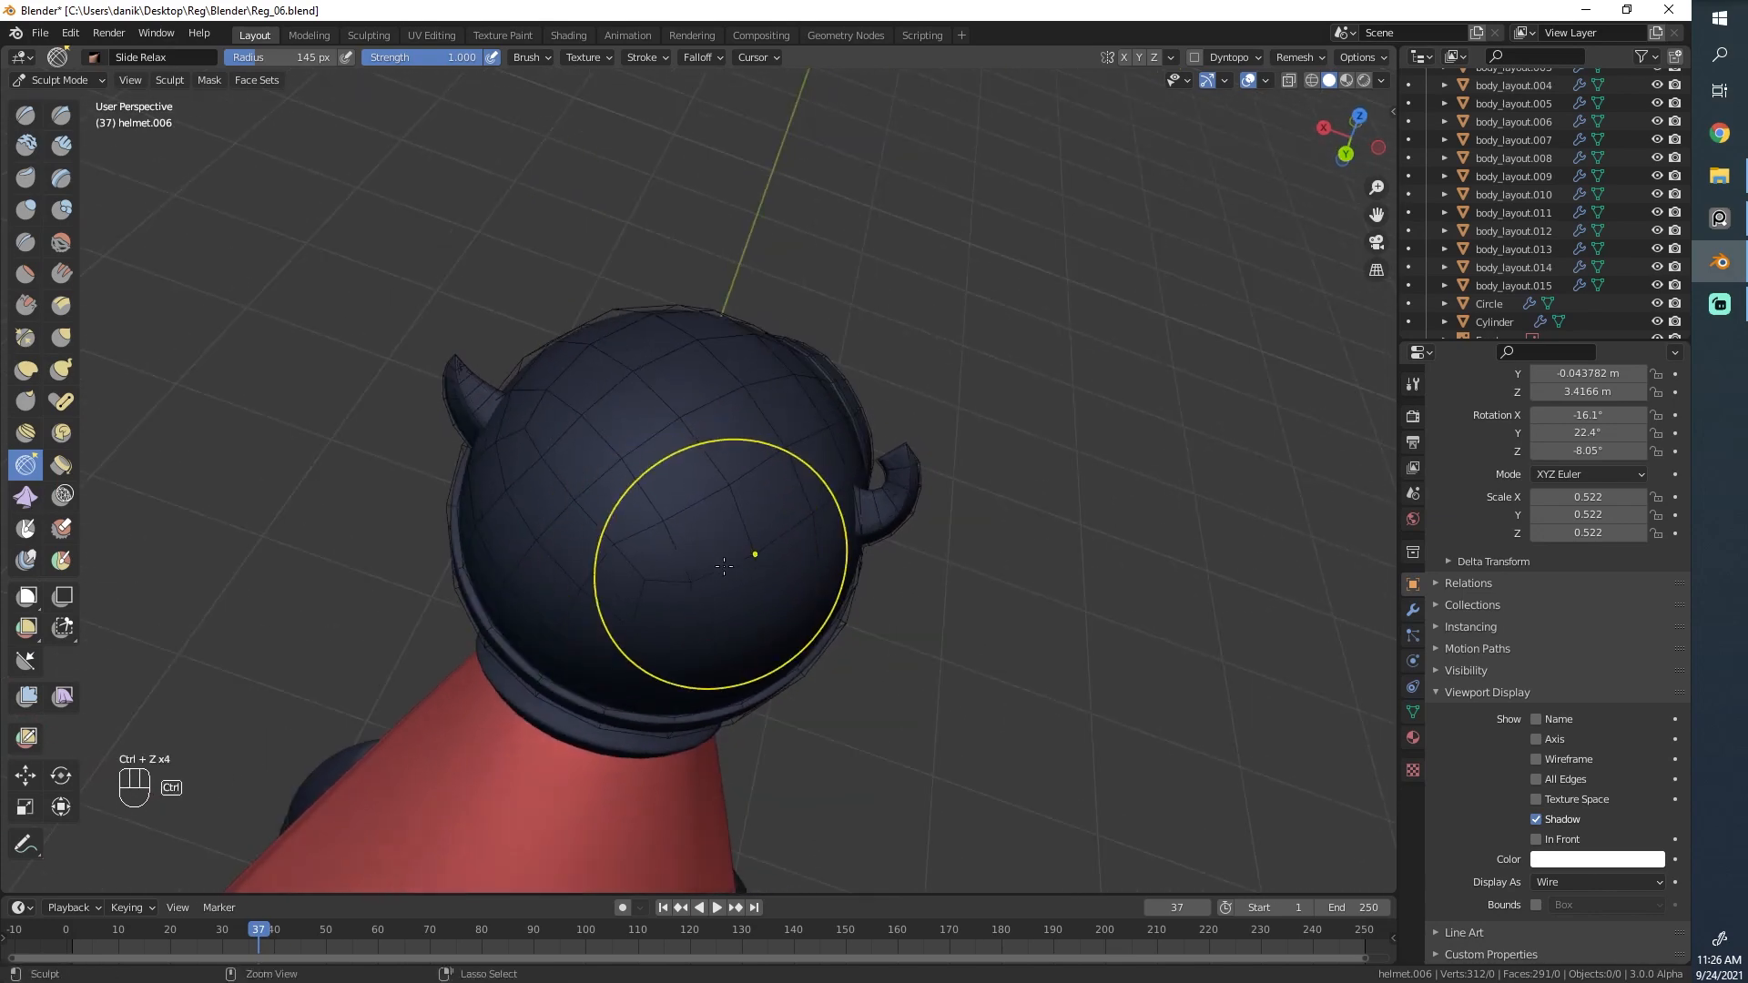
pyautogui.hotkey('ctrl', 'z')
# Relax the mesh spacing across the back and sides of the helmet's dome with the brush's relax mode.
pyautogui.moveTo(663, 507); pyautogui.dragTo(866, 449, button='middle')
pyautogui.scroll(2, 732, 446)
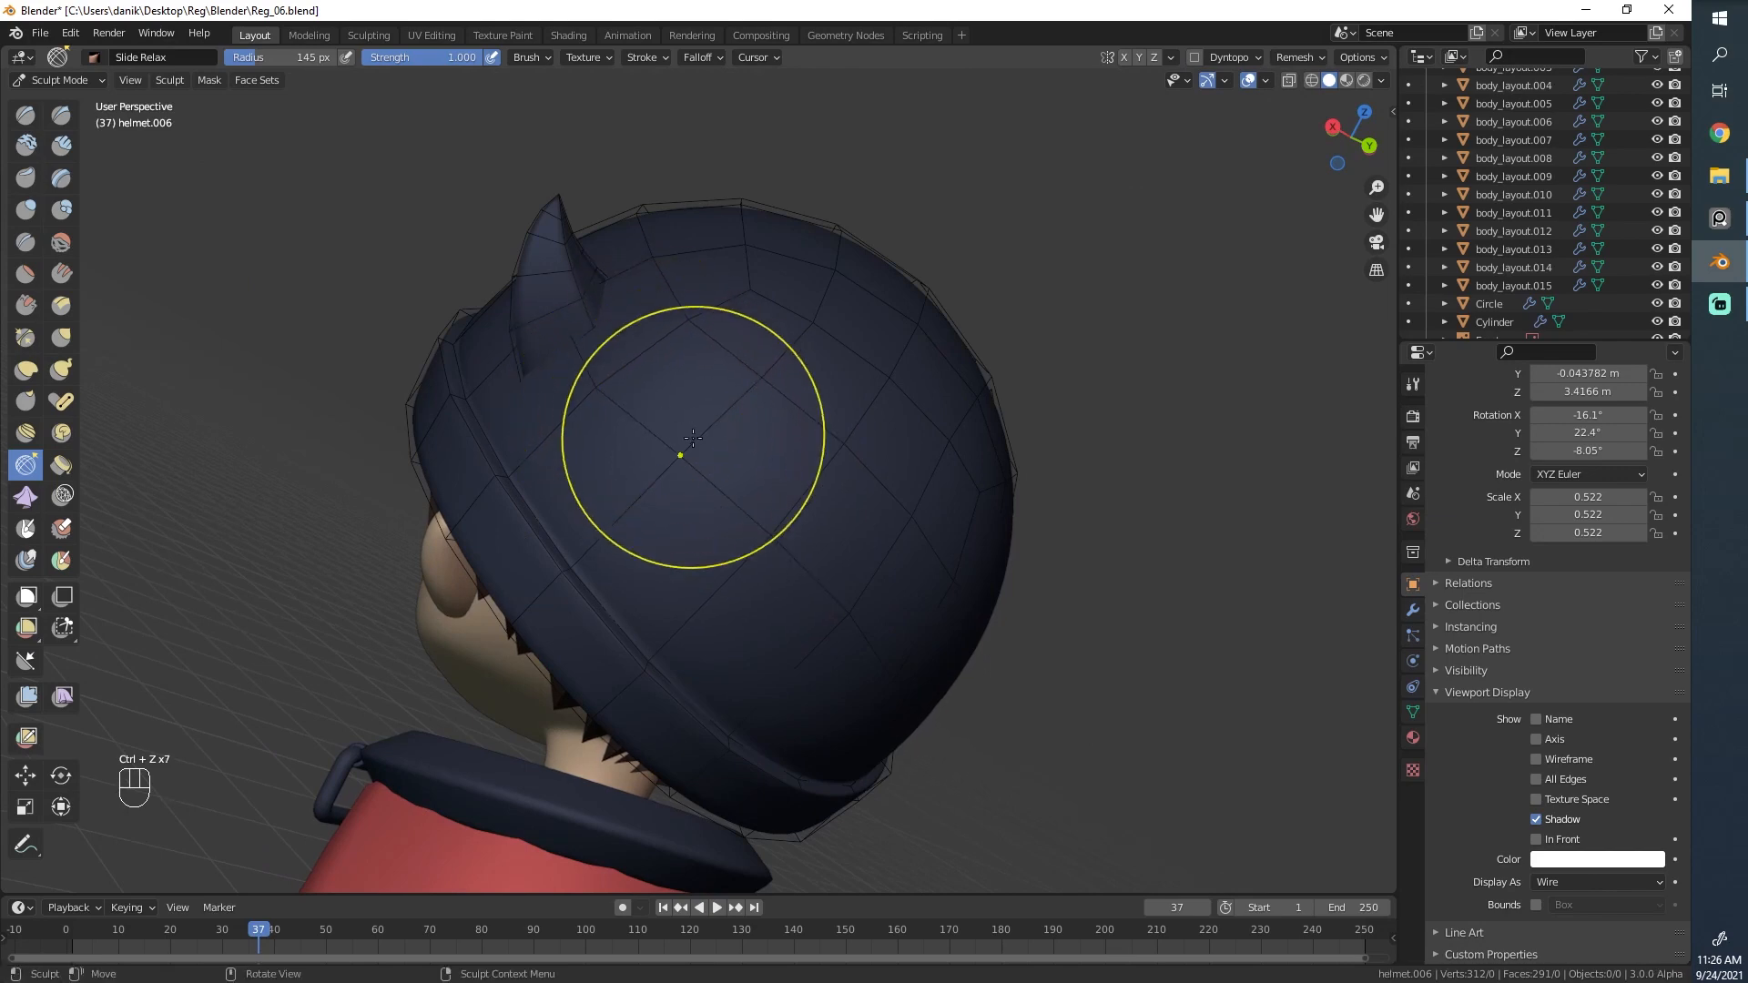
pyautogui.moveTo(758, 526)
pyautogui.mouseDown(button='middle')
pyautogui.moveTo(753, 562)
pyautogui.moveTo(845, 559)
pyautogui.moveTo(768, 554)
pyautogui.moveTo(754, 476)
pyautogui.moveTo(716, 526)
pyautogui.mouseUp(button='middle')
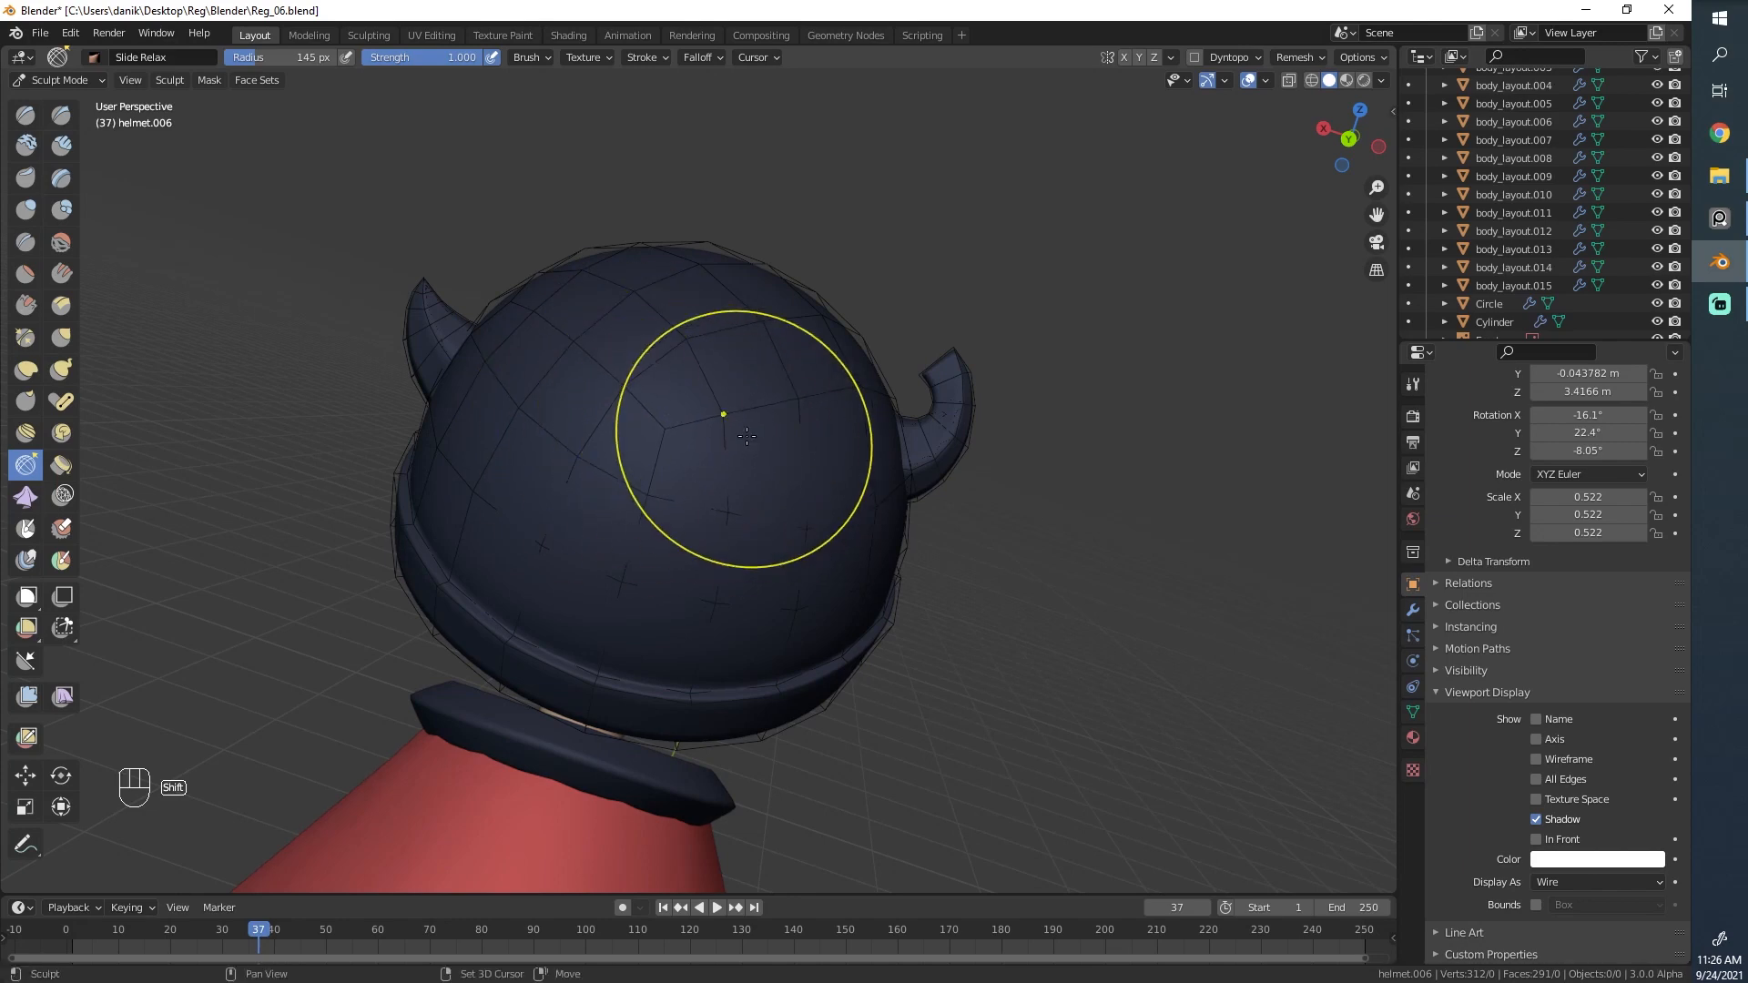
pyautogui.moveTo(746, 436); pyautogui.dragTo(666, 475, button='middle')
pyautogui.moveTo(673, 388); pyautogui.dragTo(642, 436, button='middle')
pyautogui.keyDown('shift'); pyautogui.moveTo(616, 509); pyautogui.dragTo(605, 535); pyautogui.keyUp('shift')
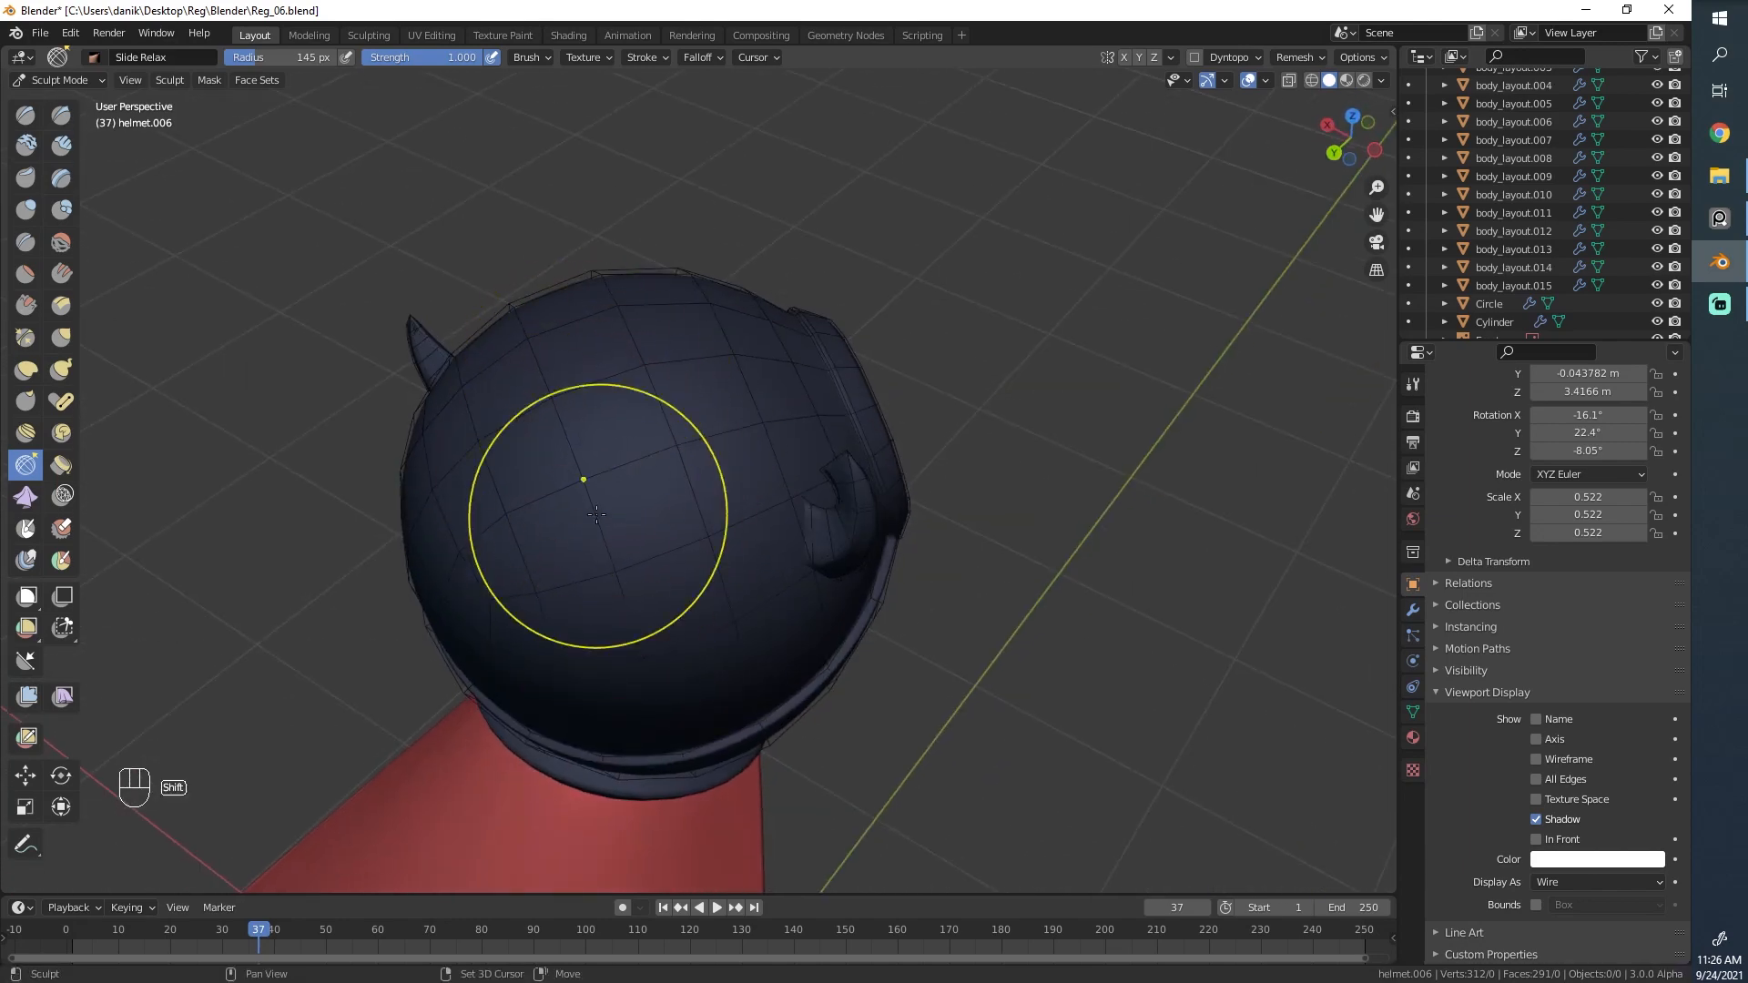
pyautogui.moveTo(596, 514); pyautogui.dragTo(633, 515, button='middle')
pyautogui.moveTo(633, 601); pyautogui.dragTo(660, 491, button='middle')
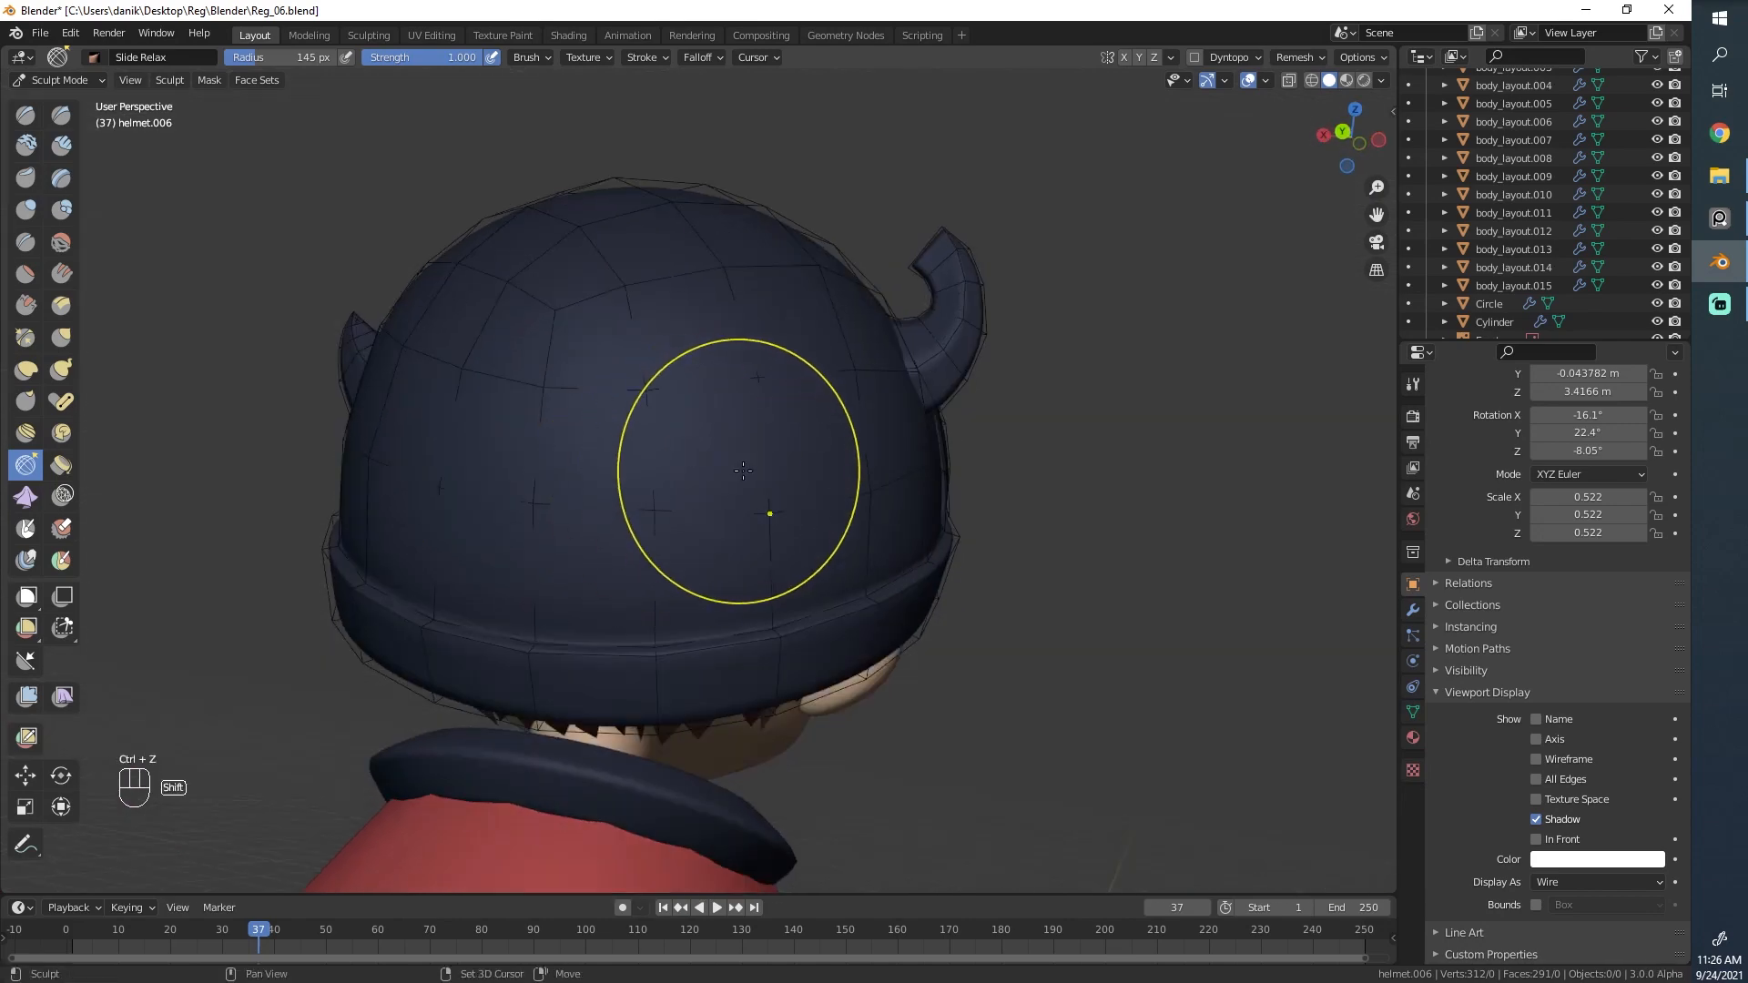
pyautogui.keyDown('shift'); pyautogui.moveTo(527, 448); pyautogui.dragTo(546, 455); pyautogui.keyUp('shift')
pyautogui.moveTo(569, 463); pyautogui.dragTo(652, 468, button='middle')
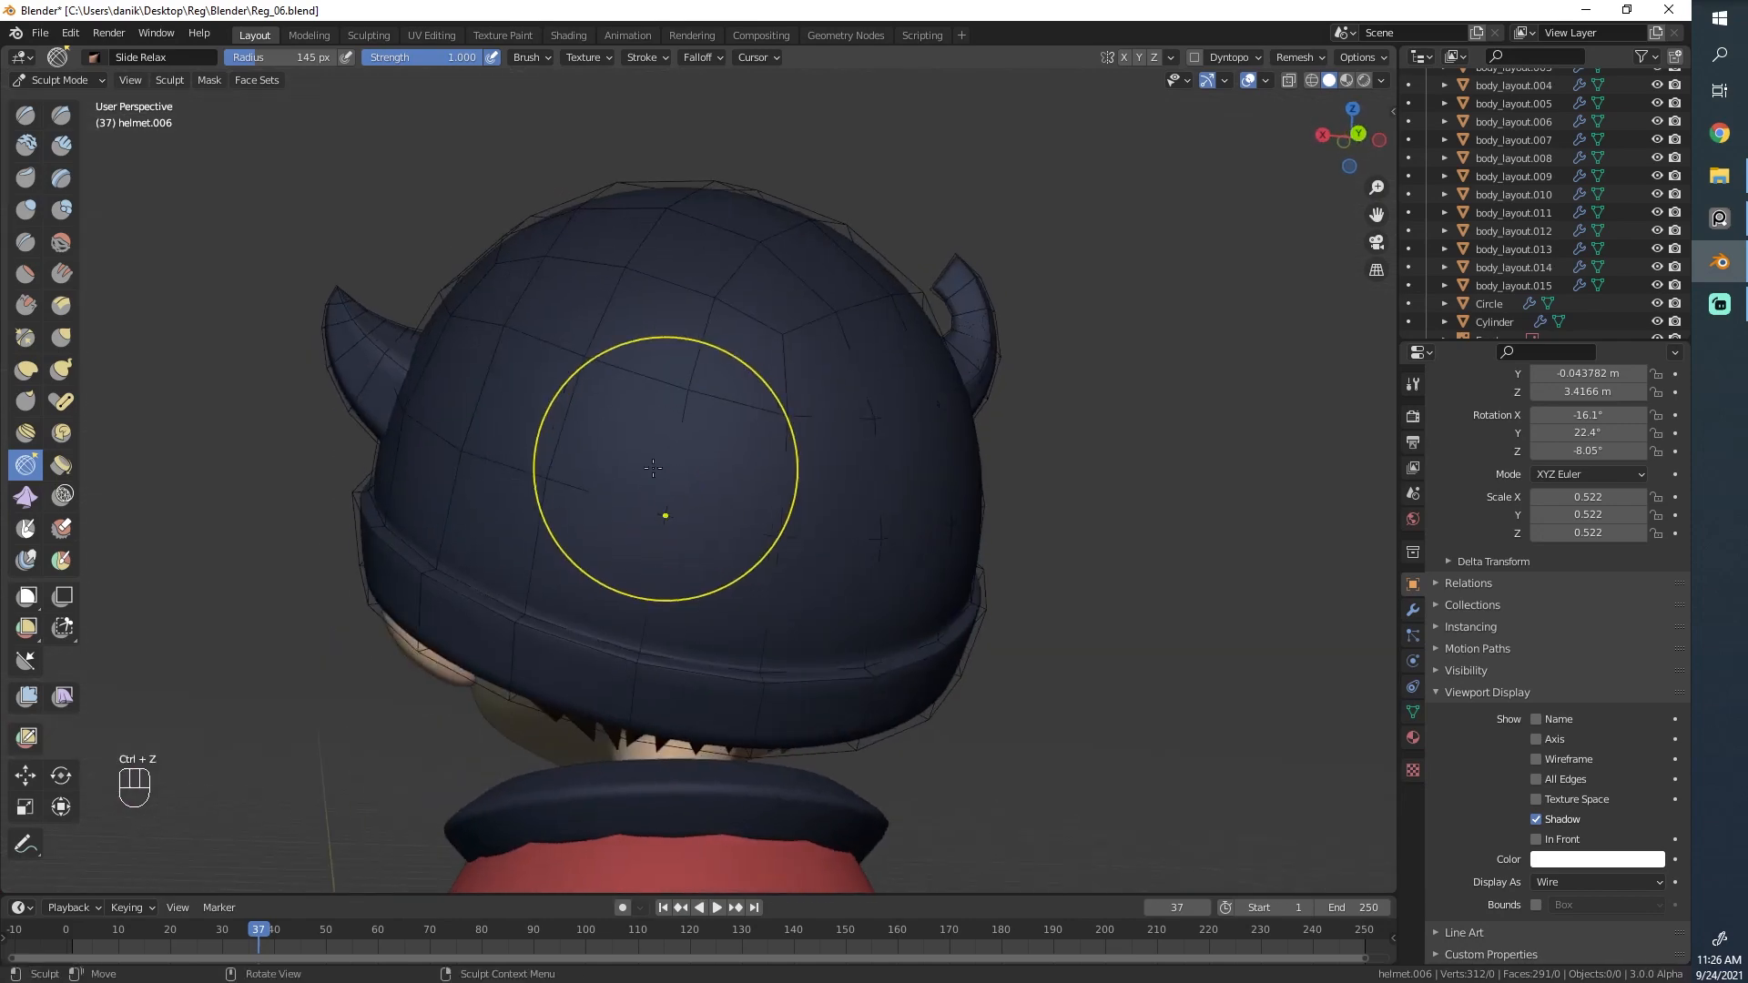
# Relax the mesh over the crown and along the helmet's side between the horn and the brim.
pyautogui.moveTo(537, 381)
pyautogui.mouseDown(button='middle')
pyautogui.moveTo(413, 370)
pyautogui.moveTo(763, 535)
pyautogui.moveTo(706, 527)
pyautogui.mouseUp(button='middle')
pyautogui.moveTo(877, 526)
pyautogui.mouseDown(button='middle')
pyautogui.moveTo(783, 629)
pyautogui.moveTo(733, 542)
pyautogui.mouseUp(button='middle')
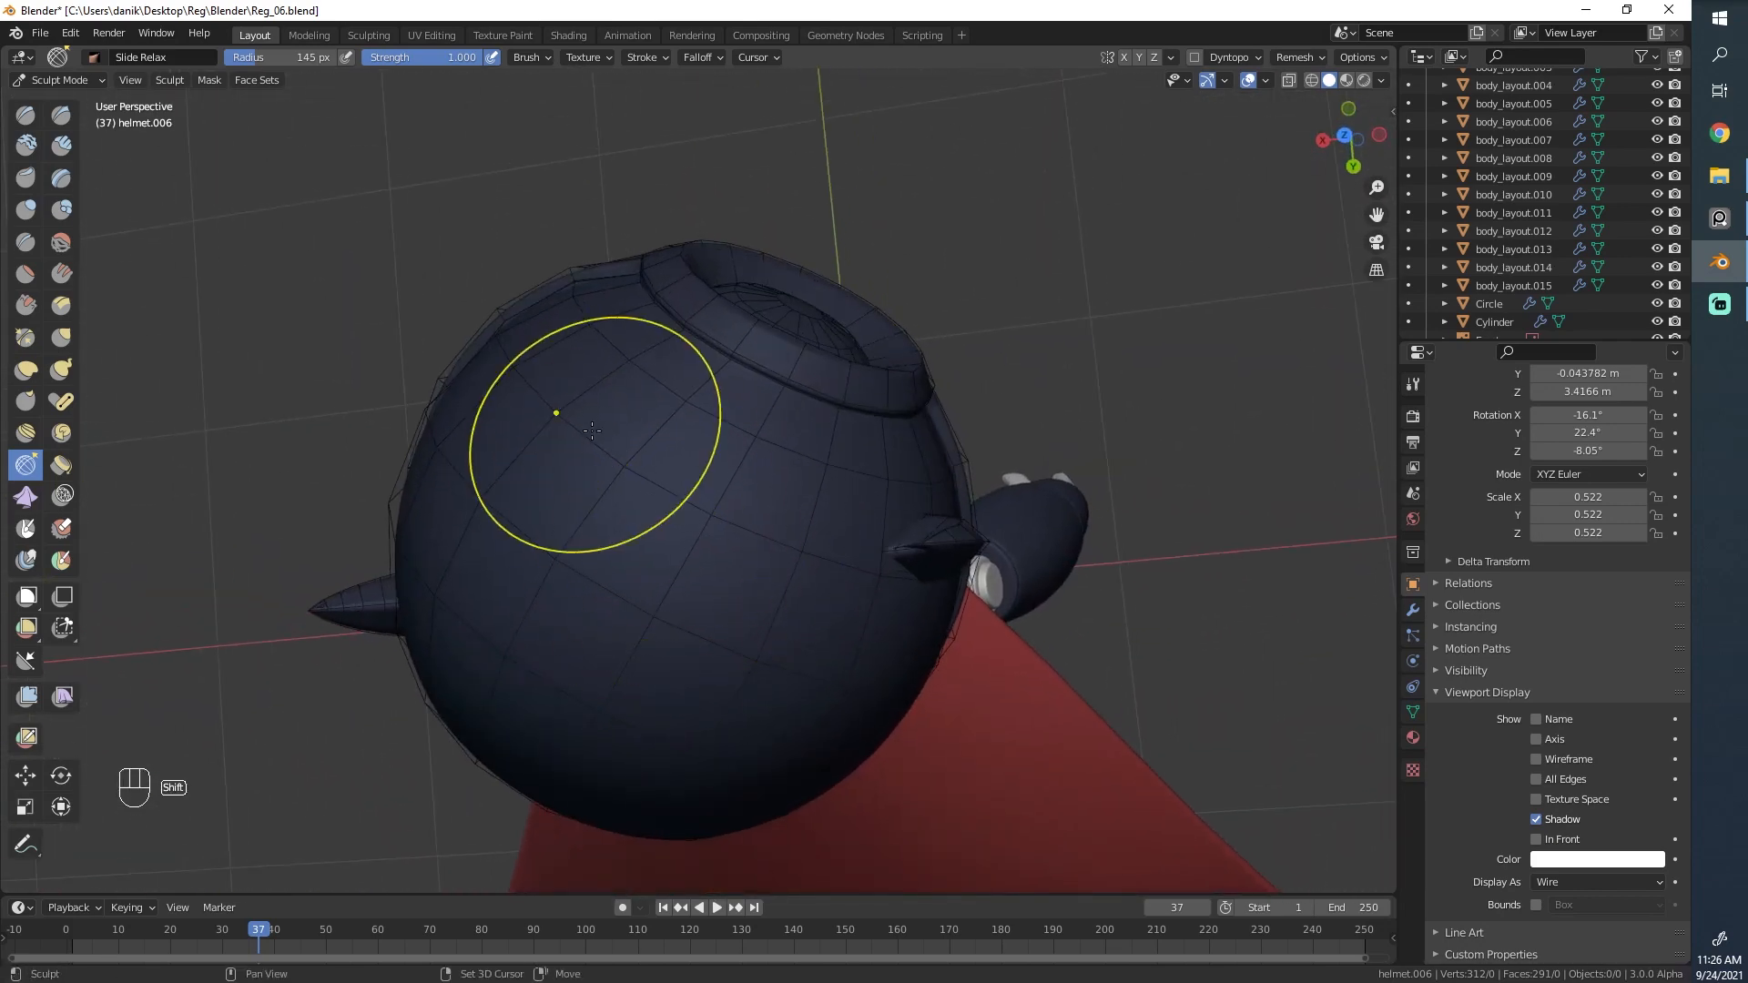
pyautogui.moveTo(591, 431); pyautogui.dragTo(649, 520, button='middle')
pyautogui.moveTo(770, 562); pyautogui.dragTo(680, 538, button='middle')
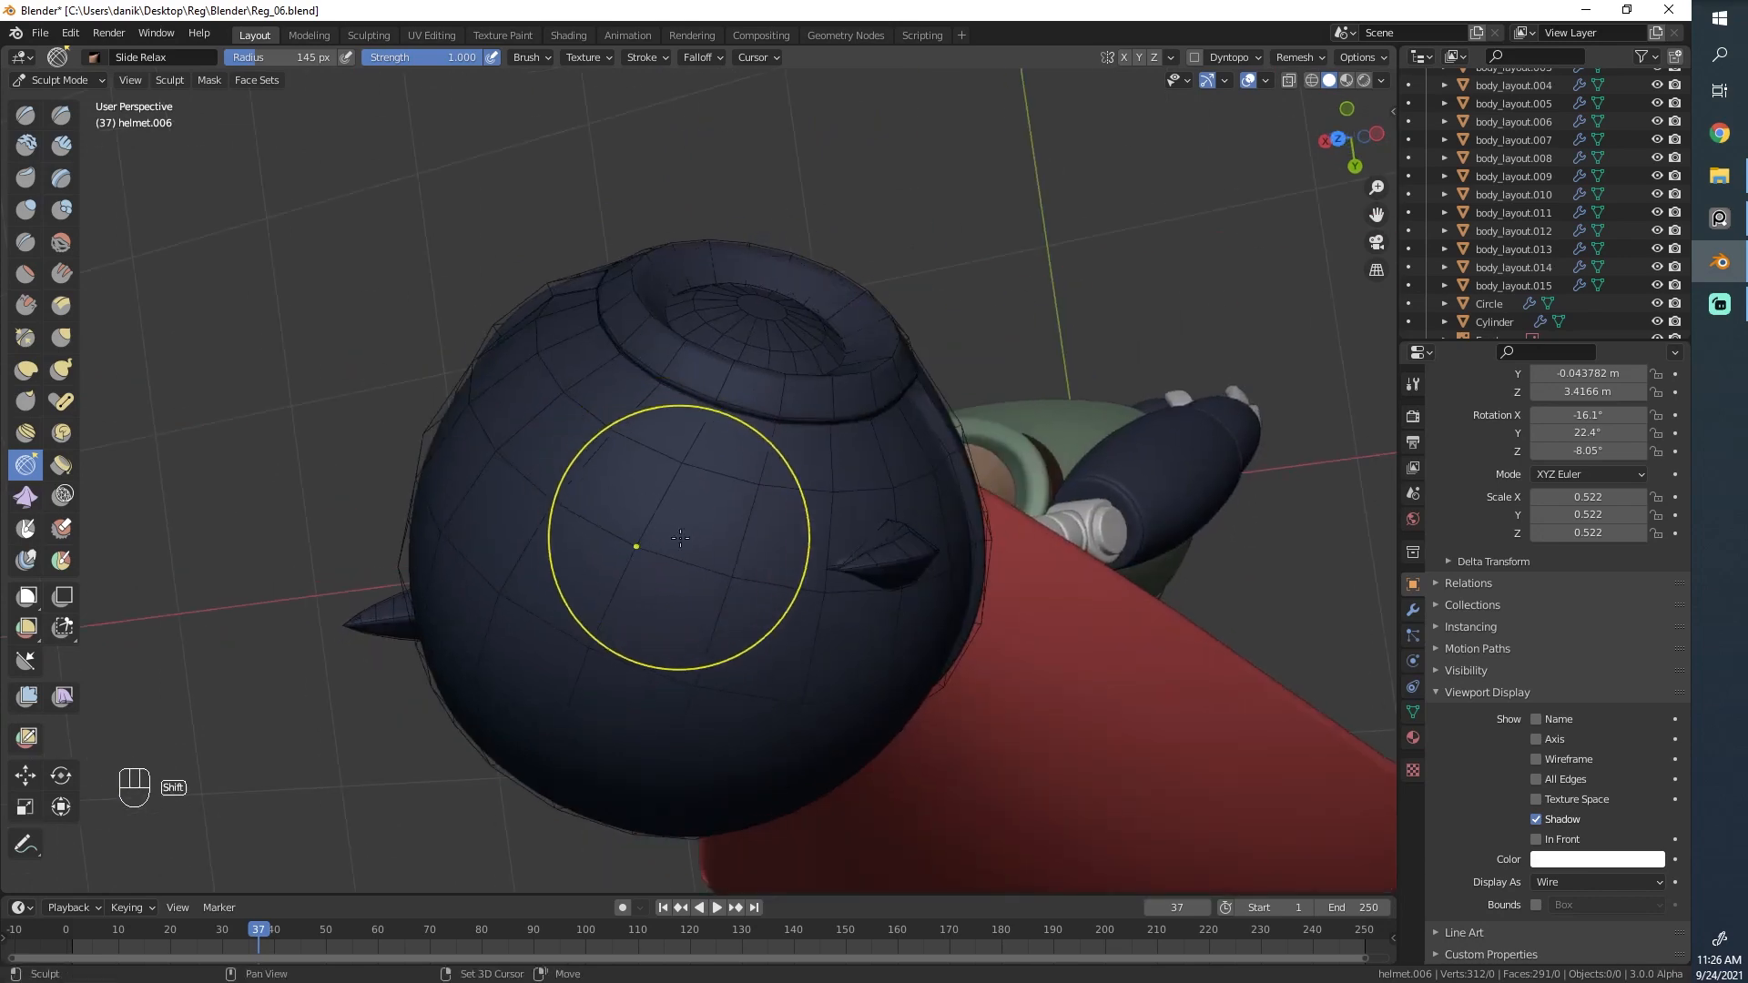
pyautogui.moveTo(833, 497); pyautogui.dragTo(727, 452, button='middle')
pyautogui.keyDown('ctrl'); pyautogui.moveTo(802, 583); pyautogui.dragTo(810, 510, button='middle'); pyautogui.keyUp('ctrl')
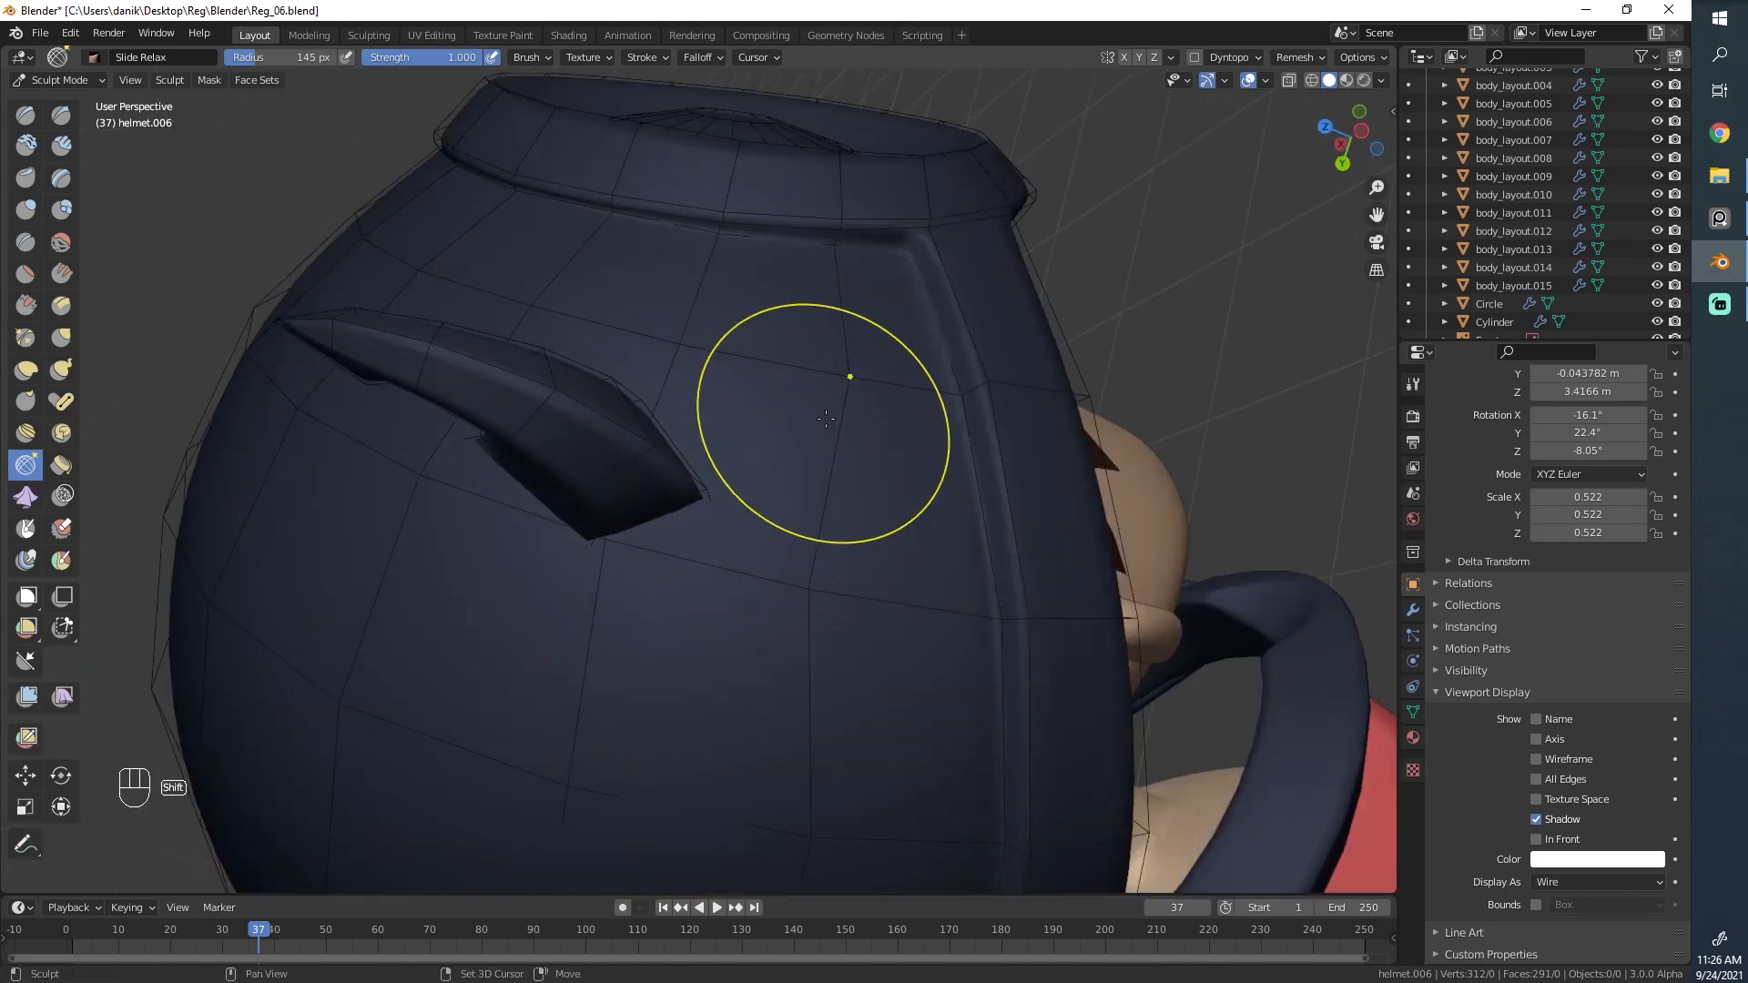
pyautogui.keyDown('shift'); pyautogui.moveTo(828, 552); pyautogui.dragTo(807, 626); pyautogui.keyUp('shift')
pyautogui.scroll(-2, 788, 630)
pyautogui.scroll(6, 692, 636)
# Set the Slide Relax radius to 73 px and relax the mesh closely around the horn and toward the brim.
pyautogui.moveTo(609, 636); pyautogui.dragTo(616, 584, button='middle')
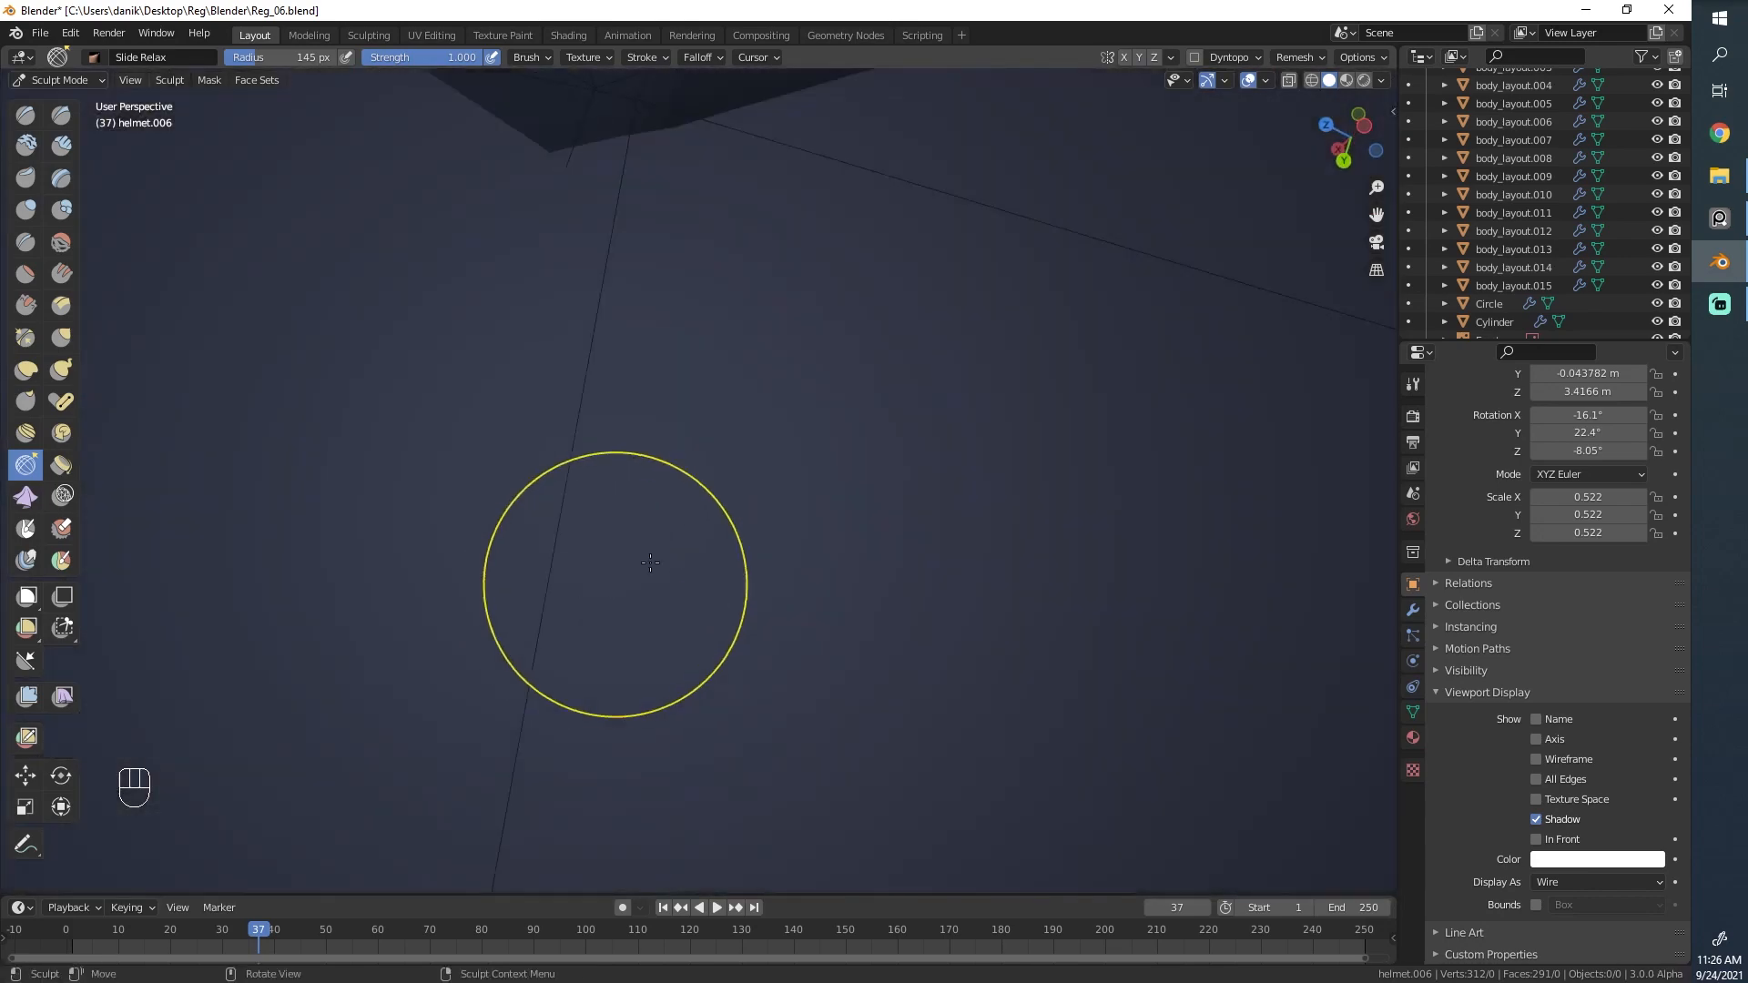
pyautogui.moveTo(699, 319); pyautogui.dragTo(692, 330, button='middle')
pyautogui.moveTo(425, 613)
pyautogui.keyDown('shift'); pyautogui.mouseDown(button='middle')
pyautogui.moveTo(683, 316)
pyautogui.moveTo(712, 530)
pyautogui.mouseUp(button='middle'); pyautogui.keyUp('shift')
pyautogui.press('f')
pyautogui.click(626, 310)
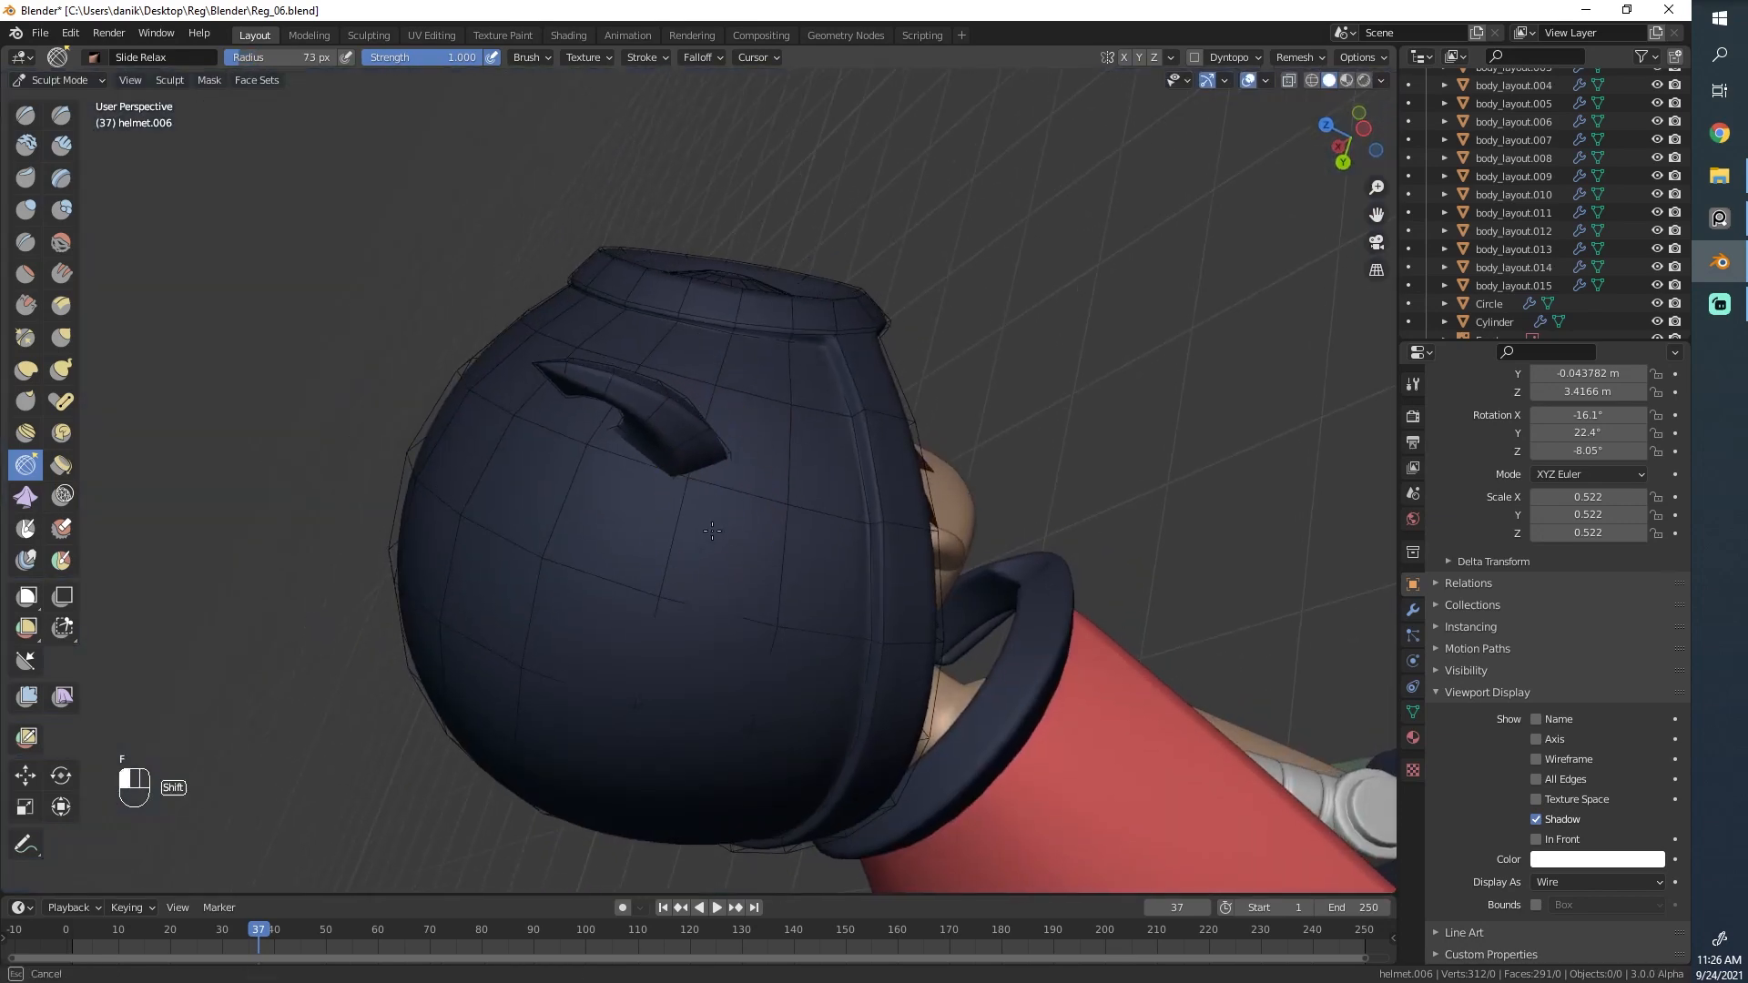
pyautogui.scroll(5, 678, 541)
pyautogui.moveTo(714, 525)
pyautogui.keyDown('shift'); pyautogui.mouseDown()
pyautogui.moveTo(657, 514)
pyautogui.moveTo(666, 489)
pyautogui.mouseUp(); pyautogui.keyUp('shift')
pyautogui.scroll(-3, 729, 464)
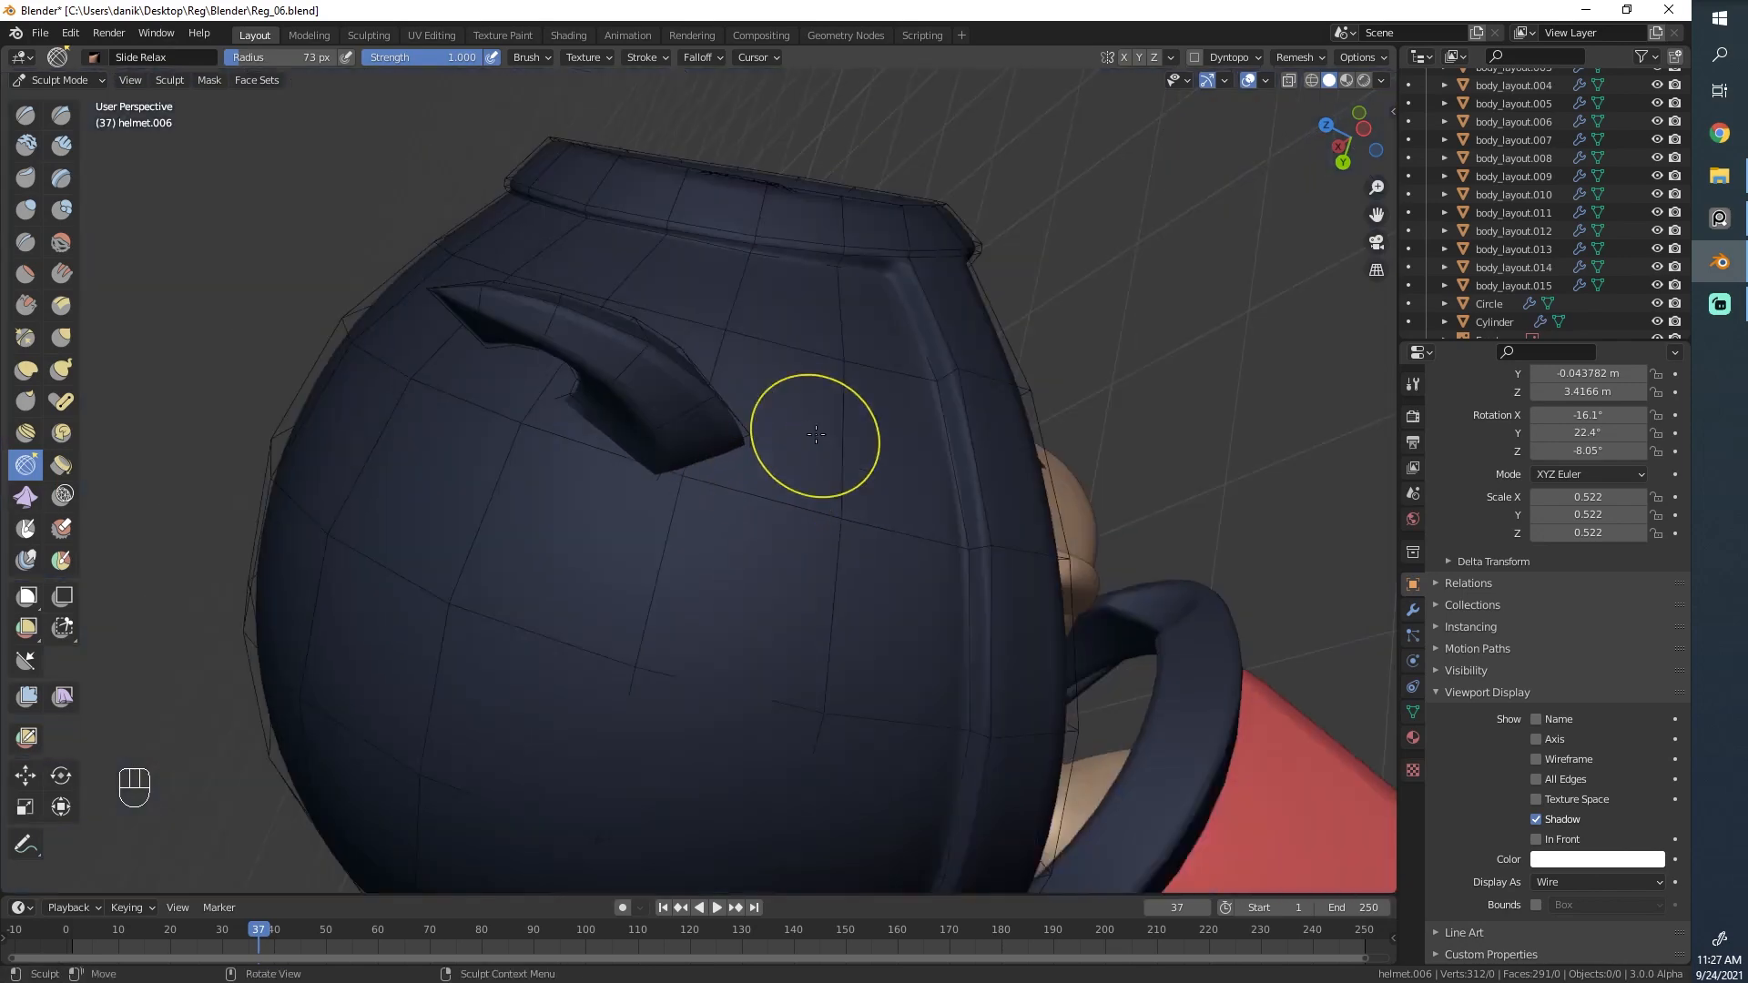
pyautogui.moveTo(811, 437); pyautogui.dragTo(790, 461, button='middle')
pyautogui.keyDown('shift'); pyautogui.moveTo(709, 398); pyautogui.dragTo(787, 436); pyautogui.keyUp('shift')
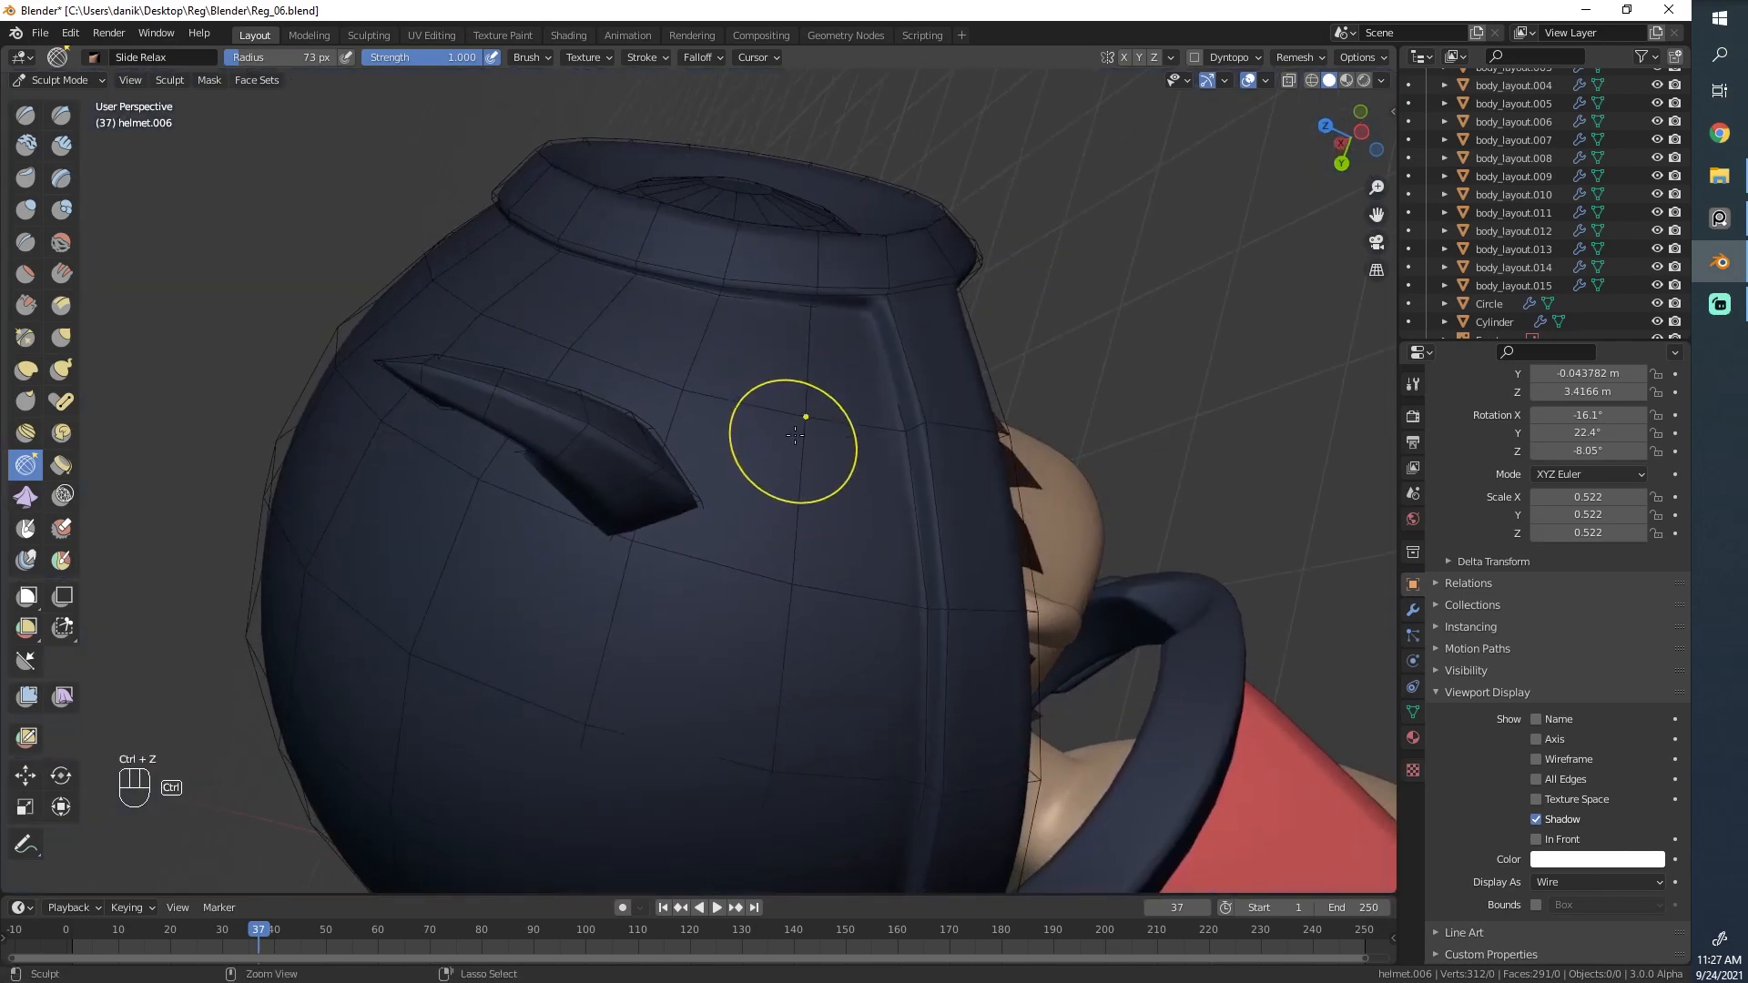
# Switch the helmet copy from Sculpt Mode to Edit Mode at the back of its dome.
pyautogui.keyDown('ctrl'); pyautogui.moveTo(765, 769); pyautogui.dragTo(735, 573, button='middle'); pyautogui.keyUp('ctrl')
pyautogui.moveTo(736, 573)
pyautogui.mouseDown(button='middle')
pyautogui.moveTo(727, 501)
pyautogui.moveTo(851, 358)
pyautogui.mouseUp(button='middle')
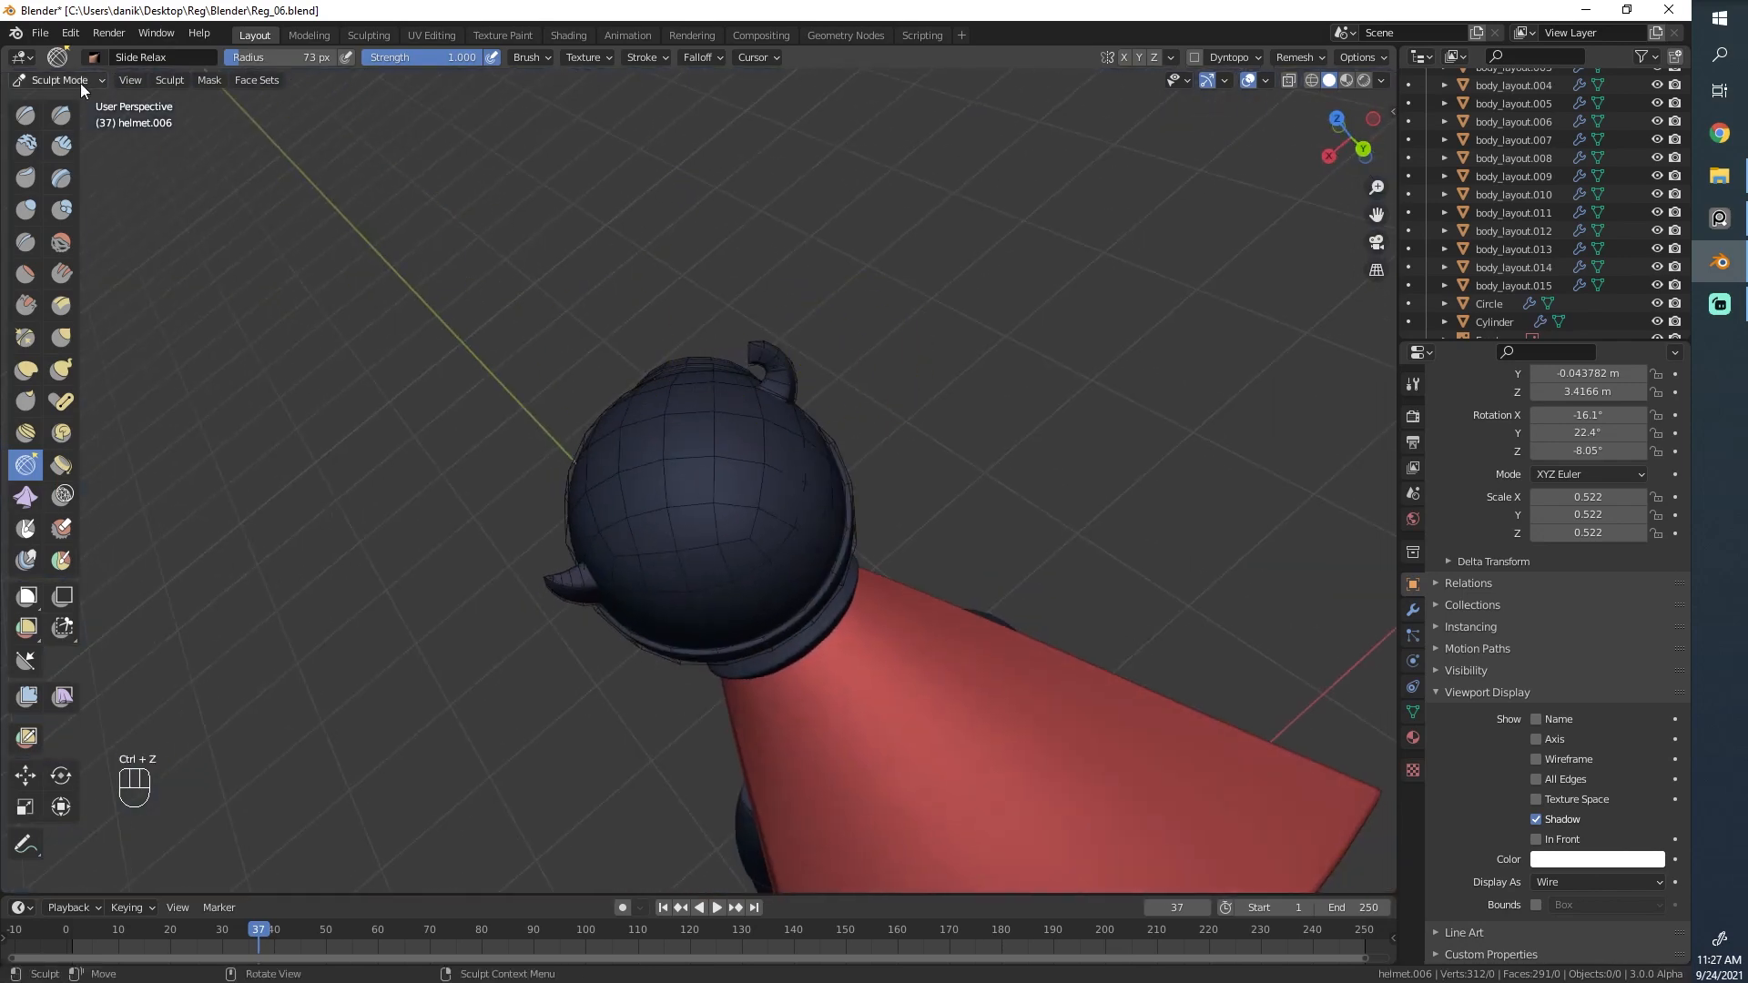
pyautogui.click(82, 84)
pyautogui.press('Tab')
pyautogui.moveTo(194, 174)
pyautogui.mouseDown(button='middle')
pyautogui.moveTo(546, 513)
pyautogui.moveTo(1026, 577)
pyautogui.moveTo(847, 702)
pyautogui.moveTo(750, 573)
pyautogui.moveTo(850, 519)
pyautogui.moveTo(789, 517)
pyautogui.mouseUp(button='middle')
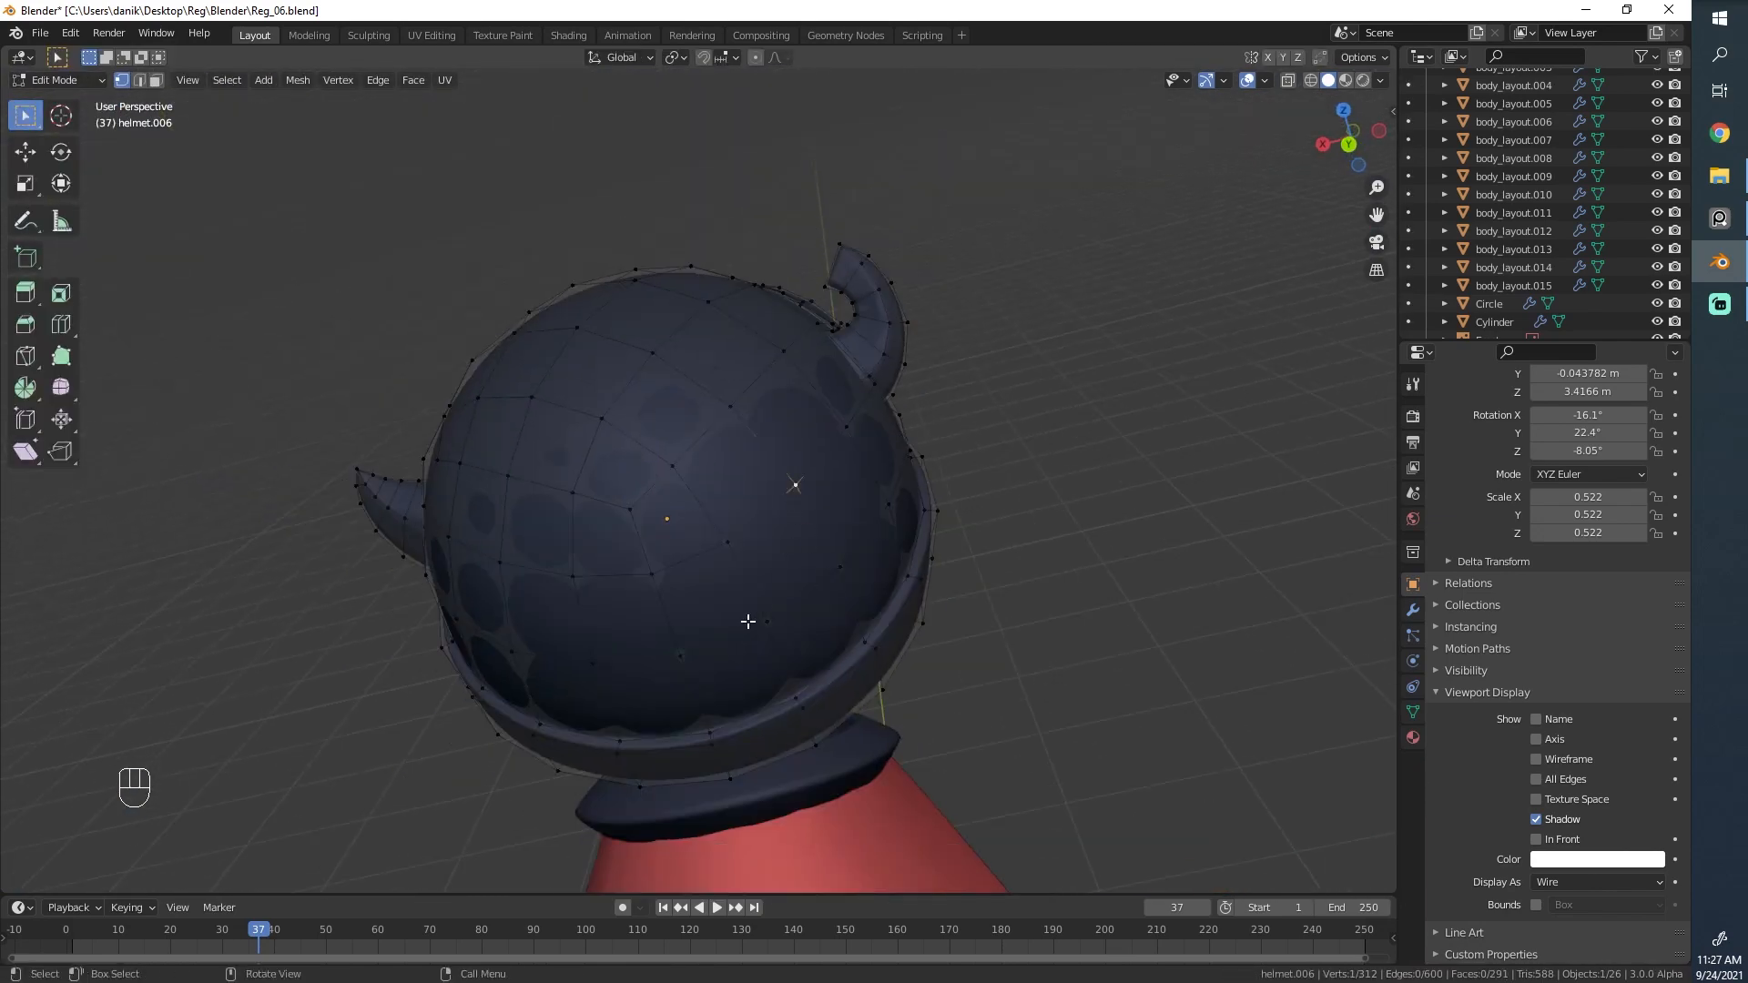
# Select the strip of four faces above the brim at the helmet's back and fatten it about 0.017 m outward.
pyautogui.keyDown('ctrl'); pyautogui.click(735, 560); pyautogui.keyUp('ctrl')
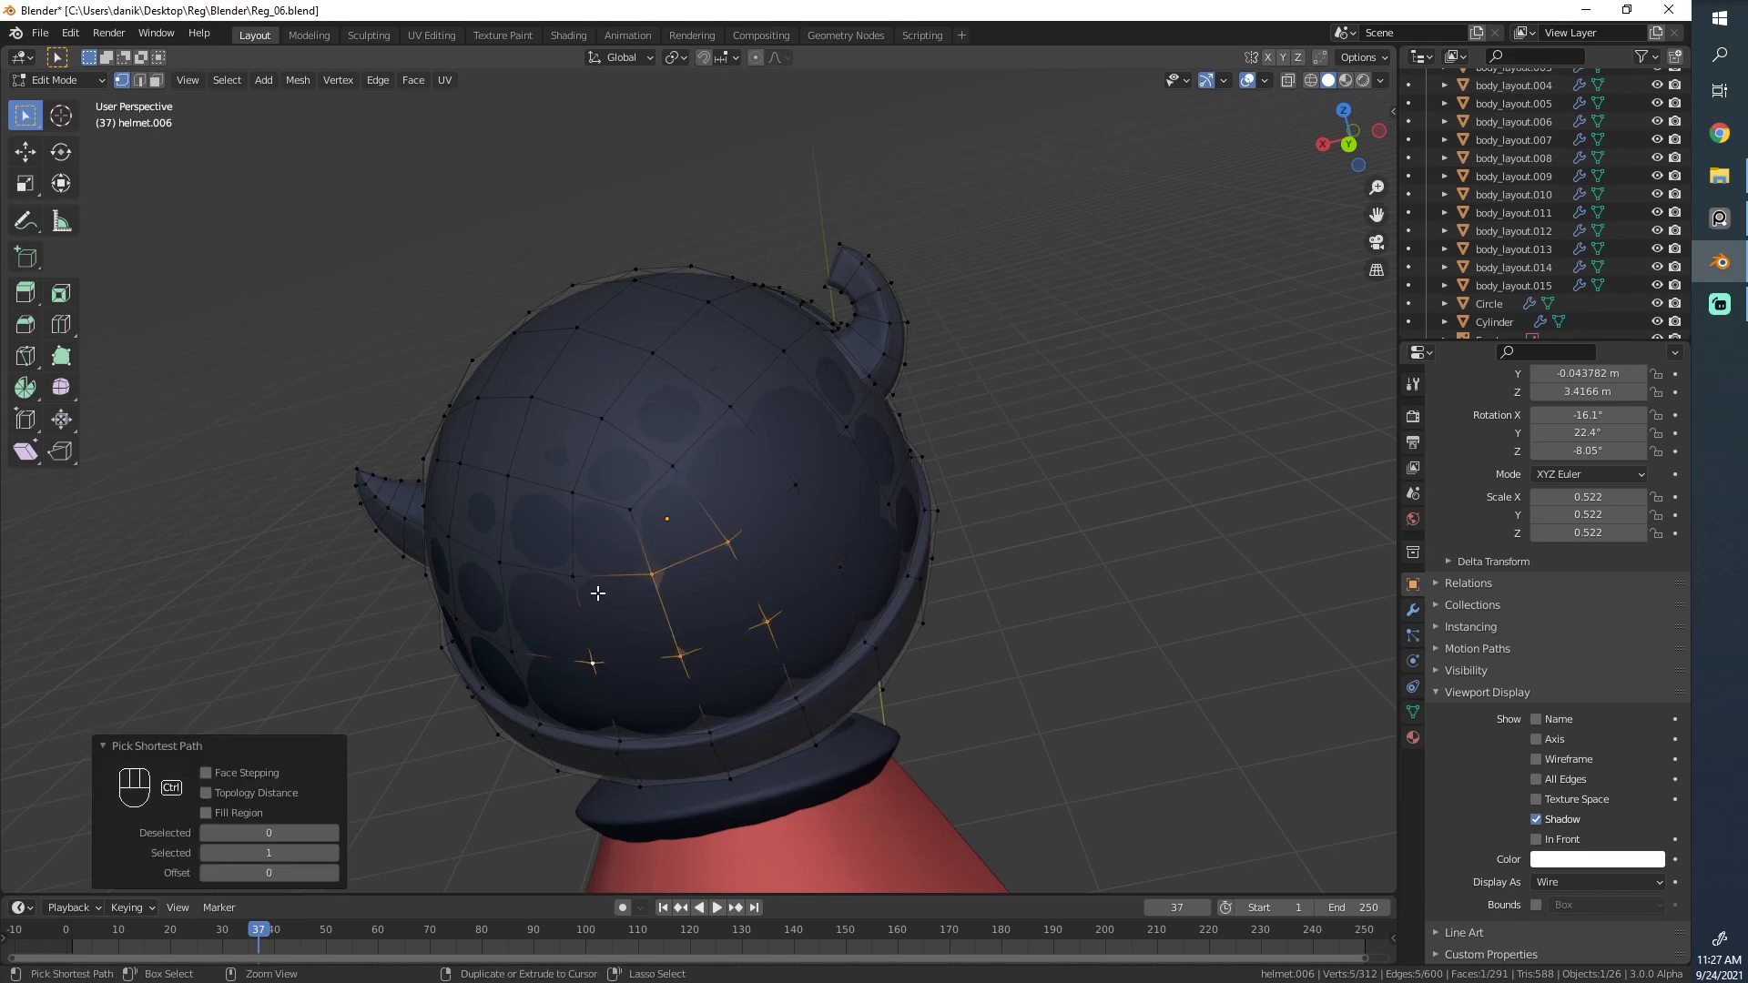
pyautogui.hotkey('ctrl', 'z')
pyautogui.hotkey('ctrl', 'z')
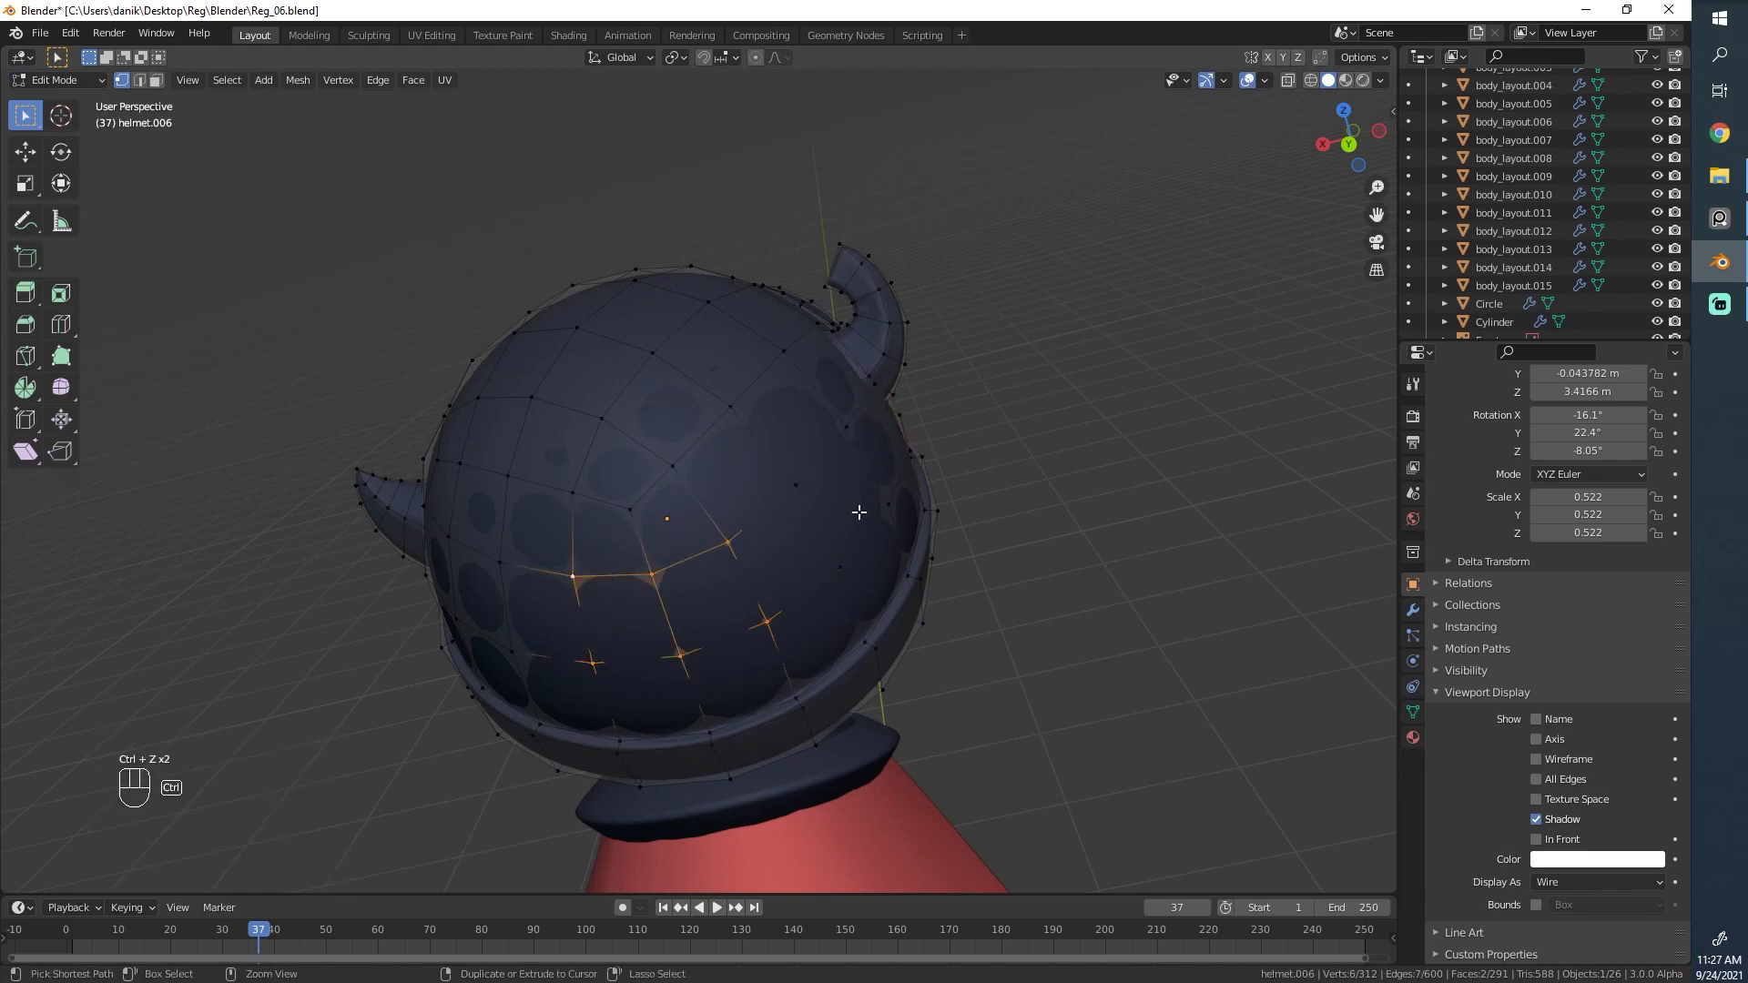
pyautogui.moveTo(858, 511); pyautogui.dragTo(756, 590, button='middle')
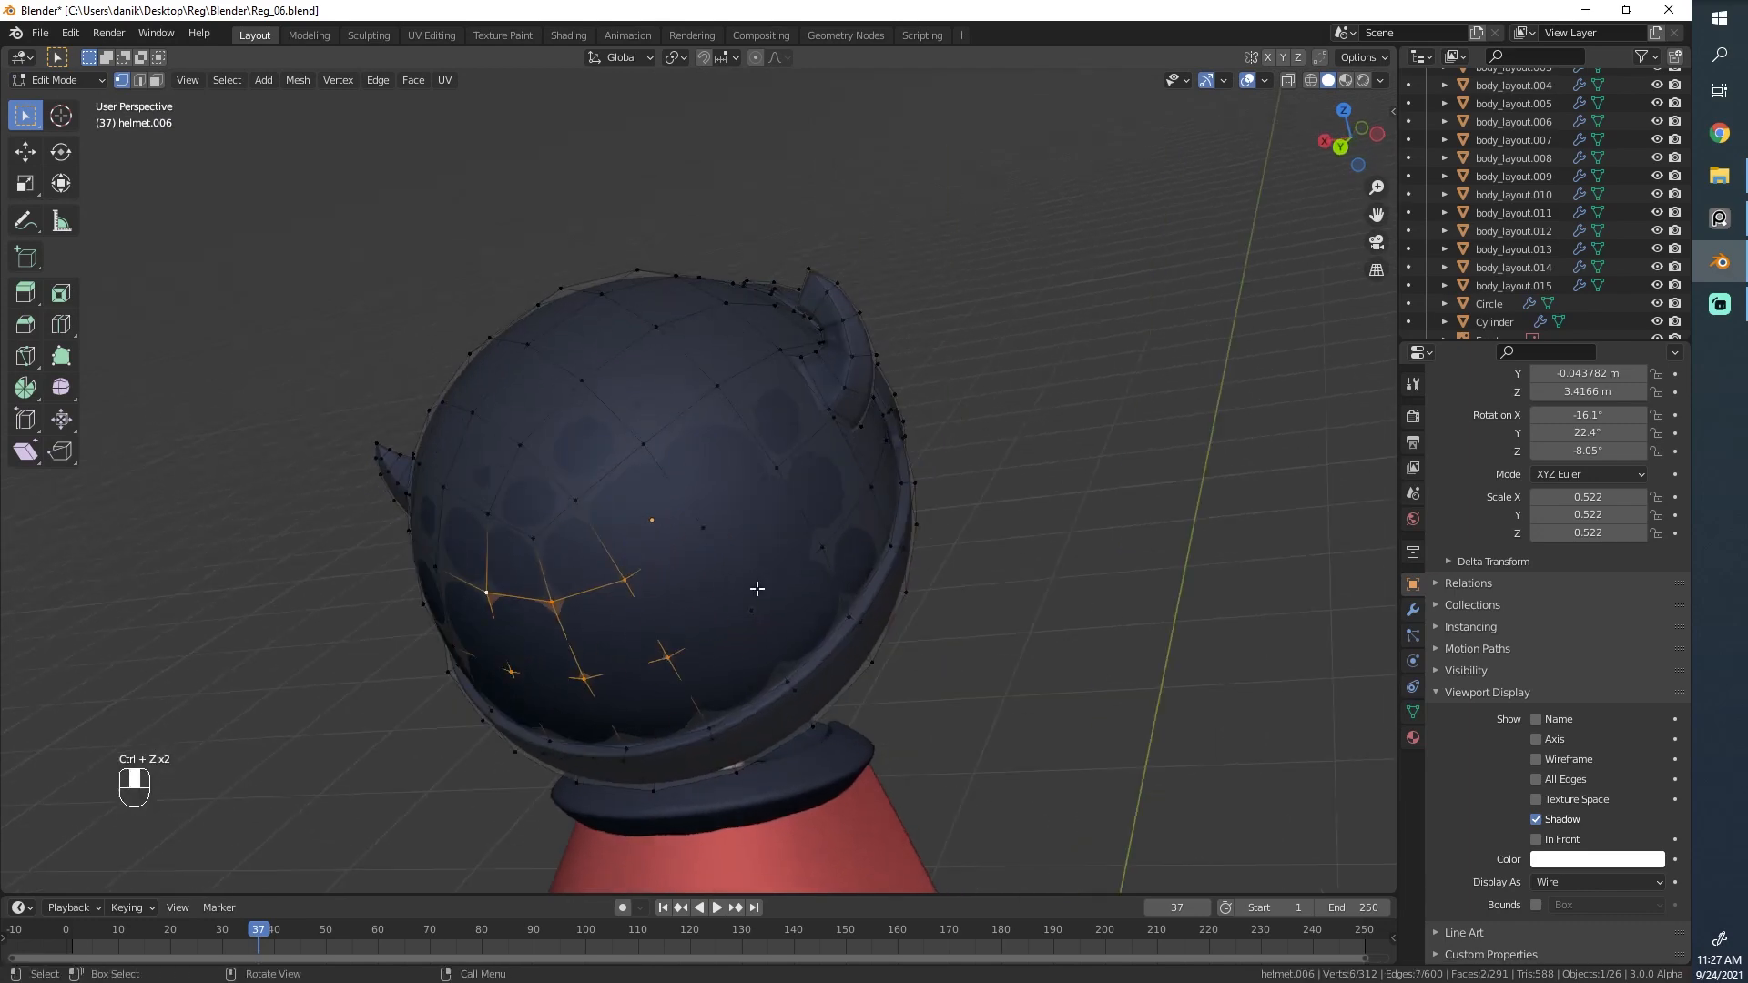
pyautogui.keyDown('shift'); pyautogui.click(778, 472); pyautogui.keyUp('shift')
pyautogui.moveTo(779, 474); pyautogui.dragTo(834, 474, button='middle')
pyautogui.scroll(2, 836, 473)
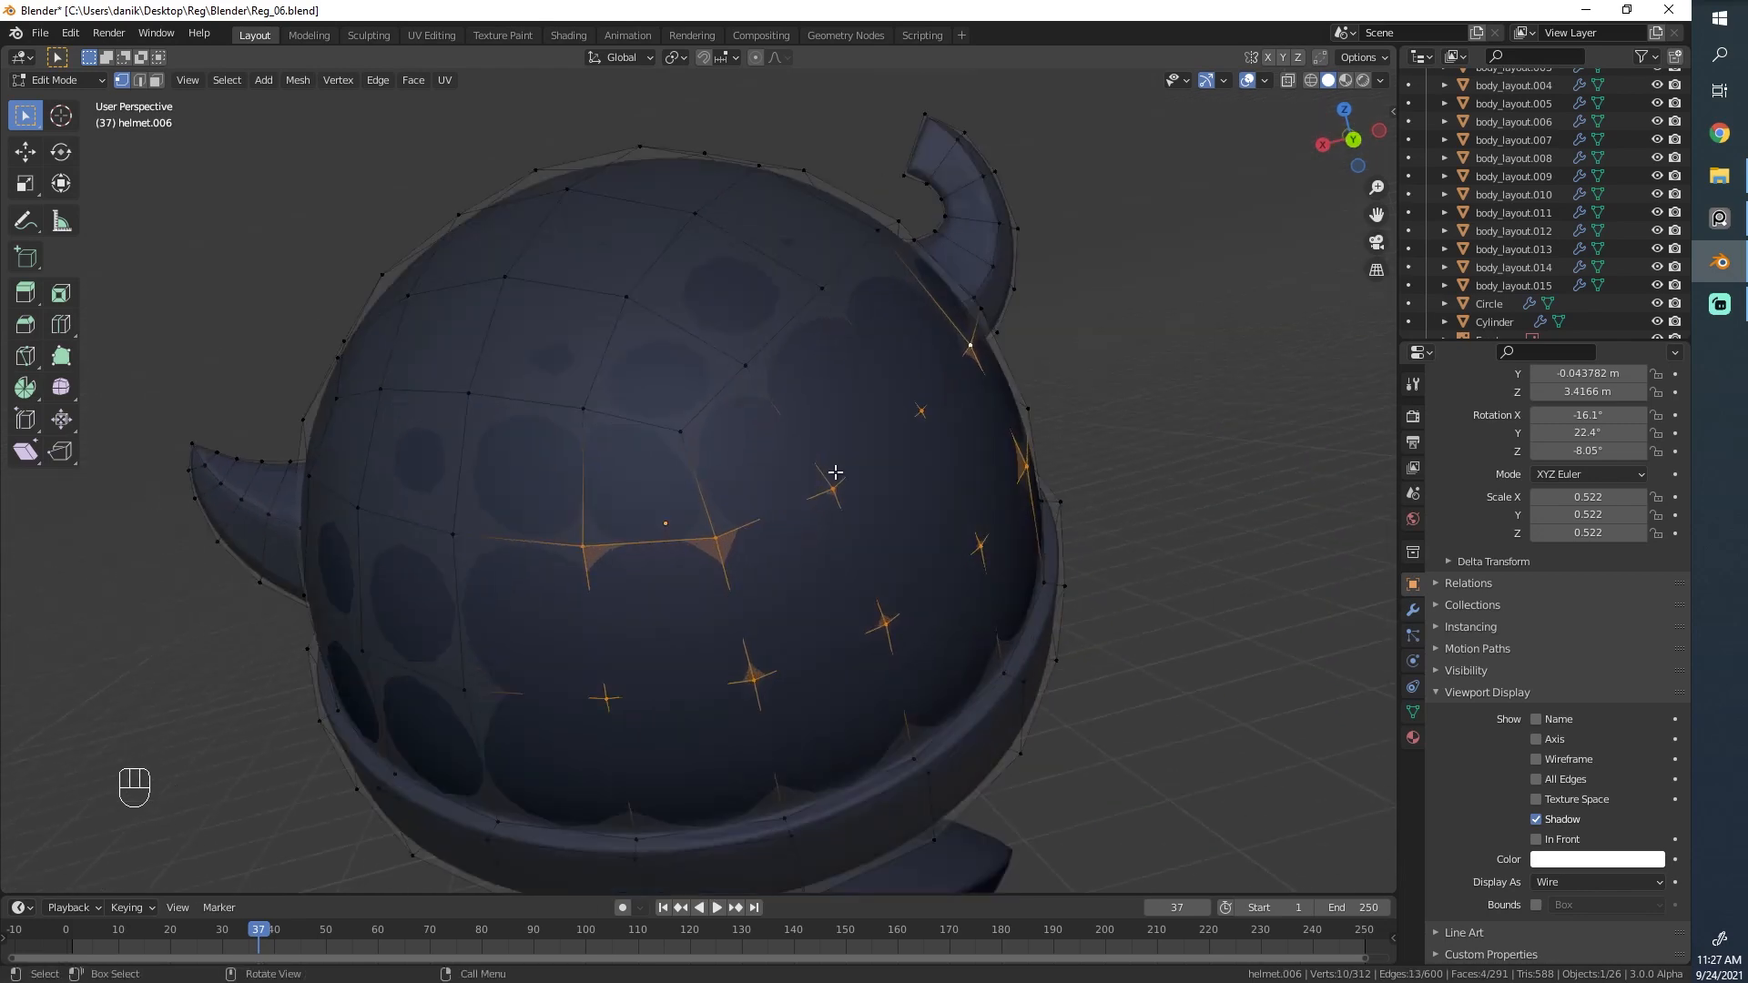
pyautogui.hotkey('alt', 's')
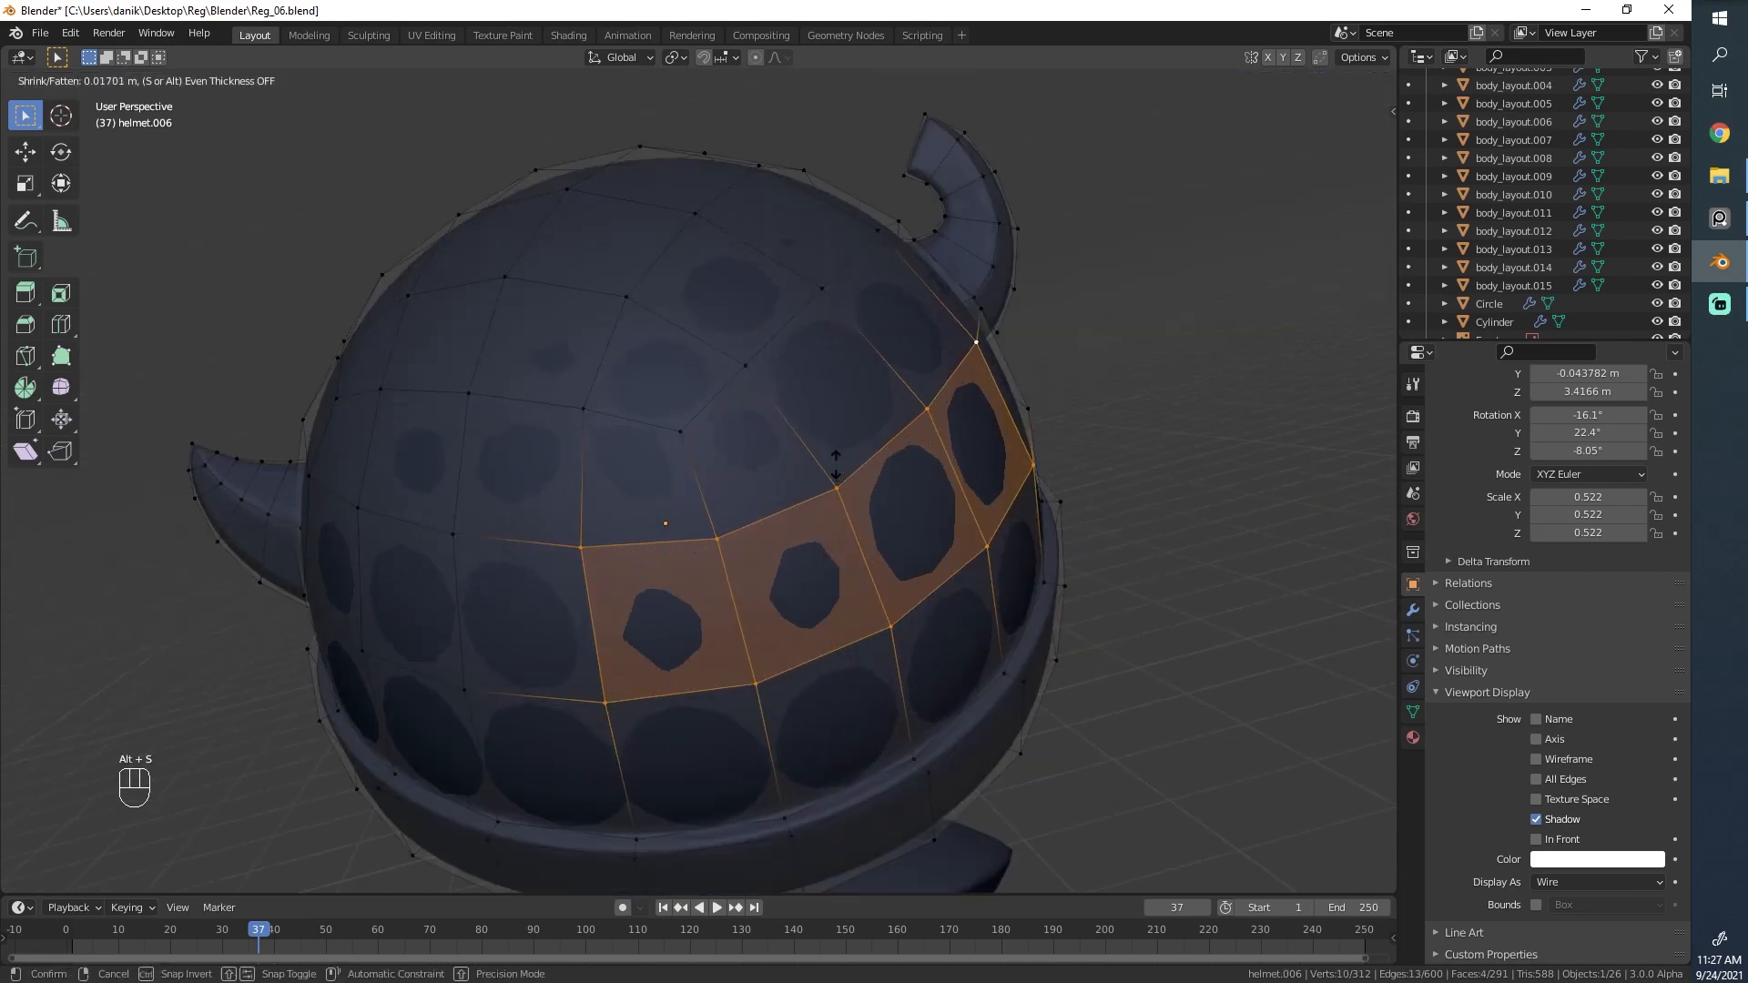
pyautogui.click(836, 466)
# Return to Object Mode and isolate the wire-displayed helmet copy in Local View.
pyautogui.moveTo(675, 588); pyautogui.dragTo(956, 455, button='middle')
pyautogui.scroll(-3, 956, 453)
pyautogui.press('Tab')
pyautogui.click(960, 449)
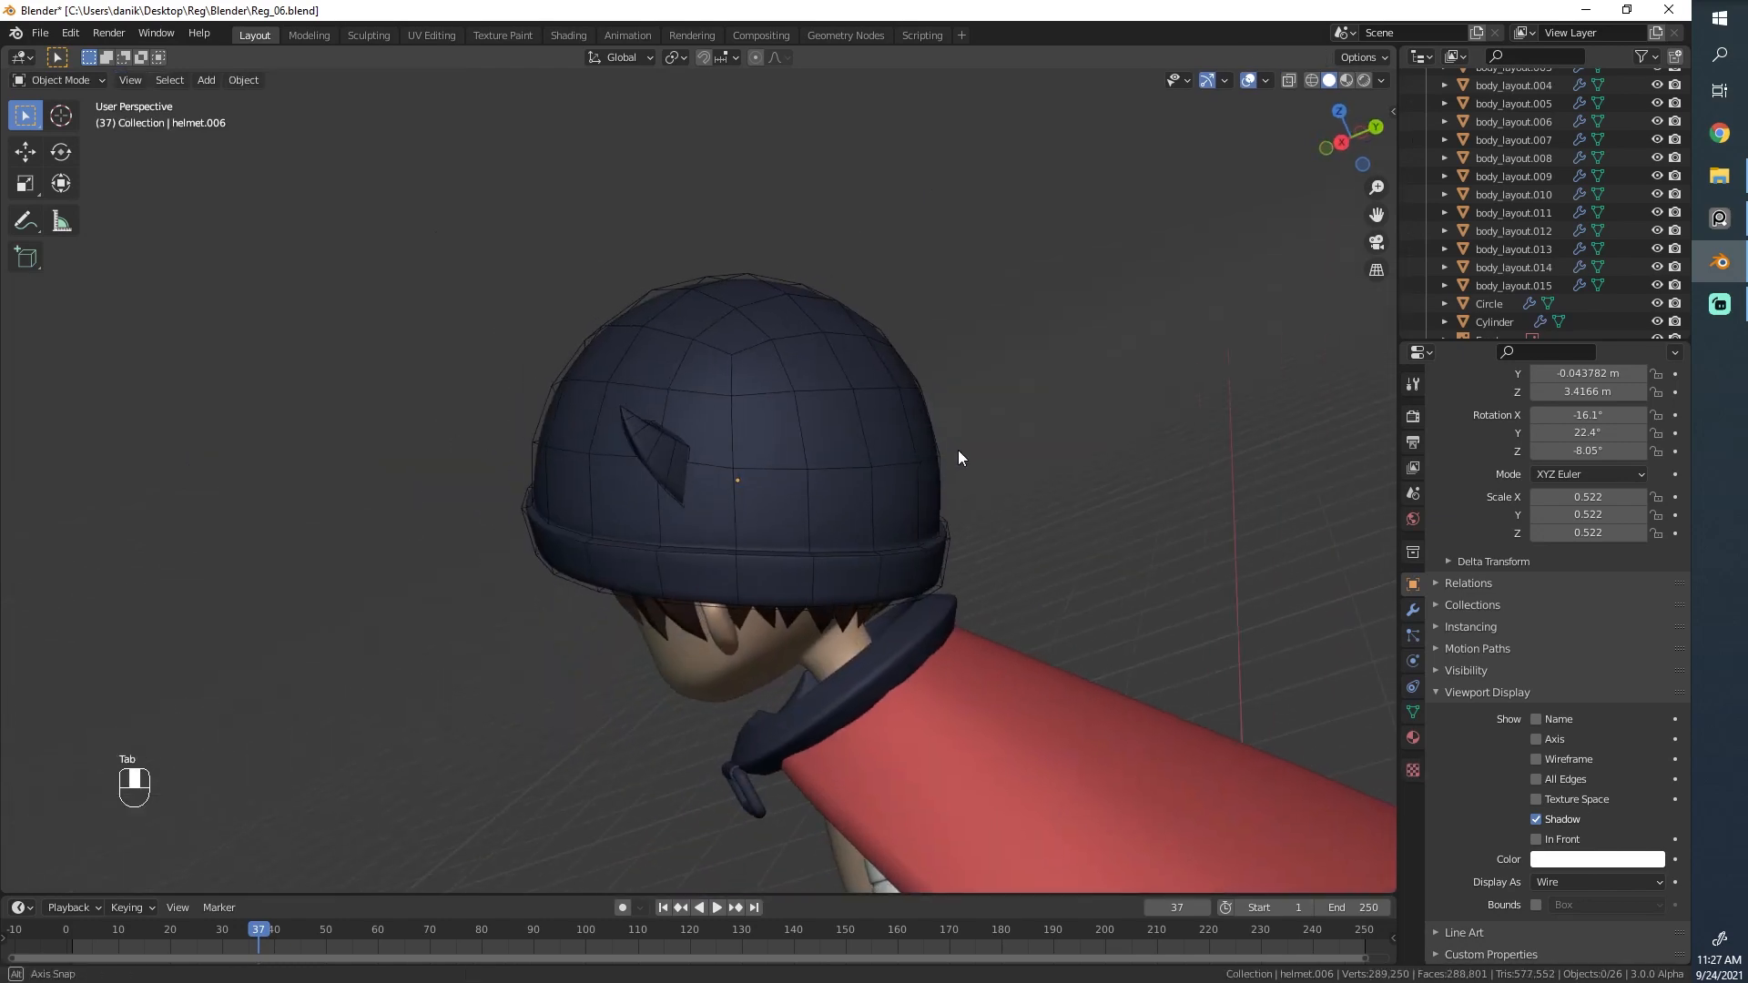
pyautogui.click(911, 480)
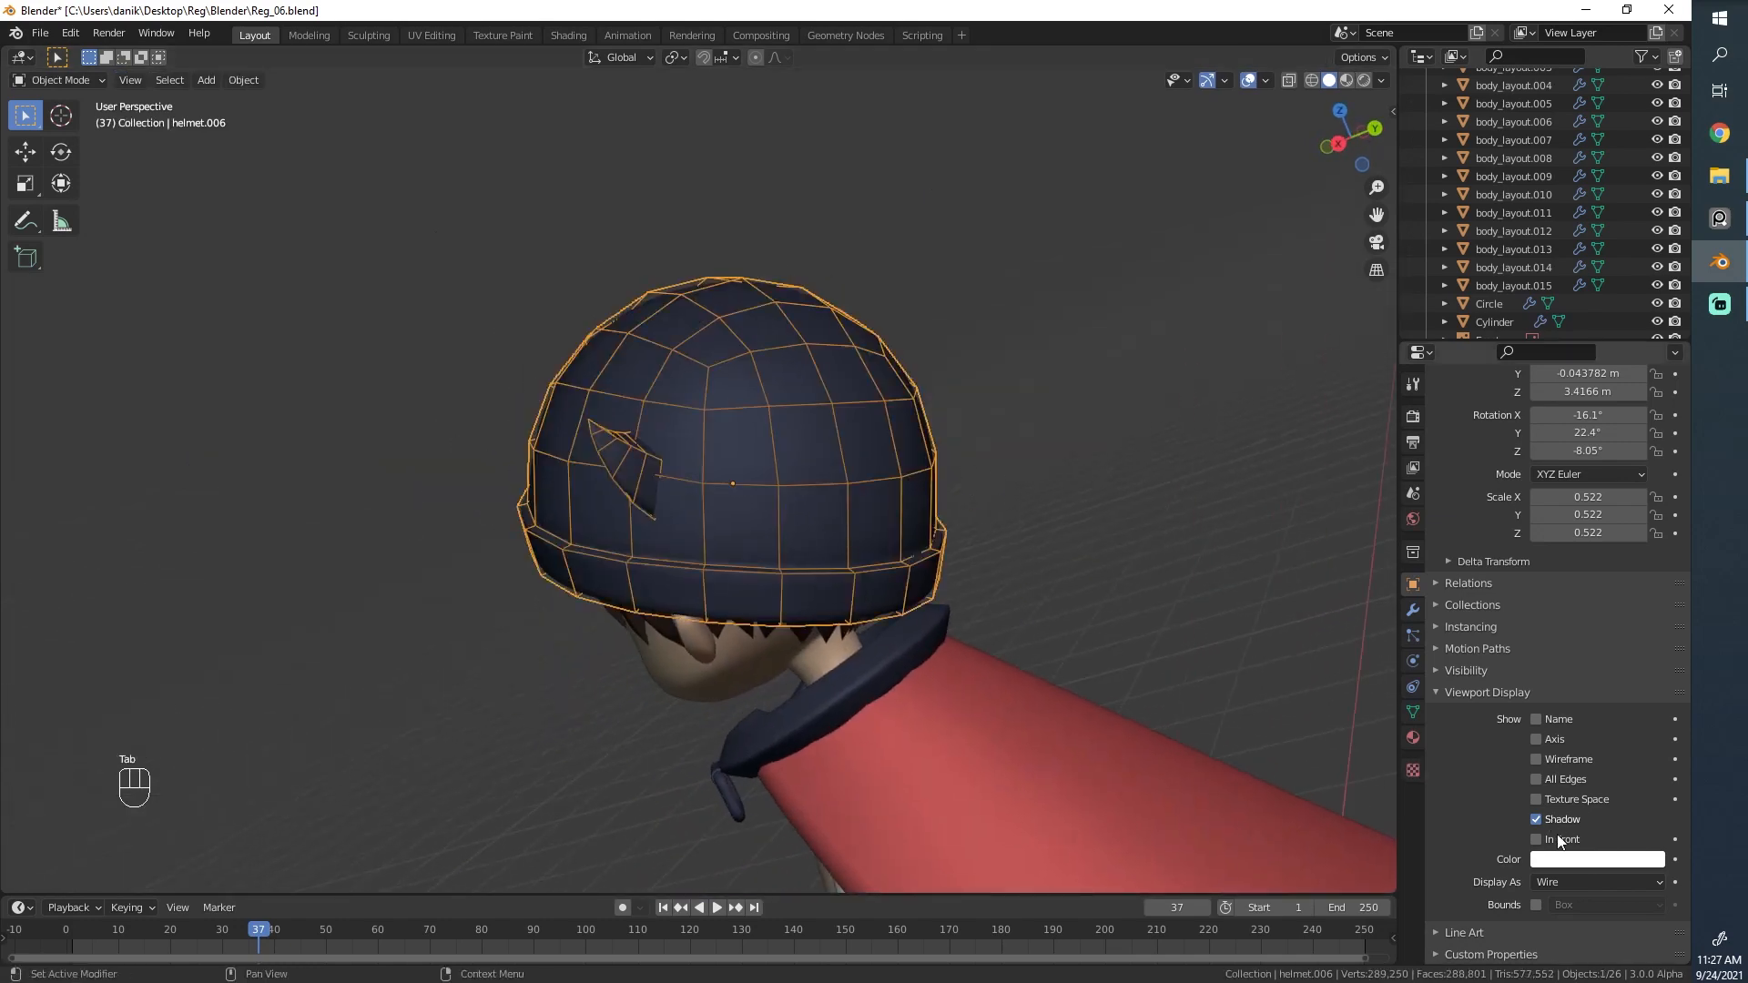
pyautogui.click(1553, 882)
pyautogui.press('/')
pyautogui.moveTo(1035, 424); pyautogui.dragTo(897, 495, button='middle')
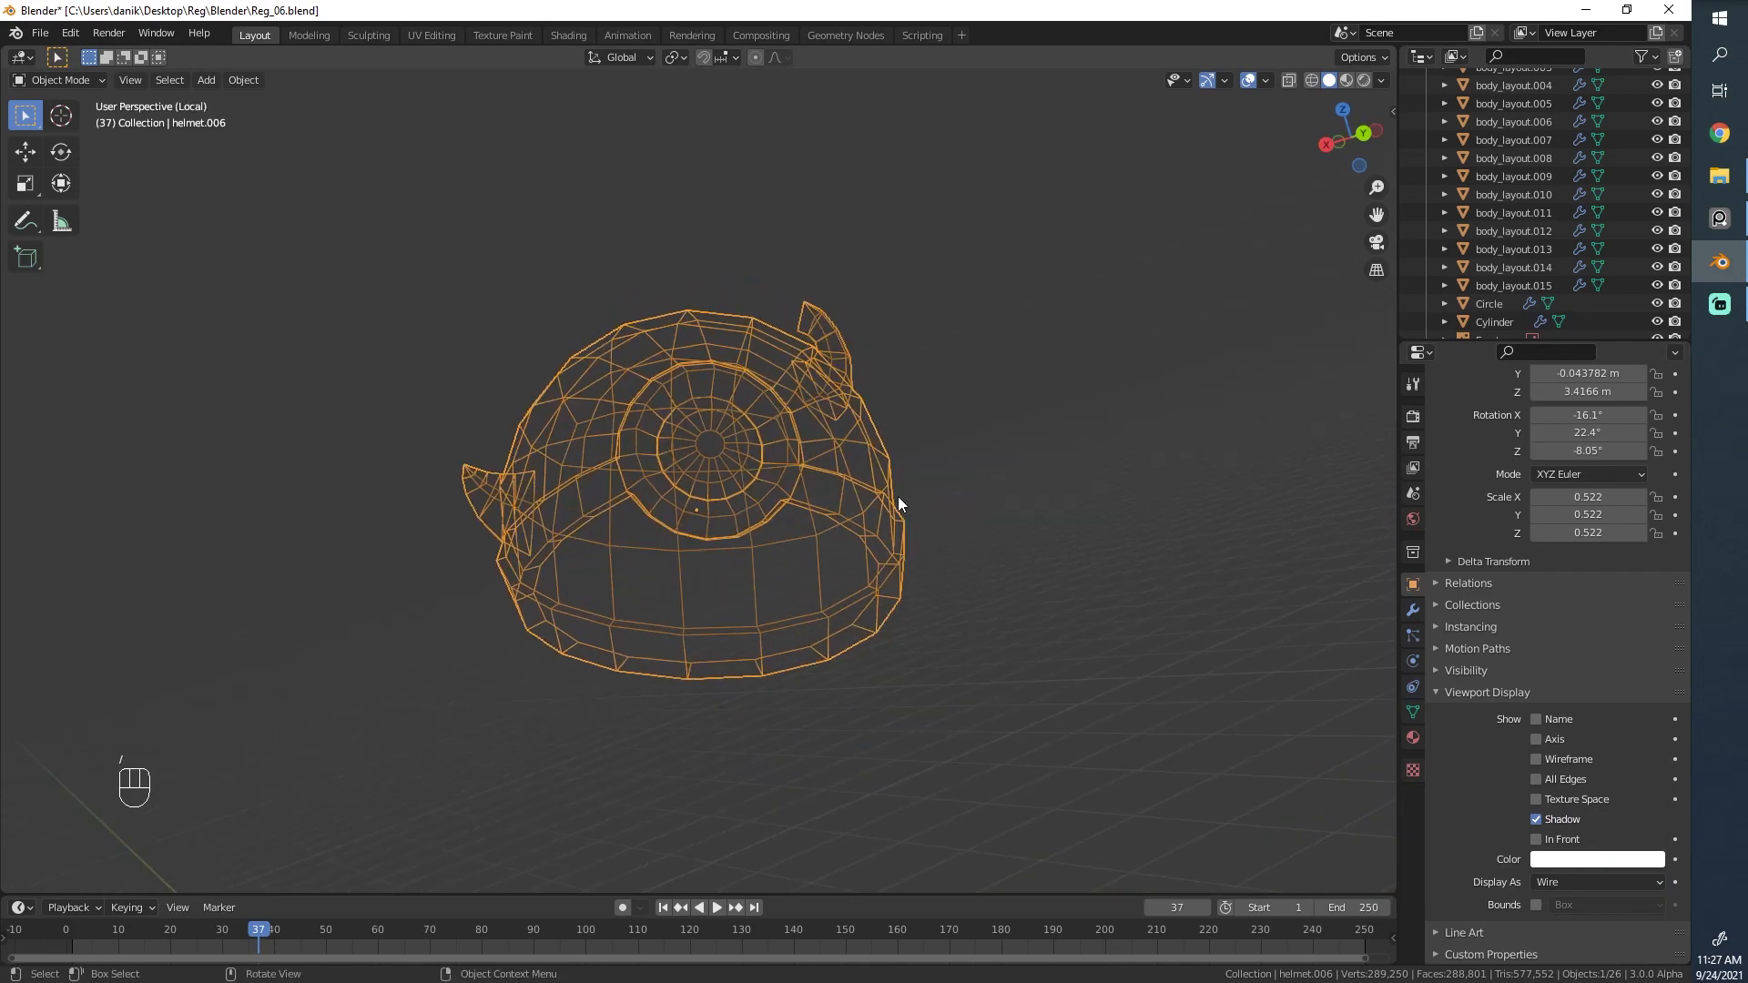
# Deselect the isolated helmet copy and set its viewport display to Solid.
pyautogui.hotkey('alt', 'a')
pyautogui.moveTo(715, 428); pyautogui.dragTo(872, 403, button='middle')
pyautogui.press('z')
pyautogui.click(1553, 880)
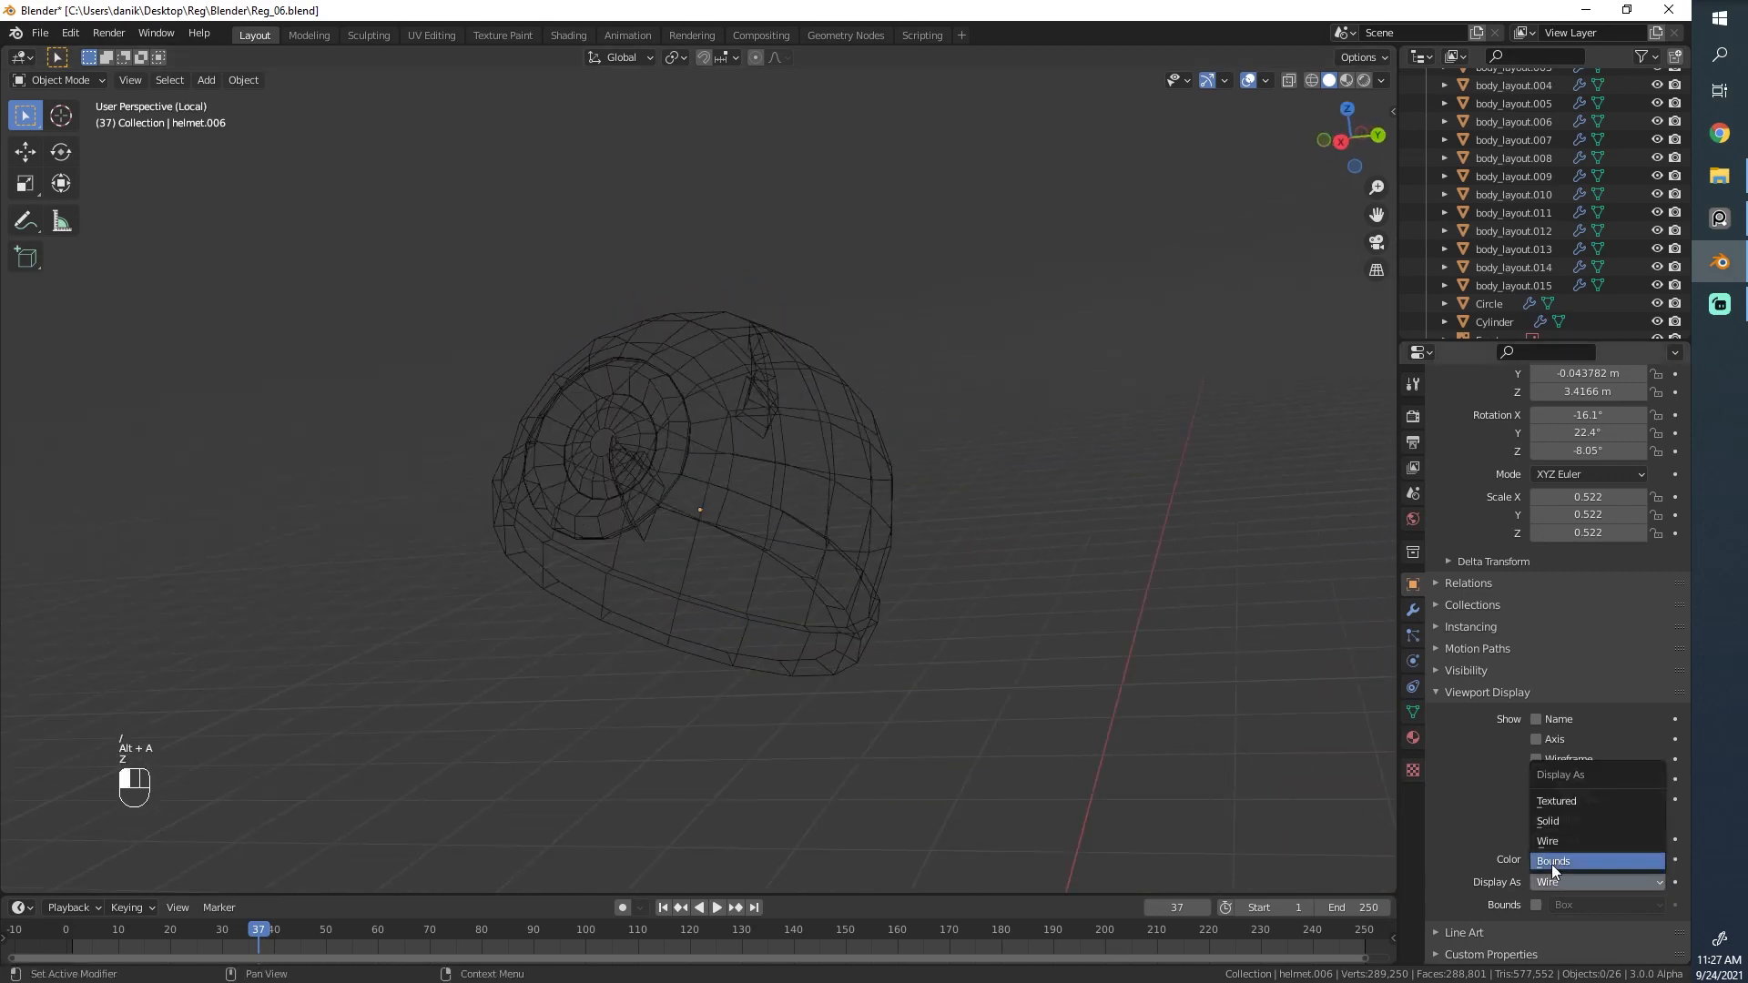
pyautogui.click(1560, 821)
# Open the isolated helmet copy in Edit Mode and select its whole mesh.
pyautogui.moveTo(1024, 479)
pyautogui.mouseDown(button='middle')
pyautogui.moveTo(956, 679)
pyautogui.moveTo(772, 453)
pyautogui.mouseUp(button='middle')
pyautogui.scroll(4, 772, 453)
pyautogui.moveTo(886, 519); pyautogui.dragTo(451, 606, button='middle')
pyautogui.click(452, 606)
pyautogui.press('Tab')
pyautogui.press('a')
pyautogui.scroll(10, 581, 599)
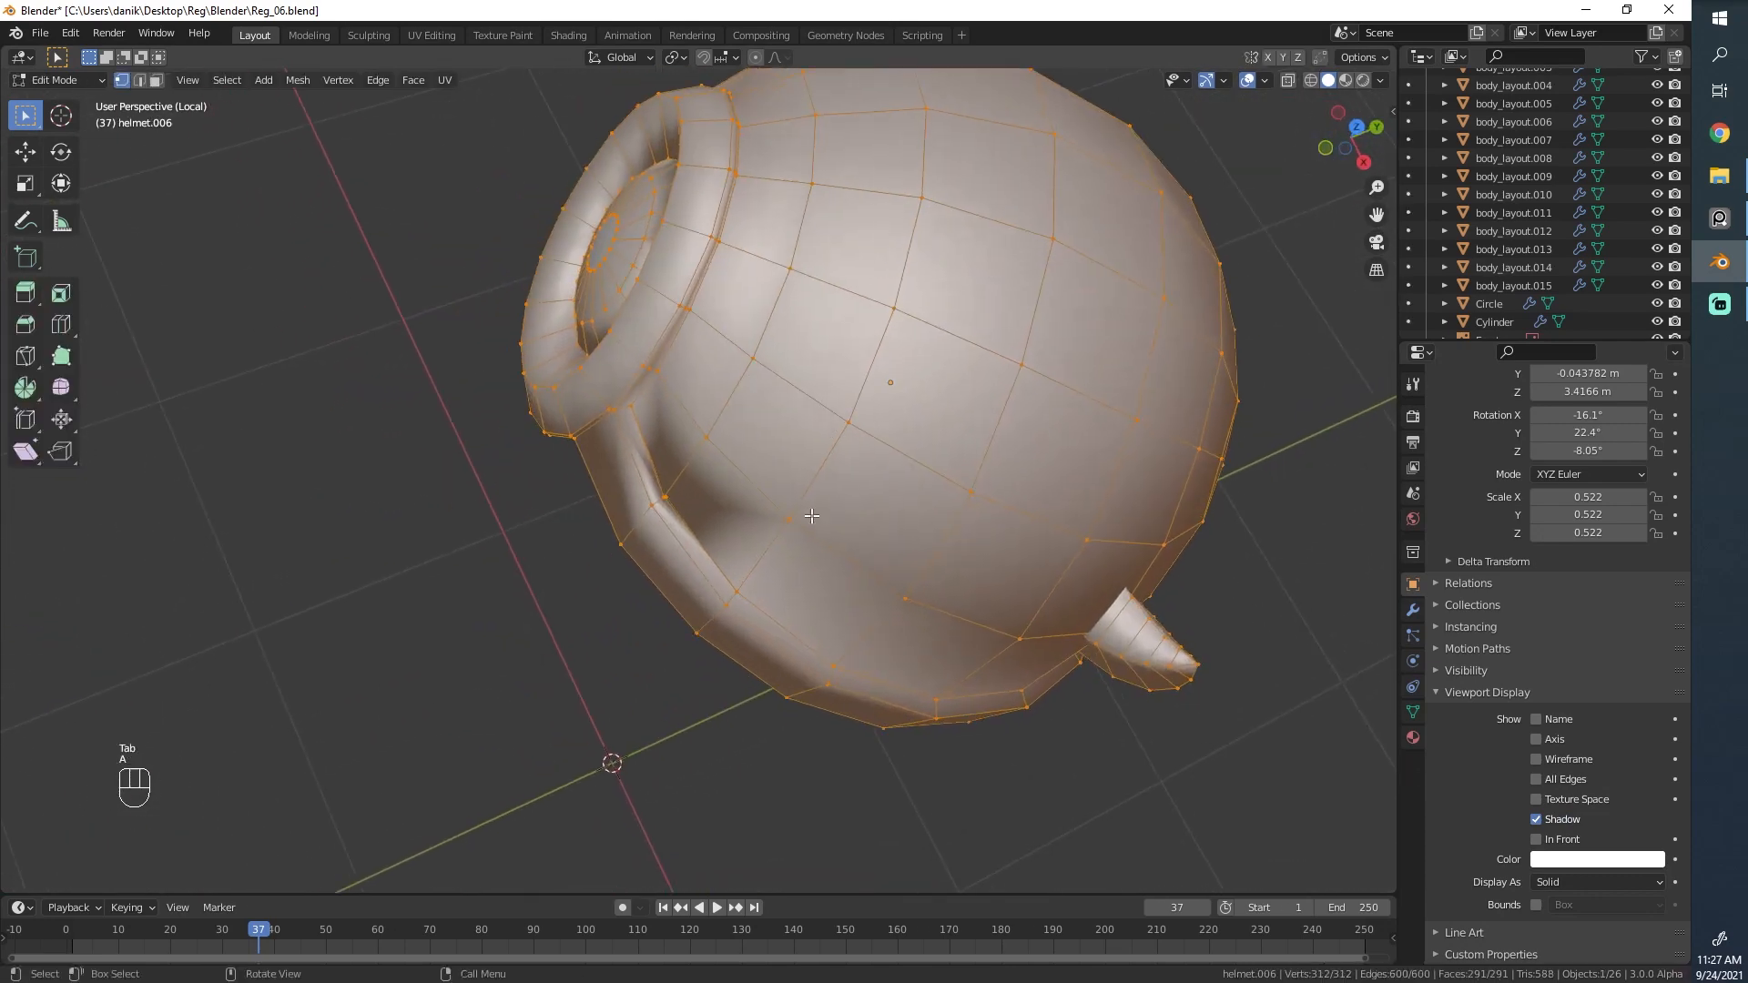
# In wireframe shading, merge the two nearly overlapping vertices at the brim's inner corner at their center, and restore solid shading.
pyautogui.press('z')
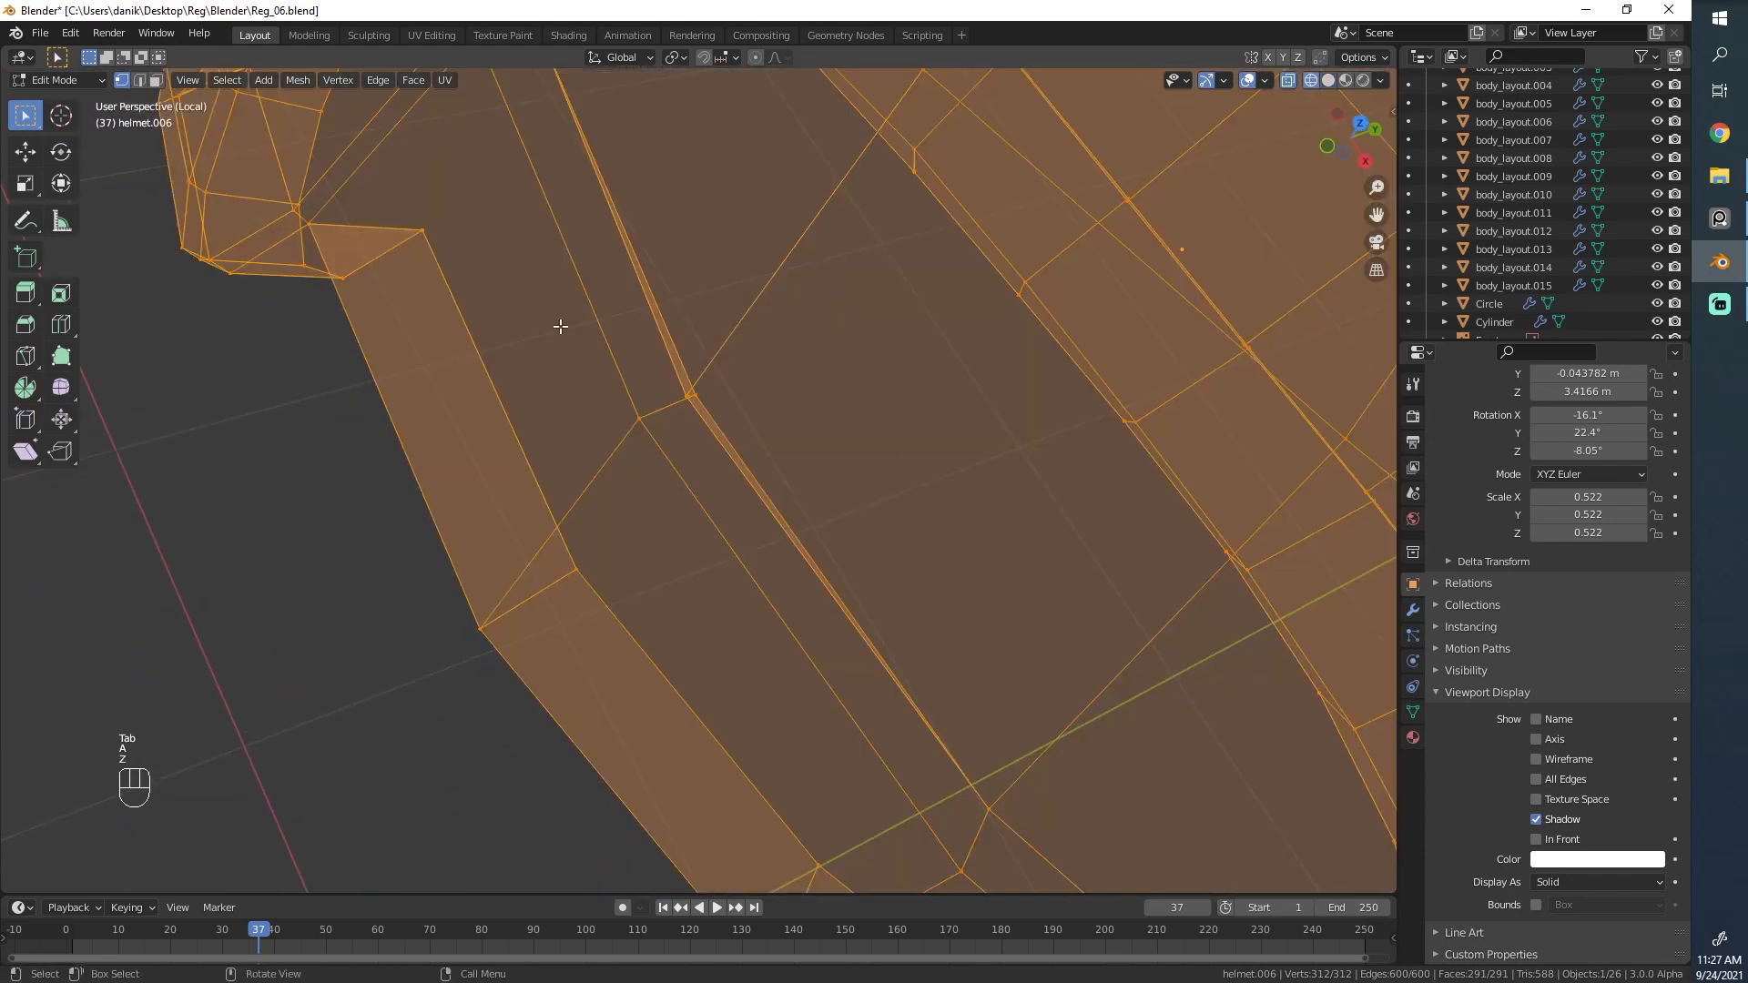
pyautogui.click(690, 398)
pyautogui.keyDown('shift'); pyautogui.click(694, 402); pyautogui.keyUp('shift')
pyautogui.moveTo(680, 397); pyautogui.dragTo(503, 337, button='middle')
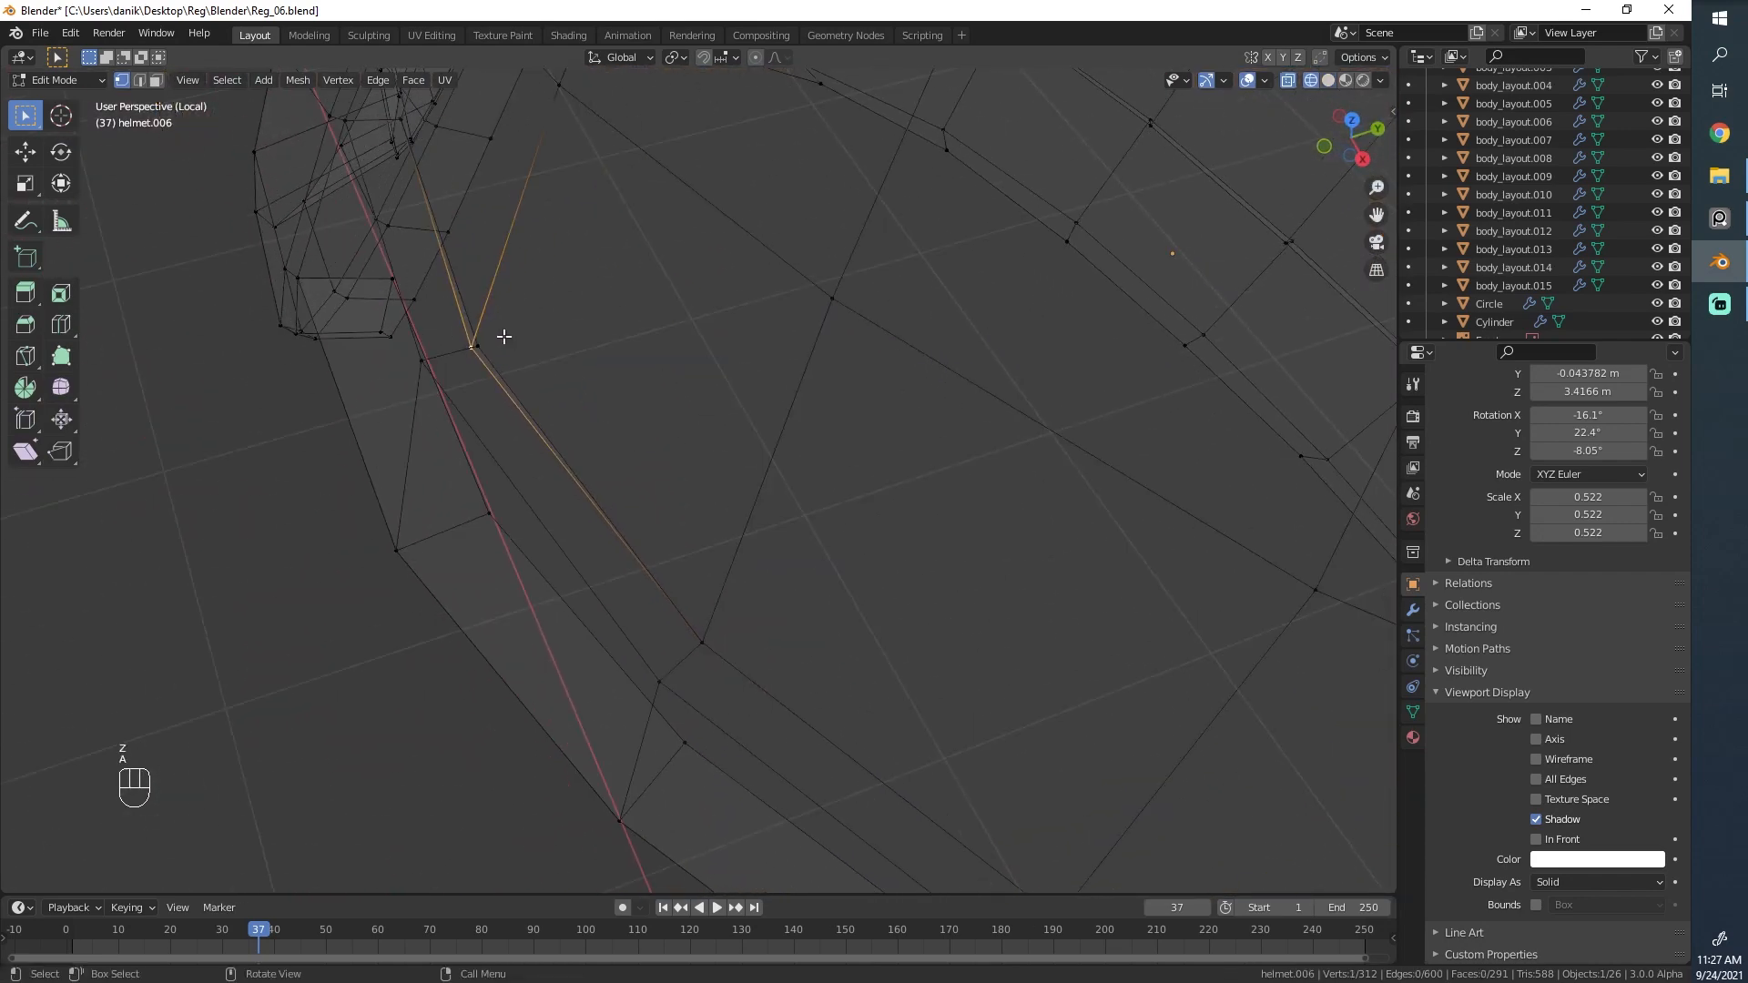
pyautogui.press('m')
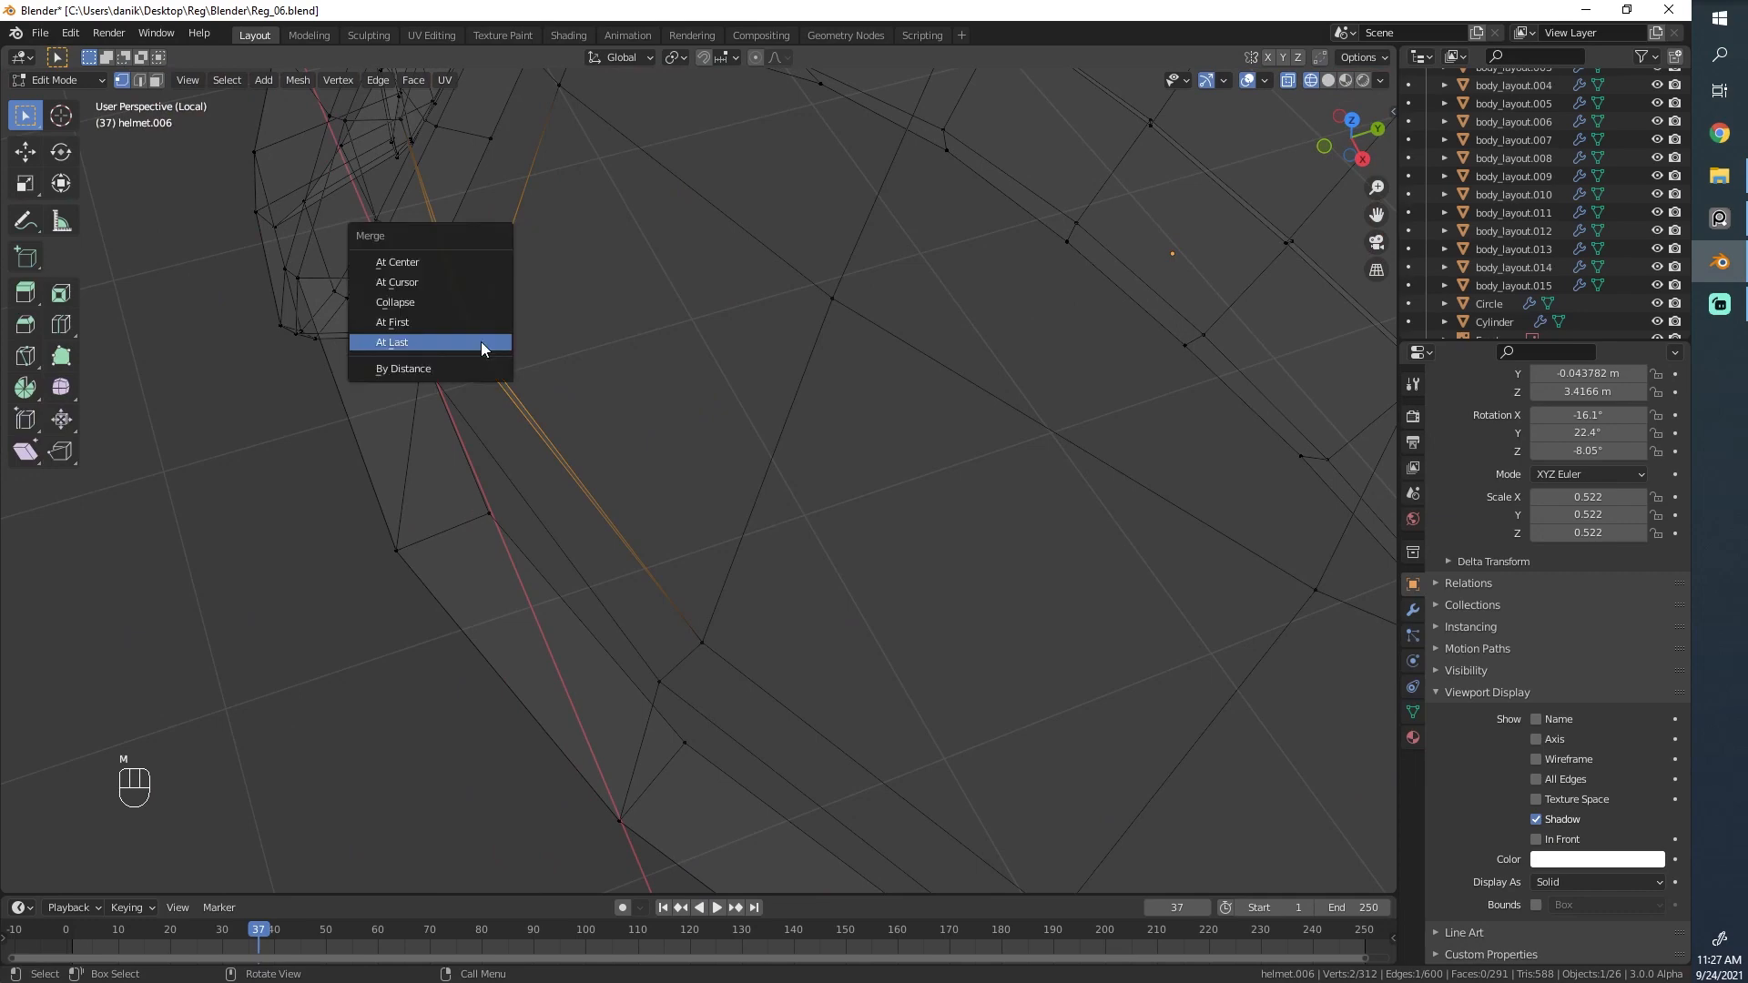
pyautogui.click(472, 282)
pyautogui.press('z')
pyautogui.click(1058, 531)
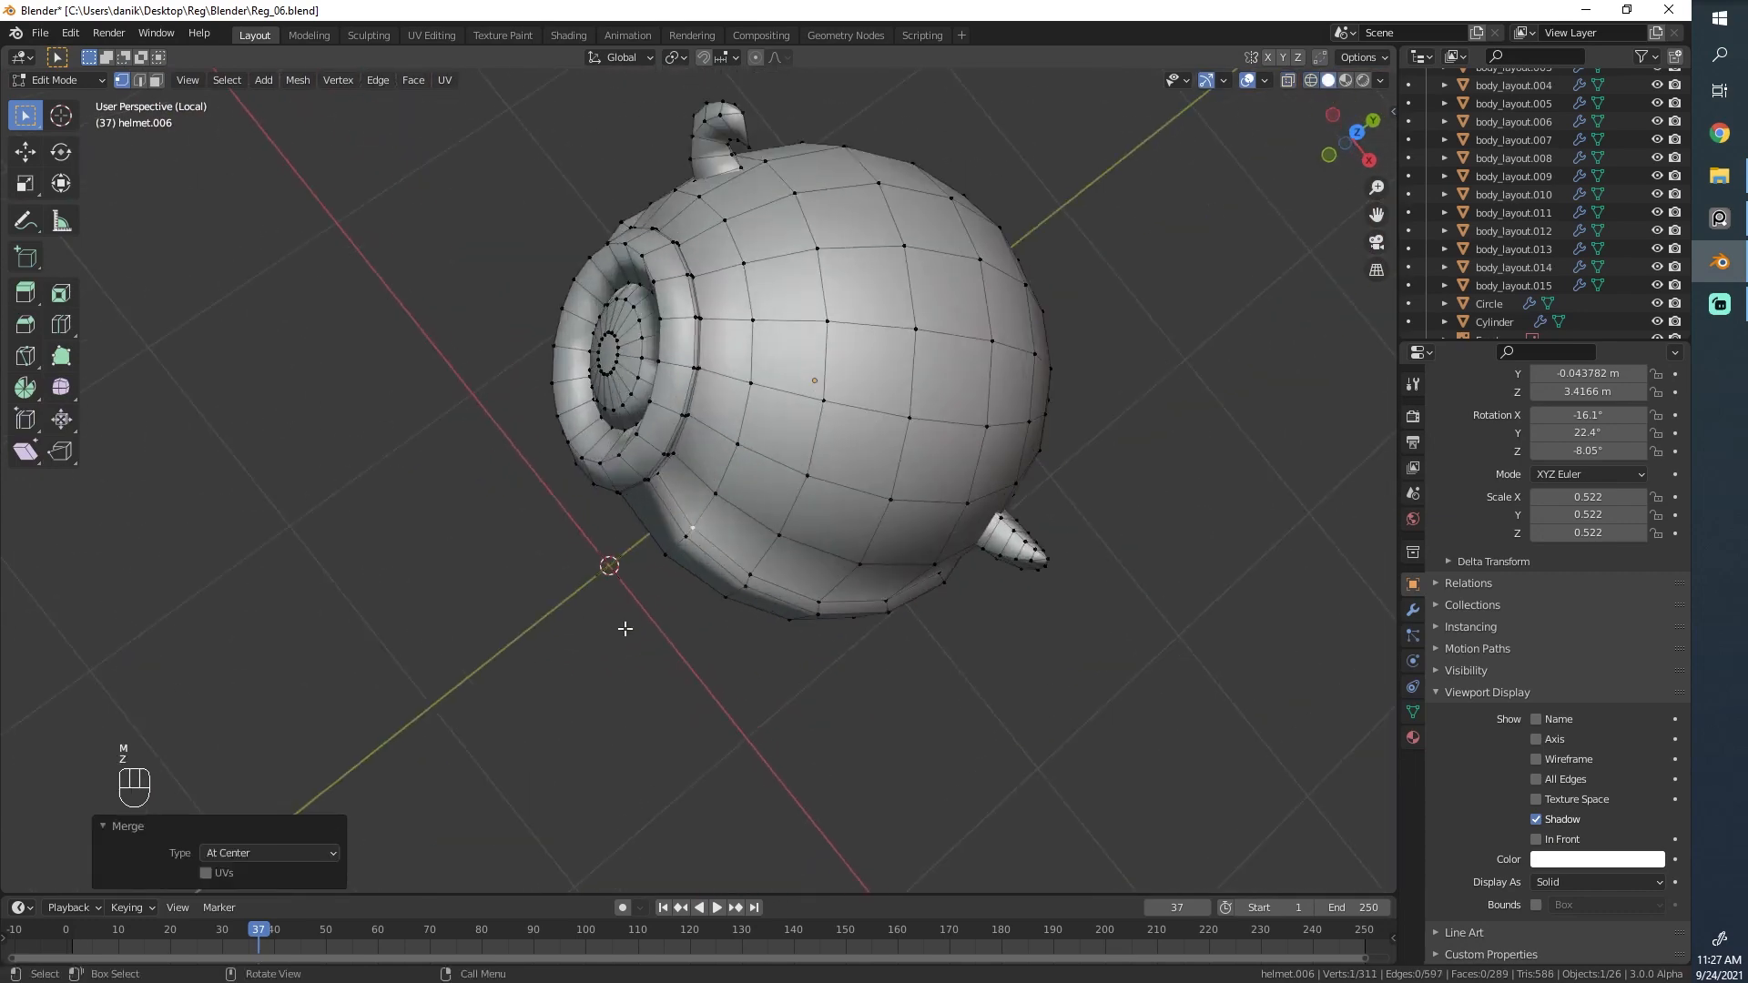
# Recalculate the normals of the helmet copy's whole mesh in Edit Mode.
pyautogui.press('Tab')
pyautogui.scroll(-3, 781, 342)
pyautogui.moveTo(706, 789); pyautogui.dragTo(681, 494, button='middle')
pyautogui.scroll(4, 781, 342)
pyautogui.scroll(3, 657, 530)
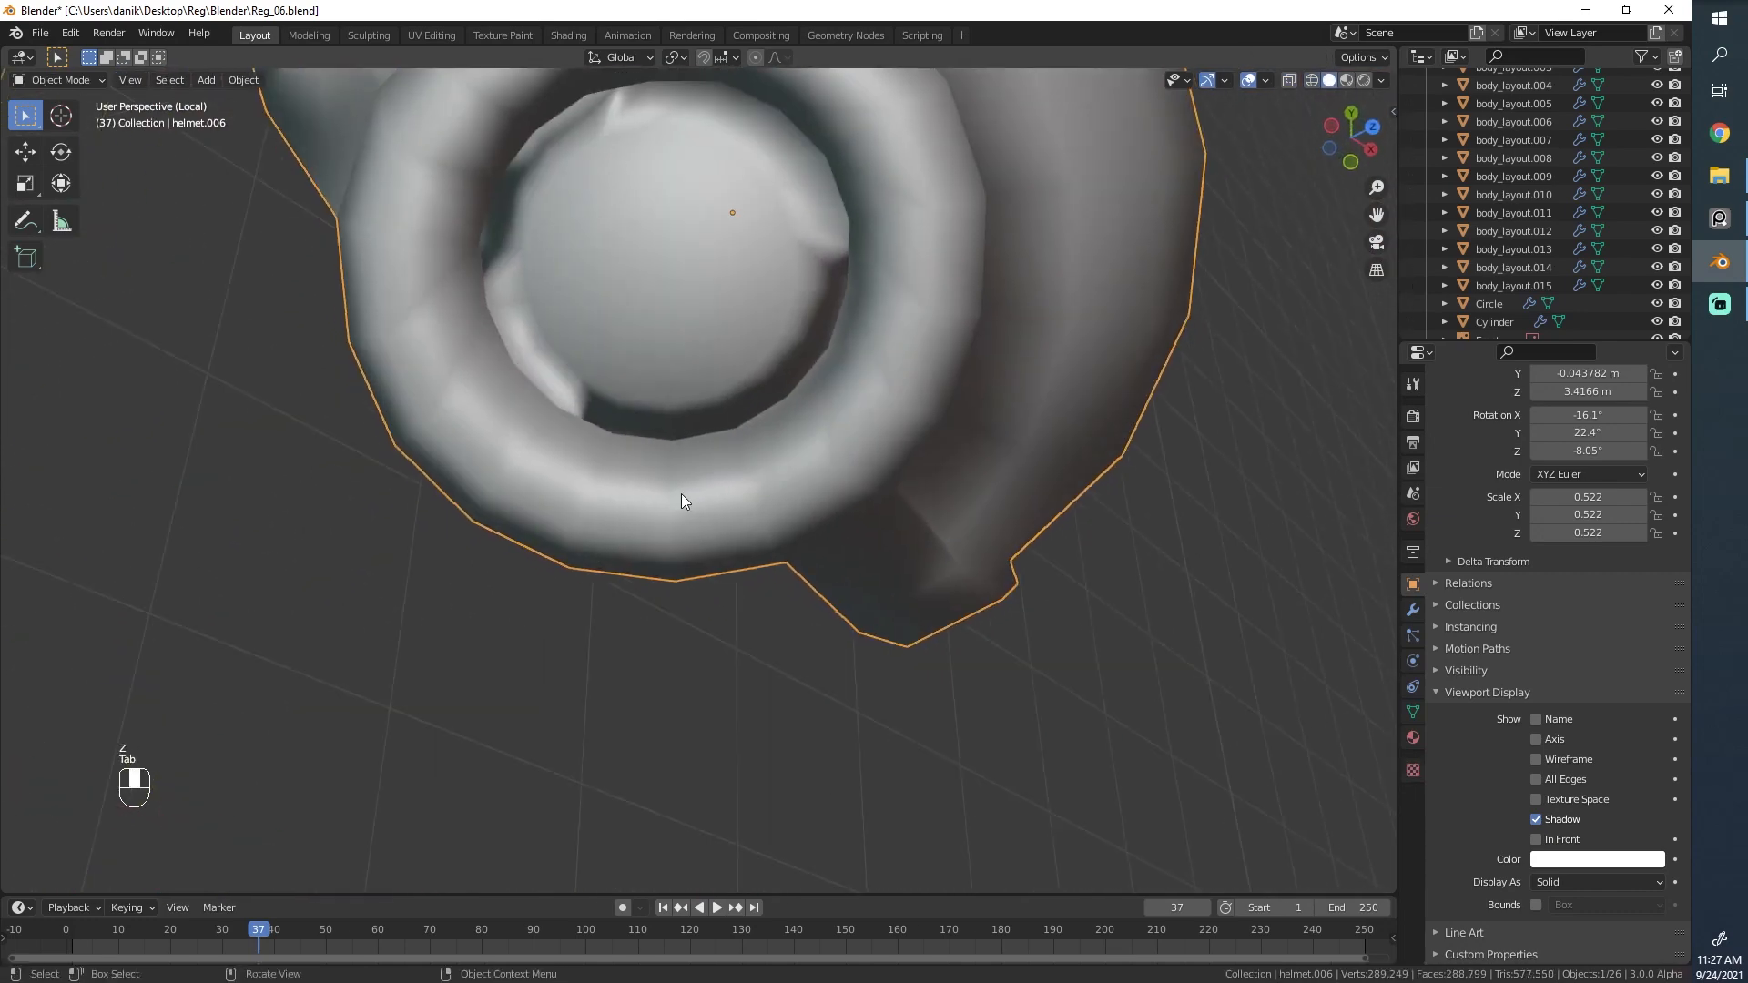
pyautogui.scroll(-4, 681, 493)
pyautogui.moveTo(786, 422); pyautogui.dragTo(537, 456, button='middle')
pyautogui.press('Tab')
pyautogui.press('a')
pyautogui.hotkey('shift', 'n')
pyautogui.scroll(4, 724, 298)
pyautogui.scroll(-4, 980, 453)
pyautogui.scroll(3, 537, 456)
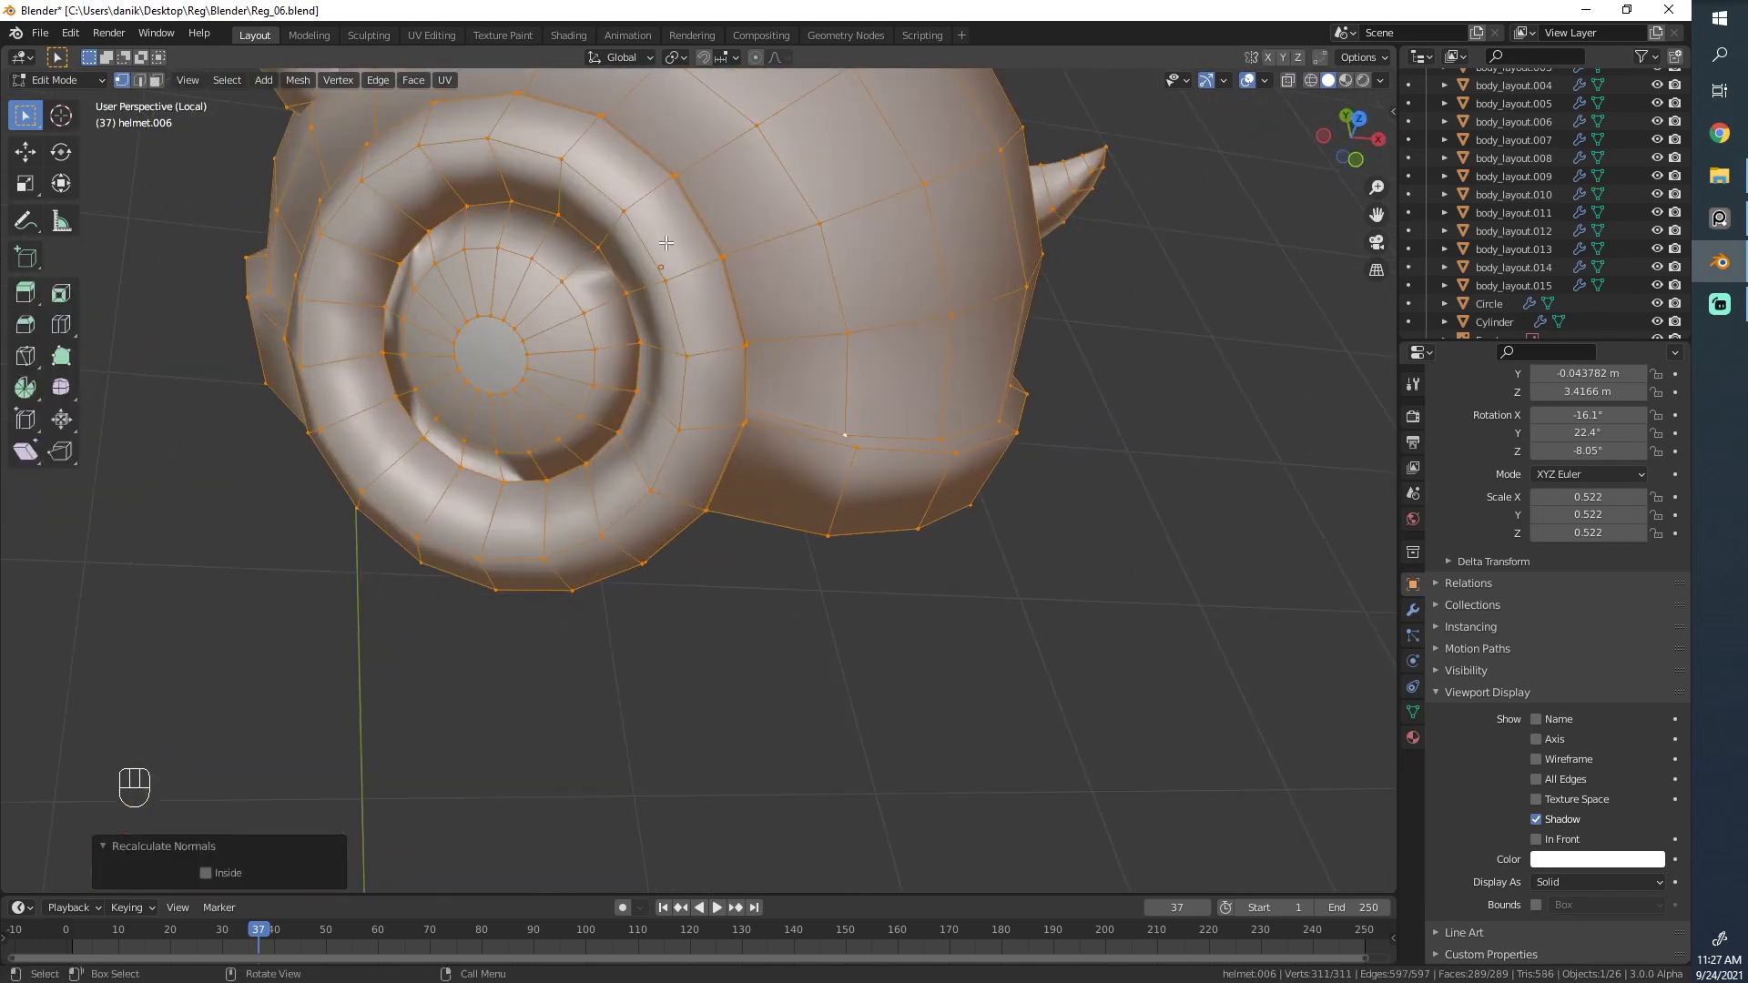
# In wireframe shading and edge select mode, select the two nearly overlapping edge loops around the ear disc's recess.
pyautogui.moveTo(666, 243); pyautogui.dragTo(774, 319, button='middle')
pyautogui.scroll(4, 774, 318)
pyautogui.hotkey('alt', 'z')
pyautogui.keyDown('alt'); pyautogui.click(853, 346); pyautogui.keyUp('alt')
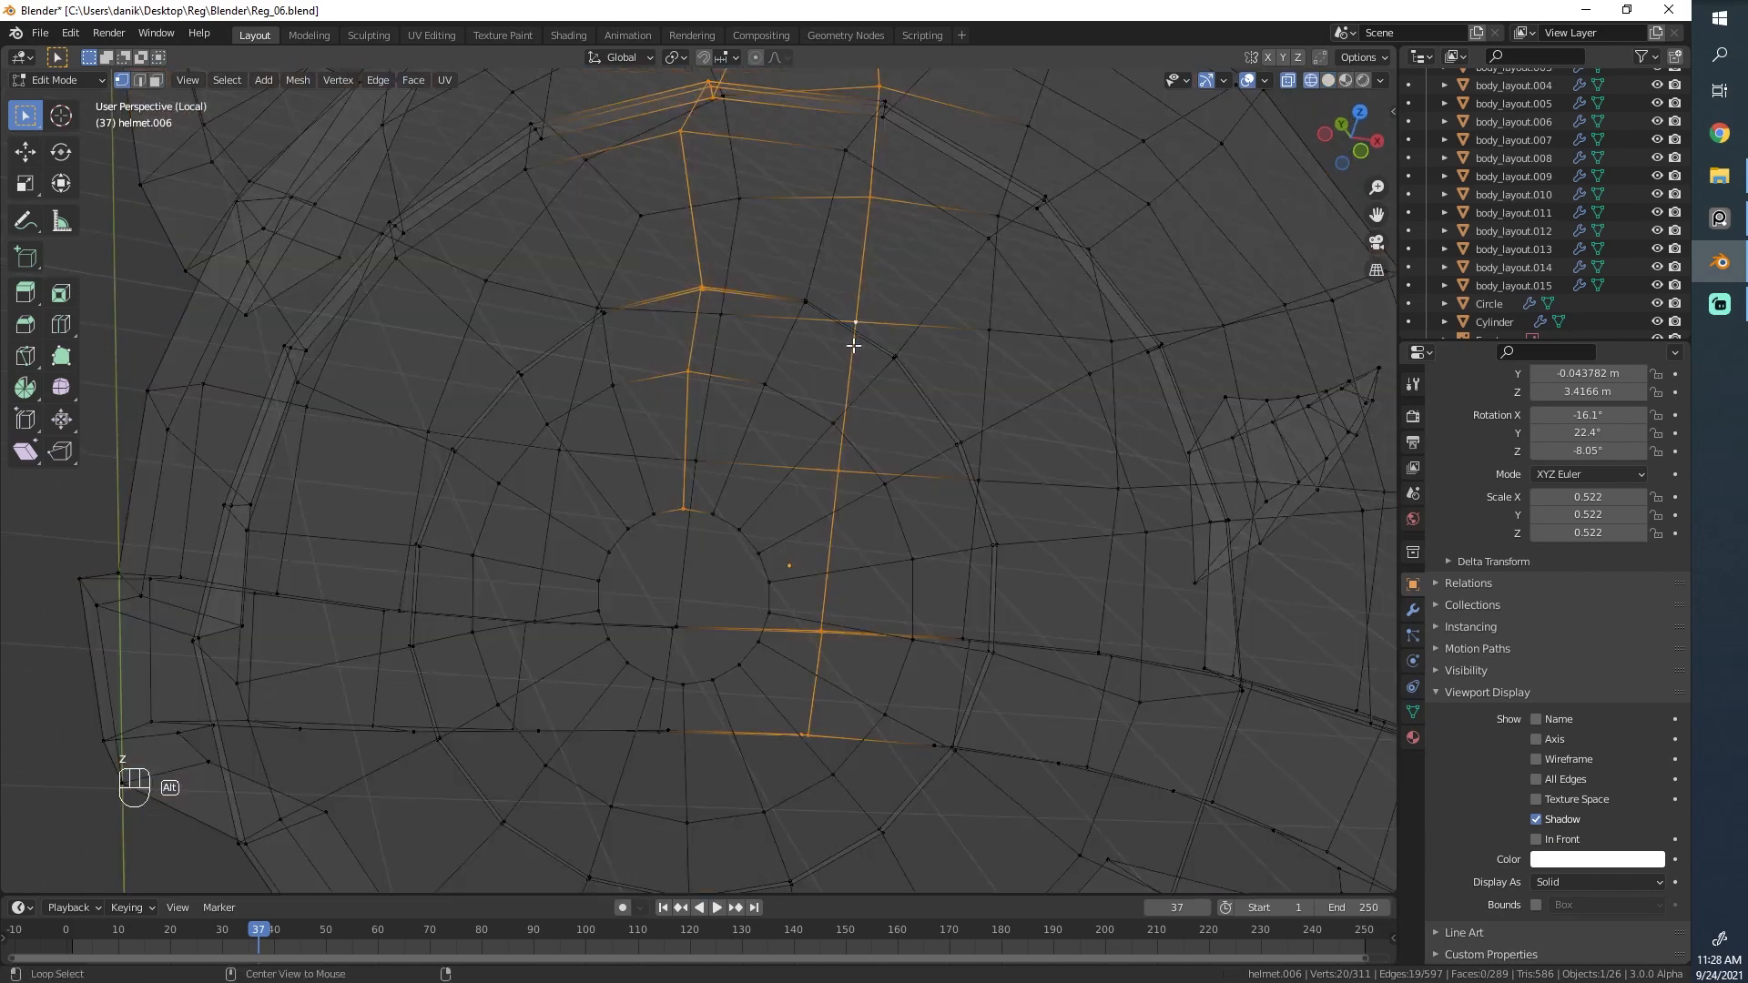
pyautogui.keyDown('alt'); pyautogui.keyDown('shift'); pyautogui.click(861, 339); pyautogui.keyUp('shift'); pyautogui.keyUp('alt')
pyautogui.keyDown('alt'); pyautogui.click(866, 344); pyautogui.keyUp('alt')
pyautogui.keyDown('alt'); pyautogui.keyDown('shift'); pyautogui.click(877, 337); pyautogui.keyUp('shift'); pyautogui.keyUp('alt')
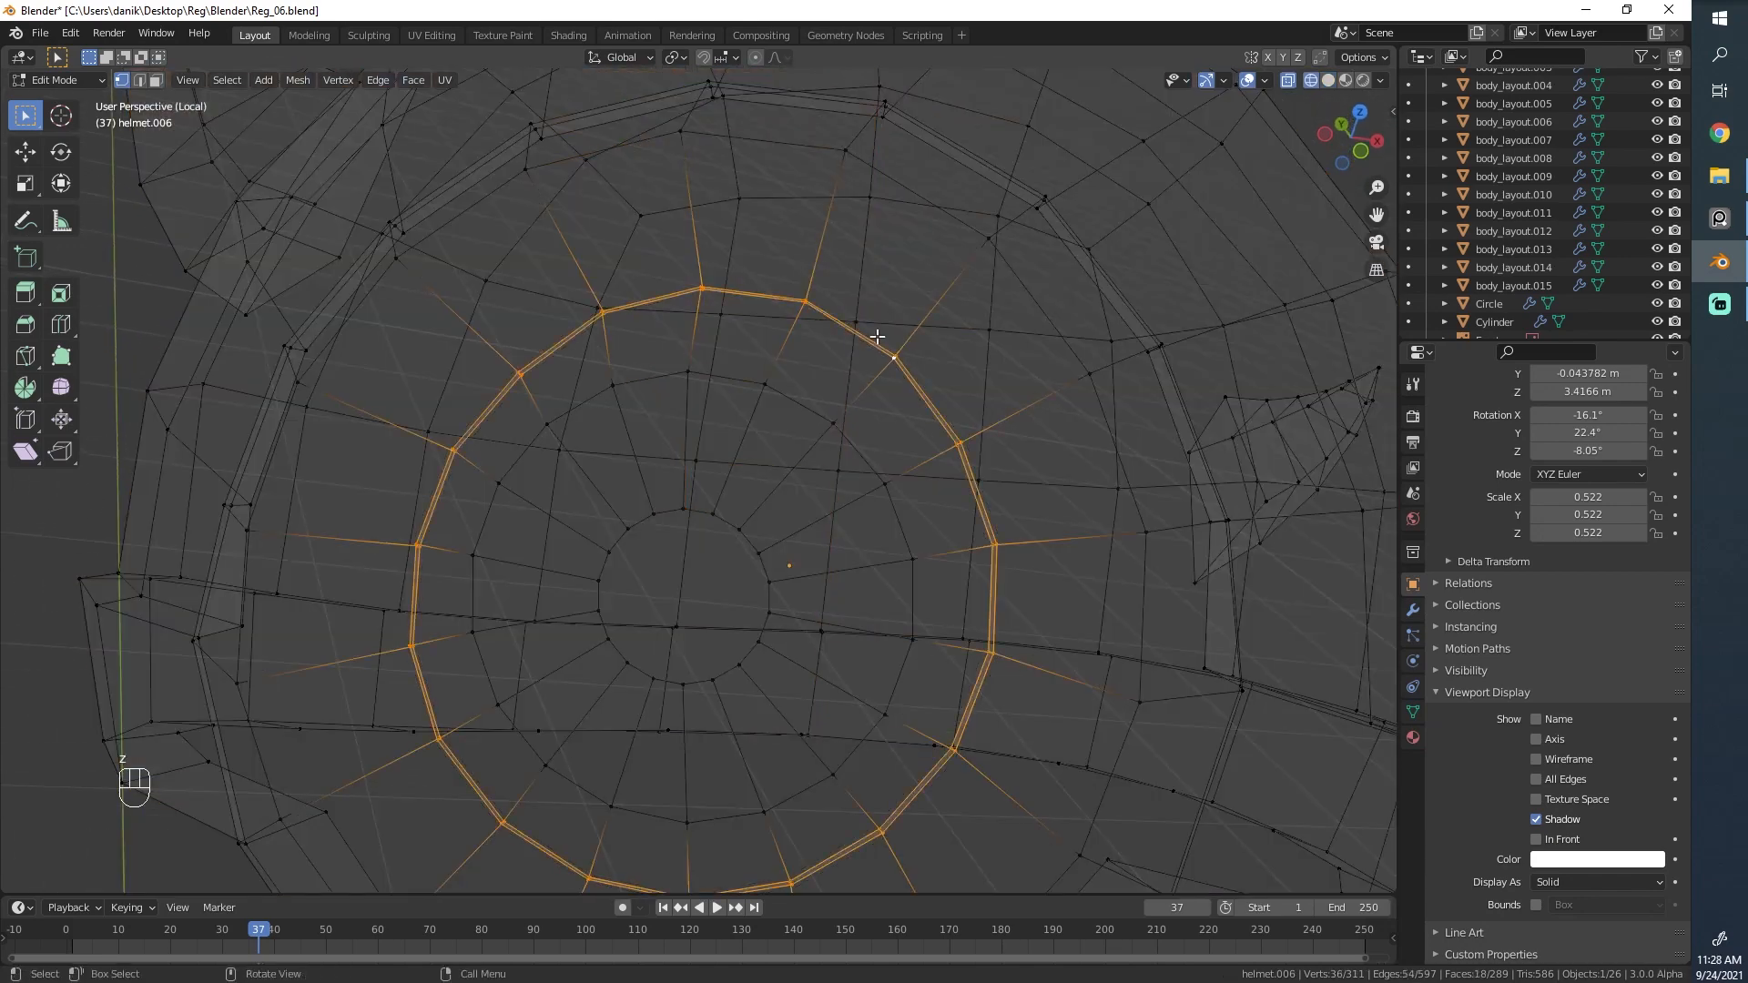
pyautogui.scroll(5, 811, 367)
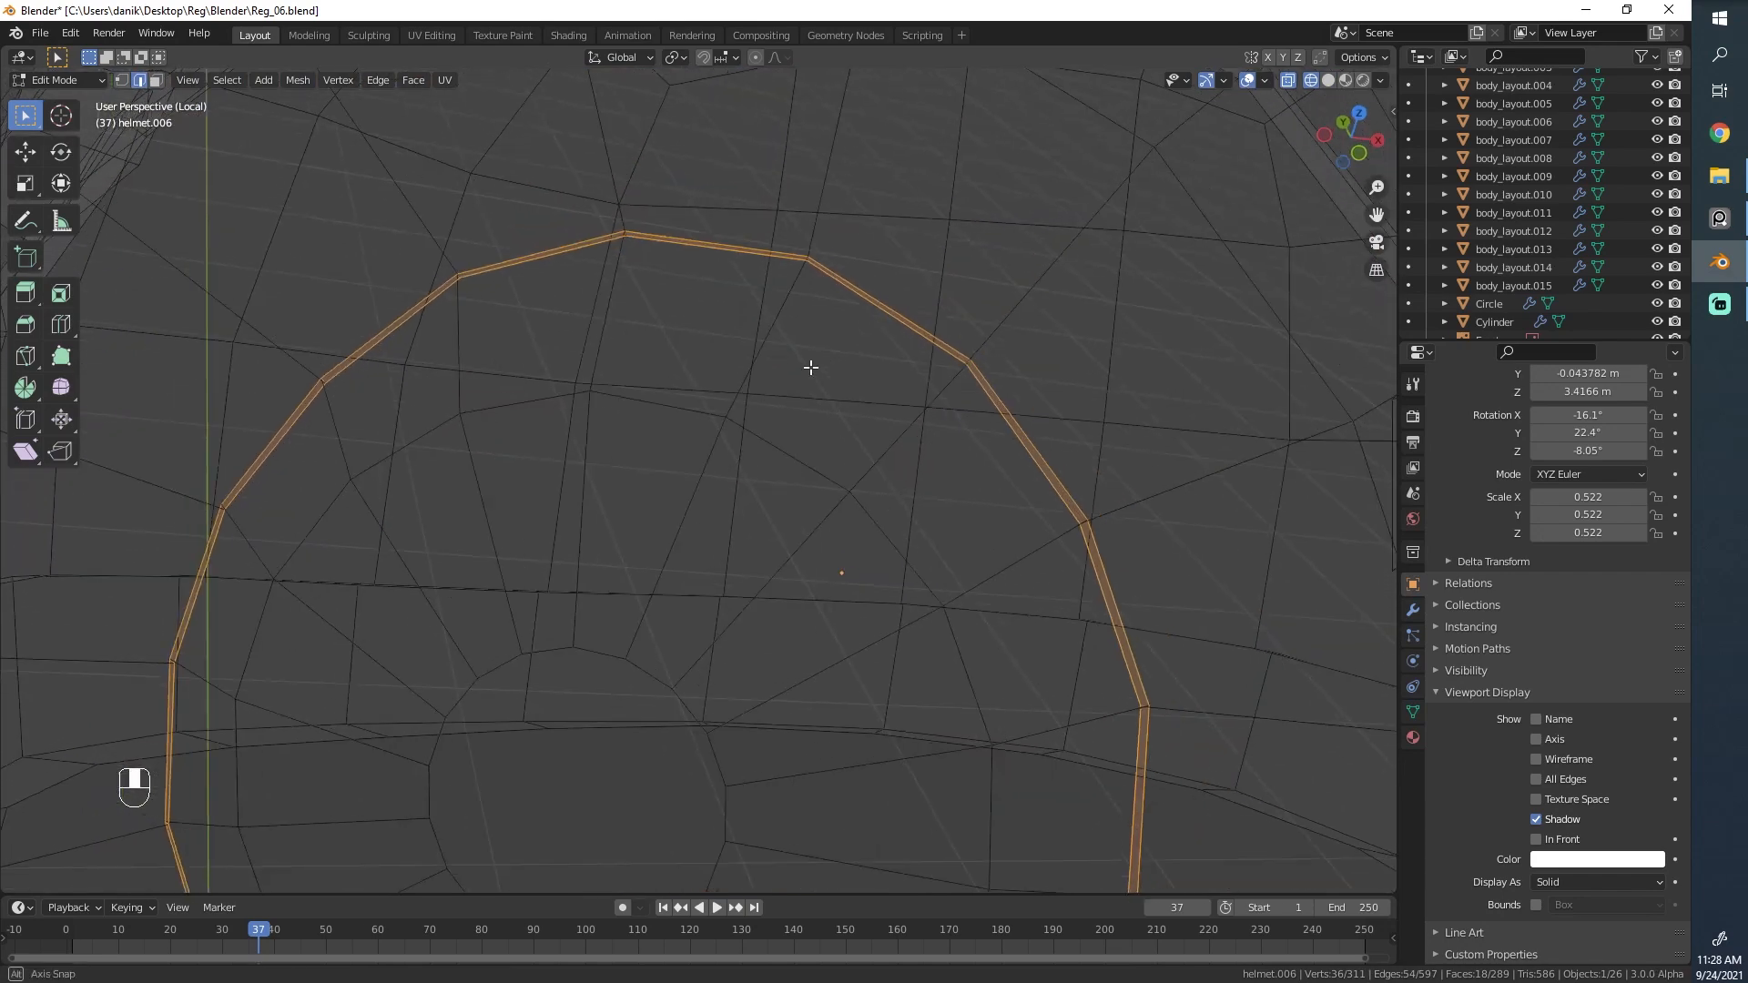
pyautogui.hotkey('alt', 'a')
pyautogui.keyDown('alt'); pyautogui.click(1004, 436); pyautogui.keyUp('alt')
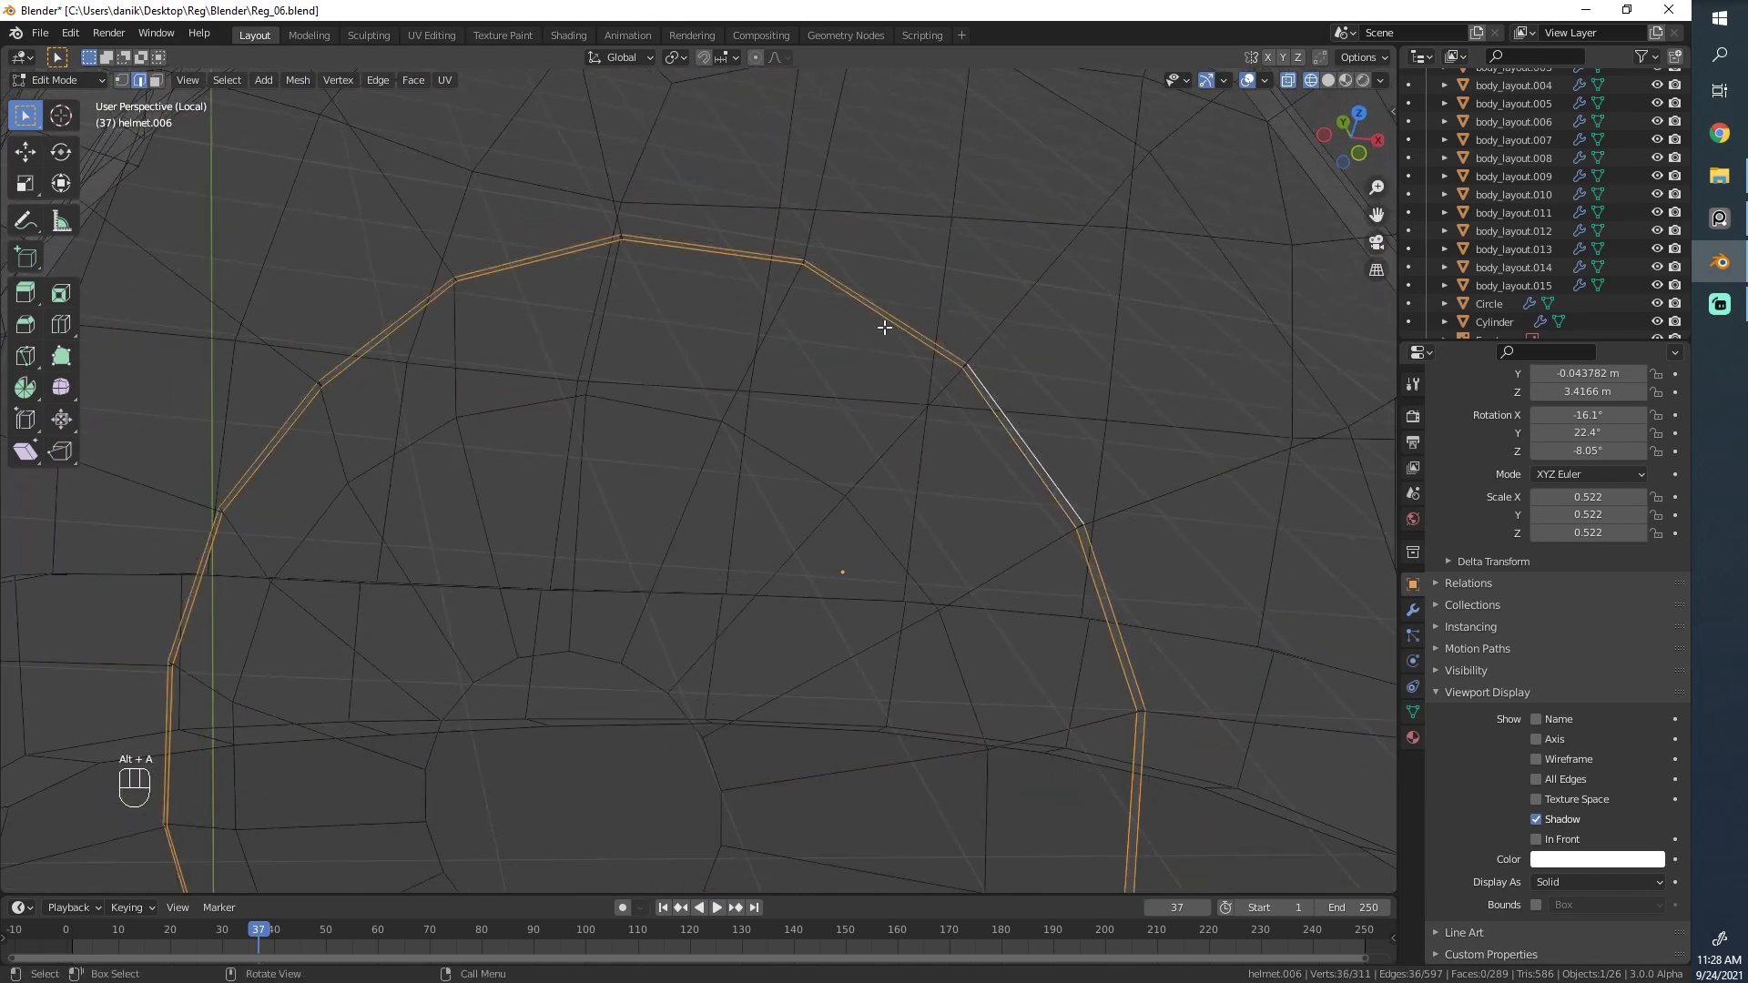
# Bridge the two selected edge loops with Merge enabled at a factor of 0.500, and restore solid shading.
pyautogui.press('F3')
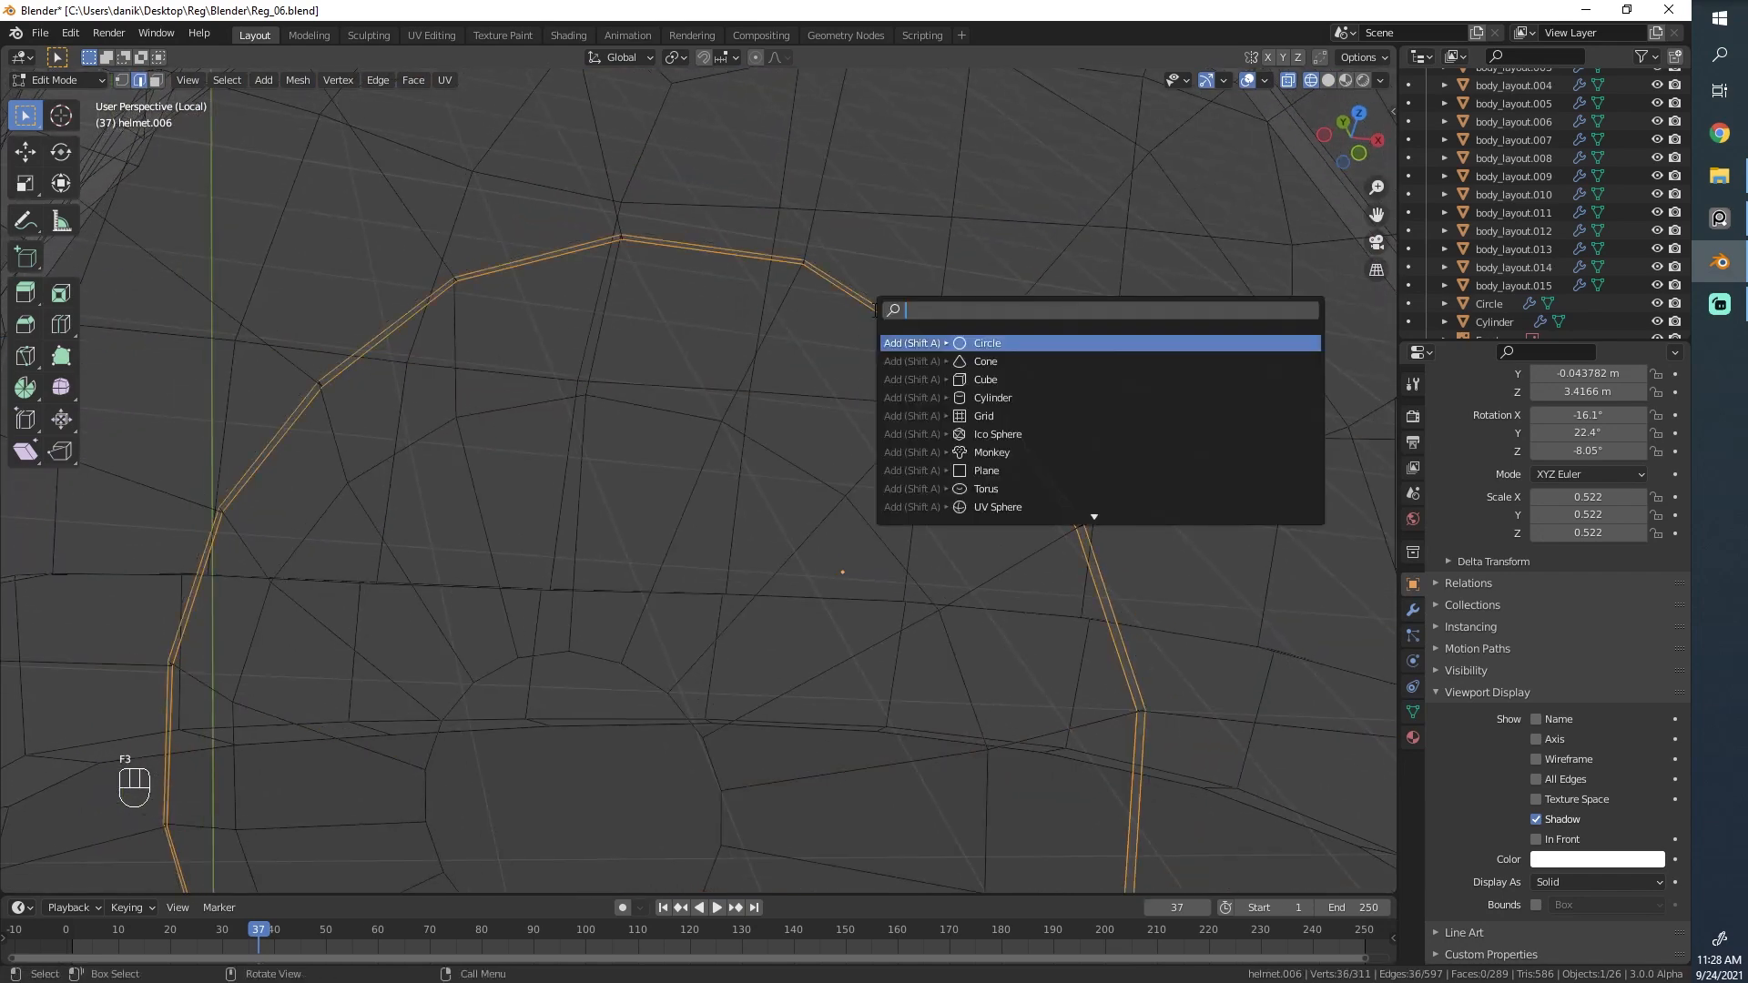
pyautogui.press('Escape')
pyautogui.scroll(4, 883, 264)
pyautogui.moveTo(882, 254); pyautogui.dragTo(682, 432, button='middle')
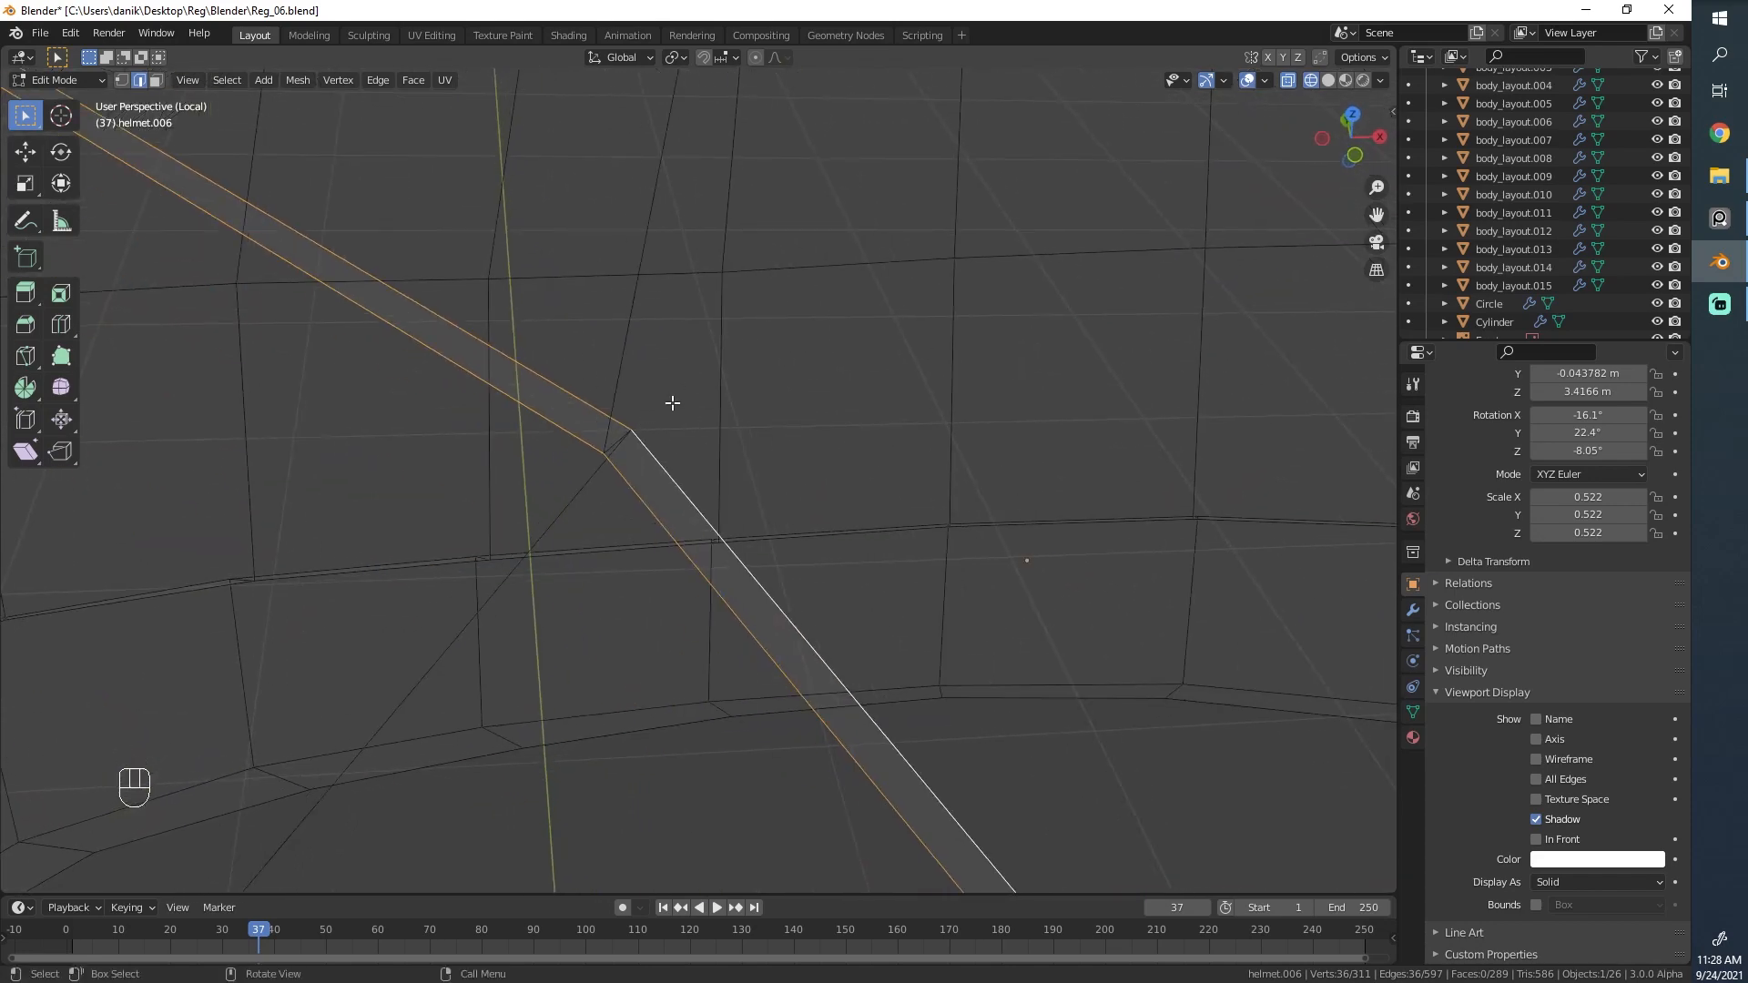
pyautogui.press('F3')
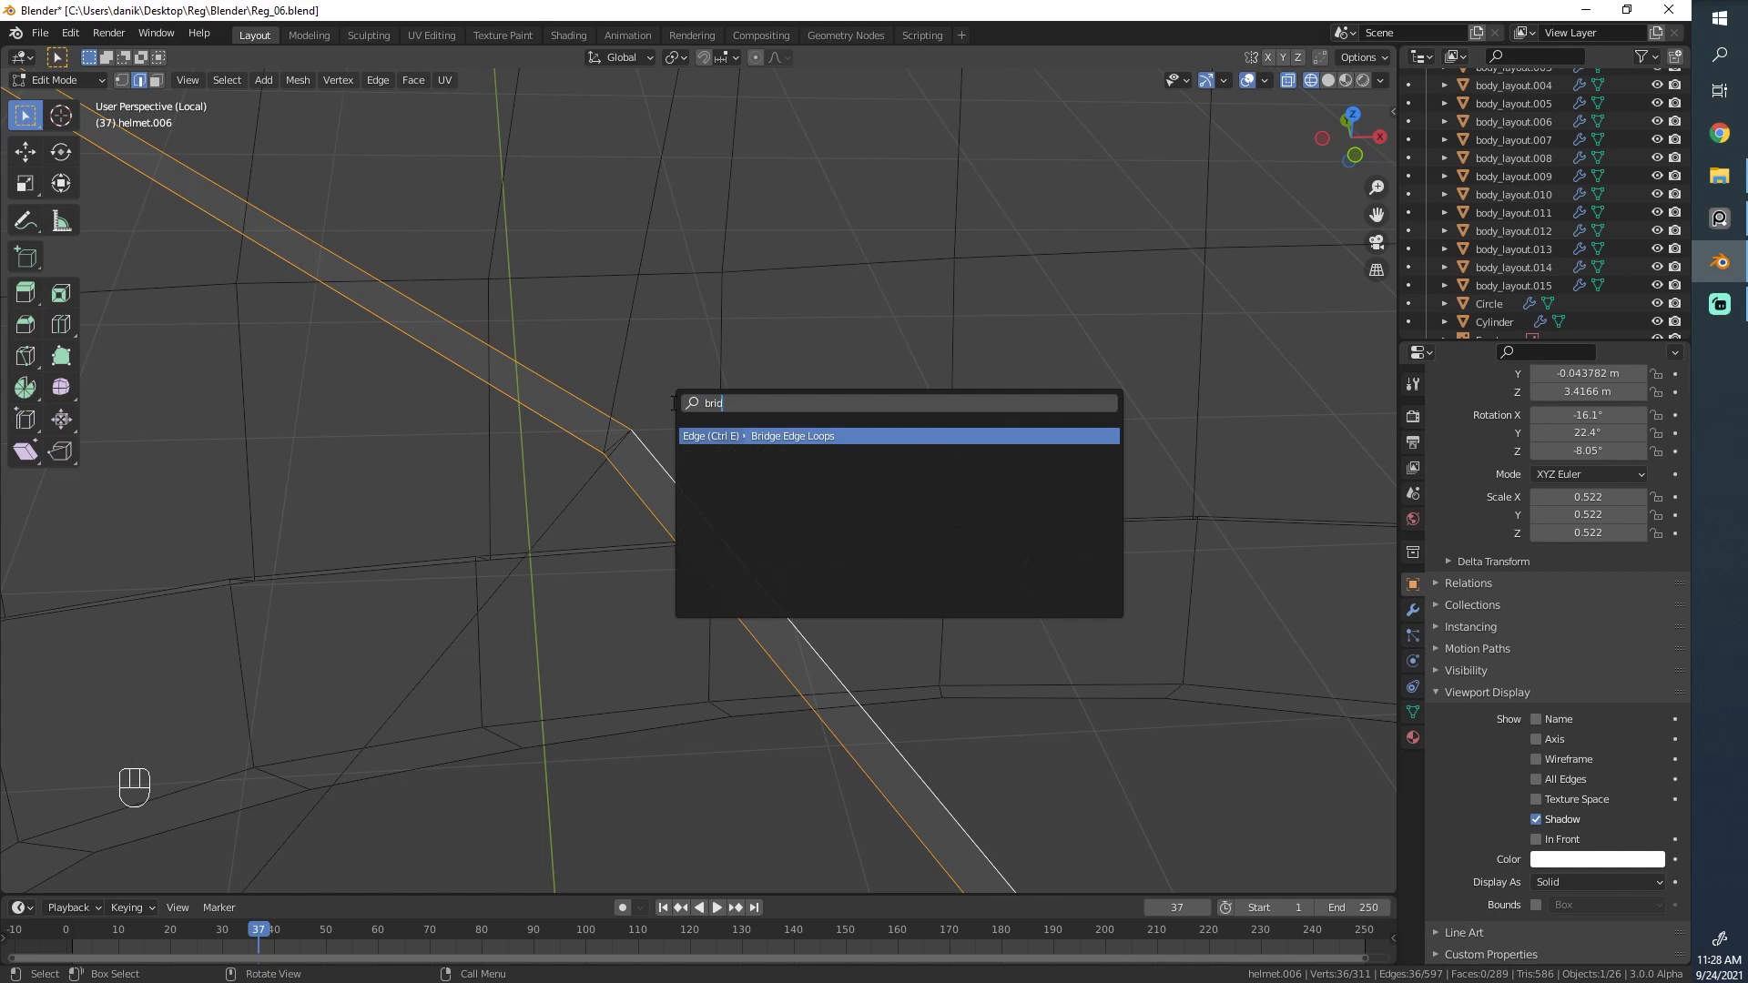
pyautogui.press('Return')
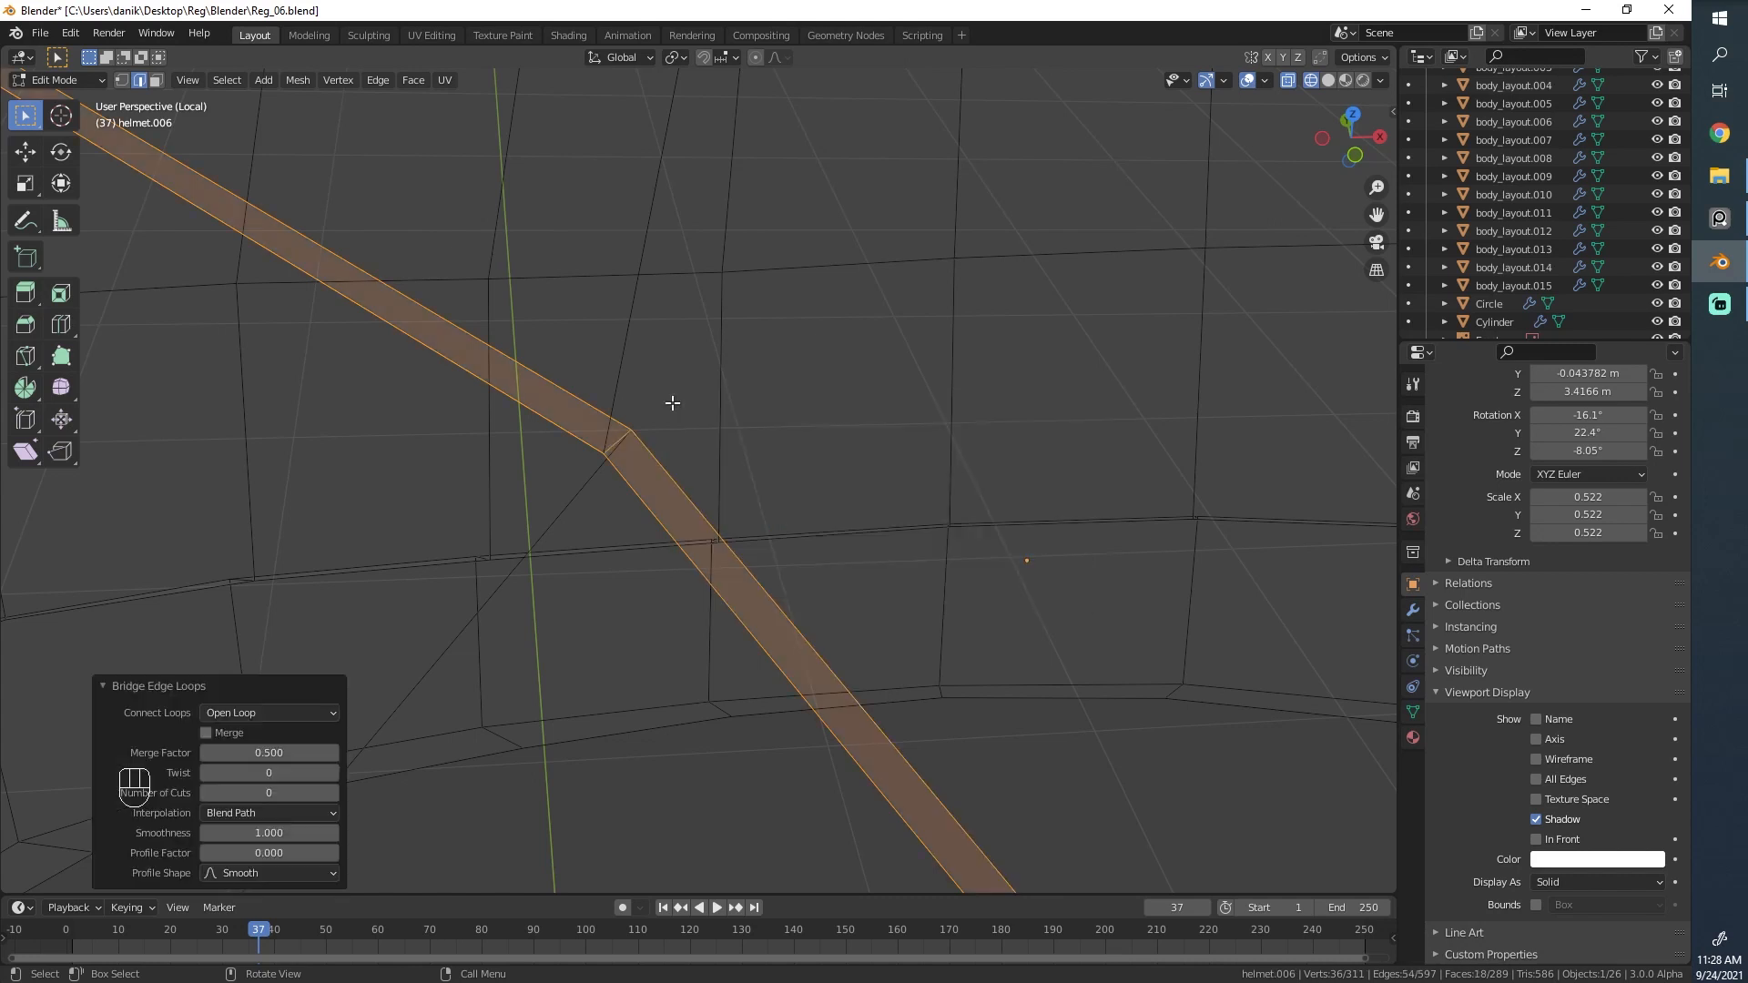
pyautogui.click(209, 734)
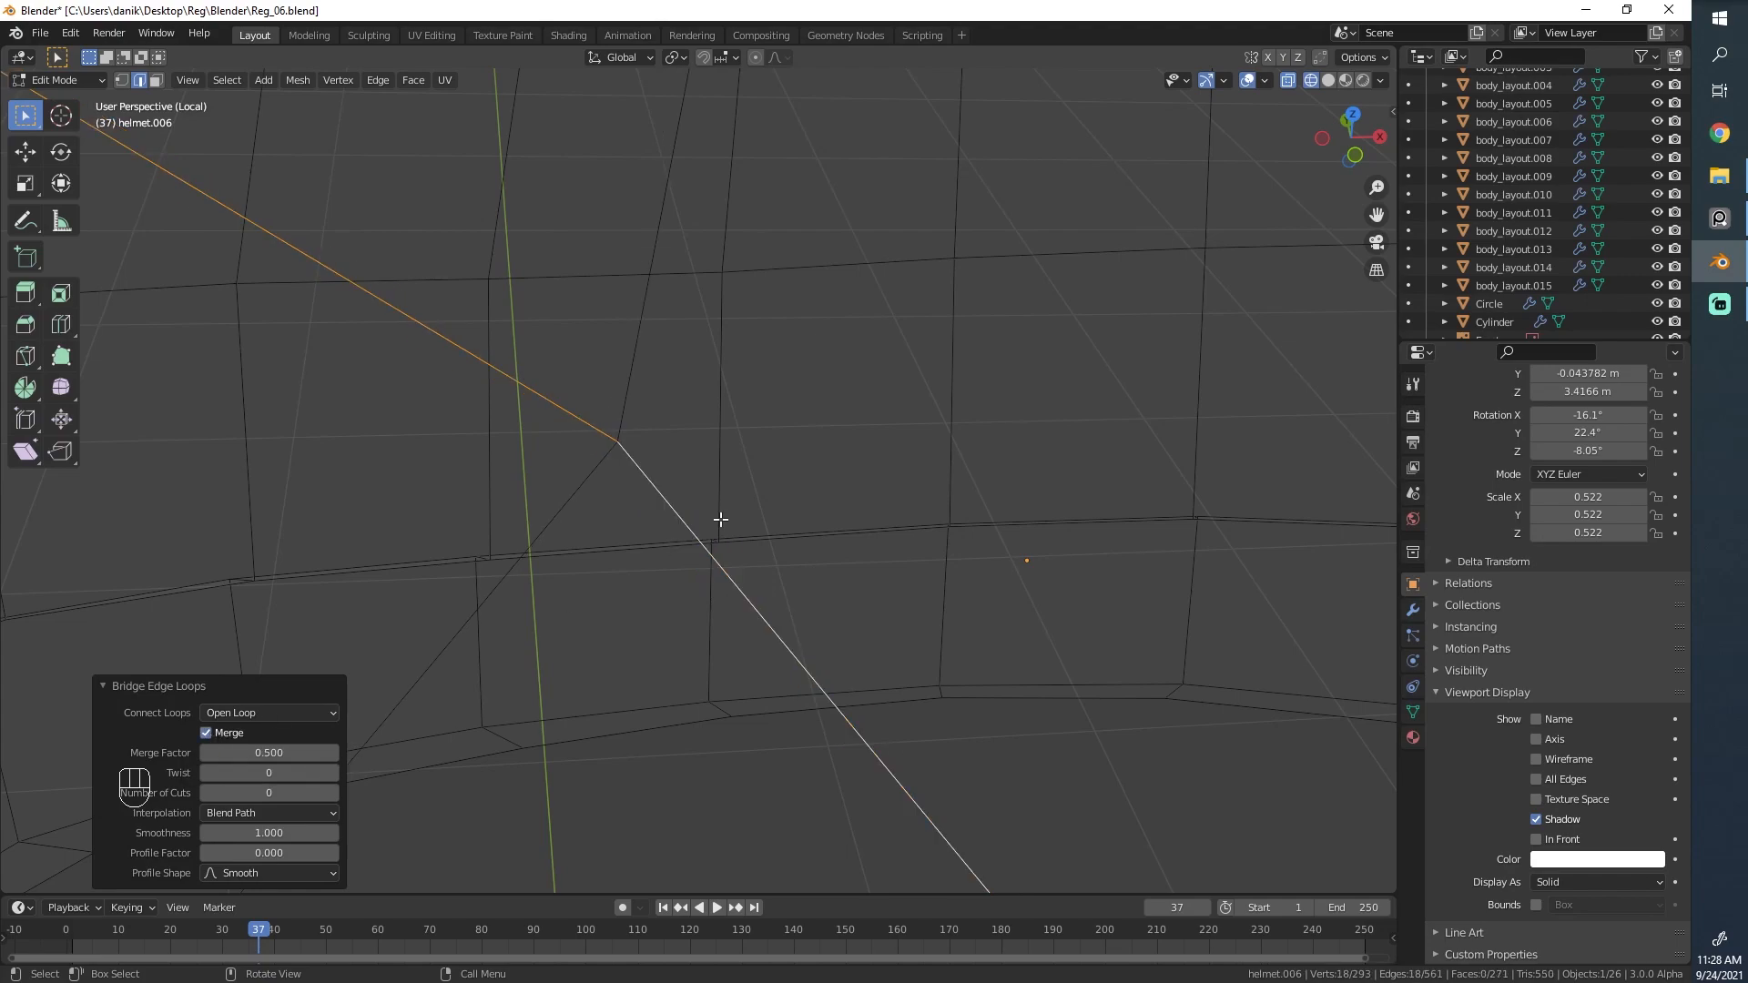
pyautogui.scroll(-6, 626, 506)
pyautogui.moveTo(467, 484)
pyautogui.mouseDown(button='middle')
pyautogui.moveTo(527, 500)
pyautogui.moveTo(680, 467)
pyautogui.moveTo(462, 506)
pyautogui.mouseUp(button='middle')
pyautogui.hotkey('alt', 'z')
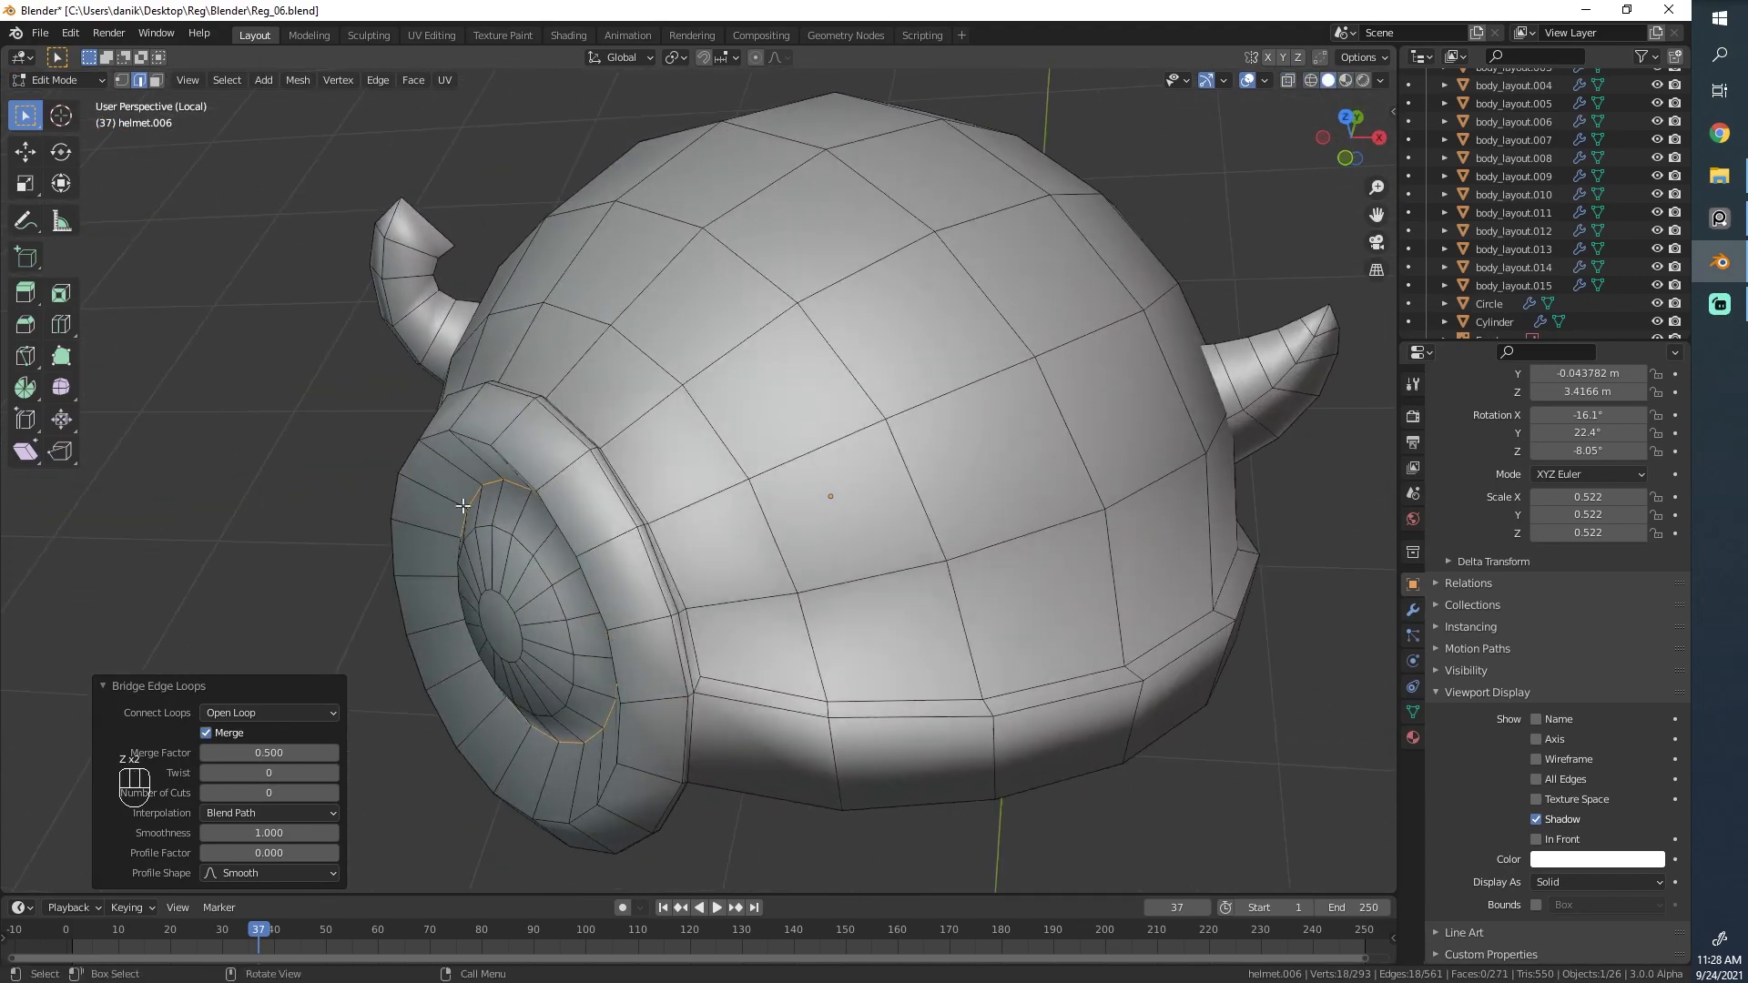
pyautogui.moveTo(593, 524); pyautogui.dragTo(555, 450, button='middle')
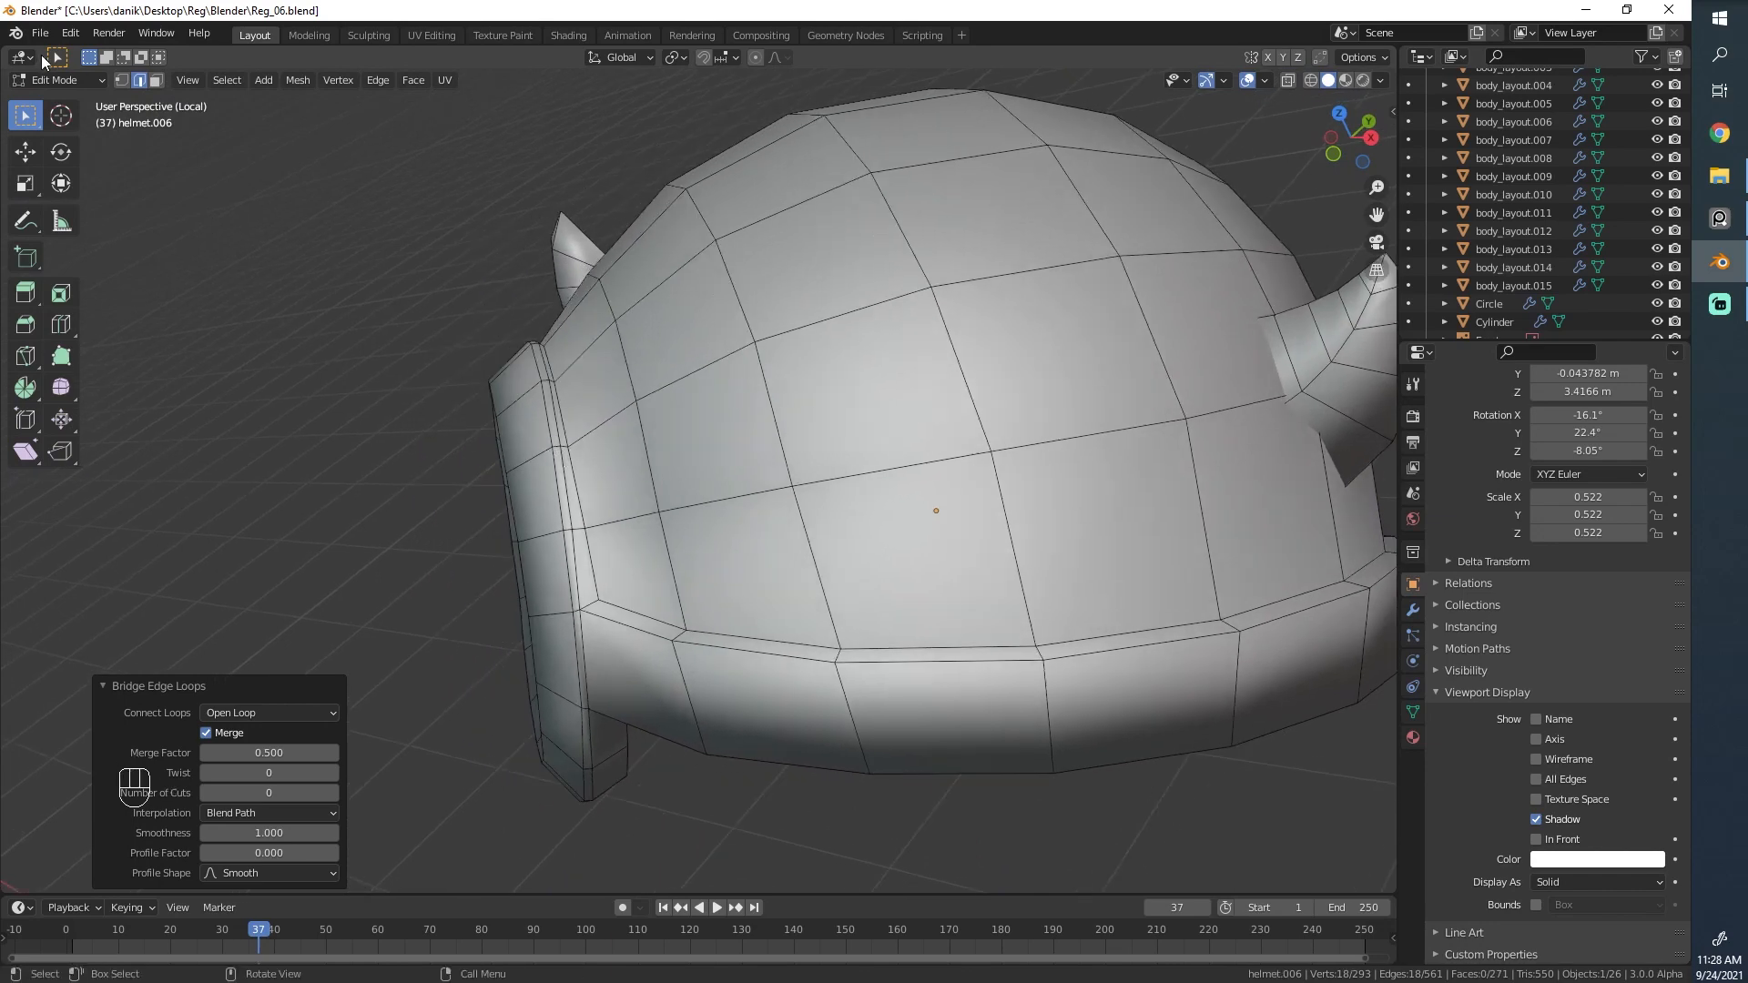
# Slide the uneven vertices of the helmet's brim along their edges, working around the underside as well.
pyautogui.moveTo(718, 483); pyautogui.dragTo(838, 522, button='middle')
pyautogui.click(814, 416)
pyautogui.press('g')
pyautogui.press('g')
pyautogui.click(678, 436)
pyautogui.hotkey('alt', 'a')
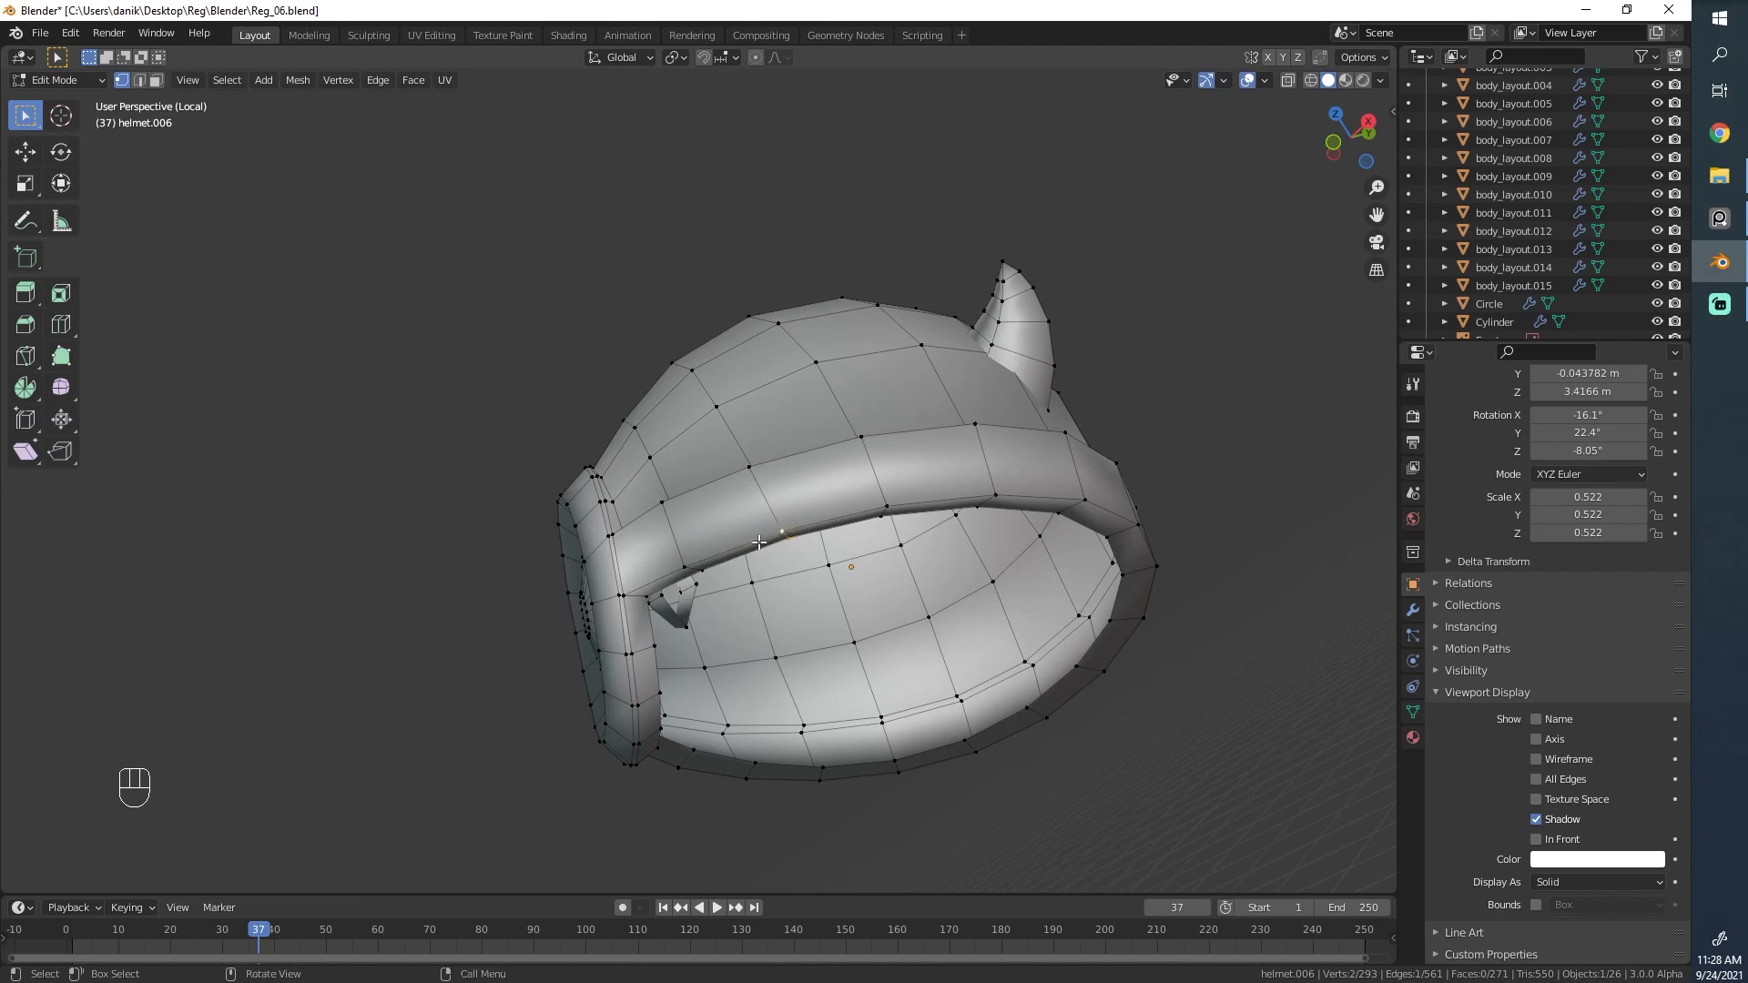
pyautogui.press('g')
pyautogui.press('g')
pyautogui.moveTo(759, 542); pyautogui.dragTo(132, 68, button='middle')
pyautogui.click(761, 457)
pyautogui.hotkey('alt', 'a')
# Select the two closely spaced edge loops around the ear disc's side and merge them with Bridge Edge Loops at factor 0.500.
pyautogui.scroll(4, 656, 444)
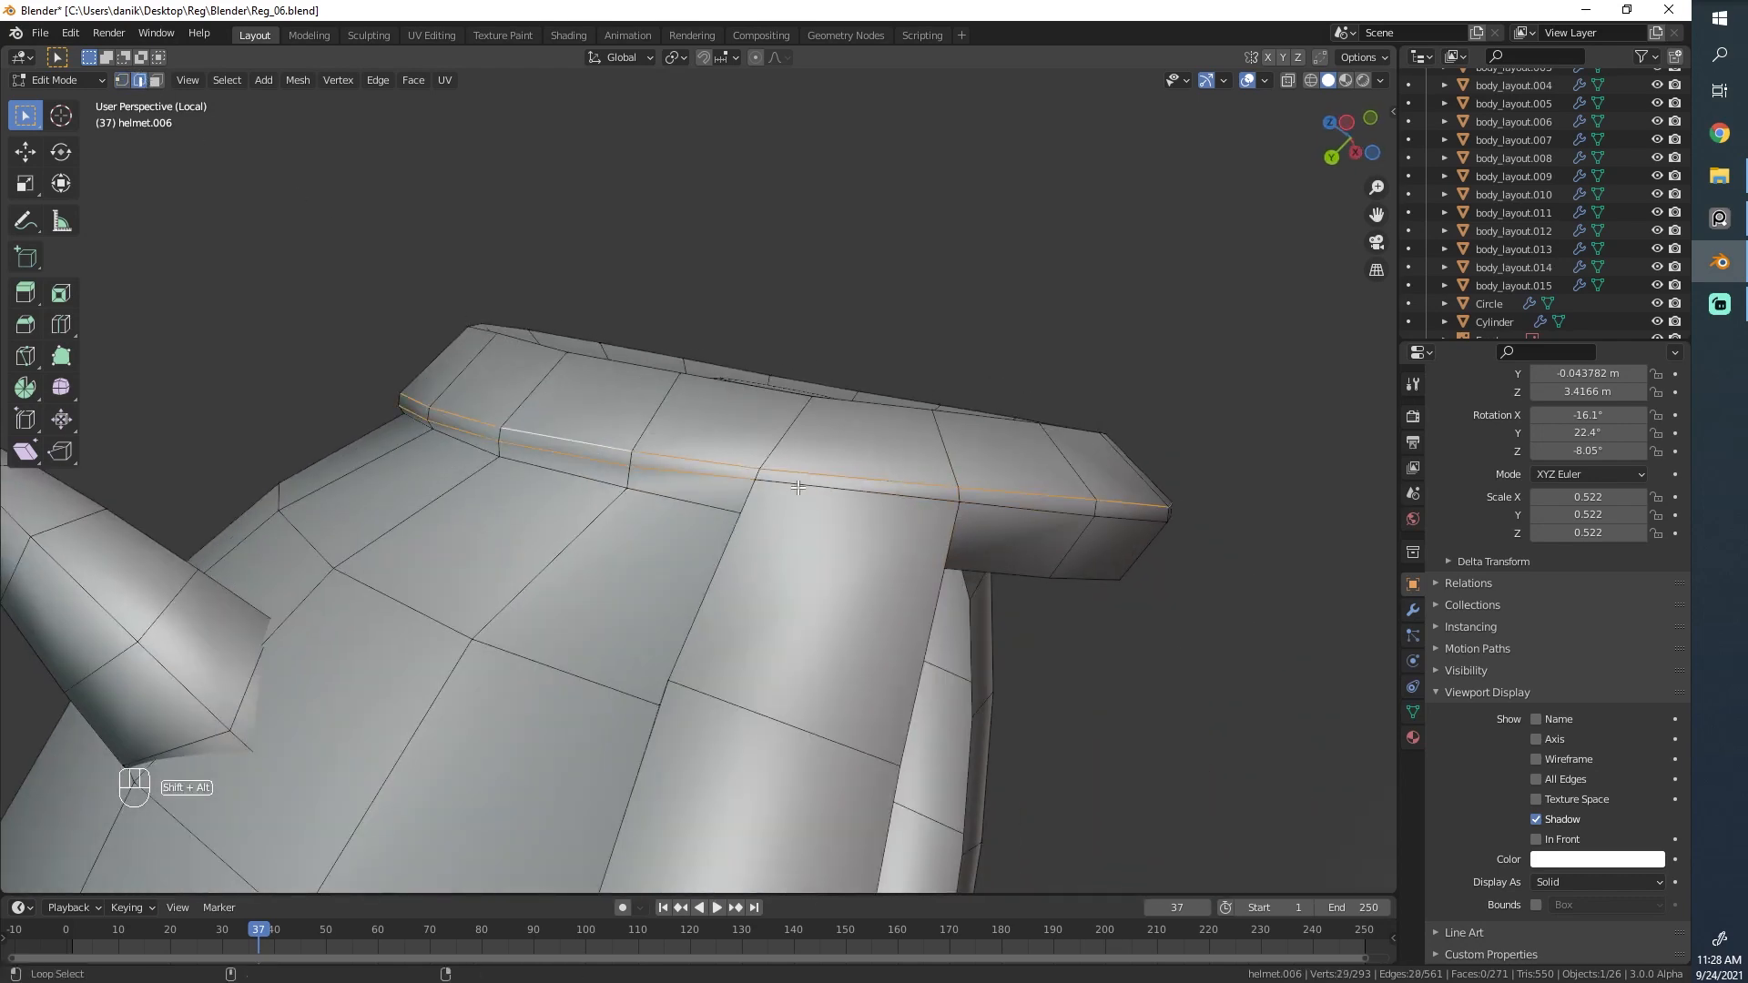
pyautogui.keyDown('alt'); pyautogui.keyDown('shift'); pyautogui.click(984, 514); pyautogui.keyUp('shift'); pyautogui.keyUp('alt')
pyautogui.moveTo(984, 513); pyautogui.dragTo(748, 466, button='middle')
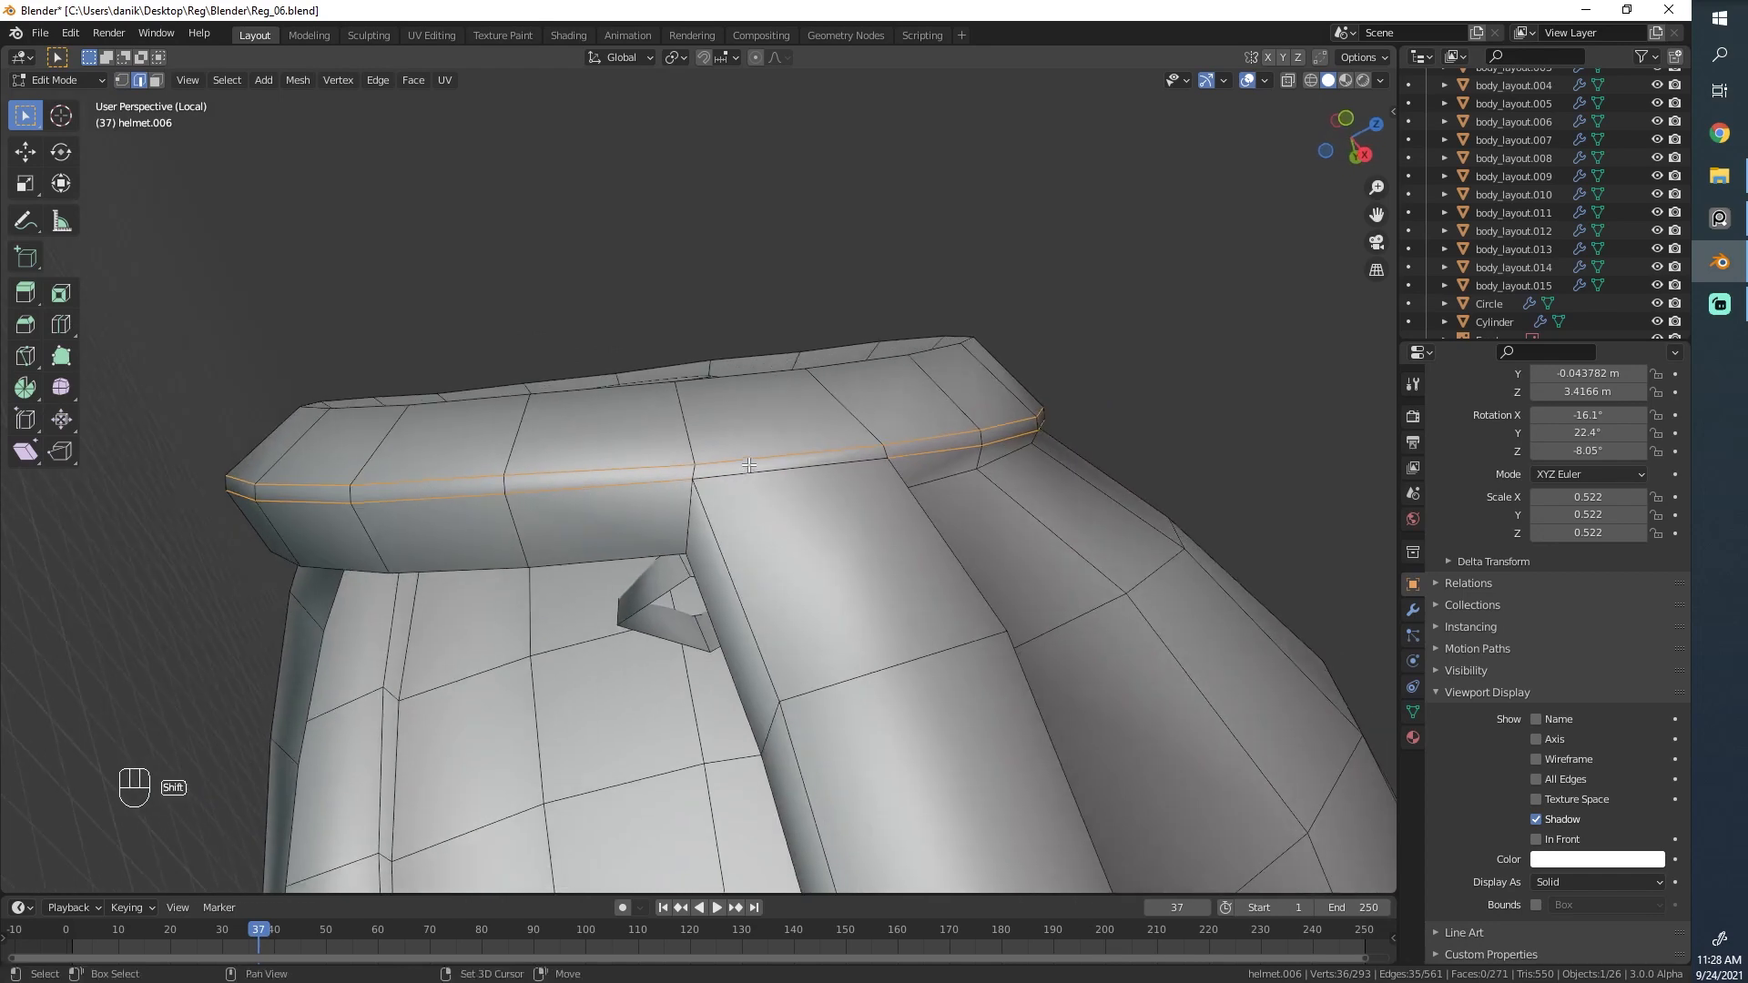
pyautogui.hotkey('ctrl', 'e')
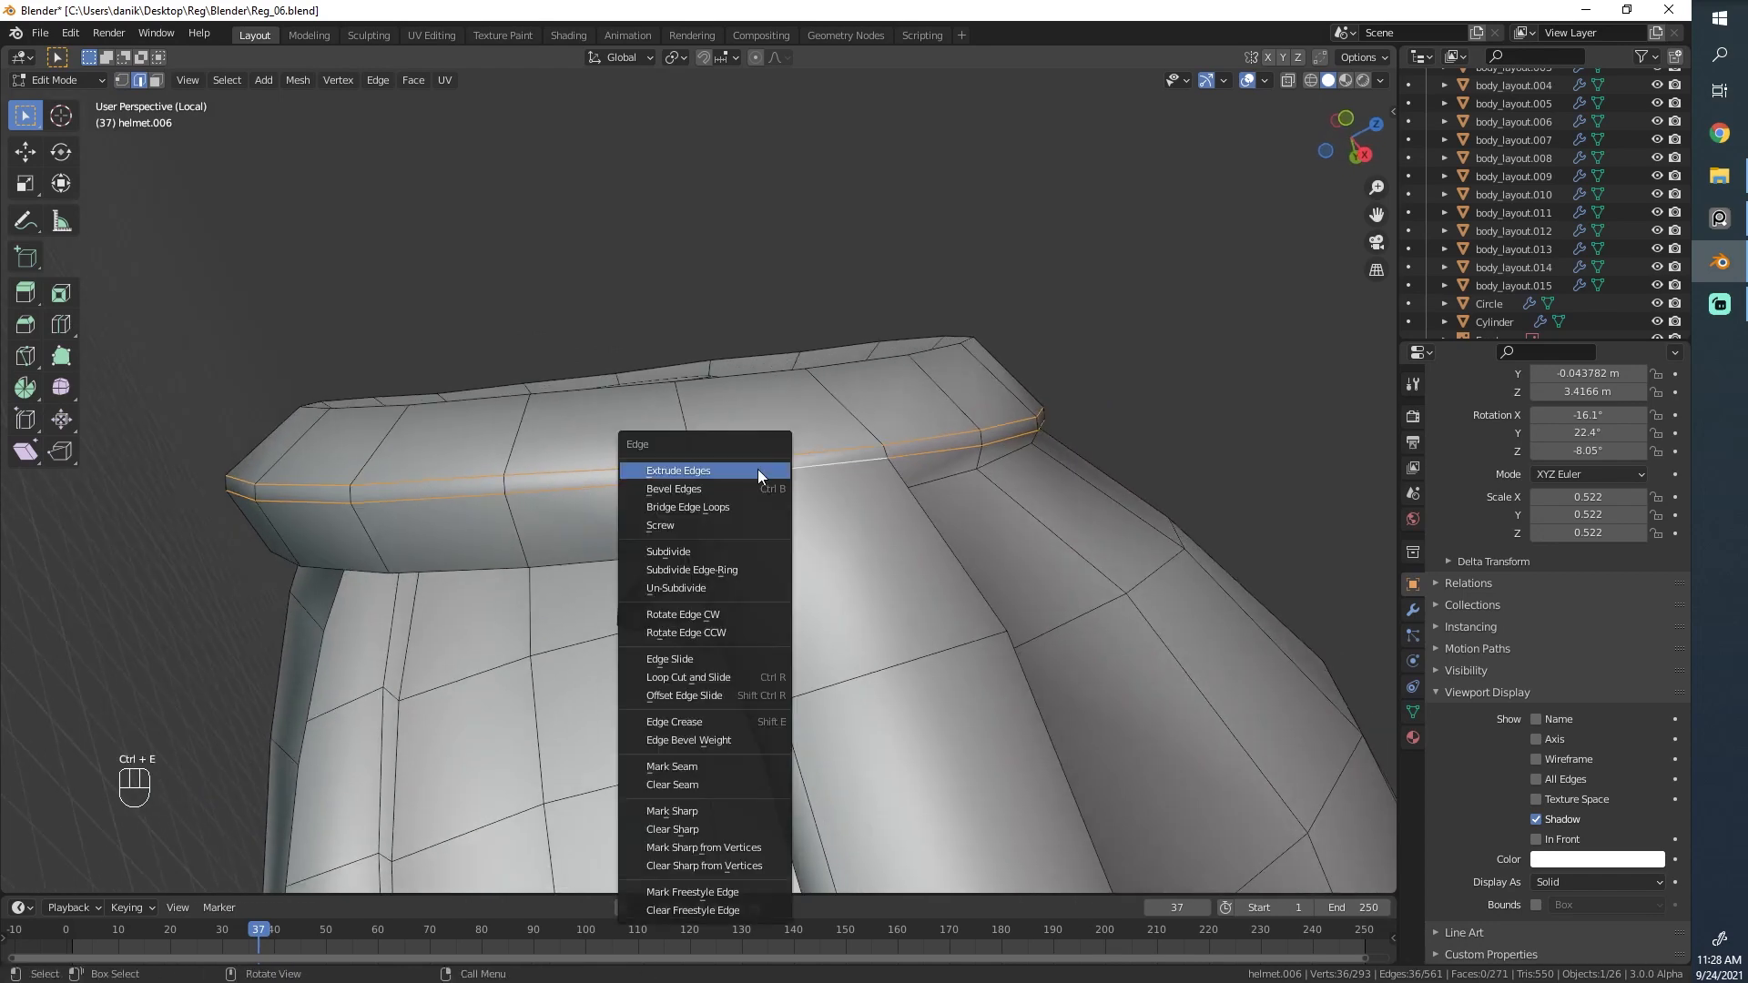
pyautogui.click(729, 503)
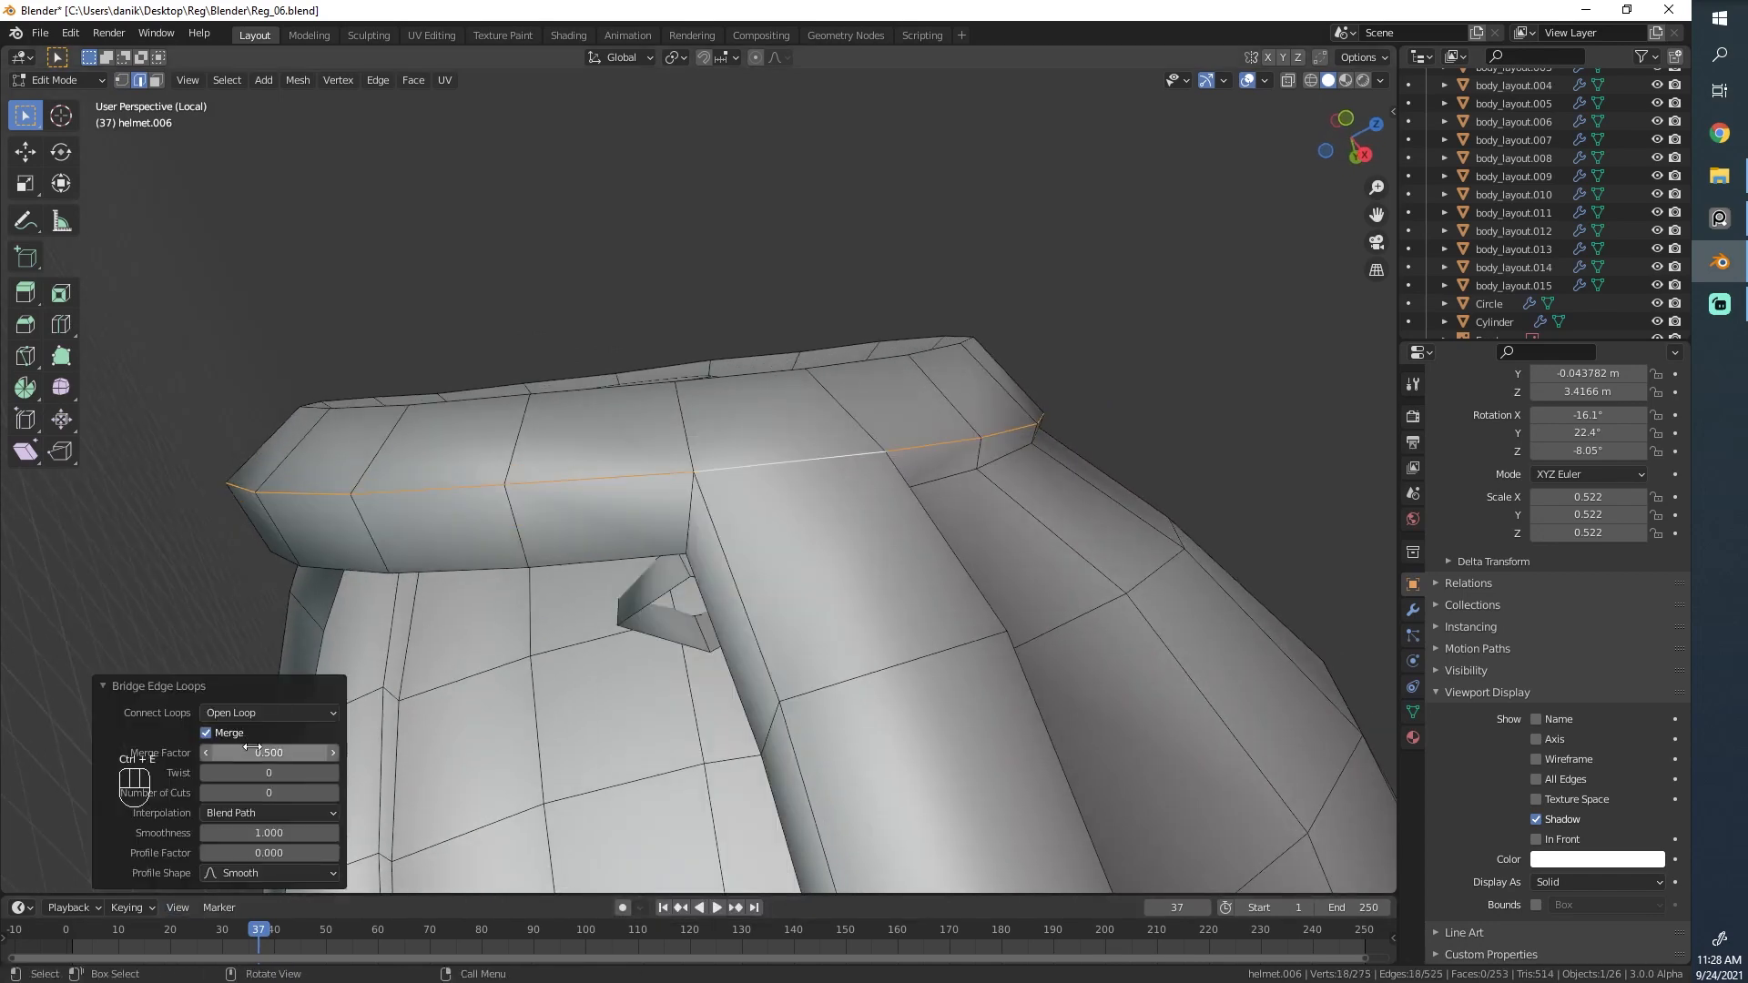
pyautogui.moveTo(269, 753); pyautogui.dragTo(333, 752)
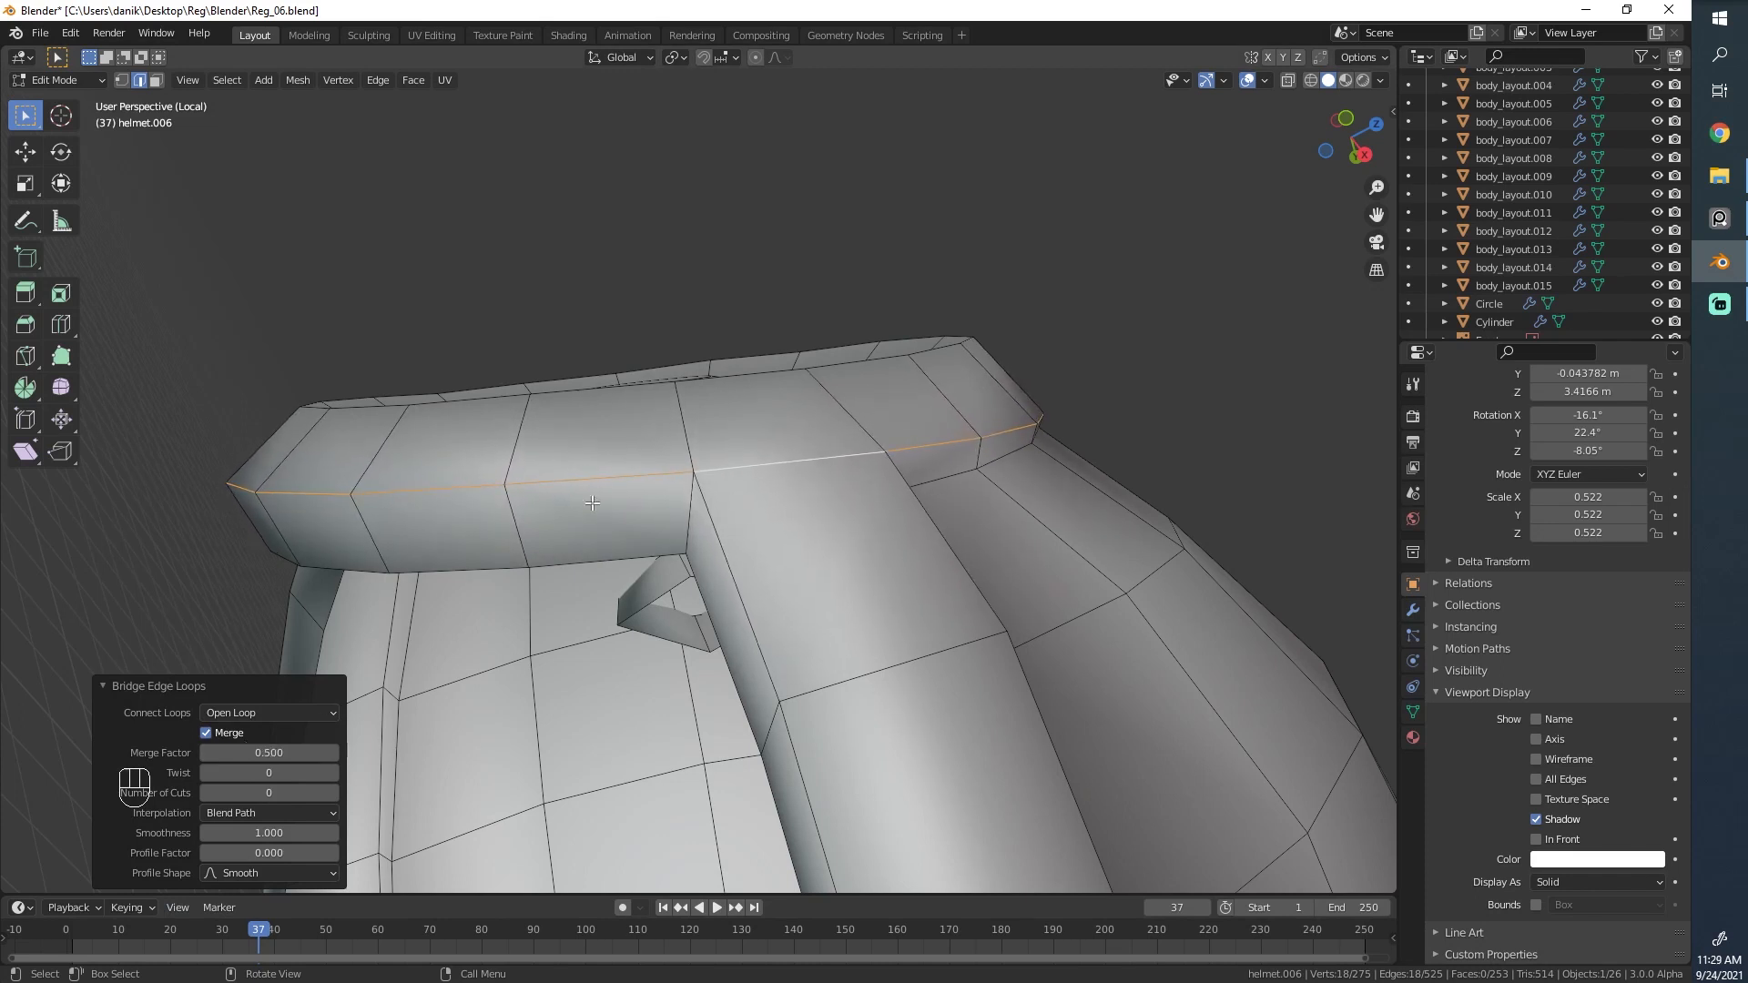
# Select the outer rim edge loop of the ear disc and flatten it with LoopTools.
pyautogui.moveTo(591, 502); pyautogui.dragTo(294, 364, button='middle')
pyautogui.press('n')
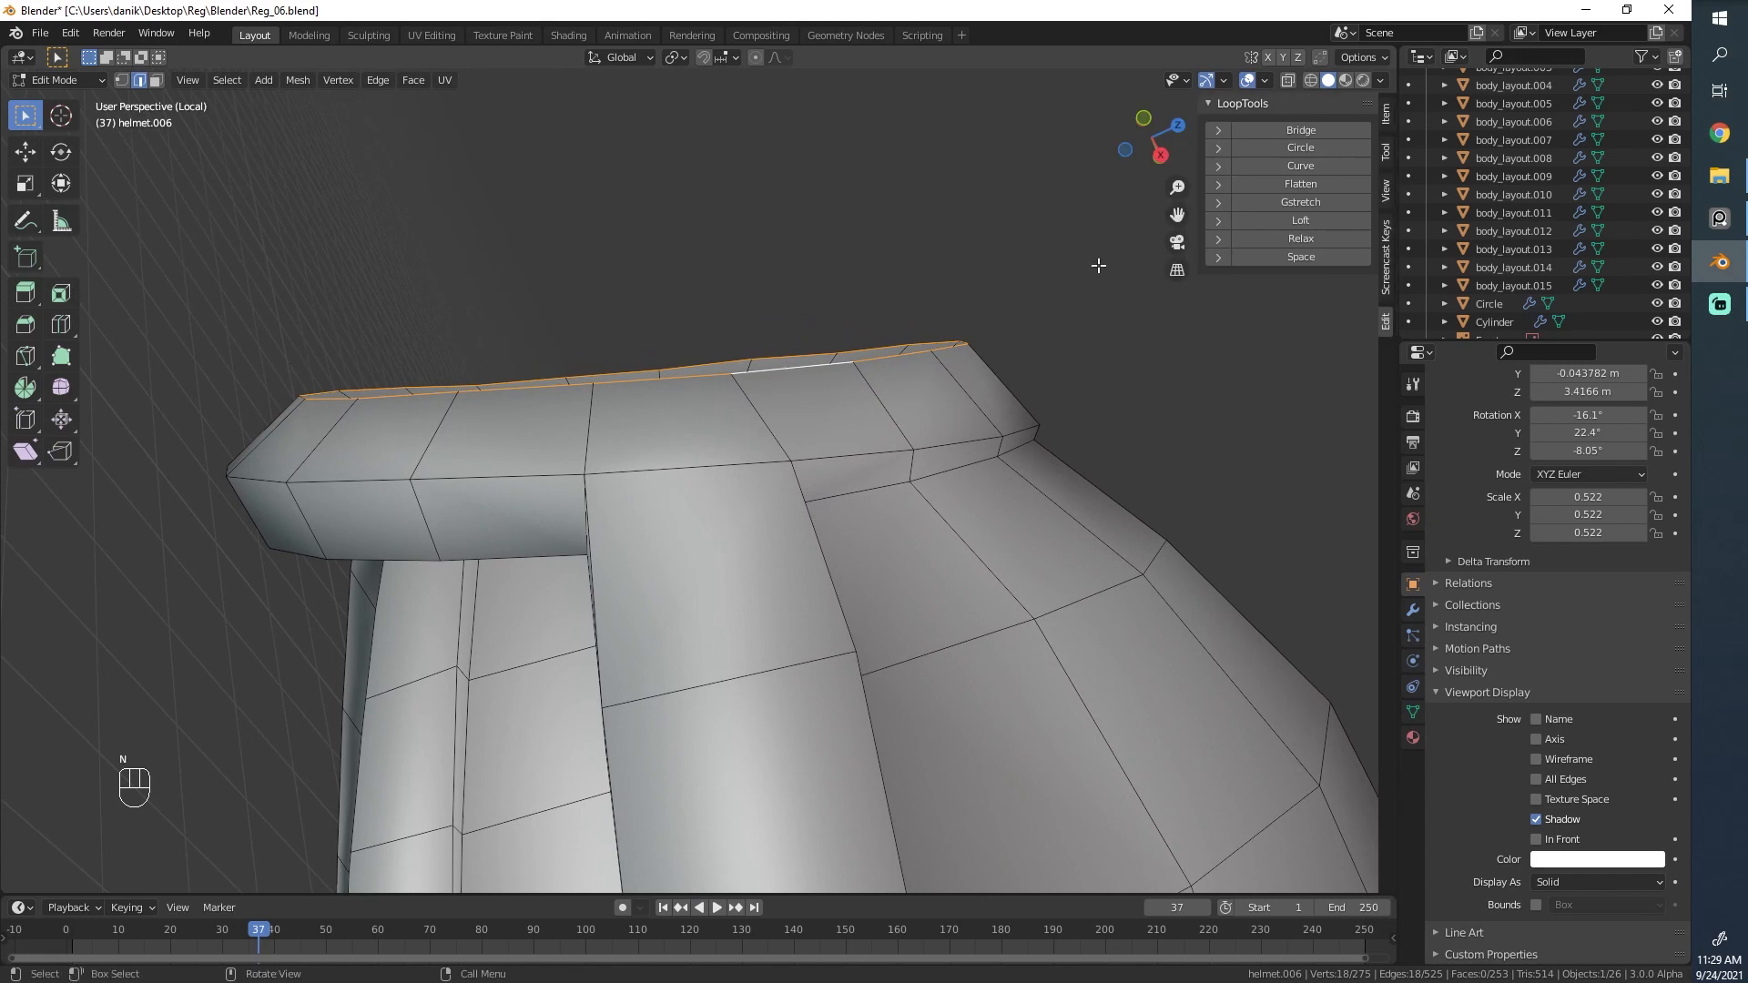
pyautogui.moveTo(967, 334); pyautogui.dragTo(960, 328, button='middle')
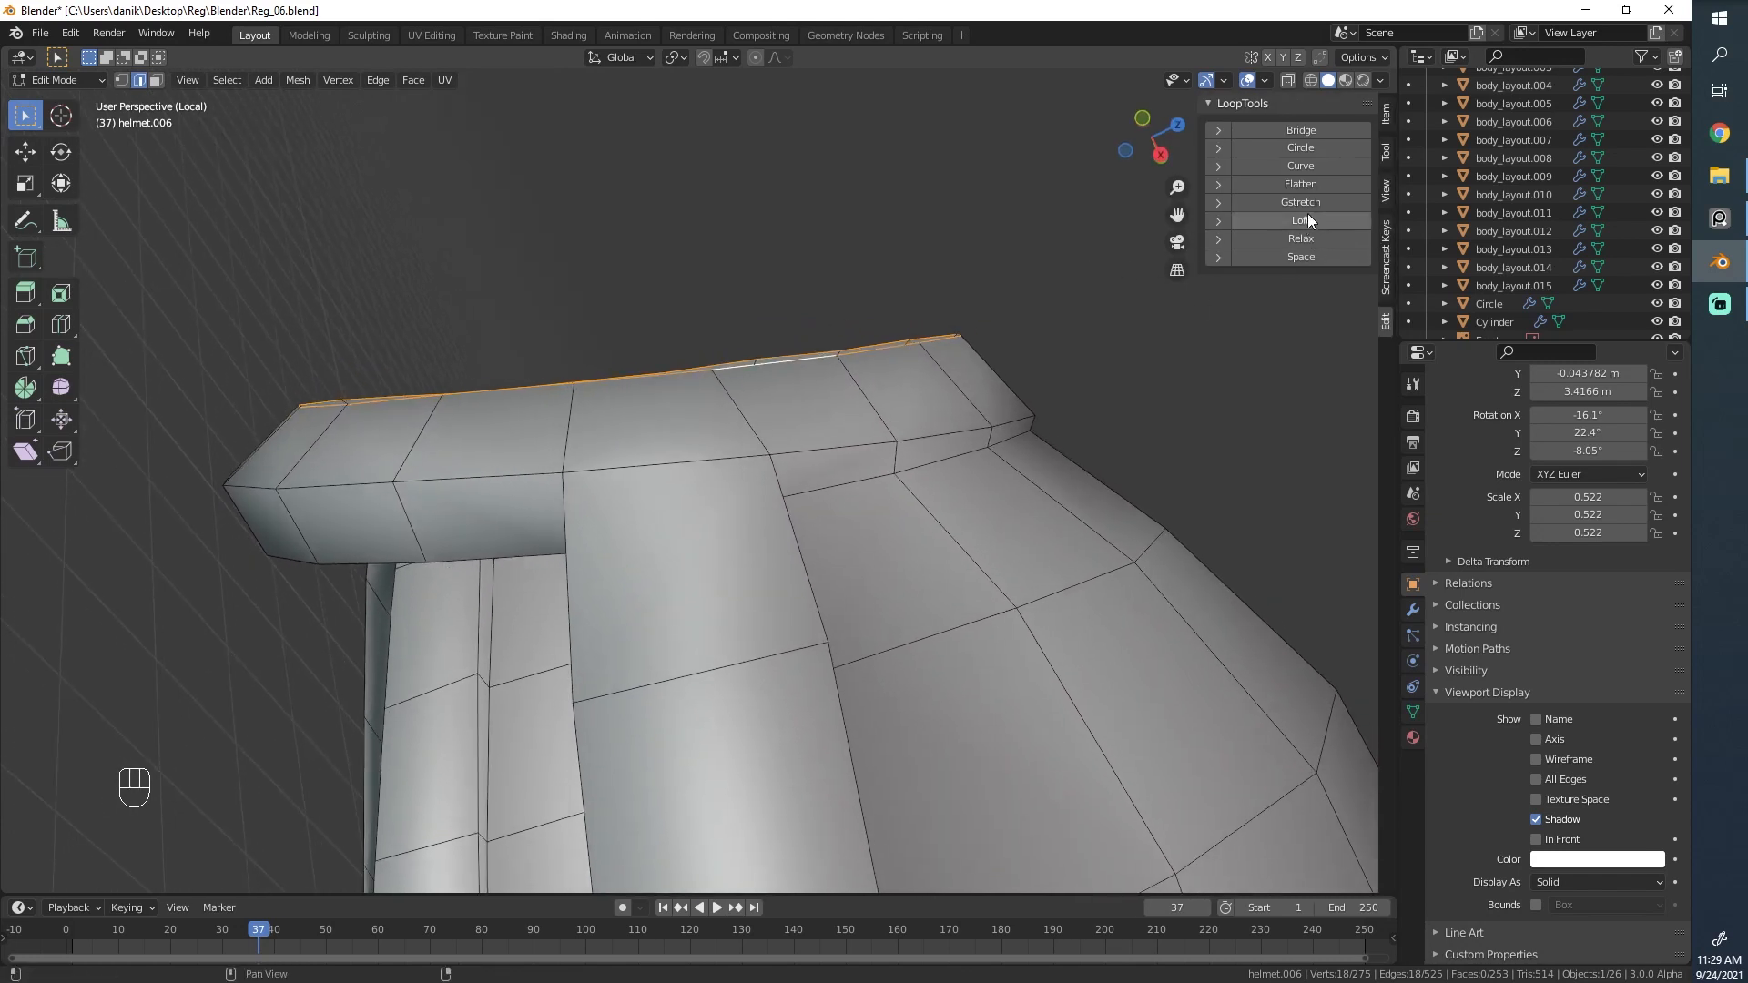
pyautogui.click(1310, 187)
pyautogui.hotkey('ctrl', 'z')
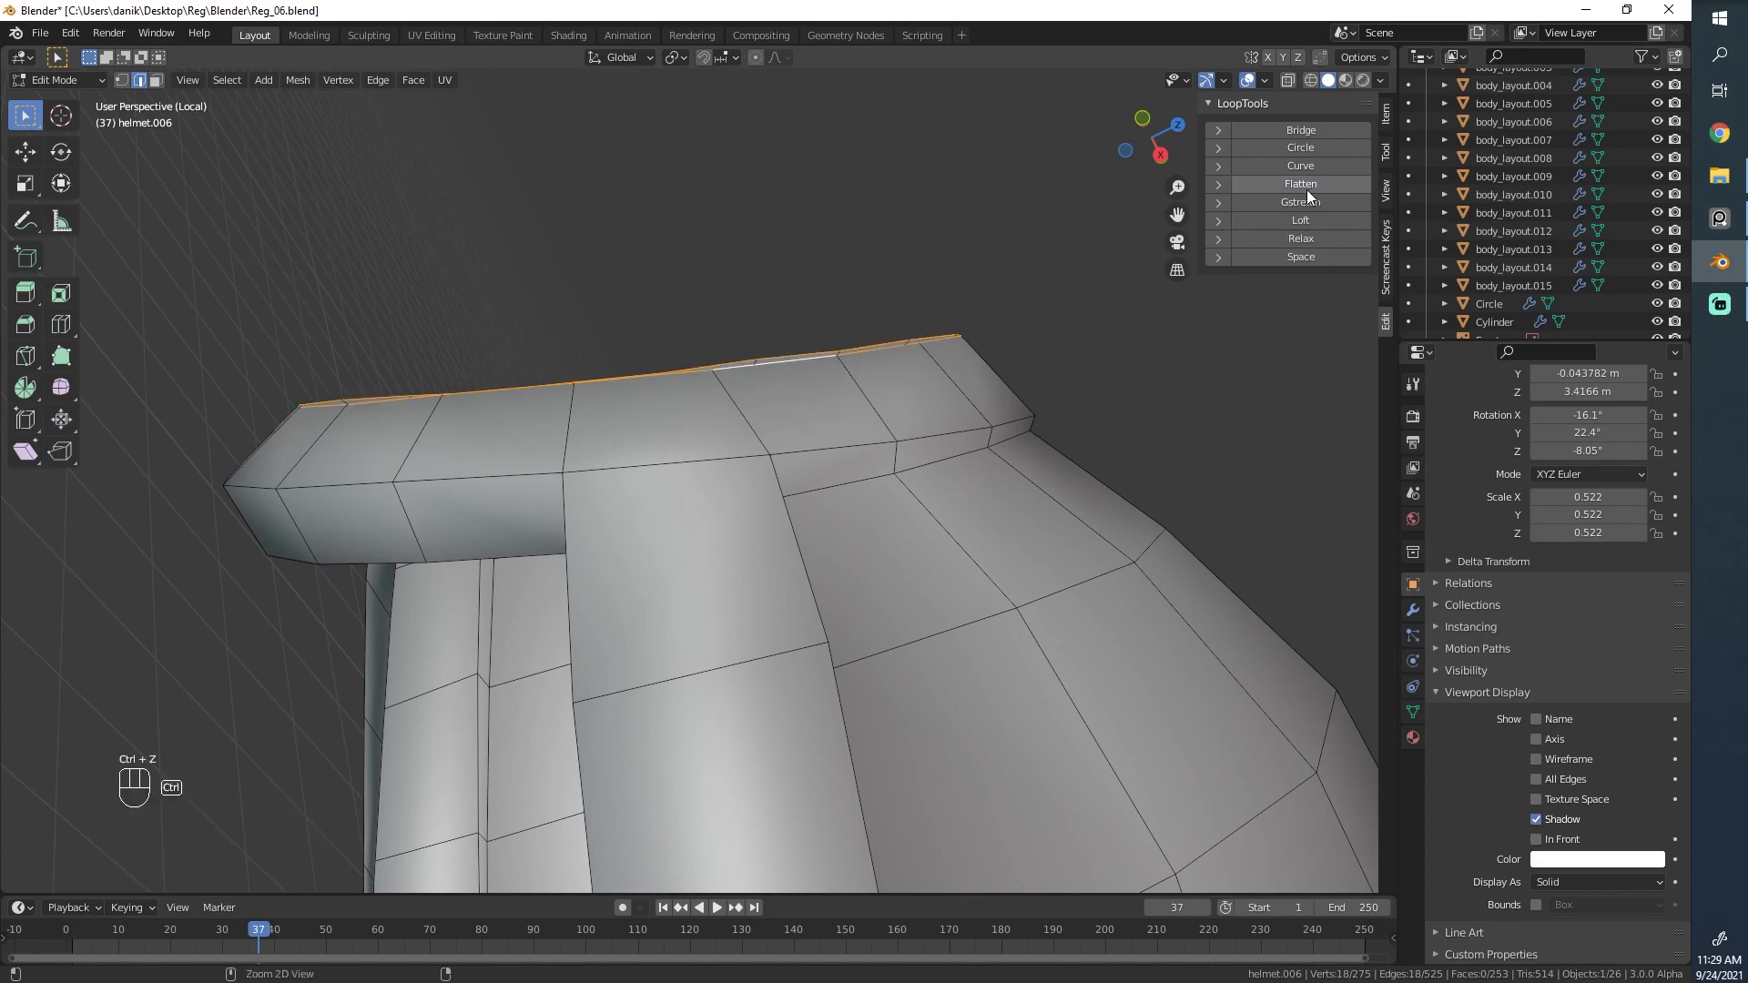
pyautogui.click(1307, 189)
pyautogui.moveTo(355, 413); pyautogui.dragTo(919, 569, button='middle')
pyautogui.hotkey('ctrl', 'z')
pyautogui.hotkey('ctrl', 'shift', 'z')
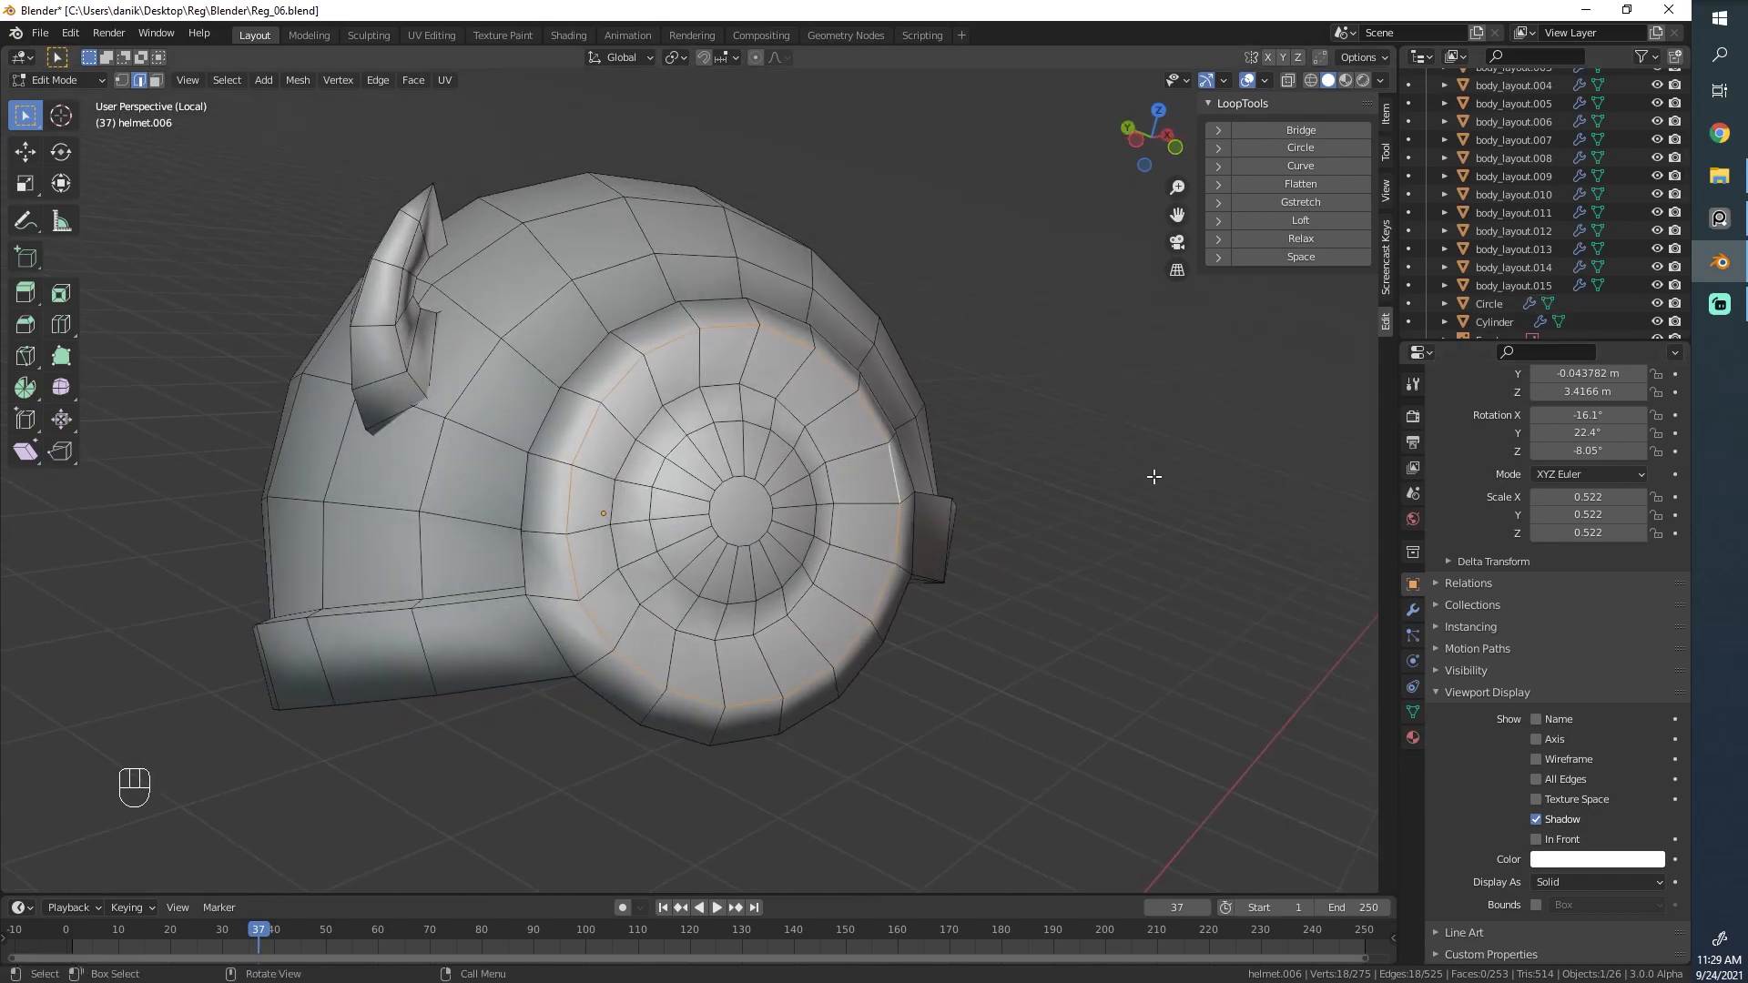
# Exit Local View and compare the ear disc with the original helmet in wireframe shading.
pyautogui.press('/')
pyautogui.moveTo(577, 530); pyautogui.dragTo(719, 458, button='middle')
pyautogui.scroll(6, 692, 528)
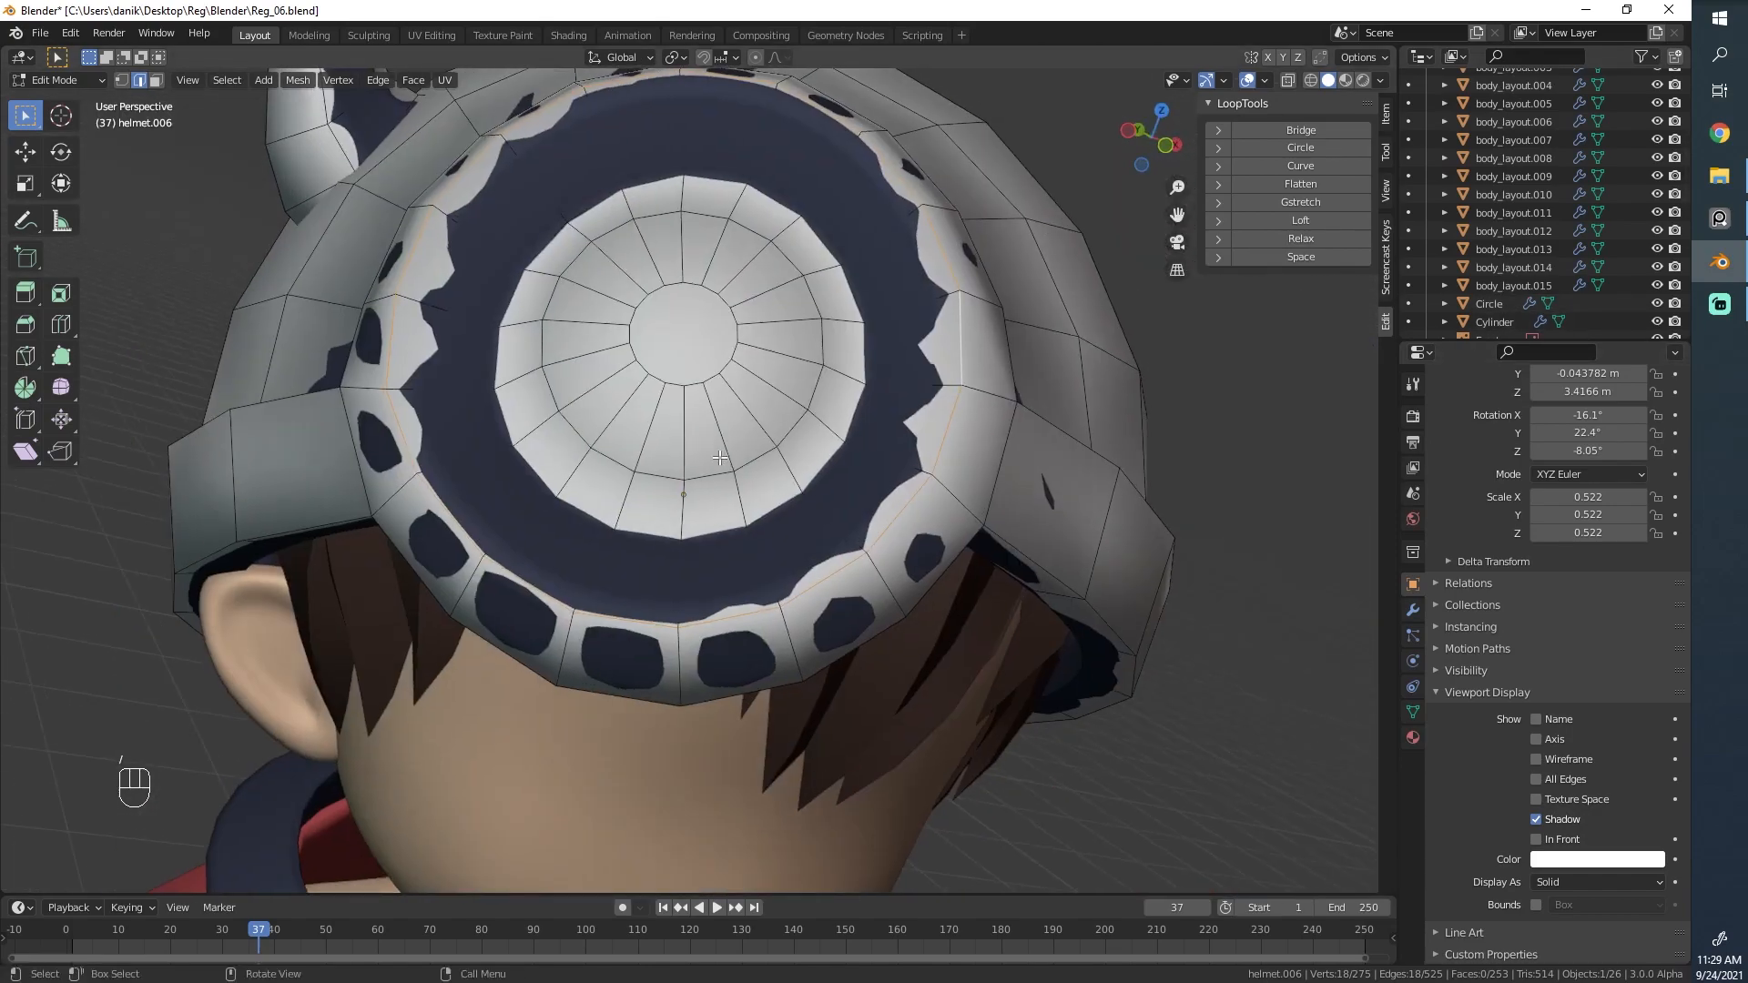
pyautogui.press('z')
pyautogui.moveTo(530, 382)
pyautogui.mouseDown(button='middle')
pyautogui.moveTo(570, 519)
pyautogui.moveTo(628, 437)
pyautogui.mouseUp(button='middle')
pyautogui.click(1553, 879)
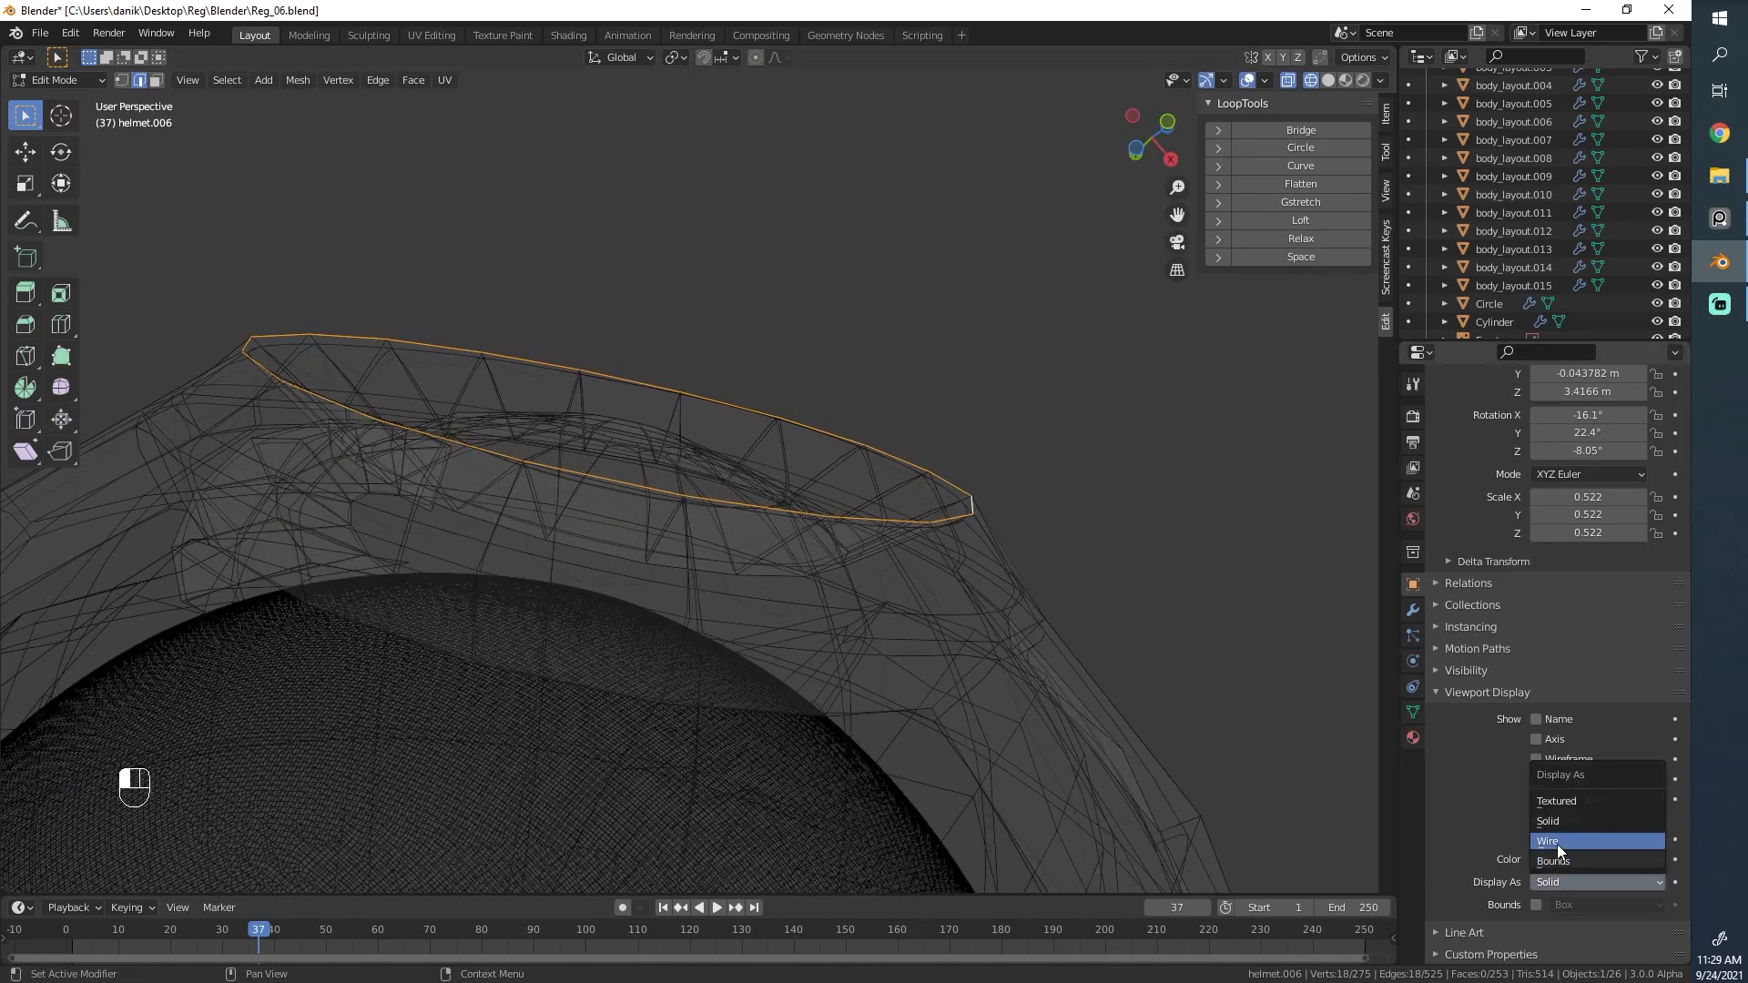
# Scale the flattened rim edge loop of the ear disc to fit the original helmet.
pyautogui.press('z')
pyautogui.moveTo(1224, 593)
pyautogui.mouseDown(button='middle')
pyautogui.moveTo(754, 599)
pyautogui.moveTo(947, 447)
pyautogui.moveTo(600, 460)
pyautogui.moveTo(353, 517)
pyautogui.moveTo(1085, 496)
pyautogui.moveTo(1038, 484)
pyautogui.mouseUp(button='middle')
pyautogui.press('s')
pyautogui.click(949, 445)
pyautogui.press('s')
pyautogui.click(278, 497)
pyautogui.scroll(-4, 637, 375)
pyautogui.moveTo(637, 375); pyautogui.dragTo(785, 460, button='middle')
# Select the ear disc's inner recess edge loop in wireframe shading, and slide it slightly in solid shading.
pyautogui.press('z')
pyautogui.click(623, 625)
pyautogui.press('a')
pyautogui.scroll(4, 741, 625)
pyautogui.keyDown('alt'); pyautogui.click(830, 456); pyautogui.keyUp('alt')
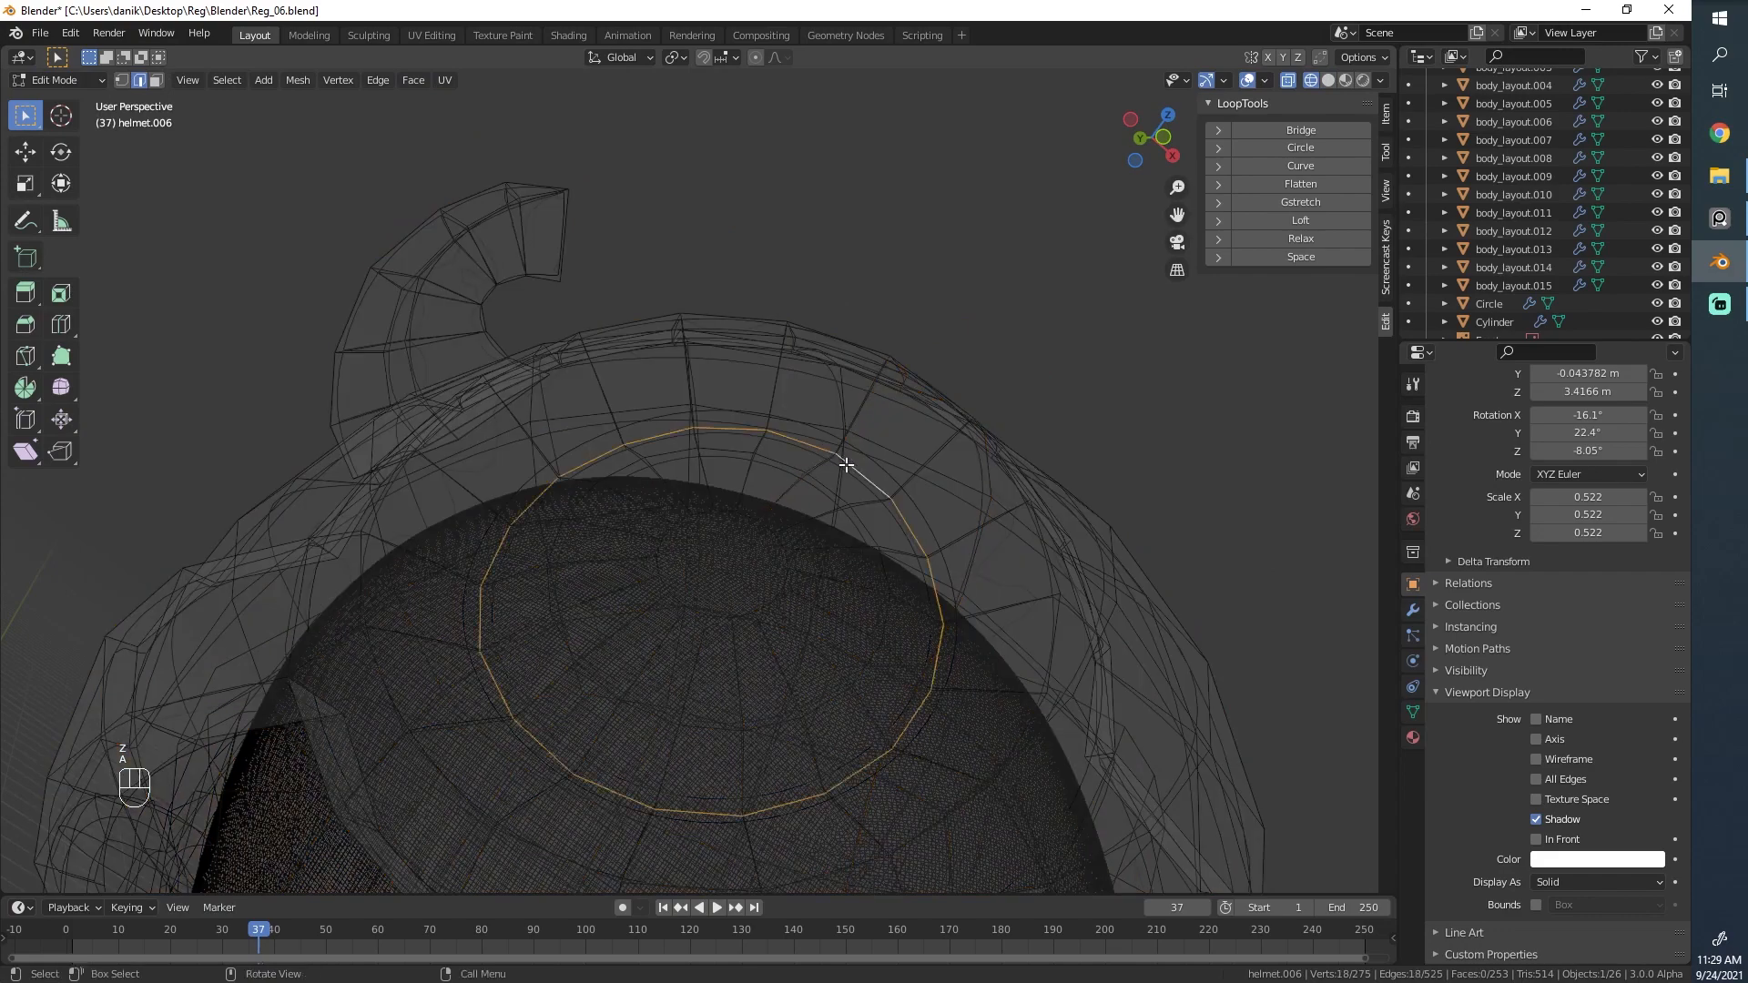
pyautogui.press('z')
pyautogui.press('g')
pyautogui.press('g')
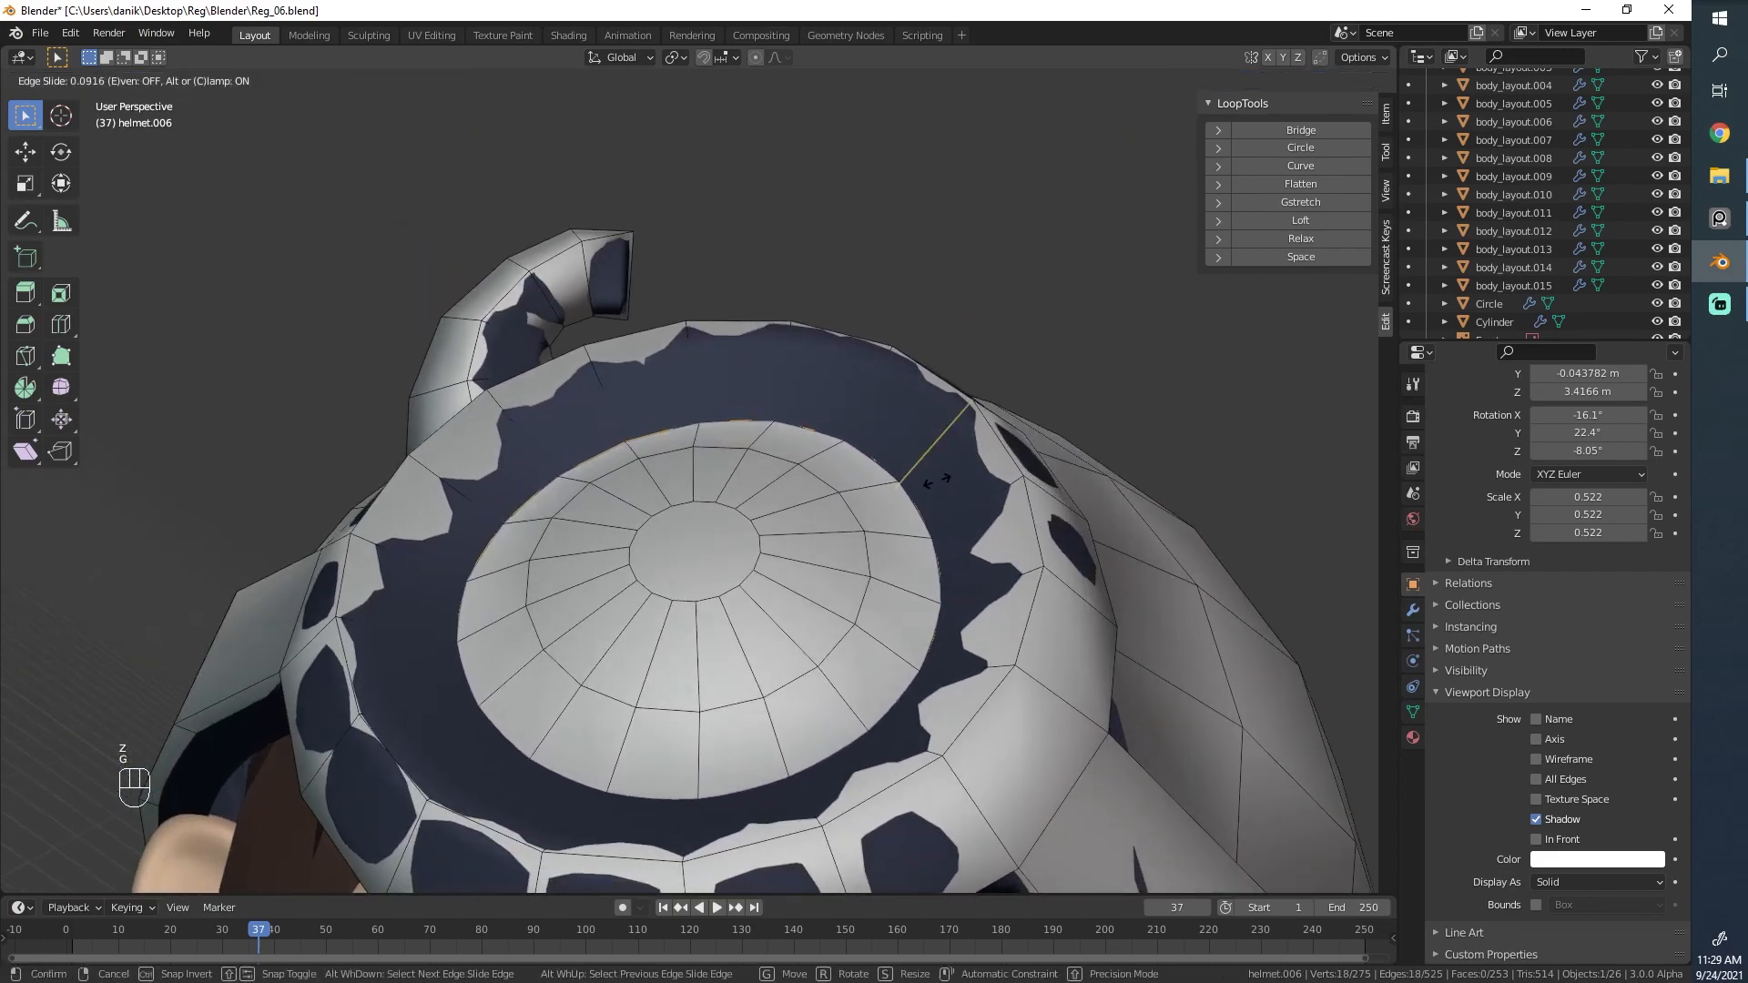
pyautogui.click(936, 481)
# Scale the ear disc's inner recess edge loop to 0.981 and hide the toolbar.
pyautogui.press('s')
pyautogui.click(935, 481)
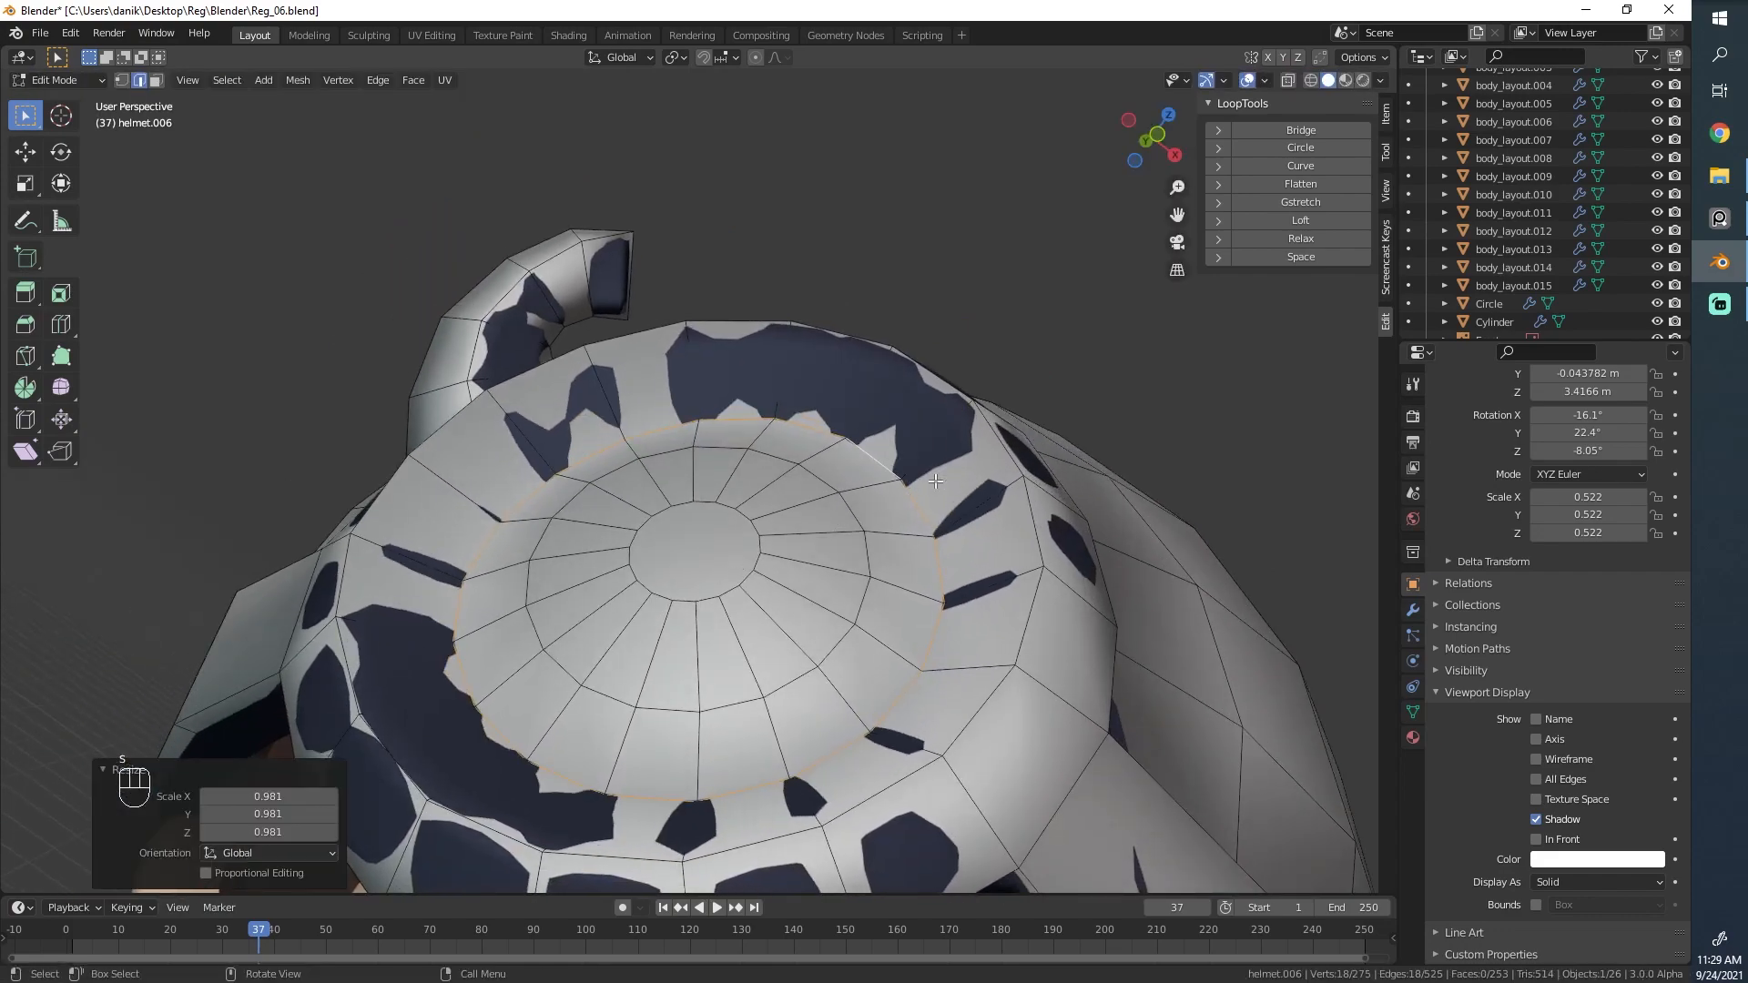
pyautogui.moveTo(936, 481); pyautogui.dragTo(879, 615, button='middle')
pyautogui.press('t')
# Try rotating the ear disc's inner recess edge loop.
pyautogui.press('r')
pyautogui.click(927, 455)
pyautogui.hotkey('ctrl', 'z')
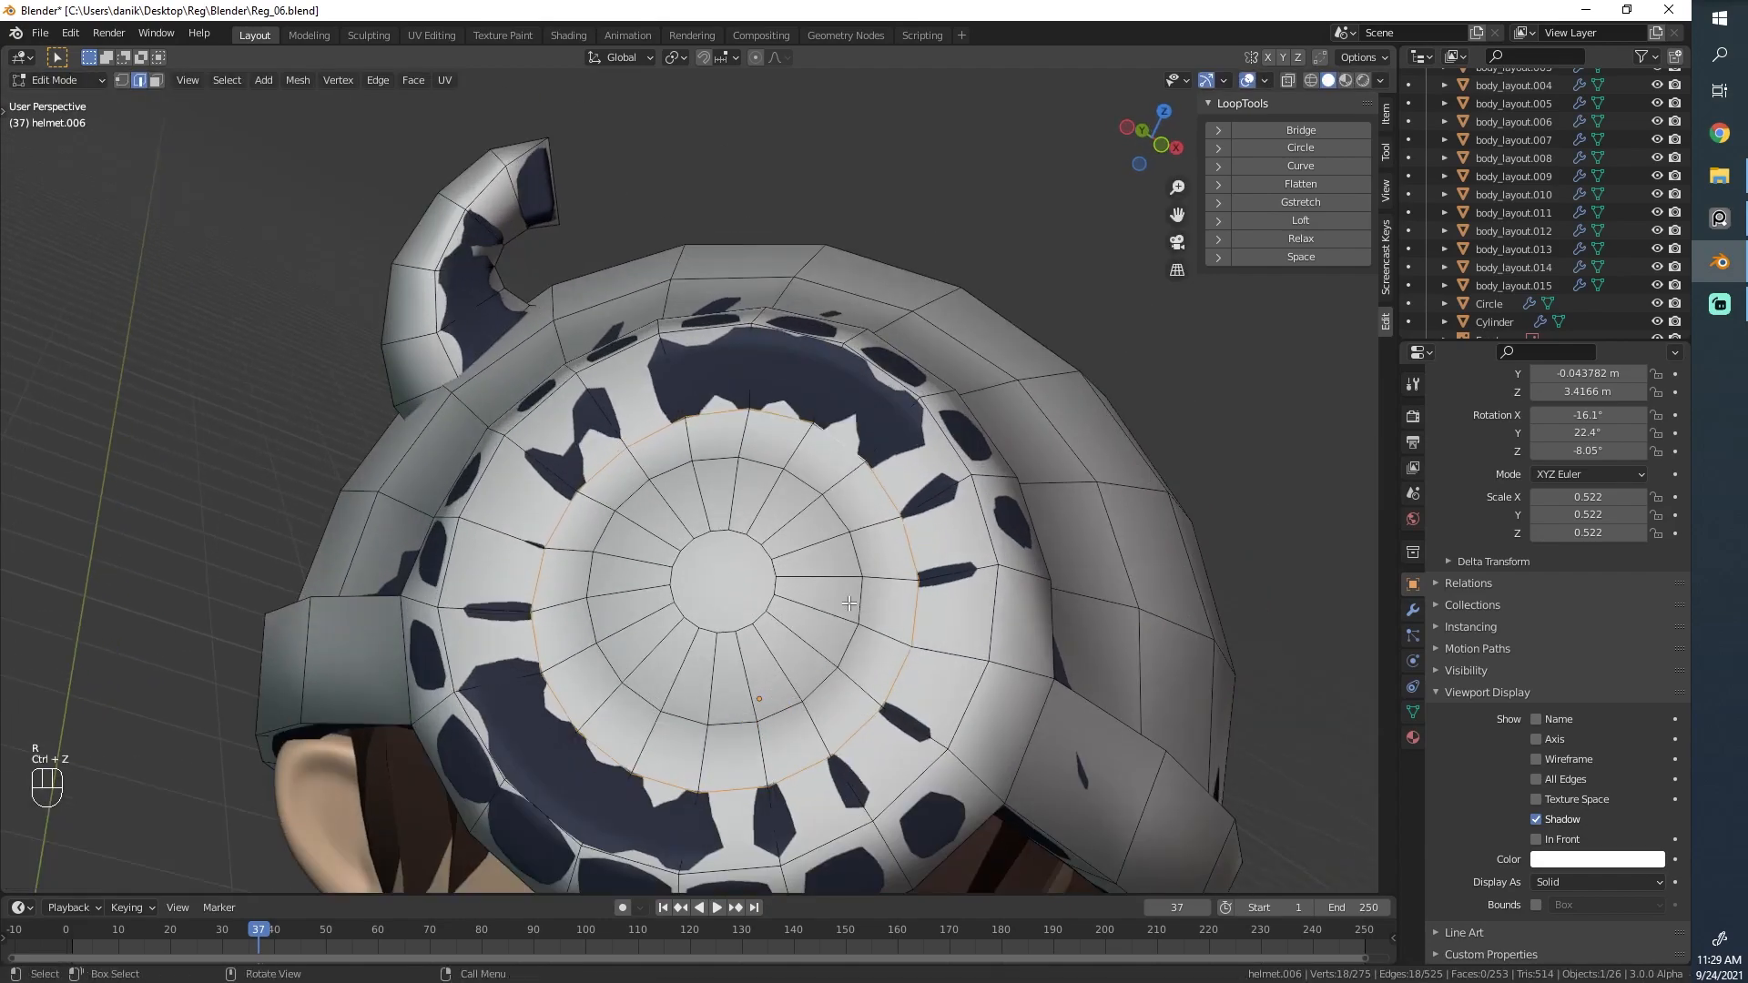
# In solid shading and face select mode, select a face at the back of the helmet dome and enable proportional editing.
pyautogui.press('z')
pyautogui.press('a')
pyautogui.moveTo(723, 536)
pyautogui.mouseDown(button='middle')
pyautogui.moveTo(608, 404)
pyautogui.moveTo(929, 391)
pyautogui.mouseUp(button='middle')
pyautogui.press('z')
pyautogui.click(1070, 519)
pyautogui.moveTo(1070, 519); pyautogui.dragTo(455, 520, button='middle')
pyautogui.click(455, 520)
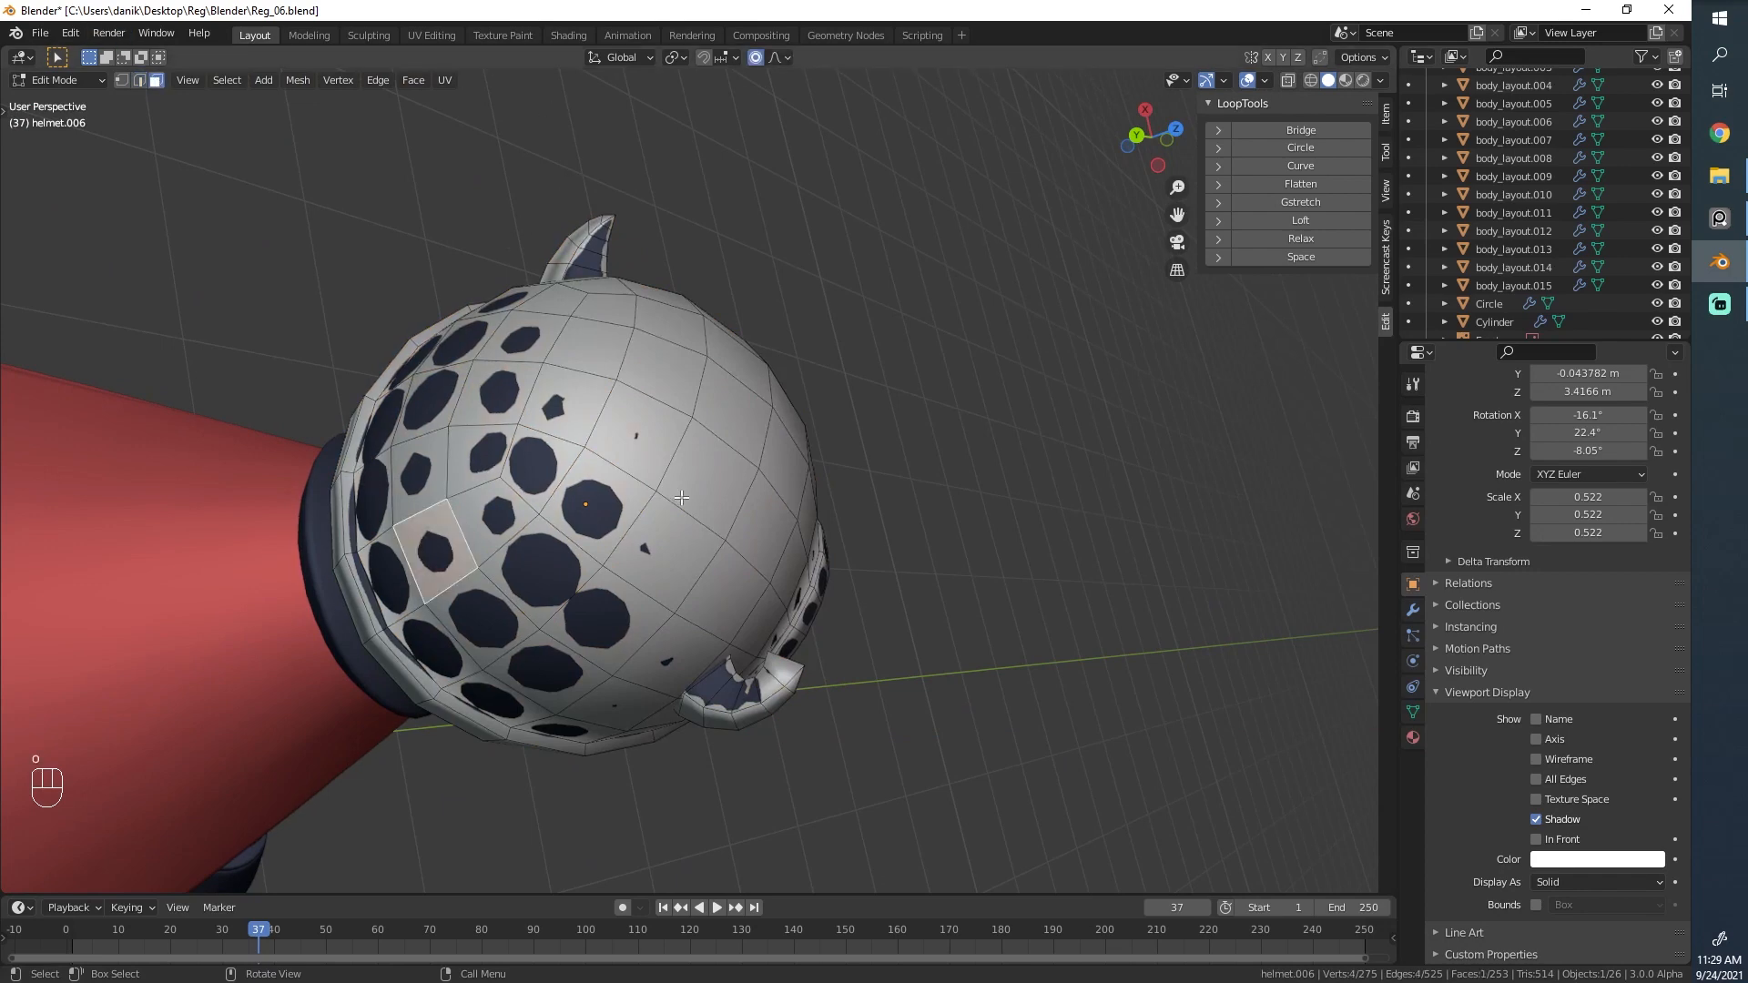
# Try moving the selected back face with smooth proportional editing, enlarging the influence size to about 0.56 m.
pyautogui.moveTo(681, 498); pyautogui.dragTo(585, 538, button='middle')
pyautogui.press('g')
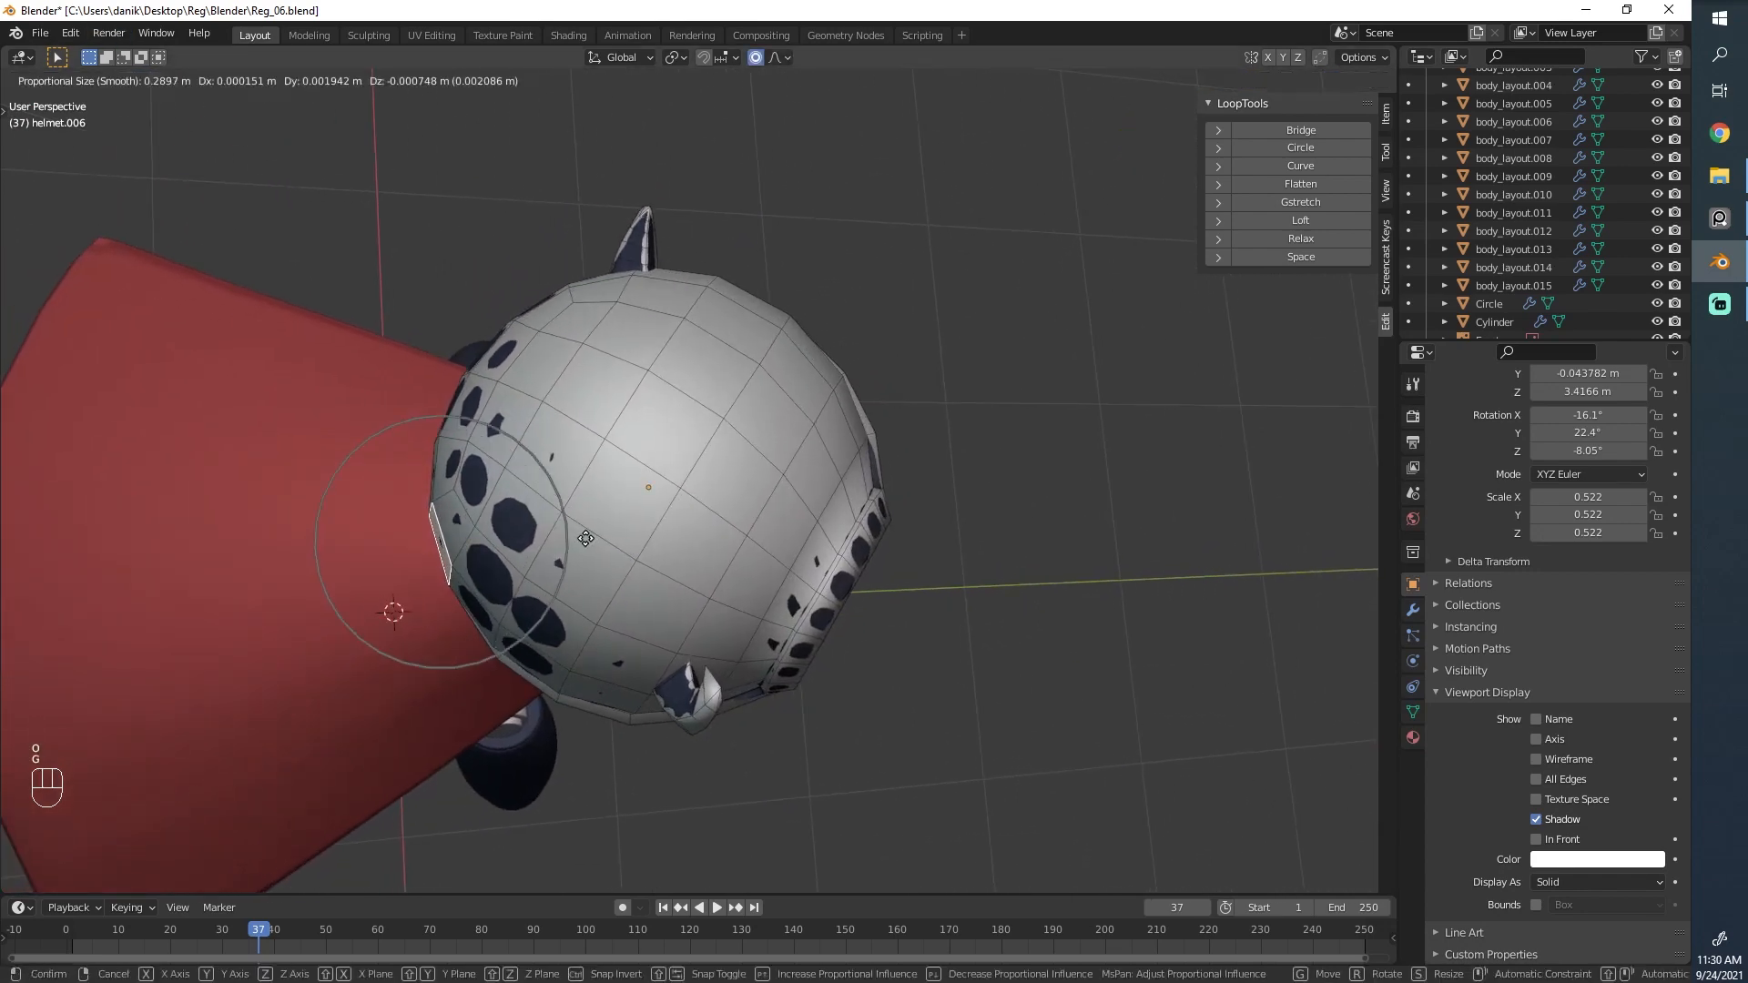
pyautogui.rightClick(580, 539)
pyautogui.moveTo(461, 522); pyautogui.dragTo(691, 587, button='middle')
pyautogui.press('g')
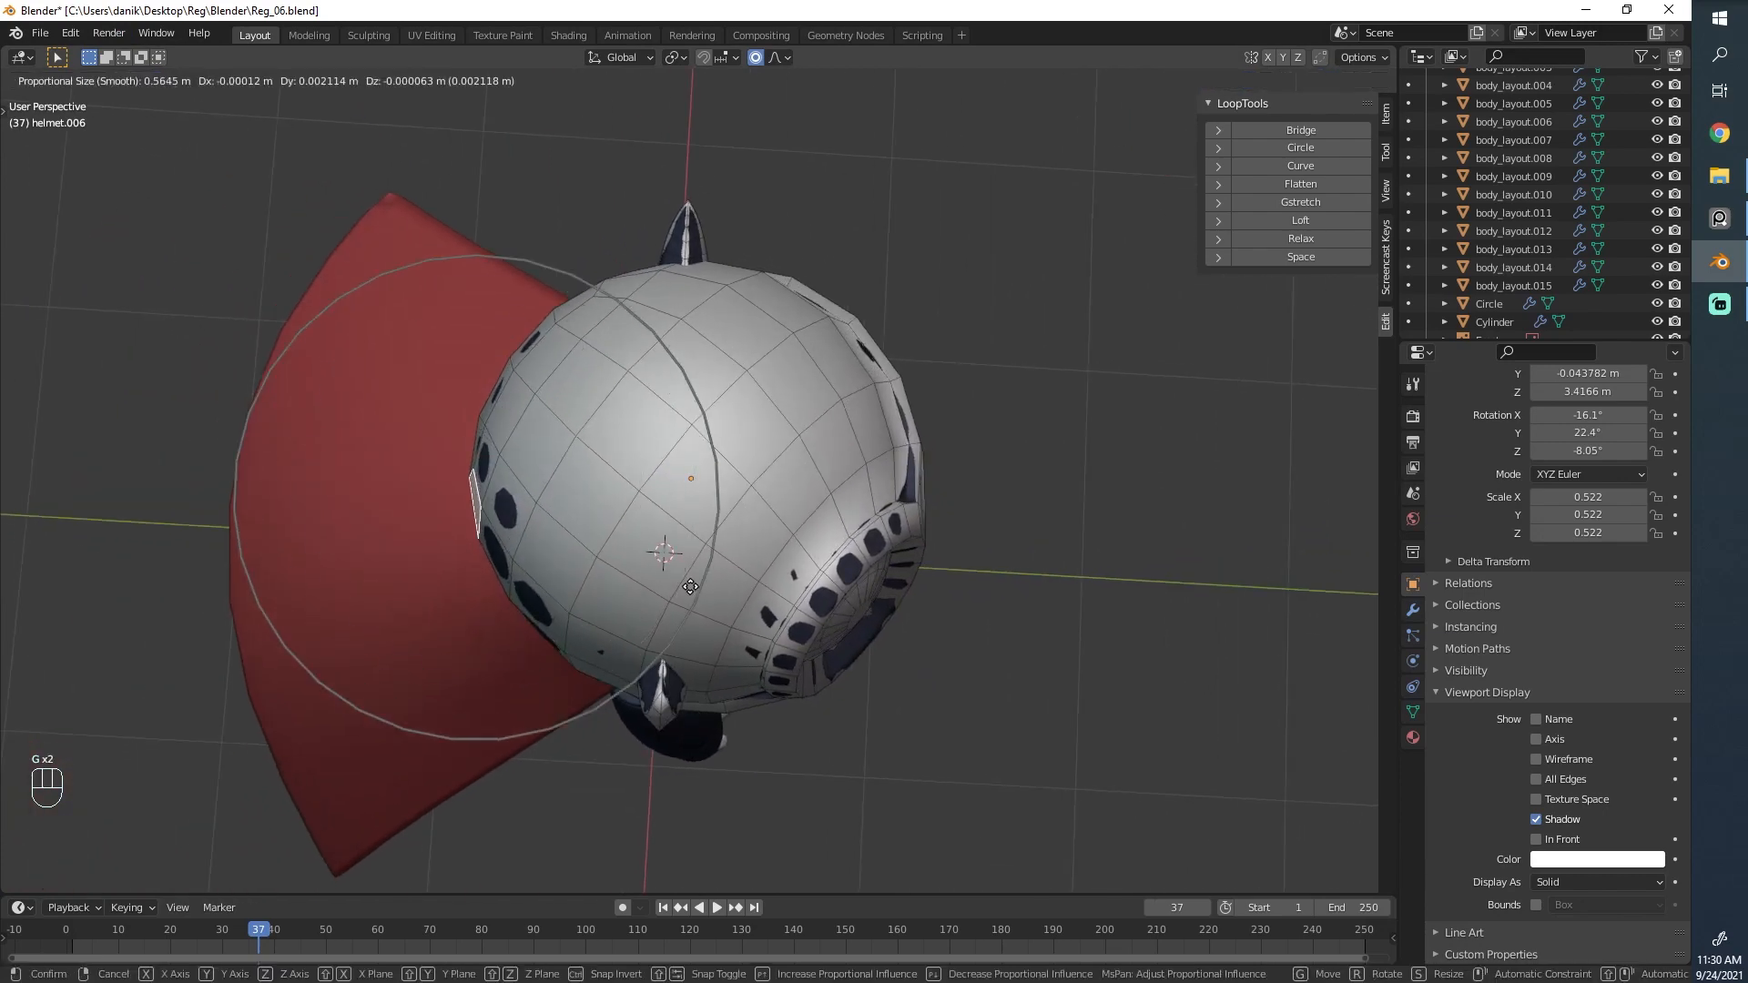
pyautogui.rightClick(690, 587)
# Select a face on top of the helmet dome and lower it about 0.0019 m with connected proportional editing.
pyautogui.click(781, 310)
pyautogui.press('g')
pyautogui.rightClick(775, 319)
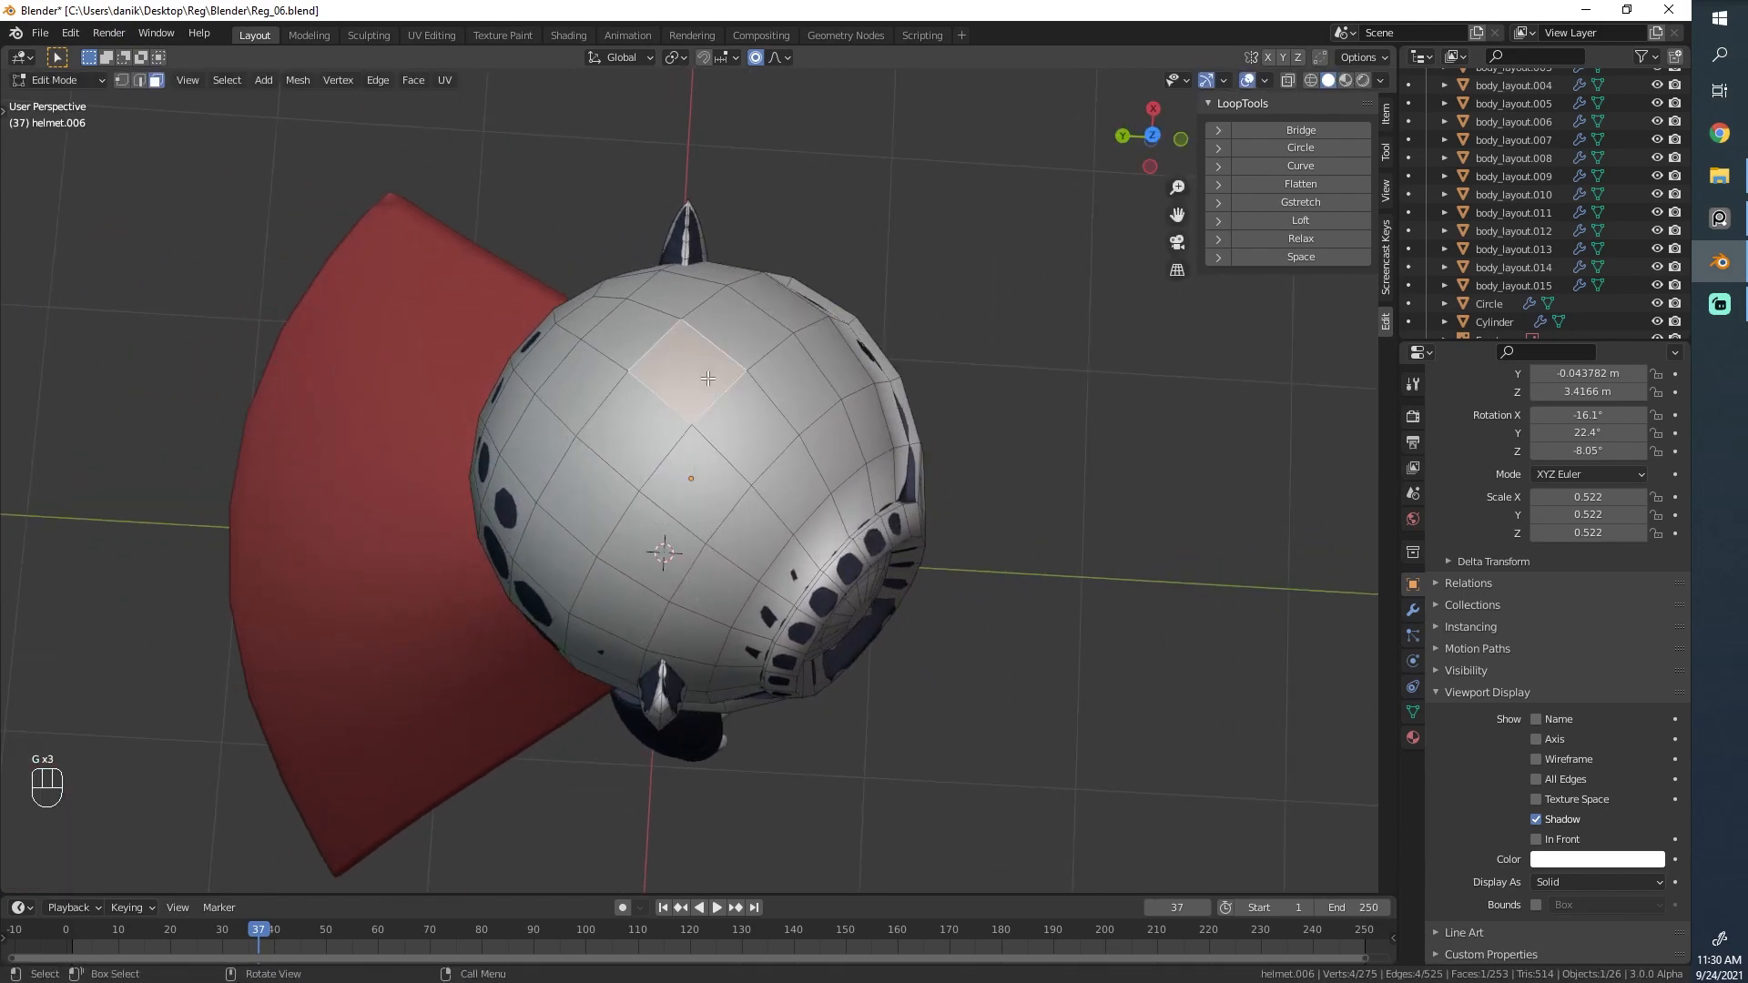
pyautogui.moveTo(776, 319); pyautogui.dragTo(596, 401, button='middle')
pyautogui.press('g')
pyautogui.rightClick(708, 321)
pyautogui.press('g')
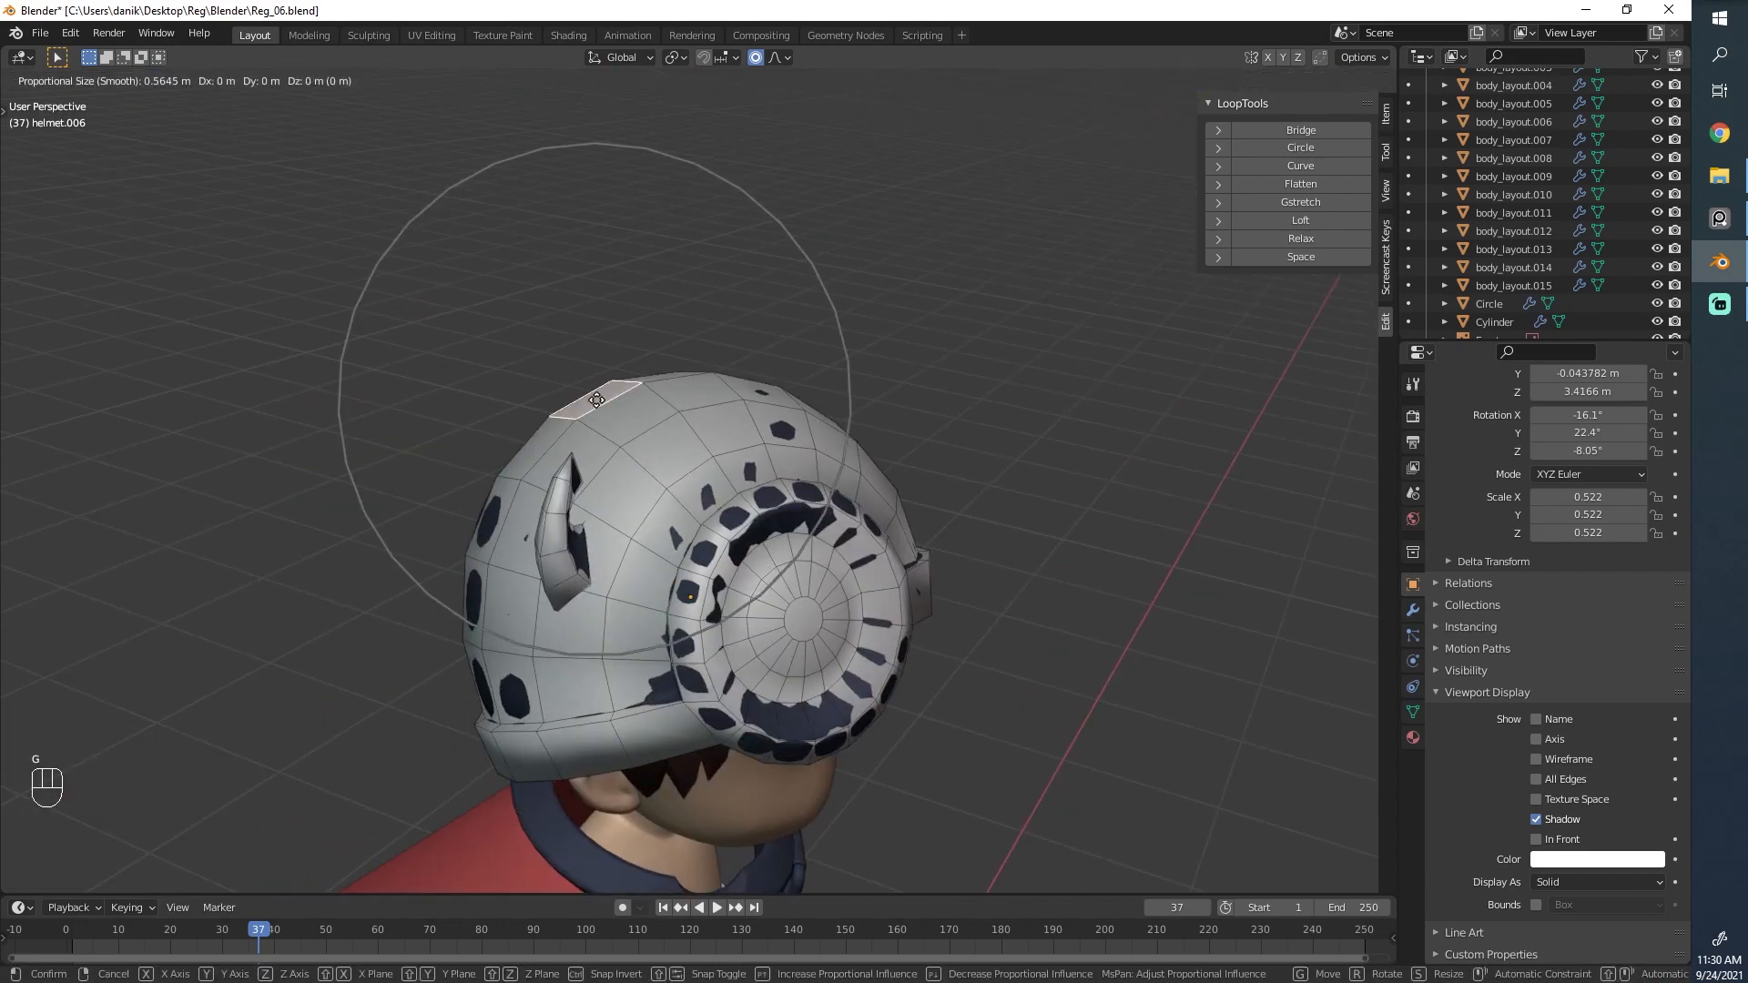
pyautogui.click(596, 401)
pyautogui.scroll(6, 555, 574)
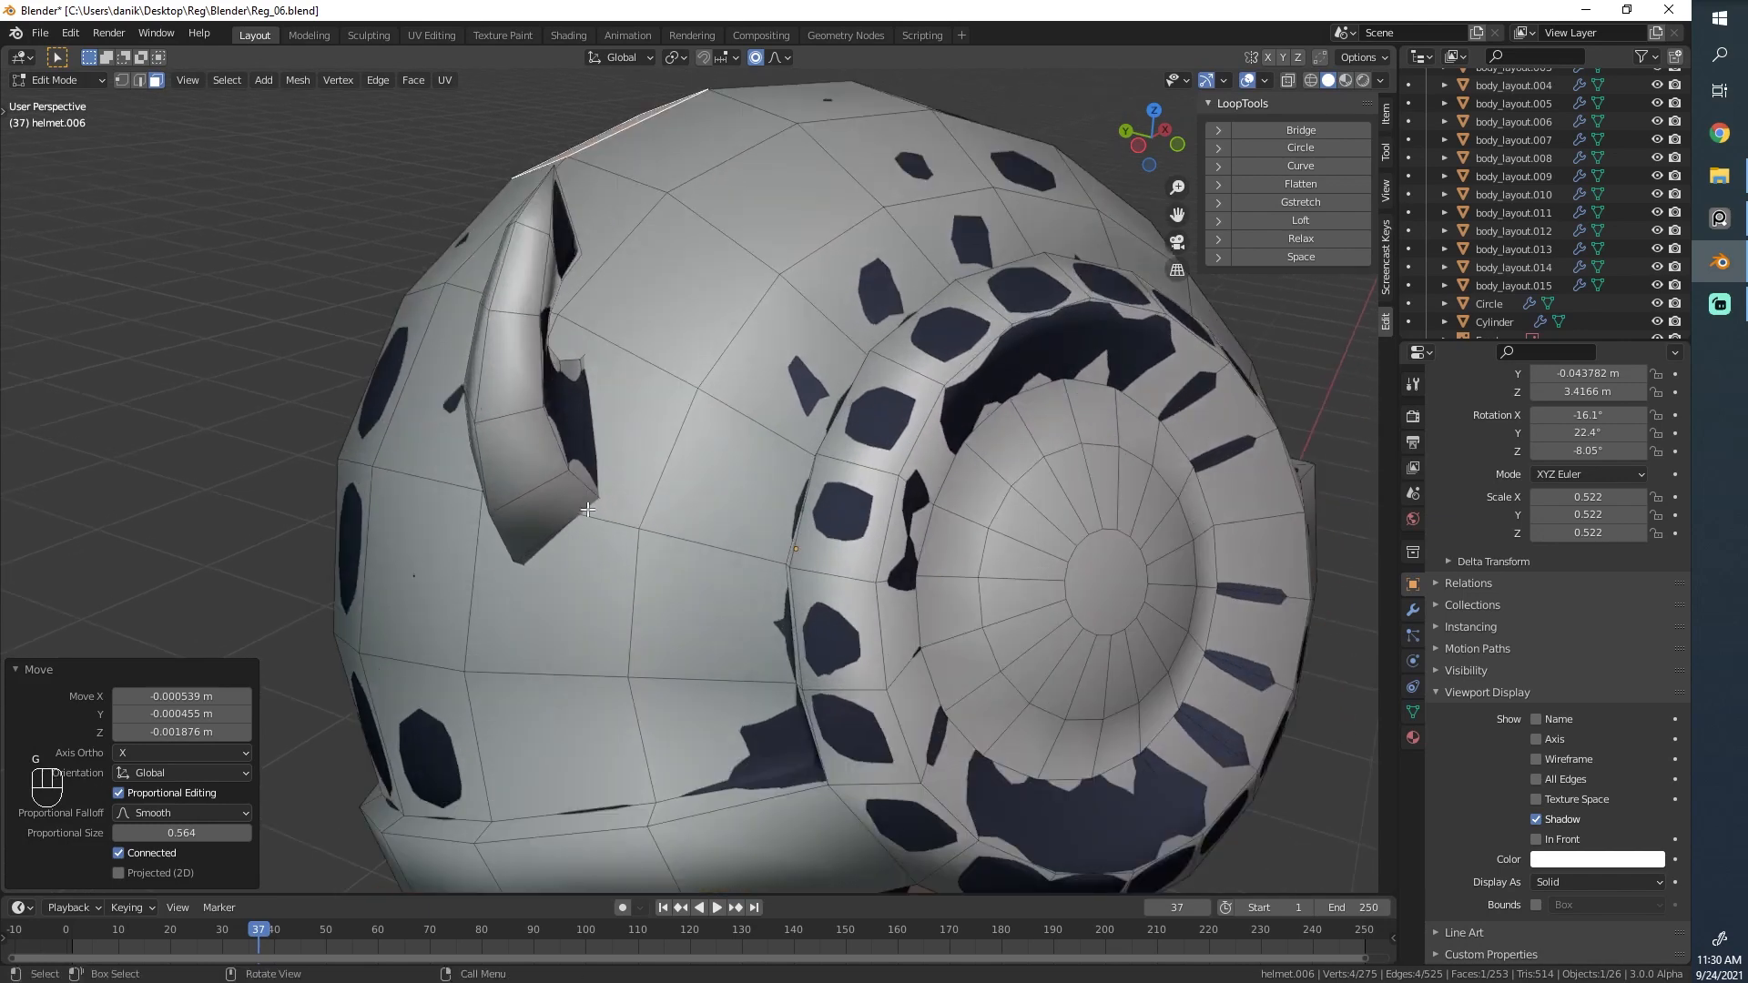
# Examine the horns and the surrounding dome mesh from several sides in both solid and wireframe shading.
pyautogui.moveTo(584, 503); pyautogui.dragTo(421, 313, button='middle')
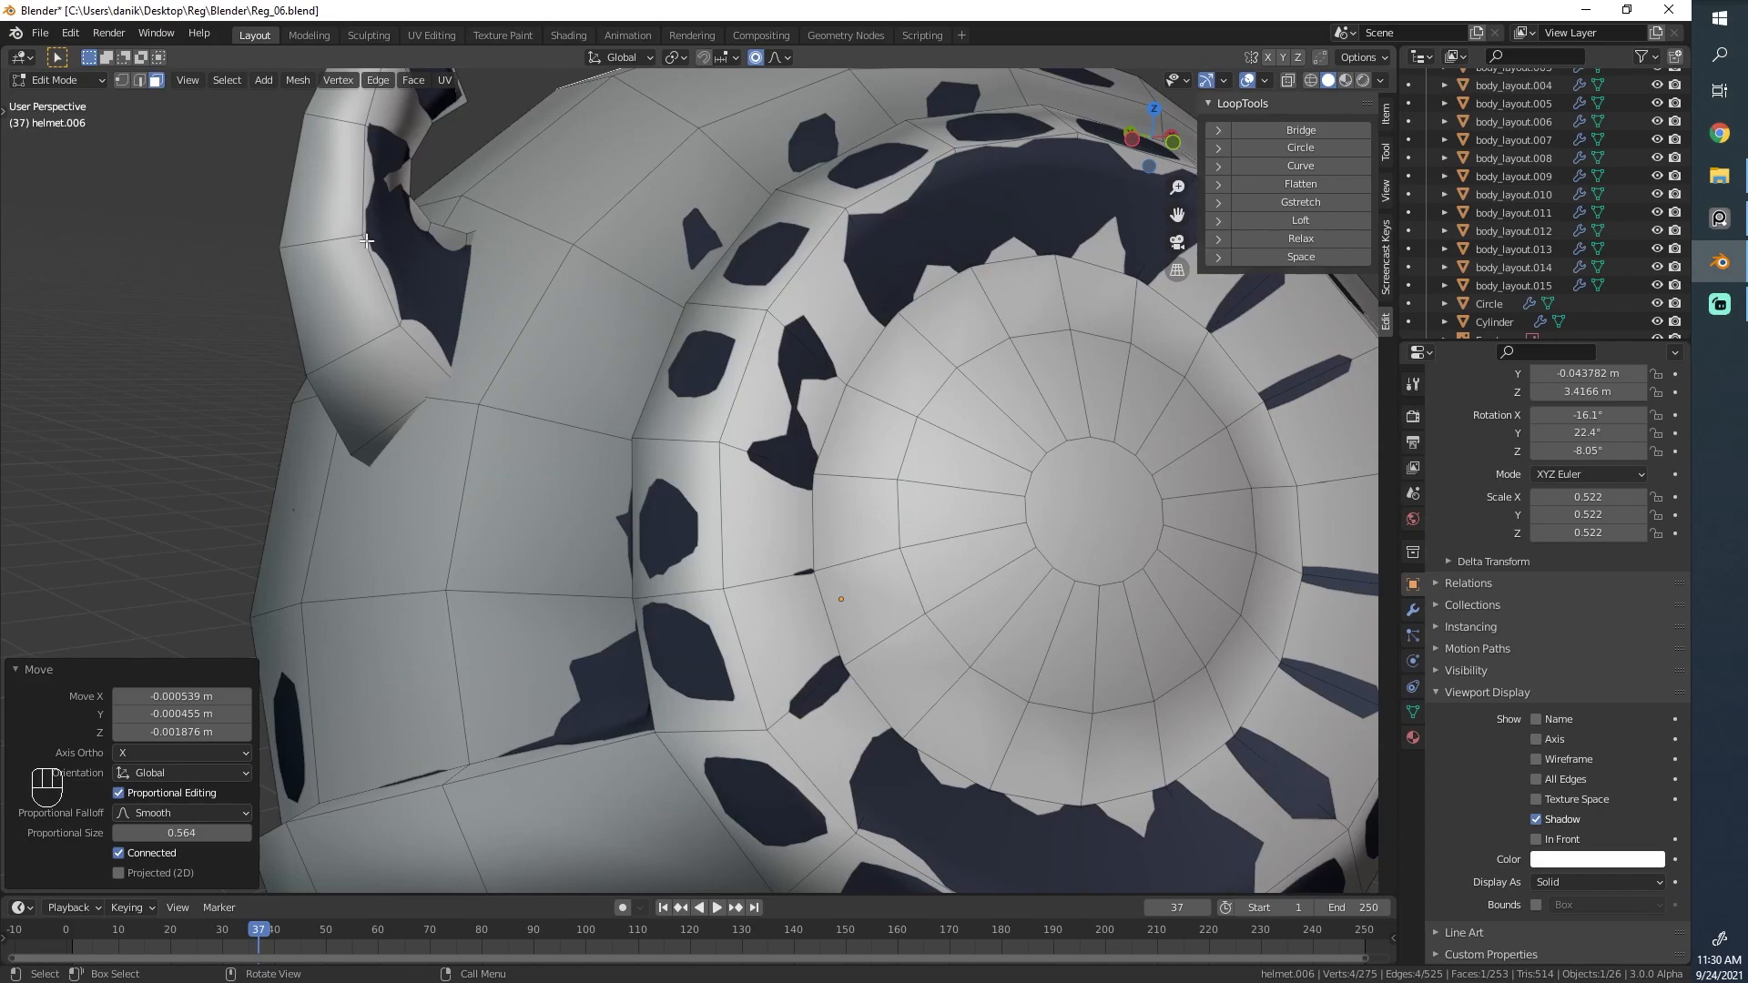
pyautogui.scroll(-5, 570, 260)
pyautogui.moveTo(570, 259); pyautogui.dragTo(677, 270, button='middle')
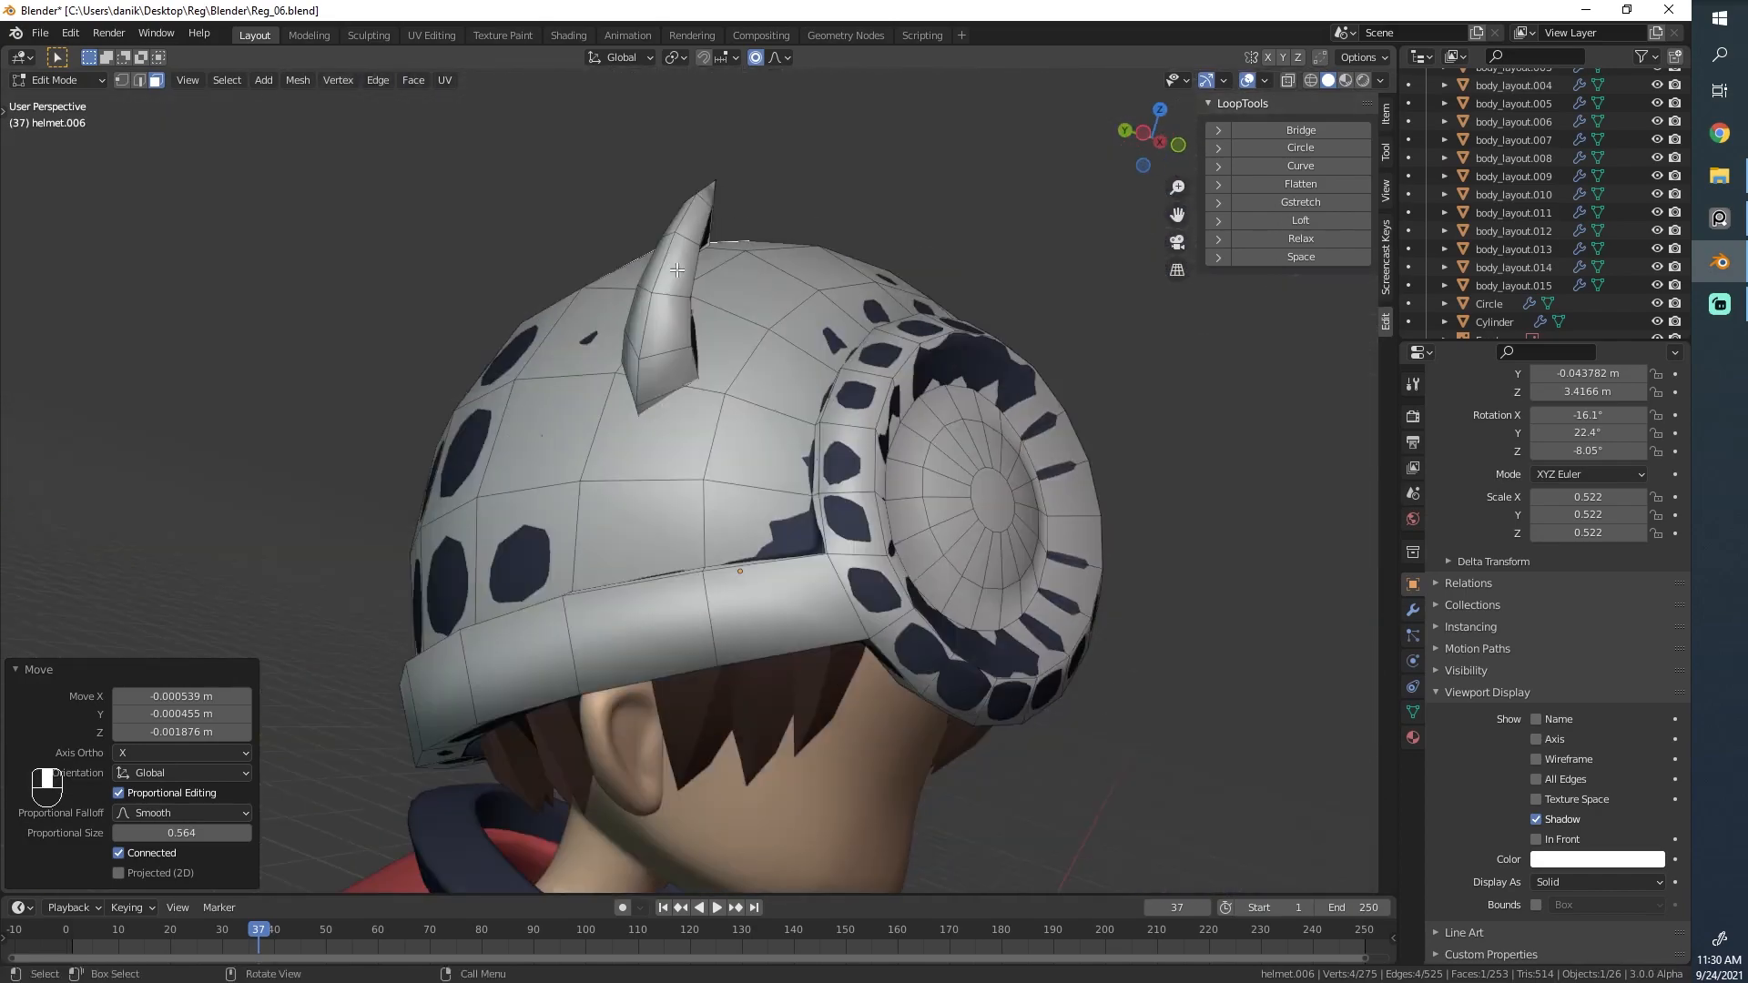
pyautogui.scroll(3, 369, 279)
pyautogui.press('z')
pyautogui.moveTo(537, 383); pyautogui.dragTo(351, 433, button='middle')
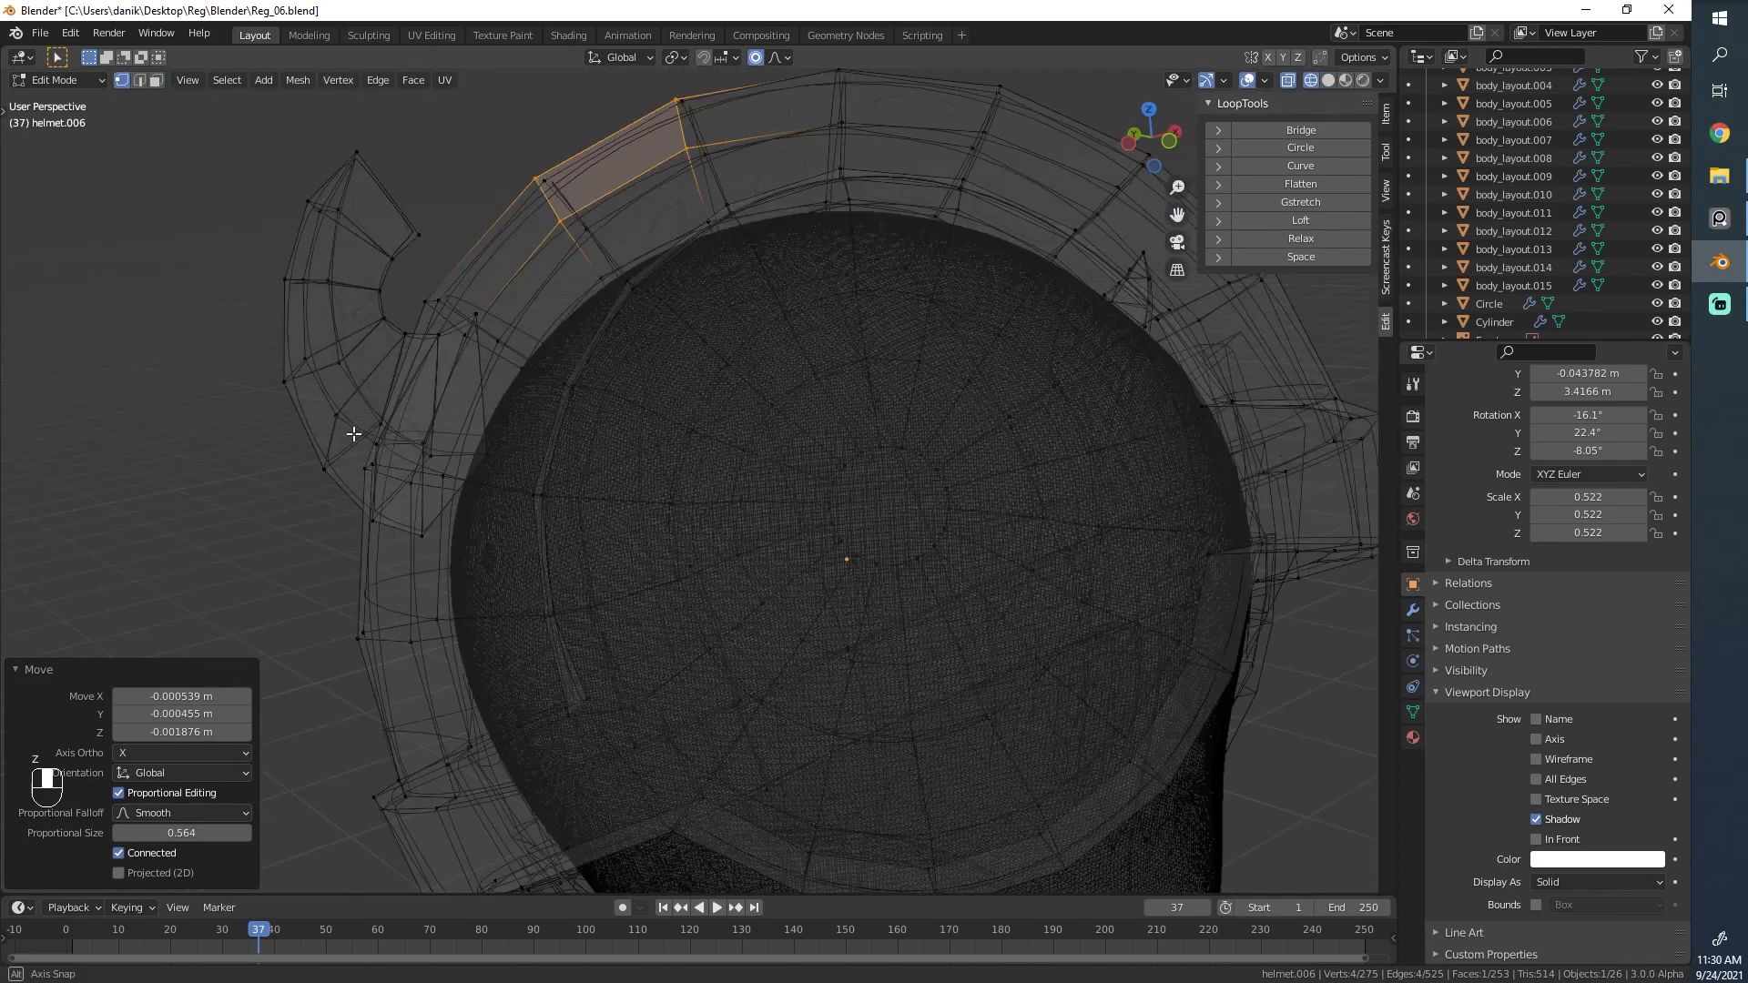
pyautogui.scroll(2, 604, 543)
pyautogui.press('z')
pyautogui.scroll(-4, 604, 543)
pyautogui.moveTo(604, 543); pyautogui.dragTo(464, 510, button='middle')
pyautogui.scroll(4, 838, 526)
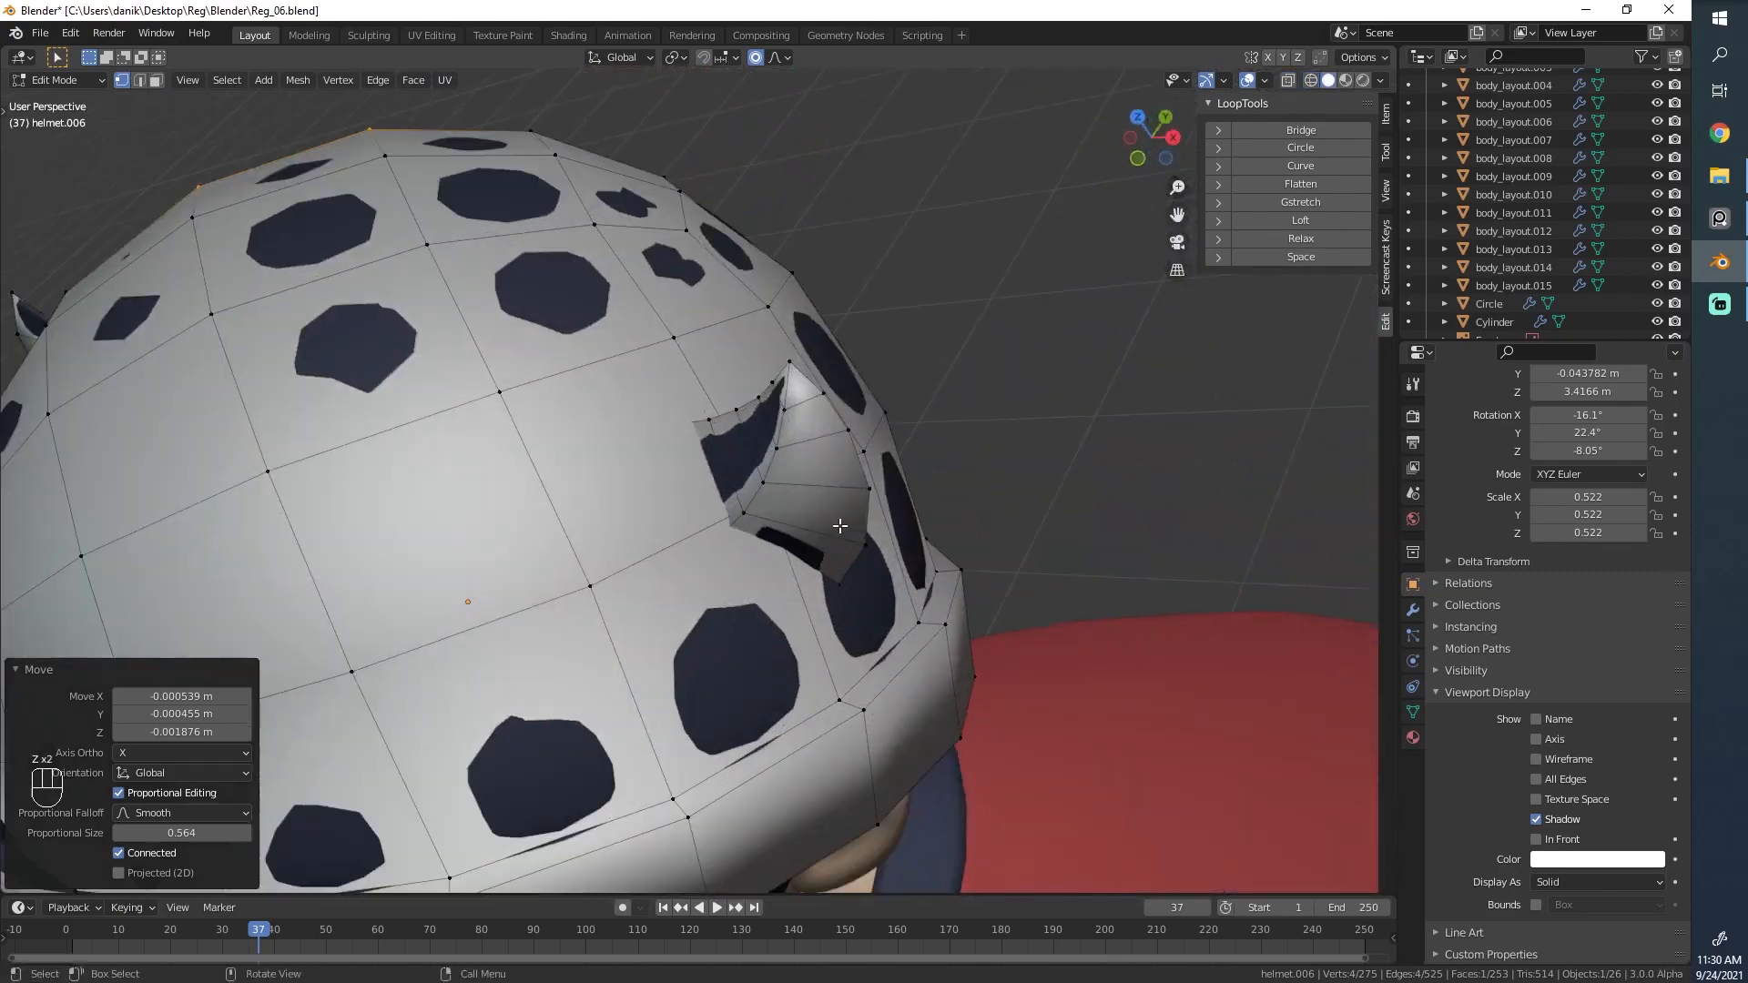
# In wireframe shading, select the dome vertex beneath the horn and delete it to open the surface around the horn's base.
pyautogui.press('z')
pyautogui.moveTo(839, 526); pyautogui.dragTo(763, 510, button='middle')
pyautogui.click(746, 475)
pyautogui.press('x')
pyautogui.click(745, 475)
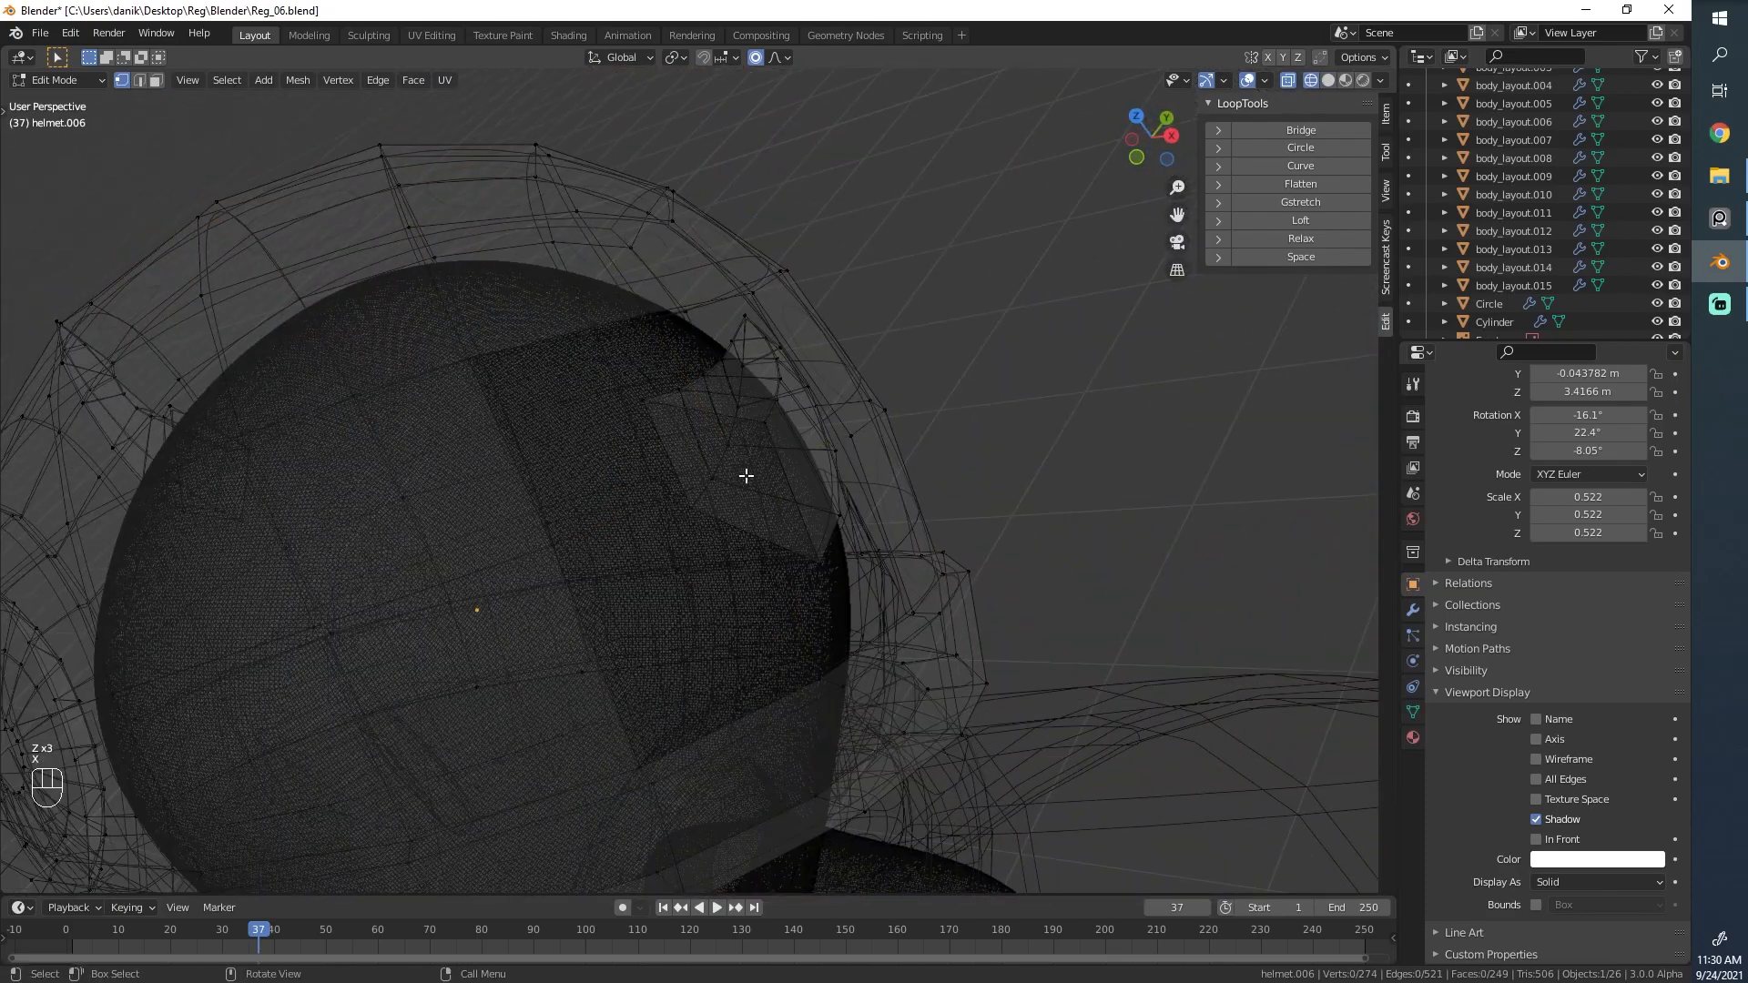
# Inspect the opened area around the horn's base in wireframe and solid shading, with the mesh selected to check its topology.
pyautogui.press('a')
pyautogui.press('z')
pyautogui.scroll(-4, 653, 587)
pyautogui.press('z')
pyautogui.scroll(4, 683, 562)
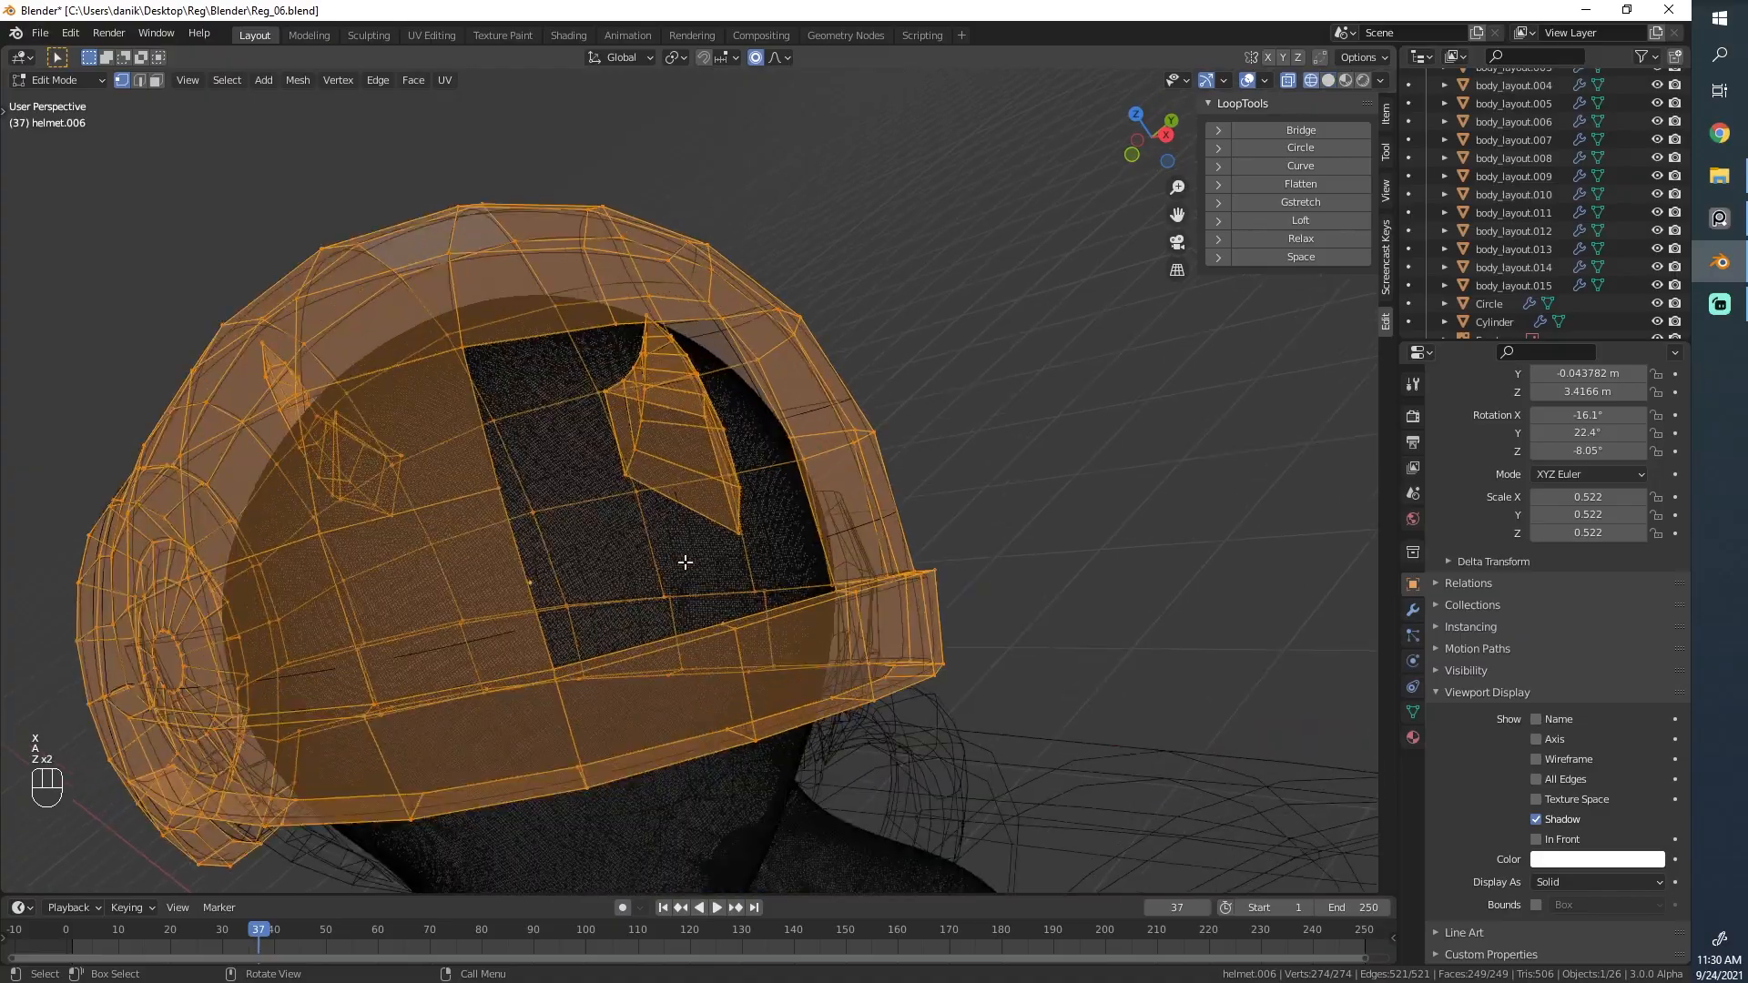
pyautogui.moveTo(683, 561); pyautogui.dragTo(628, 728, button='middle')
pyautogui.click(540, 426)
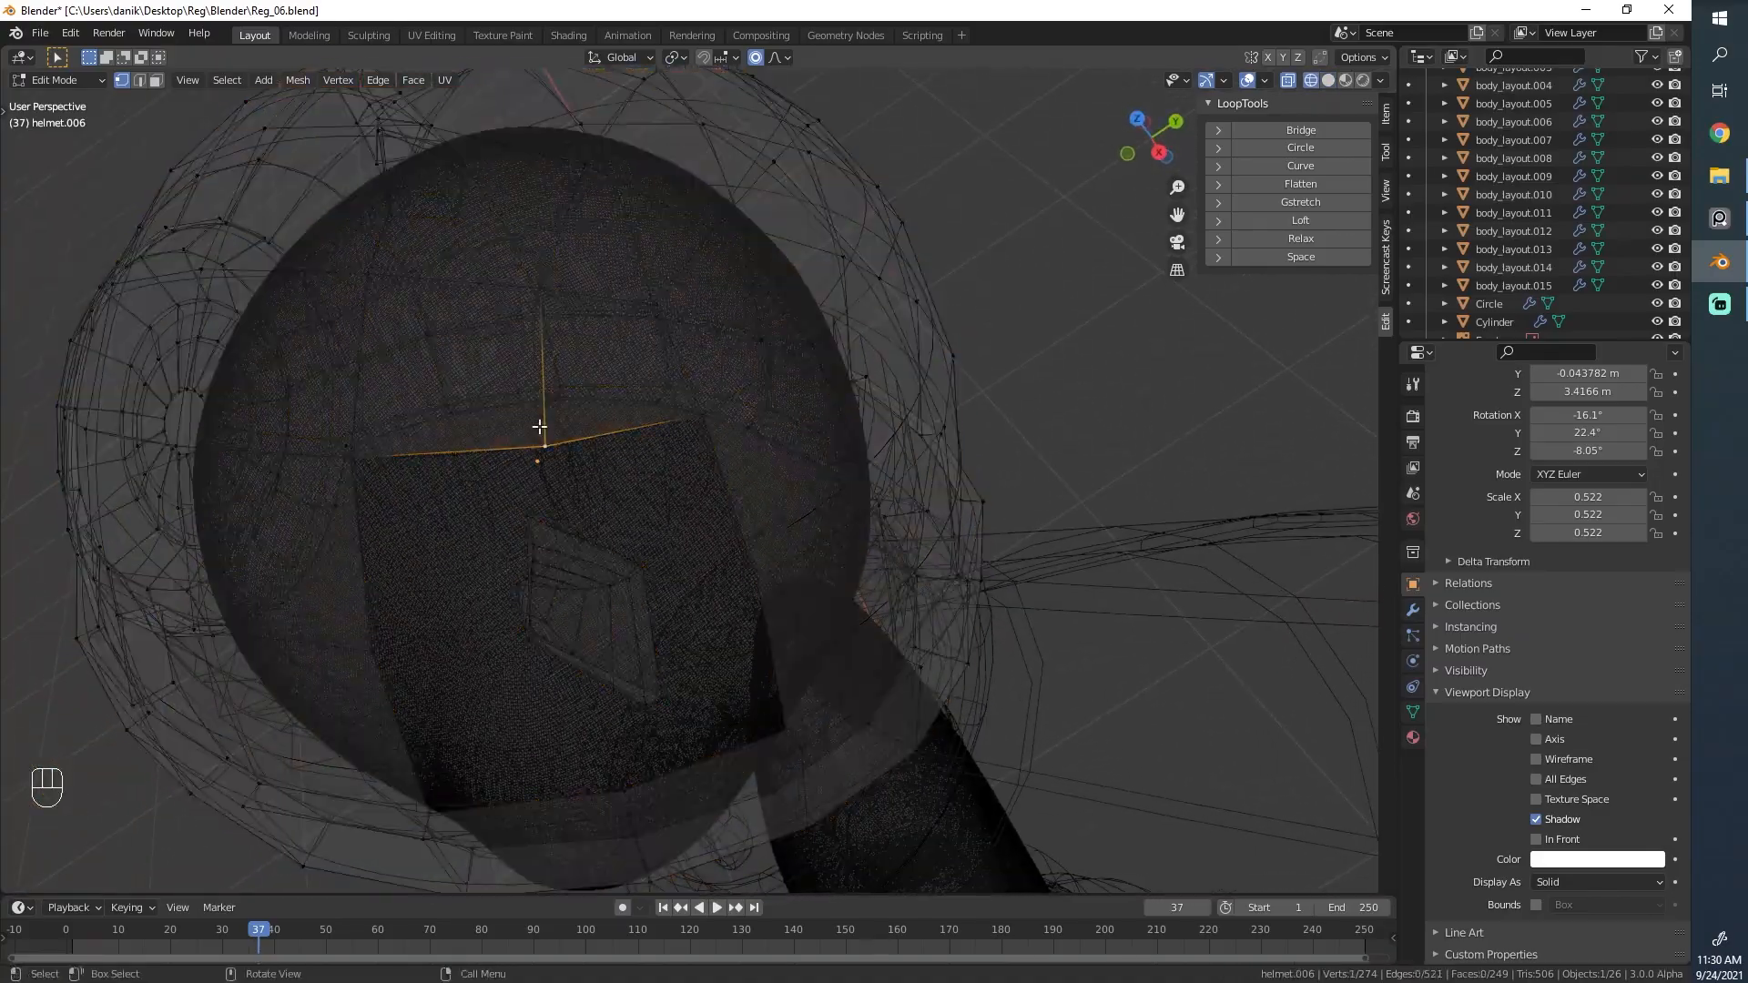
pyautogui.moveTo(637, 545)
pyautogui.mouseDown(button='middle')
pyautogui.moveTo(422, 401)
pyautogui.moveTo(511, 516)
pyautogui.moveTo(679, 391)
pyautogui.moveTo(696, 560)
pyautogui.moveTo(601, 506)
pyautogui.mouseUp(button='middle')
pyautogui.press('z')
pyautogui.scroll(2, 679, 390)
pyautogui.scroll(3, 697, 561)
pyautogui.press('z')
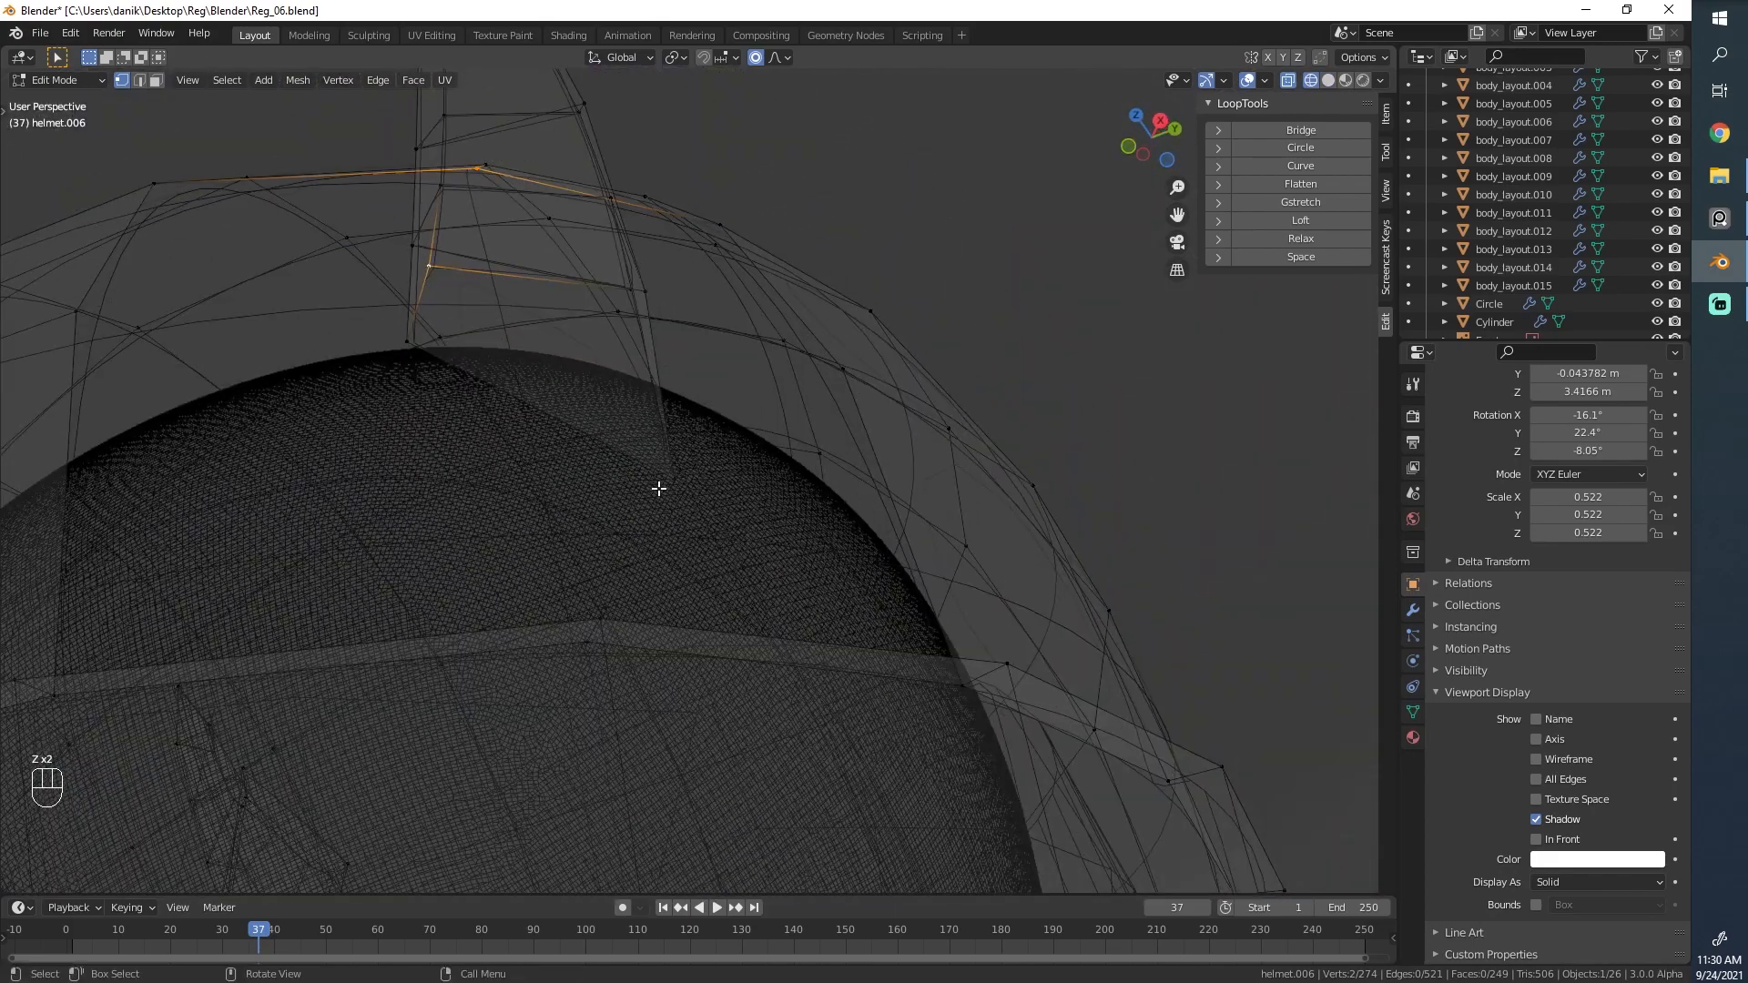
# Select the horn's lower base vertex, turn proportional editing off, and enable snapping to Face.
pyautogui.click(657, 489)
pyautogui.press('z')
pyautogui.moveTo(768, 492); pyautogui.dragTo(742, 501, button='middle')
pyautogui.hotkey('shift', 'Tab')
pyautogui.press('g')
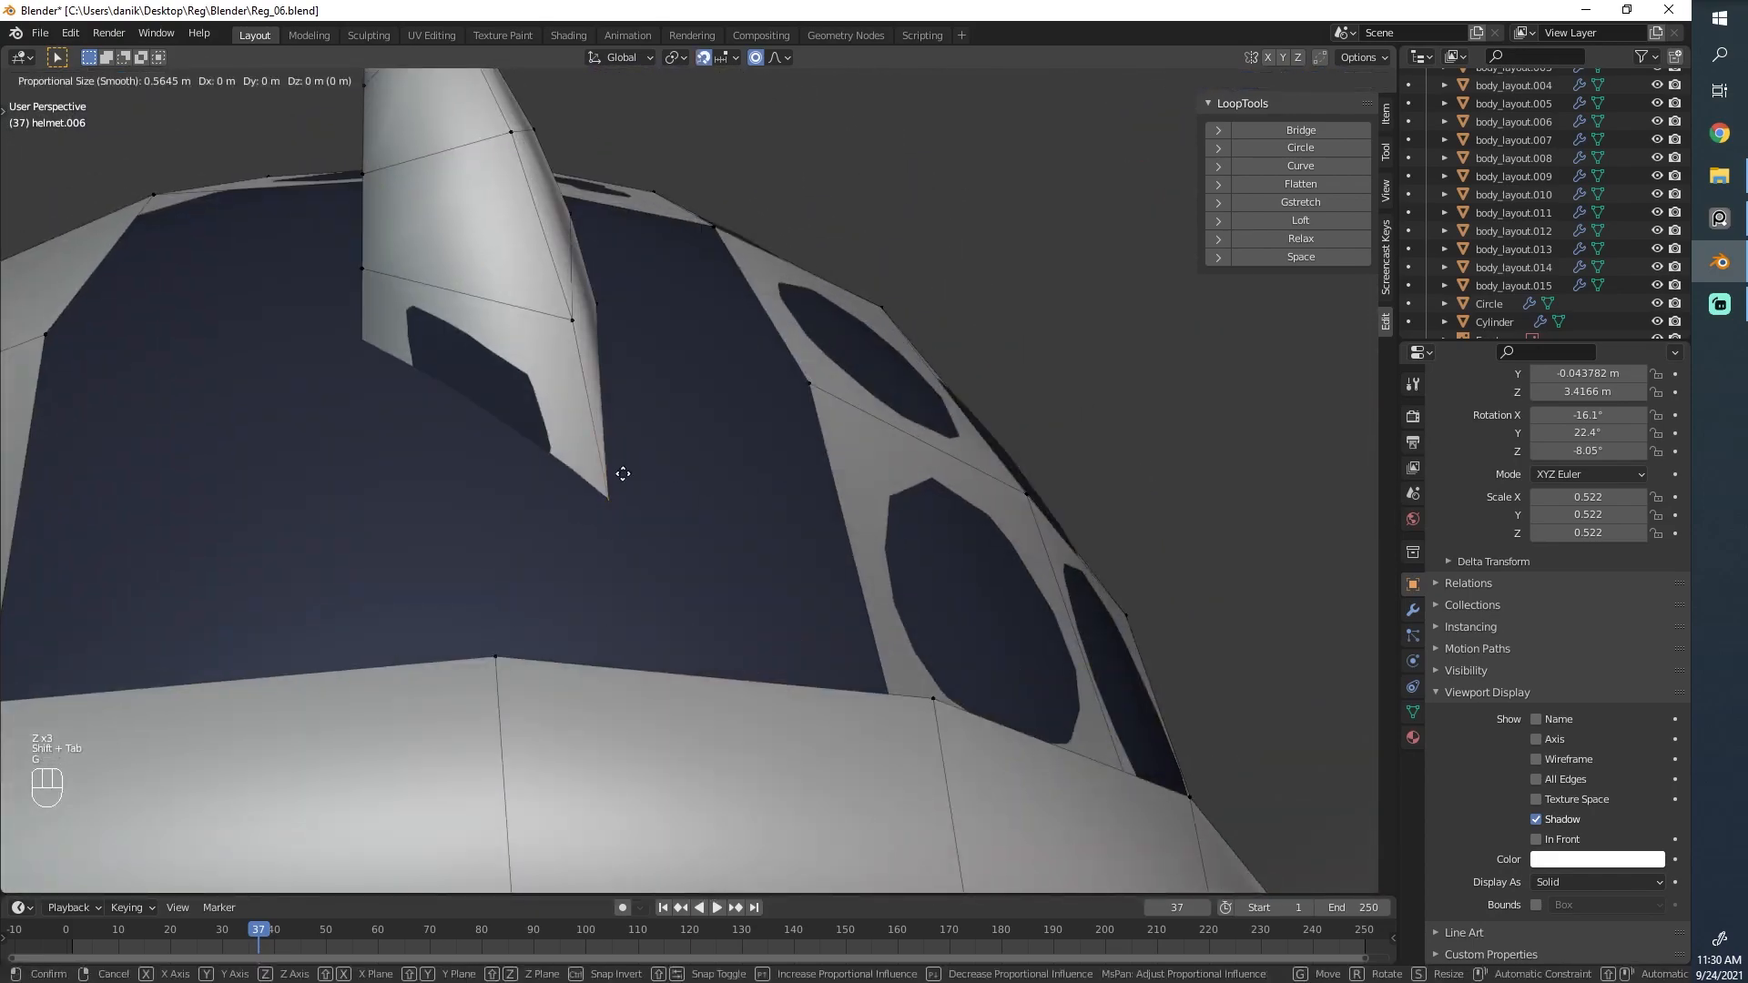
pyautogui.rightClick(635, 432)
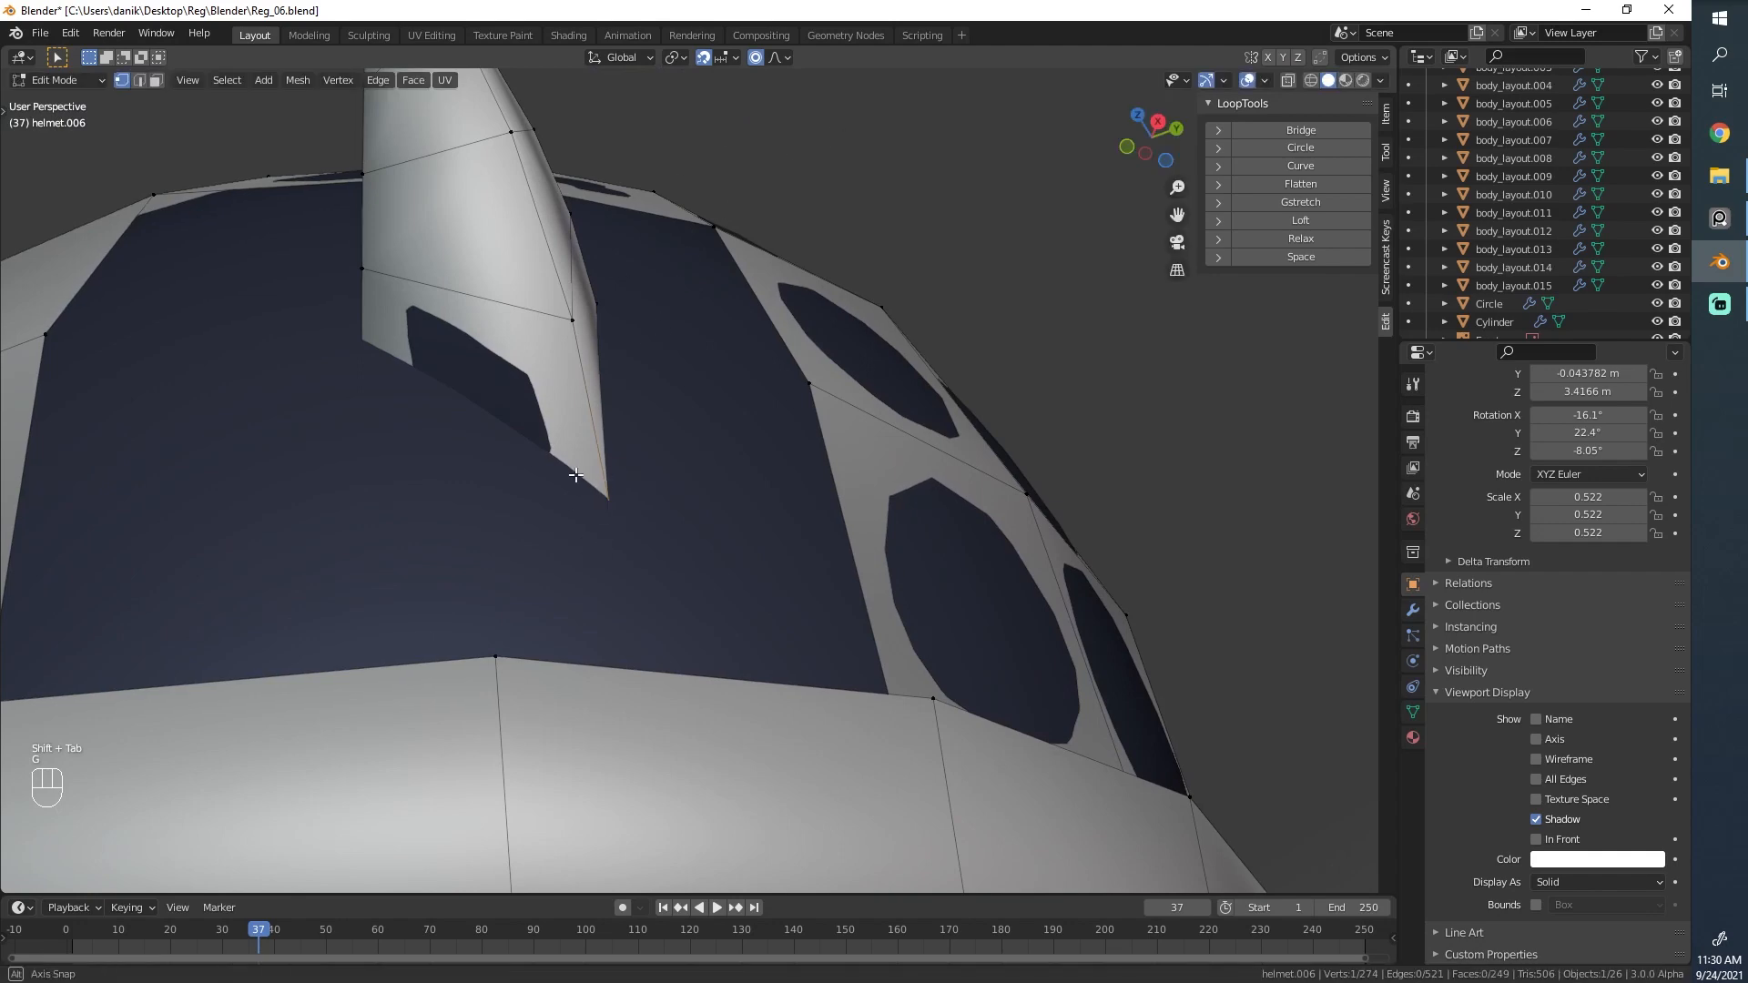
pyautogui.moveTo(575, 475); pyautogui.dragTo(649, 496, button='middle')
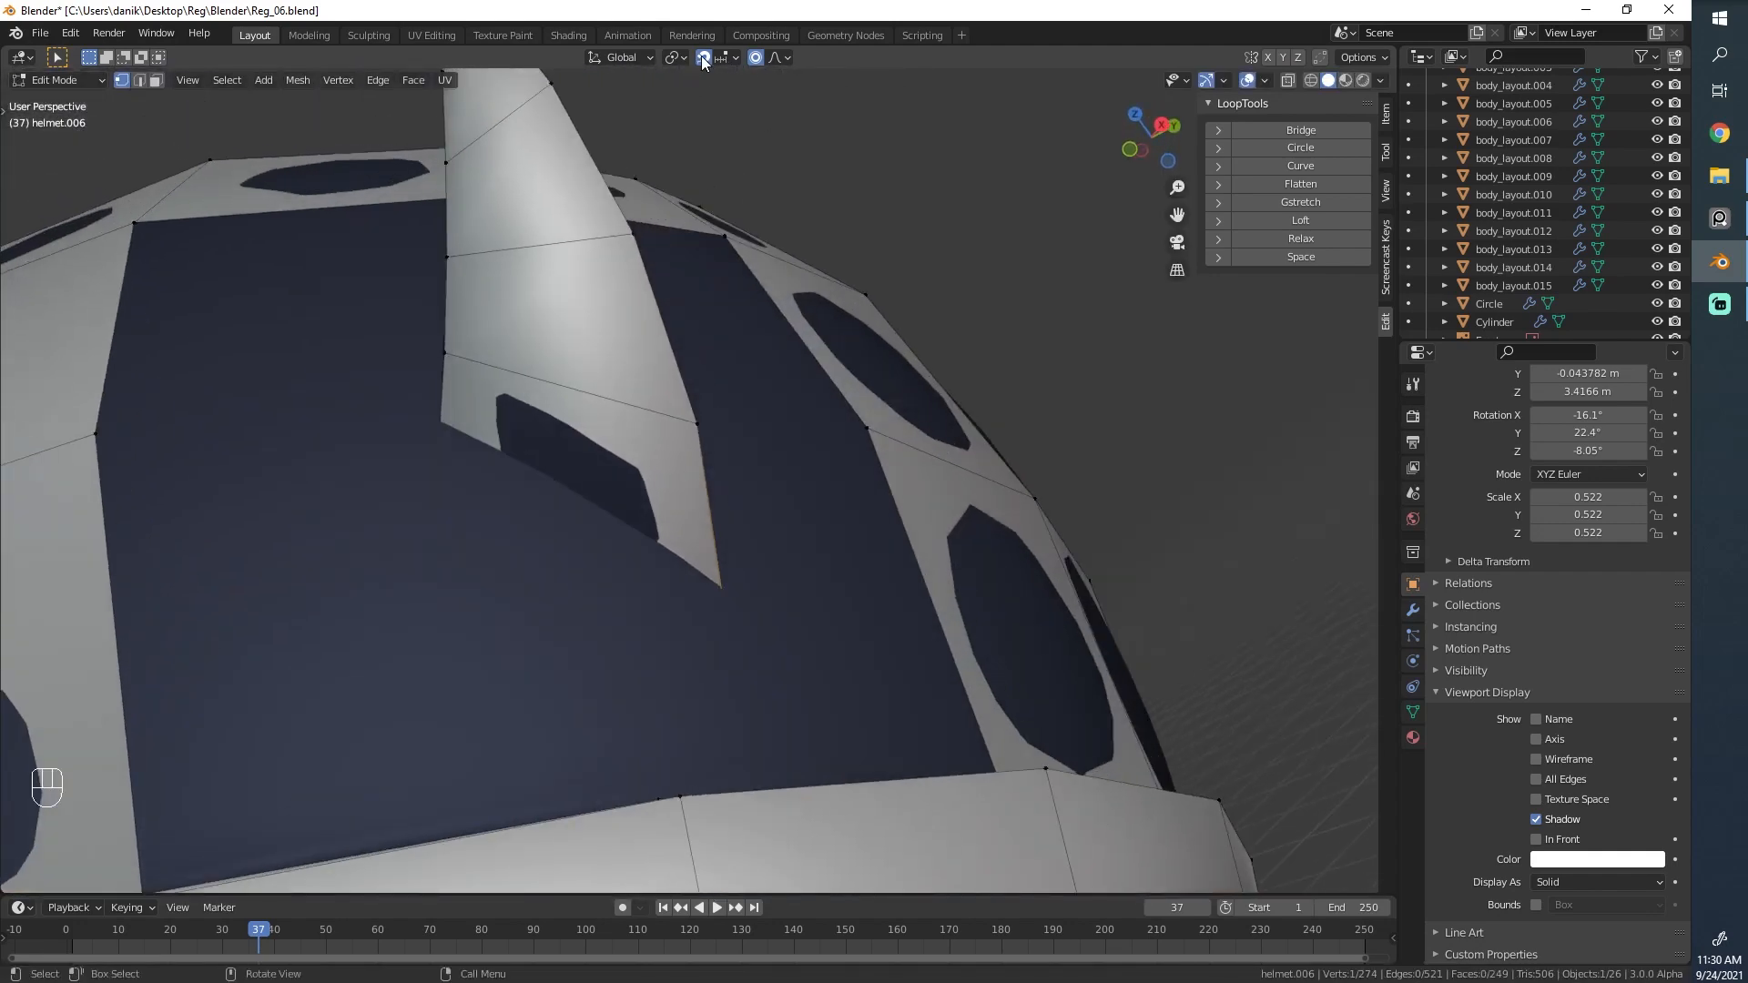
pyautogui.press('o')
pyautogui.click(724, 58)
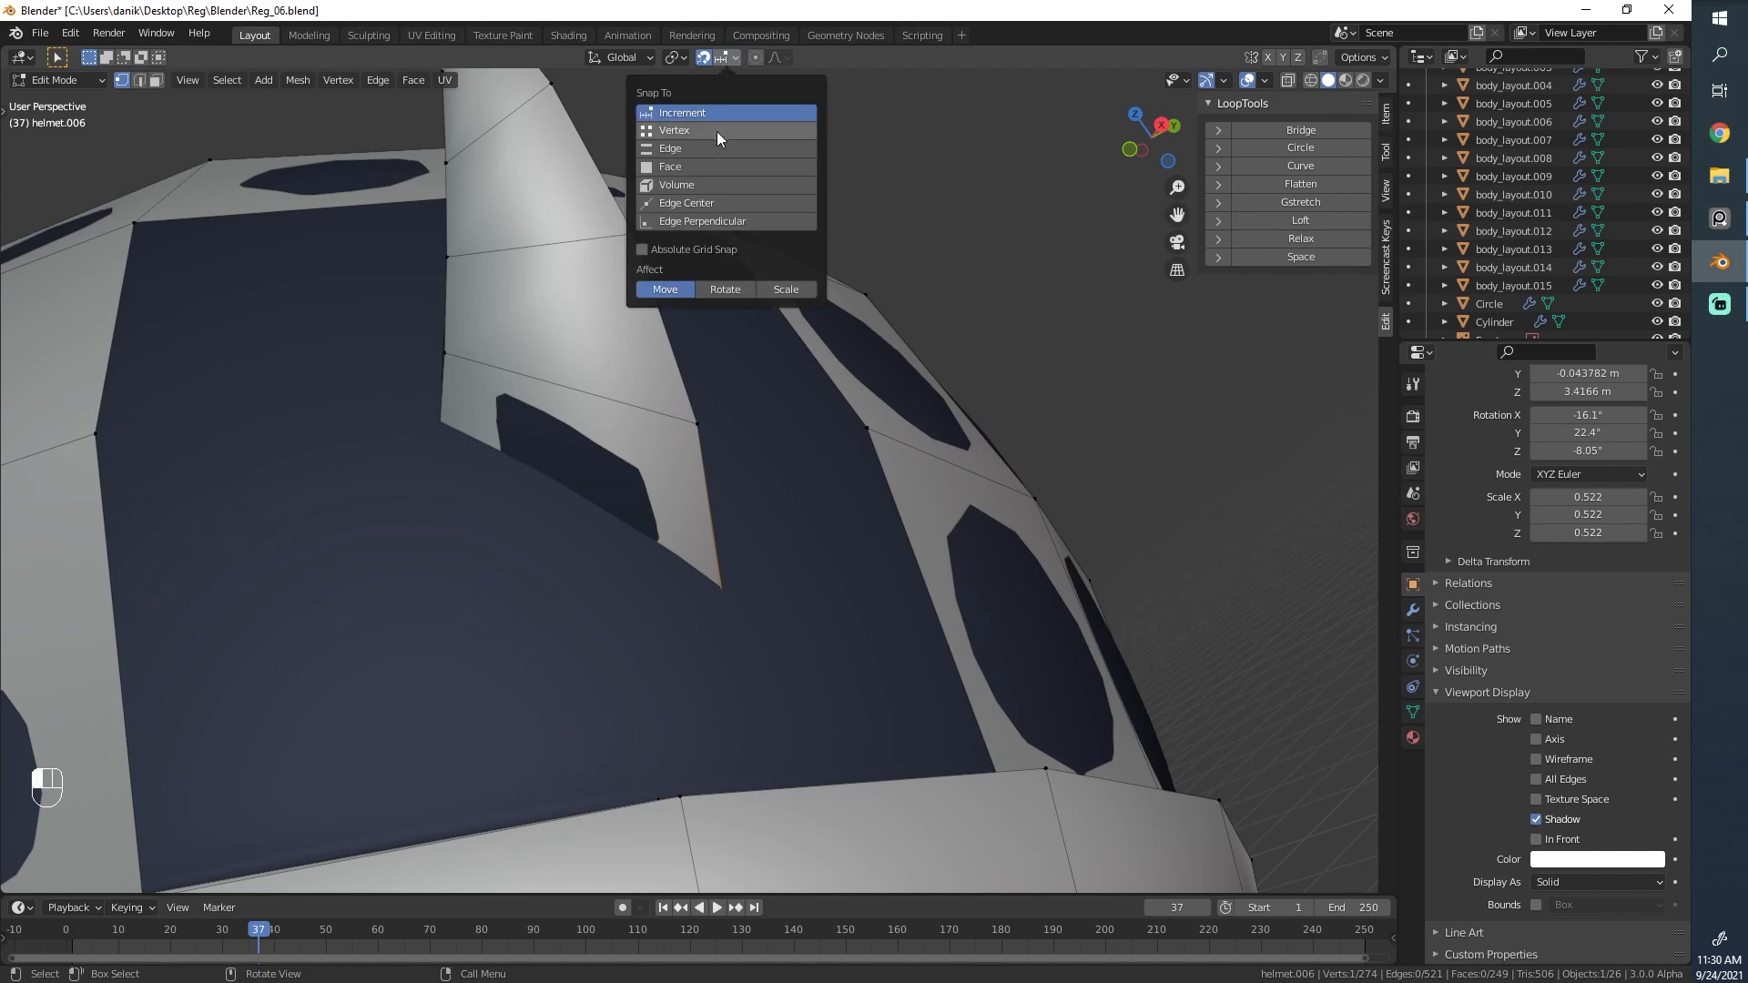
pyautogui.click(704, 165)
# Move the horn's lower base vertex and a neighbouring side base vertex onto the original helmet's surface with face snapping.
pyautogui.moveTo(582, 546); pyautogui.dragTo(575, 572, button='middle')
pyautogui.press('g')
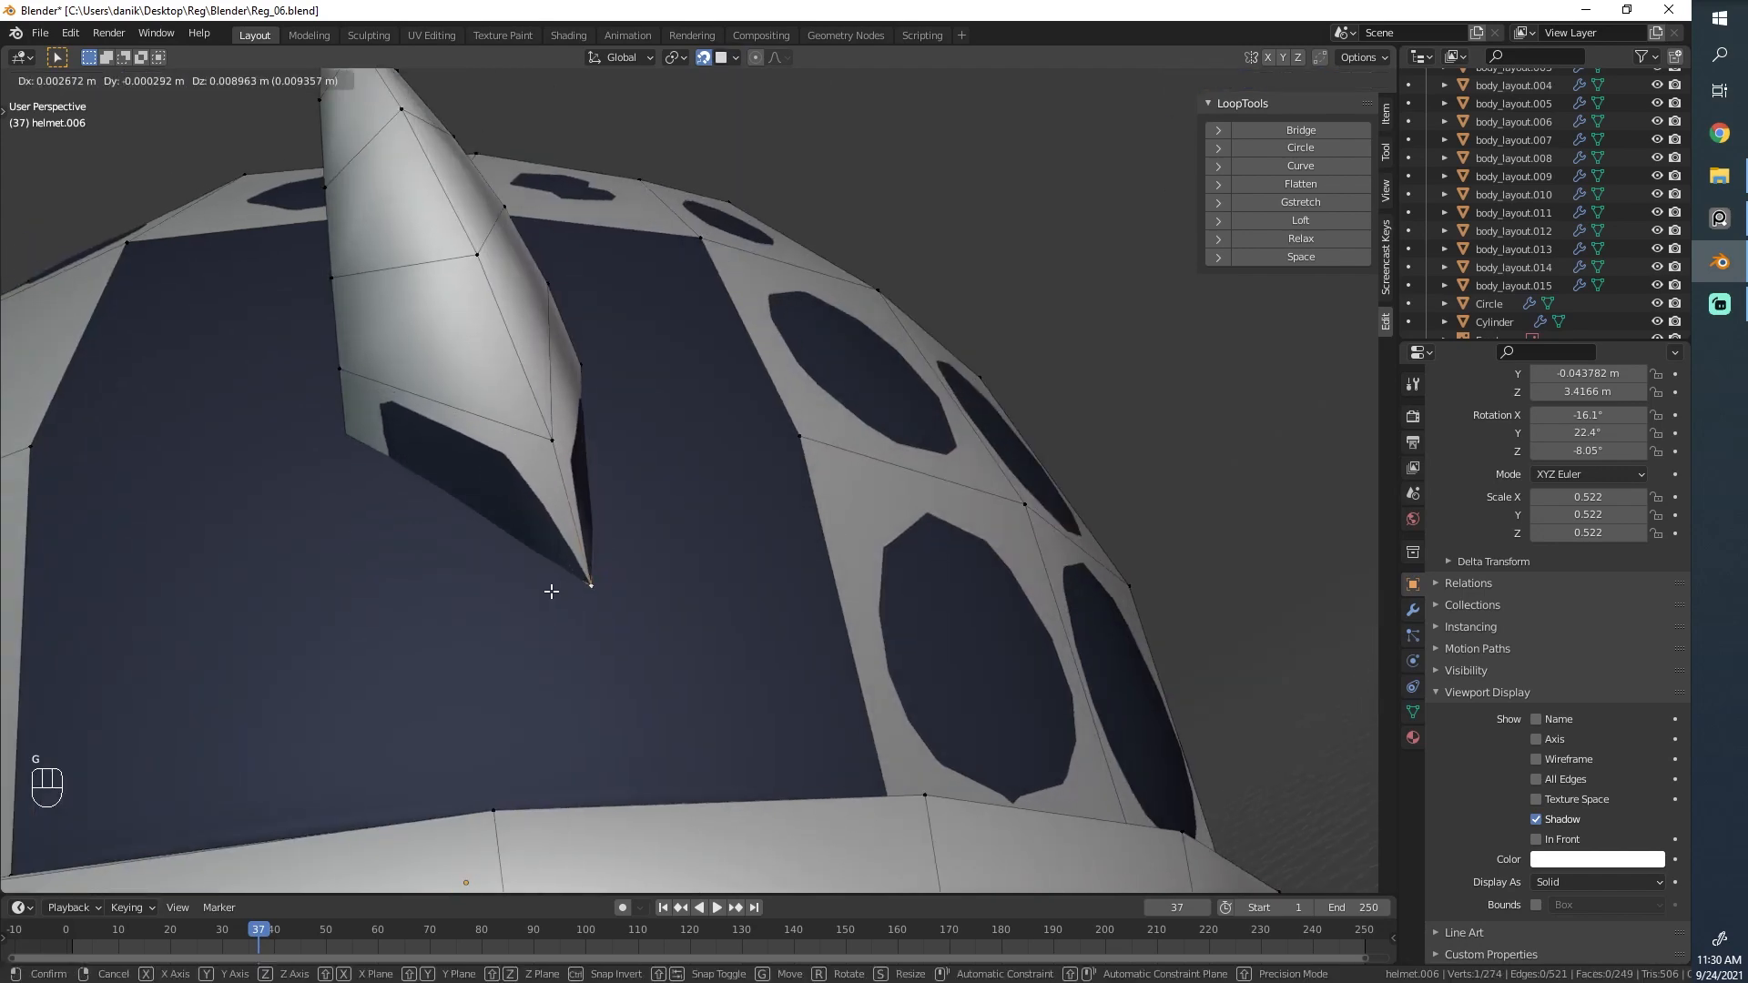
pyautogui.click(550, 592)
pyautogui.moveTo(551, 592); pyautogui.dragTo(537, 550, button='middle')
pyautogui.press('g')
pyautogui.click(421, 415)
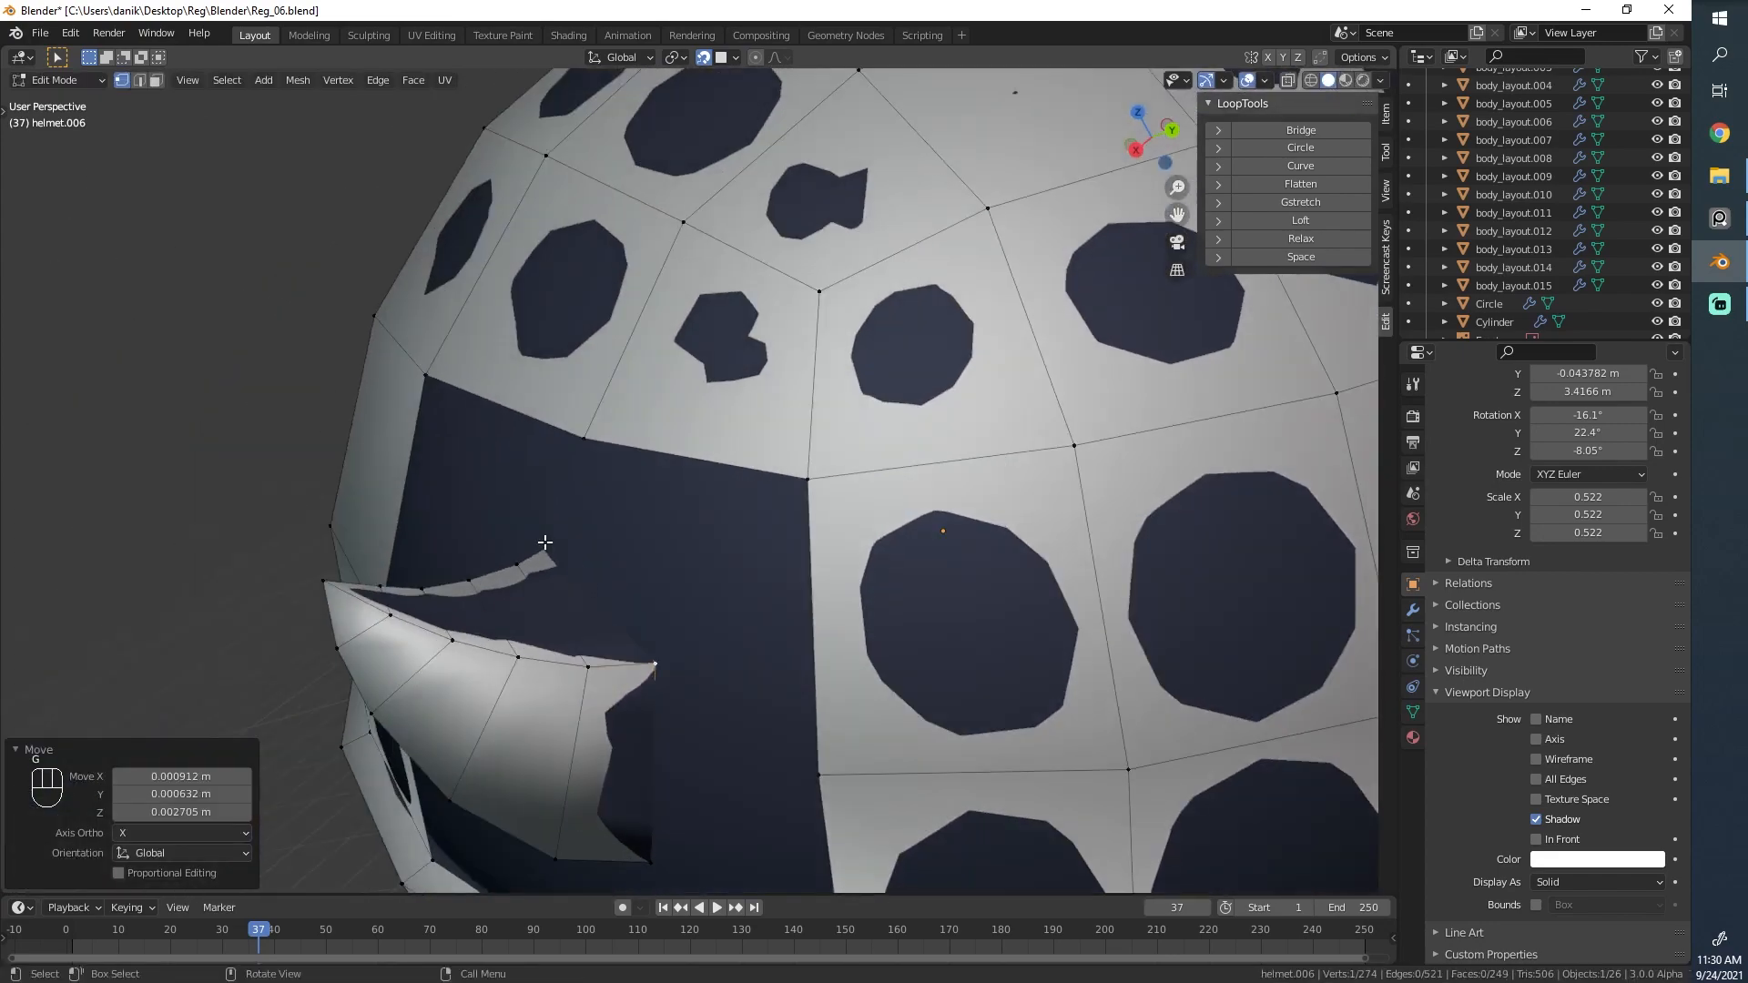
# Snap the horn's upper base vertex onto the original helmet's surface and readjust the adjacent side base vertex.
pyautogui.press('g')
pyautogui.press('z')
pyautogui.press('z')
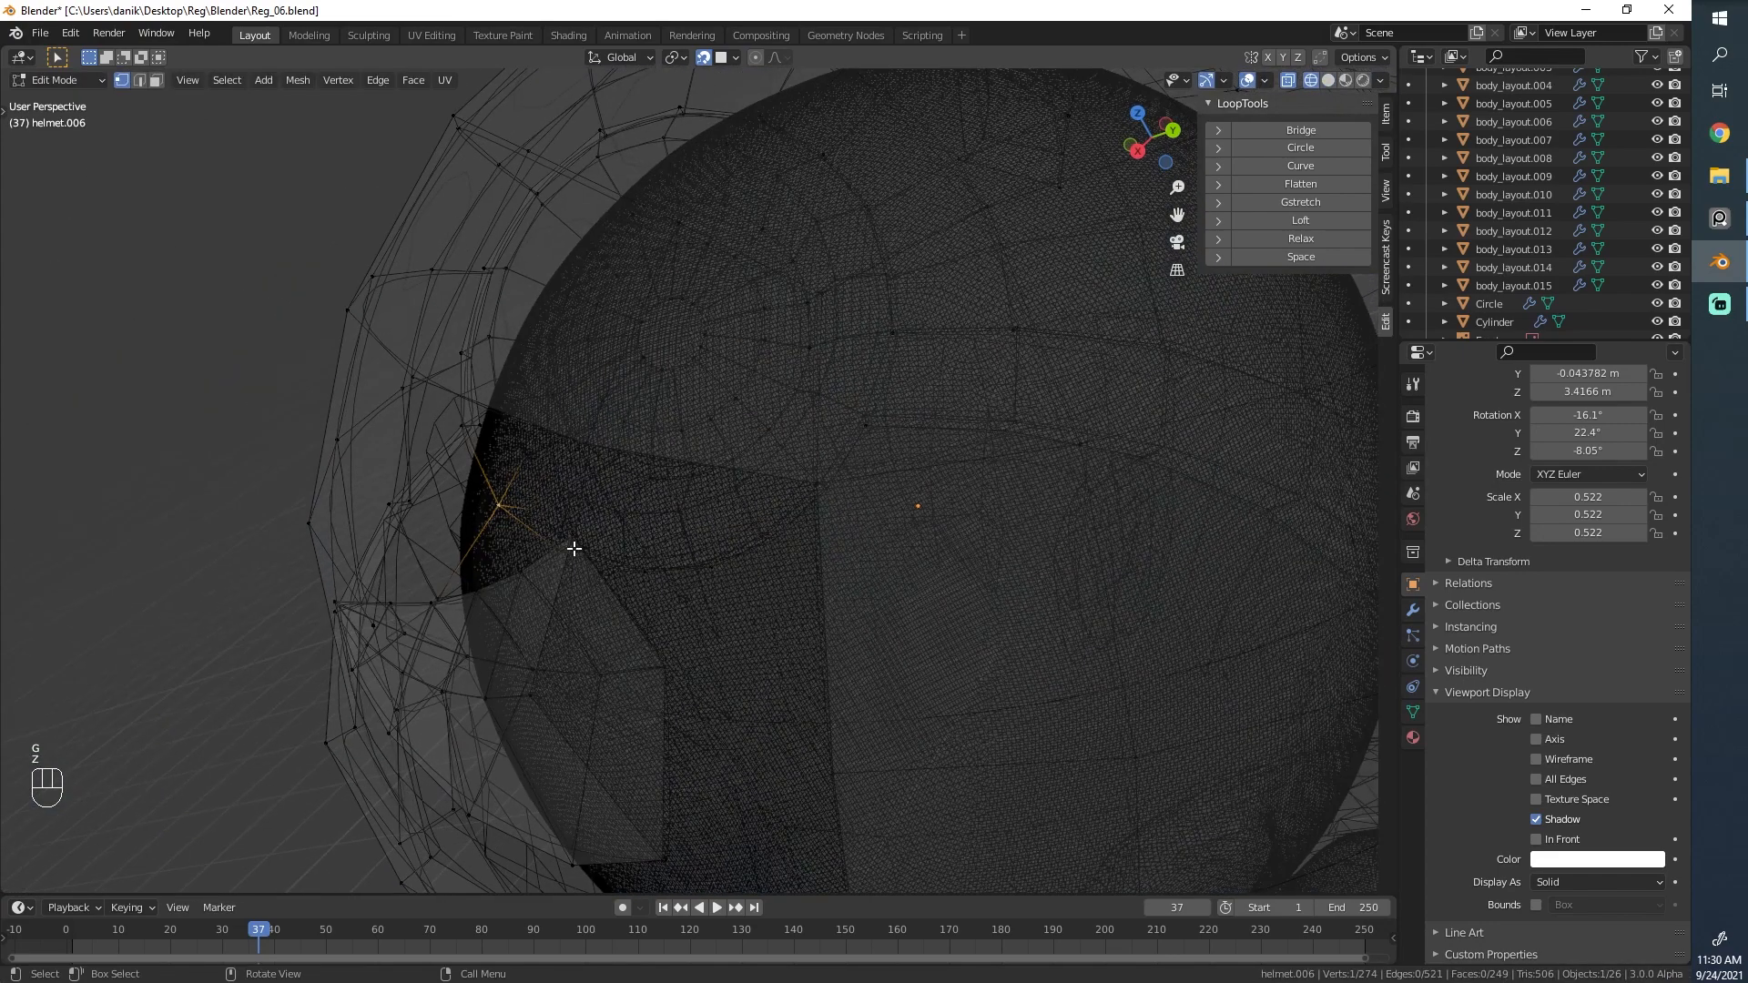
pyautogui.rightClick(607, 540)
pyautogui.press('z')
pyautogui.press('z')
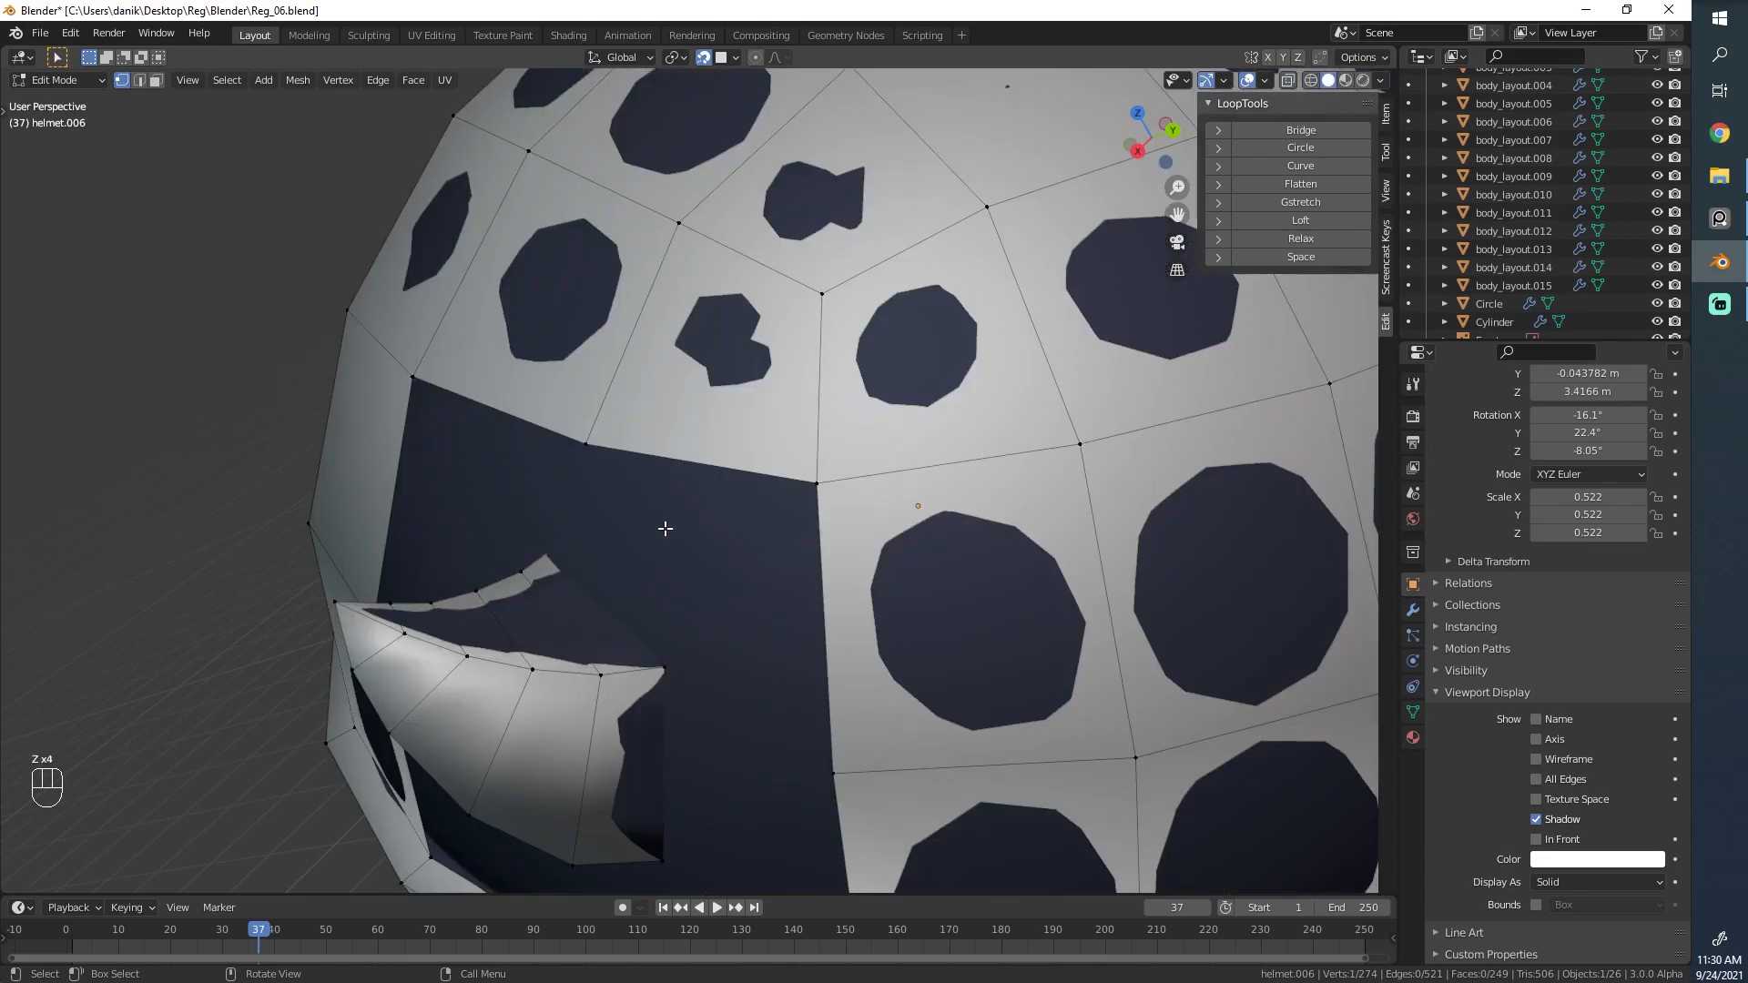
pyautogui.press('g')
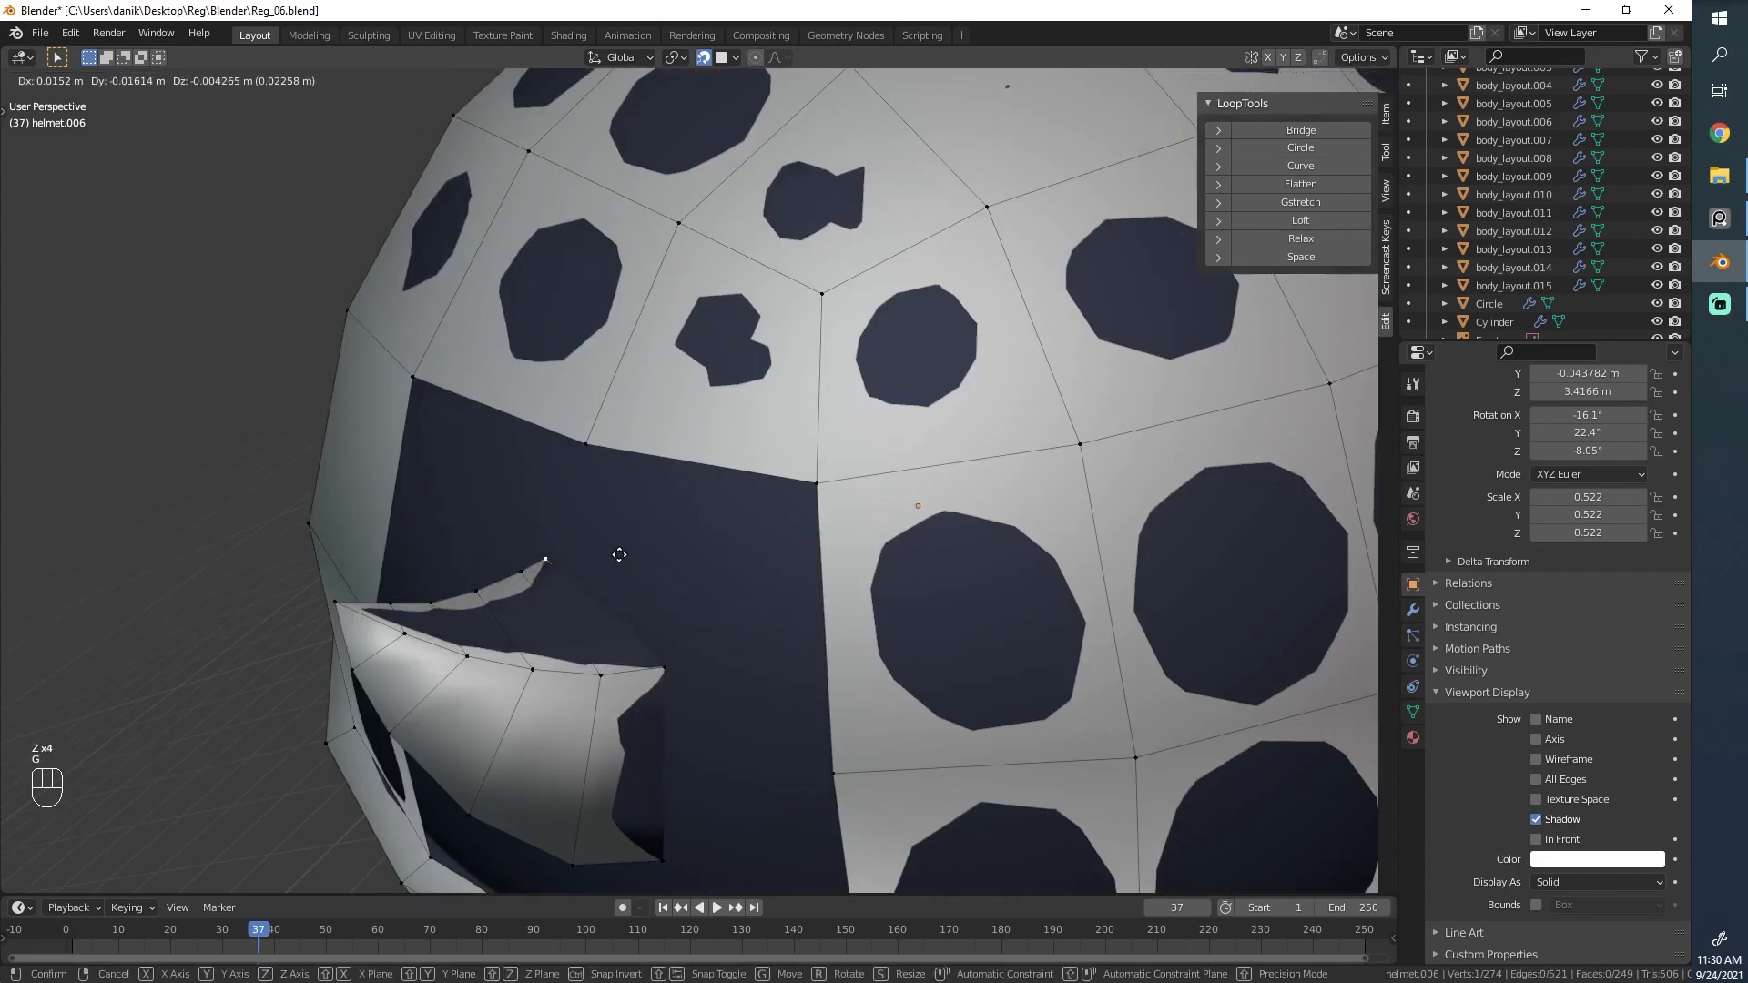
pyautogui.click(619, 555)
pyautogui.scroll(4, 565, 547)
pyautogui.press('g')
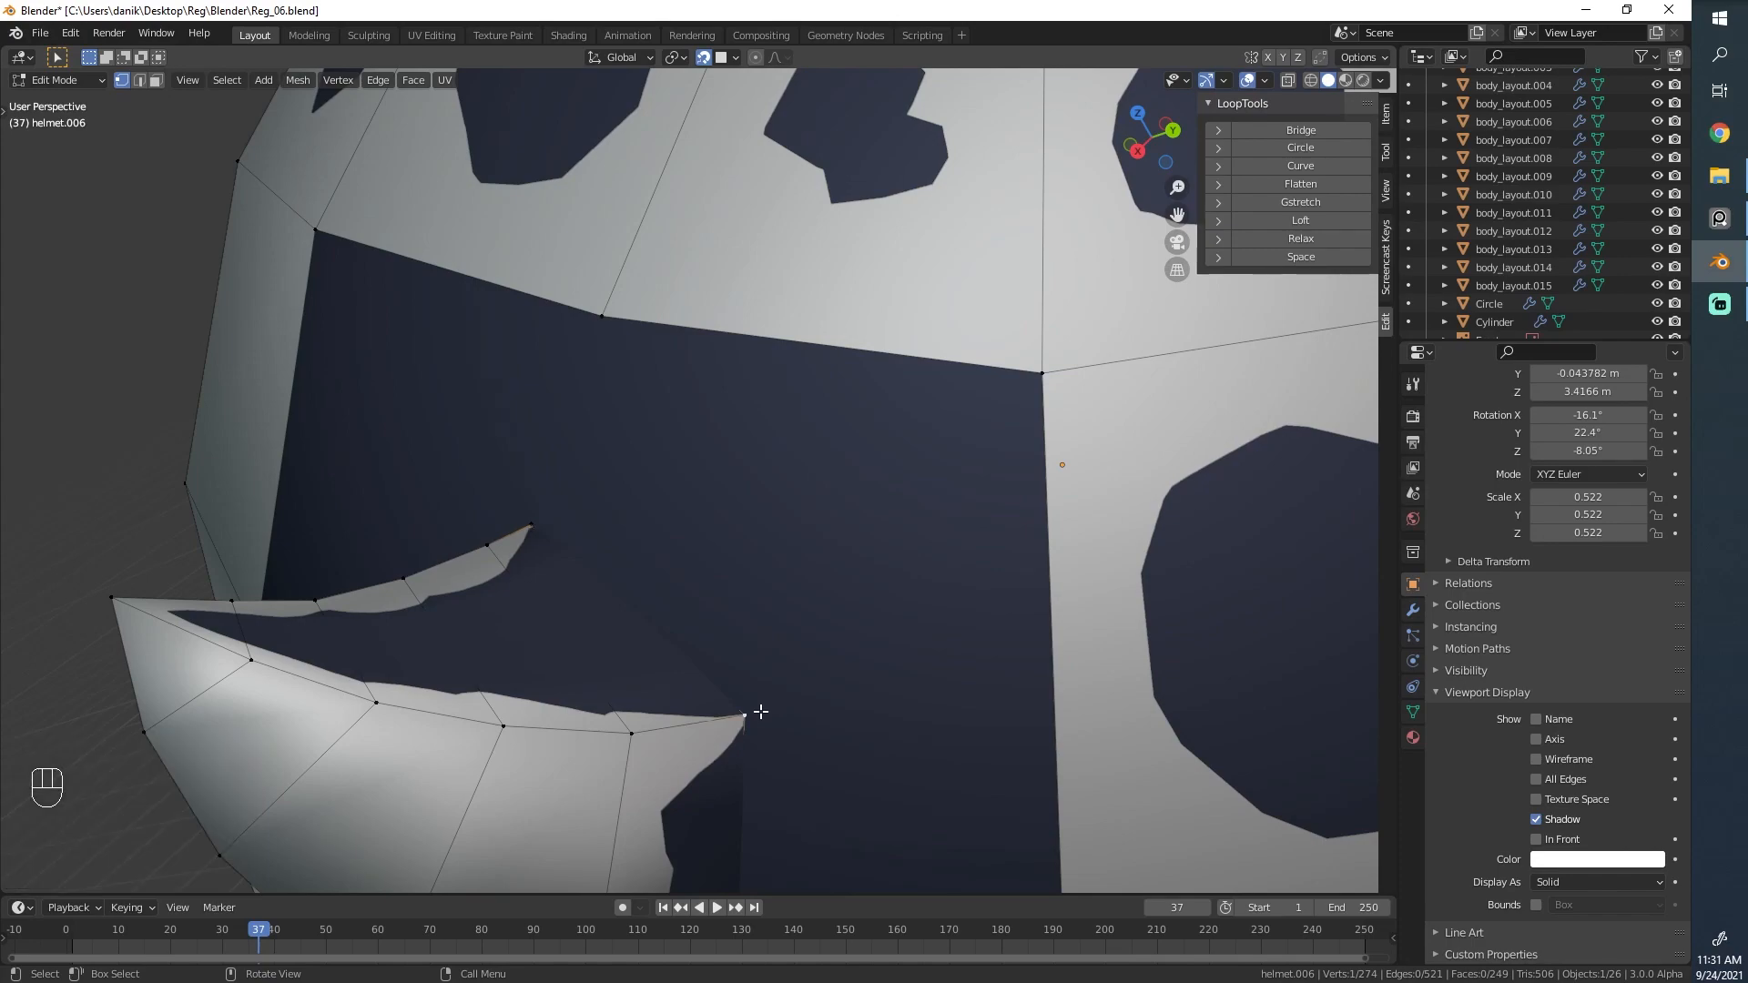
pyautogui.click(761, 710)
# Select the base vertex on the horn's other side and snap it onto the original helmet's surface.
pyautogui.scroll(-5, 761, 710)
pyautogui.scroll(4, 695, 640)
pyautogui.moveTo(883, 588); pyautogui.dragTo(680, 515, button='middle')
pyautogui.press('z')
pyautogui.click(695, 556)
pyautogui.press('z')
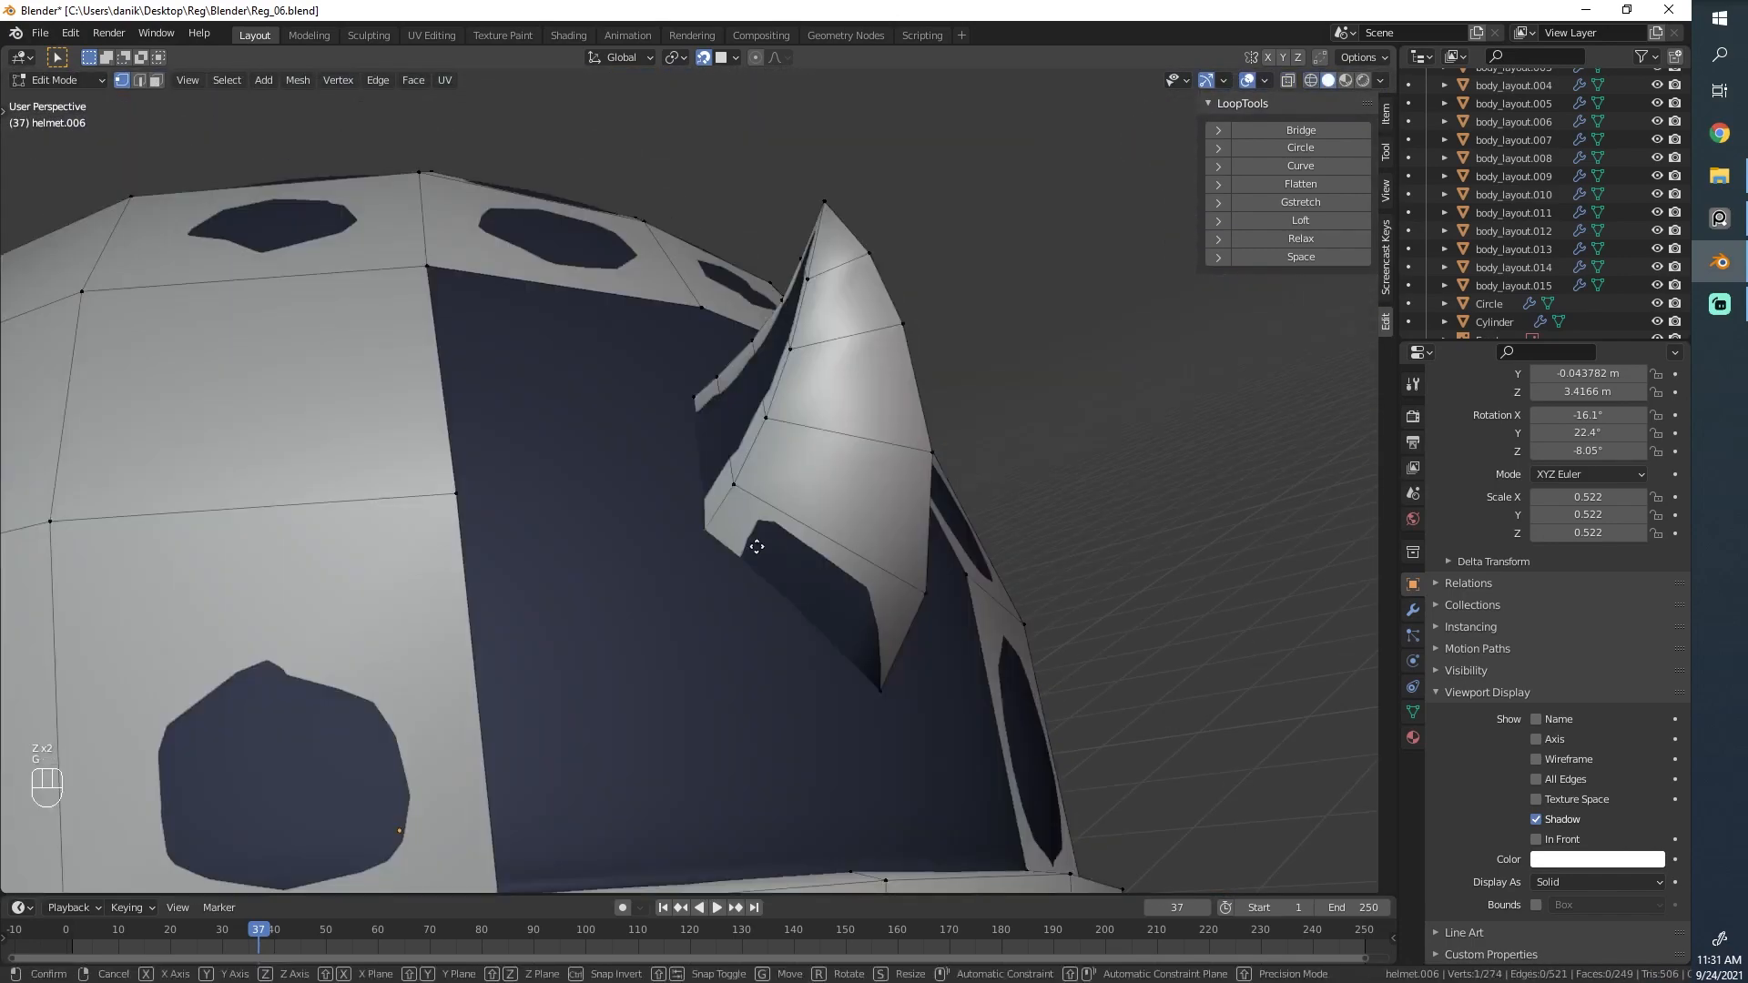
pyautogui.press('g')
pyautogui.click(770, 531)
pyautogui.scroll(-5, 770, 531)
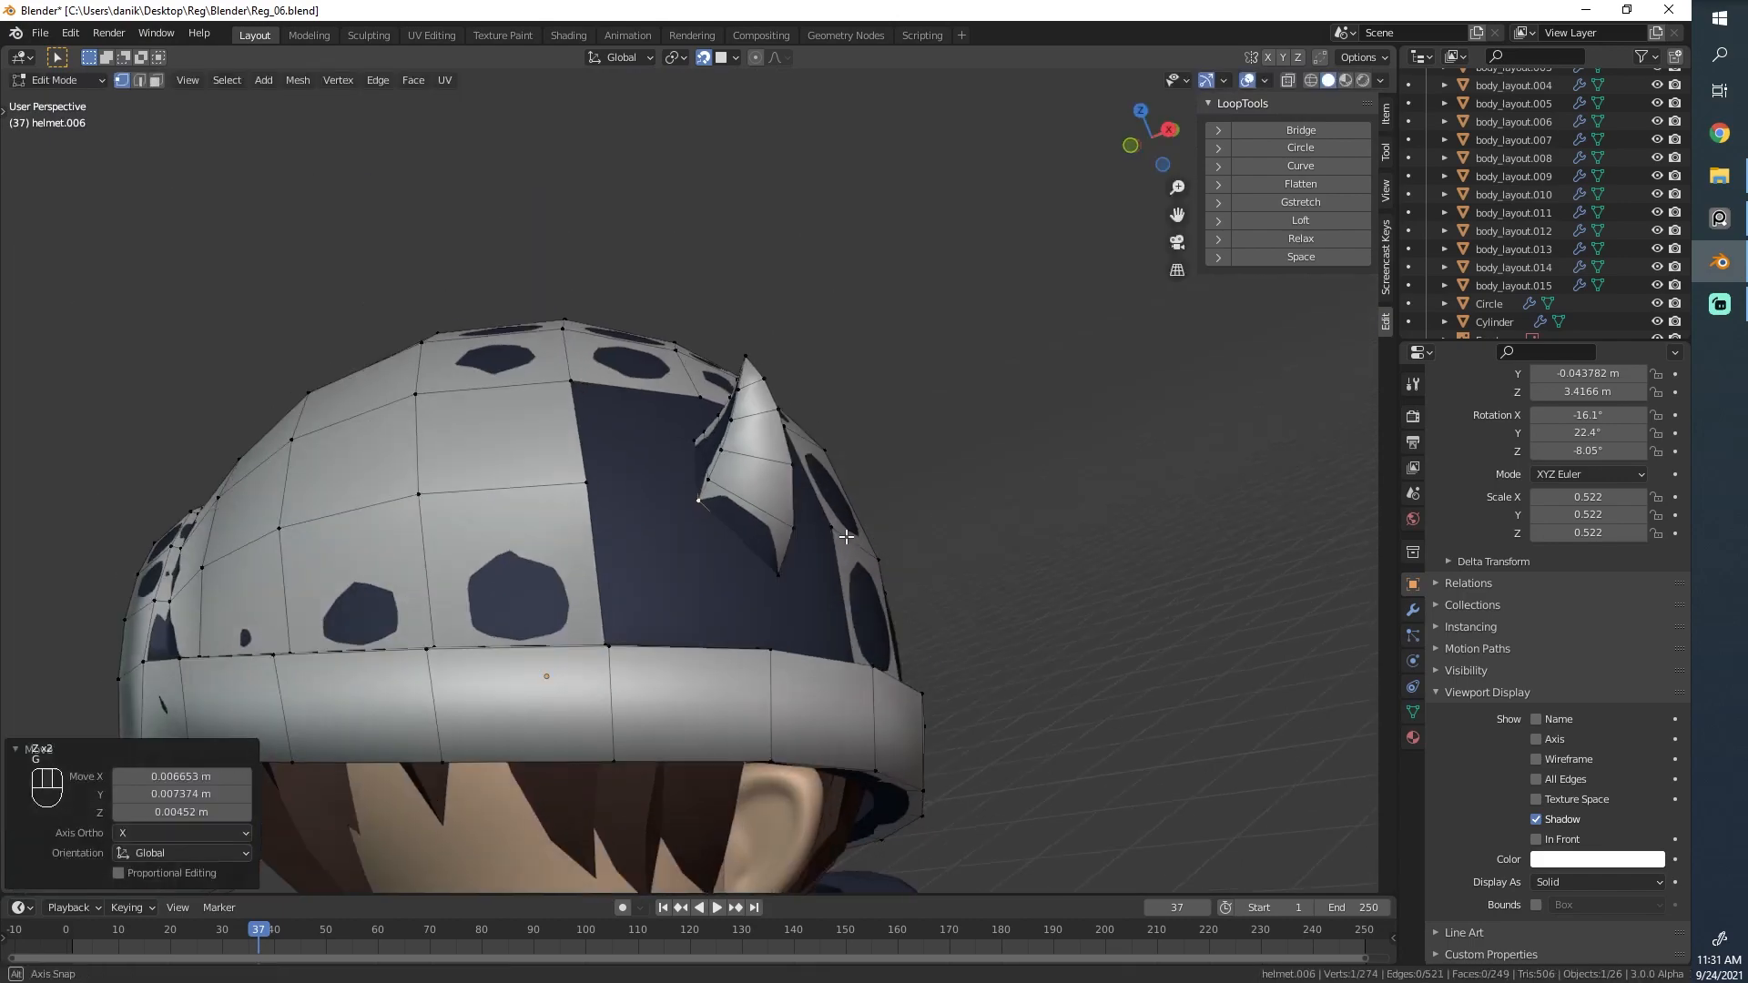
# Snap the dome vertex in the middle of the opening's upper border onto the original helmet's surface.
pyautogui.moveTo(771, 532); pyautogui.dragTo(765, 616, button='middle')
pyautogui.scroll(3, 765, 616)
pyautogui.moveTo(584, 524); pyautogui.dragTo(640, 609, button='middle')
pyautogui.scroll(4, 640, 609)
pyautogui.click(675, 502)
pyautogui.moveTo(670, 501); pyautogui.dragTo(789, 354, button='middle')
pyautogui.press('g')
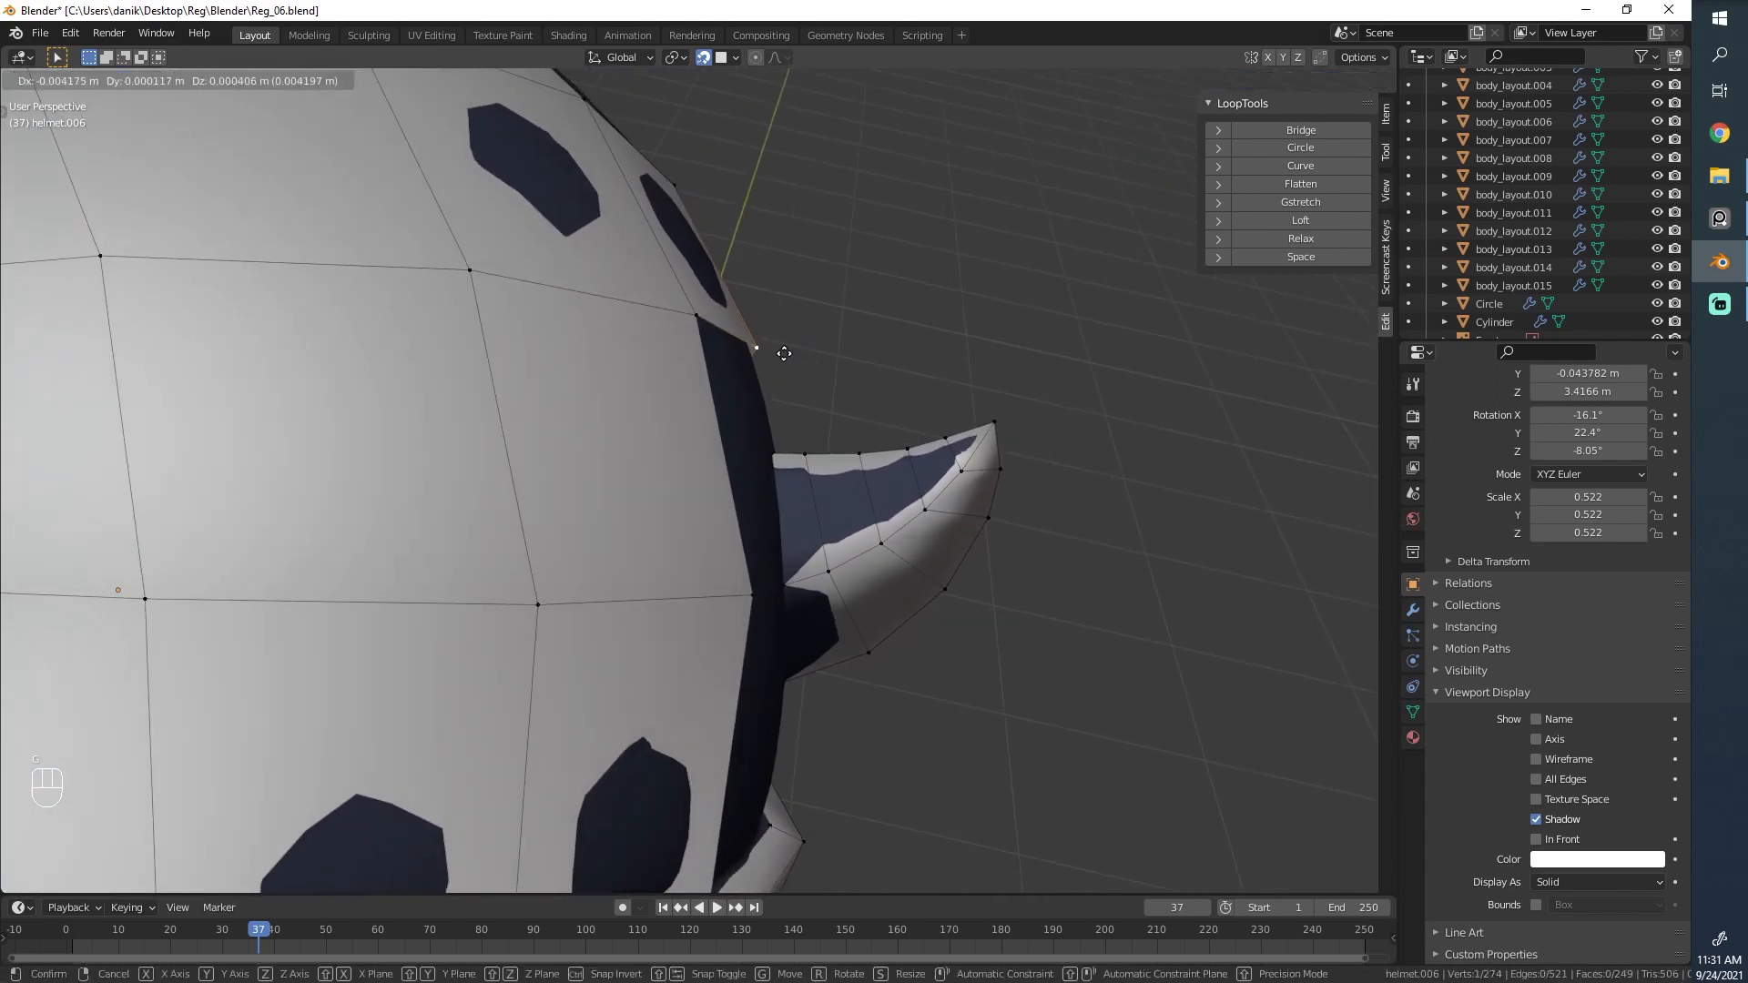
pyautogui.click(777, 351)
# Connect the horn's four base corner vertices to the middle vertices of the opening's four borders with new edges.
pyautogui.keyDown('shift'); pyautogui.click(776, 449); pyautogui.keyUp('shift')
pyautogui.press('f')
pyautogui.moveTo(893, 370); pyautogui.dragTo(801, 522, button='middle')
pyautogui.press('f')
pyautogui.moveTo(874, 648); pyautogui.dragTo(805, 633, button='middle')
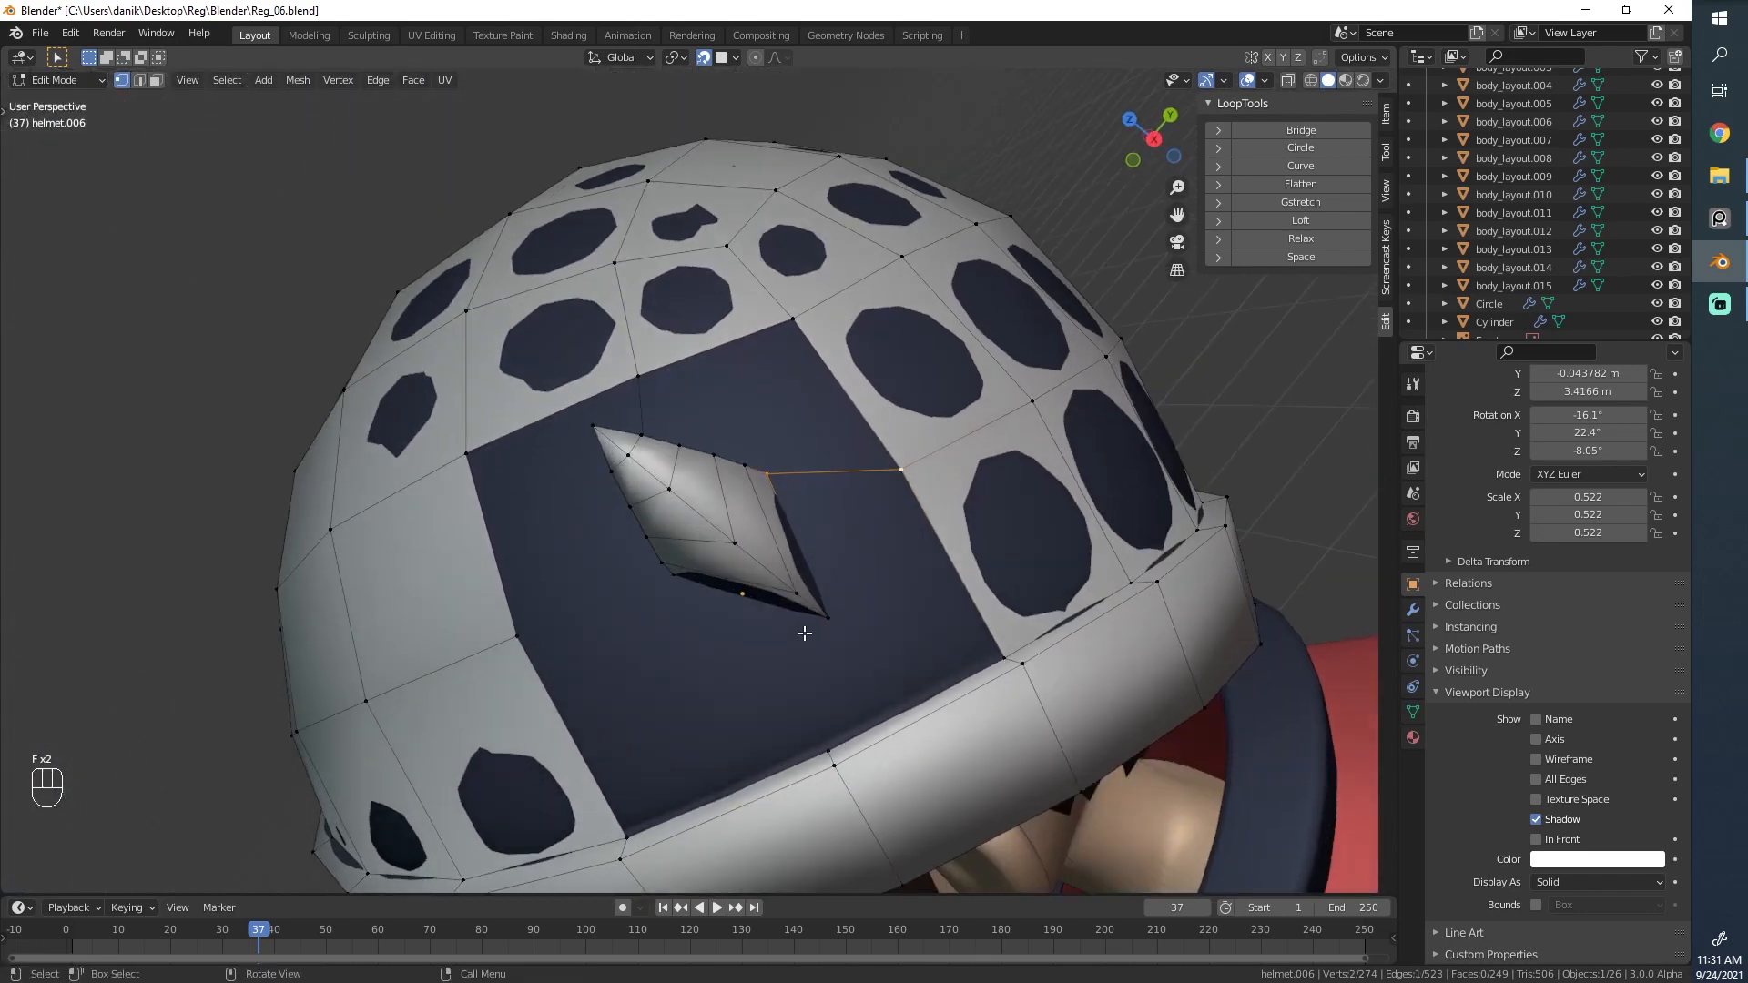
pyautogui.press('f')
pyautogui.moveTo(698, 733); pyautogui.dragTo(601, 626, button='middle')
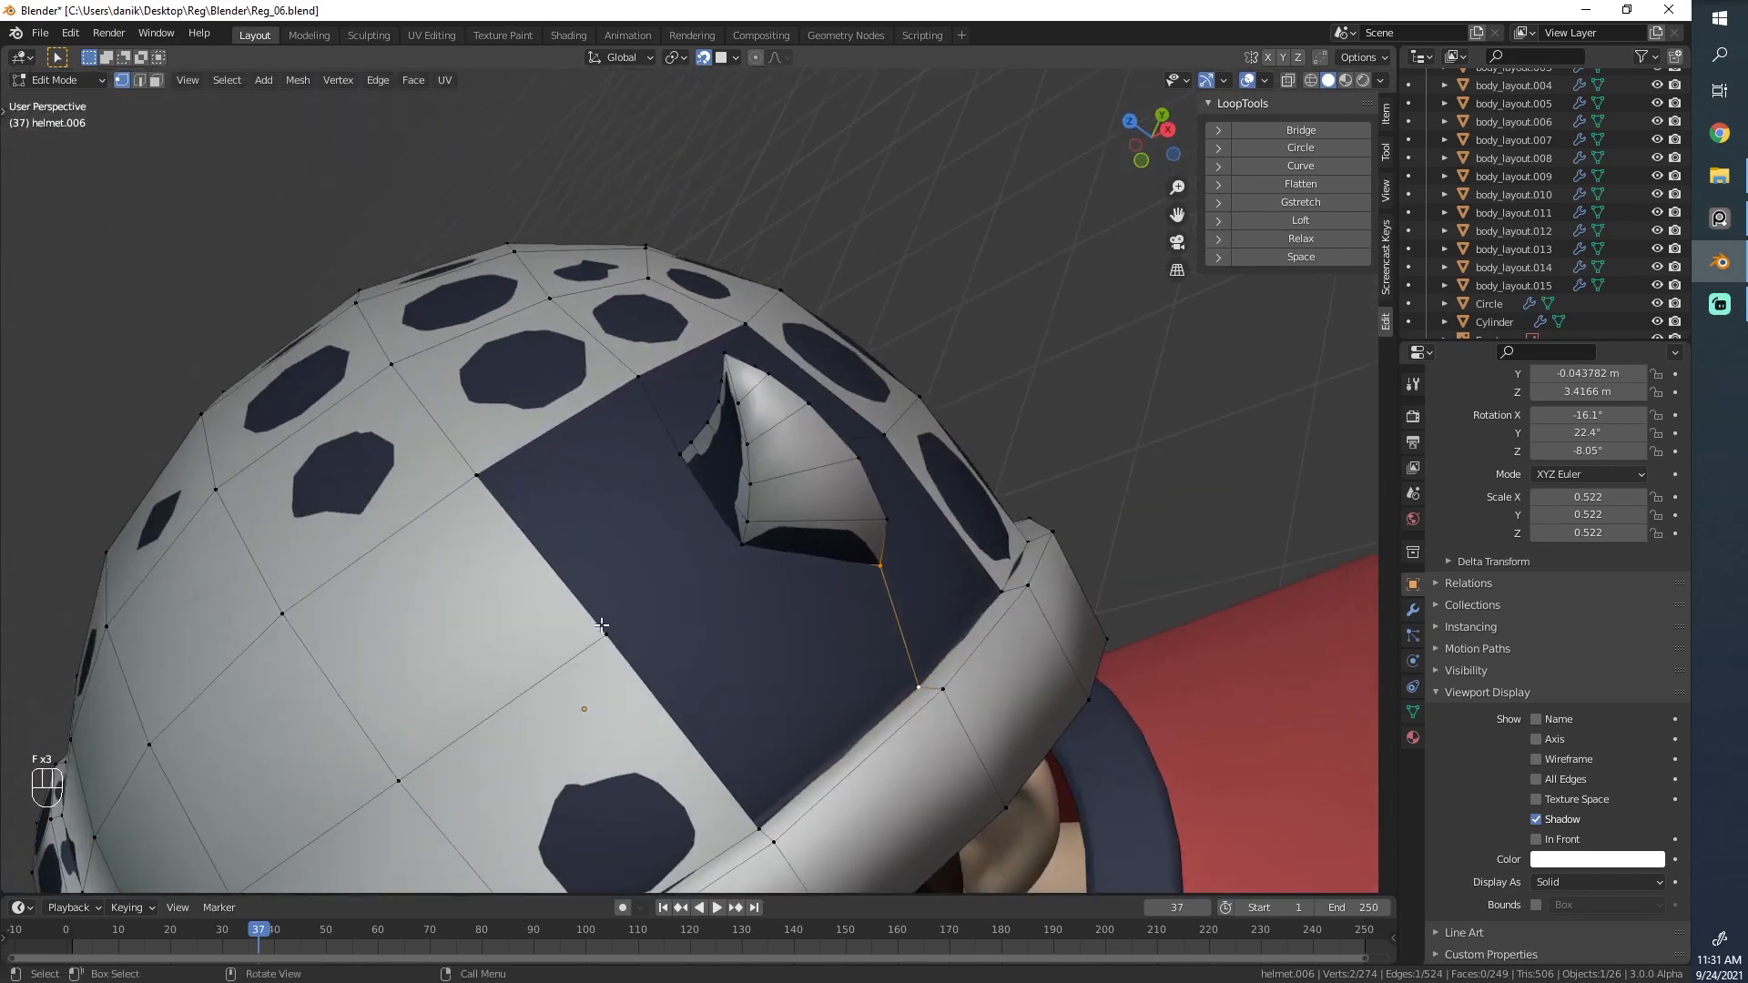
pyautogui.press('f')
pyautogui.moveTo(1118, 575); pyautogui.dragTo(796, 664, button='middle')
pyautogui.press('h')
pyautogui.press('h')
pyautogui.hotkey('ctrl', 'z')
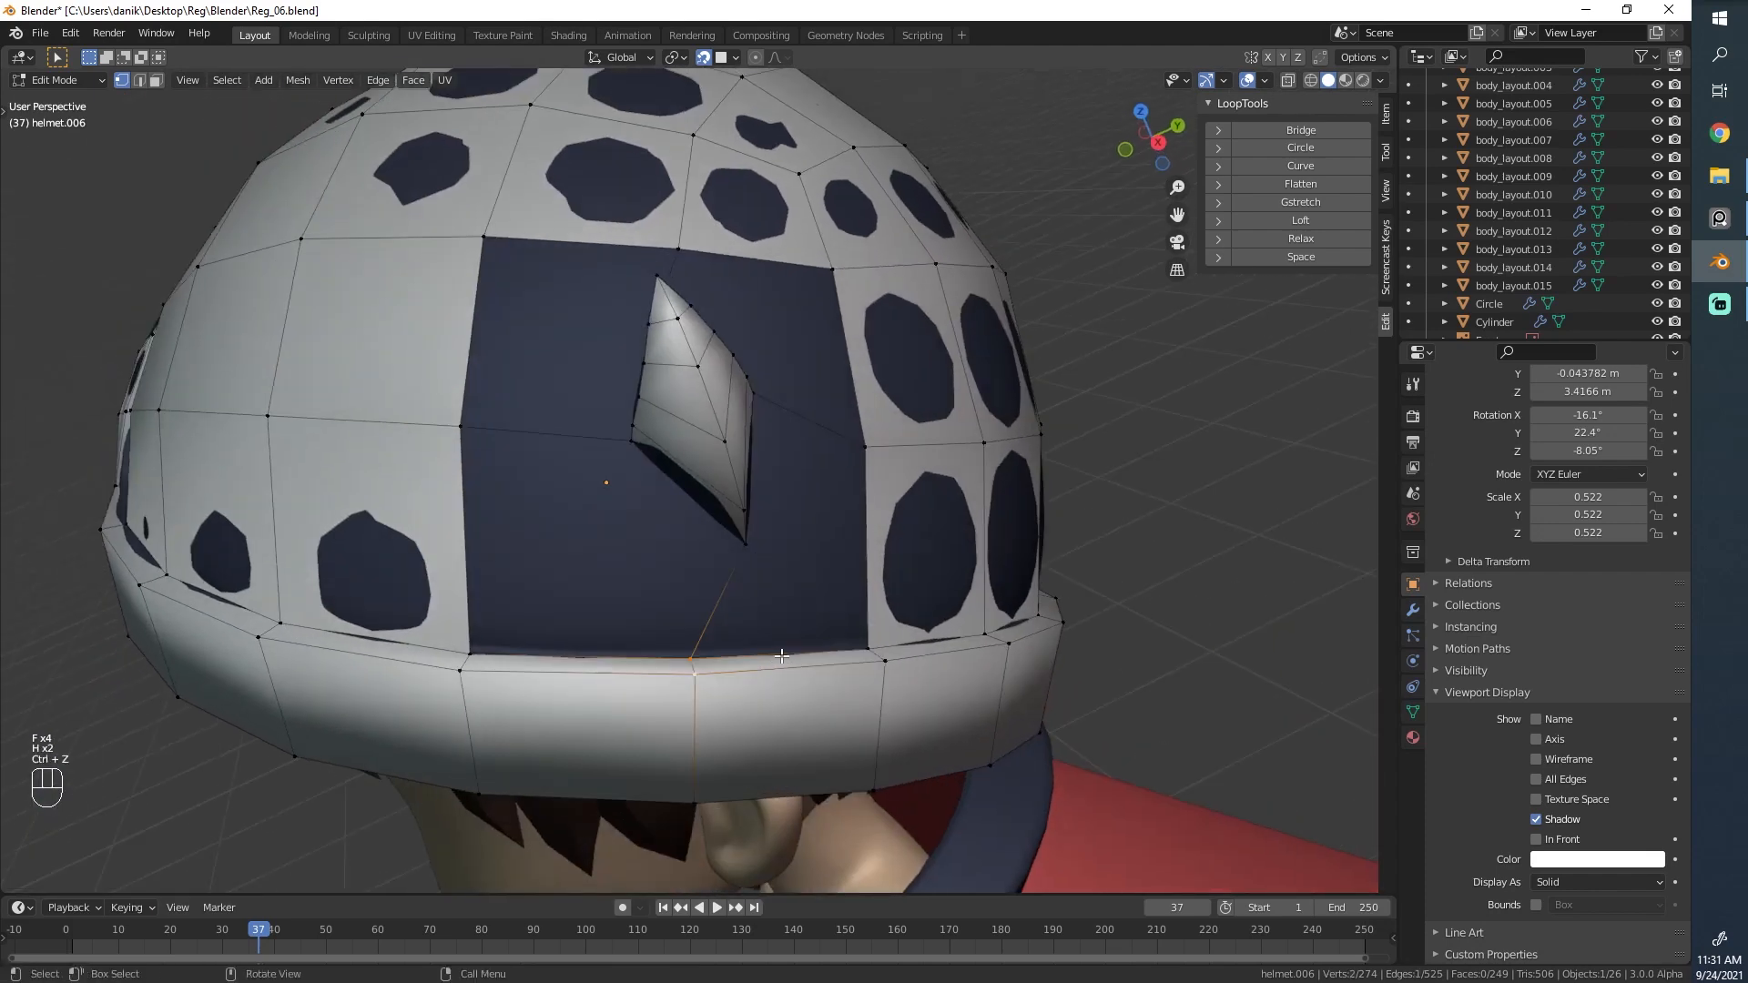
pyautogui.press('g')
pyautogui.press('g')
pyautogui.hotkey('ctrl', 'z')
# Turn snapping off and slide the short rim edge below the horn sideways by a factor of 0.120.
pyautogui.click(707, 60)
pyautogui.press('g')
pyautogui.rightClick(749, 581)
pyautogui.press('g')
pyautogui.press('g')
pyautogui.click(731, 675)
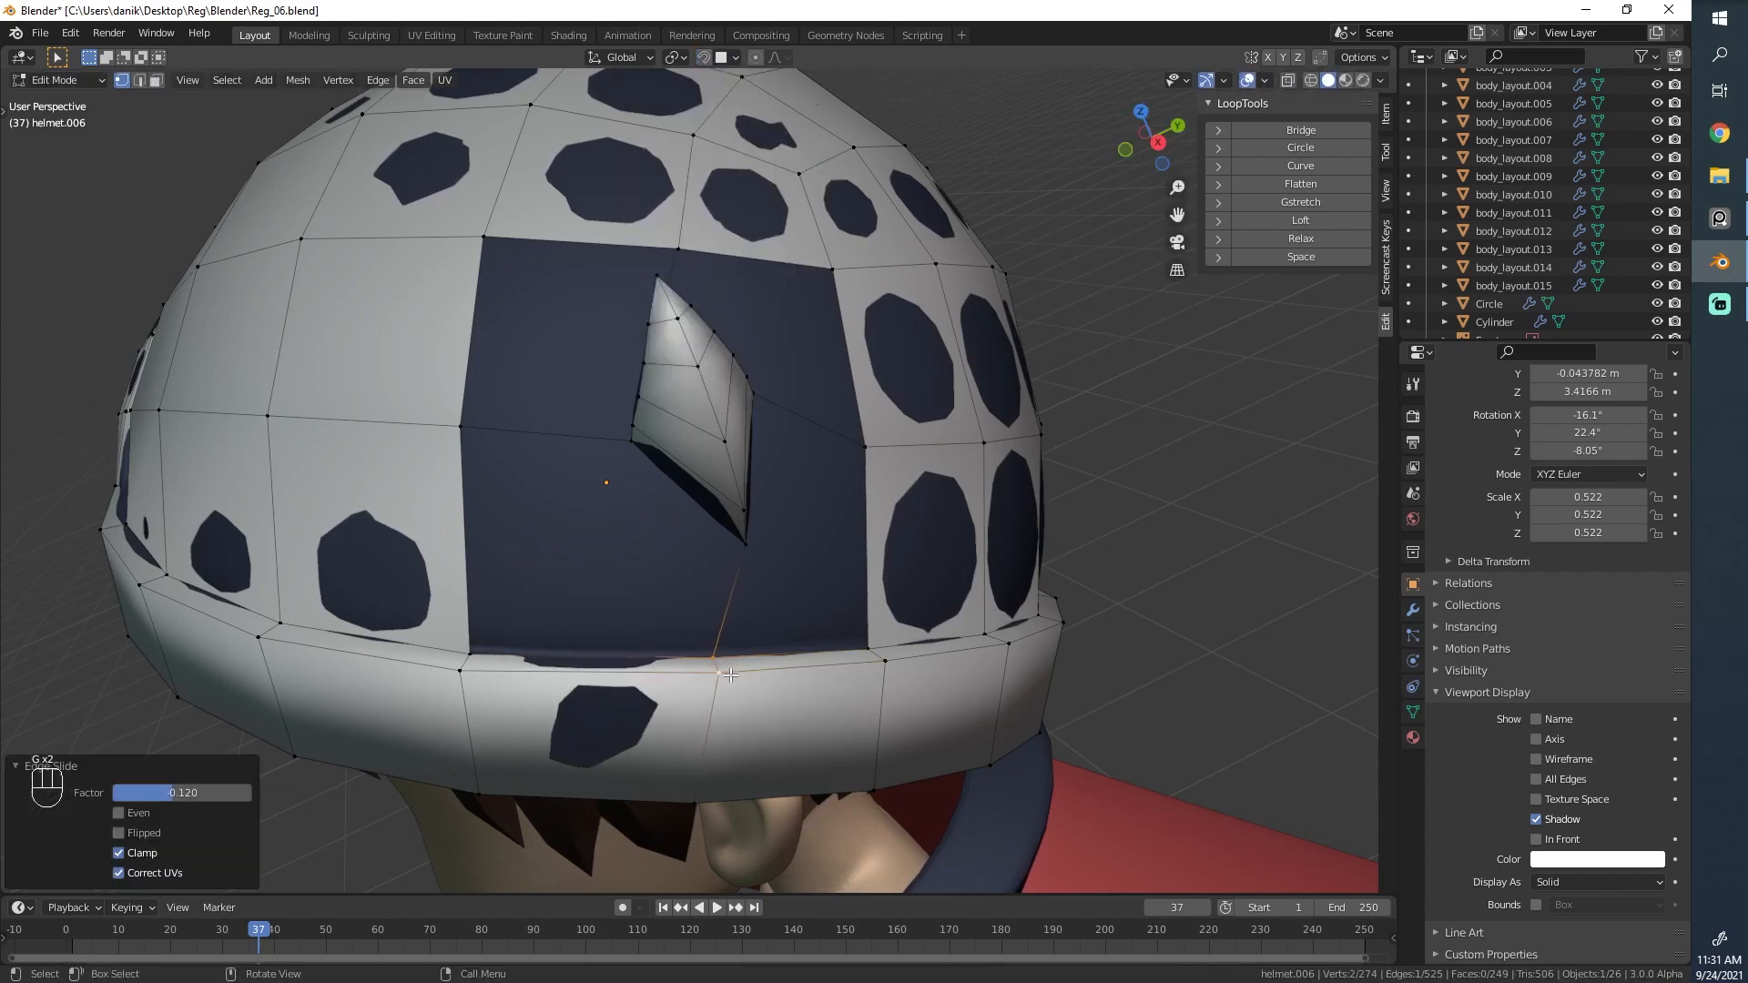
# Slide the middle vertices of the opening's side and upper borders along their edges, the upper one by a factor of 0.089.
pyautogui.click(894, 440)
pyautogui.press('g')
pyautogui.press('g')
pyautogui.click(894, 421)
pyautogui.moveTo(727, 186); pyautogui.dragTo(691, 358, button='middle')
pyautogui.click(689, 244)
pyautogui.press('g')
pyautogui.press('g')
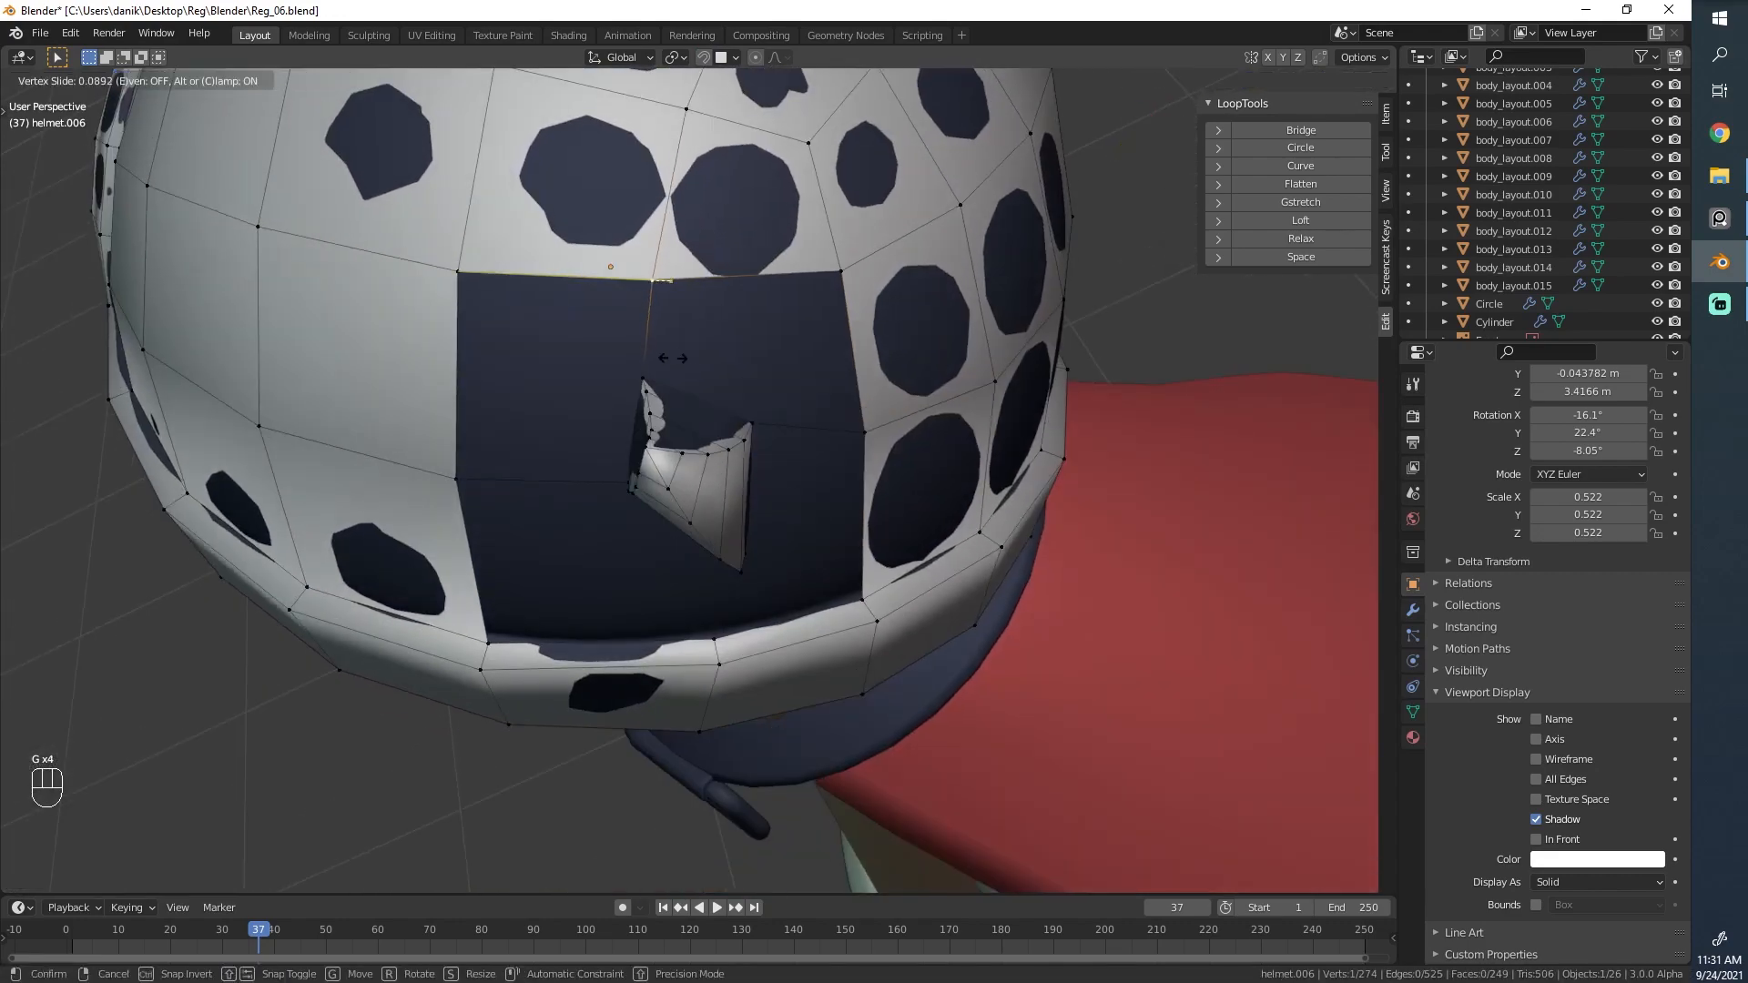
pyautogui.click(673, 358)
# Try extruding the horn's upper base vertex sideways into the opening.
pyautogui.scroll(-3, 656, 515)
pyautogui.moveTo(656, 515); pyautogui.dragTo(755, 557, button='middle')
pyautogui.scroll(2, 693, 478)
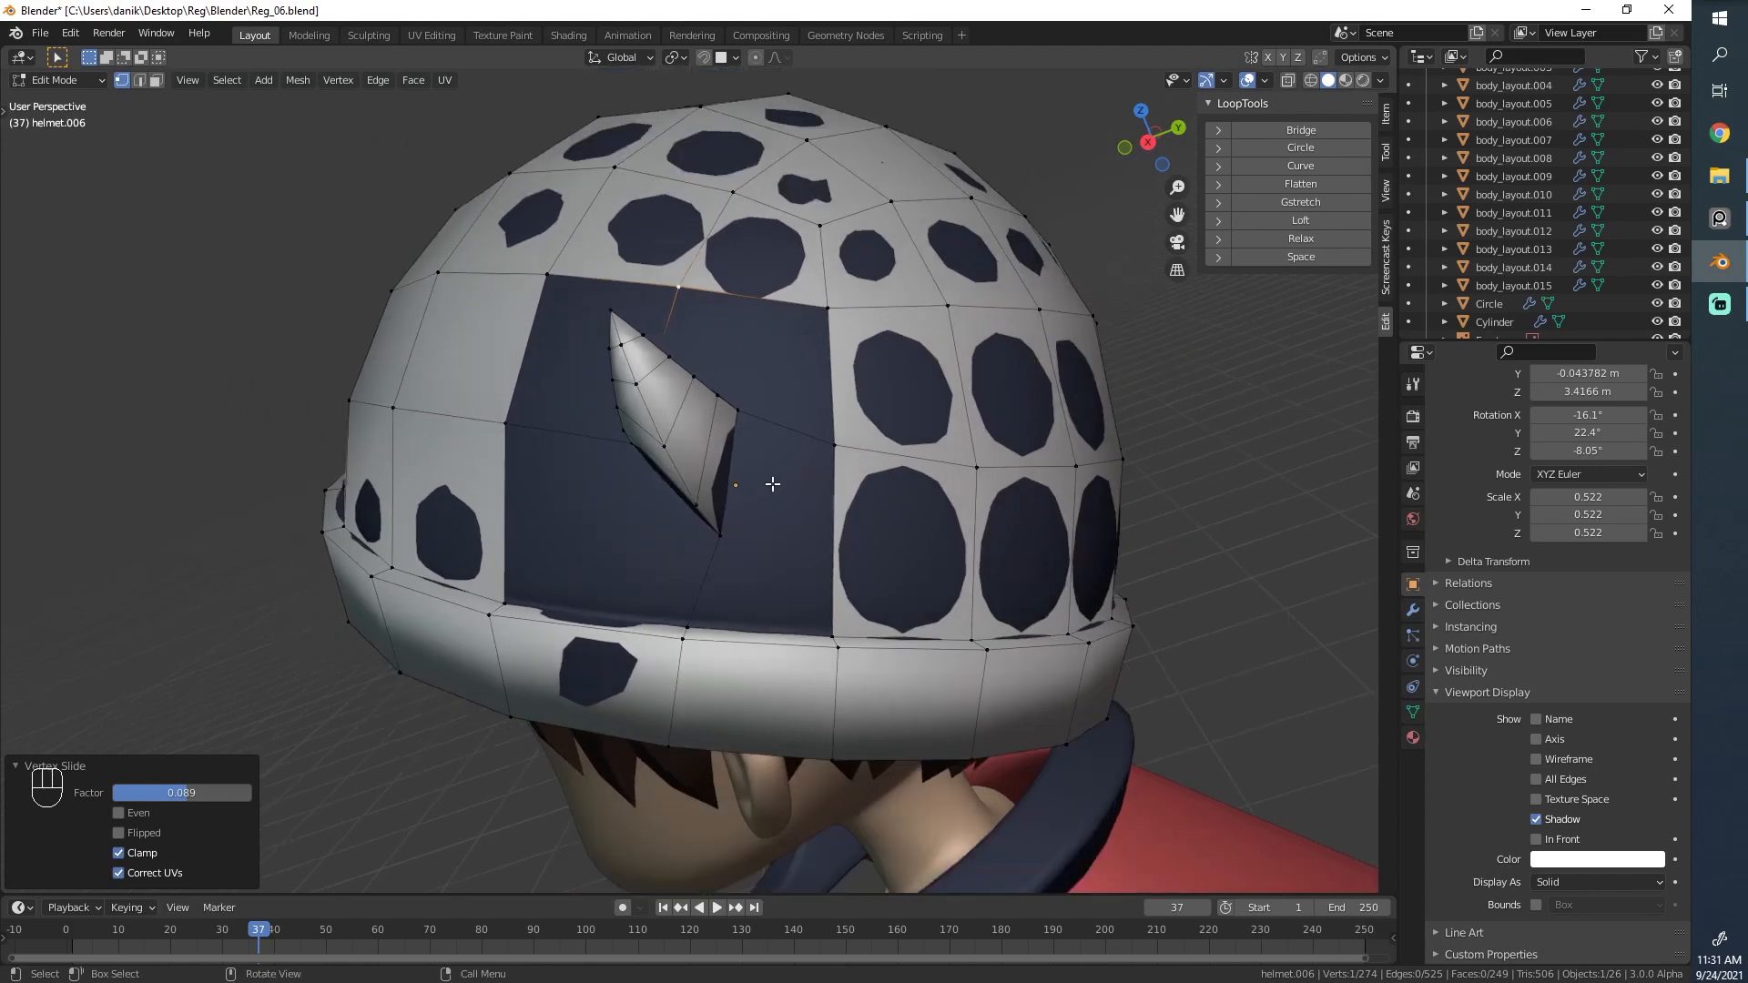
pyautogui.moveTo(772, 483); pyautogui.dragTo(855, 515, button='middle')
pyautogui.scroll(4, 655, 499)
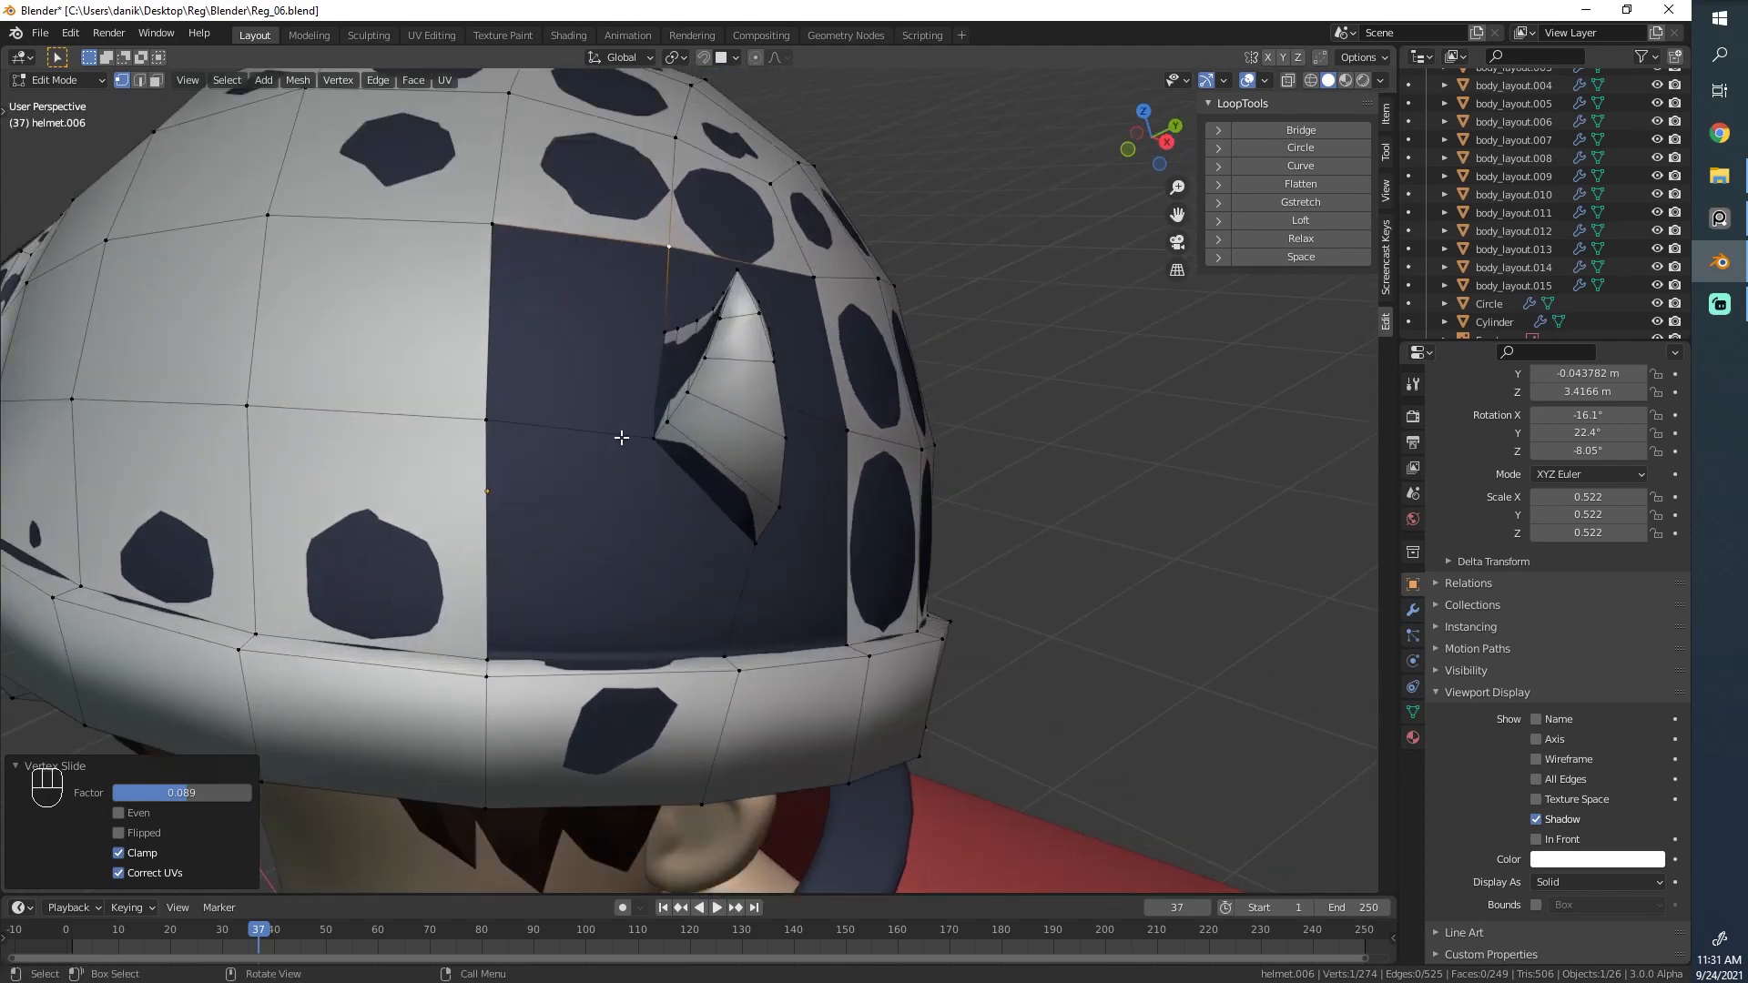
pyautogui.moveTo(621, 438); pyautogui.dragTo(589, 493, button='middle')
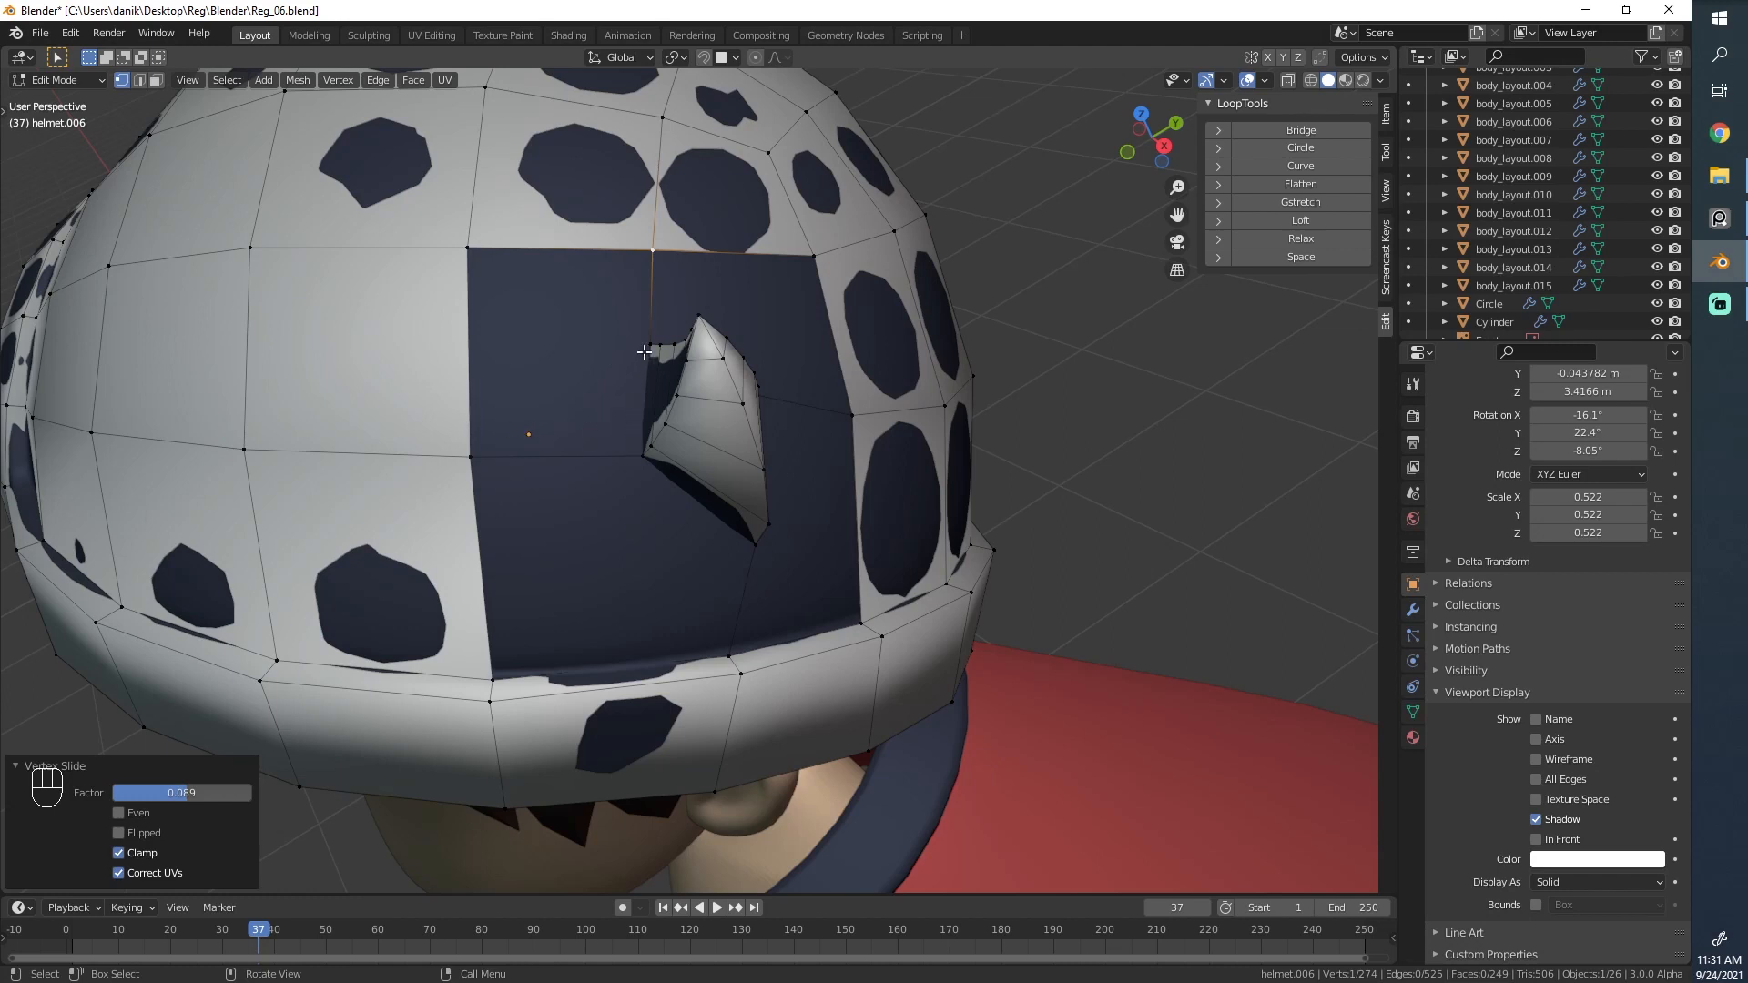
pyautogui.press('e')
pyautogui.click(557, 343)
pyautogui.hotkey('ctrl', 'z')
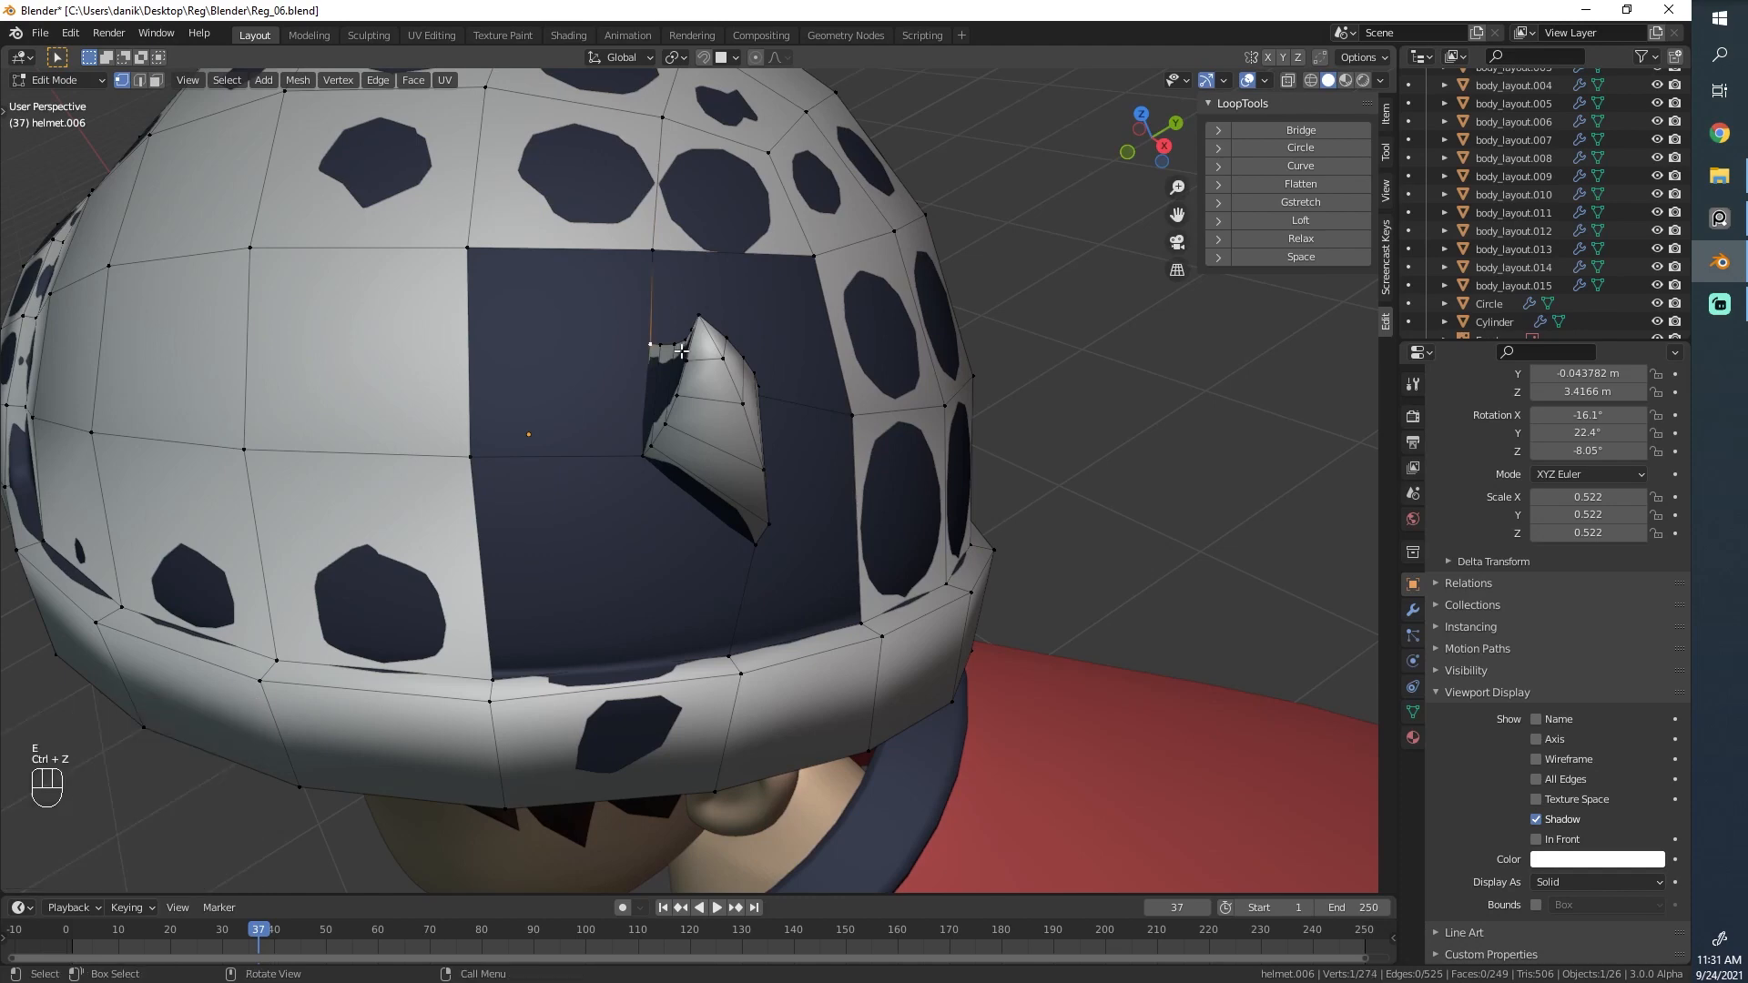
# Delete the two edges linking the horn's side base vertices to the opening's side borders, and turn snapping back on.
pyautogui.moveTo(737, 484); pyautogui.dragTo(495, 440, button='middle')
pyautogui.press('x')
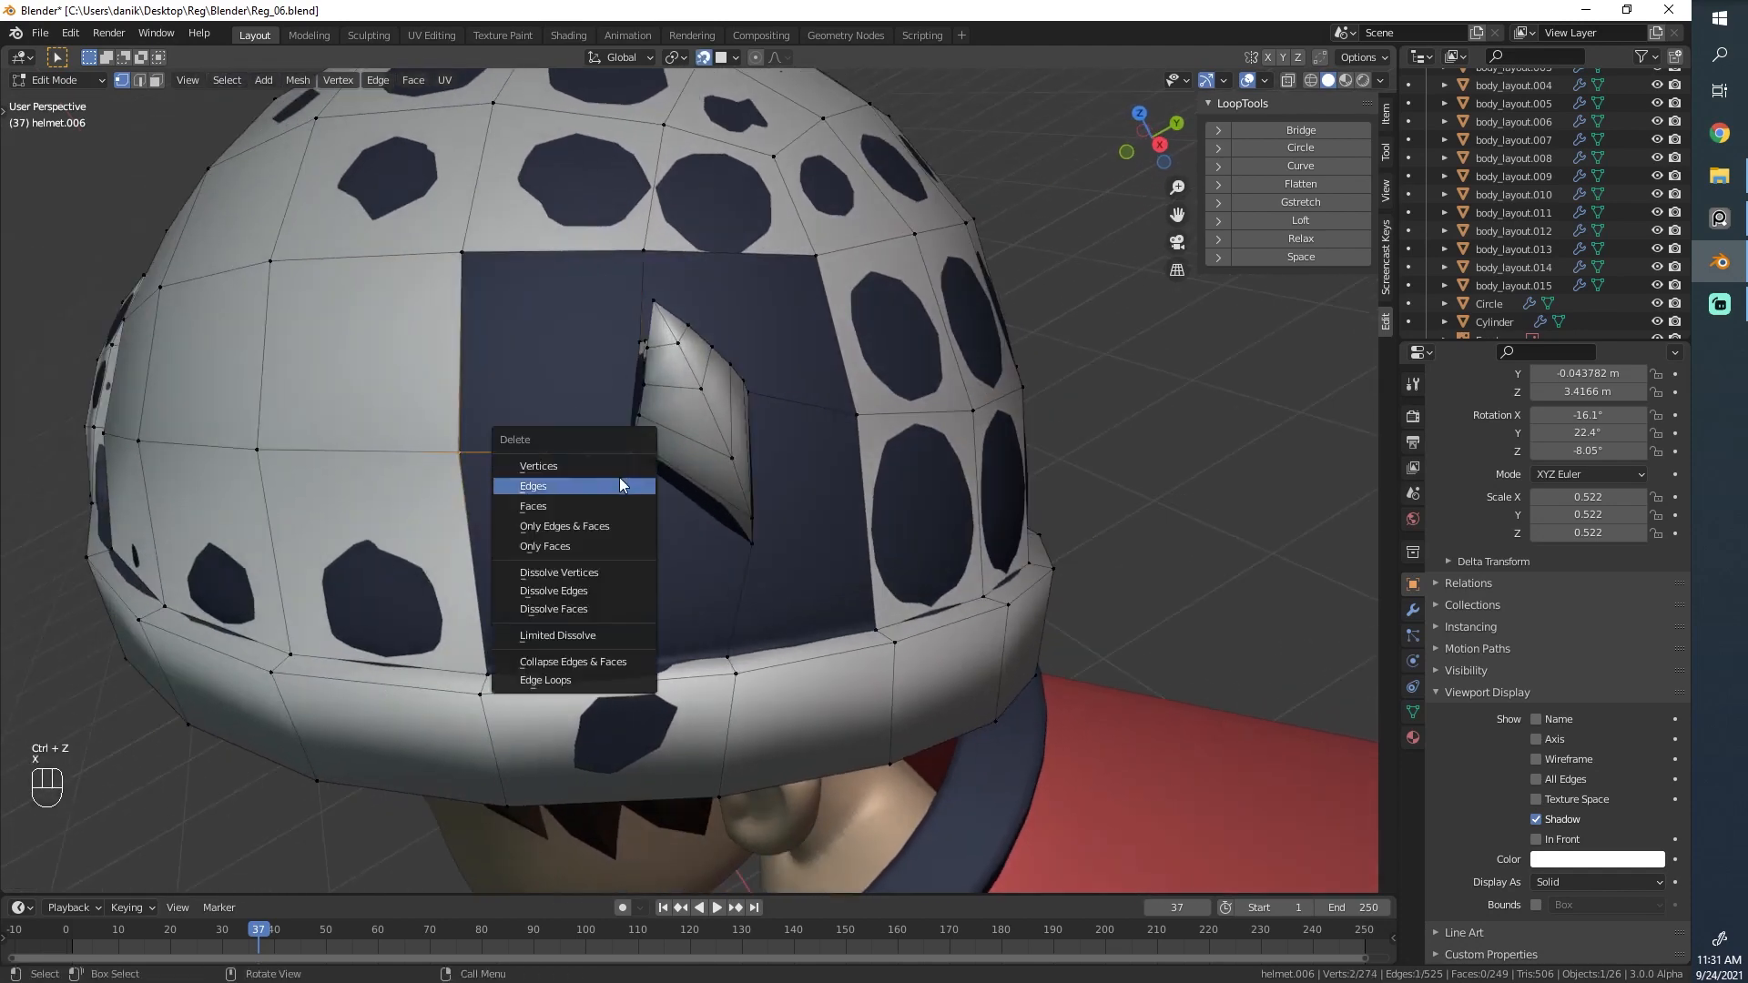
pyautogui.click(619, 478)
pyautogui.keyDown('shift'); pyautogui.click(865, 415); pyautogui.keyUp('shift')
pyautogui.press('x')
pyautogui.click(848, 423)
# Extrude a chain of three vertices from the horn's upper base vertex down beside it, and join its end to the lower base vertex.
pyautogui.moveTo(658, 354); pyautogui.dragTo(703, 356, button='middle')
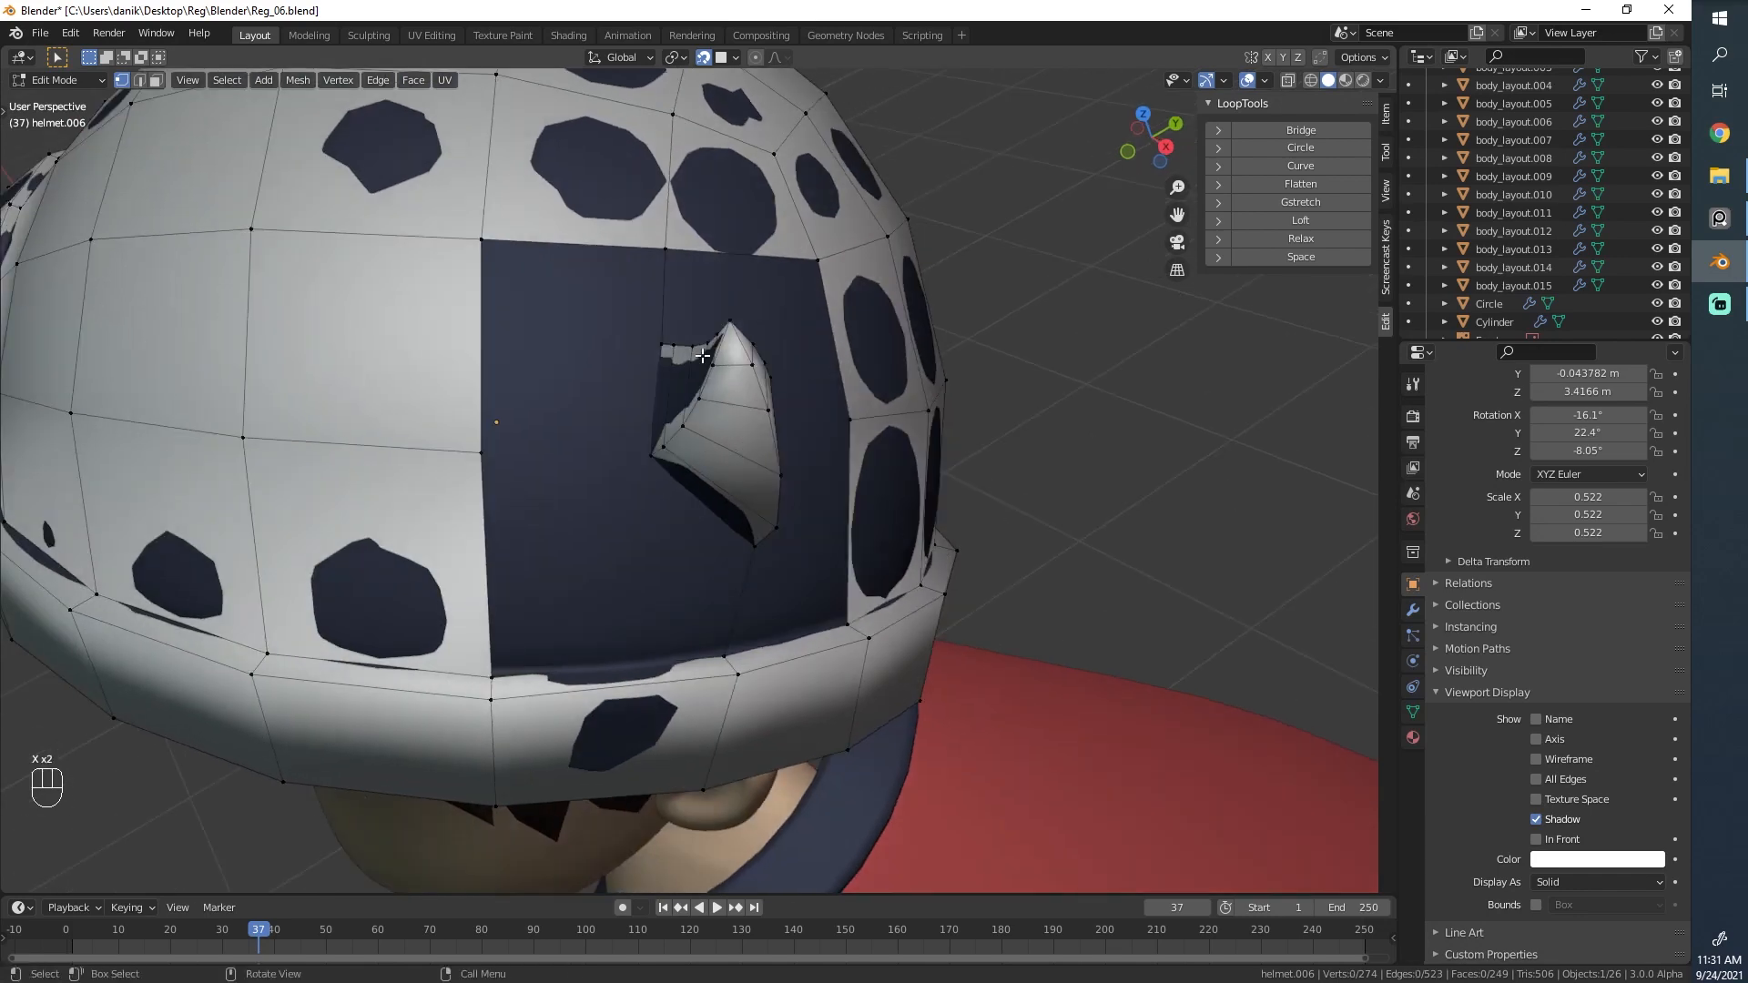
pyautogui.press('e')
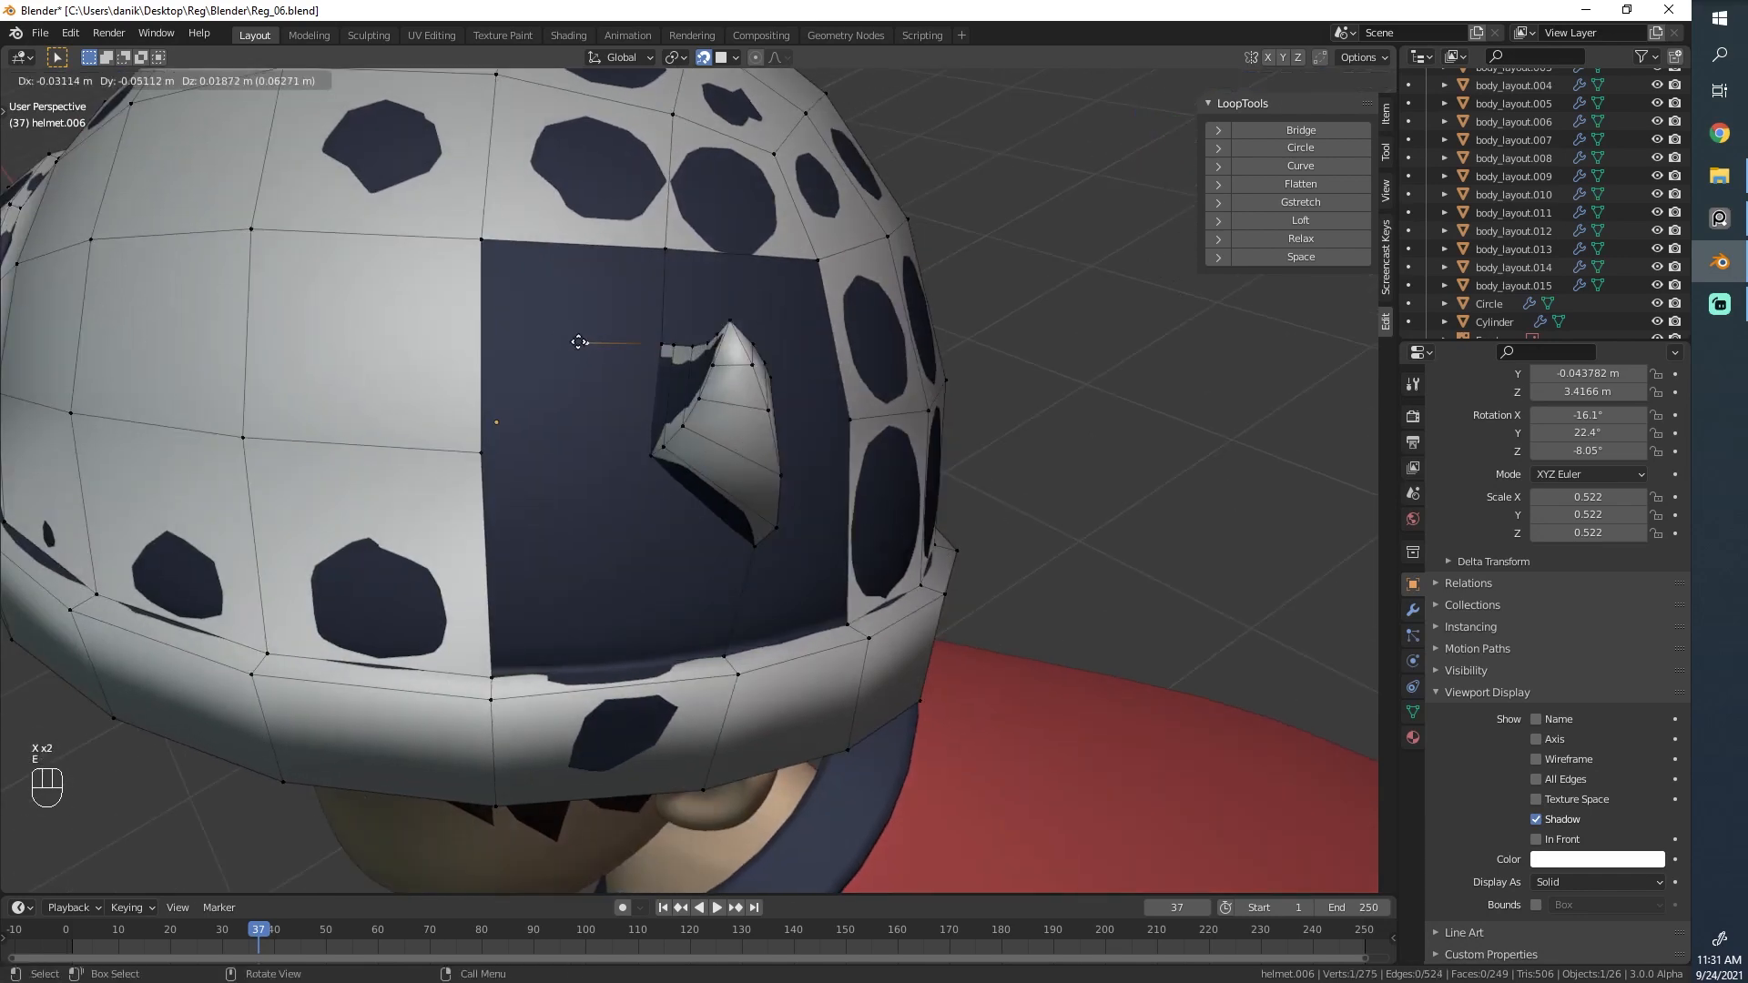
pyautogui.click(579, 342)
pyautogui.press('e')
pyautogui.click(568, 462)
pyautogui.press('e')
pyautogui.click(582, 582)
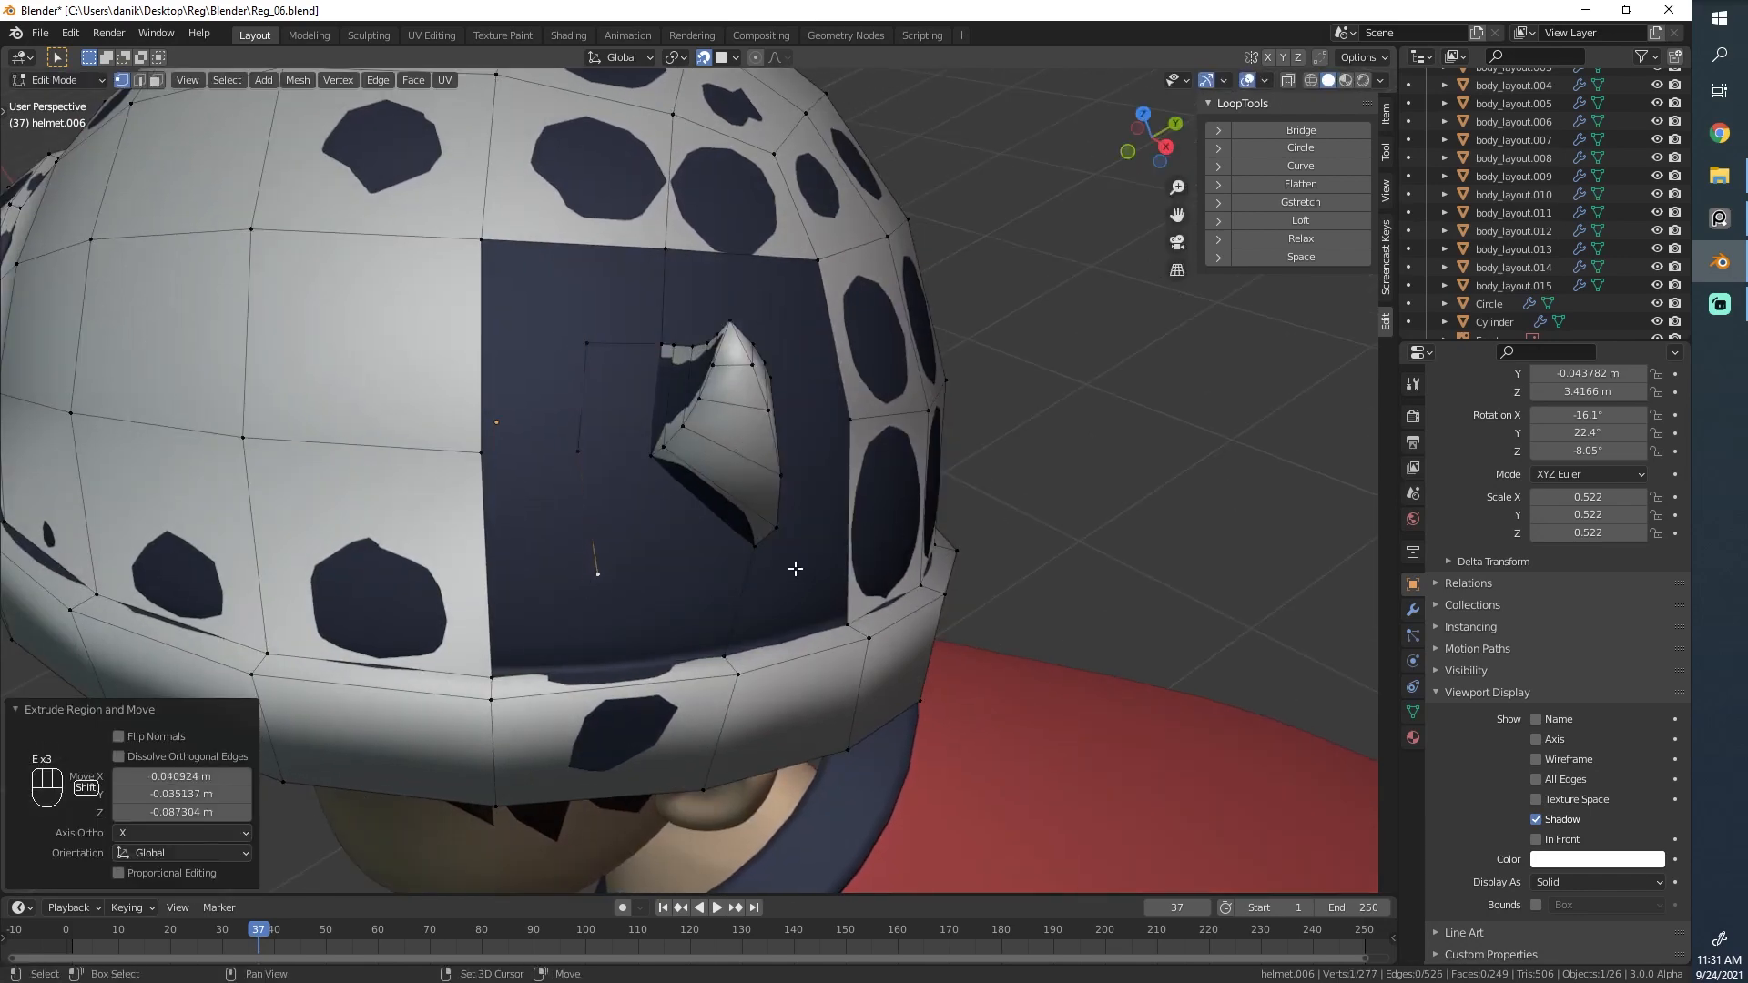
pyautogui.keyDown('shift'); pyautogui.click(755, 544); pyautogui.keyUp('shift')
pyautogui.press('f')
# Reposition the lower and middle vertices of the extruded chain beside the horn.
pyautogui.moveTo(751, 548); pyautogui.dragTo(745, 515, button='middle')
pyautogui.click(605, 558)
pyautogui.press('g')
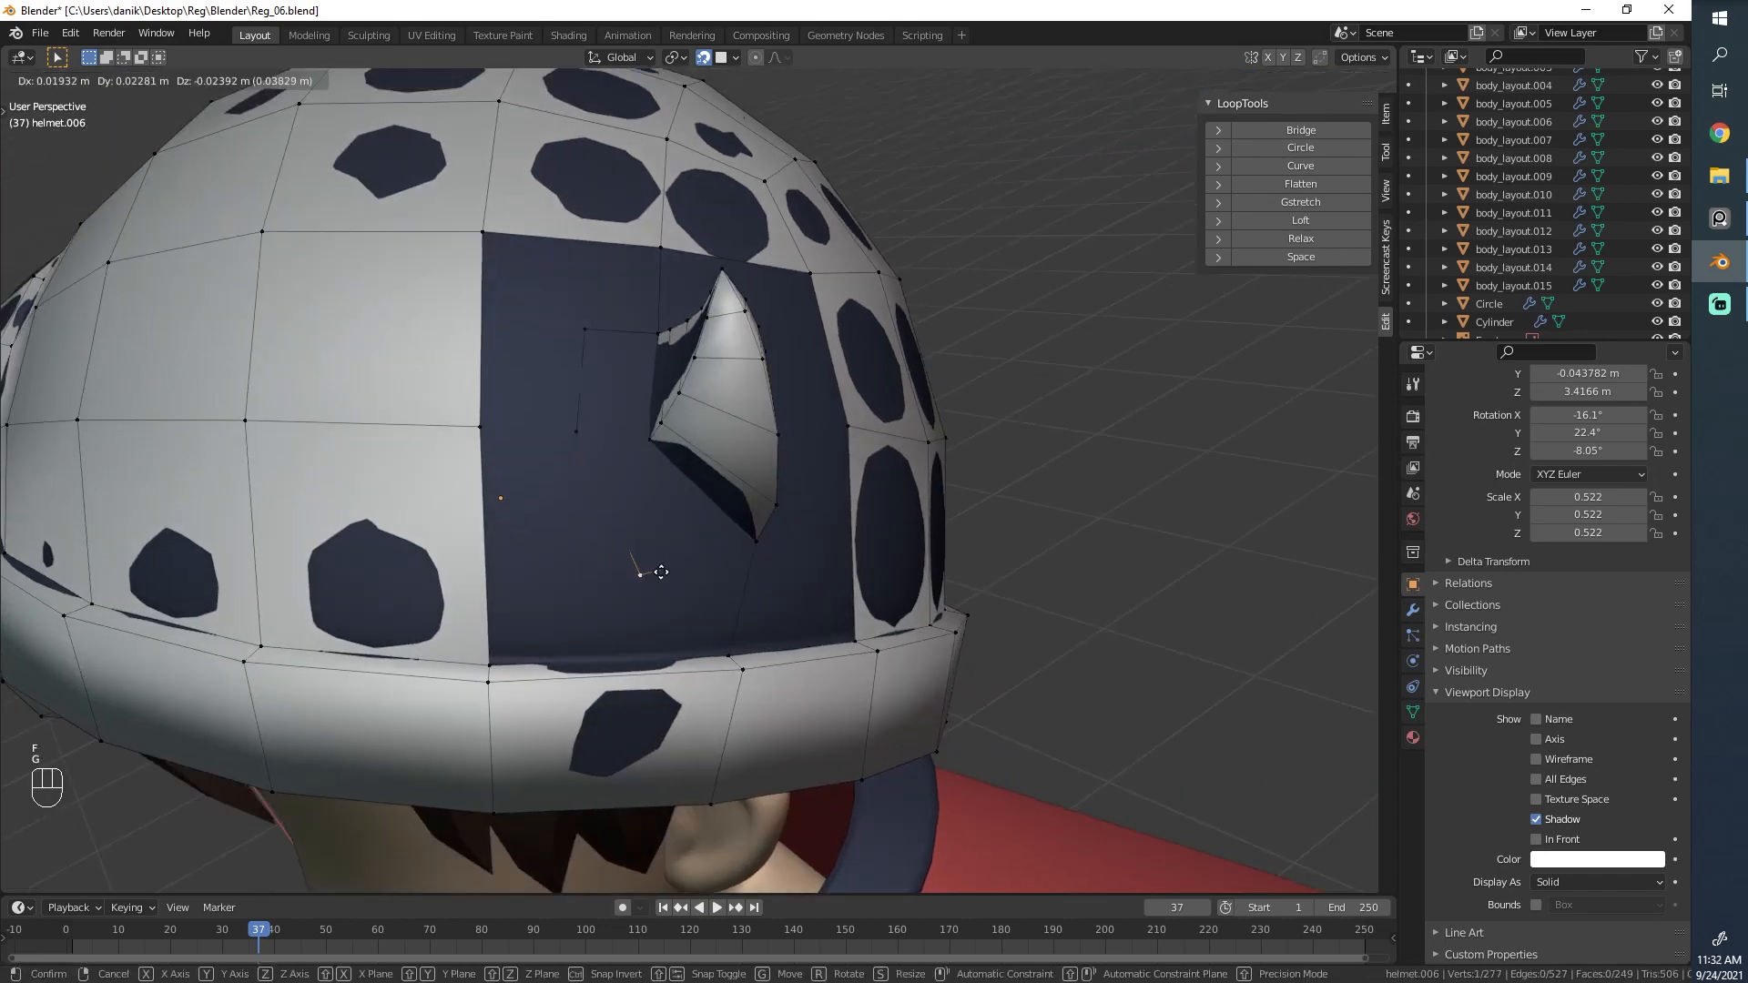
pyautogui.click(652, 573)
pyautogui.click(558, 425)
pyautogui.press('g')
pyautogui.click(544, 441)
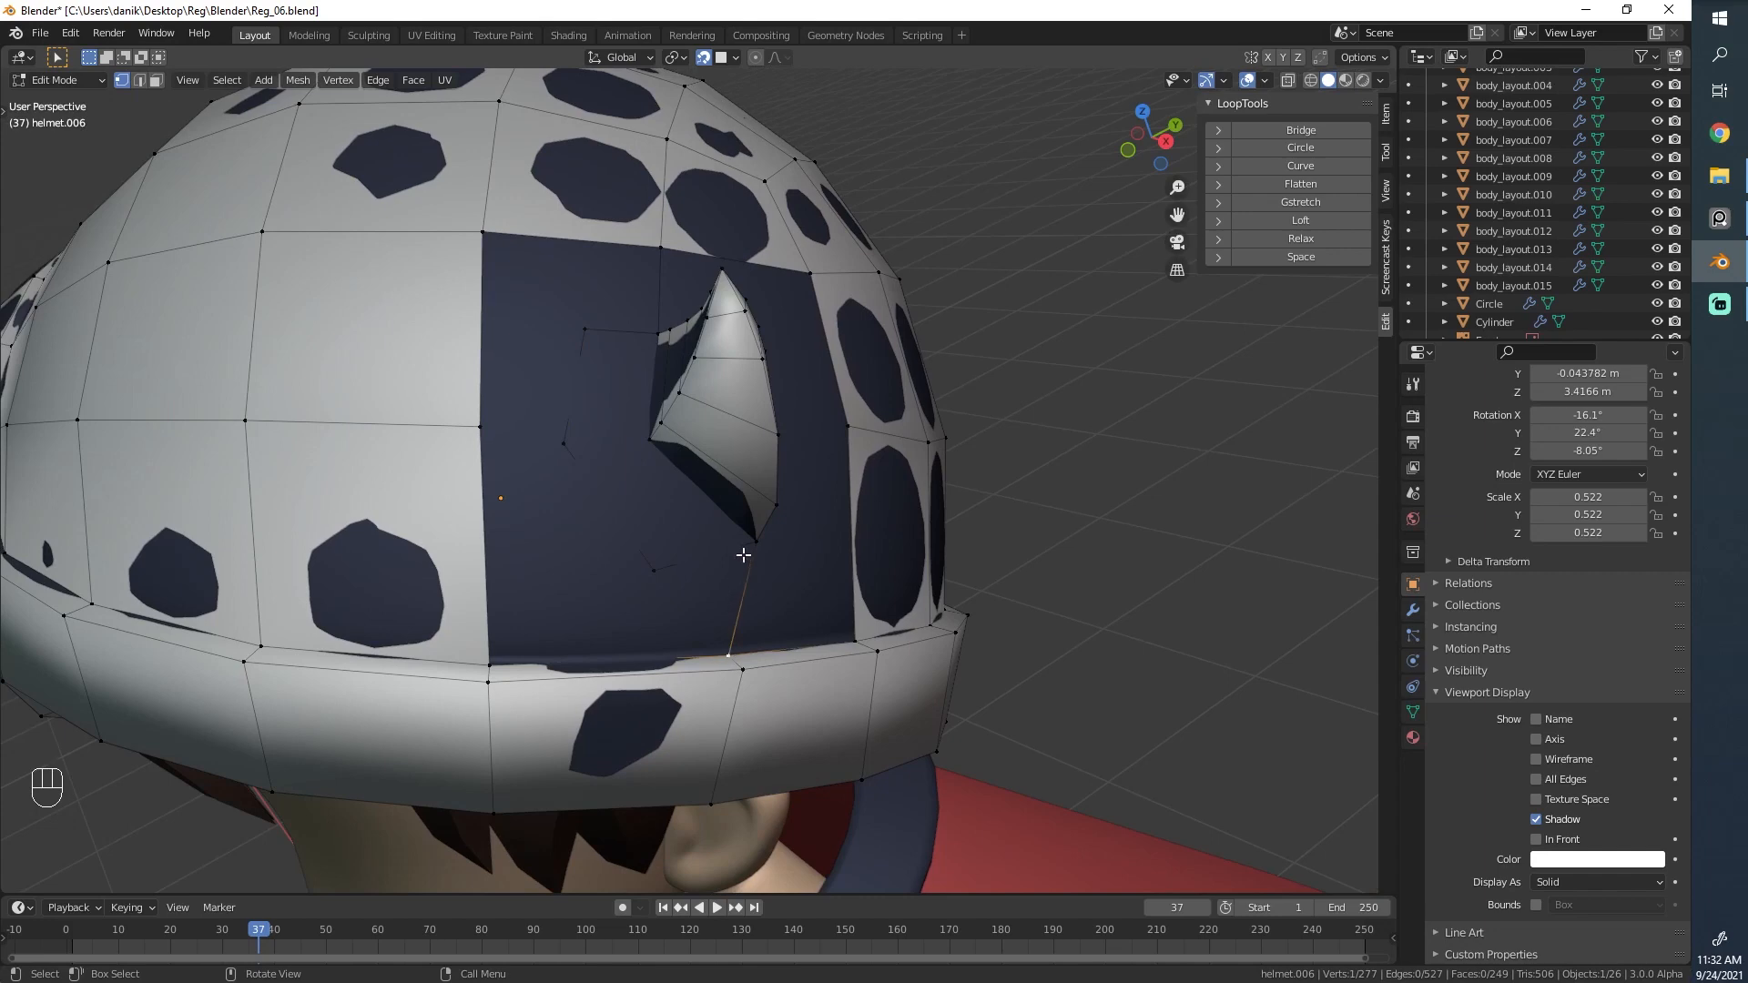
# Join the horn's lower base vertex to the opening's lower border and fill the adjoining face up to the chain.
pyautogui.press('g')
pyautogui.rightClick(778, 544)
pyautogui.press('f')
pyautogui.press('z')
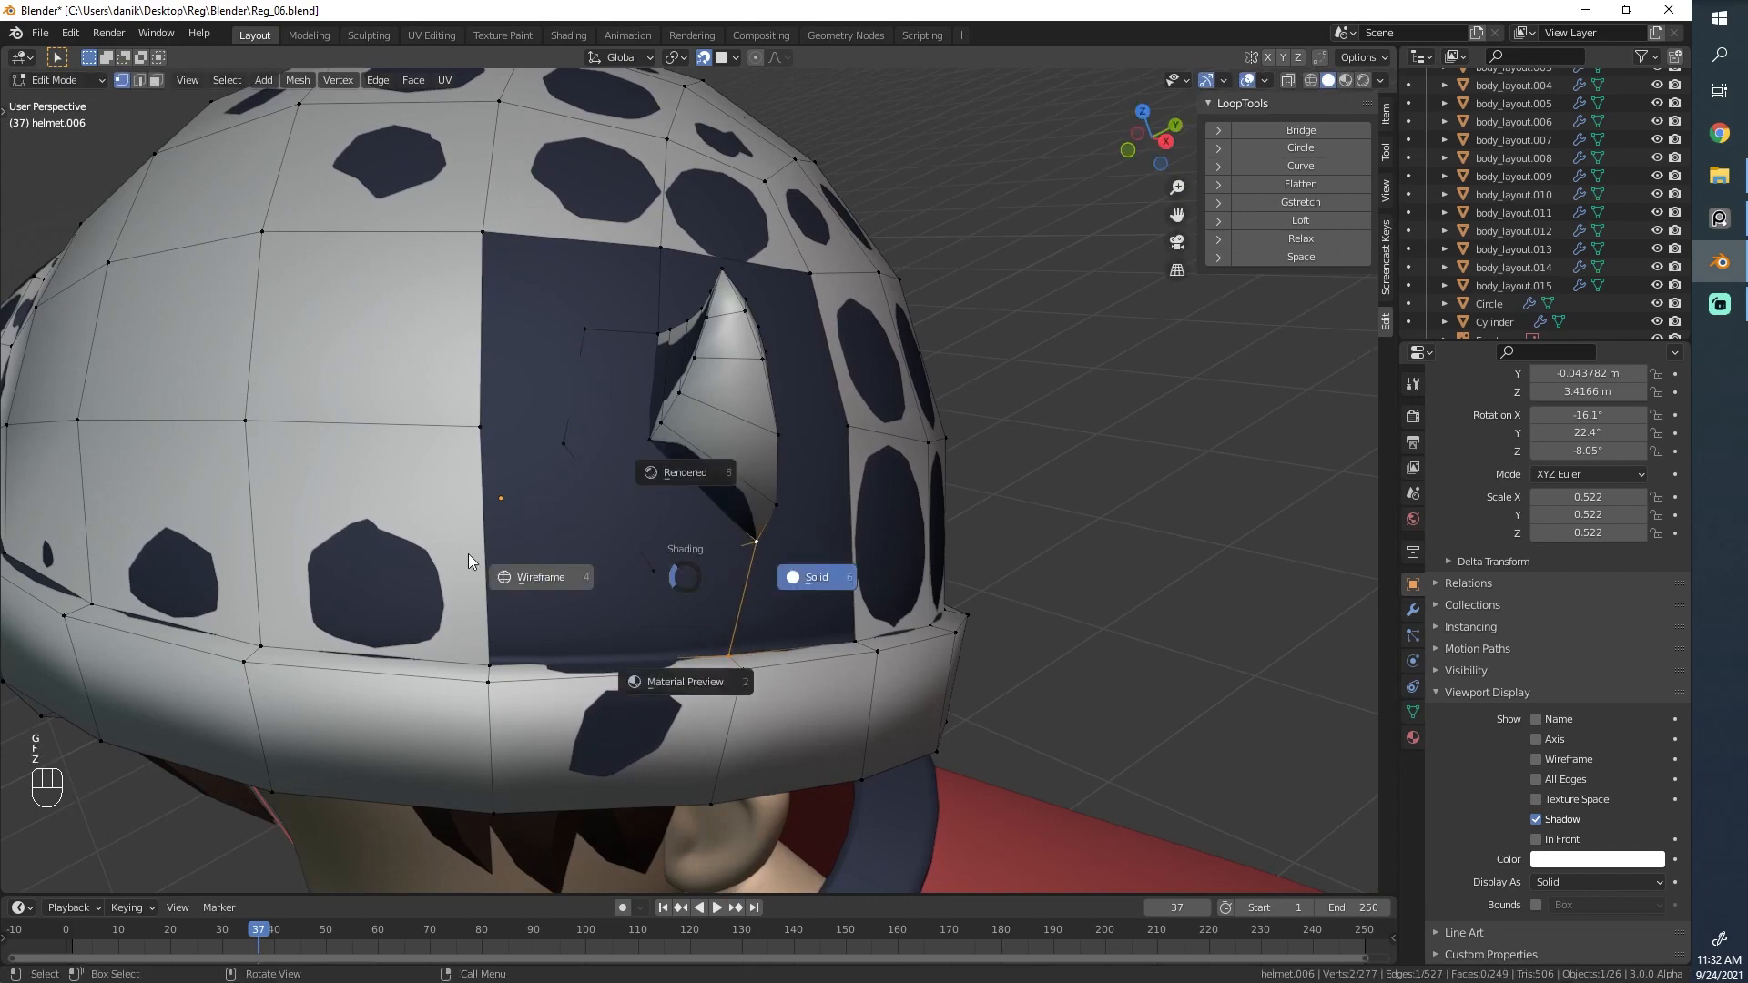
pyautogui.click(473, 562)
pyautogui.keyDown('shift'); pyautogui.click(631, 578); pyautogui.keyUp('shift')
pyautogui.press('f')
# Fill the remaining faces between the vertex chain, the opening's border and the horn's base.
pyautogui.click(512, 667)
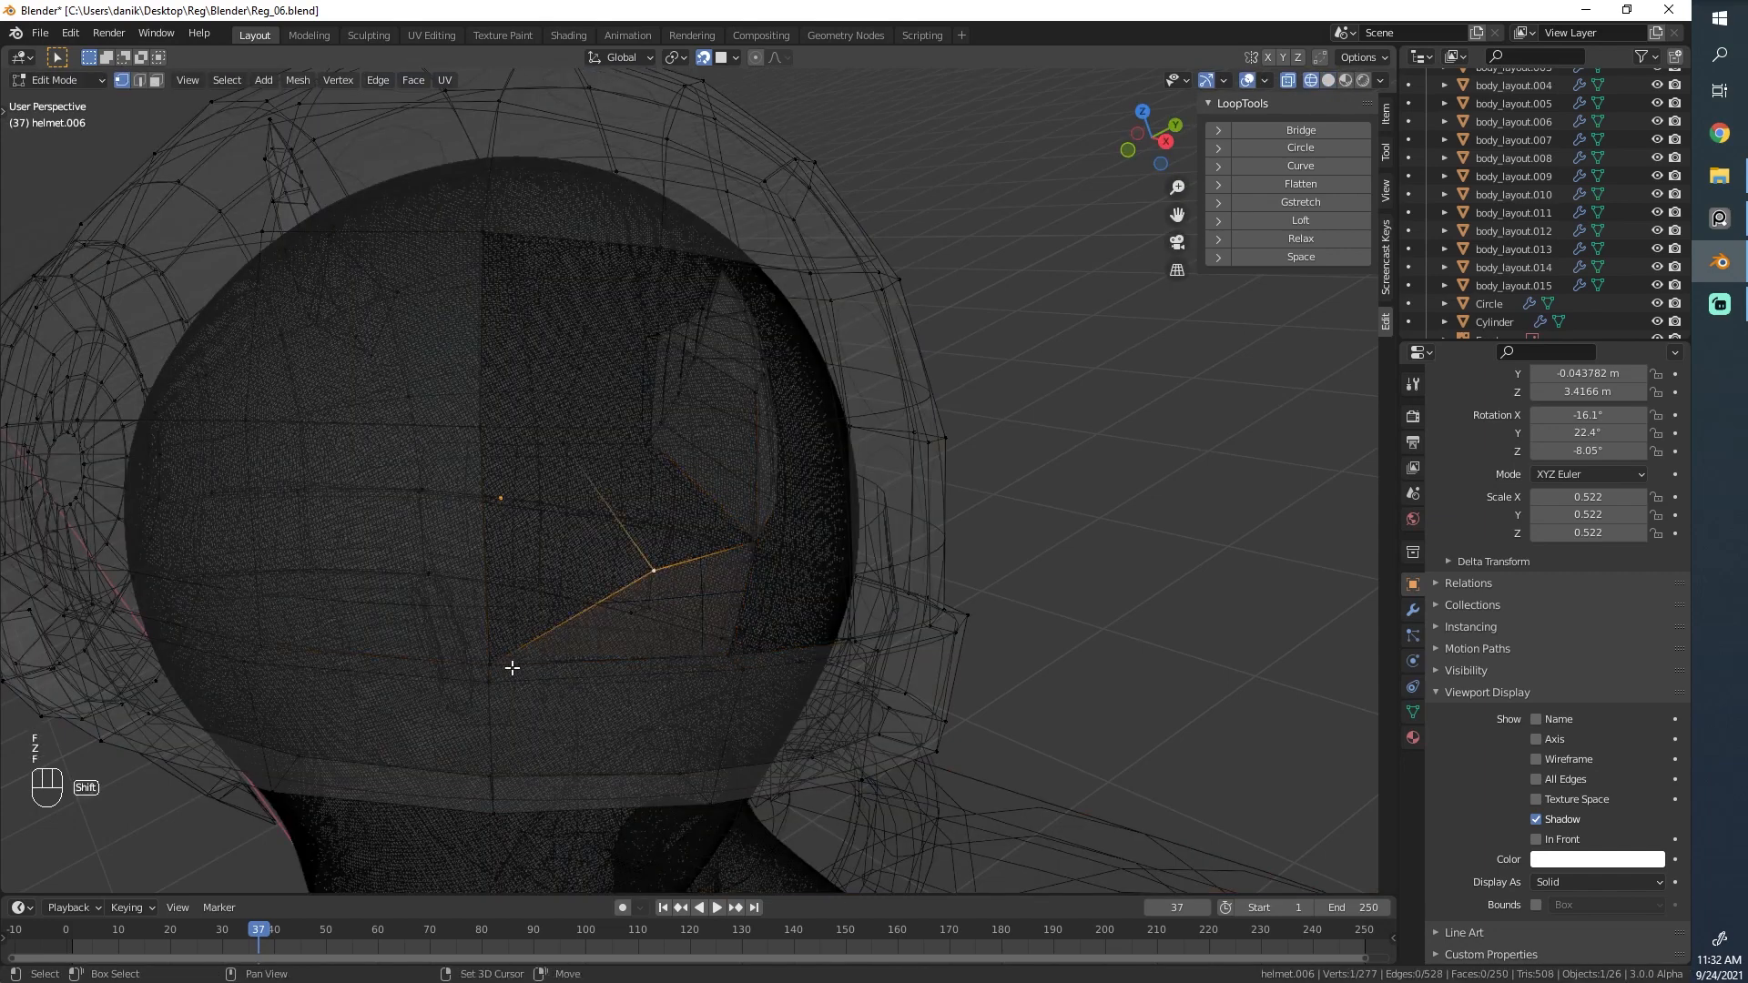
pyautogui.press('f')
pyautogui.press('f')
pyautogui.press('f')
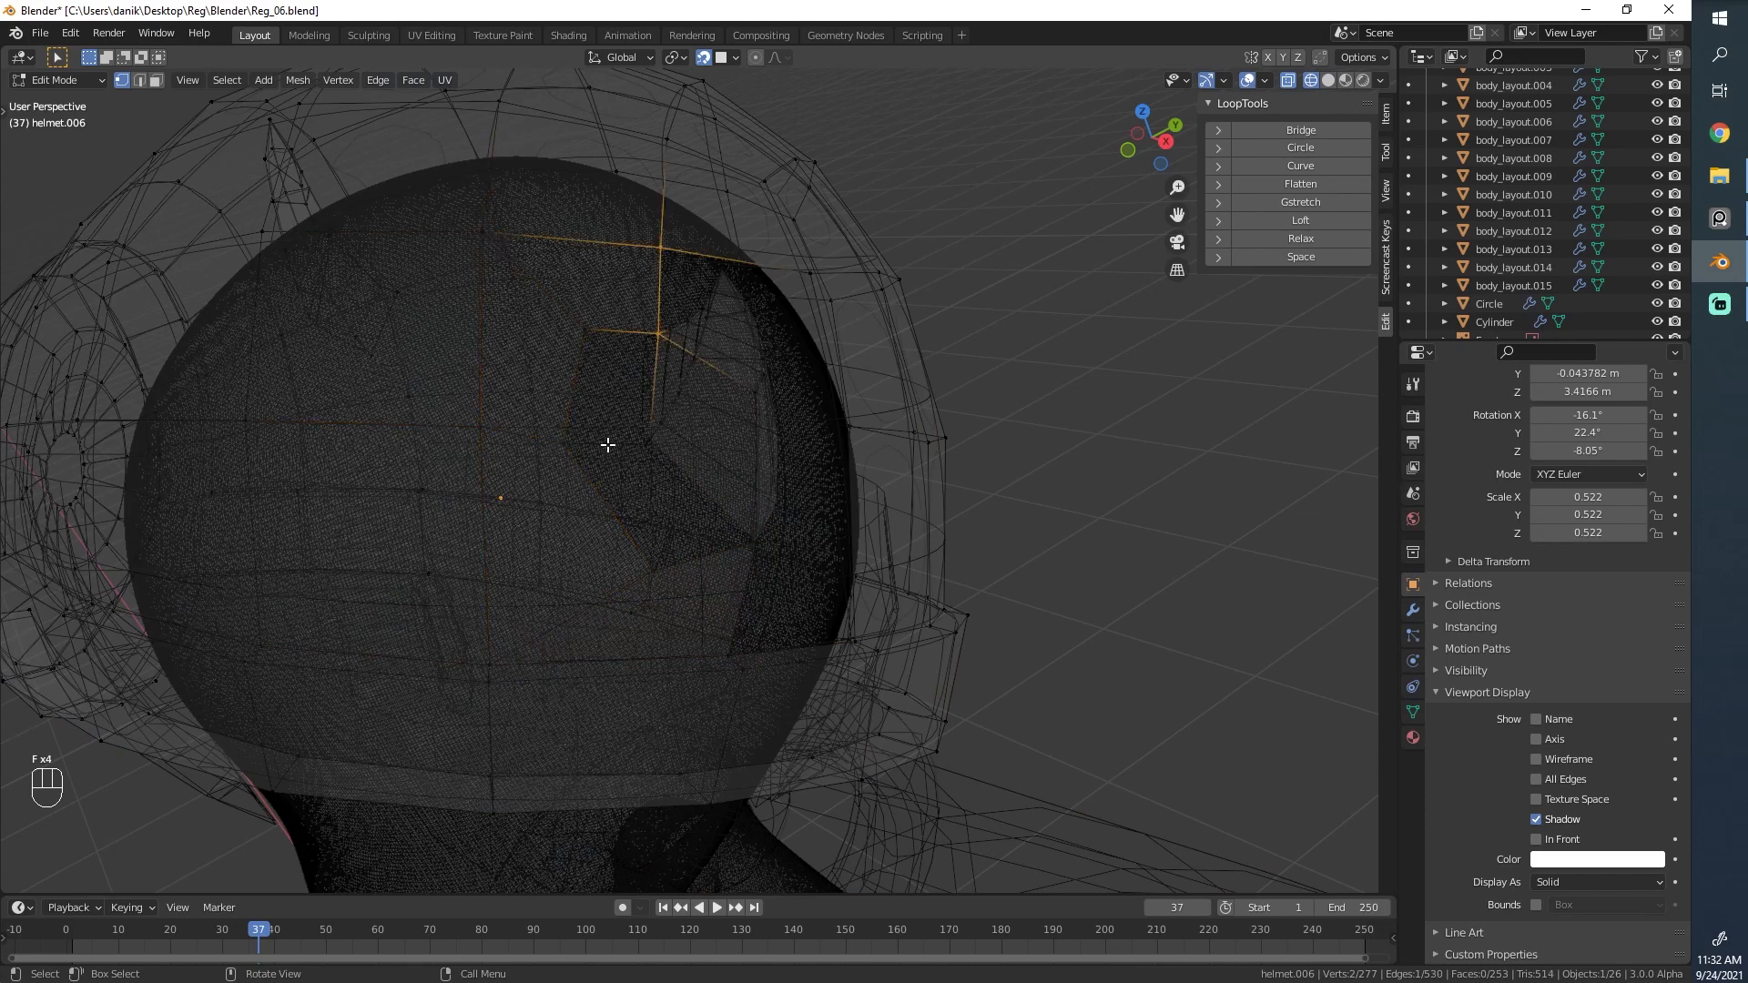
pyautogui.press('z')
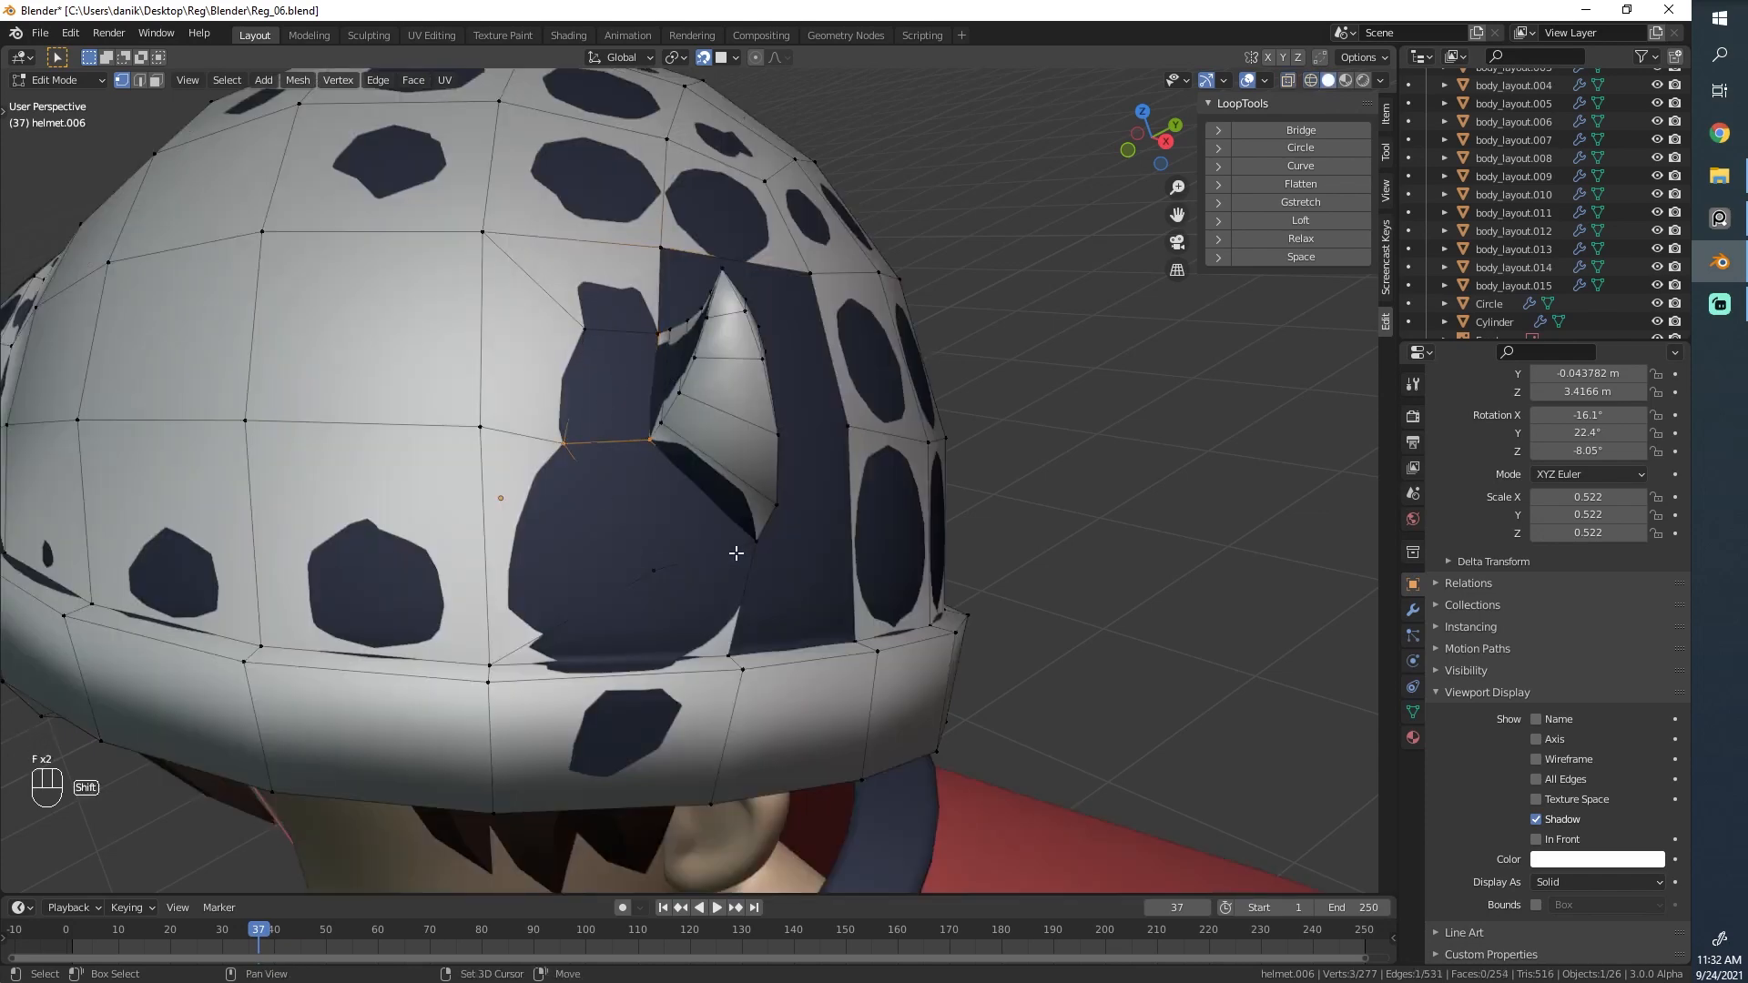
pyautogui.press('f')
pyautogui.moveTo(648, 447); pyautogui.dragTo(749, 391, button='middle')
pyautogui.press('z')
pyautogui.press('a')
pyautogui.press('z')
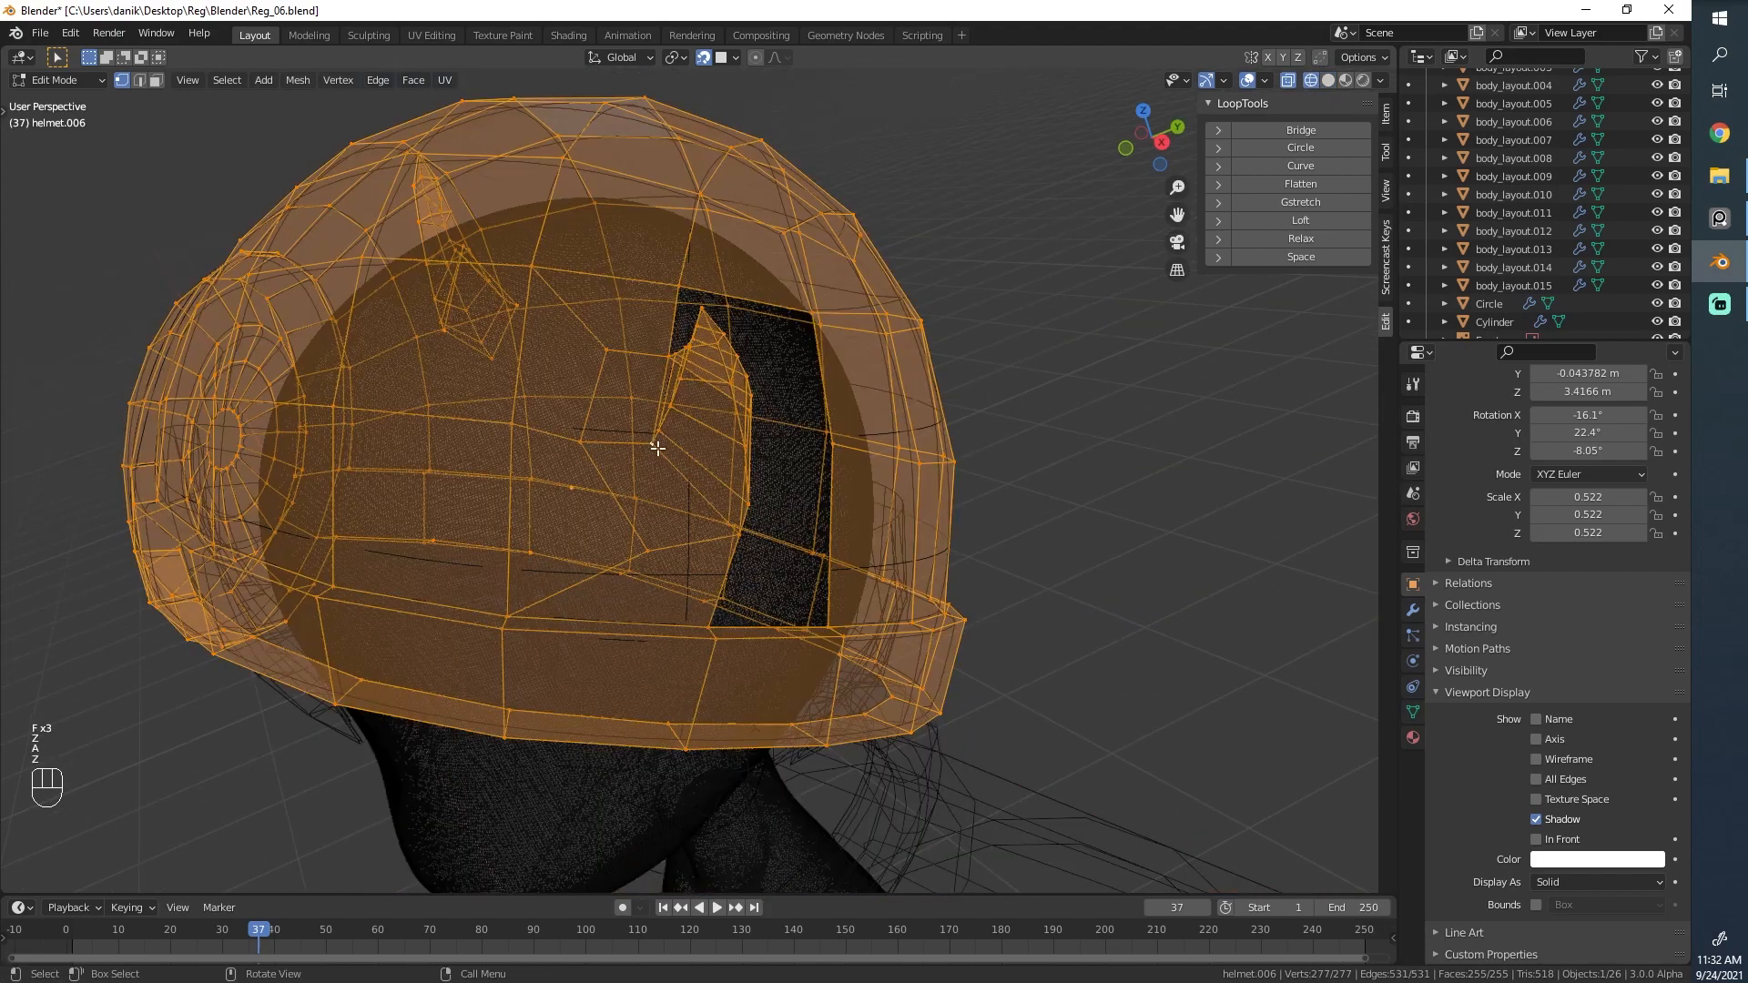
# Adjust the positions of the chain's lower and middle vertices in wireframe shading.
pyautogui.moveTo(659, 448); pyautogui.dragTo(647, 546, button='middle')
pyautogui.click(648, 562)
pyautogui.press('g')
pyautogui.click(621, 539)
pyautogui.press('g')
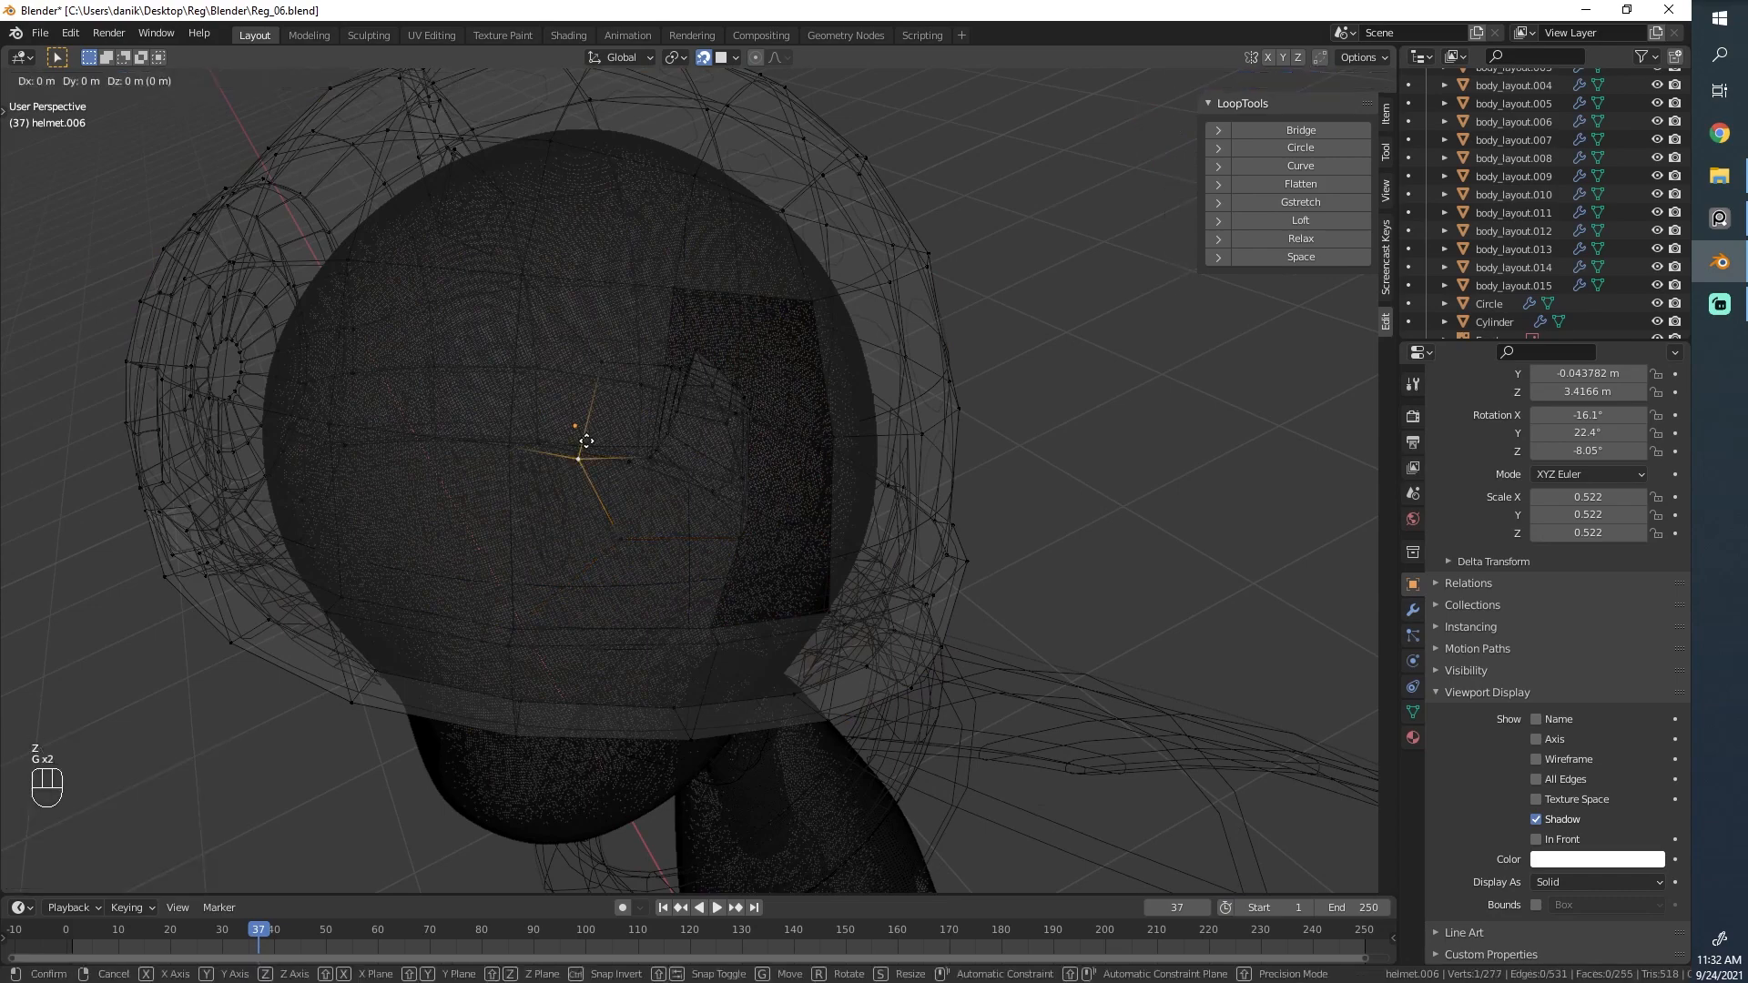
pyautogui.click(591, 434)
pyautogui.click(601, 375)
pyautogui.press('g')
pyautogui.rightClick(600, 370)
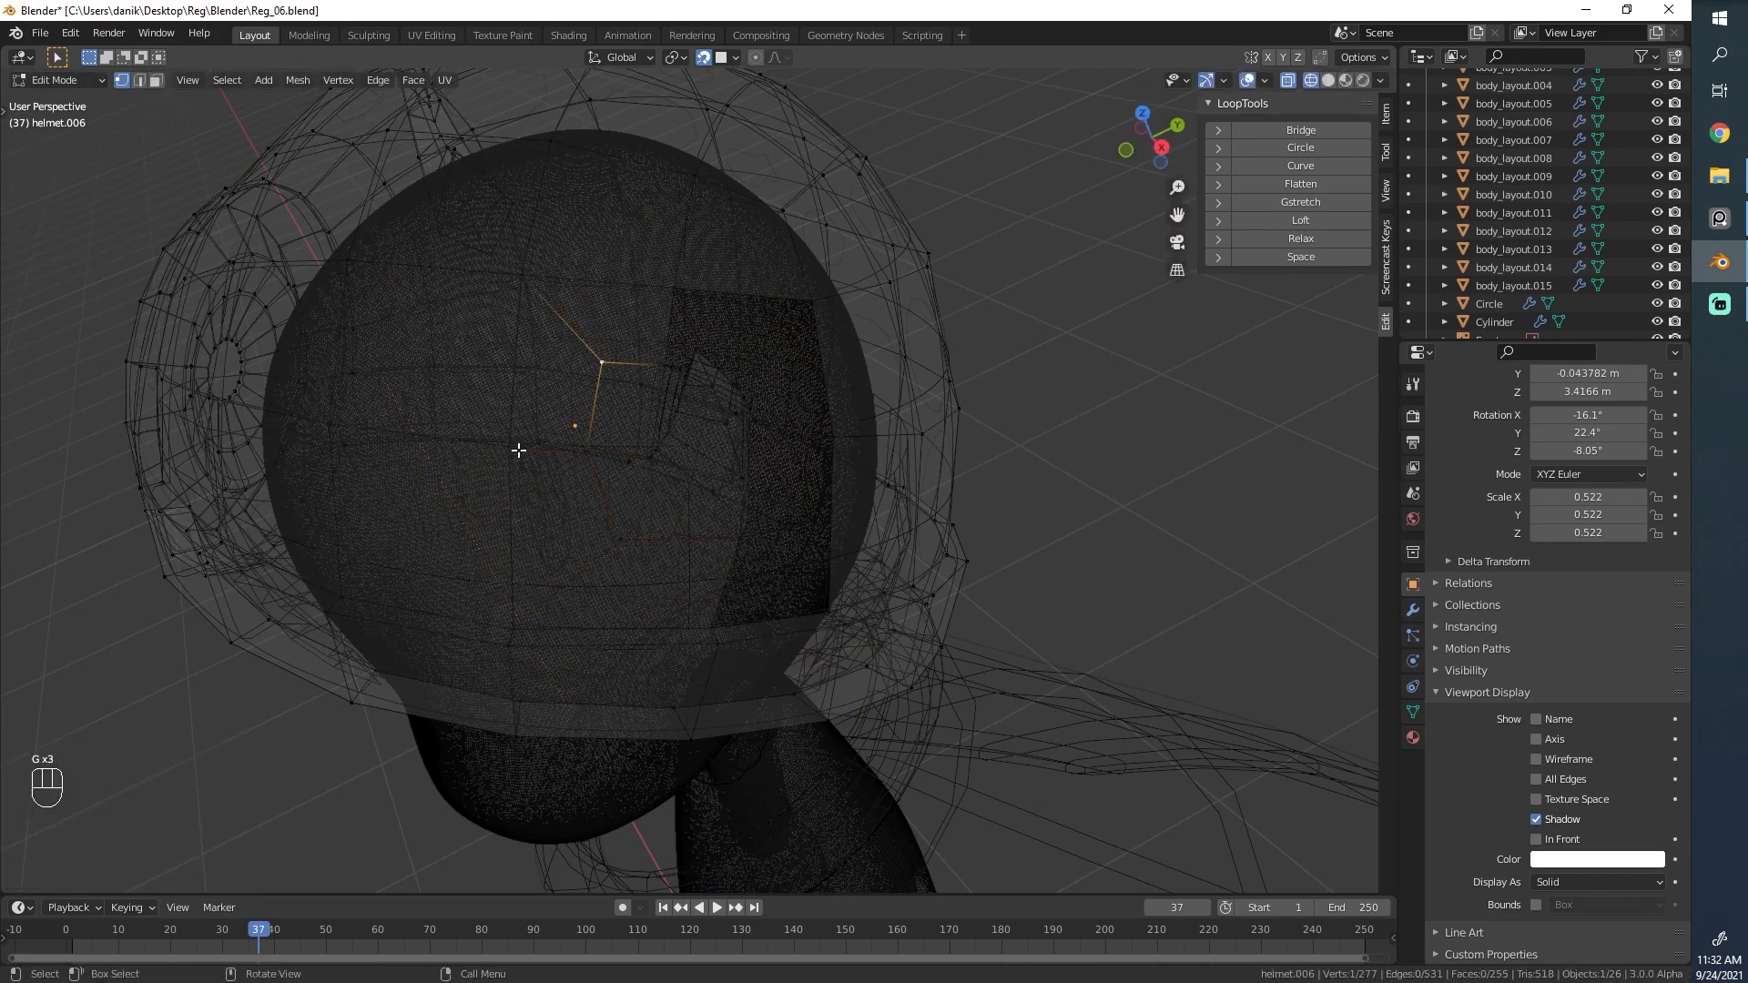
# Move the middle vertex of the opening's side border by -0.01436, -0.021216 and 0.007686 m in X, Y and Z.
pyautogui.click(519, 450)
pyautogui.moveTo(519, 450); pyautogui.dragTo(564, 452, button='middle')
pyautogui.press('g')
pyautogui.click(528, 447)
pyautogui.press('z')
pyautogui.scroll(-4, 747, 455)
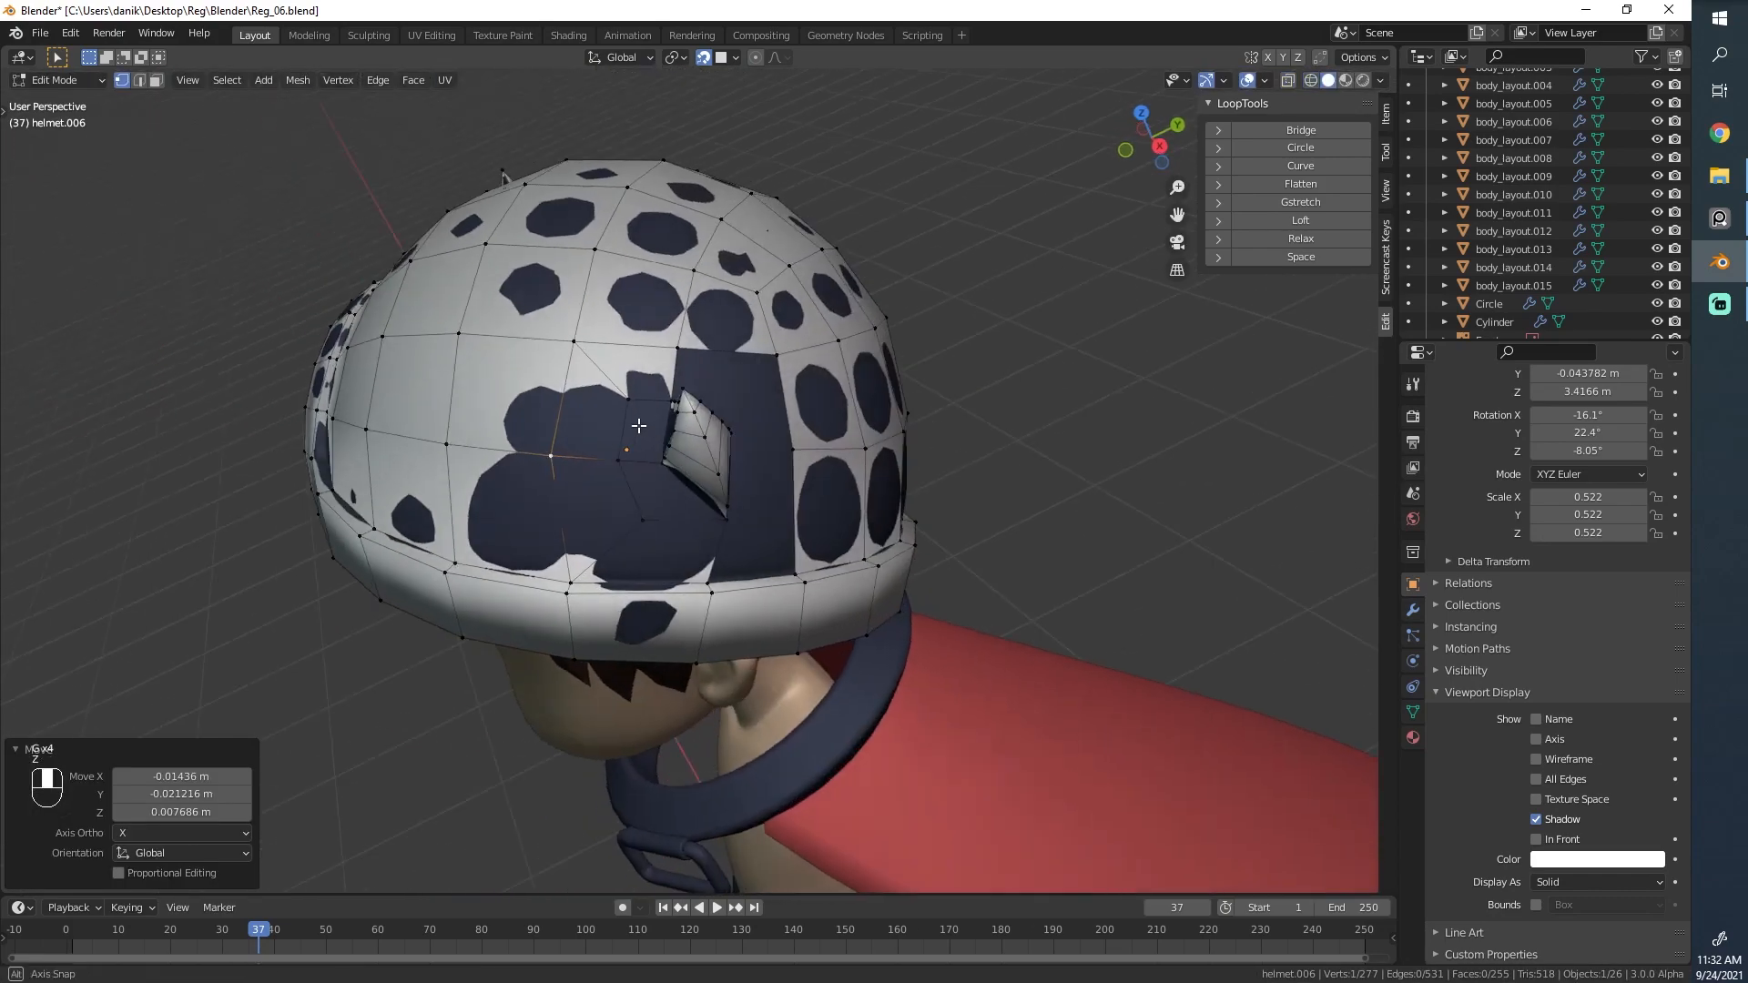
# Extrude a chain of three vertices from the horn's lower base vertex up its open side and fill between them.
pyautogui.moveTo(742, 460); pyautogui.dragTo(684, 452, button='middle')
pyautogui.scroll(4, 674, 492)
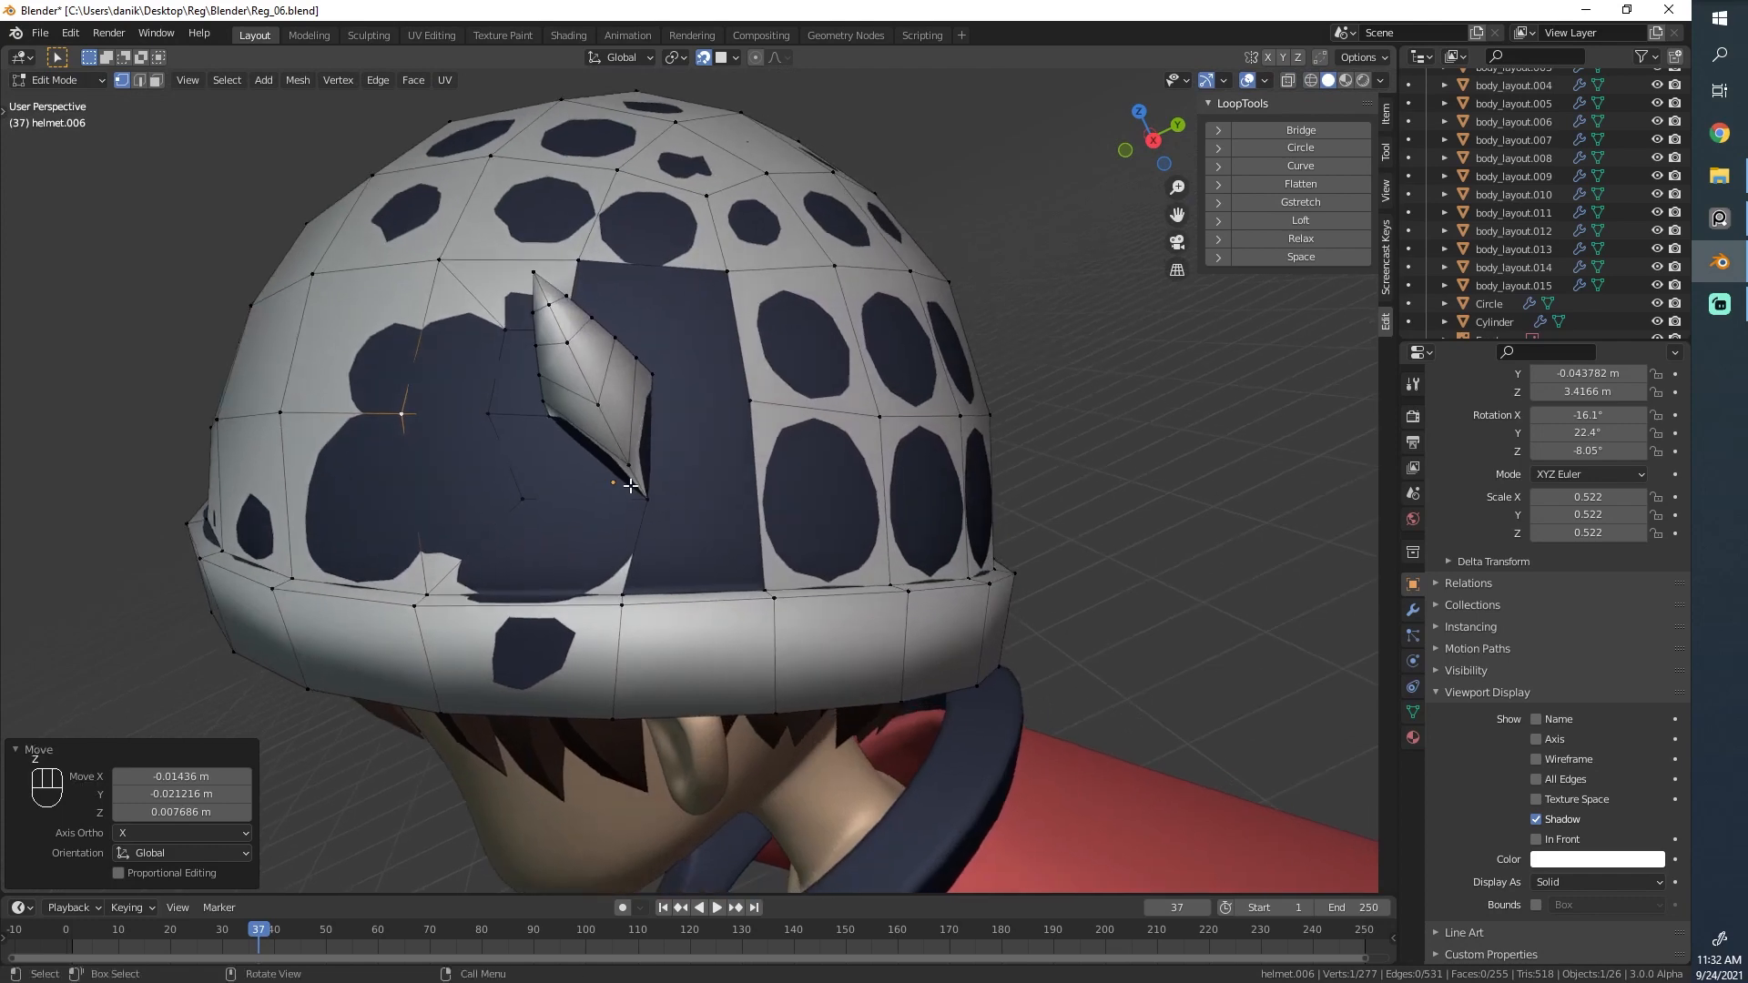
pyautogui.click(625, 590)
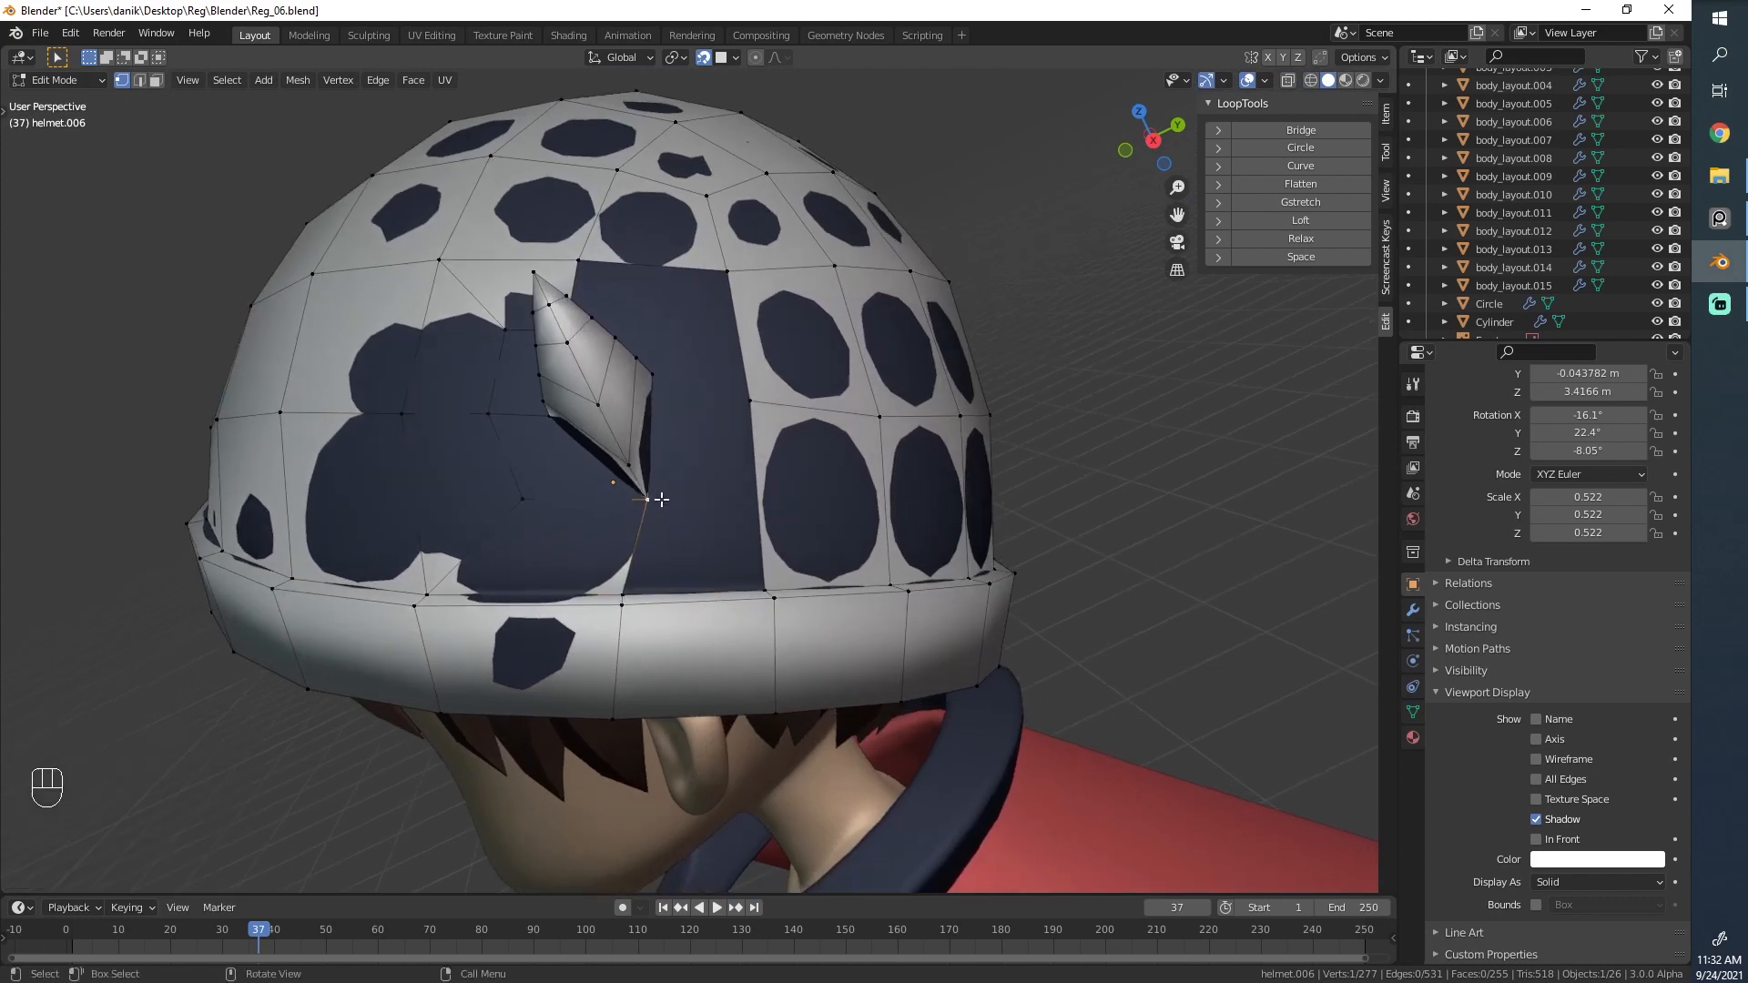
pyautogui.press('e')
pyautogui.click(693, 497)
pyautogui.press('e')
pyautogui.click(710, 340)
pyautogui.moveTo(710, 341); pyautogui.dragTo(706, 406, button='middle')
pyautogui.press('f')
# Move the new chain's upper vertex and adjust the vertices along the opening's upper border.
pyautogui.click(652, 350)
pyautogui.press('g')
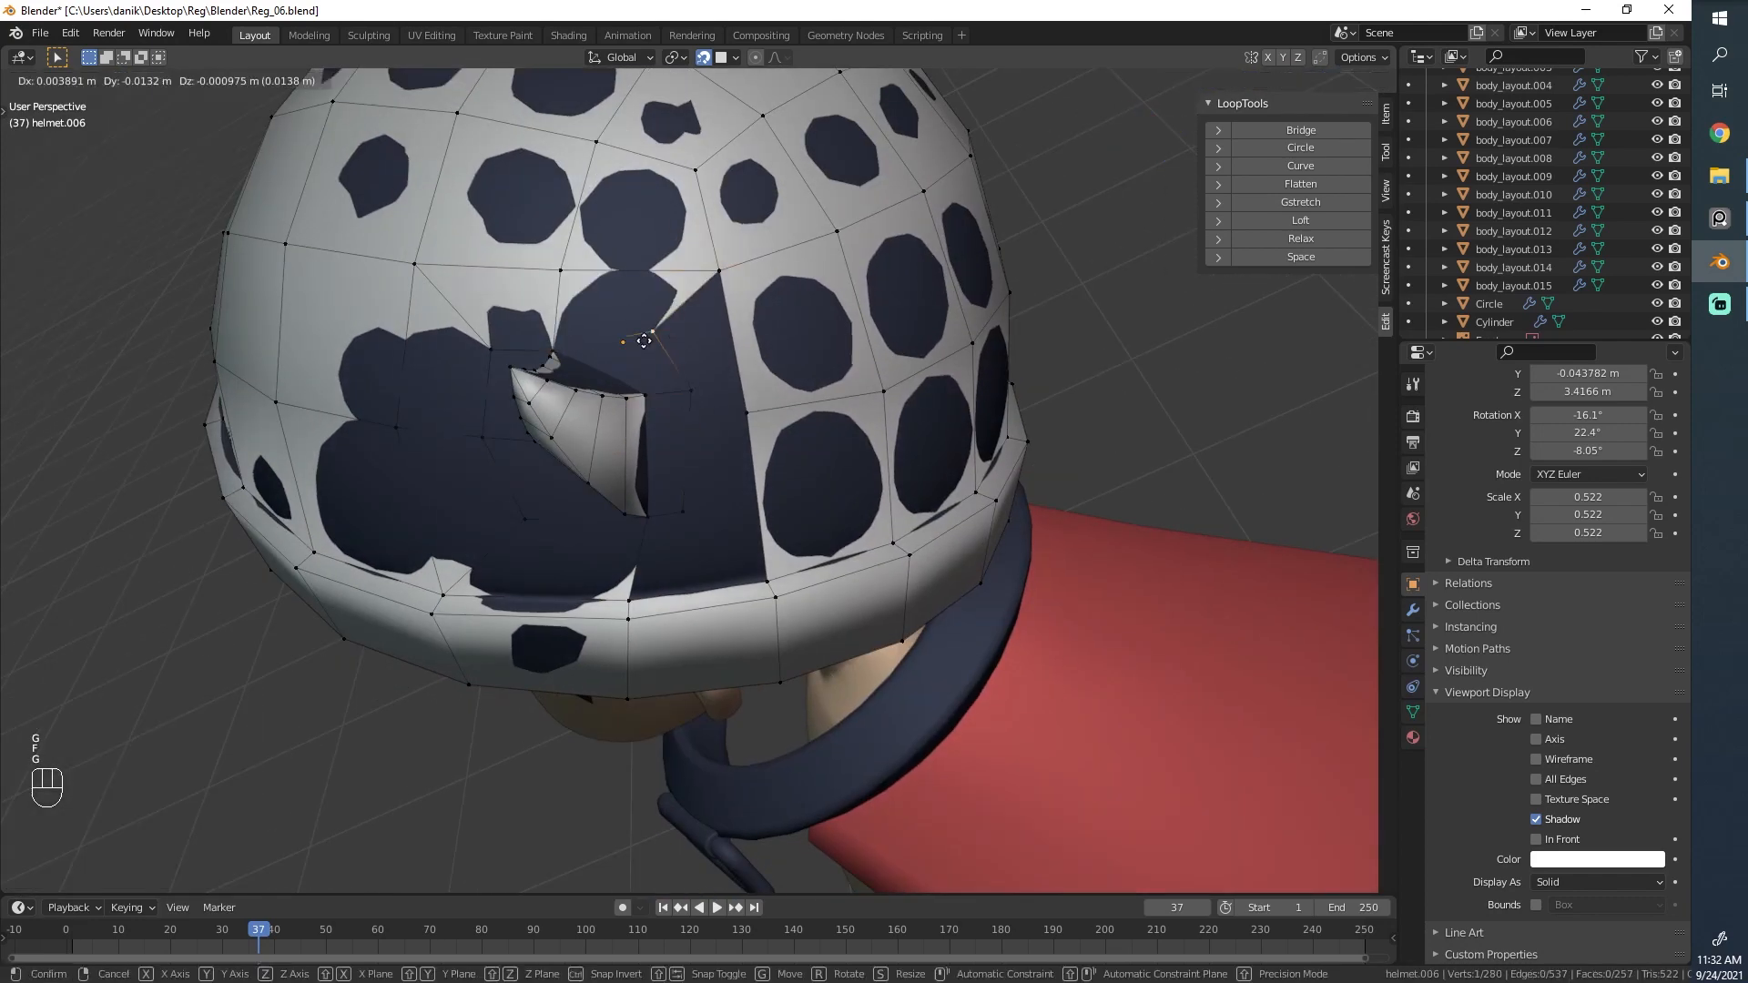
pyautogui.click(643, 340)
pyautogui.click(562, 273)
pyautogui.press('g')
pyautogui.press('g')
pyautogui.click(574, 224)
pyautogui.moveTo(582, 245); pyautogui.dragTo(652, 448, button='middle')
pyautogui.press('g')
pyautogui.click(657, 229)
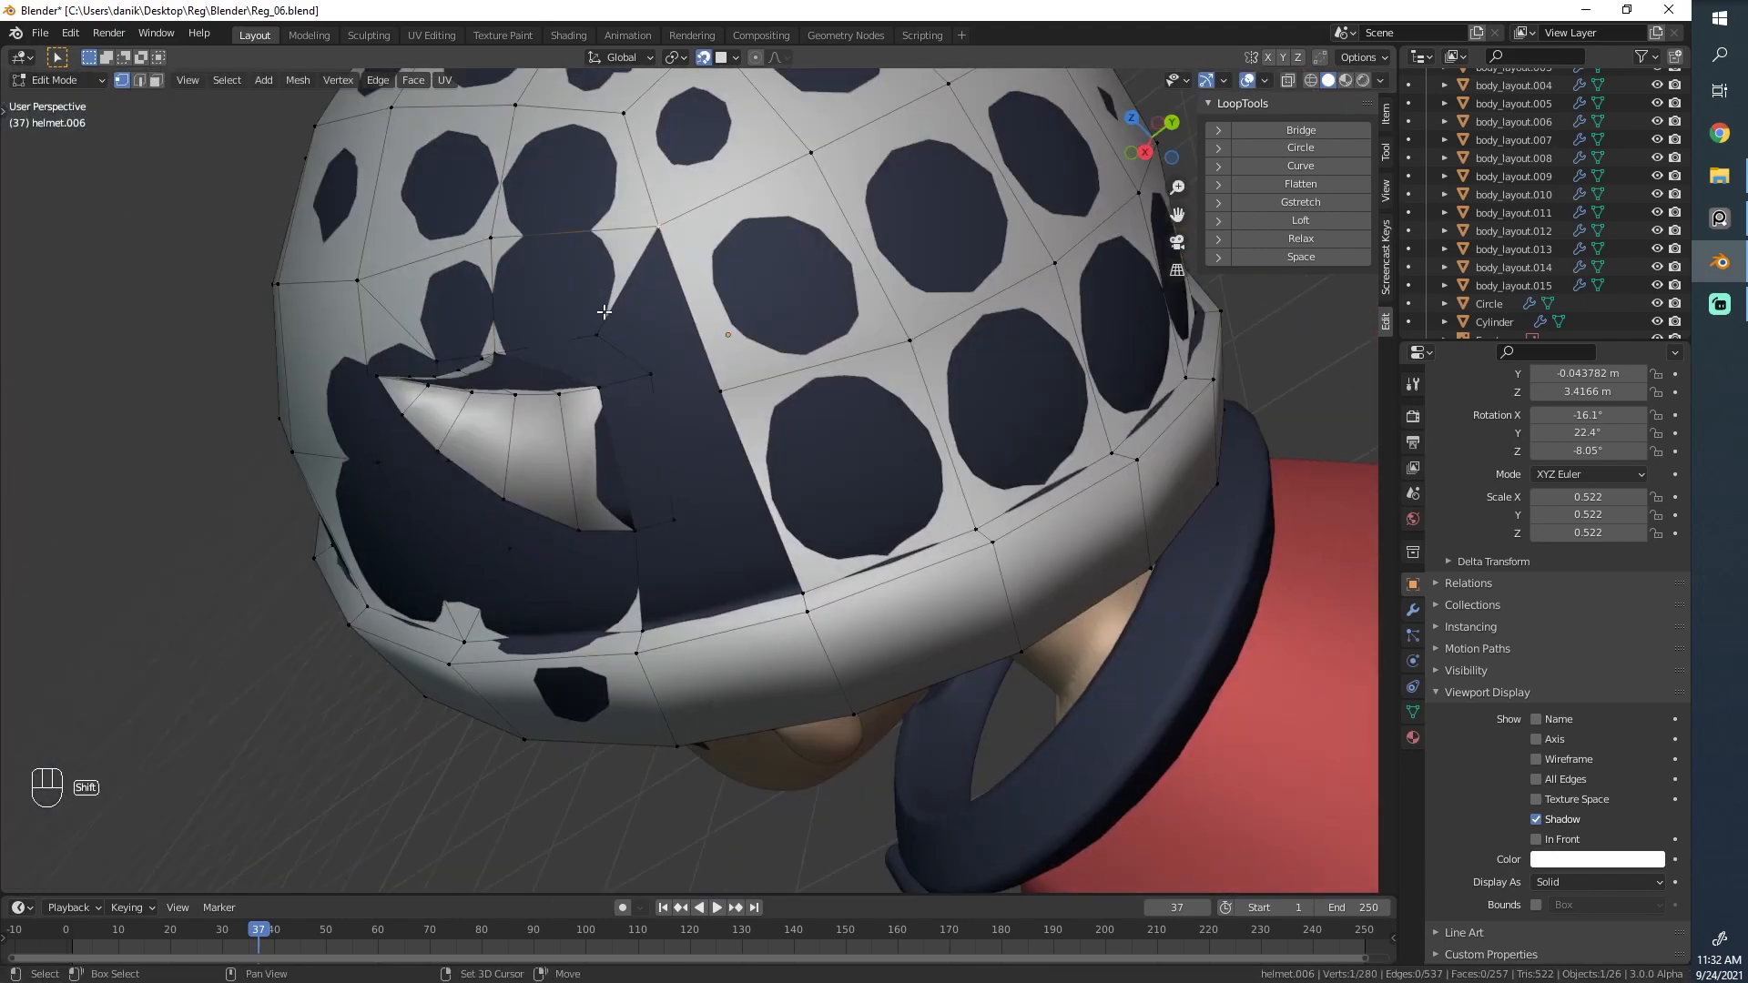
# Fill the remaining faces between the new vertex chain, the opening's border and the horn's base.
pyautogui.keyDown('shift'); pyautogui.click(598, 333); pyautogui.keyUp('shift')
pyautogui.press('f')
pyautogui.press('g')
pyautogui.hotkey('shift', 'Tab')
pyautogui.click(761, 364)
pyautogui.moveTo(761, 364); pyautogui.dragTo(839, 448, button='middle')
pyautogui.press('z')
pyautogui.press('f')
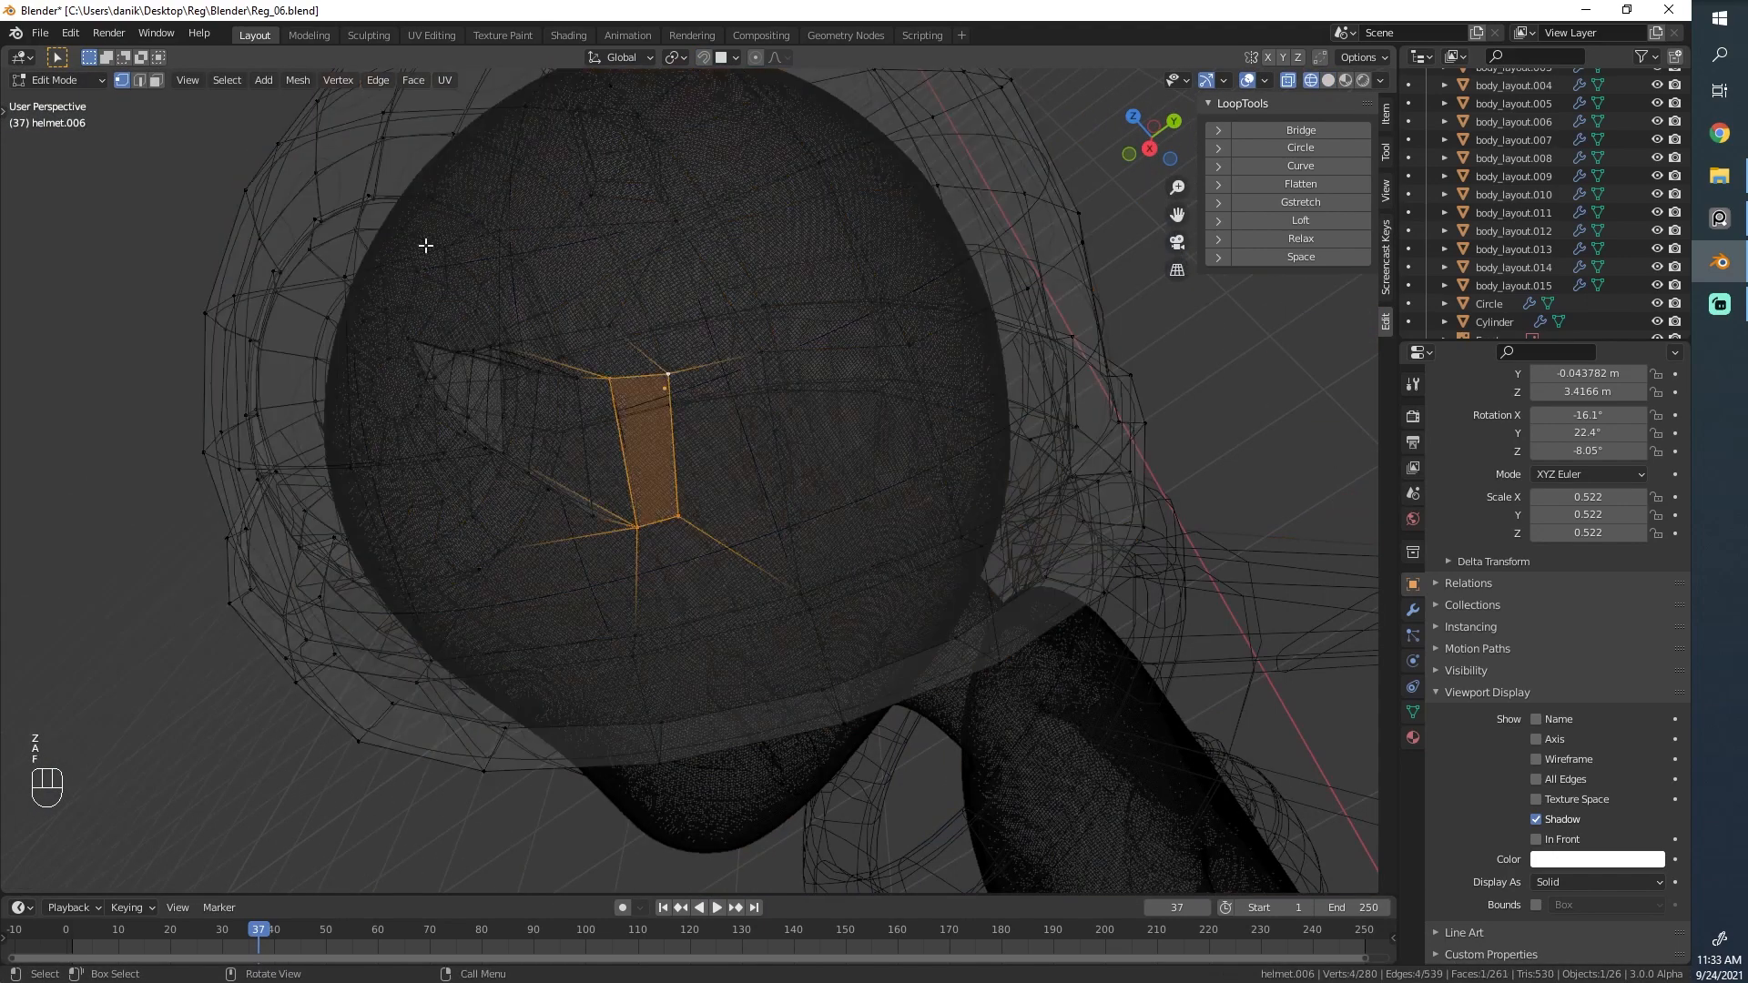
# Return to solid shading and reposition a vertex of the new chain next to the horn's base.
pyautogui.press('z')
pyautogui.moveTo(425, 246); pyautogui.dragTo(583, 310, button='middle')
pyautogui.click(639, 363)
pyautogui.press('g')
pyautogui.click(656, 378)
# Switch the helmet to Sculpt Mode and turn on its wireframe display.
pyautogui.press('Tab')
pyautogui.click(60, 80)
pyautogui.click(62, 138)
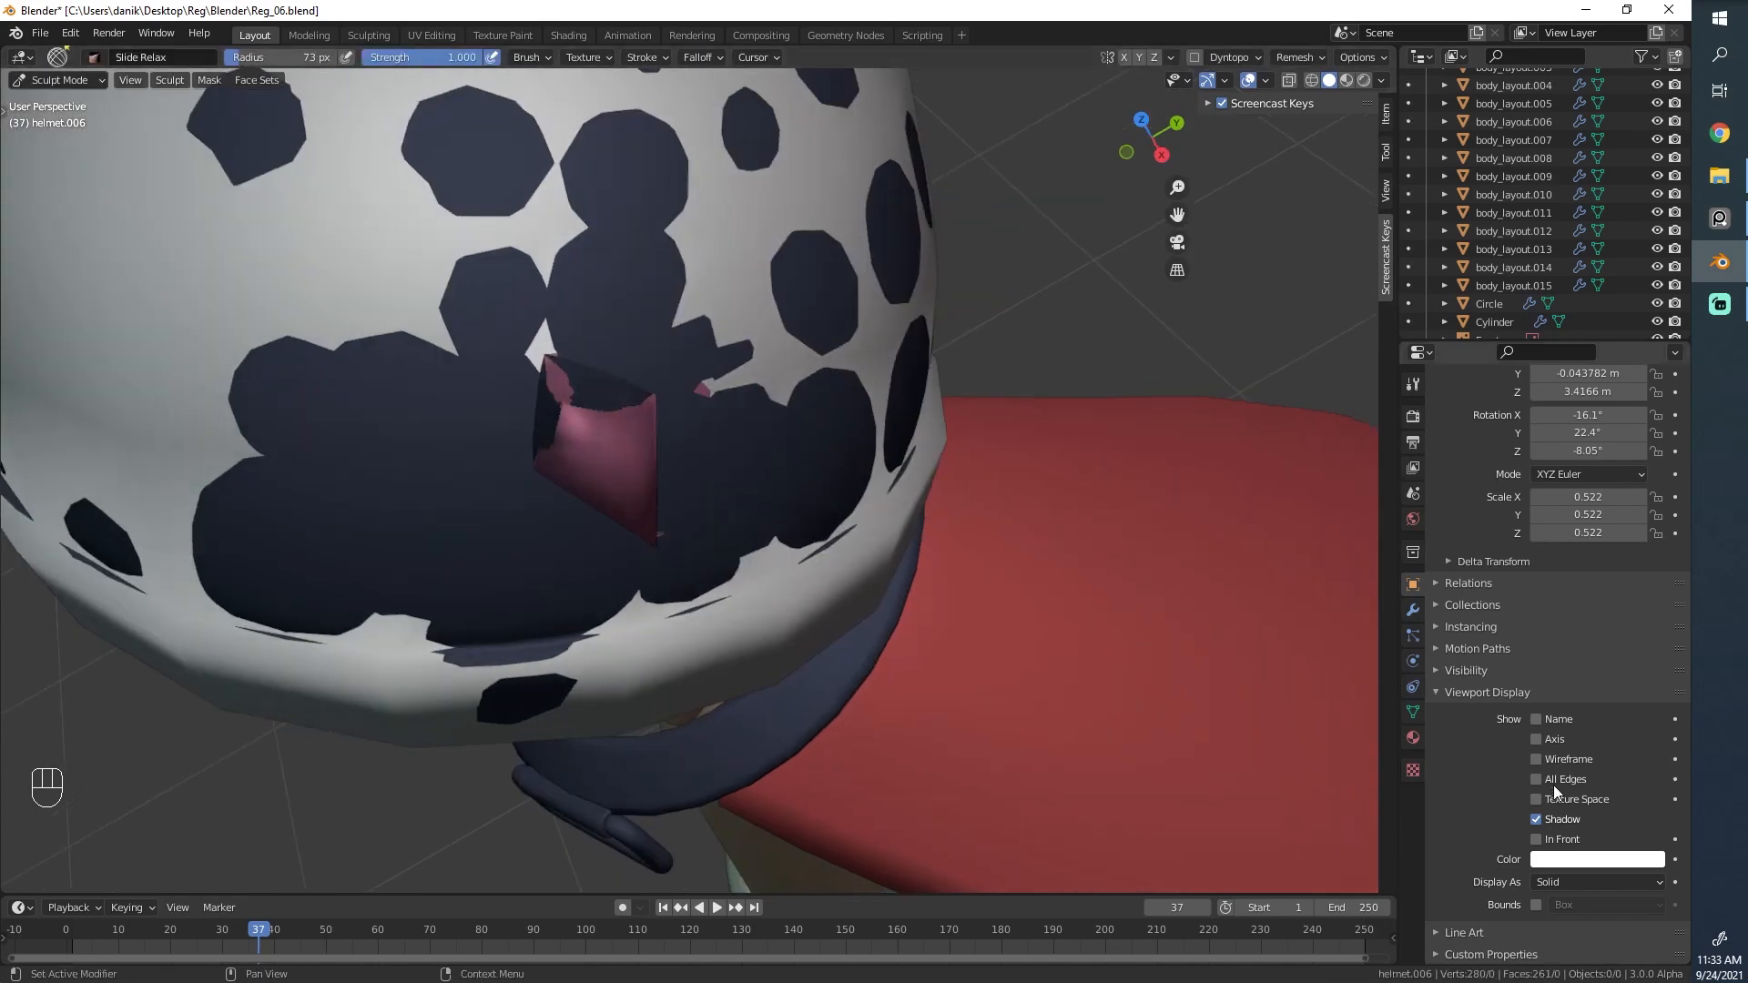
pyautogui.click(1550, 760)
pyautogui.keyDown('shift'); pyautogui.moveTo(375, 395); pyautogui.dragTo(636, 490, button='middle'); pyautogui.keyUp('shift')
pyautogui.moveTo(606, 359); pyautogui.dragTo(632, 437, button='middle')
pyautogui.scroll(1, 656, 428)
# Relax the rebuilt mesh beside the horn with the Slide Relax brush's smoothing stroke.
pyautogui.keyDown('shift'); pyautogui.moveTo(694, 456); pyautogui.dragTo(688, 510); pyautogui.keyUp('shift')
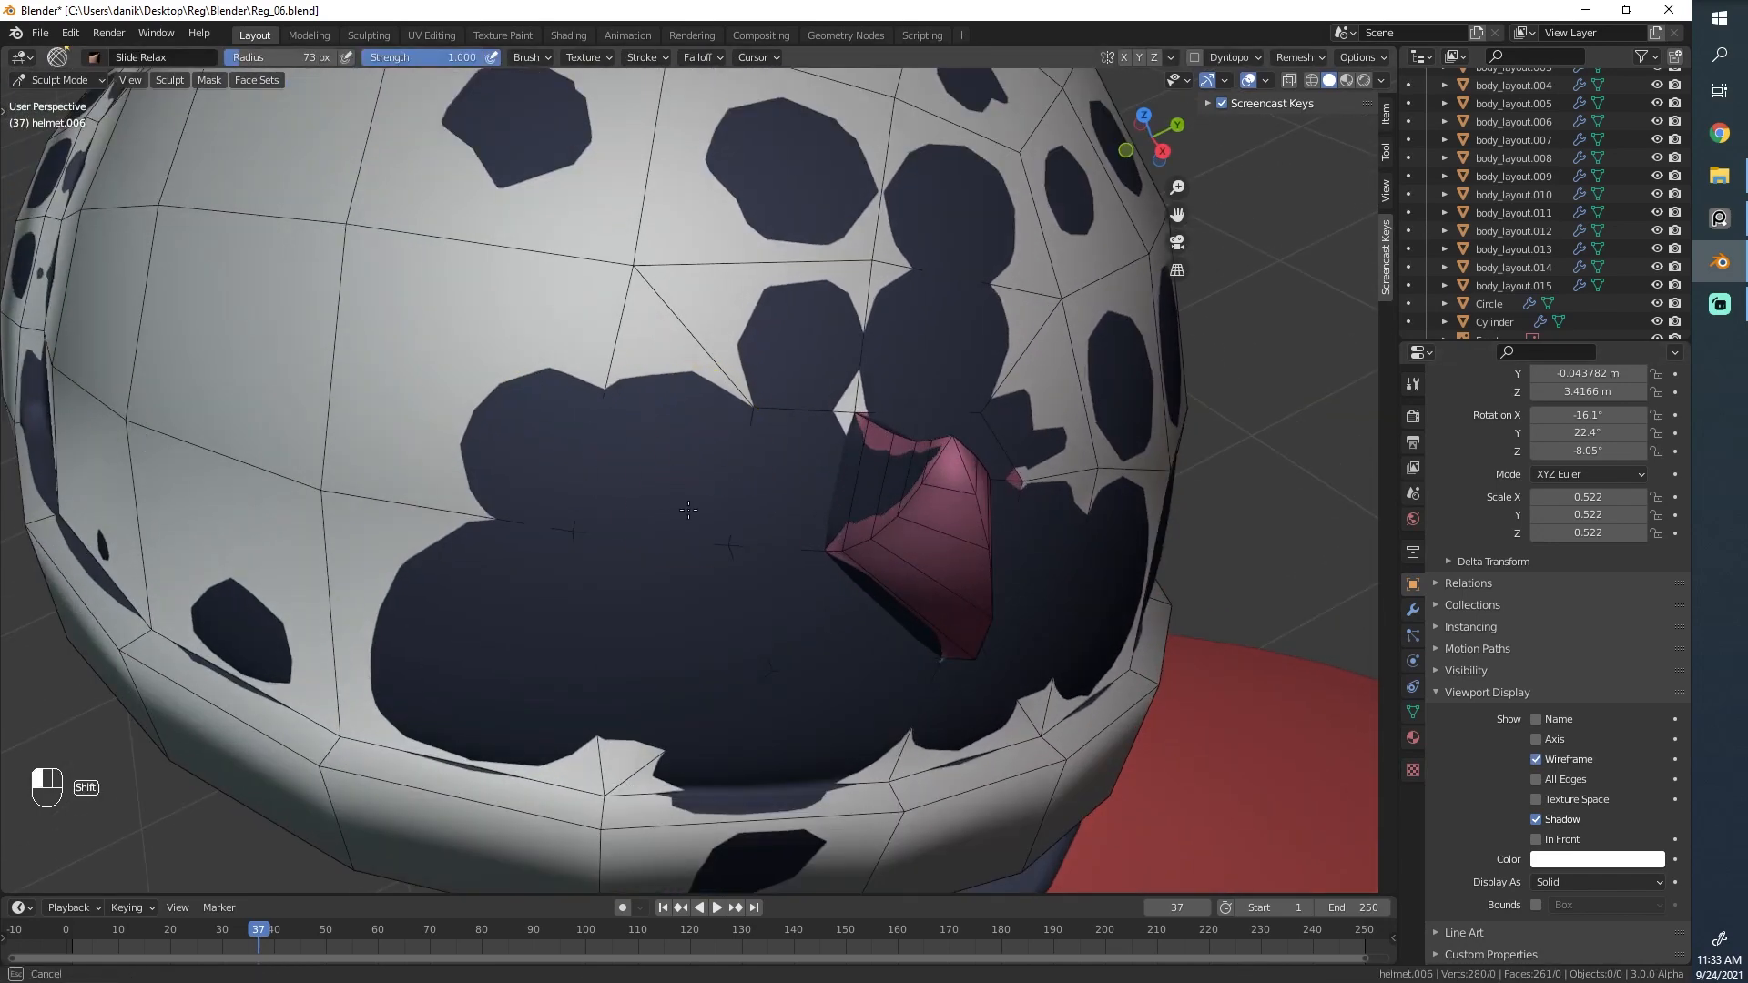
pyautogui.hotkey('ctrl', 'z')
pyautogui.press('t')
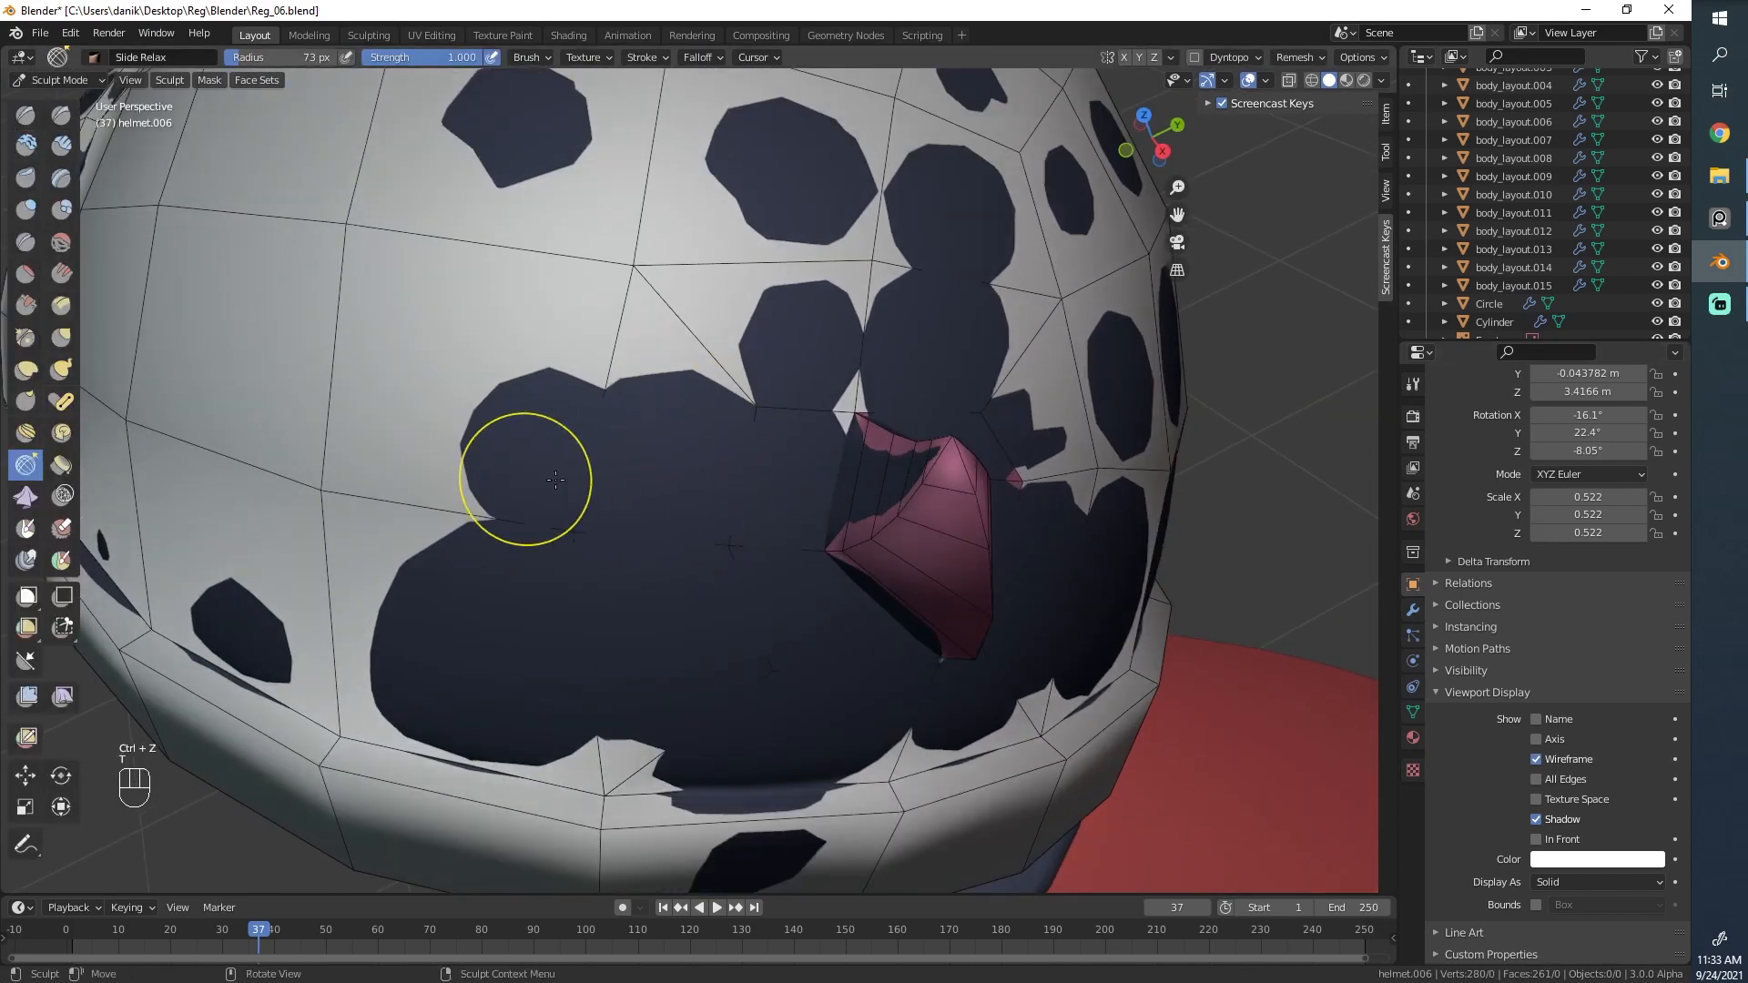
pyautogui.keyDown('shift'); pyautogui.moveTo(556, 480); pyautogui.dragTo(722, 555); pyautogui.keyUp('shift')
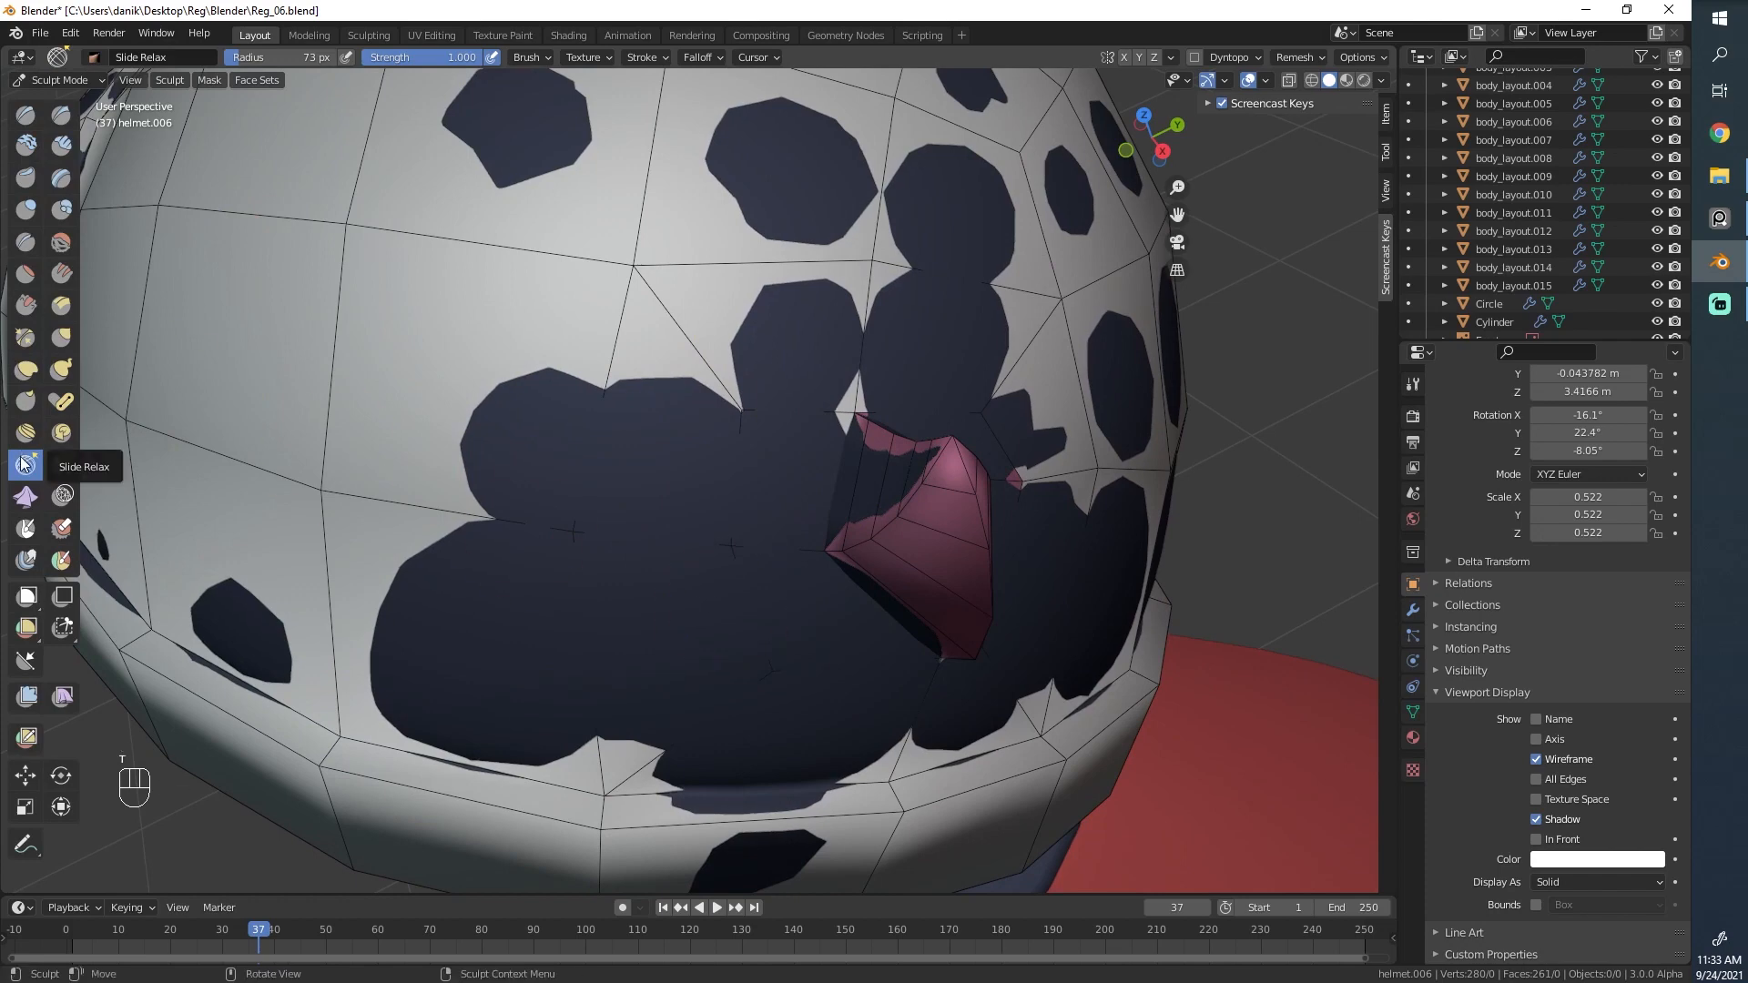
pyautogui.moveTo(586, 632); pyautogui.dragTo(547, 625, button='middle')
# Enlarge the Slide Relax brush radius to 127 px and relax the dome mesh below and above the rebuilt patch.
pyautogui.press('f')
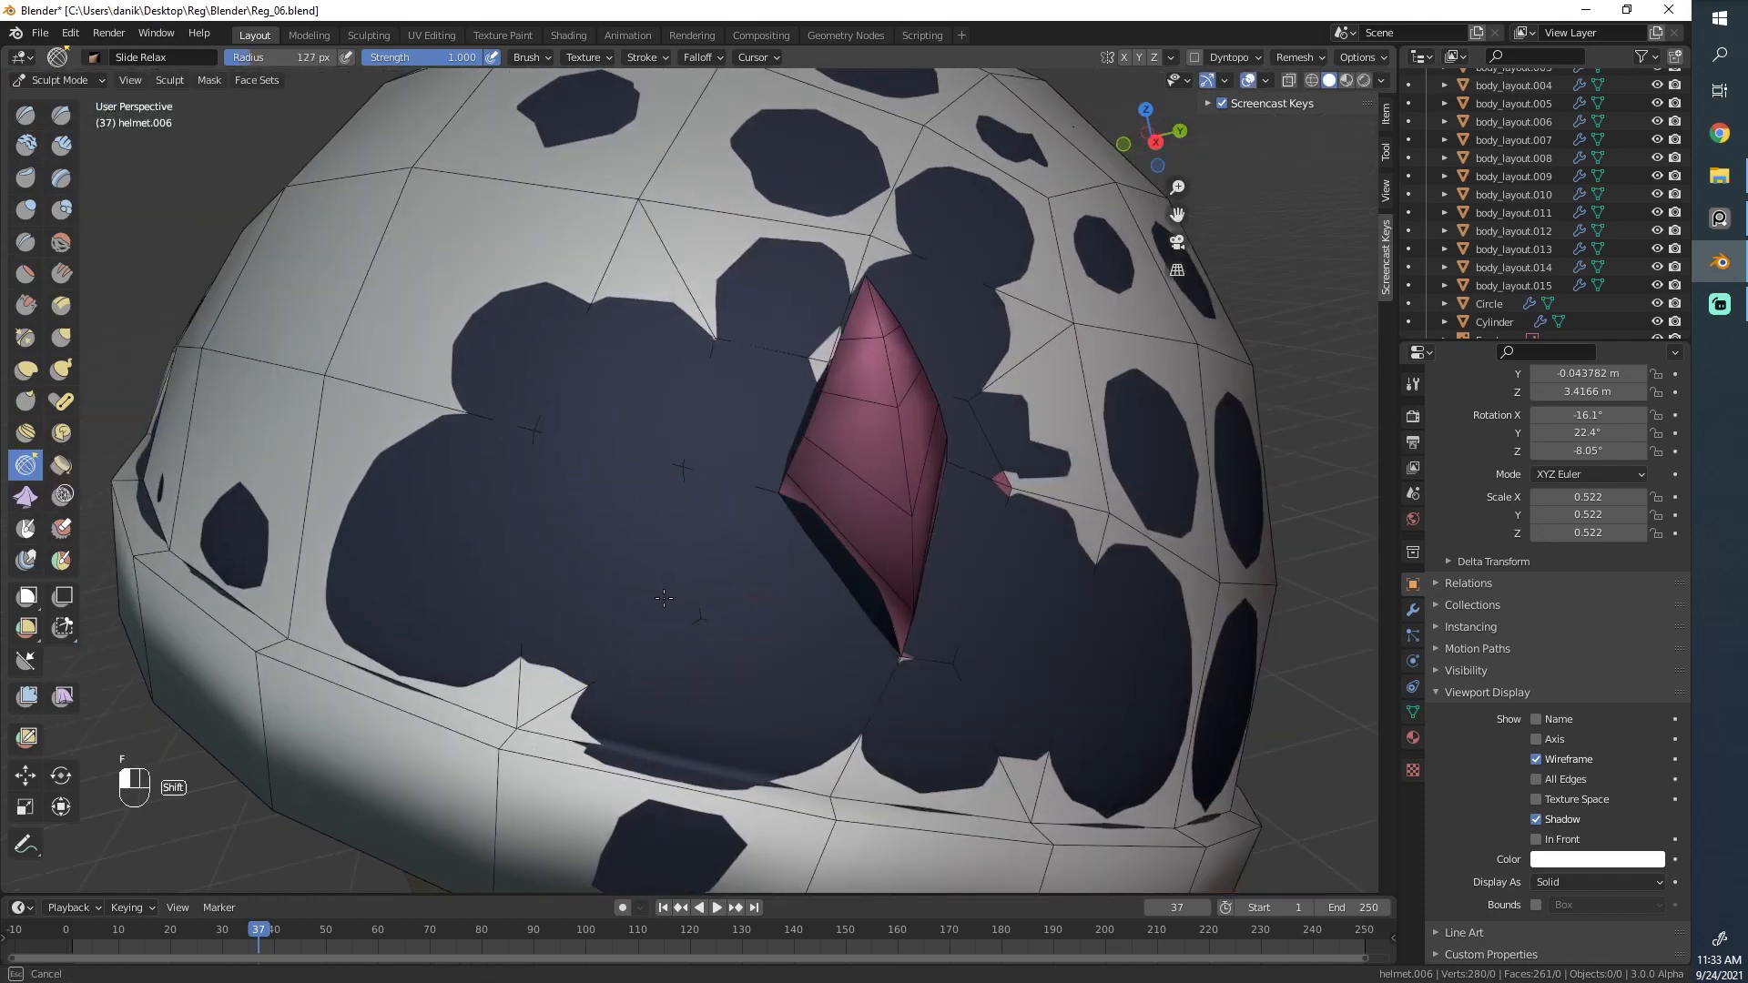
pyautogui.keyDown('shift'); pyautogui.moveTo(663, 598); pyautogui.dragTo(652, 573); pyautogui.keyUp('shift')
pyautogui.keyDown('shift'); pyautogui.moveTo(681, 305); pyautogui.dragTo(652, 245); pyautogui.keyUp('shift')
pyautogui.moveTo(1023, 486); pyautogui.dragTo(967, 480, button='middle')
# Undo the last relax strokes behind the horn, and relax the mesh in that area again.
pyautogui.hotkey('ctrl', 'z')
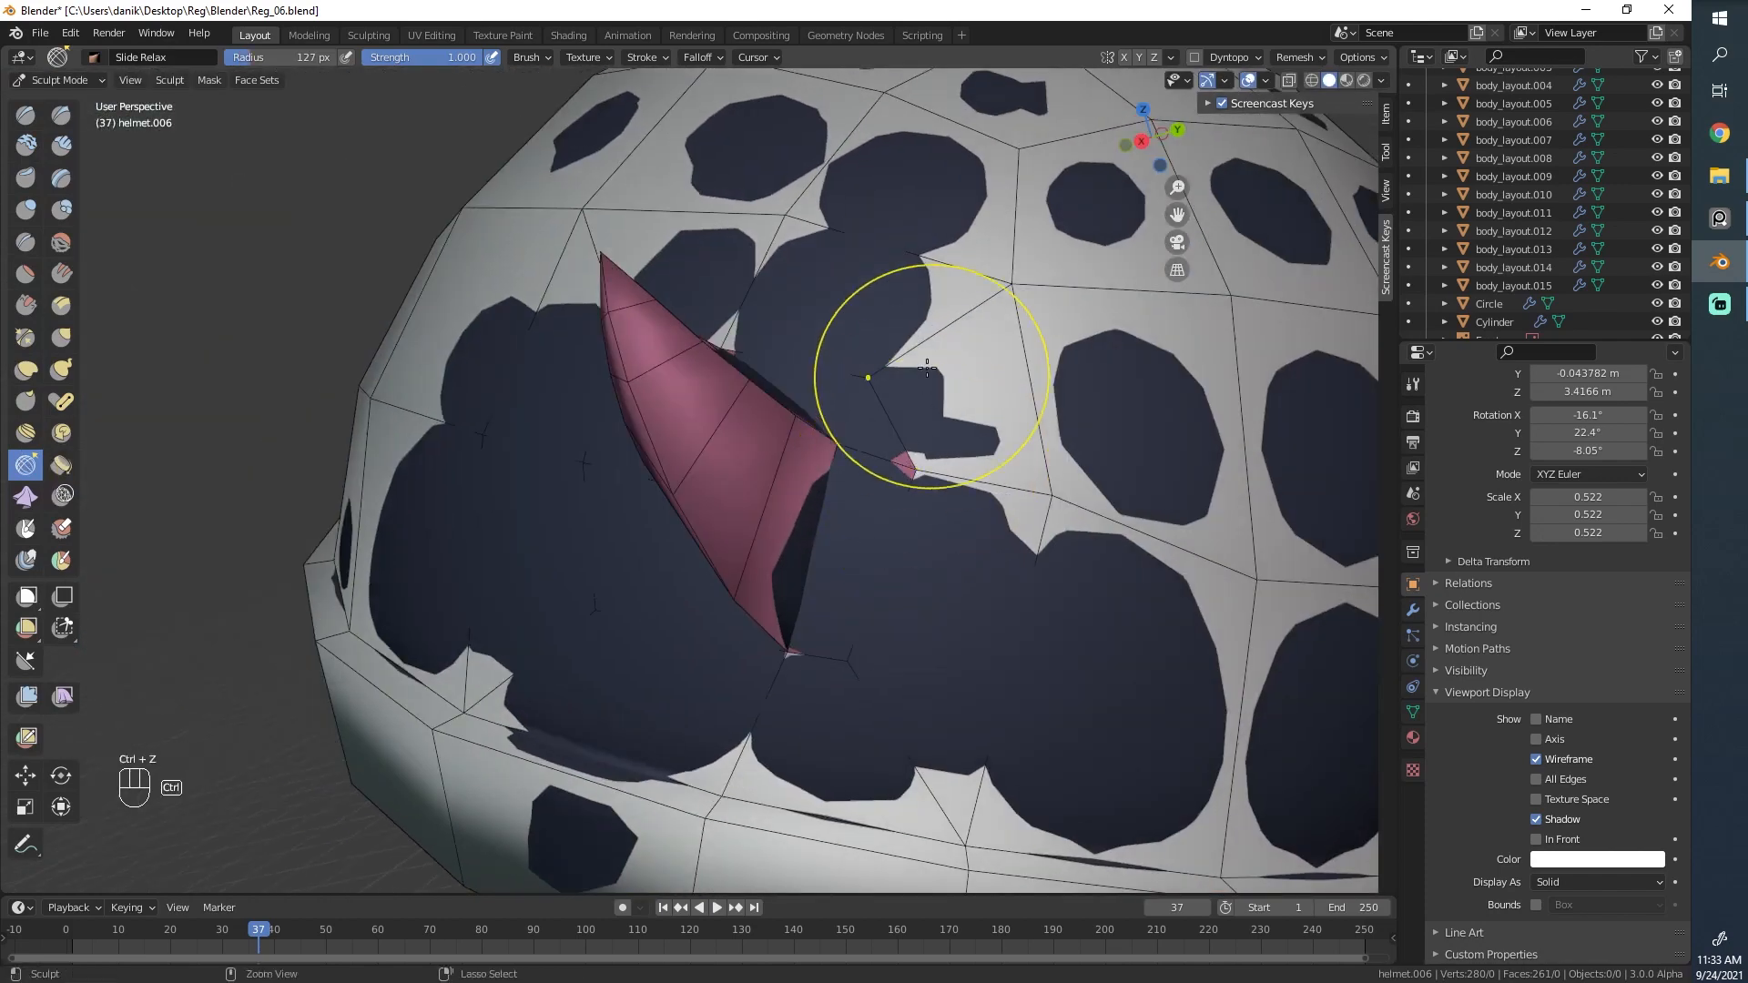
pyautogui.hotkey('ctrl', 'z')
pyautogui.hotkey('ctrl', 'z')
pyautogui.hotkey('ctrl', 'z')
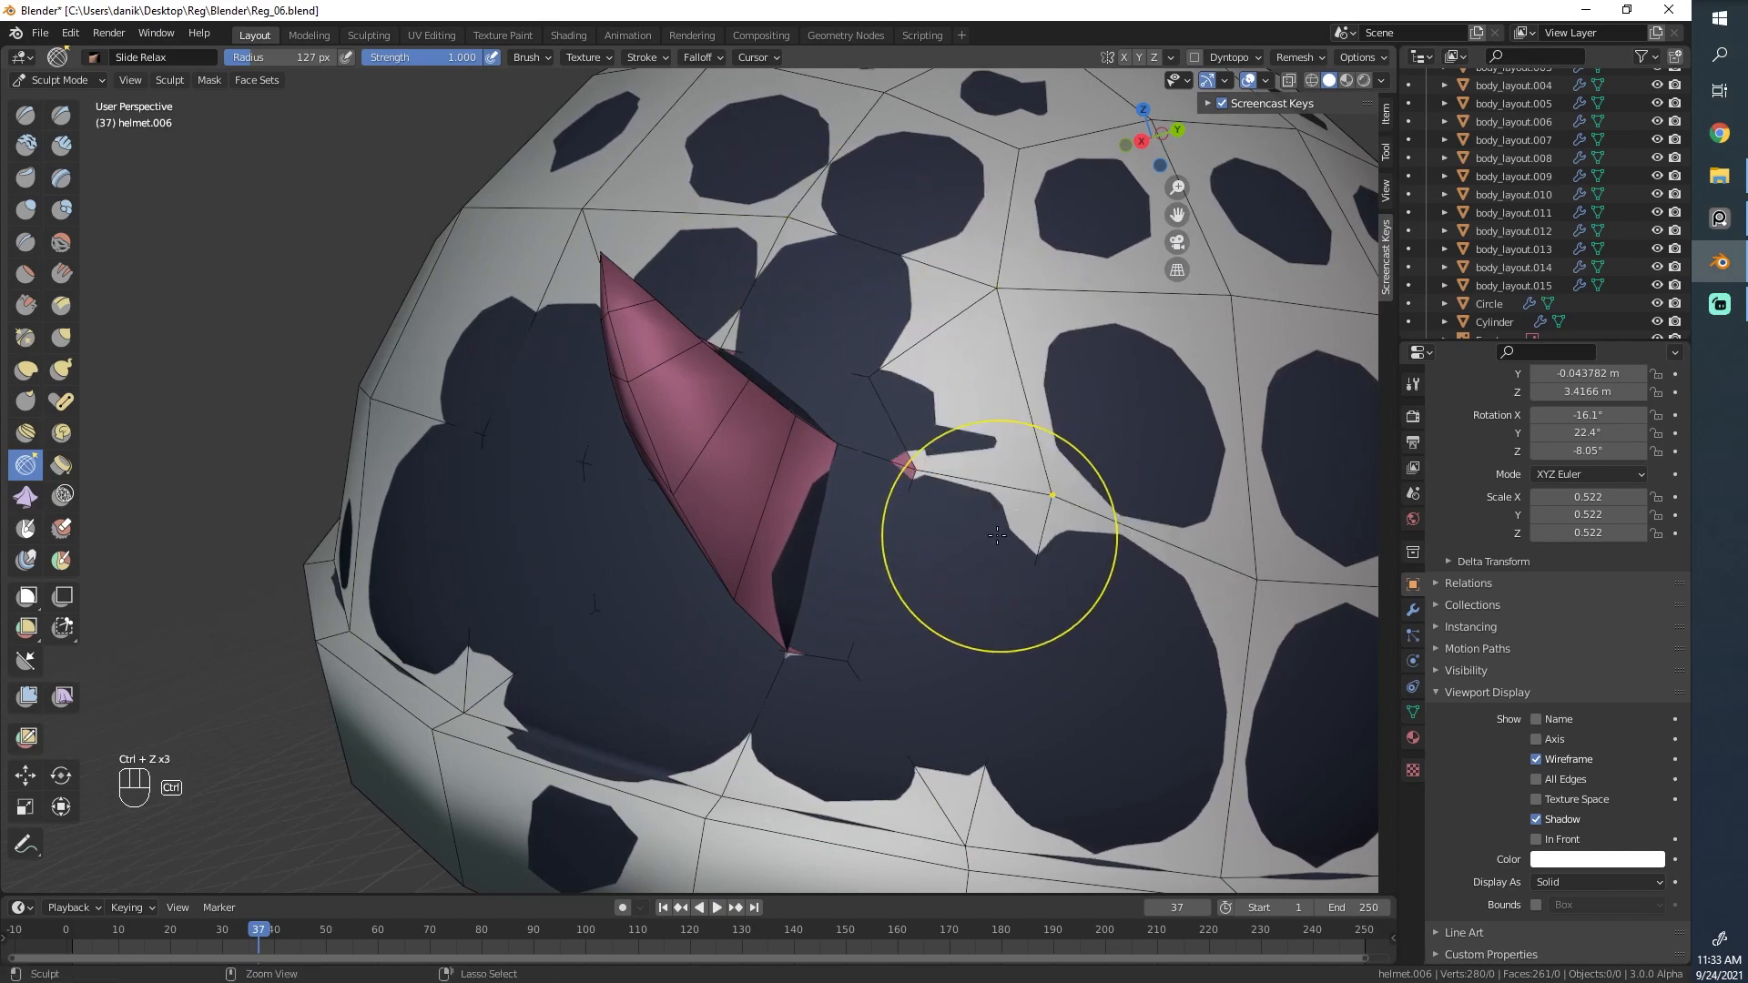
pyautogui.moveTo(979, 502)
pyautogui.keyDown('shift'); pyautogui.mouseDown()
pyautogui.moveTo(973, 557)
pyautogui.moveTo(1026, 525)
pyautogui.mouseUp(); pyautogui.keyUp('shift')
pyautogui.scroll(-3, 1026, 526)
pyautogui.moveTo(1020, 528); pyautogui.dragTo(893, 608, button='middle')
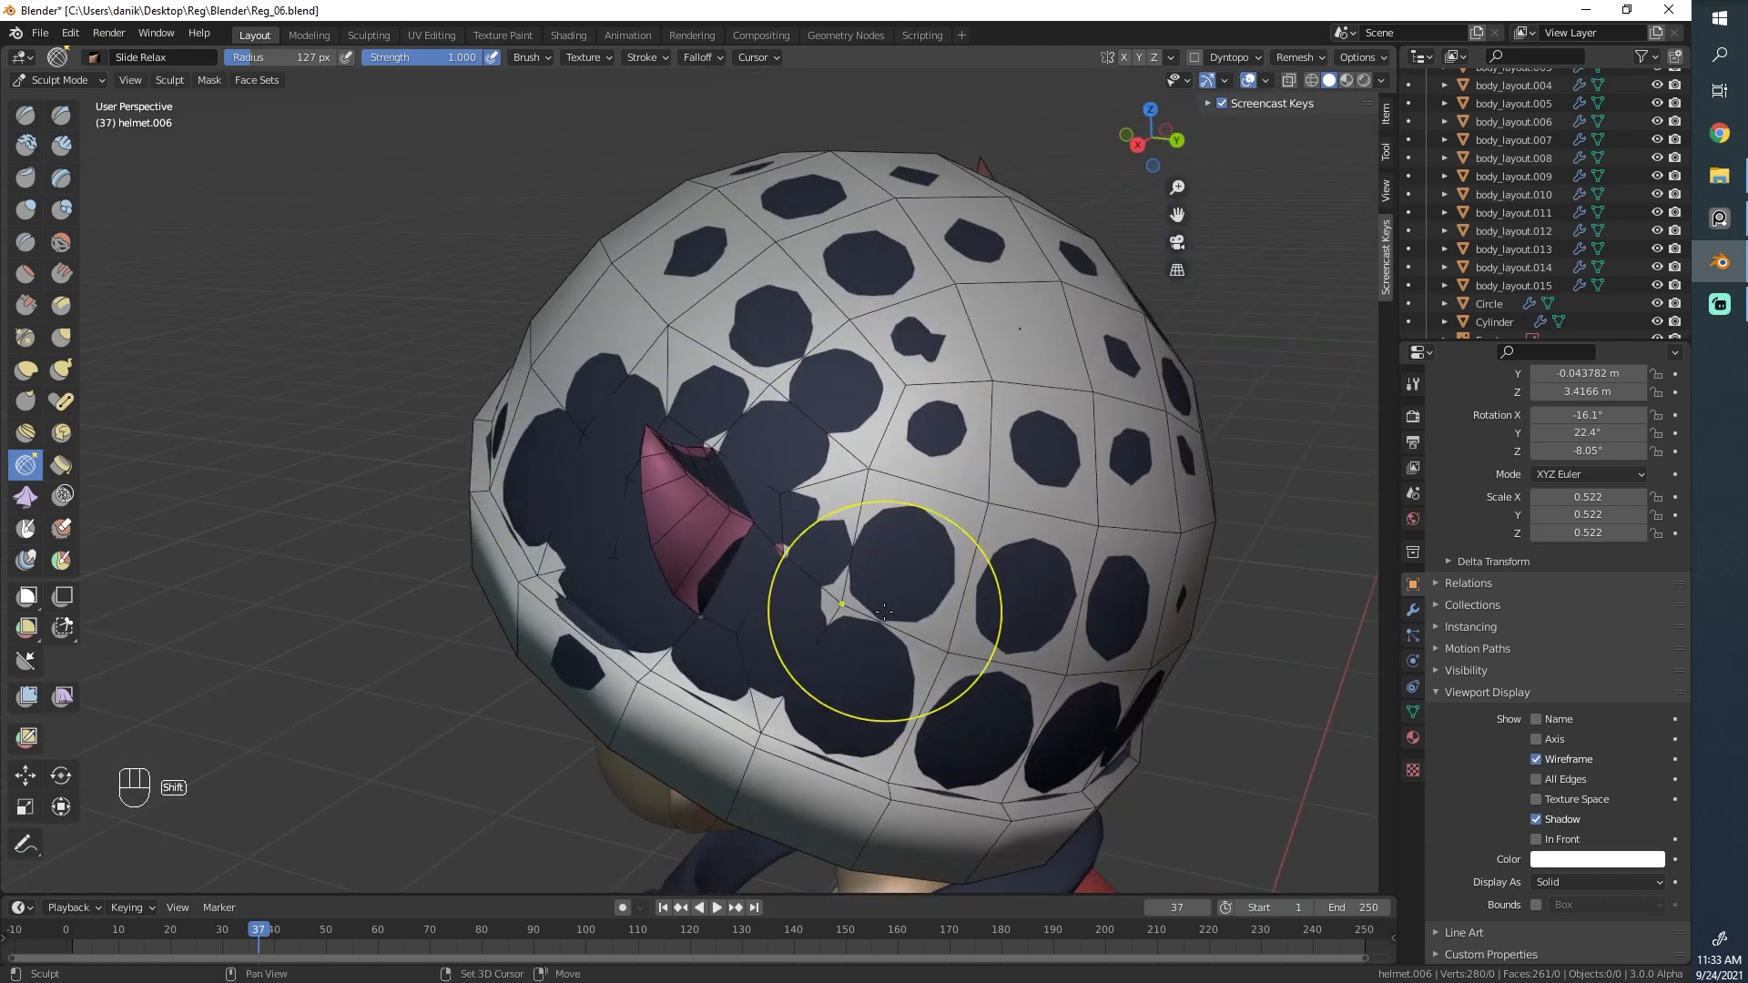
pyautogui.keyDown('shift'); pyautogui.moveTo(847, 499); pyautogui.dragTo(848, 422); pyautogui.keyUp('shift')
pyautogui.moveTo(773, 353); pyautogui.dragTo(741, 304, button='middle')
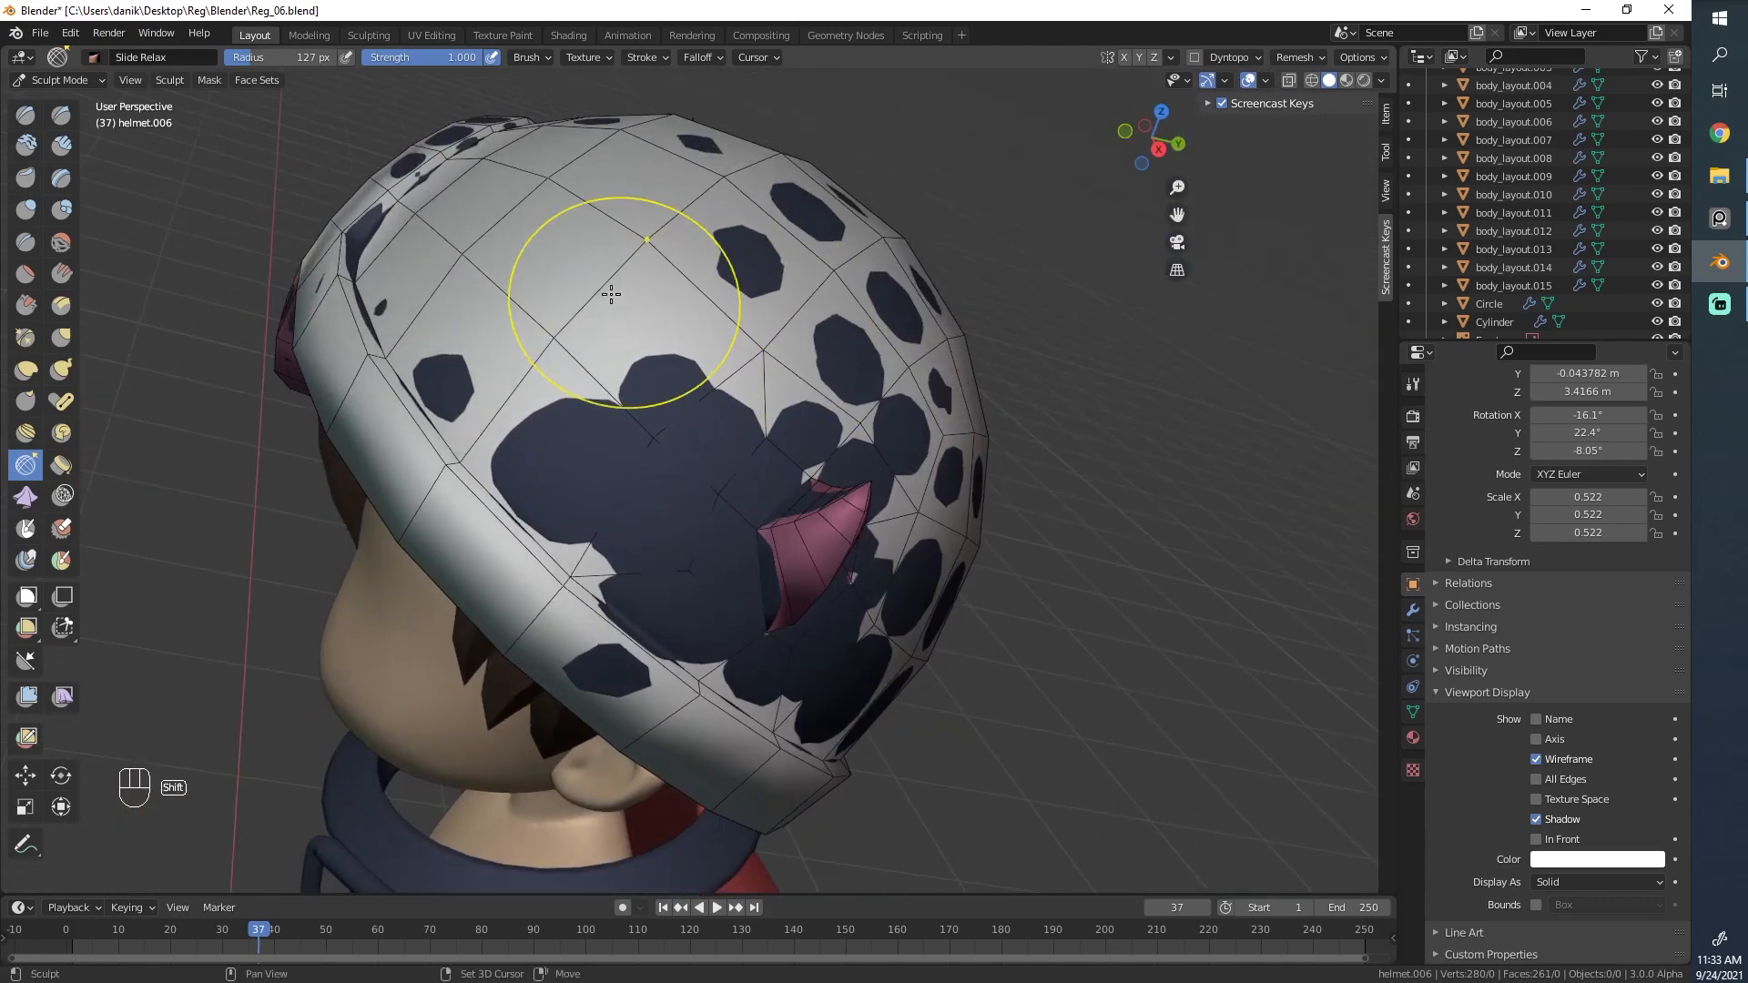
# In Edit Mode, push the two dome vertices beside the horn outwards with Shrink/Fatten by 0.00646 m.
pyautogui.moveTo(628, 296); pyautogui.dragTo(683, 524, button='middle')
pyautogui.press('Tab')
pyautogui.scroll(3, 711, 564)
pyautogui.moveTo(719, 592); pyautogui.dragTo(705, 483, button='middle')
pyautogui.click(703, 478)
pyautogui.keyDown('shift'); pyautogui.click(803, 503); pyautogui.keyUp('shift')
pyautogui.moveTo(806, 505); pyautogui.dragTo(937, 485, button='middle')
pyautogui.scroll(3, 940, 484)
pyautogui.hotkey('alt', 's')
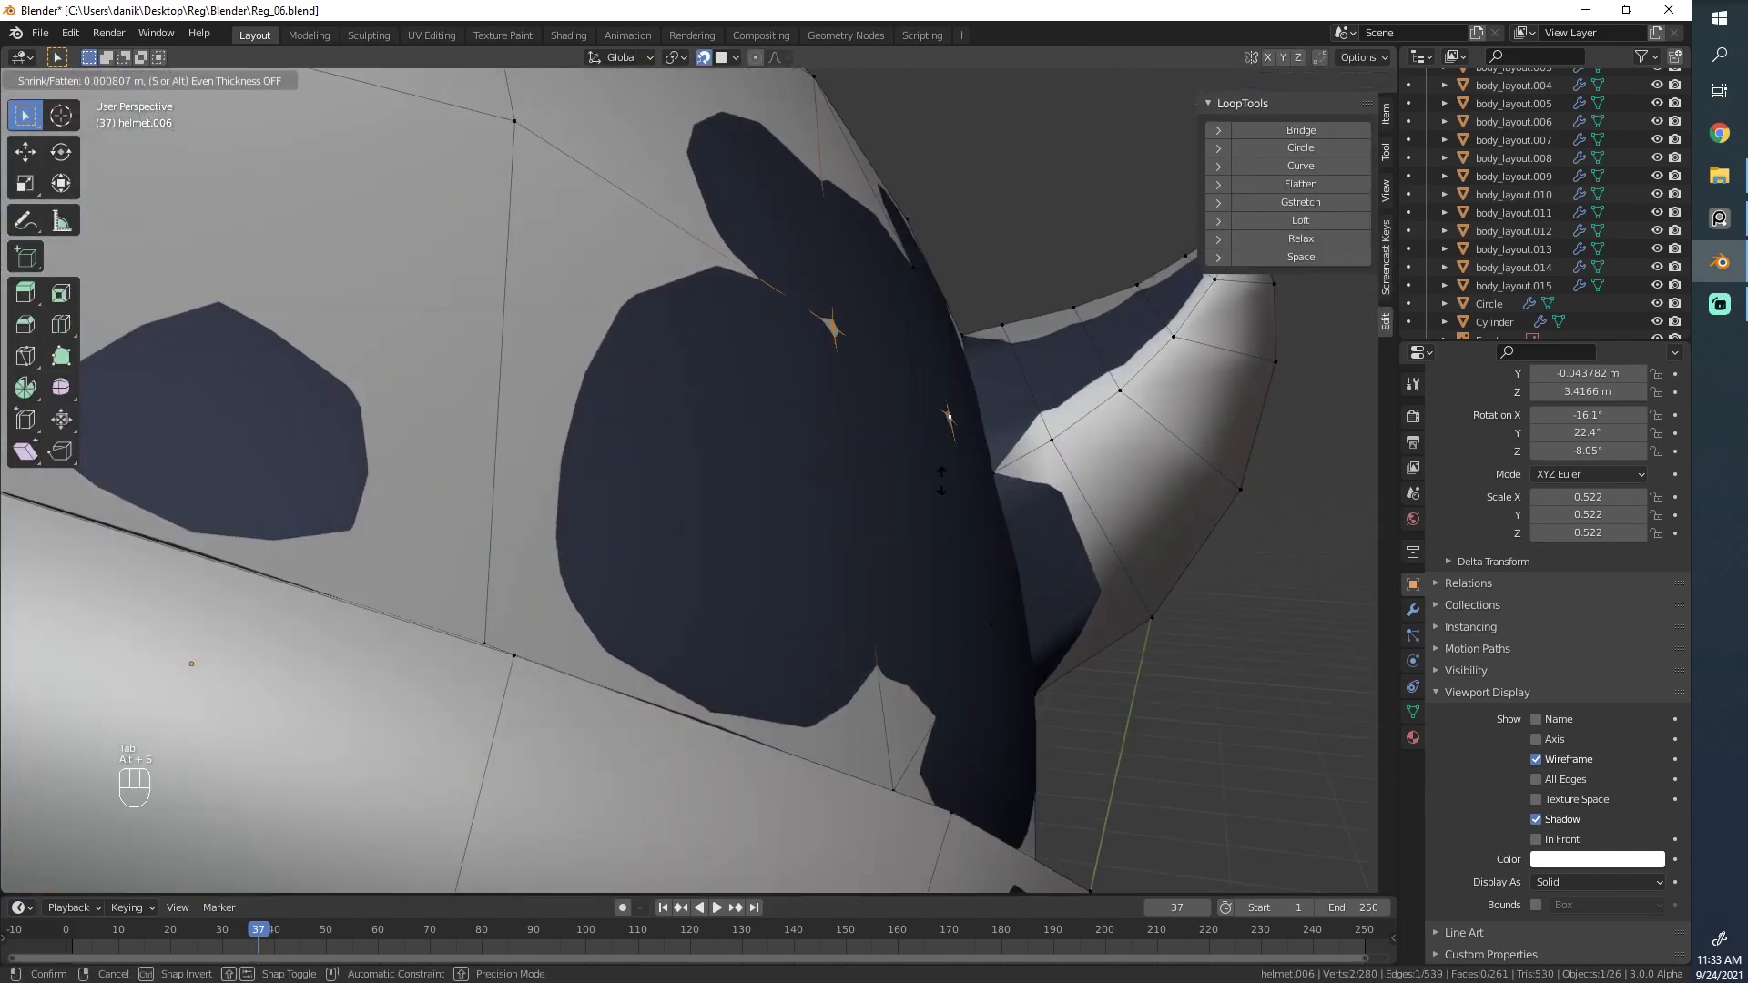
pyautogui.click(929, 477)
pyautogui.scroll(-8, 819, 546)
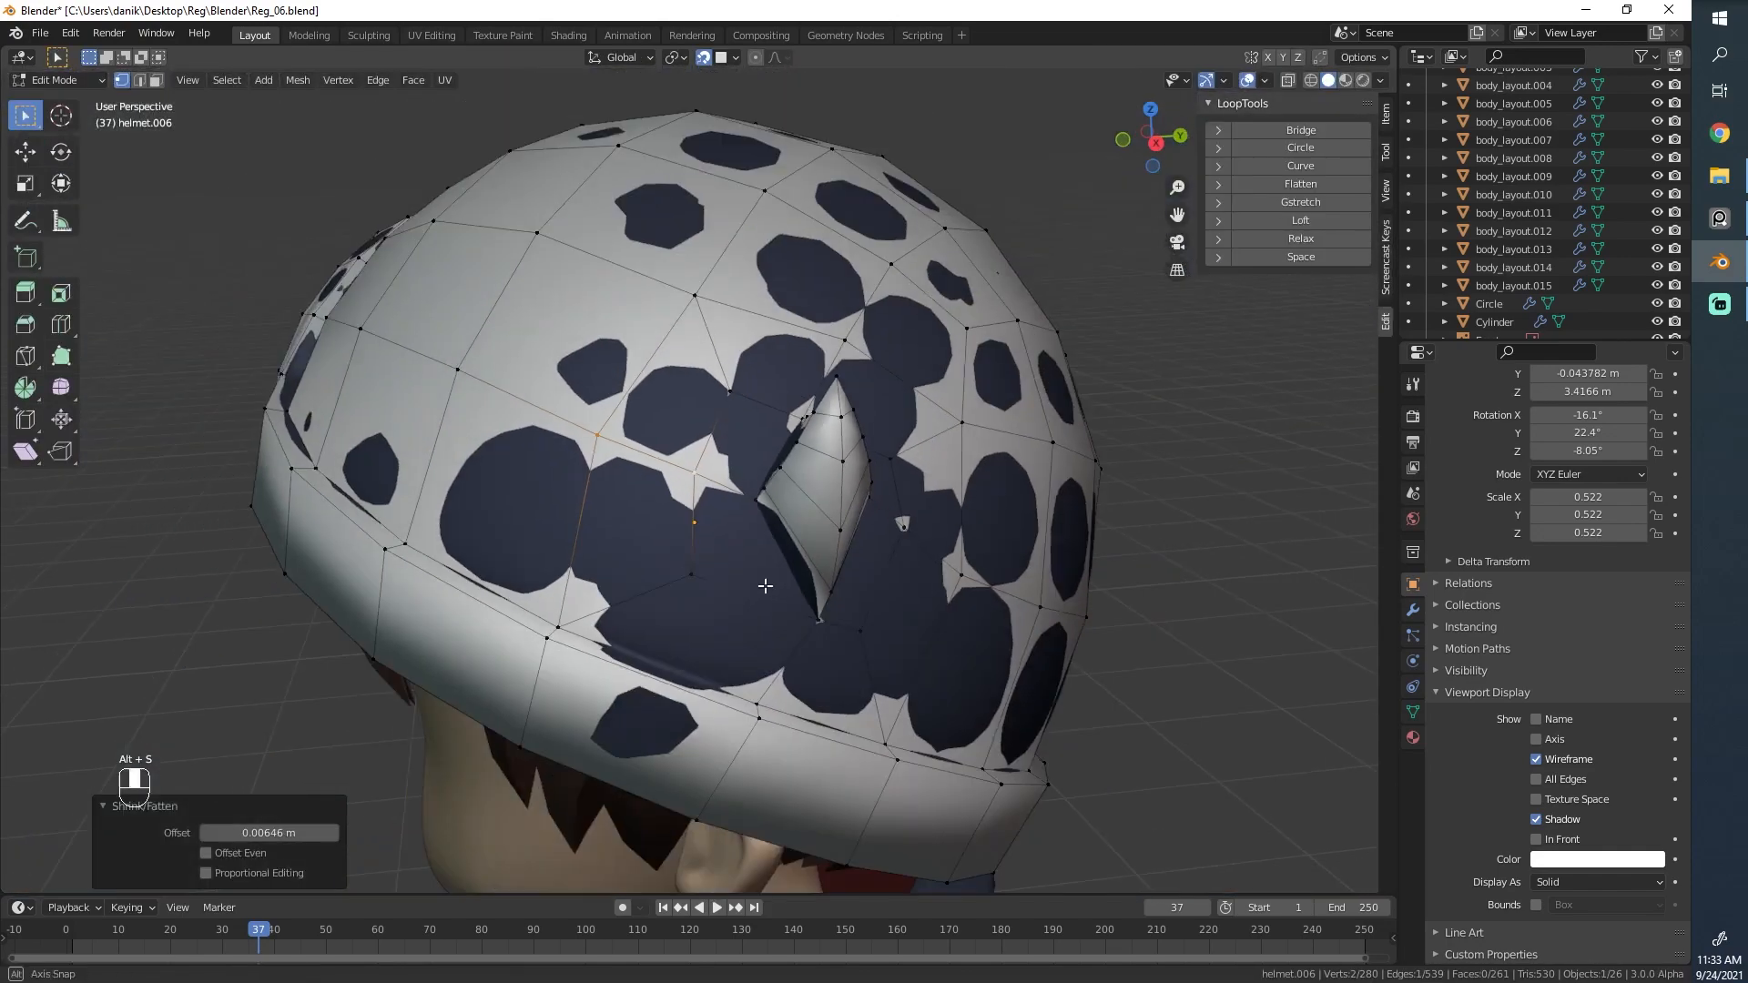
# Shrink/Fatten the horn's lower base vertex and the dome vertex behind the horn to fit the original surface.
pyautogui.scroll(4, 761, 593)
pyautogui.moveTo(765, 586); pyautogui.dragTo(761, 511, button='middle')
pyautogui.click(761, 510)
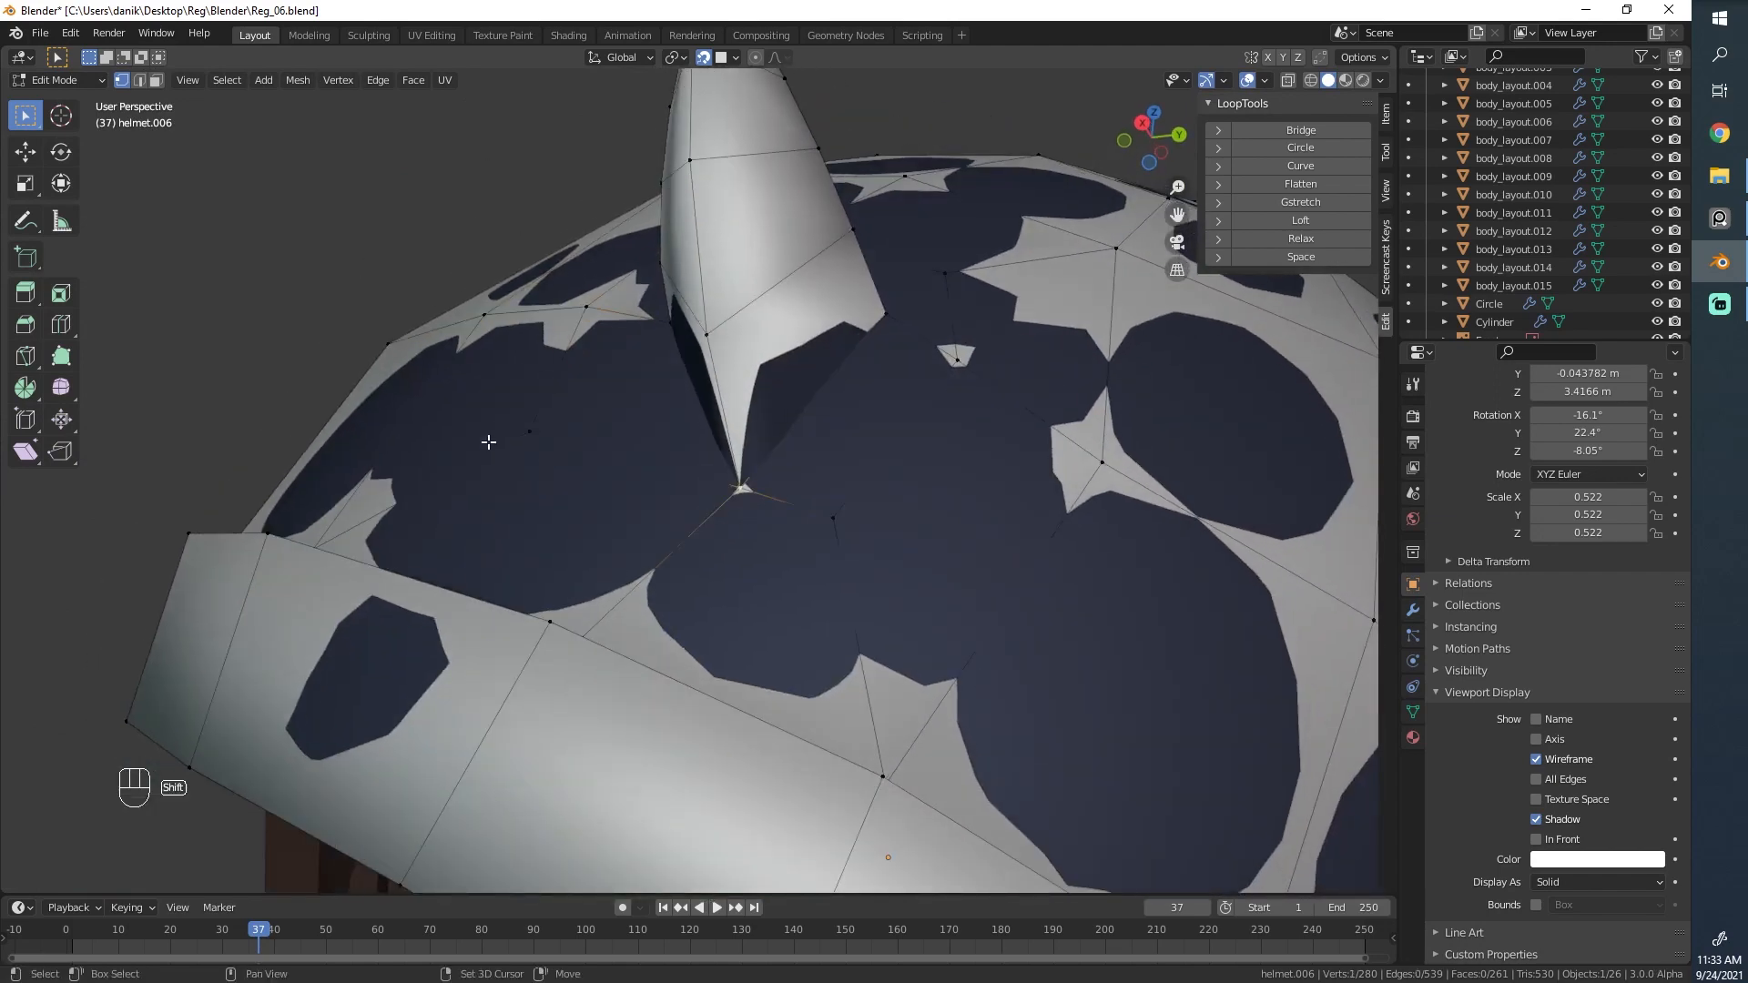
pyautogui.hotkey('alt', 's')
pyautogui.click(848, 548)
pyautogui.scroll(-3, 857, 492)
pyautogui.moveTo(863, 422); pyautogui.dragTo(757, 448, button='middle')
pyautogui.click(757, 447)
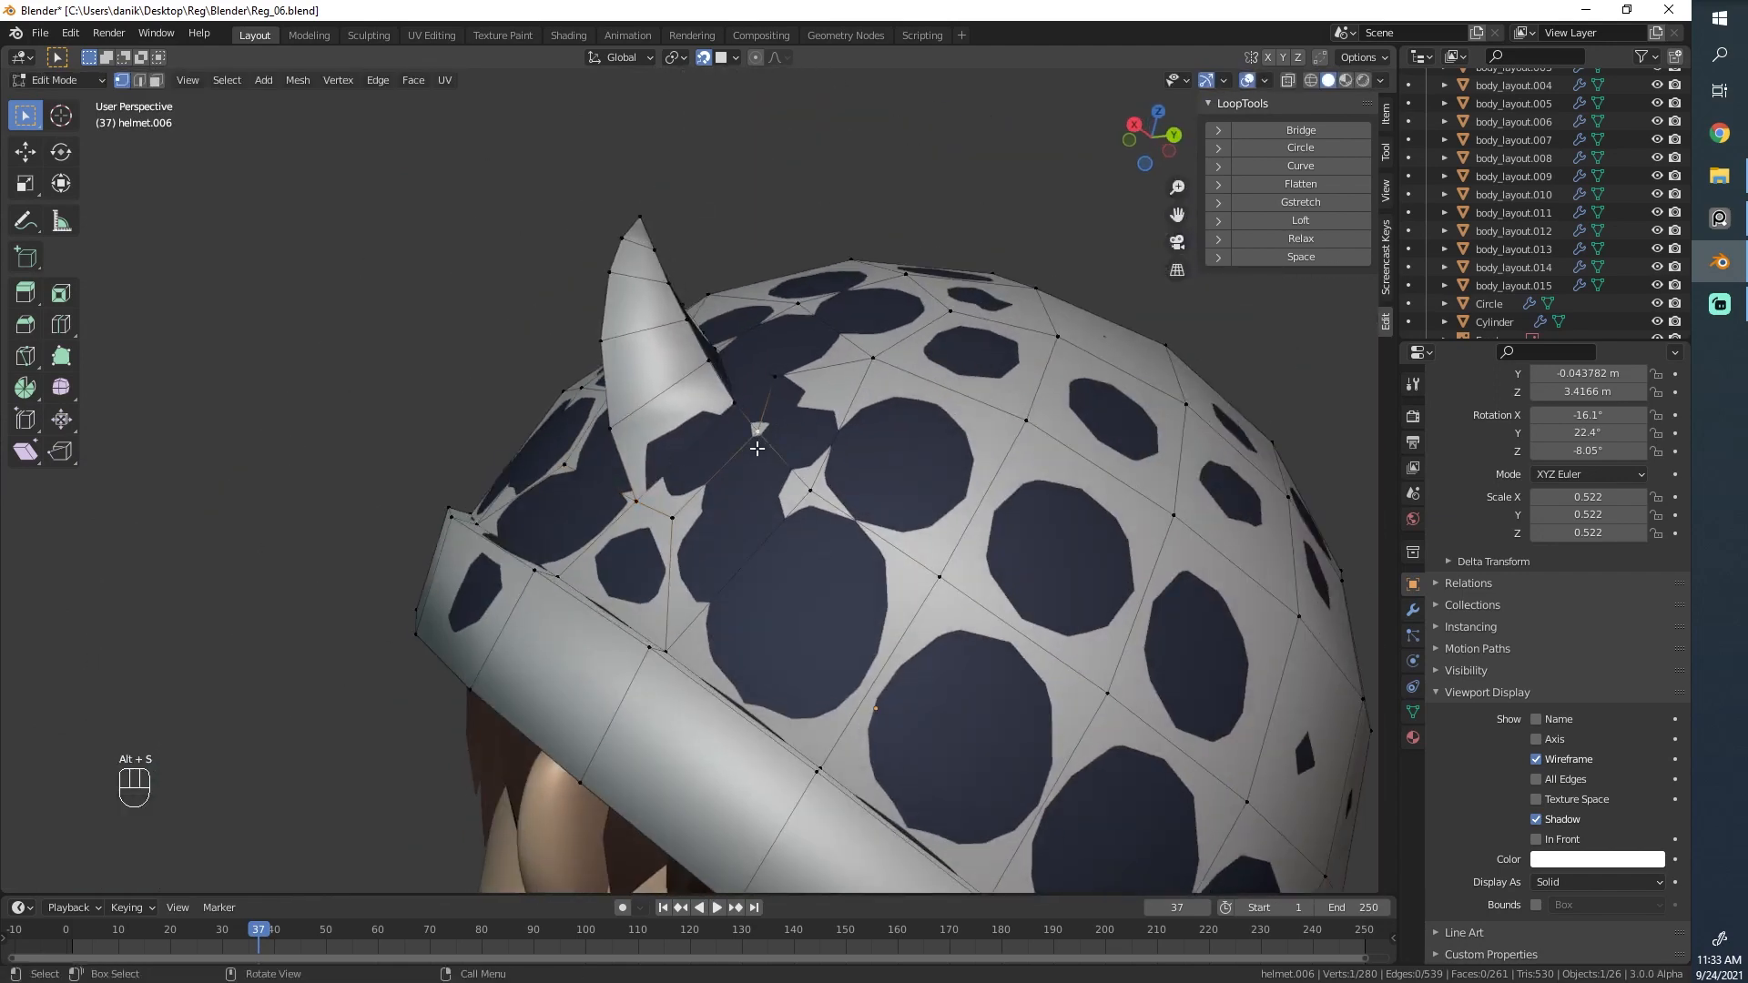
pyautogui.hotkey('alt', 's')
pyautogui.click(755, 430)
# Create a face set from the visible mesh in Sculpt Mode, and return to Object Mode.
pyautogui.press('Tab')
pyautogui.moveTo(696, 523); pyautogui.dragTo(725, 644, button='middle')
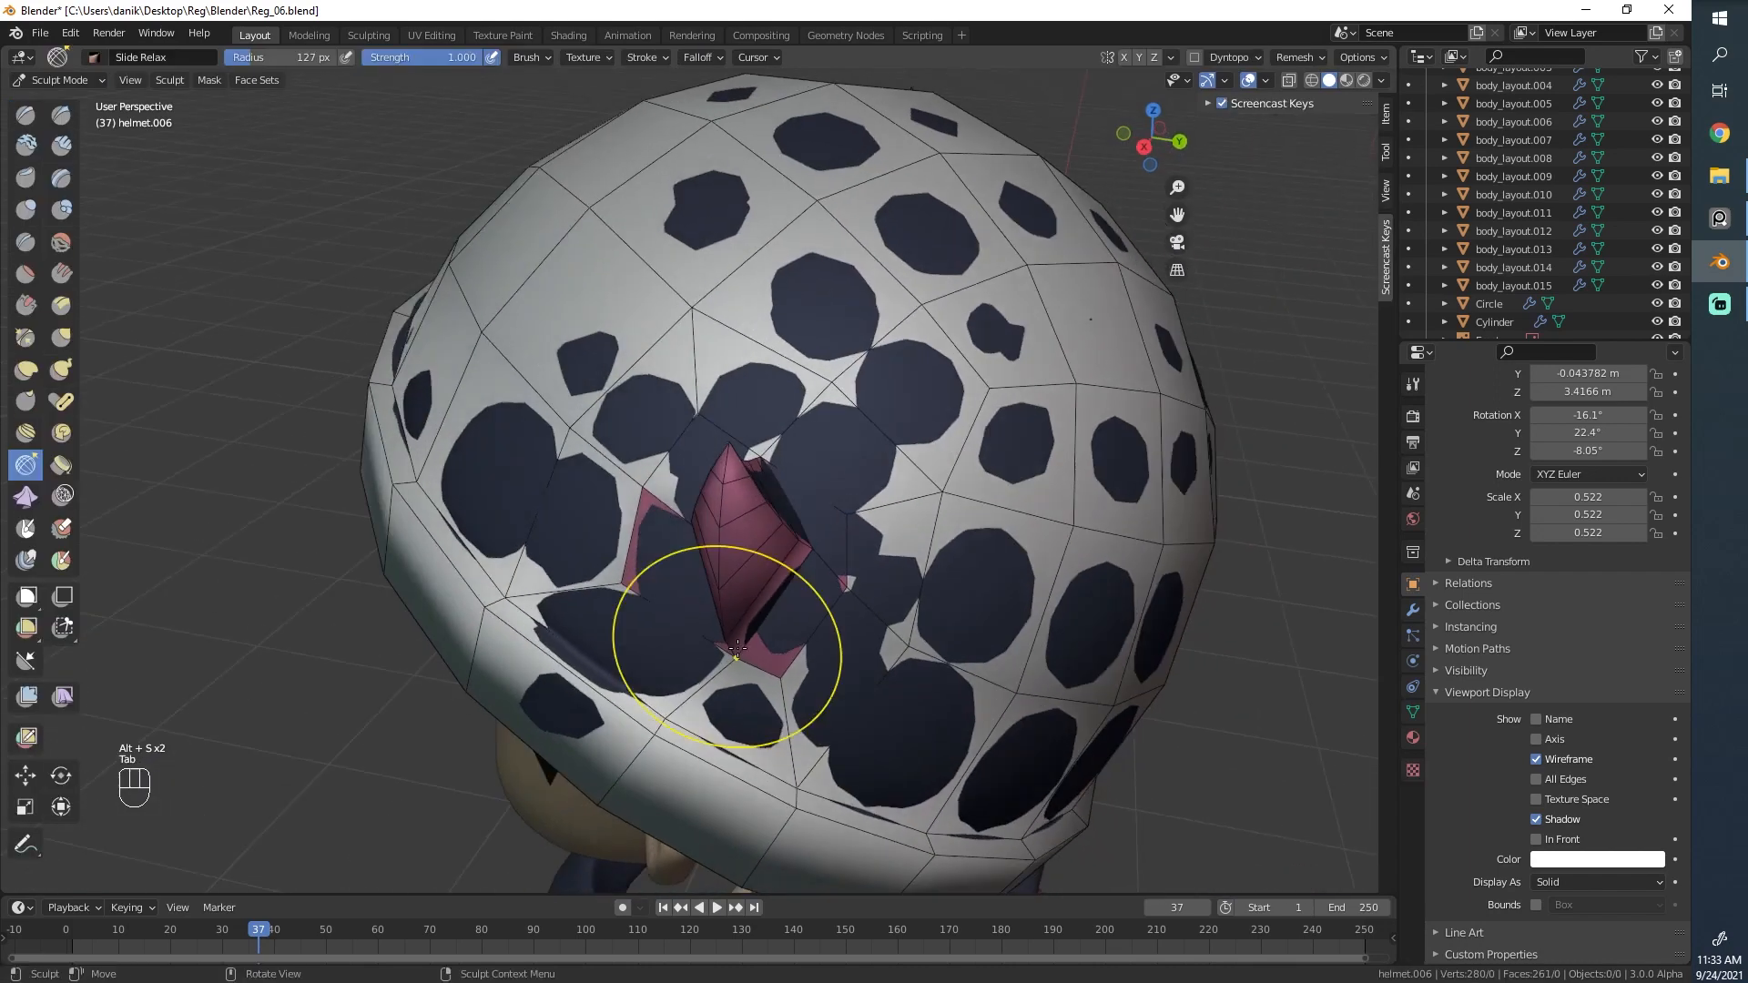
pyautogui.scroll(-2, 783, 564)
pyautogui.click(257, 80)
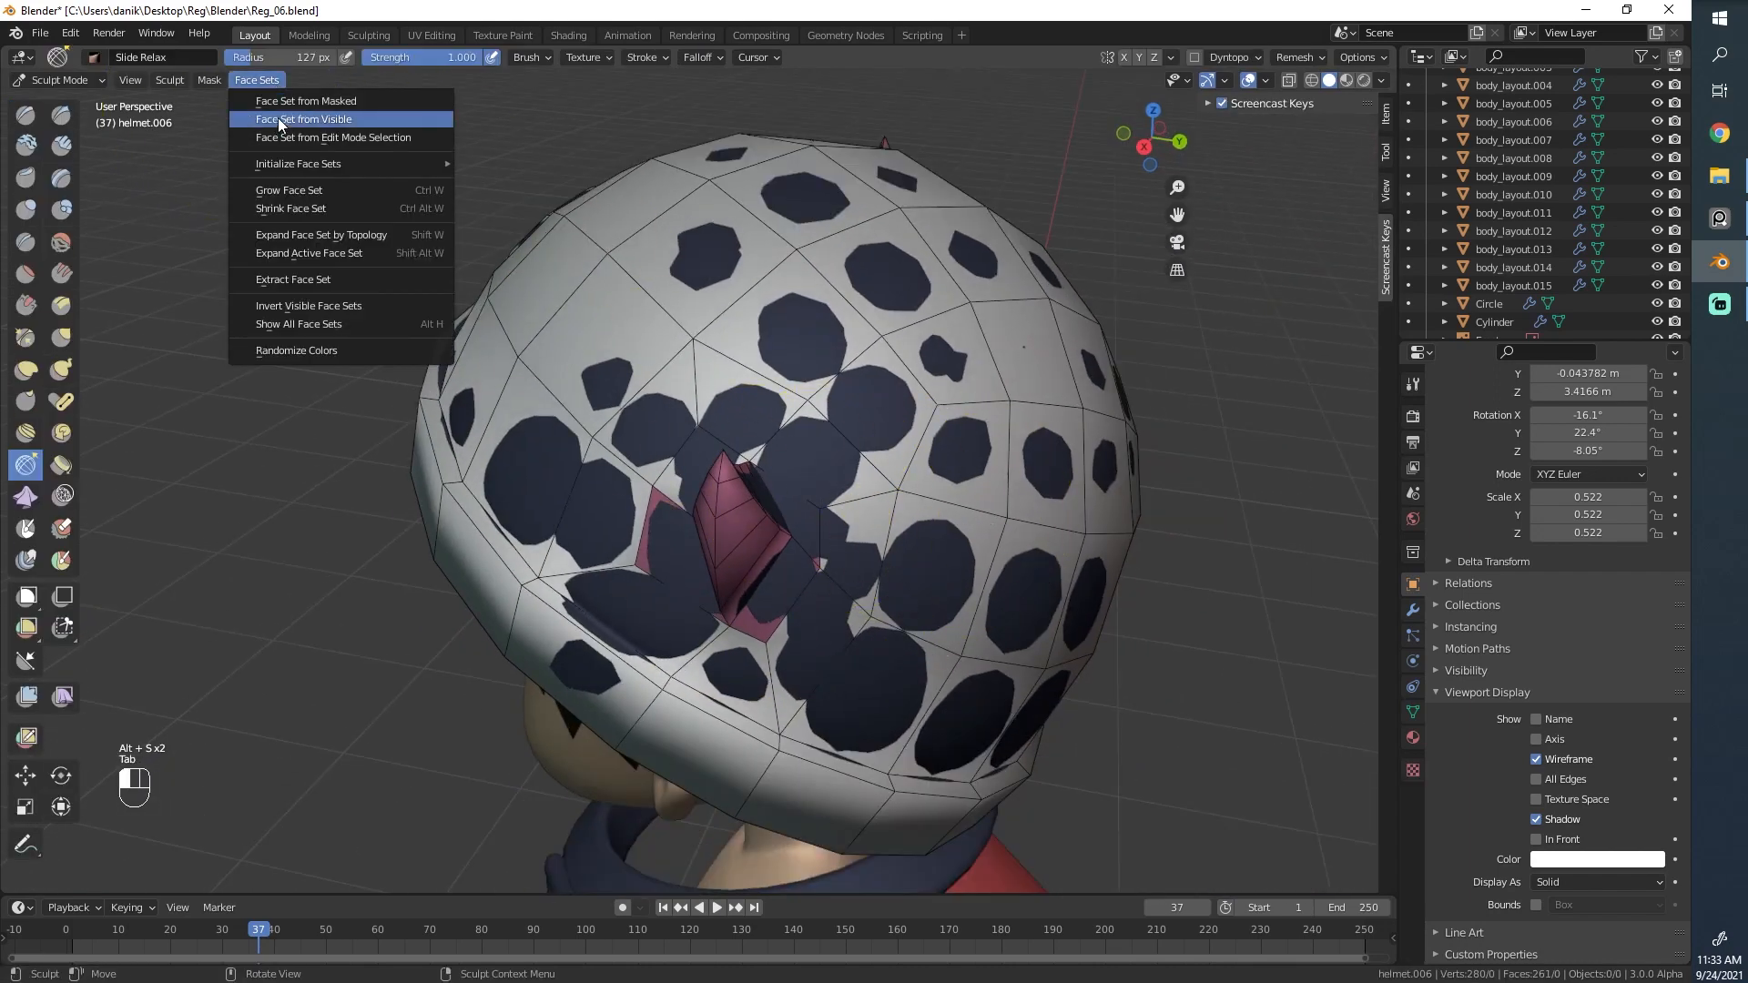
pyautogui.click(278, 119)
pyautogui.click(57, 83)
pyautogui.click(56, 100)
# Isolate the helmet in local view, deselect it and turn off its wireframe display.
pyautogui.scroll(-3, 515, 577)
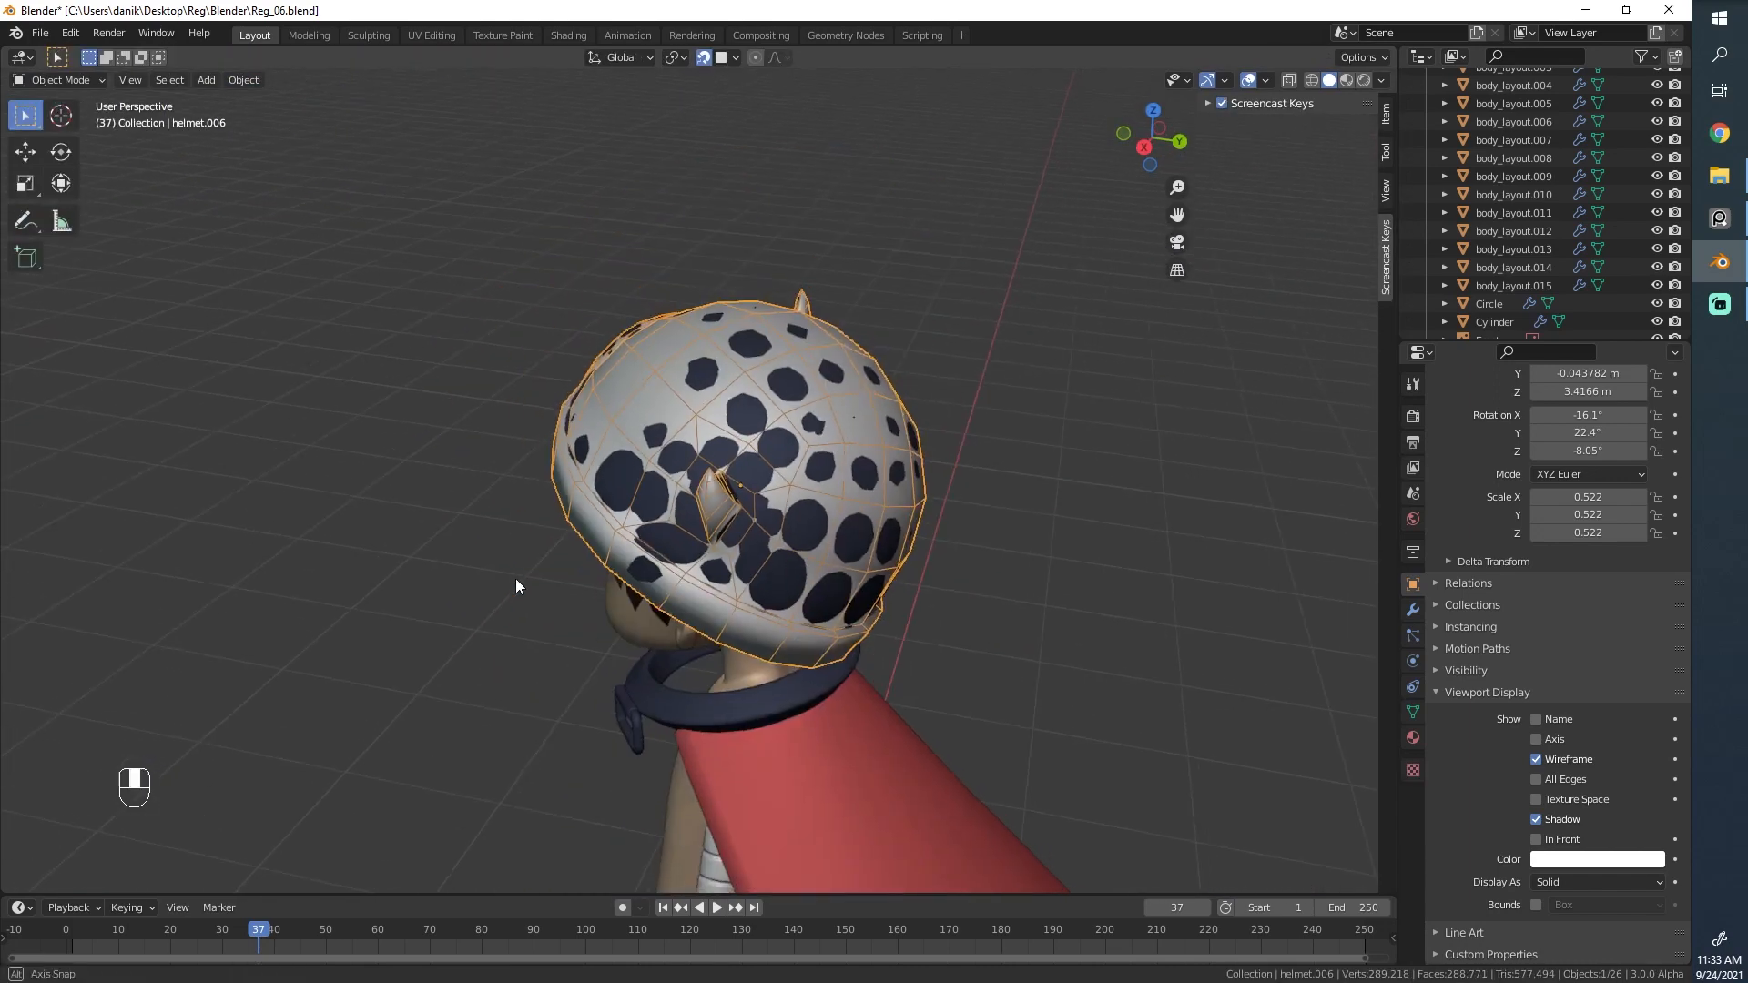
pyautogui.moveTo(515, 585); pyautogui.dragTo(814, 662, button='middle')
pyautogui.press('/')
pyautogui.hotkey('alt', 'a')
pyautogui.moveTo(949, 675); pyautogui.dragTo(509, 628, button='middle')
pyautogui.click(1536, 760)
pyautogui.moveTo(1191, 711); pyautogui.dragTo(670, 350, button='middle')
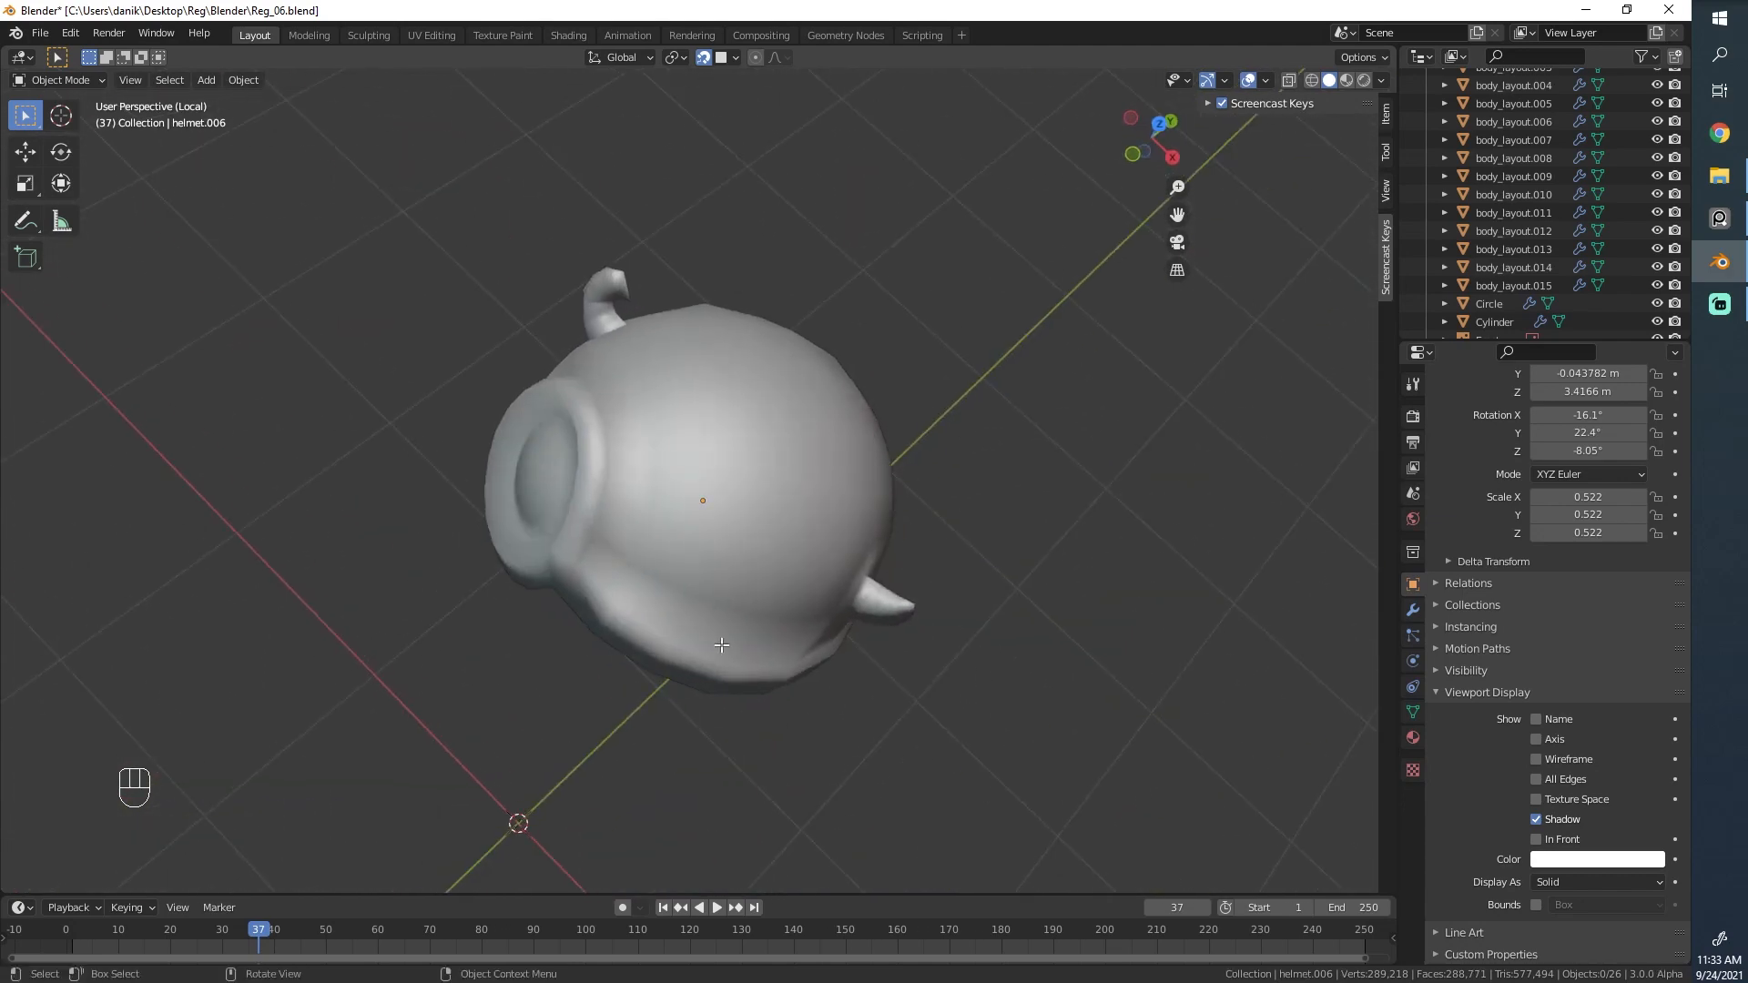
# Examine the helmet's inner surface, horn holes and rim edge loop in Edit Mode.
pyautogui.press('Tab')
pyautogui.moveTo(710, 409); pyautogui.dragTo(790, 515, button='middle')
pyautogui.scroll(3, 859, 558)
pyautogui.scroll(3, 870, 612)
pyautogui.scroll(-6, 789, 516)
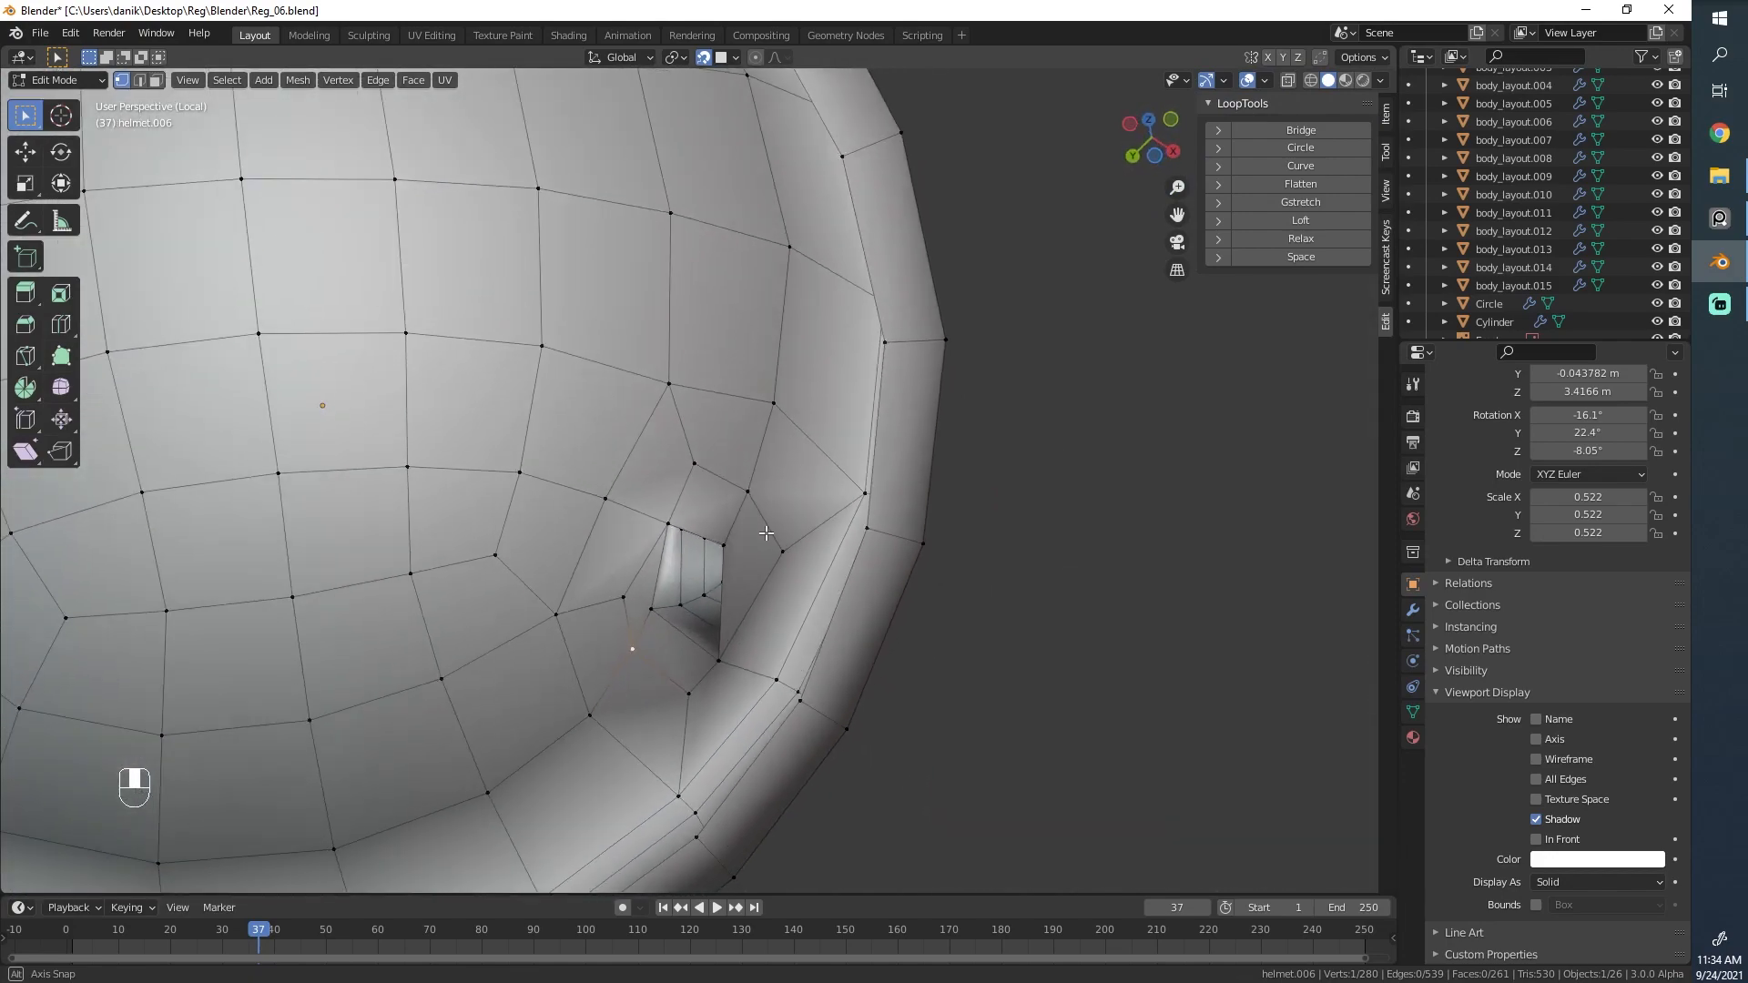
pyautogui.moveTo(909, 516); pyautogui.dragTo(469, 287, button='middle')
pyautogui.keyDown('alt'); pyautogui.click(719, 351); pyautogui.keyUp('alt')
pyautogui.scroll(2, 428, 242)
pyautogui.scroll(-5, 469, 287)
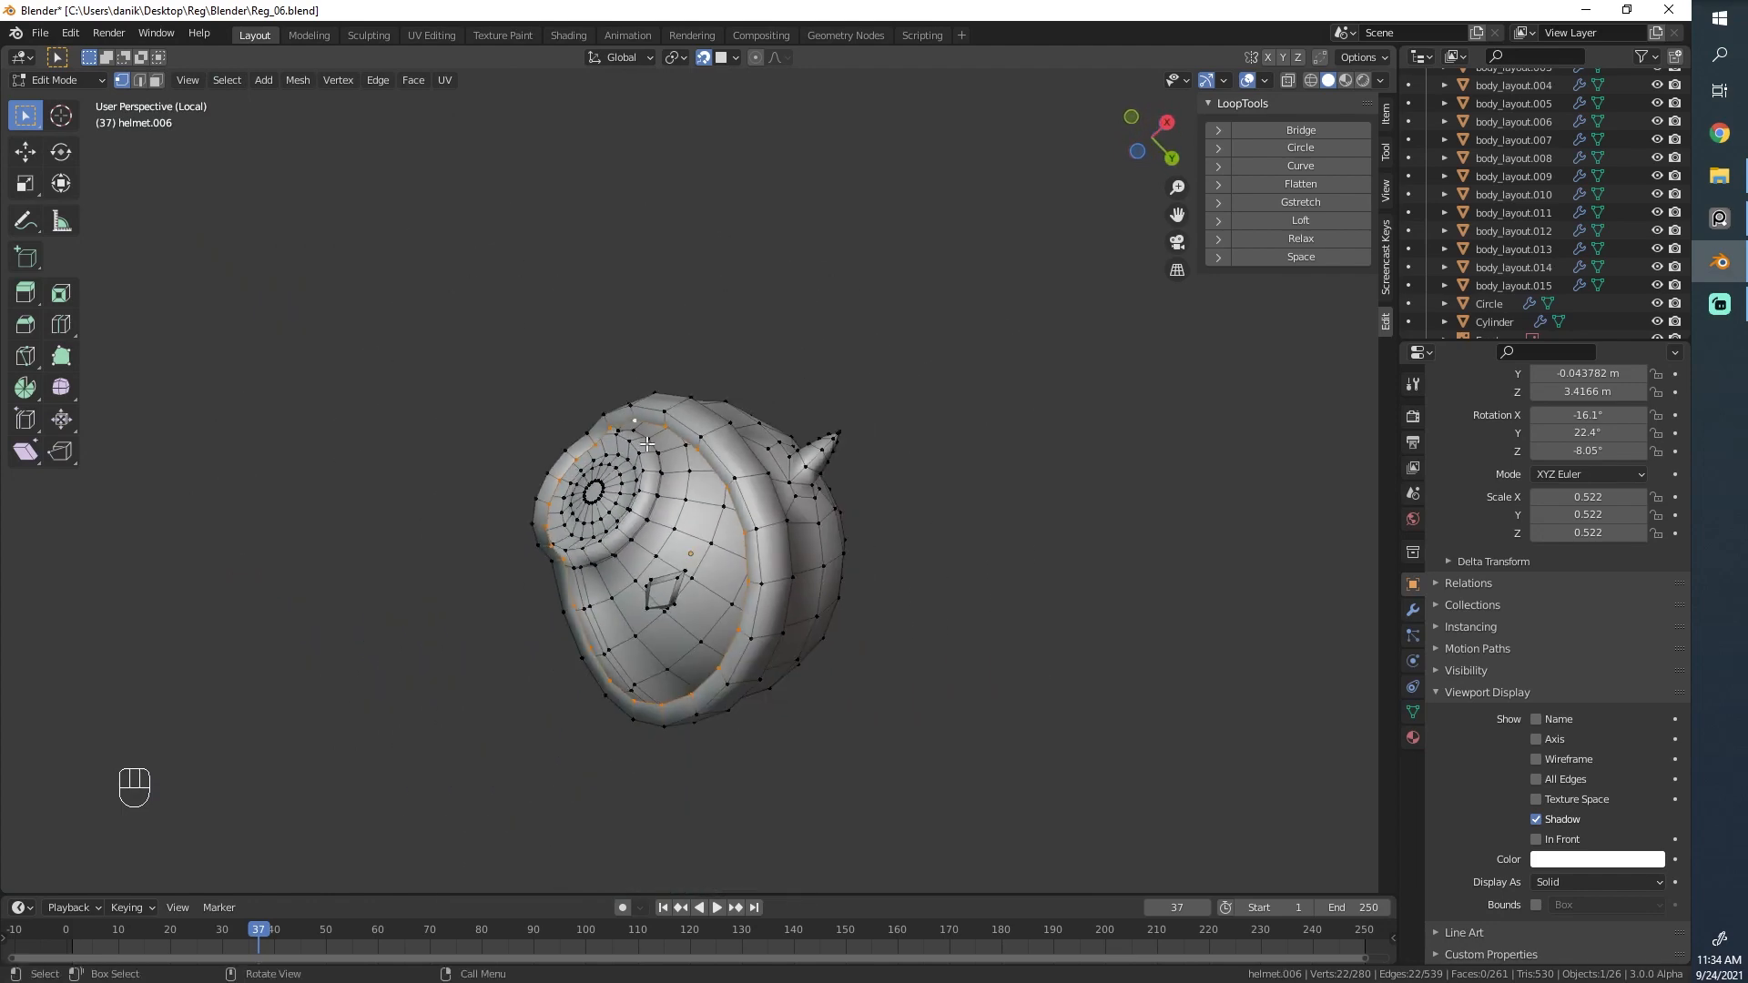
pyautogui.moveTo(774, 564); pyautogui.dragTo(1115, 692, button='middle')
pyautogui.scroll(2, 1120, 696)
pyautogui.scroll(4, 785, 547)
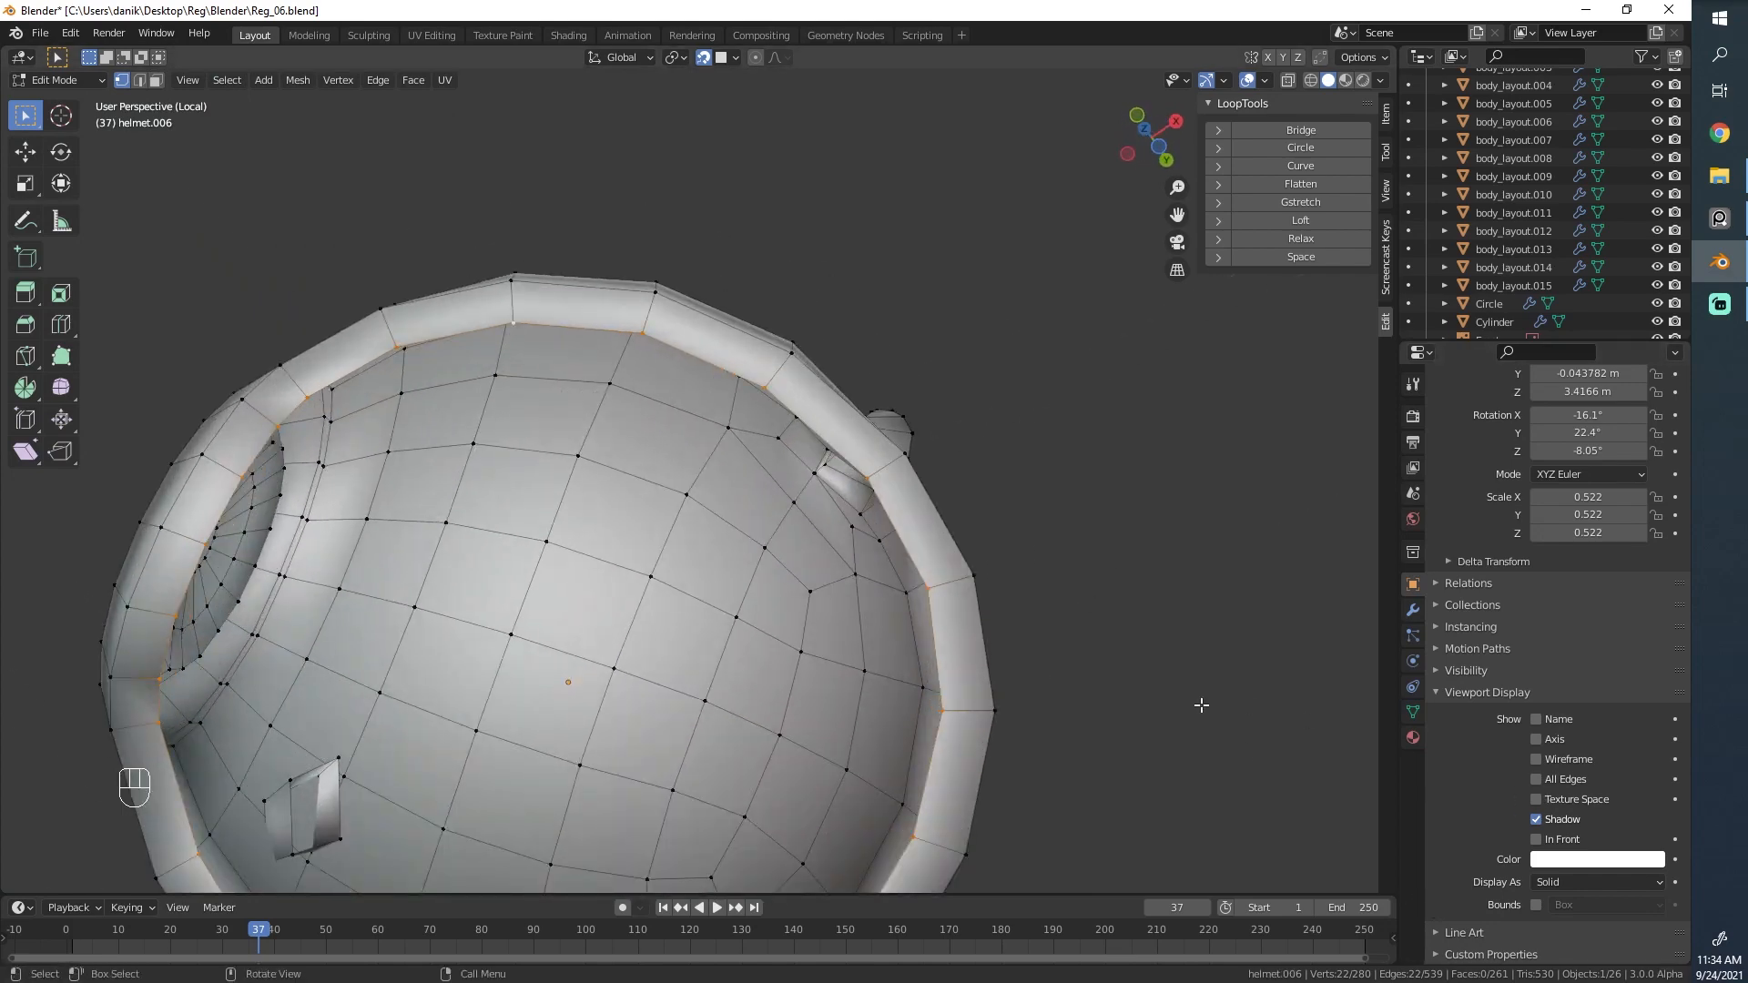
# Slide dome vertices around the other horn along their edges, the first by a factor of 0.193.
pyautogui.moveTo(1095, 593); pyautogui.dragTo(859, 607, button='middle')
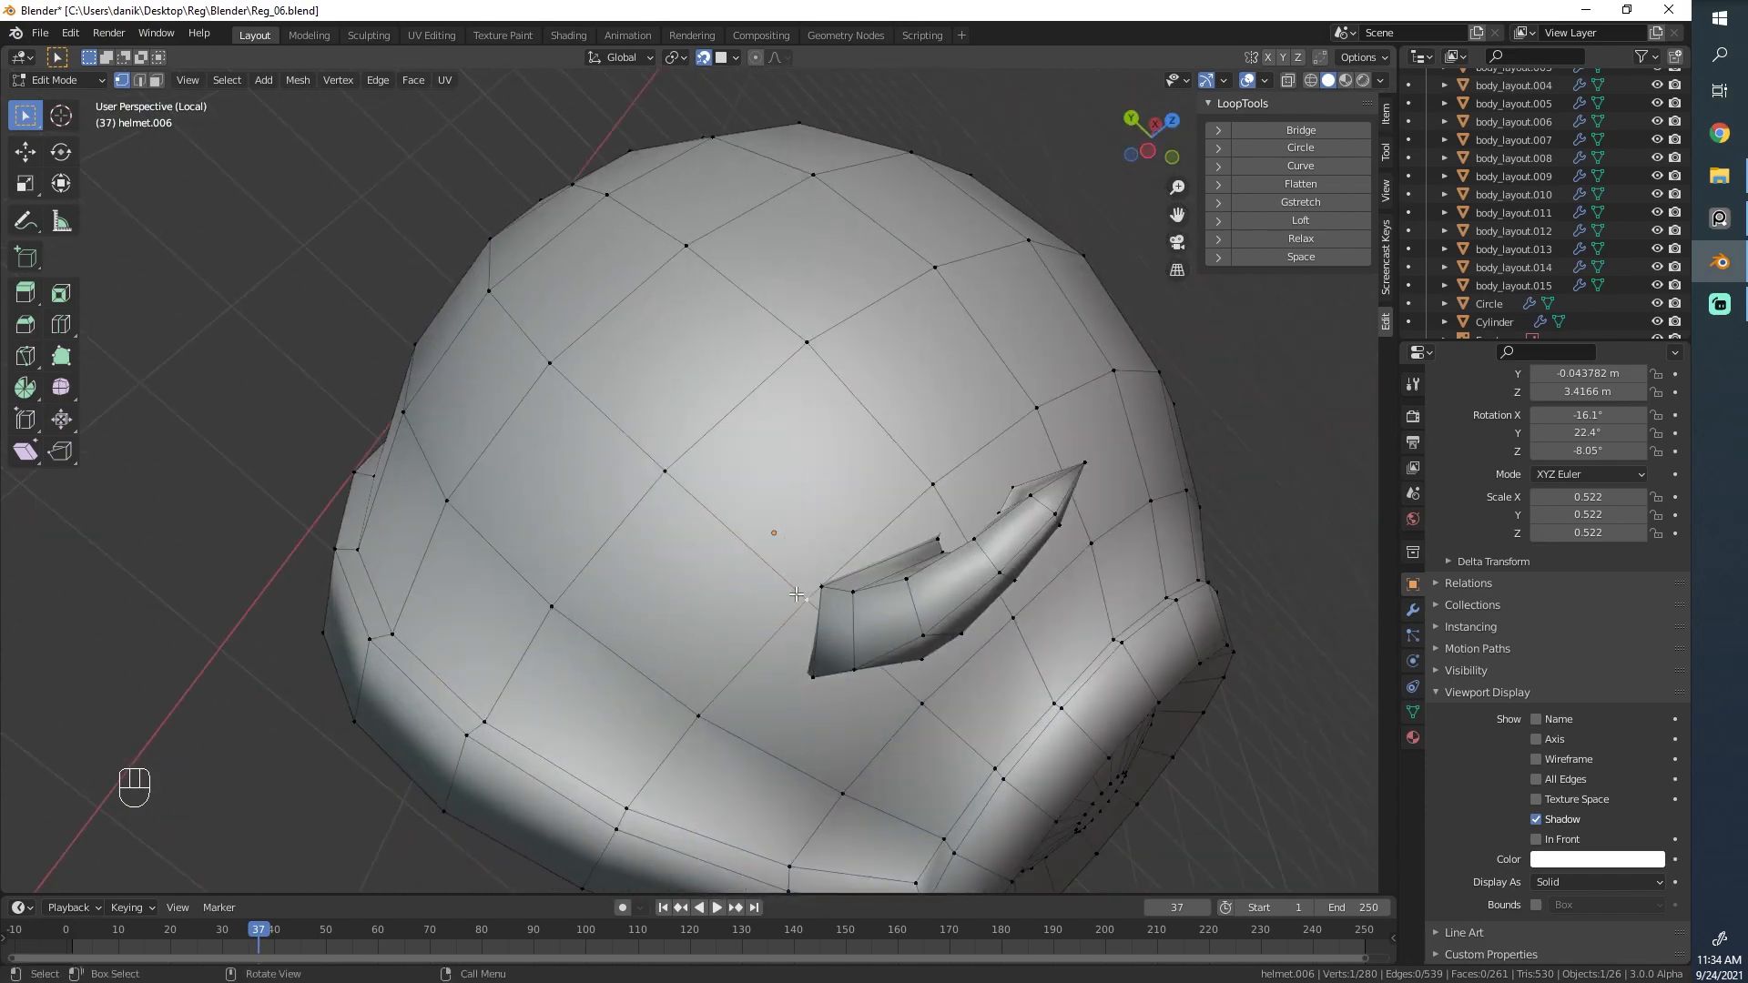
pyautogui.press('g')
pyautogui.press('g')
pyautogui.click(774, 569)
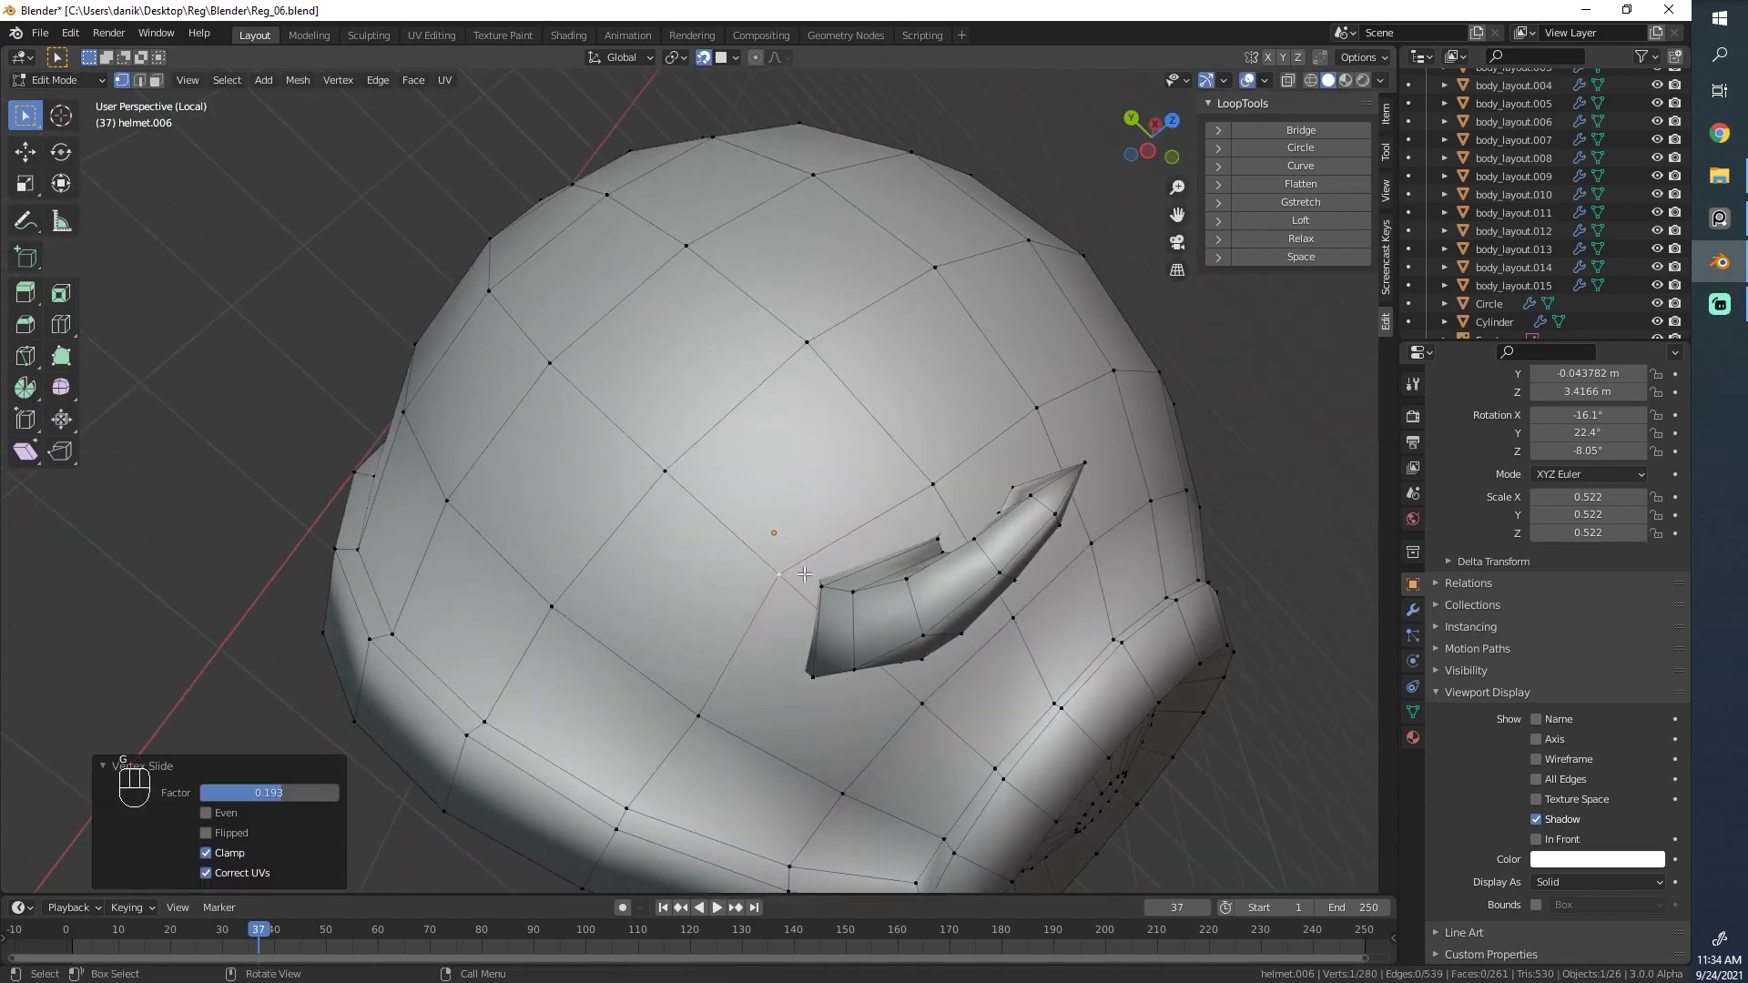
pyautogui.moveTo(773, 569); pyautogui.dragTo(718, 565, button='middle')
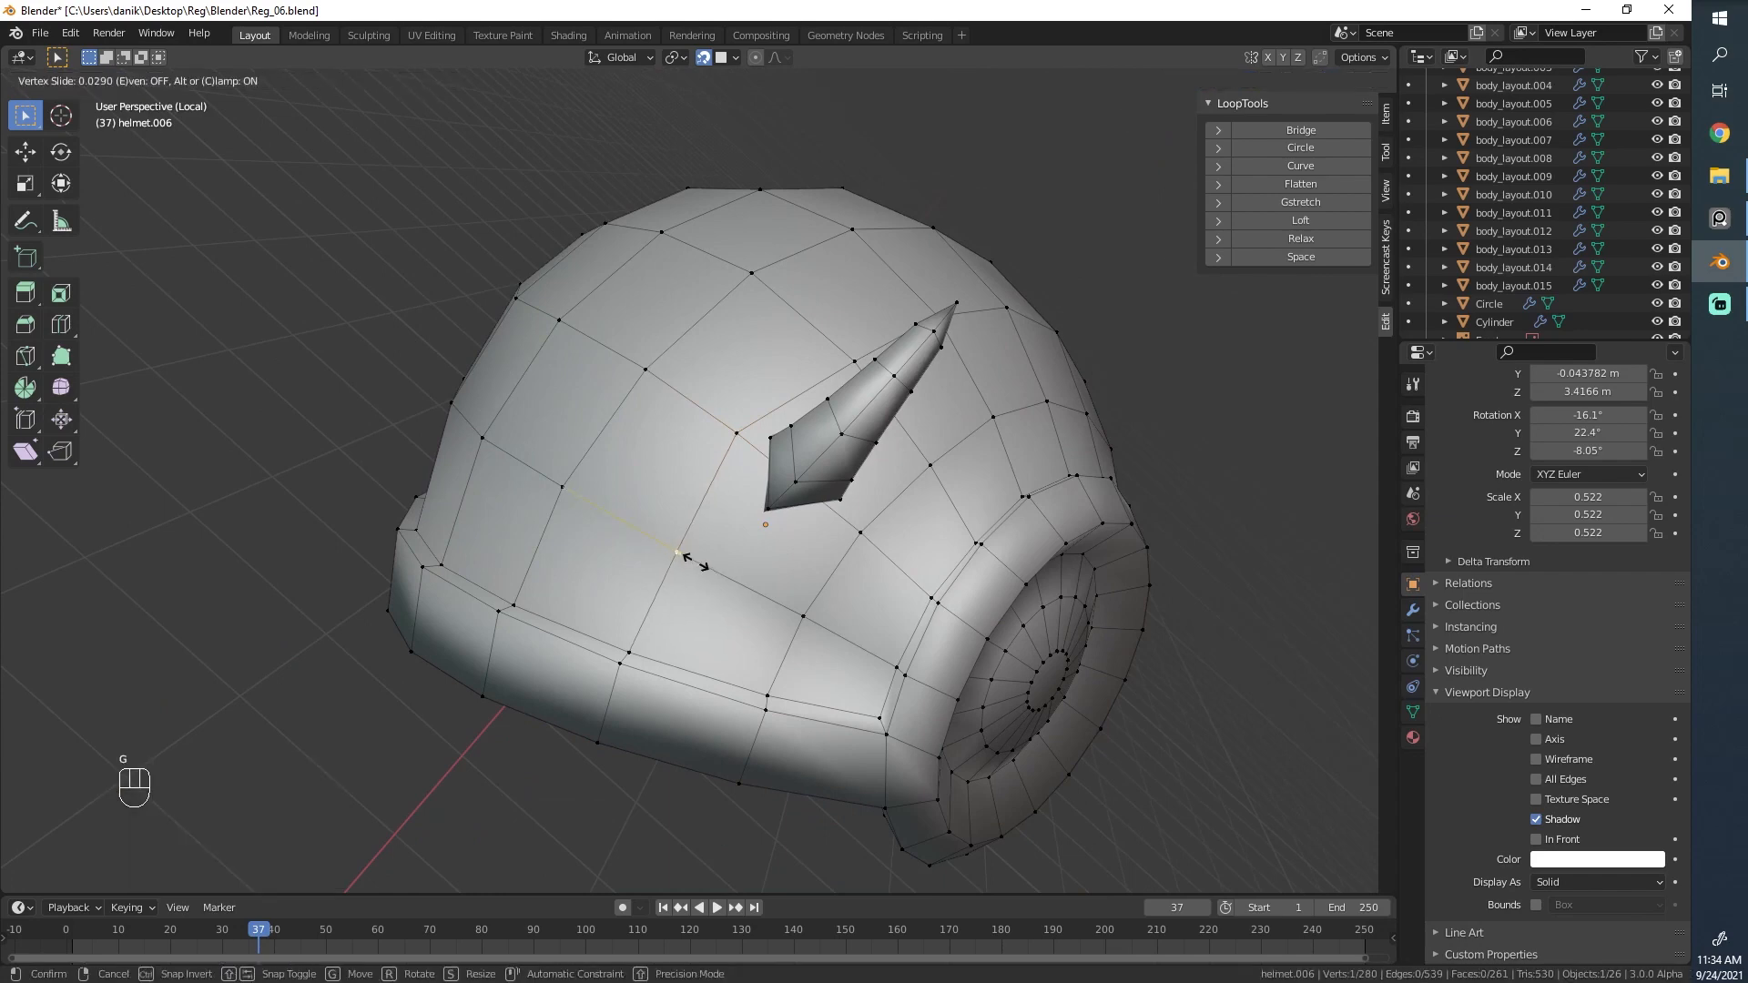
pyautogui.click(853, 358)
pyautogui.press('g')
pyautogui.press('g')
pyautogui.click(863, 376)
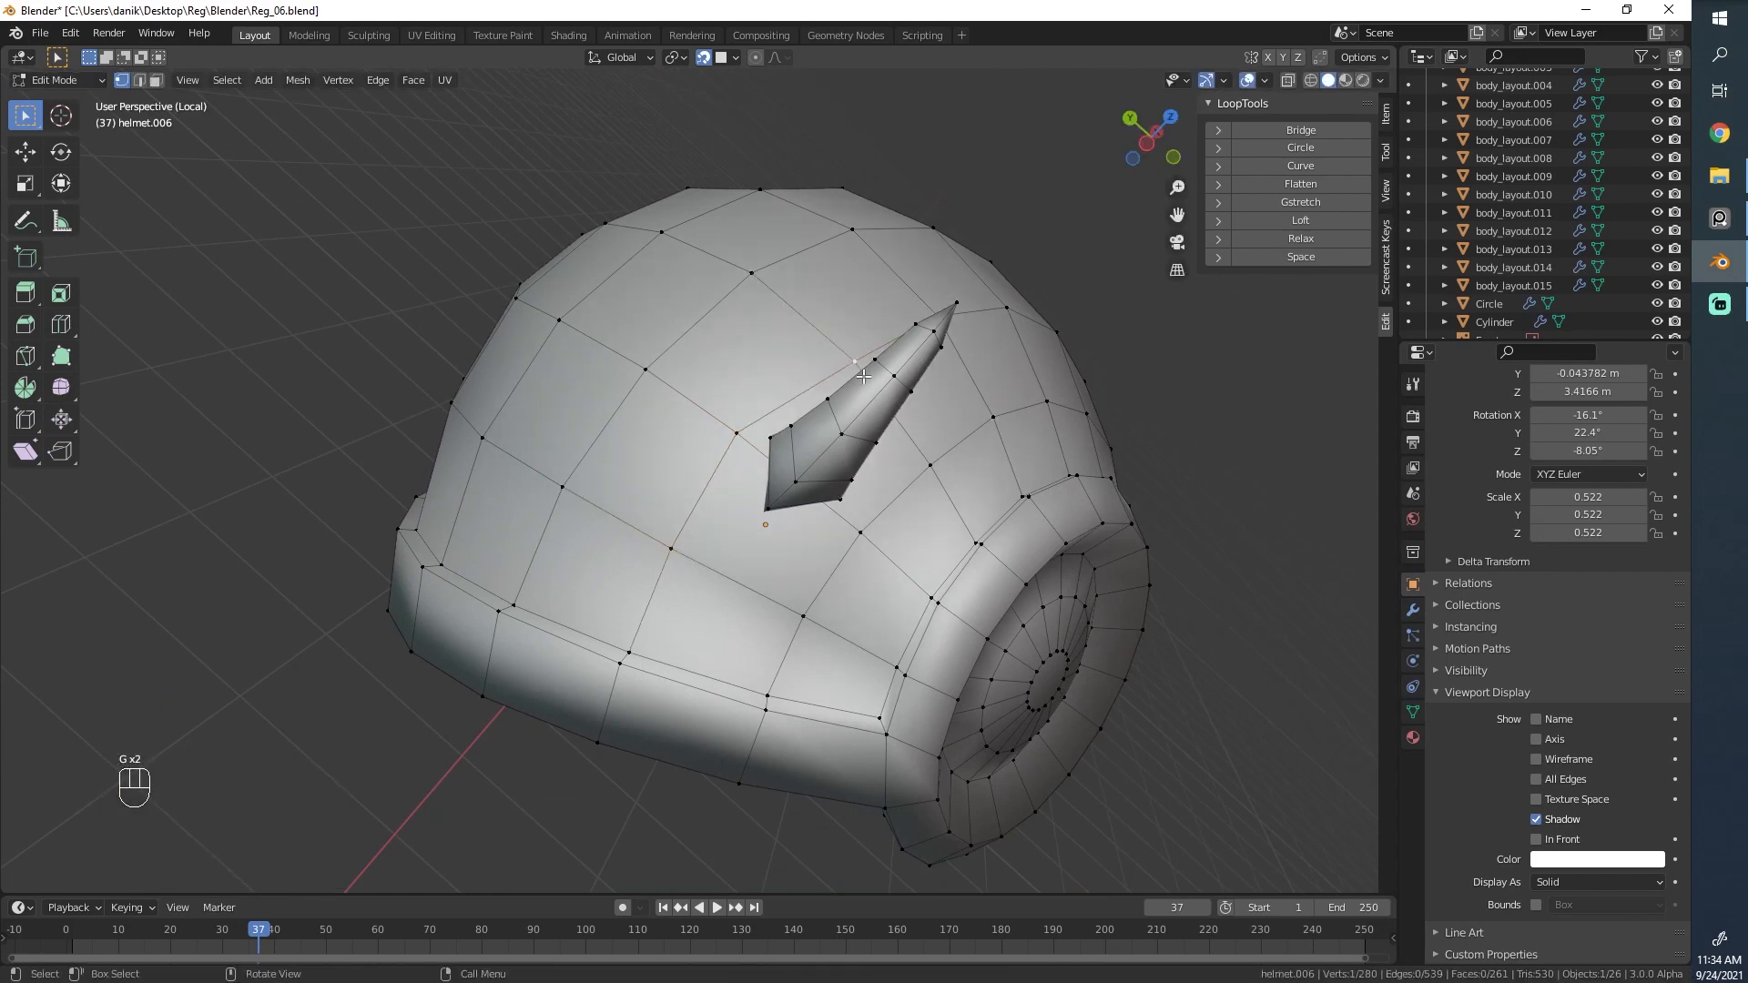
# Turn snapping off and reposition a dome vertex near the other horn.
pyautogui.moveTo(854, 361); pyautogui.dragTo(726, 595, button='middle')
pyautogui.press('g')
pyautogui.hotkey('shift', 'Tab')
pyautogui.press('g')
pyautogui.click(808, 438)
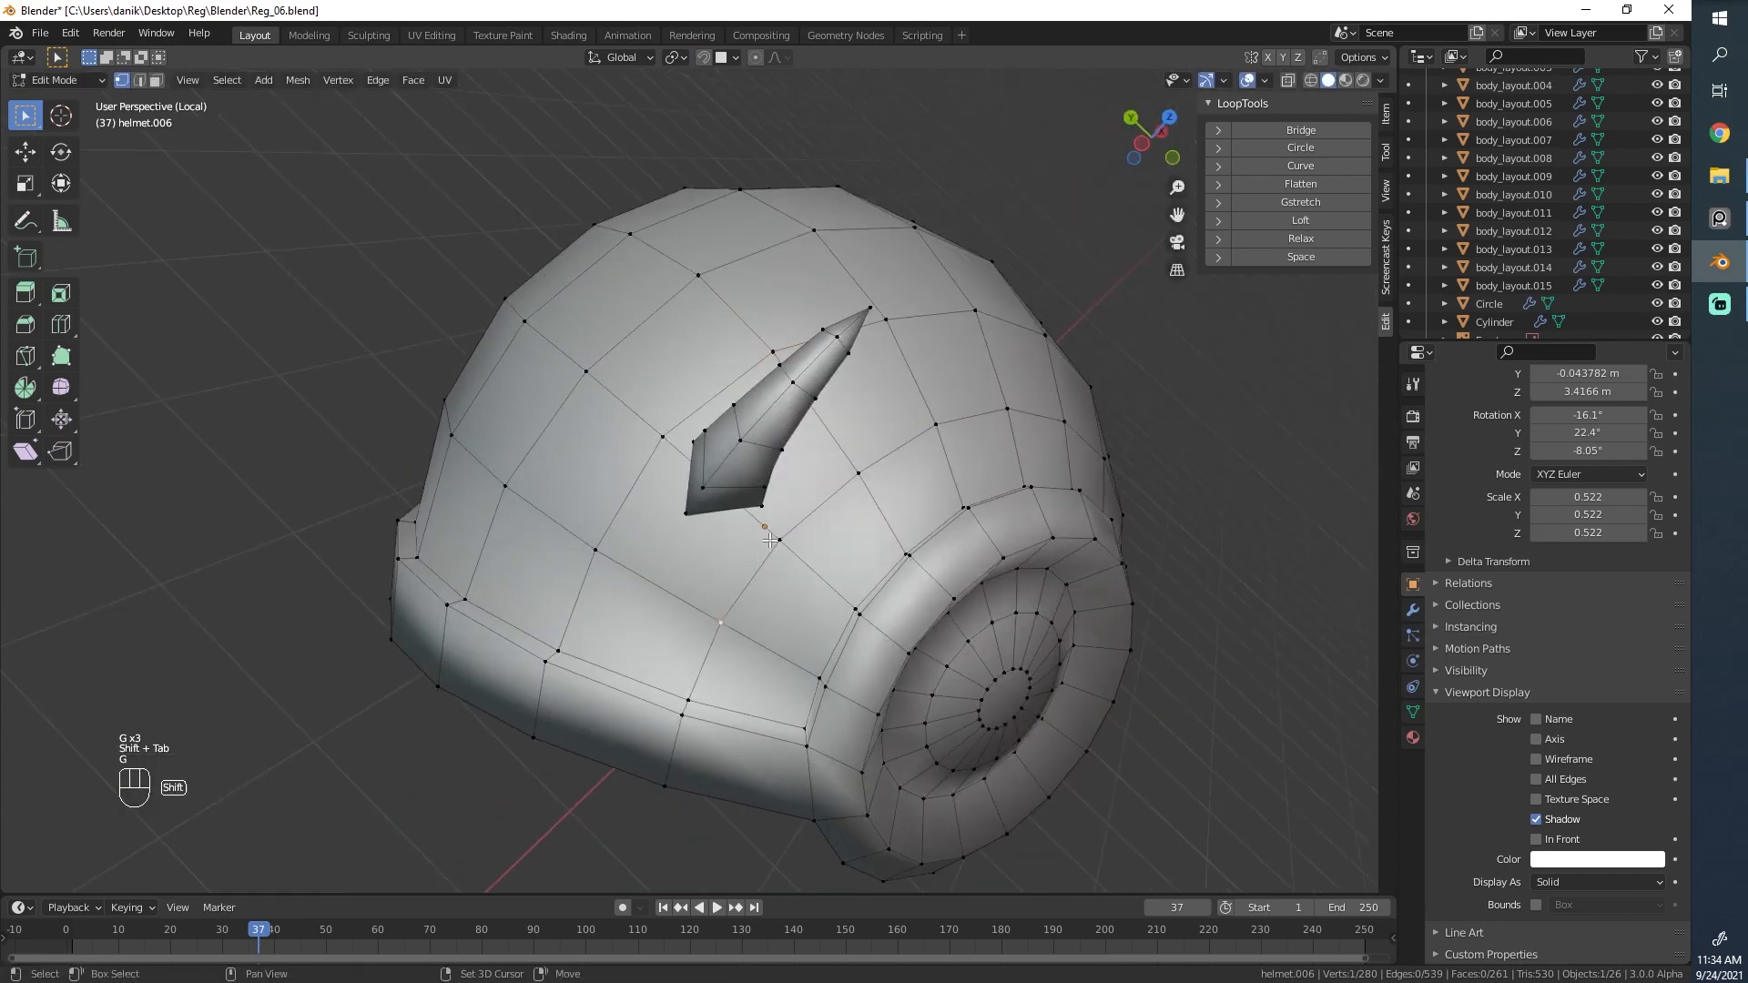
# Slide the edge below the horn's base and delete the helmet faces surrounding the base.
pyautogui.press('g')
pyautogui.press('g')
pyautogui.click(847, 499)
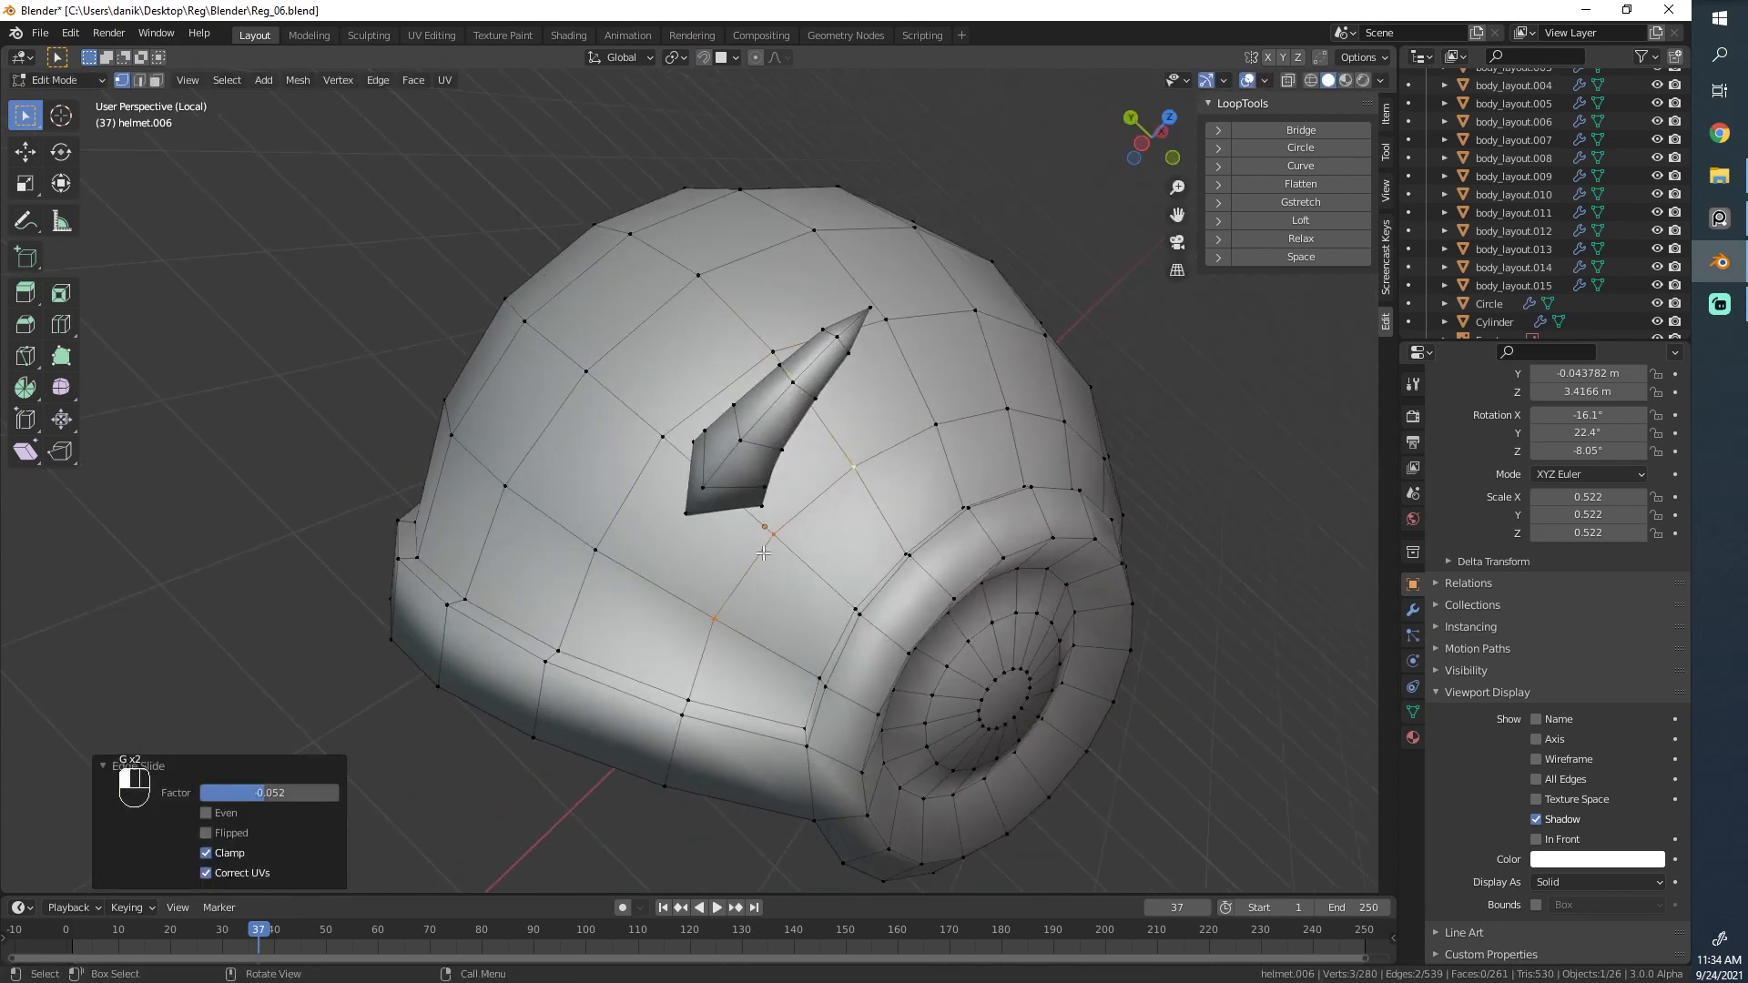
pyautogui.press('x')
pyautogui.click(615, 422)
pyautogui.moveTo(616, 422); pyautogui.dragTo(719, 430, button='middle')
pyautogui.hotkey('ctrl', 'z')
pyautogui.hotkey('ctrl', 'shift', 'z')
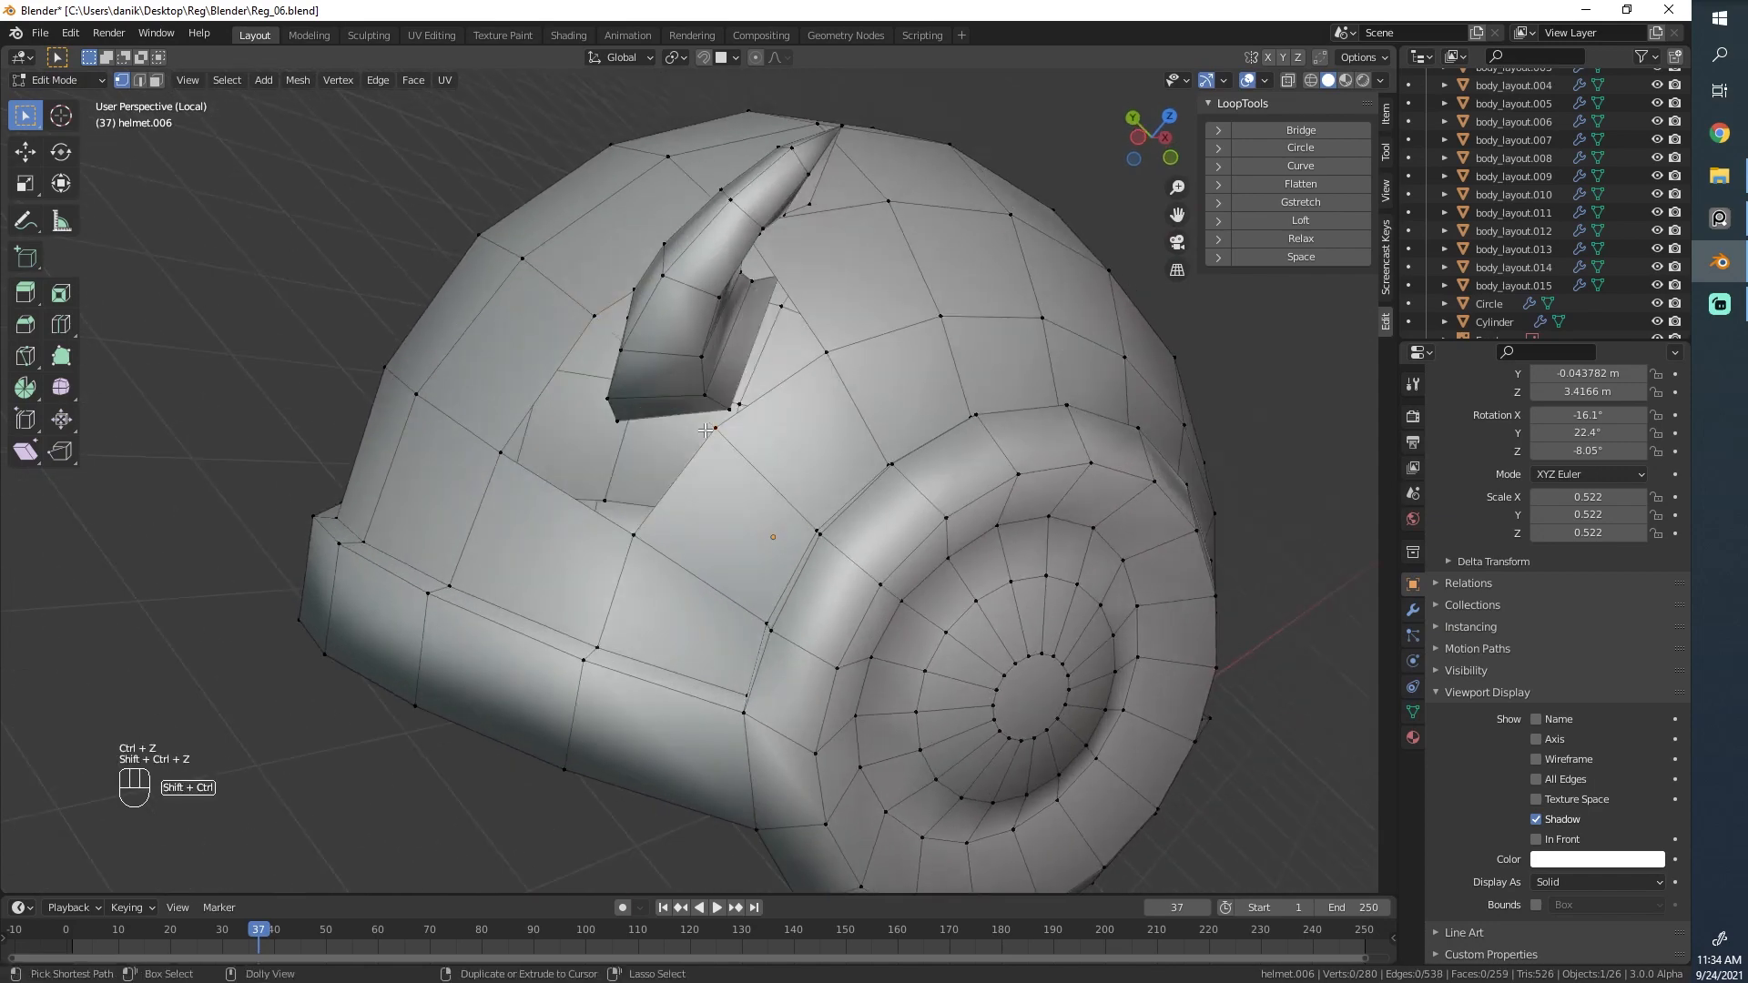
# Exit local view, turn on snapping, and reposition the lowest corner vertex of the horn's base.
pyautogui.moveTo(656, 380); pyautogui.dragTo(819, 679, button='middle')
pyautogui.scroll(2, 819, 679)
pyautogui.scroll(1, 961, 724)
pyautogui.moveTo(961, 723); pyautogui.dragTo(647, 455, button='middle')
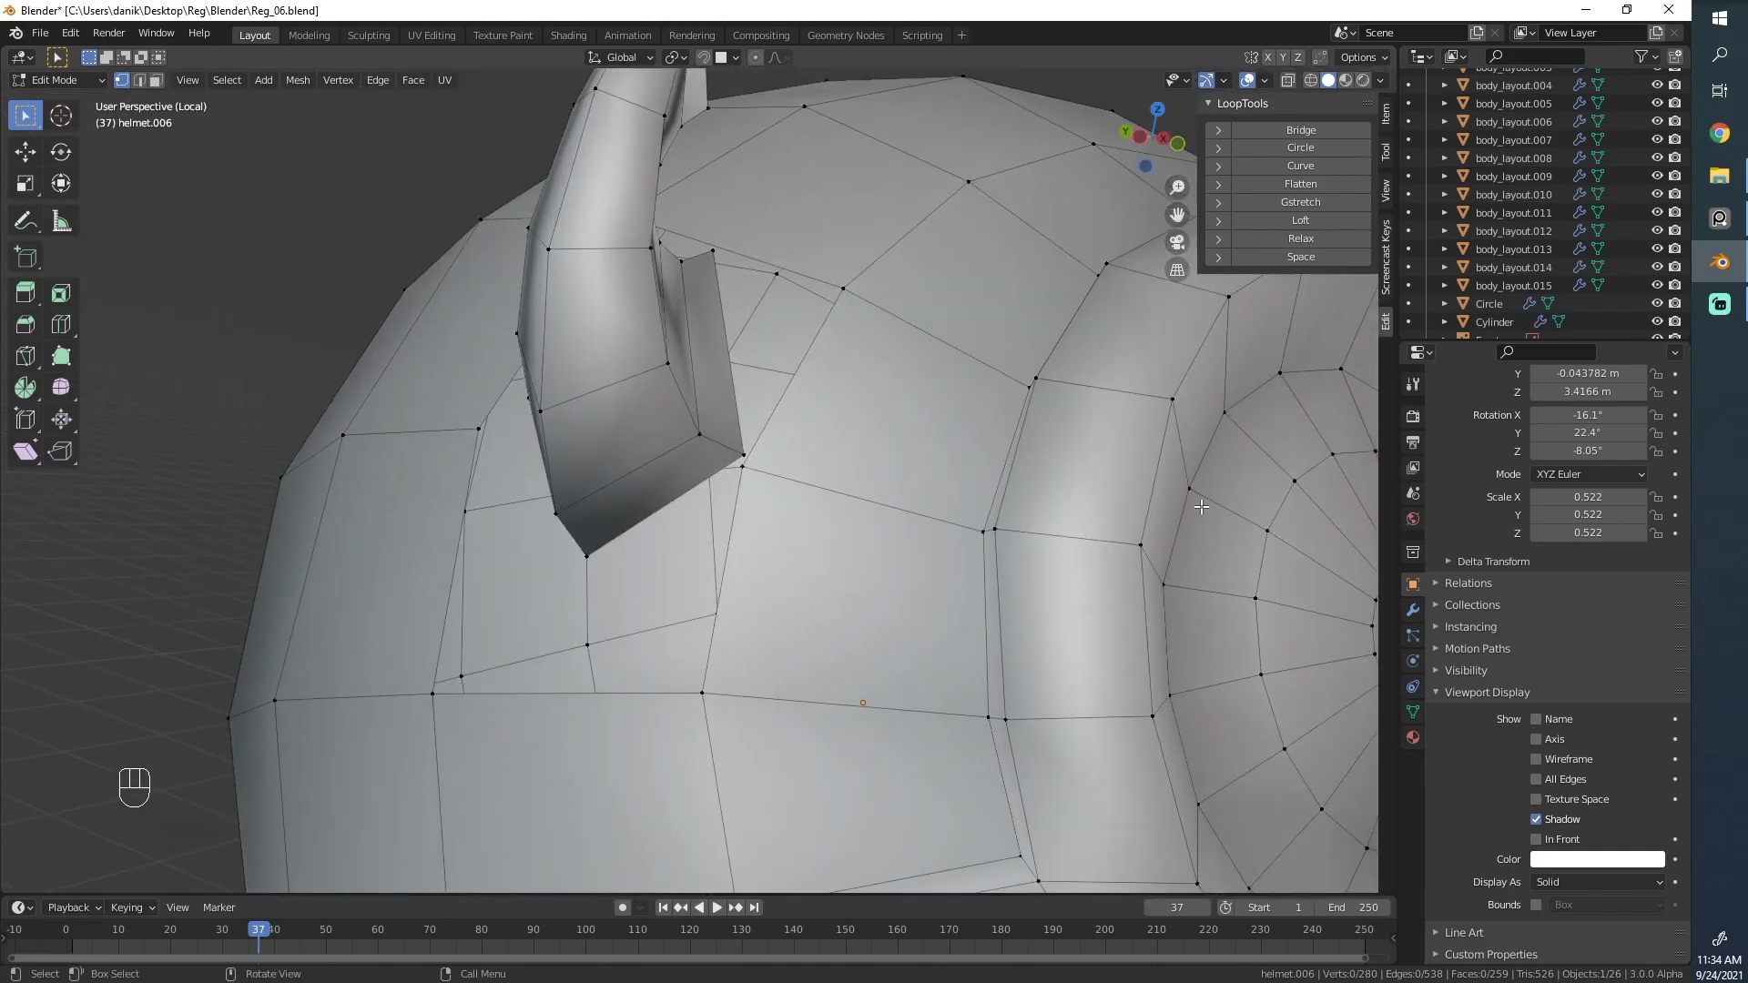
pyautogui.press('/')
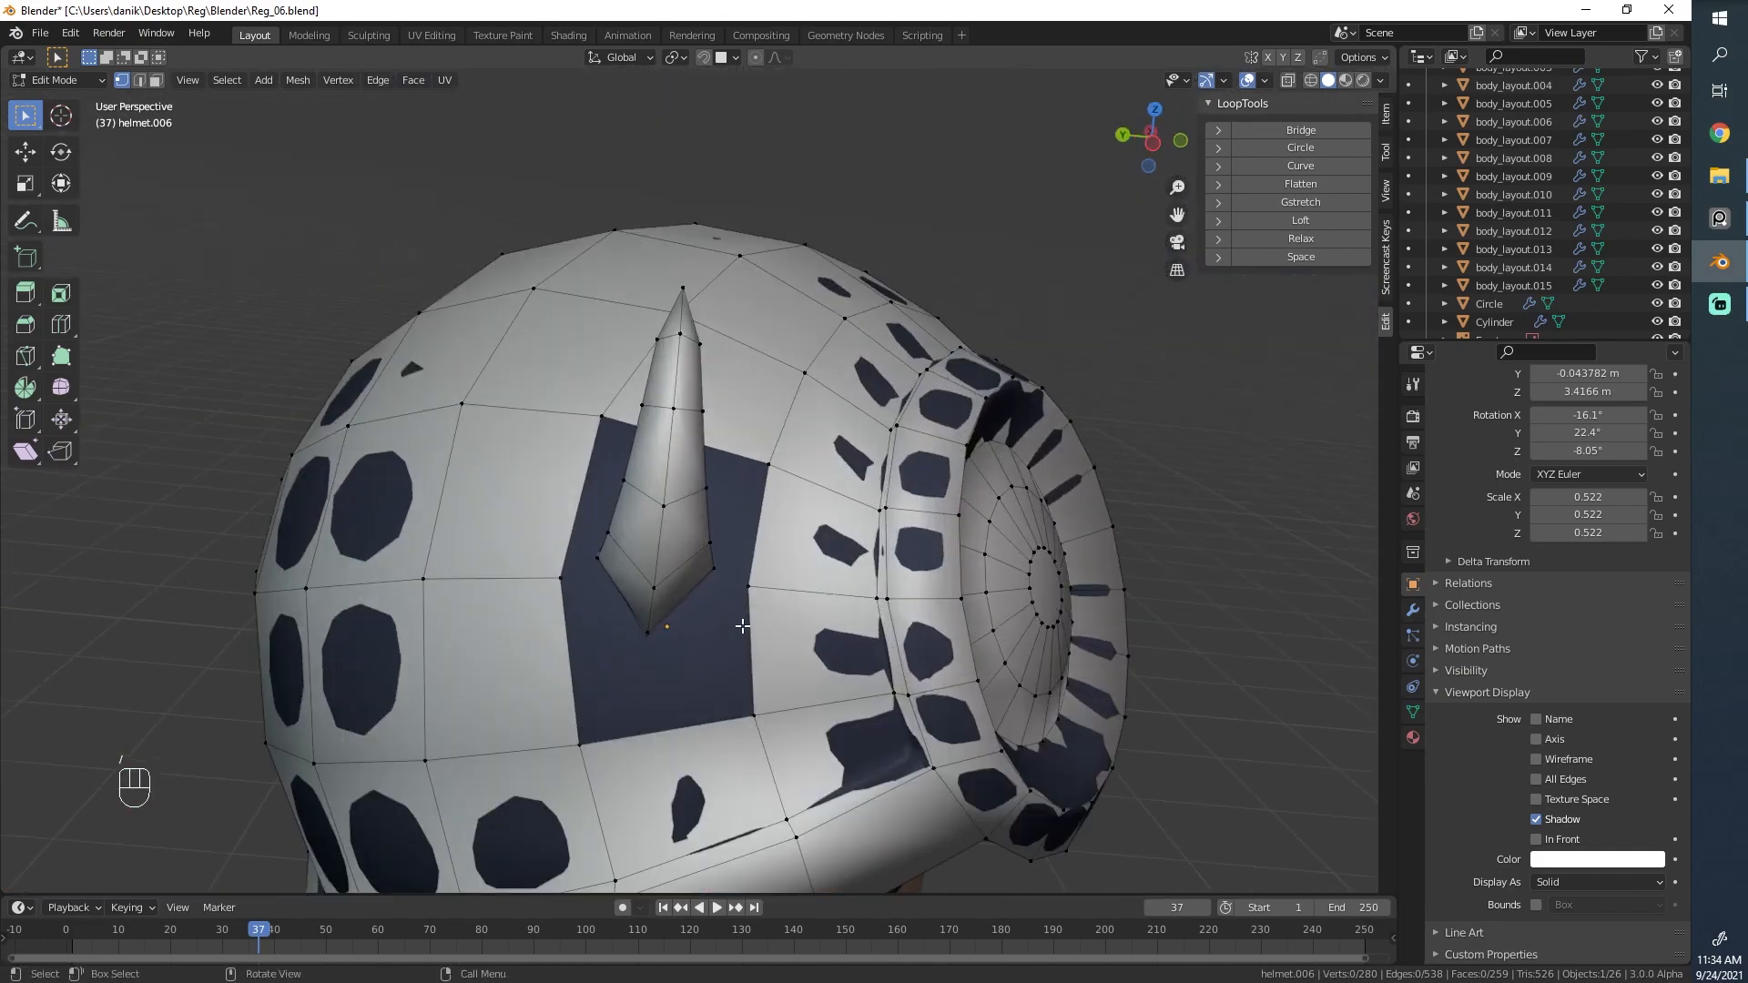
pyautogui.moveTo(742, 627); pyautogui.dragTo(613, 418, button='middle')
pyautogui.press('z')
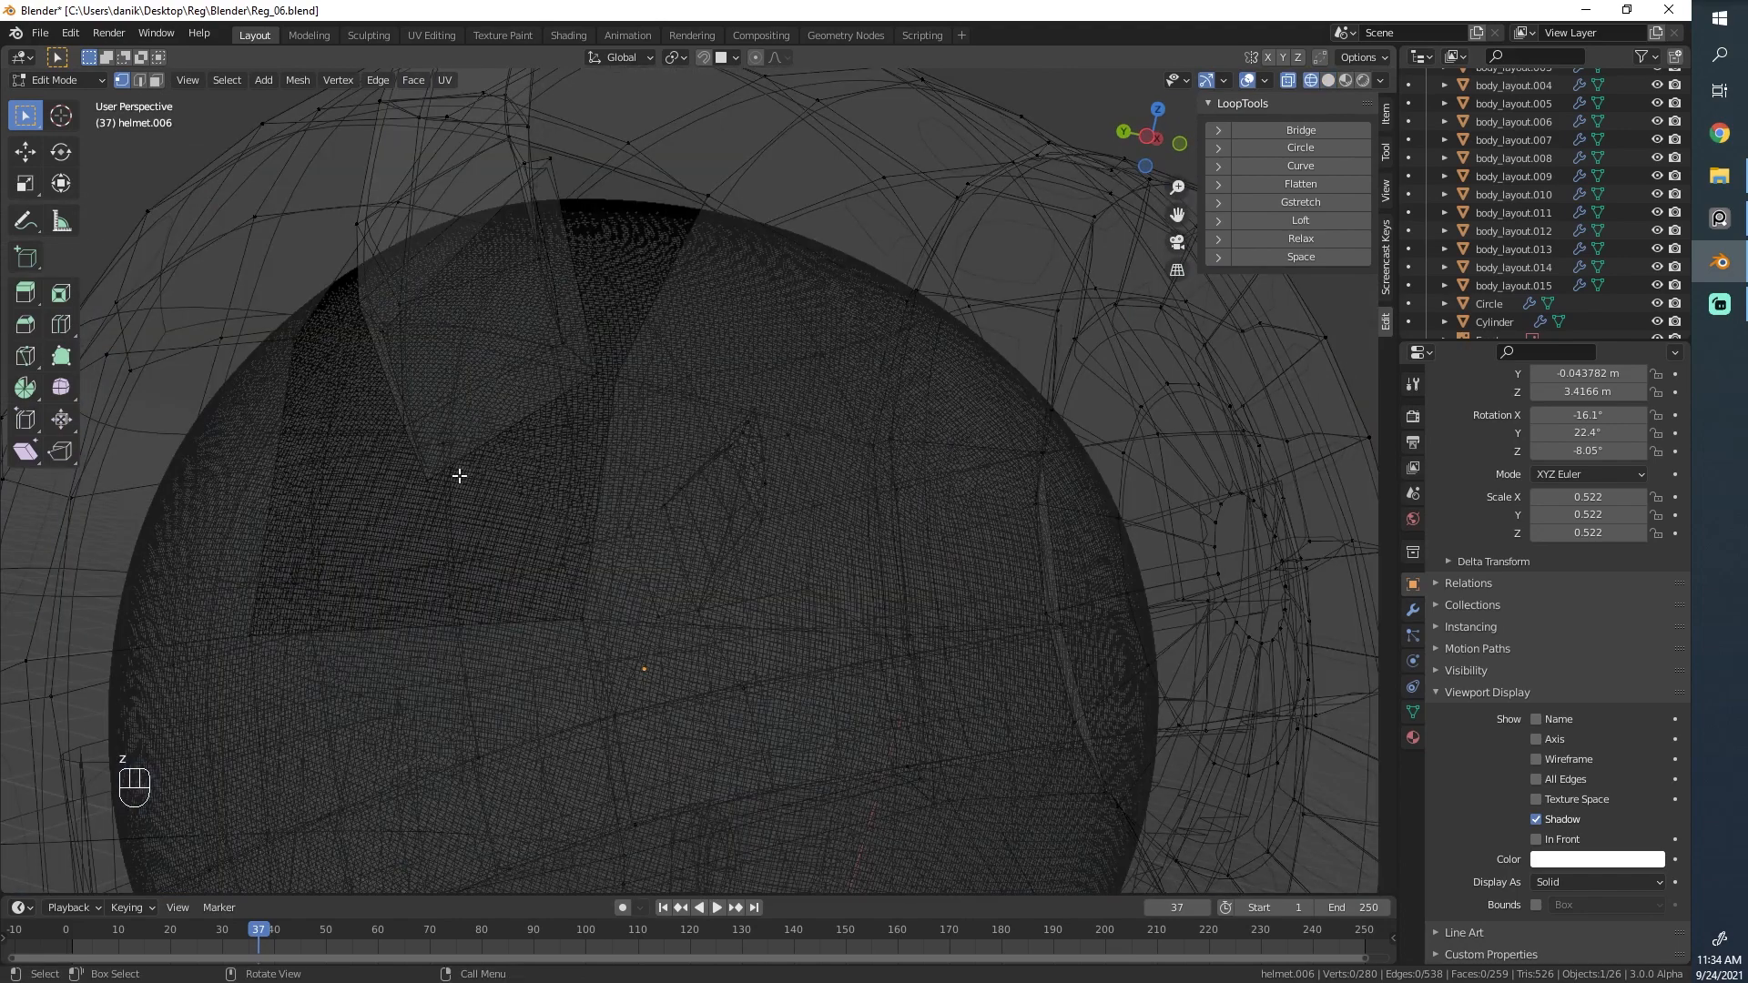
pyautogui.click(646, 460)
pyautogui.hotkey('shift', 'Tab')
pyautogui.press('g')
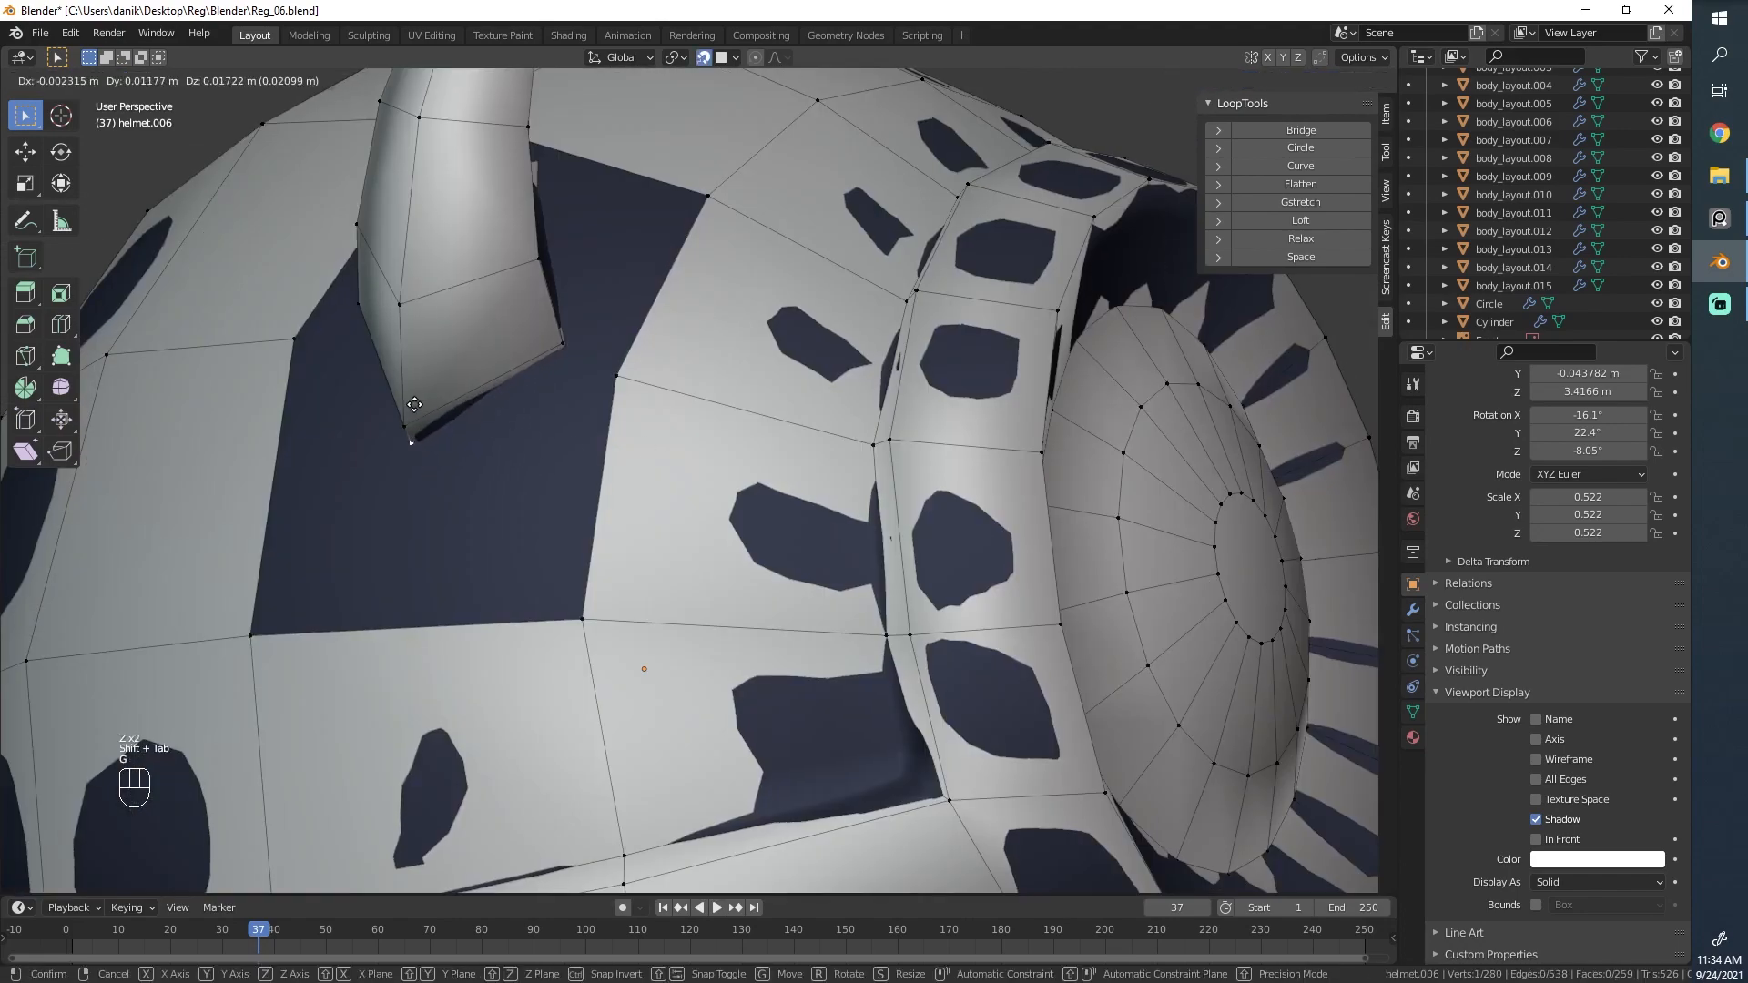
pyautogui.click(419, 410)
# Turn off snapping and slide the side corner and lower vertices of the horn's base along their edges, the lower one by factor 0.311.
pyautogui.click(576, 343)
pyautogui.moveTo(575, 344); pyautogui.dragTo(549, 480, button='middle')
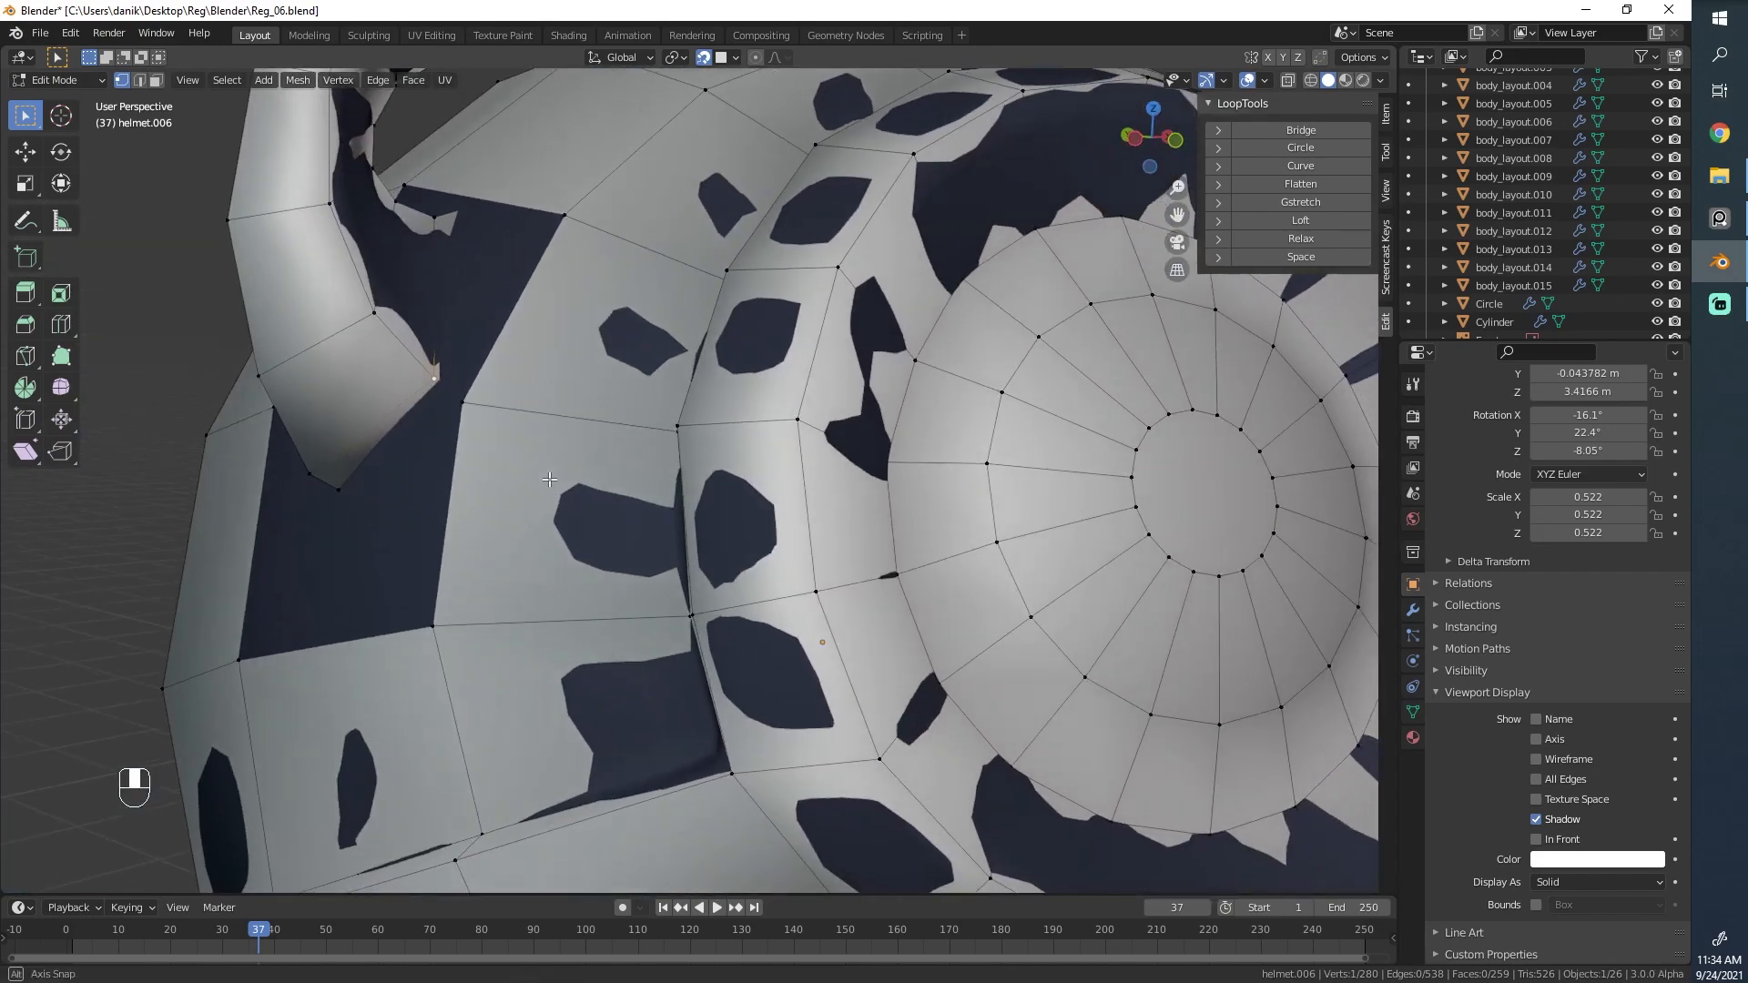
pyautogui.press('g')
pyautogui.press('g')
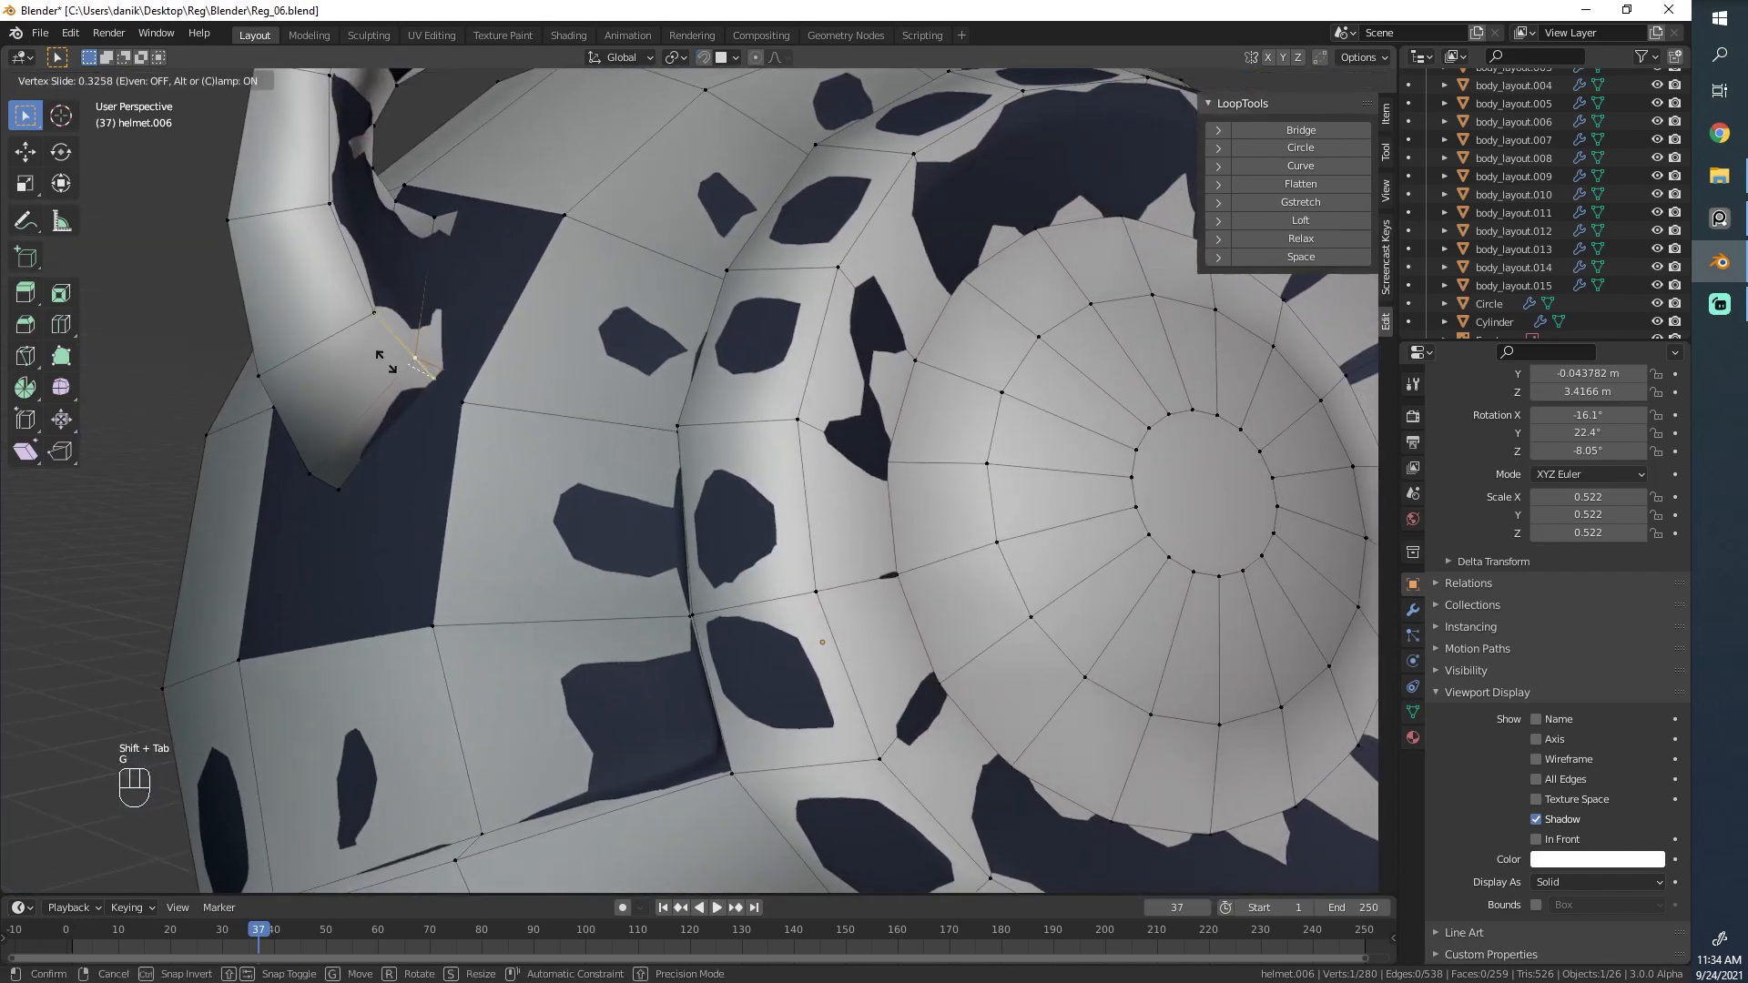
pyautogui.click(384, 361)
pyautogui.click(298, 478)
pyautogui.press('g')
pyautogui.press('g')
pyautogui.click(284, 445)
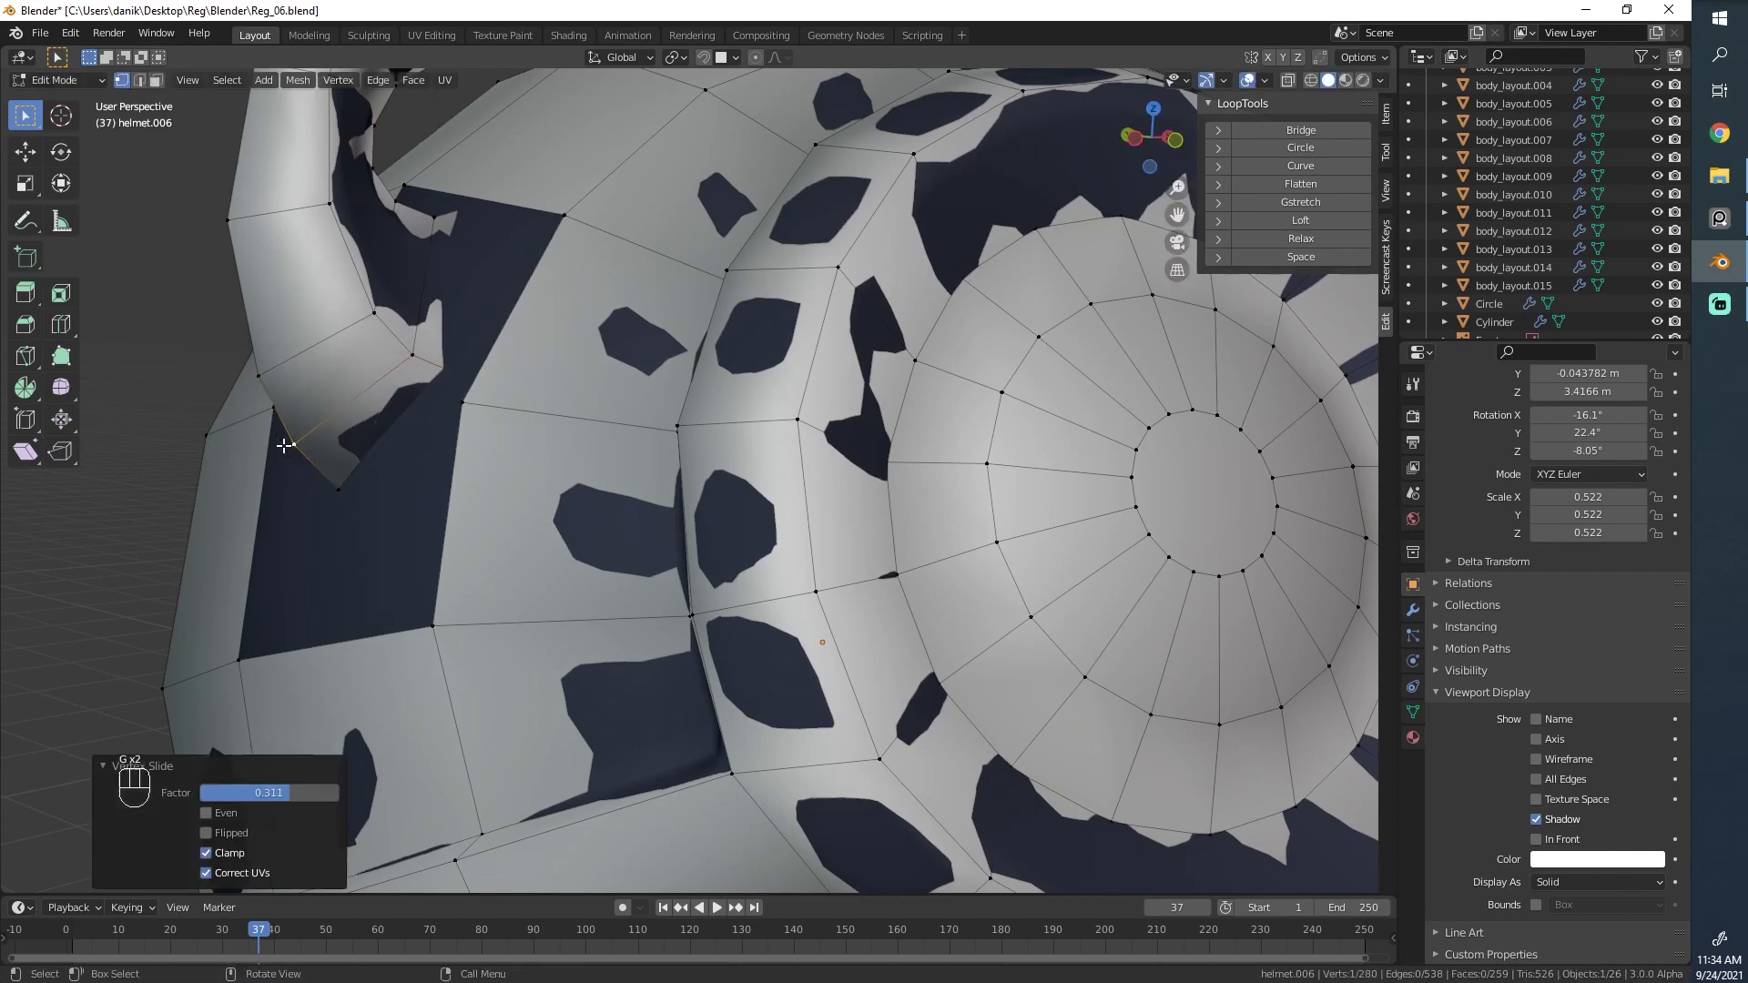
pyautogui.click(273, 375)
pyautogui.press('g')
pyautogui.press('g')
pyautogui.rightClick(278, 364)
# Slide the two edge loops nearest the horn's base along the horn toward its tip.
pyautogui.keyDown('alt'); pyautogui.click(295, 353); pyautogui.keyUp('alt')
pyautogui.press('g')
pyautogui.press('g')
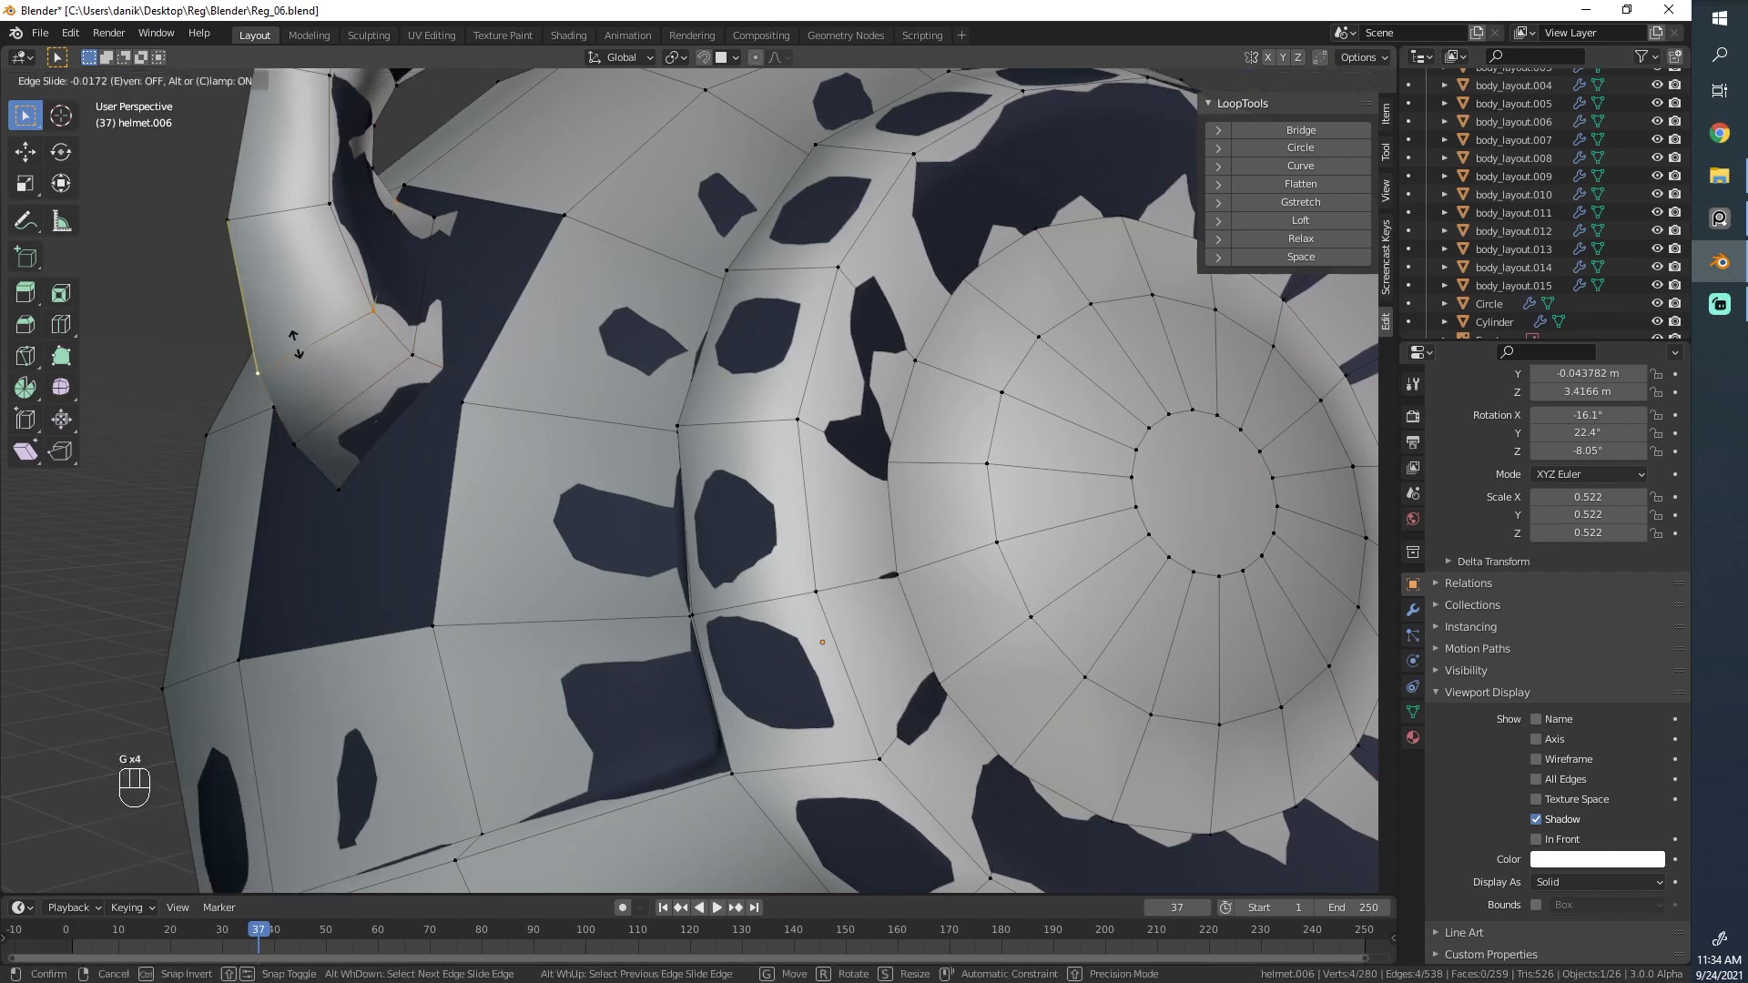
pyautogui.click(285, 325)
pyautogui.press('g')
pyautogui.press('g')
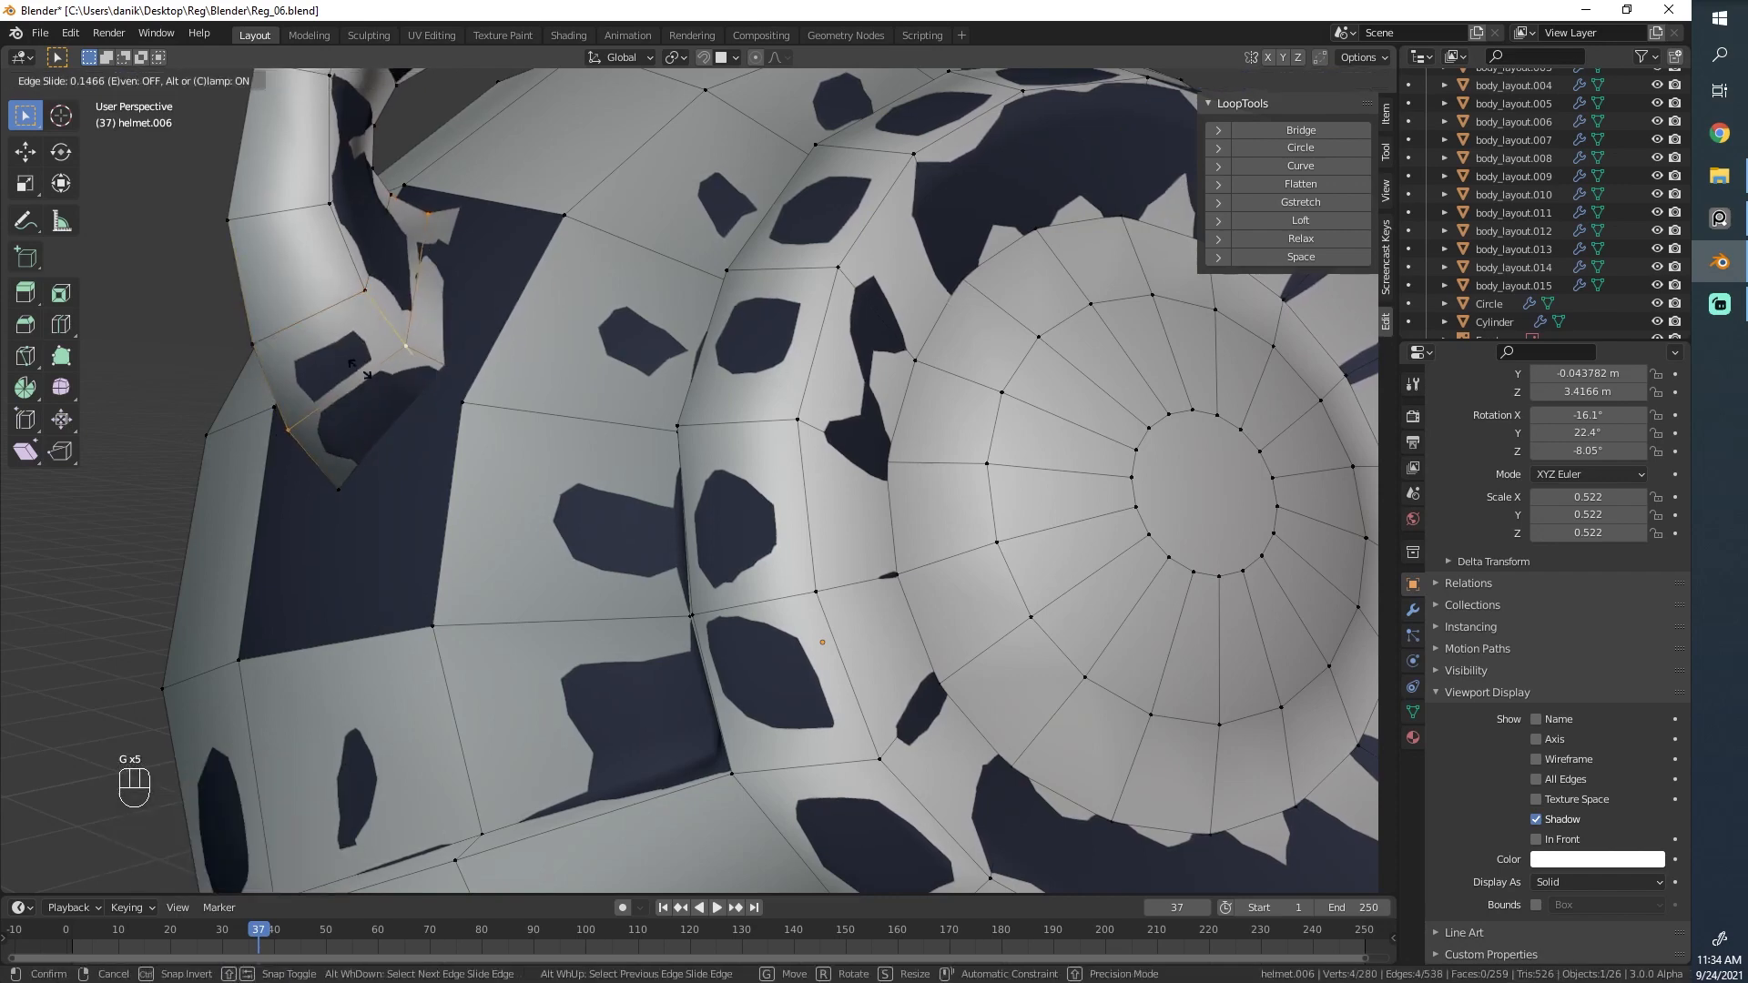
pyautogui.click(399, 383)
# Select the side corner vertex of the horn's base in wireframe and move it in toward the horn.
pyautogui.press('z')
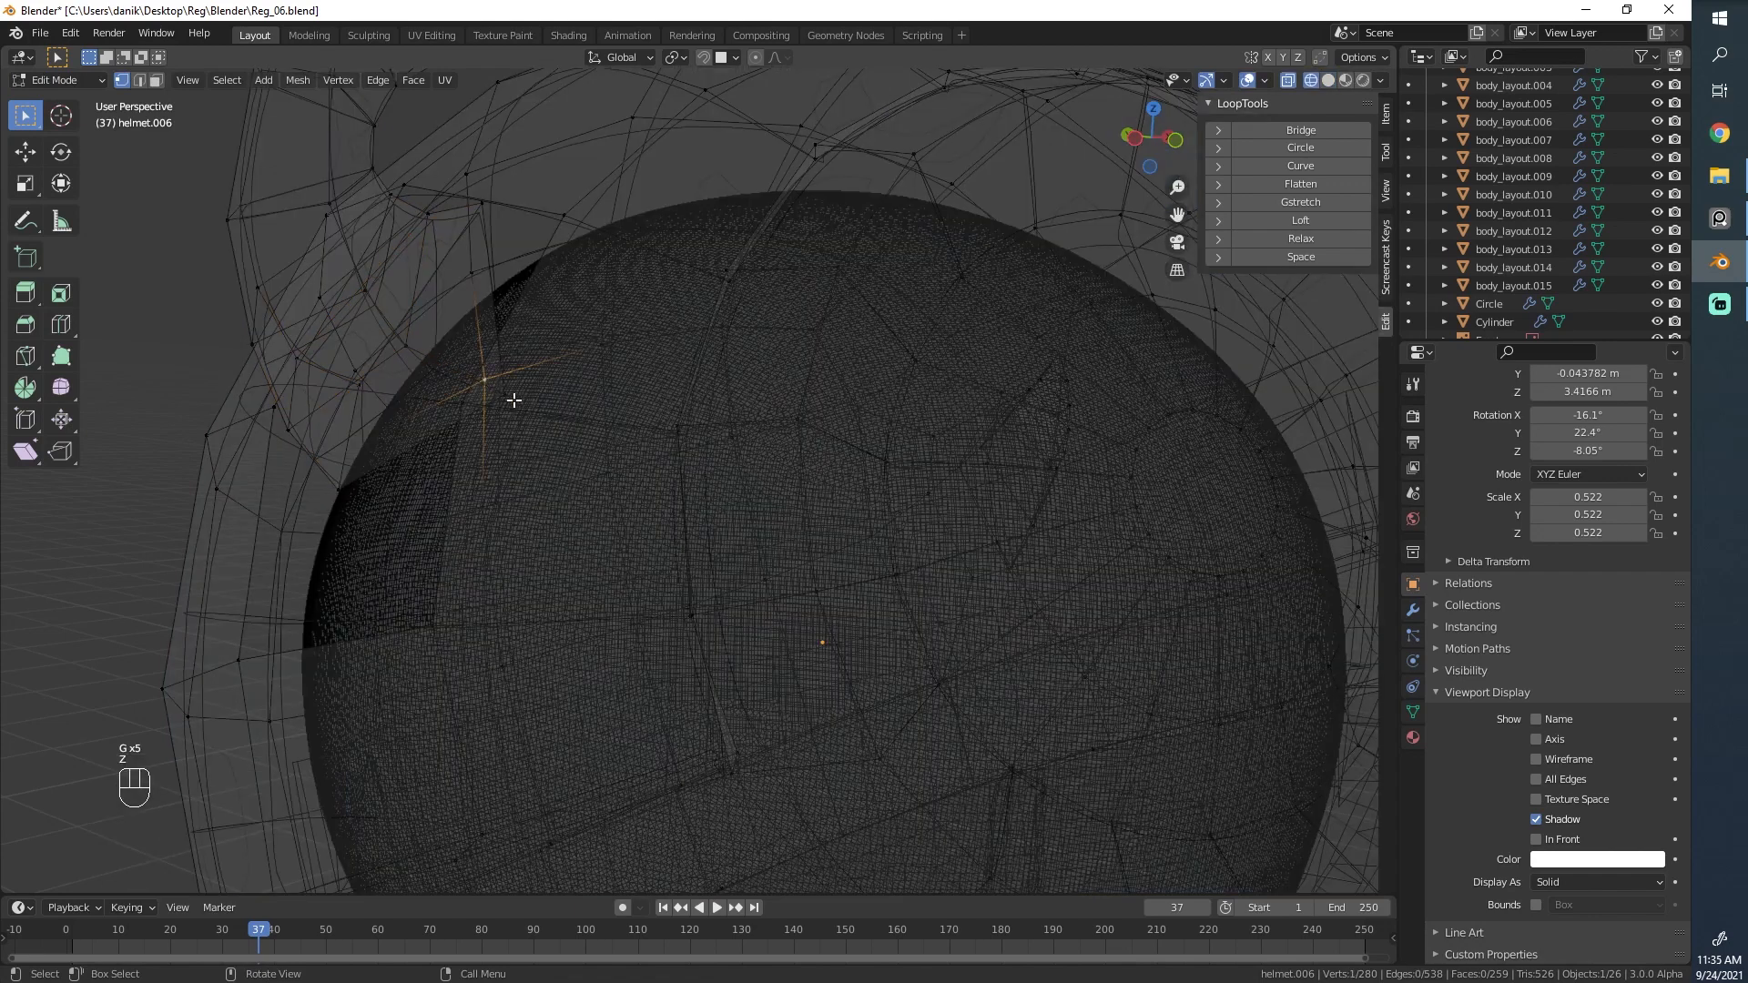
pyautogui.press('g')
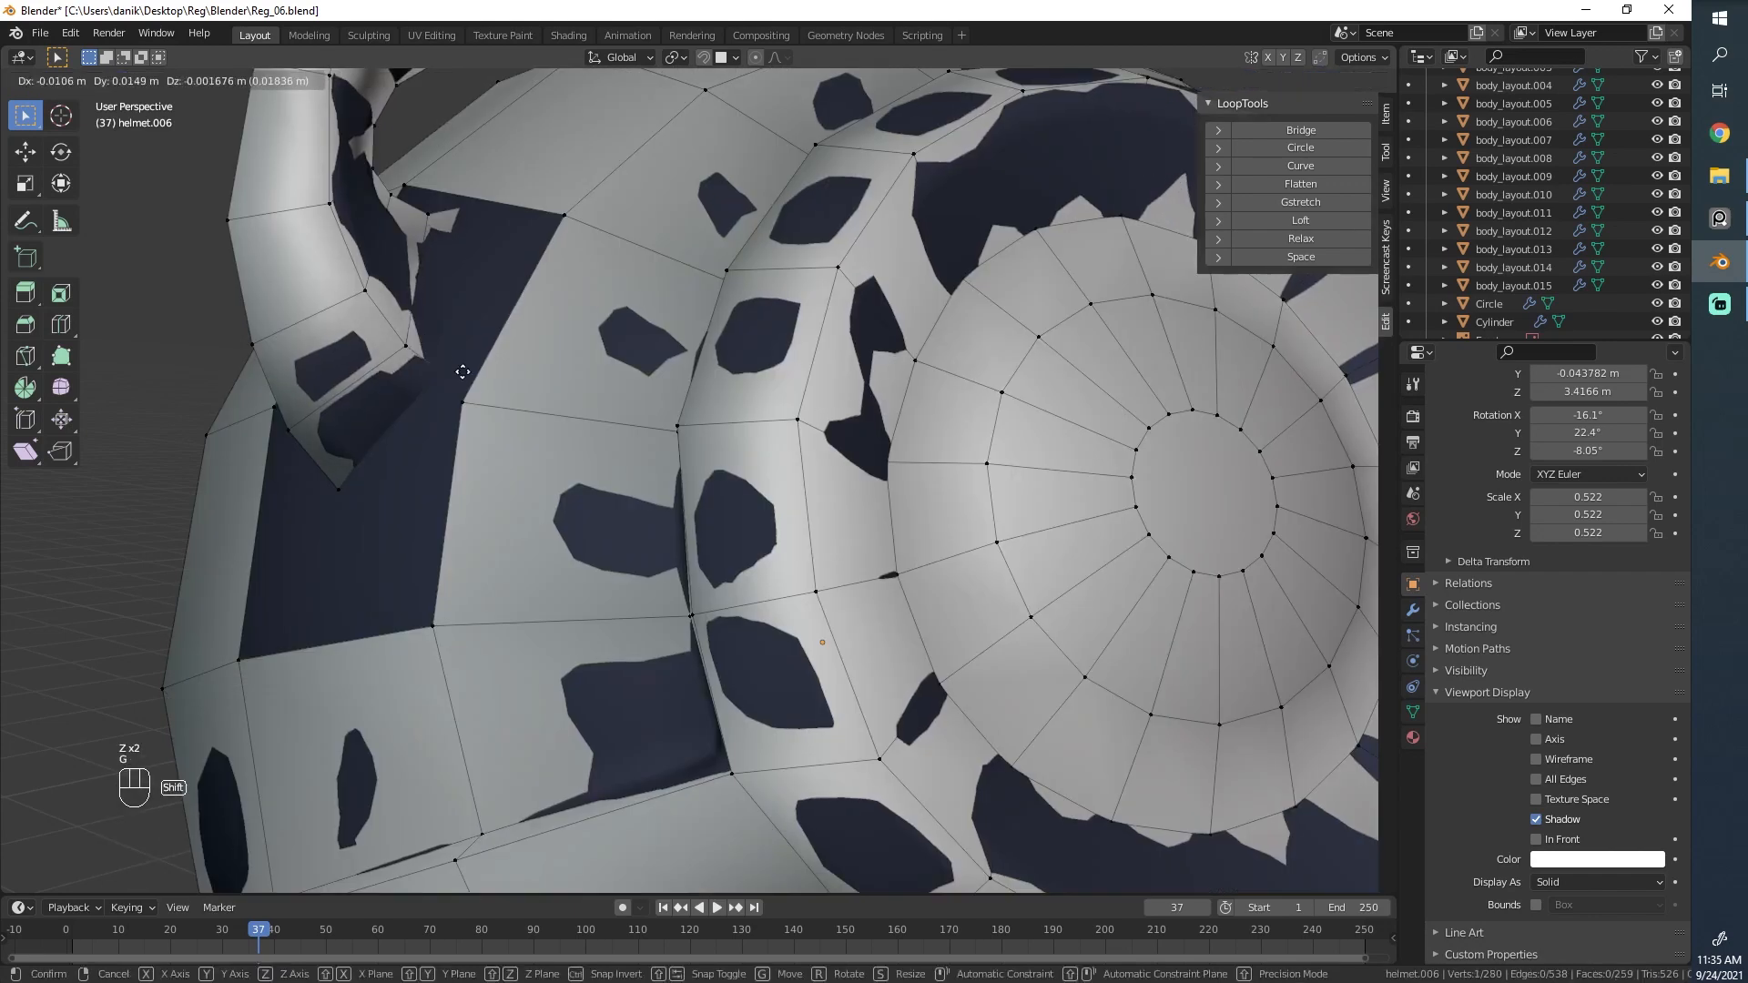
pyautogui.click(424, 350)
# Reposition the upper inner vertex of the horn's base with snapping turned on.
pyautogui.moveTo(551, 218); pyautogui.dragTo(574, 295, button='middle')
pyautogui.click(497, 390)
pyautogui.press('z')
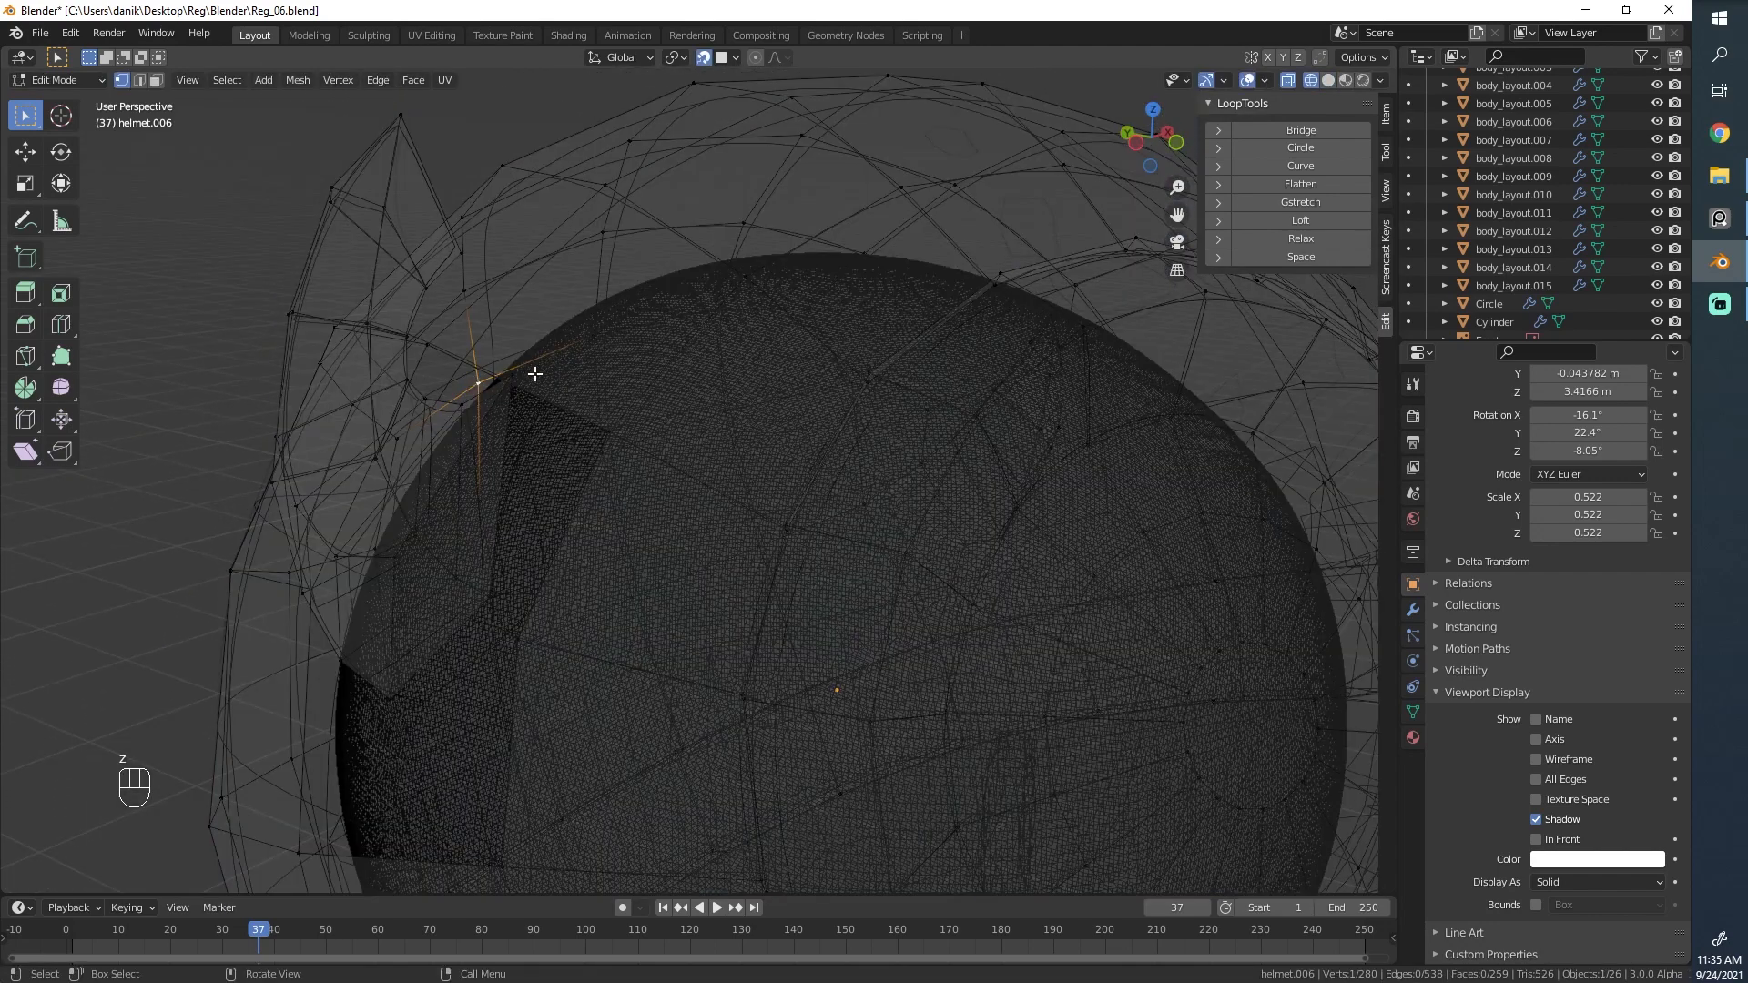
pyautogui.click(501, 382)
pyautogui.press('z')
pyautogui.moveTo(523, 396); pyautogui.dragTo(527, 478, button='middle')
pyautogui.press('g')
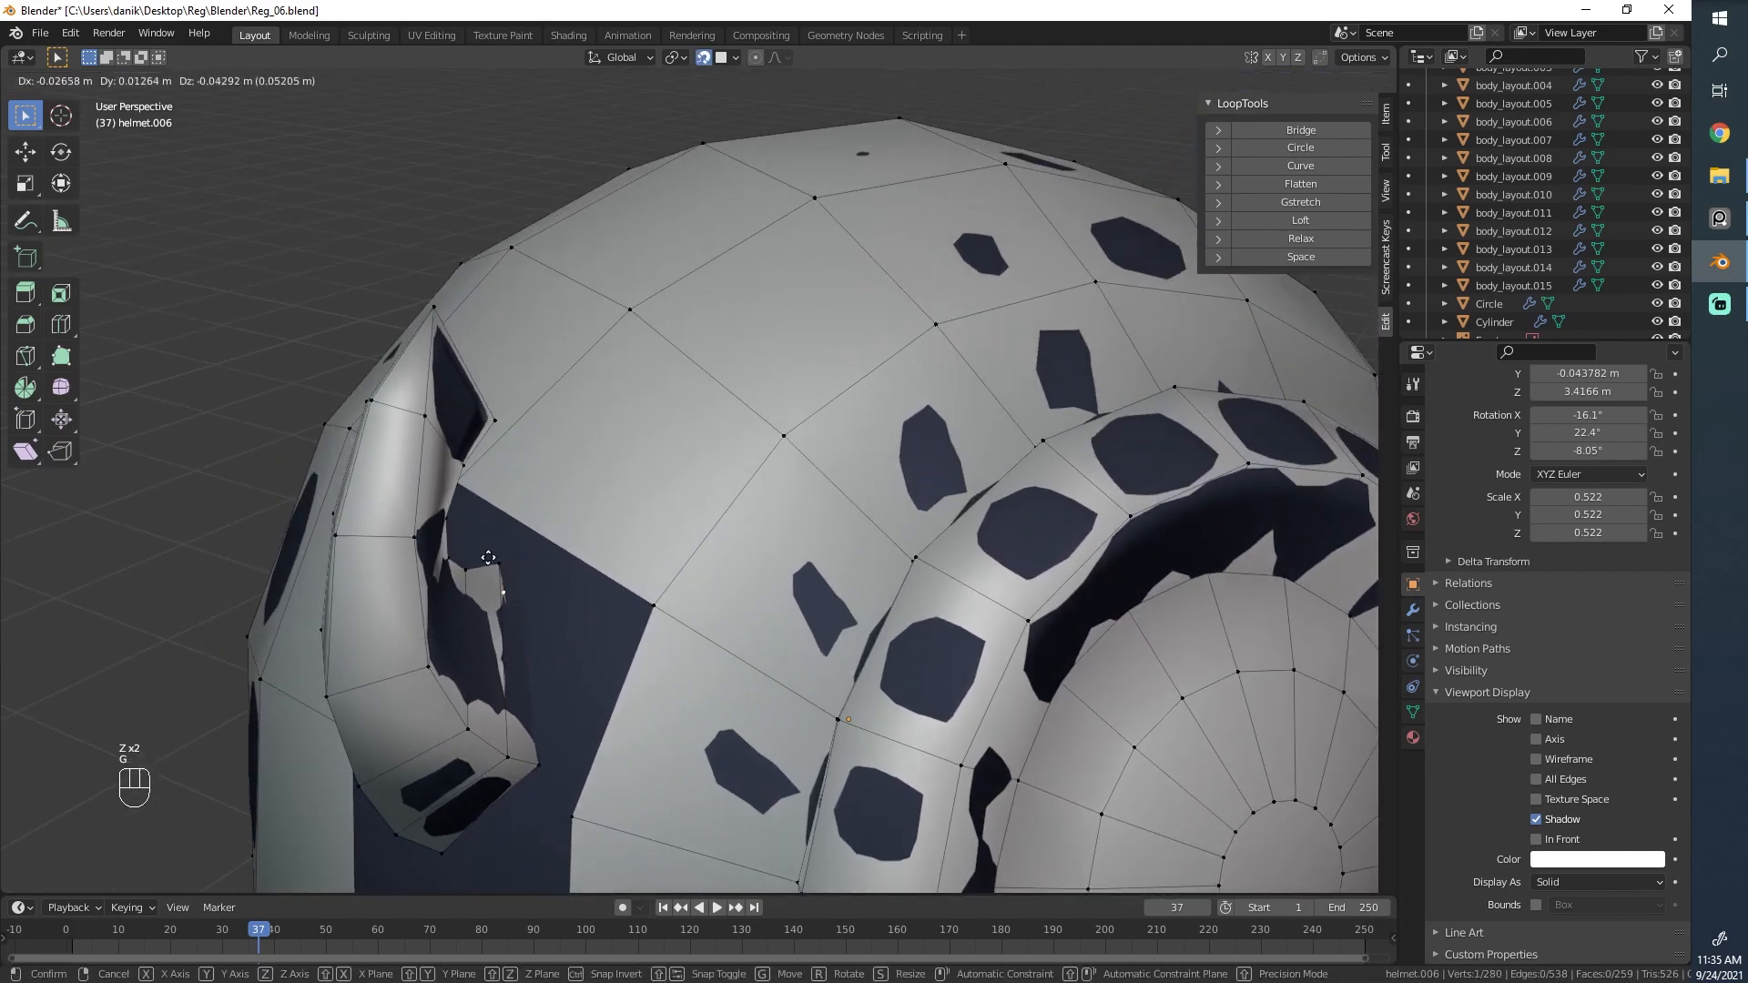
pyautogui.click(510, 511)
# Select the rear corner vertex of the horn's base in wireframe and move it slightly outward.
pyautogui.click(494, 540)
pyautogui.moveTo(494, 540); pyautogui.dragTo(769, 547, button='middle')
pyautogui.press('z')
pyautogui.press('a')
pyautogui.click(774, 567)
pyautogui.press('z')
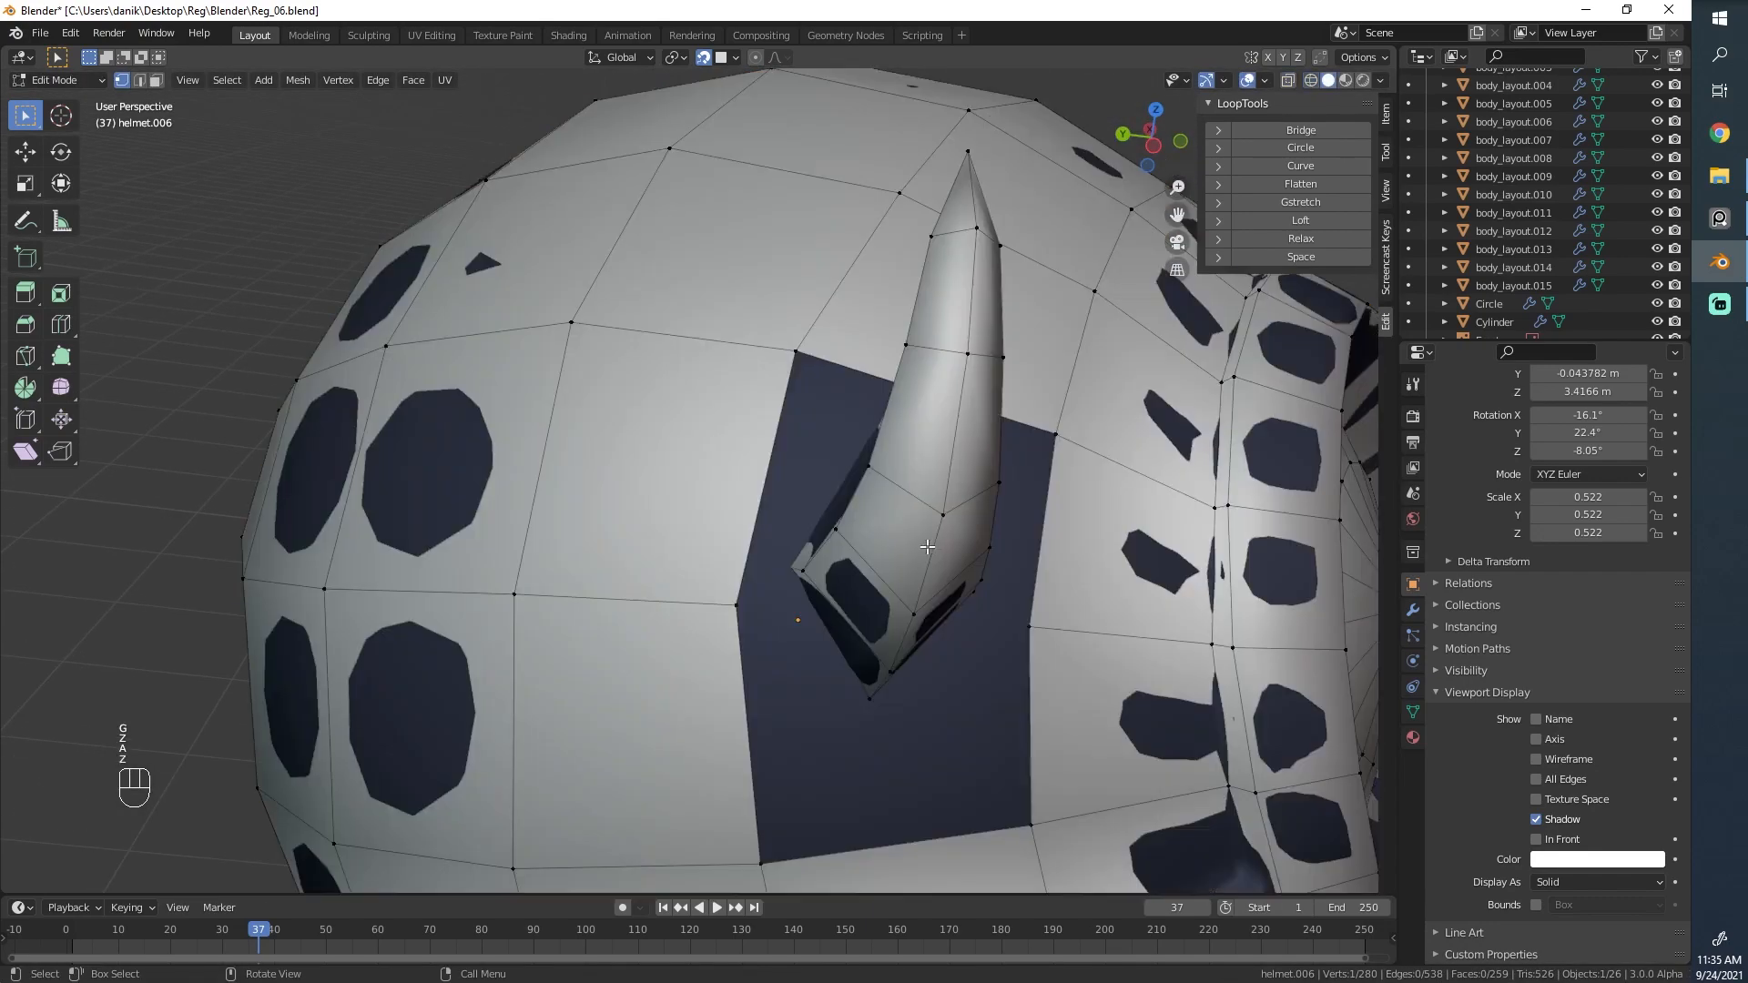
pyautogui.press('g')
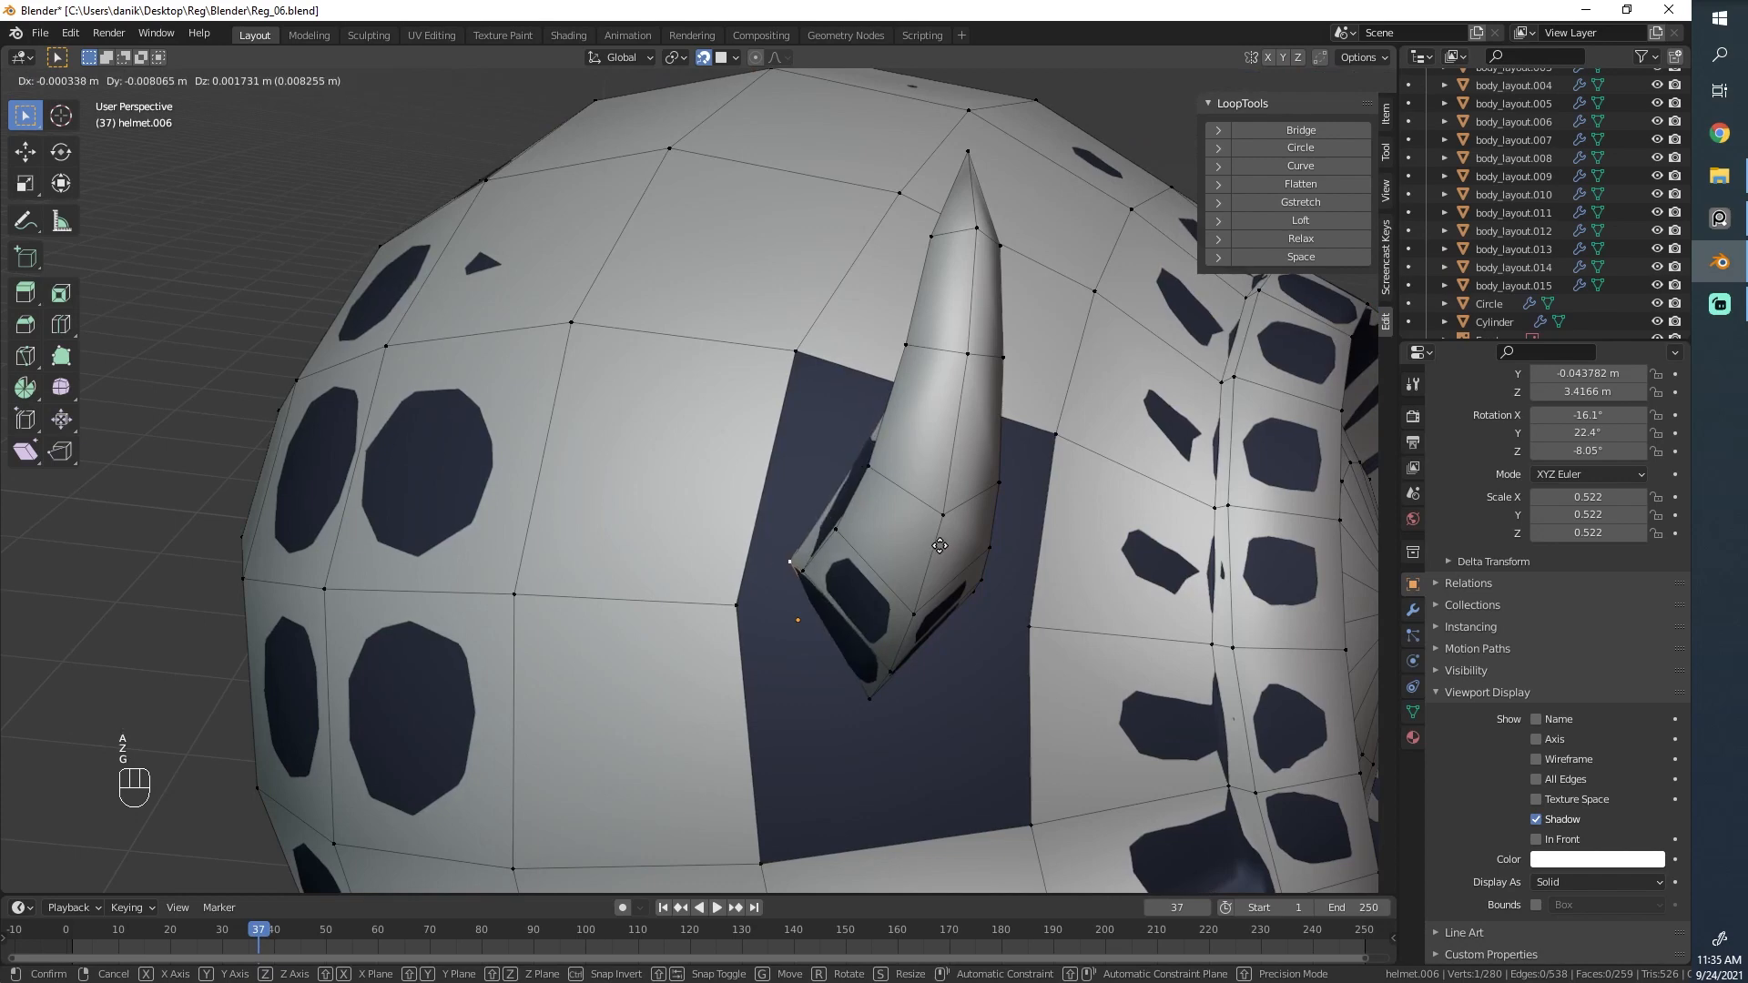
pyautogui.click(937, 549)
# Nudge the lowest corner vertex of the horn's base downward and adjust the rear corner vertex.
pyautogui.click(869, 697)
pyautogui.press('g')
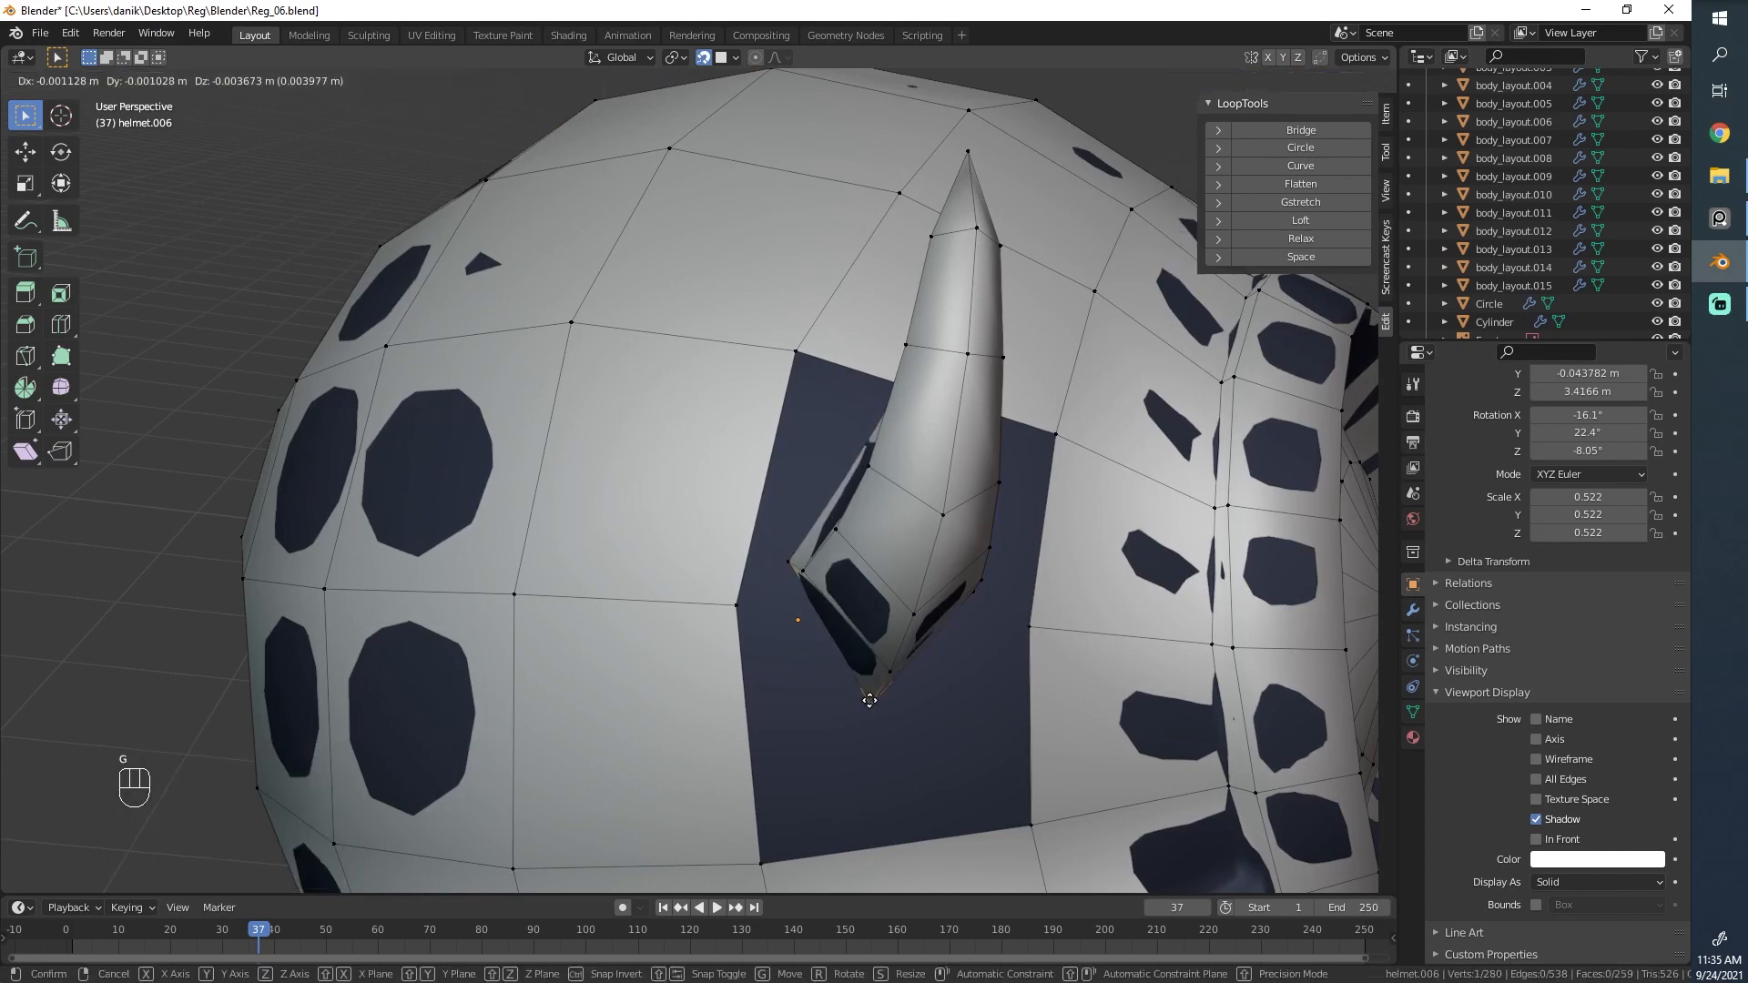
pyautogui.click(872, 704)
pyautogui.click(791, 571)
pyautogui.press('g')
pyautogui.click(784, 576)
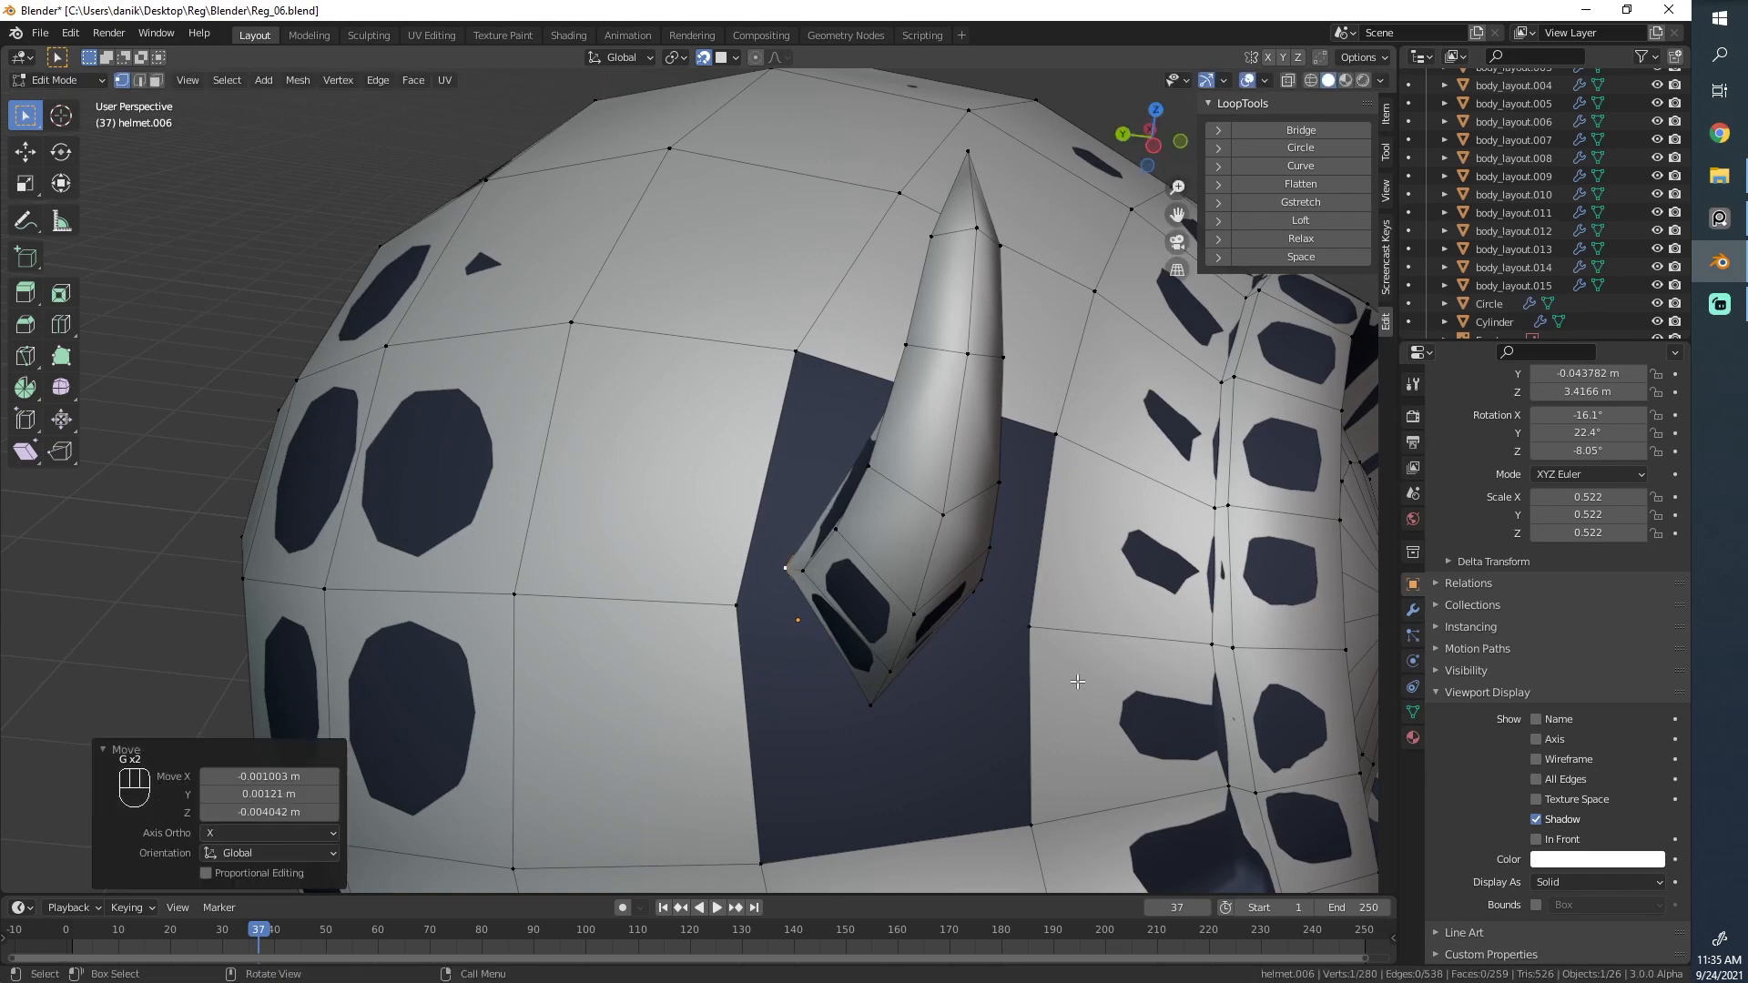
# Nudge the corner vertex of the horn's base that faces the round ear piece slightly outward.
pyautogui.moveTo(784, 575); pyautogui.dragTo(947, 650, button='middle')
pyautogui.click(632, 471)
pyautogui.press('g')
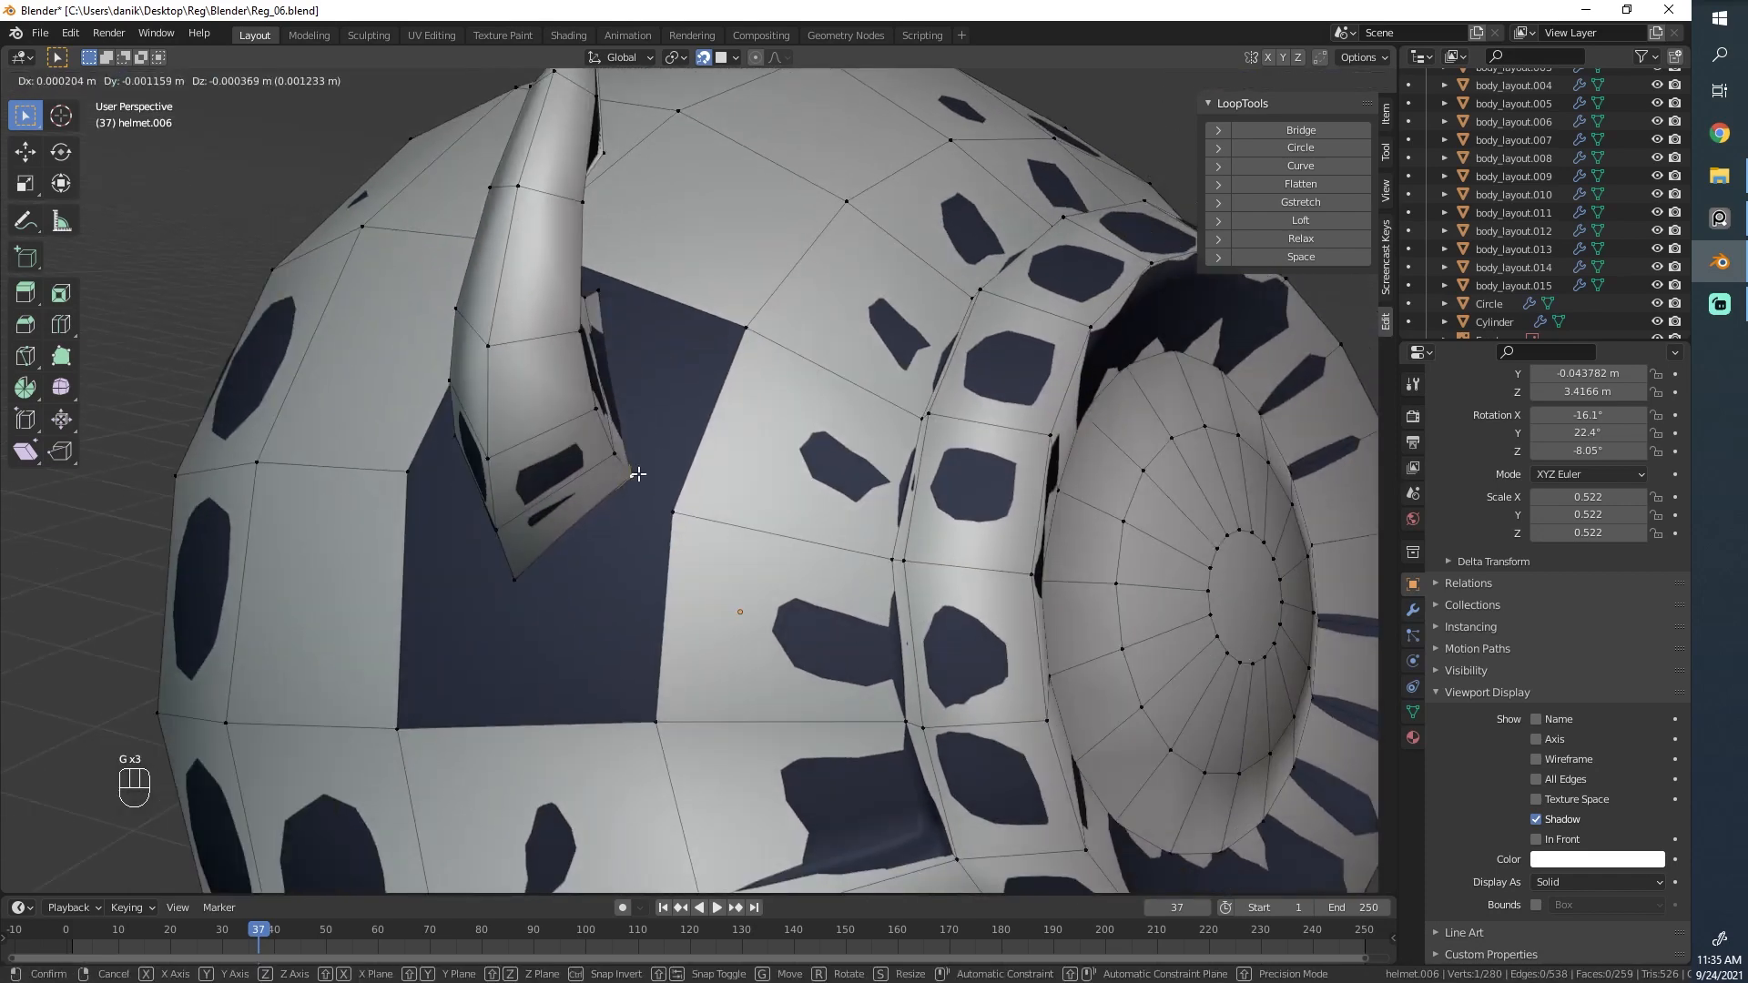
pyautogui.click(639, 475)
pyautogui.click(601, 298)
pyautogui.scroll(-1, 628, 487)
pyautogui.scroll(1, 663, 537)
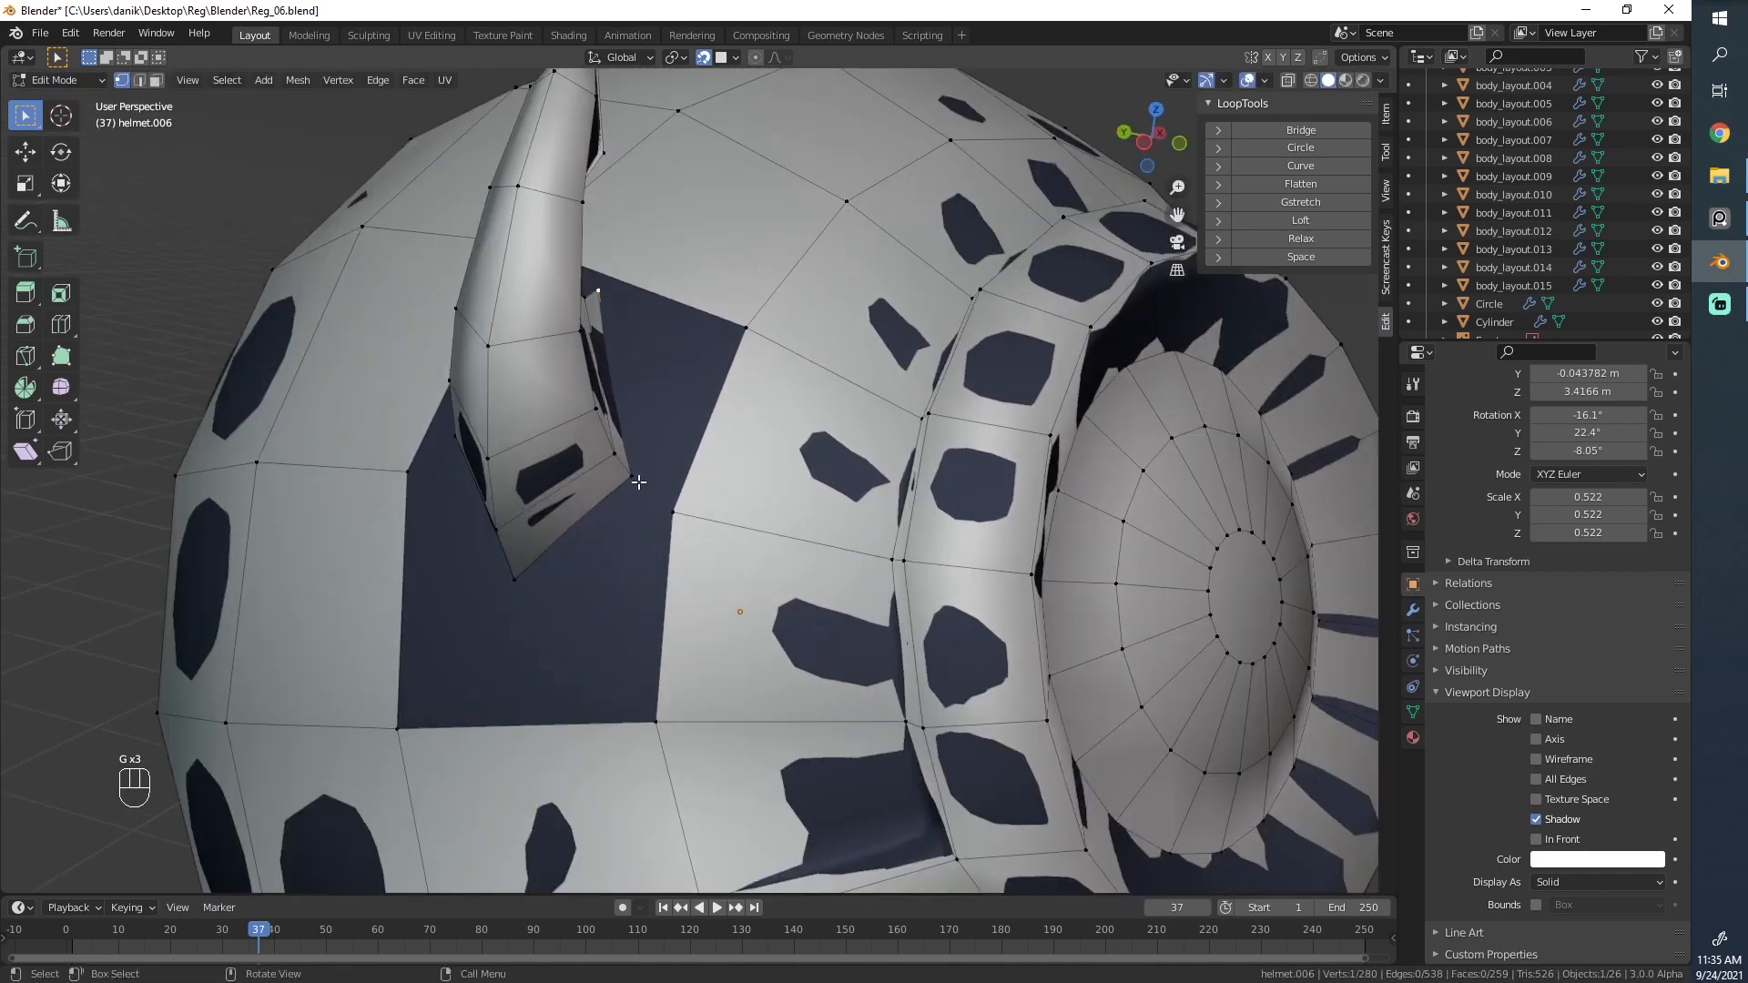
# Fill faces between the lower part of the horn's base and the surrounding helmet opening.
pyautogui.scroll(-5, 642, 491)
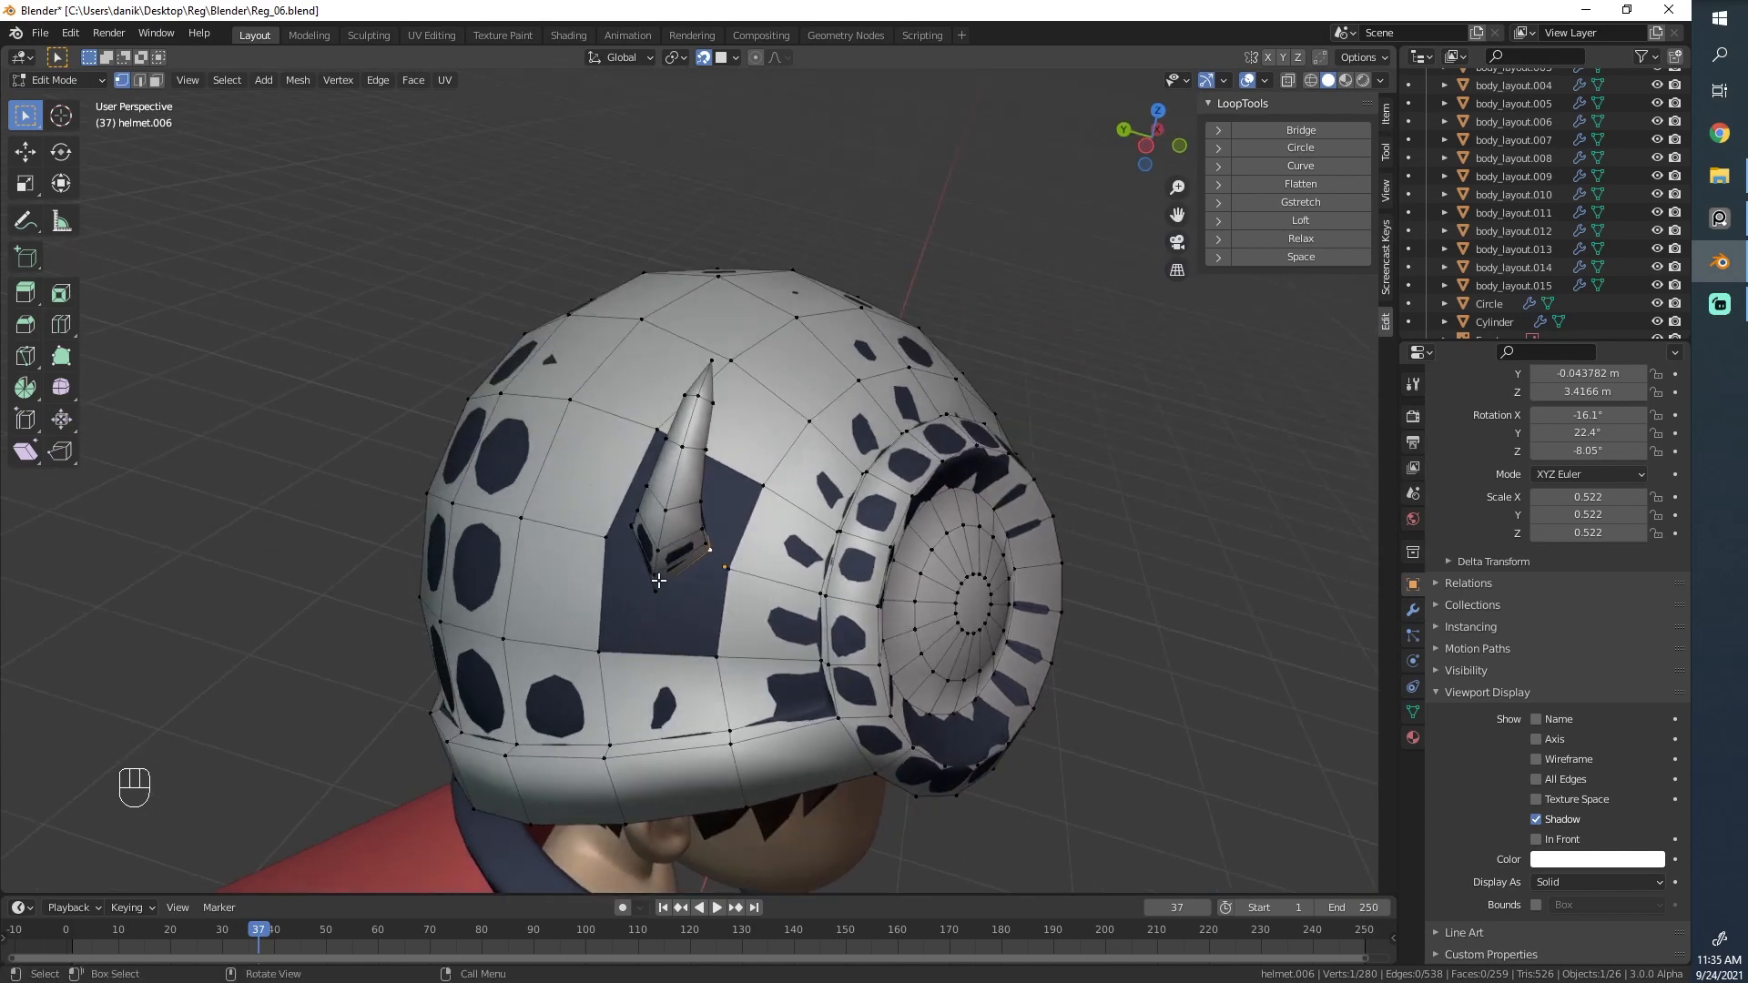
pyautogui.moveTo(704, 552); pyautogui.dragTo(737, 560, button='middle')
pyautogui.scroll(2, 738, 560)
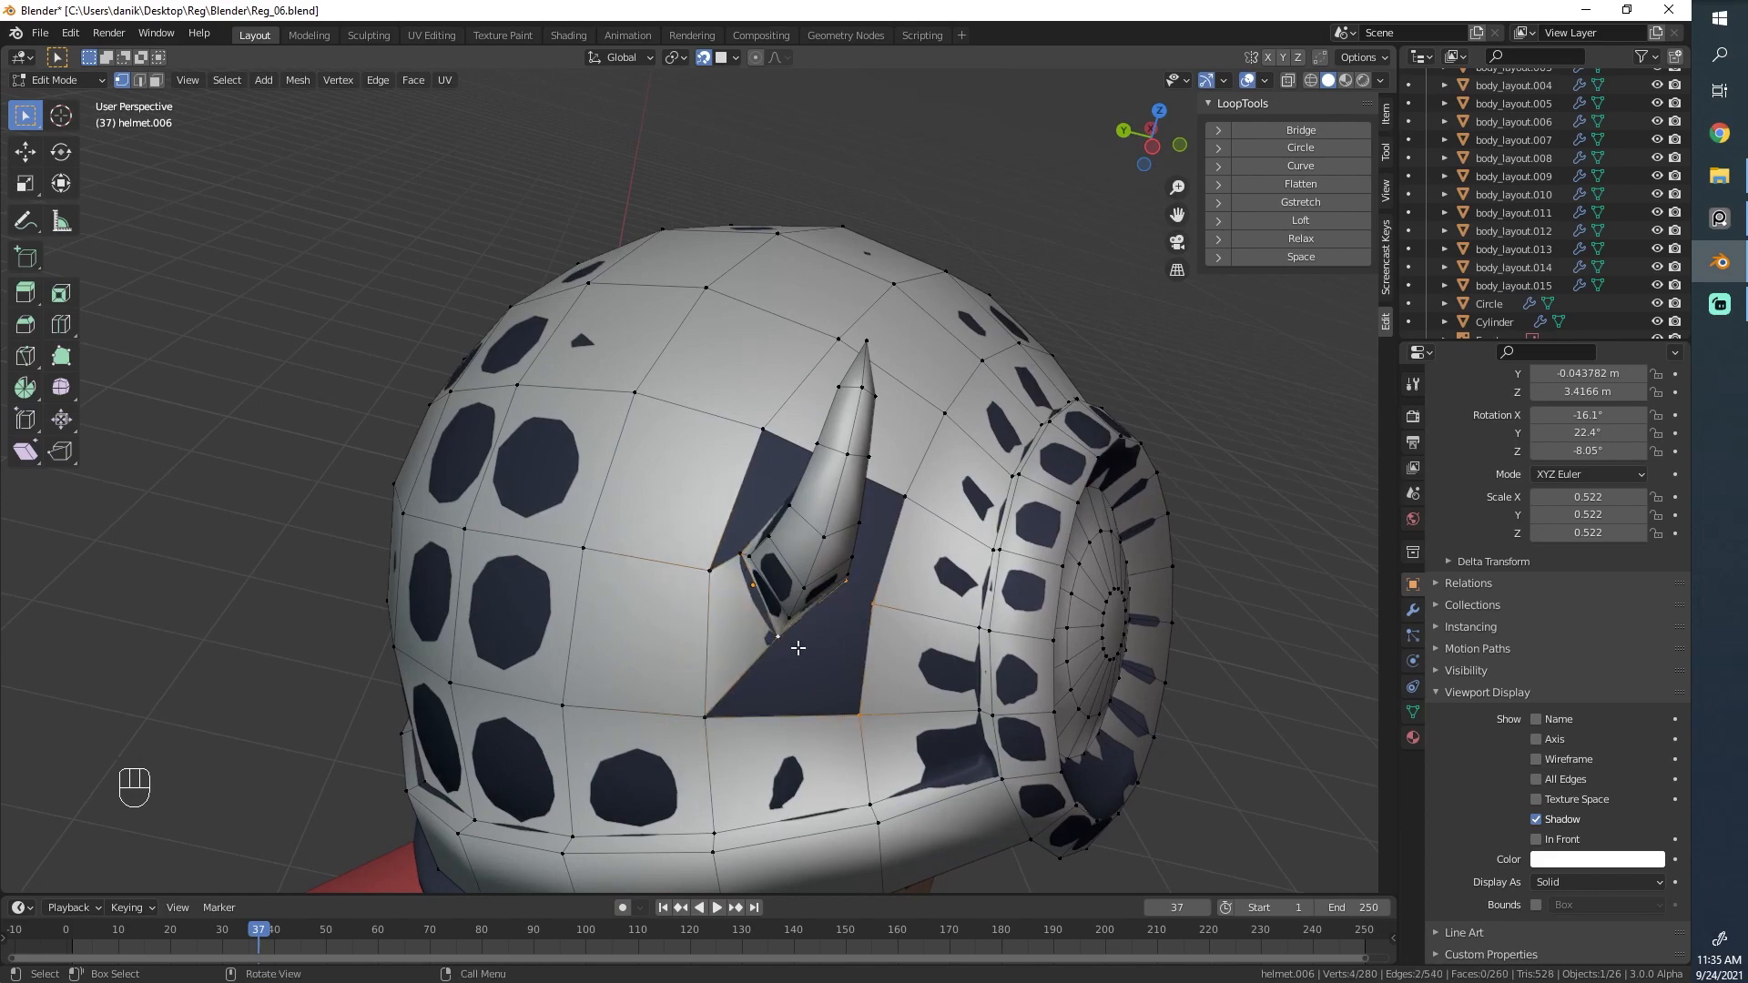
pyautogui.press('f')
# Fill the face between the horn's base and the opening's edge on the ear-piece side, using wireframe display.
pyautogui.press('z')
pyautogui.press('a')
pyautogui.moveTo(839, 598); pyautogui.dragTo(728, 623, button='middle')
pyautogui.scroll(2, 689, 637)
pyautogui.press('a')
pyautogui.click(675, 697)
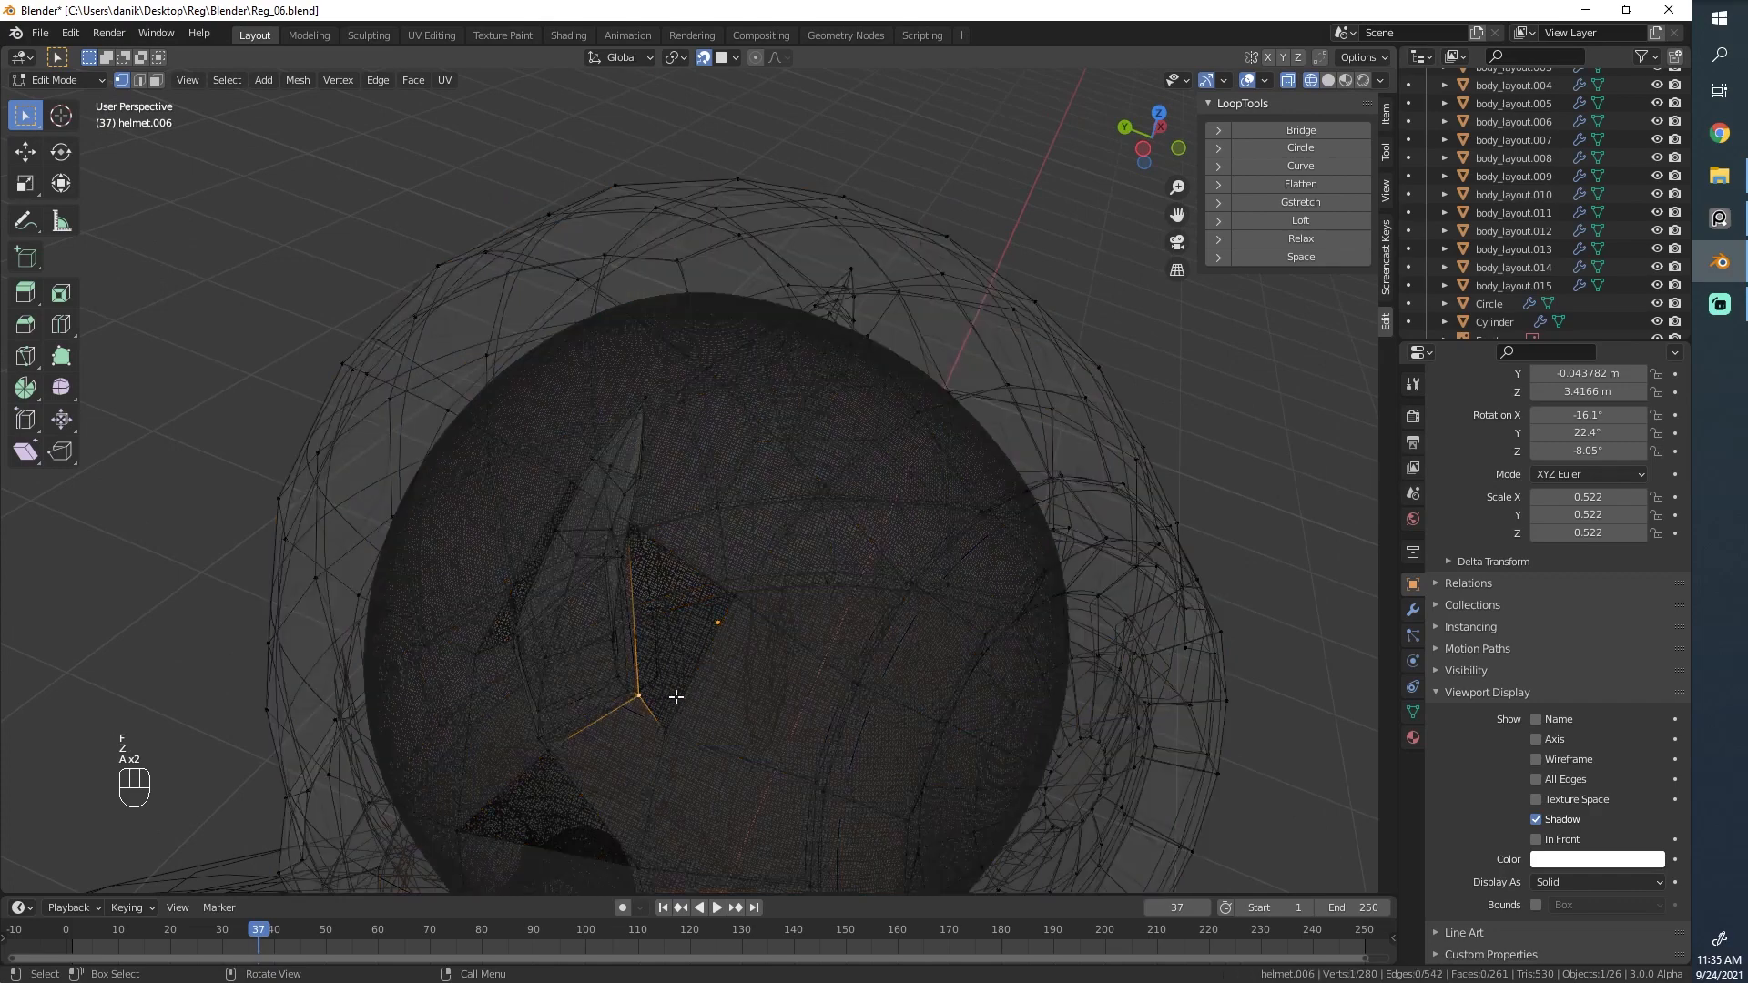
pyautogui.moveTo(676, 696); pyautogui.dragTo(615, 570, button='middle')
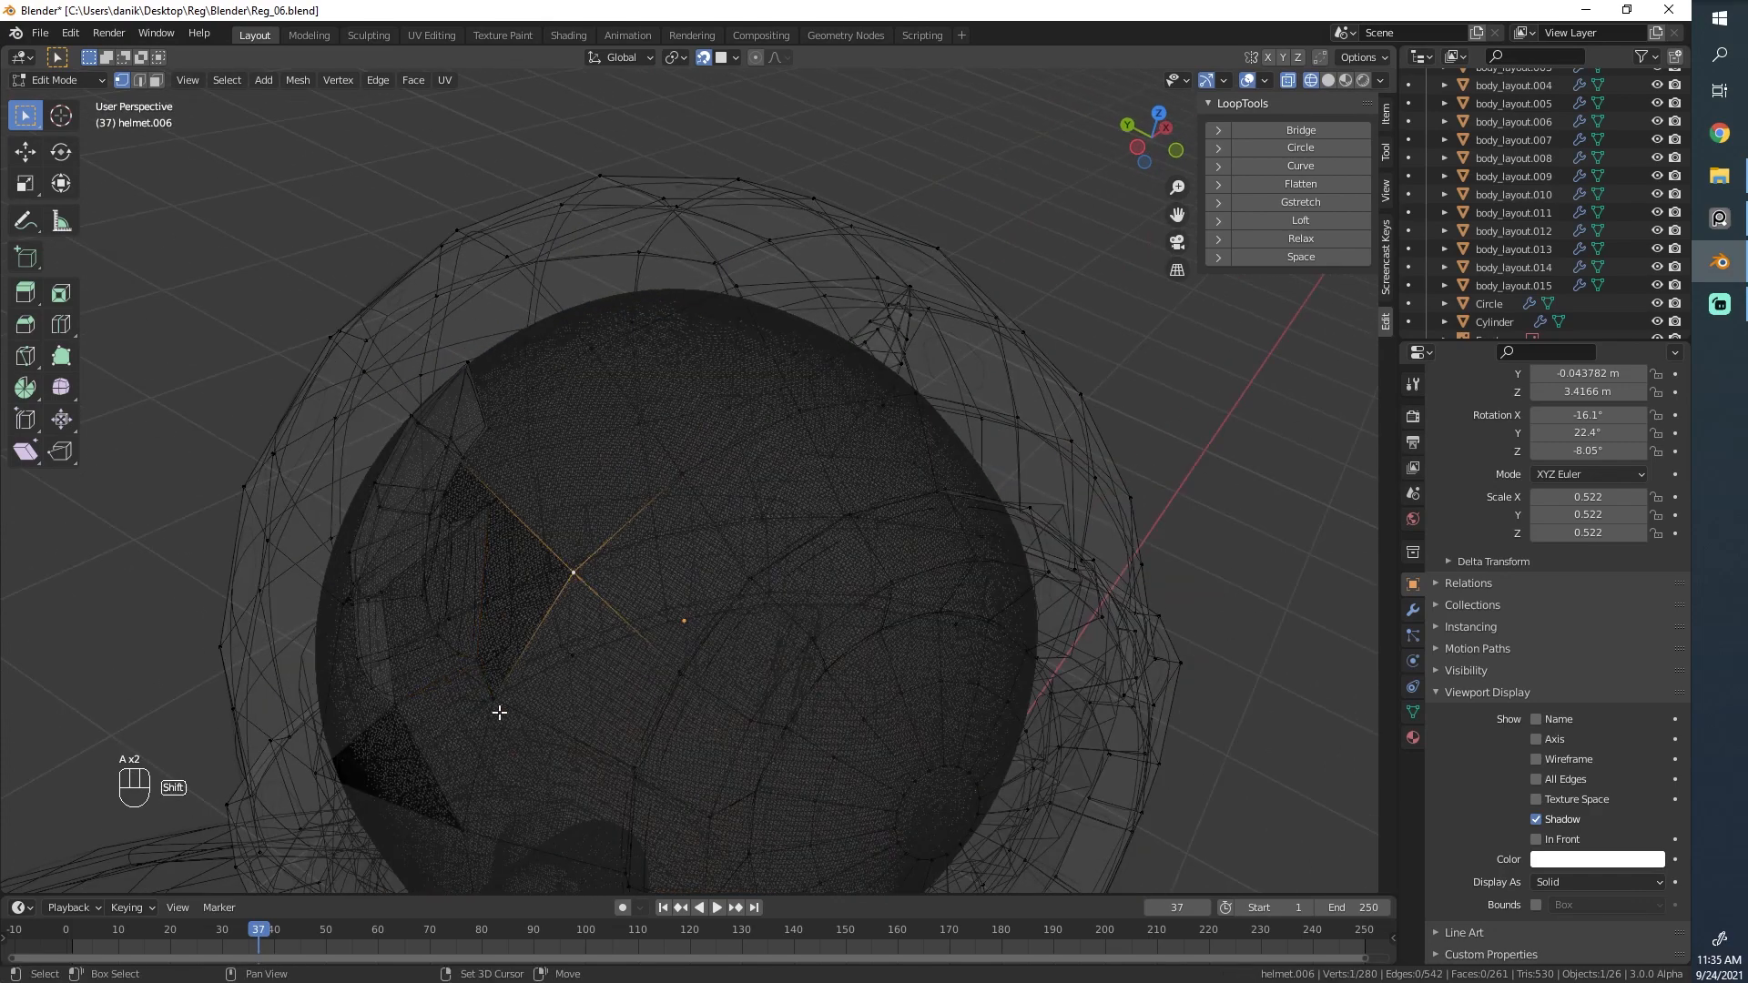
pyautogui.press('f')
# Select the four vertices around the upper rear gap beside the horn's base and fill them with a face.
pyautogui.click(480, 510)
pyautogui.moveTo(480, 511); pyautogui.dragTo(514, 601, button='middle')
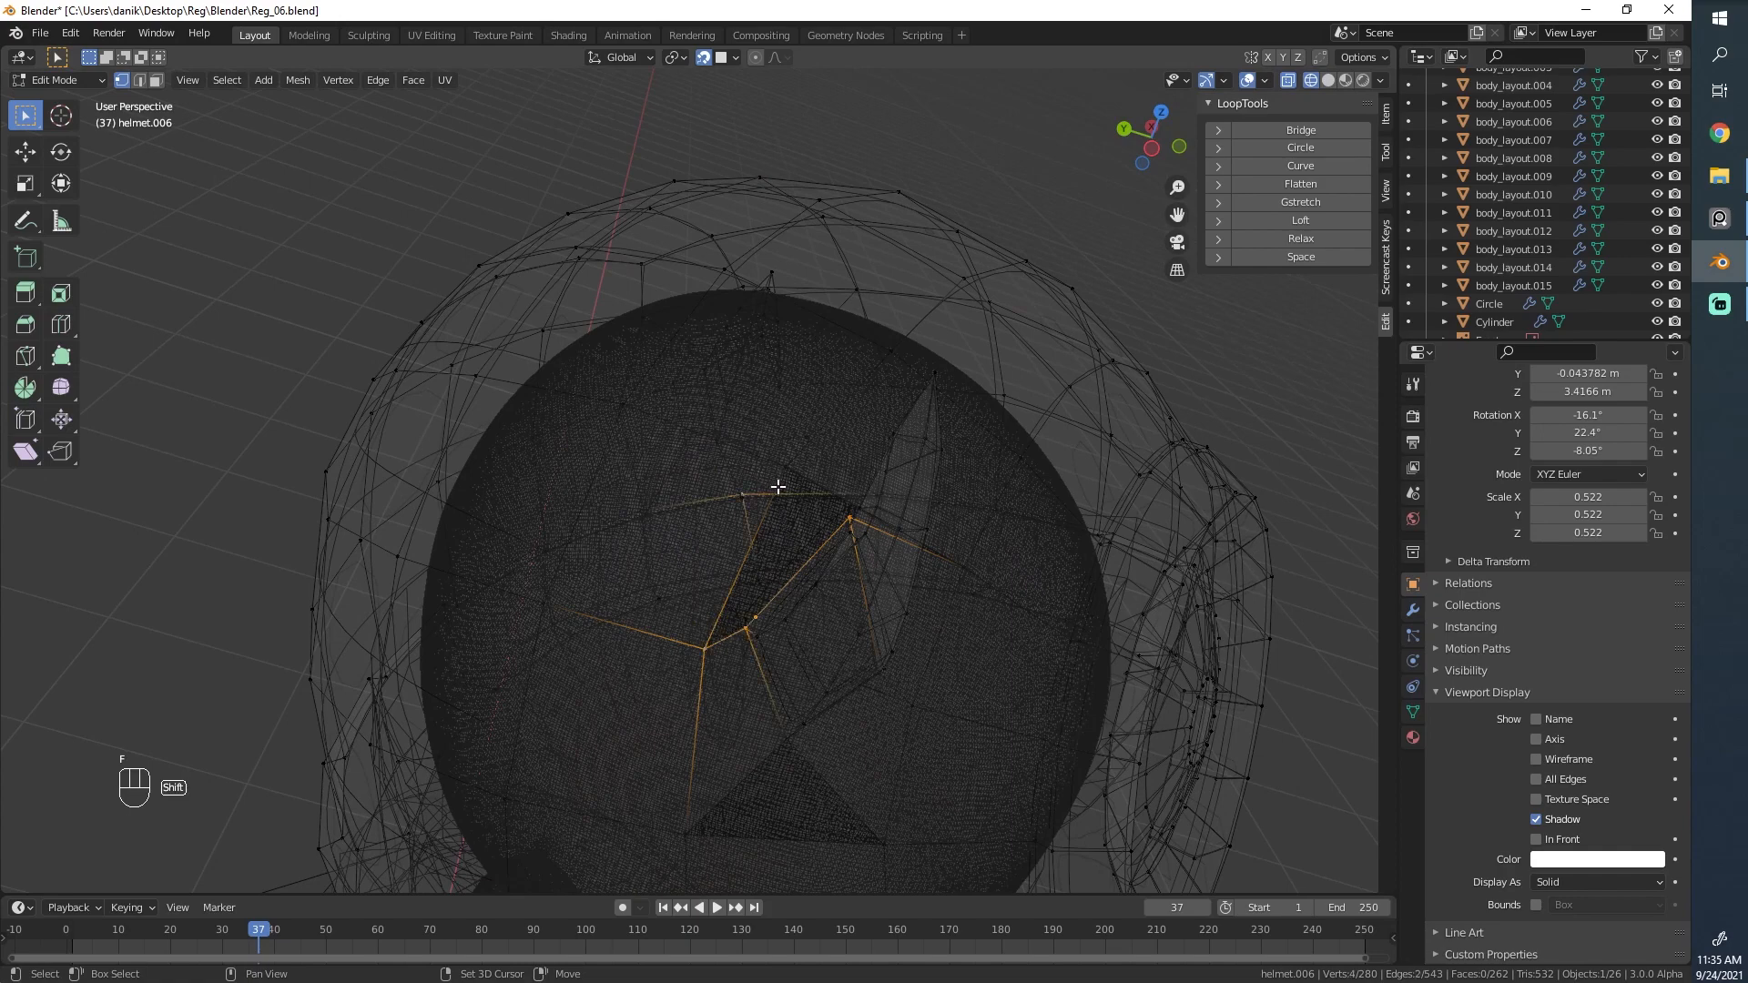
pyautogui.press('f')
# Return to solid shading, turn off snapping, and slide the helmet vertex between the horn and the ear piece along its edge.
pyautogui.moveTo(887, 519)
pyautogui.mouseDown(button='middle')
pyautogui.moveTo(831, 558)
pyautogui.moveTo(701, 596)
pyautogui.moveTo(702, 576)
pyautogui.mouseUp(button='middle')
pyautogui.scroll(-2, 583, 604)
pyautogui.press('z')
pyautogui.click(723, 566)
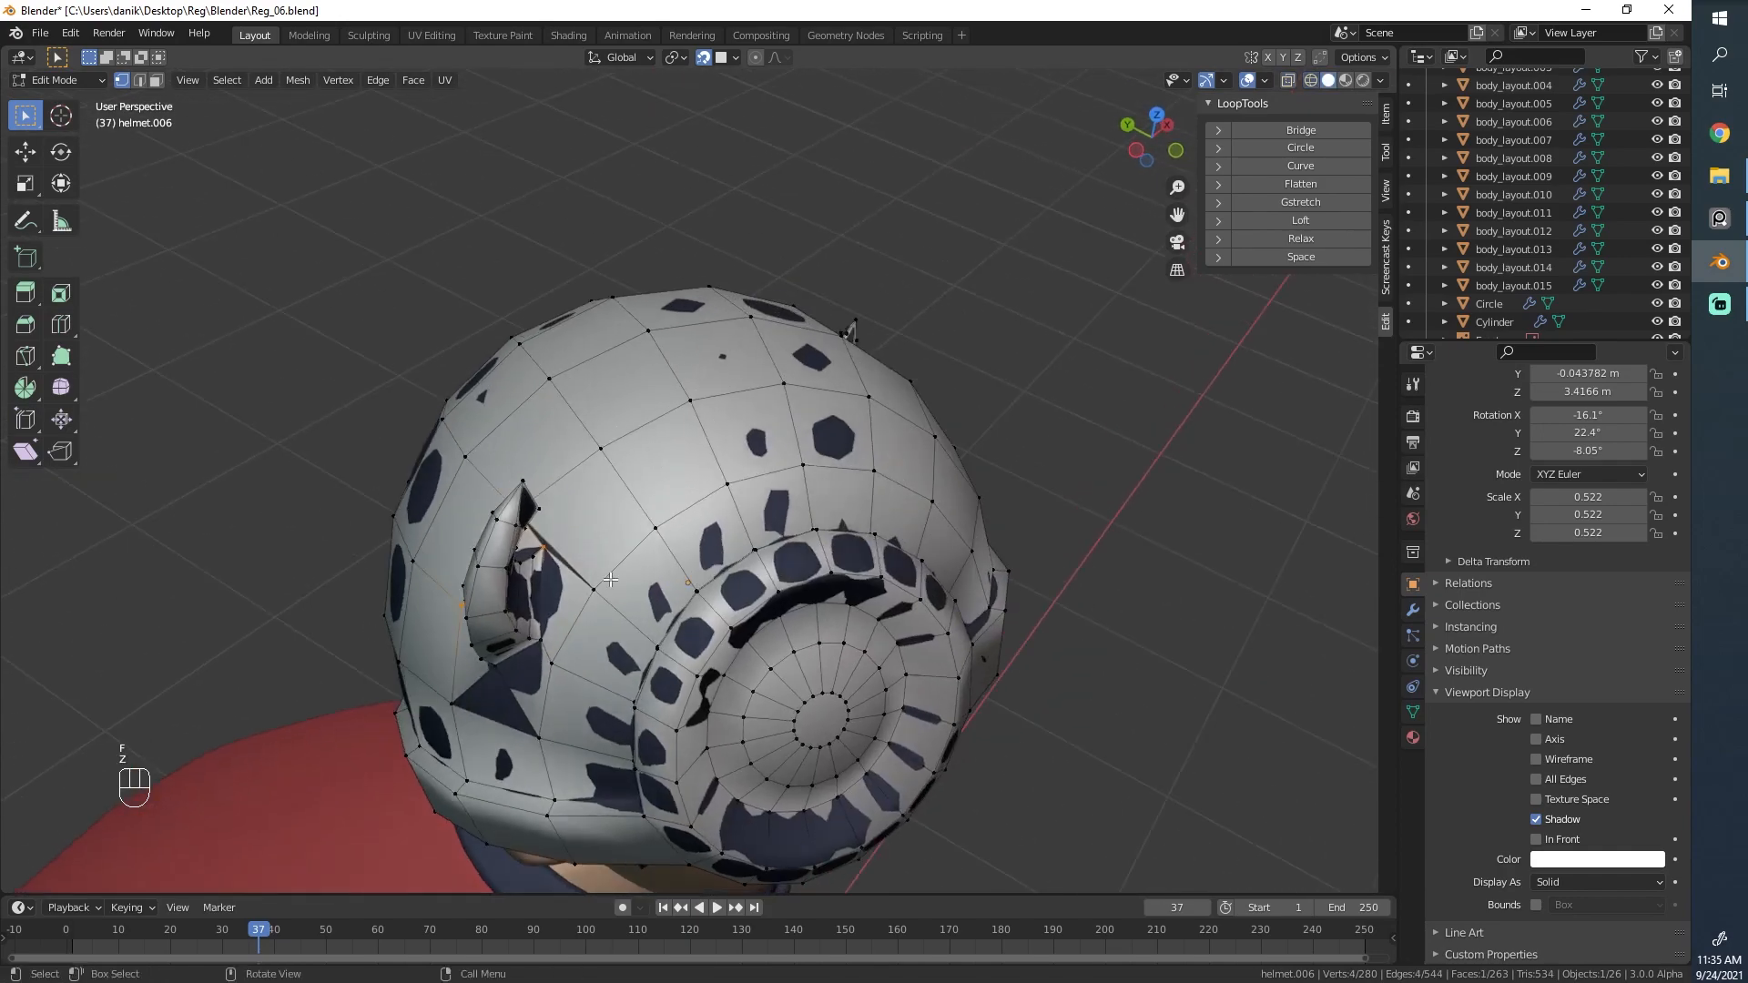
pyautogui.click(611, 580)
pyautogui.press('g')
pyautogui.rightClick(614, 569)
pyautogui.hotkey('shift', 'Tab')
pyautogui.press('g')
pyautogui.press('g')
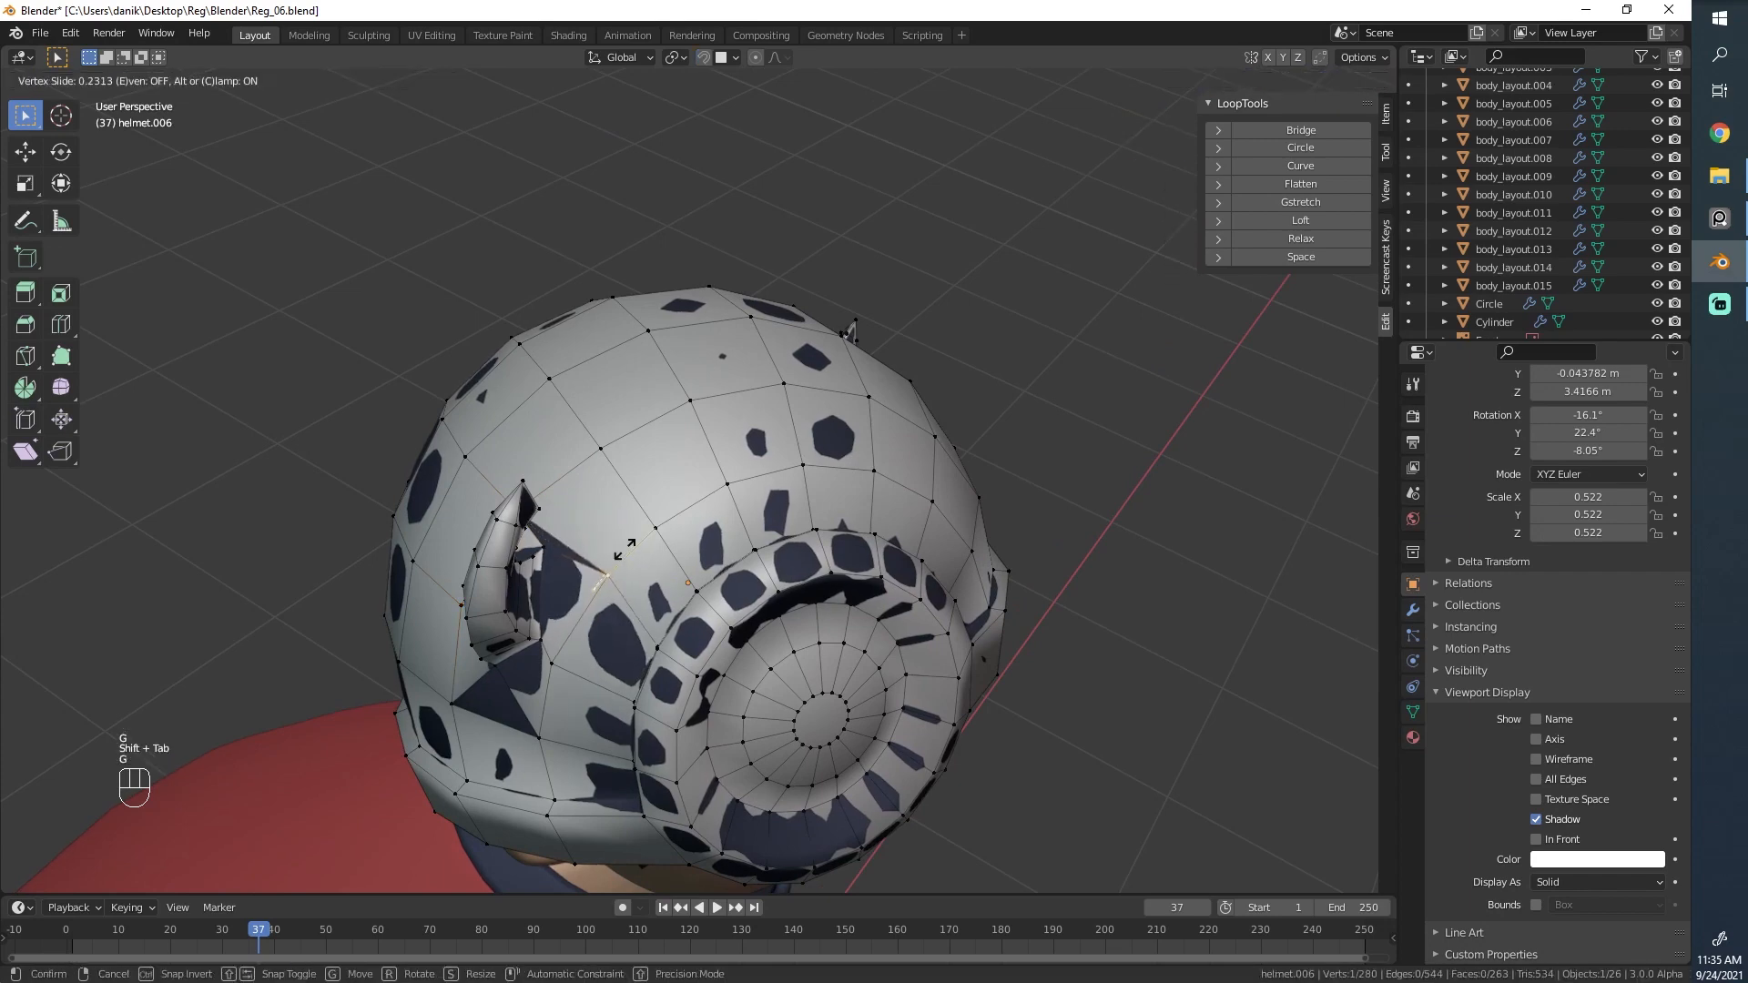
pyautogui.click(612, 569)
# Slide three helmet vertices behind and above the horn along their edges.
pyautogui.moveTo(613, 569); pyautogui.dragTo(609, 569, button='middle')
pyautogui.press('g')
pyautogui.press('g')
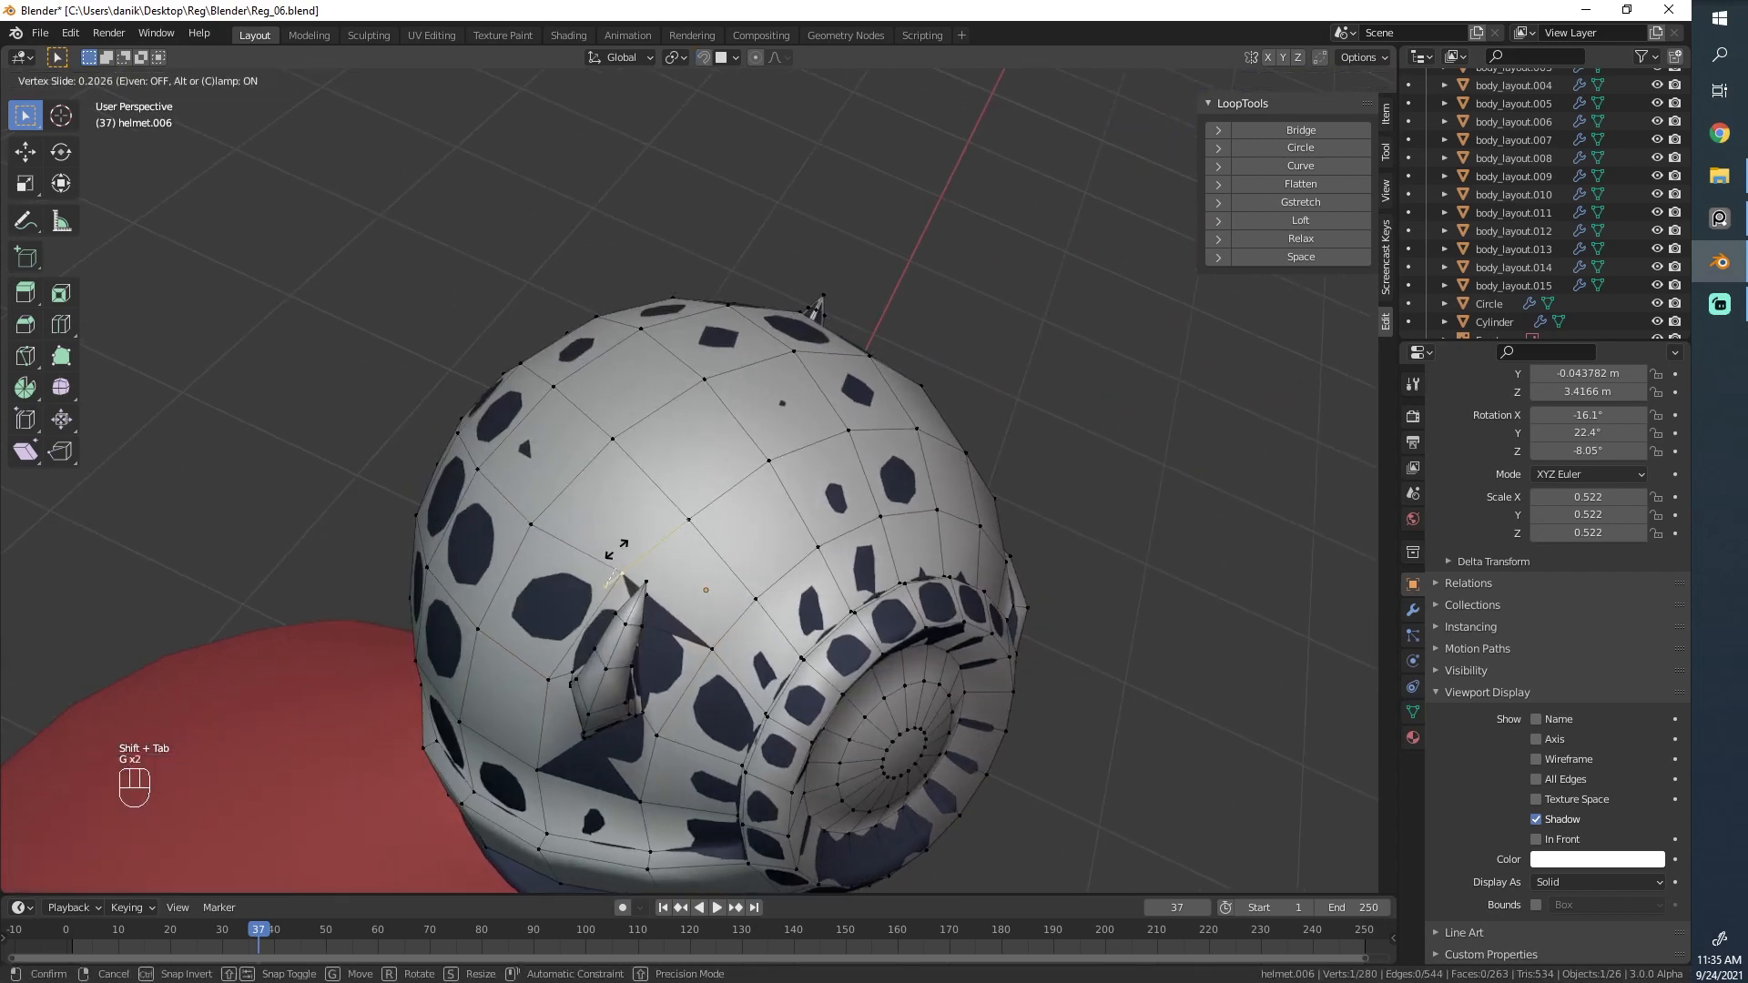
pyautogui.click(620, 547)
pyautogui.click(552, 533)
pyautogui.press('g')
pyautogui.press('g')
pyautogui.click(563, 525)
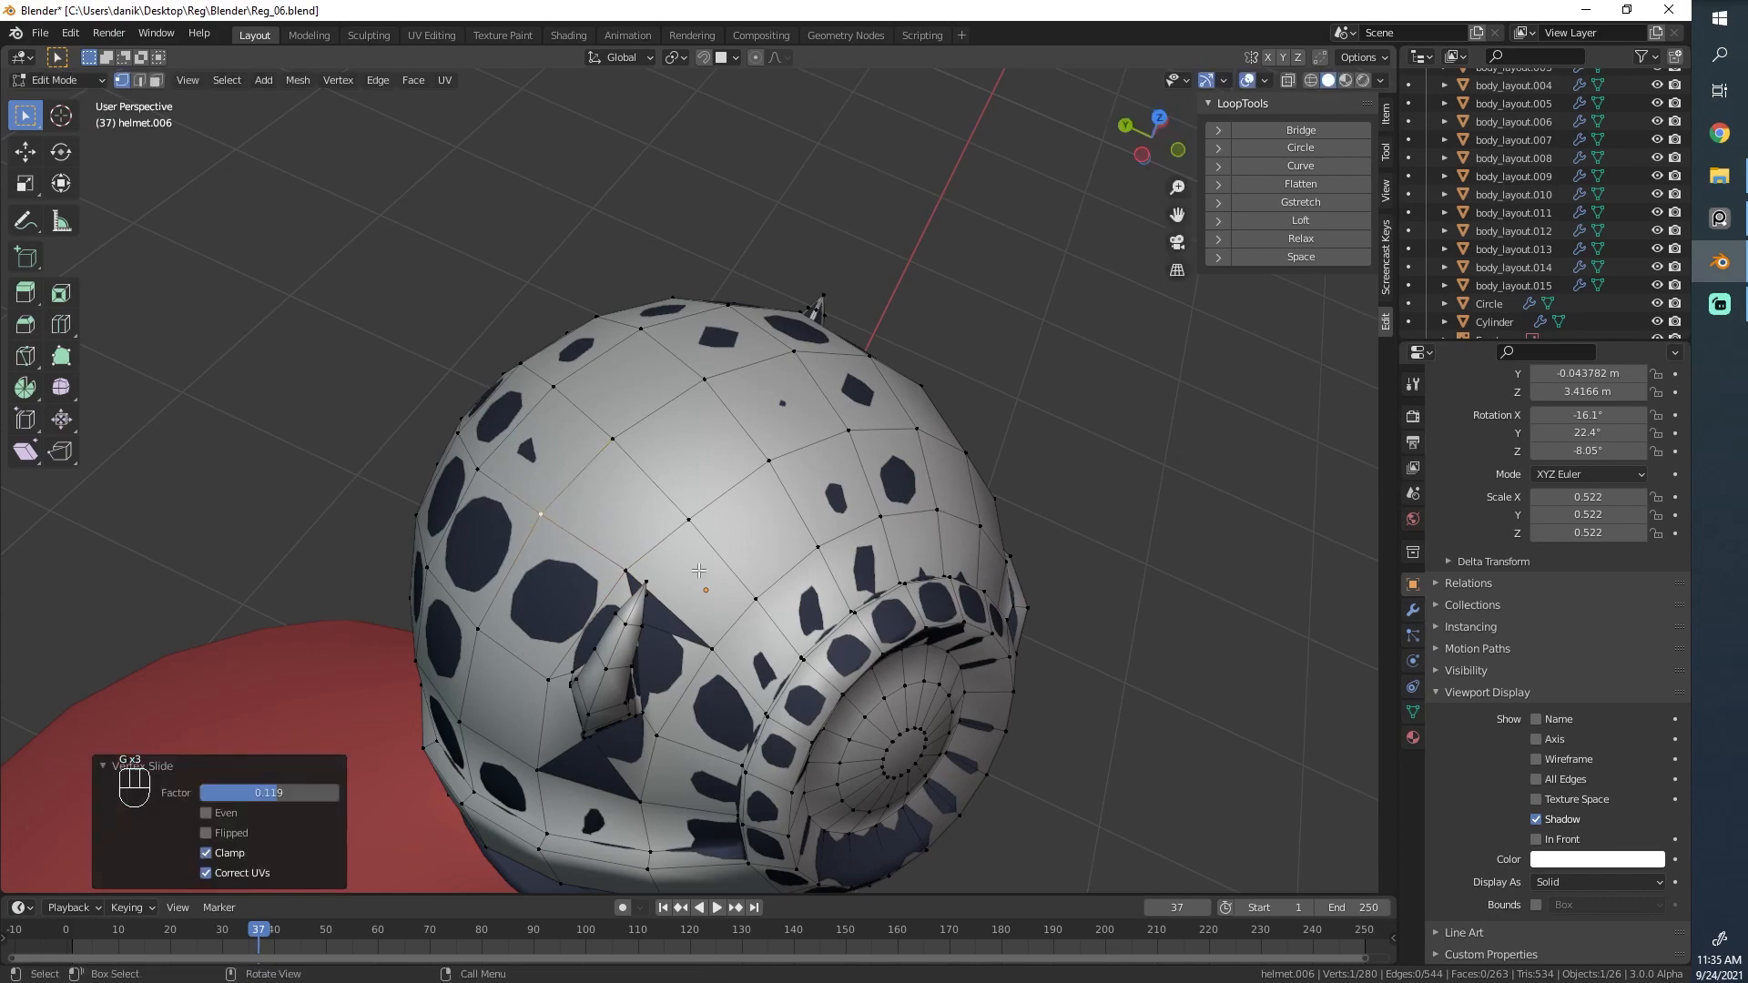
pyautogui.click(496, 491)
pyautogui.press('g')
pyautogui.press('g')
pyautogui.click(498, 489)
# Adjust vertices around the horn's base with Shrink/Fatten, offsetting the lowest one by 0.00127 m.
pyautogui.moveTo(499, 489); pyautogui.dragTo(560, 568, button='middle')
pyautogui.hotkey('alt', 's')
pyautogui.click(796, 553)
pyautogui.hotkey('alt', 's')
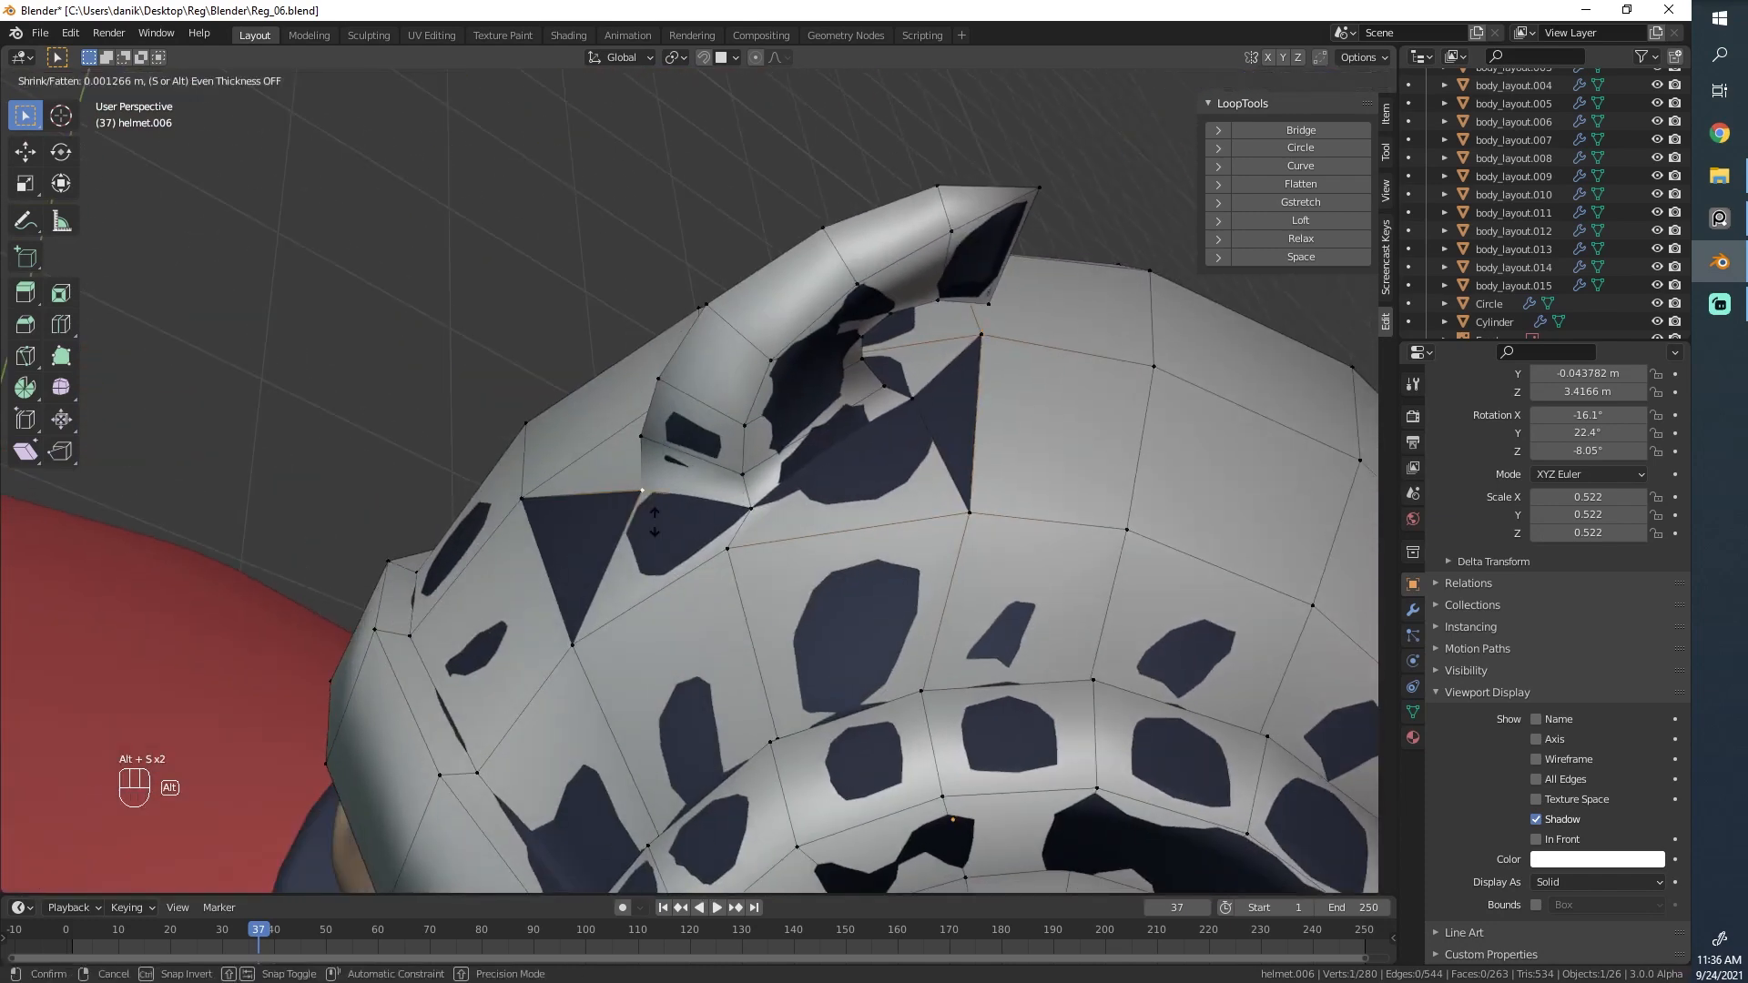
pyautogui.click(653, 521)
# Fill the triangular gap below the horn's base with a face.
pyautogui.moveTo(653, 521); pyautogui.dragTo(698, 606, button='middle')
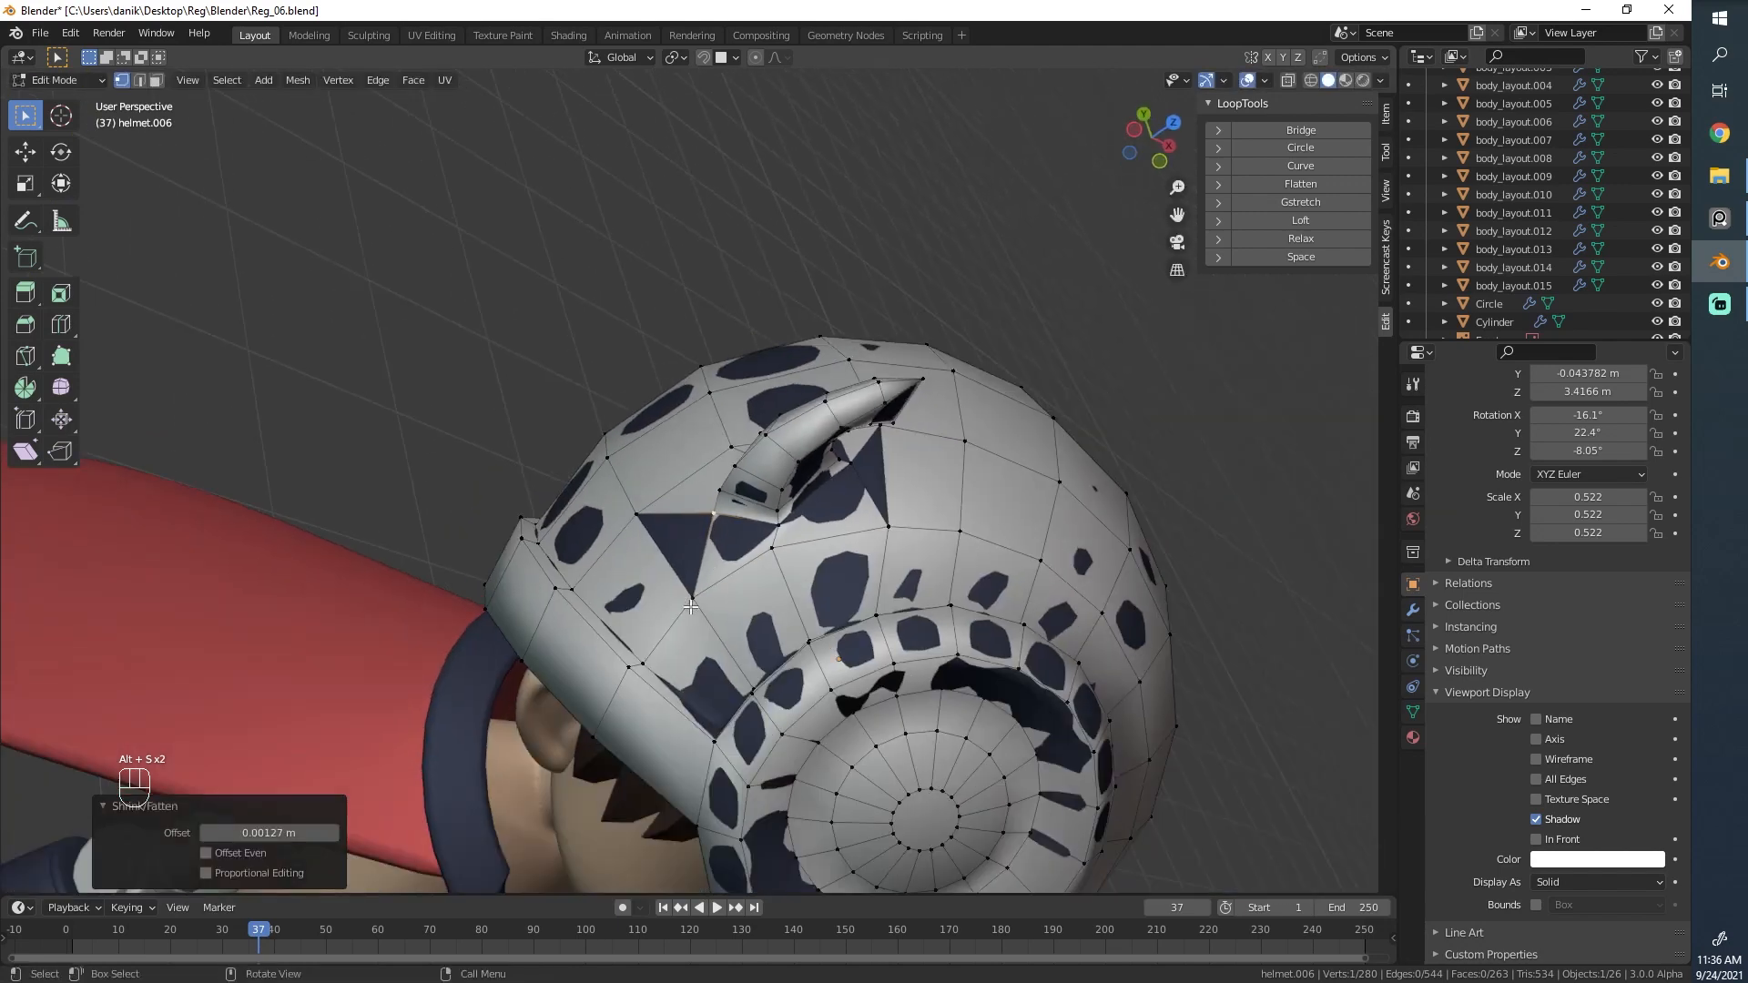
pyautogui.keyDown('shift'); pyautogui.click(661, 548); pyautogui.keyUp('shift')
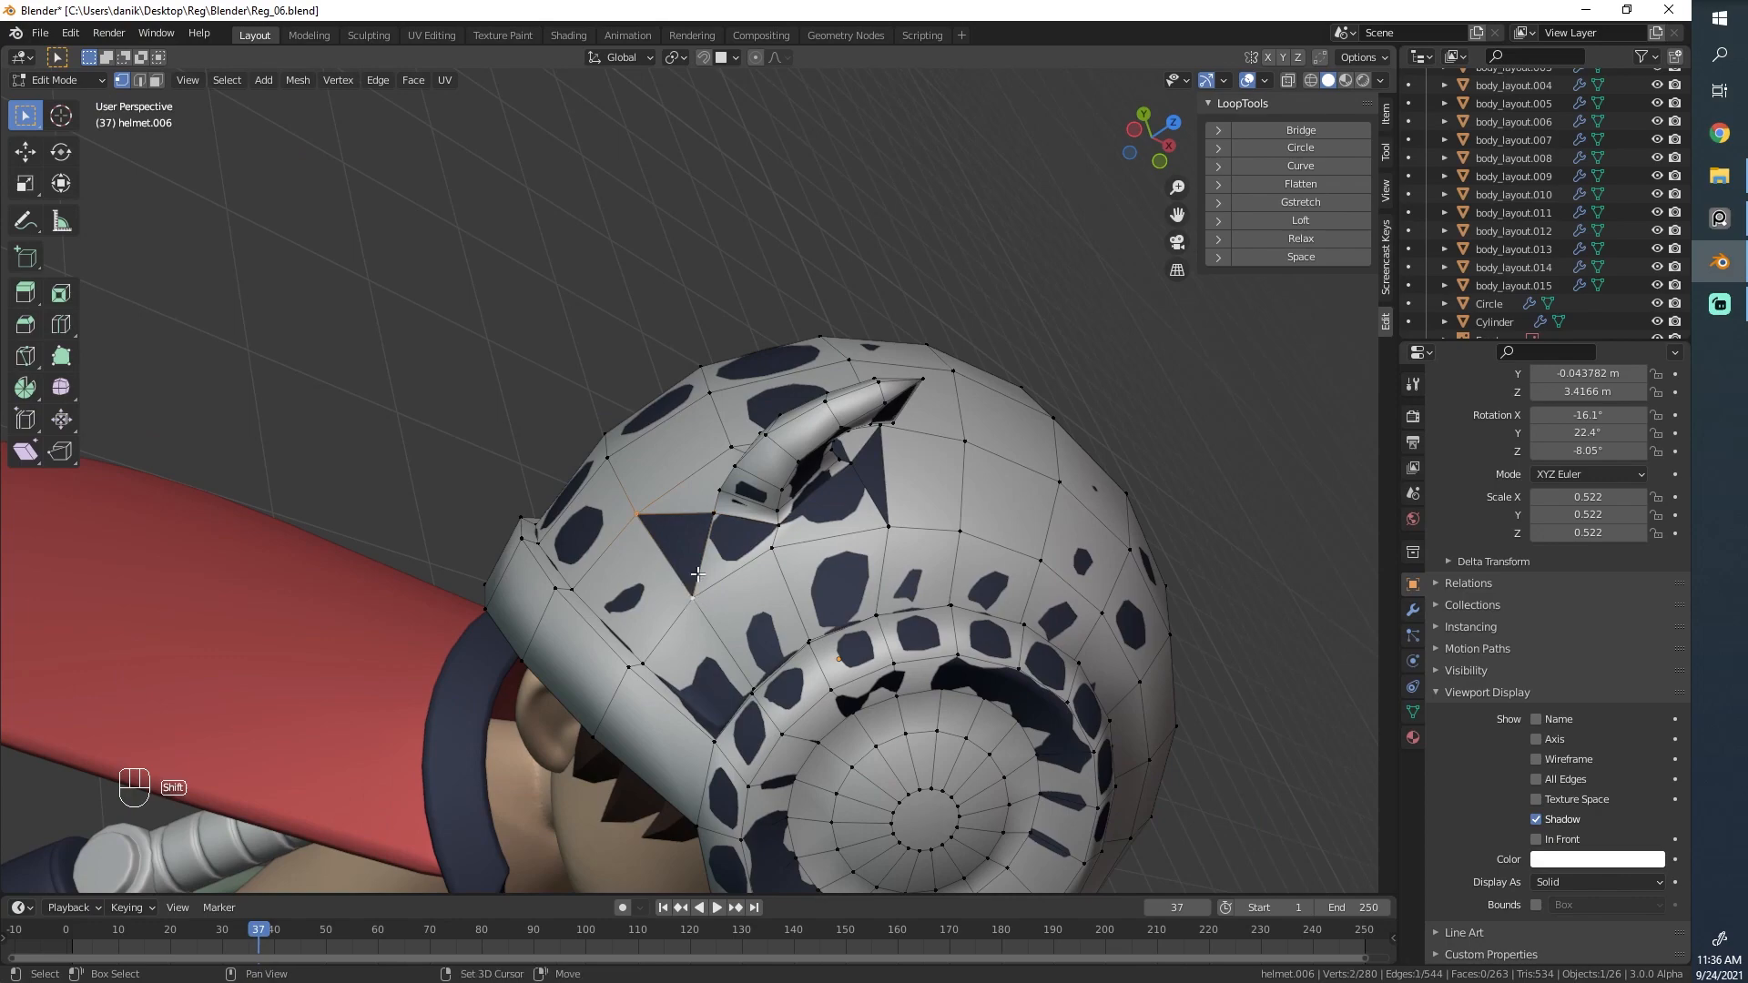
pyautogui.moveTo(710, 534); pyautogui.dragTo(768, 464, button='middle')
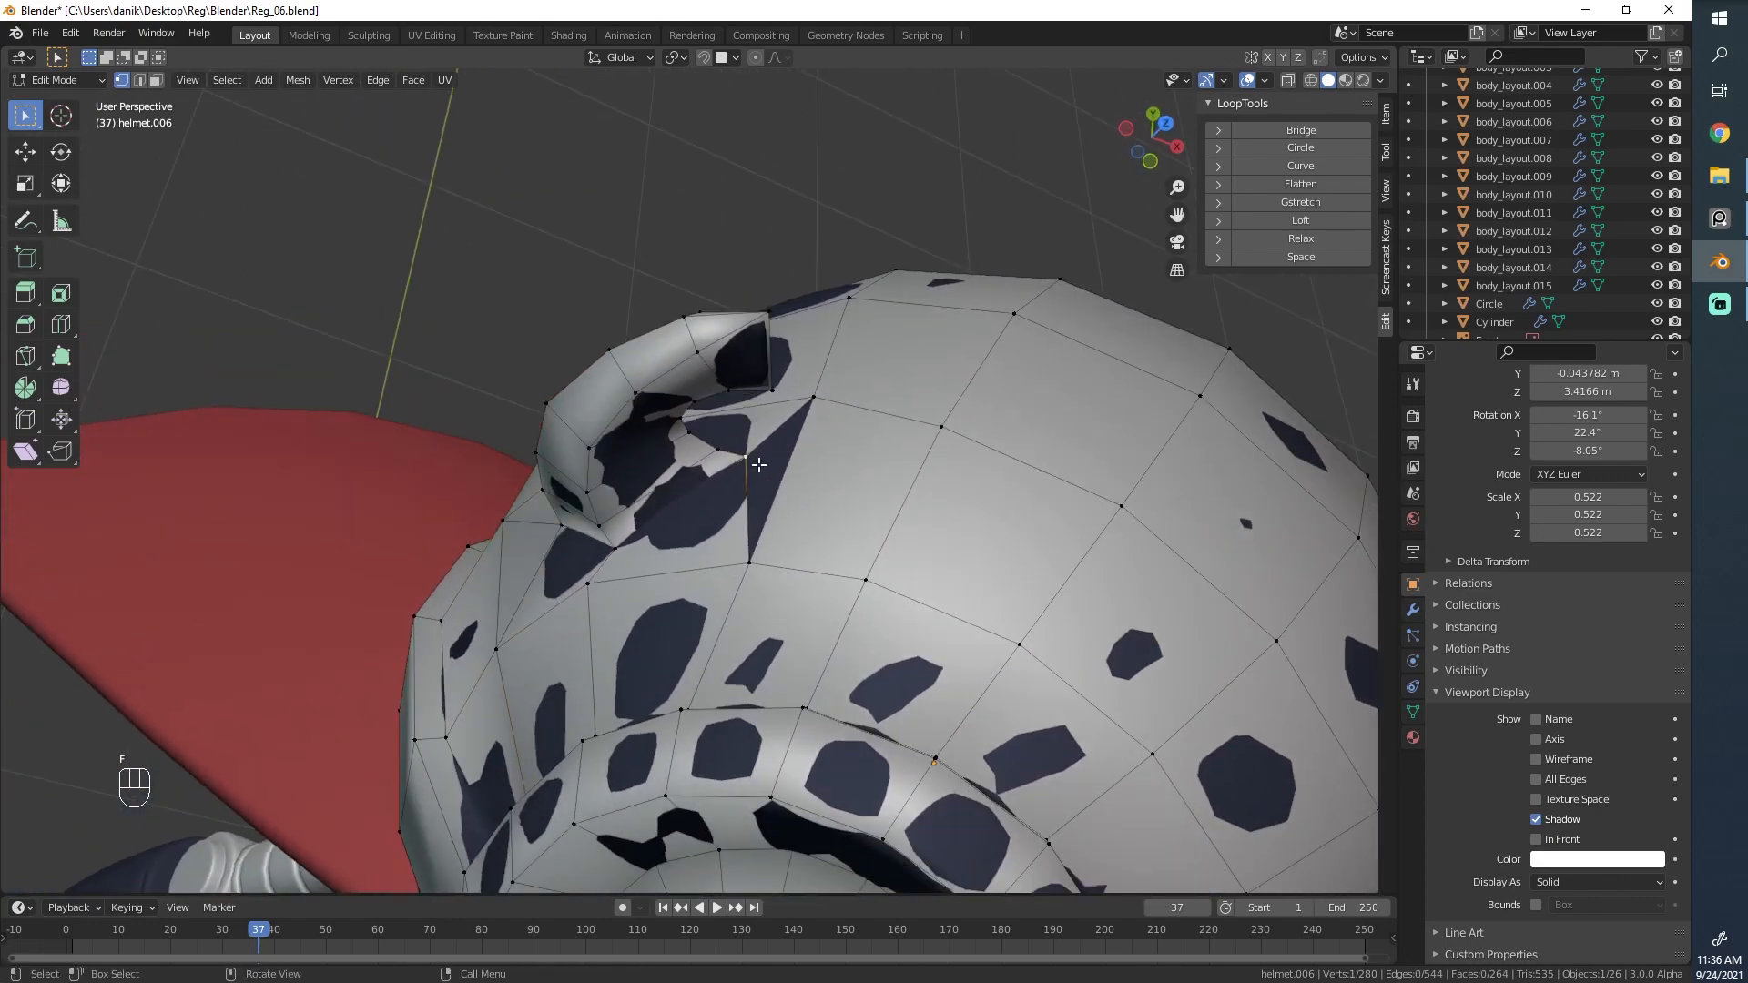
# Slide the helmet vertex above the horn along its edge and fill the triangular gap beside the horn's base with a face.
pyautogui.press('g')
pyautogui.press('g')
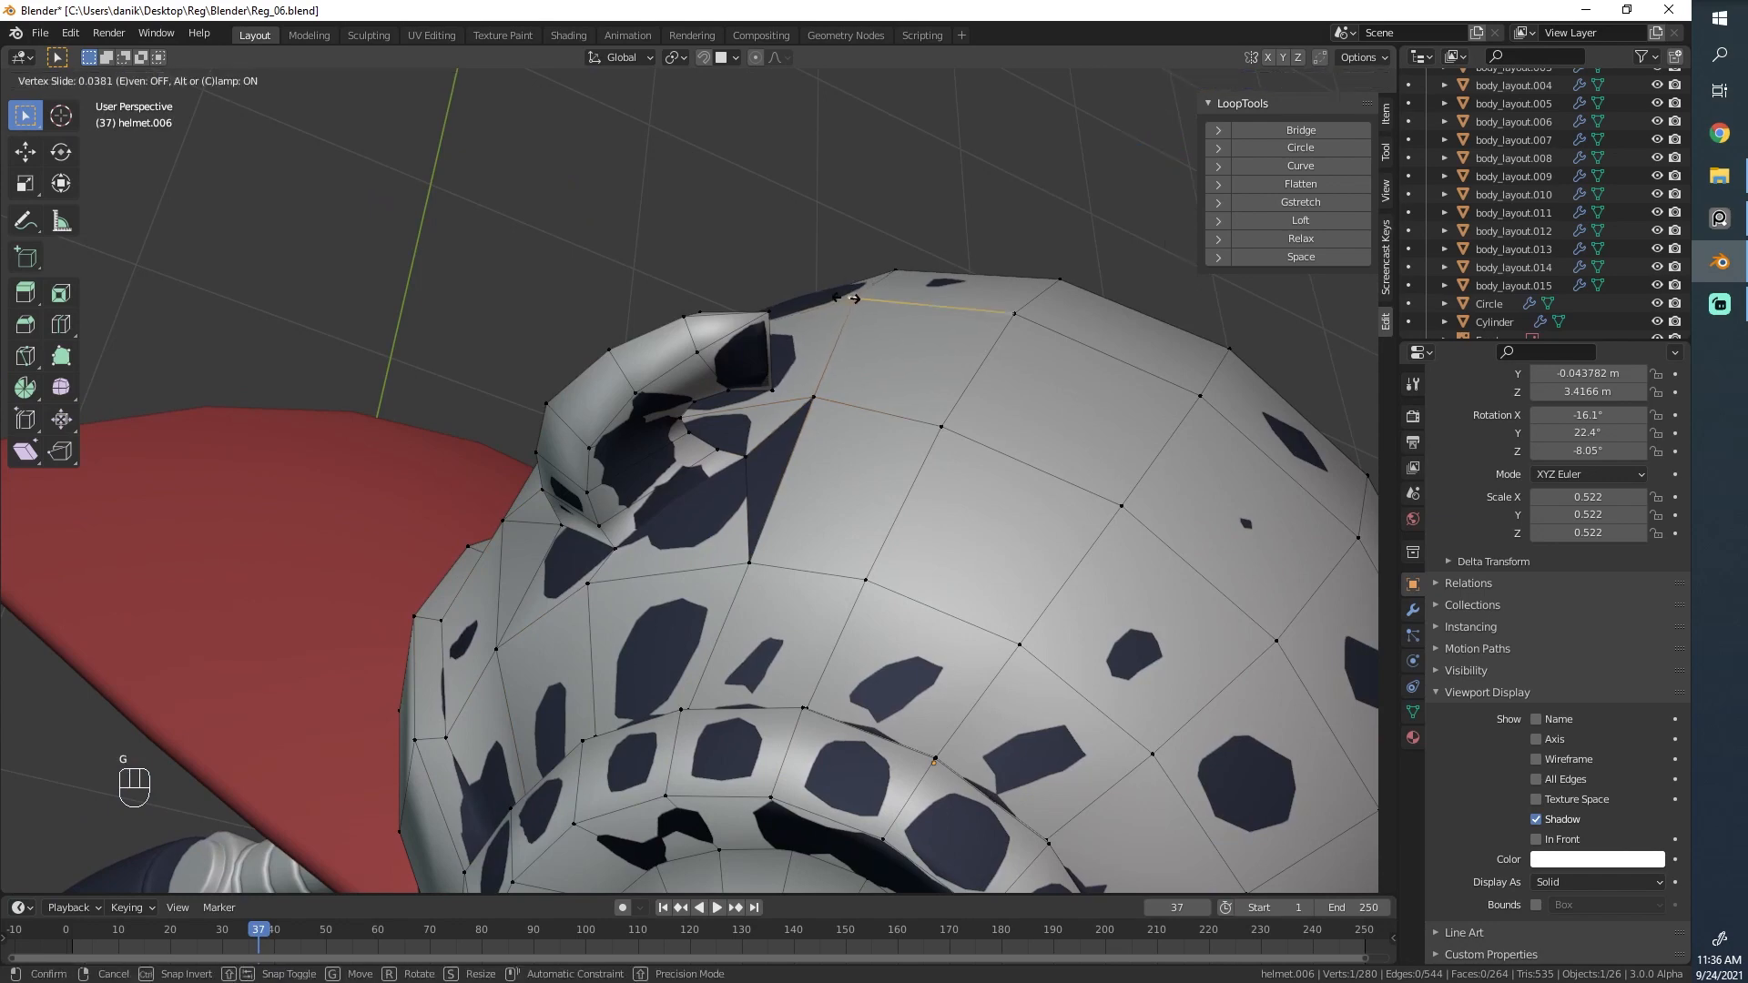
pyautogui.click(854, 299)
pyautogui.click(754, 578)
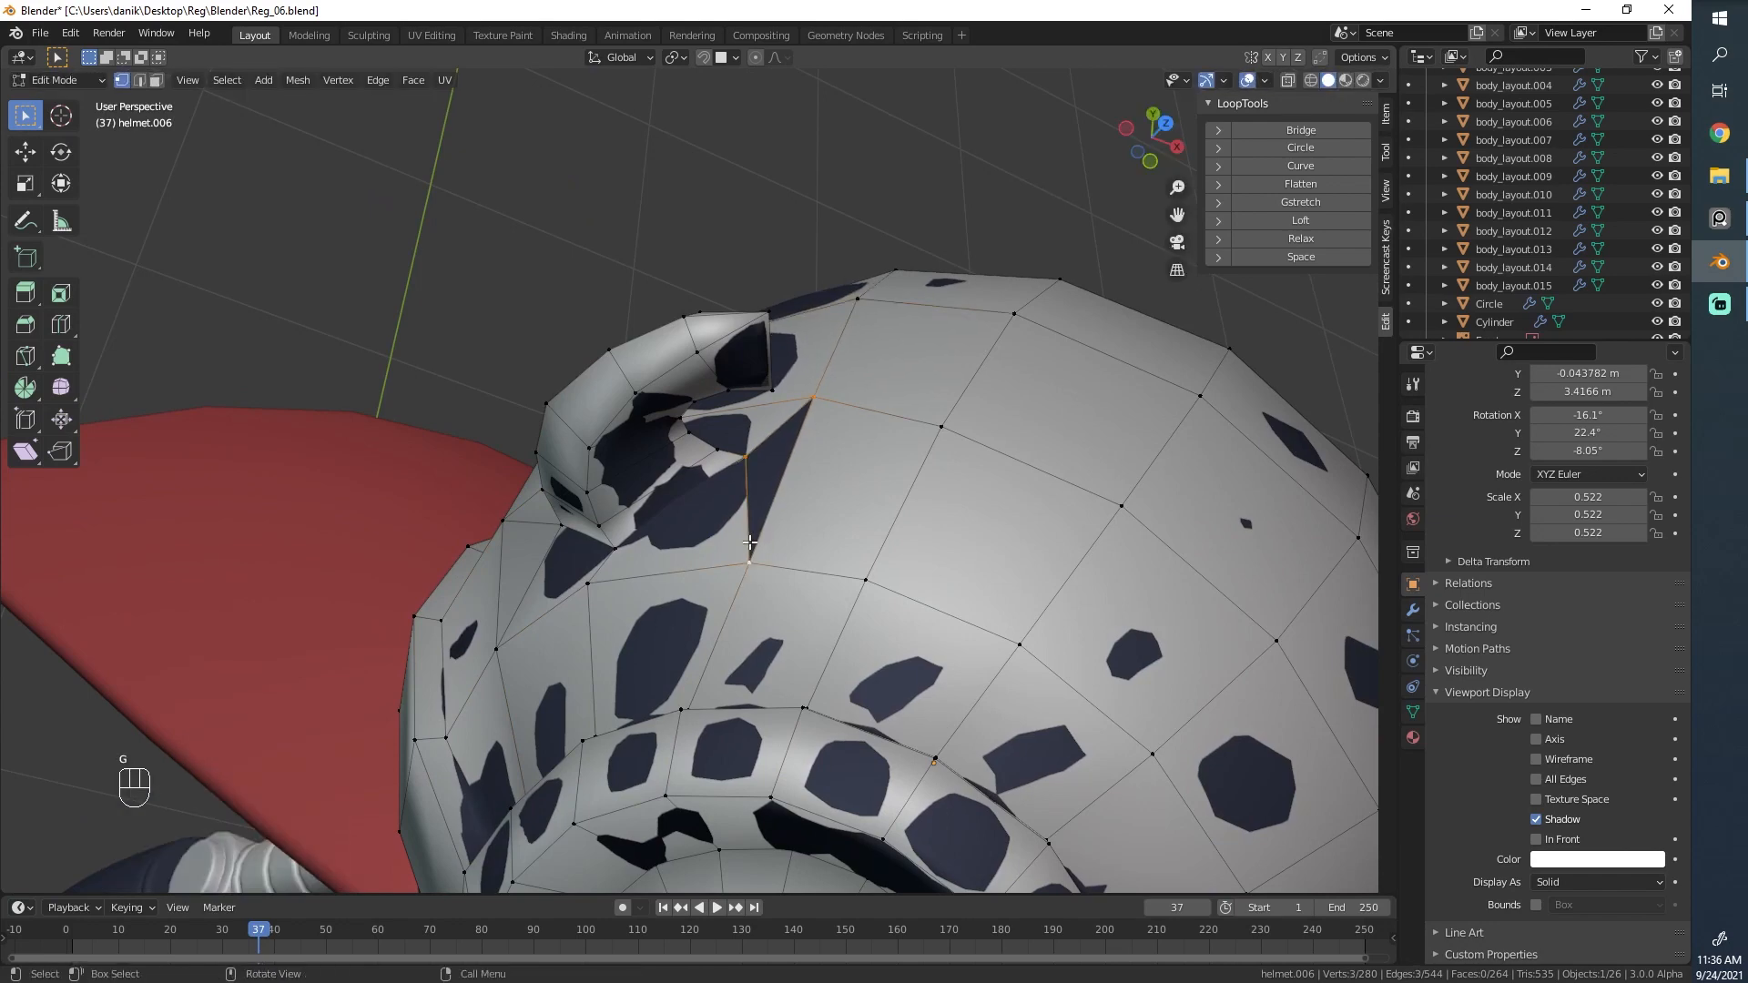
pyautogui.press('f')
pyautogui.moveTo(750, 543); pyautogui.dragTo(585, 708, button='middle')
# Slide the helmet vertex just behind the horn's base along its edge.
pyautogui.hotkey('alt', 'a')
pyautogui.click(743, 577)
pyautogui.press('g')
pyautogui.press('g')
pyautogui.click(748, 570)
pyautogui.press('Tab')
pyautogui.press('Tab')
pyautogui.scroll(2, 585, 708)
pyautogui.keyDown('shift'); pyautogui.moveTo(865, 425); pyautogui.dragTo(729, 469, button='middle'); pyautogui.keyUp('shift')
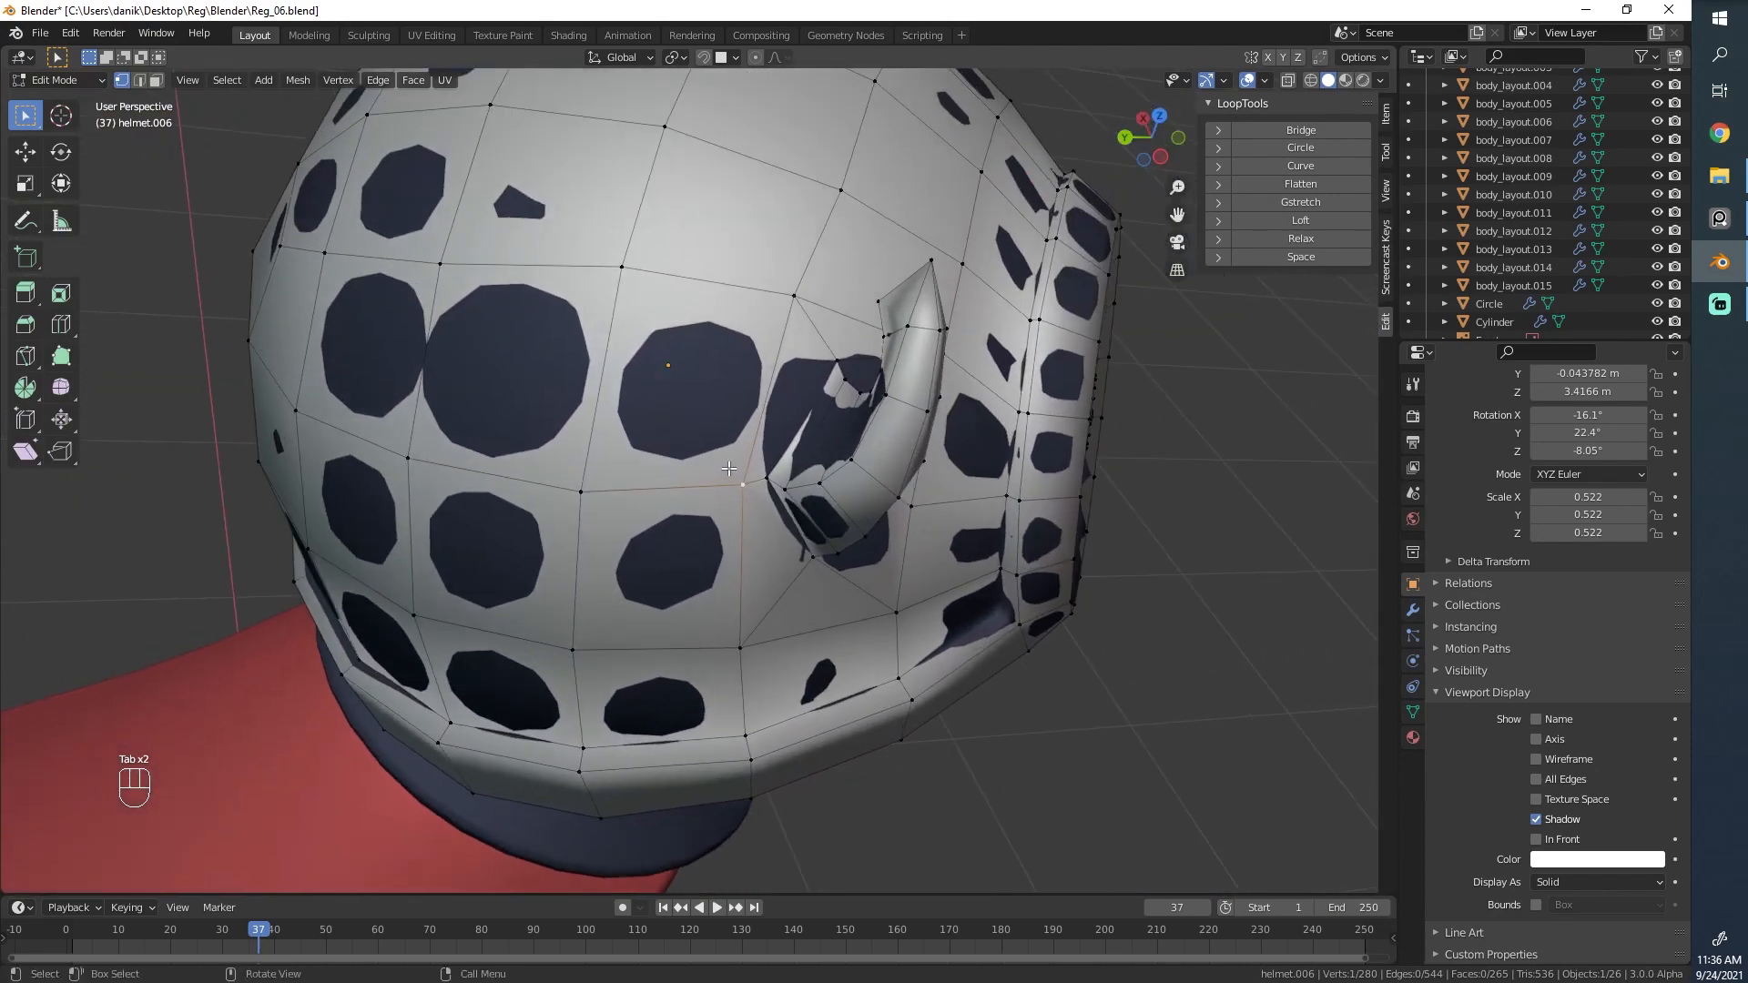
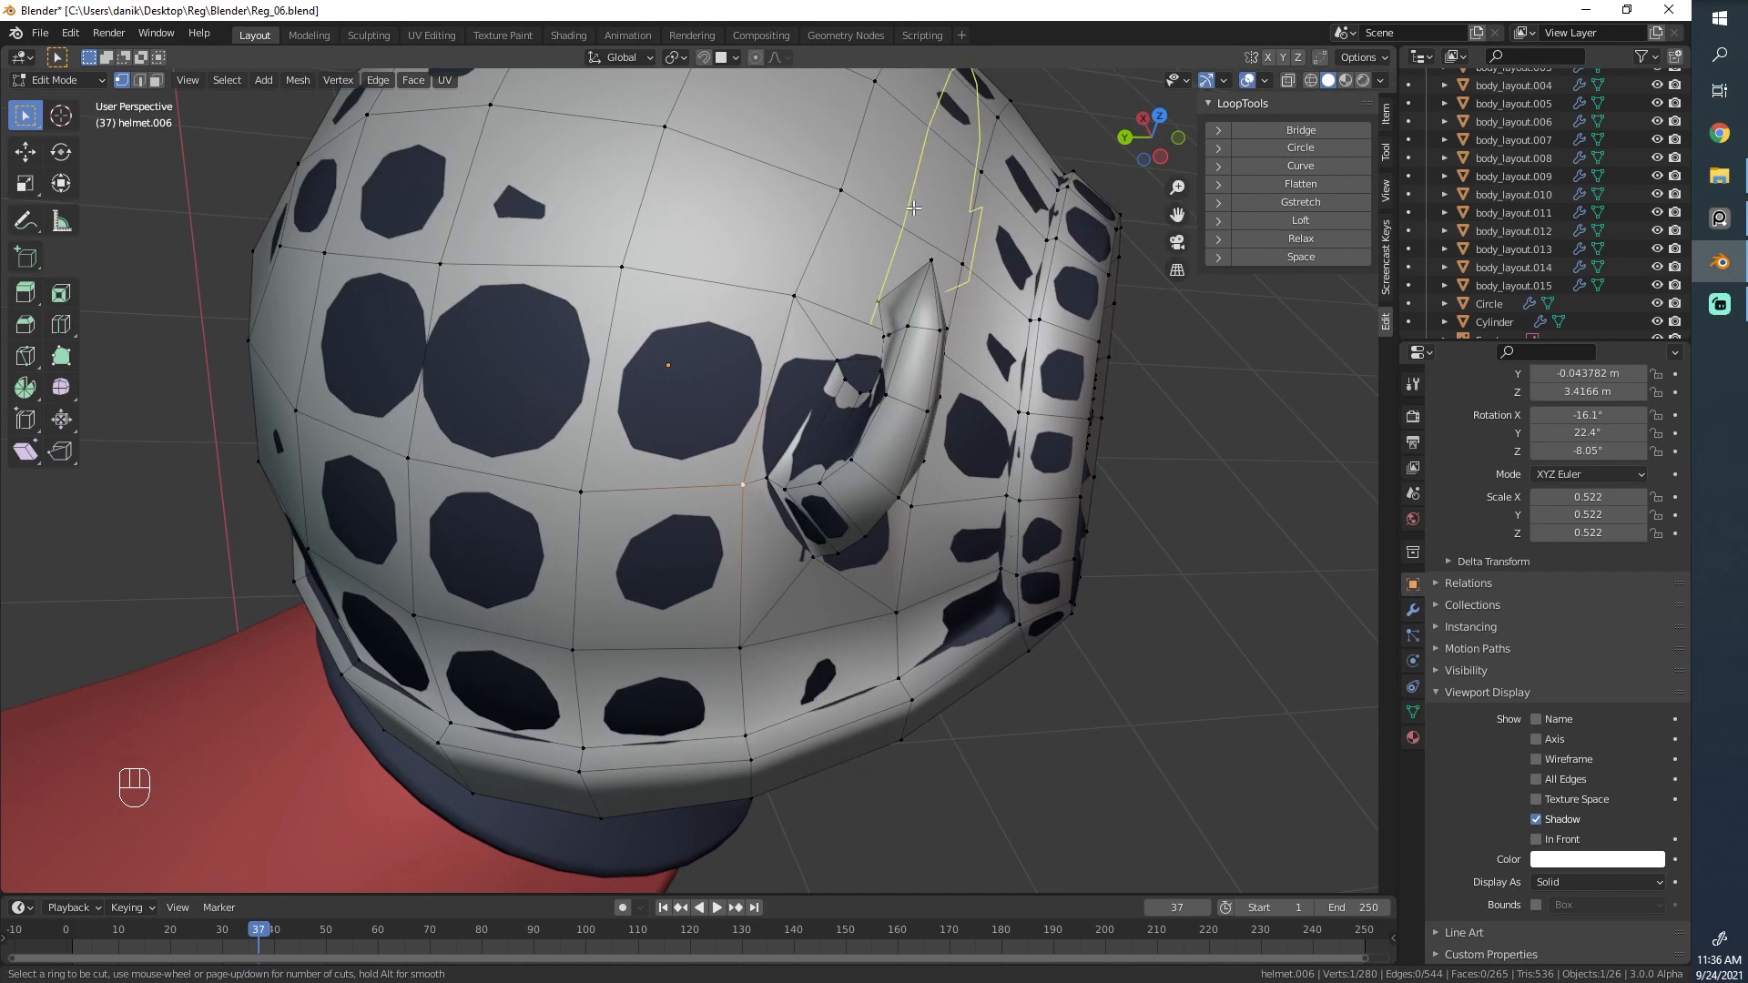
pyautogui.rightClick(911, 213)
pyautogui.scroll(-5, 911, 213)
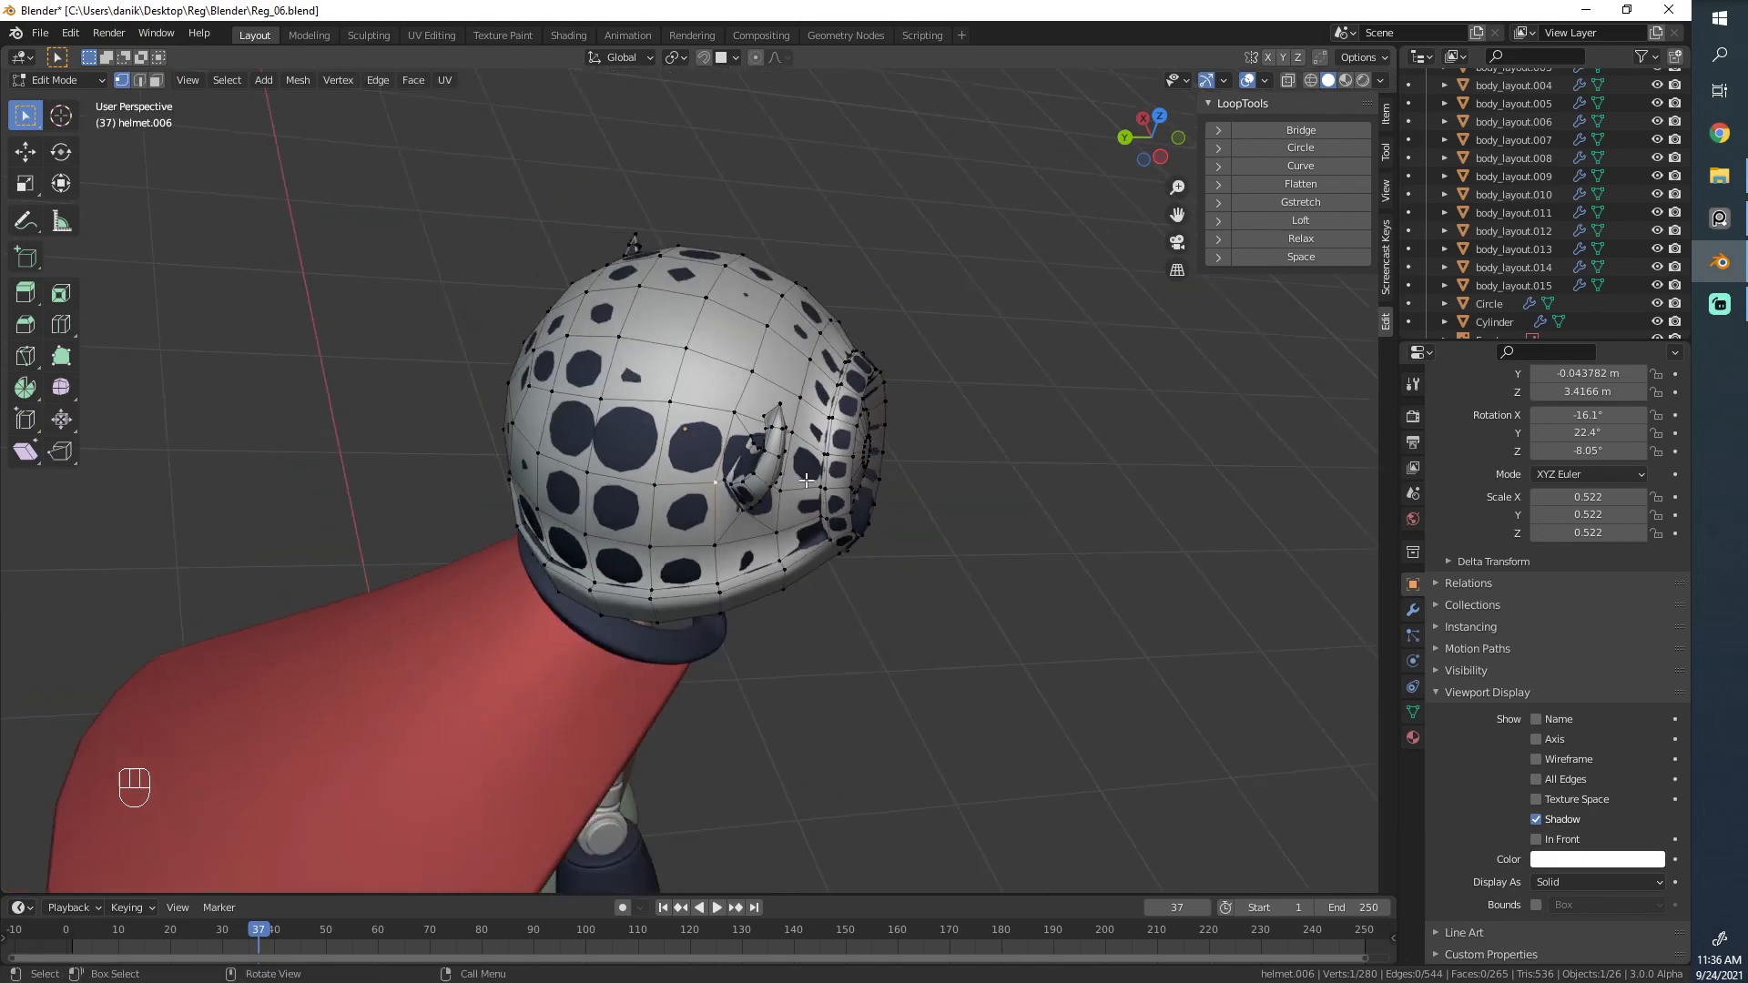
# Readjust the vertex behind the horn's base and its neighbour farther back on the helmet by sliding them along their edges.
pyautogui.moveTo(678, 474)
pyautogui.mouseDown(button='middle')
pyautogui.moveTo(585, 392)
pyautogui.moveTo(665, 445)
pyautogui.mouseUp(button='middle')
pyautogui.scroll(5, 586, 391)
pyautogui.press('Tab')
pyautogui.press('Tab')
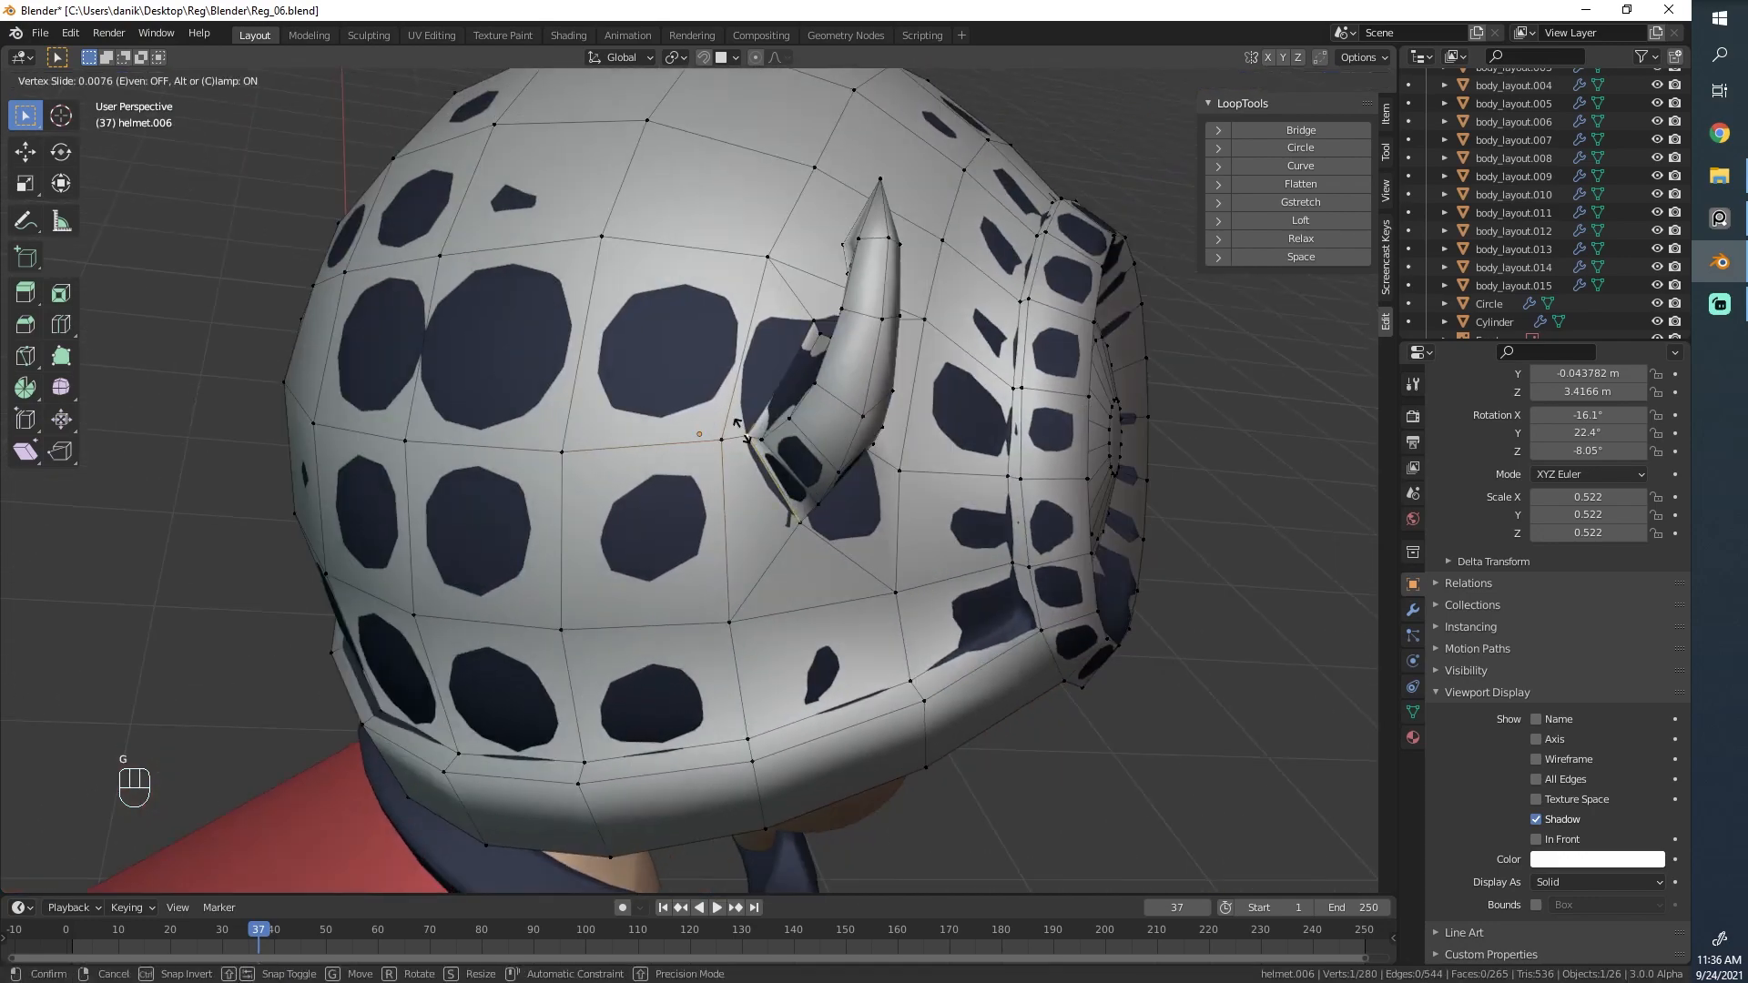
pyautogui.press('g')
pyautogui.press('g')
pyautogui.click(710, 445)
pyautogui.press('g')
pyautogui.press('g')
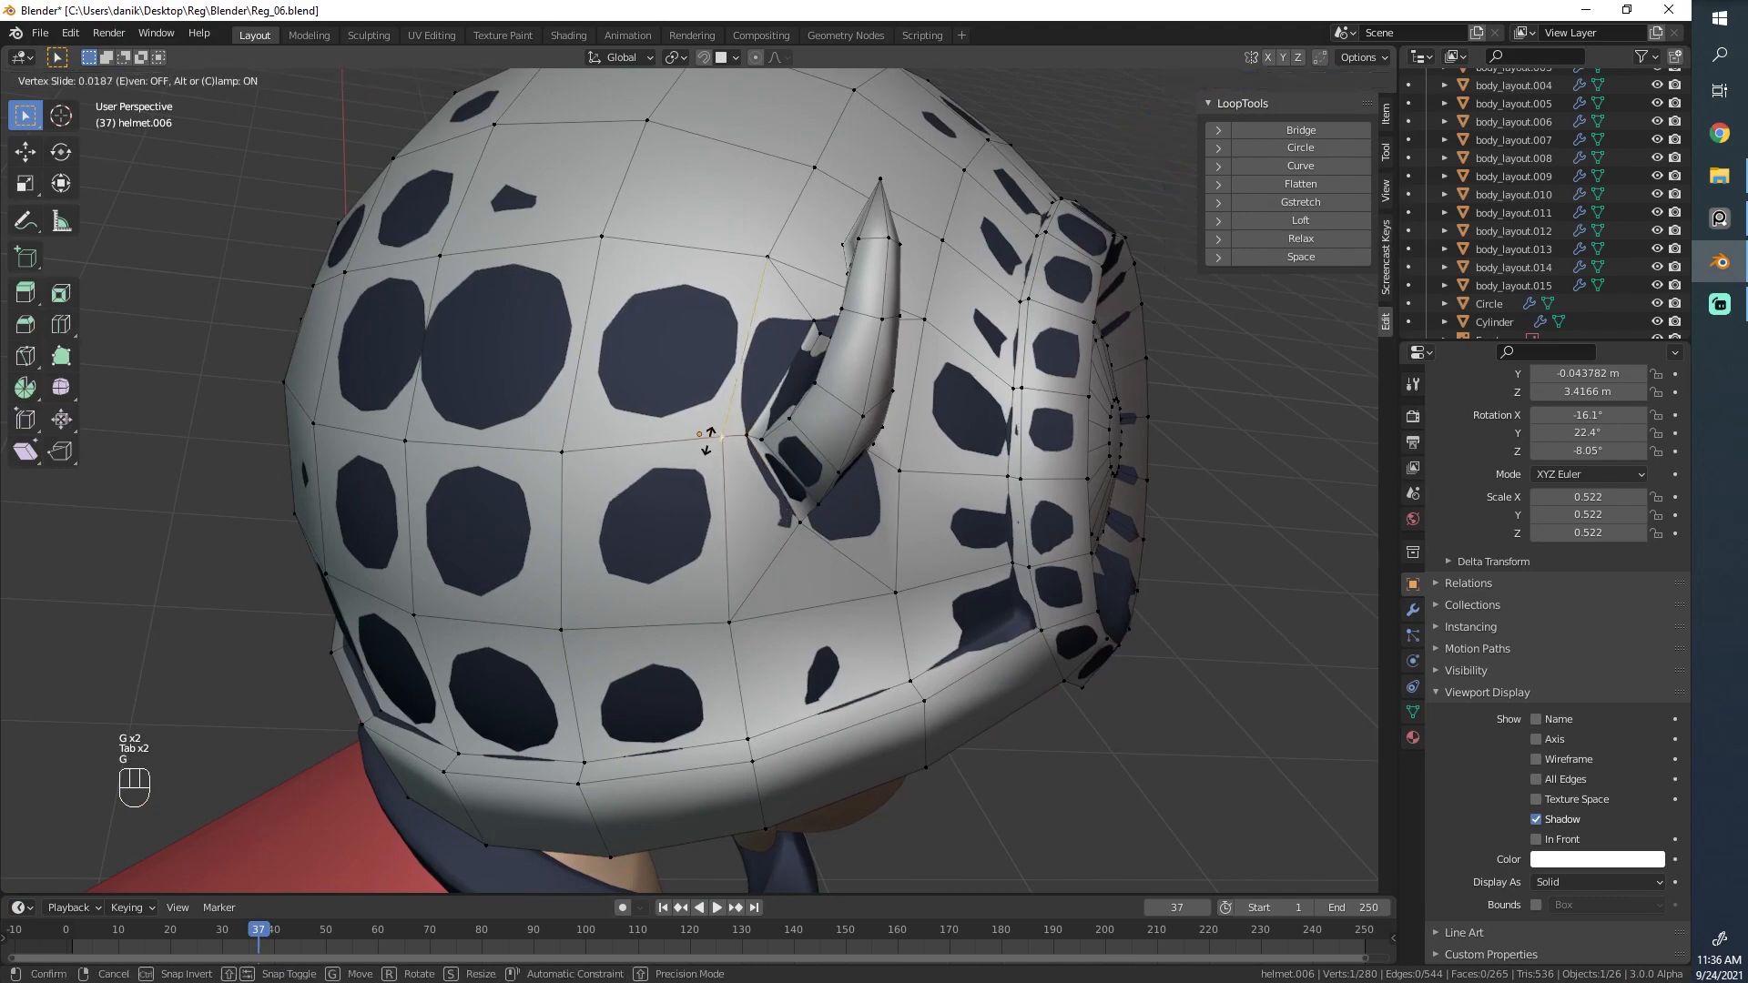
pyautogui.click(699, 446)
pyautogui.click(576, 453)
pyautogui.press('g')
pyautogui.press('g')
pyautogui.click(566, 454)
# Return to Object Mode, select the original helmet object and turn on its wireframe display.
pyautogui.press('Tab')
pyautogui.scroll(-5, 774, 565)
pyautogui.moveTo(777, 573); pyautogui.dragTo(774, 477, button='middle')
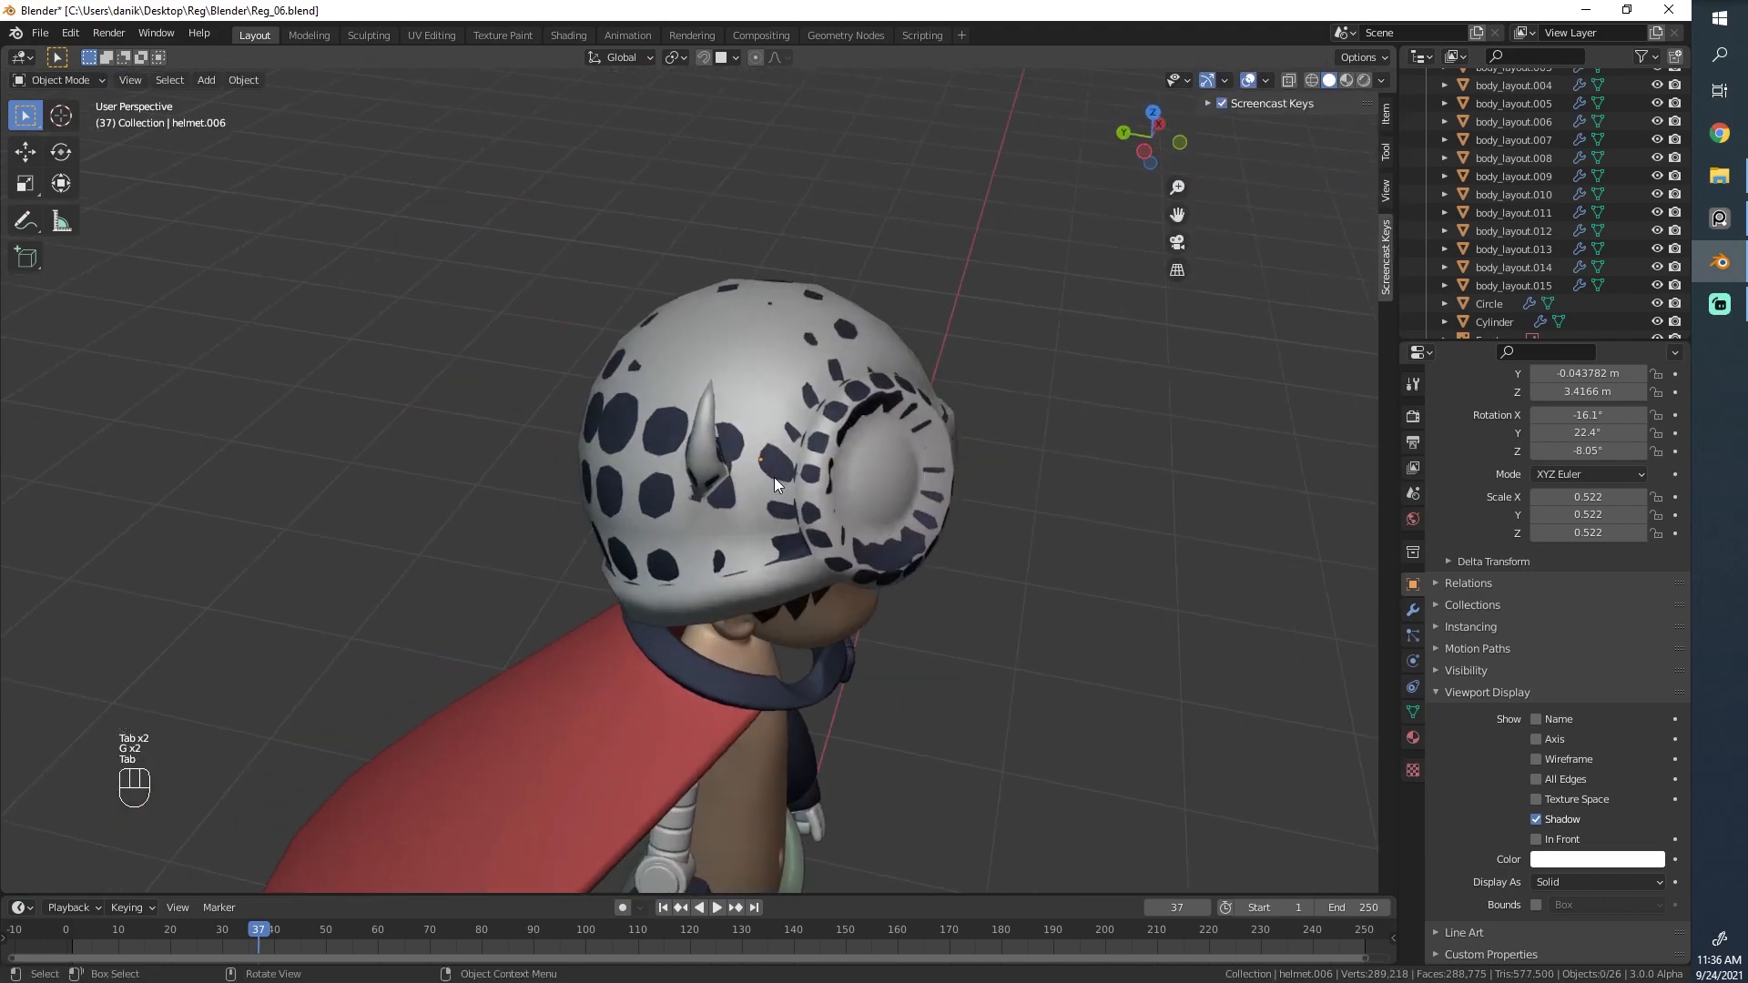
pyautogui.click(774, 477)
pyautogui.click(1564, 759)
pyautogui.moveTo(865, 528); pyautogui.dragTo(762, 424, button='middle')
pyautogui.hotkey('alt', 'a')
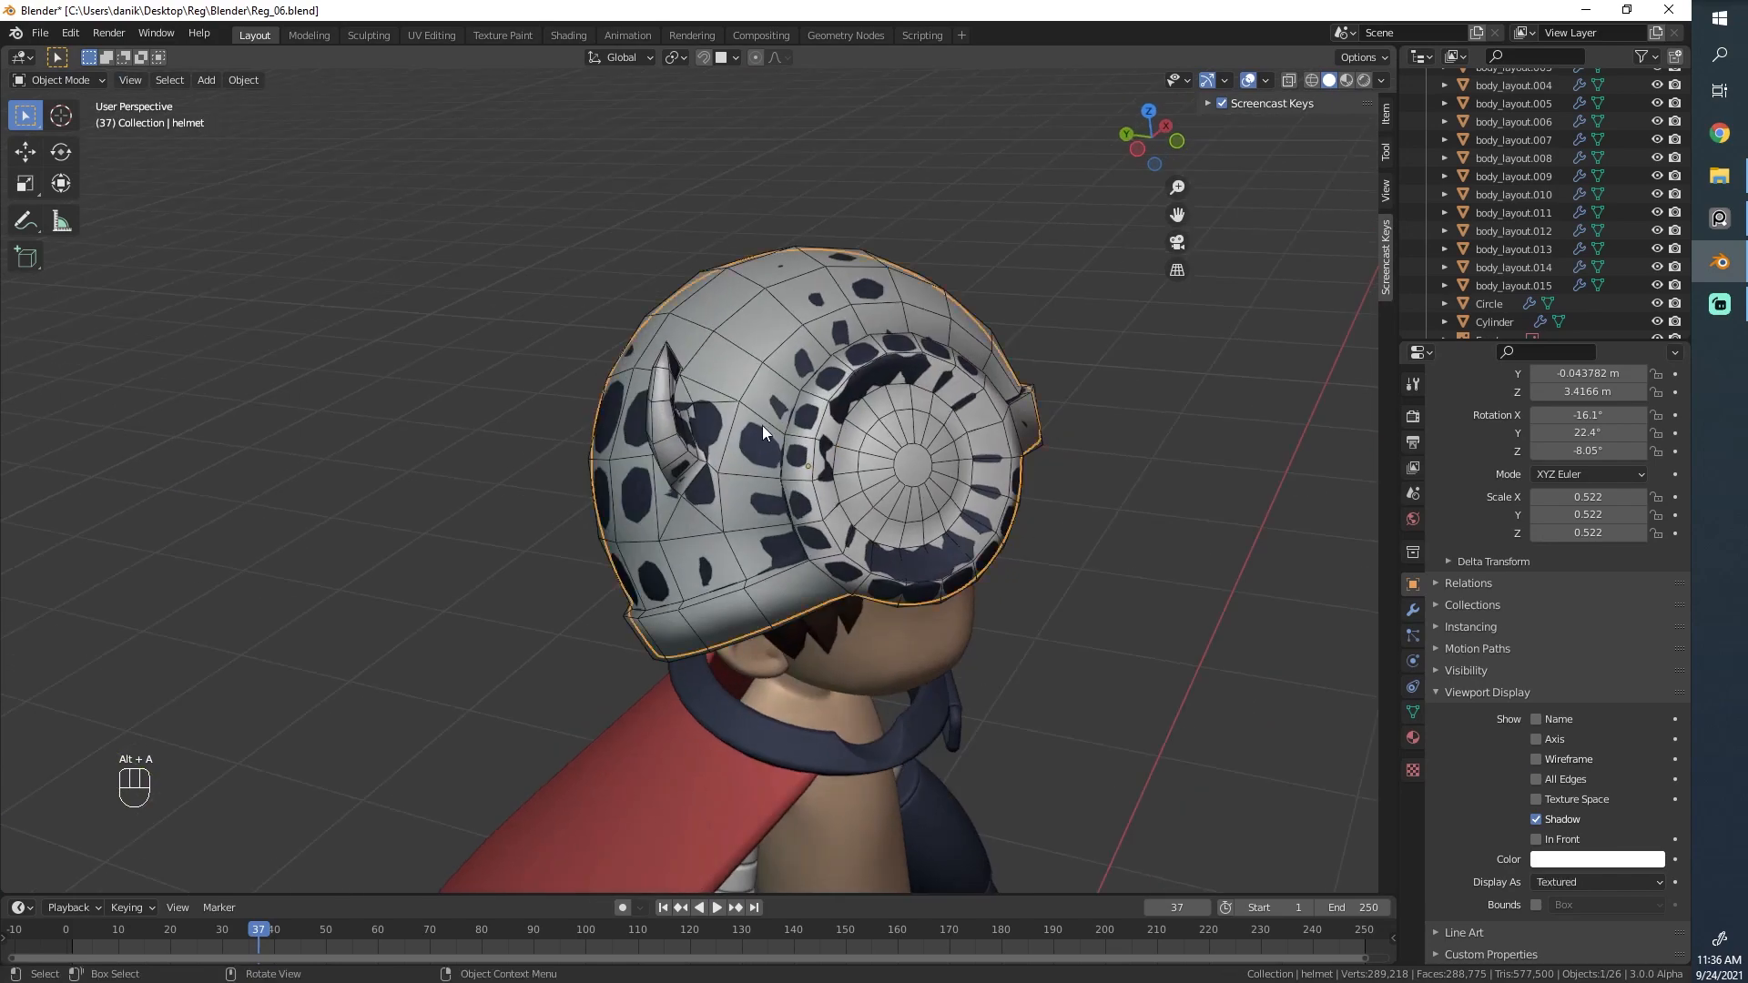
# Edit the original helmet in wireframe shading and slide the vertex beside the ear-piece ring along its edge.
pyautogui.press('Tab')
pyautogui.scroll(4, 755, 428)
pyautogui.moveTo(701, 482); pyautogui.dragTo(802, 591, button='middle')
pyautogui.scroll(3, 801, 592)
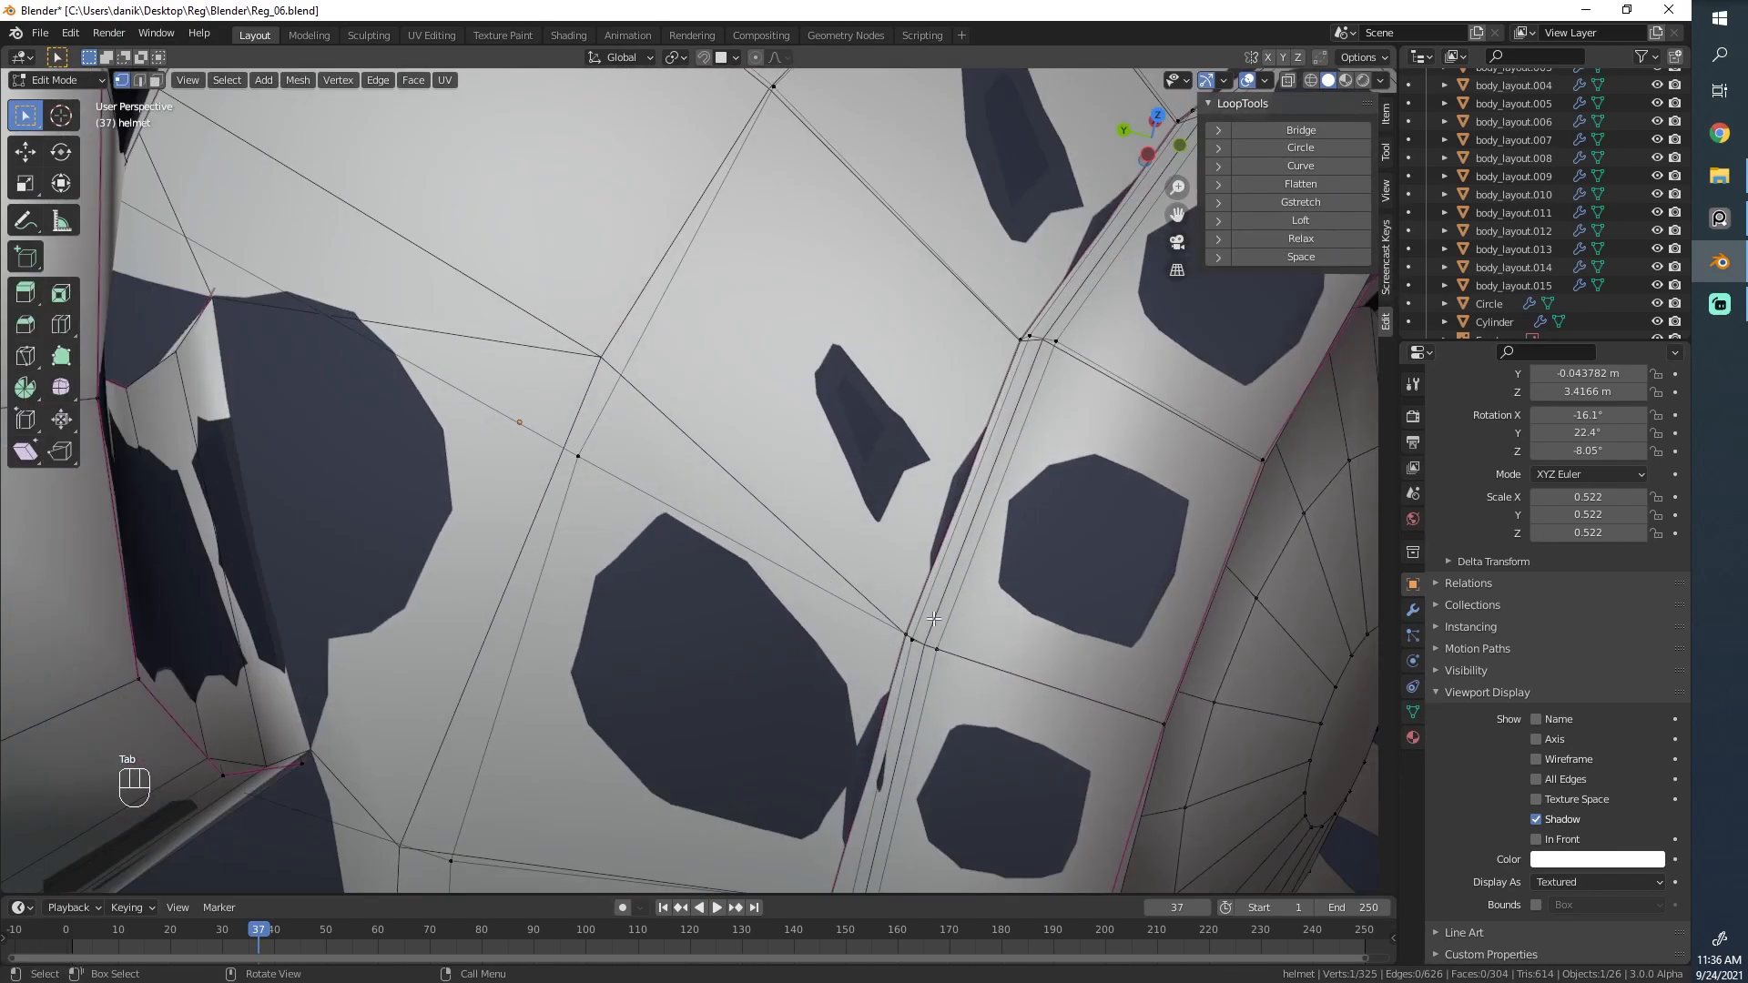
pyautogui.press('z')
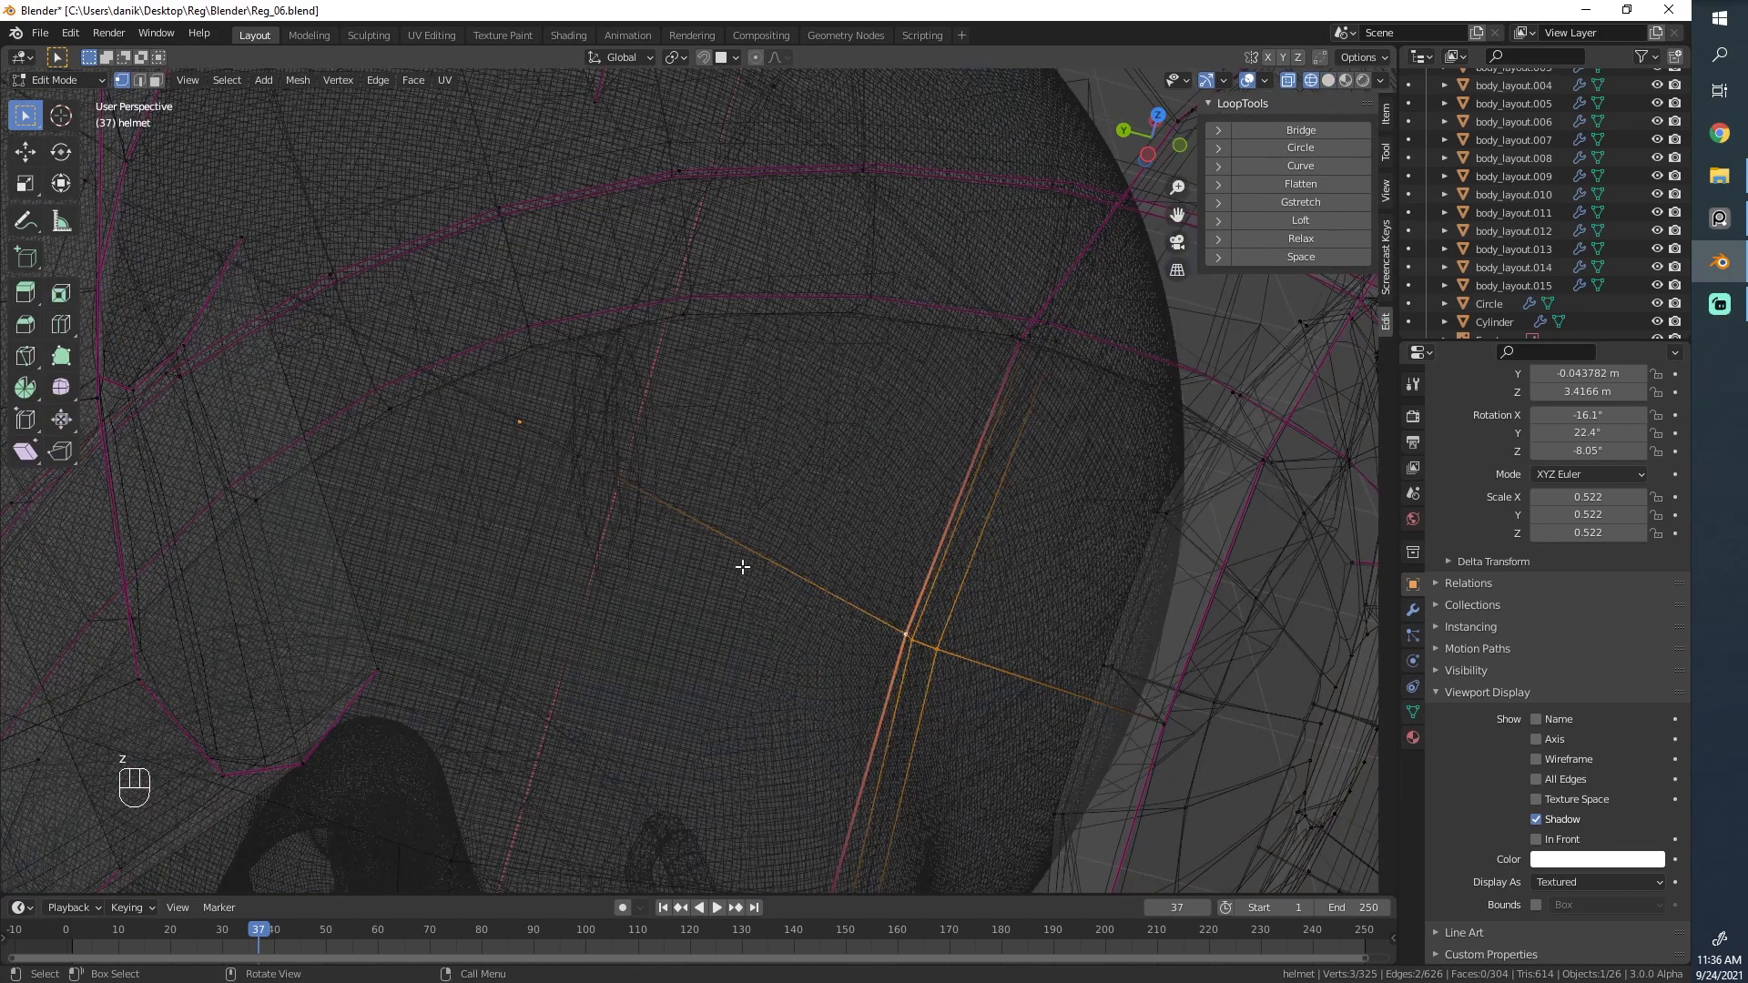
pyautogui.press('g')
pyautogui.press('g')
pyautogui.click(752, 547)
pyautogui.press('z')
pyautogui.scroll(-6, 830, 652)
pyautogui.scroll(4, 830, 651)
# Select the original helmet's whole mesh and examine the ear-piece ring in wireframe and solid shading.
pyautogui.moveTo(830, 651)
pyautogui.mouseDown(button='middle')
pyautogui.moveTo(736, 357)
pyautogui.moveTo(920, 440)
pyautogui.mouseUp(button='middle')
pyautogui.scroll(-2, 735, 358)
pyautogui.scroll(4, 805, 379)
pyautogui.scroll(-5, 805, 379)
pyautogui.scroll(3, 925, 440)
pyautogui.scroll(-2, 925, 491)
pyautogui.press('z')
pyautogui.press('a')
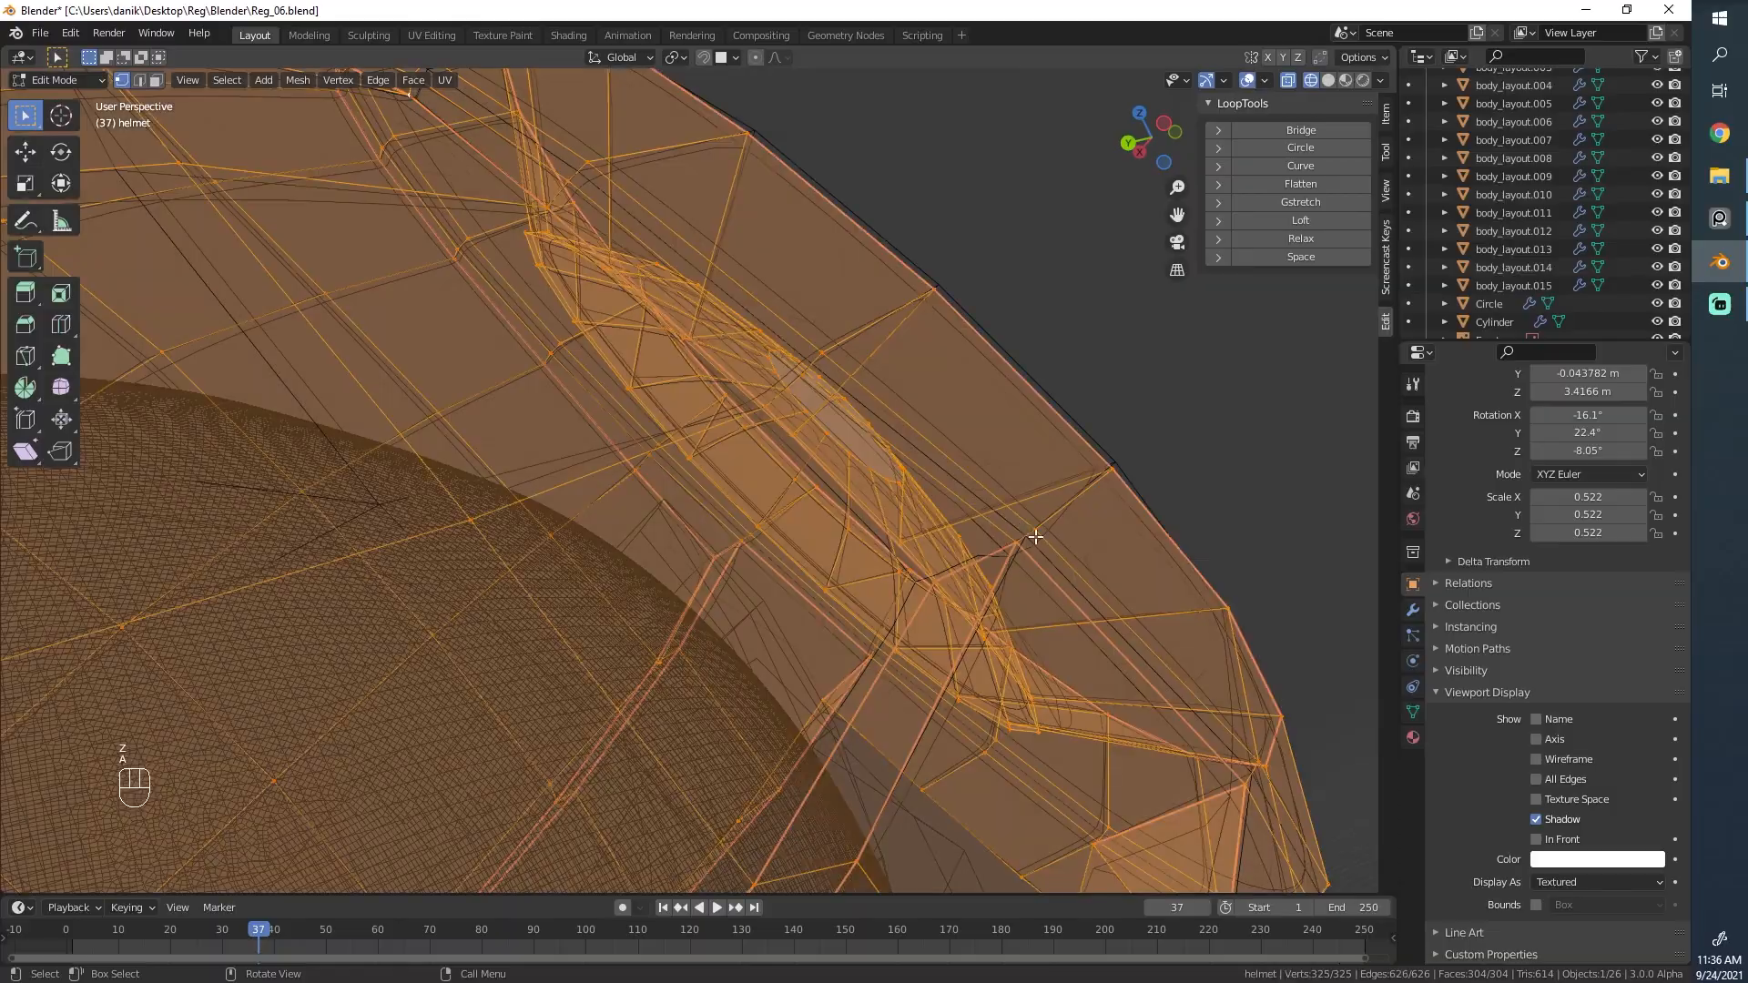
pyautogui.moveTo(1036, 537)
pyautogui.mouseDown(button='middle')
pyautogui.moveTo(847, 440)
pyautogui.moveTo(850, 557)
pyautogui.moveTo(1051, 645)
pyautogui.moveTo(805, 608)
pyautogui.moveTo(838, 555)
pyautogui.mouseUp(button='middle')
pyautogui.scroll(-3, 850, 557)
pyautogui.press('z')
pyautogui.press('Tab')
pyautogui.press('Tab')
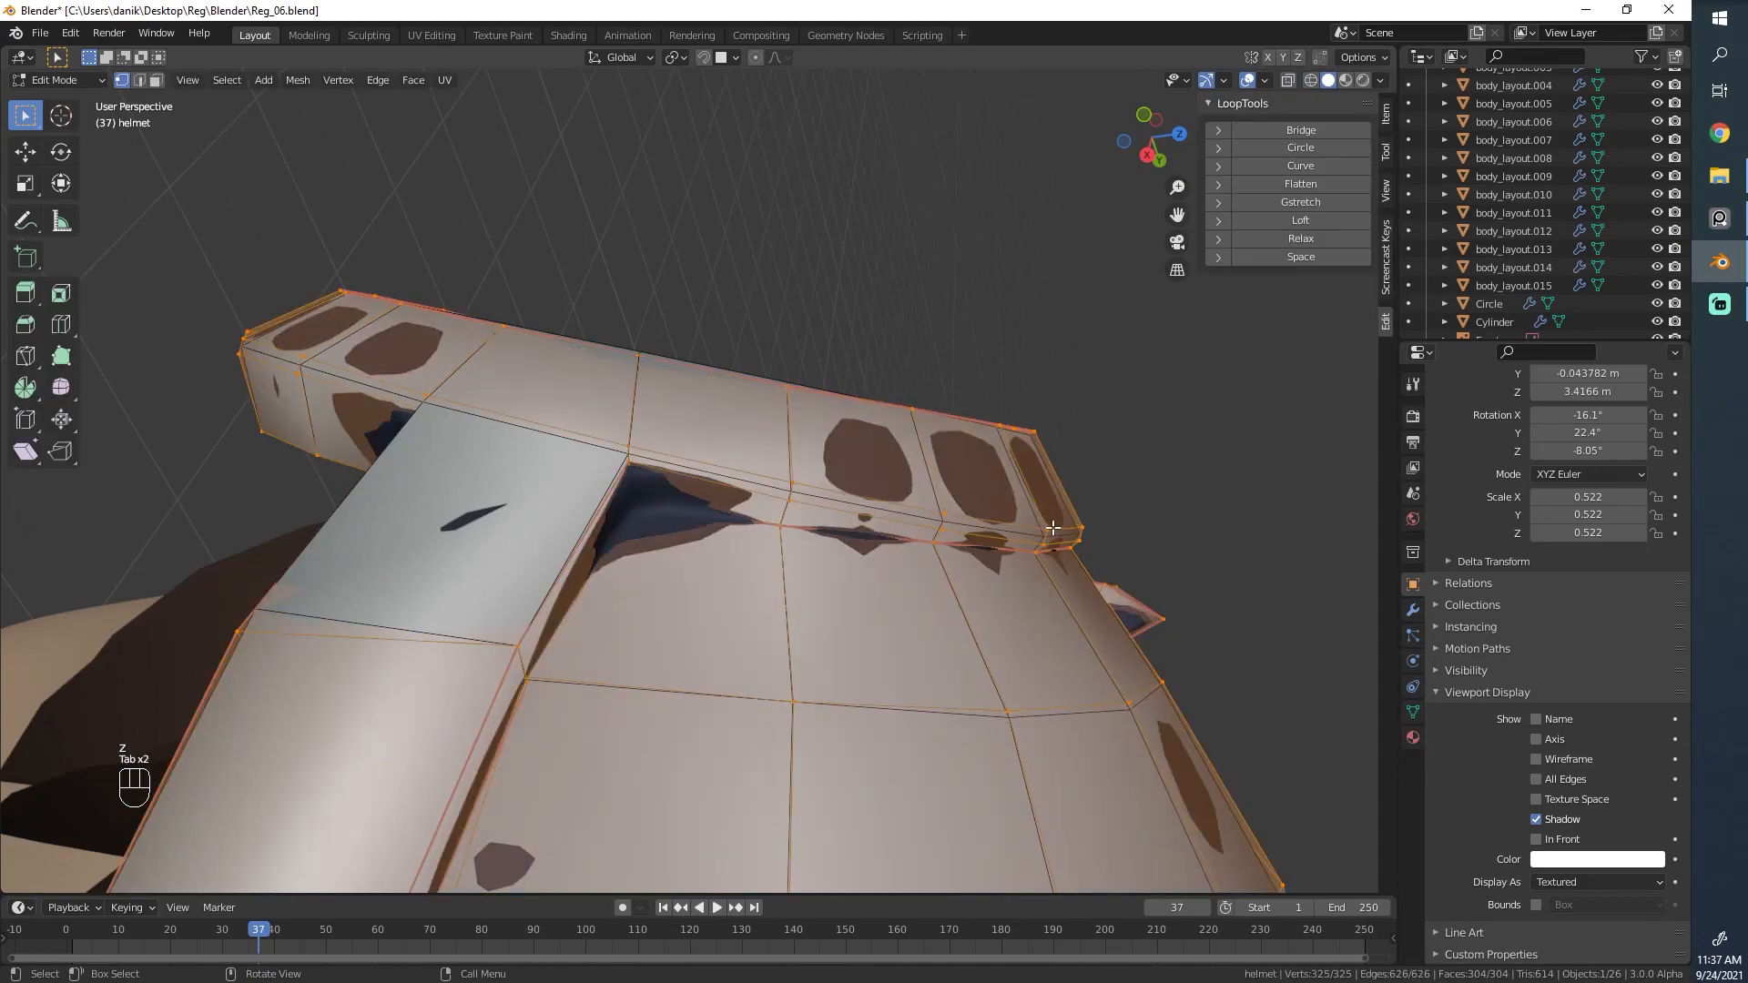
# Compare the original helmet's ear-piece ring and horn between Edit Mode and Object Mode.
pyautogui.moveTo(661, 473); pyautogui.dragTo(226, 410, button='middle')
pyautogui.press('Tab')
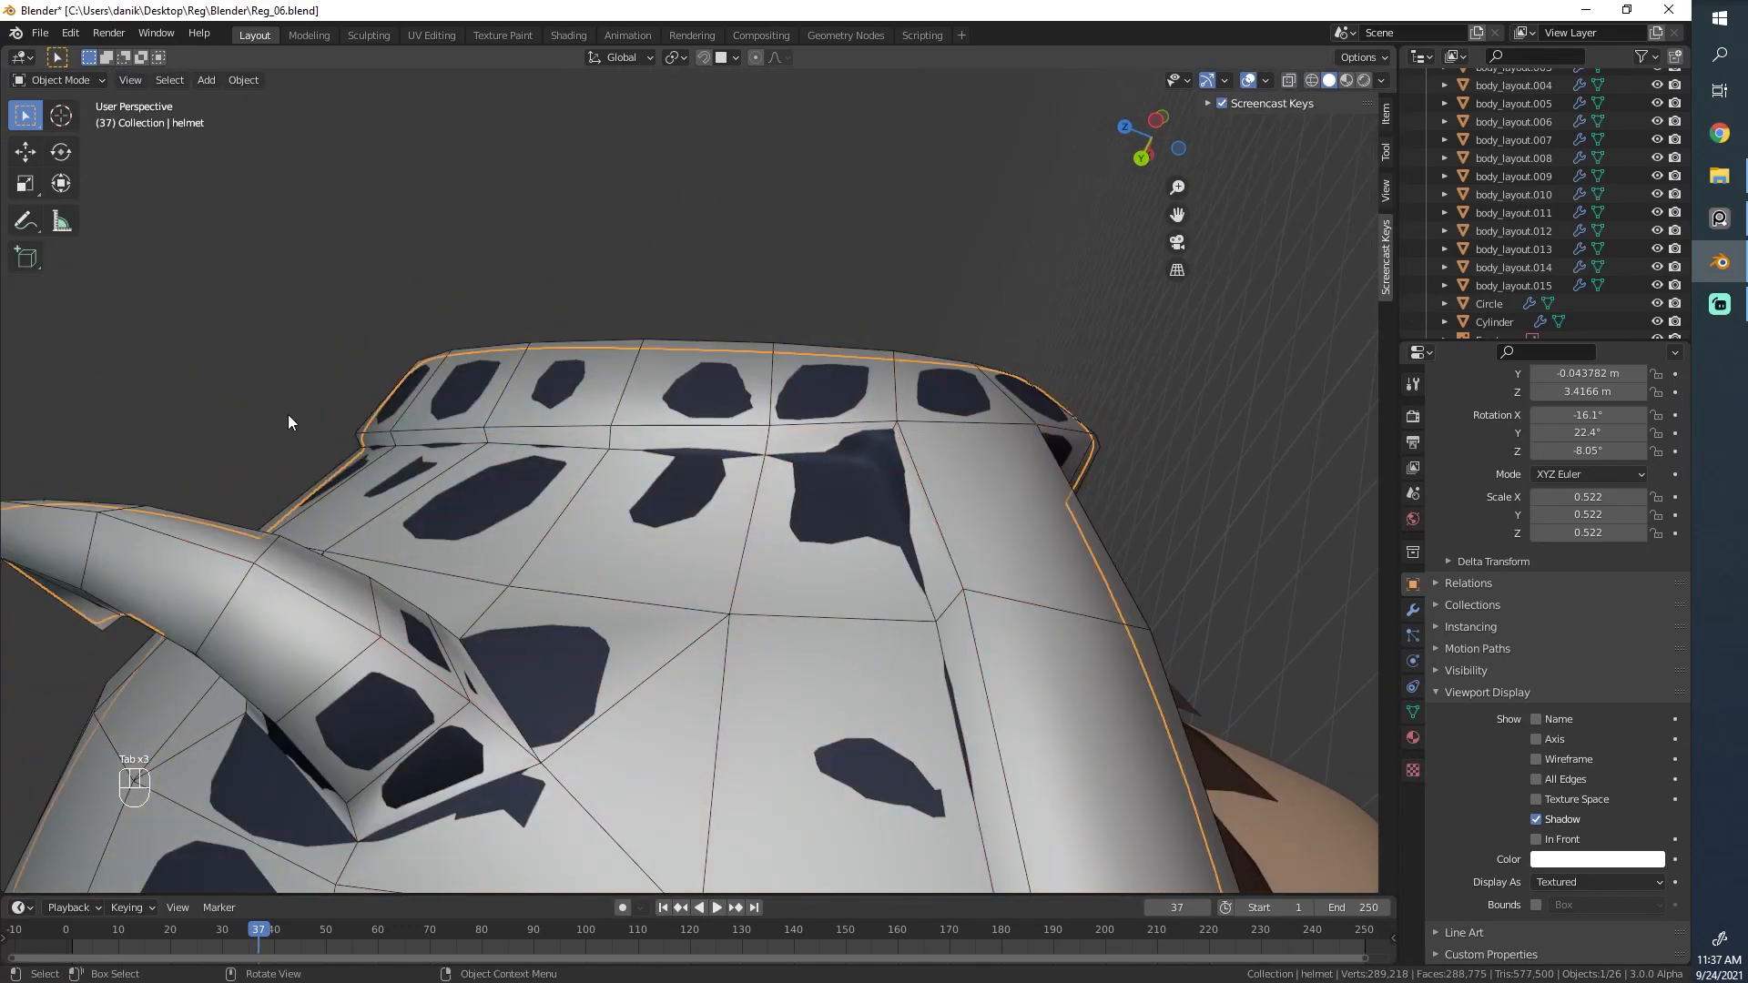
pyautogui.press('Tab')
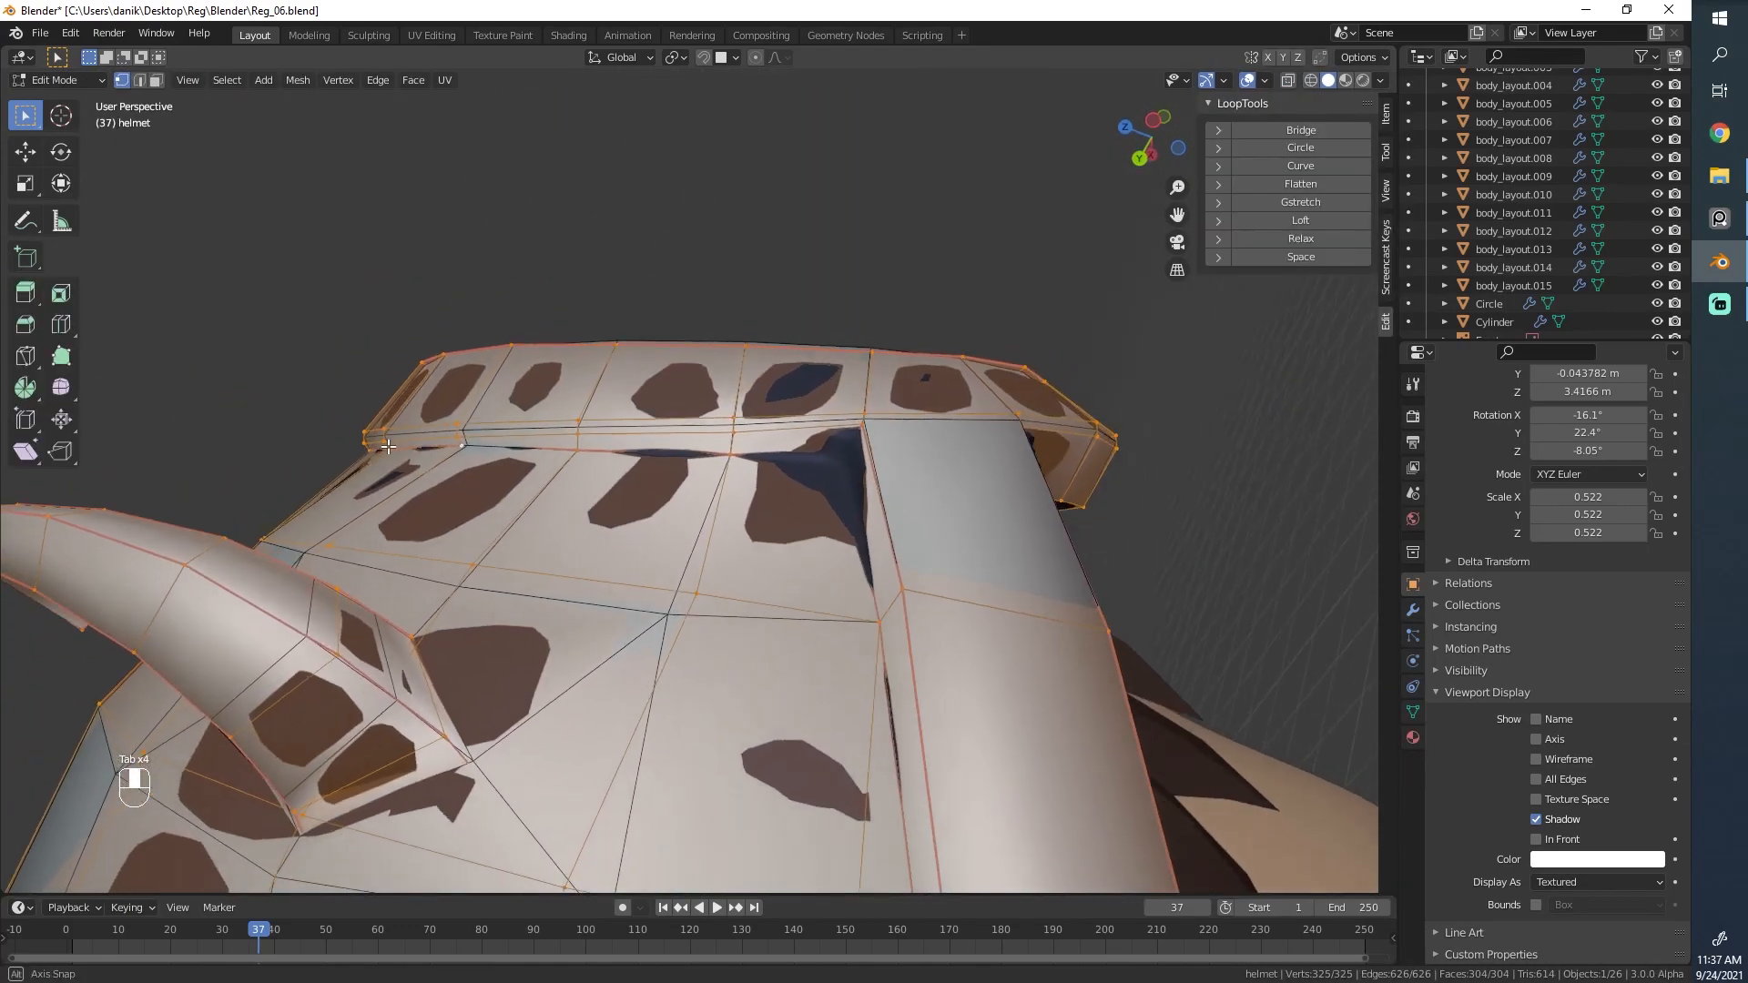
pyautogui.scroll(4, 611, 538)
pyautogui.press('Tab')
pyautogui.scroll(-2, 612, 537)
pyautogui.press('Tab')
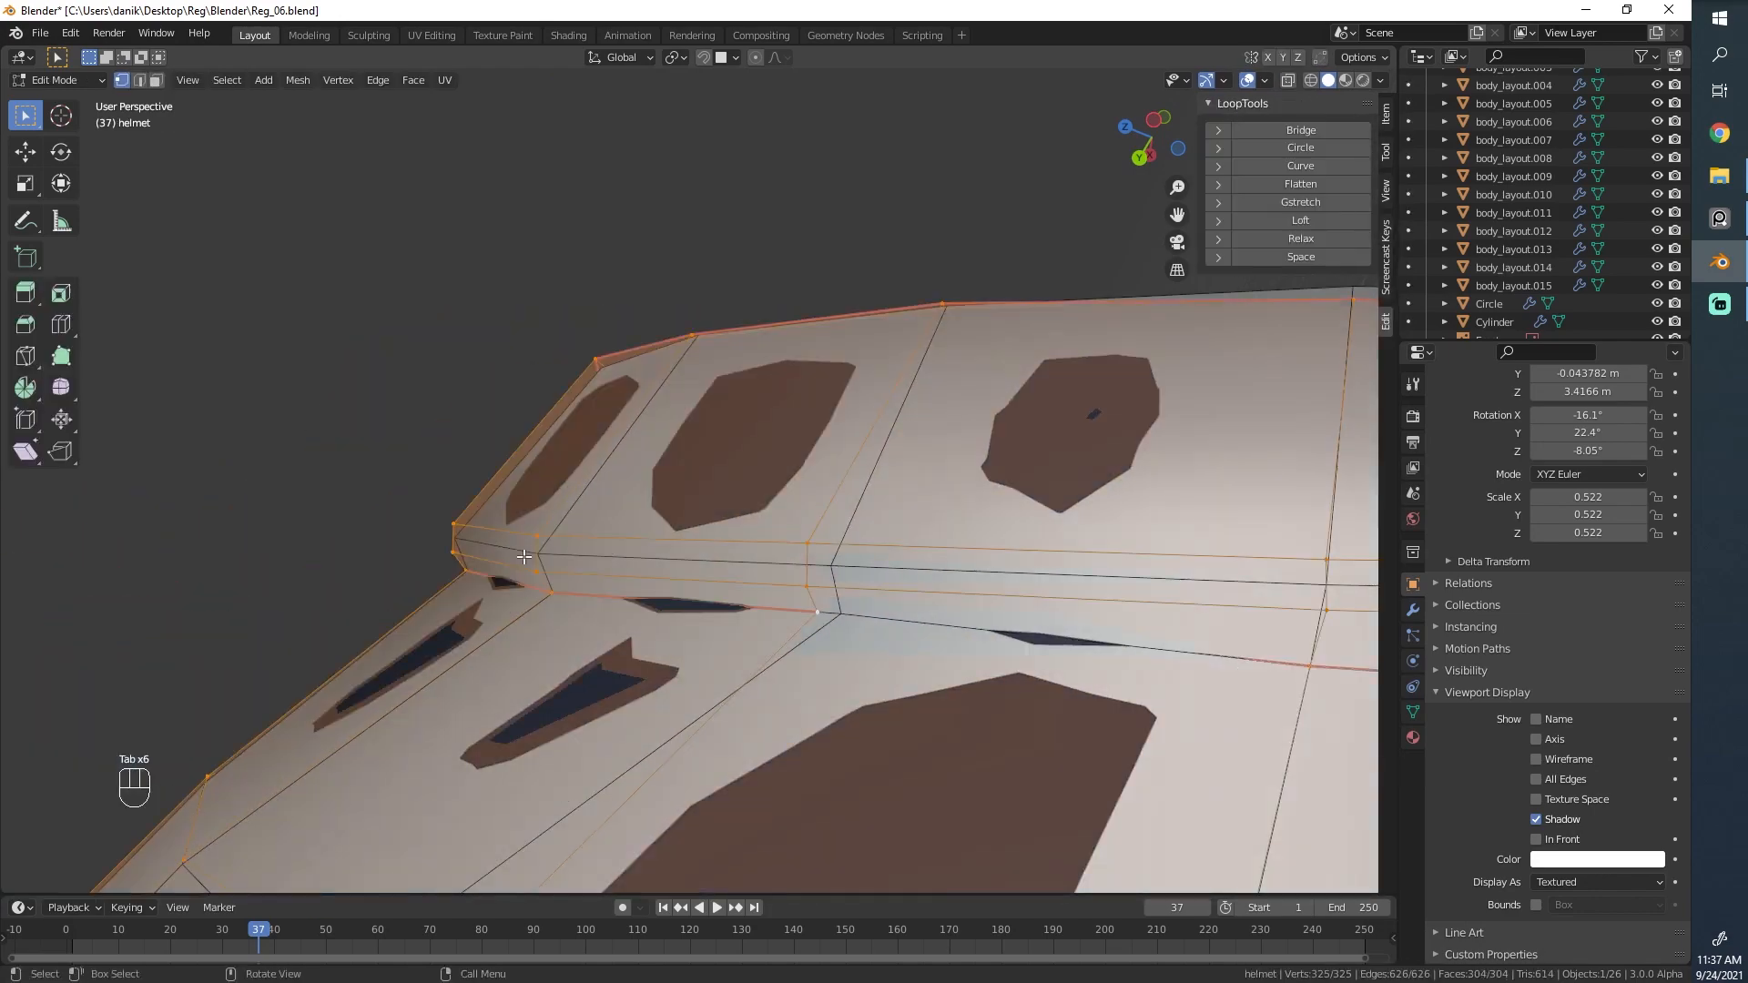
pyautogui.press('Tab')
pyautogui.scroll(-2, 598, 543)
pyautogui.press('Tab')
pyautogui.scroll(-4, 598, 544)
pyautogui.moveTo(598, 544); pyautogui.dragTo(1229, 488, button='middle')
pyautogui.scroll(-3, 1314, 601)
# Open the original helmet's modifier settings and examine its edge flow between the horn and the ear piece.
pyautogui.click(1414, 612)
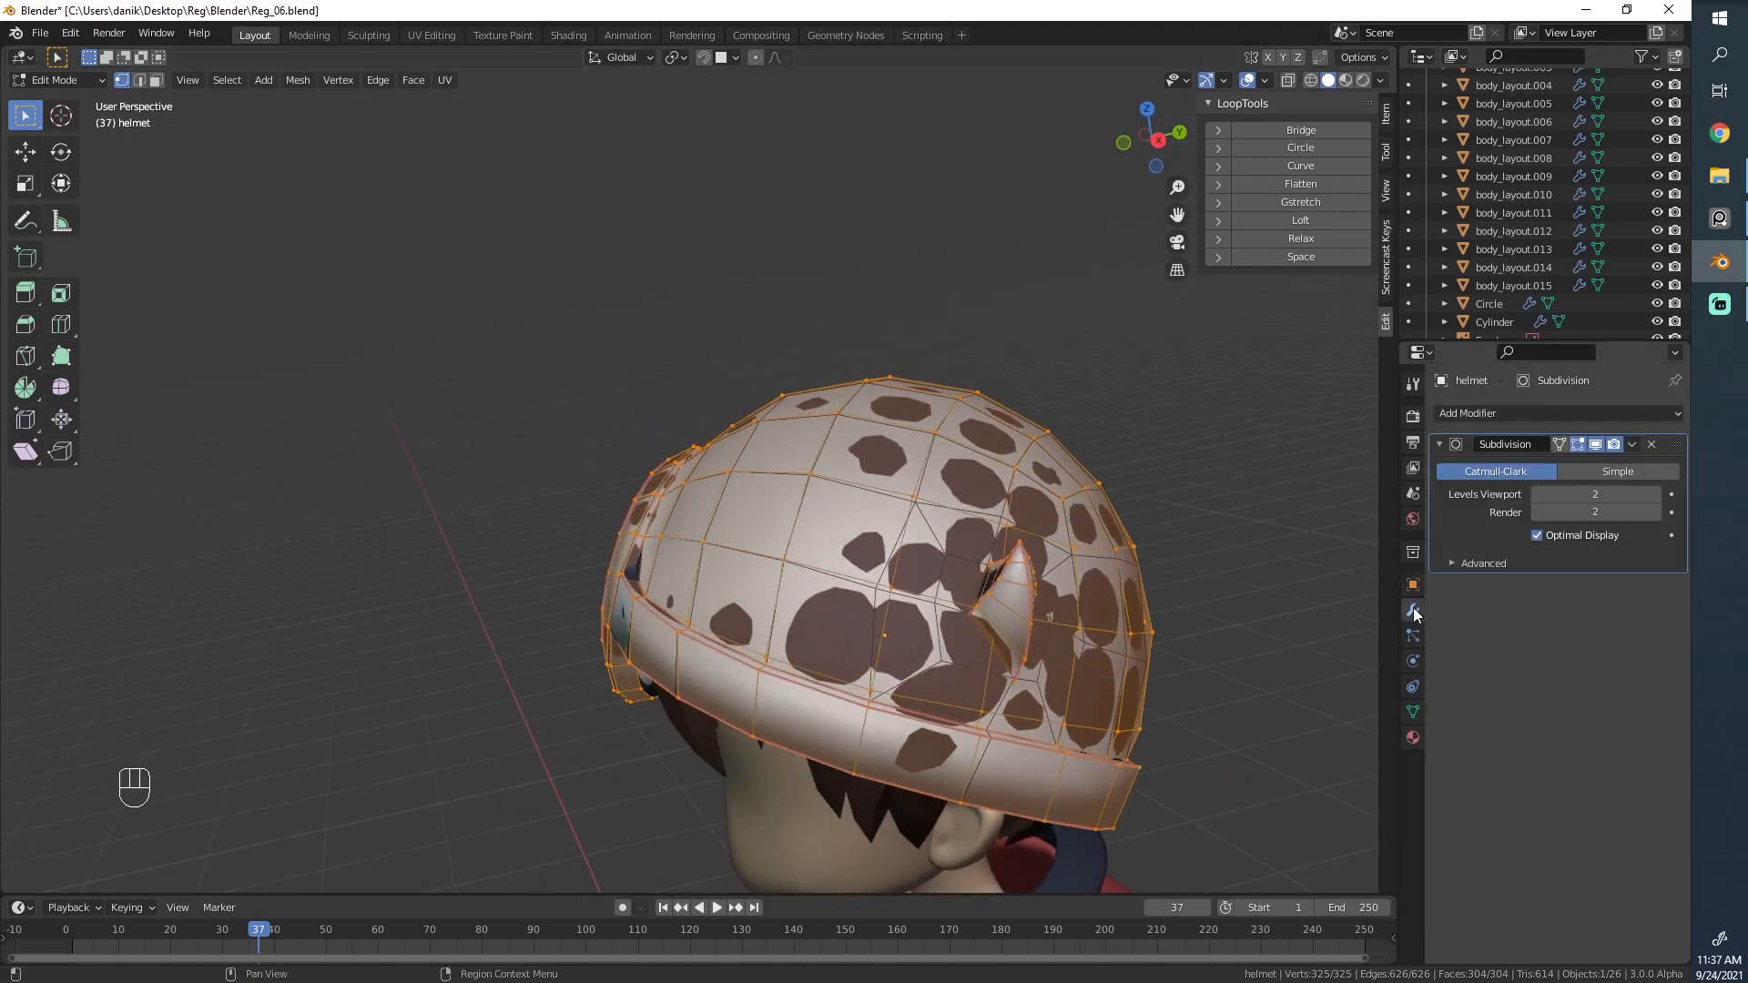
pyautogui.moveTo(564, 524); pyautogui.dragTo(874, 499, button='middle')
pyautogui.hotkey('alt', 'a')
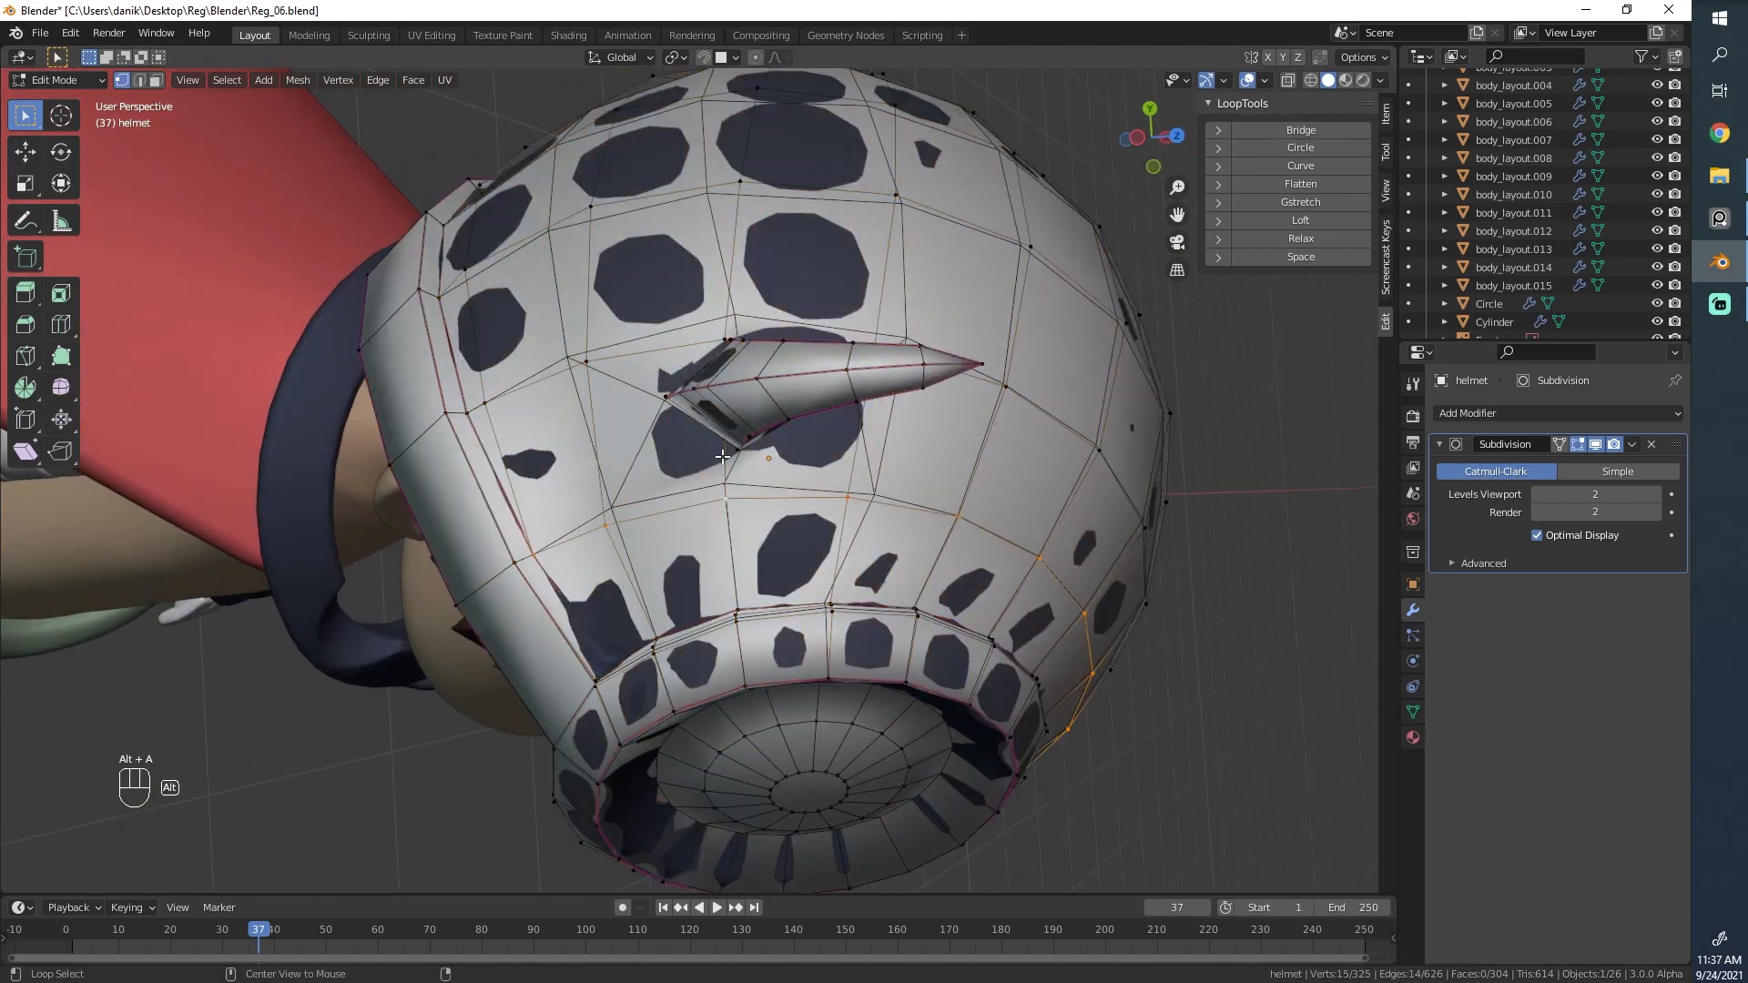
pyautogui.keyDown('ctrl'); pyautogui.click(585, 367); pyautogui.keyUp('ctrl')
pyautogui.moveTo(585, 367); pyautogui.dragTo(757, 468, button='middle')
# Leave the original helmet and switch to editing the low-poly mesh helmet.006.
pyautogui.press('Tab')
pyautogui.click(619, 587)
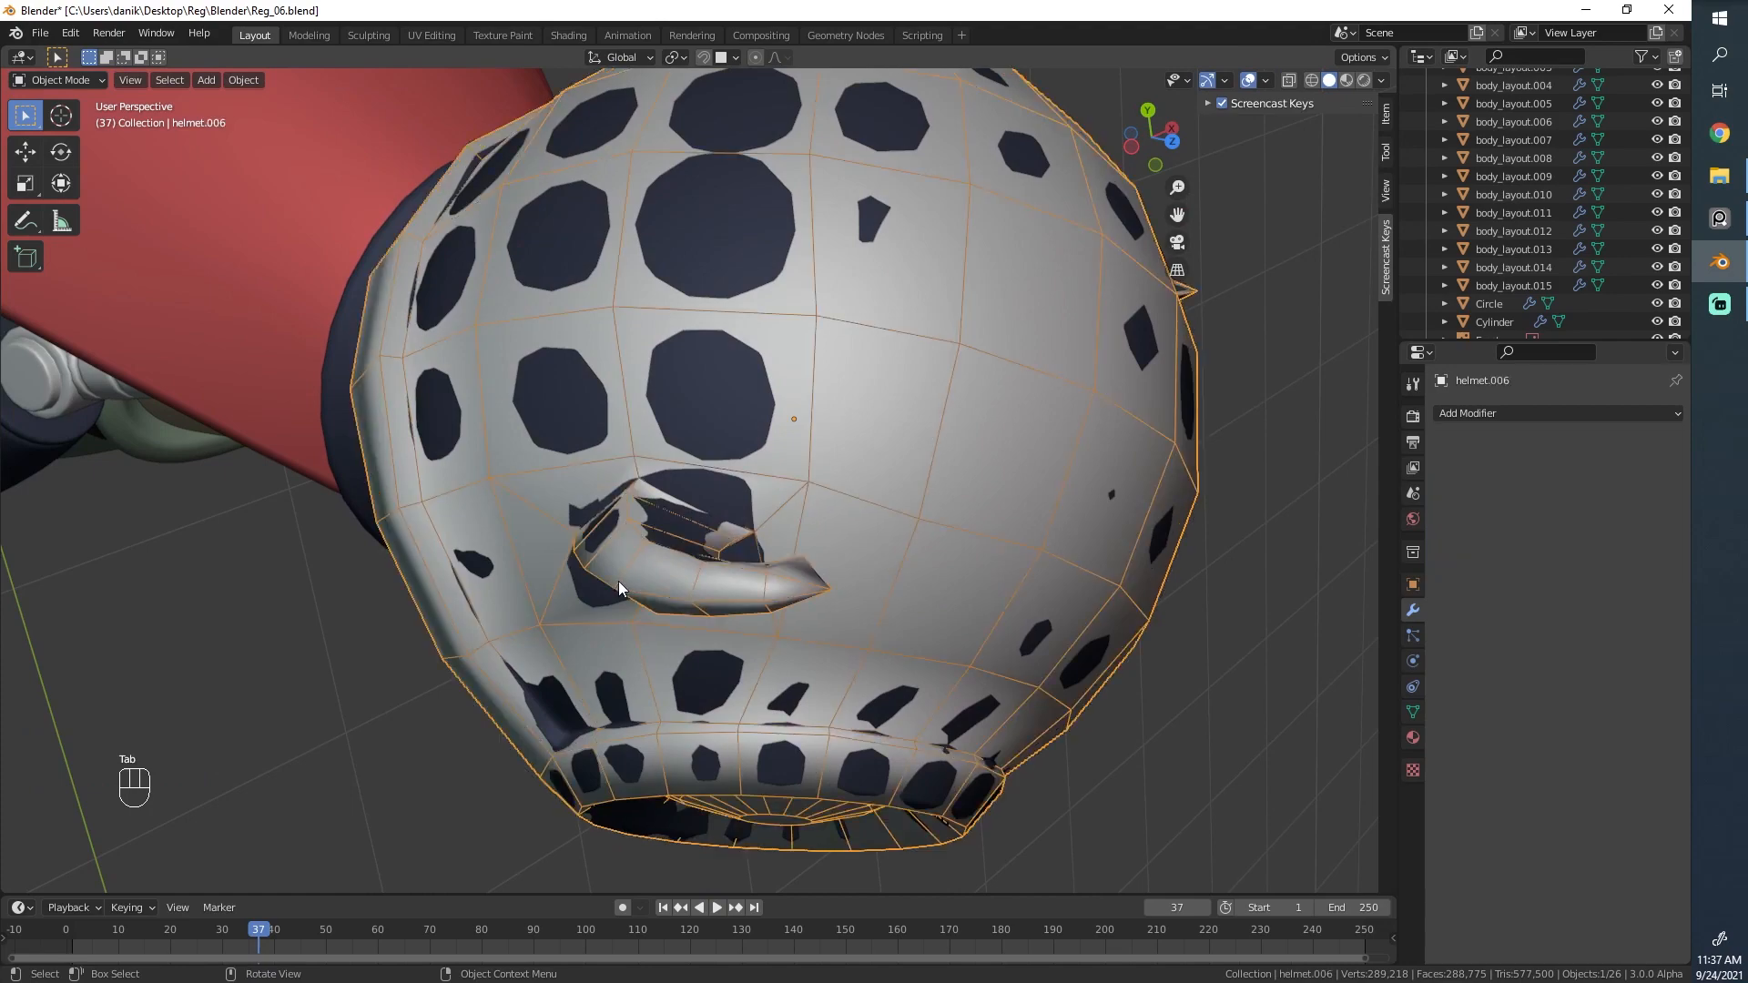
pyautogui.press('Tab')
# Examine the low-poly horn's base, the ear-piece ring and the helmet rim from several sides.
pyautogui.moveTo(619, 580); pyautogui.dragTo(441, 539, button='middle')
pyautogui.scroll(-1, 783, 610)
pyautogui.scroll(3, 790, 614)
pyautogui.moveTo(790, 614); pyautogui.dragTo(688, 684, button='middle')
pyautogui.scroll(3, 720, 620)
pyautogui.scroll(-7, 719, 597)
pyautogui.moveTo(608, 475); pyautogui.dragTo(701, 464, button='middle')
pyautogui.scroll(3, 724, 610)
pyautogui.press('Tab')
pyautogui.scroll(4, 811, 617)
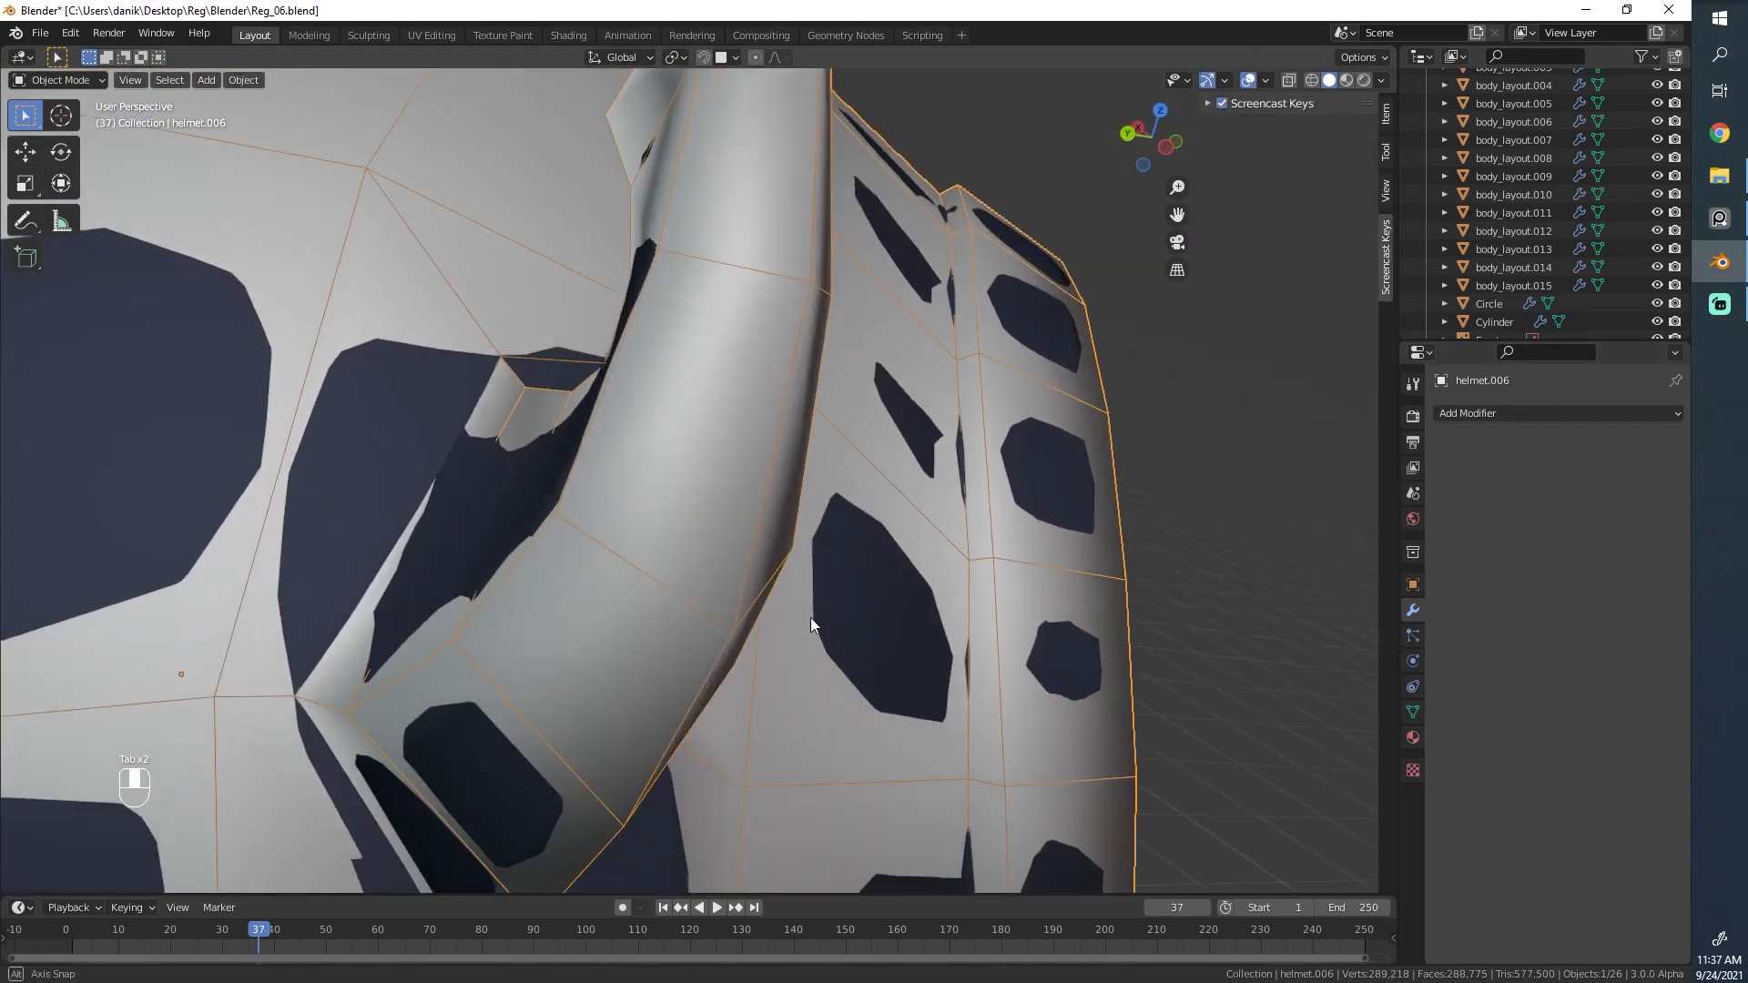
pyautogui.press('Tab')
pyautogui.moveTo(810, 618); pyautogui.dragTo(796, 367, button='middle')
pyautogui.scroll(-5, 819, 387)
pyautogui.moveTo(1000, 465); pyautogui.dragTo(914, 403, button='middle')
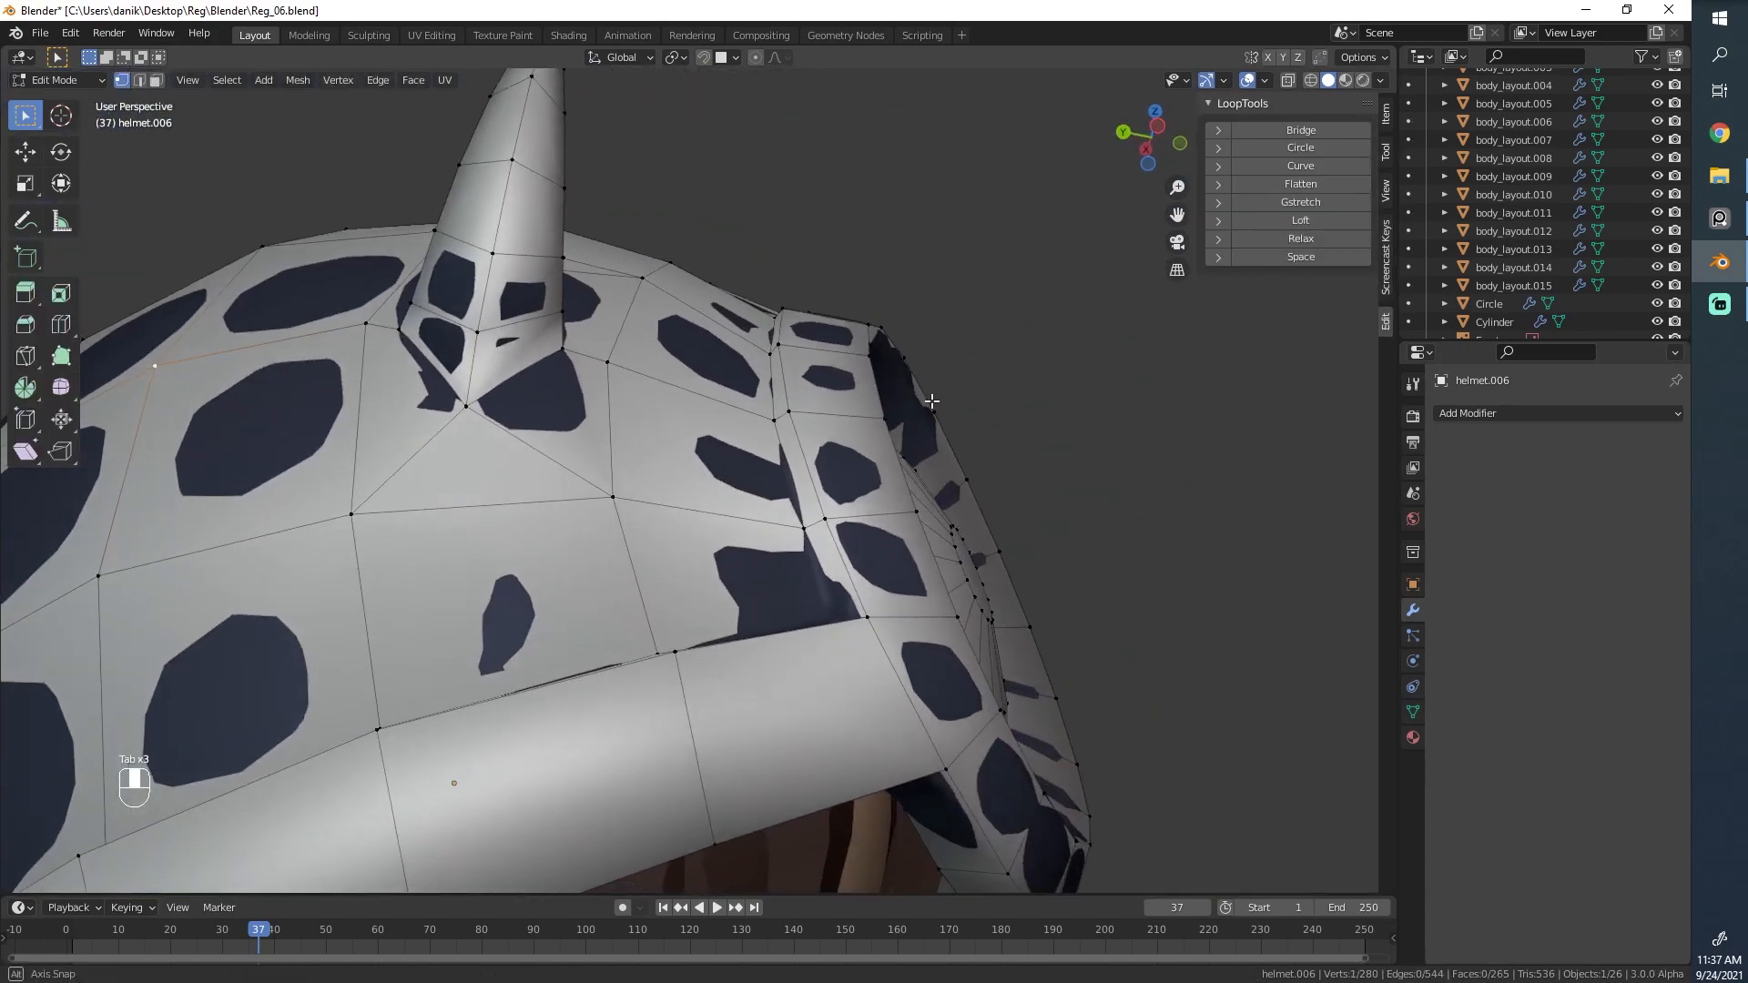
pyautogui.scroll(2, 912, 405)
pyautogui.moveTo(806, 272); pyautogui.dragTo(757, 461, button='middle')
pyautogui.scroll(-5, 806, 565)
pyautogui.press('Tab')
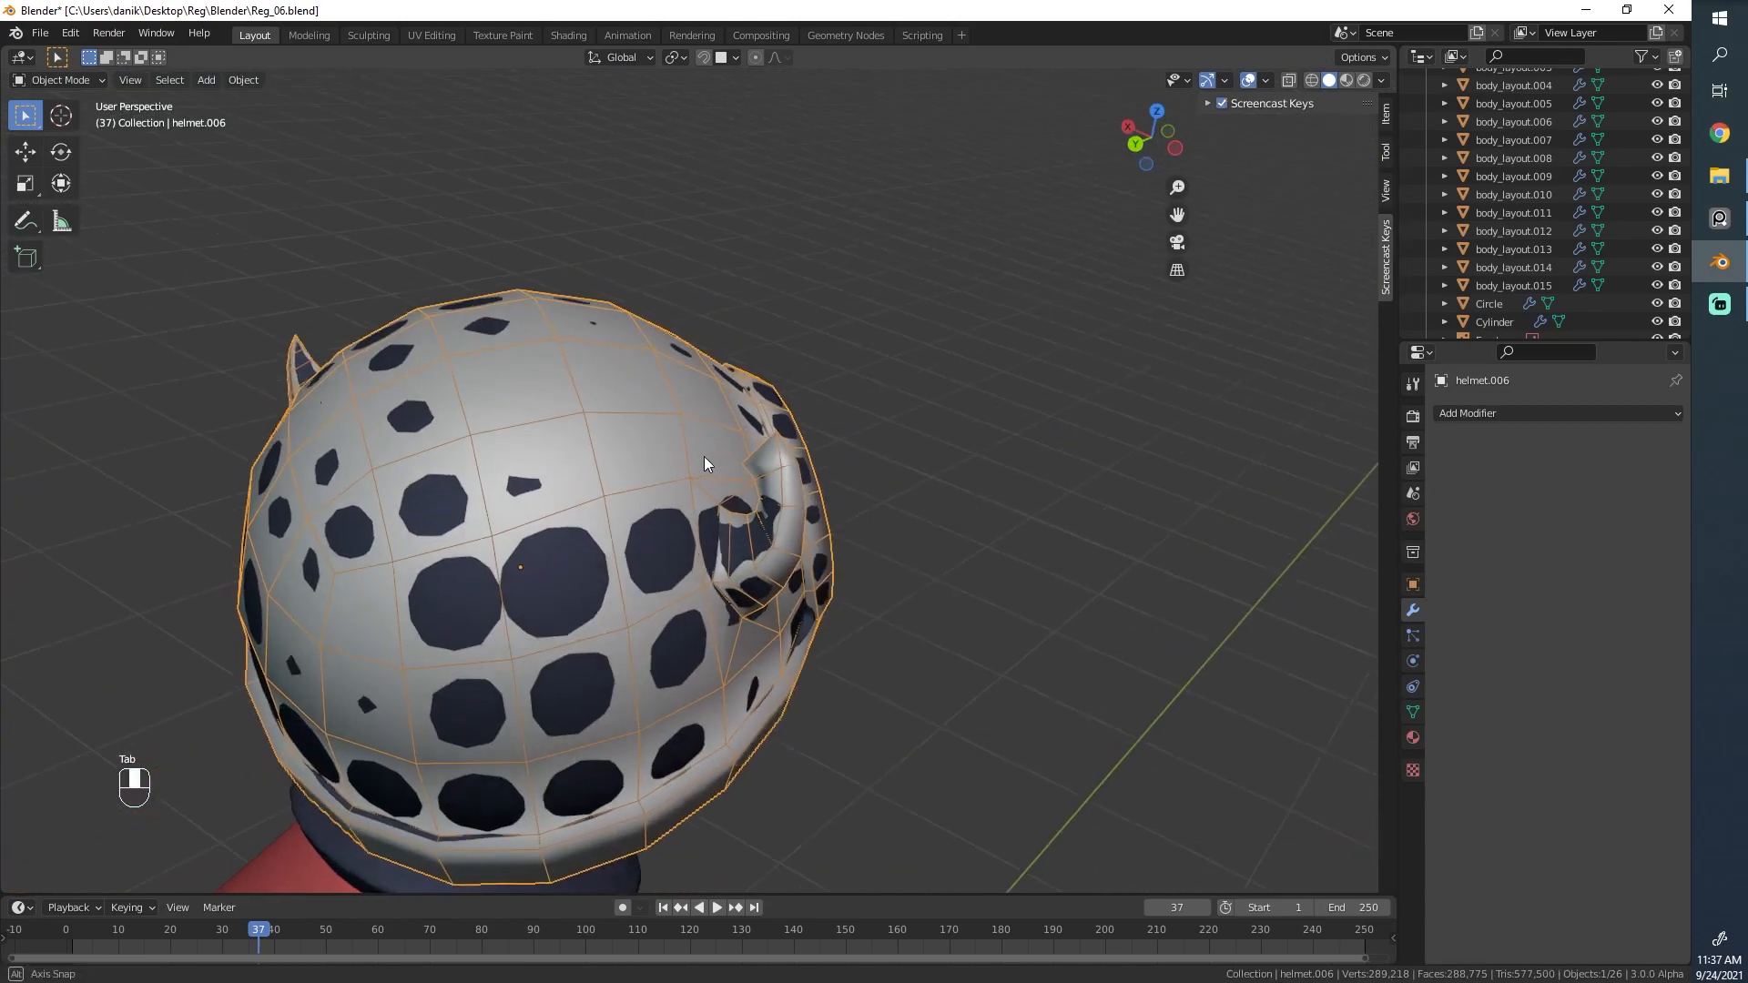
# Isolate the low-poly helmet in local view and turn off its wireframe display.
pyautogui.press('KP_Divide')
pyautogui.moveTo(1054, 564); pyautogui.dragTo(909, 625, button='middle')
pyautogui.hotkey('alt', 'a')
pyautogui.scroll(-6, 685, 609)
pyautogui.scroll(5, 684, 615)
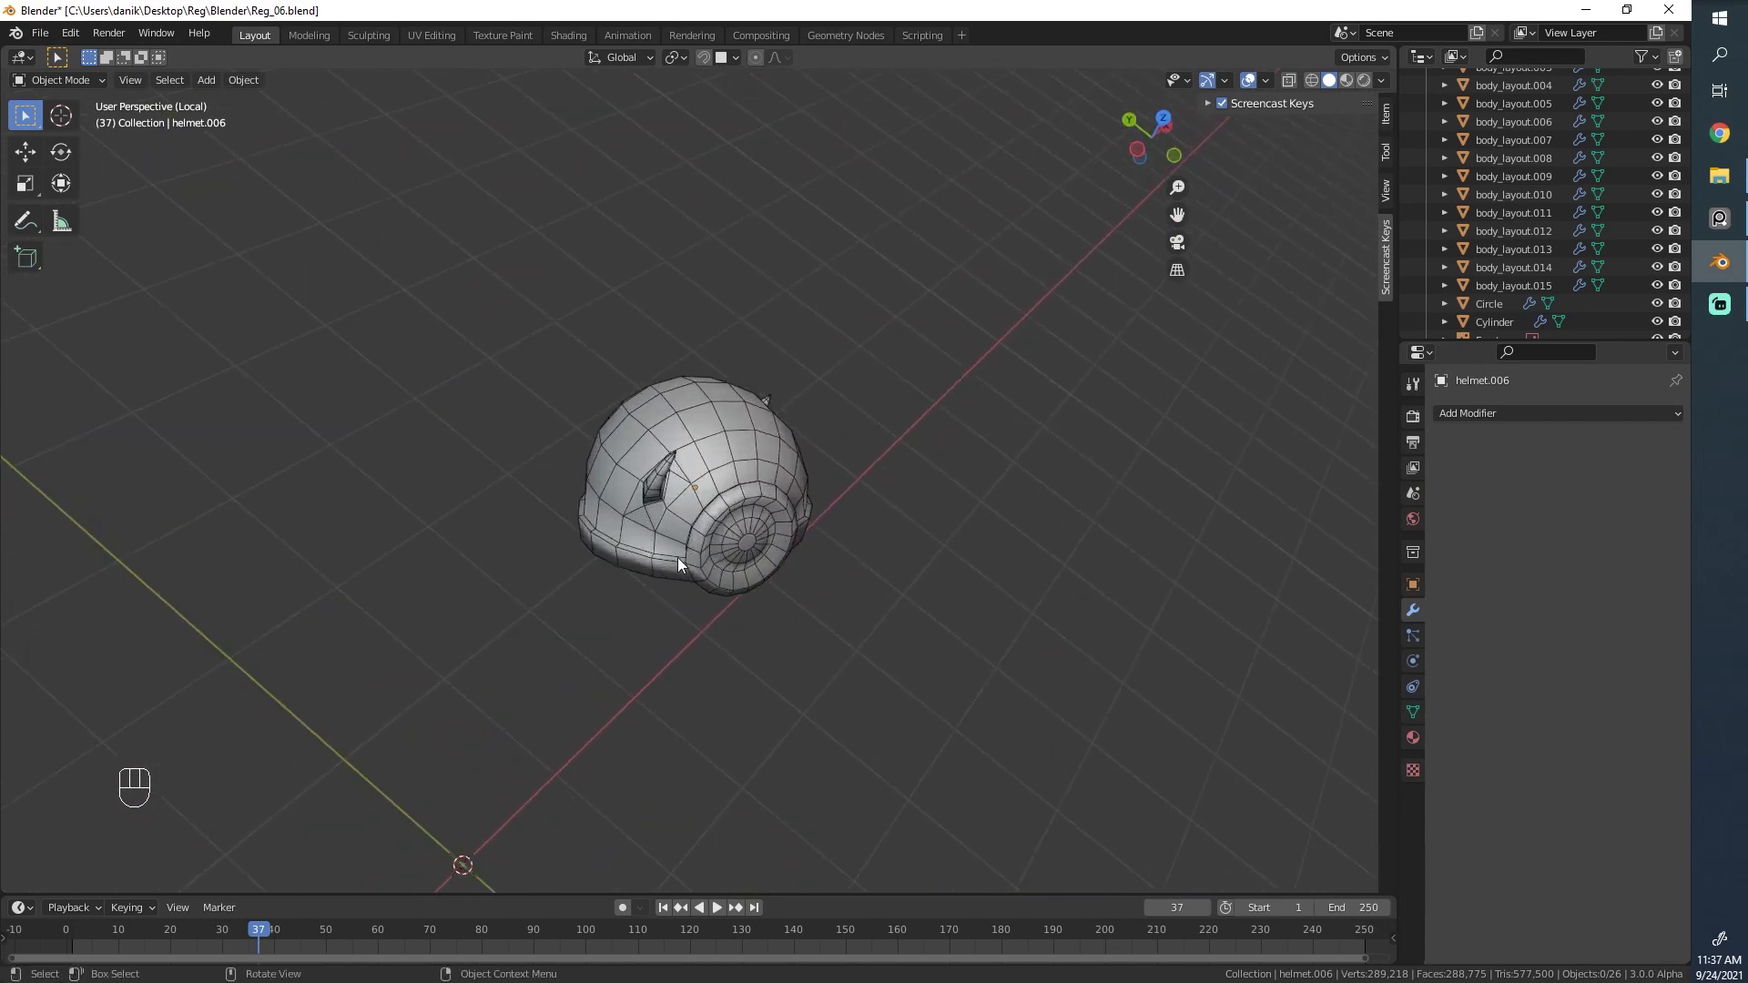
pyautogui.moveTo(678, 557); pyautogui.dragTo(564, 477, button='middle')
pyautogui.click(718, 486)
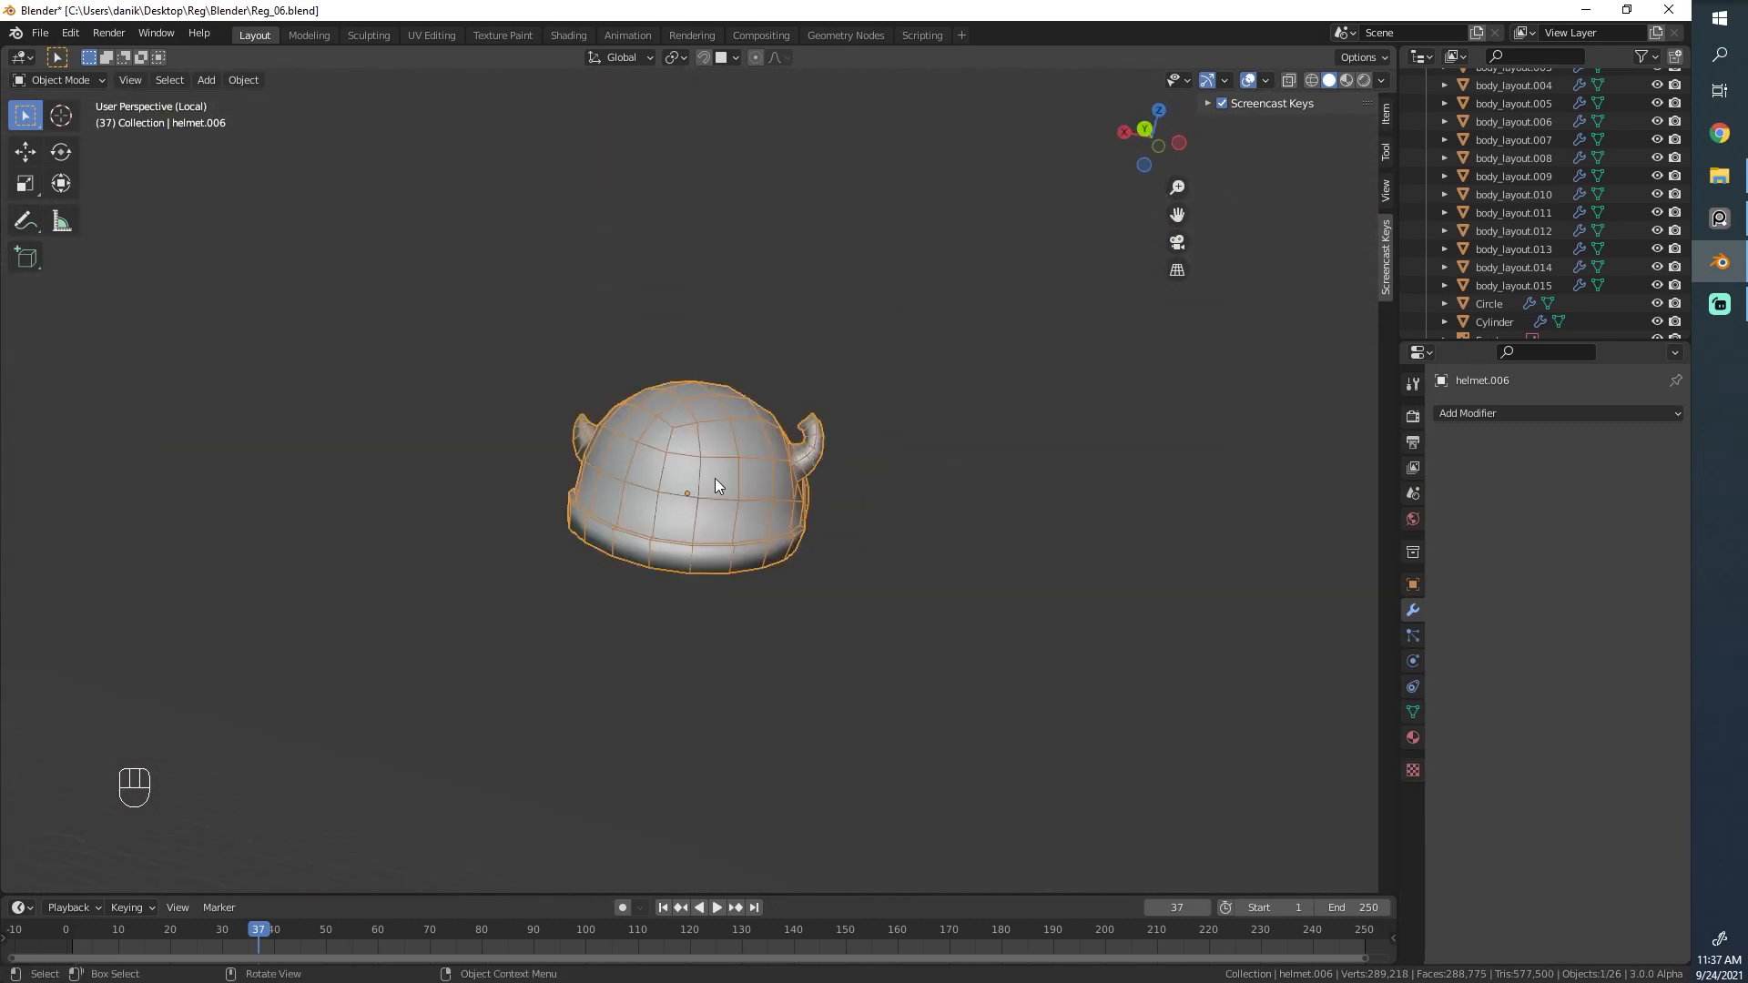
pyautogui.click(1413, 585)
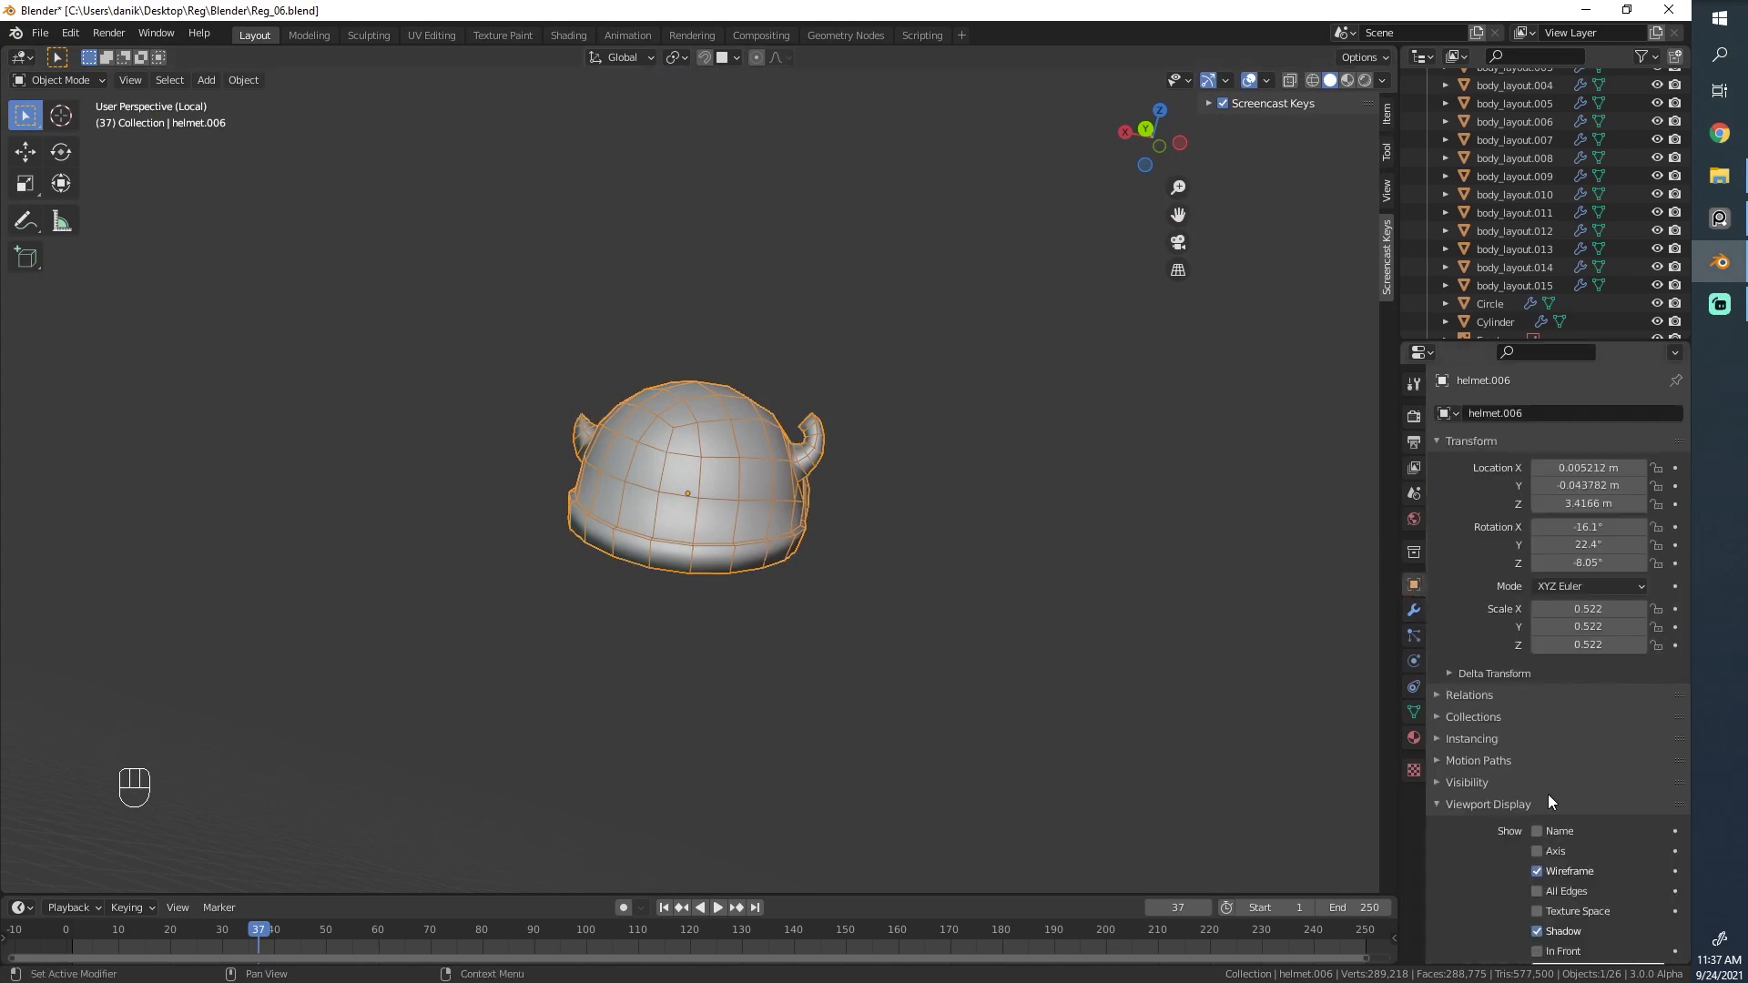
pyautogui.click(1555, 872)
pyautogui.moveTo(1074, 550); pyautogui.dragTo(598, 479, button='middle')
pyautogui.hotkey('alt', 'a')
# Connect the two inner rim vertices on either side of the ear piece with an edge and subdivide it with three cuts.
pyautogui.scroll(7, 632, 462)
pyautogui.moveTo(715, 453); pyautogui.dragTo(589, 238, button='middle')
pyautogui.press('Tab')
pyautogui.moveTo(592, 365); pyautogui.dragTo(509, 400, button='middle')
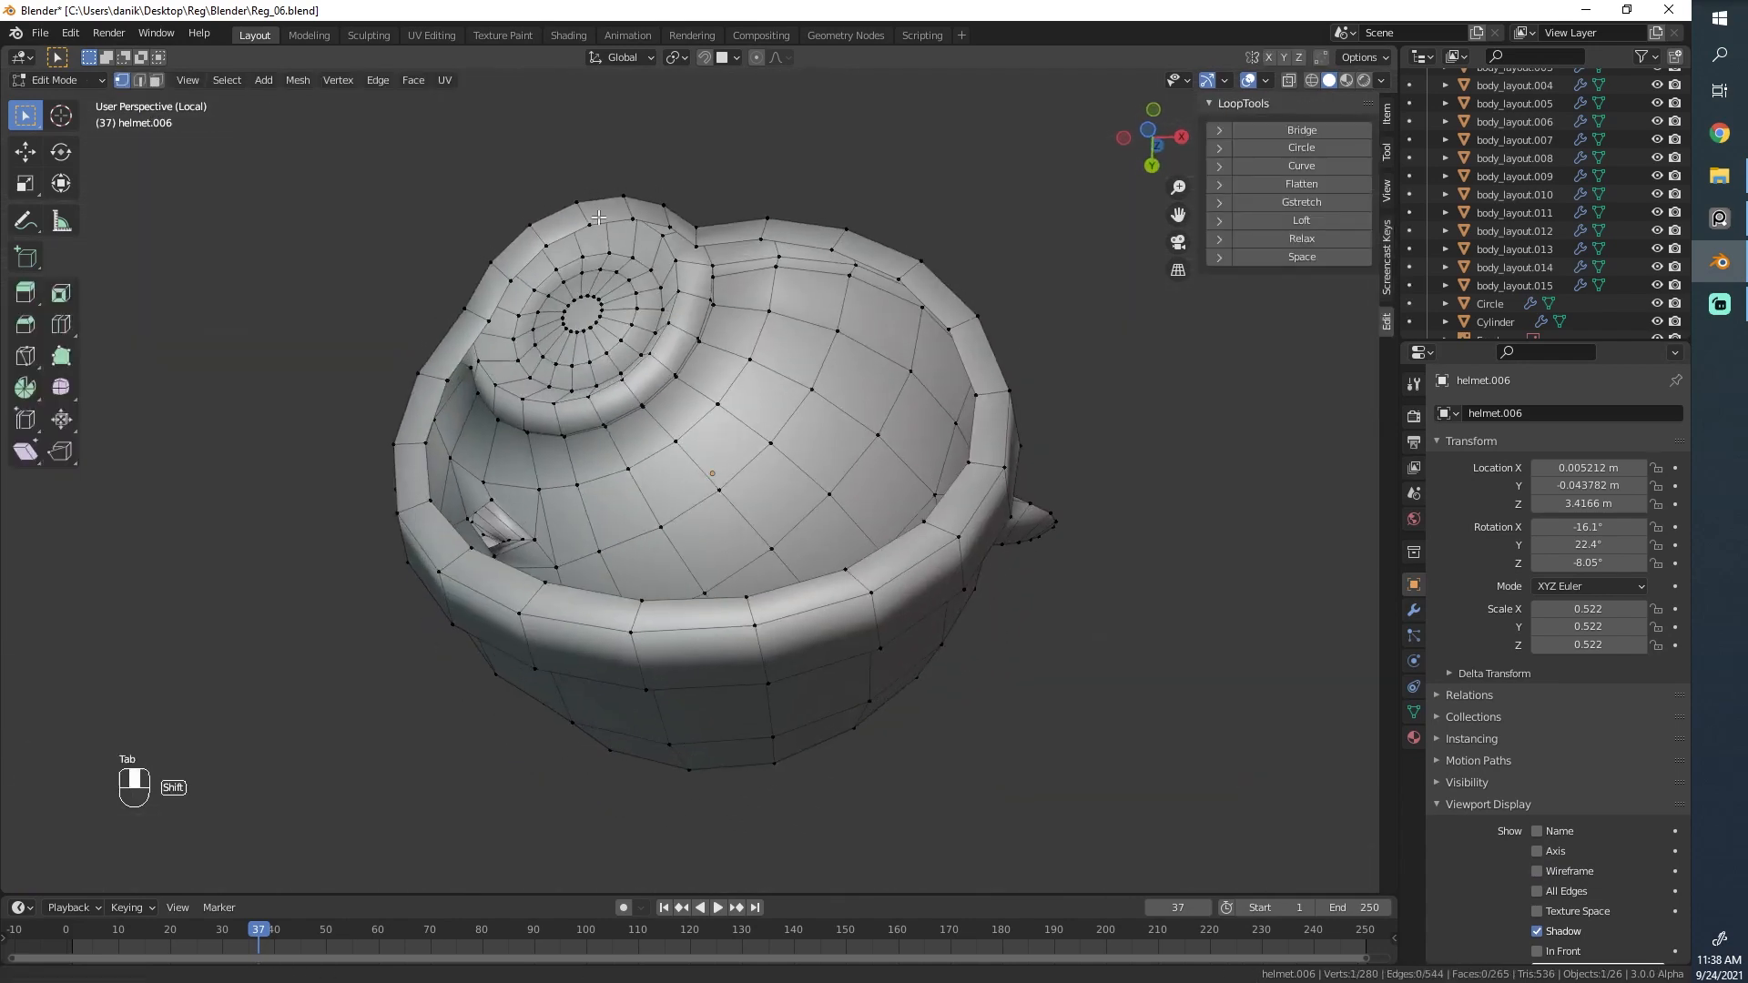
pyautogui.scroll(6, 460, 425)
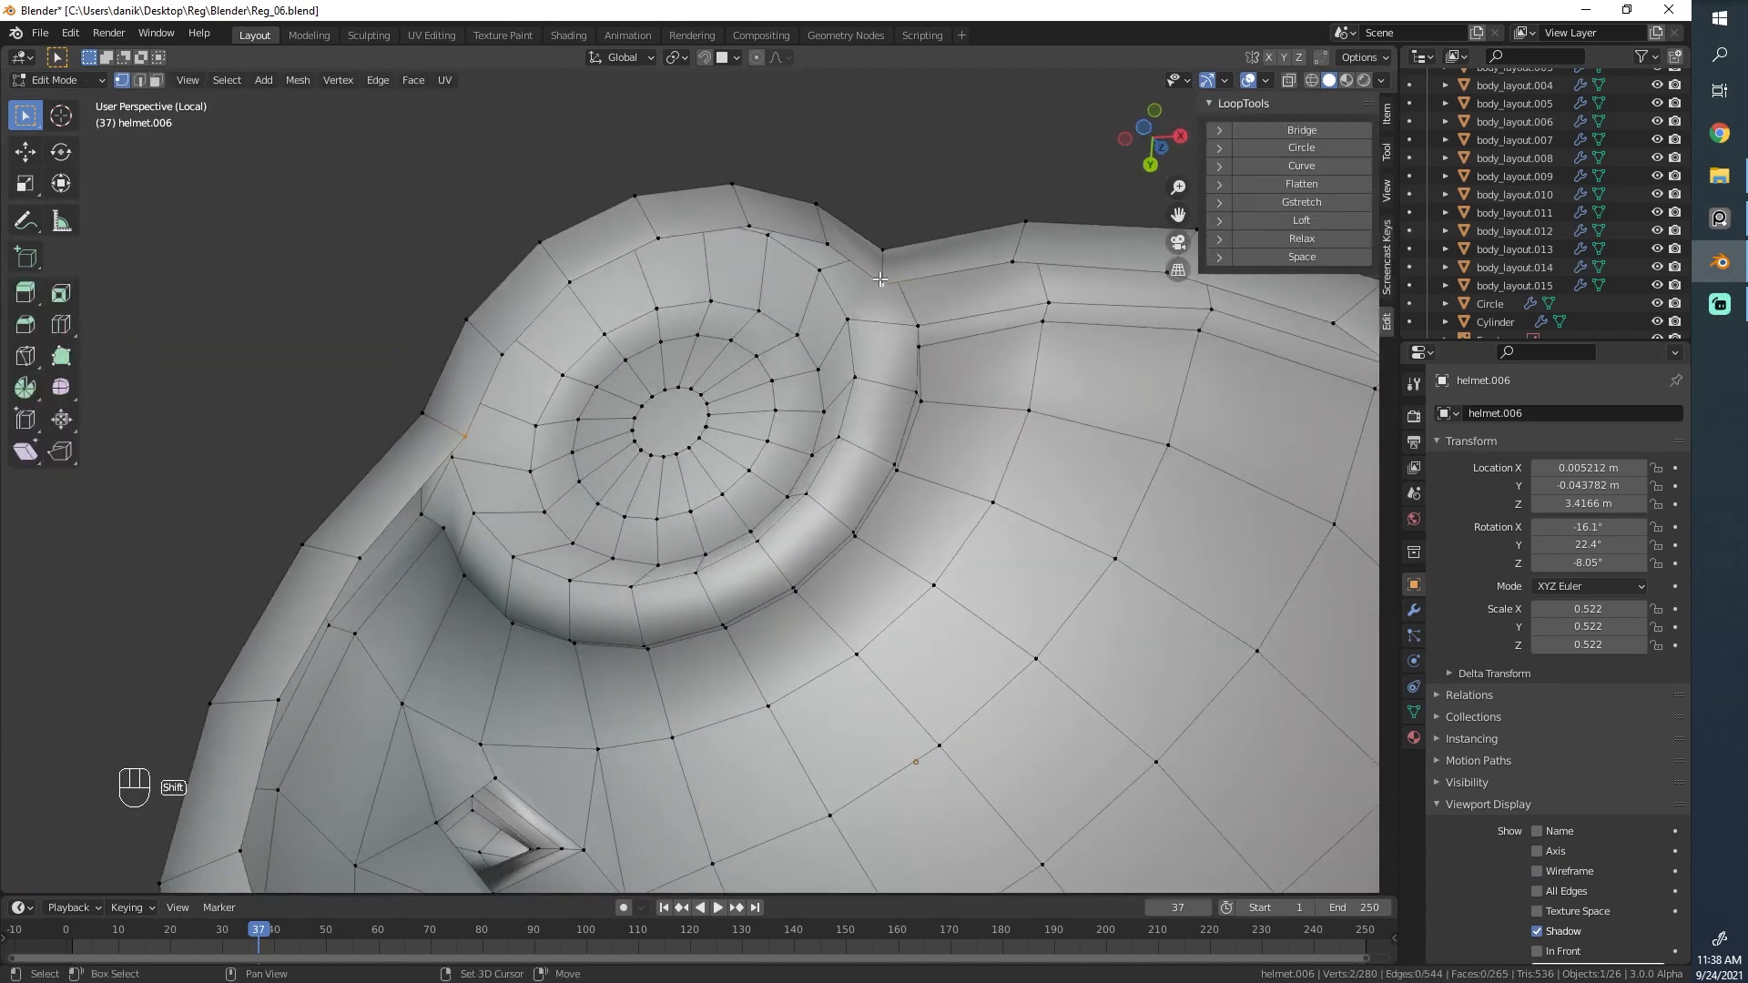
pyautogui.moveTo(880, 280); pyautogui.dragTo(801, 273, button='middle')
pyautogui.rightClick(792, 273)
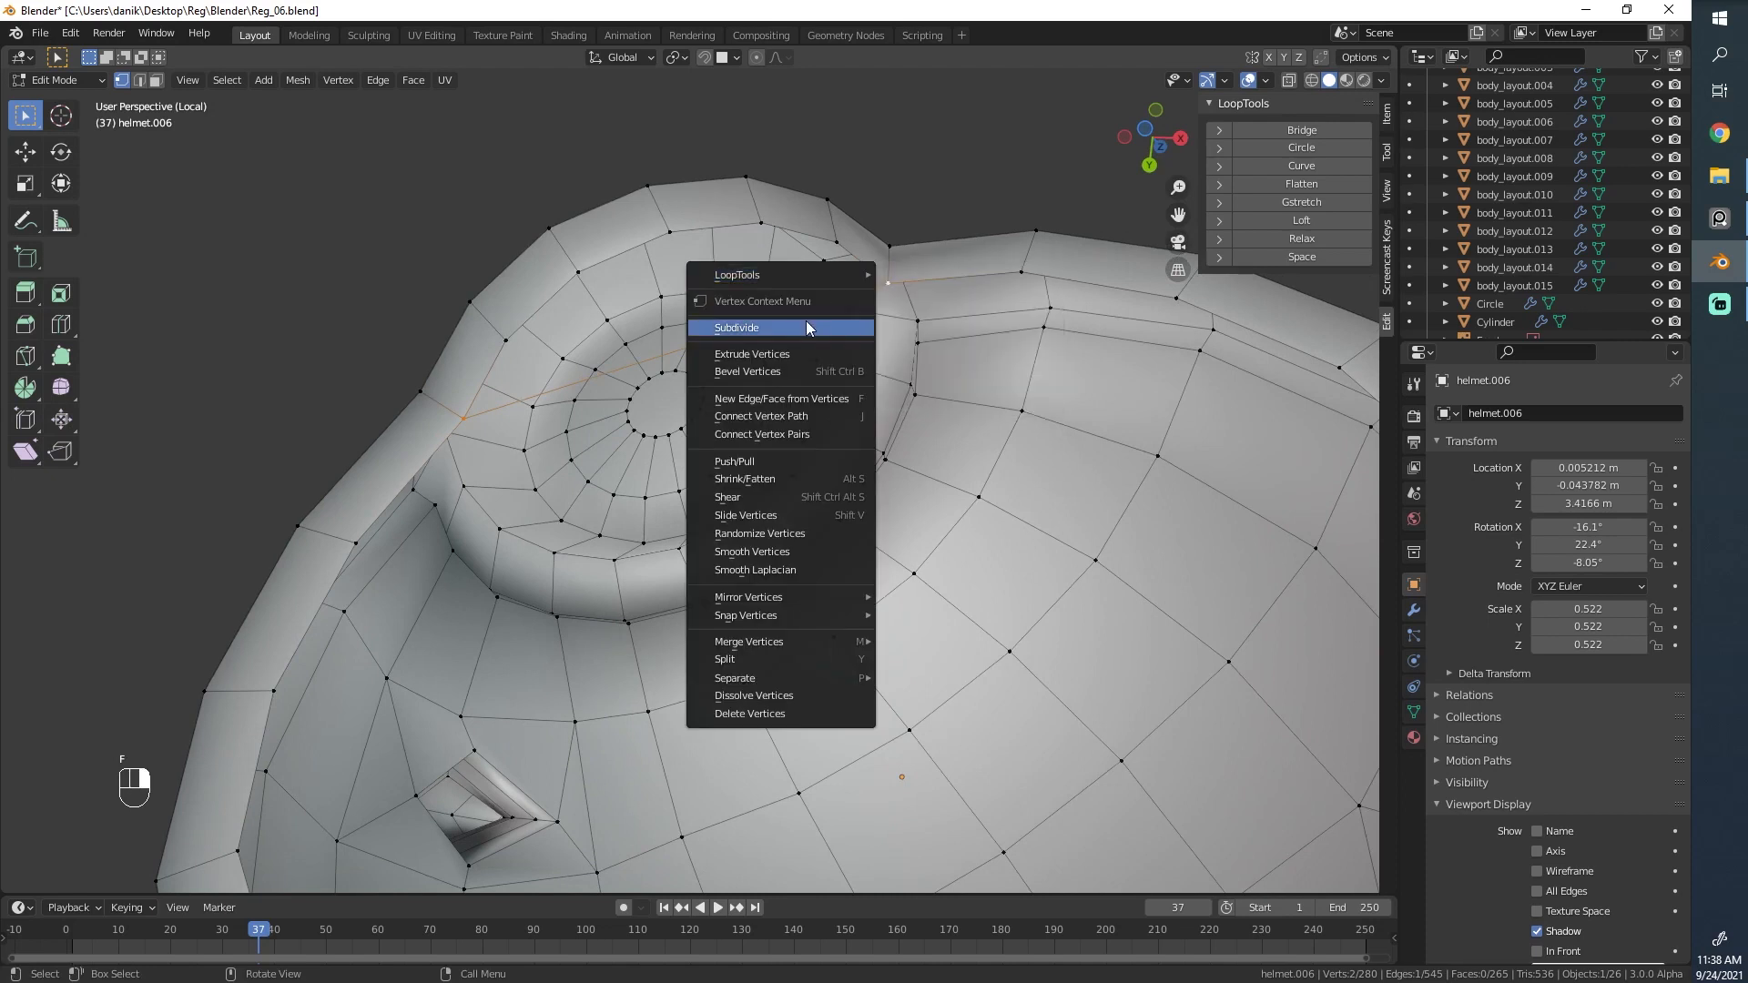
pyautogui.click(805, 321)
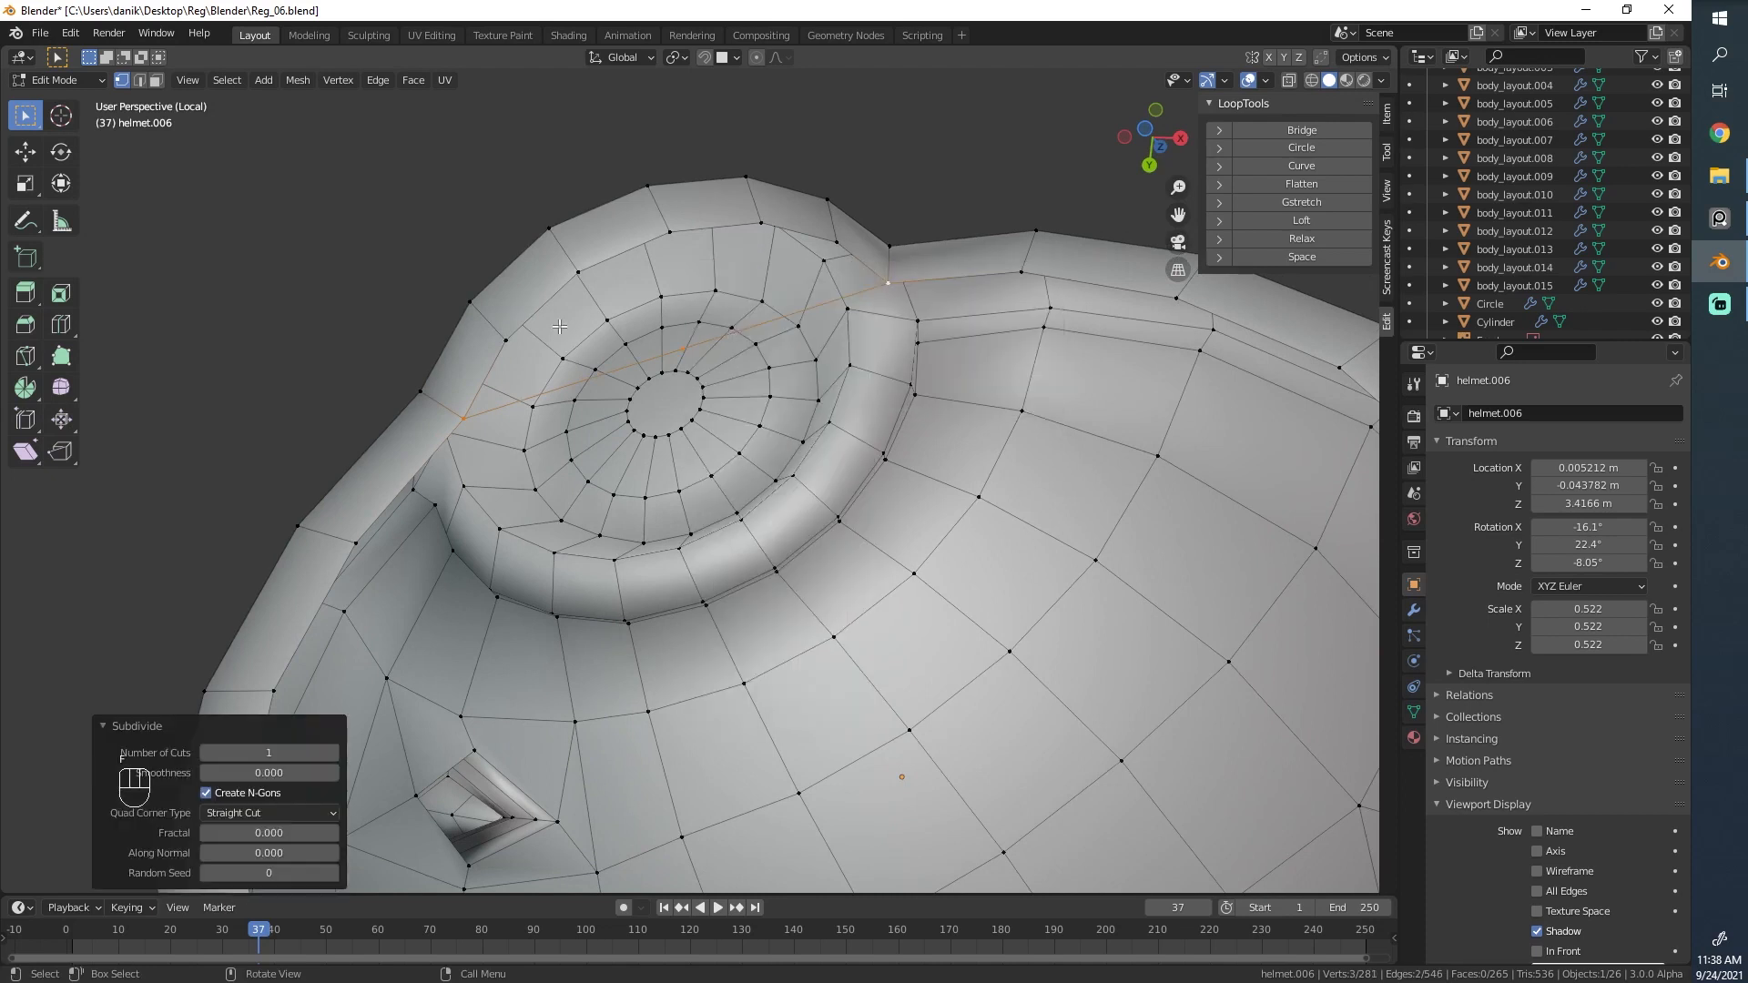
pyautogui.click(339, 752)
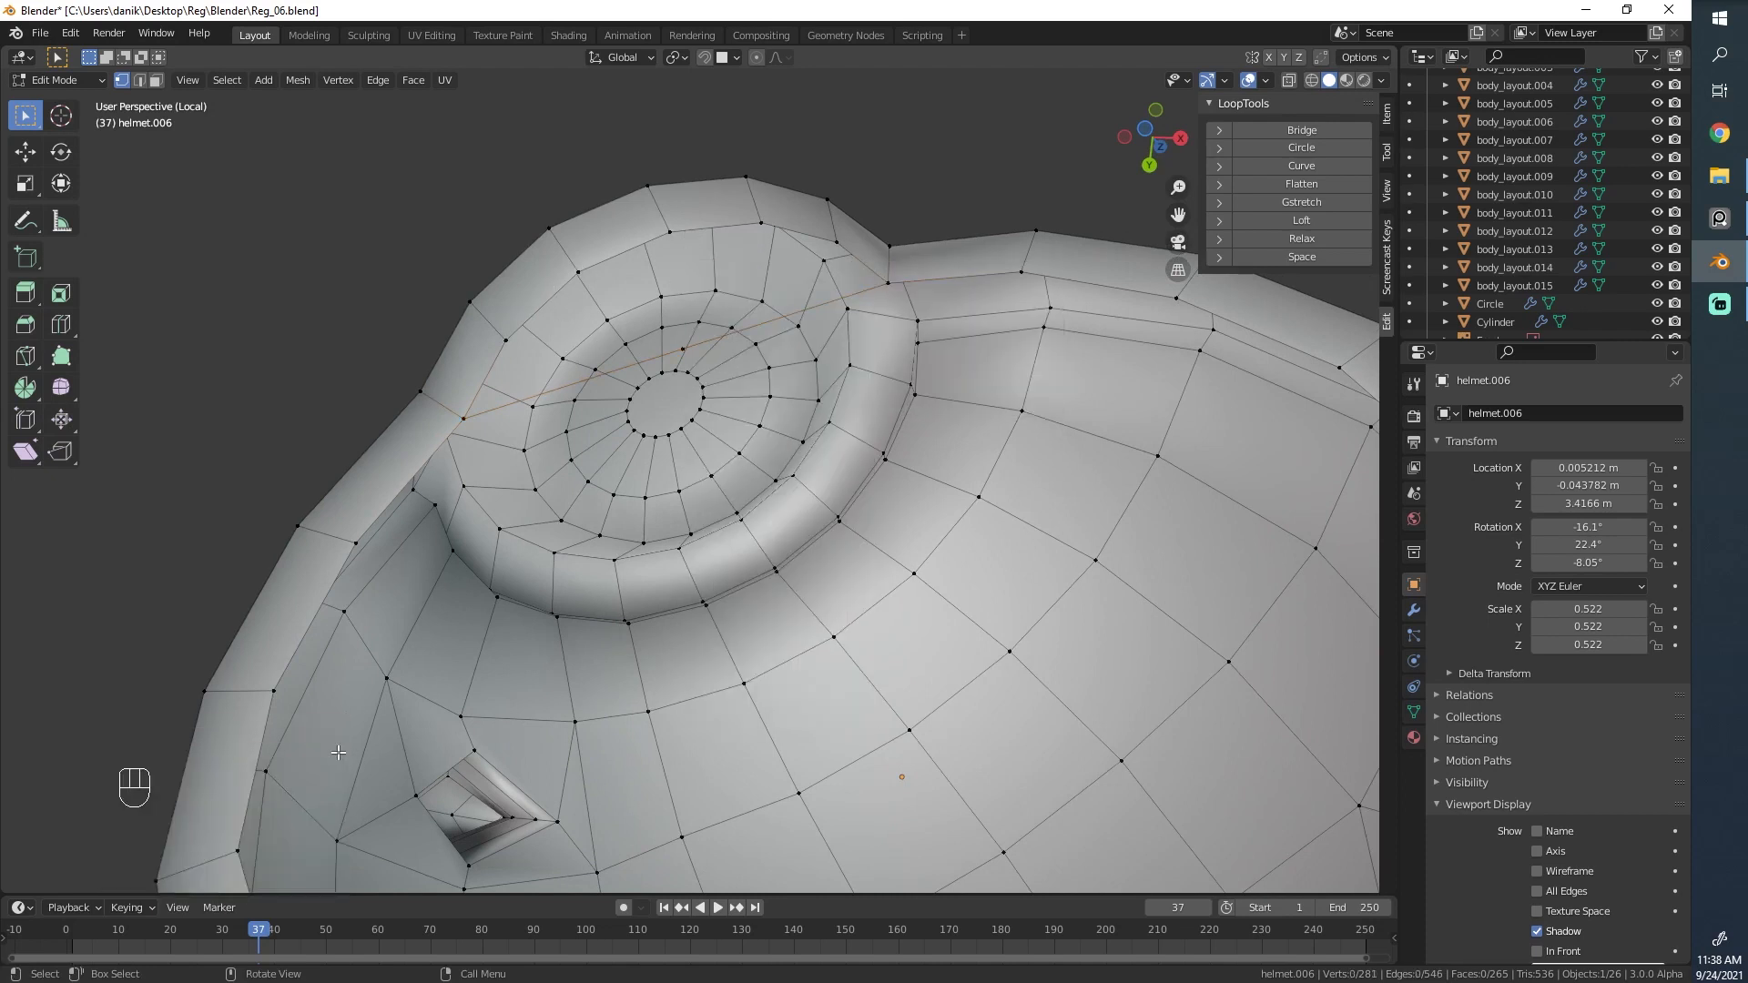
pyautogui.rightClick(690, 351)
pyautogui.click(690, 351)
# Fill the gap between the subdivided edge and the ear-piece ring with four faces.
pyautogui.click(462, 409)
pyautogui.keyDown('shift'); pyautogui.click(489, 337); pyautogui.keyUp('shift')
pyautogui.press('f')
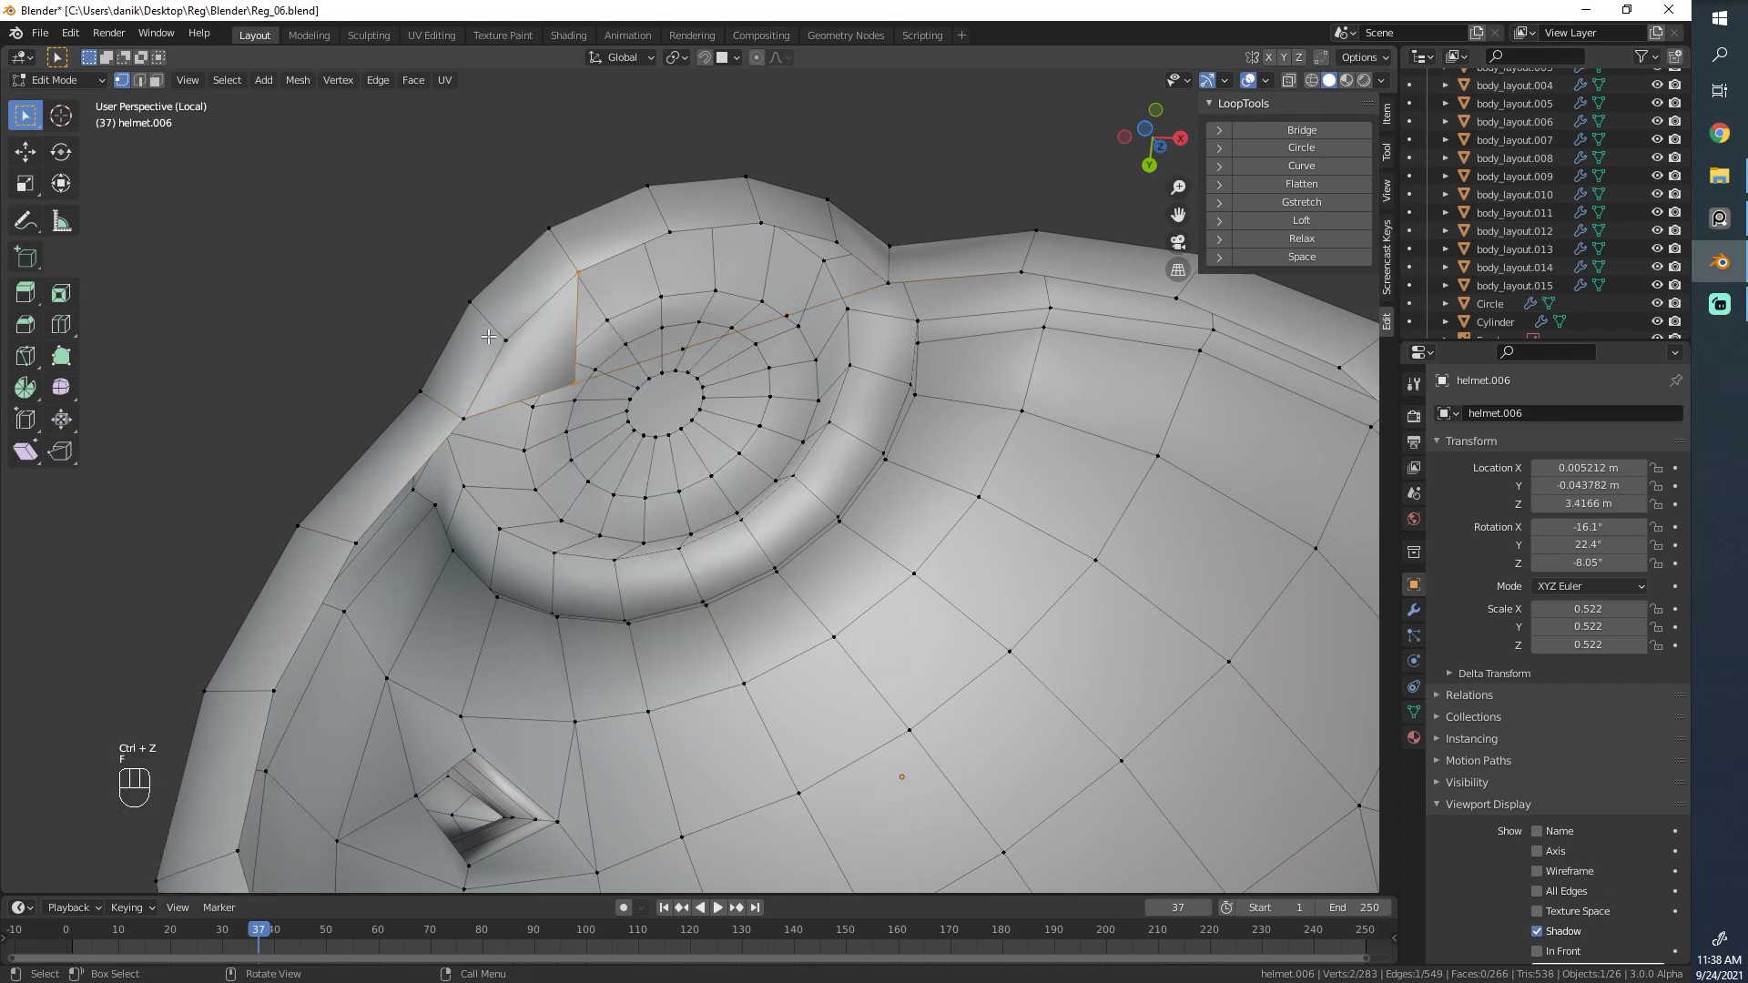
pyautogui.press('f')
pyautogui.press('f')
pyautogui.press('f')
pyautogui.hotkey('alt', 'a')
pyautogui.moveTo(488, 337); pyautogui.dragTo(667, 373, button='middle')
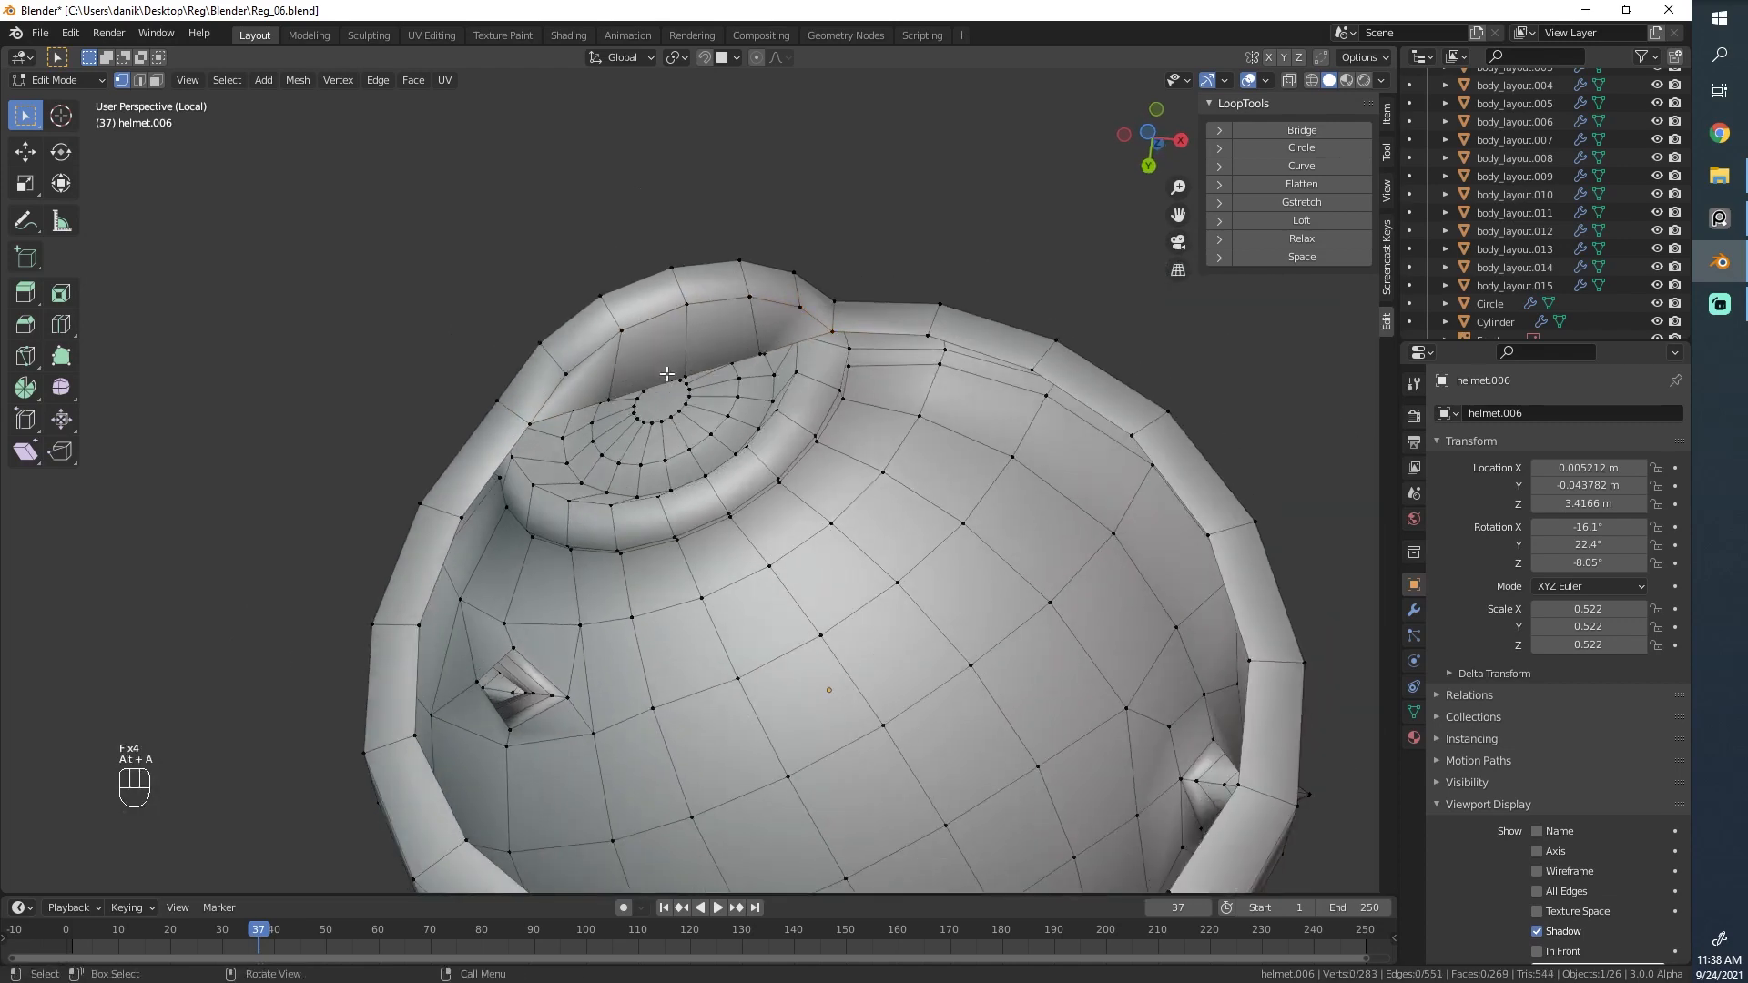
# Extrude the low-poly helmet's inner rim loop about 0.026 m in Y and 0.031 m in Z, and scale it to 0.95.
pyautogui.keyDown('alt'); pyautogui.click(667, 374); pyautogui.keyUp('alt')
pyautogui.scroll(-3, 792, 289)
pyautogui.moveTo(792, 289); pyautogui.dragTo(738, 312, button='middle')
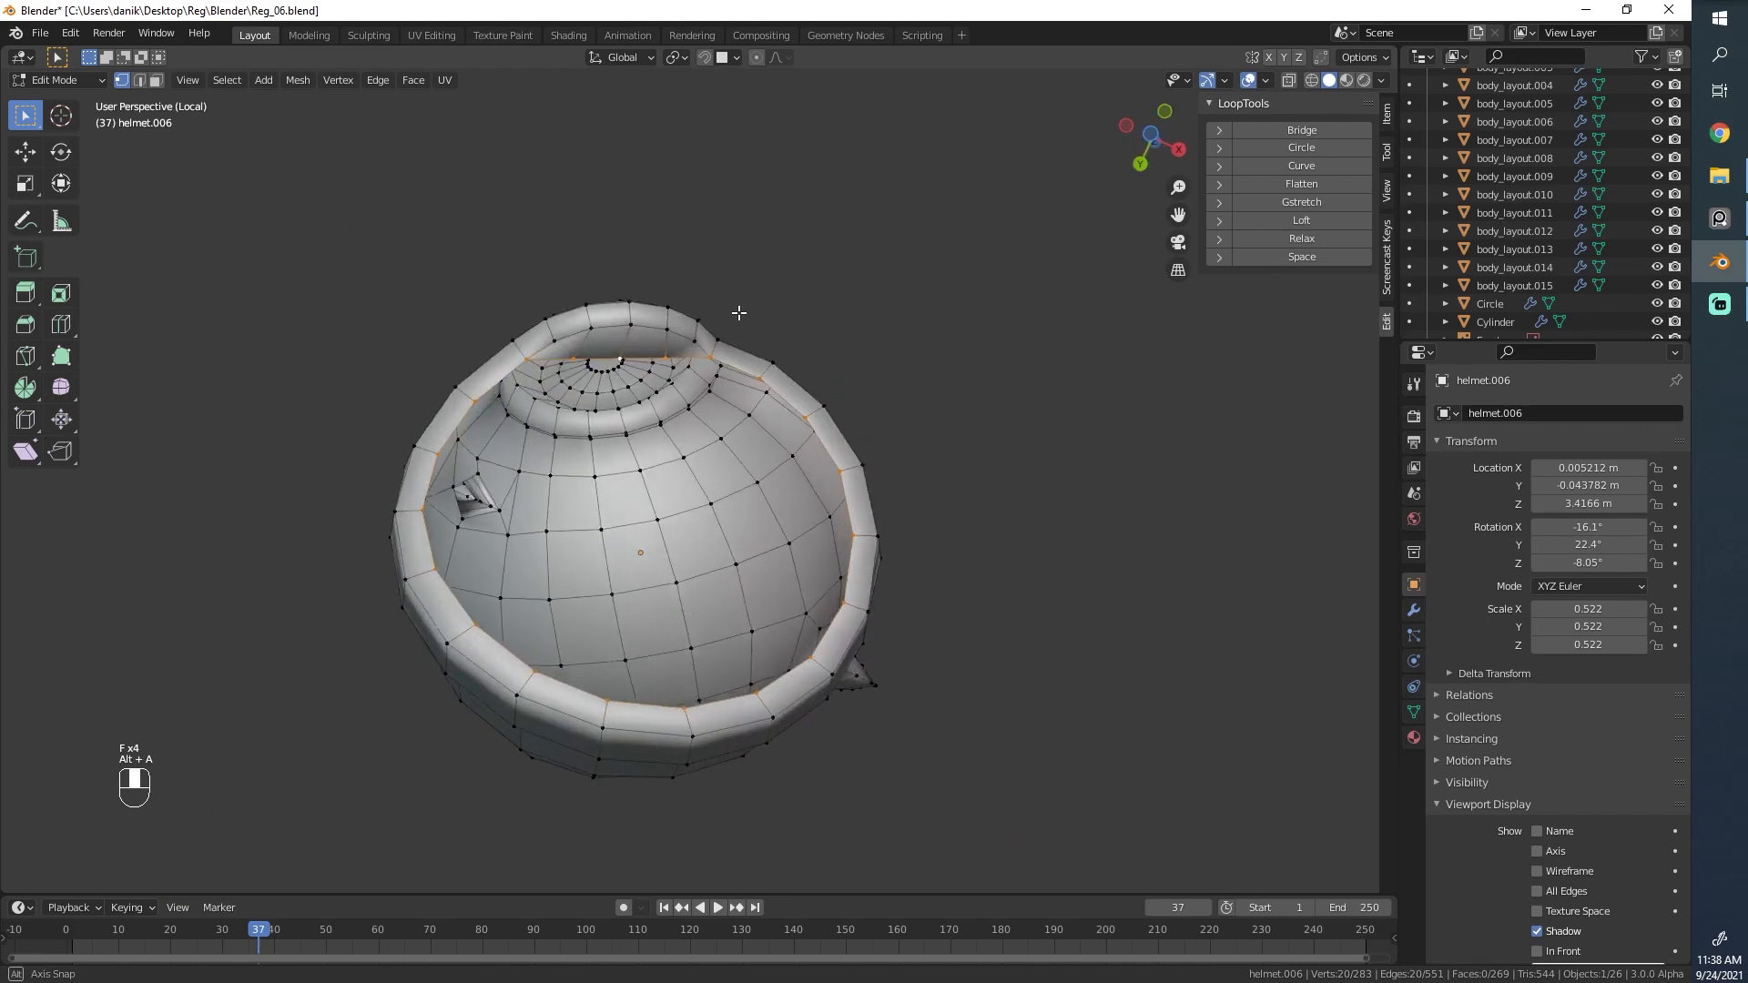
pyautogui.scroll(3, 739, 312)
pyautogui.moveTo(972, 331); pyautogui.dragTo(1222, 606, button='middle')
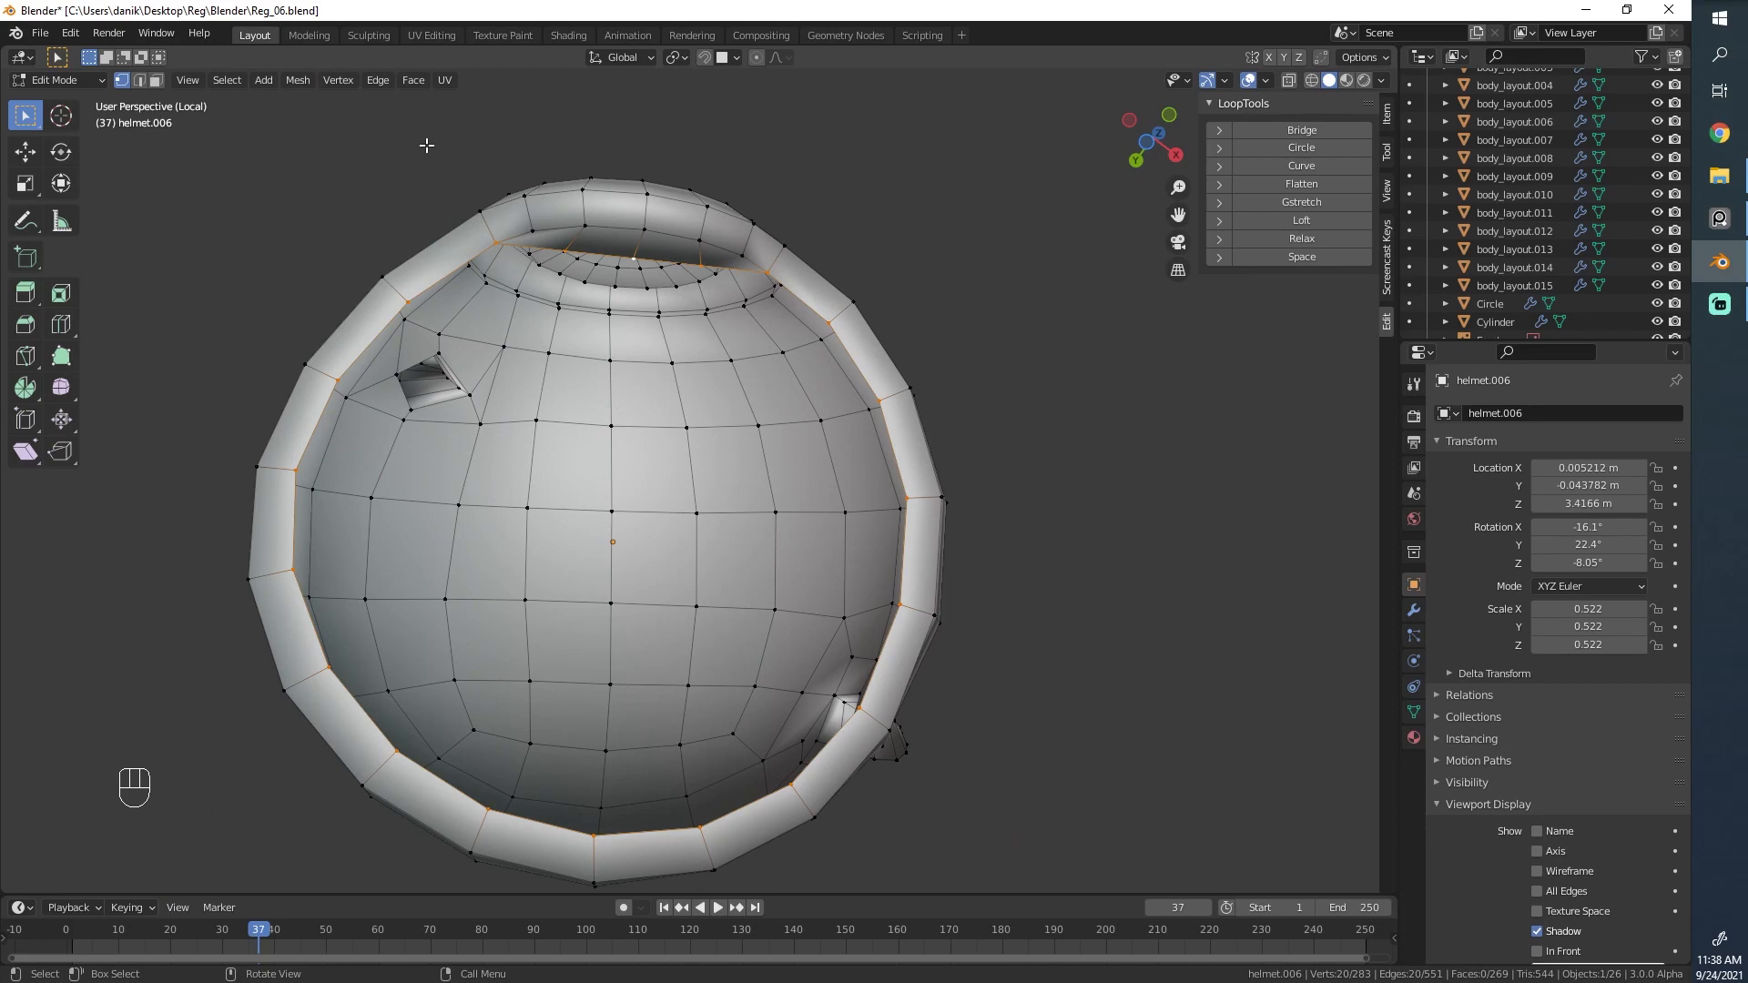
pyautogui.moveTo(606, 551); pyautogui.dragTo(647, 356, button='middle')
pyautogui.press('e')
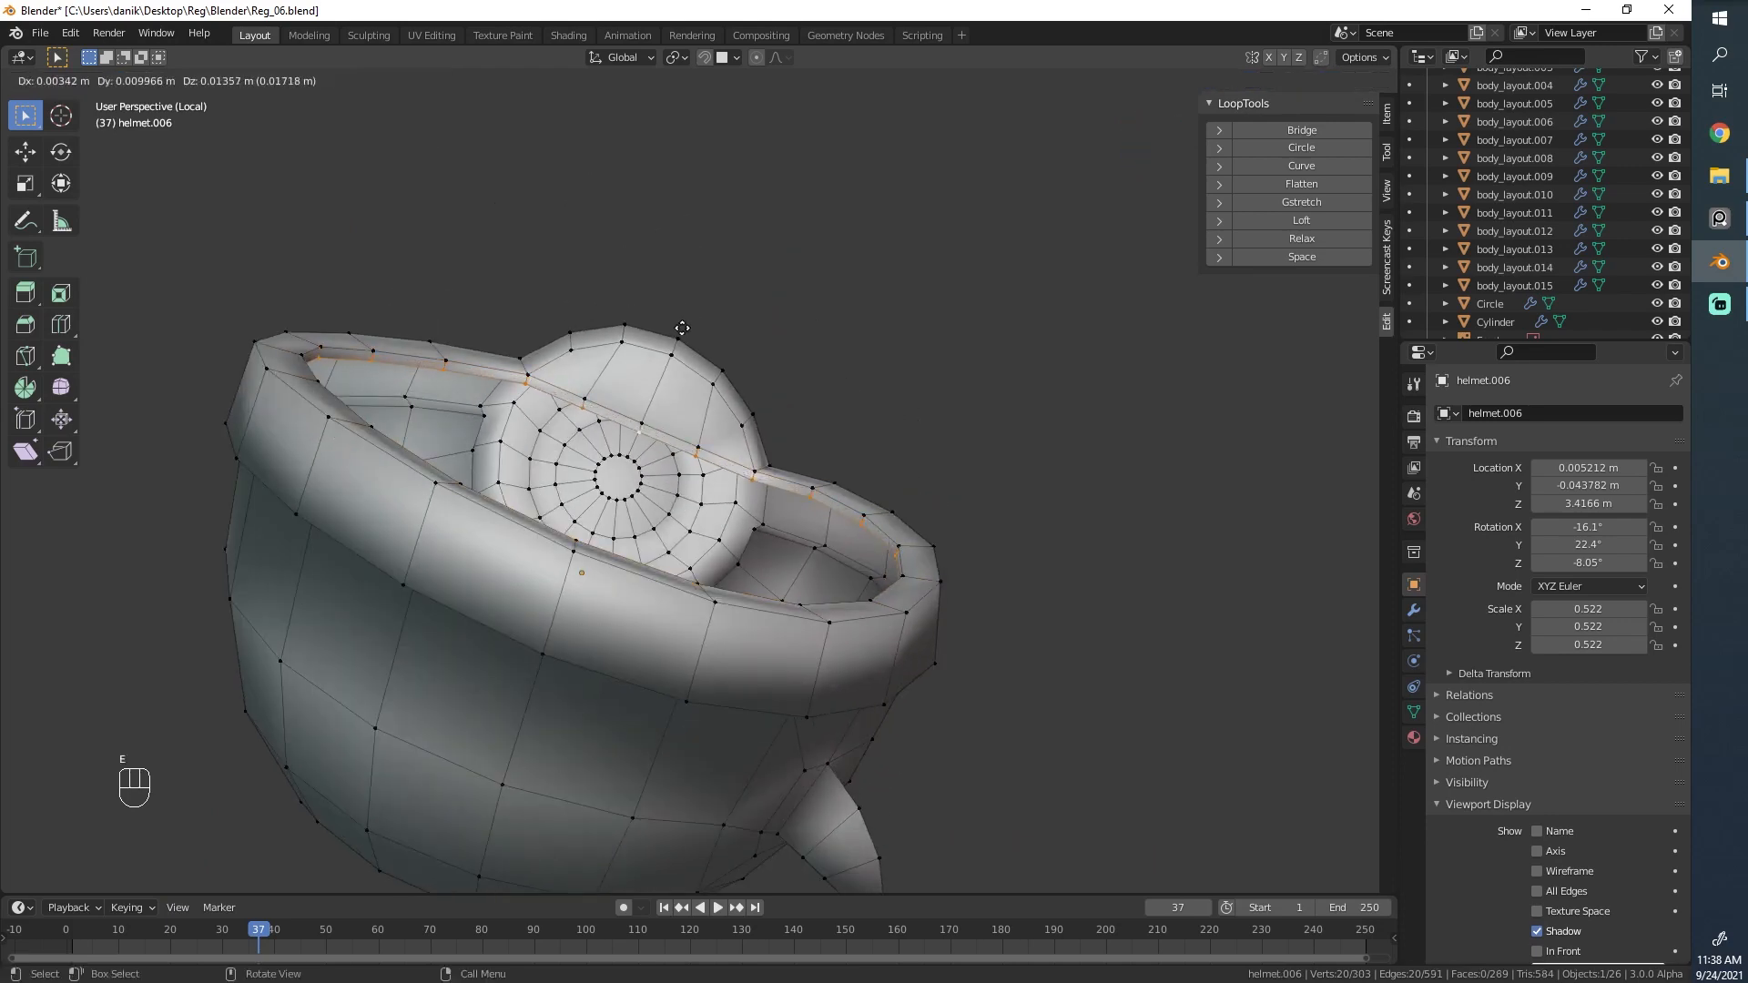
pyautogui.click(692, 328)
pyautogui.press('s')
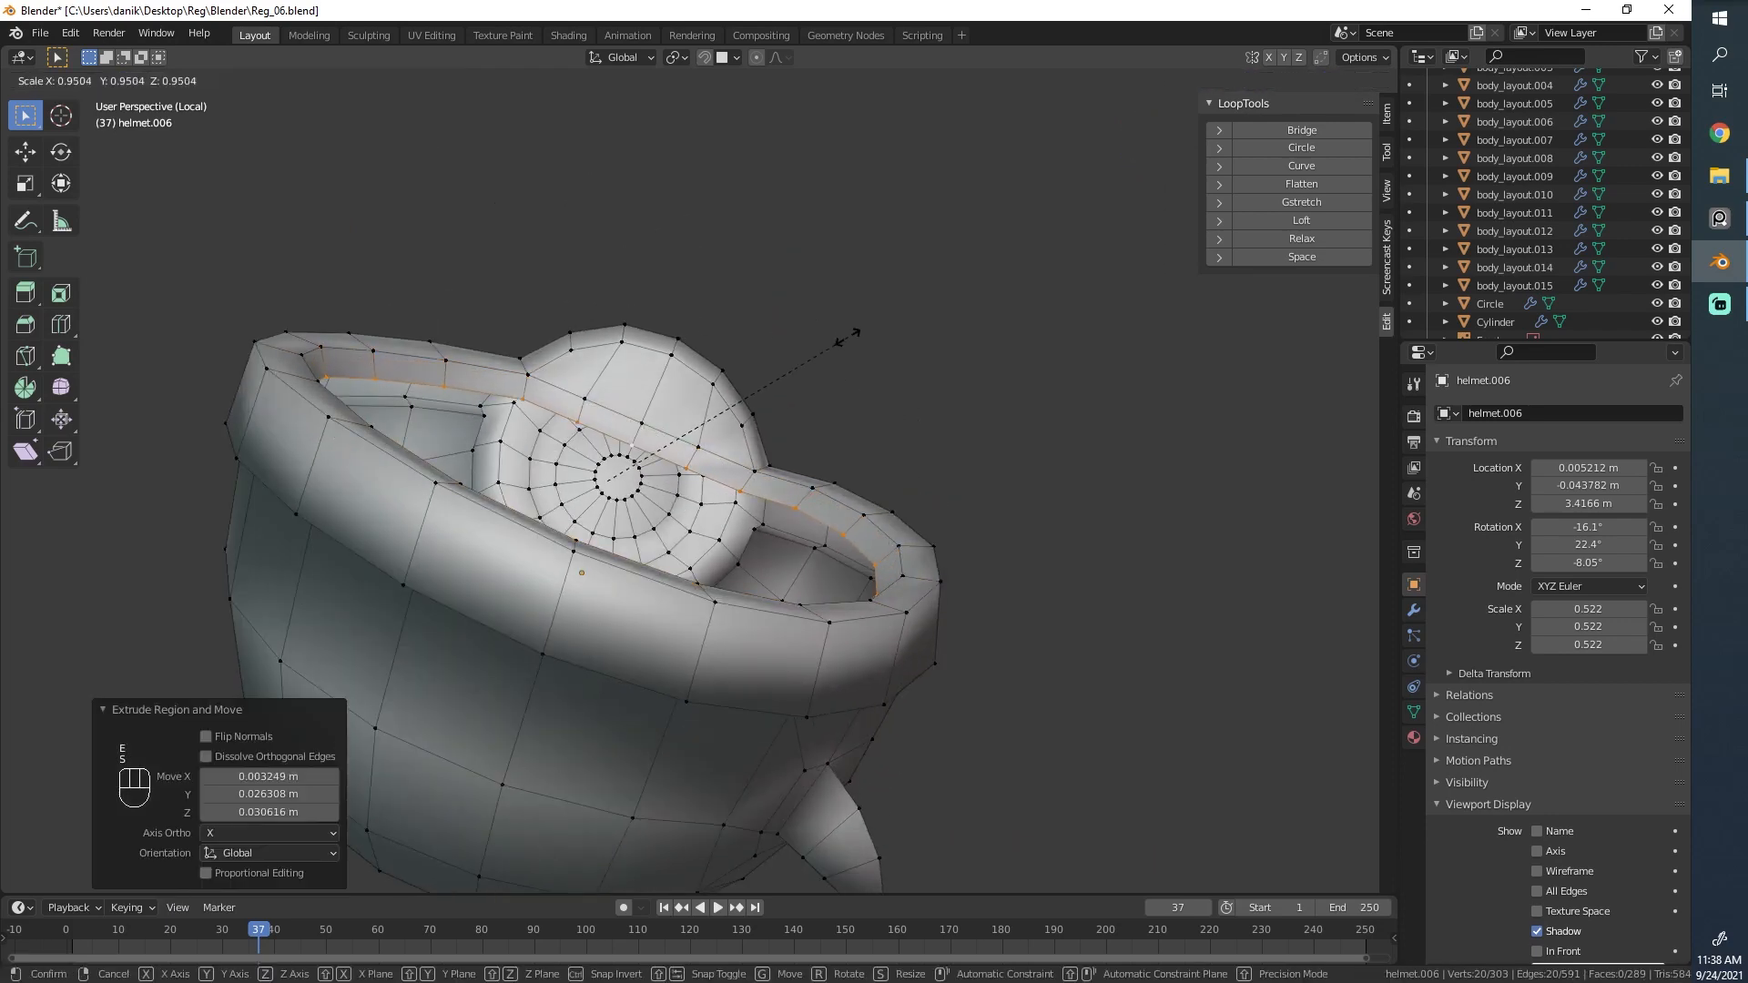
pyautogui.click(847, 338)
pyautogui.moveTo(847, 338); pyautogui.dragTo(860, 492, button='middle')
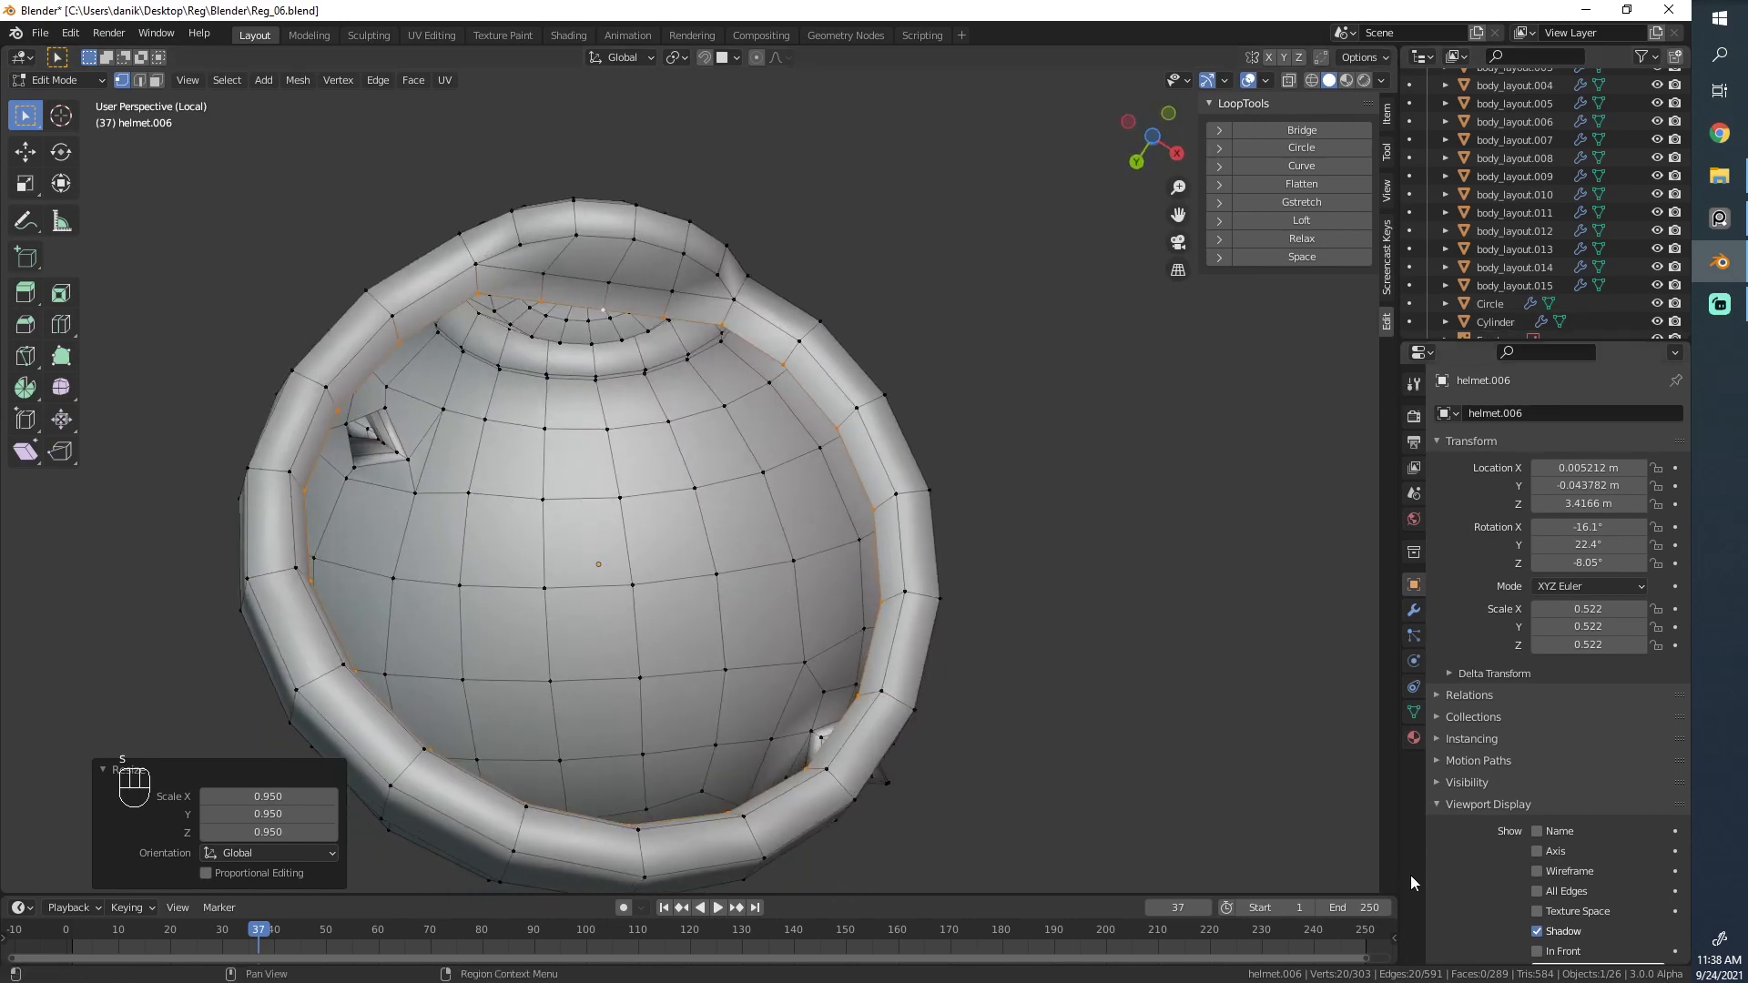
# Leave local view and scale the extruded rim loop up to 1.027 around the character's head.
pyautogui.press('/')
pyautogui.moveTo(619, 729); pyautogui.dragTo(701, 359, button='middle')
pyautogui.scroll(3, 700, 348)
pyautogui.press('s')
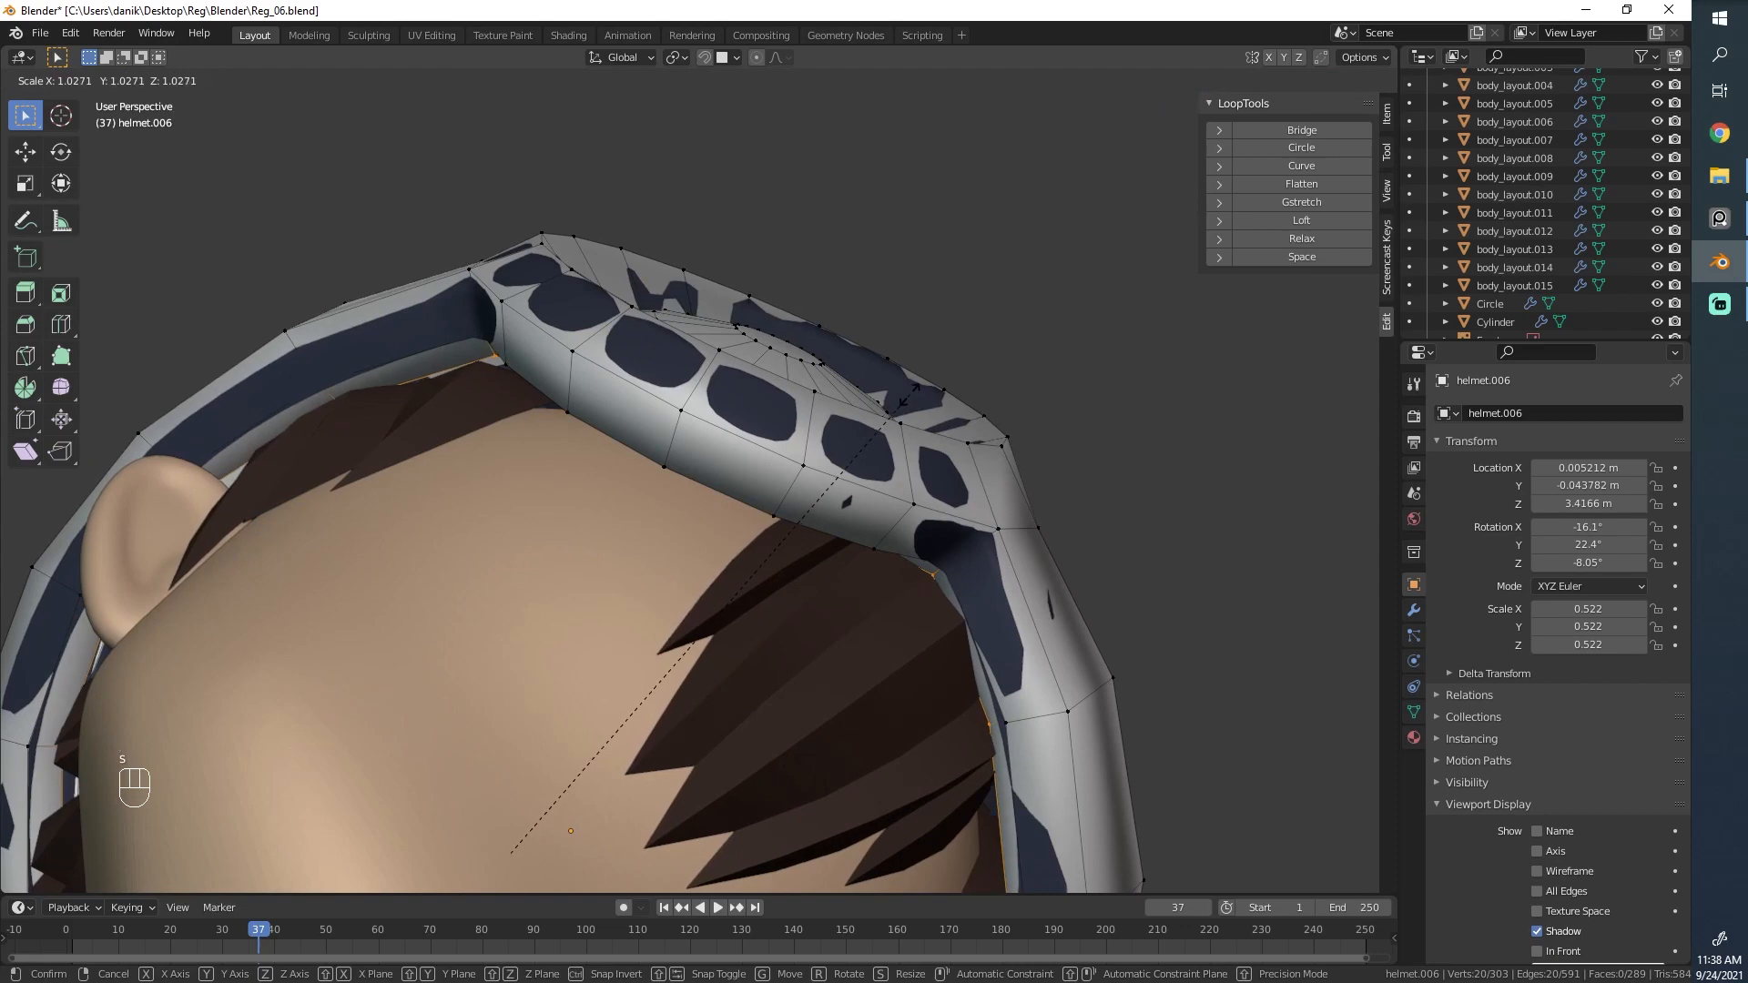
pyautogui.click(907, 394)
pyautogui.moveTo(902, 394); pyautogui.dragTo(854, 291, button='middle')
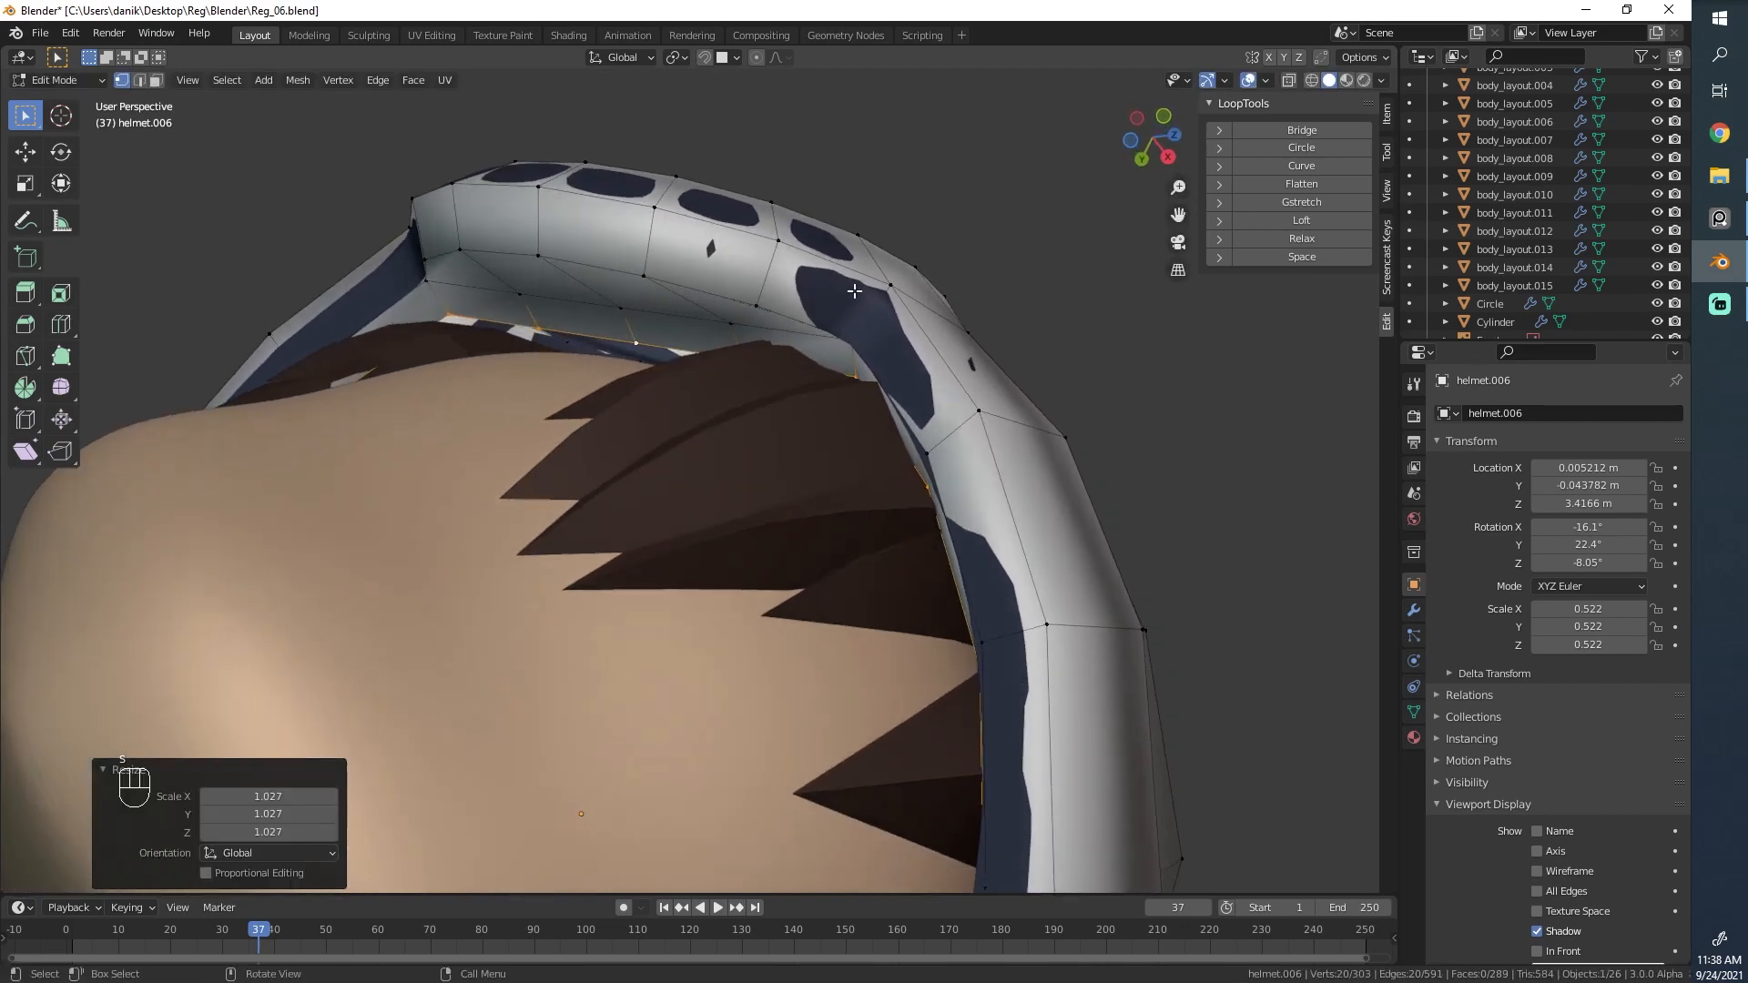
# Switch to the object named helmet, isolate it in local view and edit it in wireframe display.
pyautogui.press('Tab')
pyautogui.press('Tab')
pyautogui.press('Tab')
pyautogui.click(852, 340)
pyautogui.press('Tab')
pyautogui.press('Tab')
pyautogui.press('Tab')
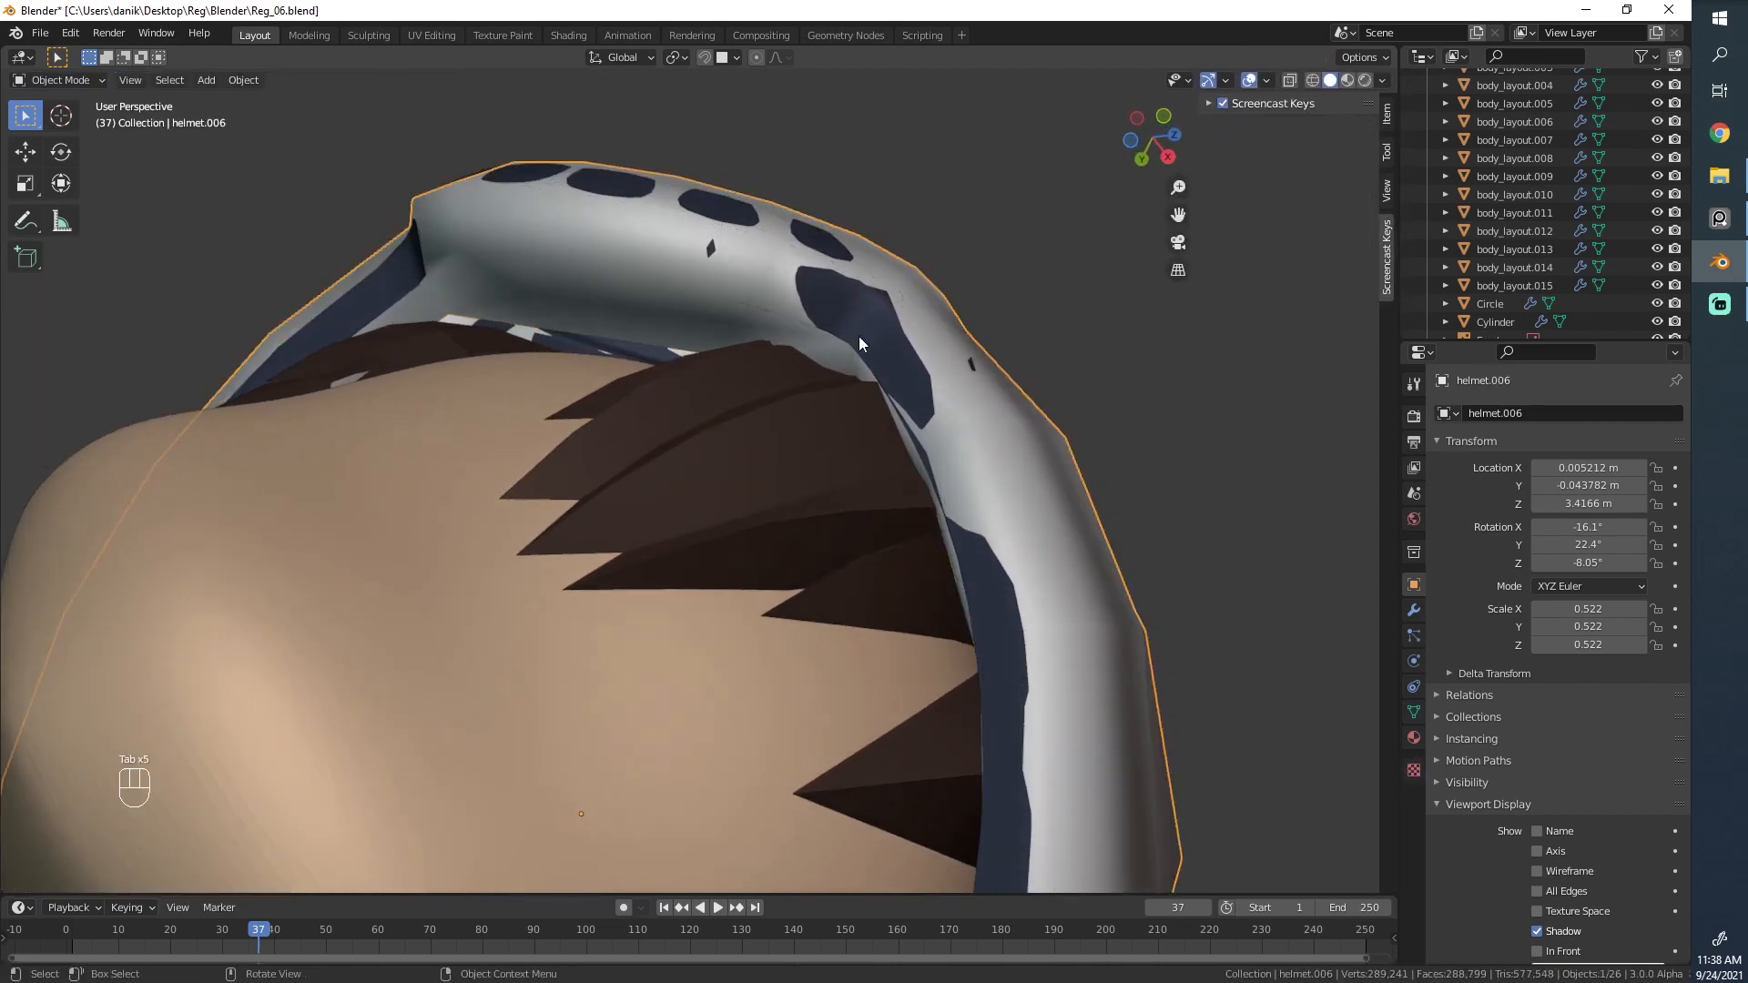
pyautogui.press('Tab')
pyautogui.click(884, 336)
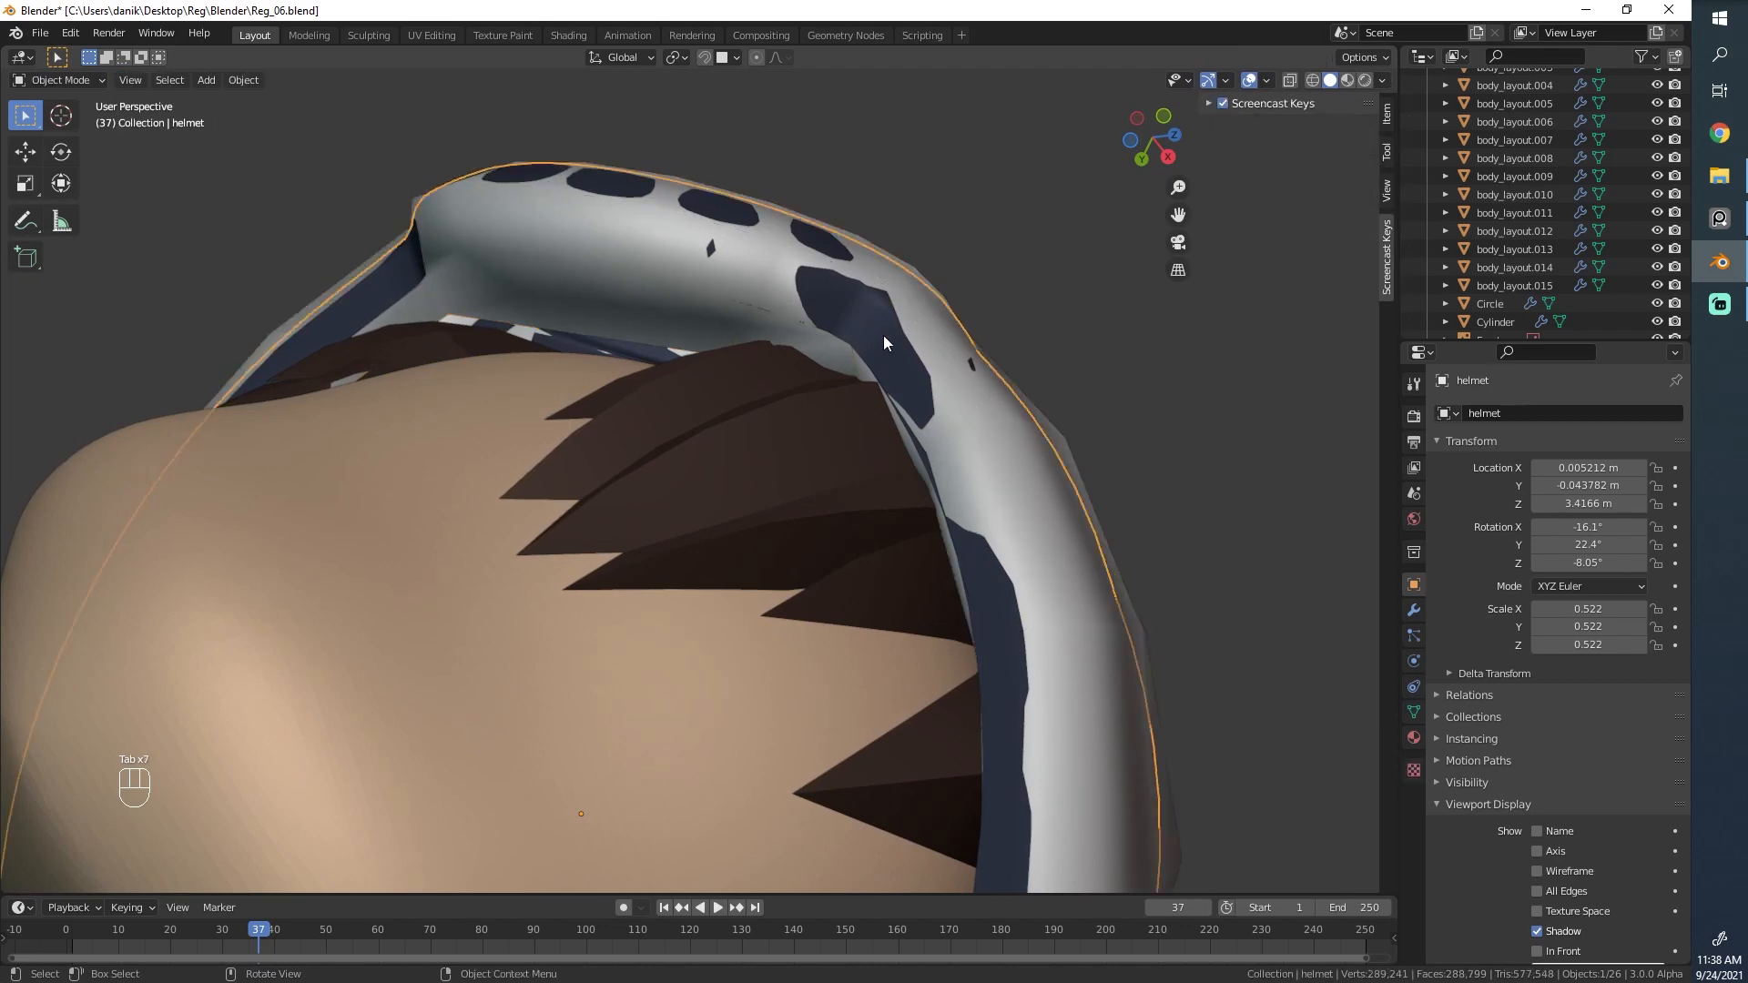
pyautogui.press('/')
pyautogui.moveTo(883, 335)
pyautogui.mouseDown(button='middle')
pyautogui.moveTo(781, 363)
pyautogui.moveTo(819, 231)
pyautogui.moveTo(823, 647)
pyautogui.moveTo(765, 464)
pyautogui.moveTo(710, 495)
pyautogui.moveTo(850, 476)
pyautogui.moveTo(413, 443)
pyautogui.moveTo(273, 538)
pyautogui.mouseUp(button='middle')
pyautogui.press('Tab')
pyautogui.scroll(6, 820, 230)
pyautogui.press('z')
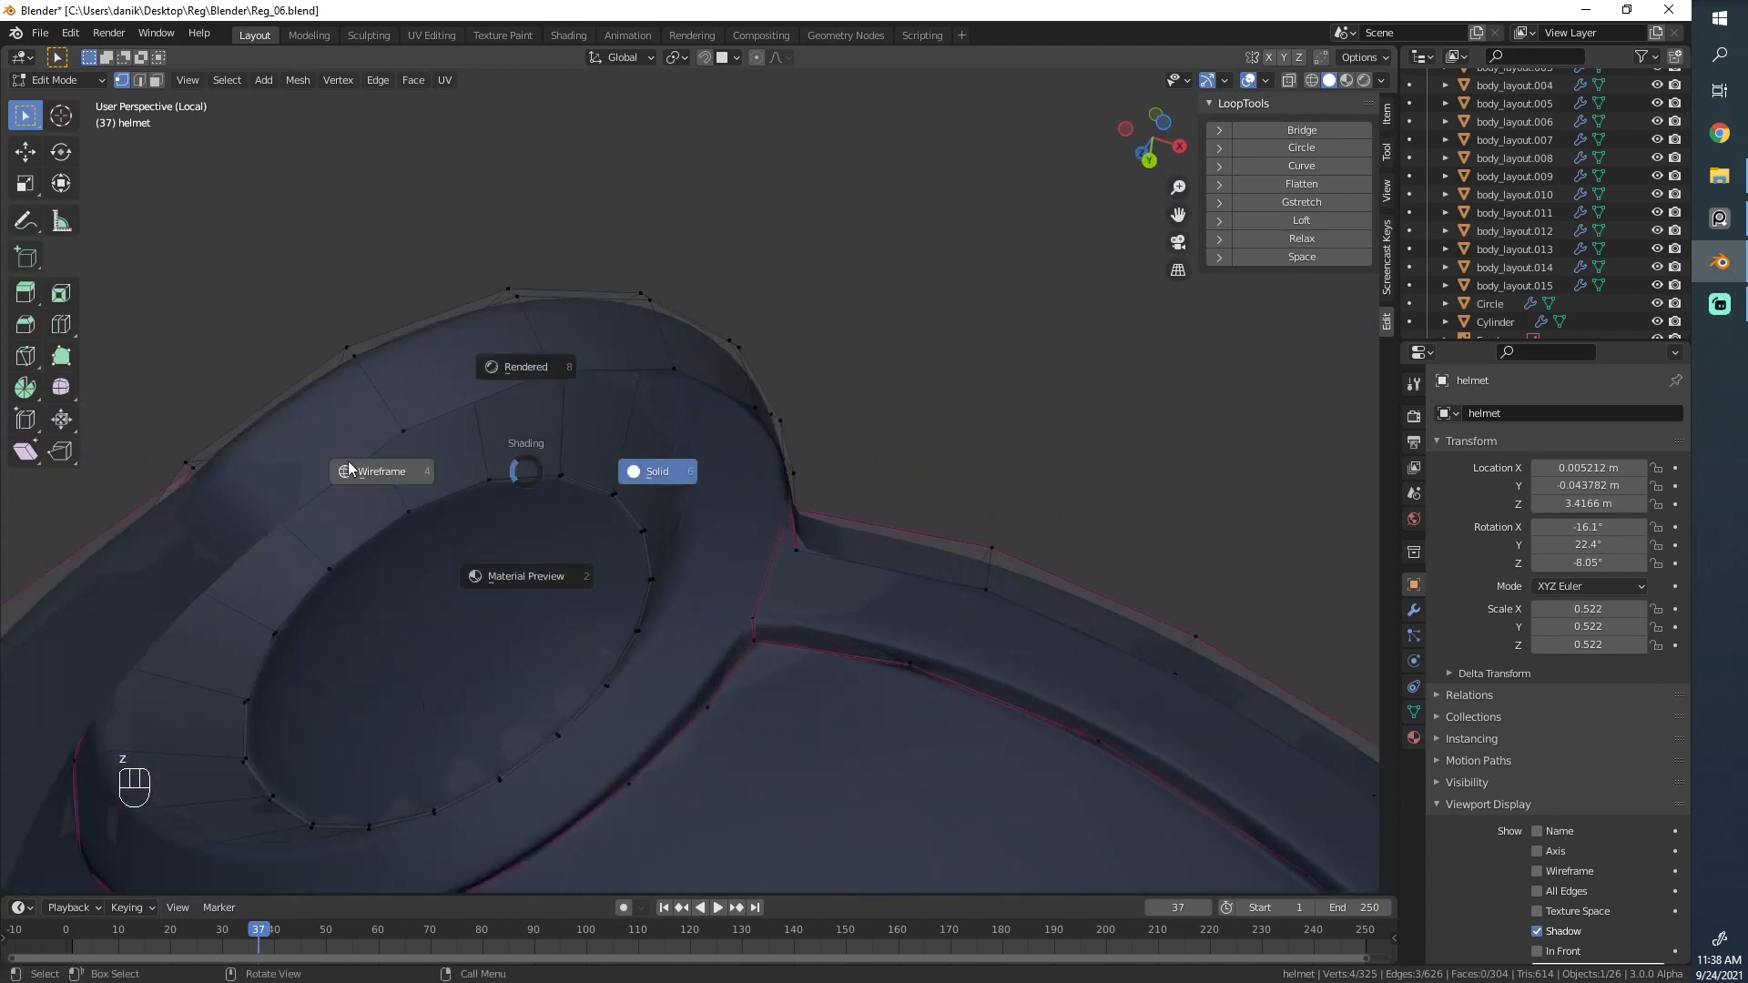
pyautogui.click(351, 472)
# Connect the two inner rim vertices on either side of the helmet's ear piece with an edge and subdivide it with three cuts.
pyautogui.press('a')
pyautogui.moveTo(460, 430); pyautogui.dragTo(310, 485, button='middle')
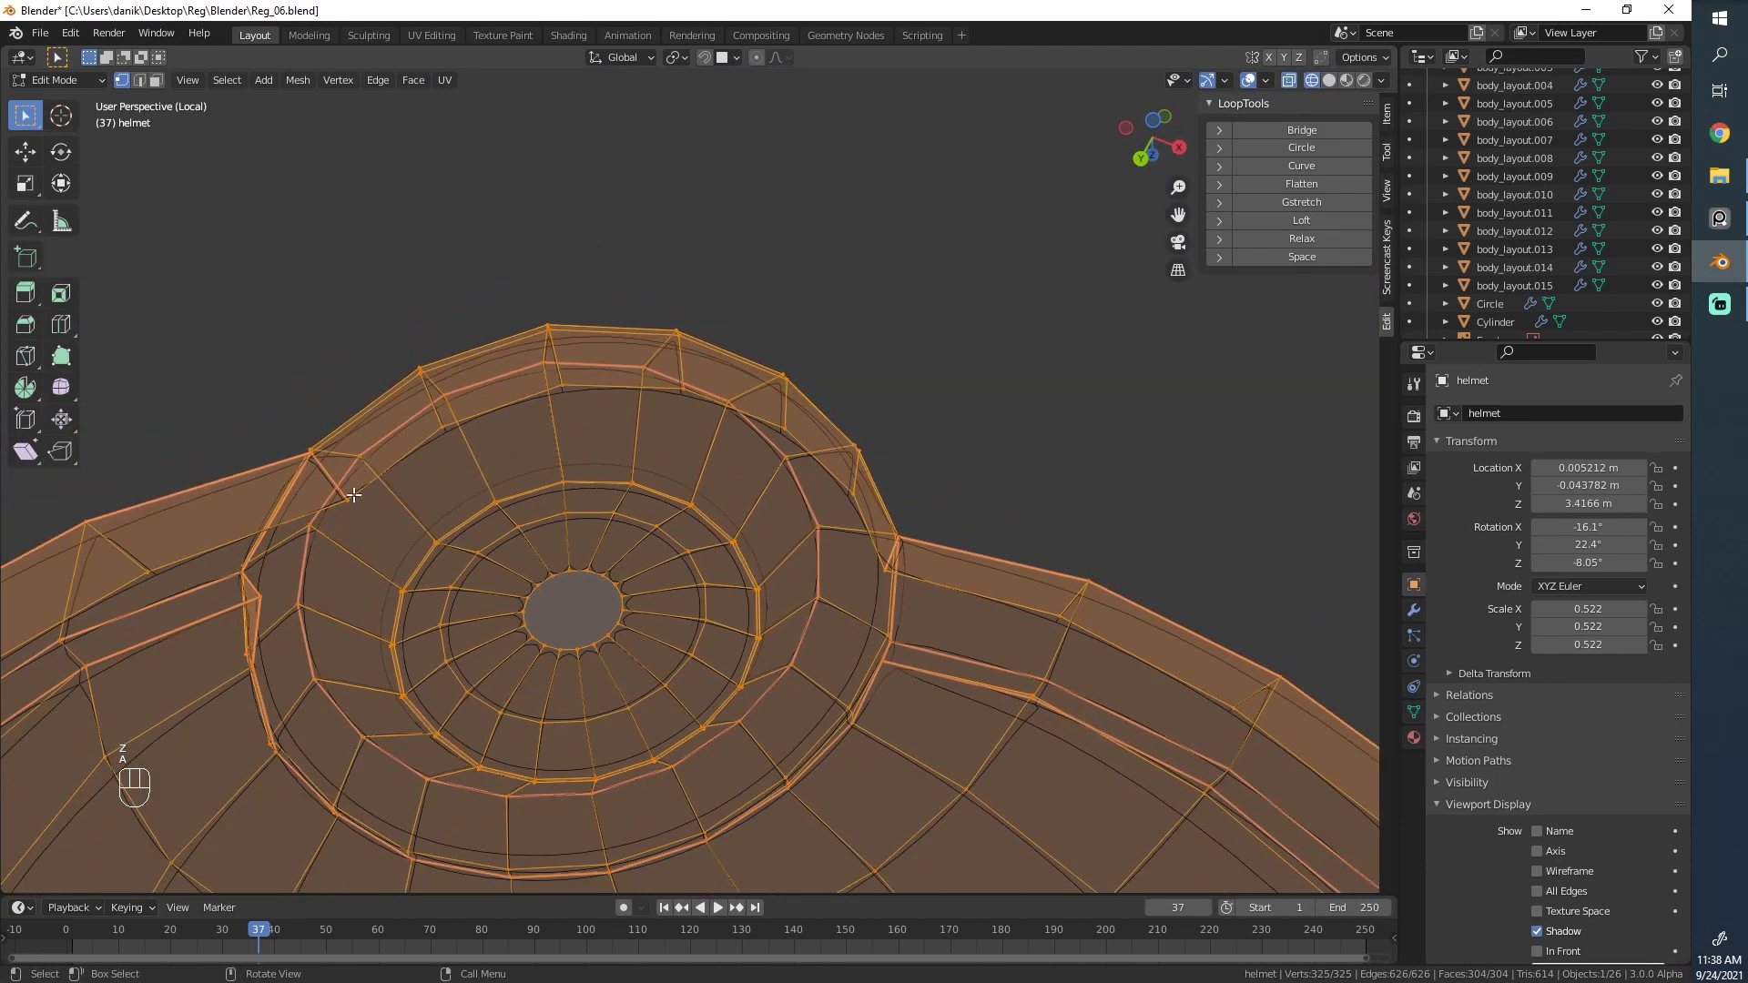
pyautogui.click(353, 494)
pyautogui.rightClick(904, 567)
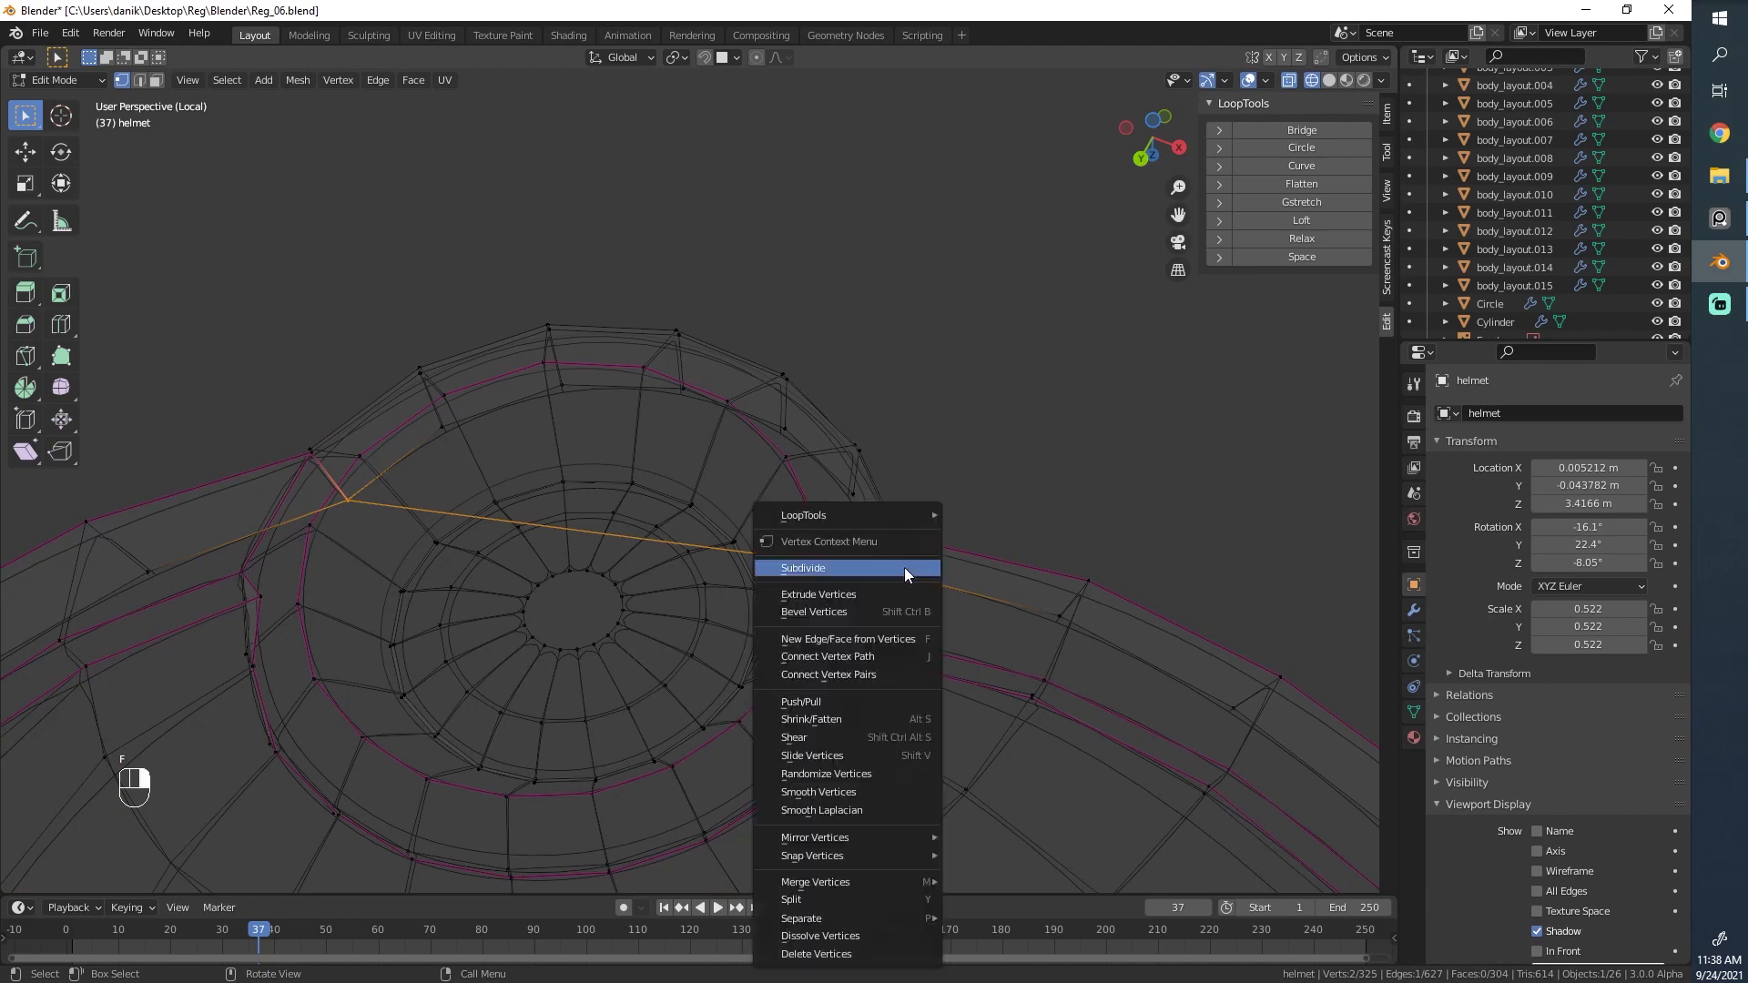
pyautogui.click(903, 567)
pyautogui.click(334, 752)
pyautogui.click(333, 752)
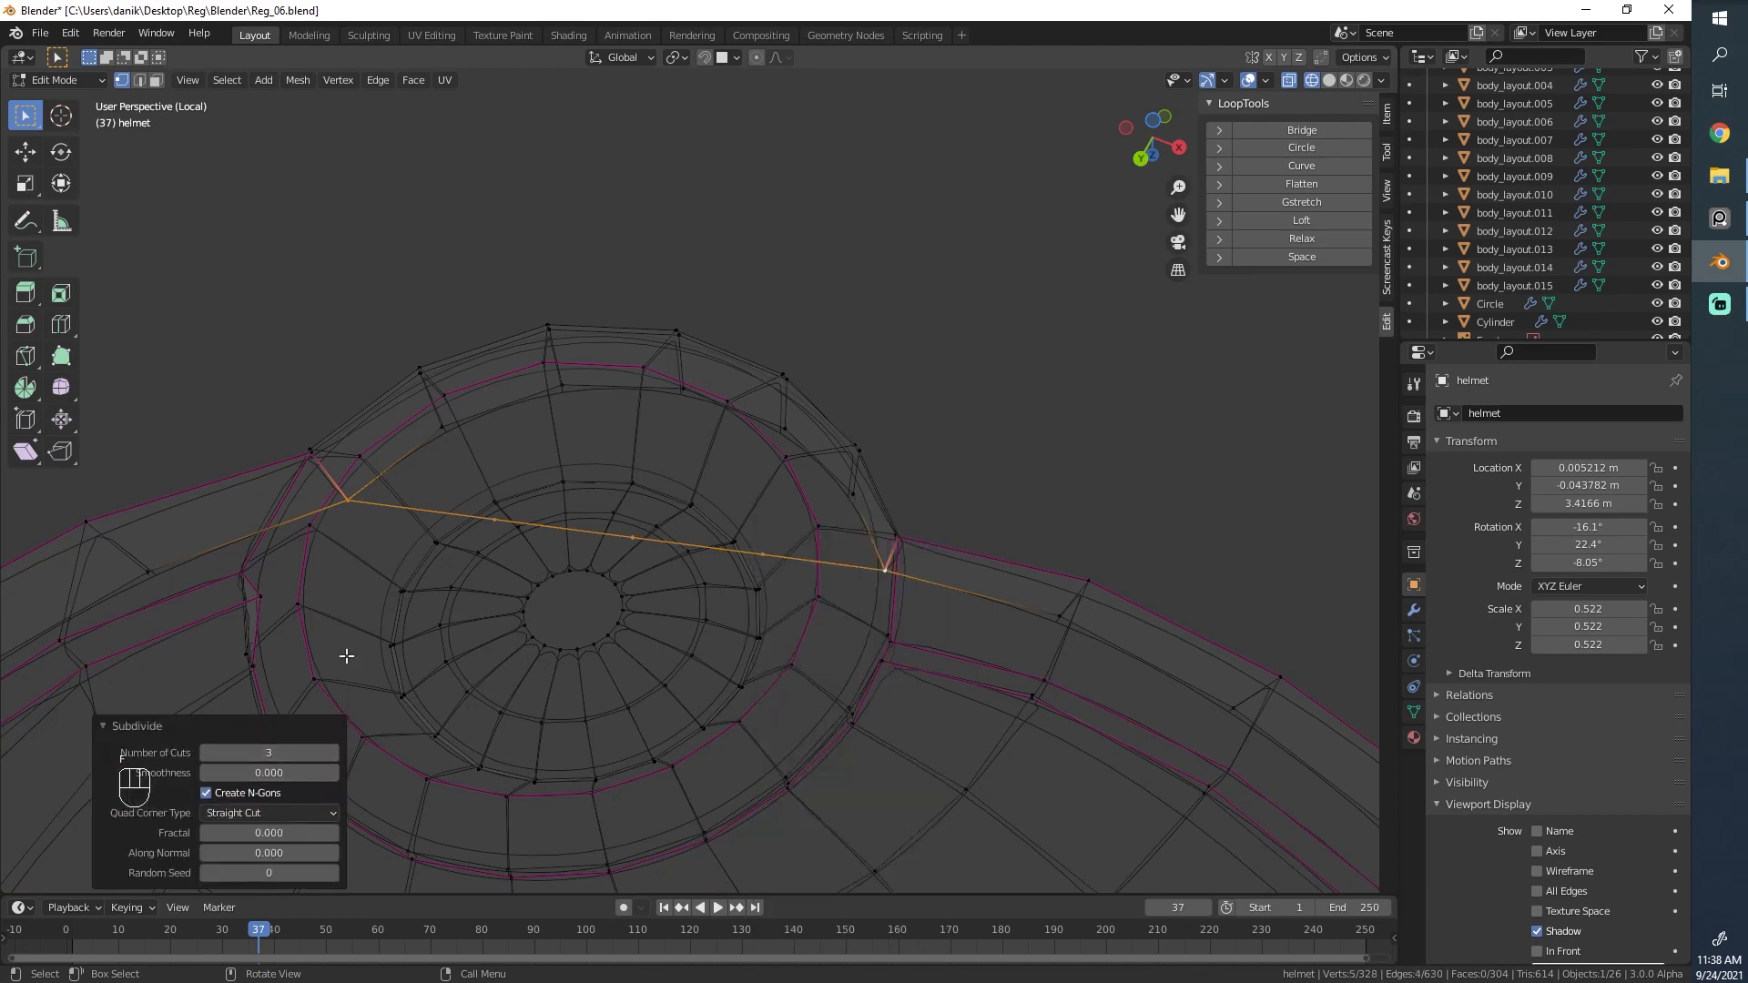
# Fill the gap between the new subdivided edge and the ear-piece rim with four faces.
pyautogui.click(364, 466)
pyautogui.press('f')
pyautogui.press('f')
pyautogui.press('f')
pyautogui.press('f')
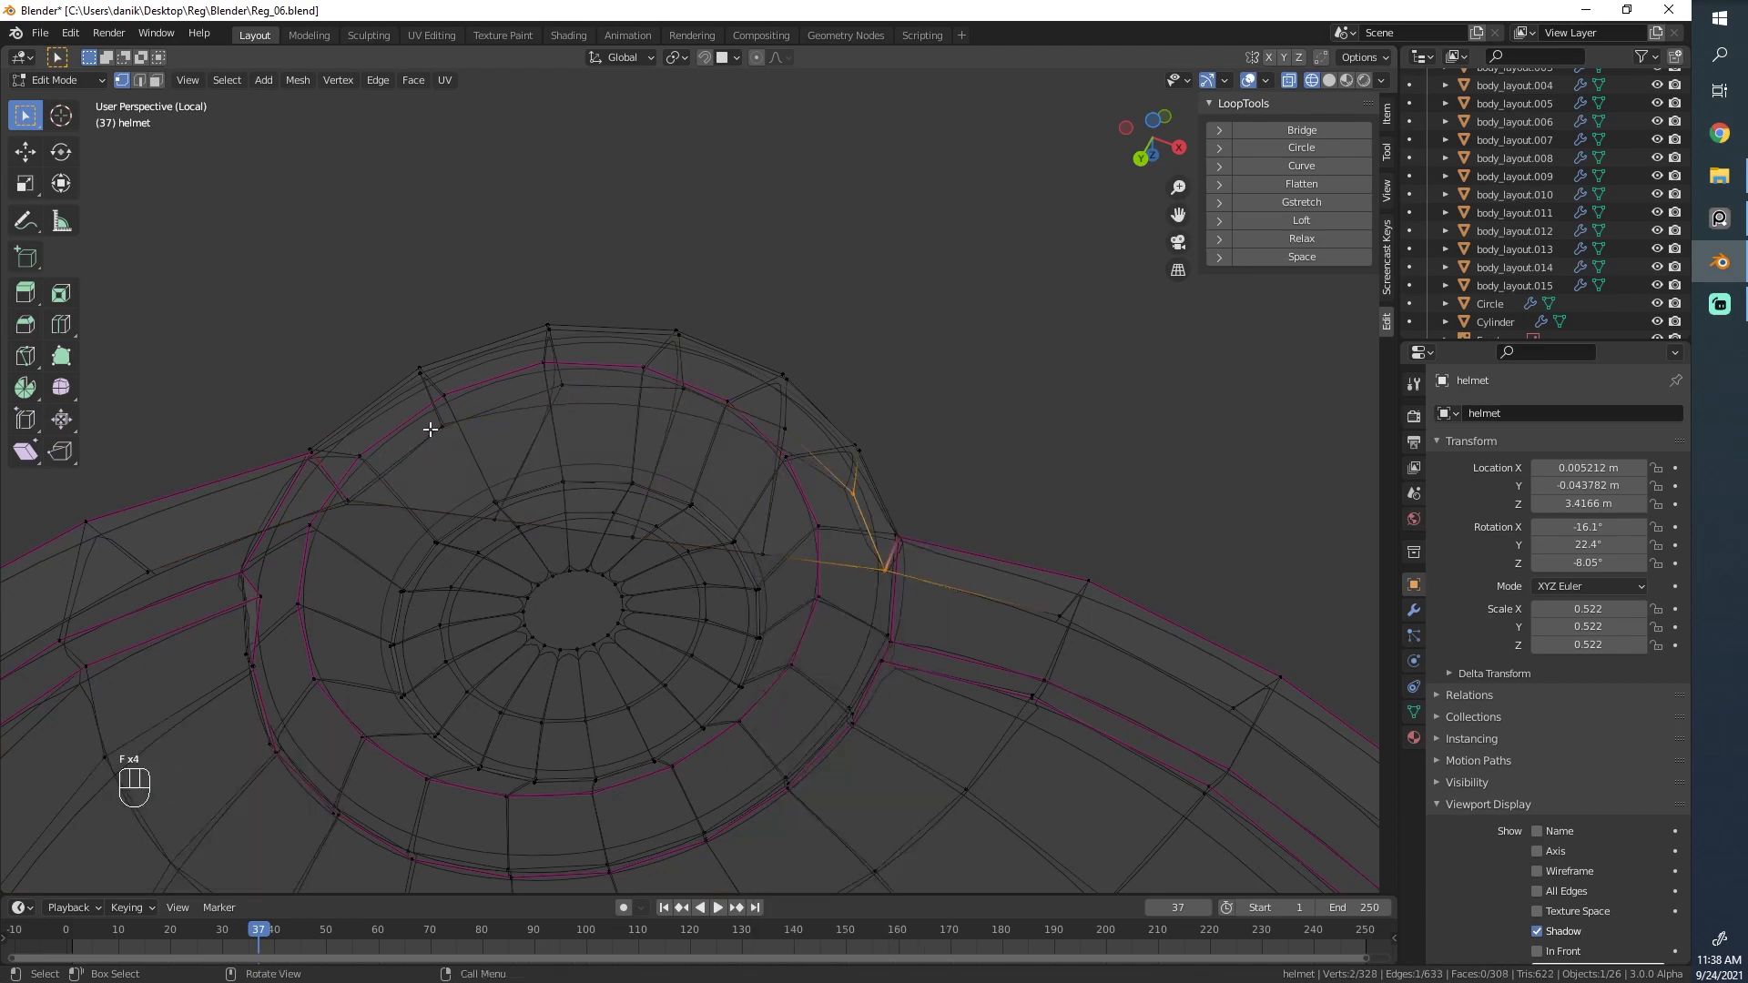
# Select the closed inner rim loop and extrude it into the helmet, about 0.021 m in Y and 0.037 m in Z.
pyautogui.scroll(-4, 734, 472)
pyautogui.scroll(2, 764, 510)
pyautogui.keyDown('alt'); pyautogui.click(794, 542); pyautogui.keyUp('alt')
pyautogui.scroll(-3, 794, 543)
pyautogui.moveTo(790, 537); pyautogui.dragTo(730, 418, button='middle')
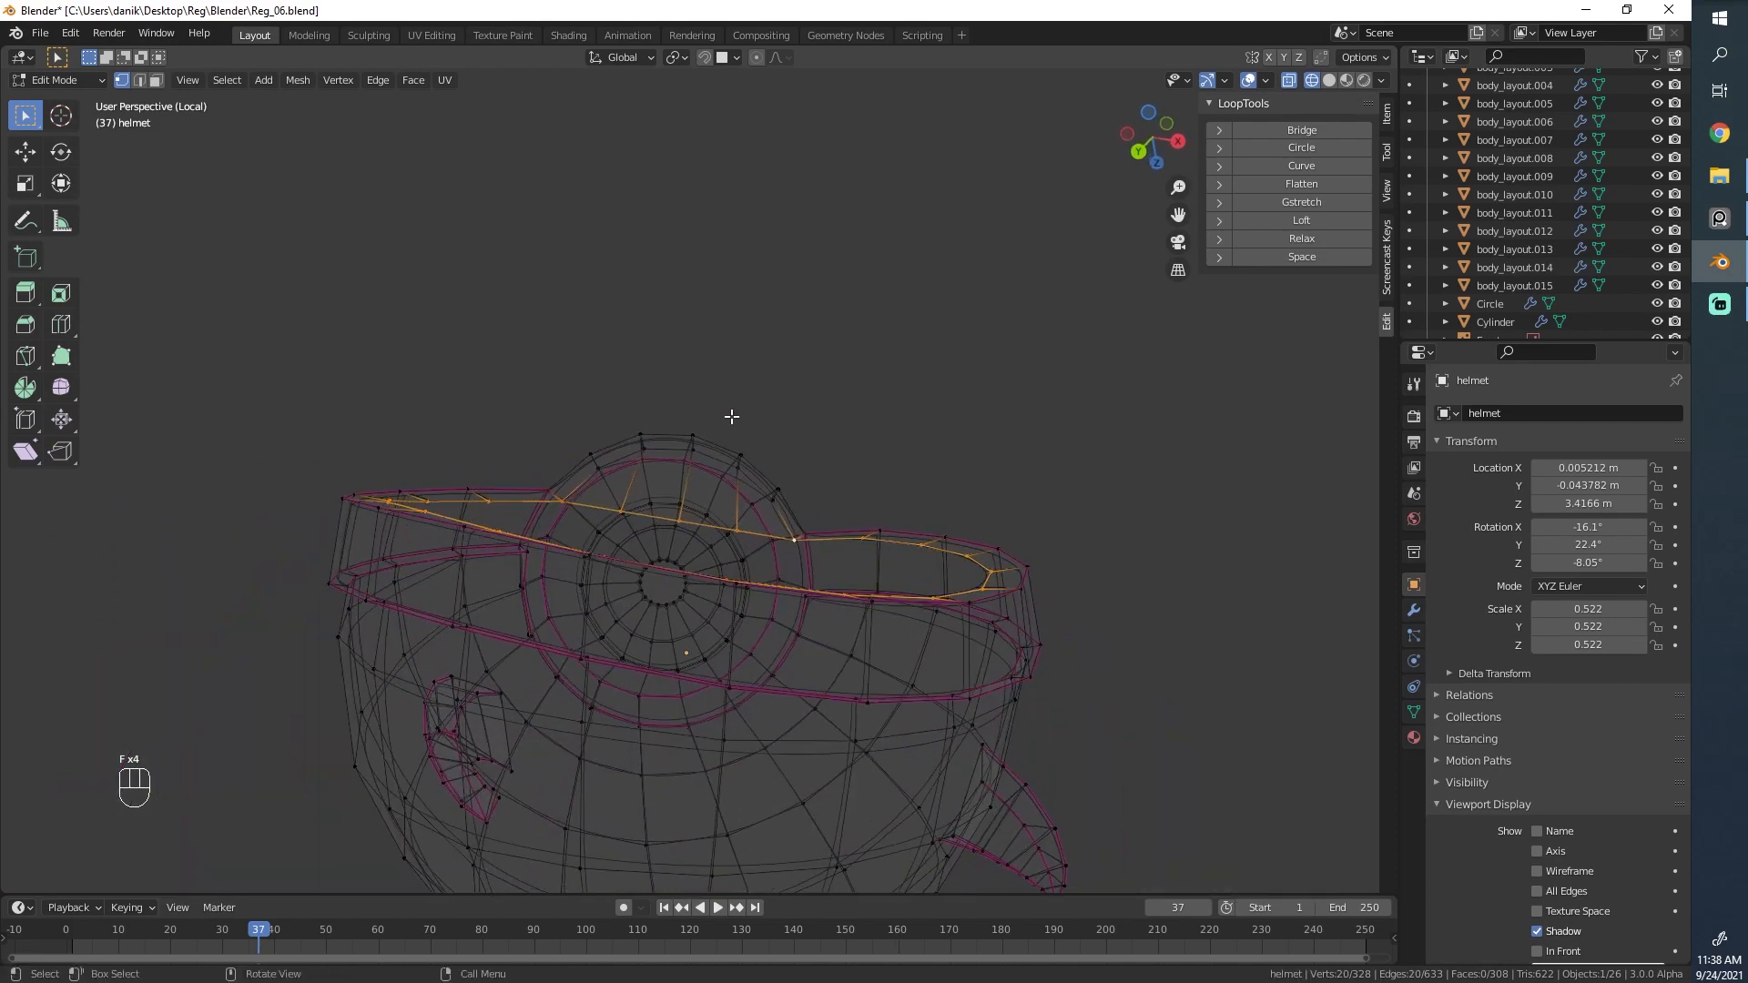
pyautogui.scroll(1, 730, 421)
pyautogui.press('e')
pyautogui.click(730, 456)
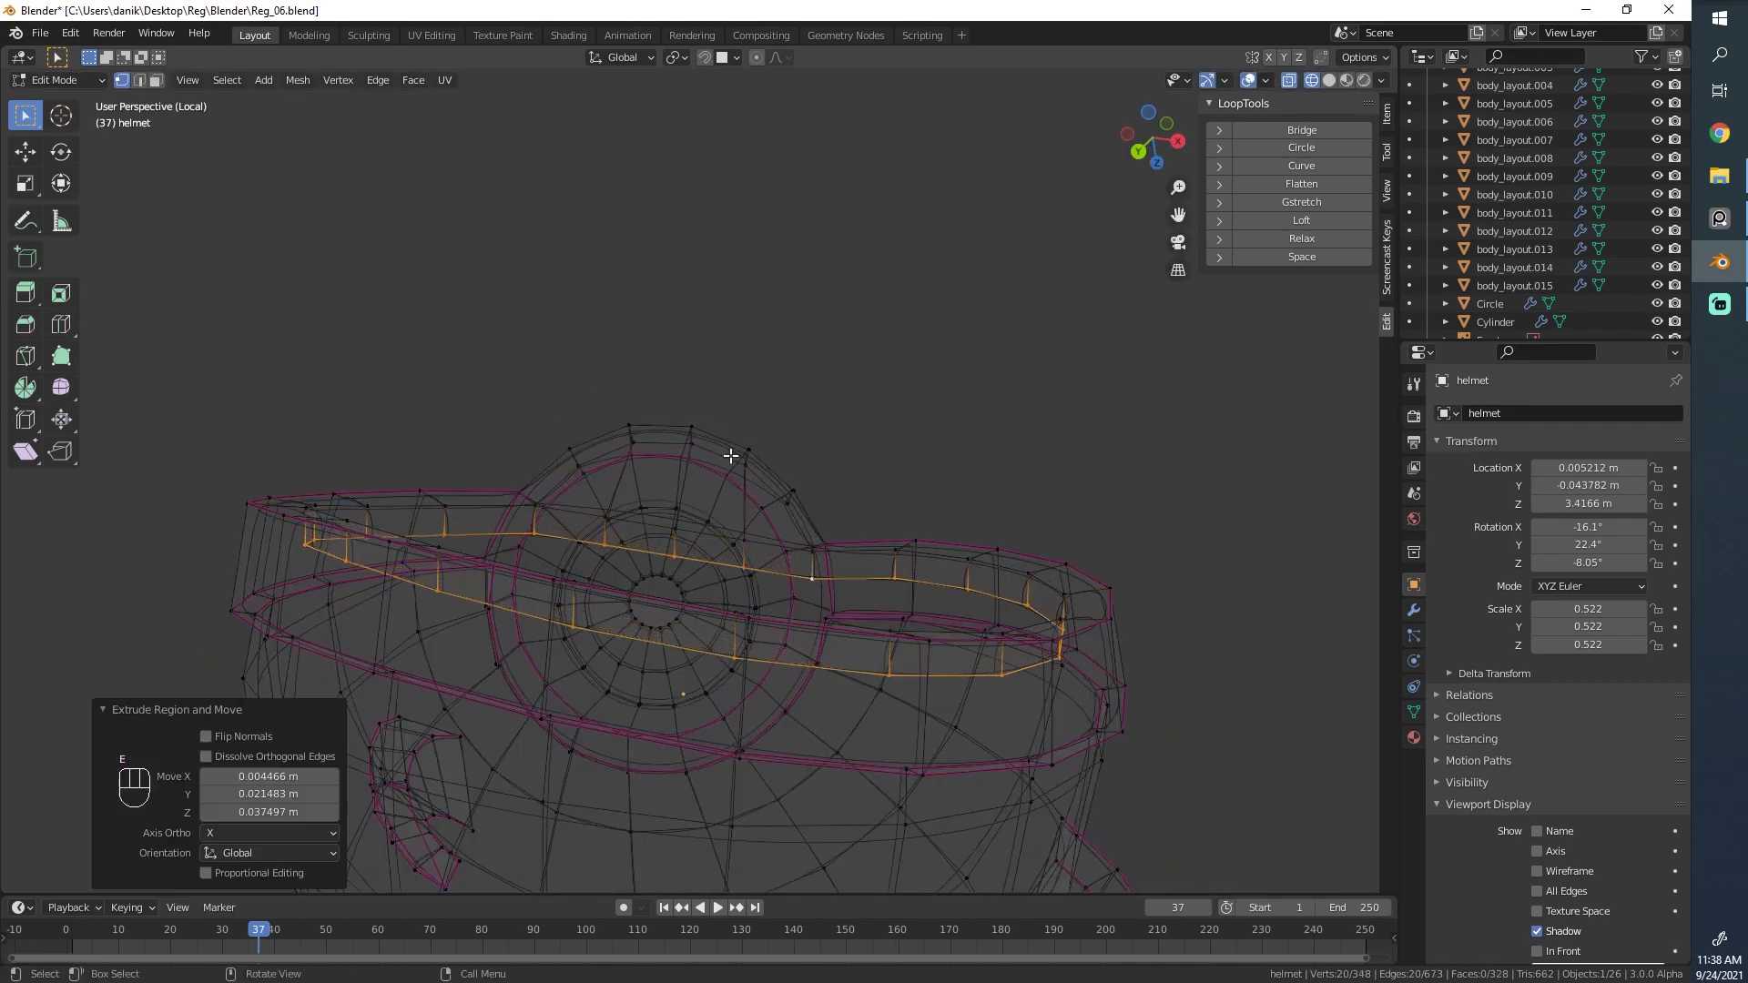
# Crease the inner rim edge loop that follows the ear piece with a factor of 0.894, and return to solid display.
pyautogui.keyDown('alt'); pyautogui.click(519, 505); pyautogui.keyUp('alt')
pyautogui.moveTo(518, 504); pyautogui.dragTo(599, 576, button='middle')
pyautogui.moveTo(589, 459); pyautogui.dragTo(746, 401, button='middle')
pyautogui.hotkey('shift', 'e')
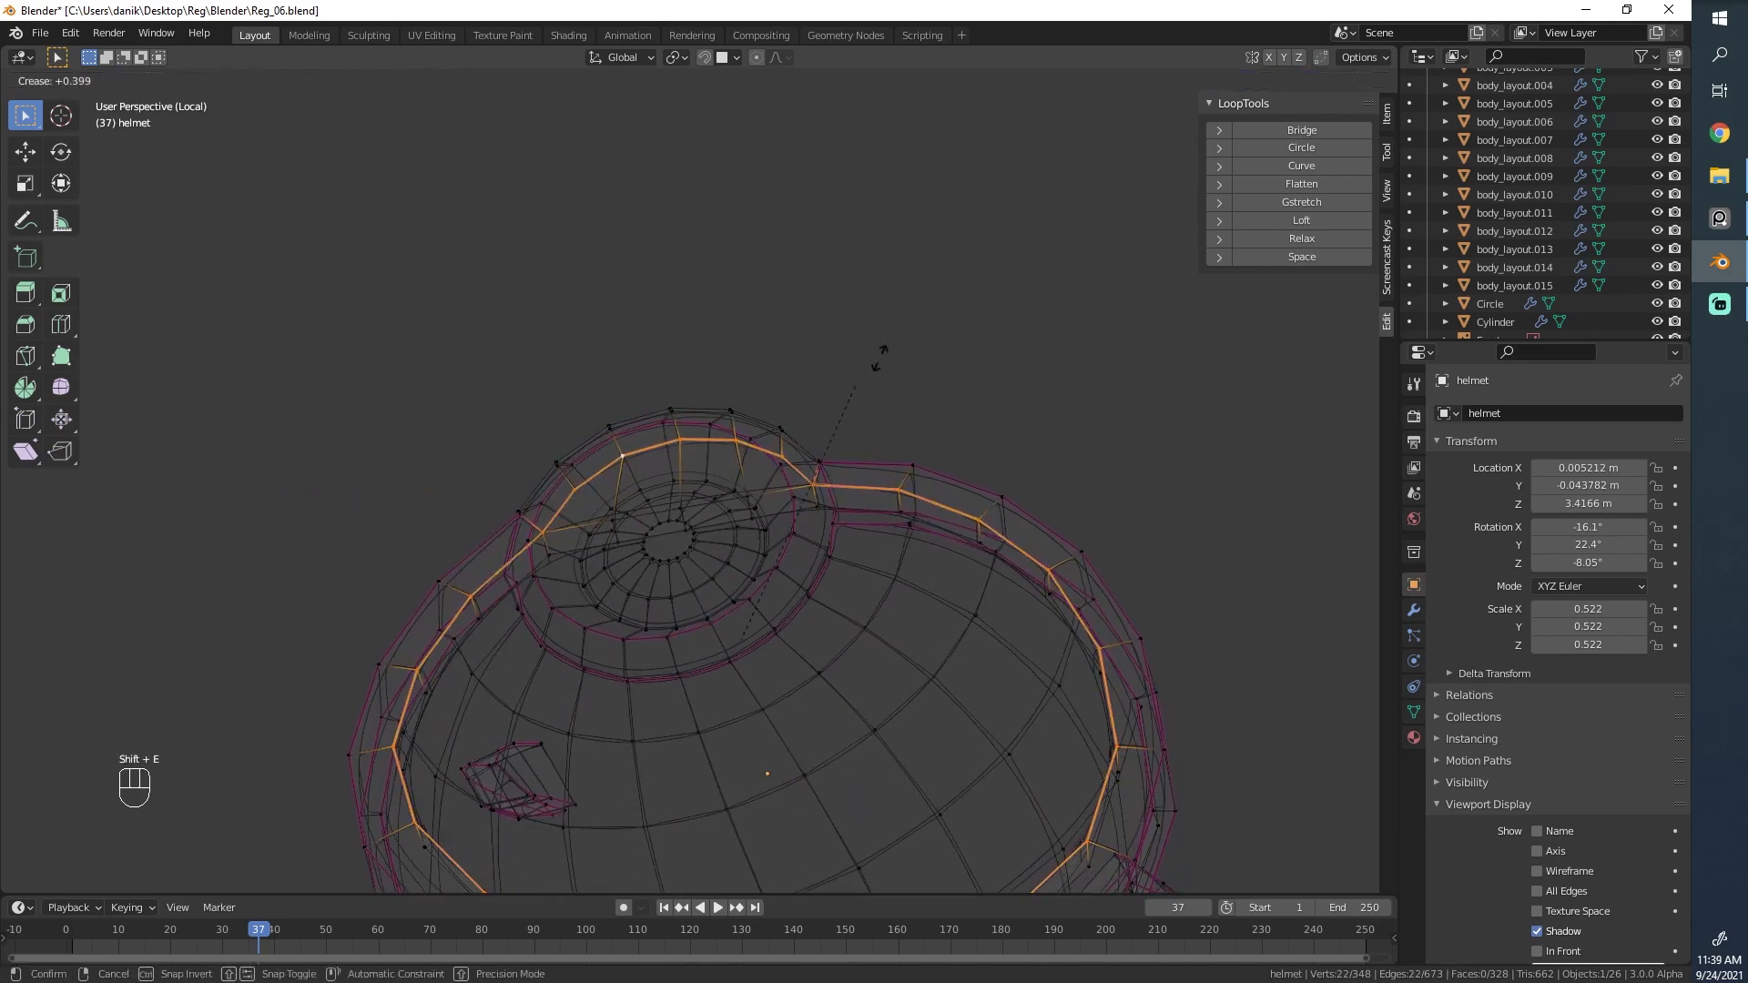
pyautogui.click(909, 311)
pyautogui.press('z')
pyautogui.moveTo(887, 454); pyautogui.dragTo(977, 399, button='middle')
pyautogui.scroll(3, 977, 399)
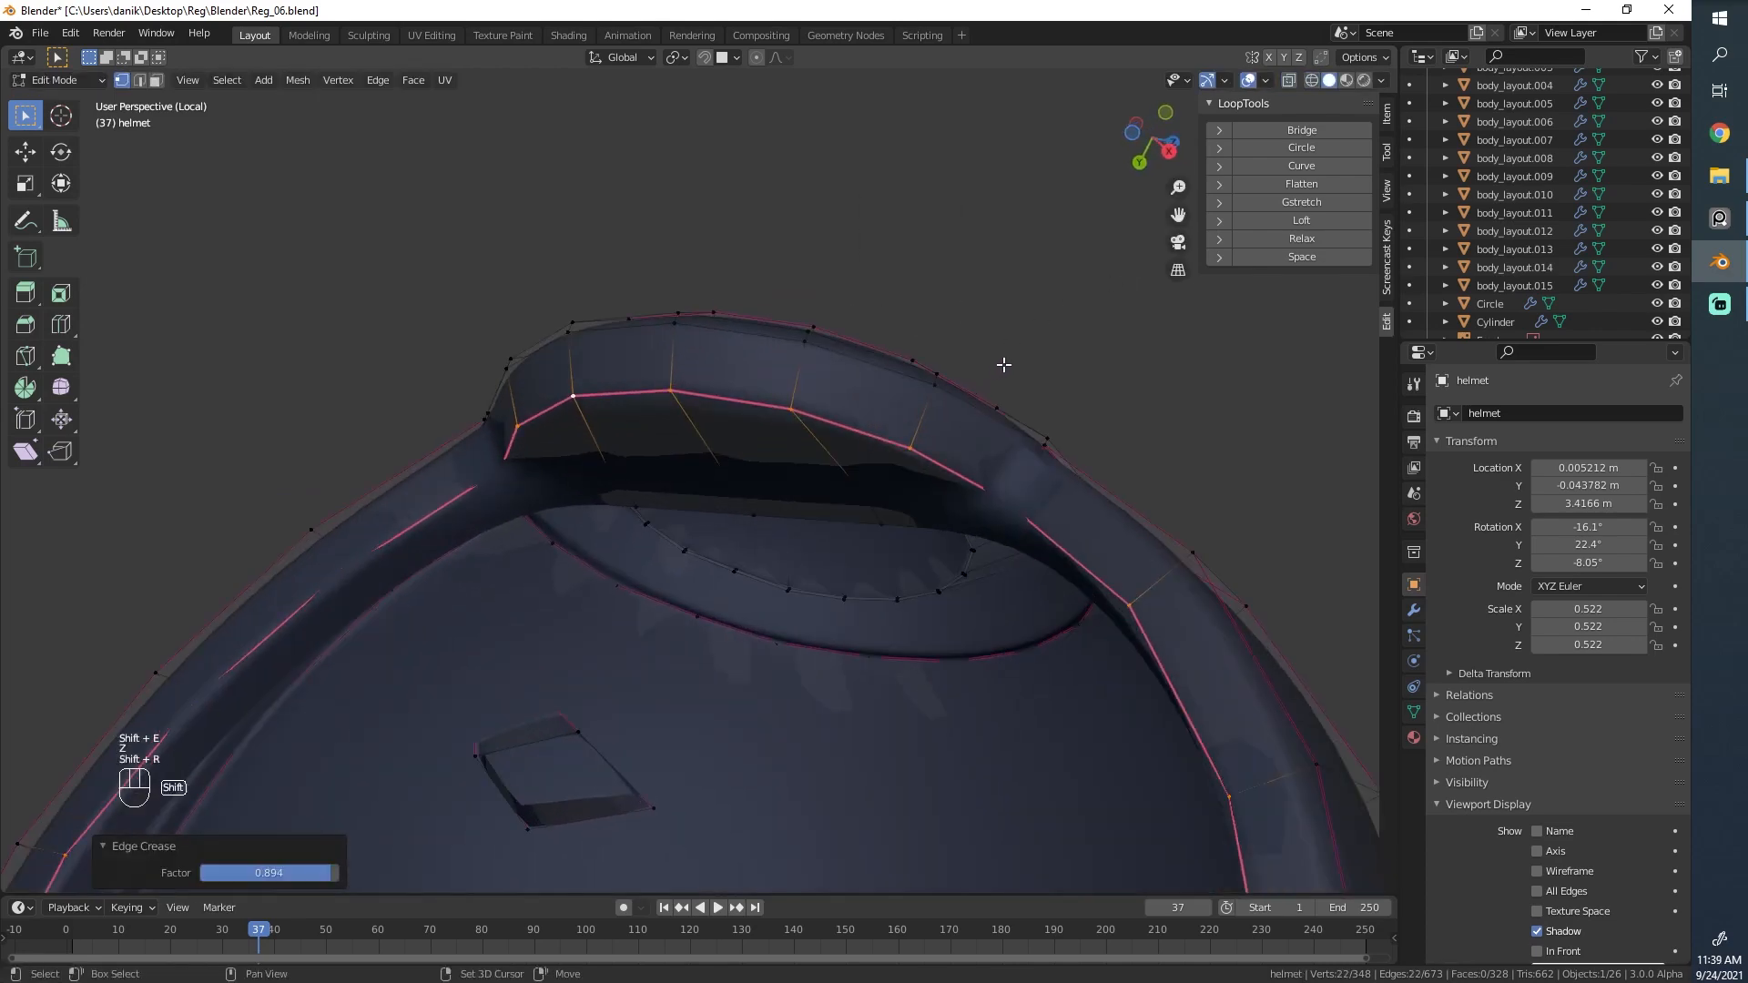
pyautogui.rightClick(879, 434)
# Check the creased rim in object mode, and resume editing in wireframe display with everything deselected.
pyautogui.press('Tab')
pyautogui.scroll(-5, 588, 386)
pyautogui.moveTo(588, 386); pyautogui.dragTo(729, 288, button='middle')
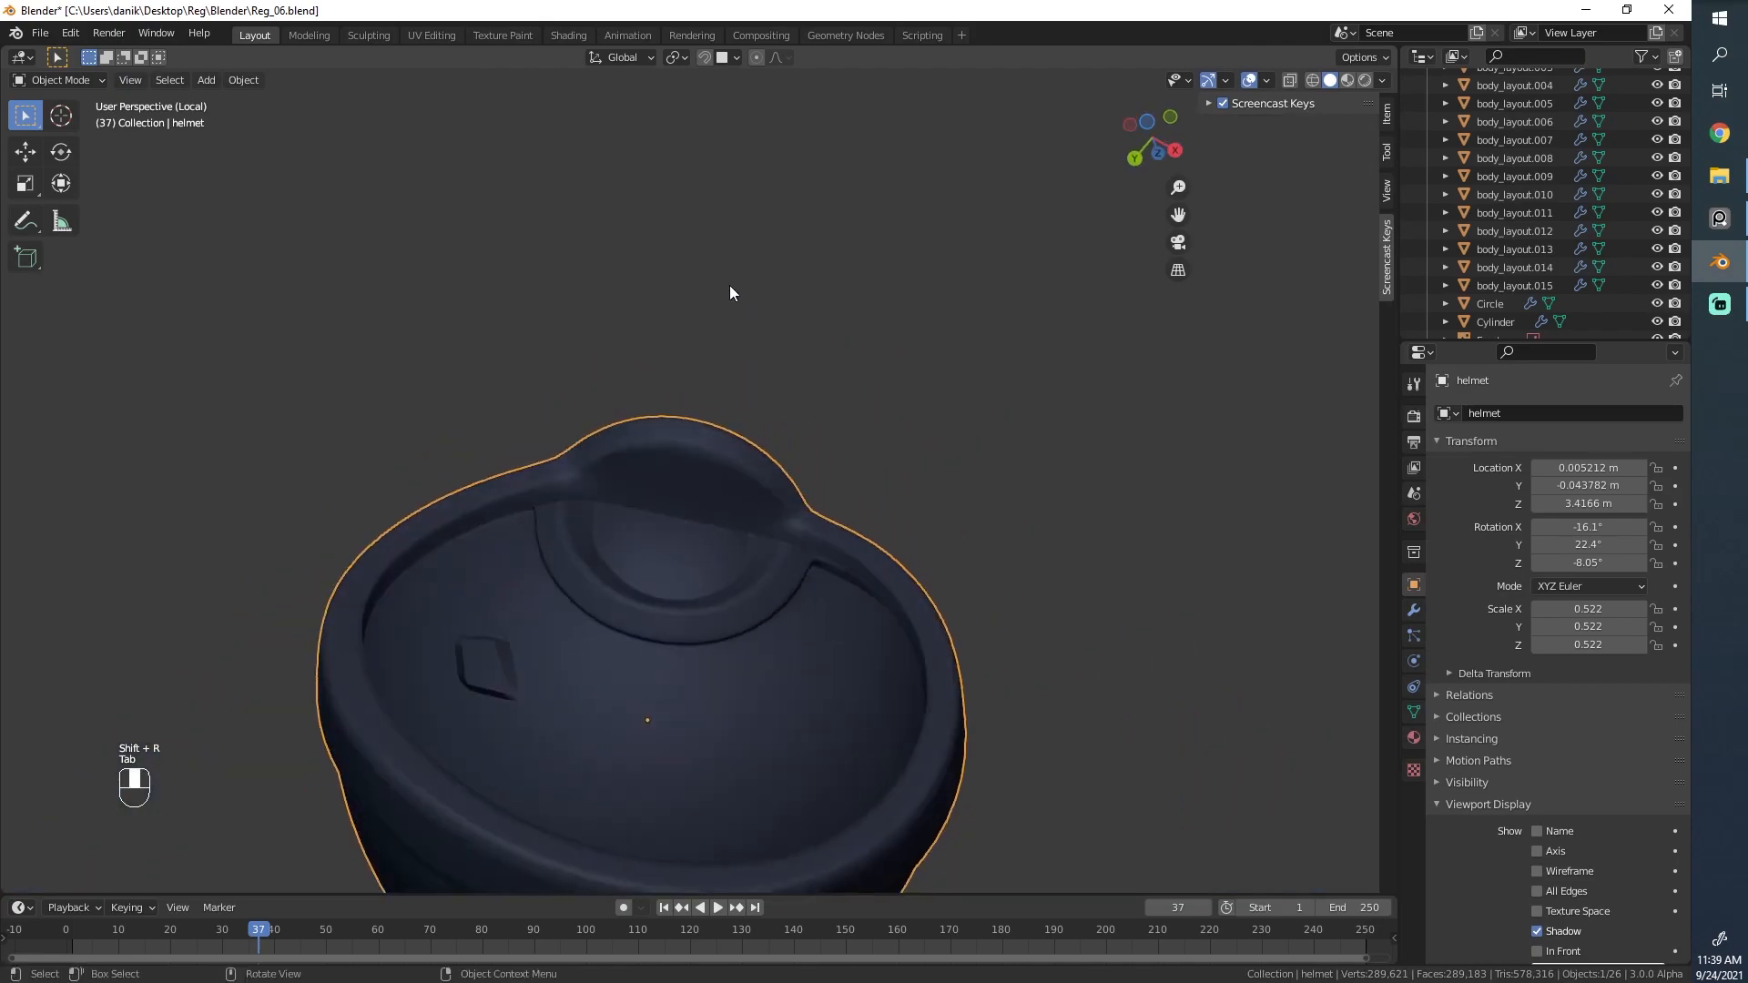
pyautogui.scroll(5, 701, 328)
pyautogui.press('Tab')
pyautogui.press('z')
pyautogui.moveTo(715, 505)
pyautogui.mouseDown(button='middle')
pyautogui.moveTo(652, 610)
pyautogui.moveTo(862, 661)
pyautogui.moveTo(628, 601)
pyautogui.moveTo(671, 702)
pyautogui.moveTo(900, 513)
pyautogui.mouseUp(button='middle')
pyautogui.press('a')
pyautogui.hotkey('alt', 'a')
pyautogui.scroll(-3, 855, 528)
pyautogui.moveTo(703, 588); pyautogui.dragTo(724, 547, button='middle')
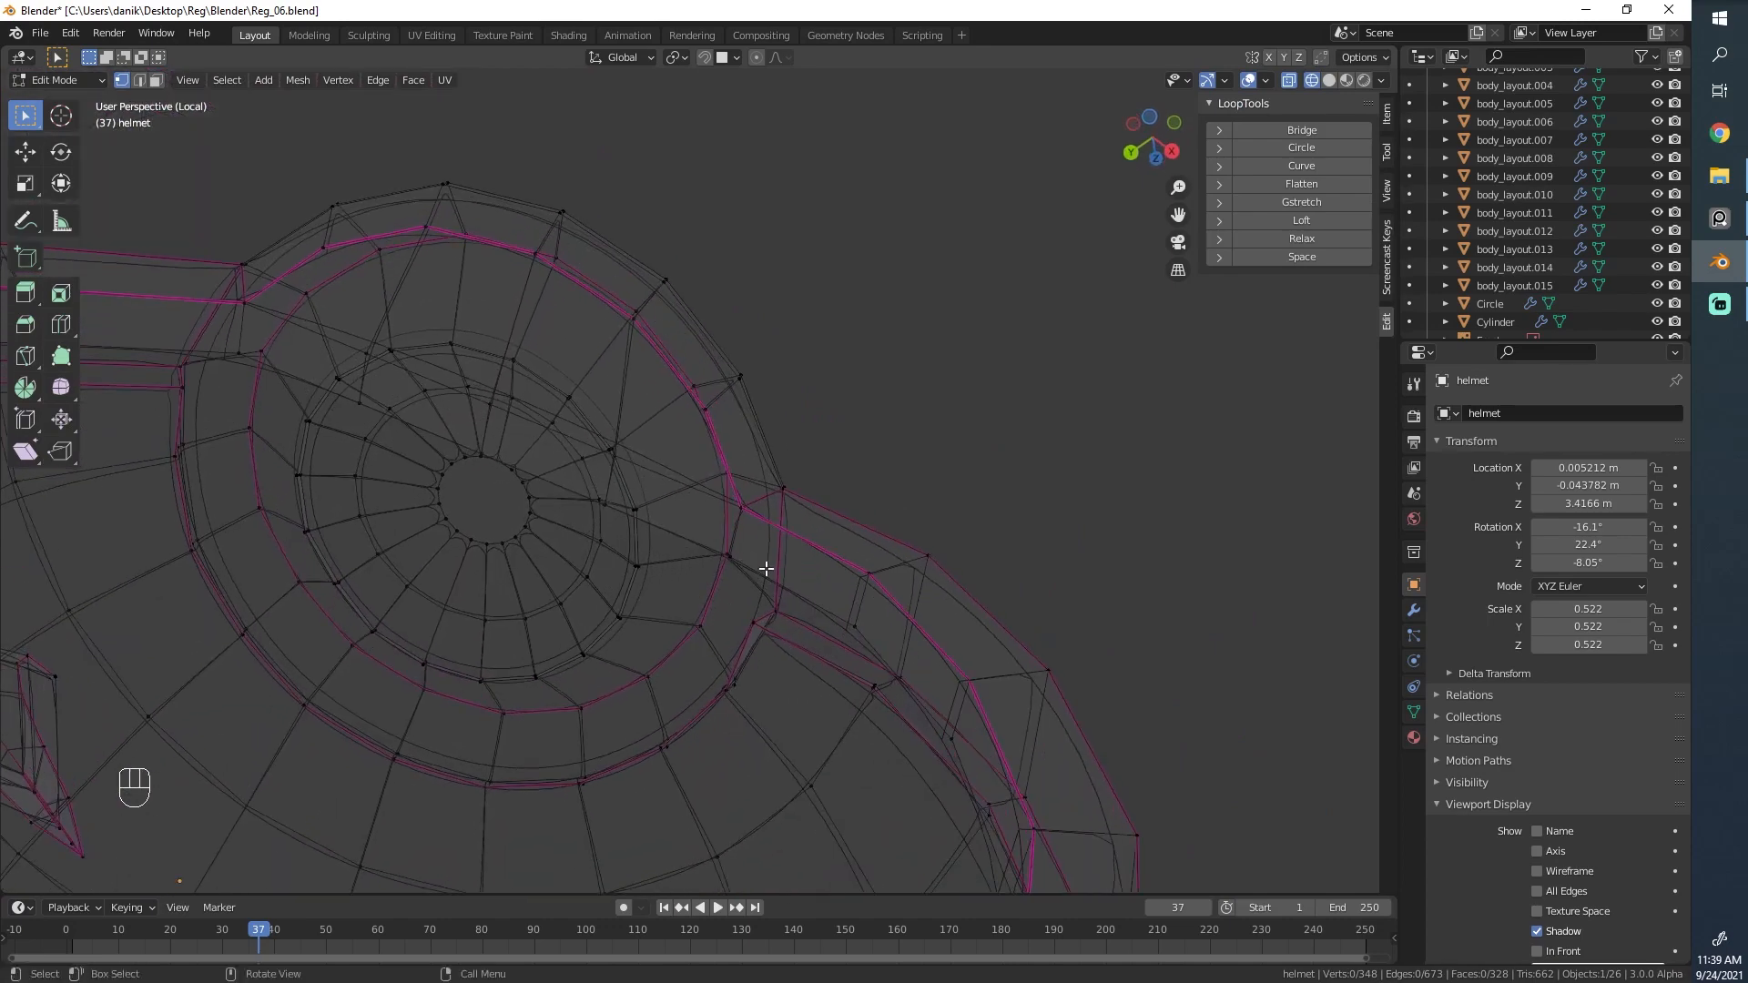
# Select the extruded loop inside the helmet's opening and close it with Grid Fill.
pyautogui.keyDown('alt'); pyautogui.click(767, 567); pyautogui.keyUp('alt')
pyautogui.scroll(-3, 701, 567)
pyautogui.keyDown('alt'); pyautogui.click(665, 506); pyautogui.keyUp('alt')
pyautogui.keyDown('alt'); pyautogui.click(662, 494); pyautogui.keyUp('alt')
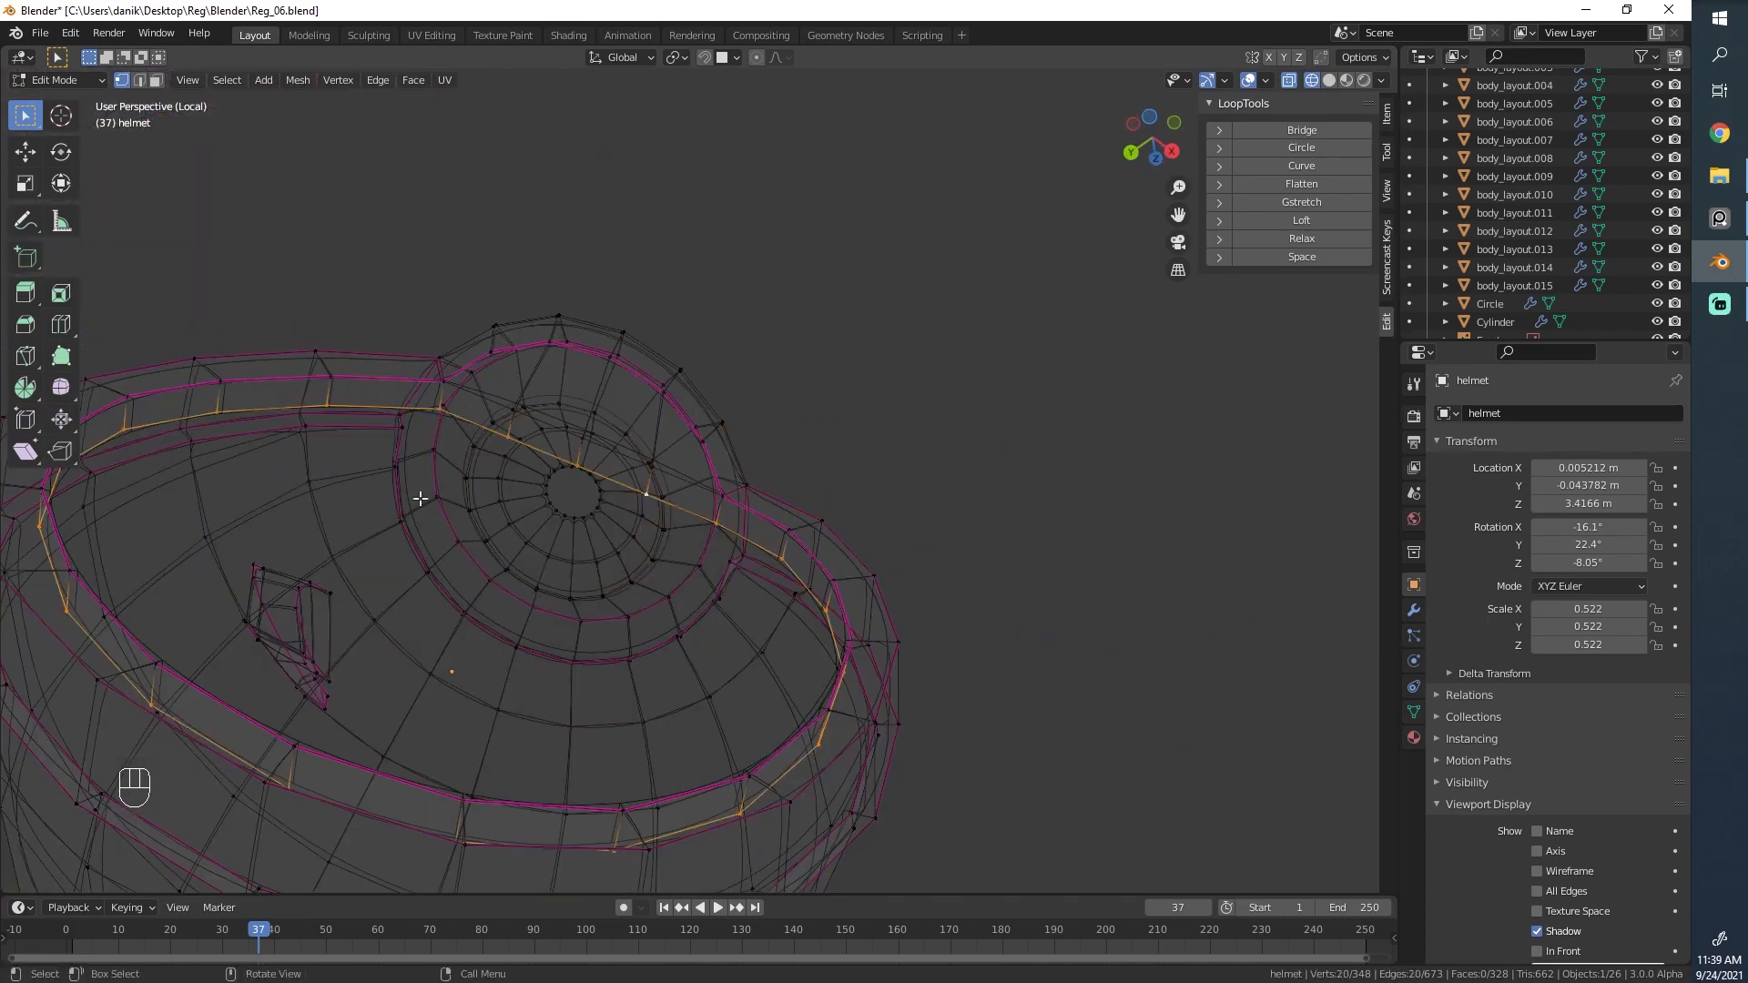
pyautogui.moveTo(417, 500); pyautogui.dragTo(514, 579, button='middle')
pyautogui.press('F3')
pyautogui.write('grid')
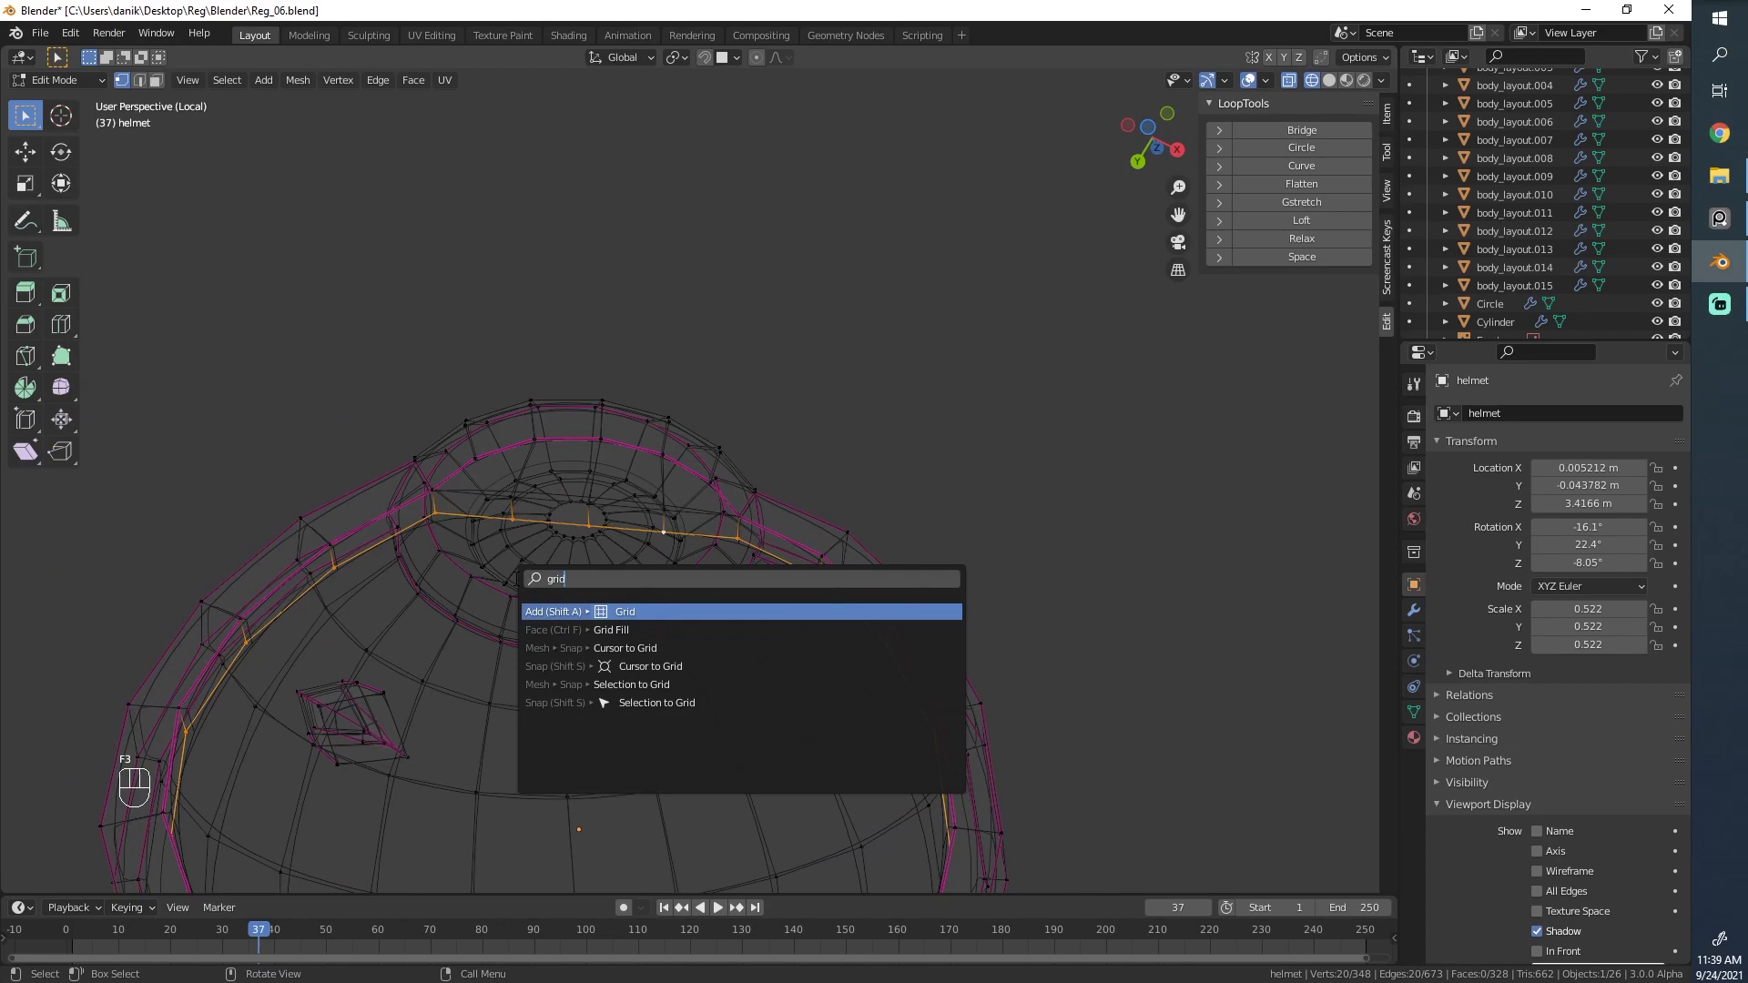
pyautogui.press('Down')
pyautogui.press('Return')
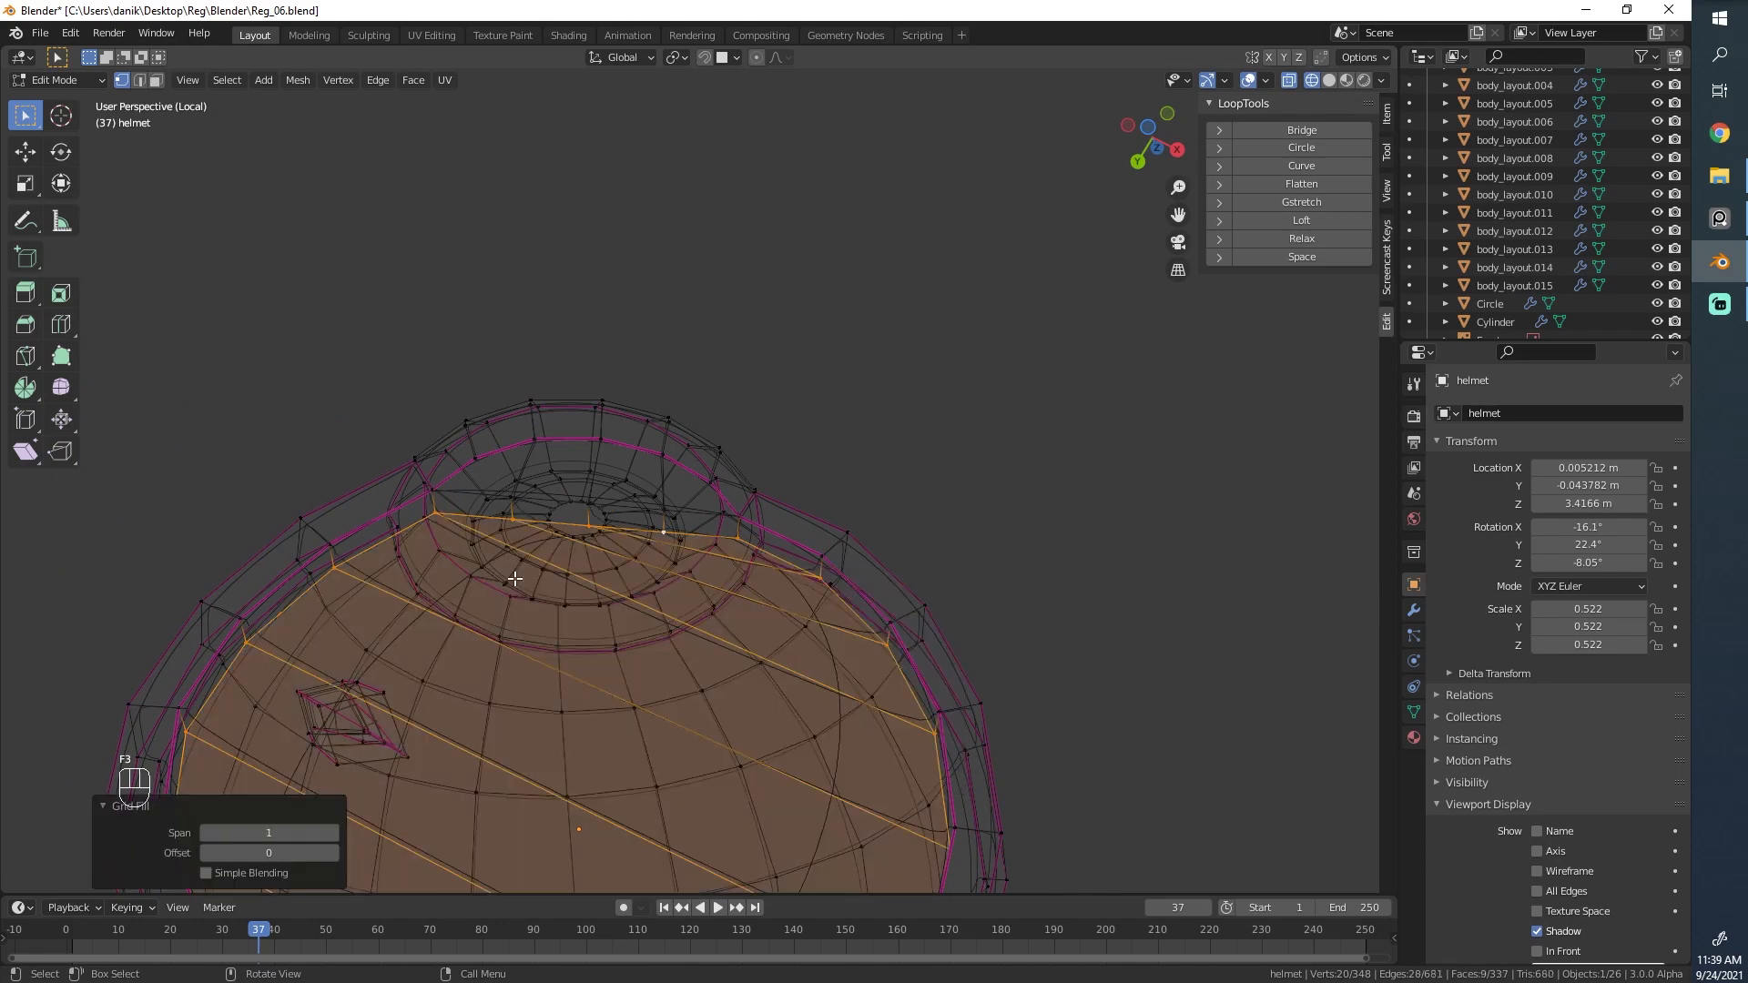
# Align the grid fill with the straight edge across the ear piece, using a span of 4 and an offset of 17.
pyautogui.scroll(-5, 636, 439)
pyautogui.press('KP_5')
pyautogui.moveTo(648, 611); pyautogui.dragTo(484, 534, button='middle')
pyautogui.click(335, 853)
pyautogui.click(335, 853)
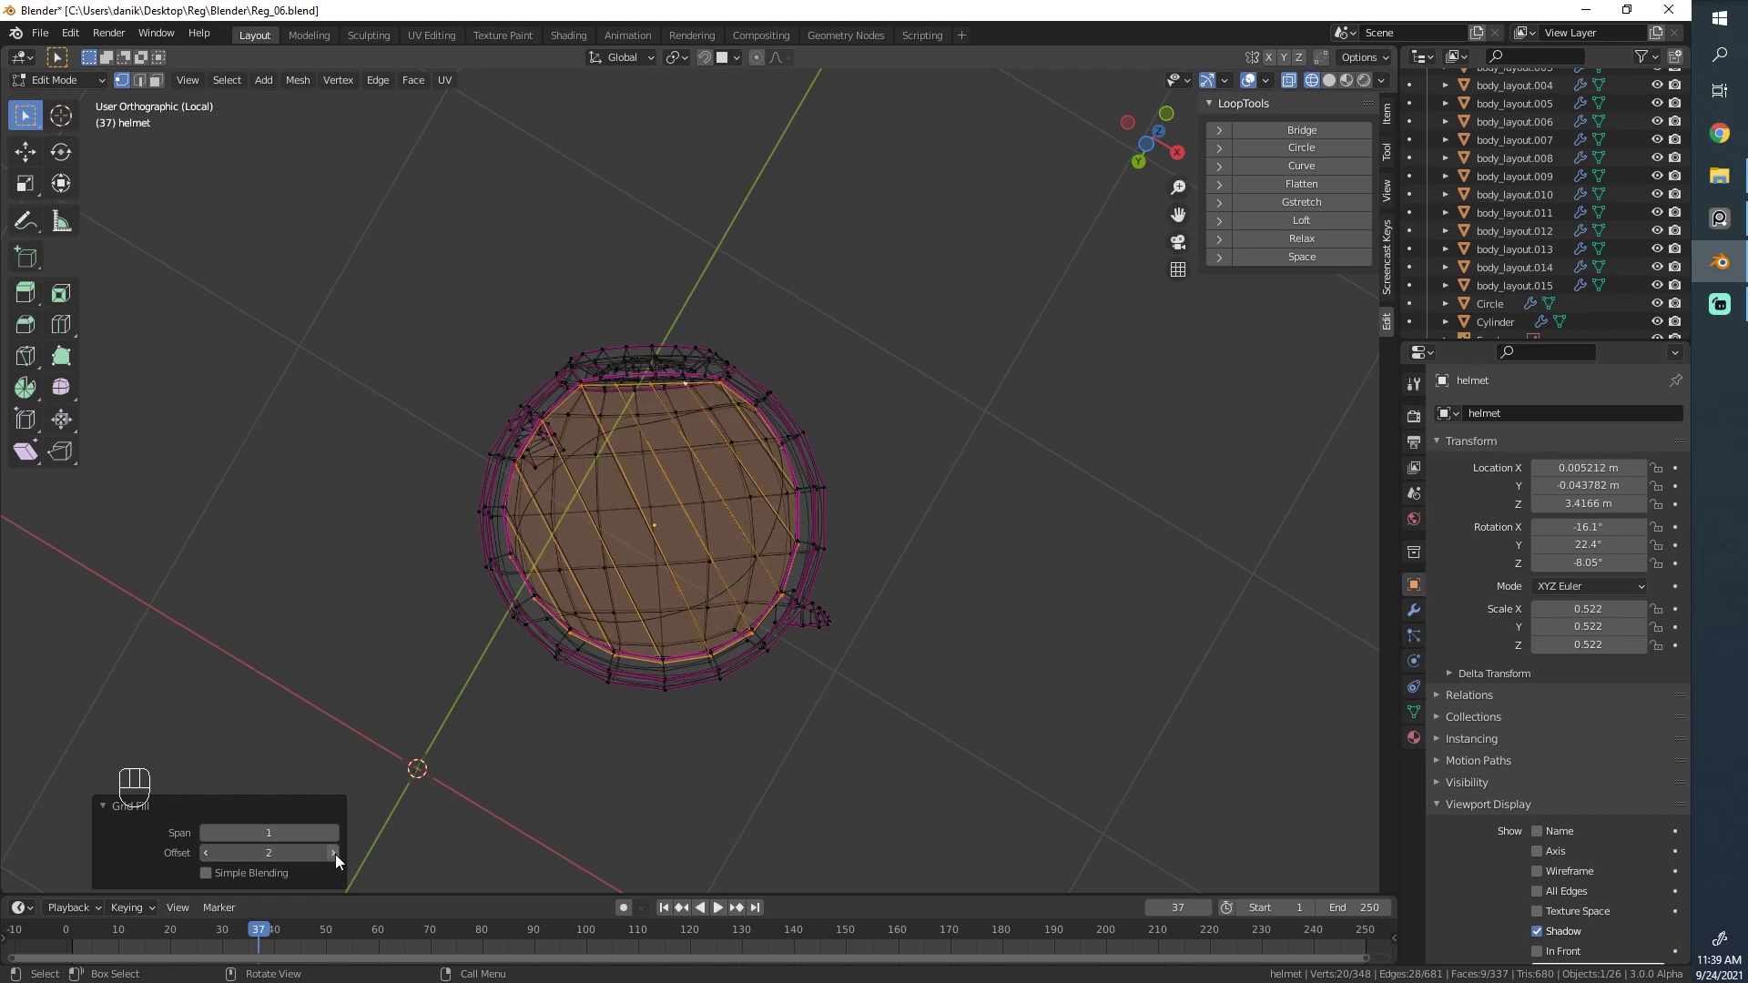
pyautogui.click(335, 853)
pyautogui.click(335, 853)
pyautogui.click(333, 833)
pyautogui.click(333, 833)
pyautogui.click(333, 833)
pyautogui.click(333, 833)
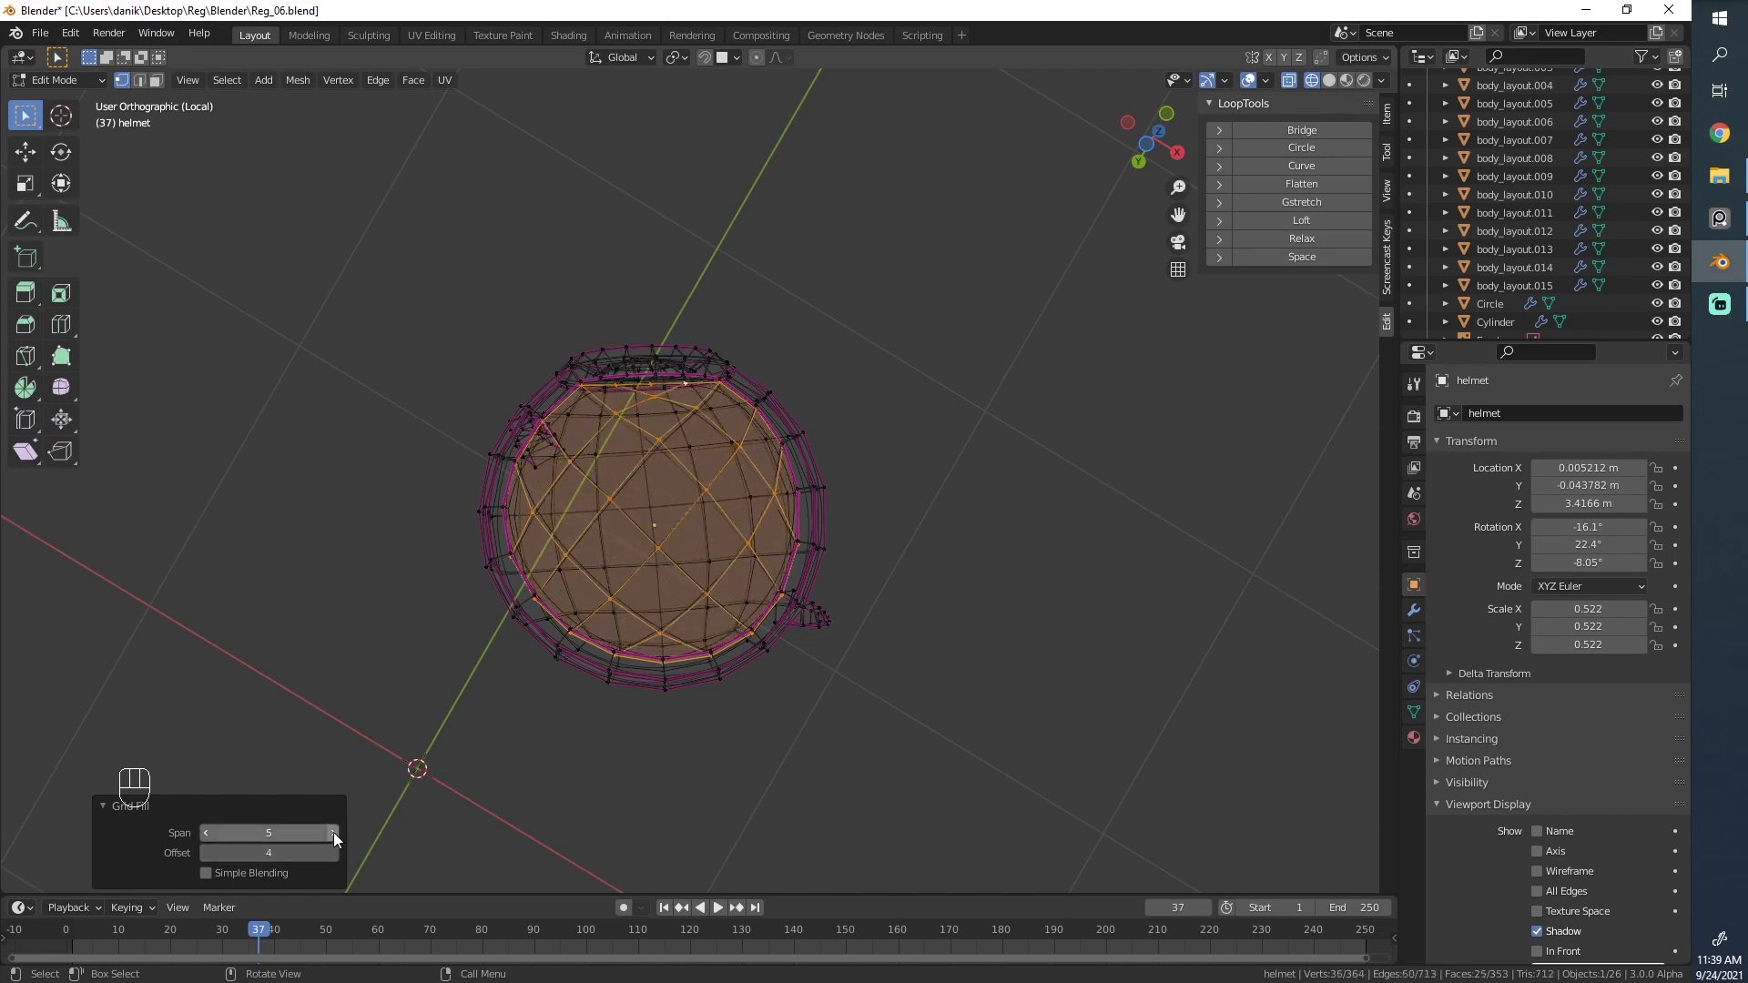
pyautogui.click(333, 853)
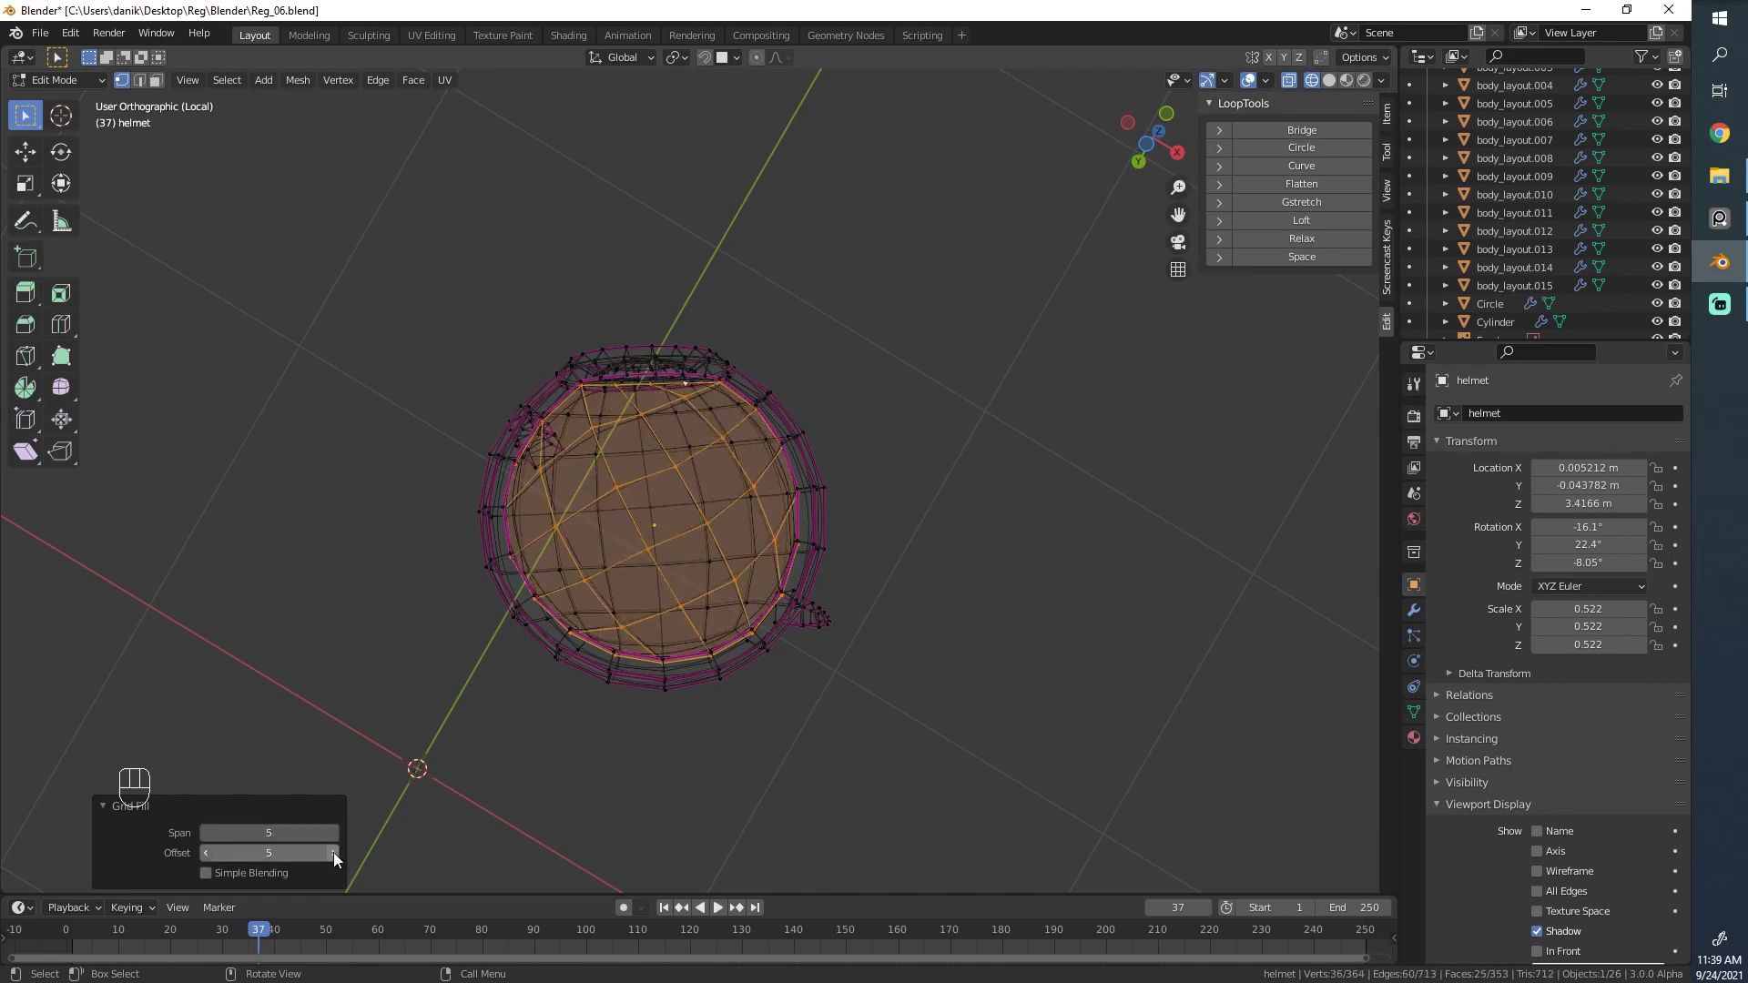
pyautogui.click(333, 853)
pyautogui.click(333, 853)
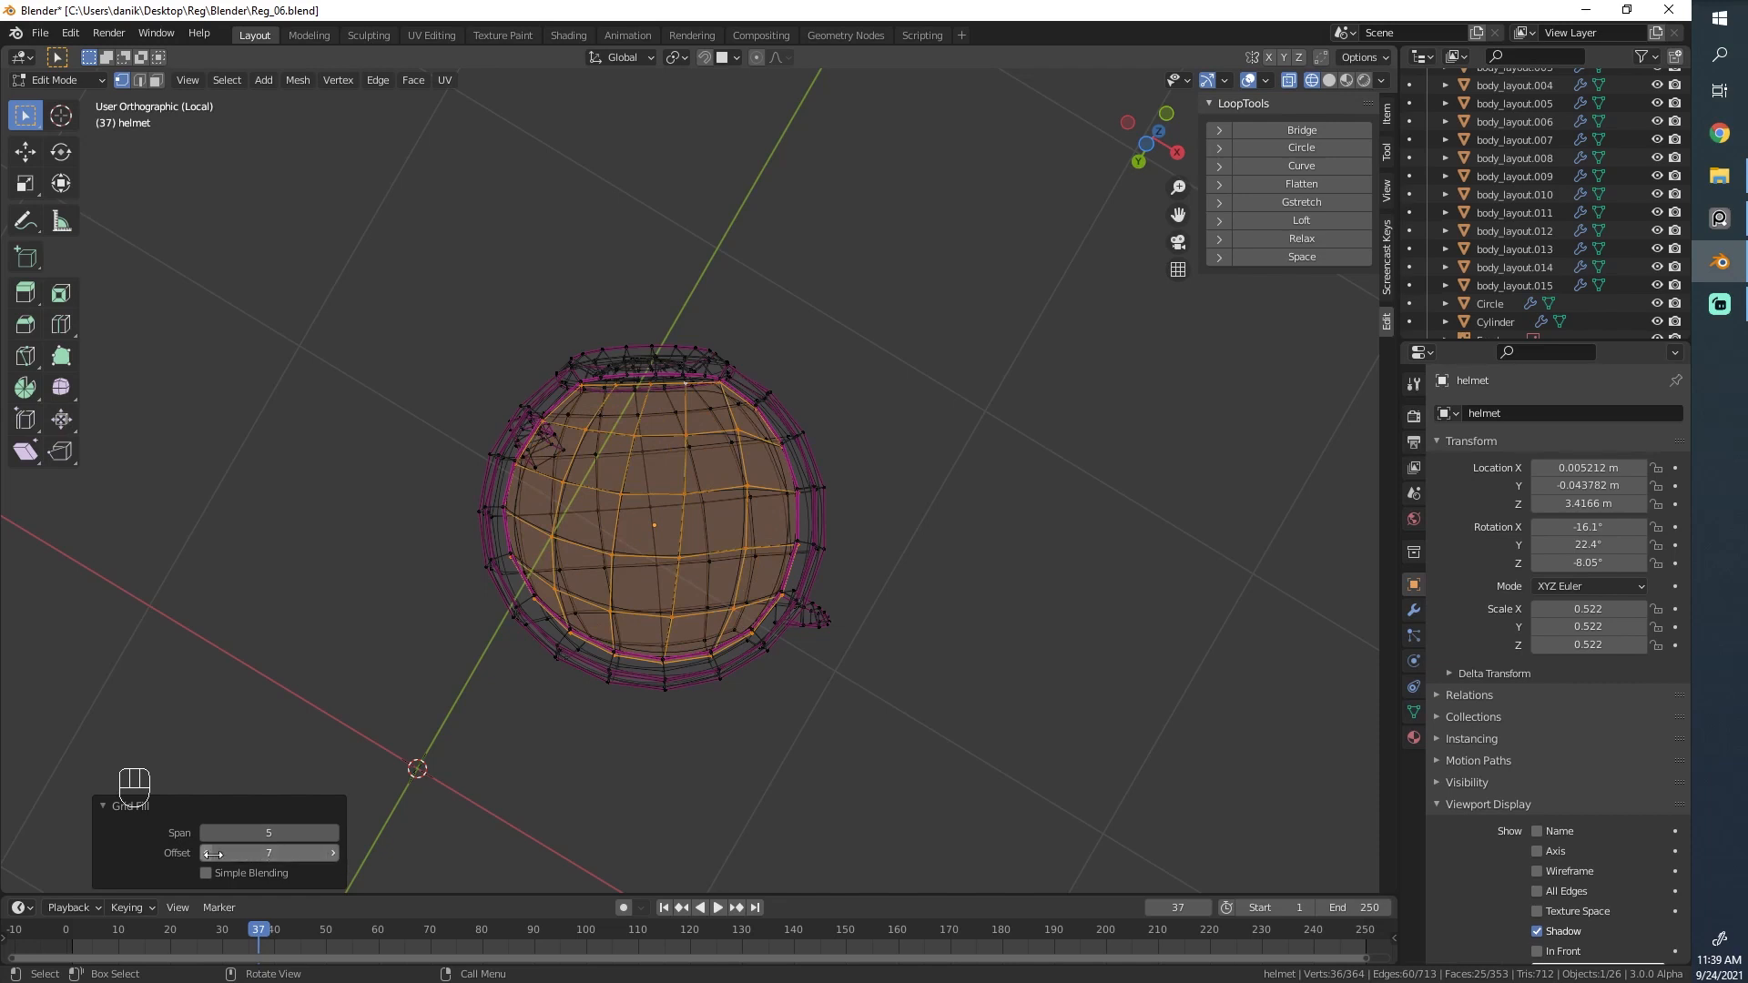
pyautogui.click(333, 853)
pyautogui.click(334, 854)
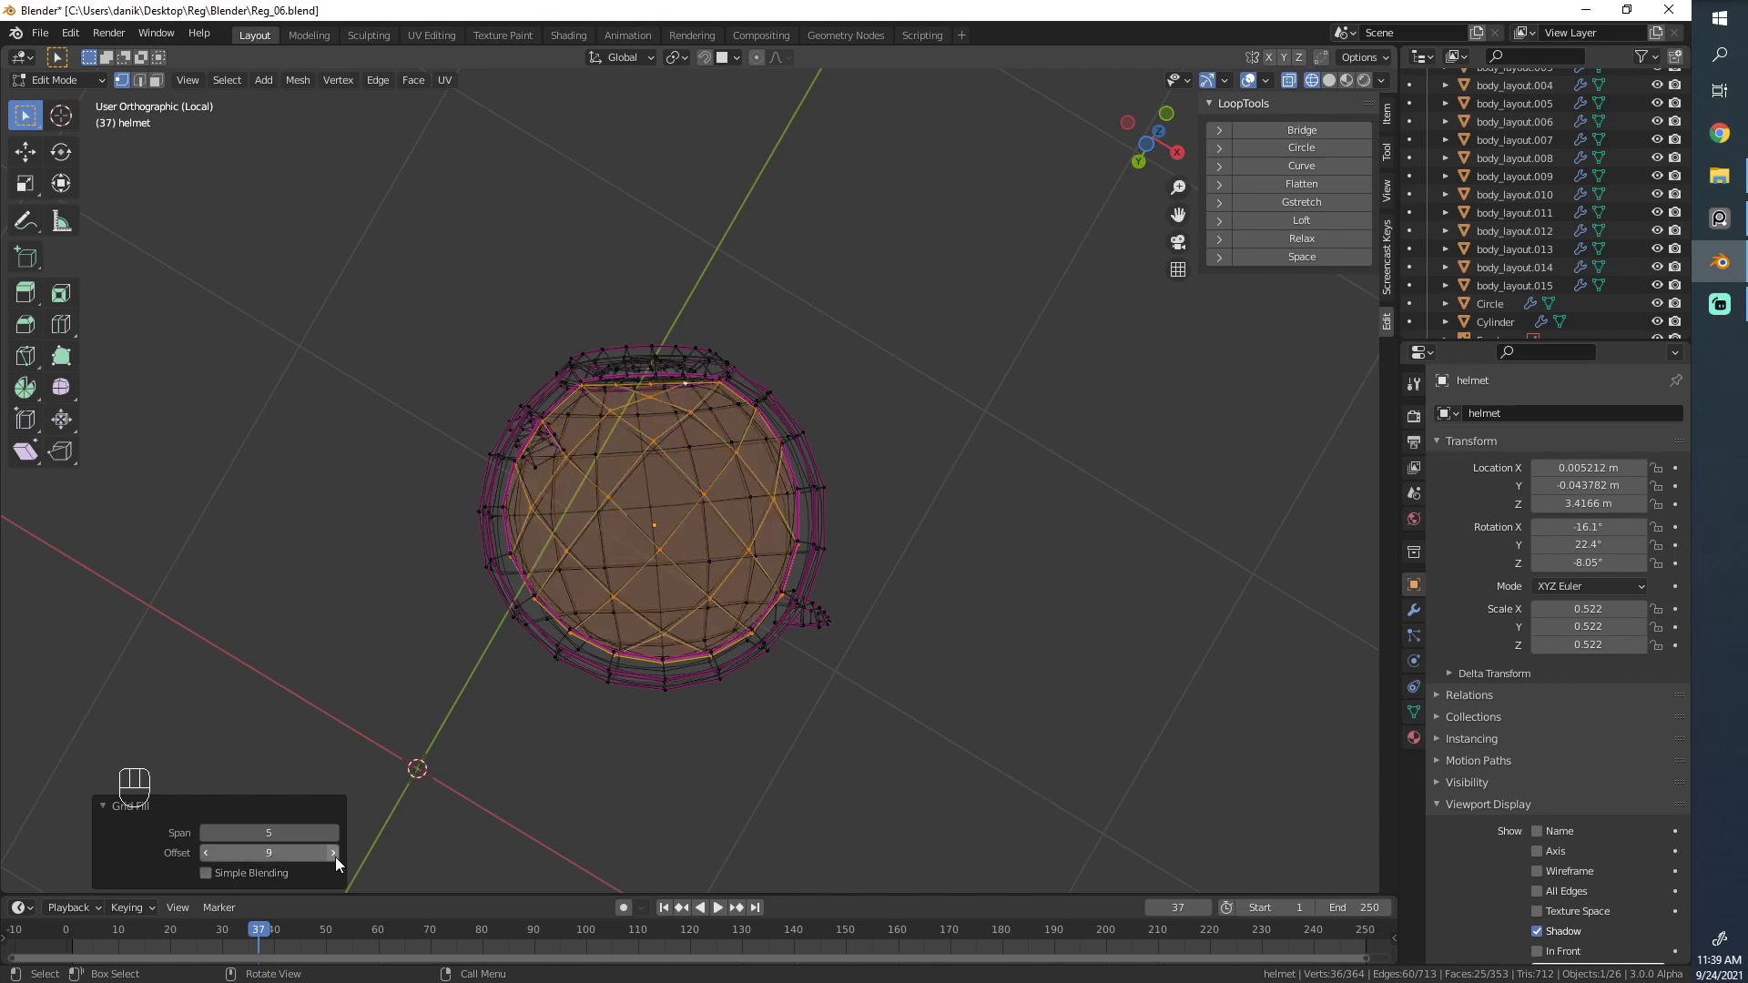
pyautogui.click(334, 854)
pyautogui.click(334, 853)
pyautogui.click(334, 854)
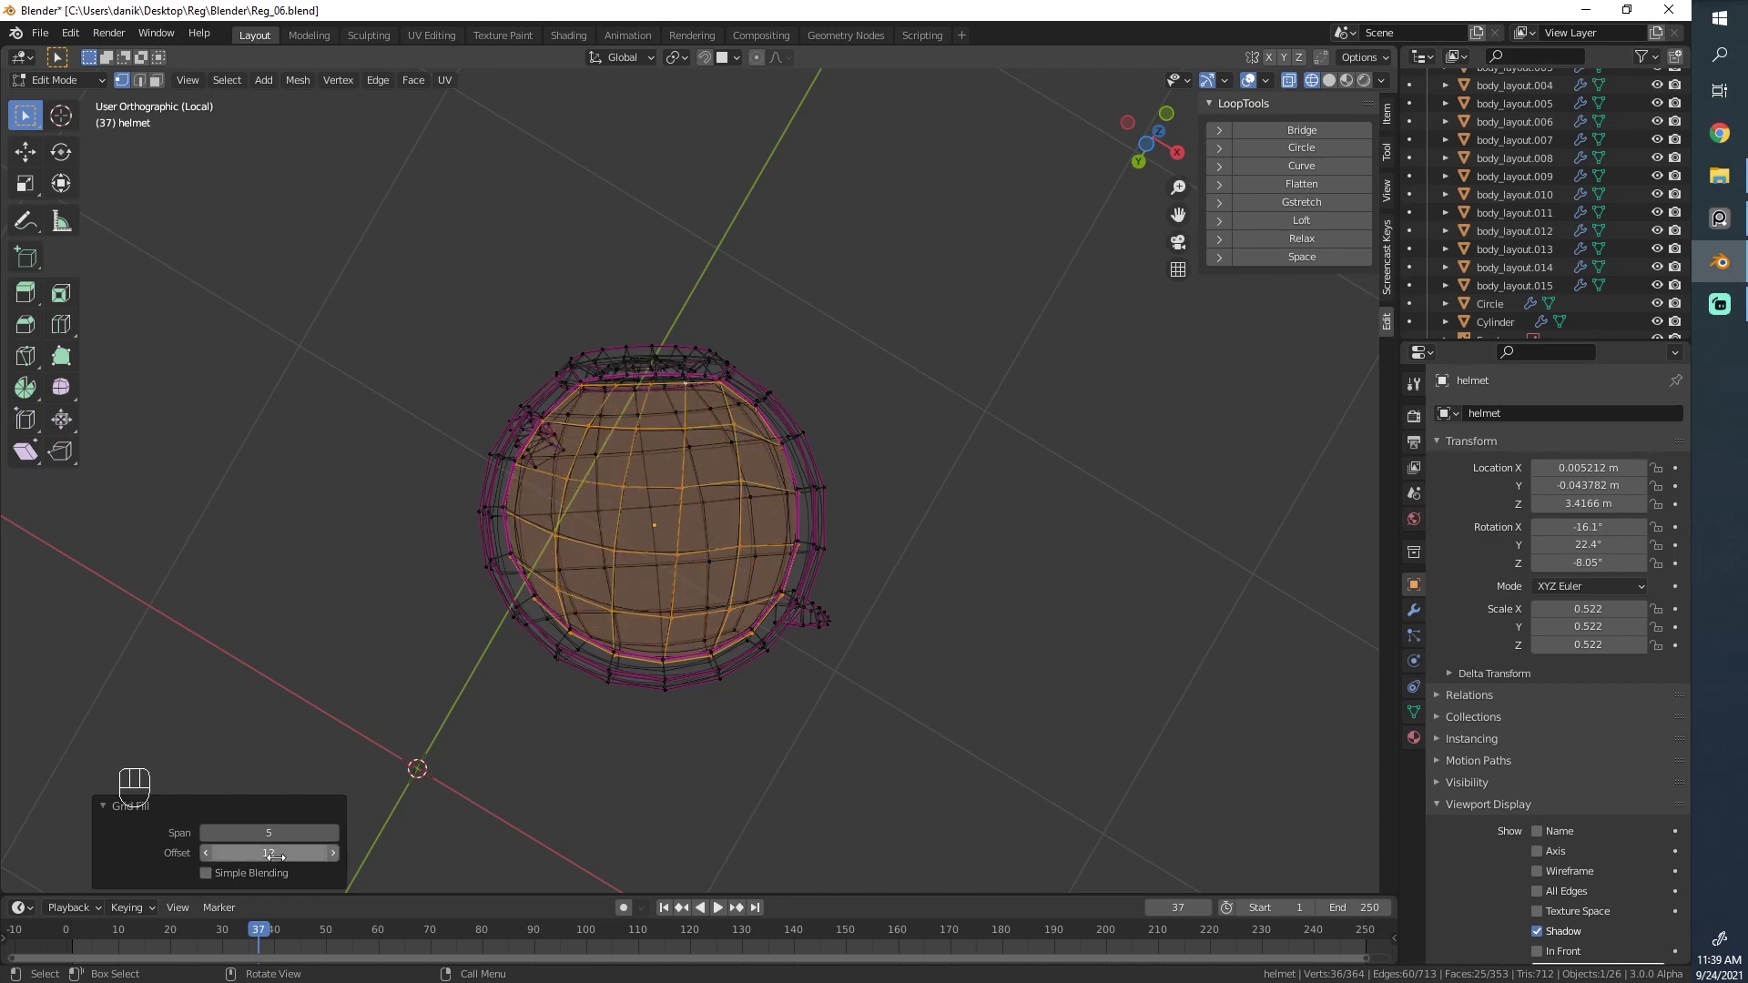
pyautogui.click(207, 832)
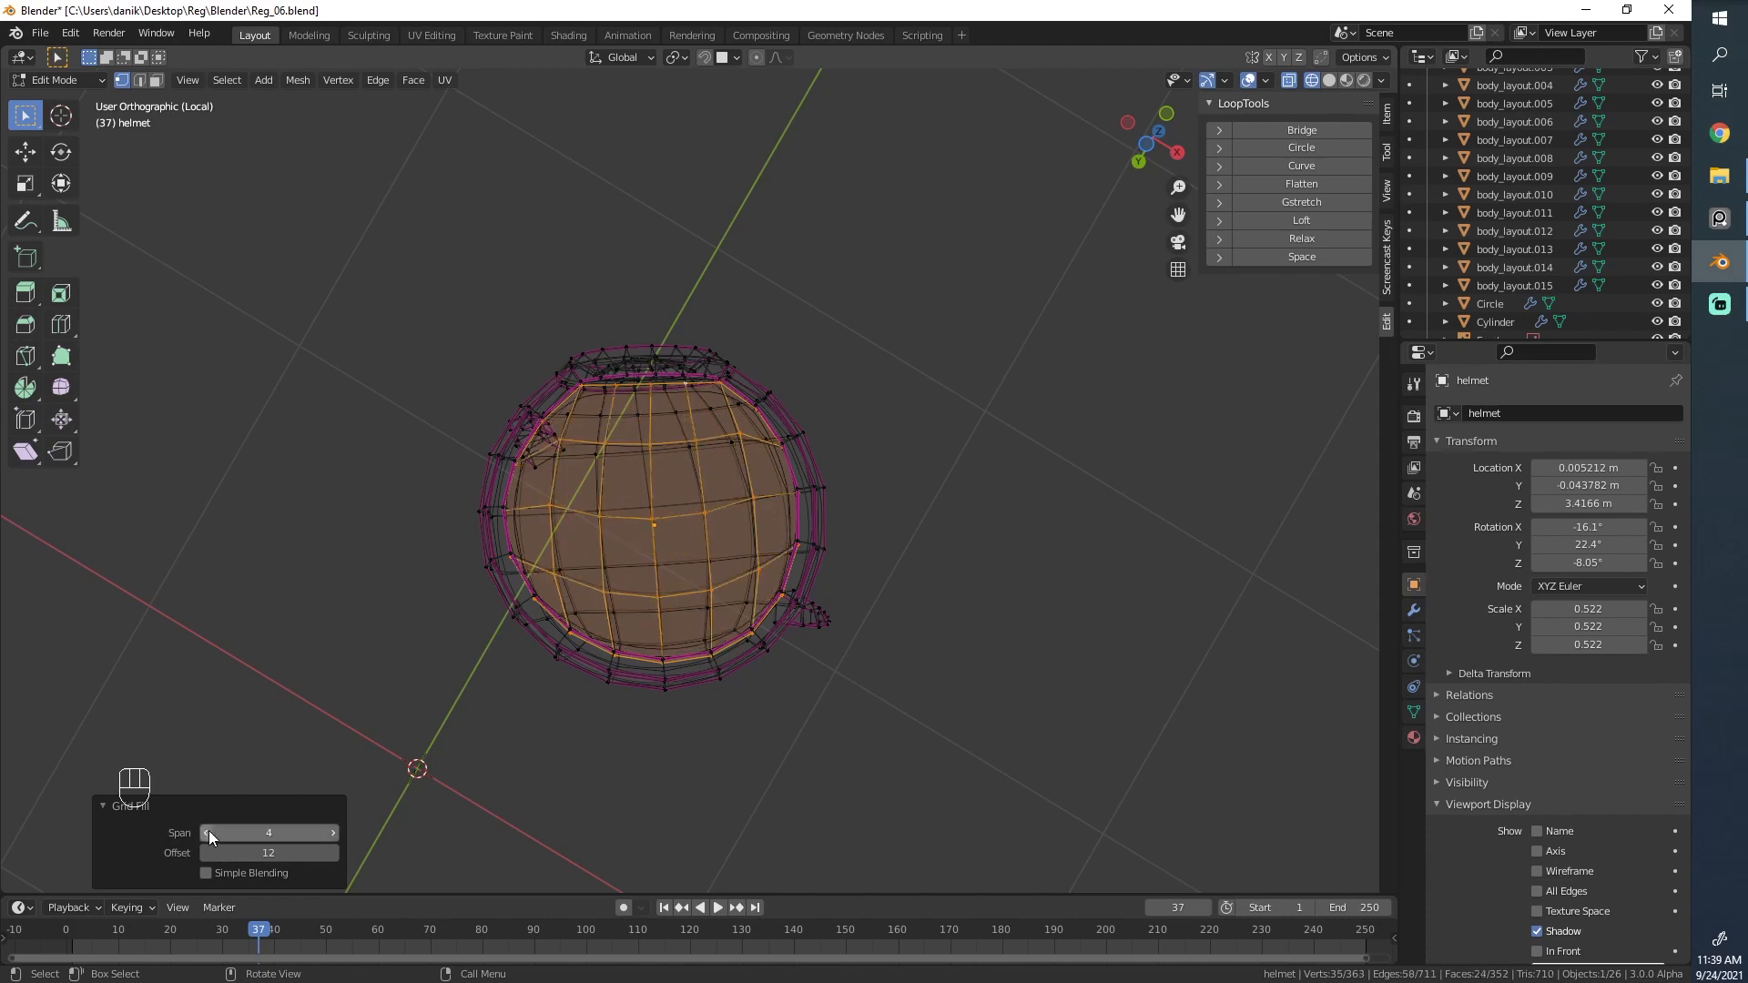
pyautogui.click(334, 853)
pyautogui.click(333, 853)
pyautogui.click(334, 853)
pyautogui.click(333, 853)
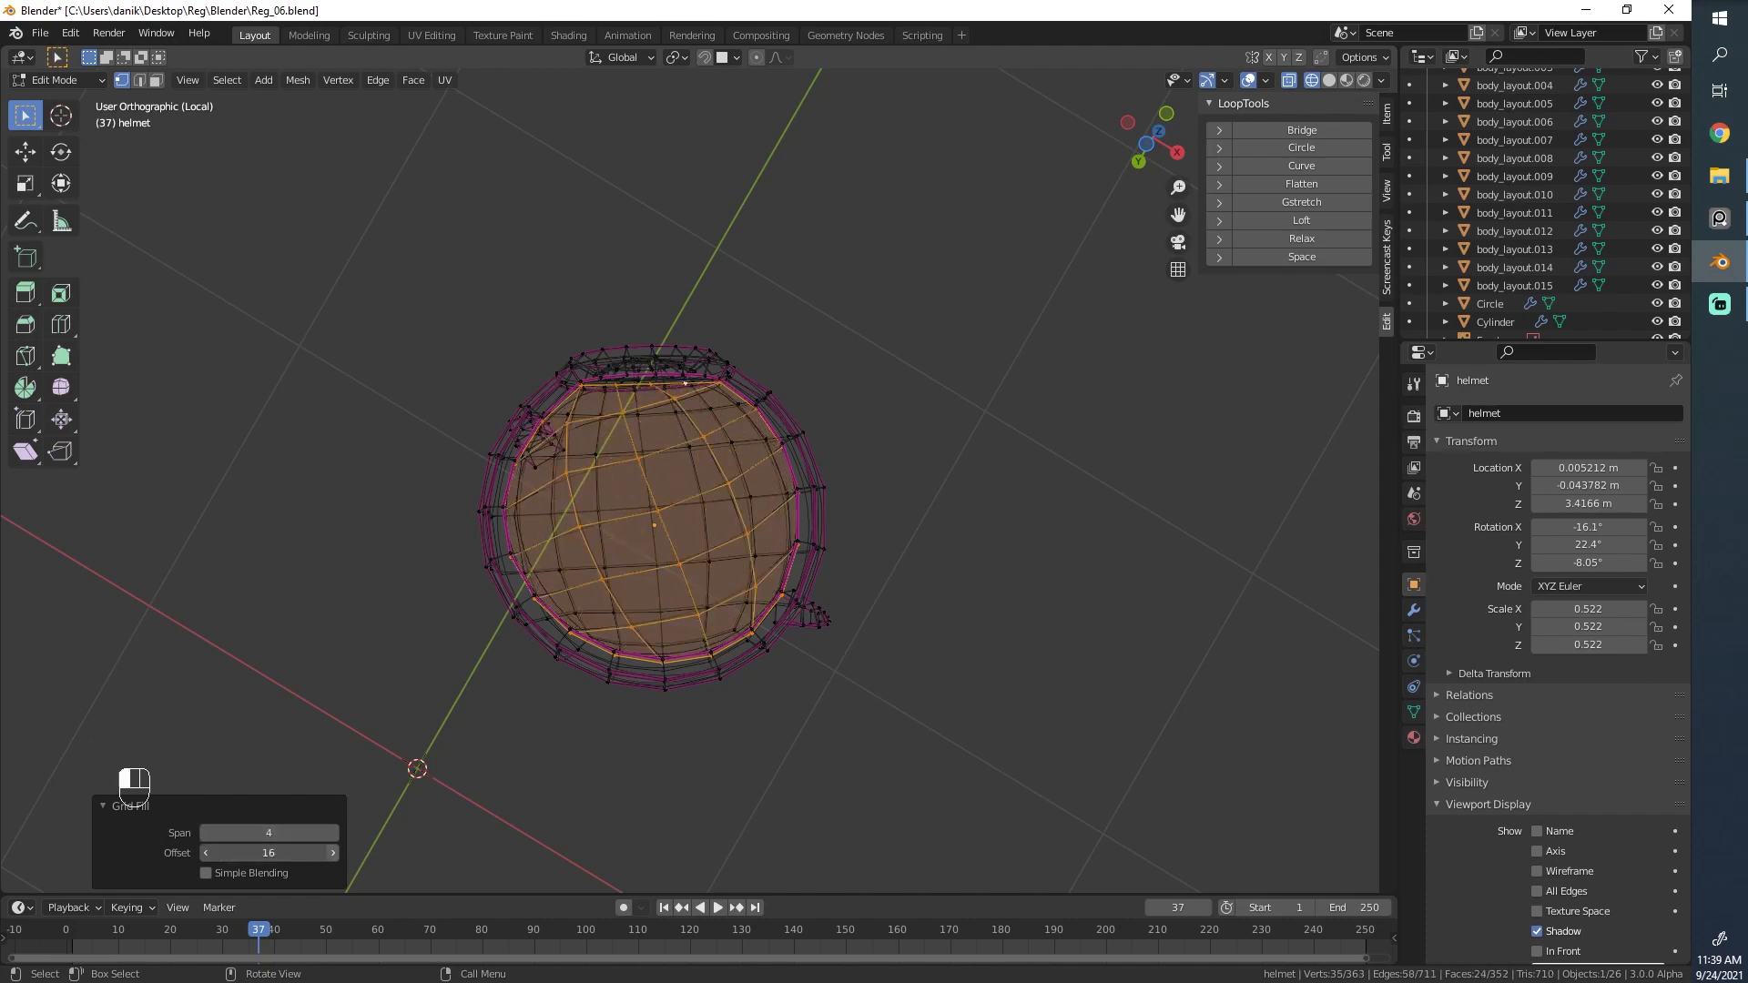
pyautogui.click(332, 853)
# Examine the filled helmet opening in solid display, both in object mode and in edit mode.
pyautogui.moveTo(637, 510); pyautogui.dragTo(707, 424, button='middle')
pyautogui.scroll(-2, 719, 422)
pyautogui.press('z')
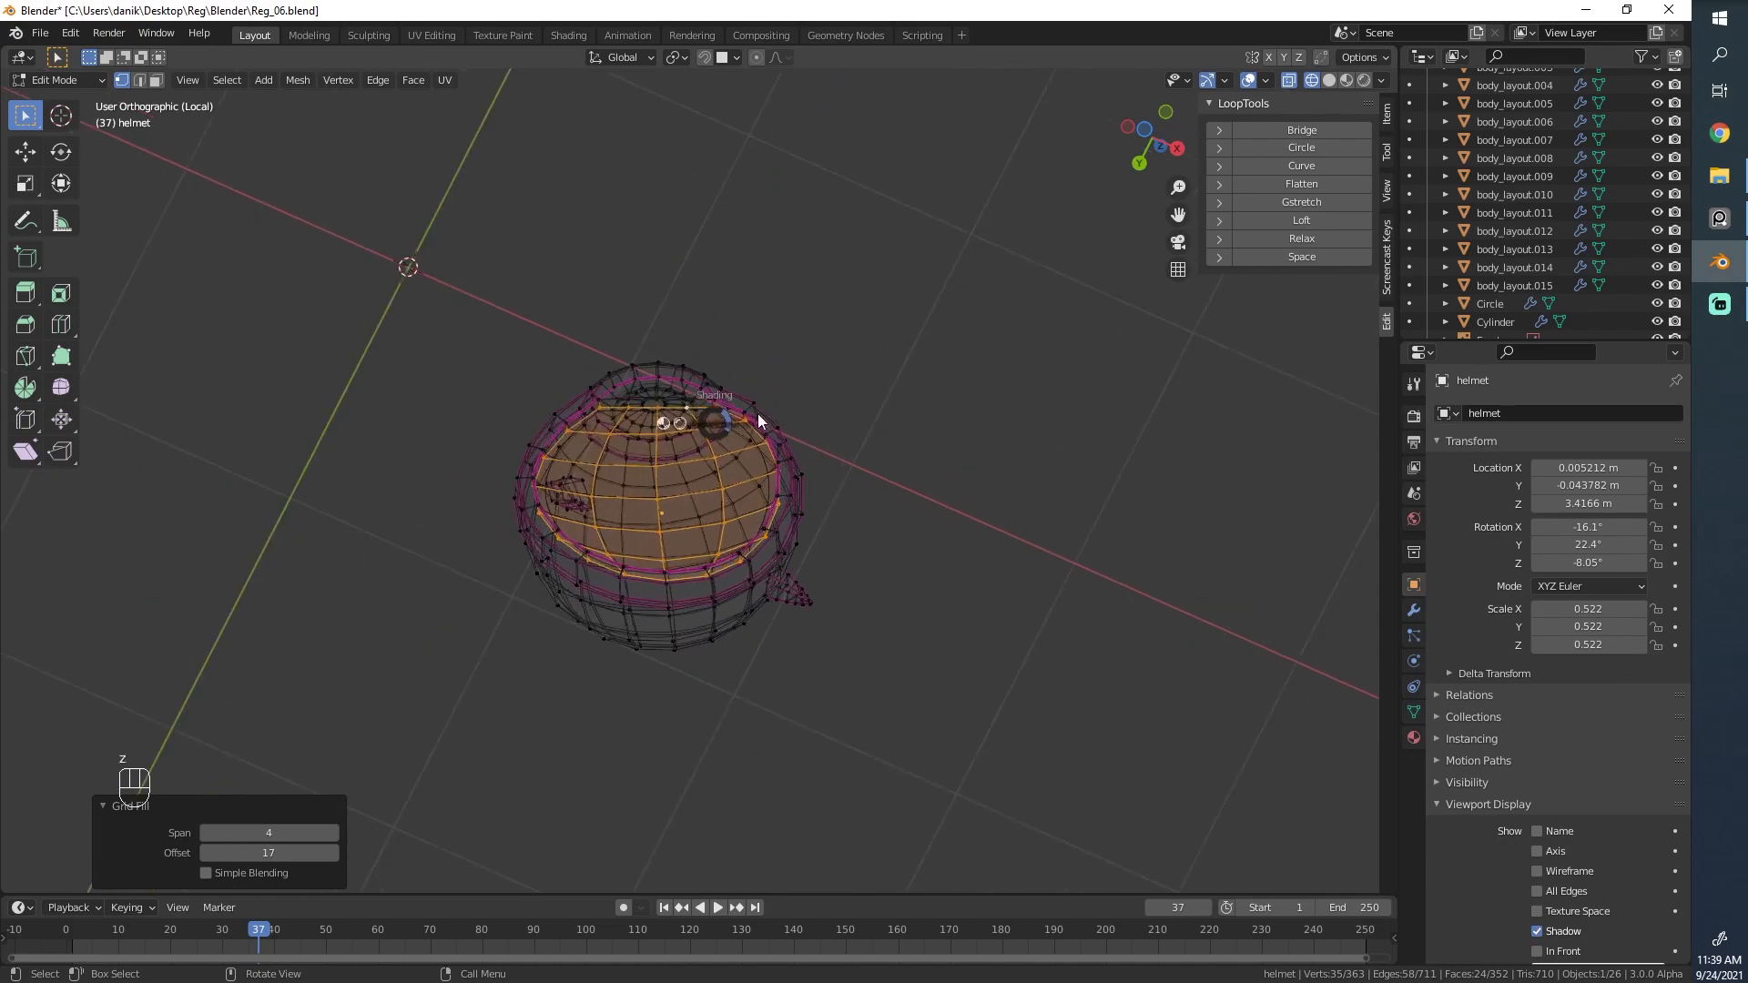
pyautogui.scroll(5, 710, 488)
pyautogui.moveTo(710, 488); pyautogui.dragTo(781, 322, button='middle')
pyautogui.press('Tab')
pyautogui.scroll(4, 880, 333)
pyautogui.press('Tab')
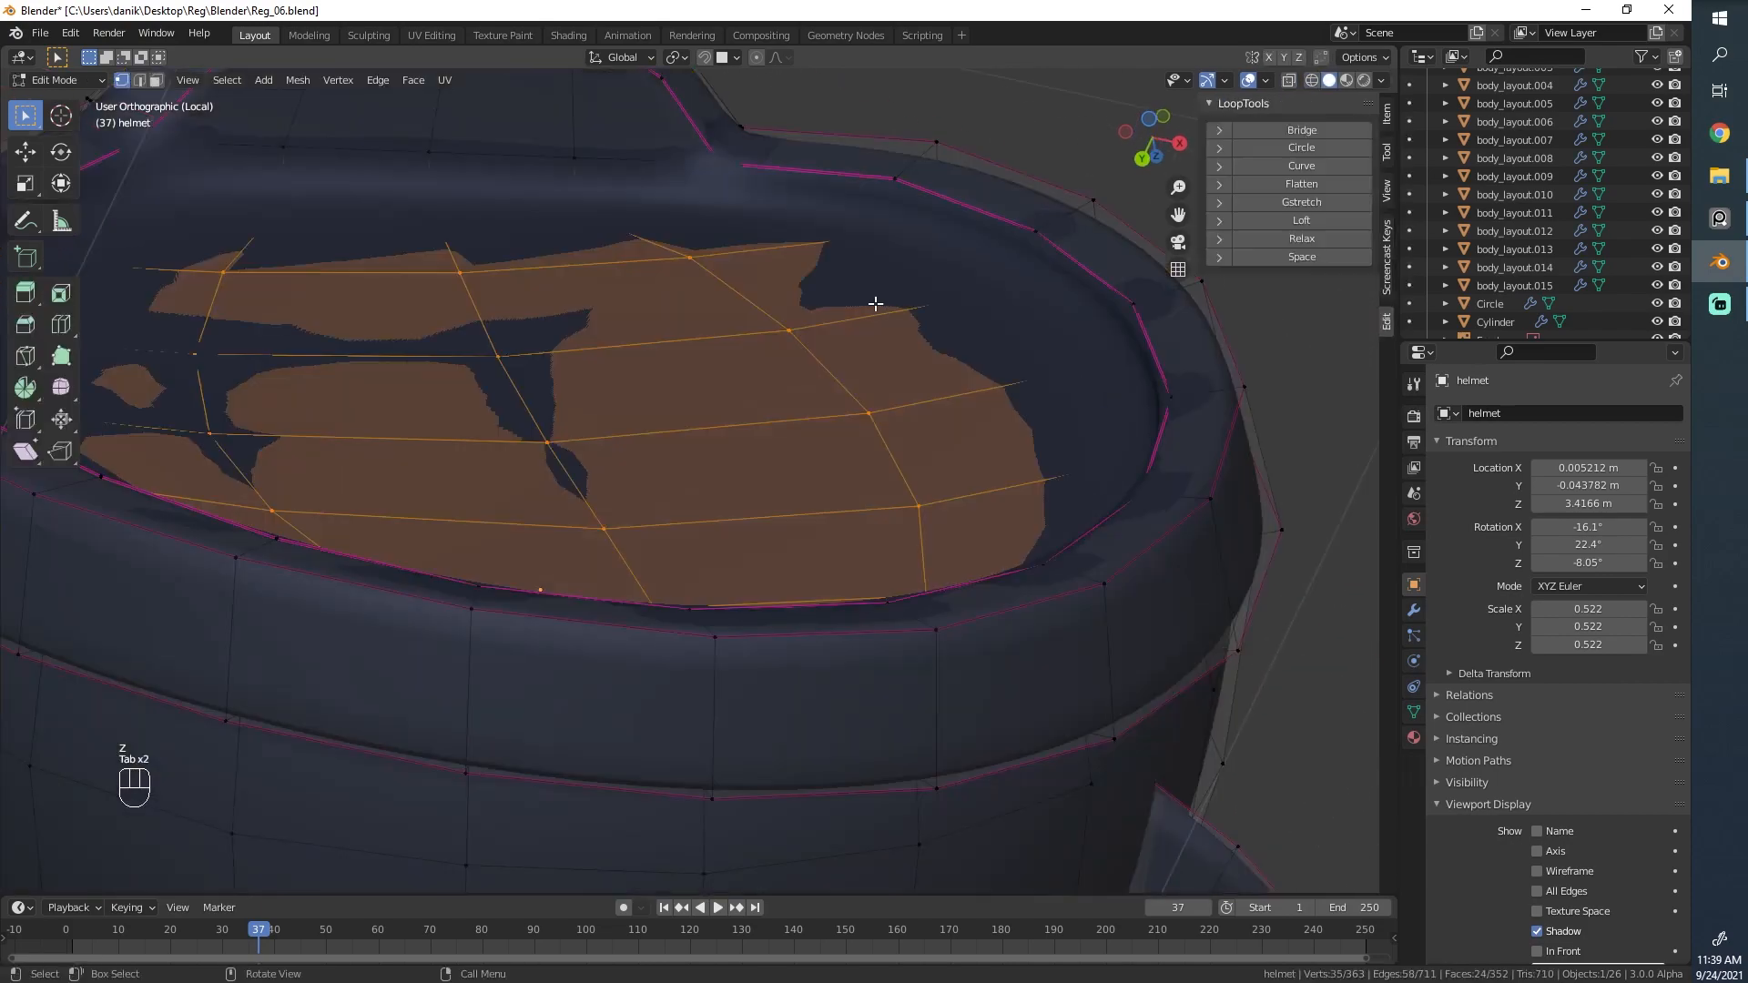
# Select the complete loop around the filled opening, including the edges across the ear piece, and increase its edge crease.
pyautogui.press('z')
pyautogui.hotkey('alt', 'a')
pyautogui.keyDown('alt'); pyautogui.click(701, 185); pyautogui.keyUp('alt')
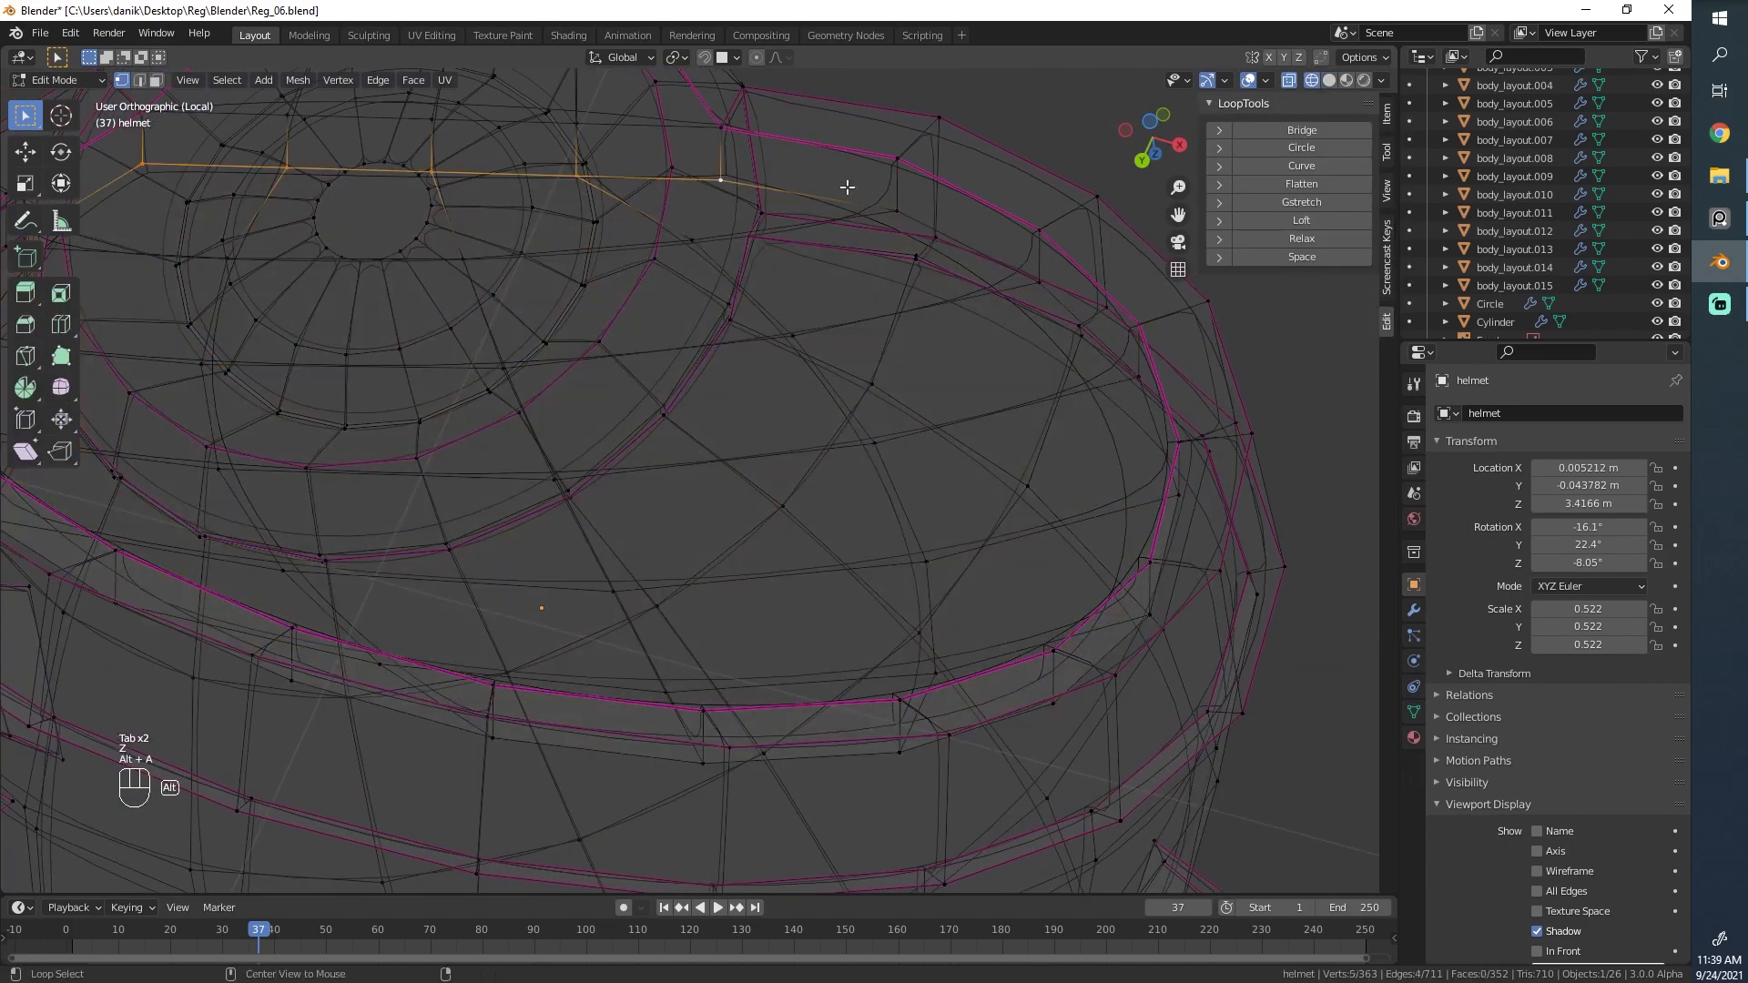
pyautogui.keyDown('alt'); pyautogui.keyDown('shift'); pyautogui.click(948, 230); pyautogui.keyUp('shift'); pyautogui.keyUp('alt')
pyautogui.moveTo(948, 233); pyautogui.dragTo(453, 472, button='middle')
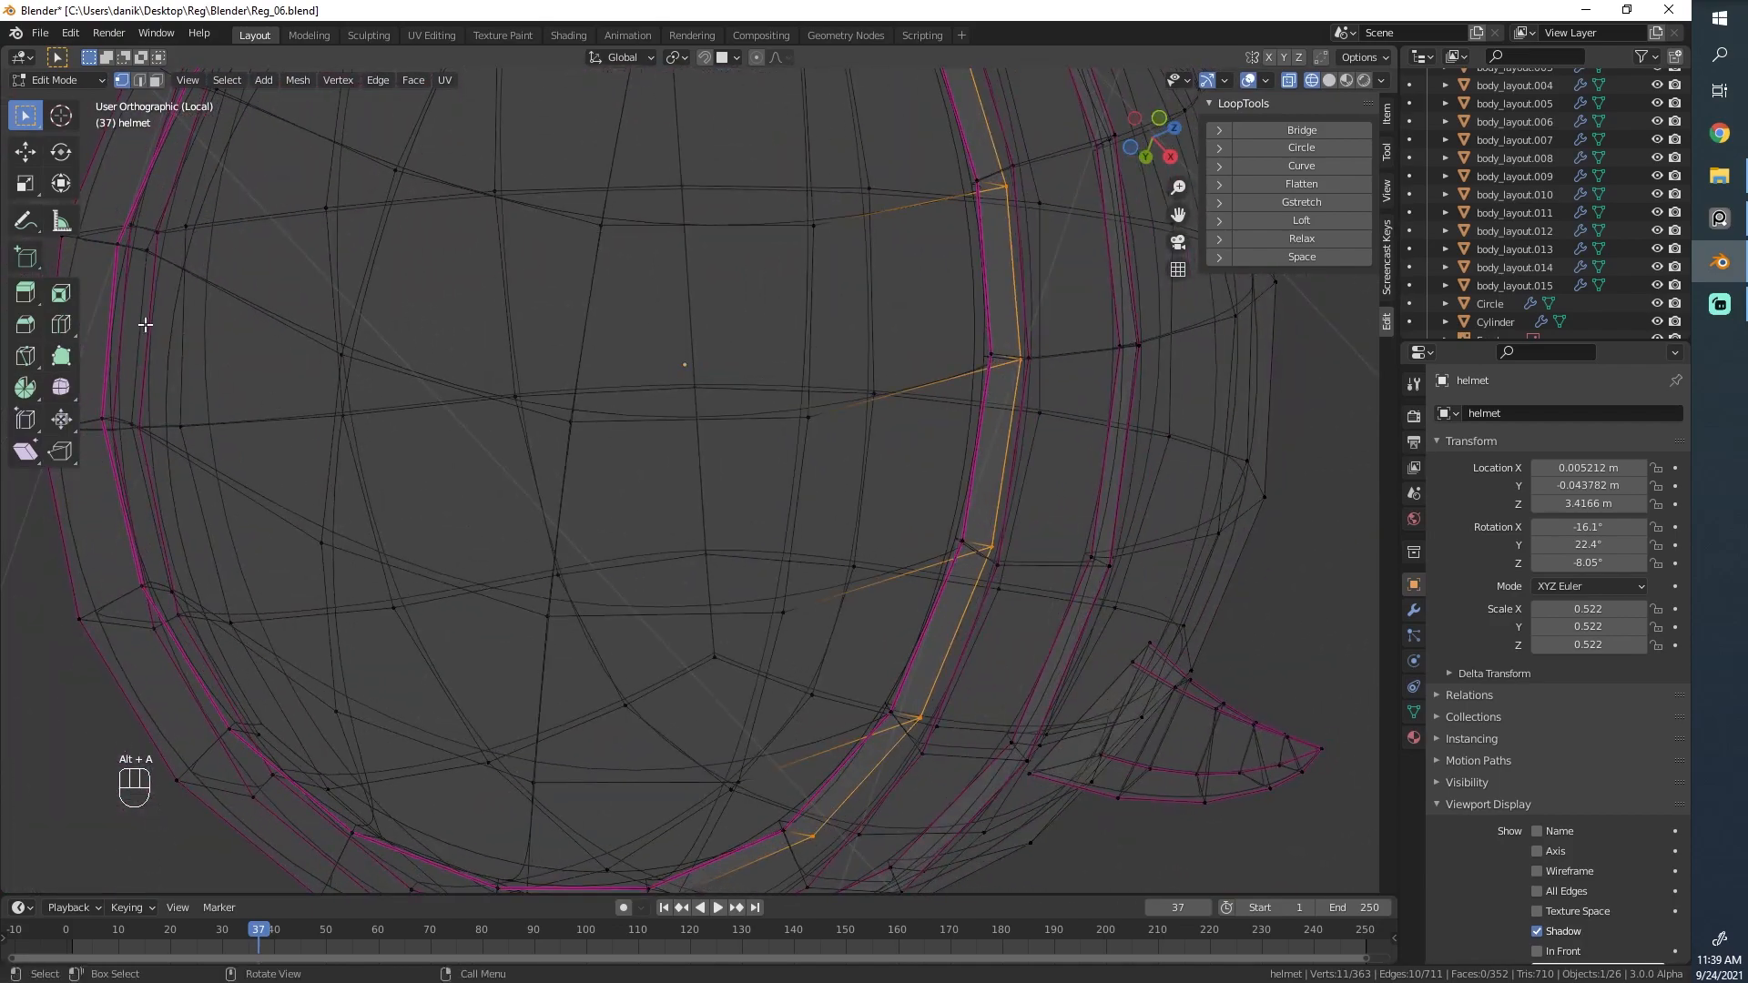
pyautogui.moveTo(321, 393); pyautogui.dragTo(715, 747, button='middle')
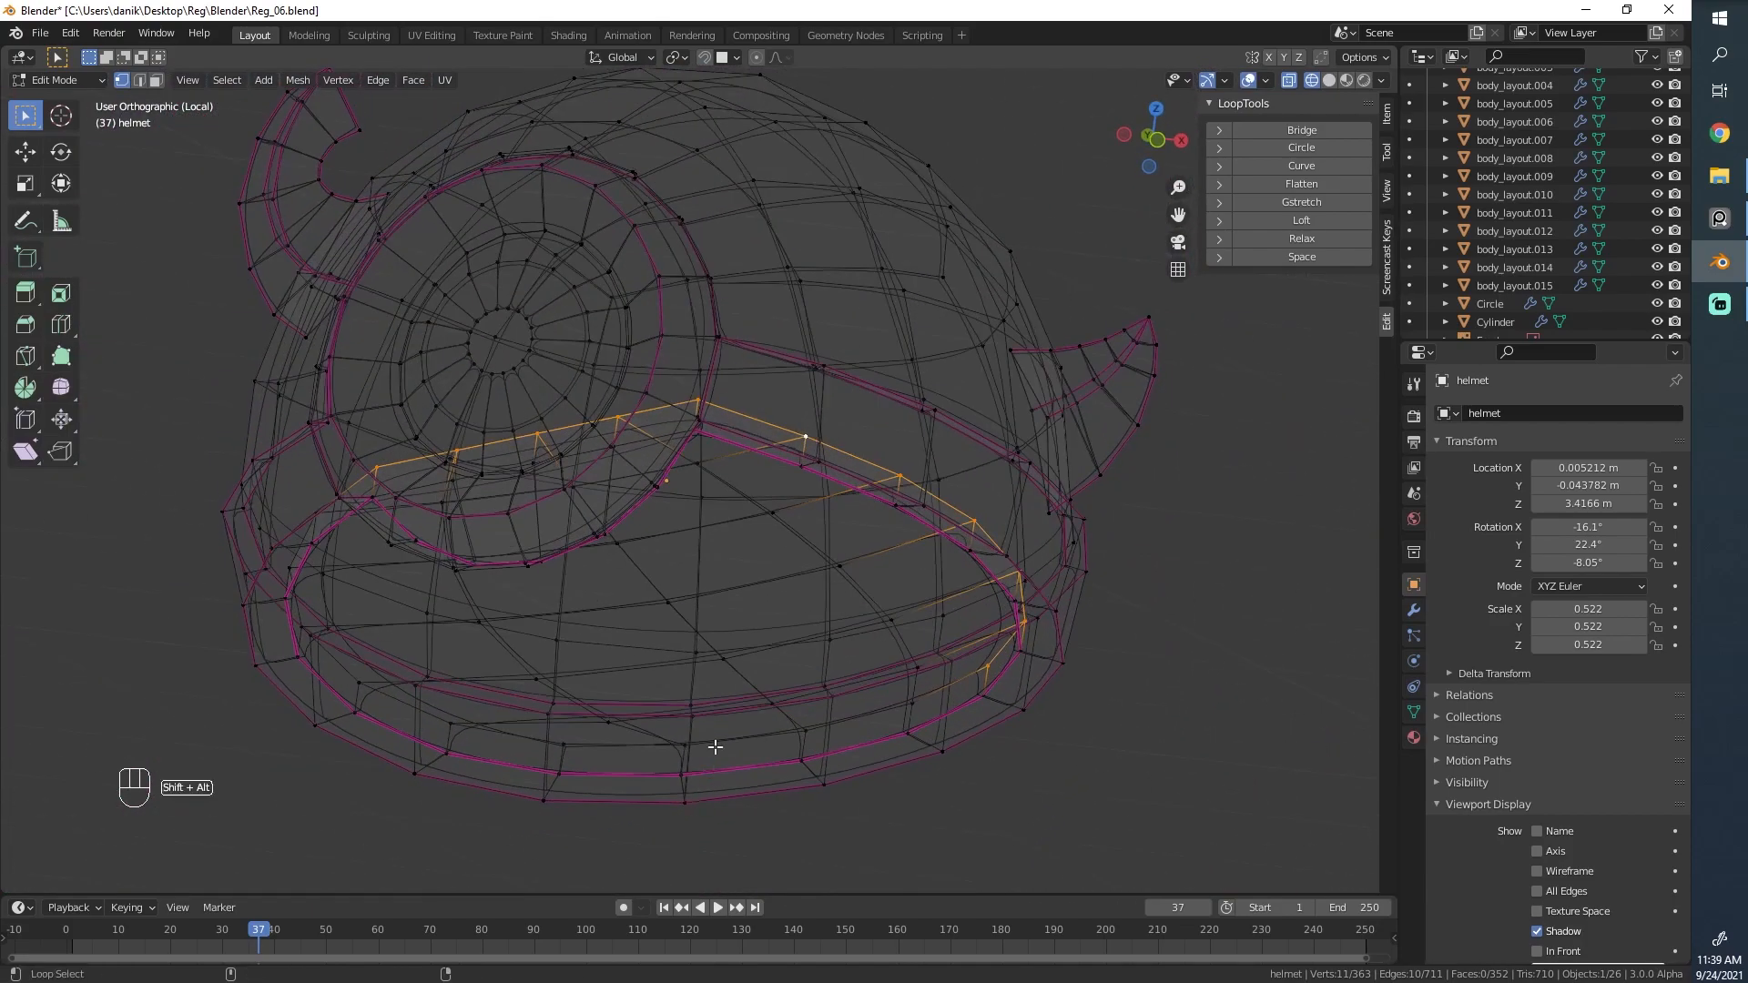
pyautogui.keyDown('alt'); pyautogui.keyDown('shift'); pyautogui.click(415, 702); pyautogui.keyUp('shift'); pyautogui.keyUp('alt')
pyautogui.moveTo(417, 714); pyautogui.dragTo(729, 243, button='middle')
pyautogui.hotkey('shift', 'e')
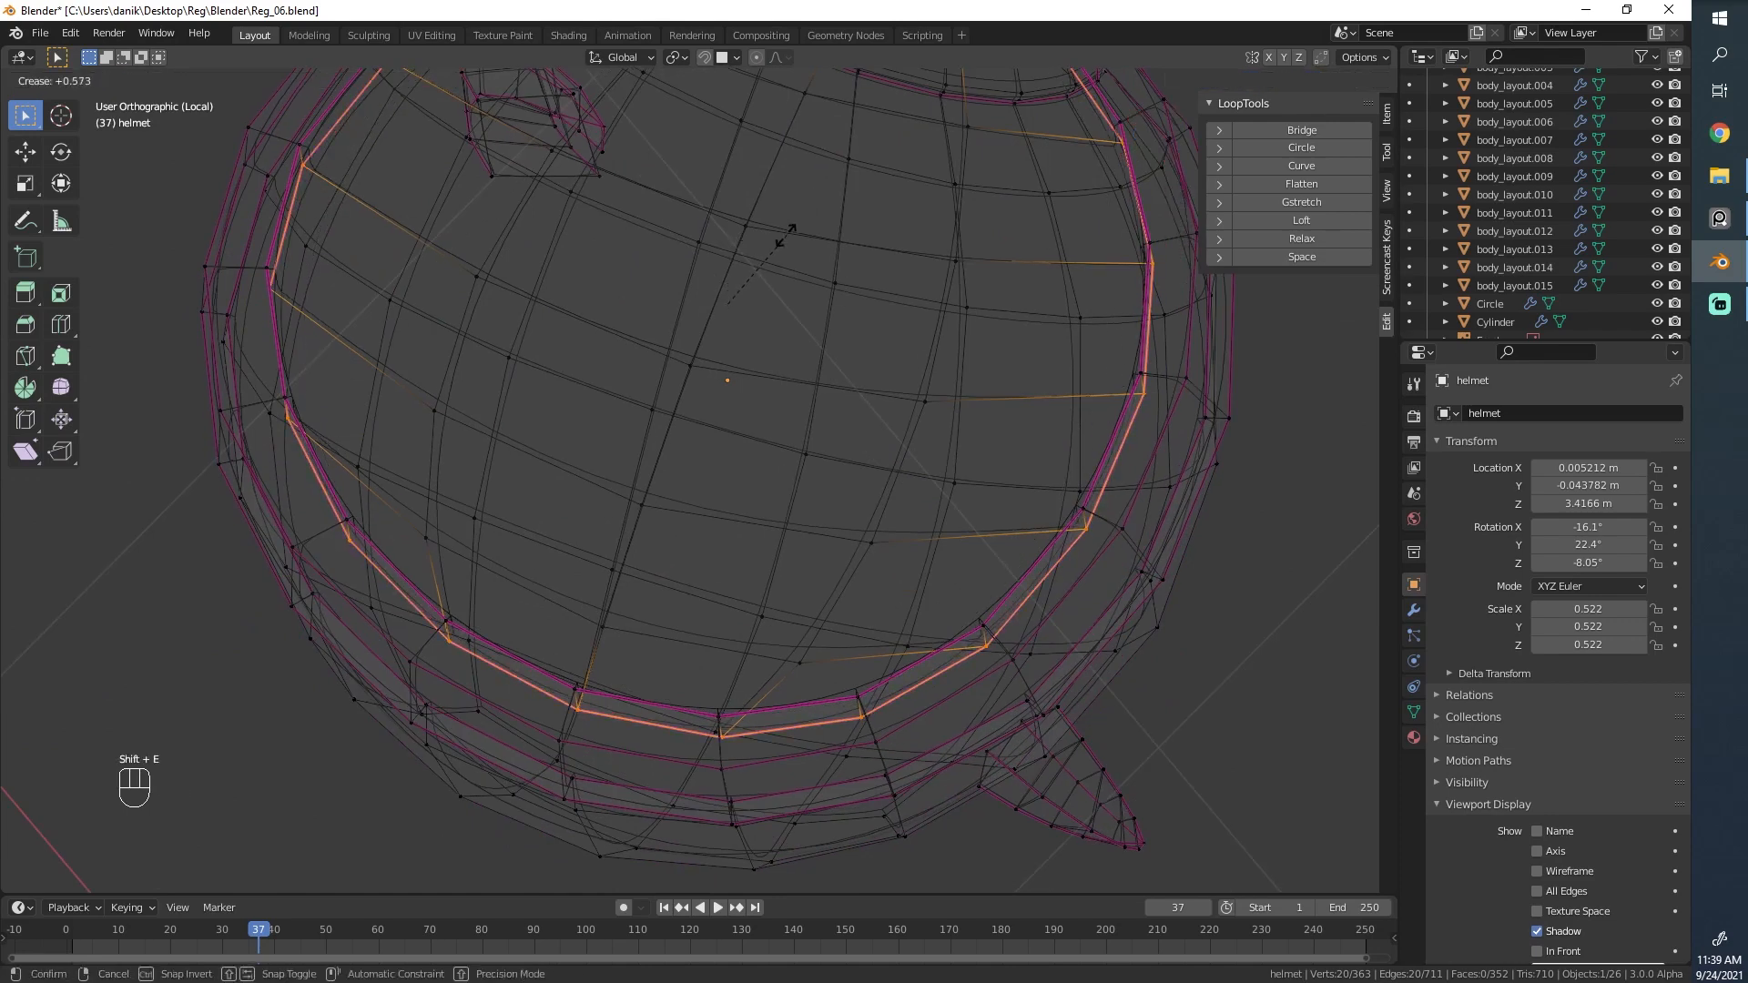
pyautogui.click(781, 238)
# Check the creased fill in solid display from below the helmet, in both object mode and edit mode.
pyautogui.press('z')
pyautogui.click(905, 234)
pyautogui.press('Tab')
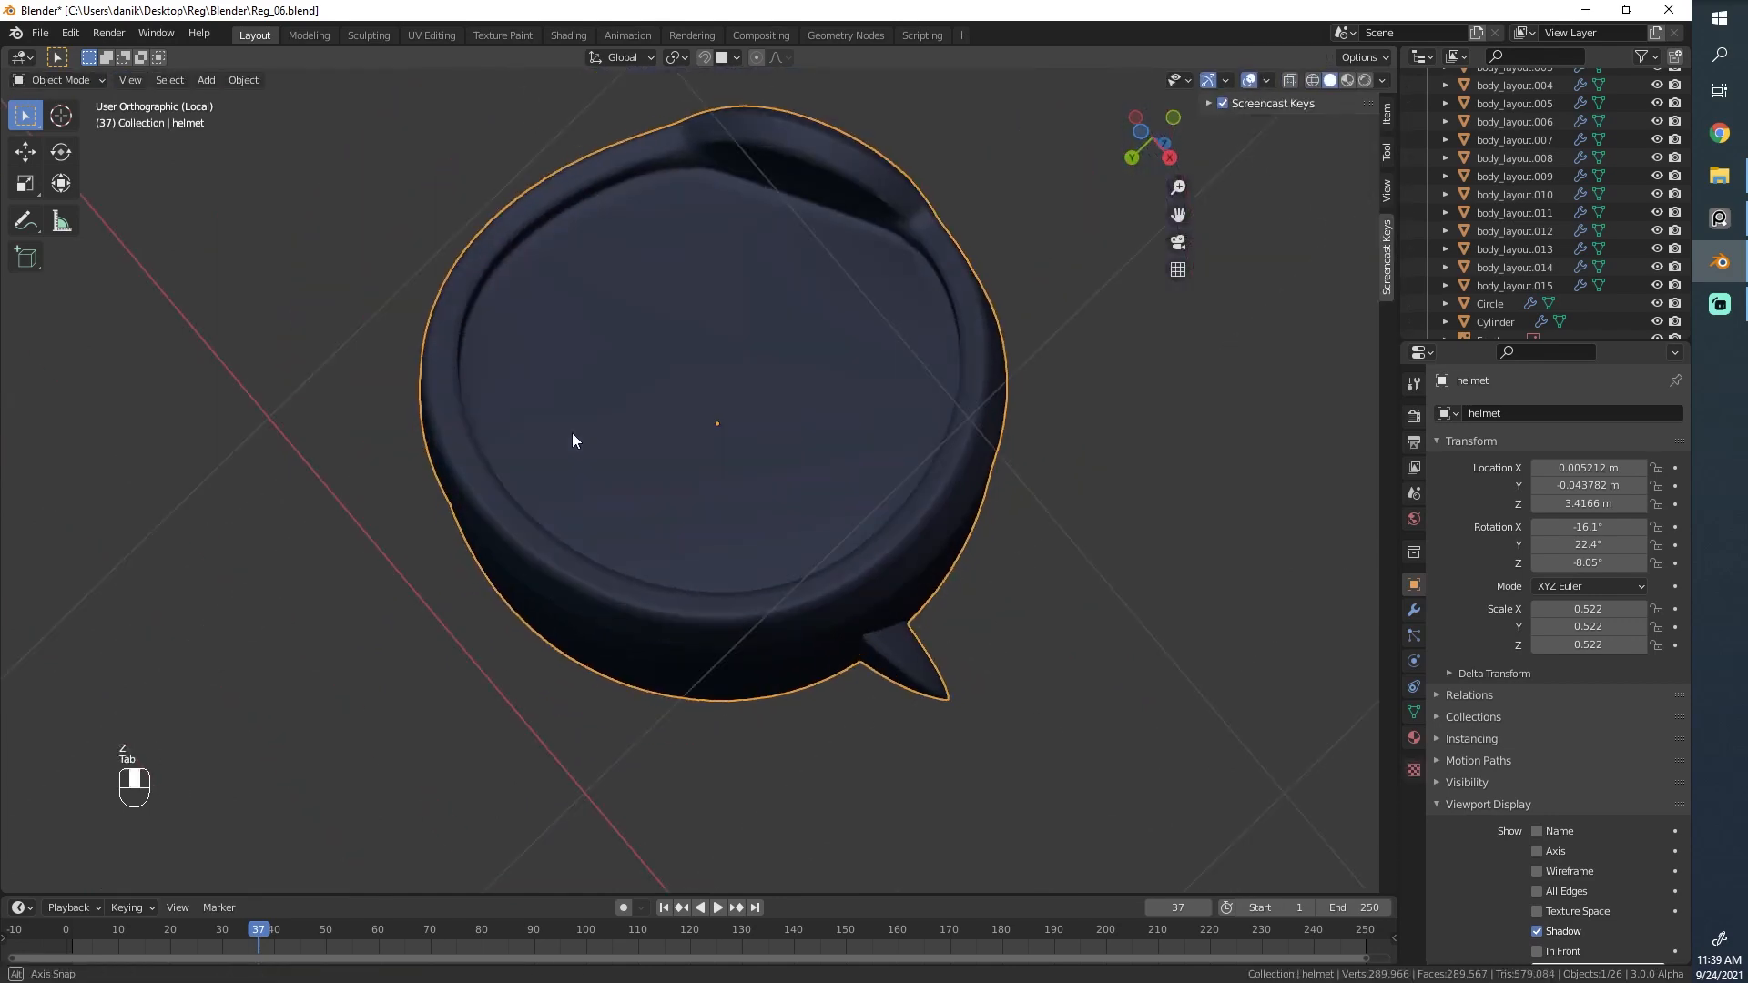
pyautogui.moveTo(572, 433); pyautogui.dragTo(697, 461, button='middle')
pyautogui.scroll(4, 668, 332)
pyautogui.press('Tab')
pyautogui.keyDown('shift'); pyautogui.moveTo(668, 331); pyautogui.dragTo(672, 525, button='middle'); pyautogui.keyUp('shift')
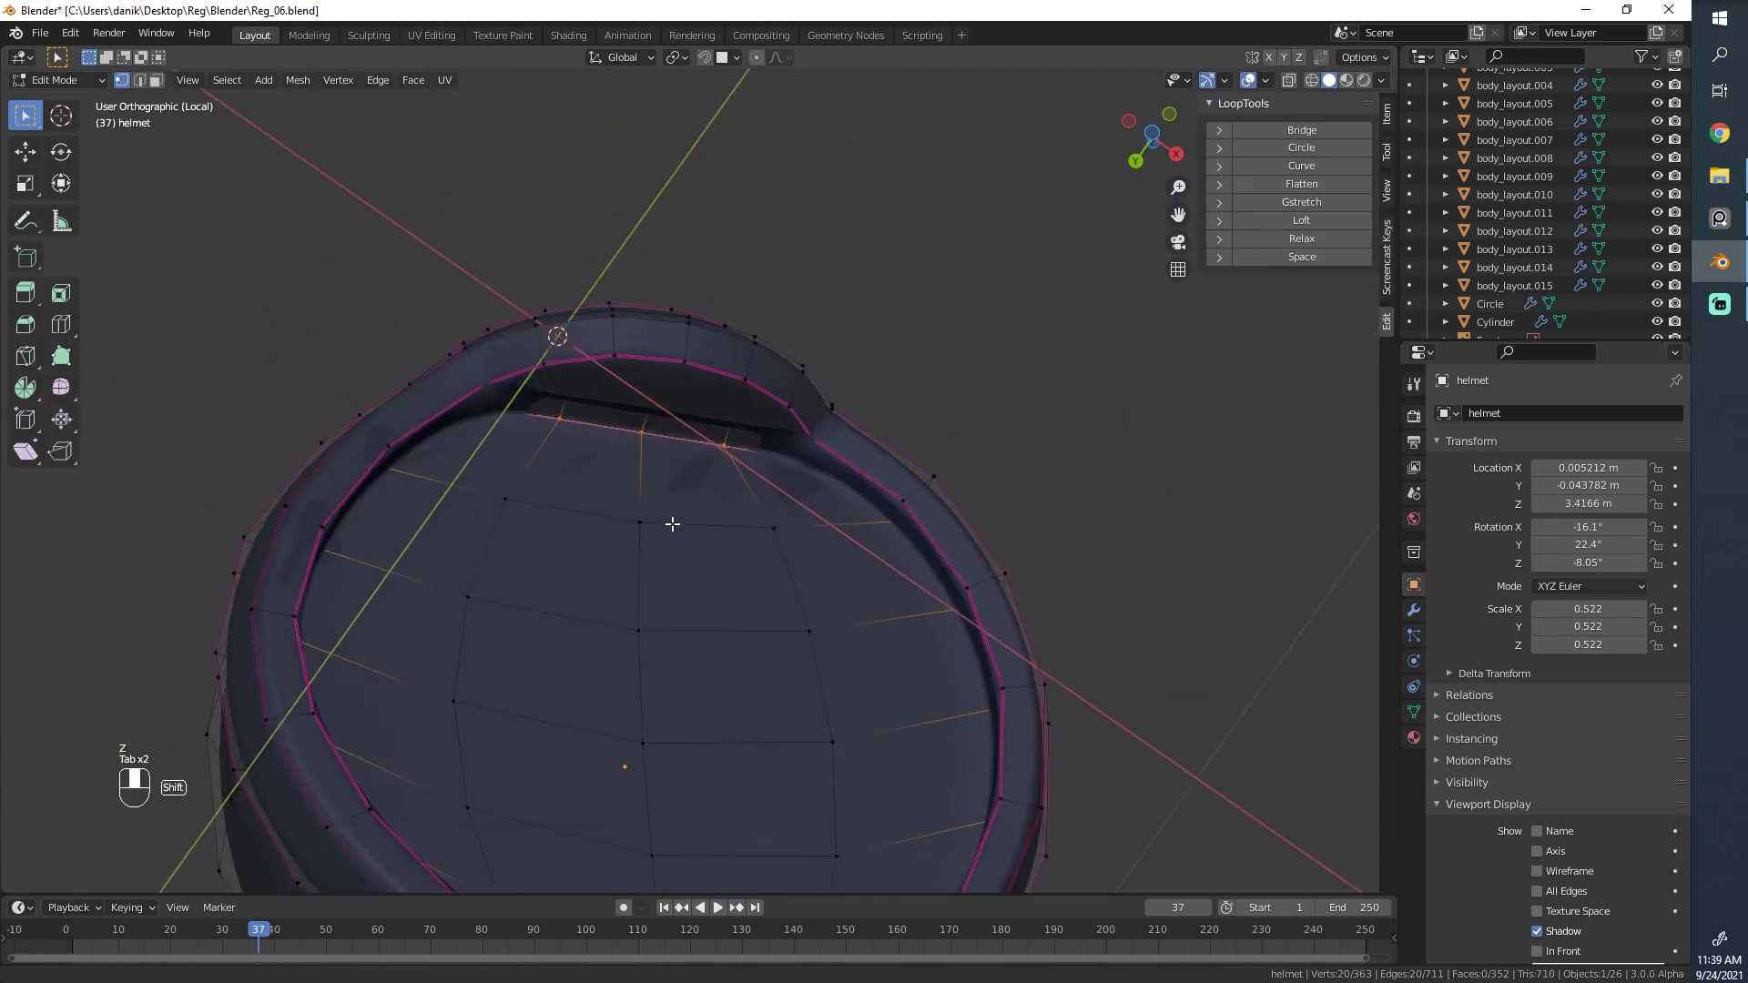
pyautogui.press('Tab')
pyautogui.scroll(-5, 731, 728)
# Leave local view and hide everything except the dark helmet and the overlapping grey helmet.006 mesh.
pyautogui.press('KP_Divide')
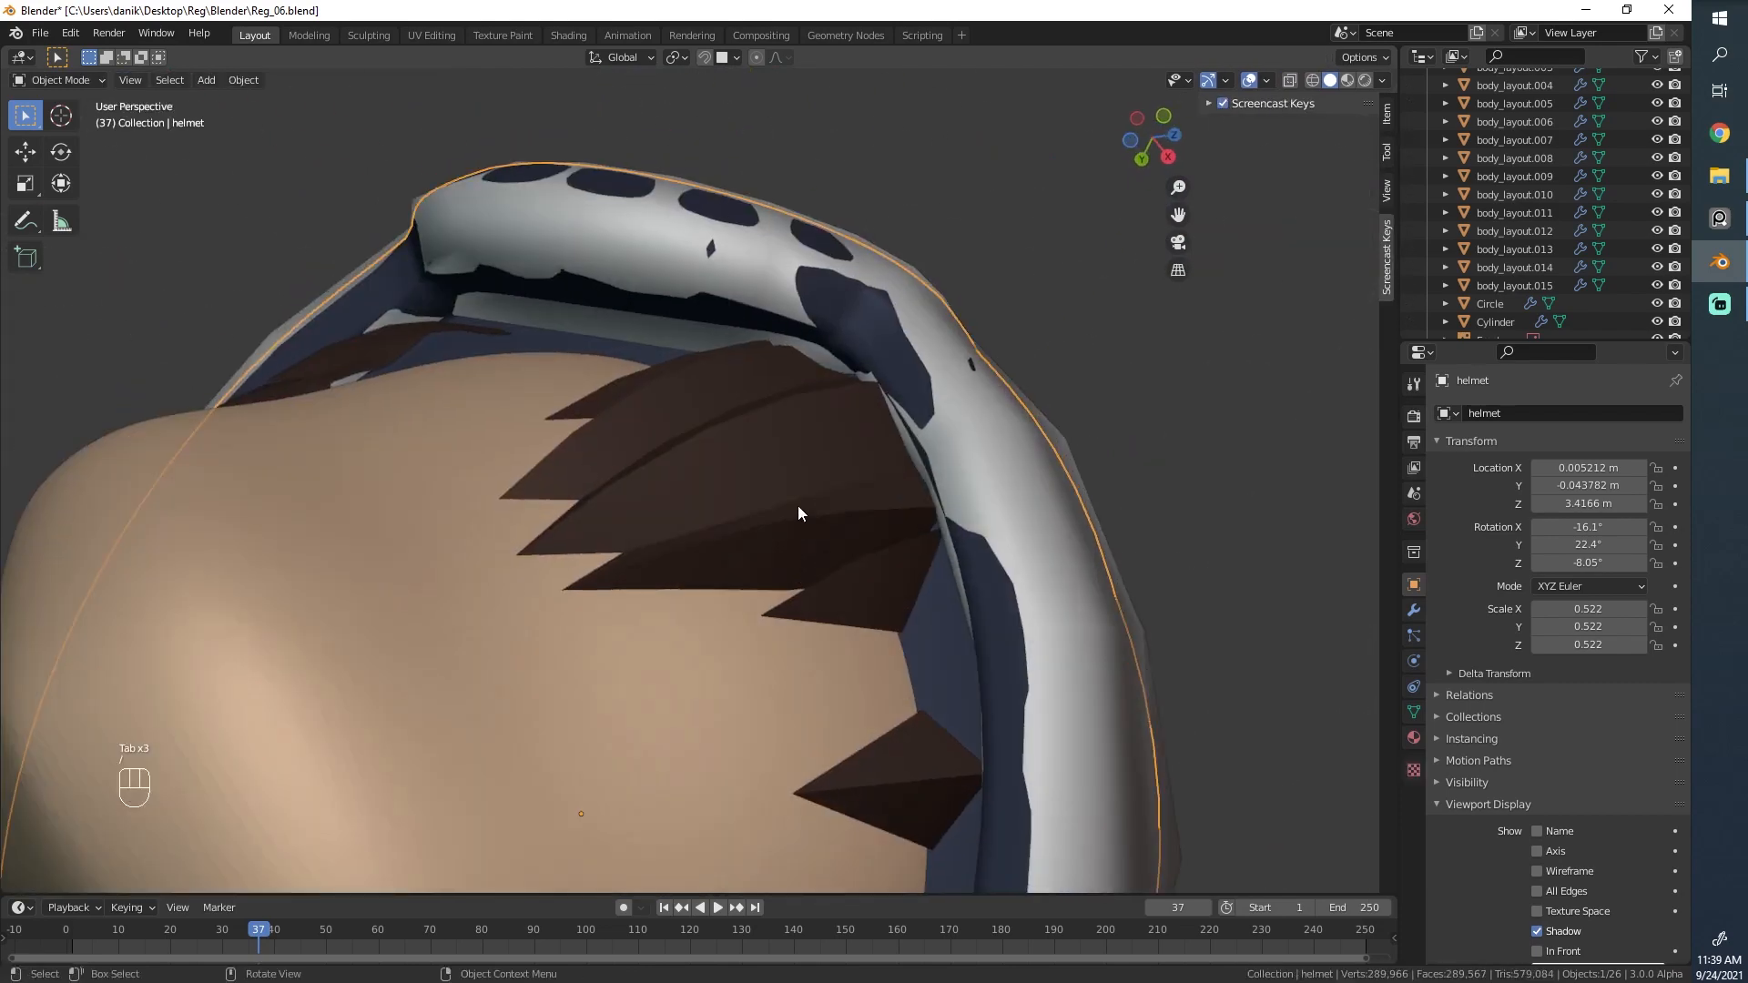
pyautogui.moveTo(797, 510); pyautogui.dragTo(808, 457, button='middle')
pyautogui.click(990, 411)
pyautogui.keyDown('shift'); pyautogui.click(1024, 389); pyautogui.keyUp('shift')
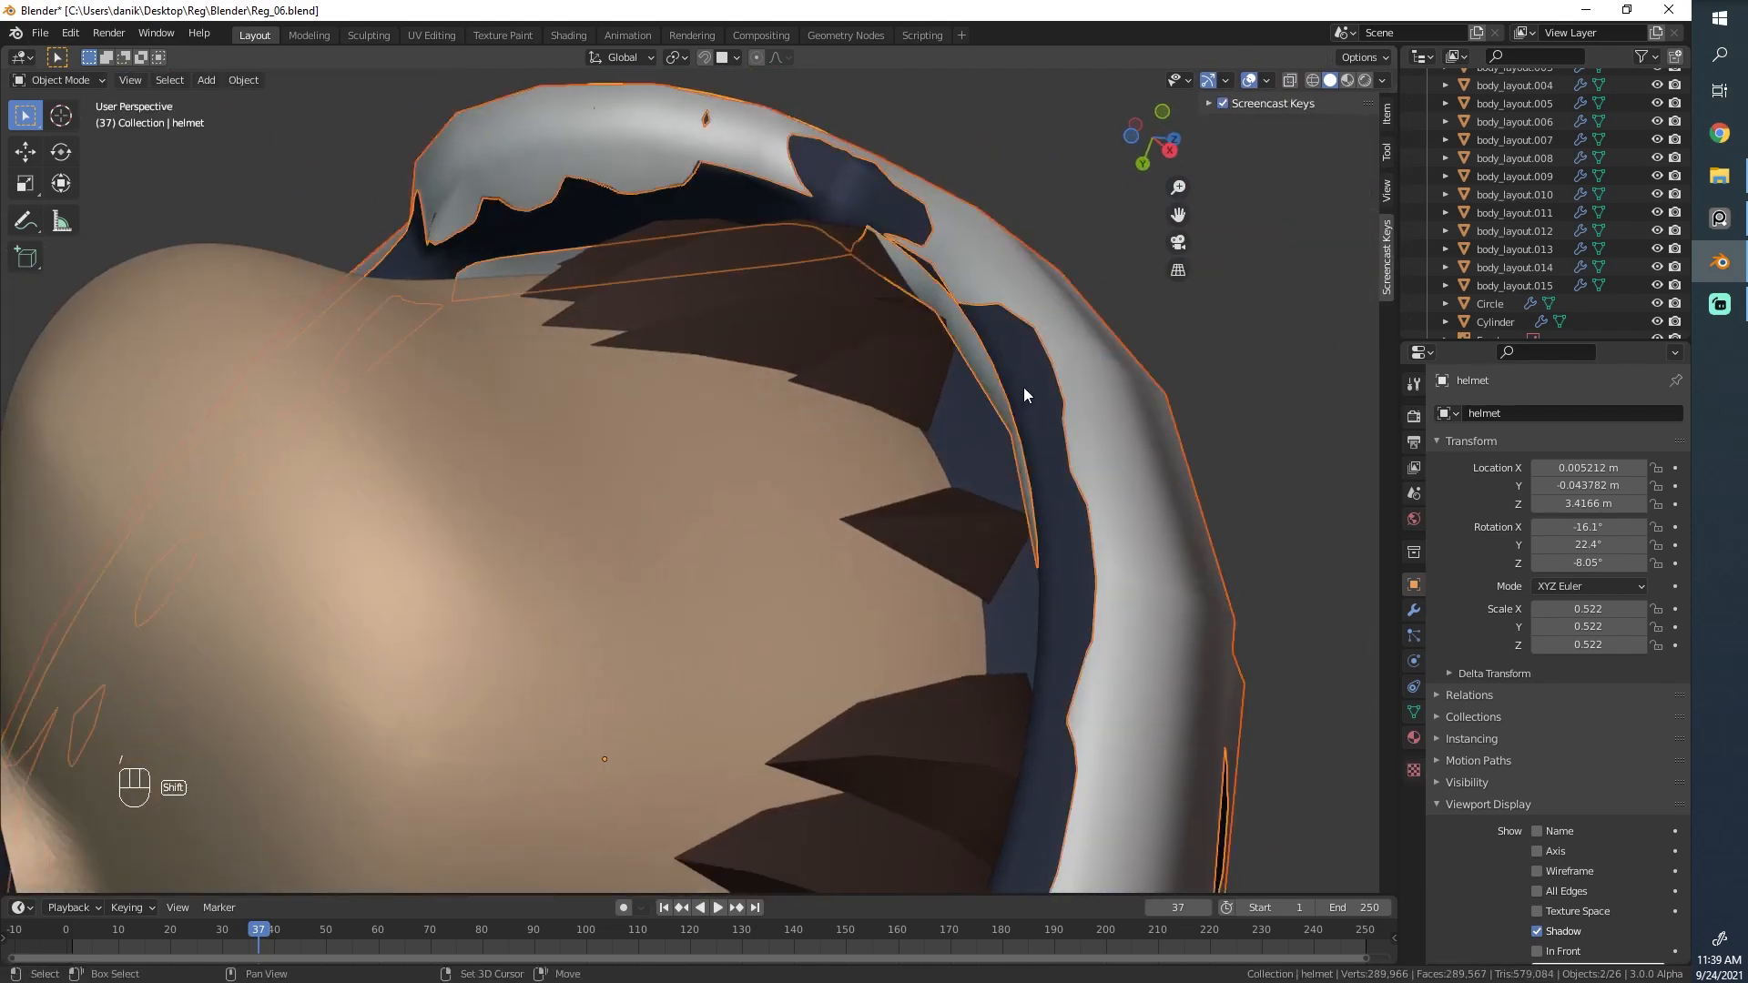
pyautogui.hotkey('shift', 'h')
pyautogui.scroll(-4, 608, 419)
pyautogui.moveTo(608, 419)
pyautogui.mouseDown(button='middle')
pyautogui.moveTo(756, 369)
pyautogui.moveTo(789, 463)
pyautogui.moveTo(843, 429)
pyautogui.mouseUp(button='middle')
# Compare the two helmet meshes and start editing helmet.006 in solid display with its inner rim loop selected.
pyautogui.press('Tab')
pyautogui.press('Tab')
pyautogui.press('Tab')
pyautogui.scroll(3, 789, 463)
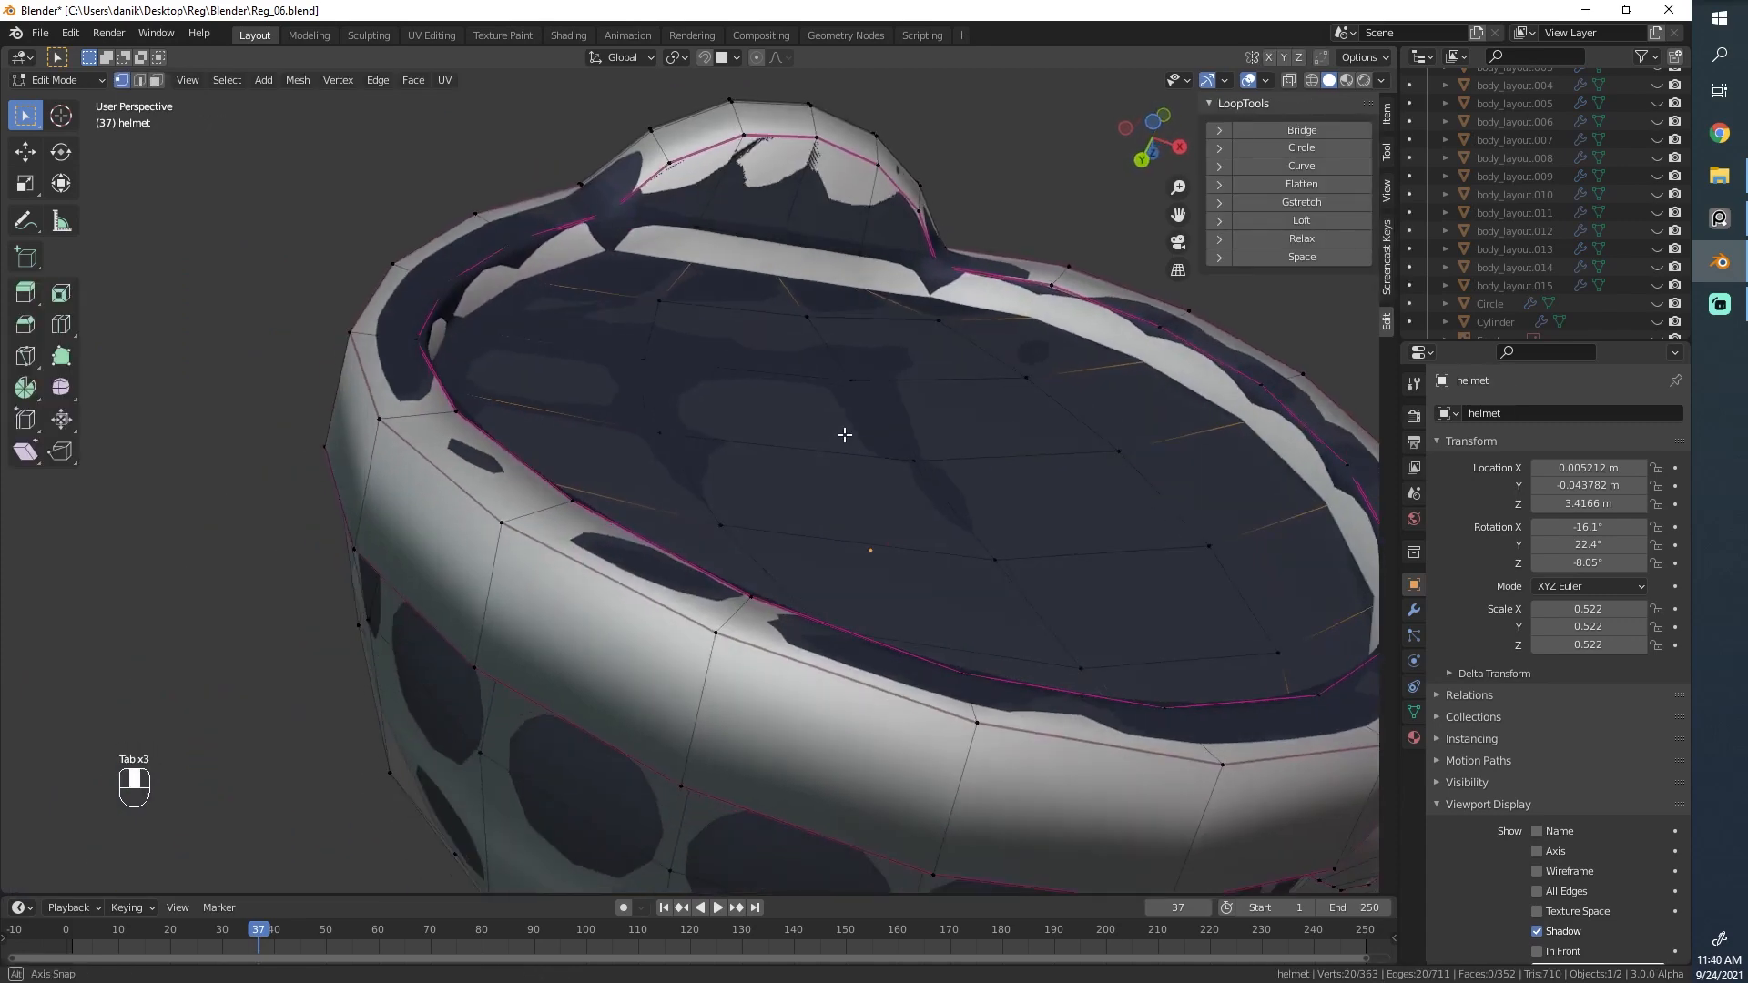
pyautogui.press('z')
pyautogui.press('Tab')
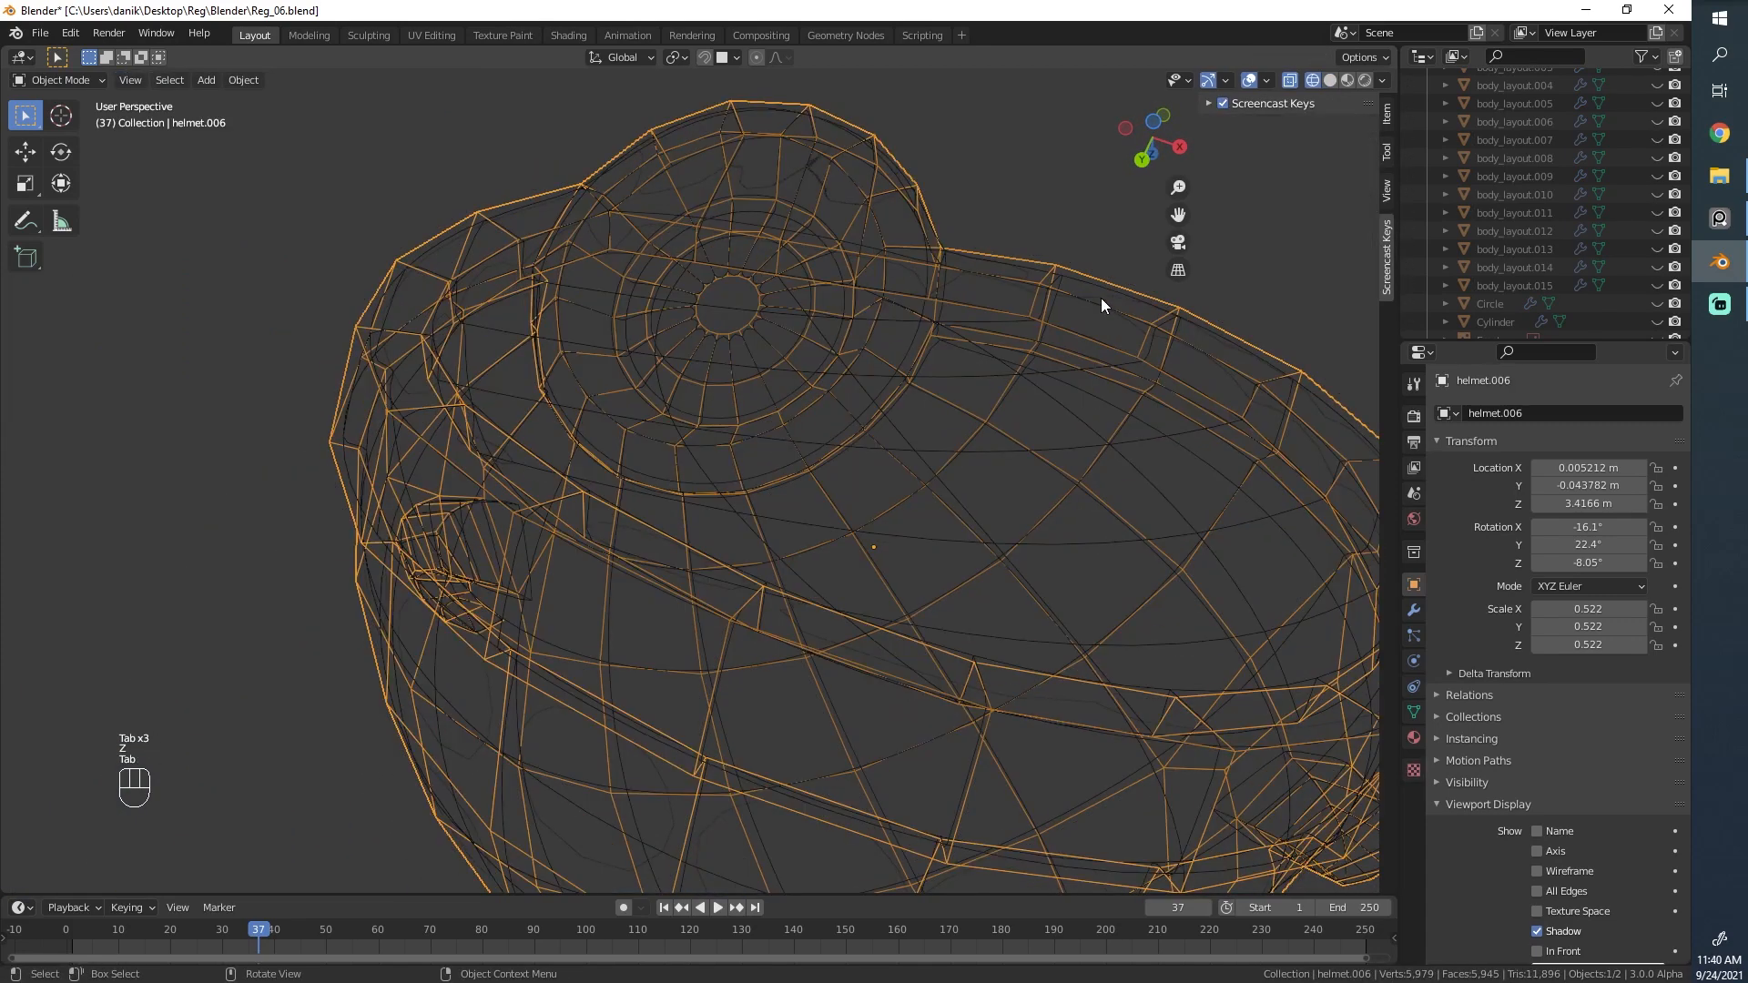
pyautogui.press('Tab')
pyautogui.press('z')
pyautogui.moveTo(1109, 313); pyautogui.dragTo(854, 422, button='middle')
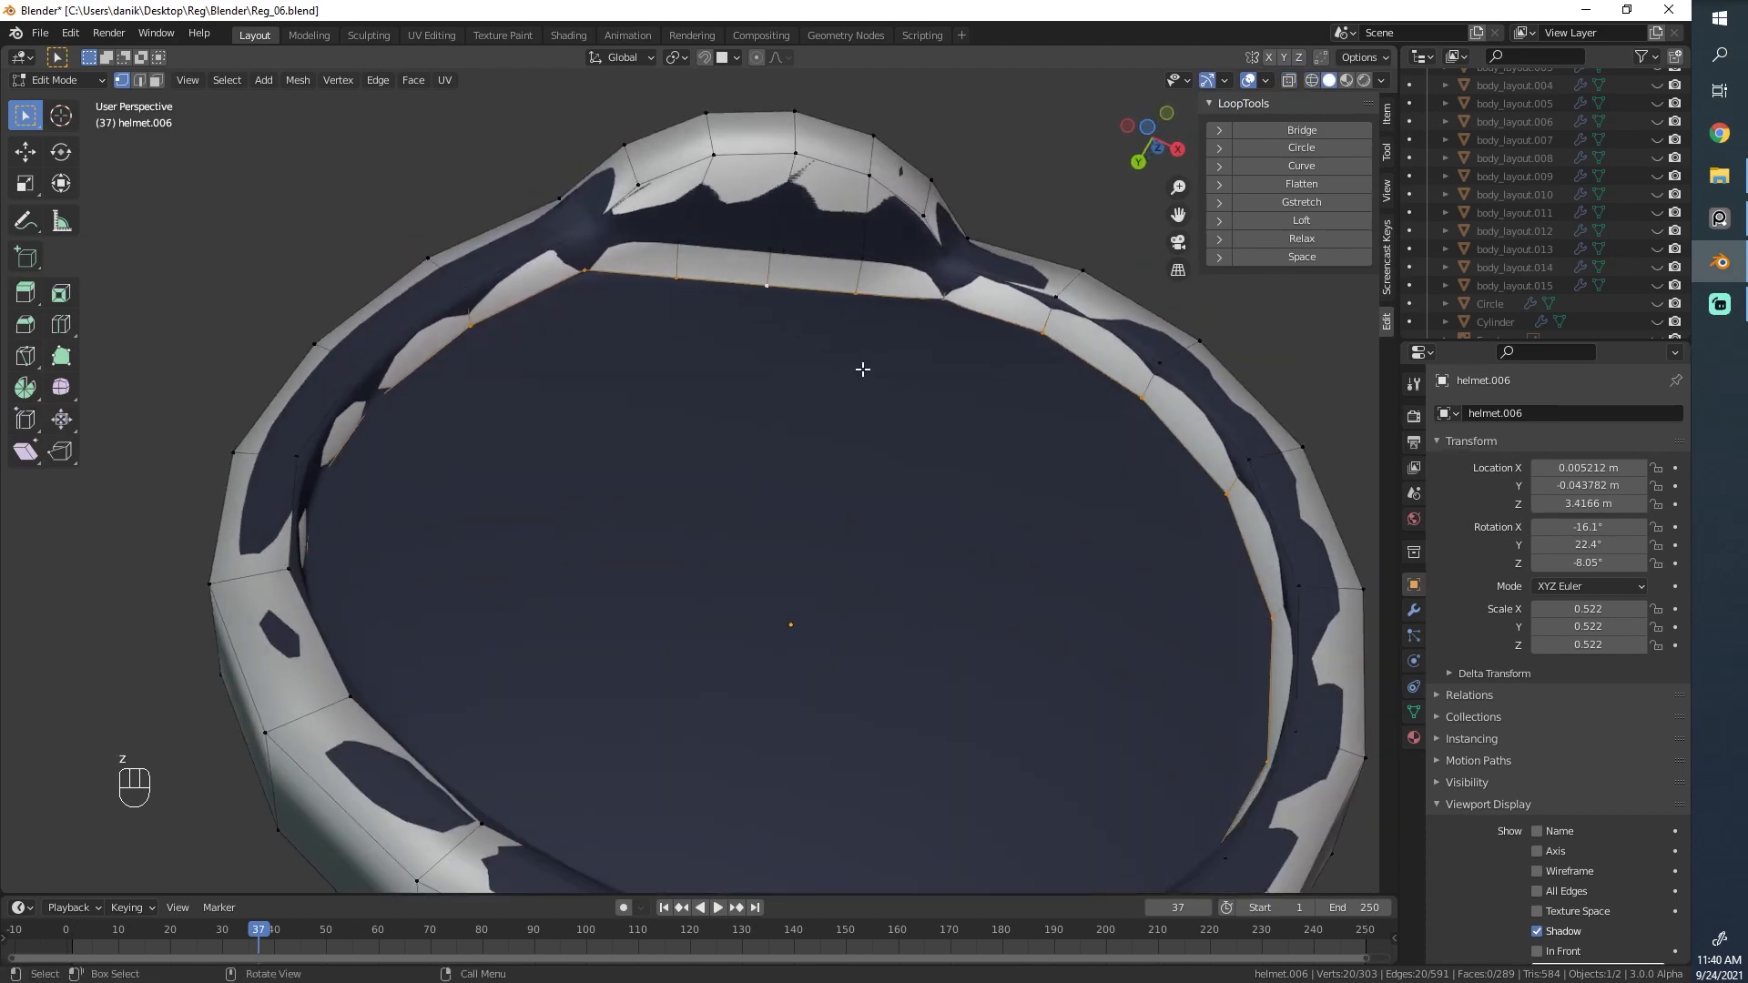
# Try to close the inner loop of helmet.006 with Grid Fill at a span of 4.
pyautogui.press('F3')
pyautogui.click(1022, 402)
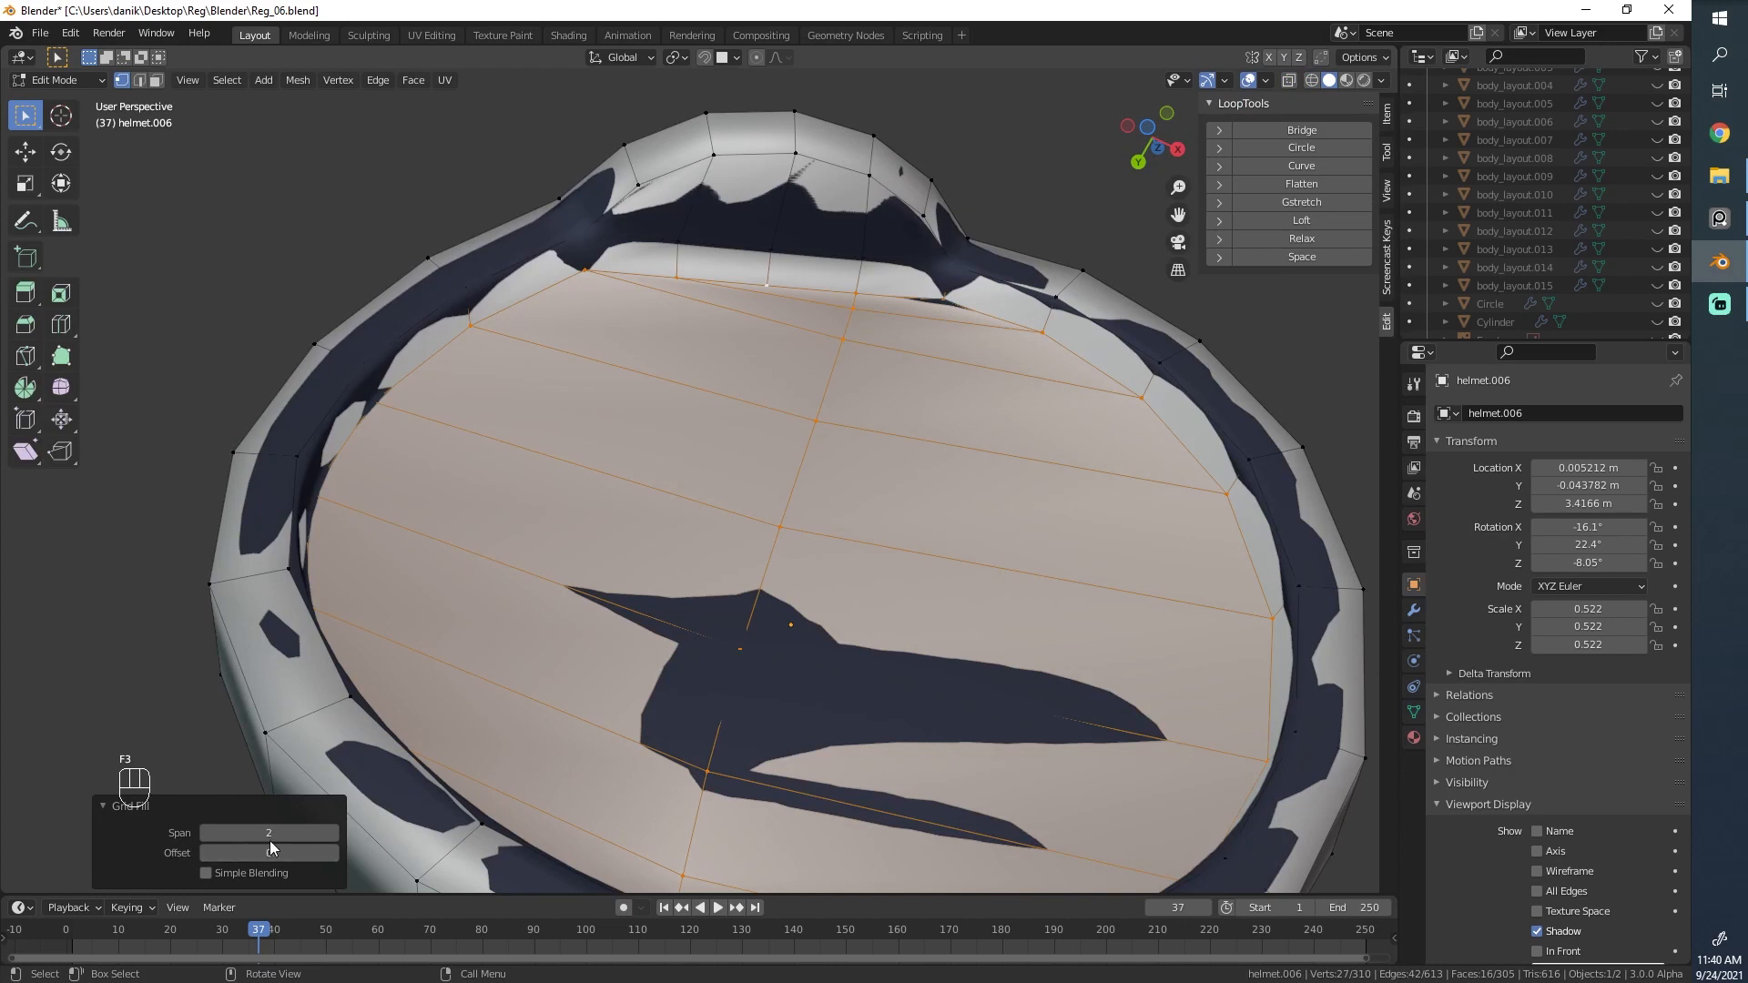
pyautogui.click(333, 832)
pyautogui.click(333, 832)
pyautogui.click(333, 832)
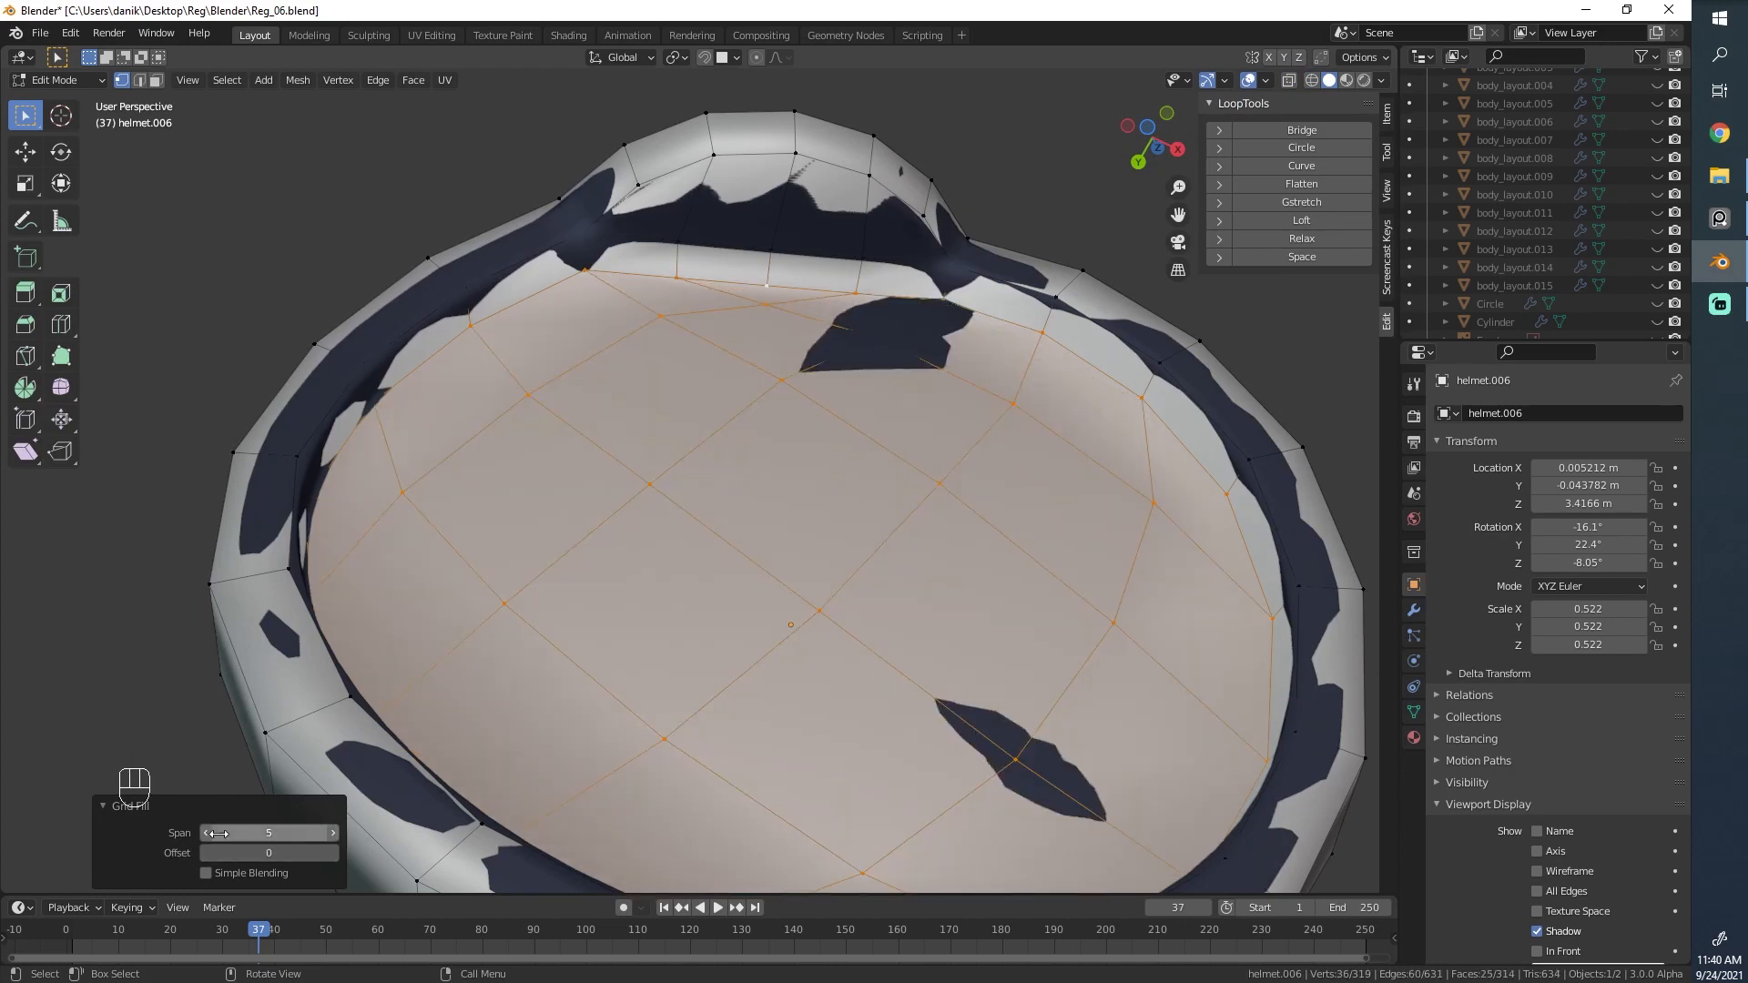
pyautogui.click(205, 833)
pyautogui.click(341, 852)
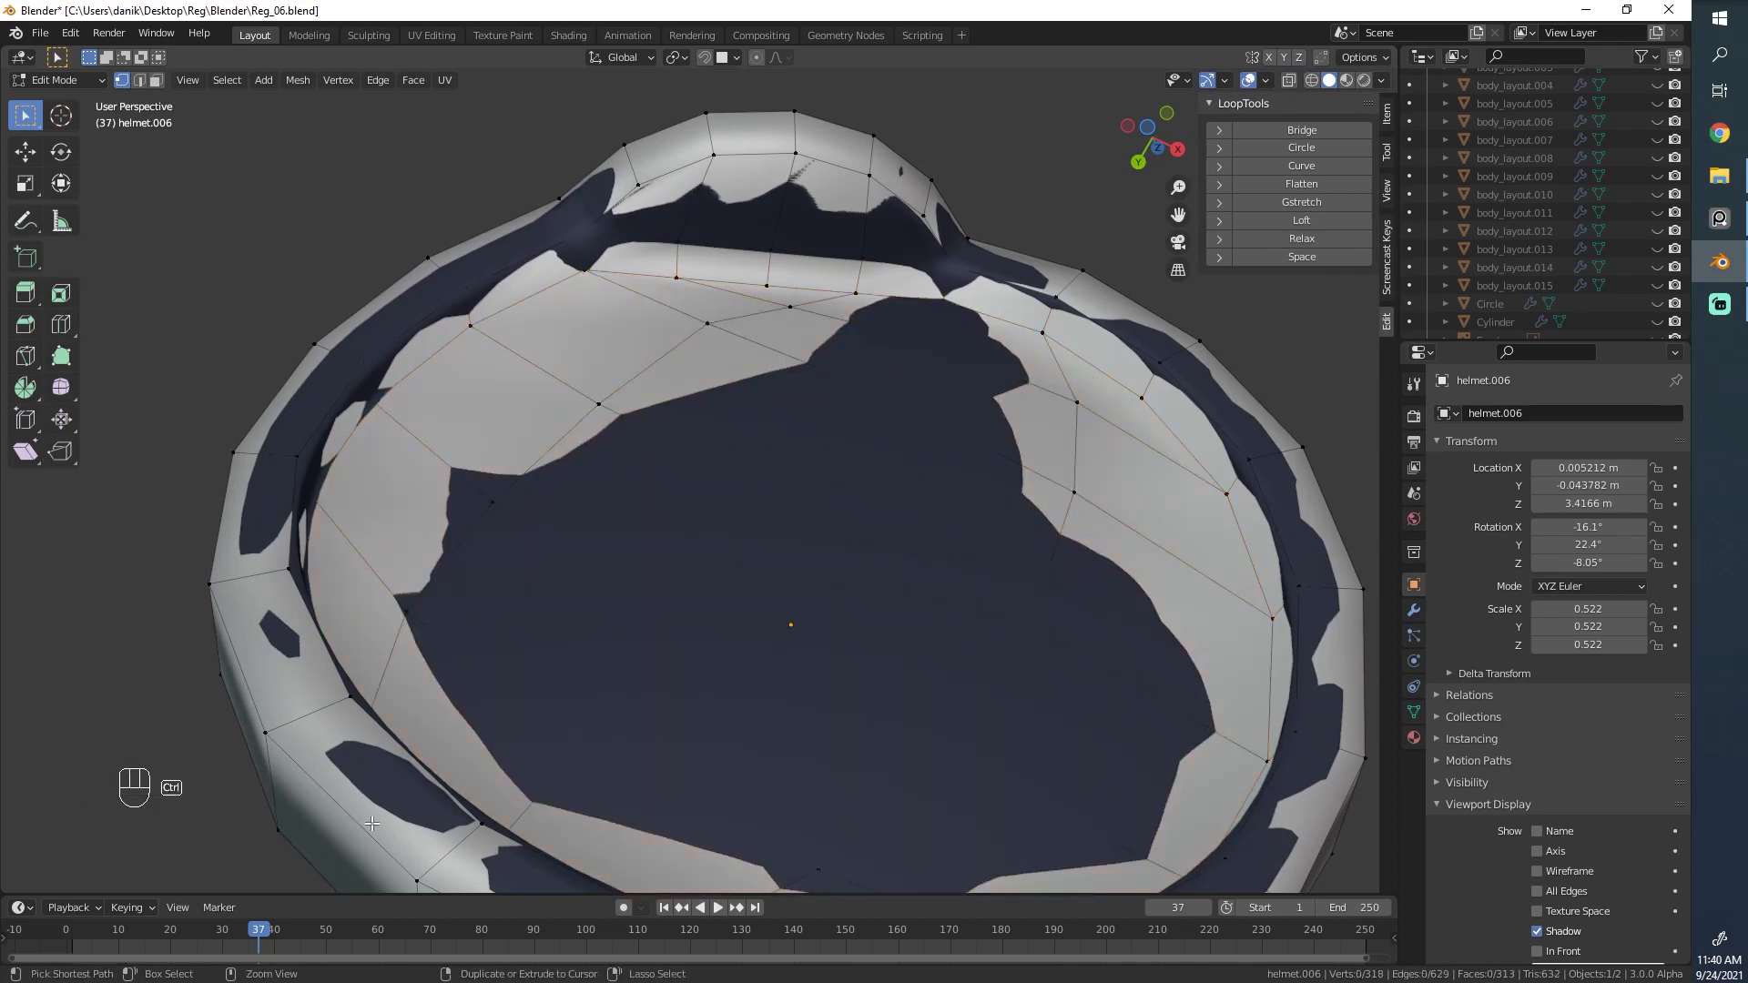
pyautogui.hotkey('ctrl', 'z')
pyautogui.hotkey('ctrl', 'z')
# Try Grid Fill on the inner loop of helmet.006 with a span of 4 and an offset of 8.
pyautogui.press('F3')
pyautogui.press('Return')
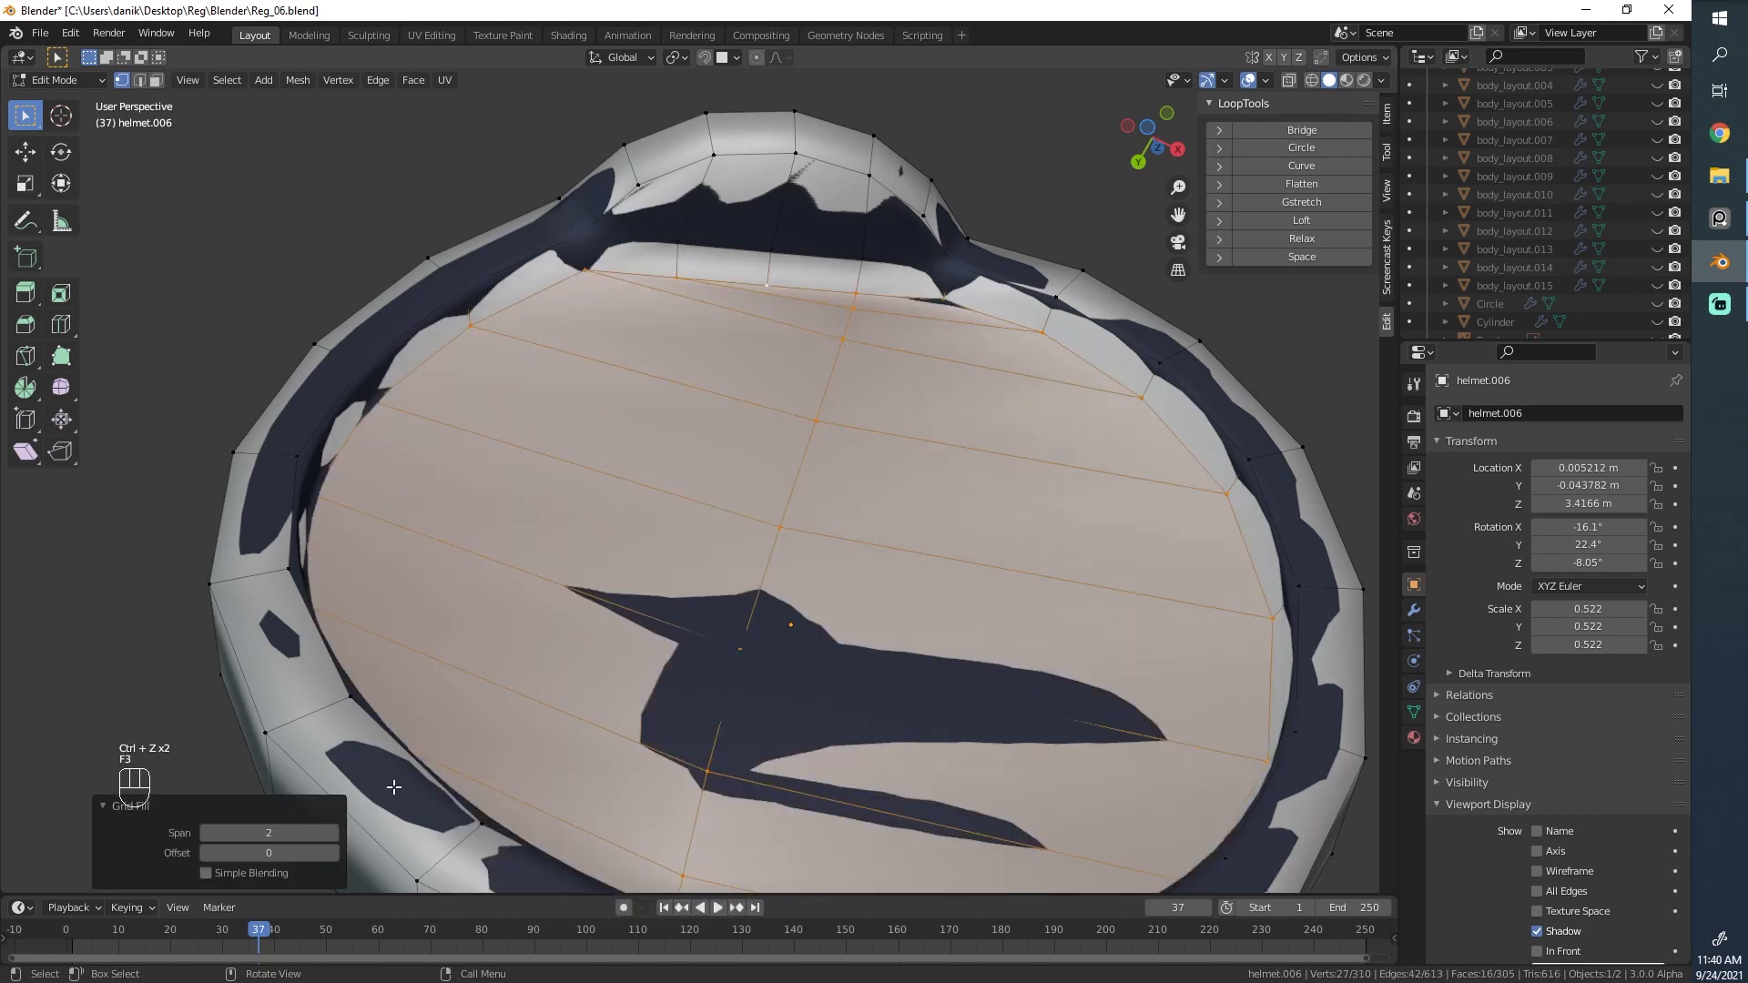
pyautogui.click(334, 832)
pyautogui.click(333, 833)
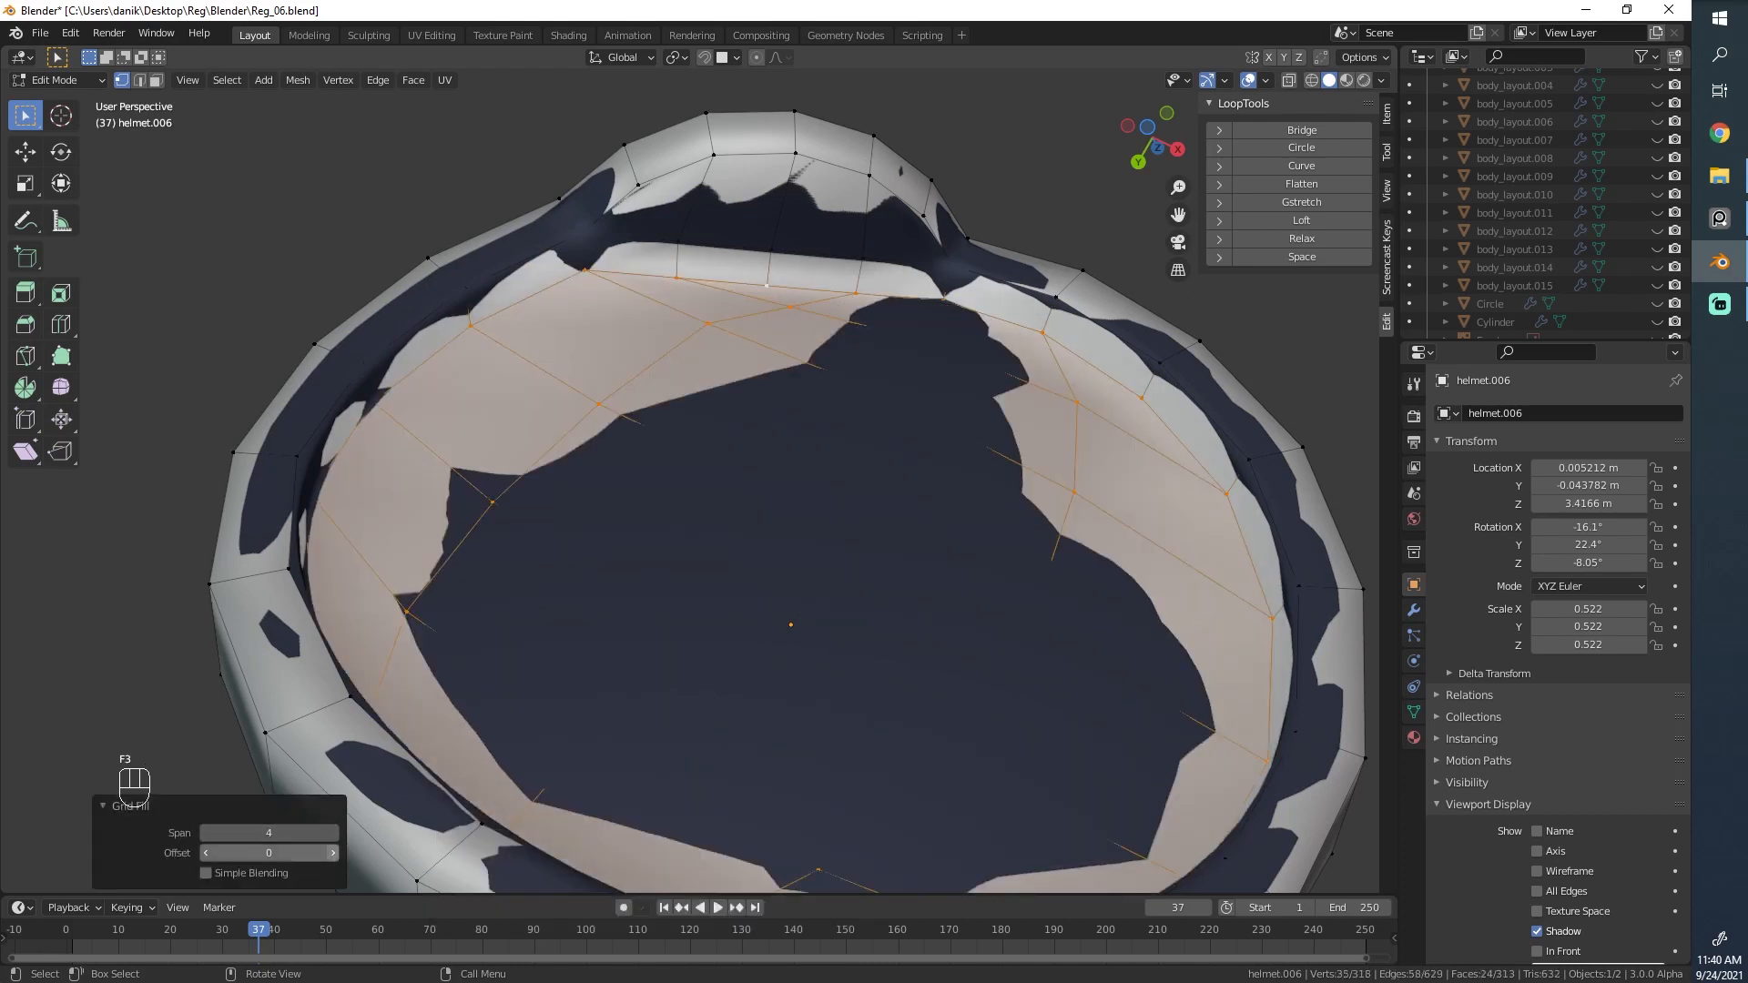
pyautogui.click(333, 852)
pyautogui.click(333, 852)
pyautogui.click(333, 852)
pyautogui.click(333, 852)
pyautogui.click(333, 852)
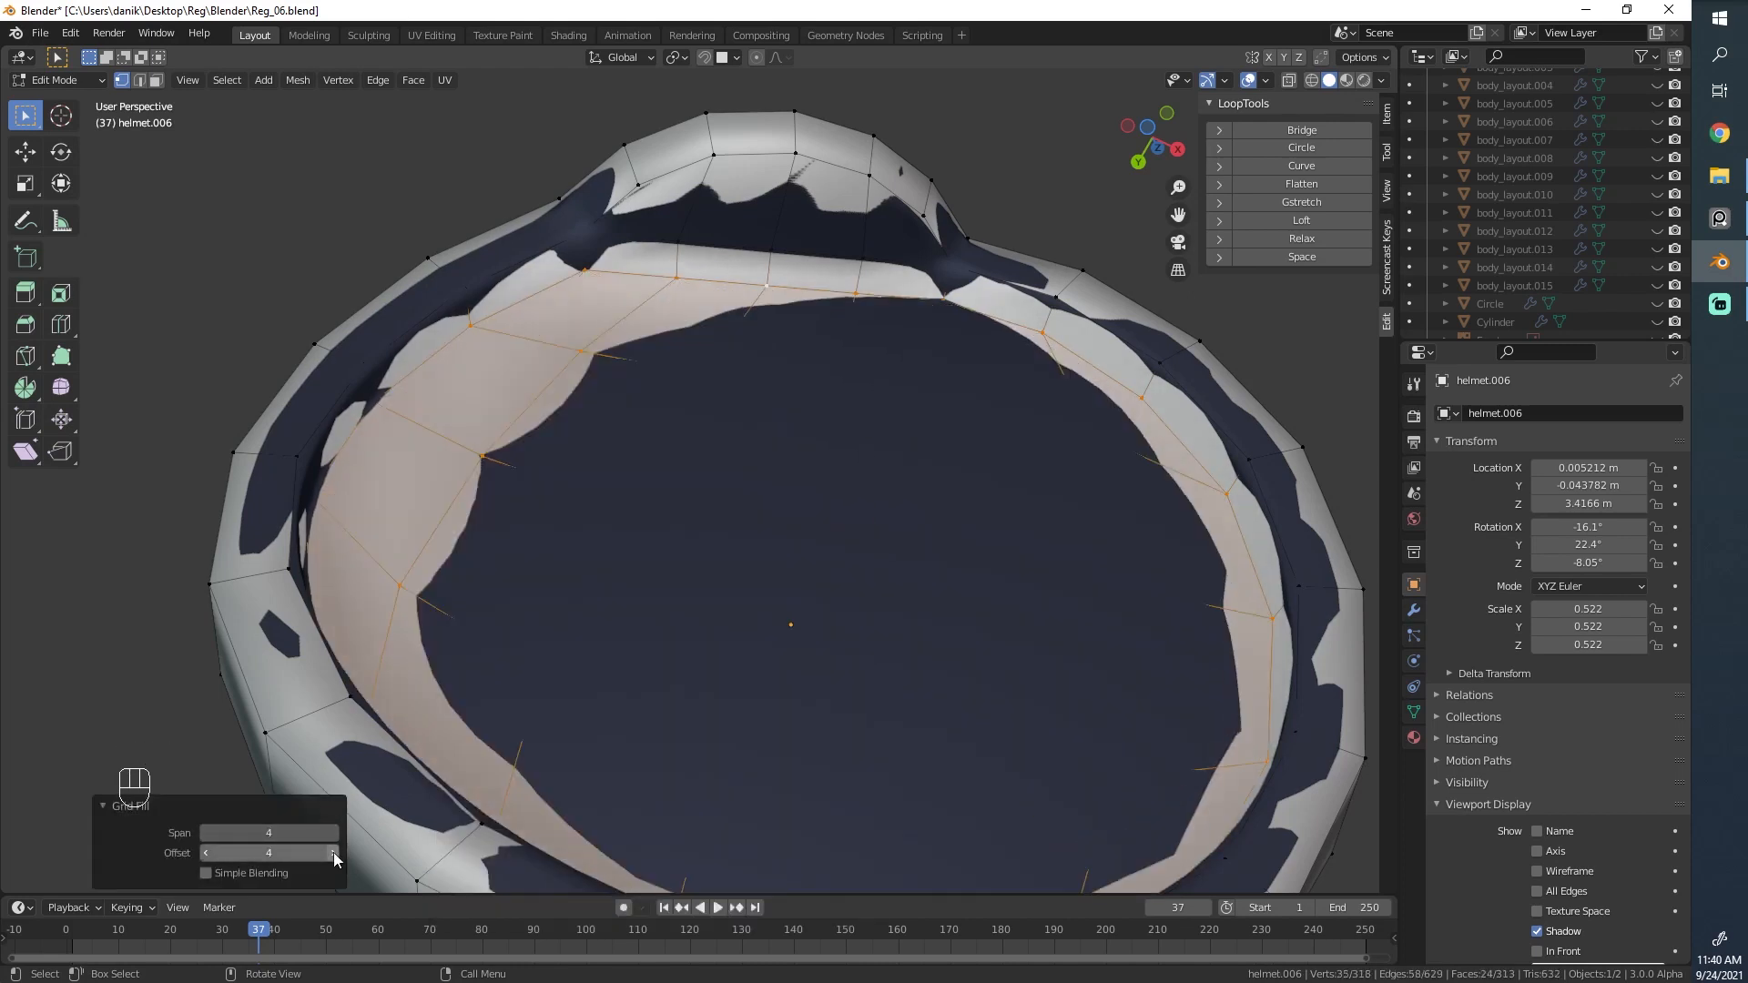
pyautogui.click(333, 852)
pyautogui.click(333, 852)
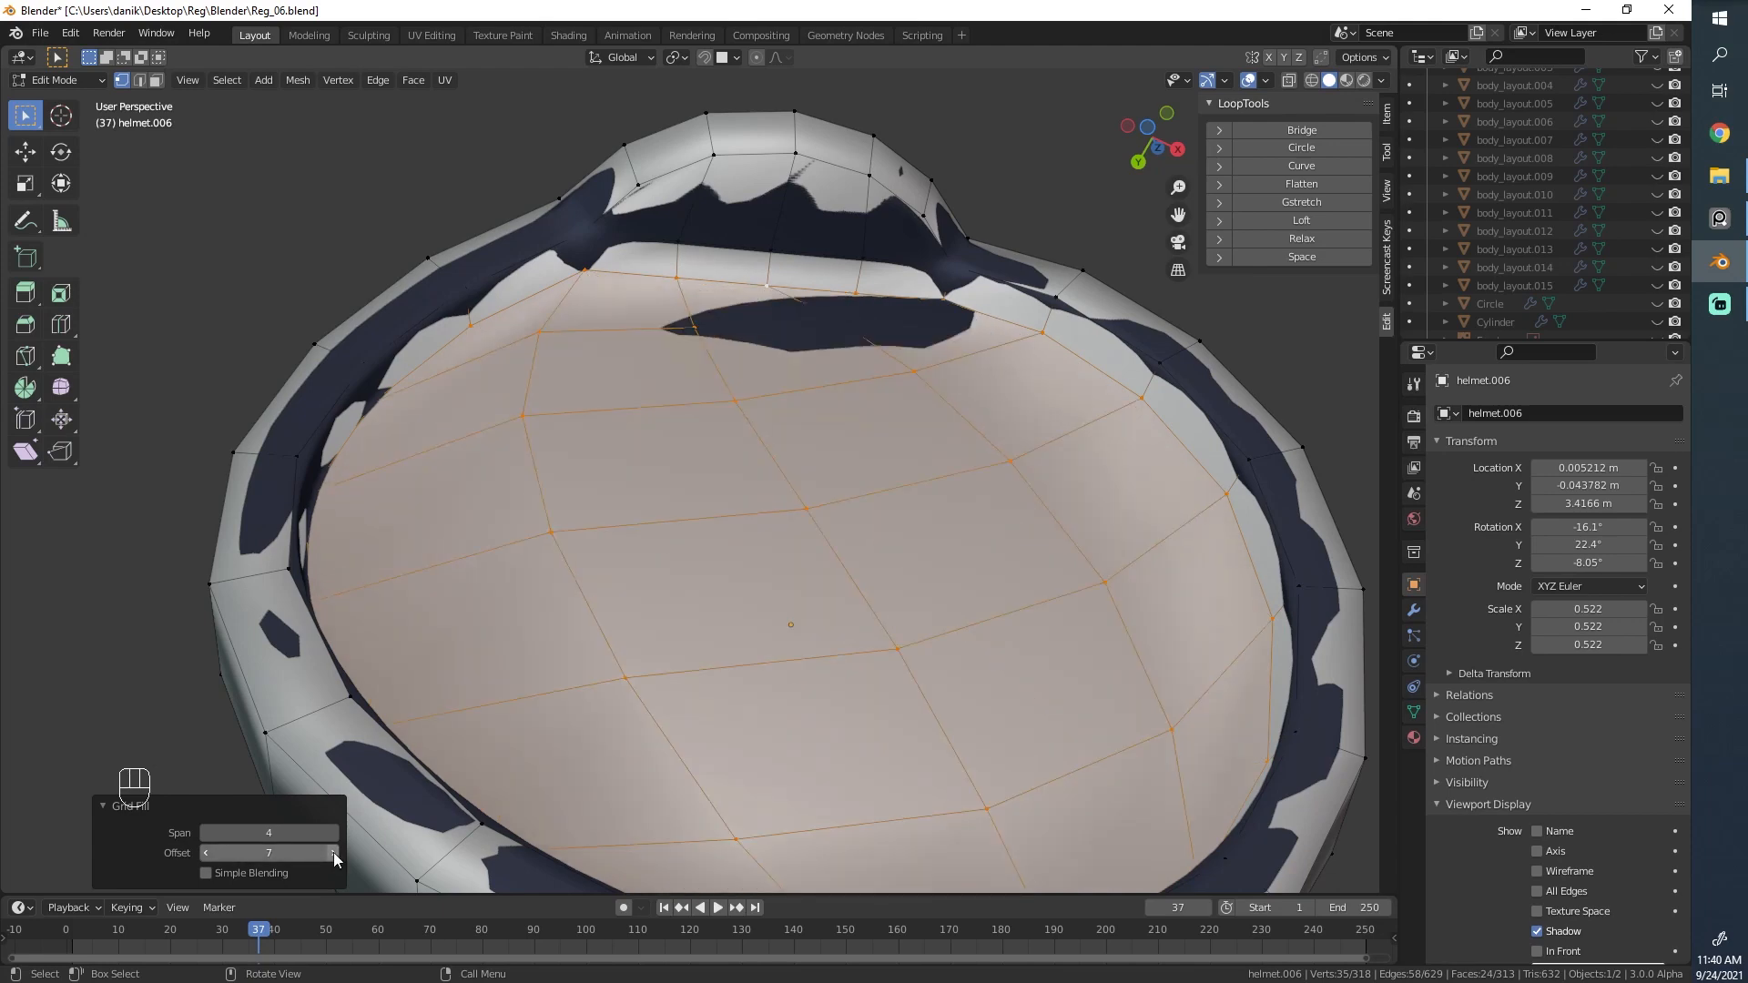
pyautogui.click(333, 852)
# Inspect the grid topology inside helmet.006 and undo the fill.
pyautogui.scroll(-5, 654, 513)
pyautogui.scroll(2, 621, 596)
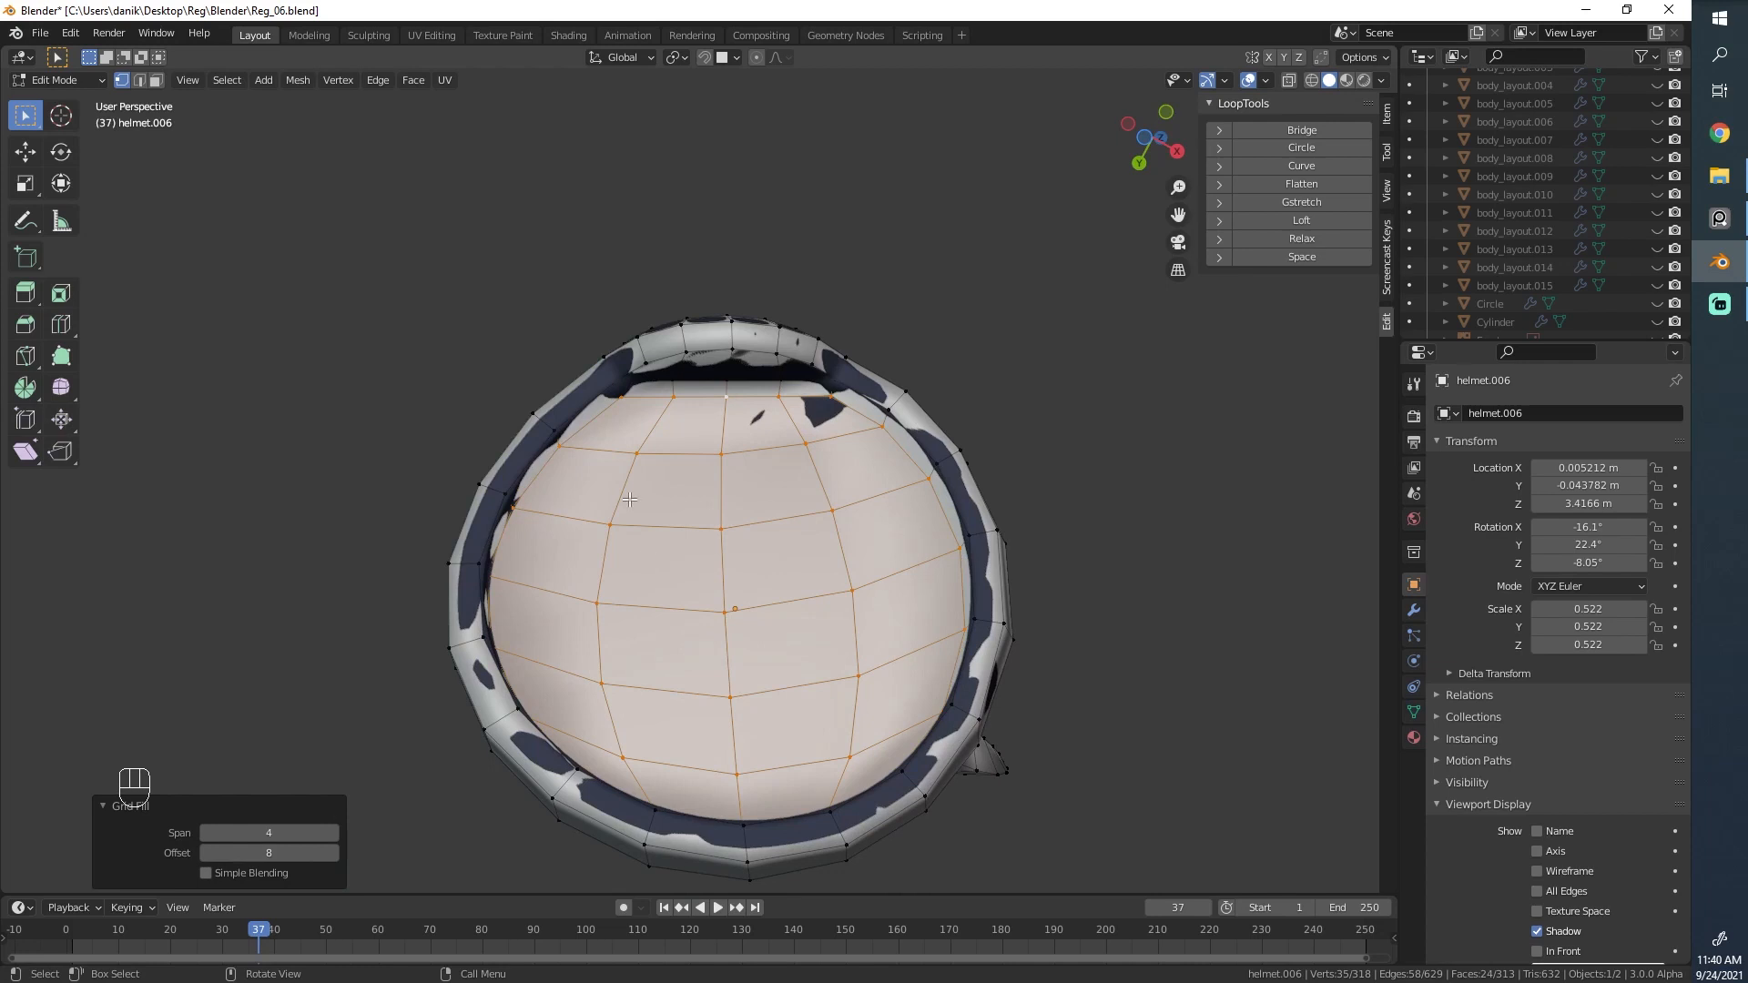
pyautogui.moveTo(662, 463); pyautogui.dragTo(615, 751, button='middle')
pyautogui.keyDown('shift'); pyautogui.moveTo(616, 750); pyautogui.dragTo(668, 545, button='middle'); pyautogui.keyUp('shift')
pyautogui.scroll(2, 668, 545)
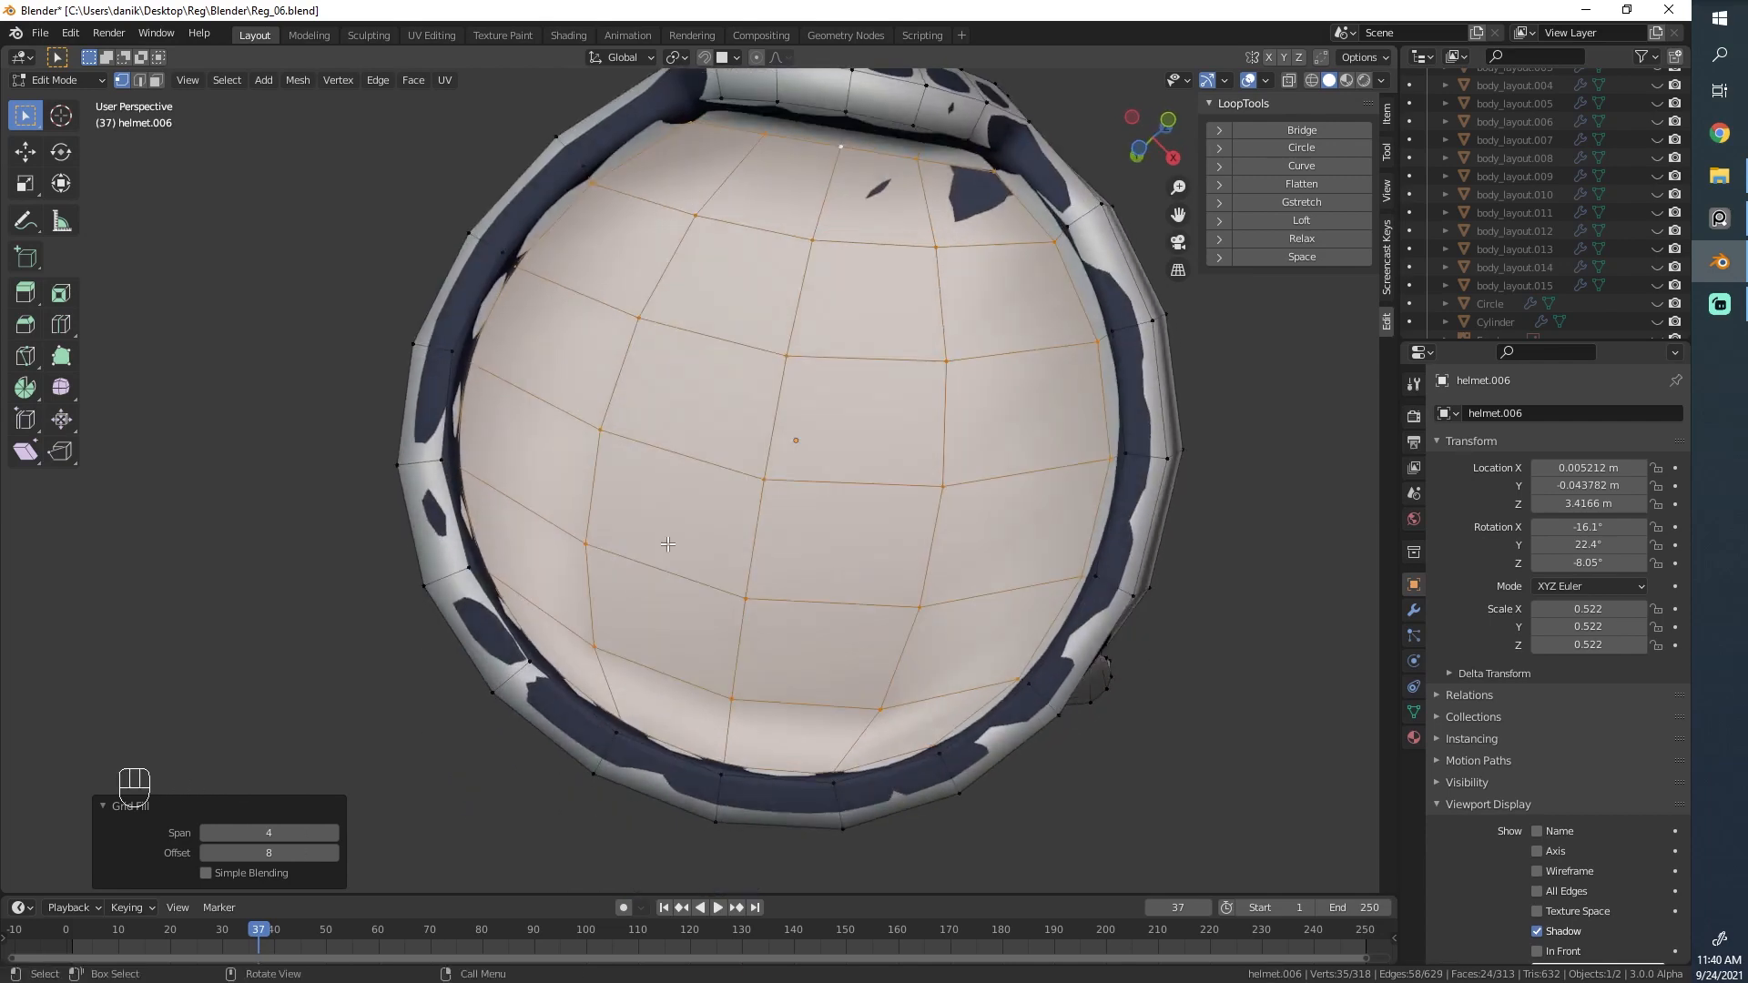
pyautogui.click(596, 650)
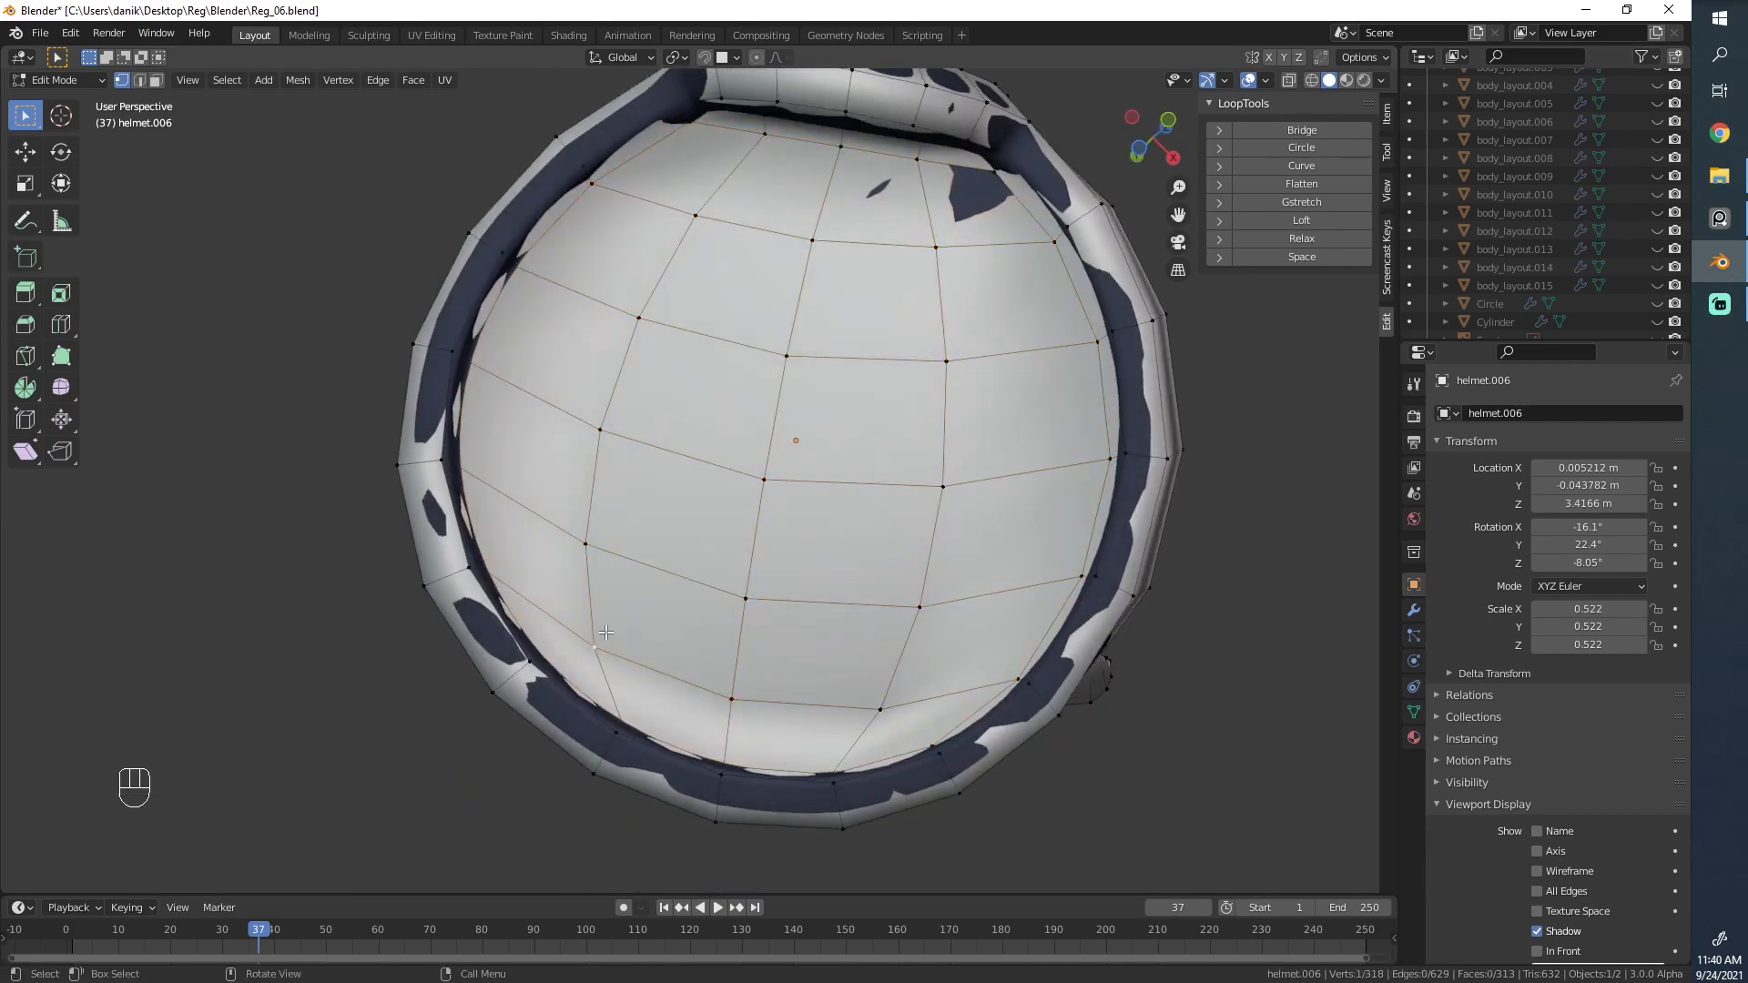
pyautogui.hotkey('ctrl', 'z')
pyautogui.hotkey('ctrl', 'z')
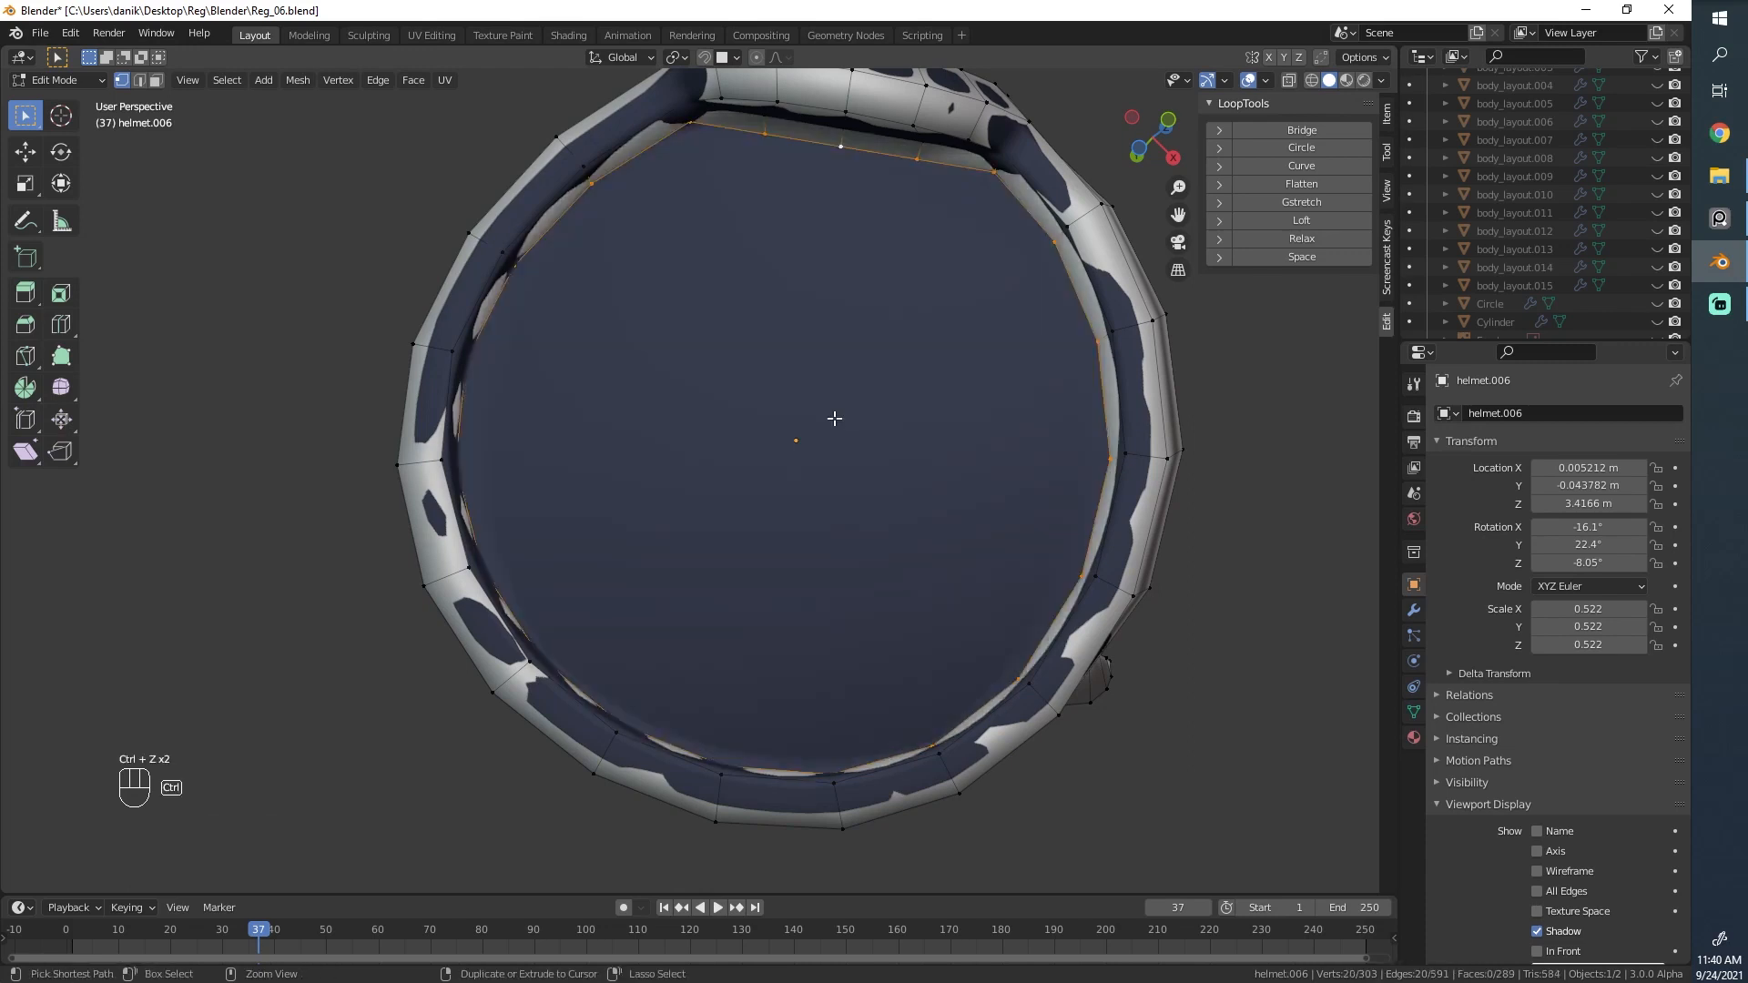
# Extrude the inner loop of helmet.006 and scale it inward to 0.690.
pyautogui.scroll(-3, 952, 399)
pyautogui.press('e')
pyautogui.press('s')
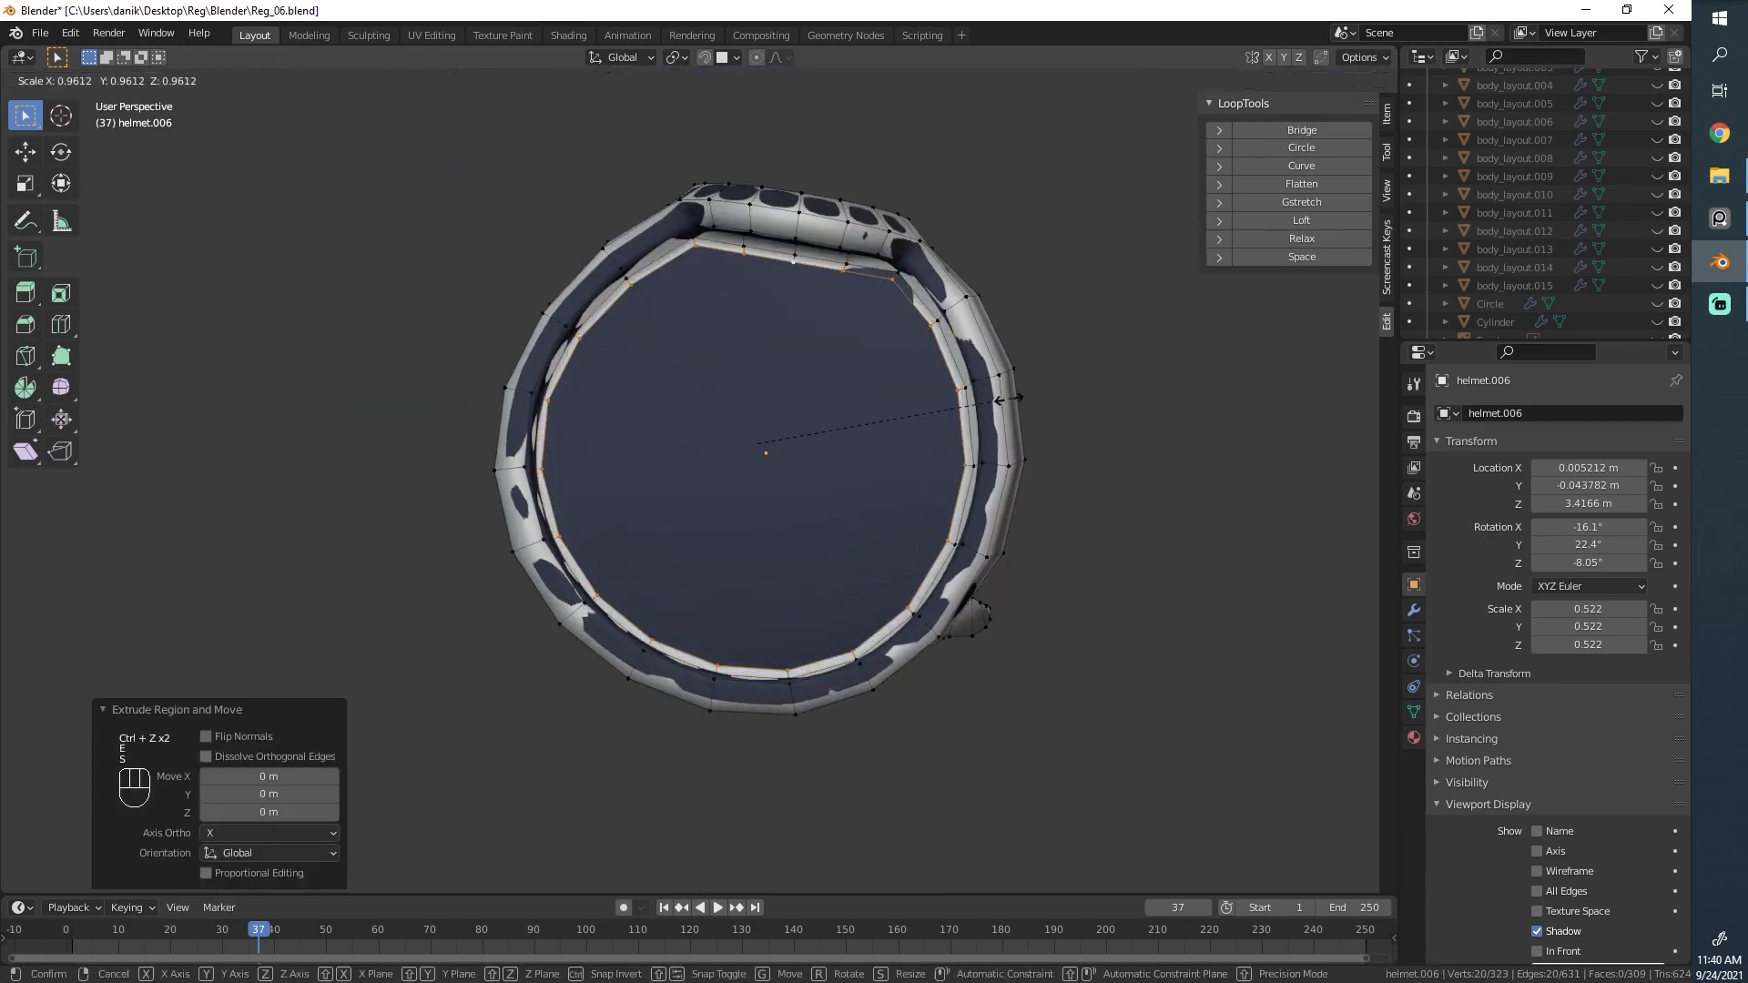
pyautogui.click(939, 414)
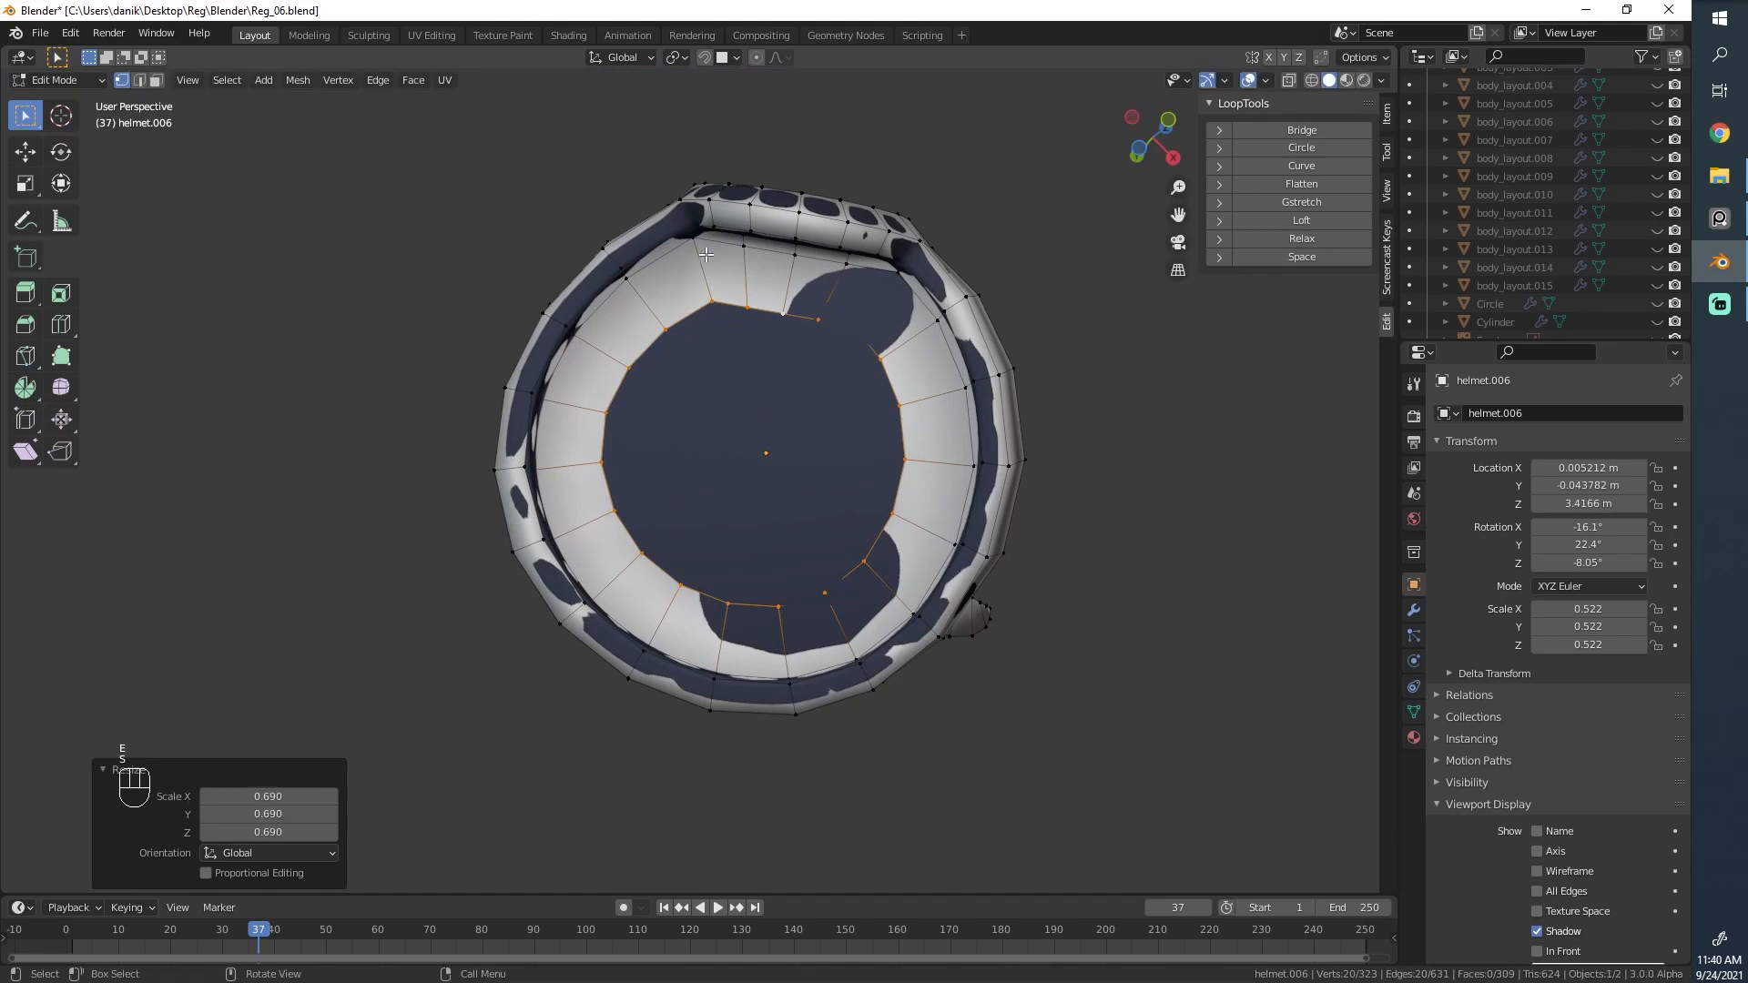
# Round the extruded loop with the LoopTools Circle operation and shift it slightly within the opening.
pyautogui.click(1278, 167)
pyautogui.hotkey('ctrl', 'z')
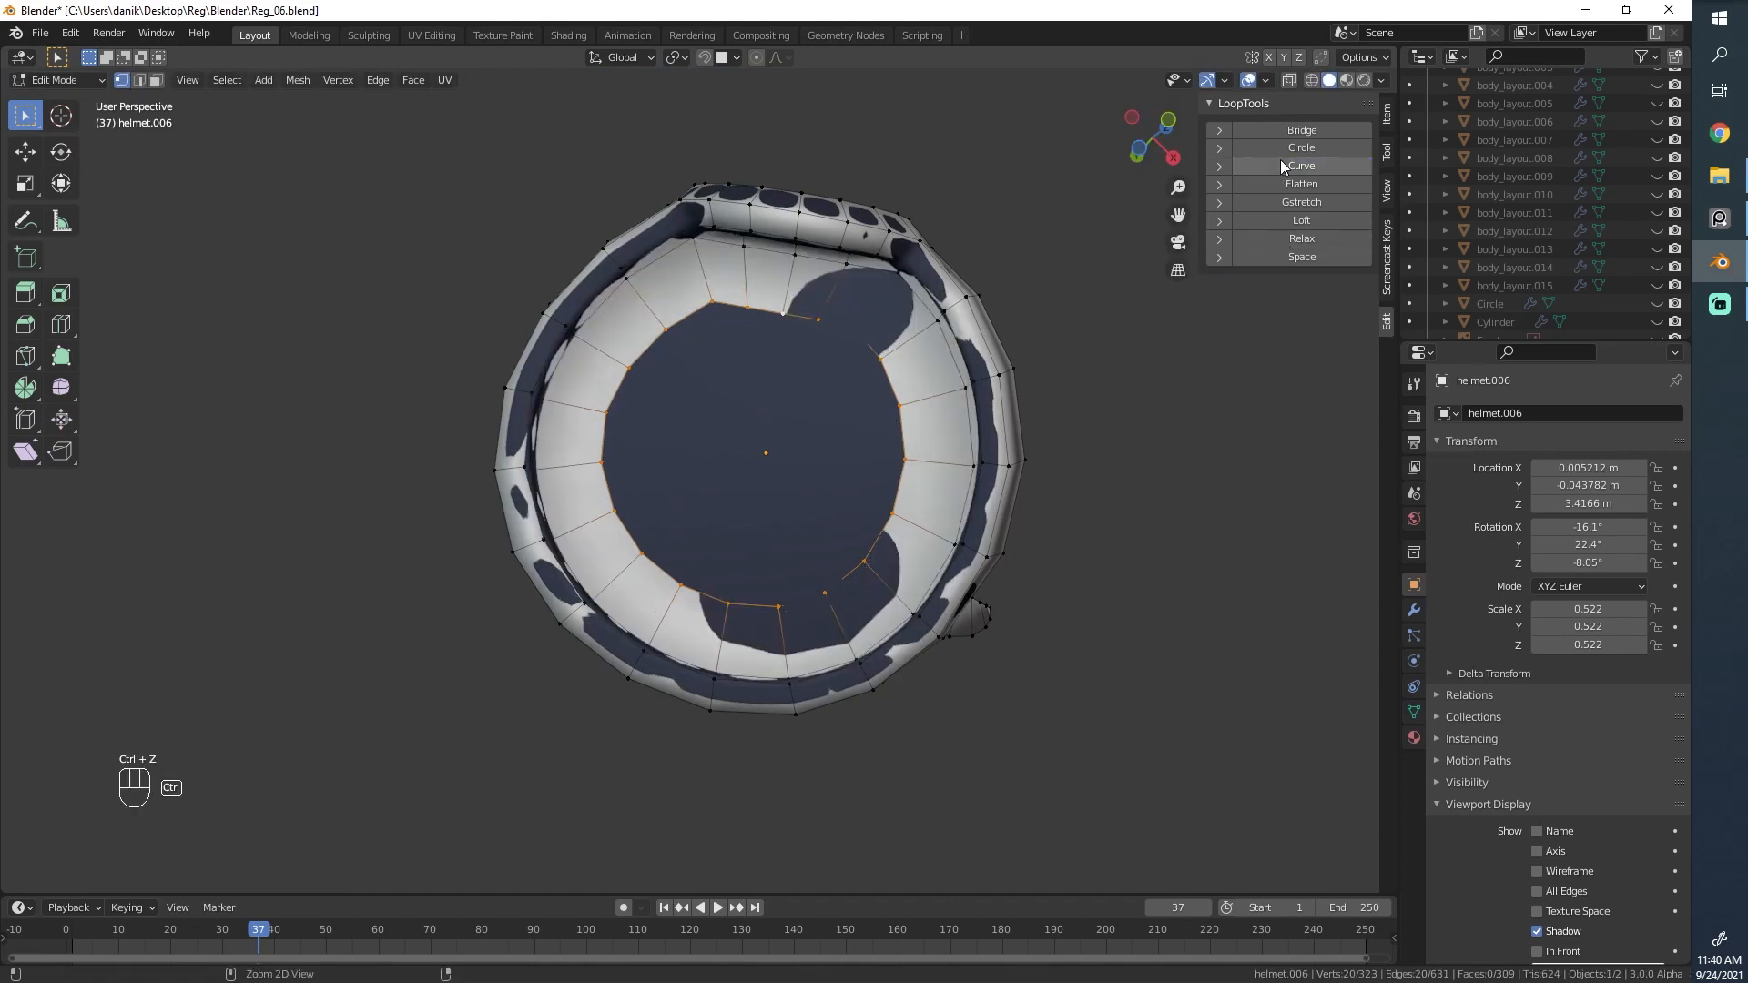
pyautogui.click(1301, 148)
pyautogui.press('g')
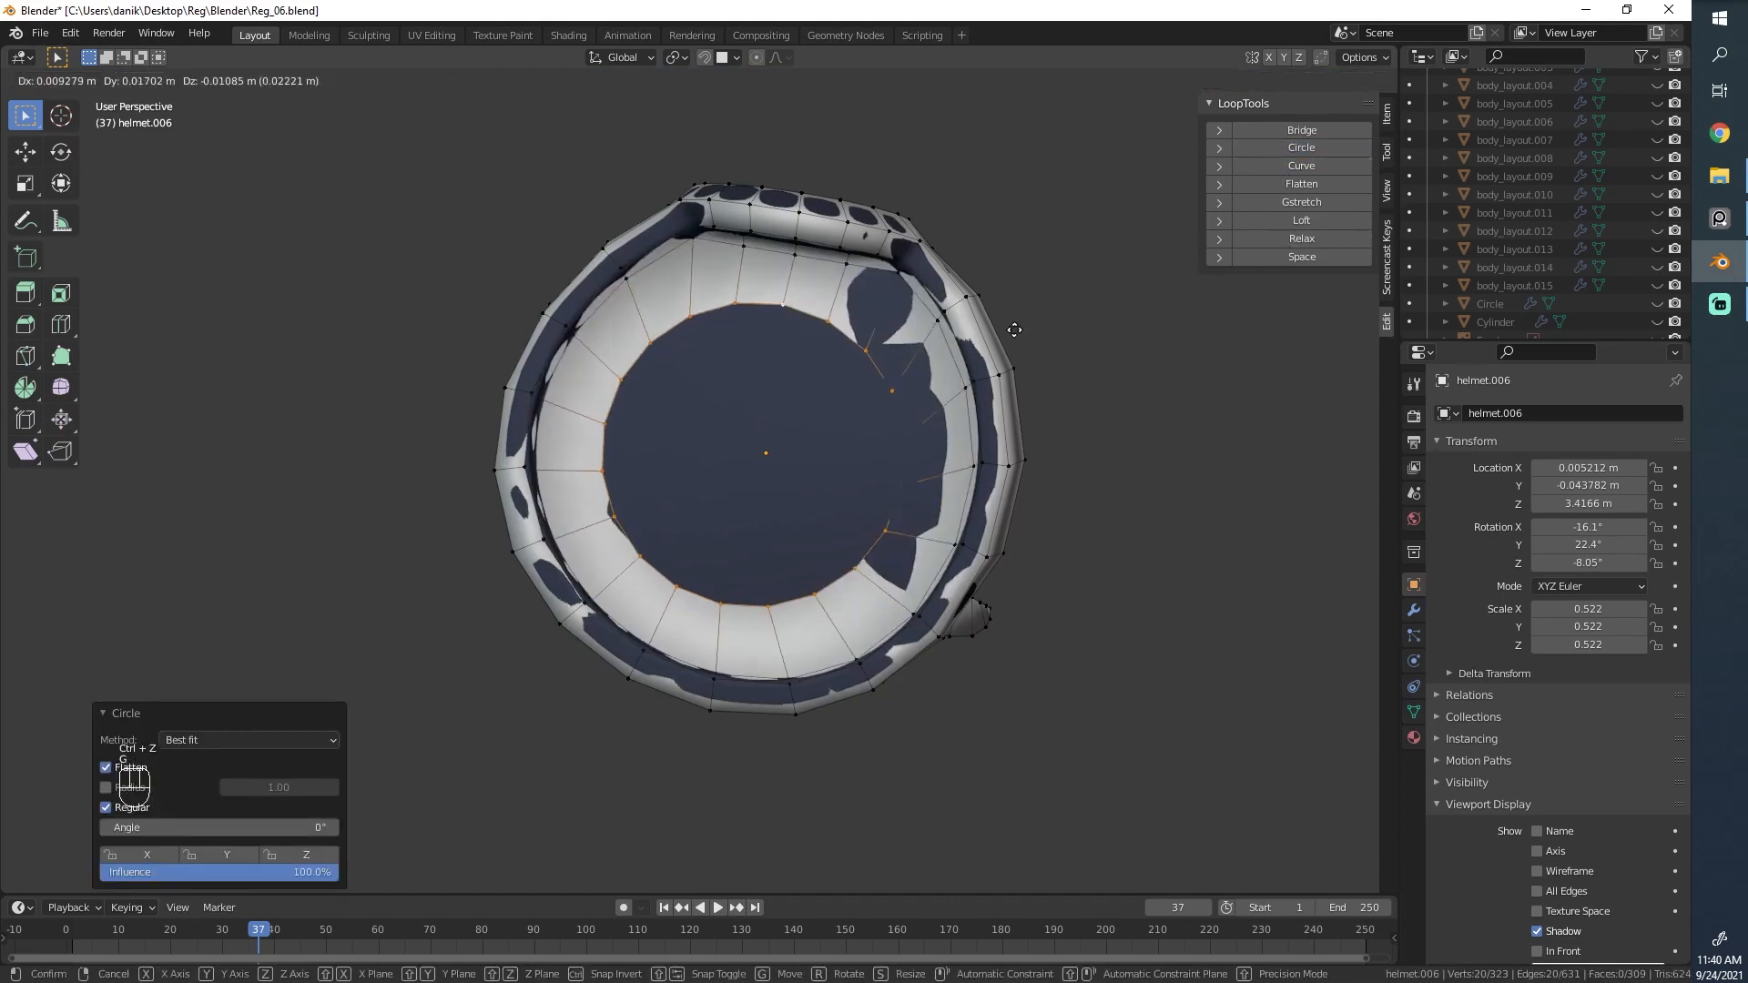
pyautogui.click(769, 303)
# Enable snapping, move the circular loop onto the inner helmet surface, and scale it up by 1.090.
pyautogui.hotkey('shift', 'Tab')
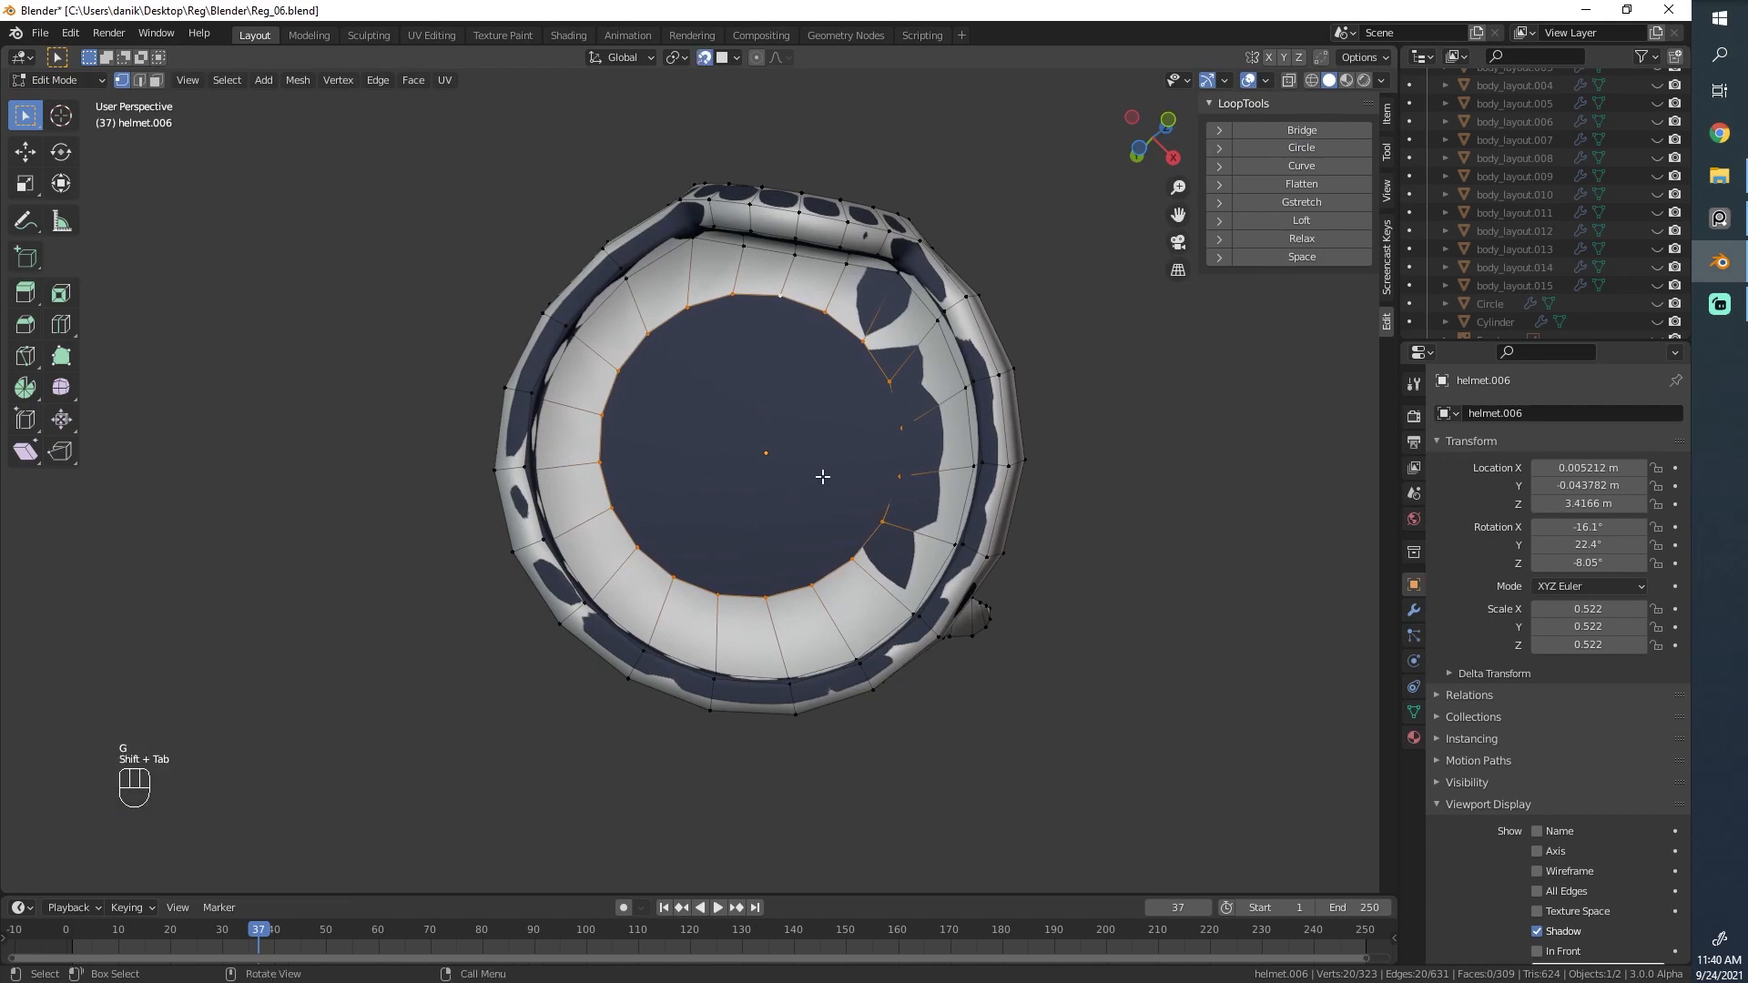
pyautogui.press('g')
pyautogui.click(823, 483)
pyautogui.press('s')
pyautogui.click(963, 473)
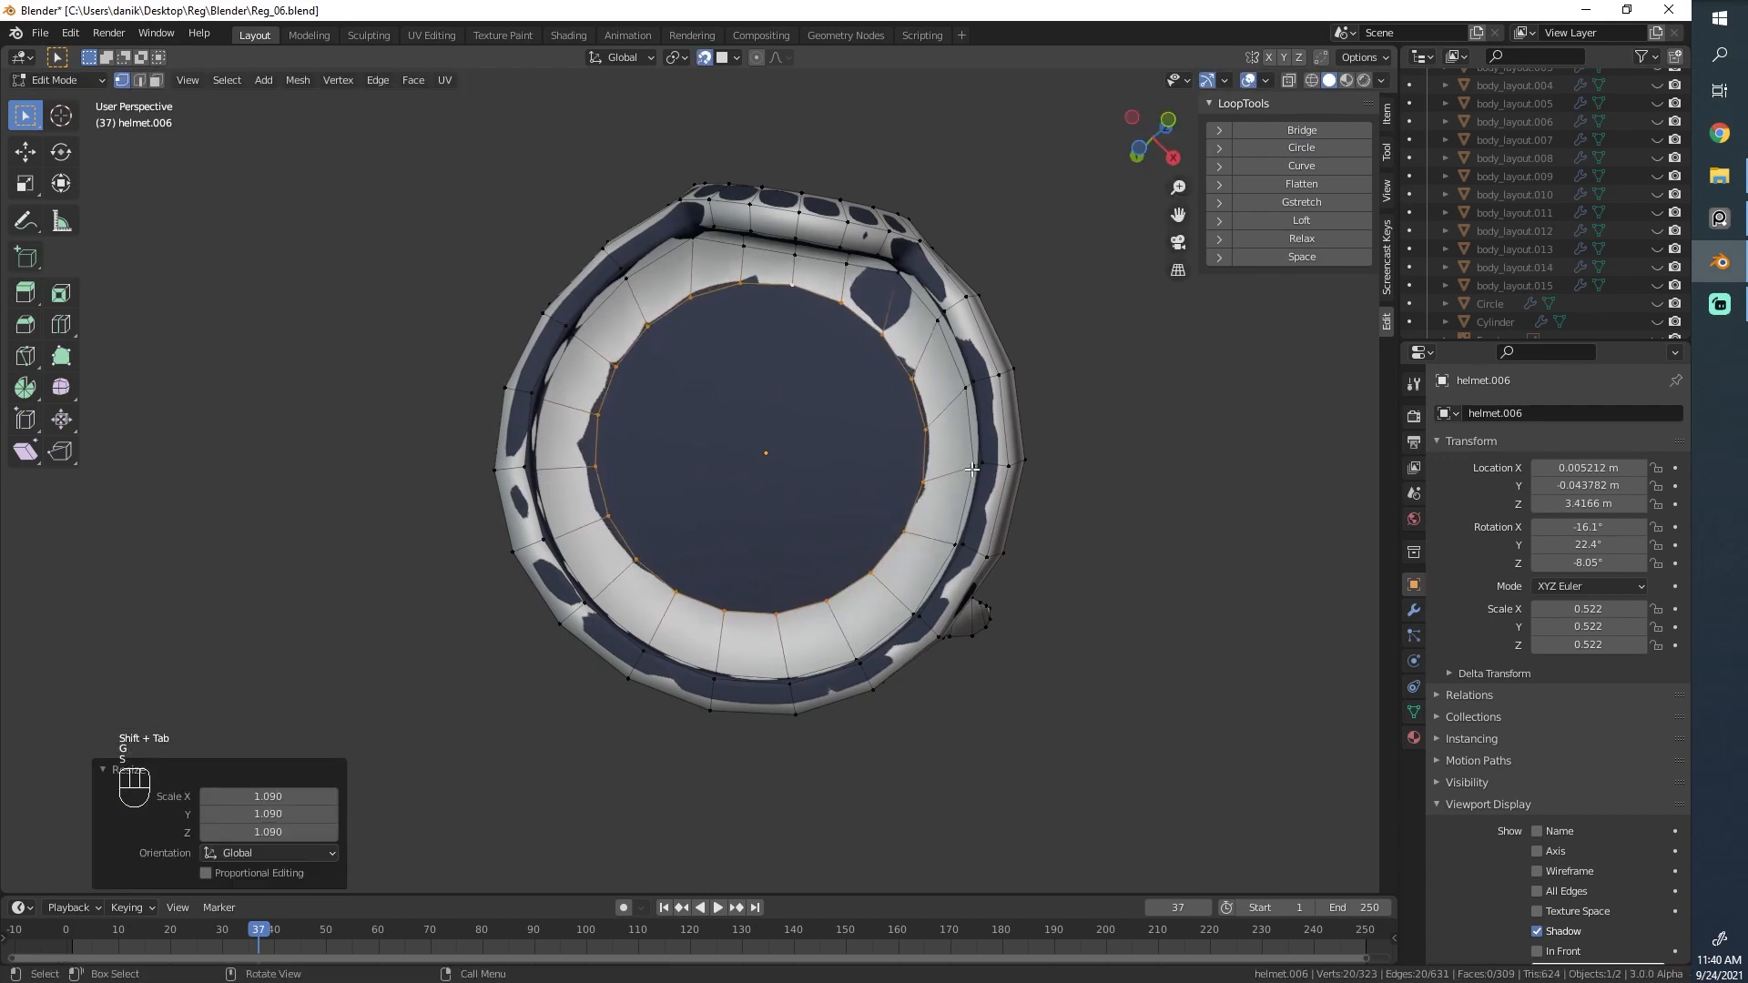
# Open the snapping options and reposition the scaled circular loop inside the opening with snapping active.
pyautogui.press('g')
pyautogui.rightClick(962, 465)
pyautogui.click(737, 57)
pyautogui.press('g')
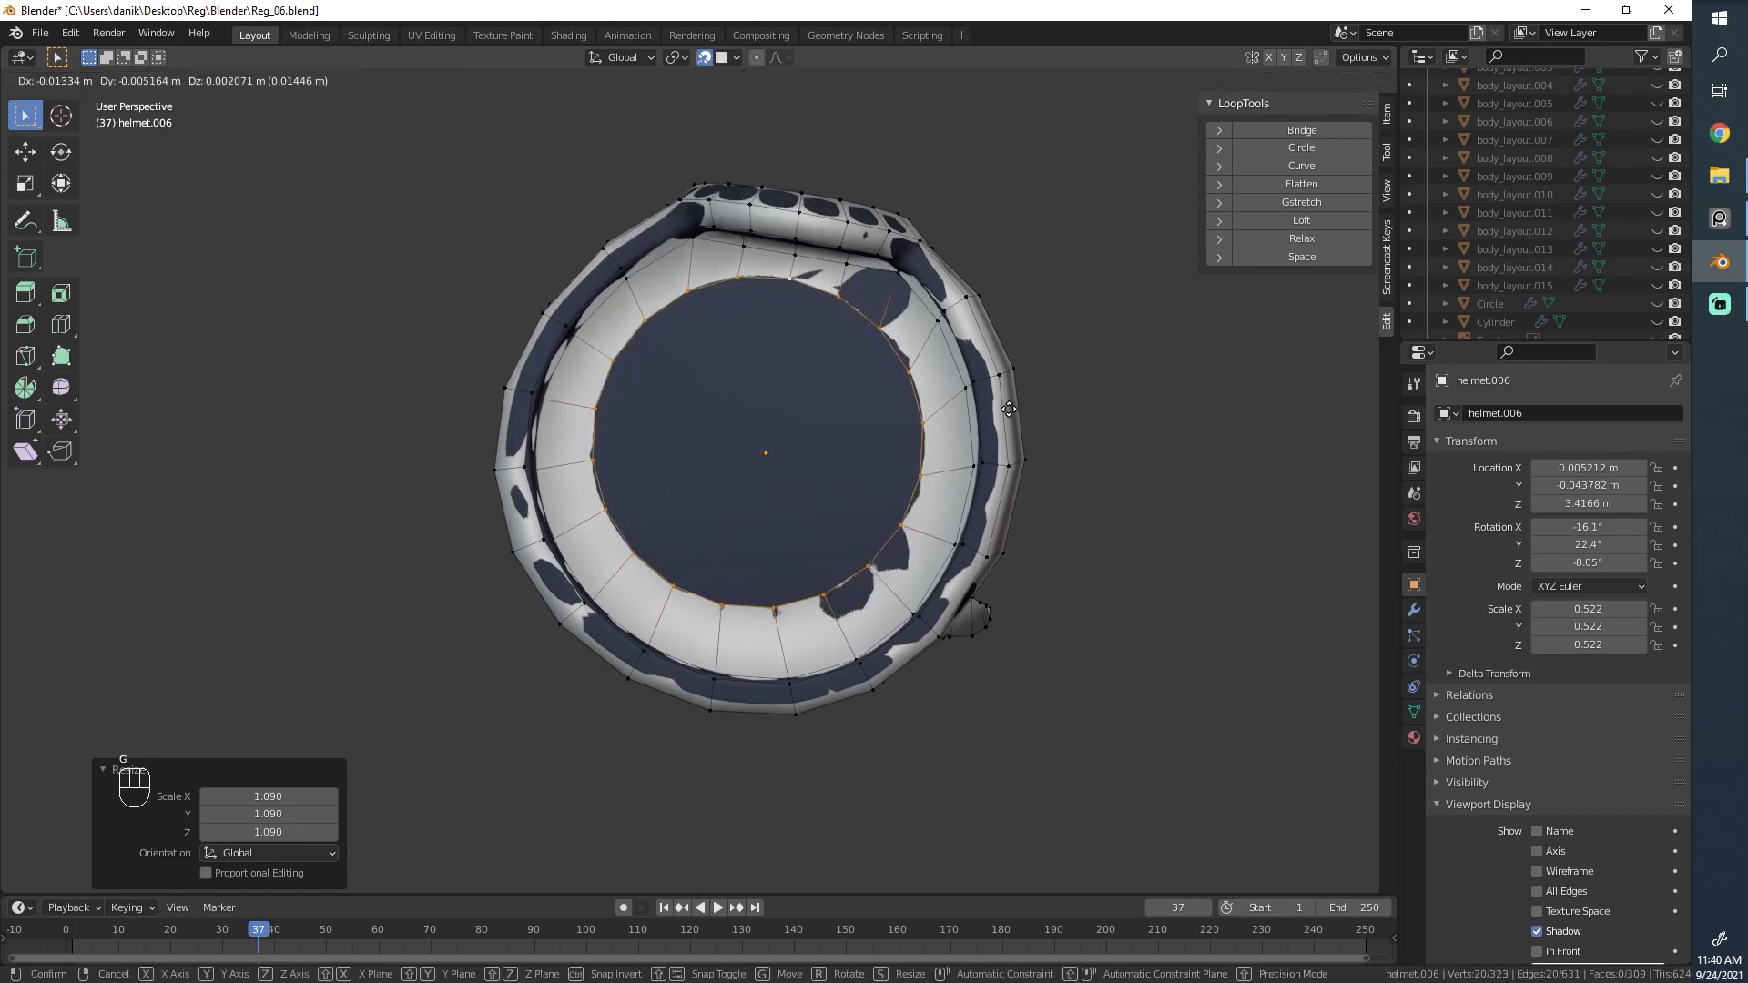
pyautogui.click(619, 674)
pyautogui.moveTo(620, 673); pyautogui.dragTo(745, 489, button='middle')
pyautogui.press('Tab')
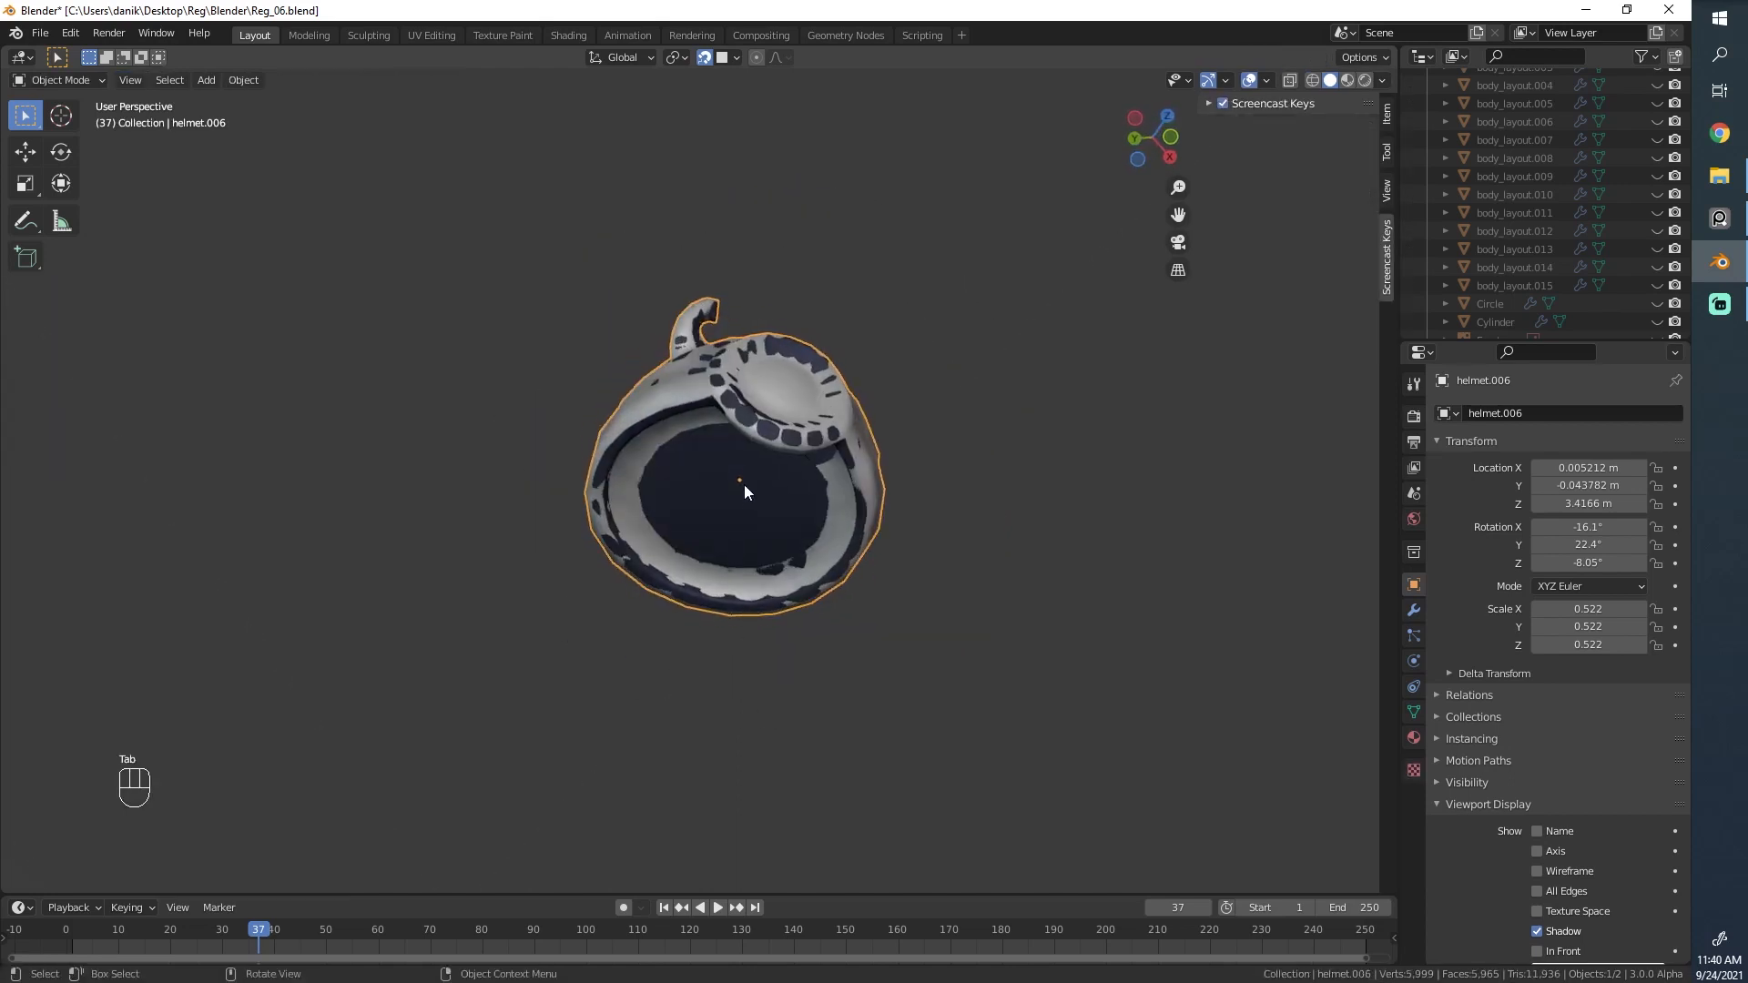
pyautogui.scroll(5, 1535, 223)
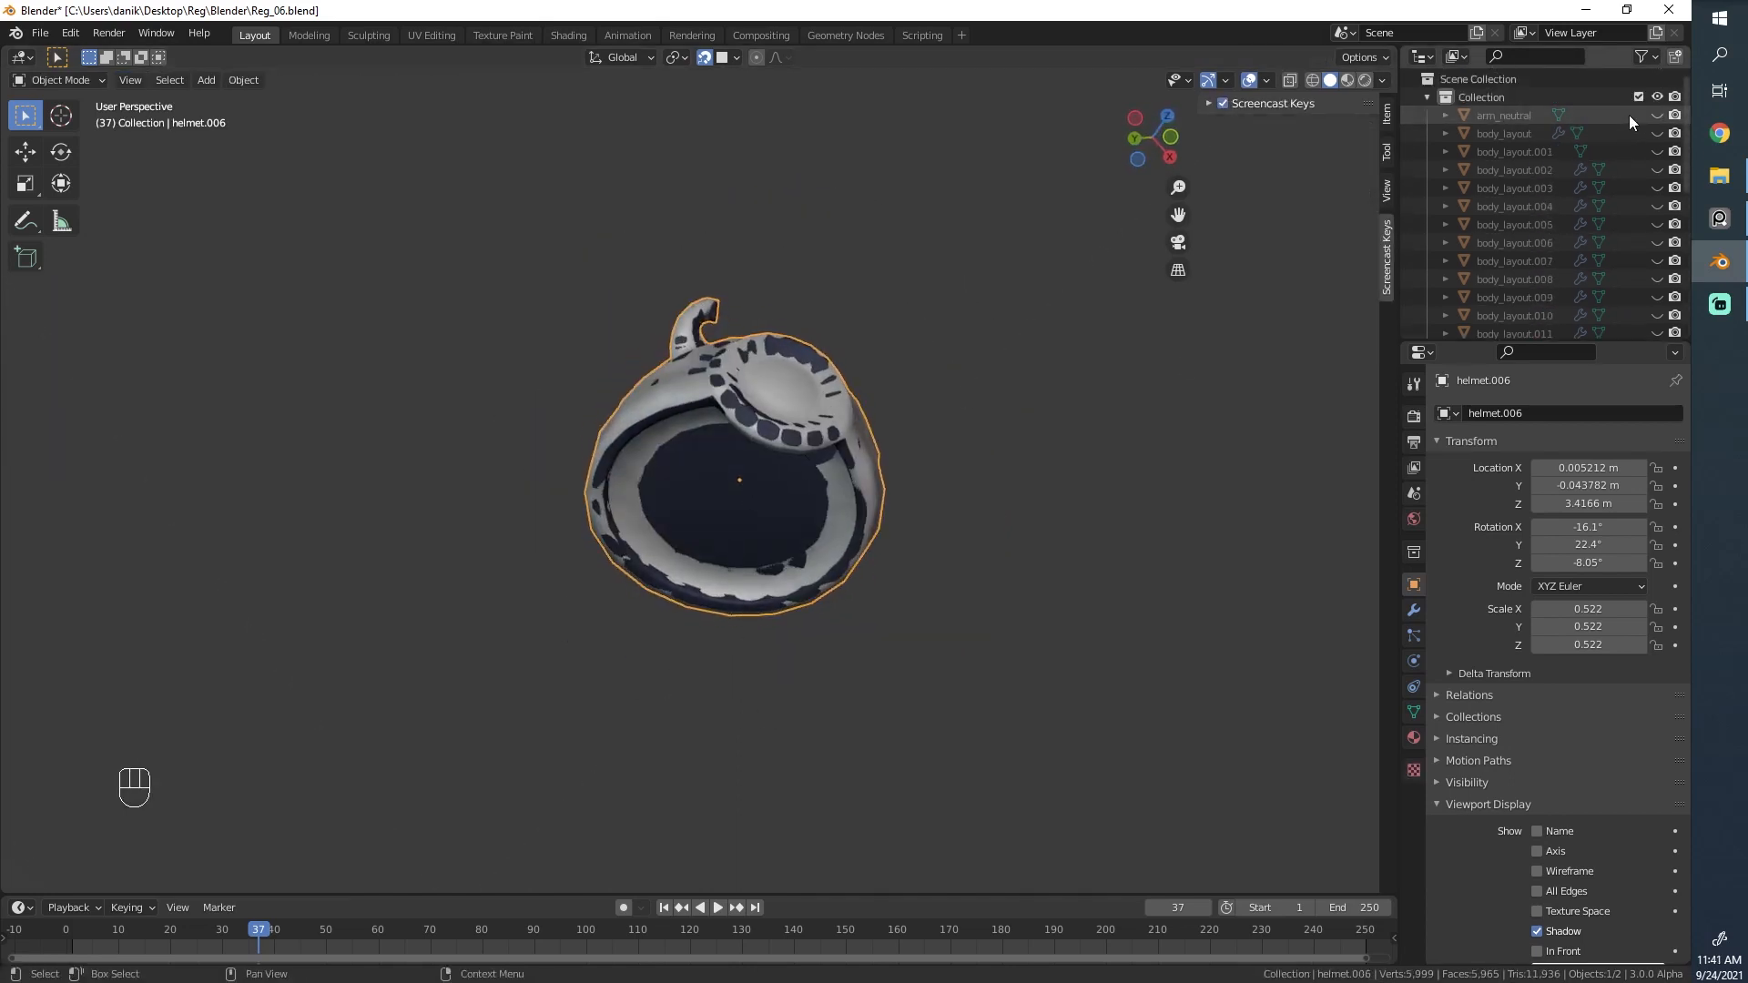
pyautogui.scroll(-2, 1641, 124)
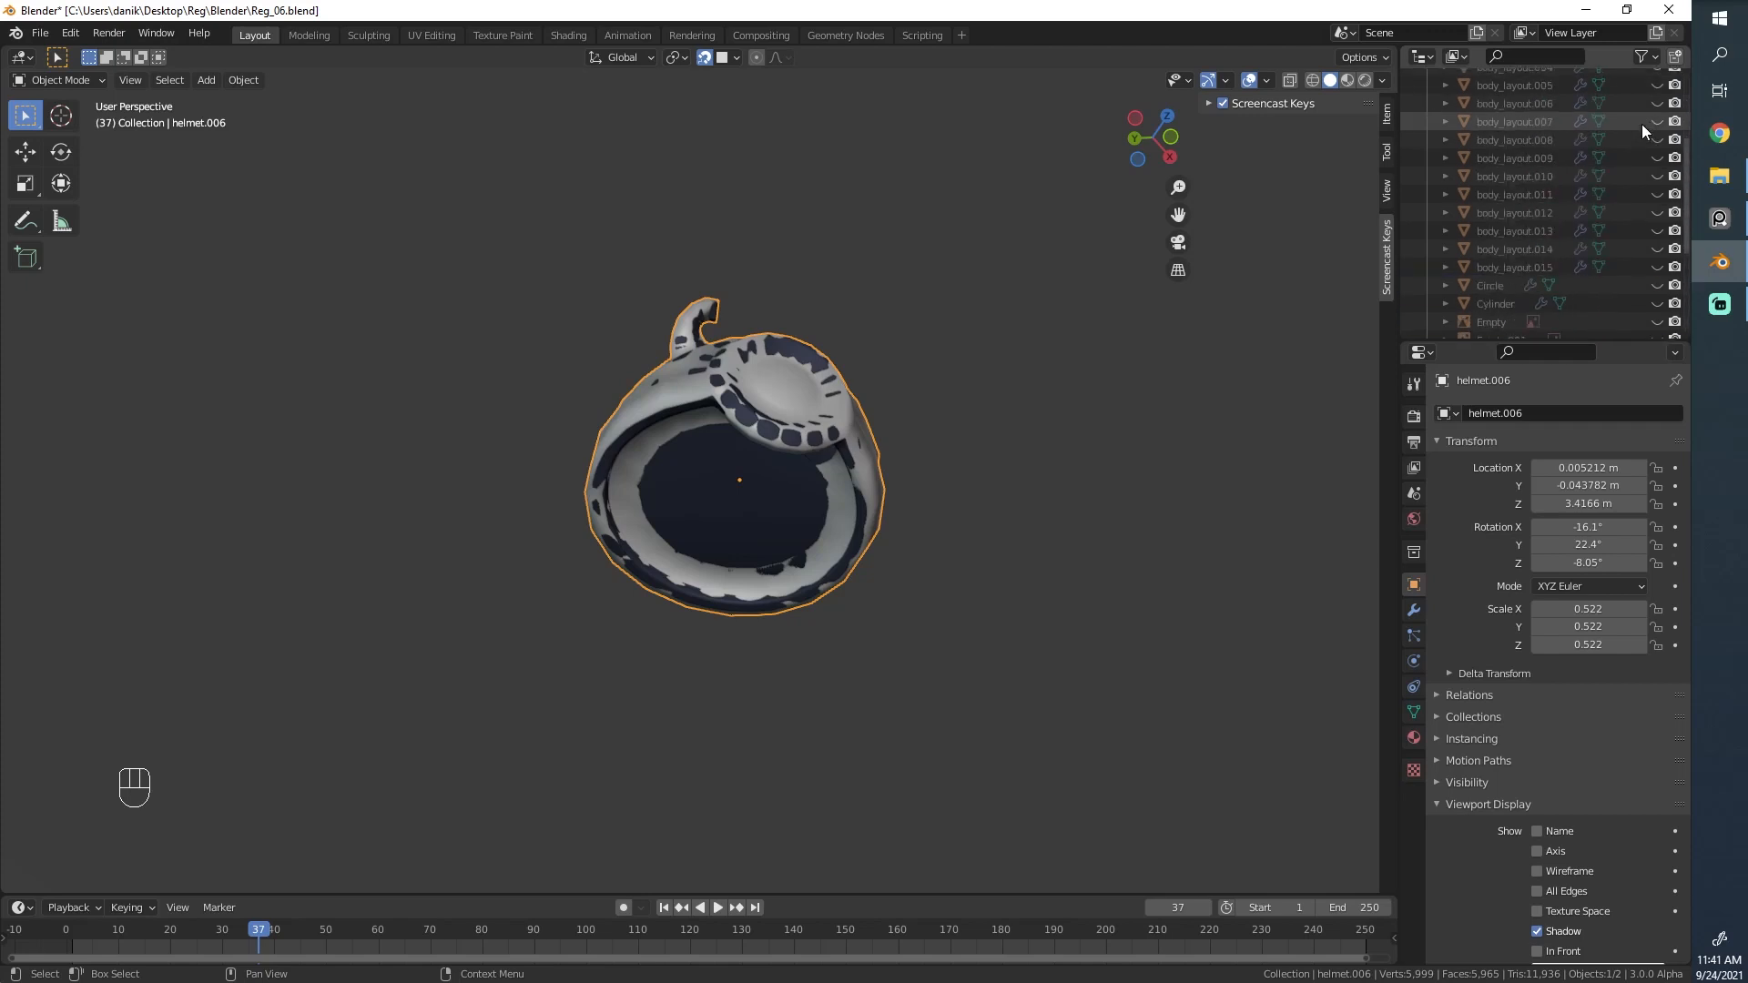
pyautogui.scroll(2, 1650, 102)
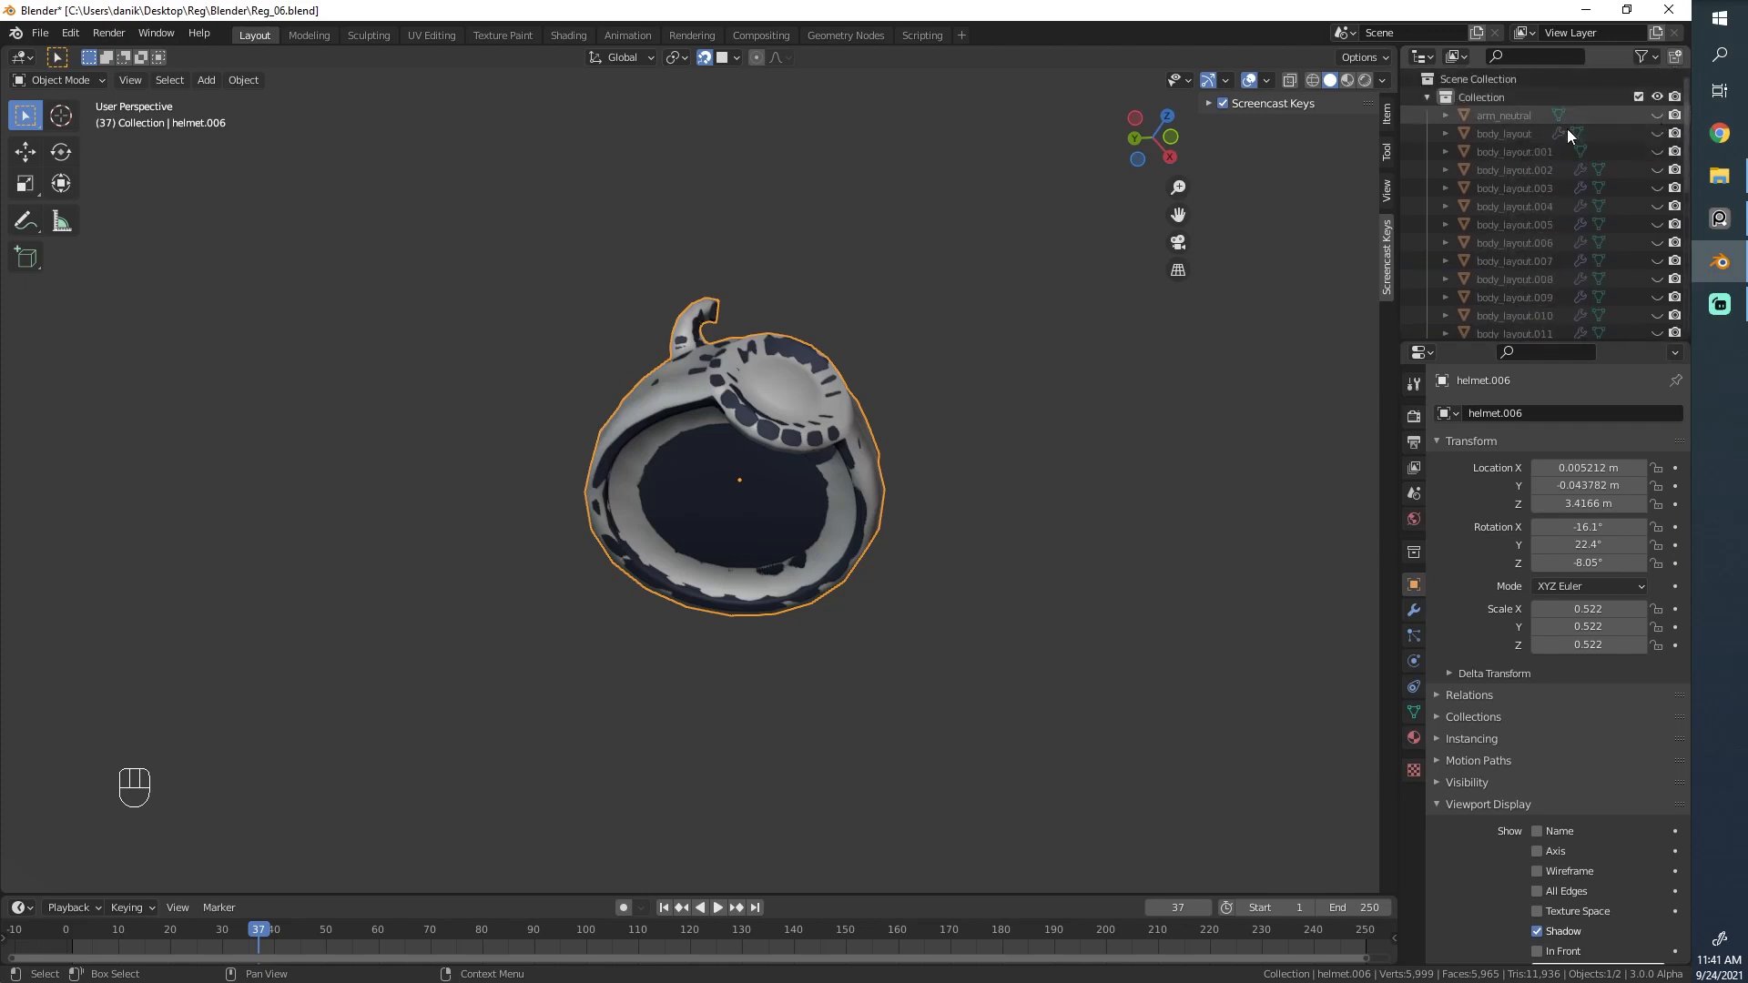
pyautogui.hotkey('shift', 'h')
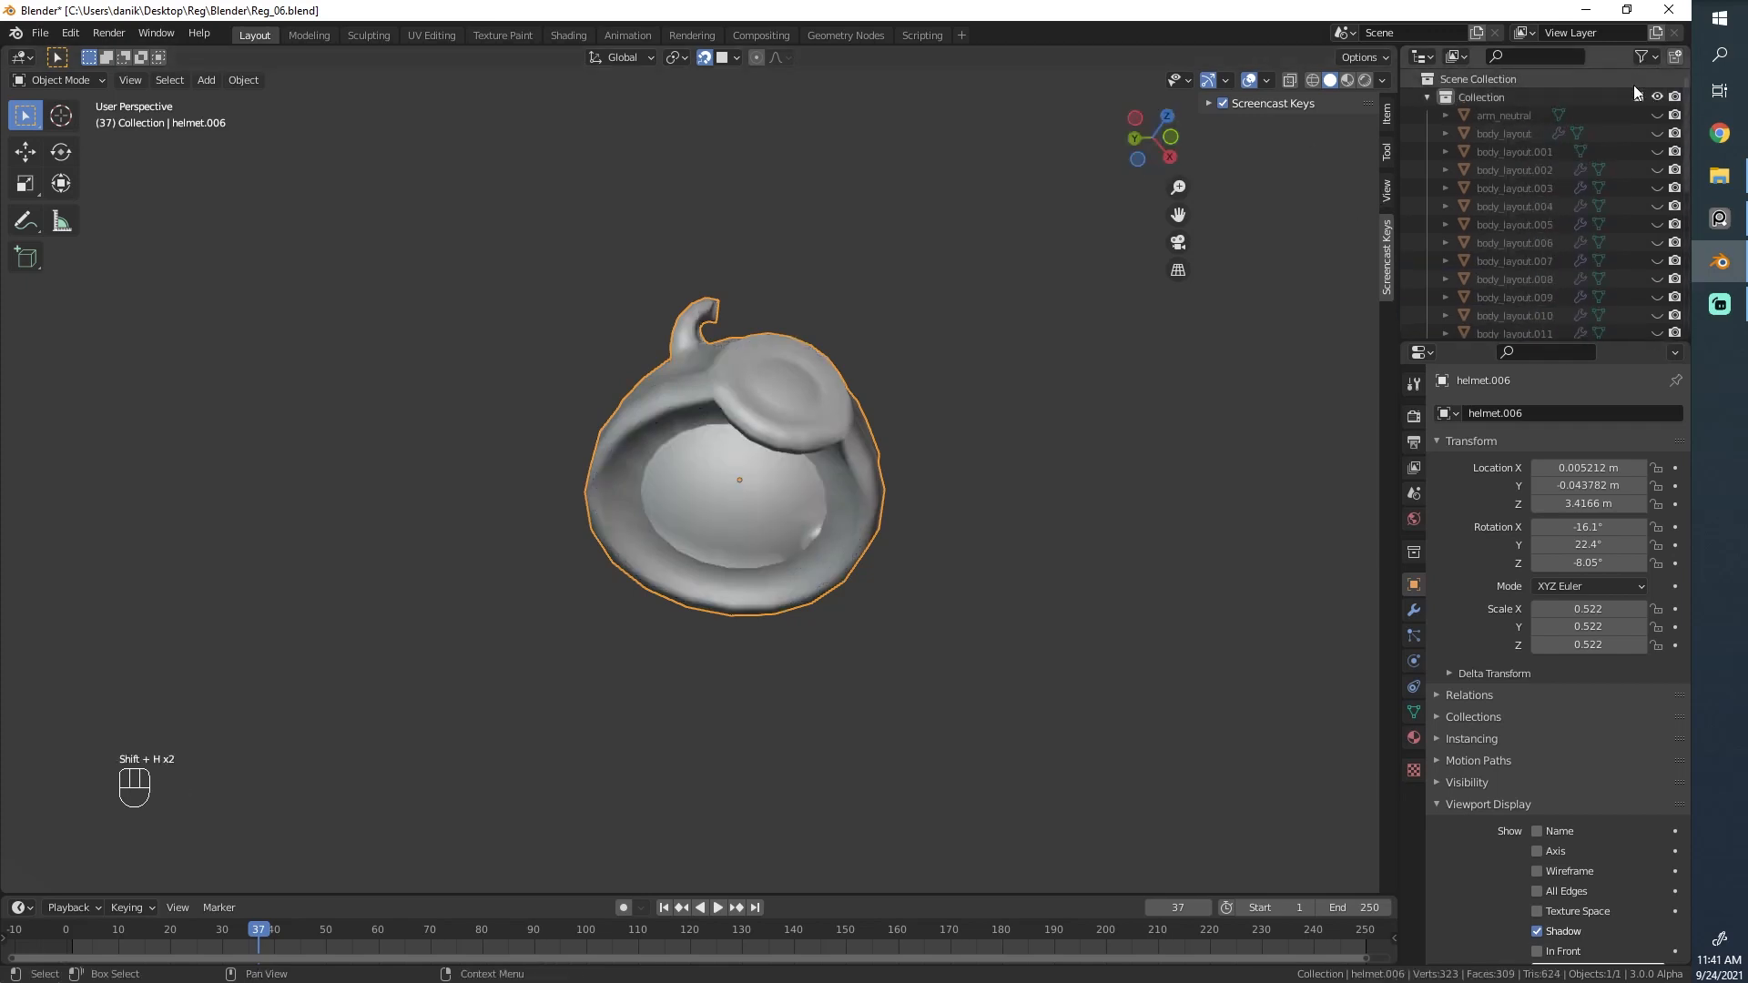
pyautogui.moveTo(1656, 115); pyautogui.dragTo(1655, 245)
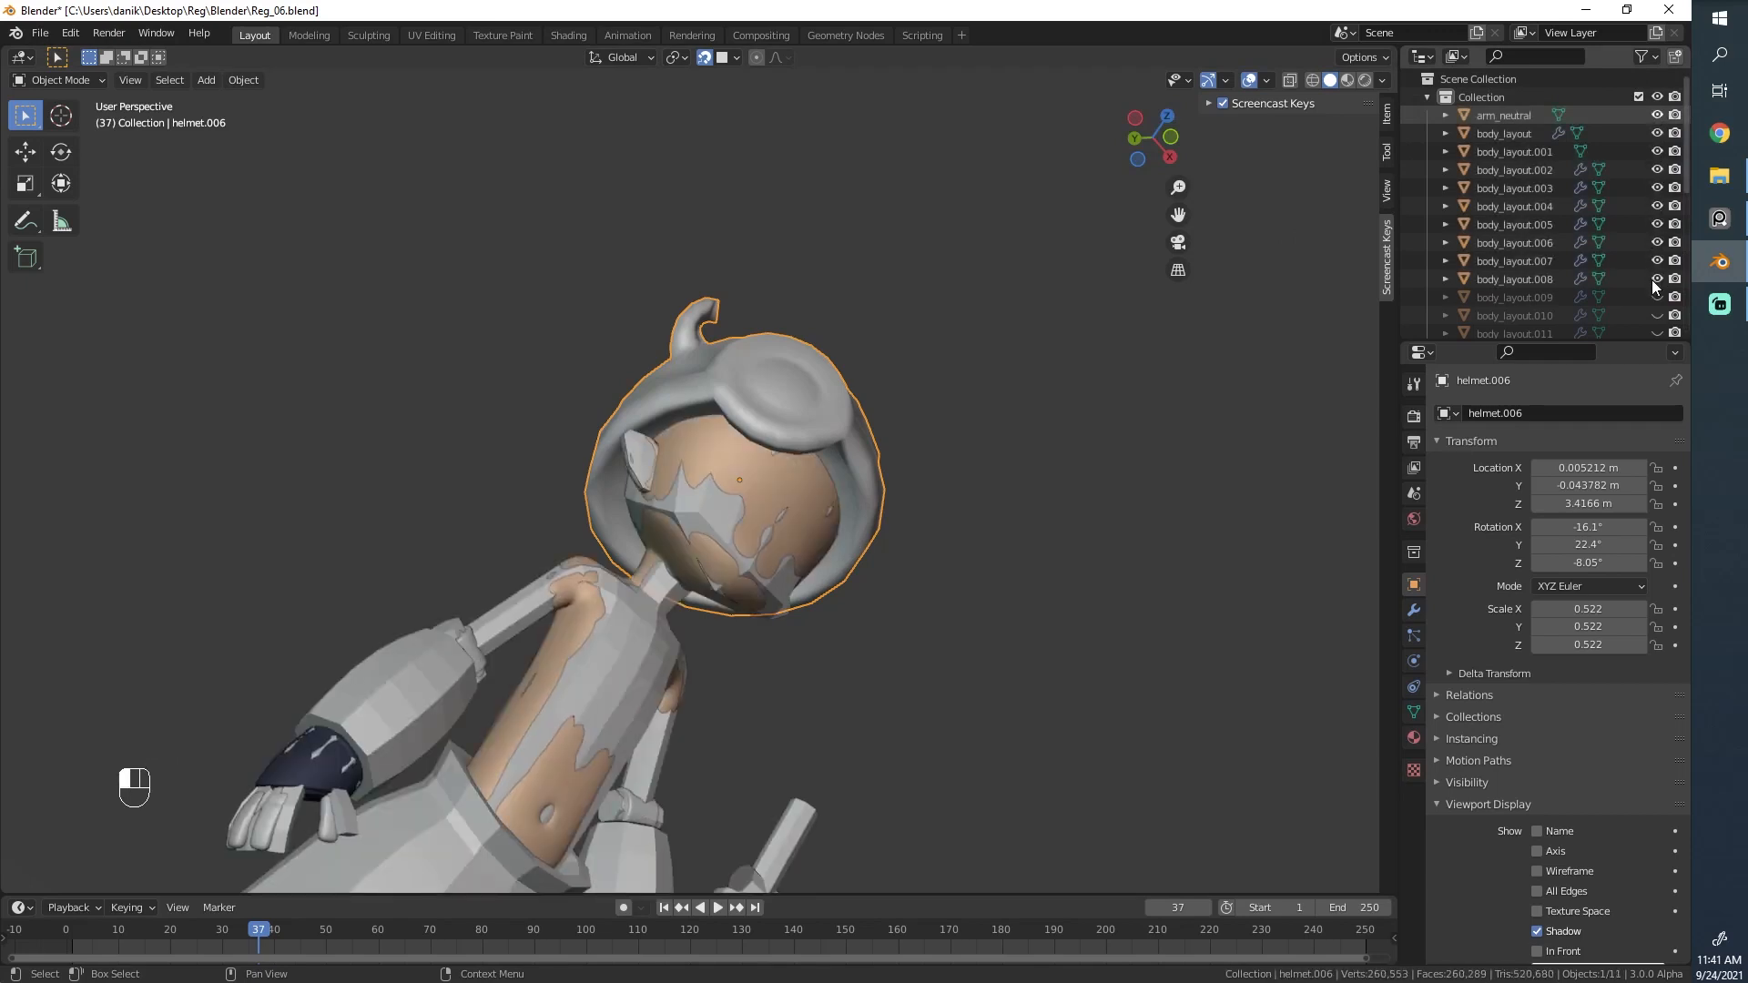
pyautogui.hotkey('ctrl', 'z')
pyautogui.hotkey('ctrl', 'z')
pyautogui.hotkey('ctrl', 'z')
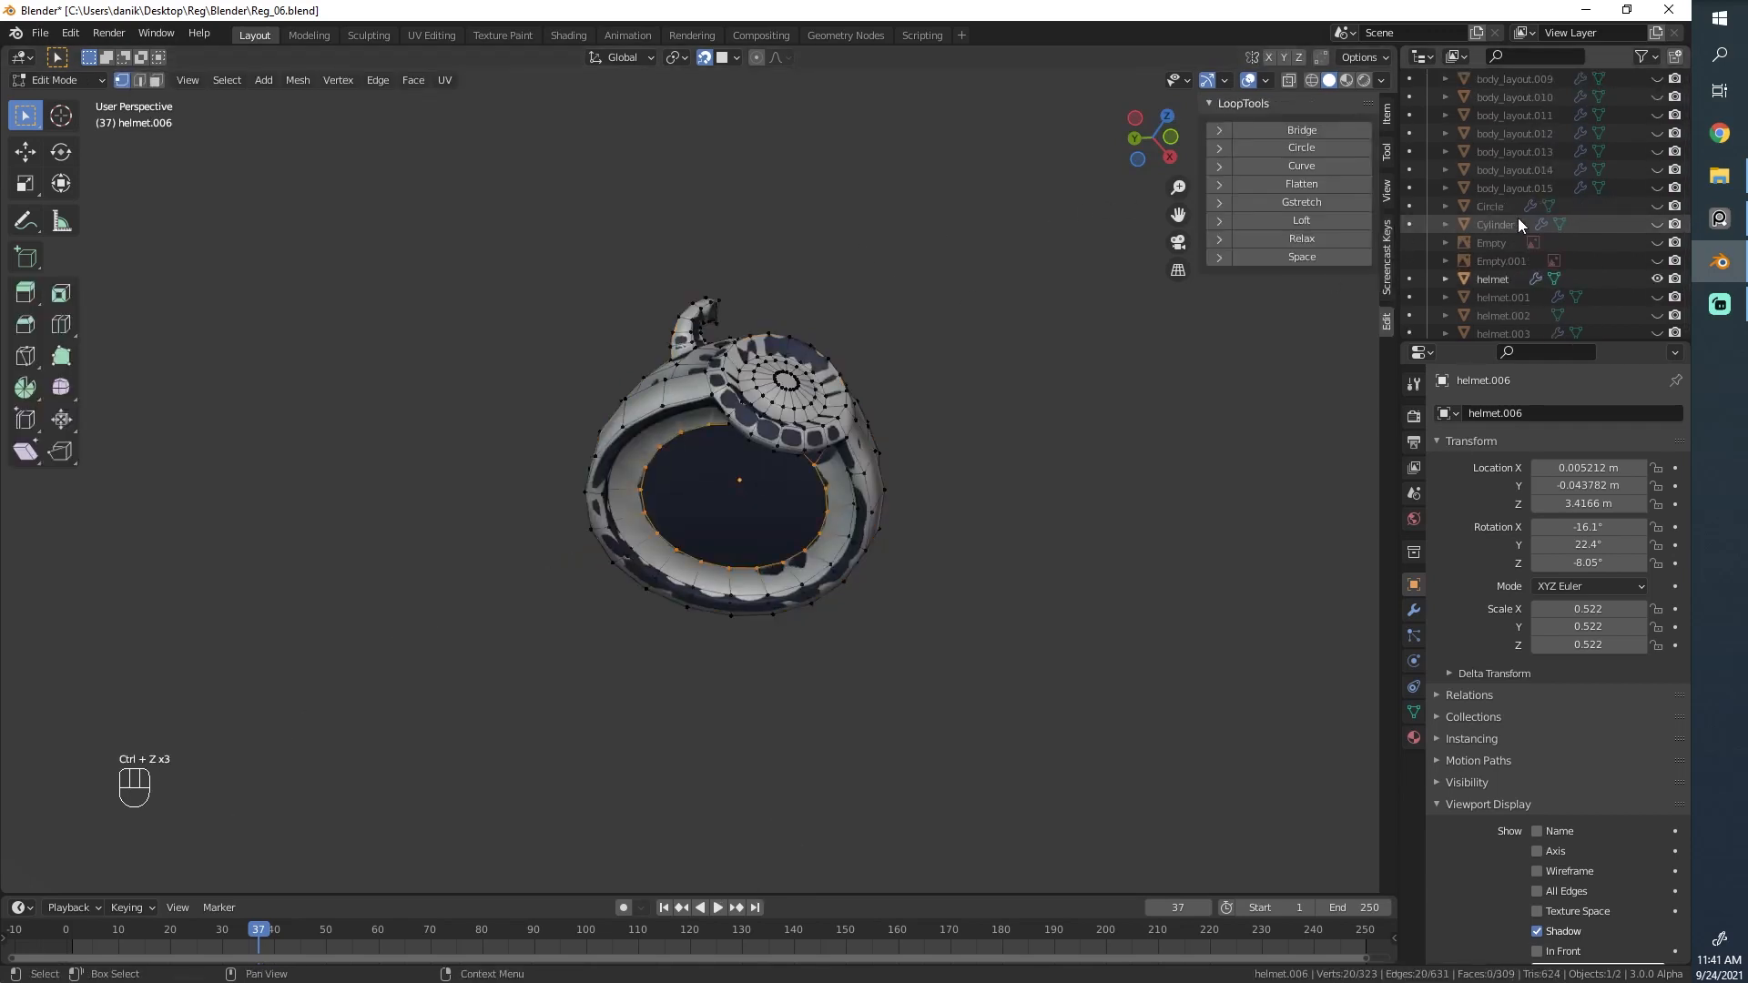
# Unhide the Plane cape object, leaving the Icosphere hidden.
pyautogui.scroll(-8, 1538, 219)
pyautogui.click(1656, 321)
pyautogui.click(1657, 304)
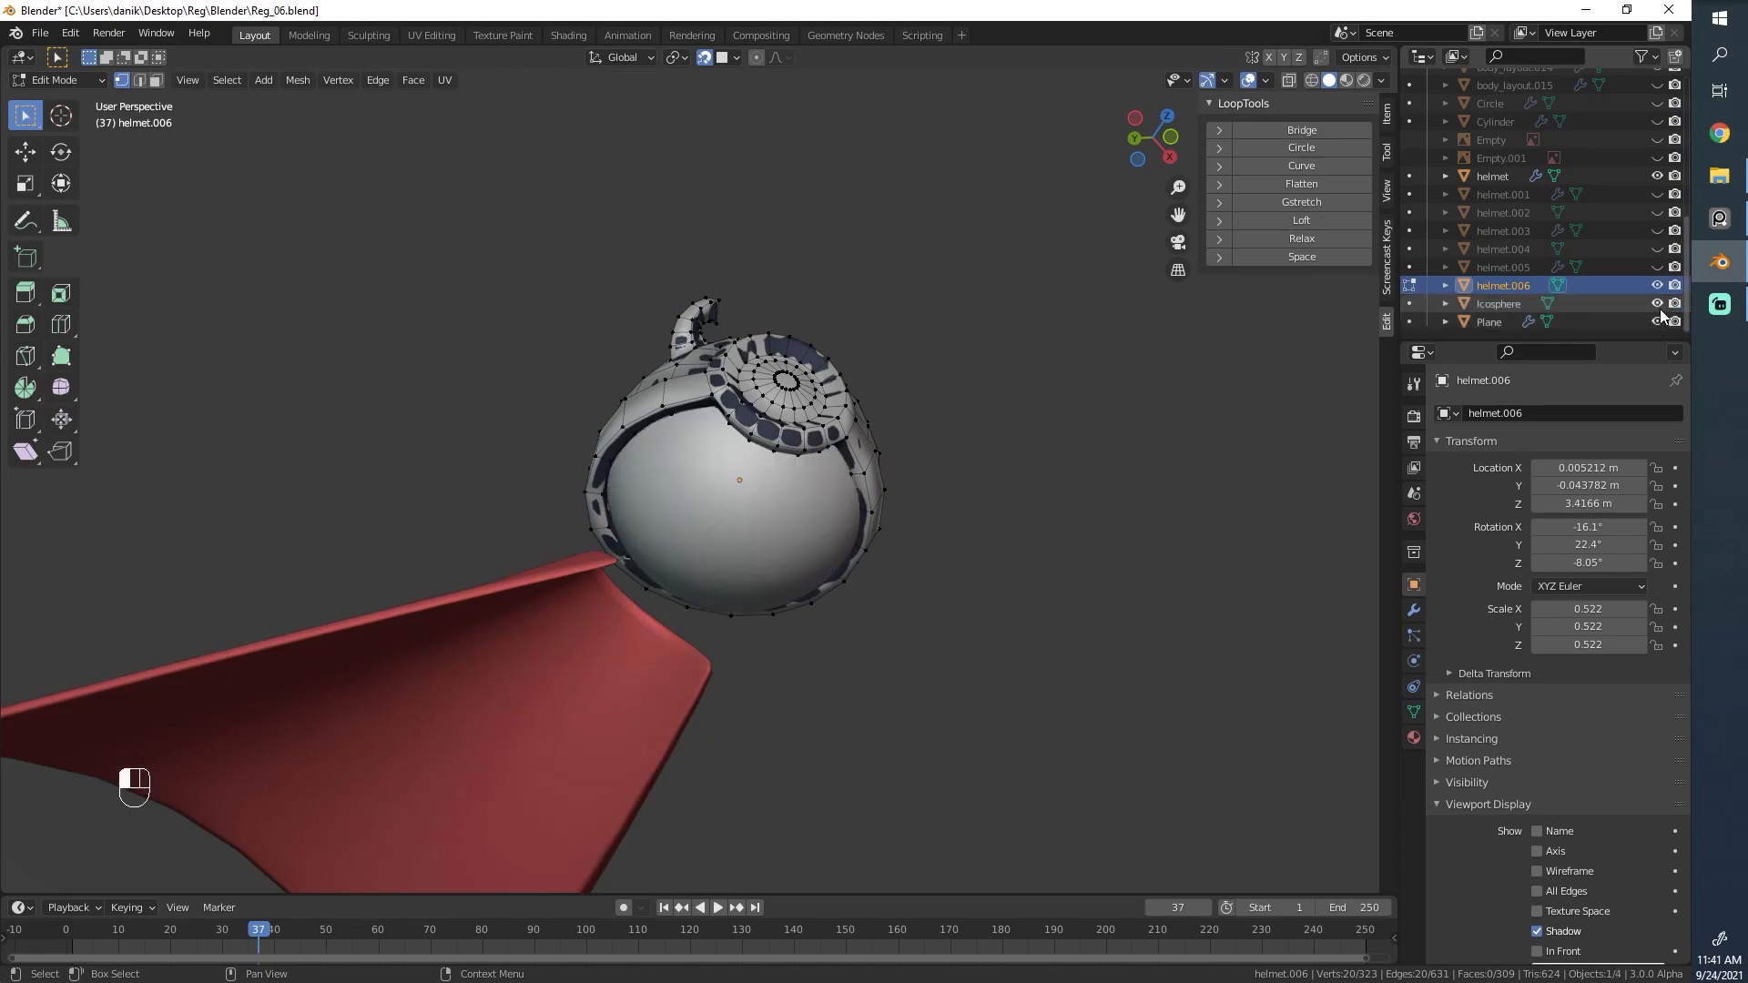
pyautogui.click(1656, 304)
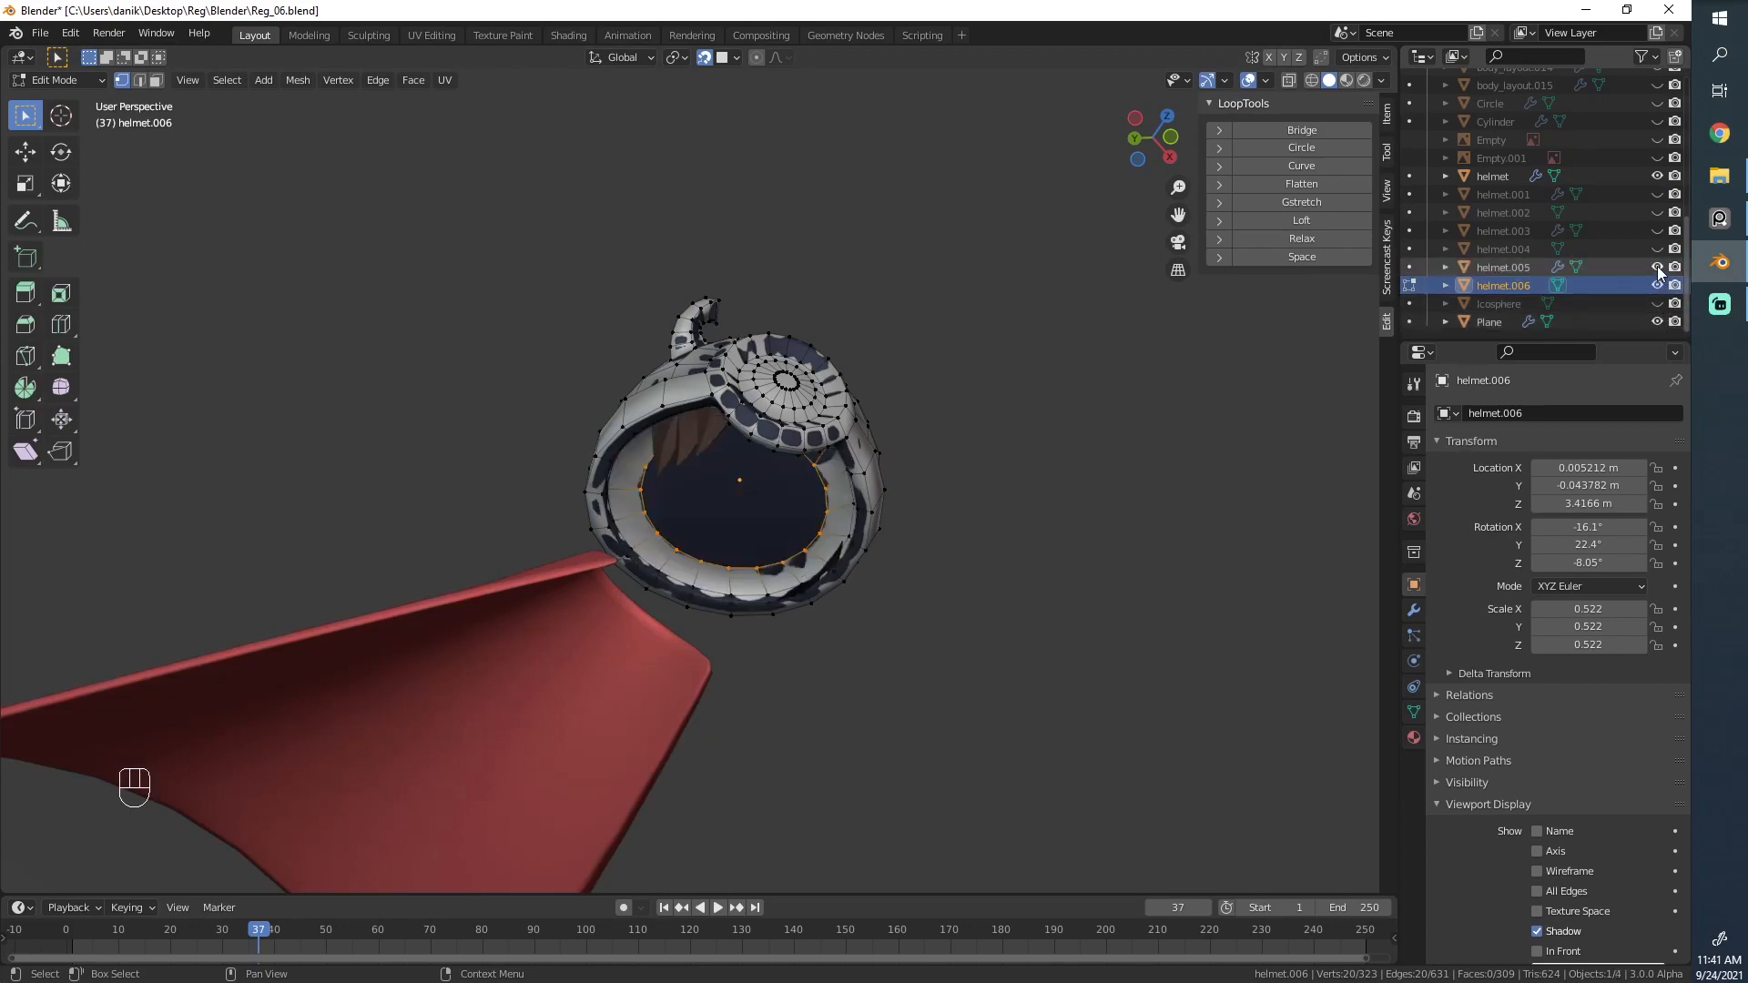
# Unhide the helmet.002 through helmet.005 objects, leaving helmet.001 hidden.
pyautogui.click(1657, 267)
pyautogui.click(1657, 249)
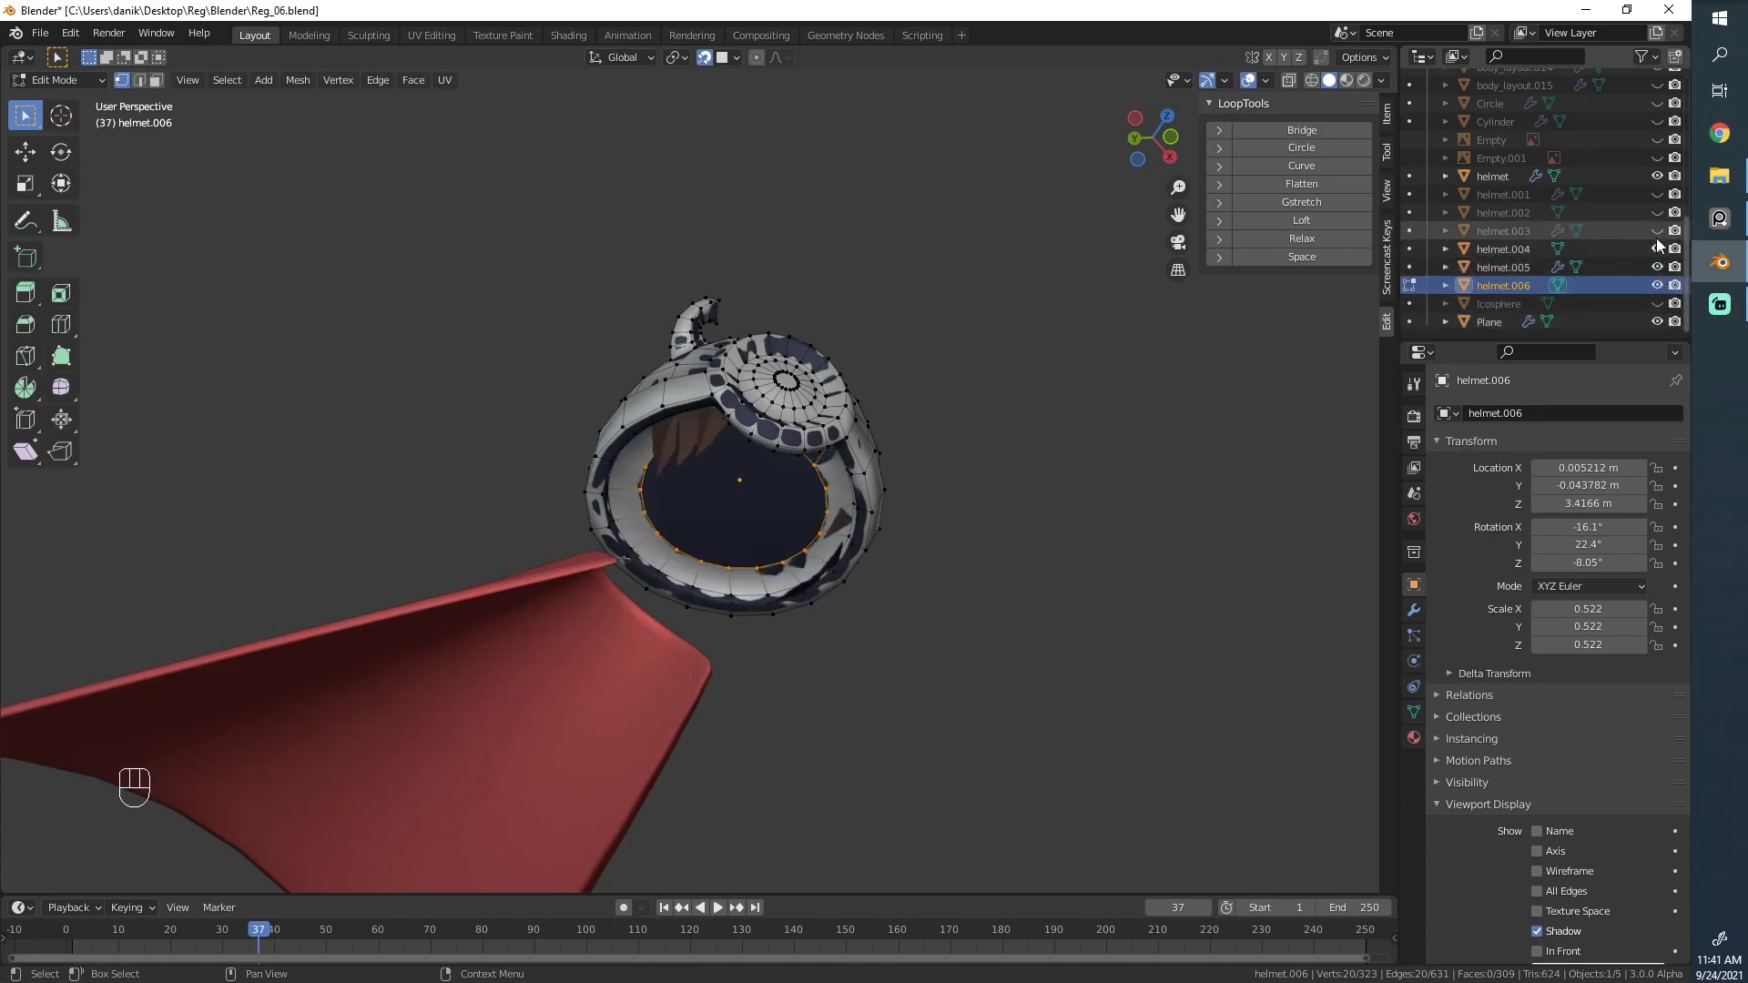
pyautogui.click(1657, 230)
pyautogui.click(1657, 212)
pyautogui.click(1657, 212)
pyautogui.click(1657, 212)
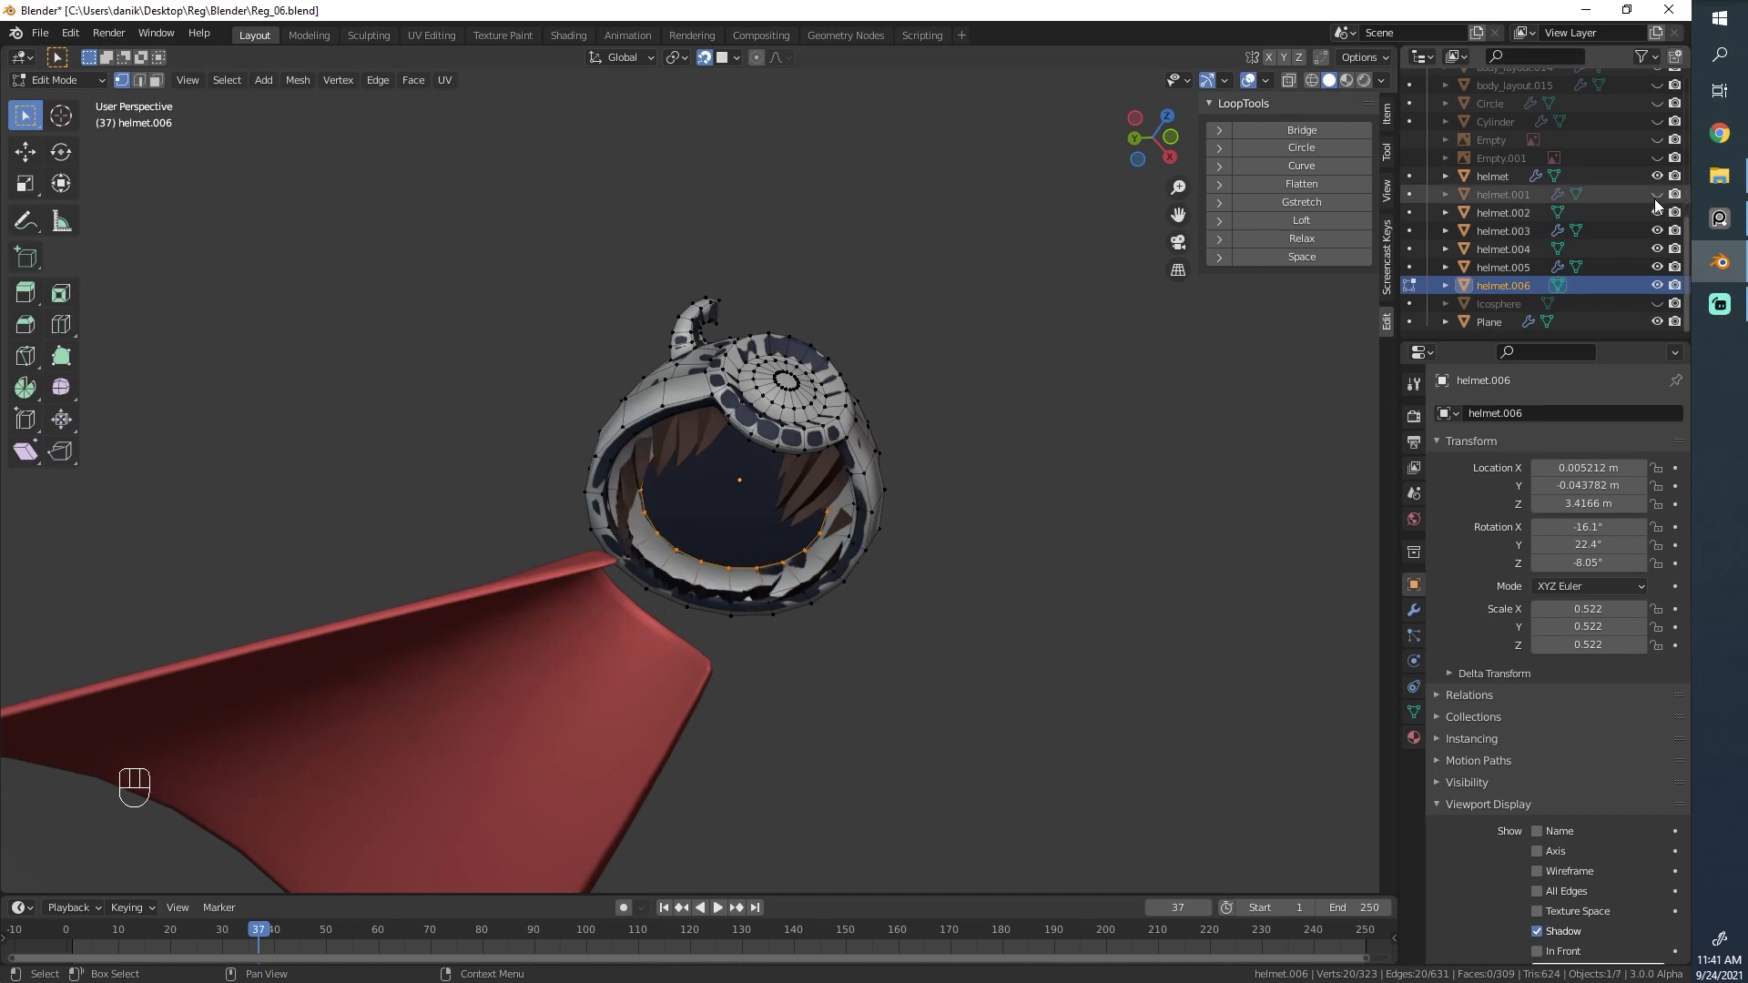
pyautogui.click(1655, 195)
pyautogui.click(1655, 195)
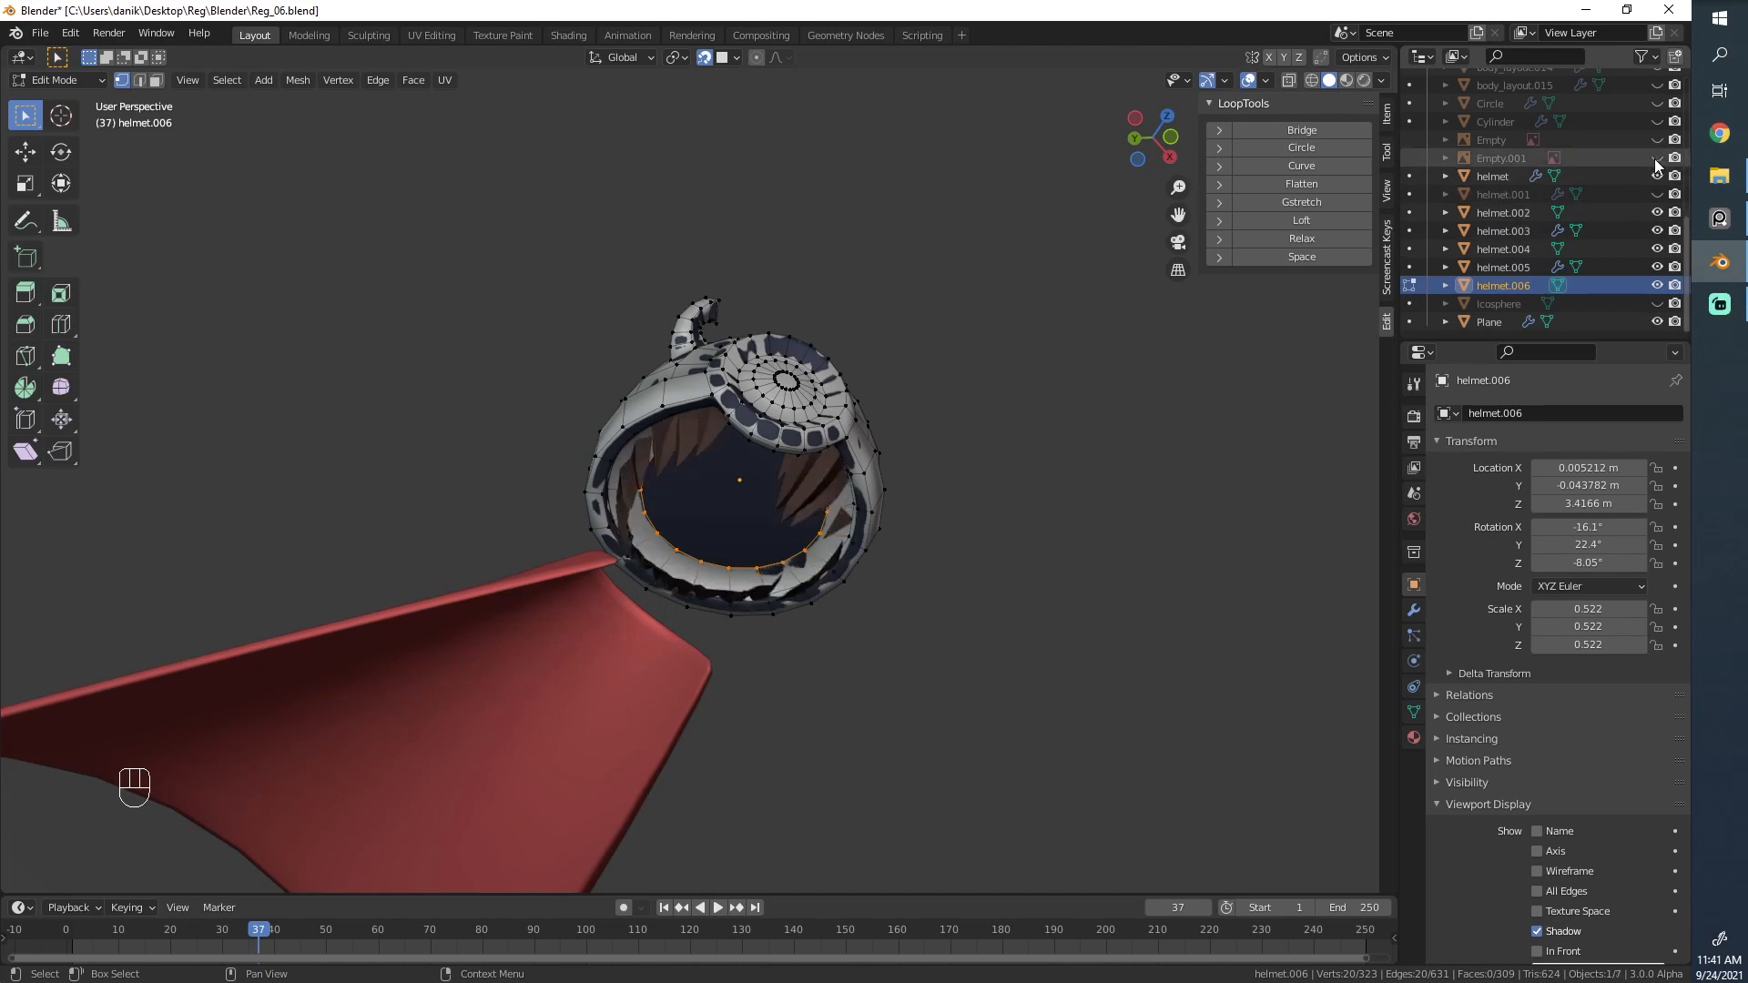
# Unhide the Cylinder object, leaving Empty and Empty.001 hidden.
pyautogui.moveTo(1093, 355); pyautogui.dragTo(1014, 383, button='middle')
pyautogui.scroll(-3, 1013, 383)
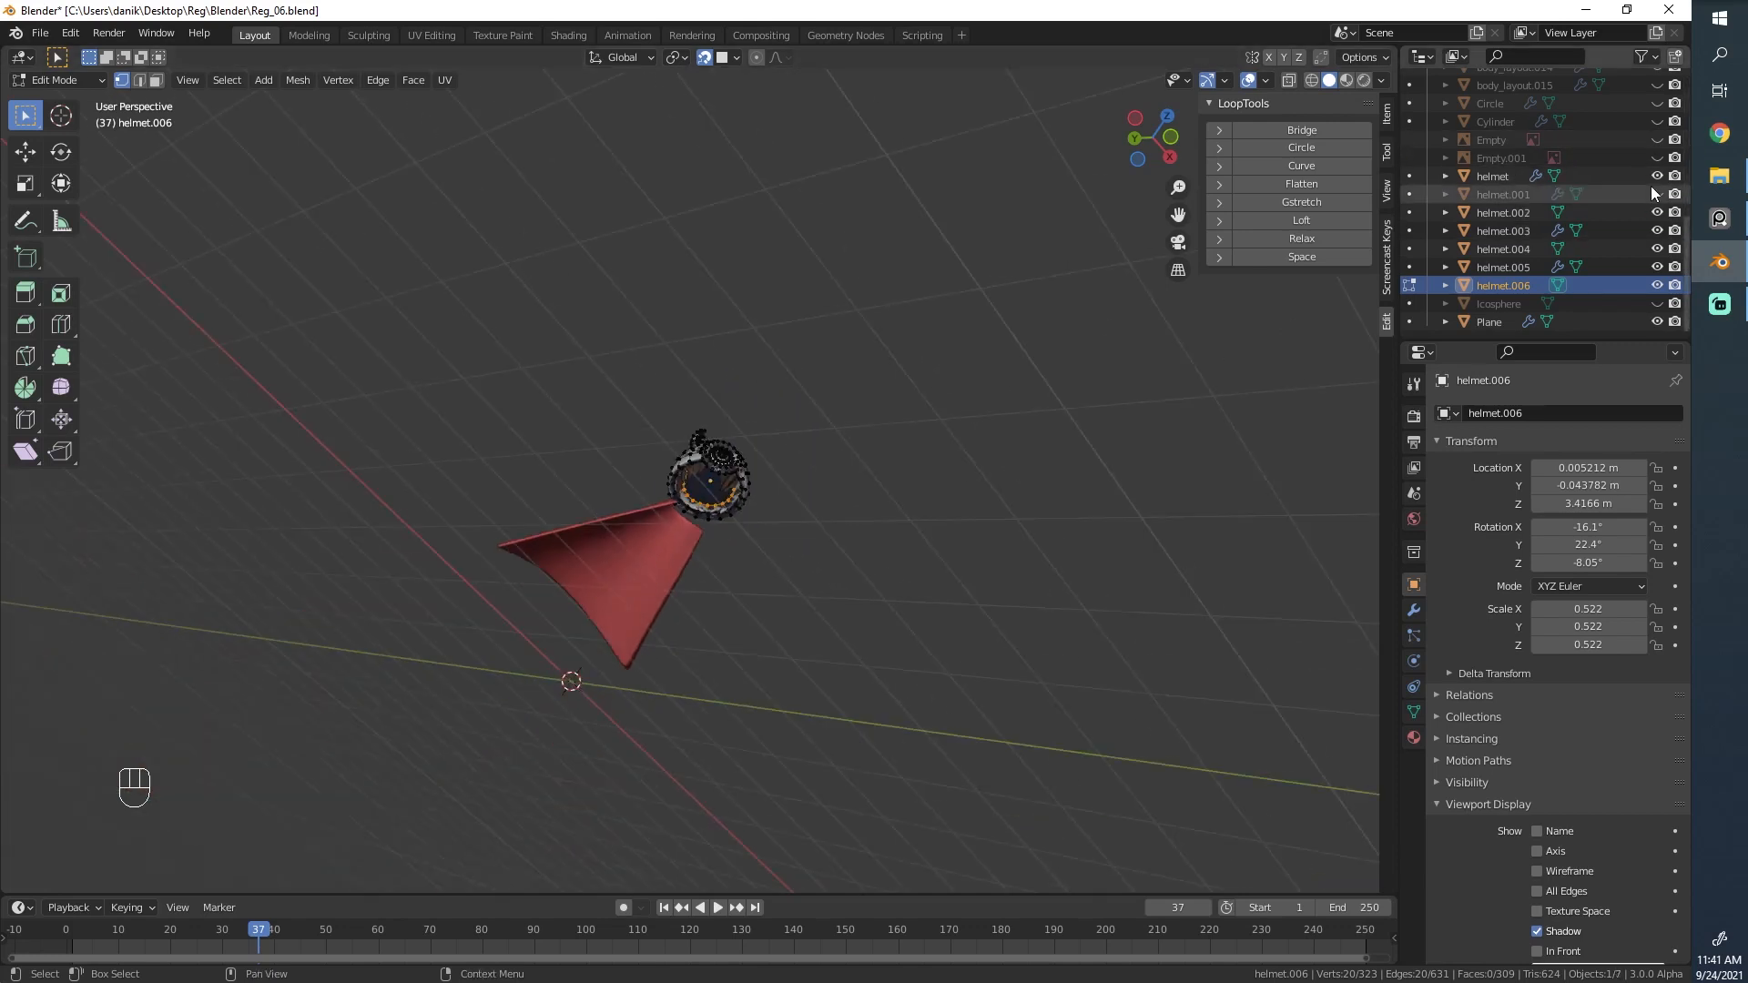
pyautogui.click(1657, 159)
pyautogui.click(1657, 158)
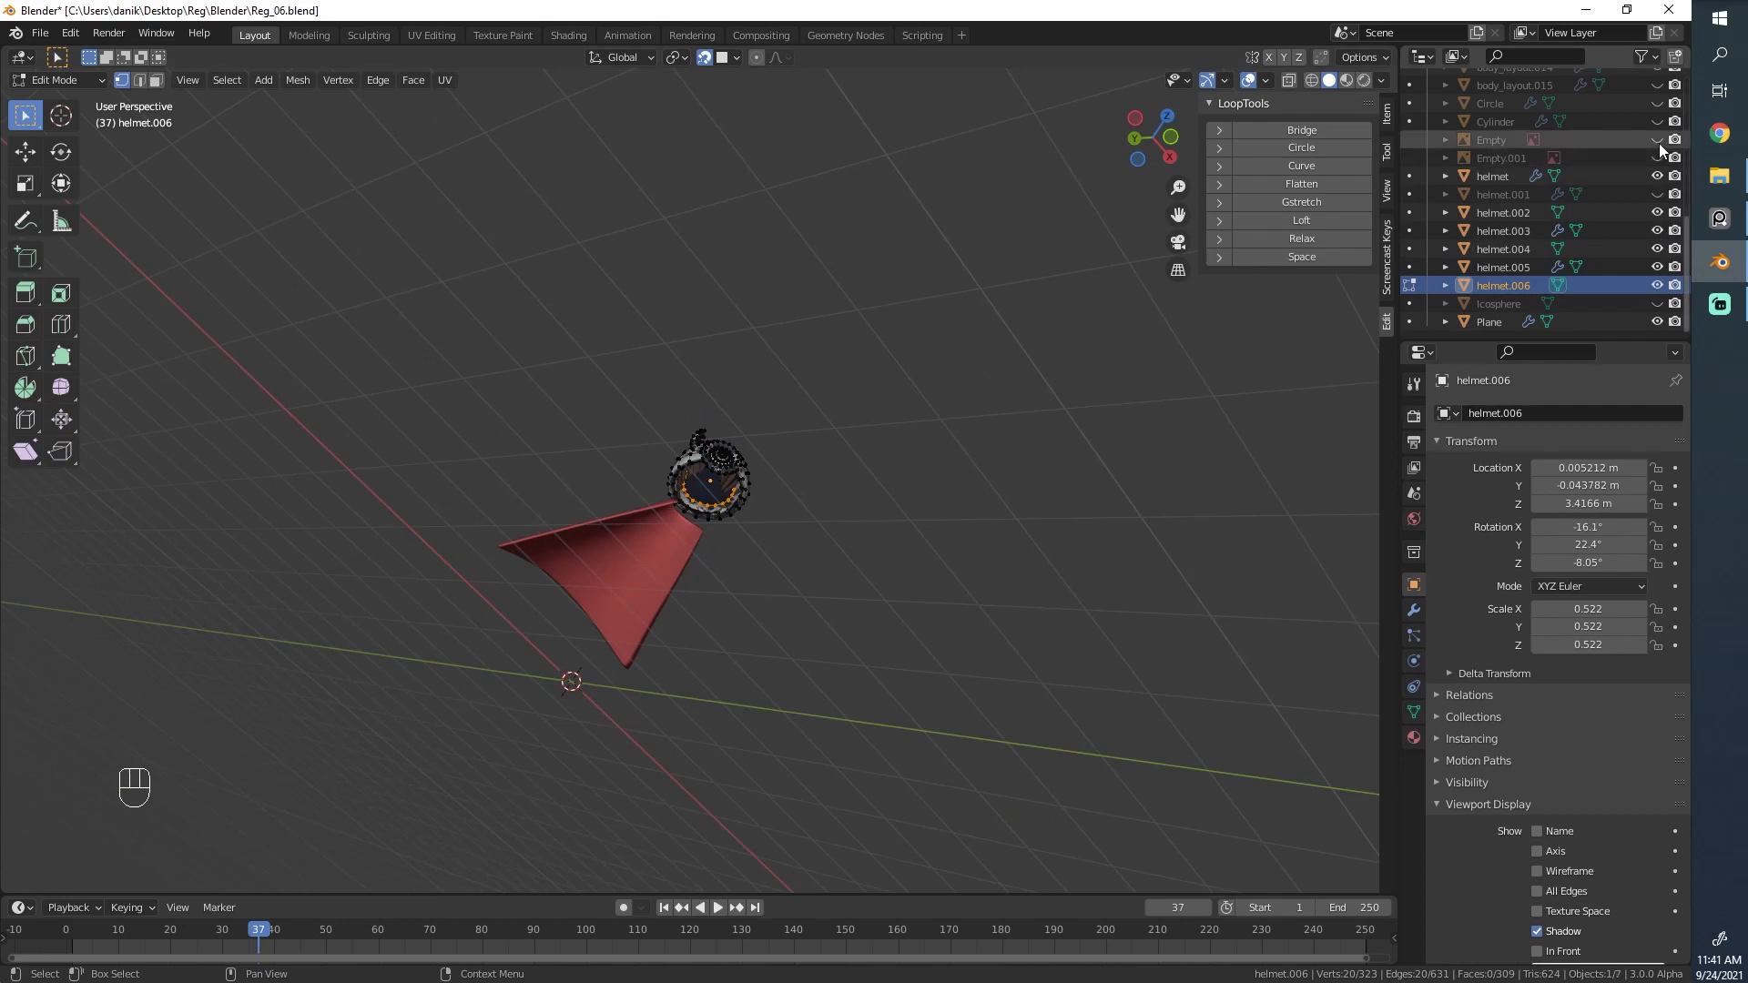
pyautogui.click(1658, 141)
pyautogui.click(1658, 140)
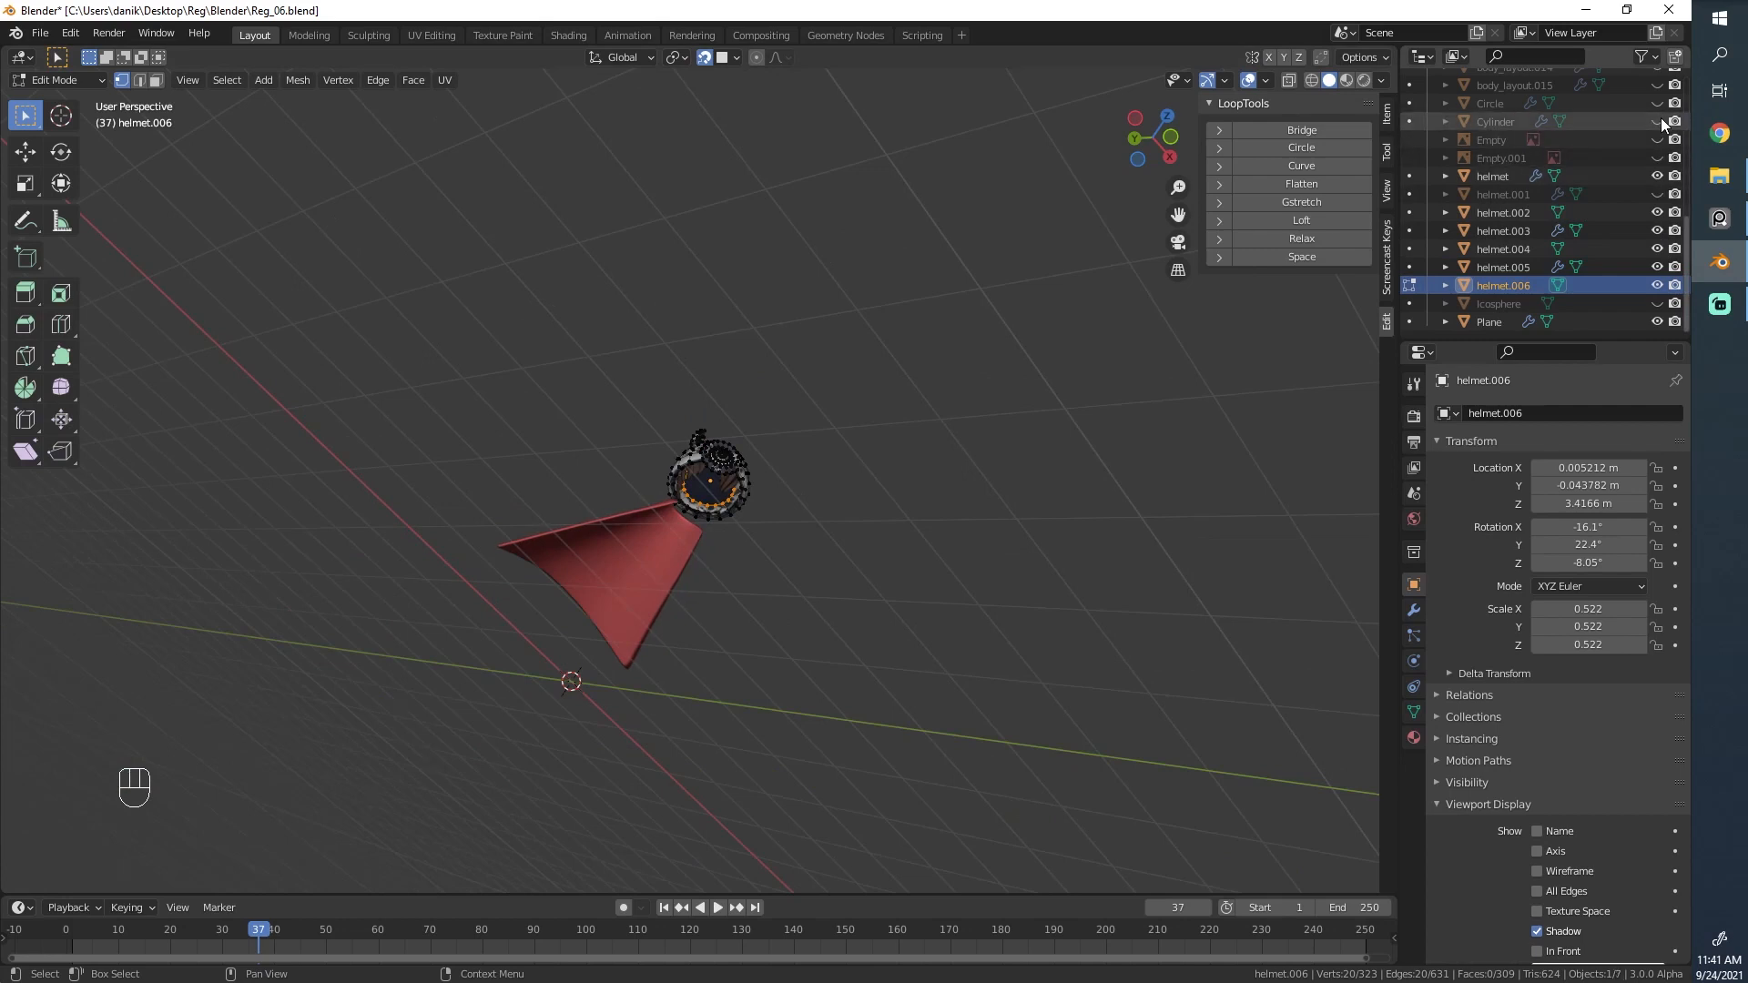
pyautogui.click(1658, 121)
pyautogui.click(1659, 121)
pyautogui.click(1659, 121)
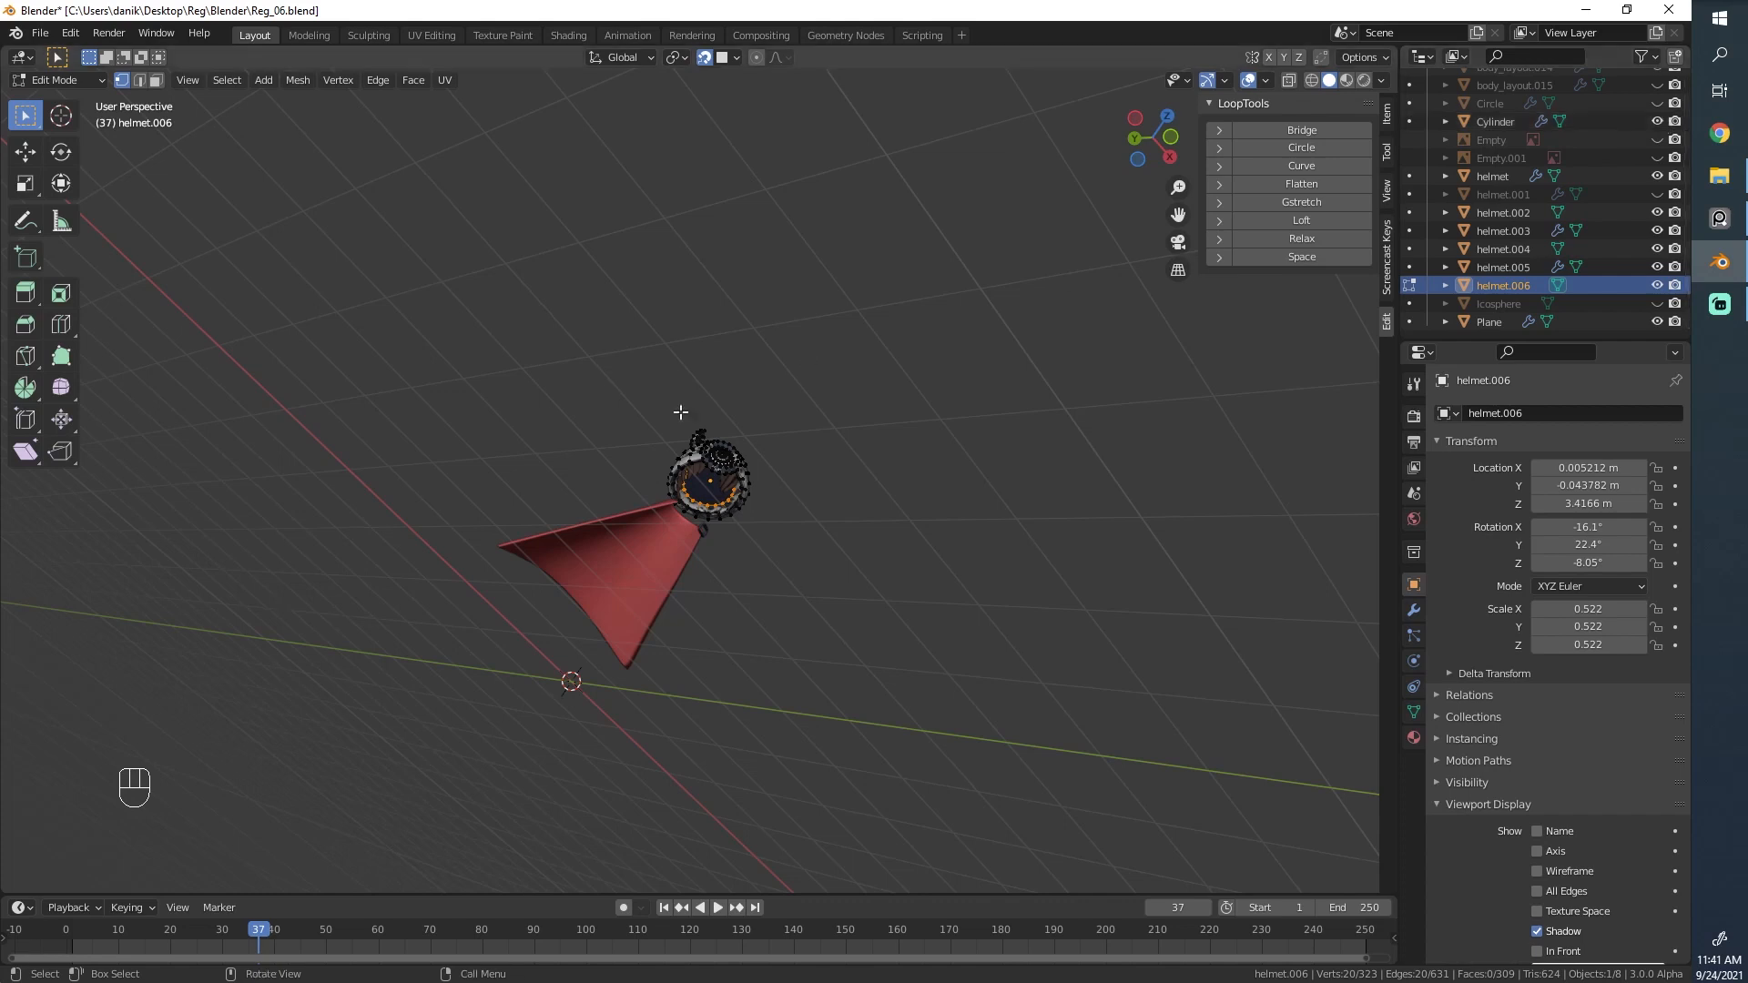
# Unhide the Circle object and the body_layout.013, body_layout.014 and body_layout.015 objects.
pyautogui.scroll(5, 679, 415)
pyautogui.moveTo(679, 415); pyautogui.dragTo(573, 656, button='middle')
pyautogui.scroll(1, 1620, 158)
pyautogui.click(1658, 139)
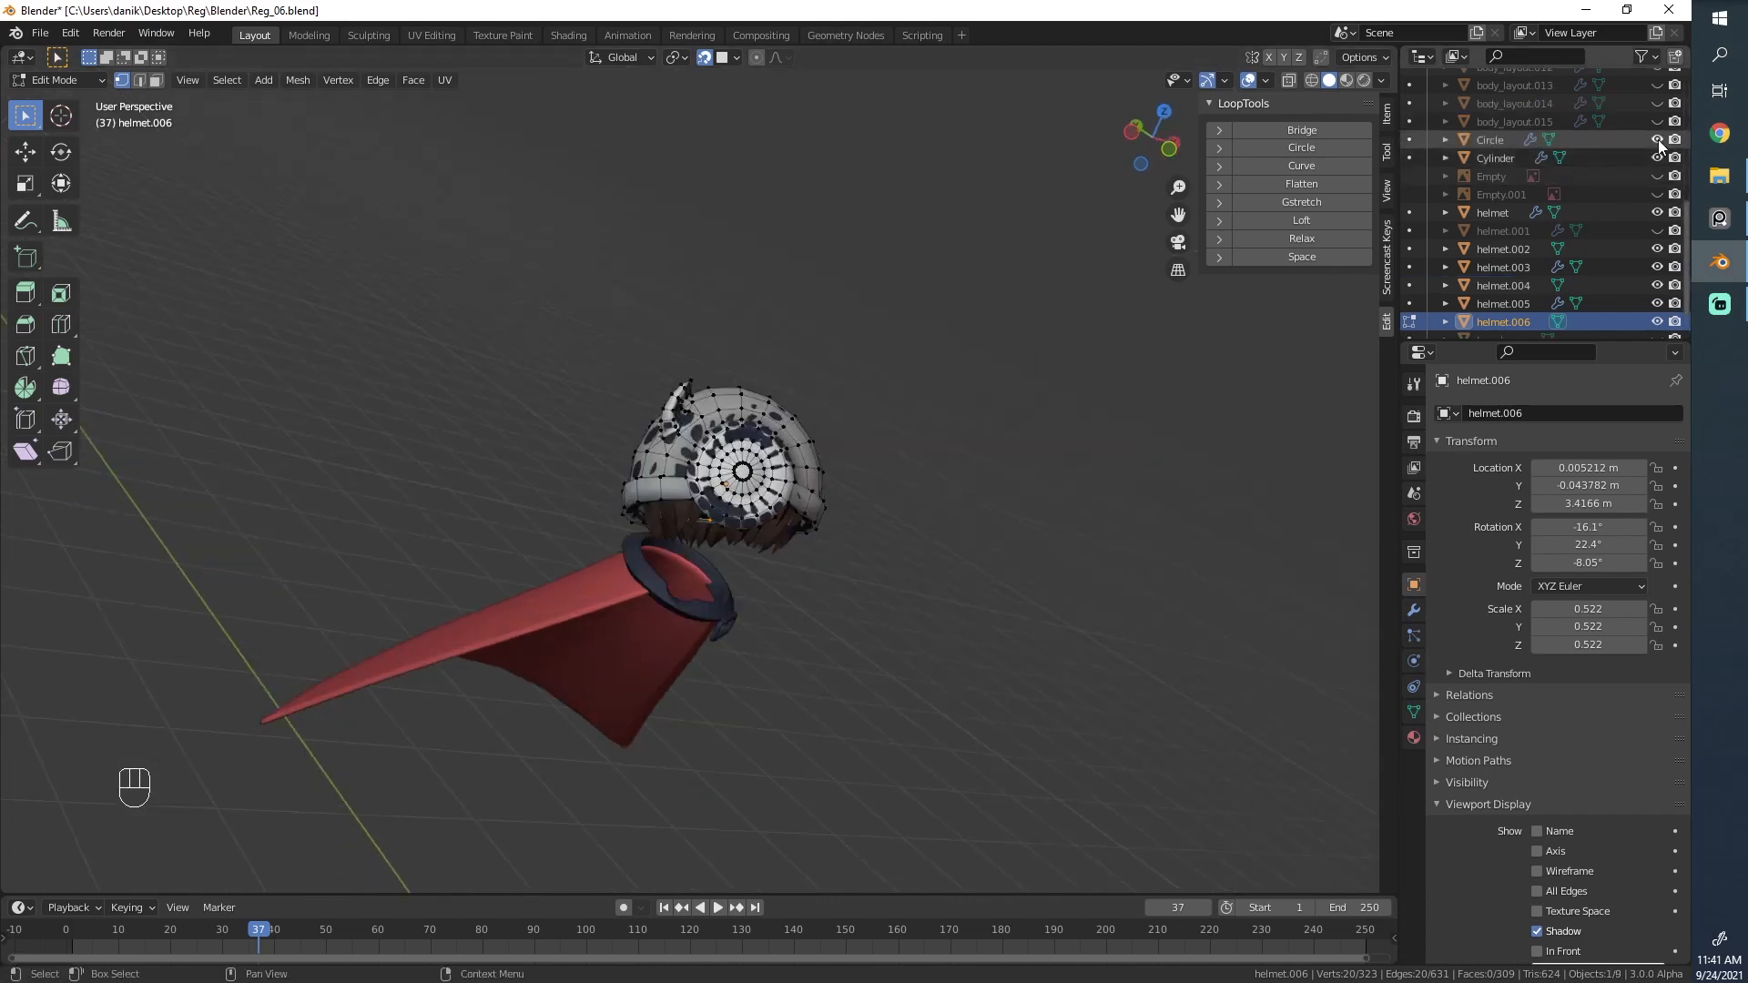
pyautogui.click(1657, 122)
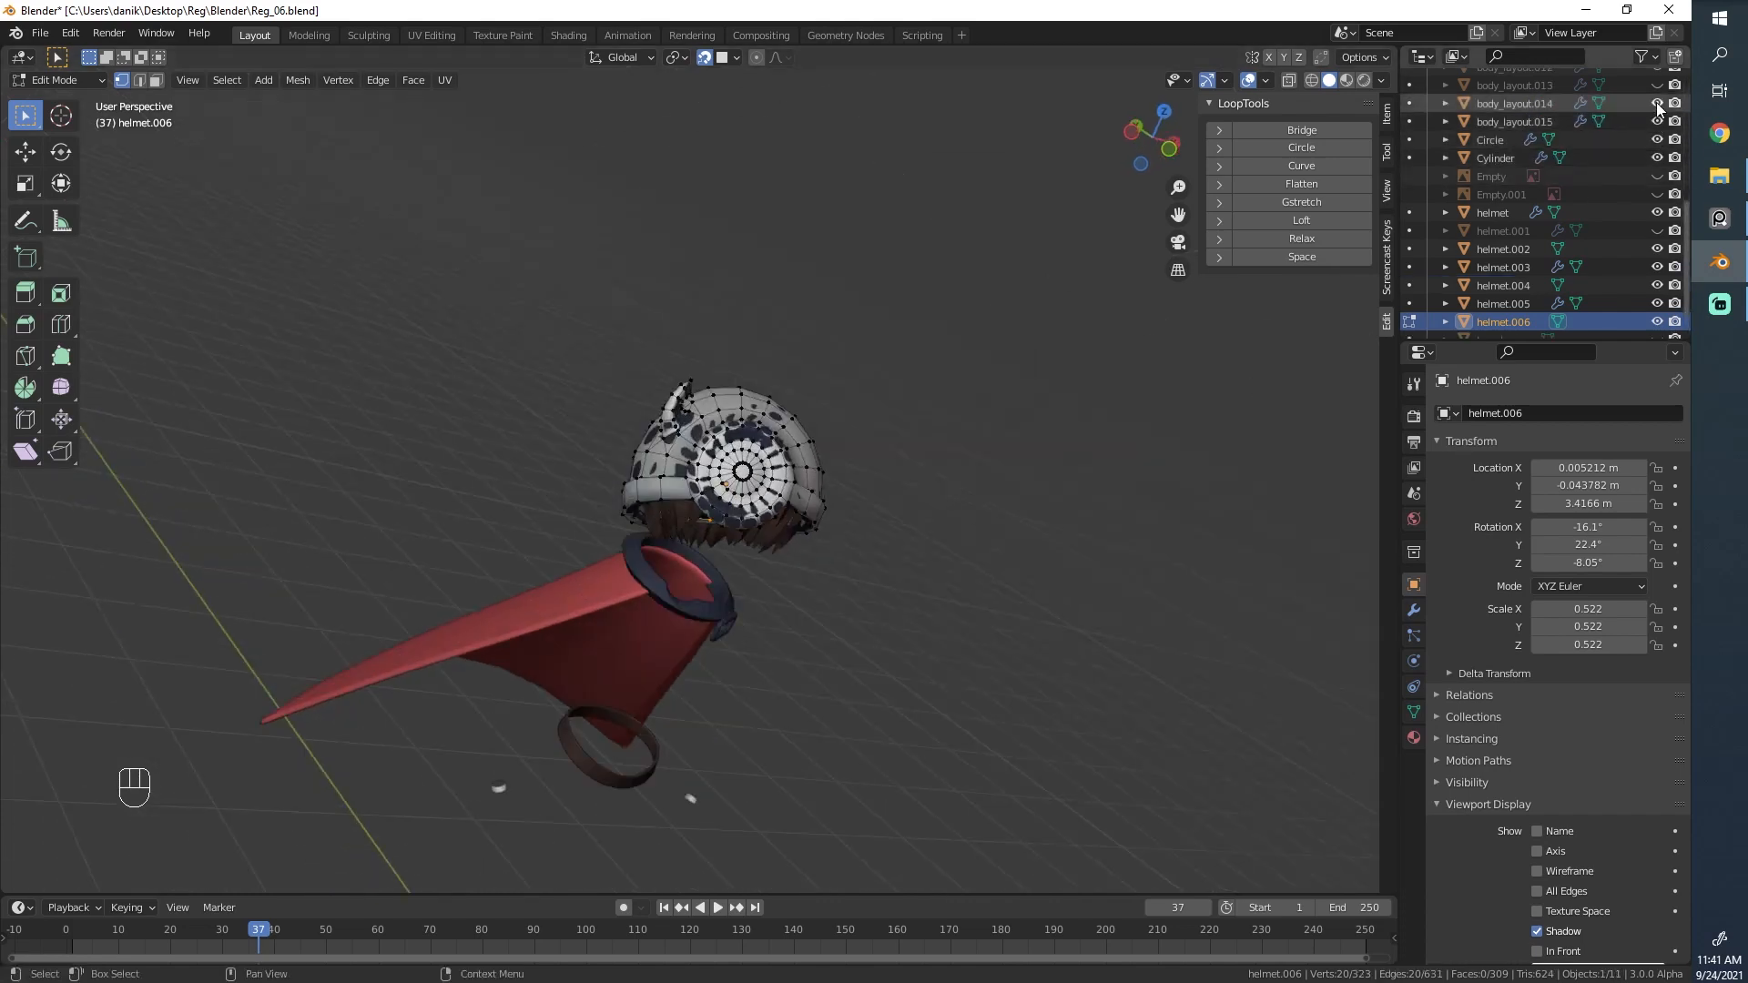
pyautogui.click(1657, 87)
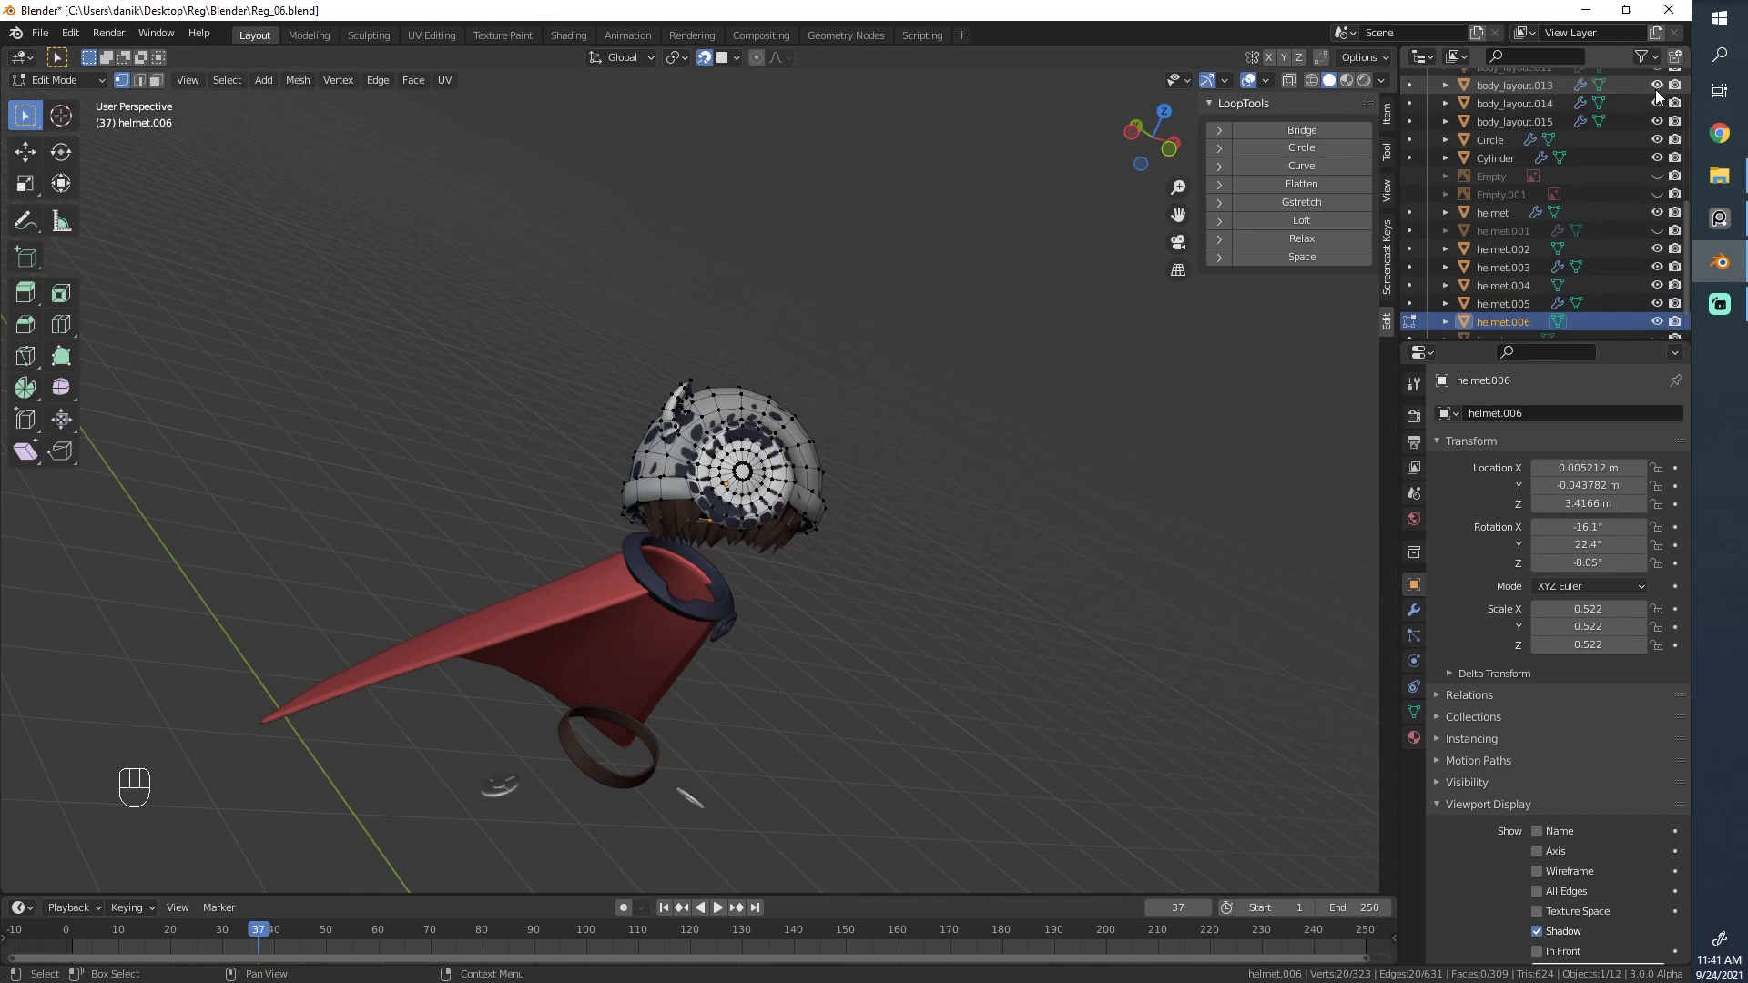
# Unhide the body_layout.009 through body_layout.012 objects.
pyautogui.scroll(2, 1653, 91)
pyautogui.click(1658, 137)
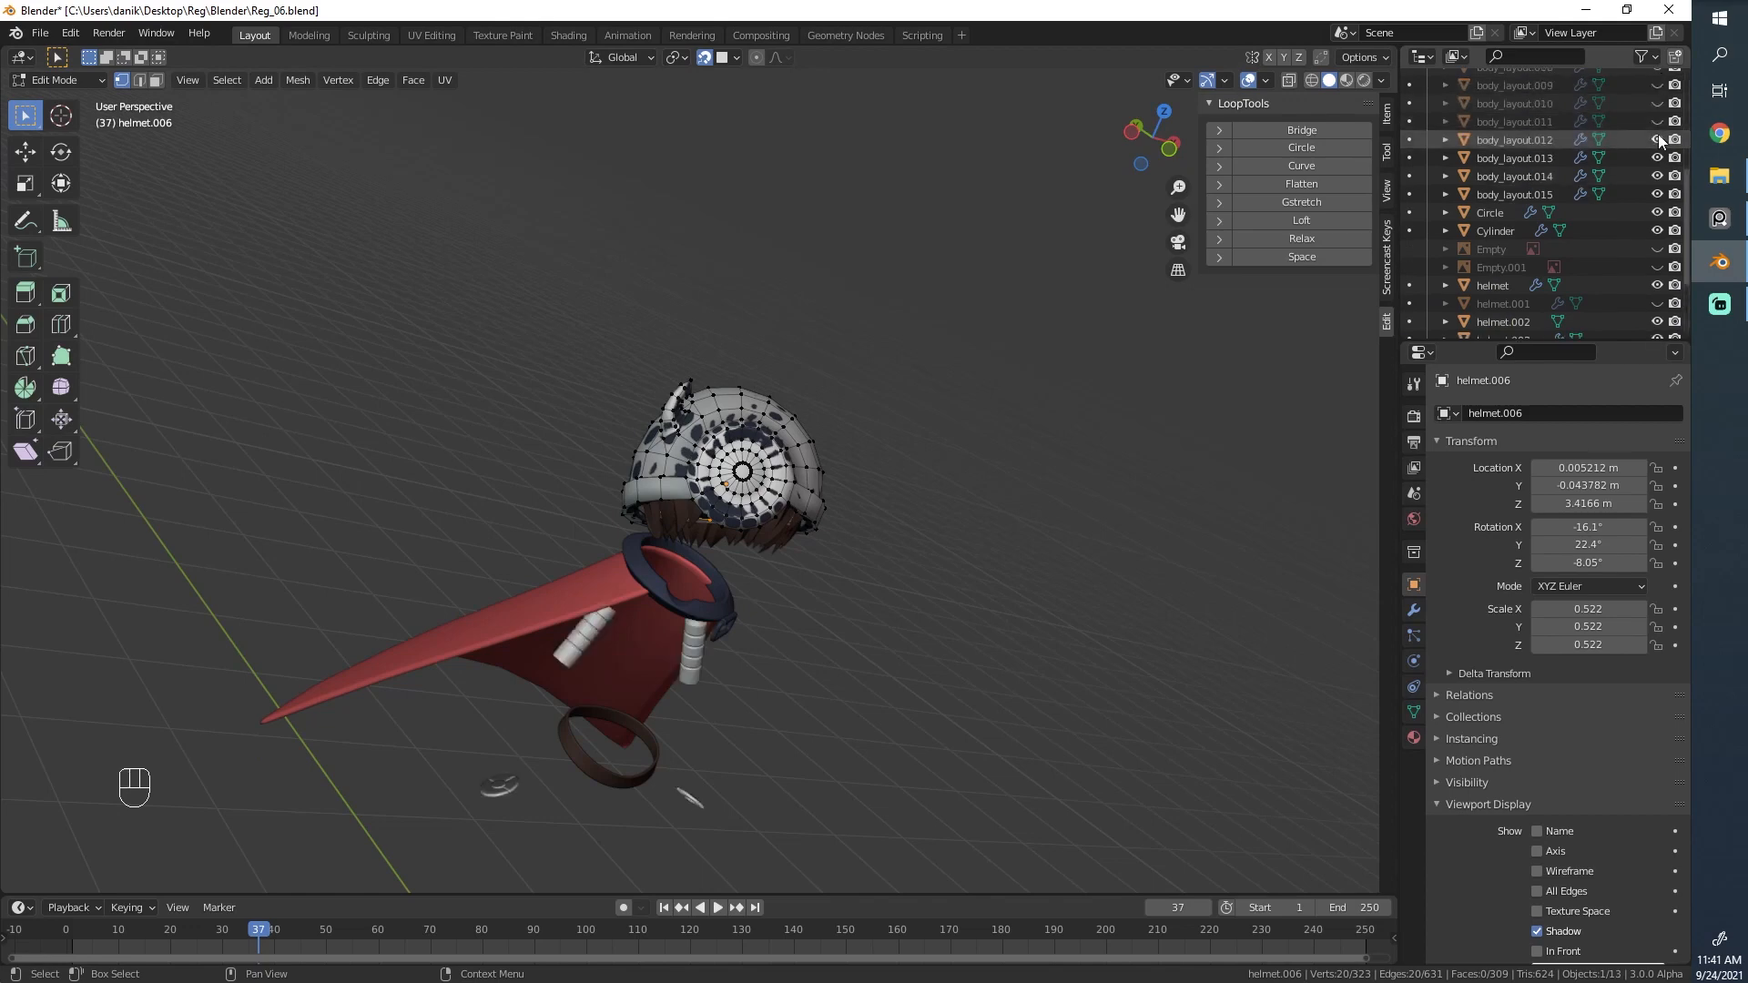
pyautogui.click(1658, 122)
pyautogui.click(1657, 122)
pyautogui.click(1656, 122)
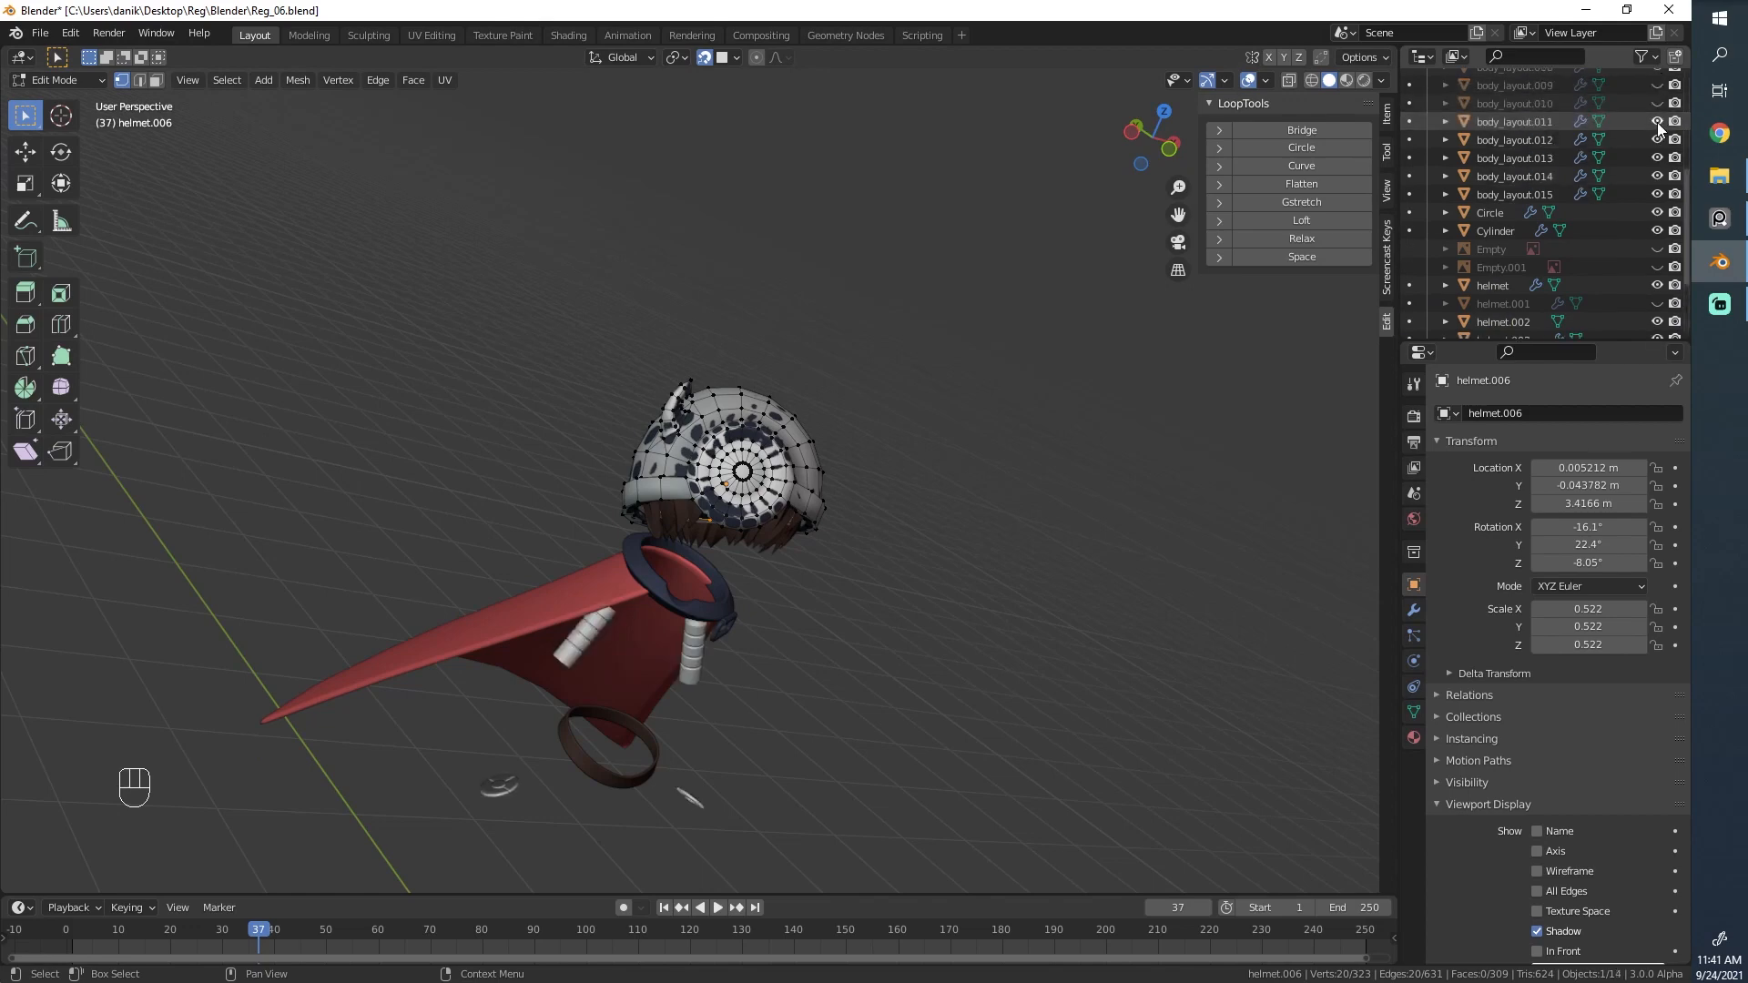
pyautogui.click(1657, 122)
pyautogui.click(1657, 122)
pyautogui.click(1657, 103)
pyautogui.click(1656, 87)
# Unhide body_layout.001 through body_layout.008 and check the body_layout object.
pyautogui.scroll(4, 1655, 134)
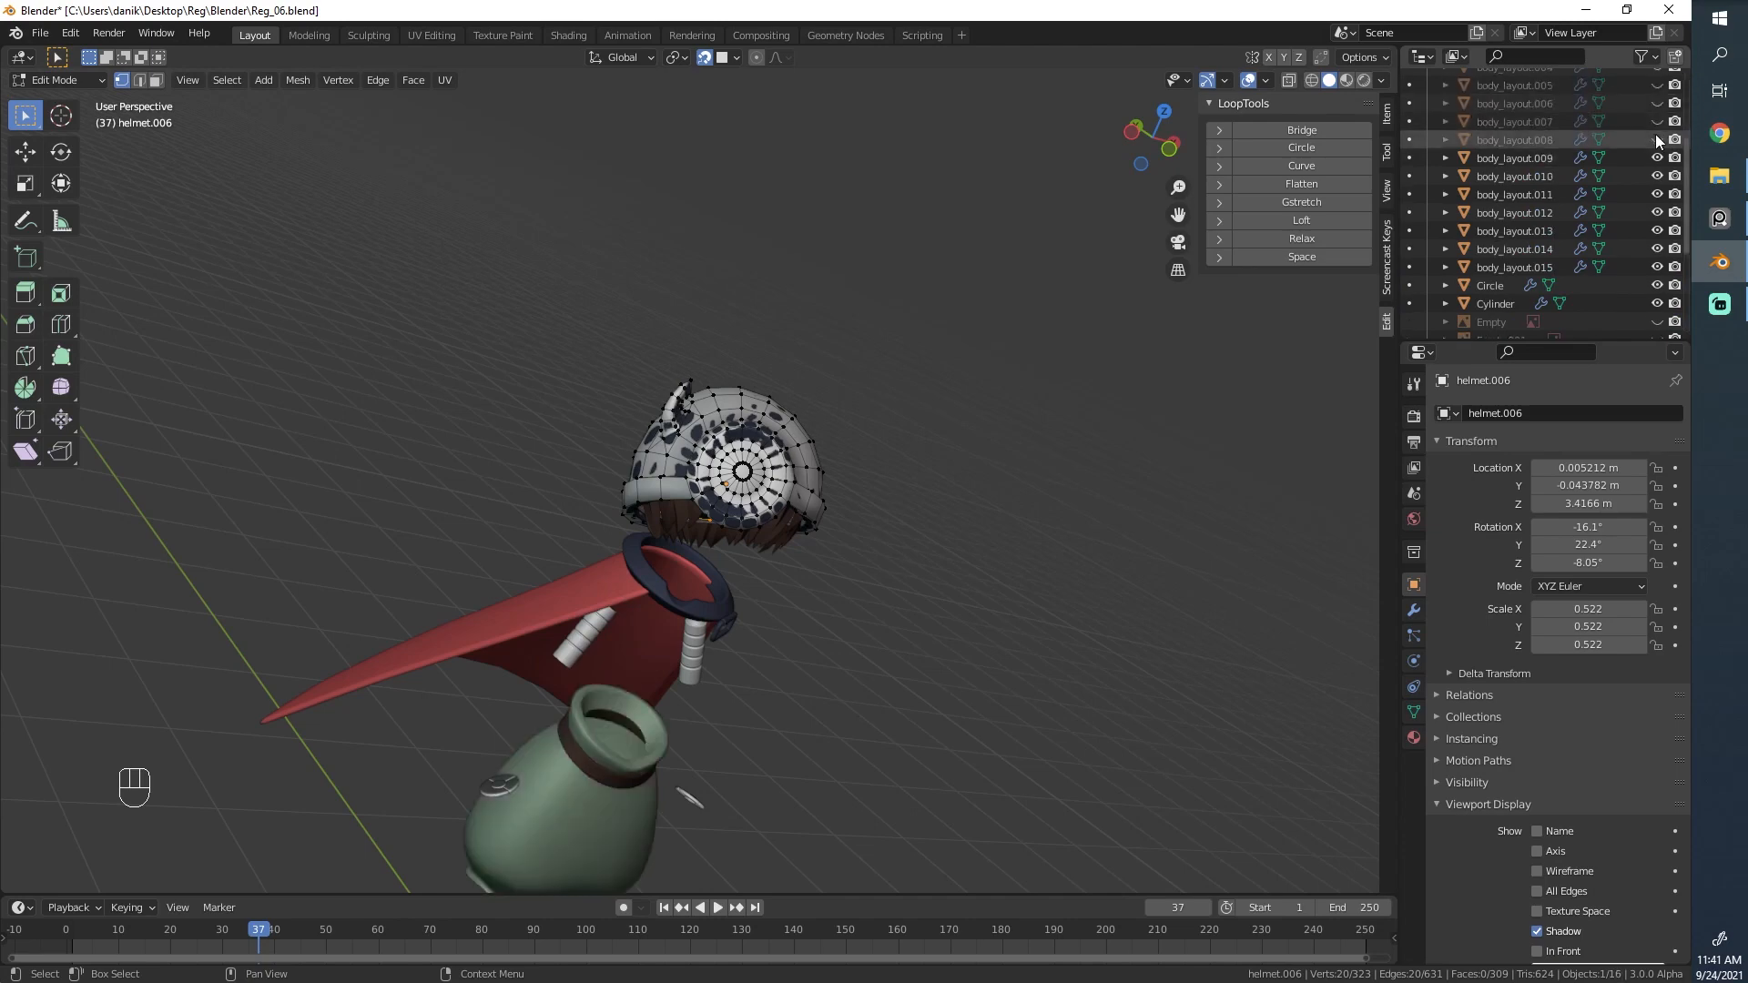
pyautogui.moveTo(1657, 212); pyautogui.dragTo(1658, 104)
pyautogui.scroll(2, 1657, 105)
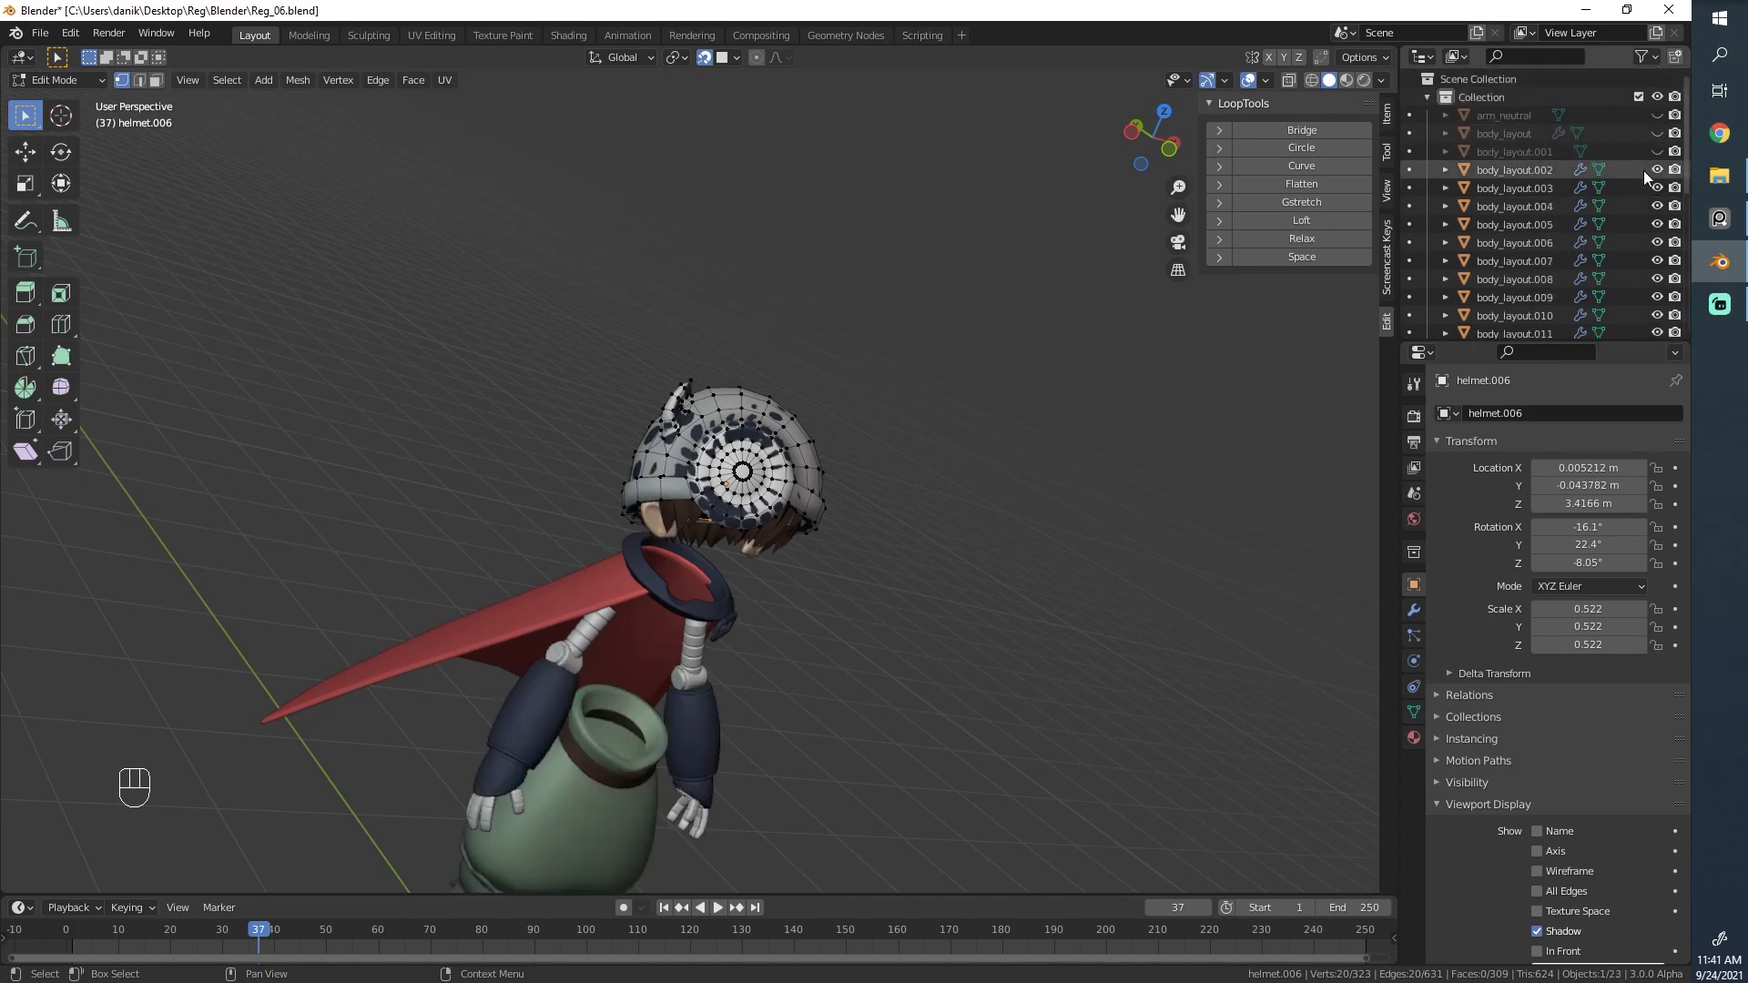
pyautogui.click(1660, 151)
pyautogui.click(1658, 134)
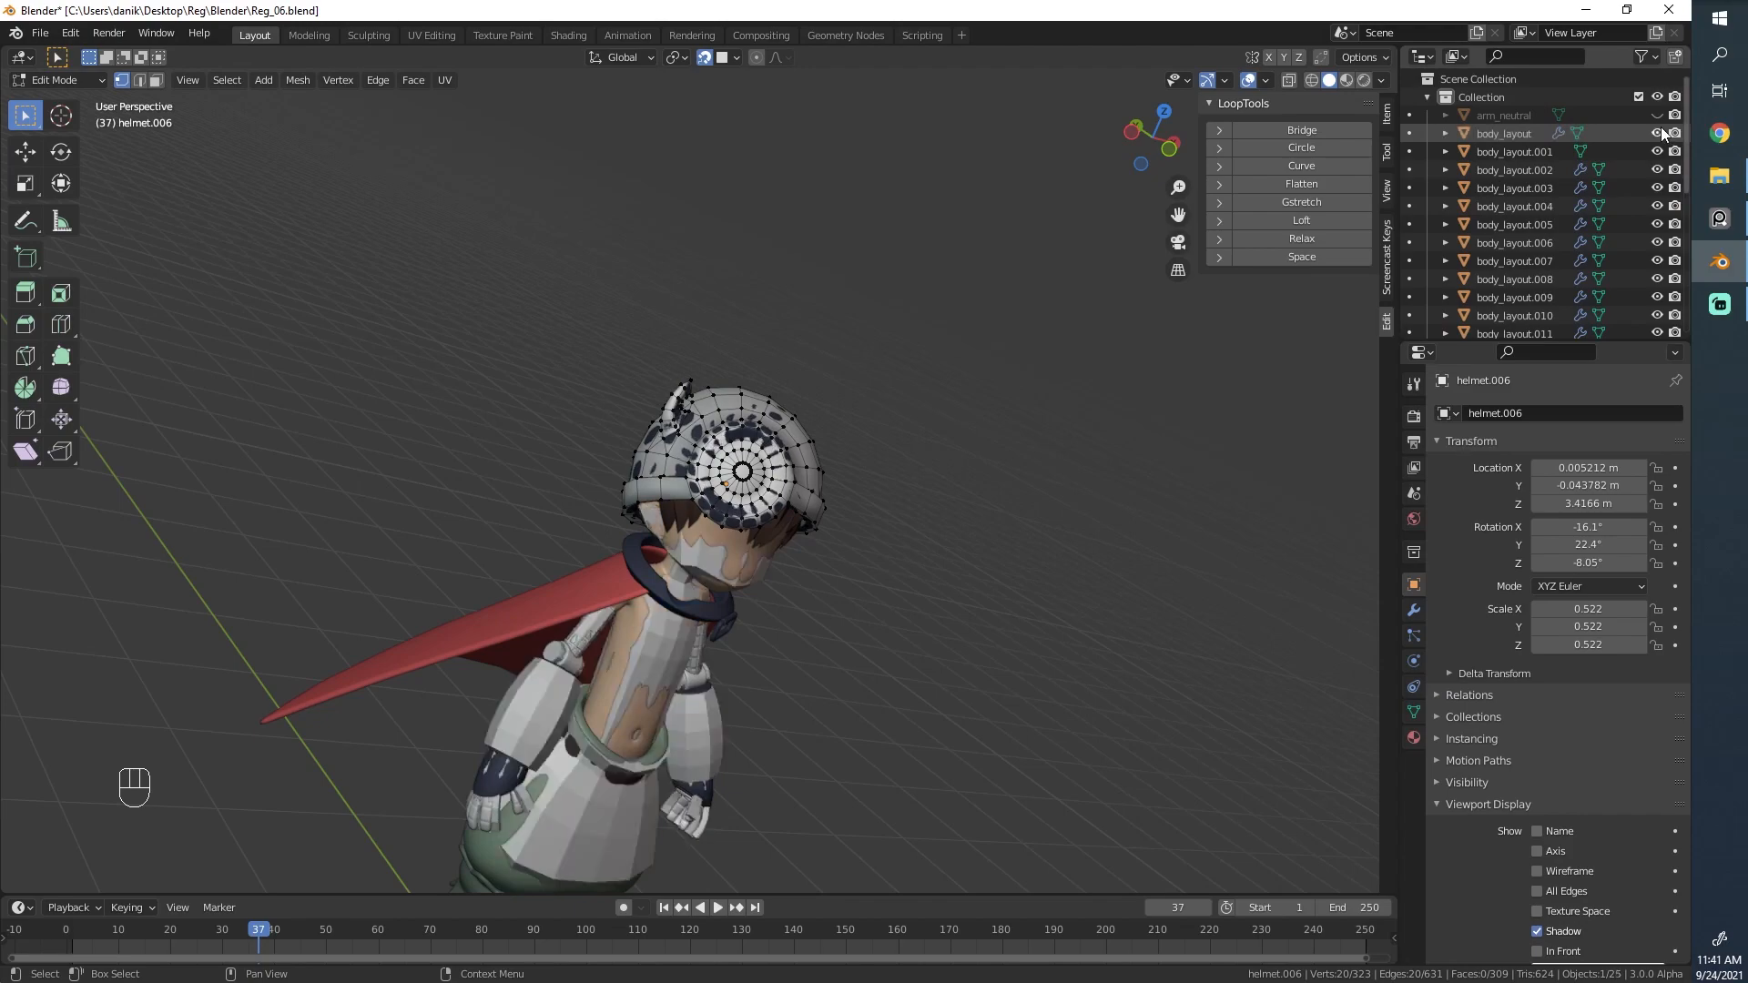
# Leave Edit Mode on helmet.006 and deselect everything, with the character's head and helmet framed.
pyautogui.scroll(-4, 1116, 437)
pyautogui.keyDown('alt'); pyautogui.moveTo(1116, 437); pyautogui.dragTo(971, 328, button='middle'); pyautogui.keyUp('alt')
pyautogui.keyDown('shift'); pyautogui.moveTo(852, 578); pyautogui.dragTo(892, 546, button='middle'); pyautogui.keyUp('shift')
pyautogui.scroll(5, 827, 500)
pyautogui.keyDown('shift'); pyautogui.moveTo(892, 546); pyautogui.dragTo(819, 473, button='middle'); pyautogui.keyUp('shift')
pyautogui.keyDown('shift'); pyautogui.moveTo(728, 218); pyautogui.dragTo(792, 401, button='middle'); pyautogui.keyUp('shift')
pyautogui.scroll(3, 532, 586)
pyautogui.press('Tab')
pyautogui.moveTo(531, 586); pyautogui.dragTo(730, 697, button='middle')
pyautogui.hotkey('alt', 'a')
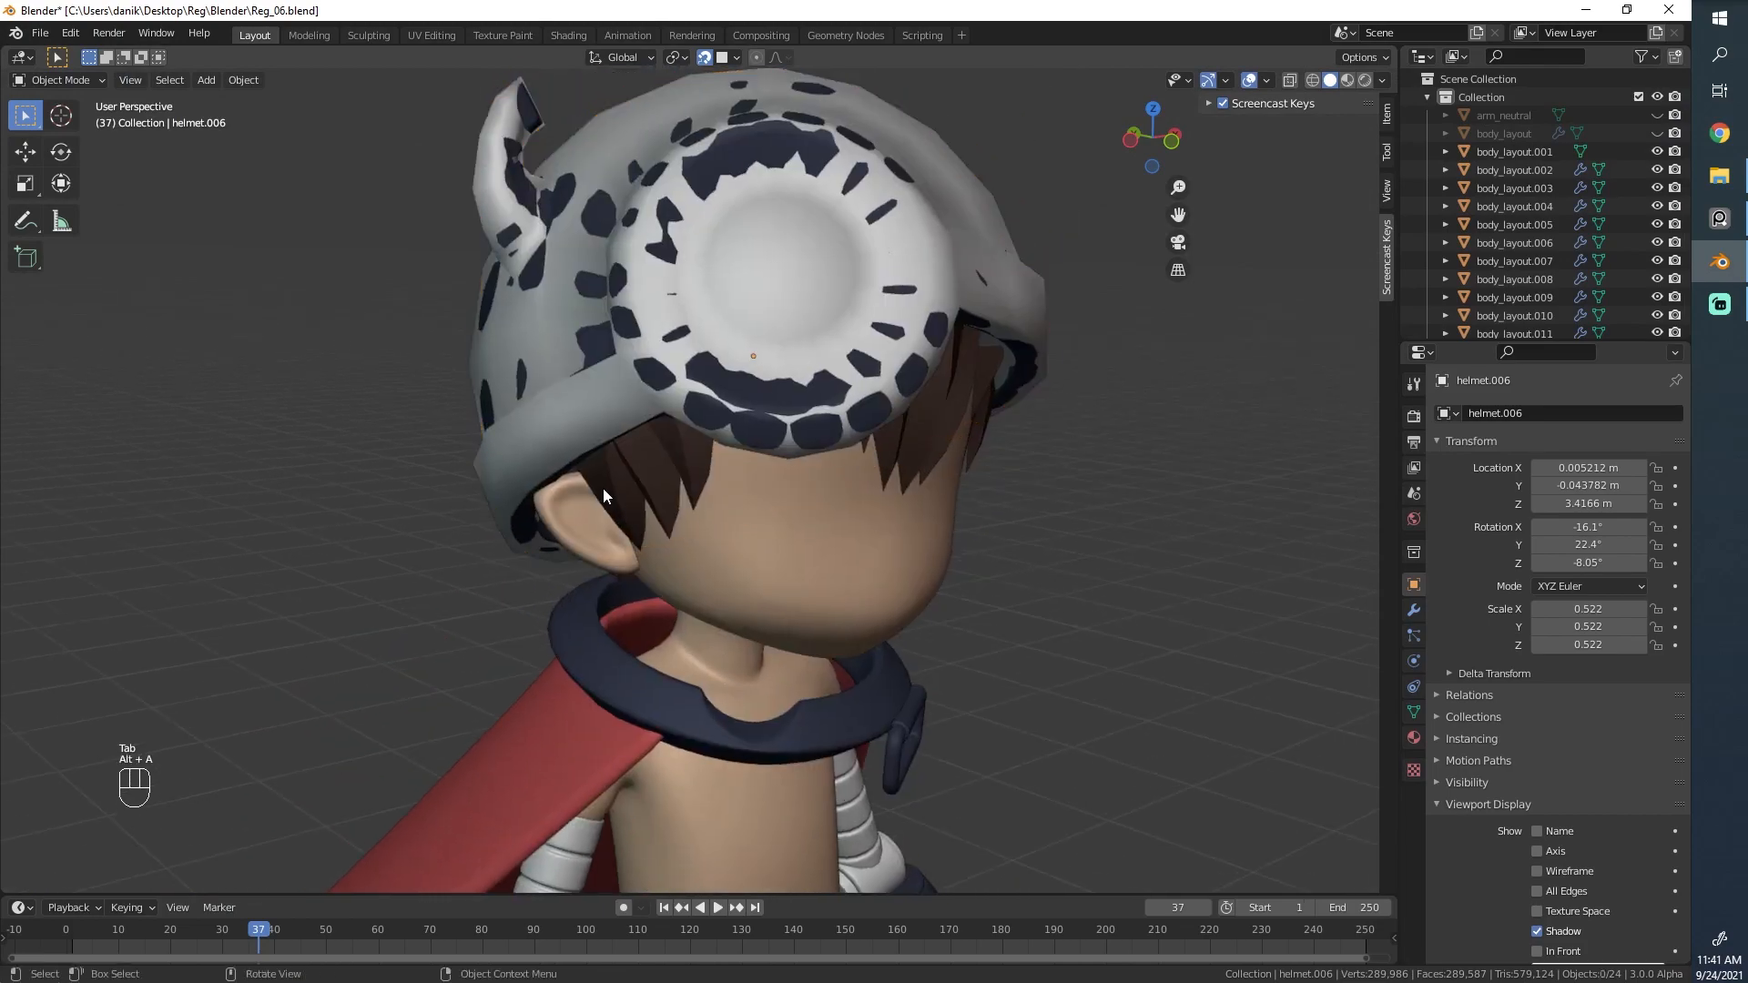
# Examine how the retopologized helmet sits over the original helmet and around the character's hair, from several angles and distances.
pyautogui.scroll(-3, 602, 488)
pyautogui.moveTo(603, 488)
pyautogui.mouseDown(button='middle')
pyautogui.moveTo(630, 636)
pyautogui.moveTo(952, 671)
pyautogui.moveTo(948, 613)
pyautogui.moveTo(714, 538)
pyautogui.moveTo(752, 541)
pyautogui.moveTo(651, 566)
pyautogui.moveTo(635, 495)
pyautogui.mouseUp(button='middle')
pyautogui.scroll(5, 767, 561)
pyautogui.scroll(1, 752, 541)
pyautogui.scroll(-5, 752, 540)
pyautogui.scroll(-4, 652, 566)
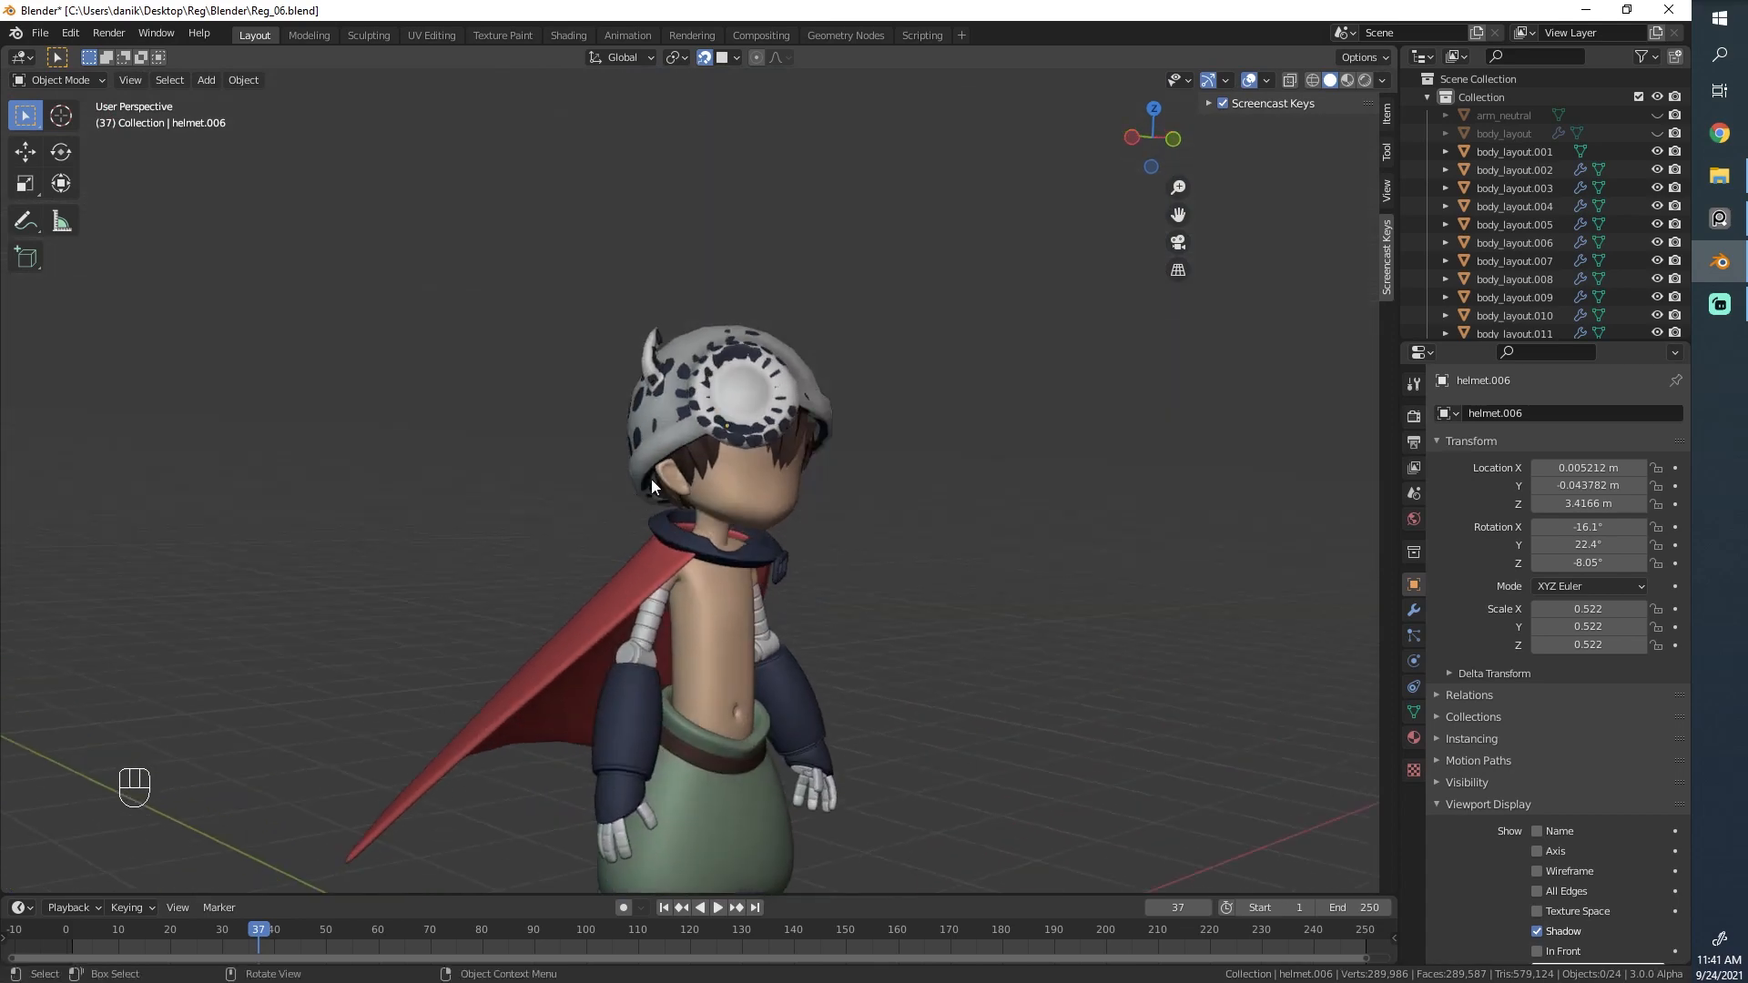
pyautogui.scroll(5, 687, 477)
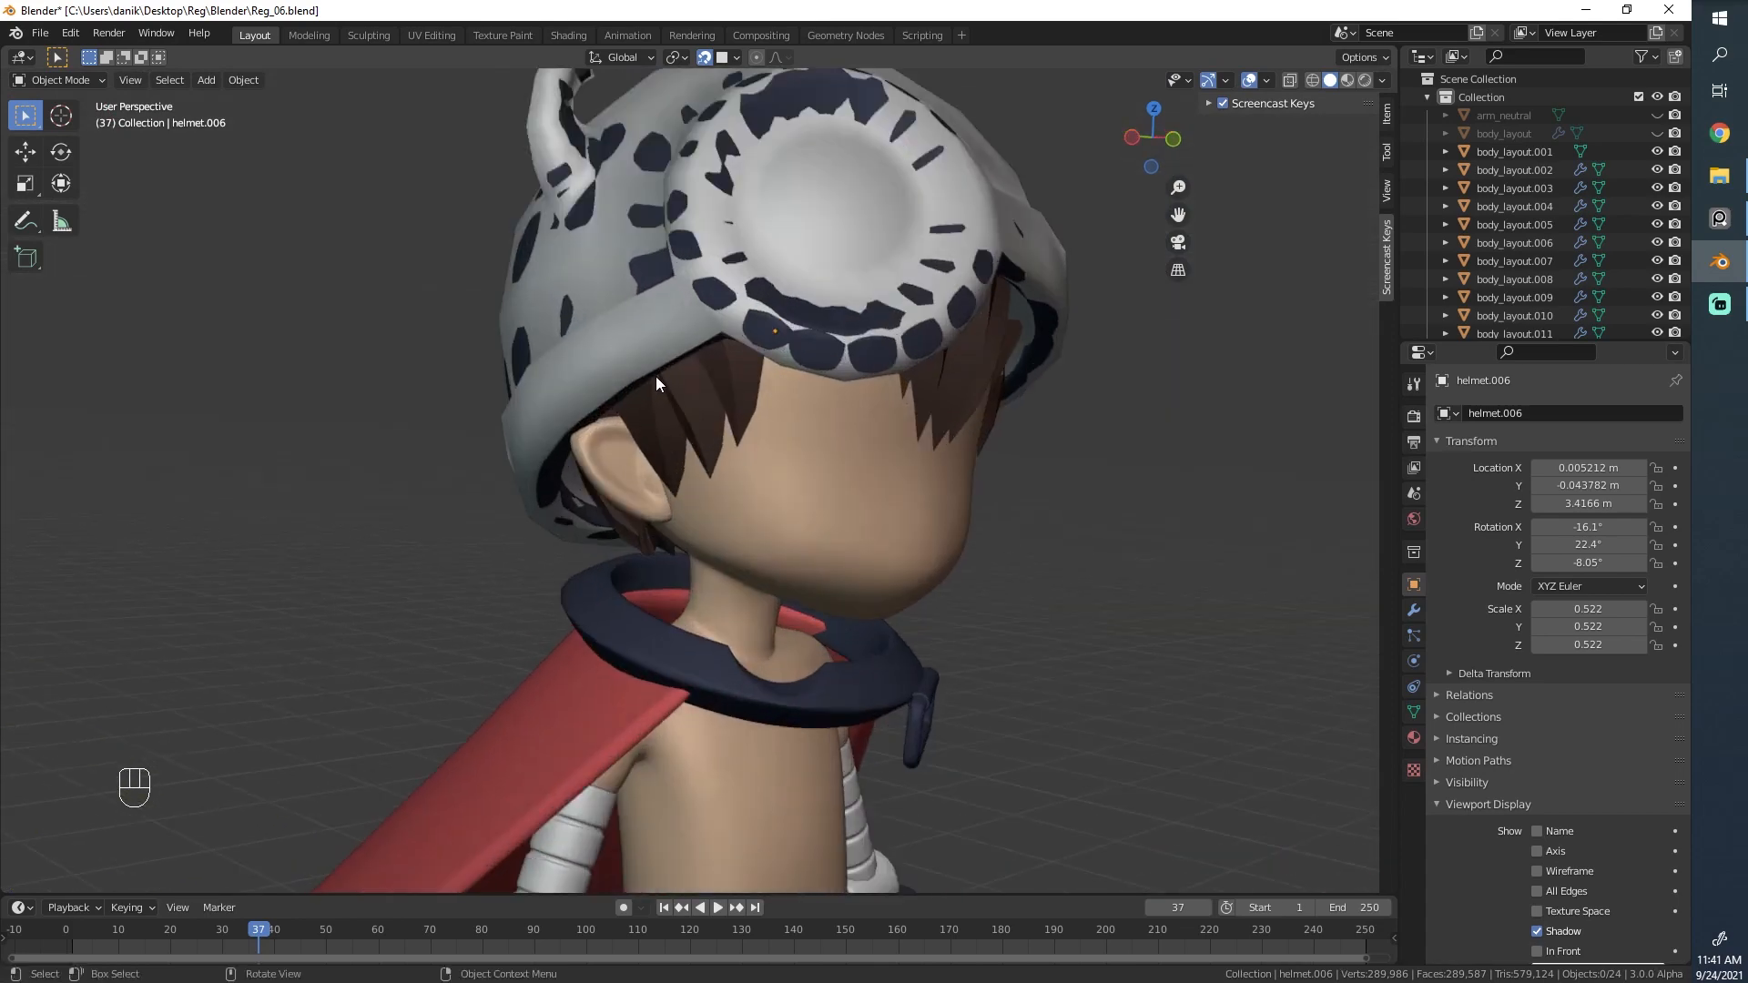
pyautogui.keyDown('shift'); pyautogui.click(675, 325); pyautogui.keyUp('shift')
pyautogui.moveTo(676, 325); pyautogui.dragTo(703, 481, button='middle')
pyautogui.scroll(-3, 703, 480)
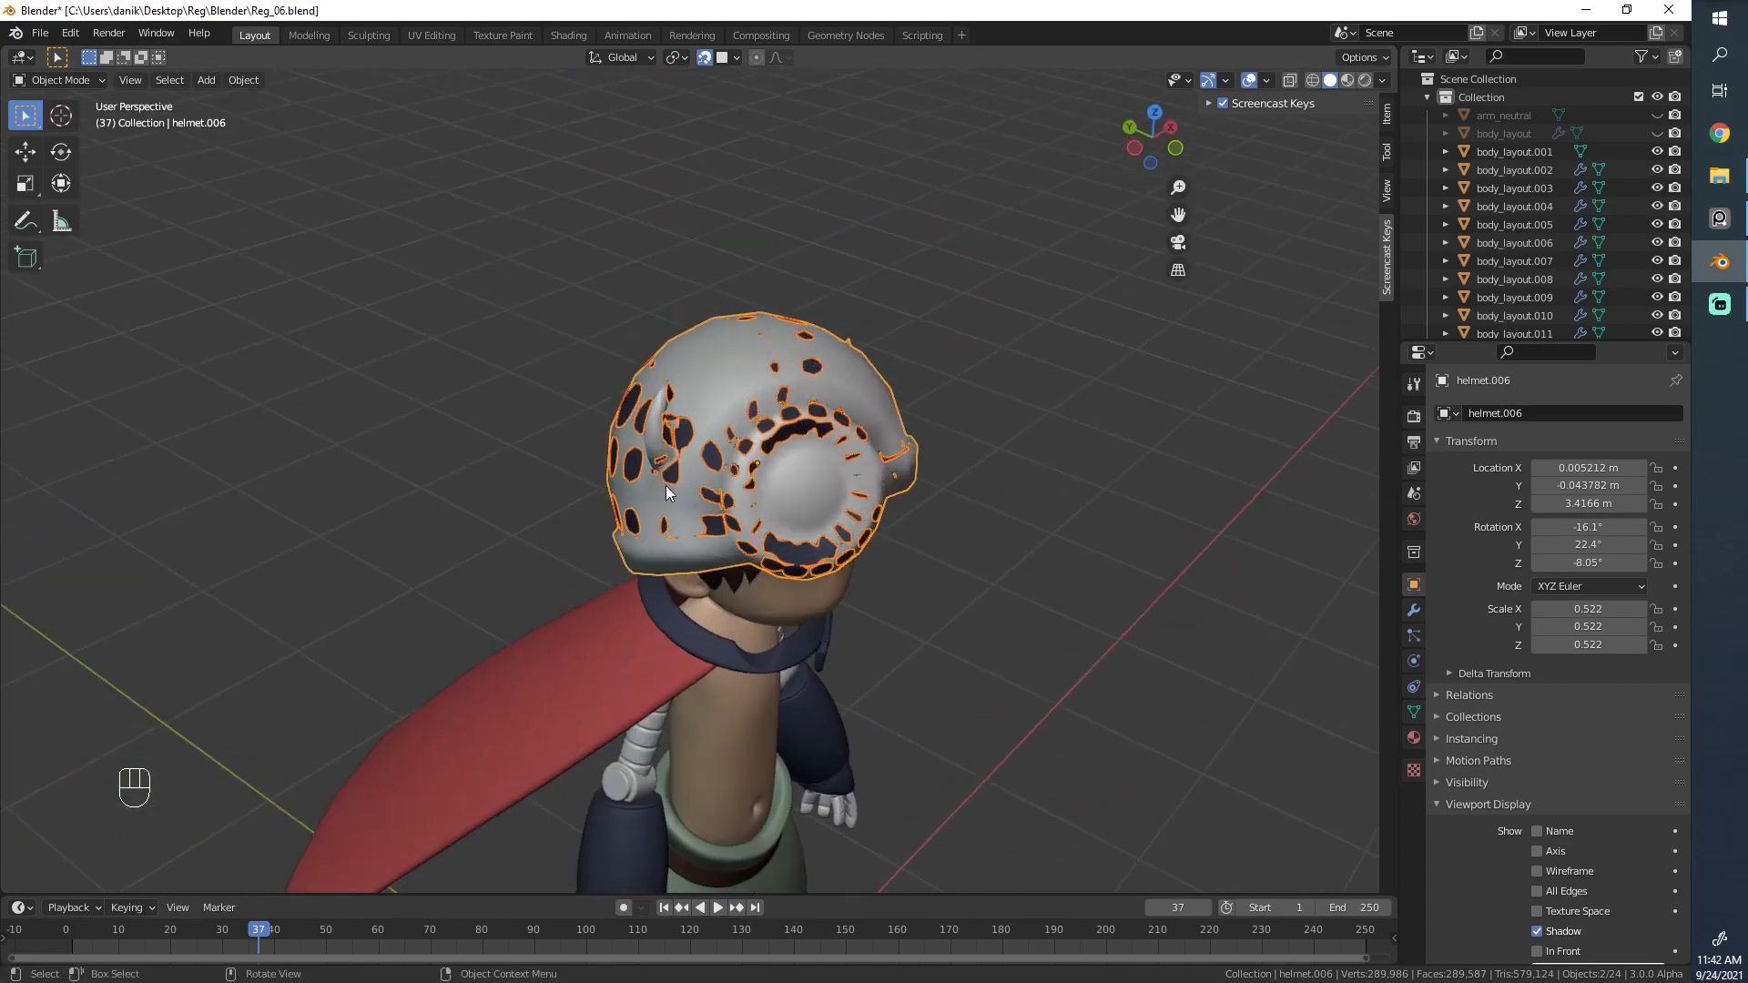
pyautogui.scroll(4, 665, 484)
pyautogui.moveTo(658, 636); pyautogui.dragTo(643, 584, button='middle')
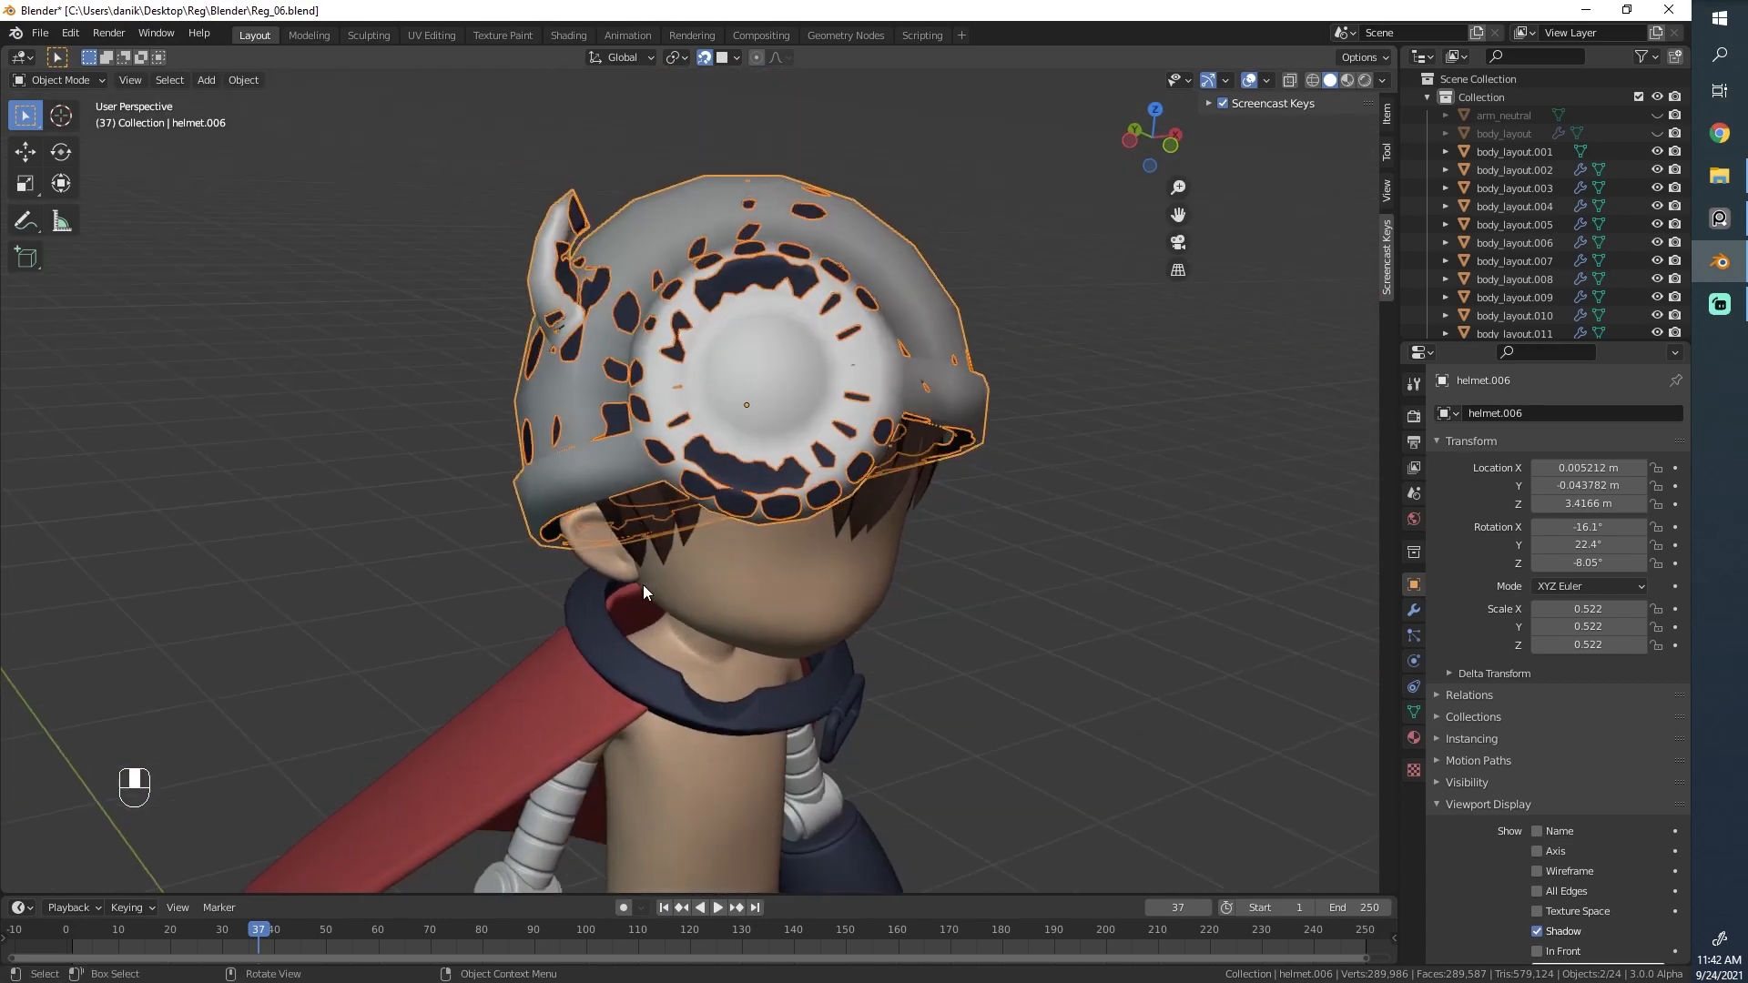
pyautogui.moveTo(888, 381); pyautogui.dragTo(838, 501, button='middle')
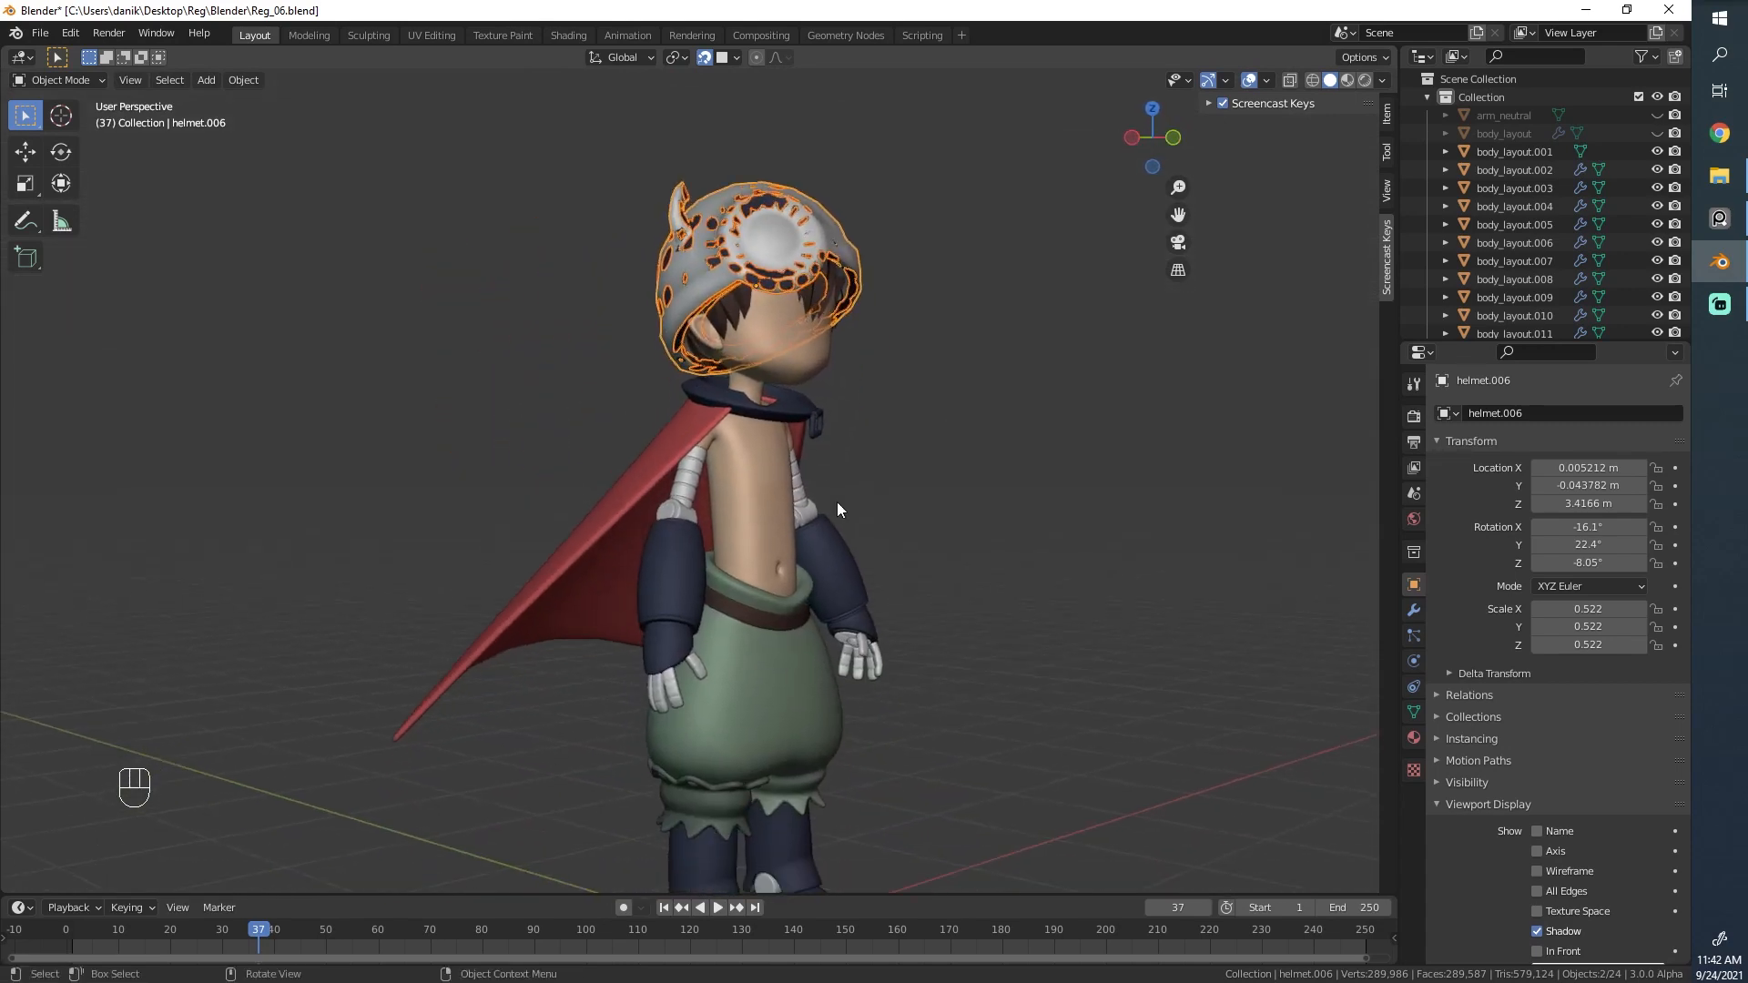
pyautogui.moveTo(903, 391); pyautogui.dragTo(921, 540, button='middle')
pyautogui.moveTo(625, 511); pyautogui.dragTo(737, 560, button='middle')
pyautogui.hotkey('alt', 'a')
pyautogui.scroll(2, 684, 218)
pyautogui.moveTo(685, 210); pyautogui.dragTo(665, 577, button='middle')
pyautogui.scroll(2, 588, 482)
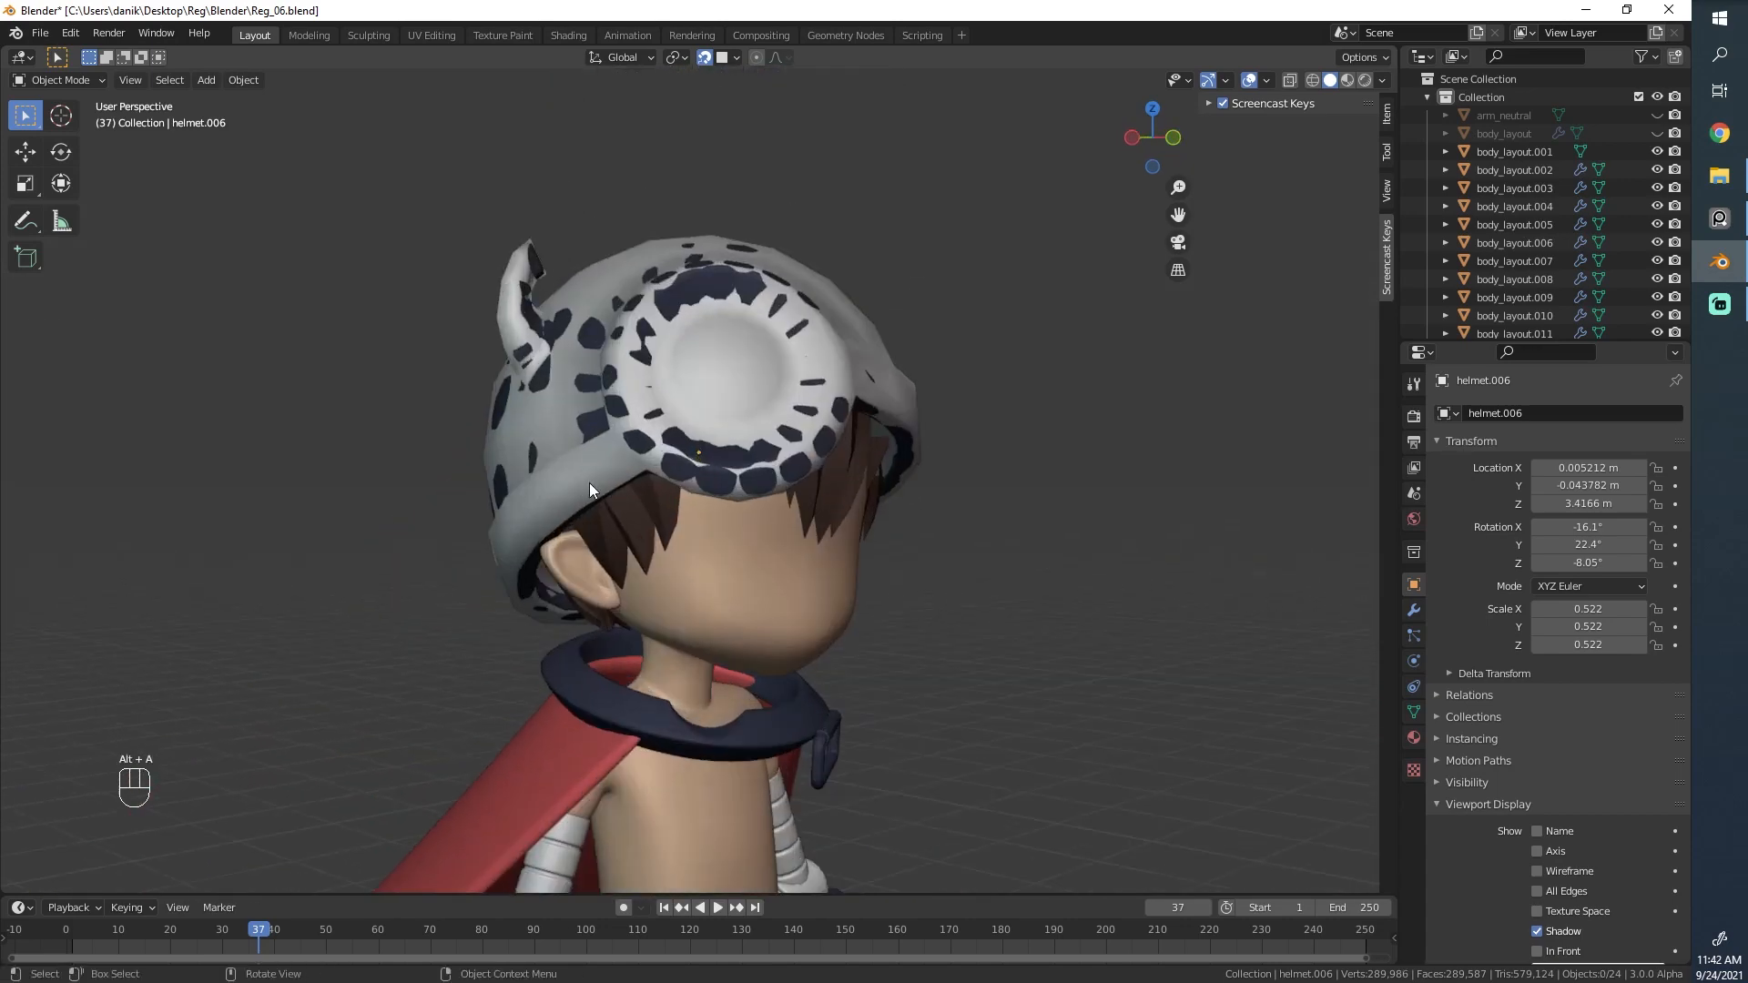
# Select helmet.006, save the Reg_06.blend file and turn snapping off.
pyautogui.click(589, 475)
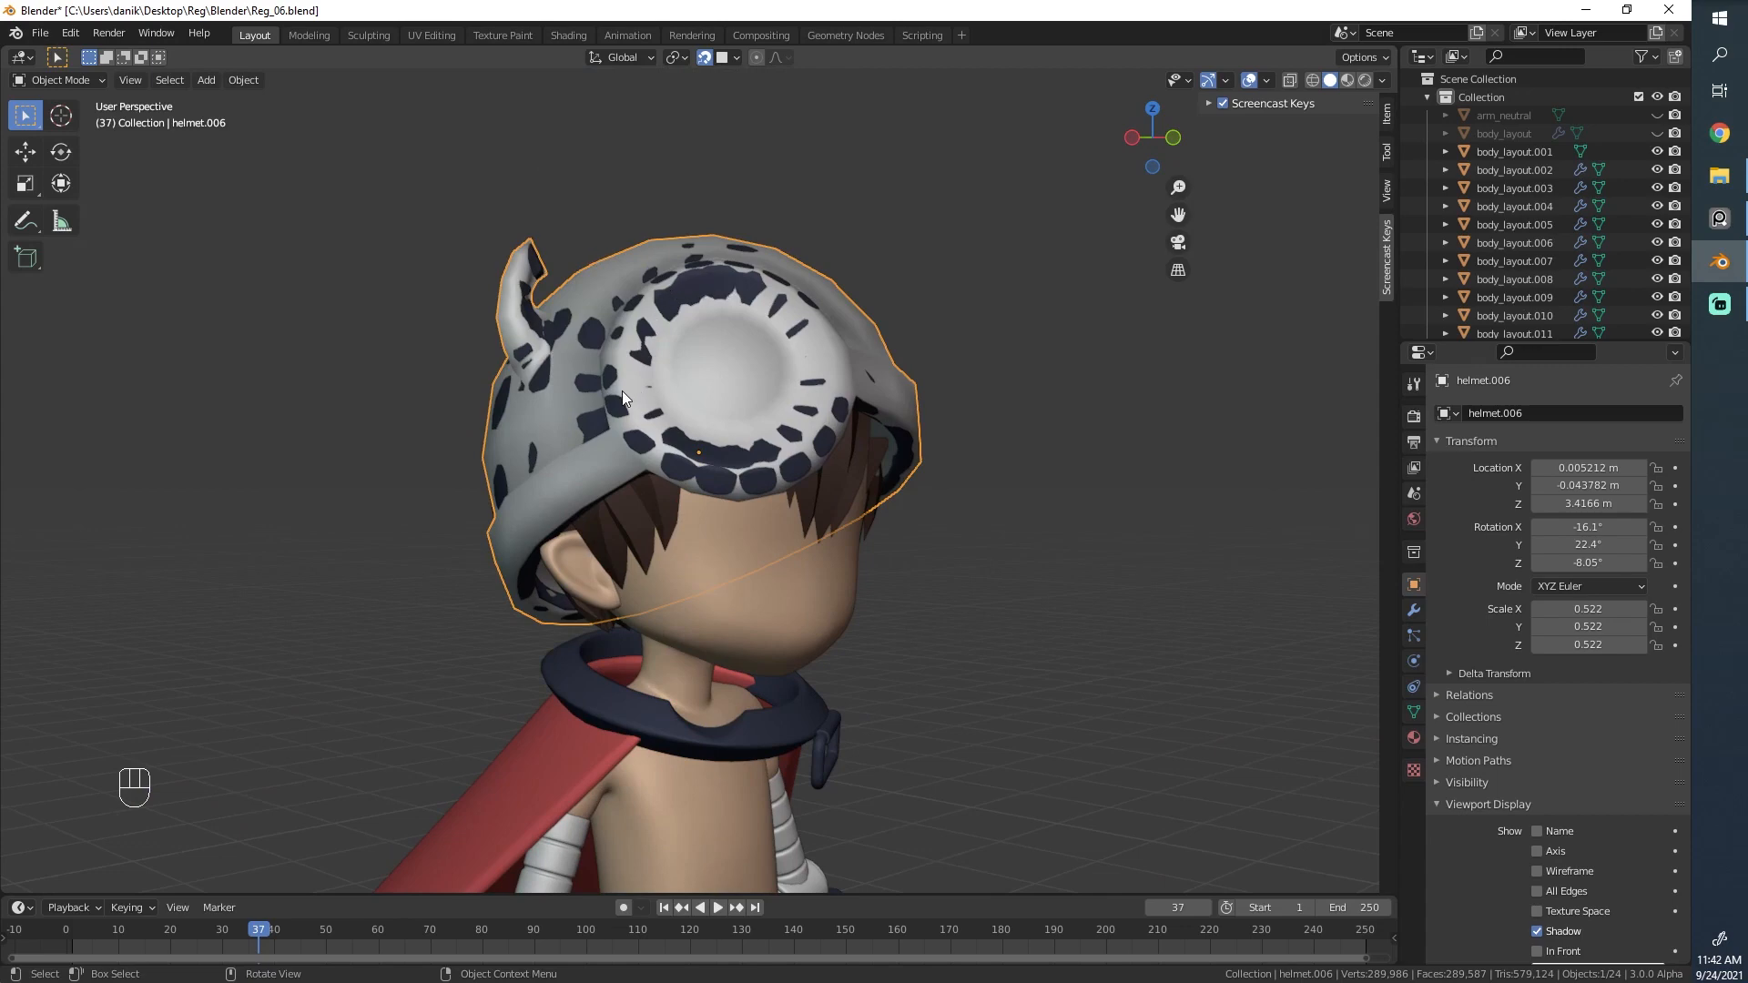
pyautogui.scroll(1, 718, 309)
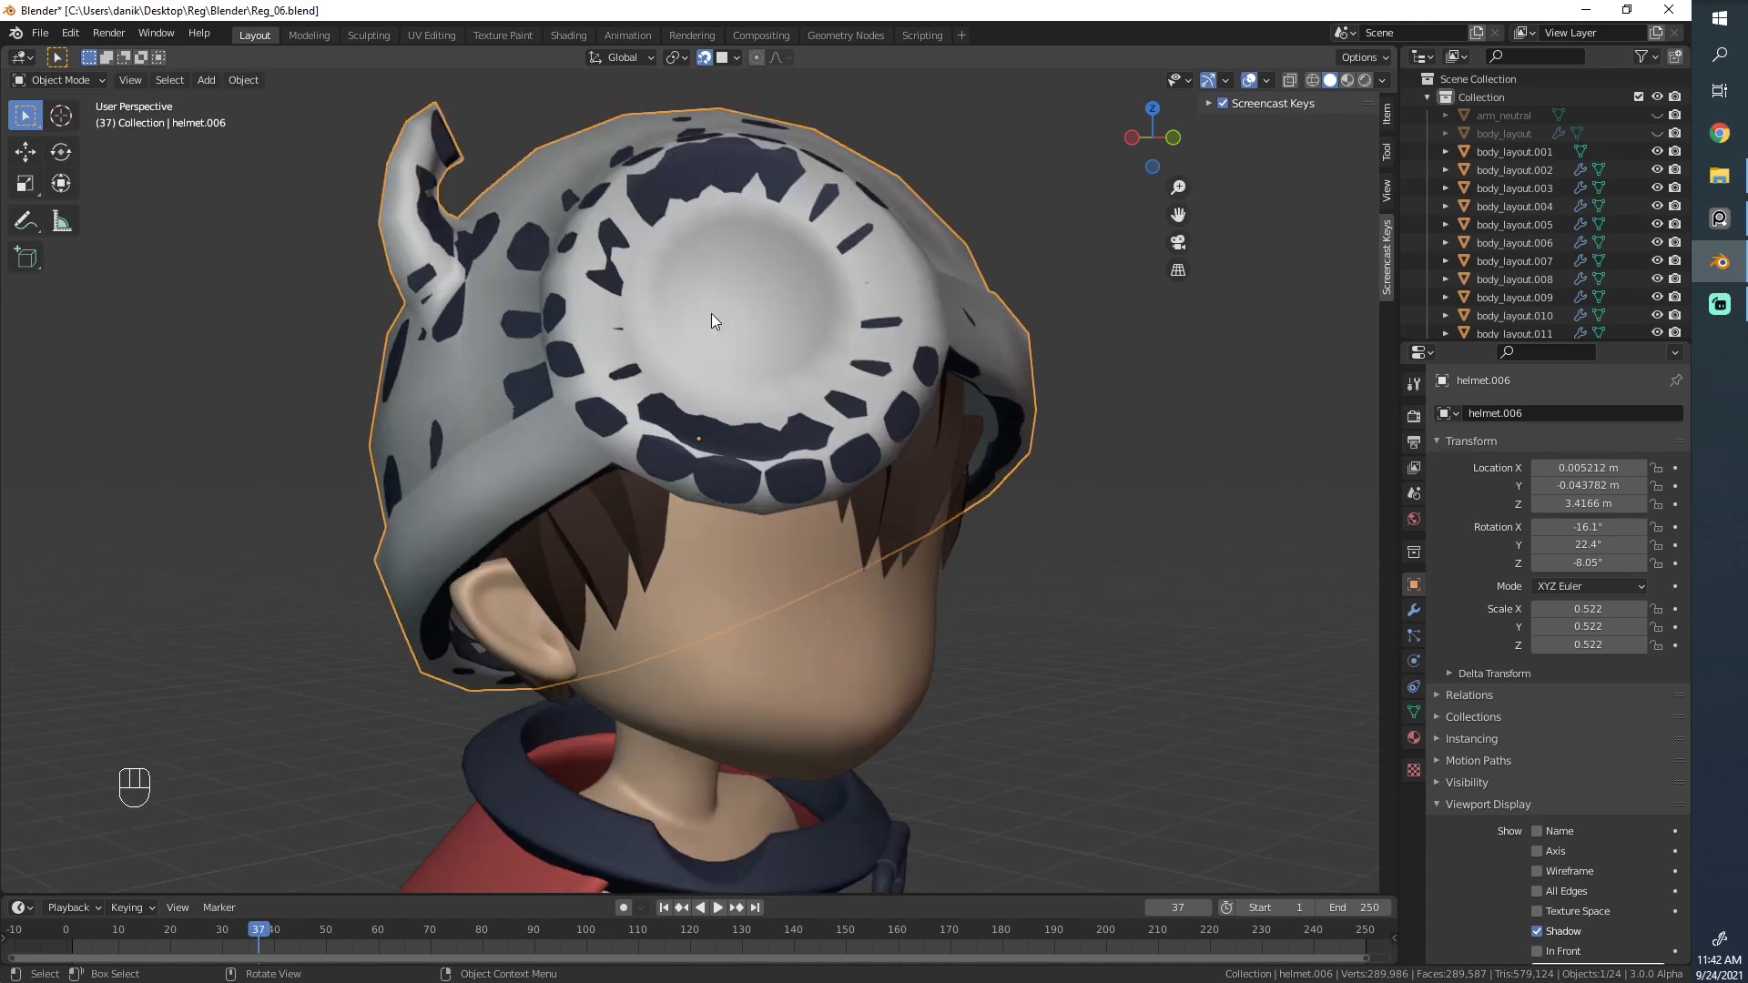
pyautogui.scroll(-1, 712, 321)
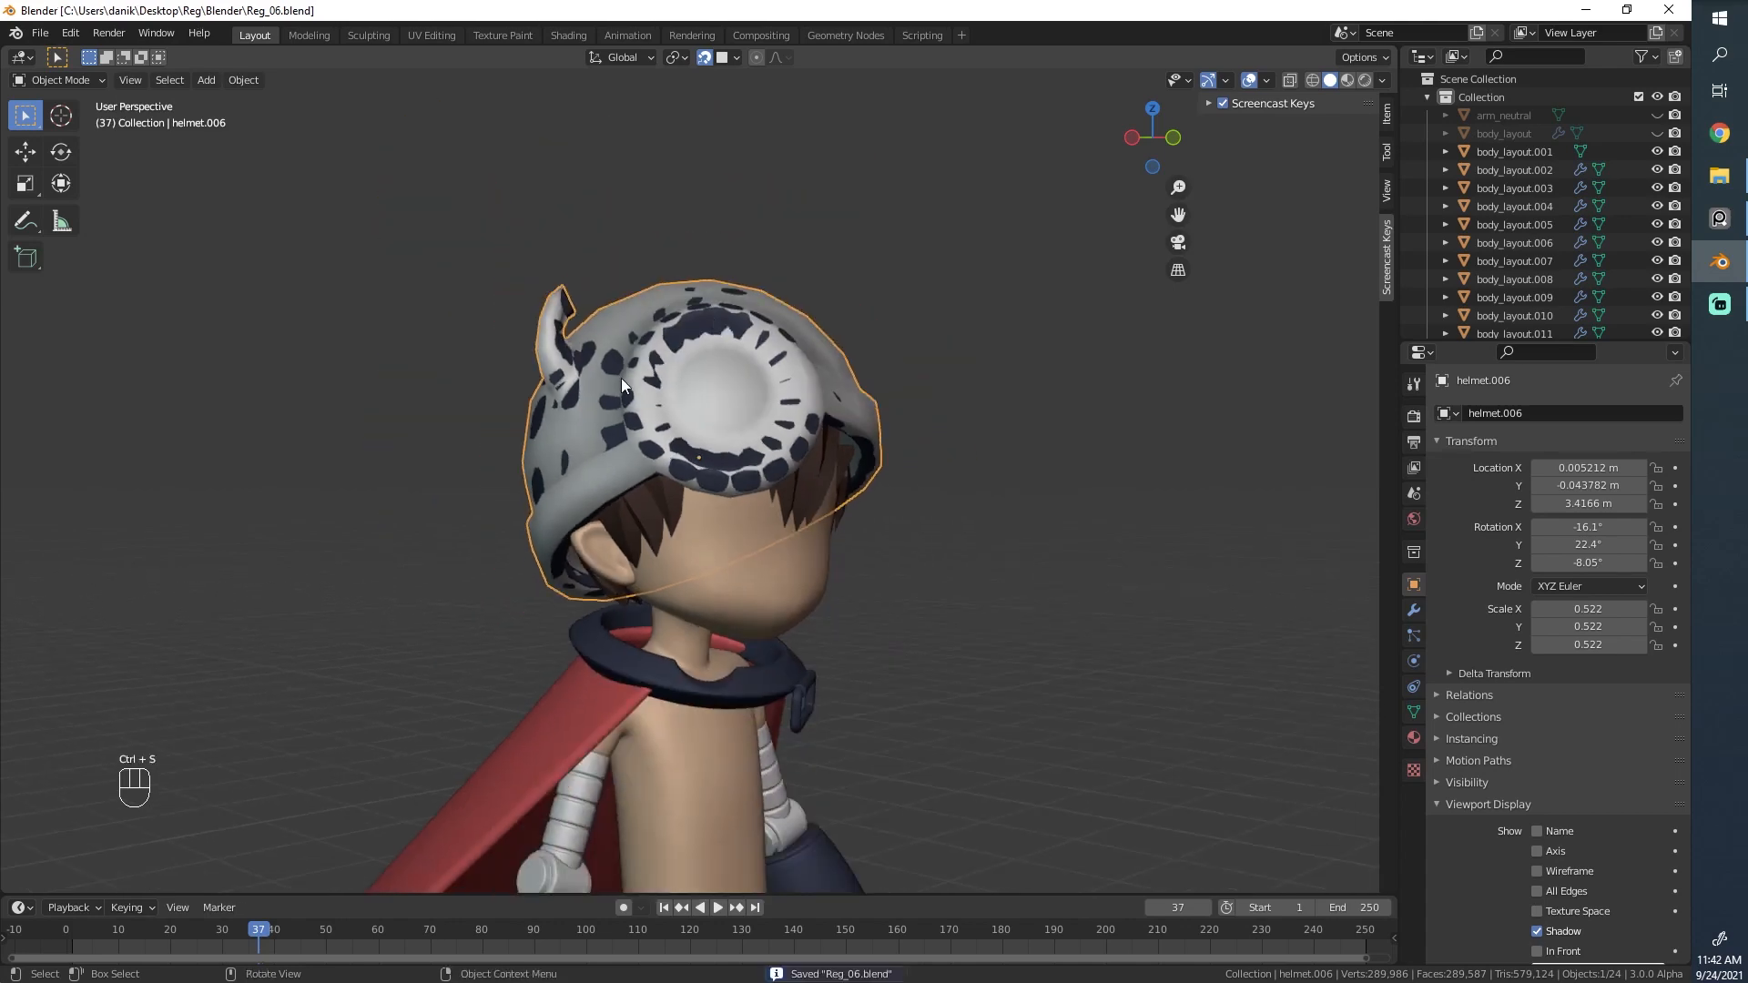
pyautogui.scroll(1, 630, 361)
pyautogui.hotkey('shift', 'Tab')
# Rename helmet.006 as helmet_low and select the original helmet object.
pyautogui.scroll(-1, 613, 374)
pyautogui.scroll(-9, 1504, 273)
pyautogui.doubleClick(1504, 286)
pyautogui.write('helmet_low')
pyautogui.press('Return')
pyautogui.click(744, 386)
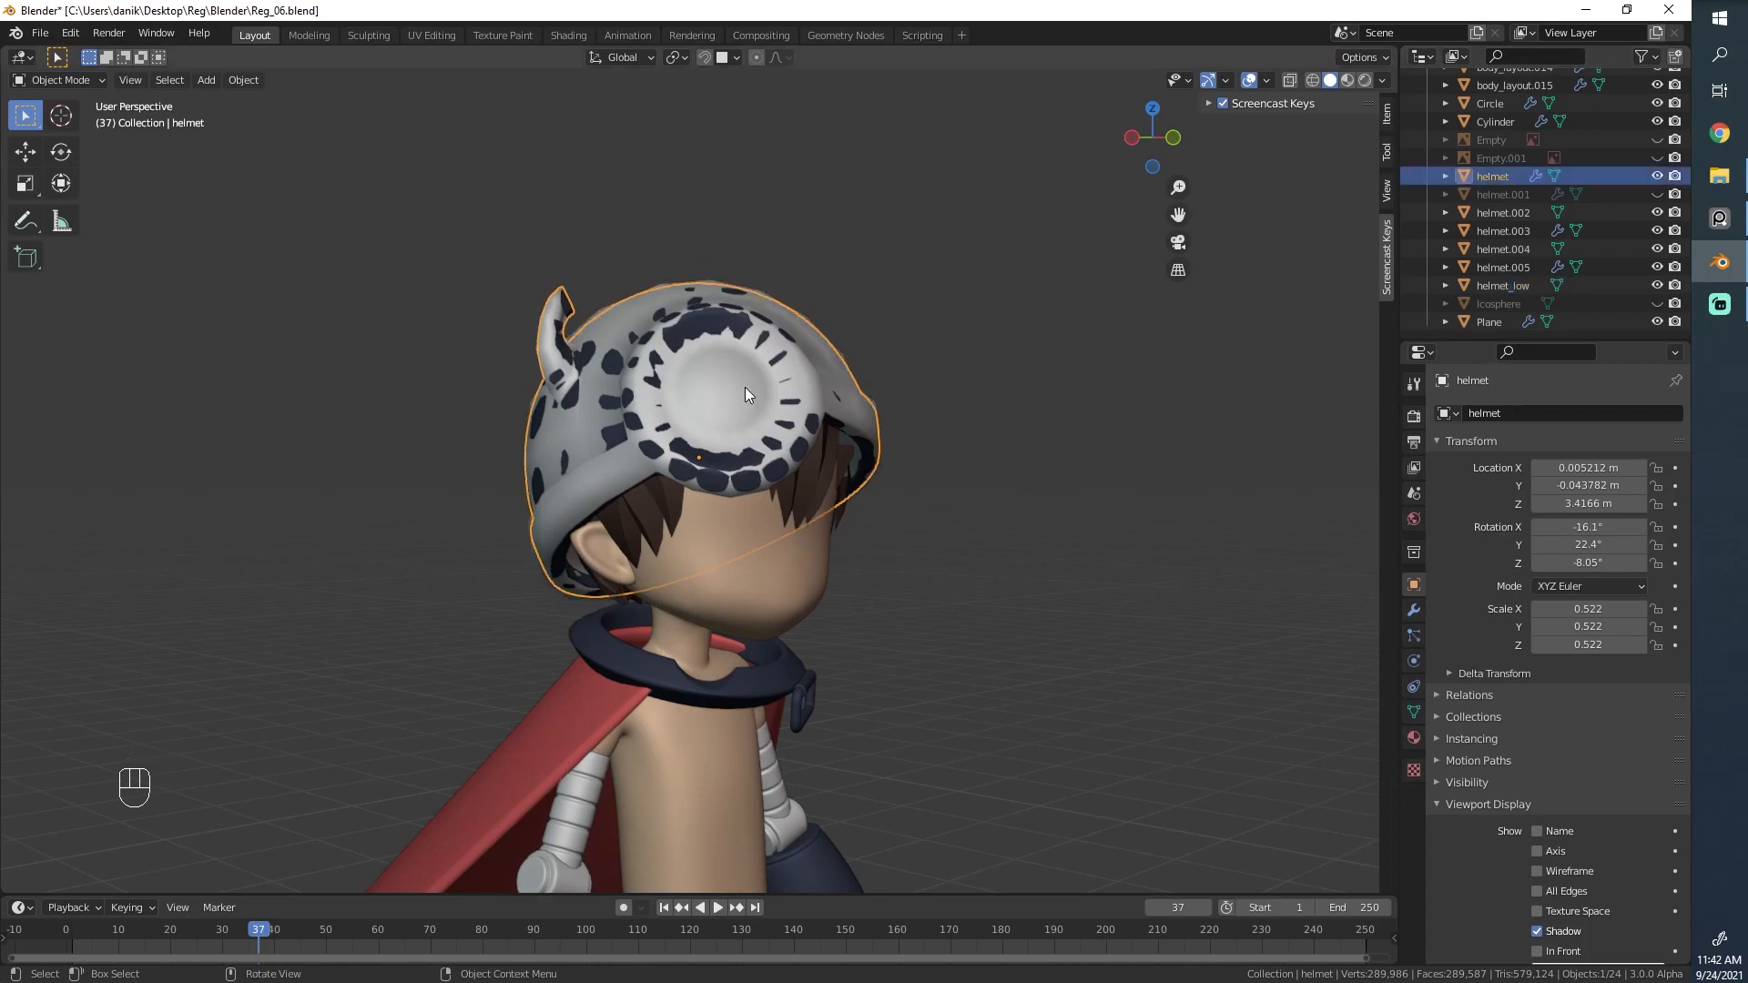
# Save the file and, in the UV Editing workspace, mark seams along the edge loops around helmet_low's horns.
pyautogui.hotkey('ctrl', 's')
pyautogui.click(431, 35)
pyautogui.press('u')
pyautogui.scroll(3, 343, 527)
pyautogui.moveTo(1092, 331)
pyautogui.mouseDown(button='middle')
pyautogui.moveTo(1132, 492)
pyautogui.moveTo(959, 515)
pyautogui.moveTo(842, 668)
pyautogui.moveTo(874, 608)
pyautogui.moveTo(1162, 530)
pyautogui.mouseUp(button='middle')
pyautogui.hotkey('shift', 'z')
pyautogui.scroll(5, 1104, 637)
pyautogui.keyDown('alt'); pyautogui.click(1120, 438); pyautogui.keyUp('alt')
pyautogui.keyDown('alt'); pyautogui.keyDown('shift'); pyautogui.click(1132, 491); pyautogui.keyUp('shift'); pyautogui.keyUp('alt')
pyautogui.hotkey('ctrl', 'e')
# Mark the edge loop running around the helmet's opening as a seam.
pyautogui.scroll(-4, 1116, 496)
pyautogui.keyDown('alt'); pyautogui.keyDown('shift'); pyautogui.click(960, 515); pyautogui.keyUp('shift'); pyautogui.keyUp('alt')
pyautogui.hotkey('shift', 'z')
pyautogui.hotkey('shift', 'z')
pyautogui.keyDown('alt'); pyautogui.click(843, 667); pyautogui.keyUp('alt')
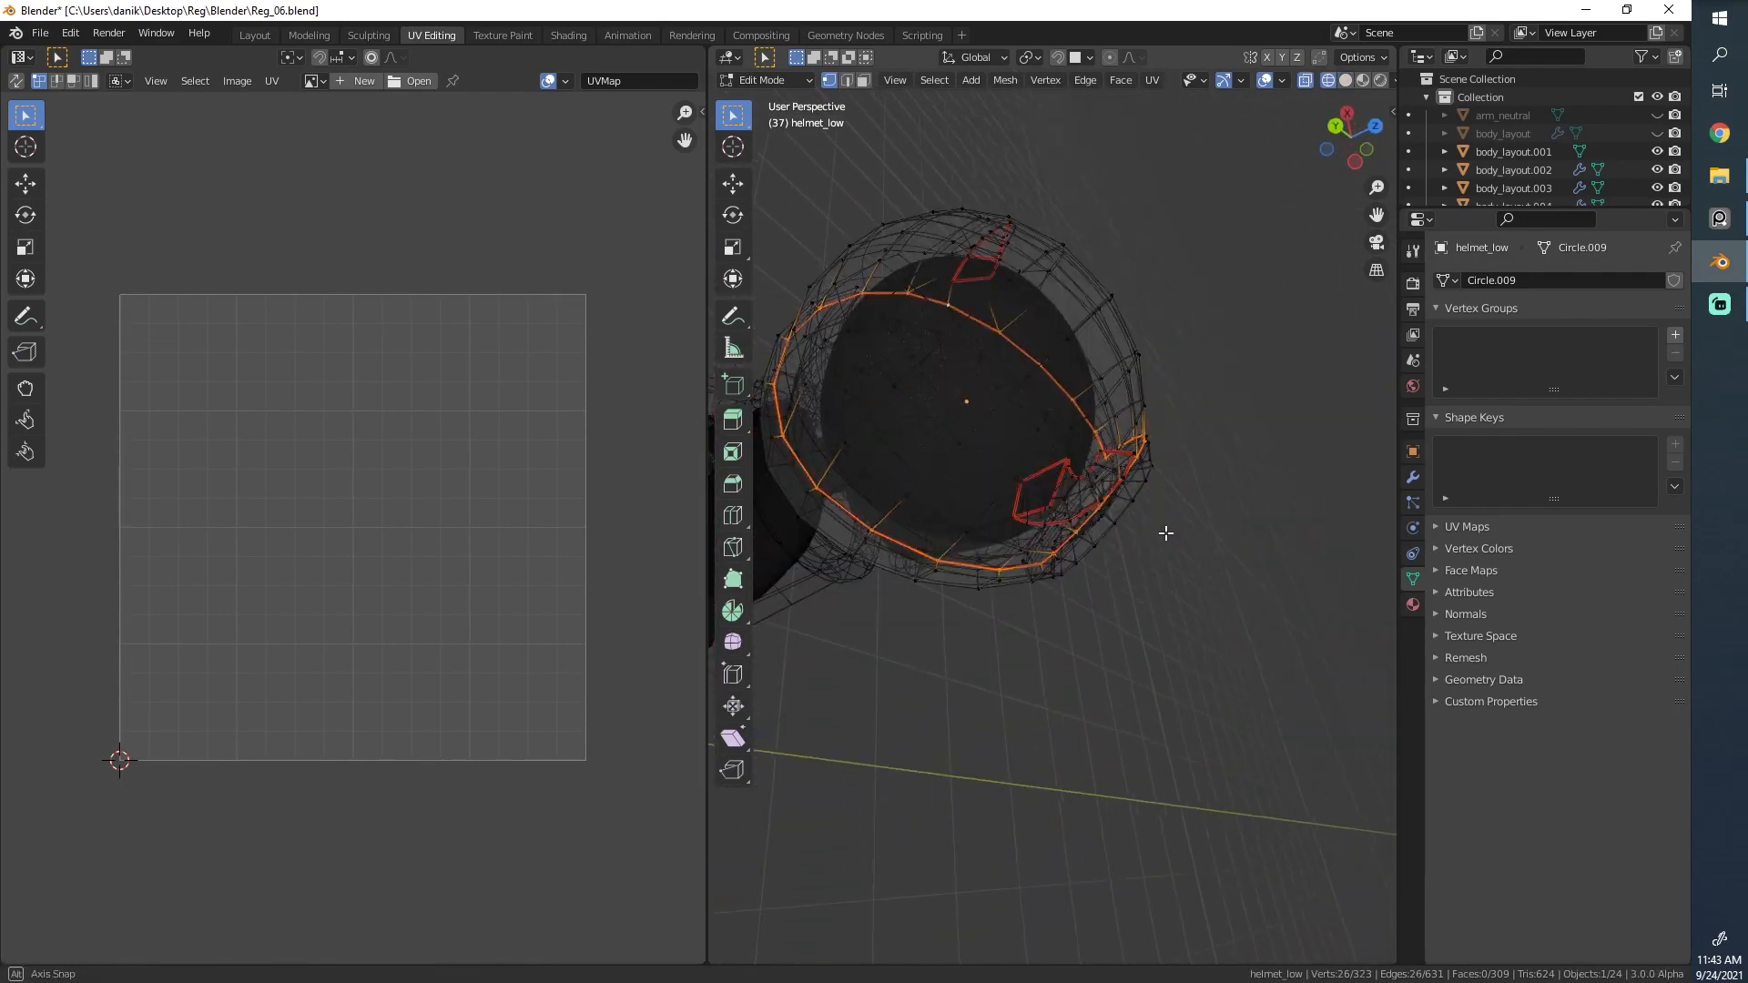
pyautogui.hotkey('ctrl', 'e')
# Mark the short run of two connecting edges near the helmet's rim as a seam.
pyautogui.scroll(4, 1120, 583)
pyautogui.moveTo(1077, 632)
pyautogui.mouseDown(button='middle')
pyautogui.moveTo(989, 580)
pyautogui.moveTo(1037, 468)
pyautogui.mouseUp(button='middle')
pyautogui.keyDown('alt'); pyautogui.click(1038, 468); pyautogui.keyUp('alt')
pyautogui.hotkey('ctrl', 'e')
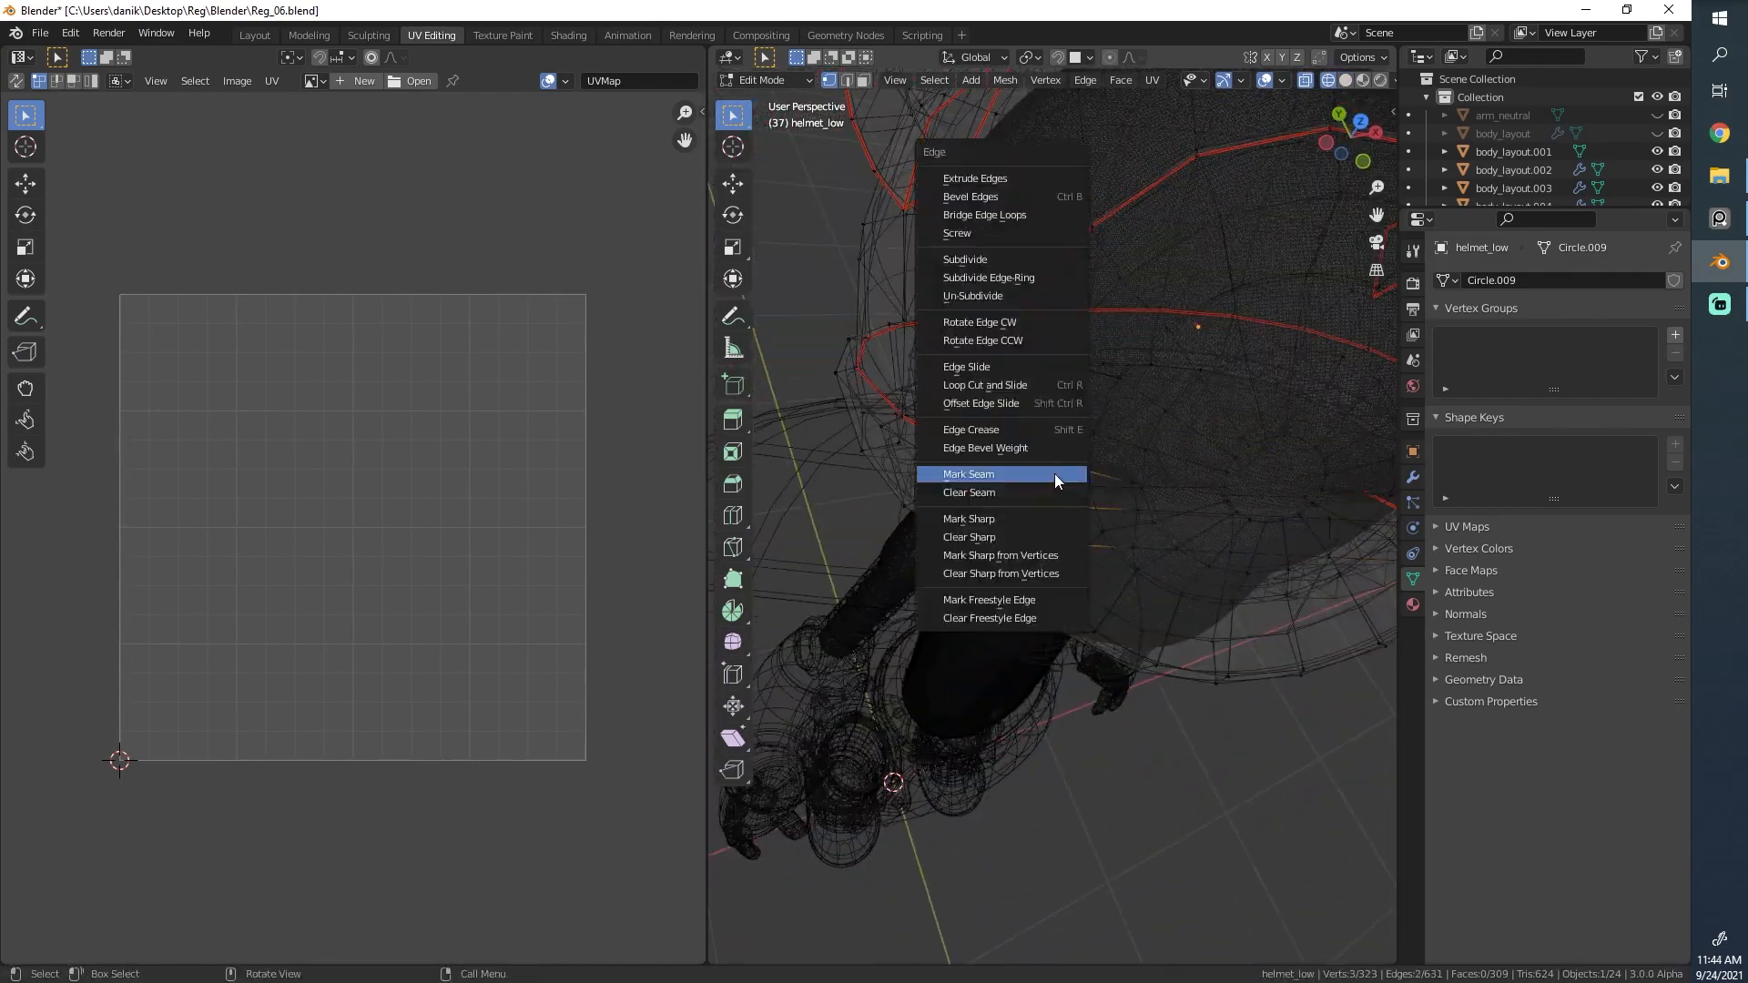
pyautogui.click(1057, 478)
# Unwrap the UVs of the entire helmet_low mesh and leave Edit Mode.
pyautogui.press('a')
pyautogui.press('u')
pyautogui.scroll(2, 409, 504)
pyautogui.press('Tab')
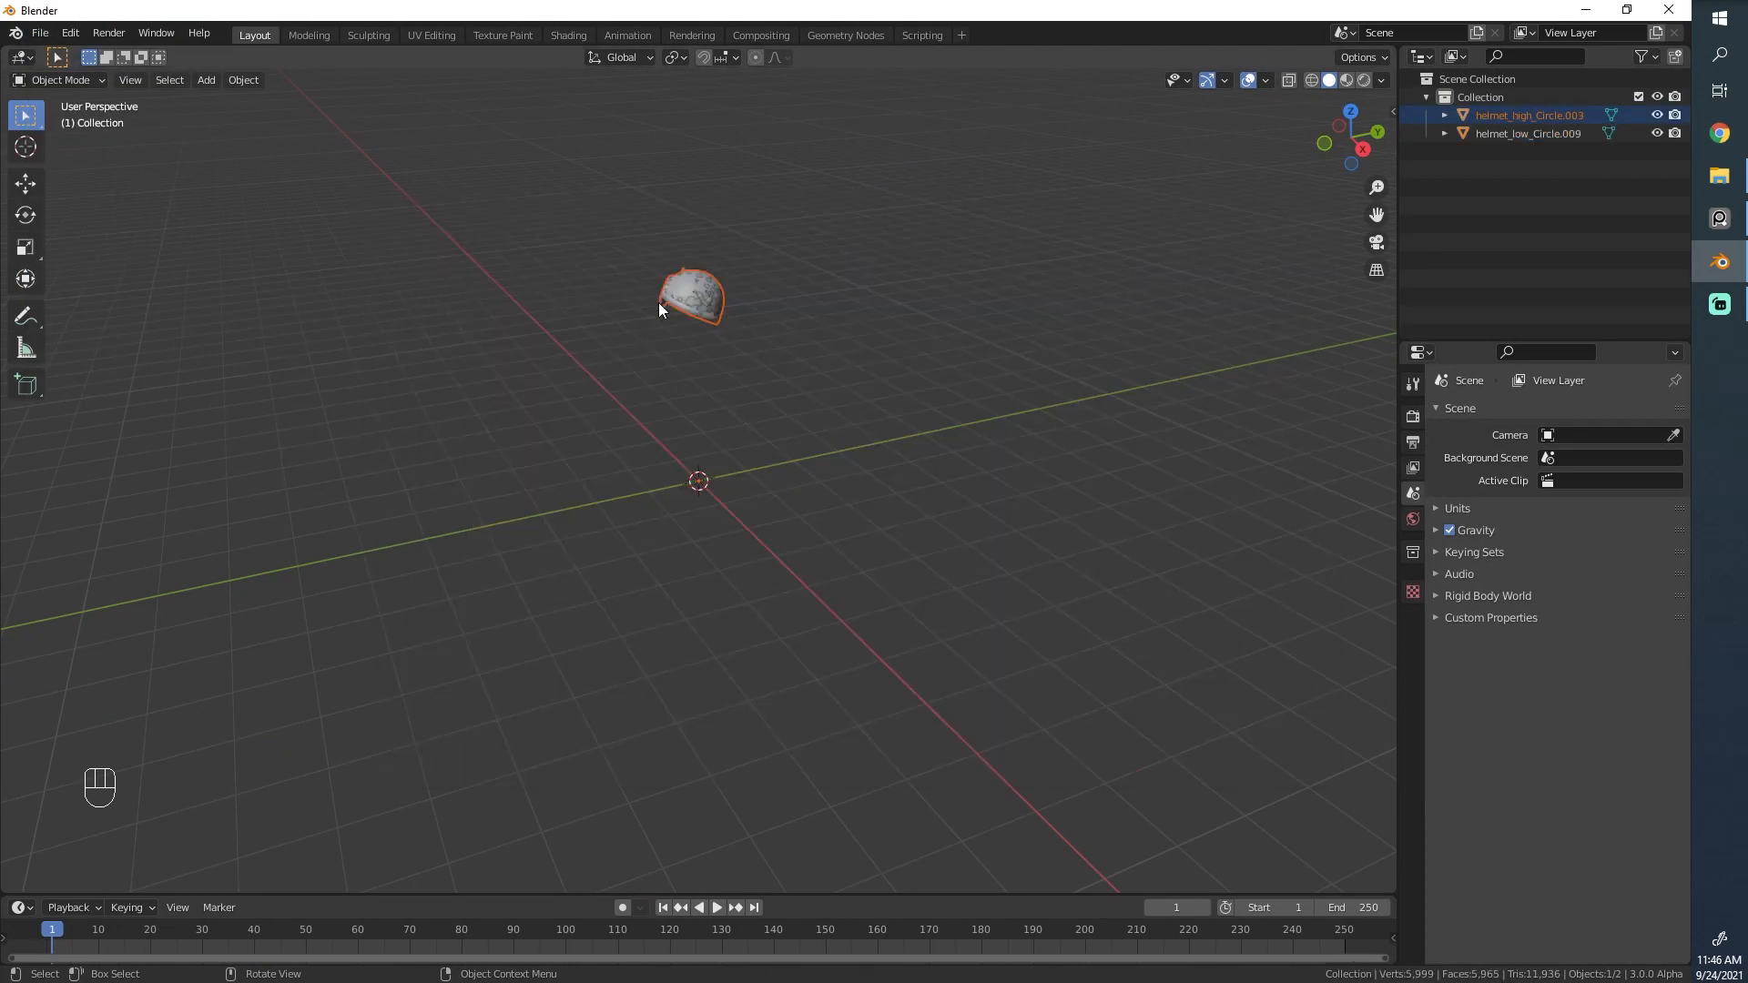
# Frame the helmets in the new scene, set the render engine to Cycles and show the bake settings.
pyautogui.press('KP_Decimal')
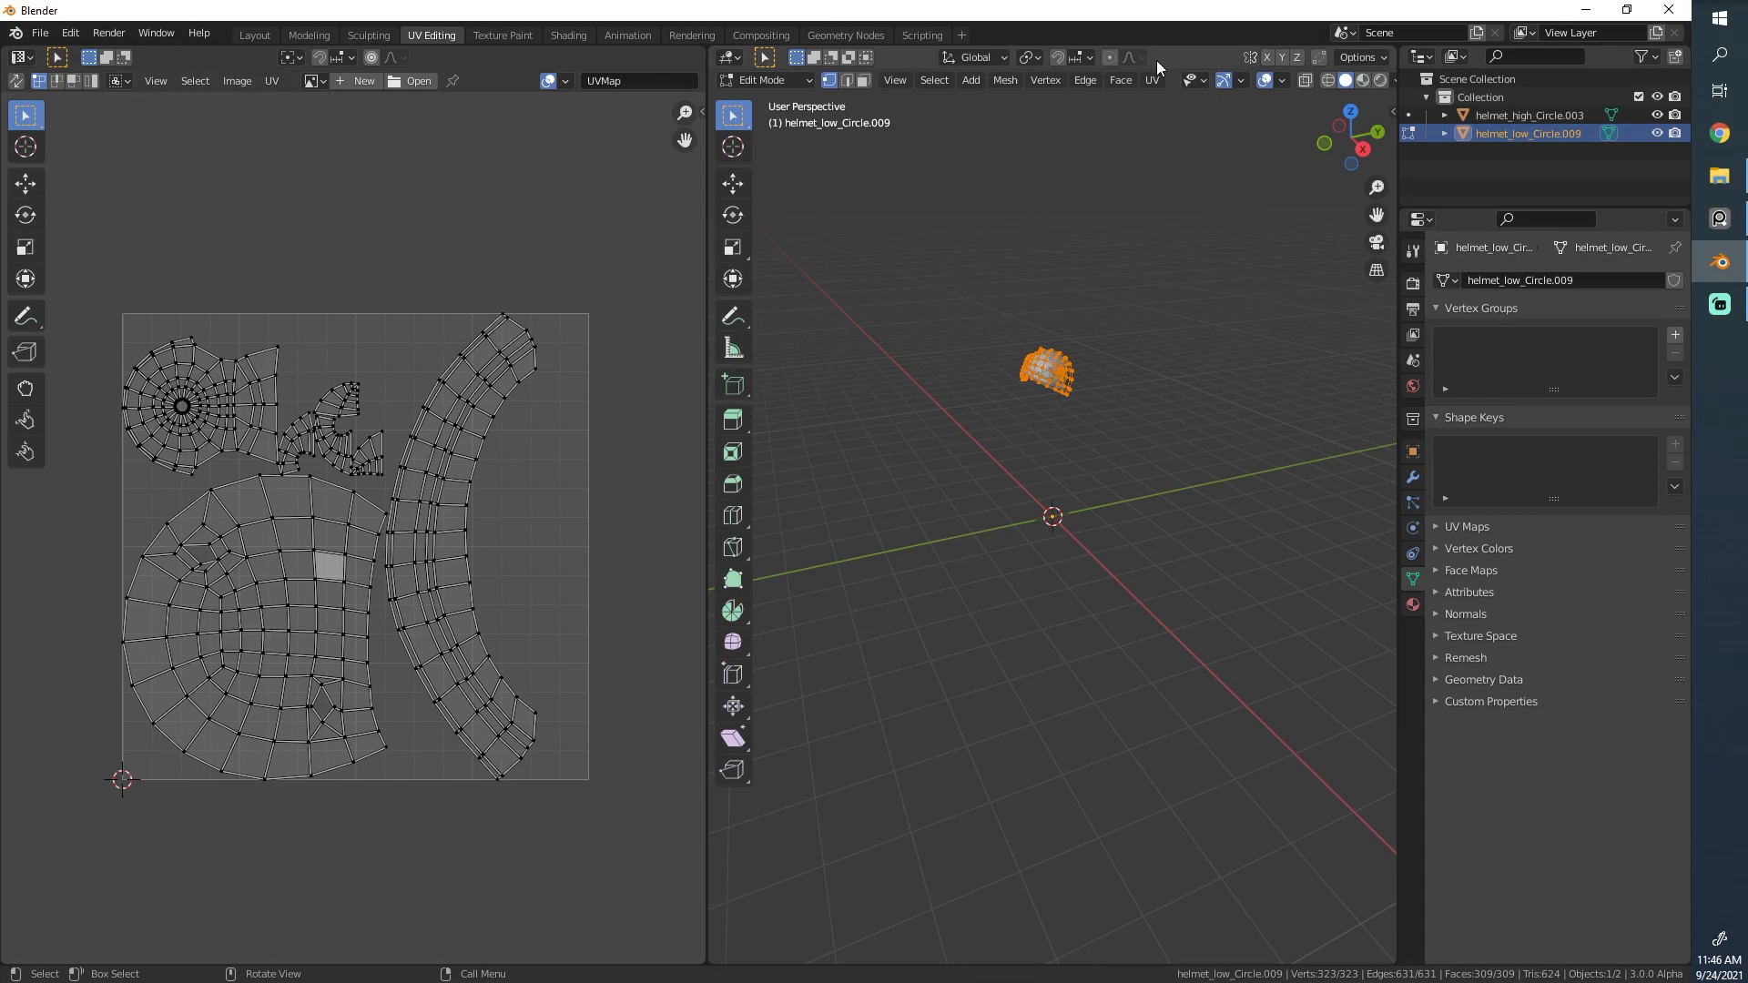
pyautogui.click(1413, 284)
pyautogui.click(1567, 281)
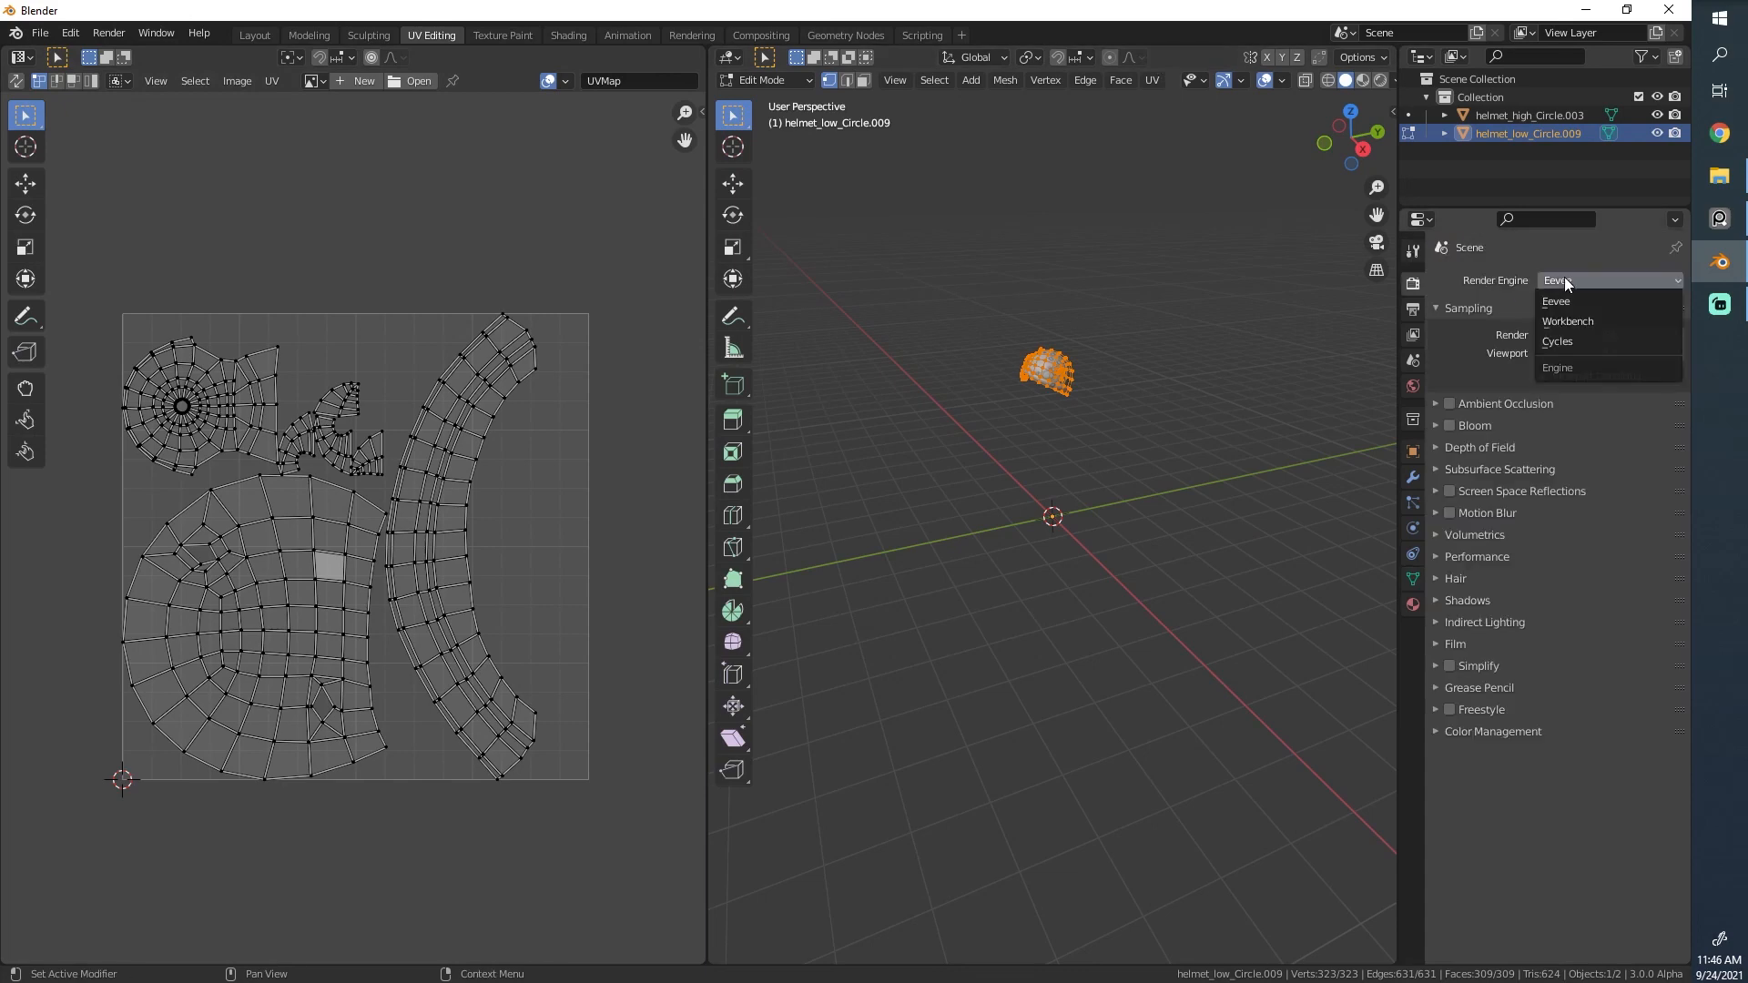
pyautogui.click(1561, 340)
pyautogui.click(1459, 687)
# Split the 3D viewport horizontally and turn its lower half into a Shader Editor.
pyautogui.rightClick(707, 384)
pyautogui.click(701, 404)
pyautogui.click(762, 582)
pyautogui.click(731, 595)
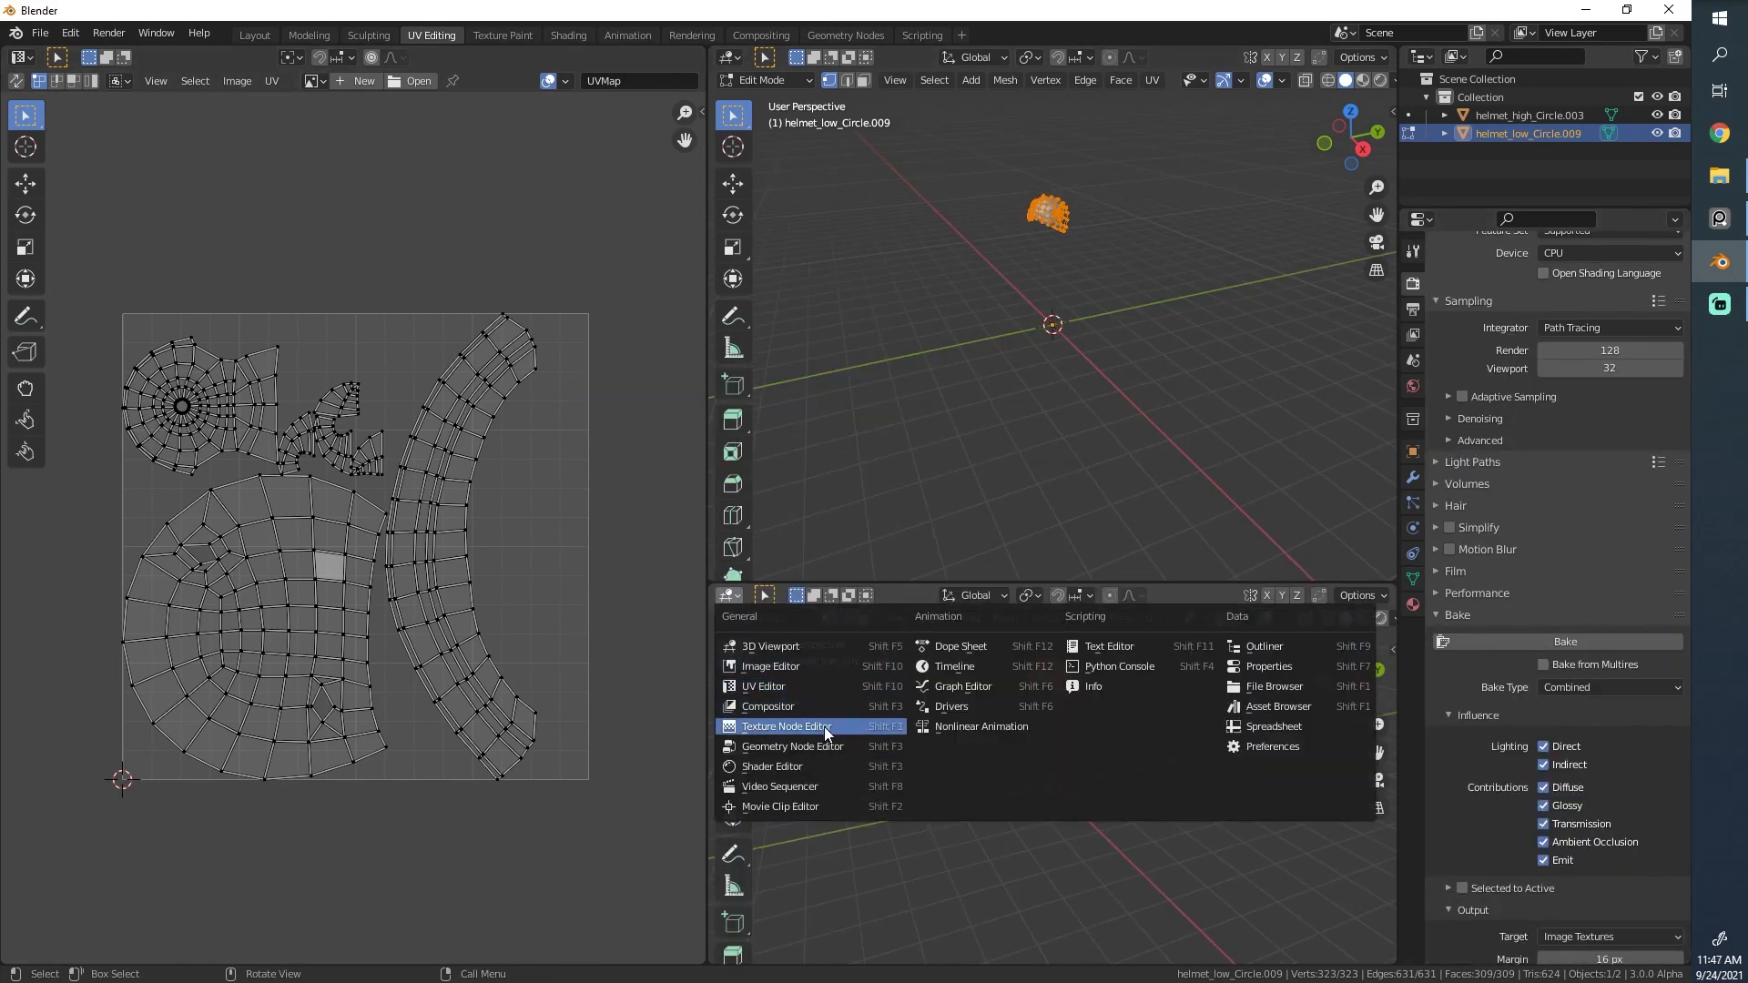
pyautogui.click(788, 767)
# Create a new image named Untitled and assign it to a new Image Texture node in the helmet's material.
pyautogui.click(363, 81)
pyautogui.click(360, 272)
pyautogui.hotkey('shift', 'a')
pyautogui.click(960, 658)
pyautogui.click(823, 715)
pyautogui.click(865, 770)
# Set the bake type to Normal and inspect the normal map baked from the high-poly onto the low-poly helmet.
pyautogui.click(1580, 688)
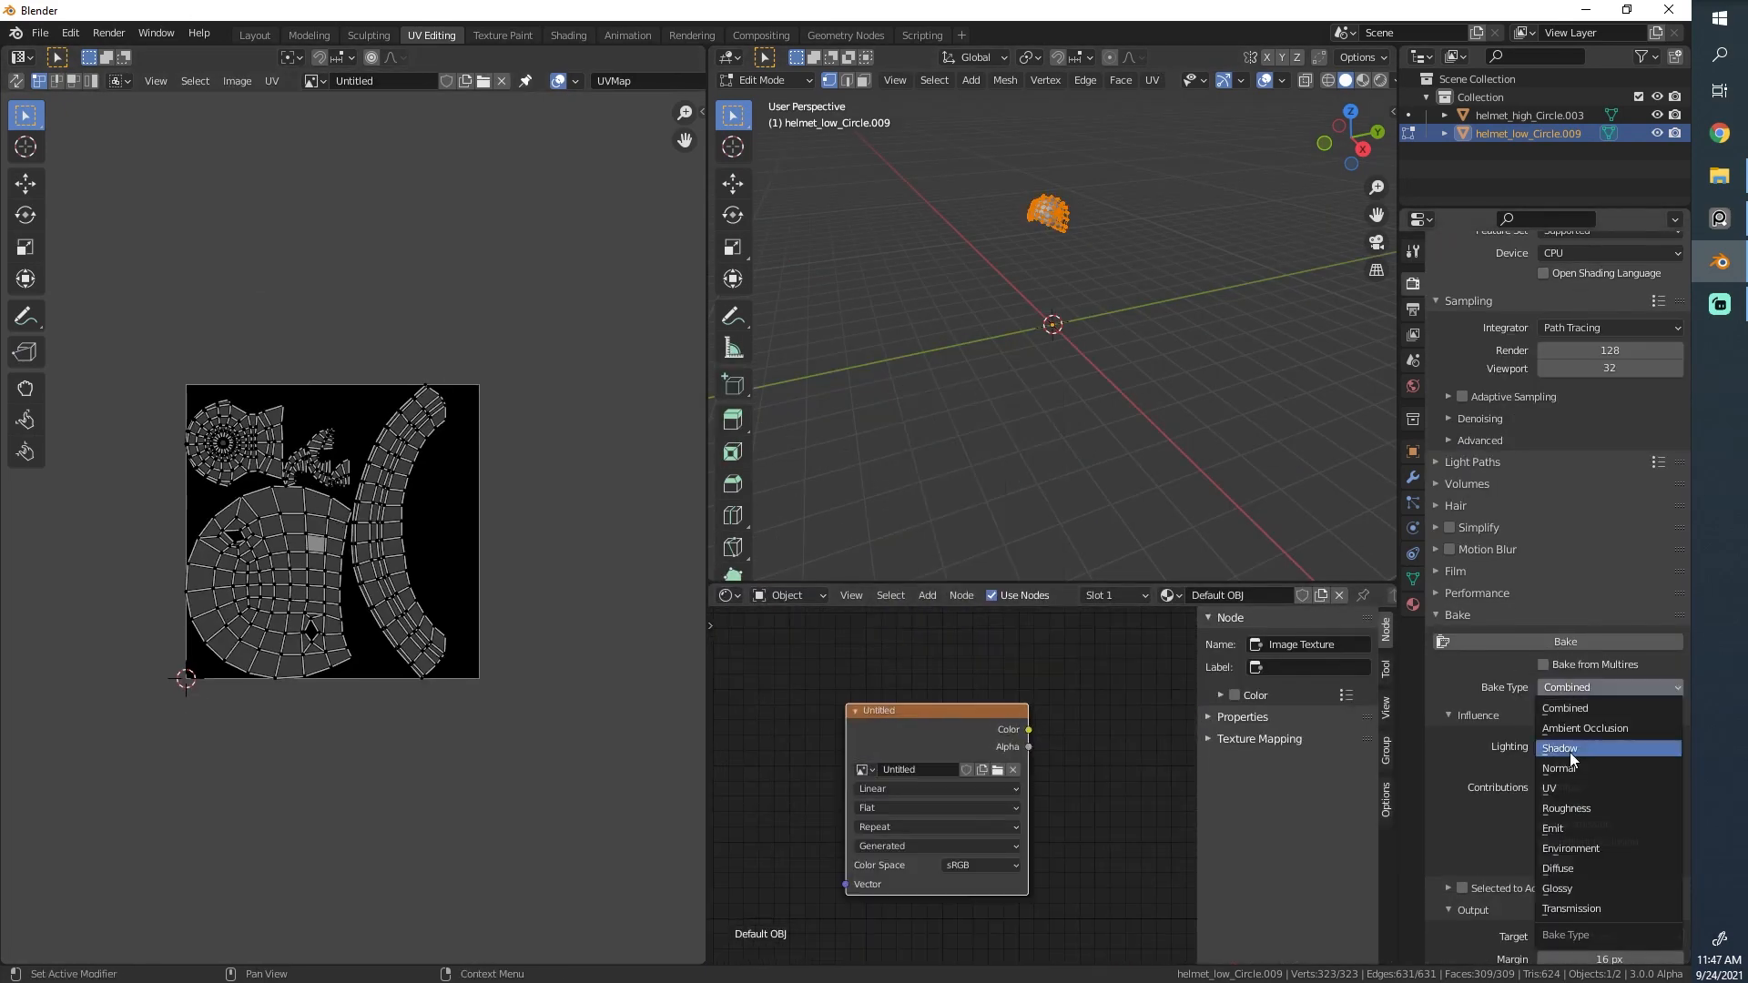
pyautogui.click(1558, 767)
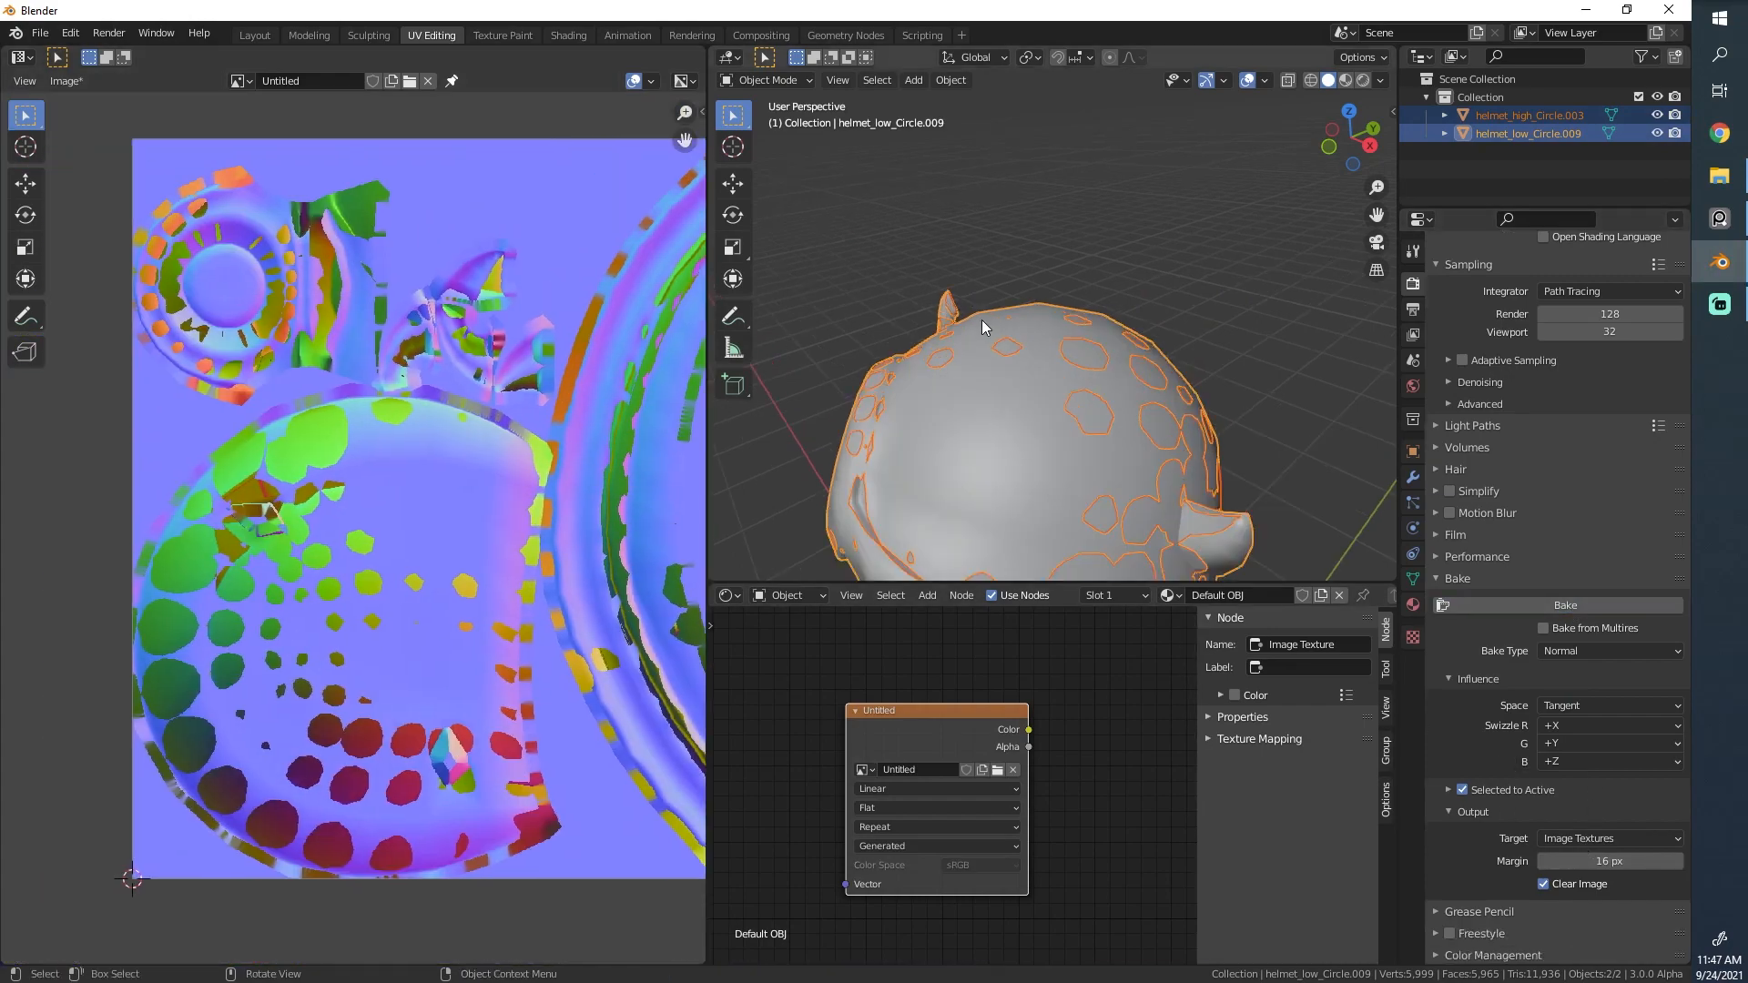
pyautogui.moveTo(382, 492); pyautogui.dragTo(434, 374, button='middle')
pyautogui.moveTo(1010, 364); pyautogui.dragTo(1047, 351, button='middle')
pyautogui.moveTo(374, 327); pyautogui.dragTo(315, 506, button='middle')
pyautogui.scroll(2, 314, 506)
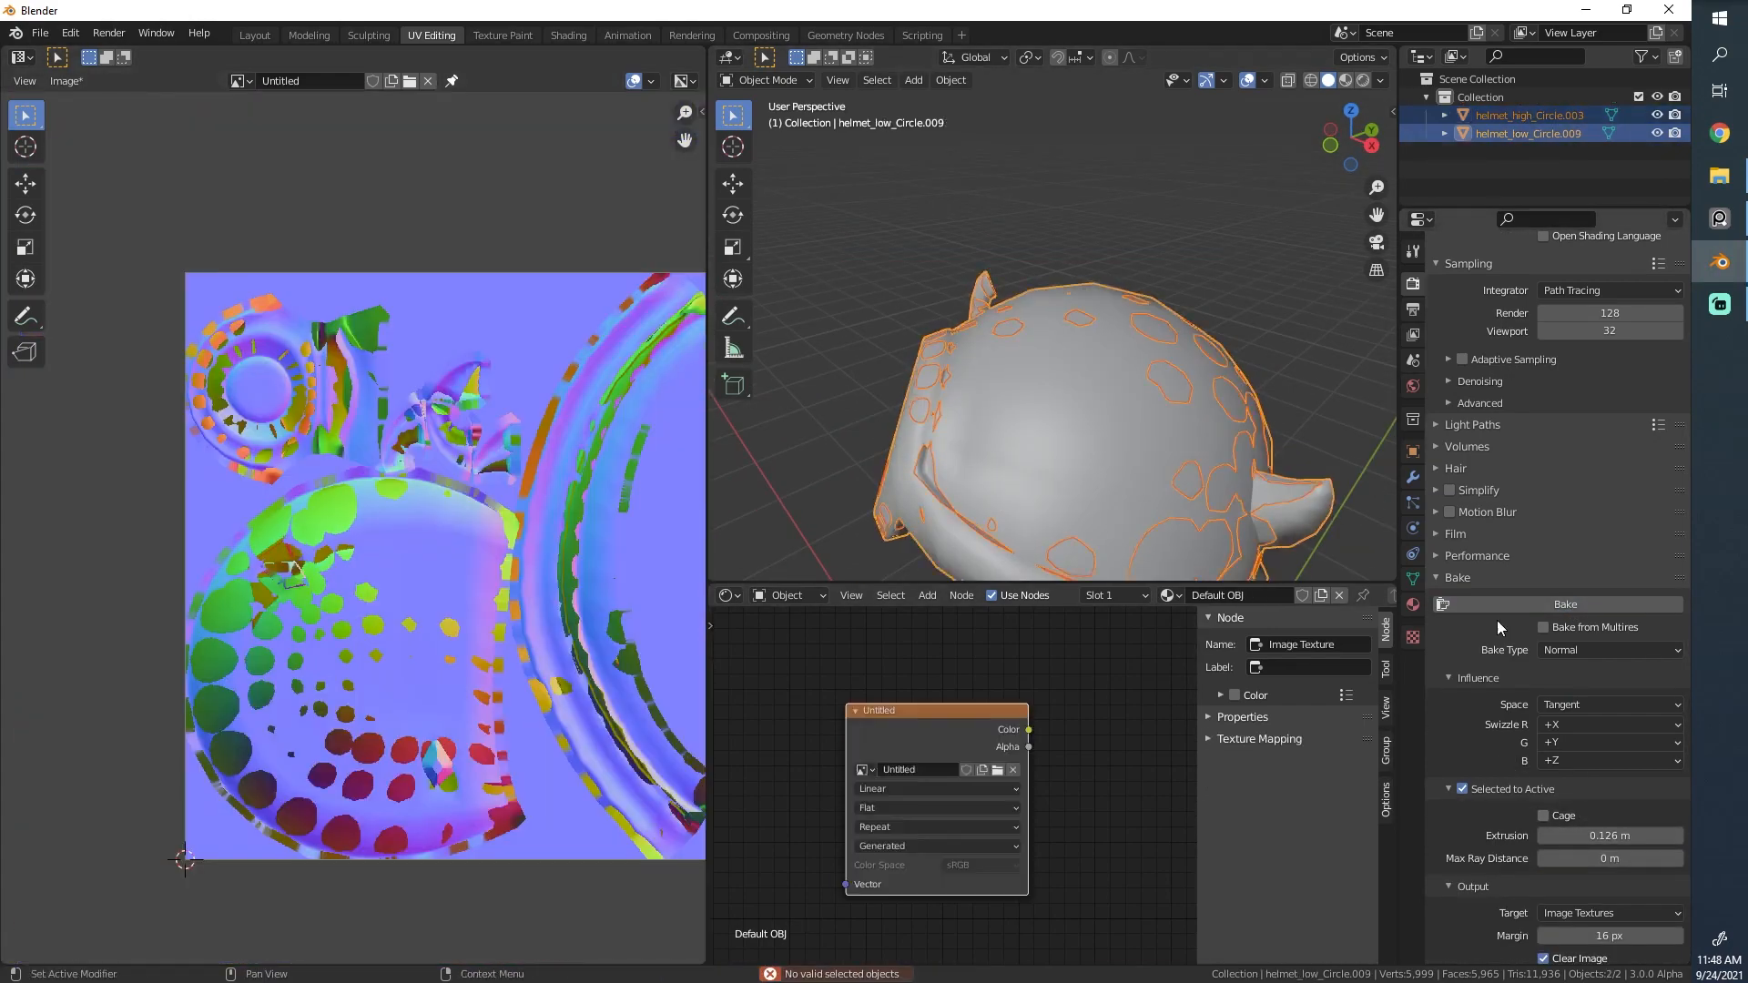
# Examine the faulty areas of the baked normal map up close against the low-poly helmet's UV layout.
pyautogui.scroll(5, 546, 819)
pyautogui.press('Tab')
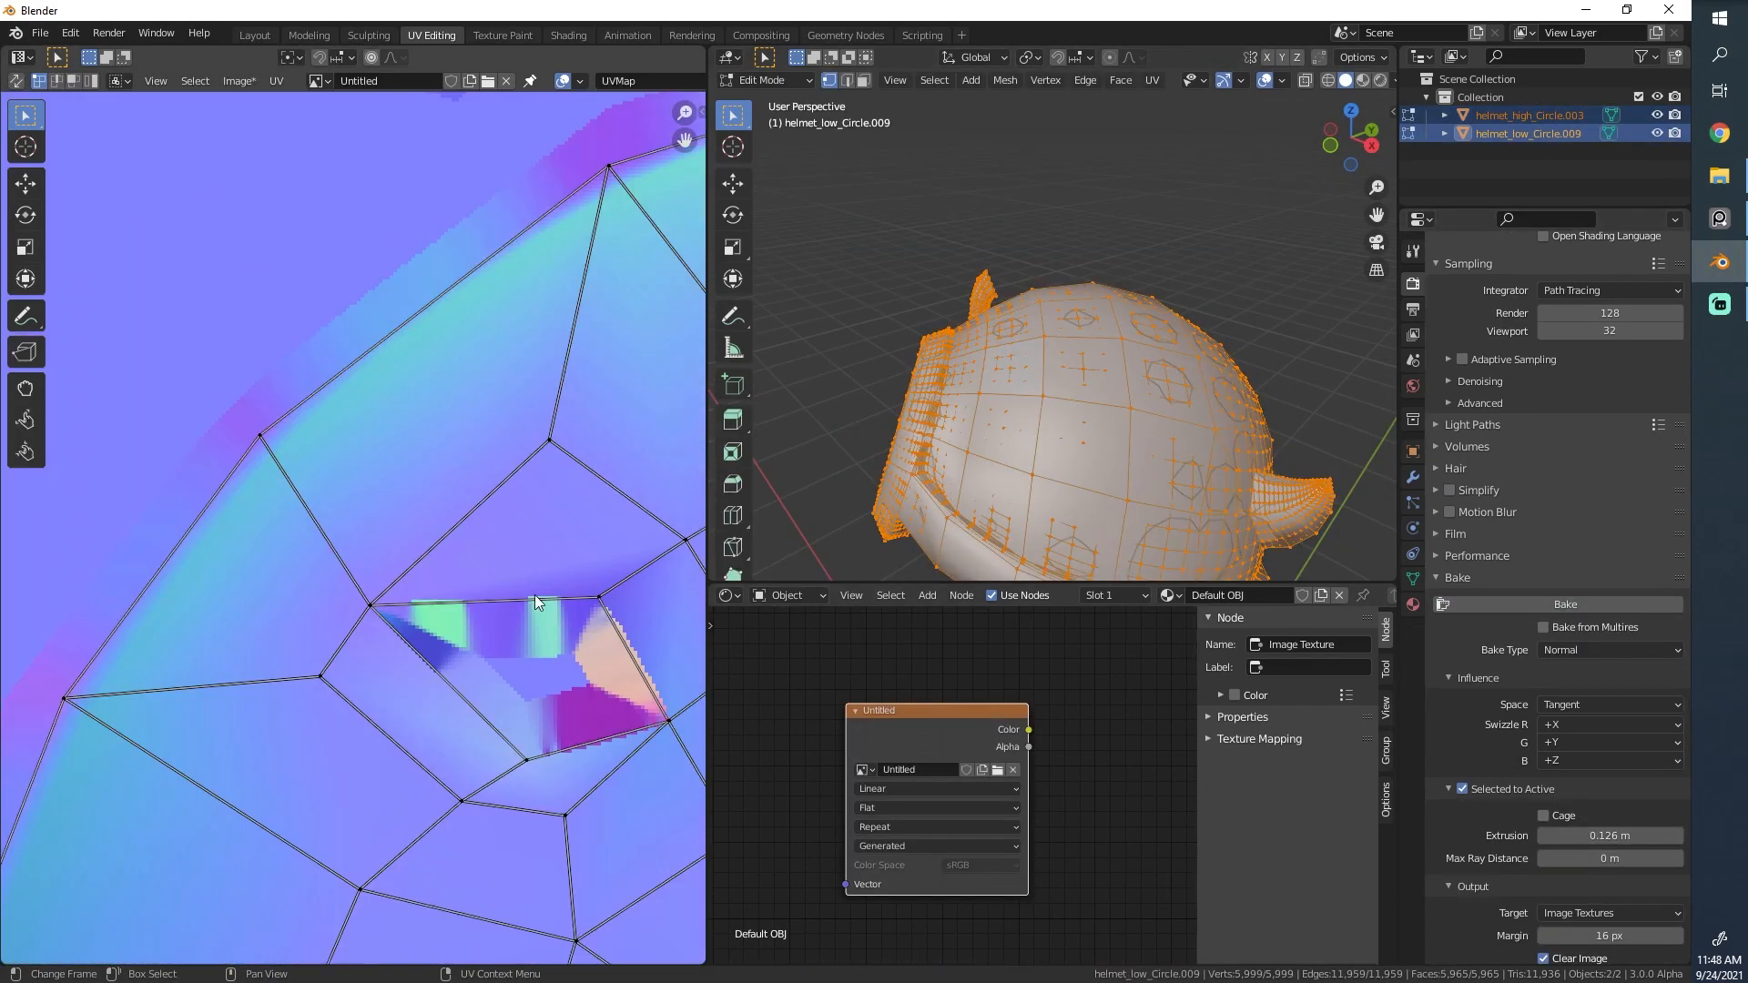
pyautogui.scroll(2, 521, 703)
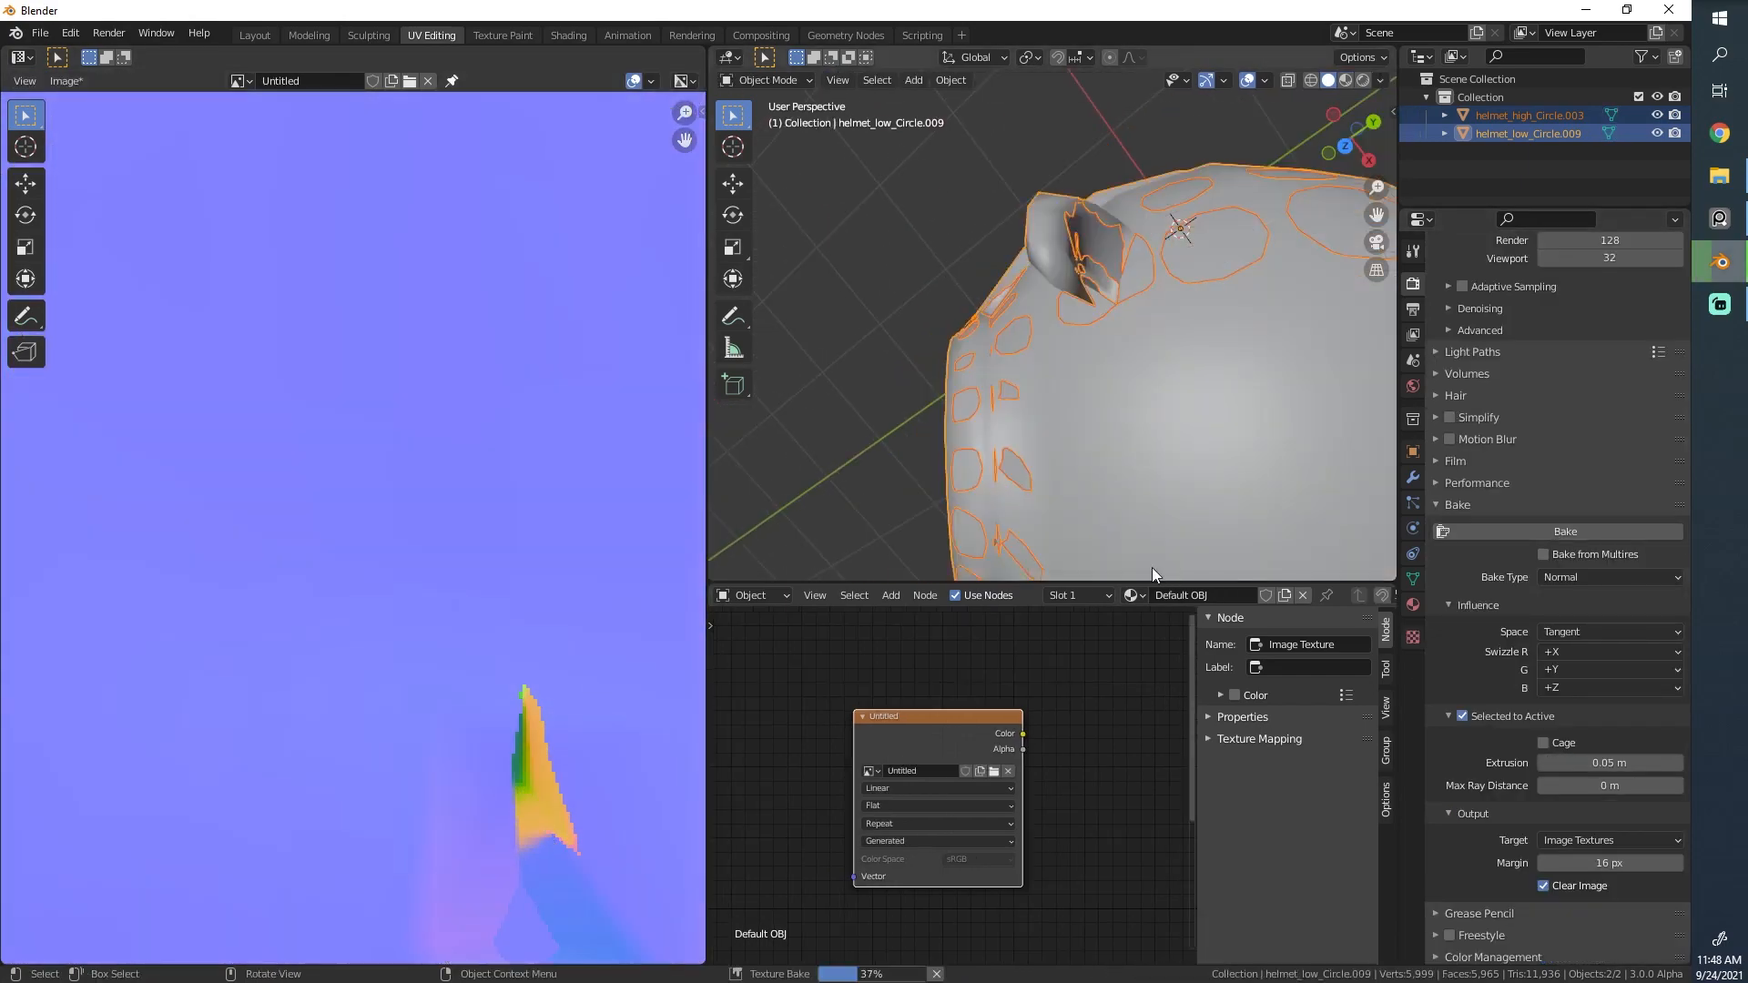
pyautogui.scroll(-2, 194, 478)
pyautogui.scroll(-4, 366, 454)
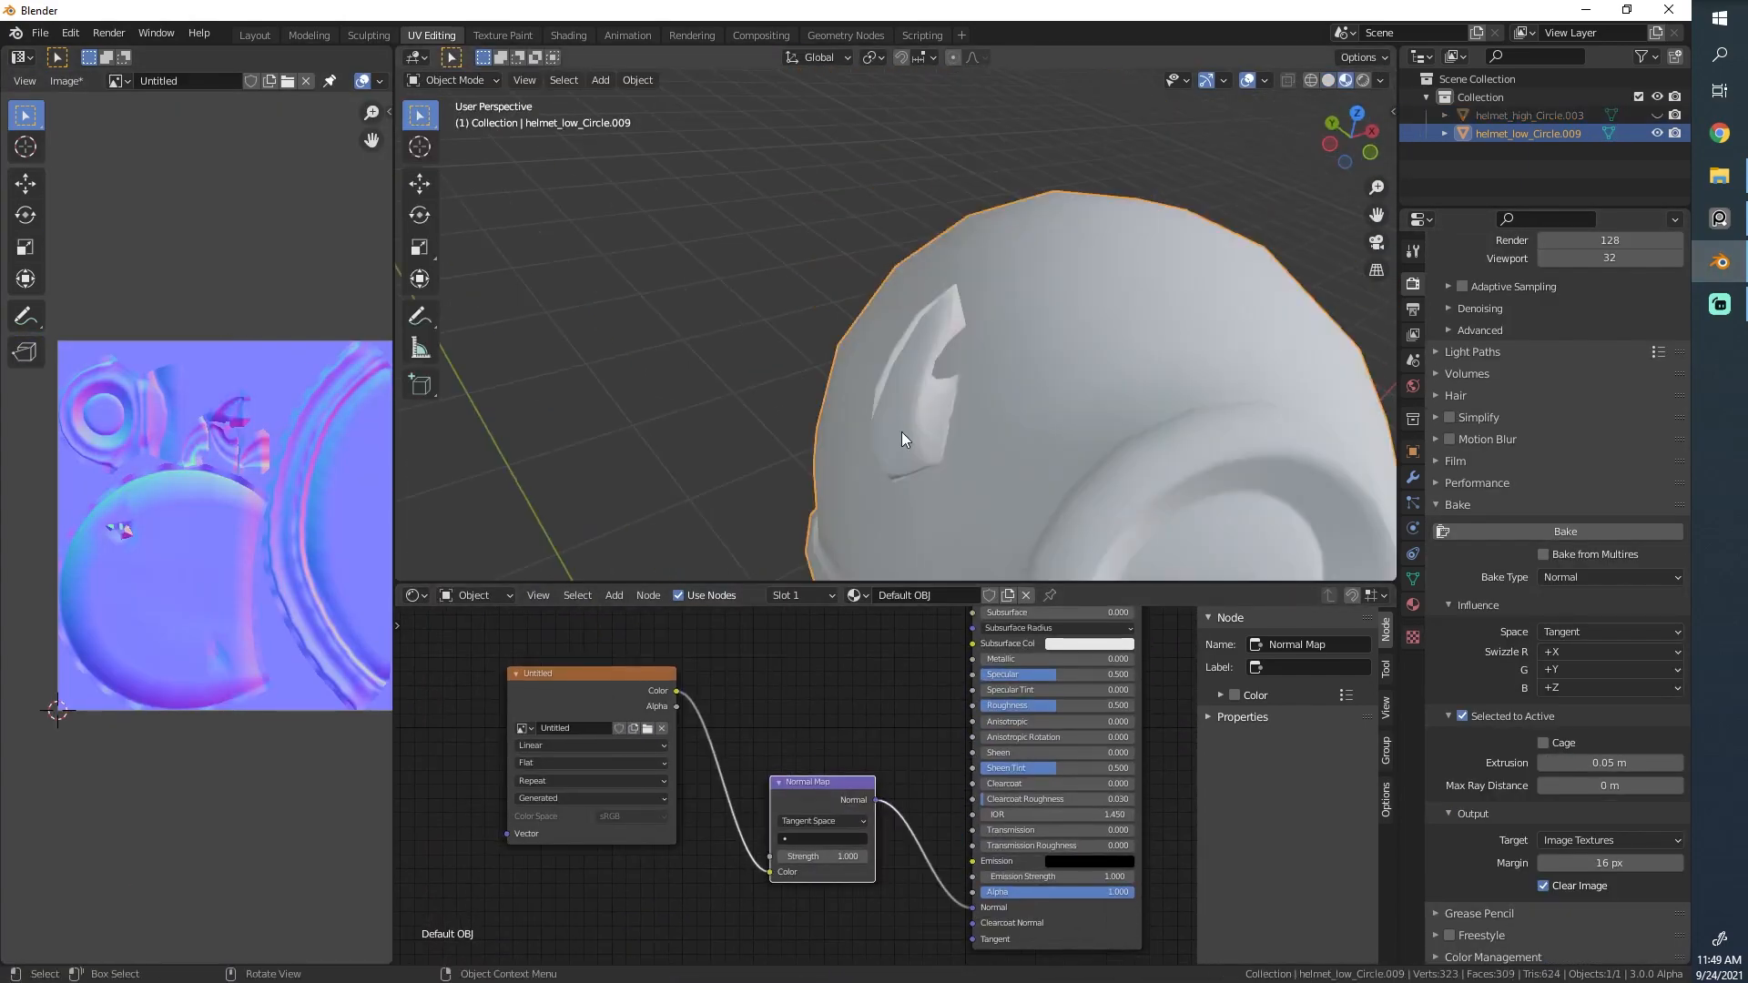
# Add a point light and move it around the low-poly helmet to check the normal map's shading.
pyautogui.click(599, 691)
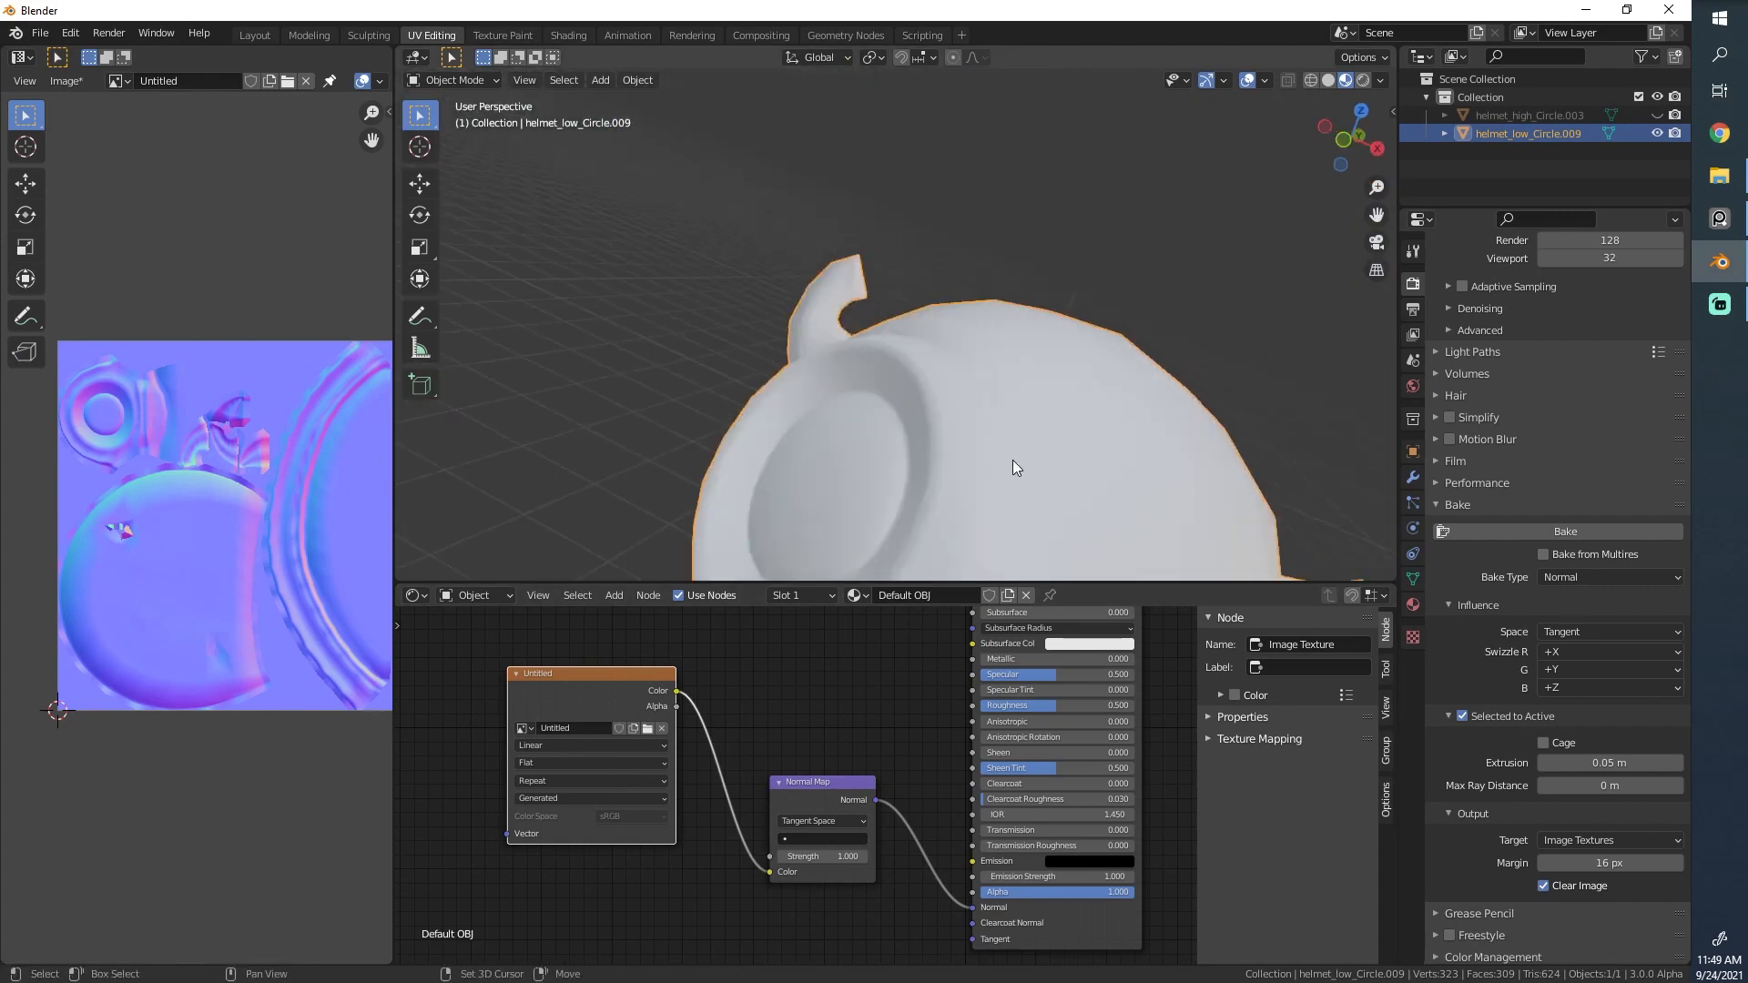
pyautogui.scroll(-4, 1013, 461)
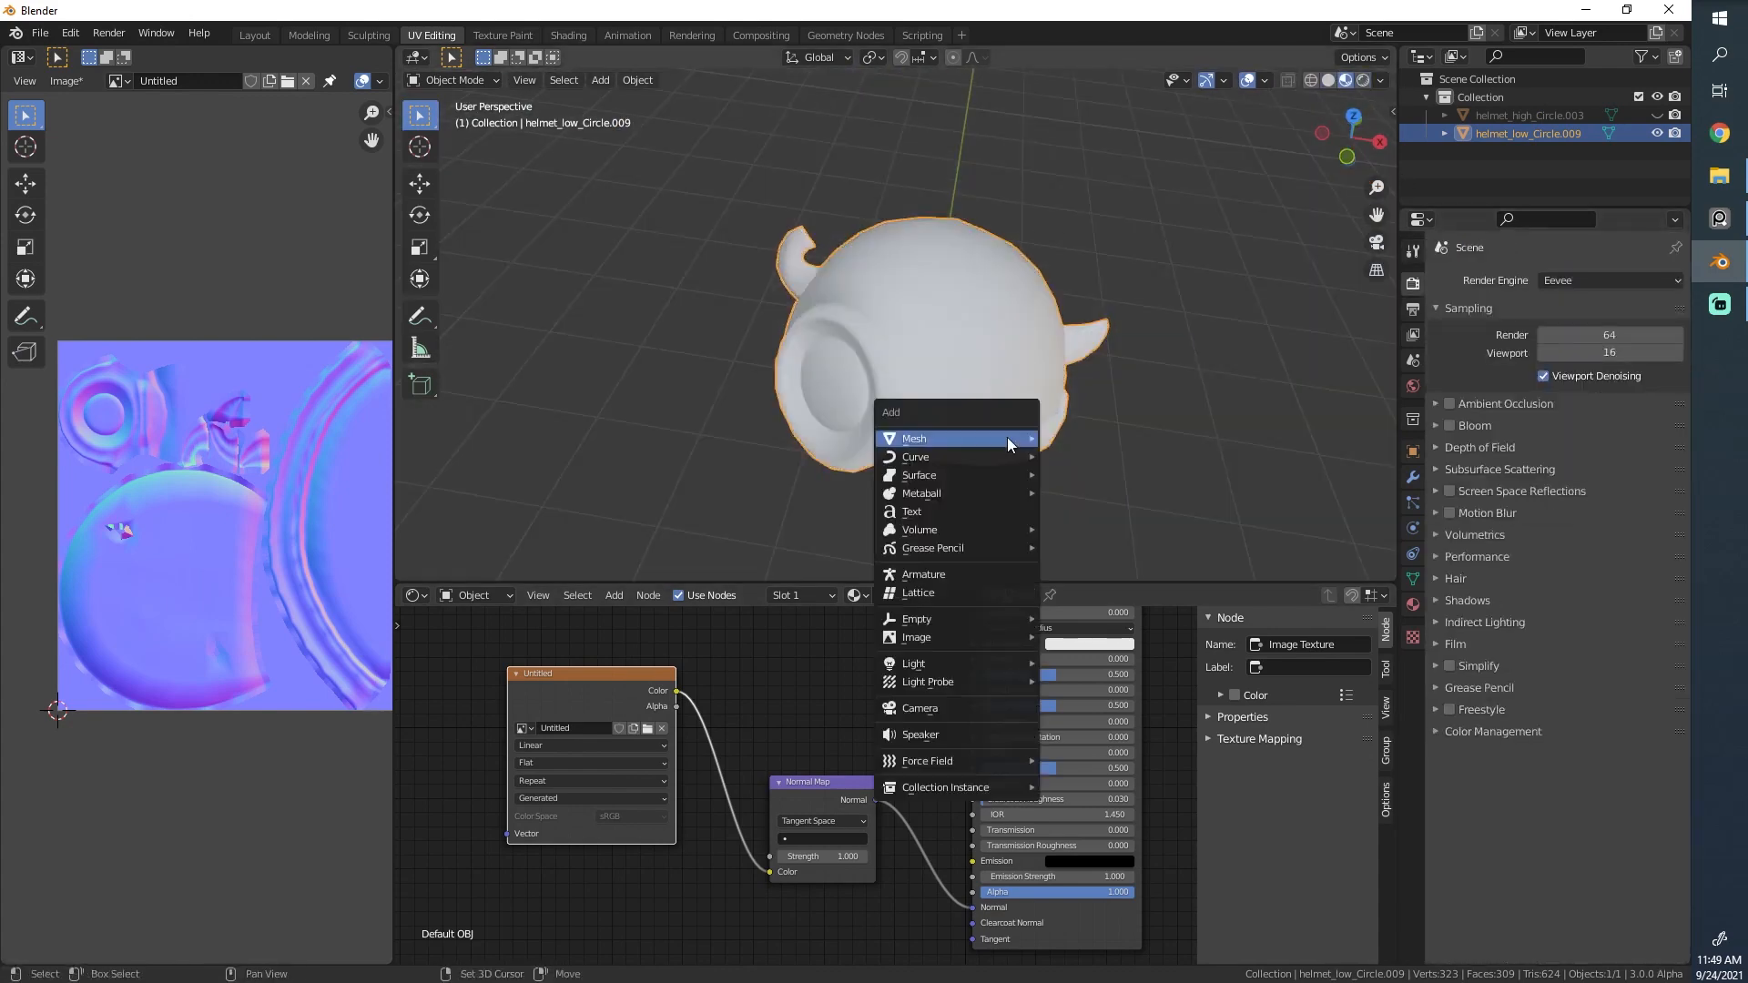
pyautogui.click(1047, 637)
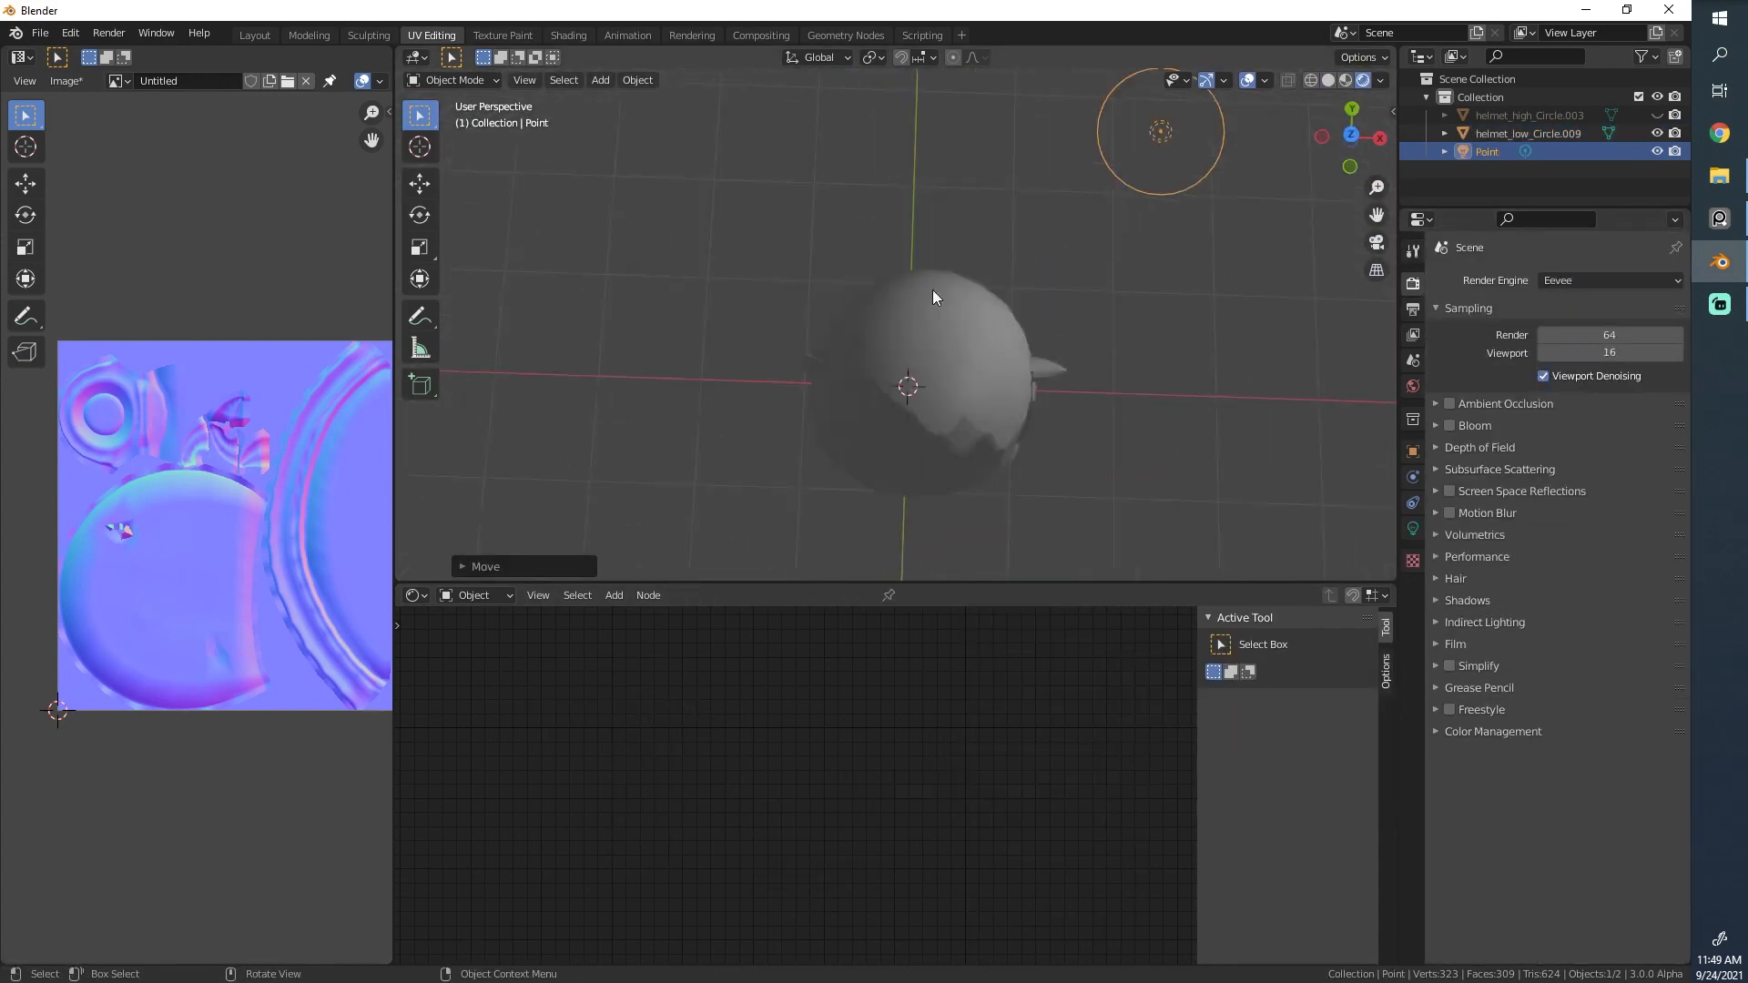
pyautogui.press('g')
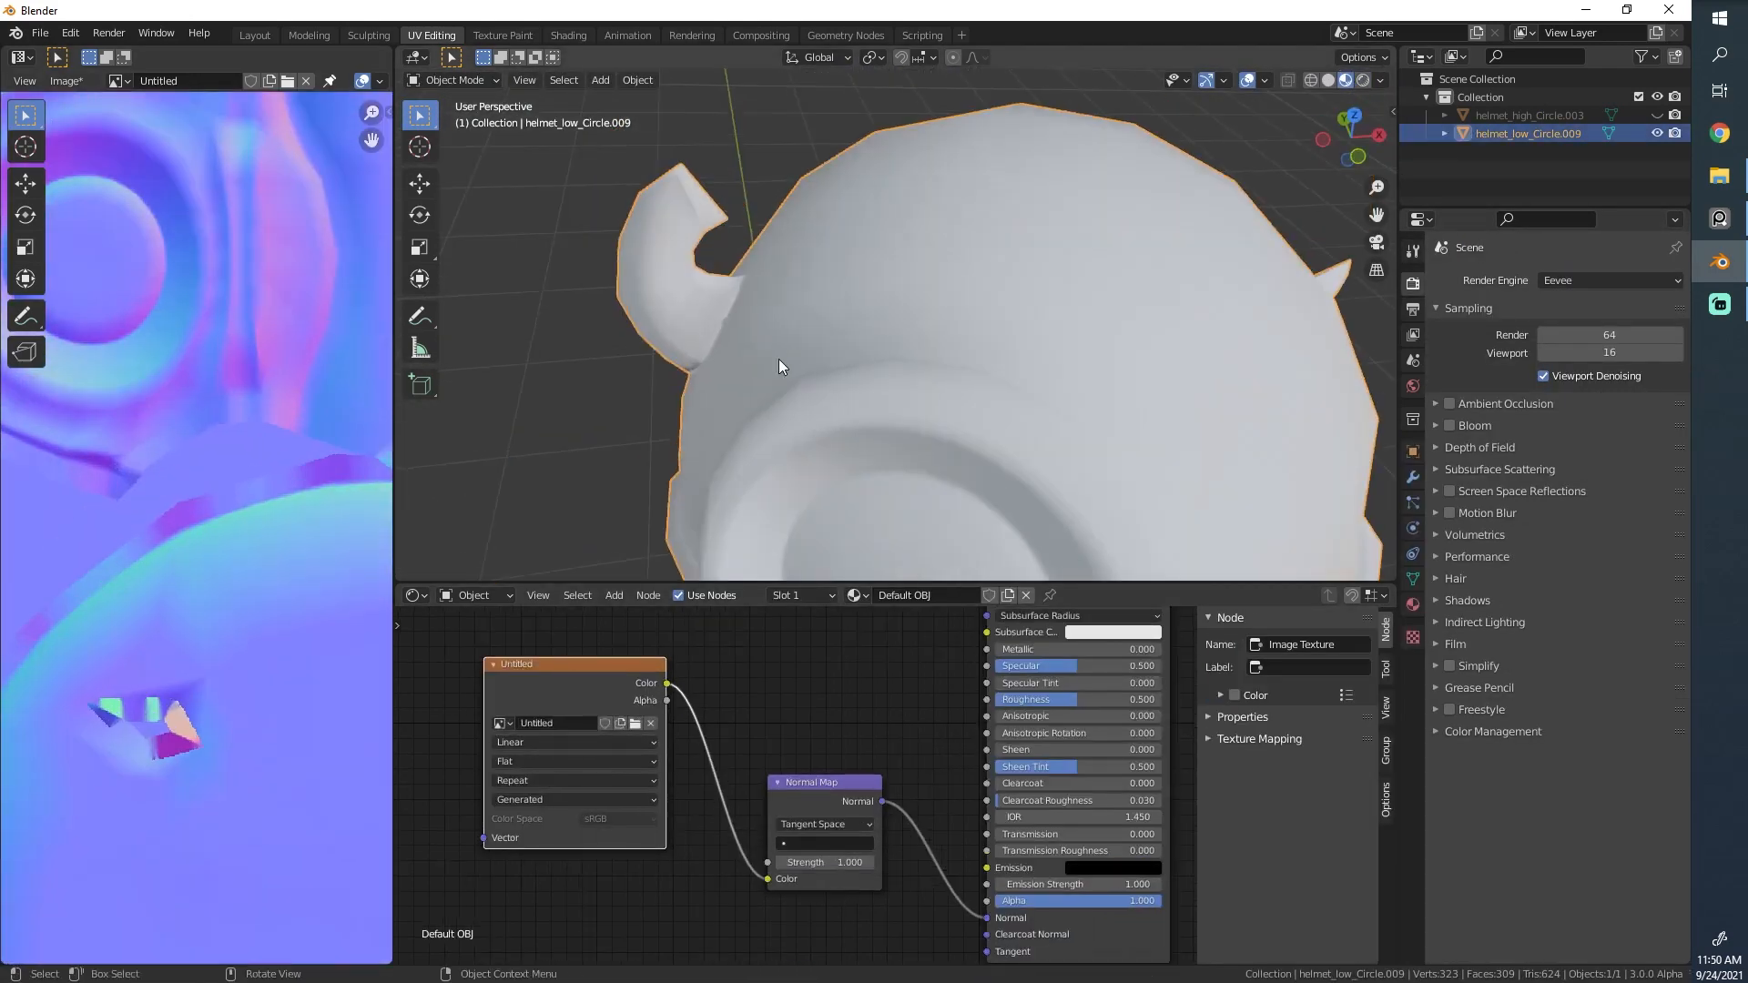
pyautogui.moveTo(778, 367); pyautogui.dragTo(910, 183, button='middle')
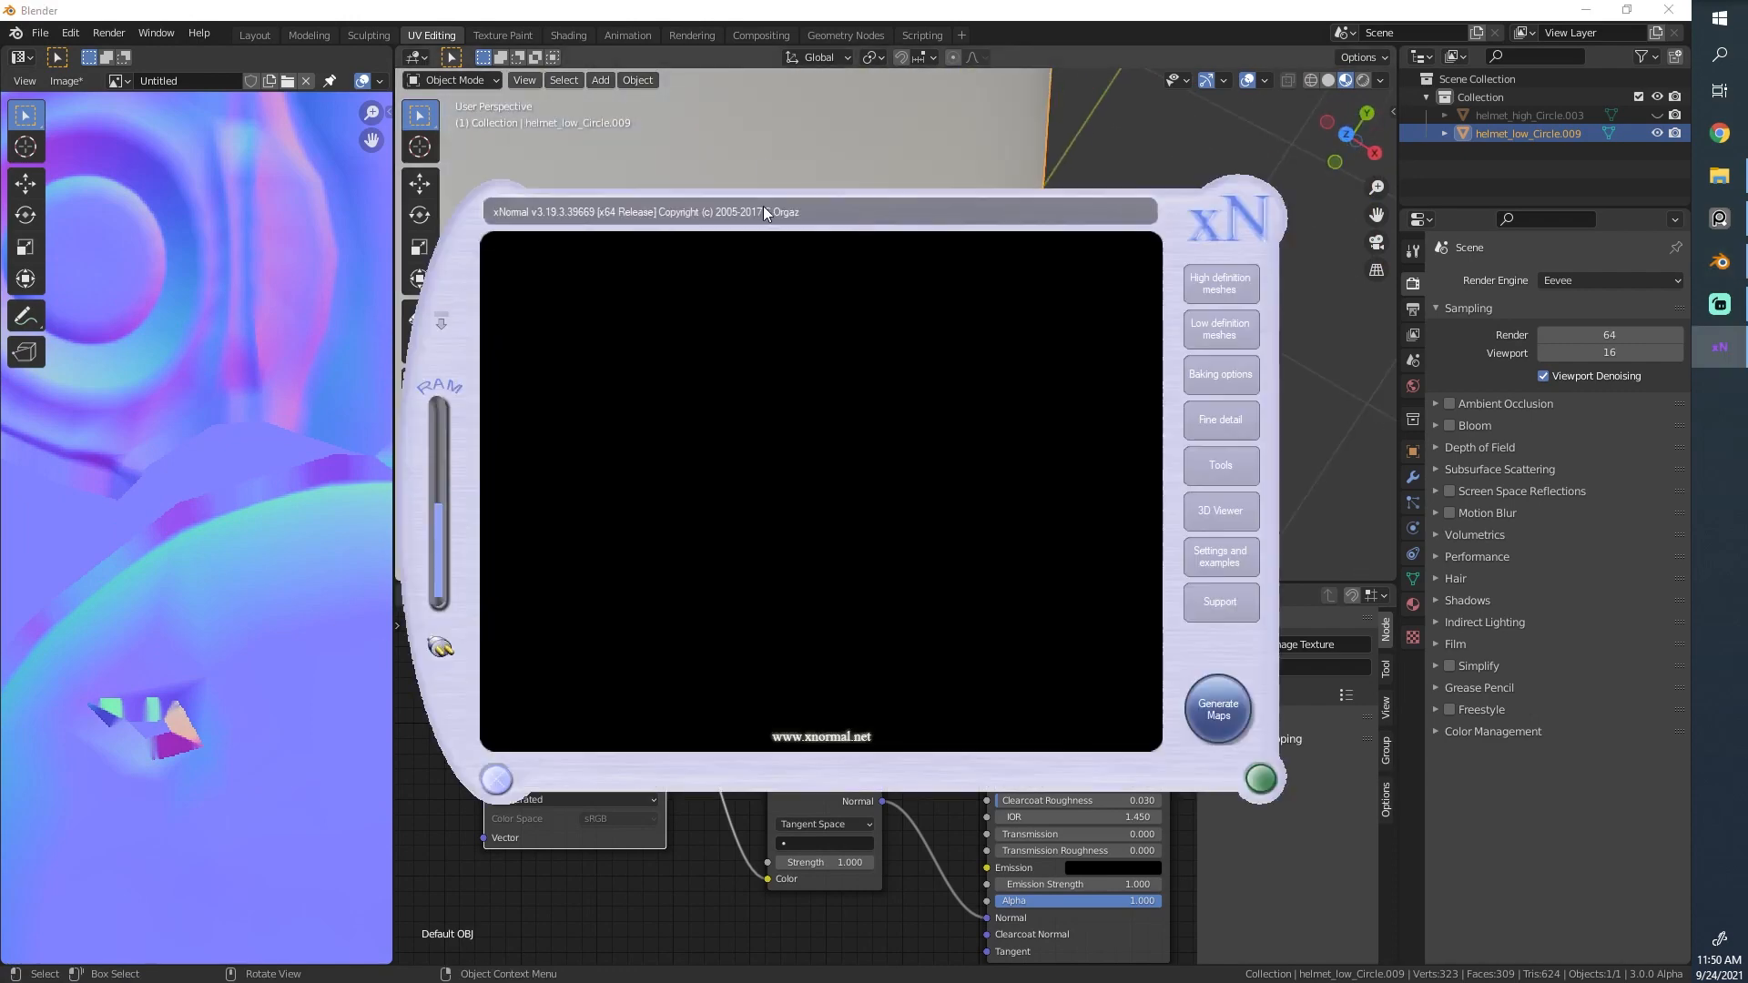
# Switch to xNormal, clear all low definition meshes and load the exported low-poly helmet file.
pyautogui.press('Delete')
pyautogui.press('Delete')
pyautogui.click(1192, 418)
pyautogui.click(841, 796)
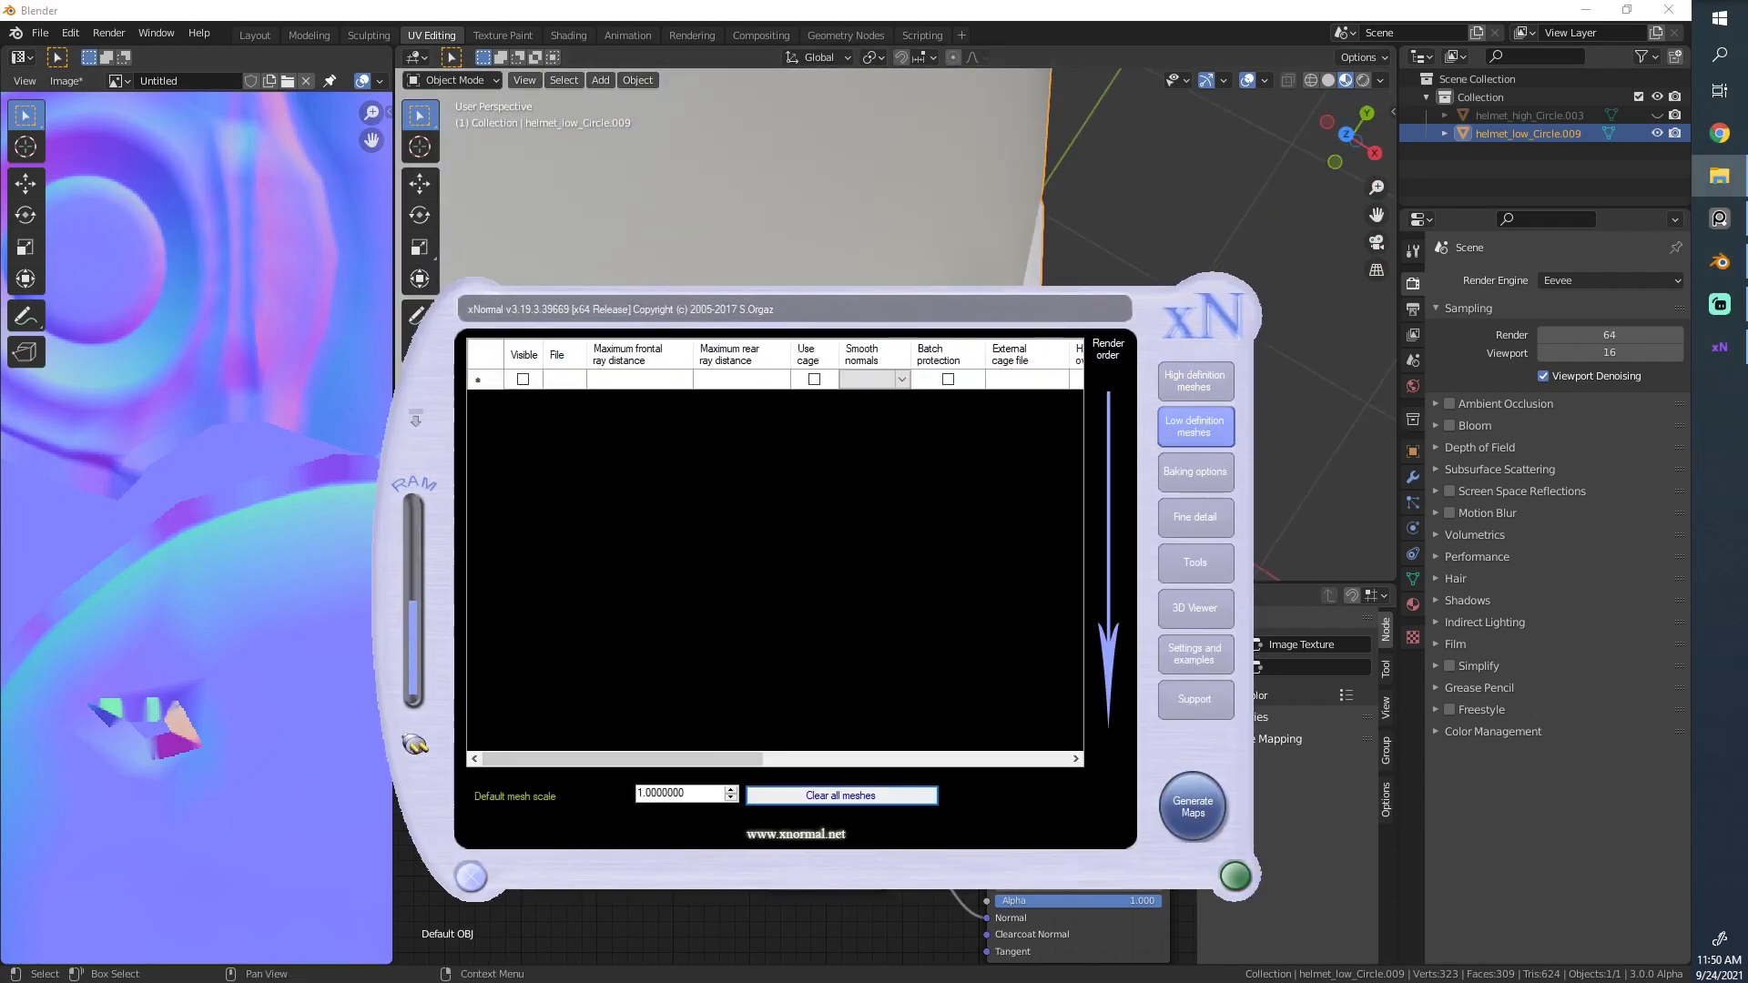
pyautogui.moveTo(640, 231); pyautogui.dragTo(701, 509)
# Review xNormal's high definition meshes and baking options, and try to generate the 2048 × 2048 normal map.
pyautogui.click(1195, 382)
pyautogui.click(1197, 472)
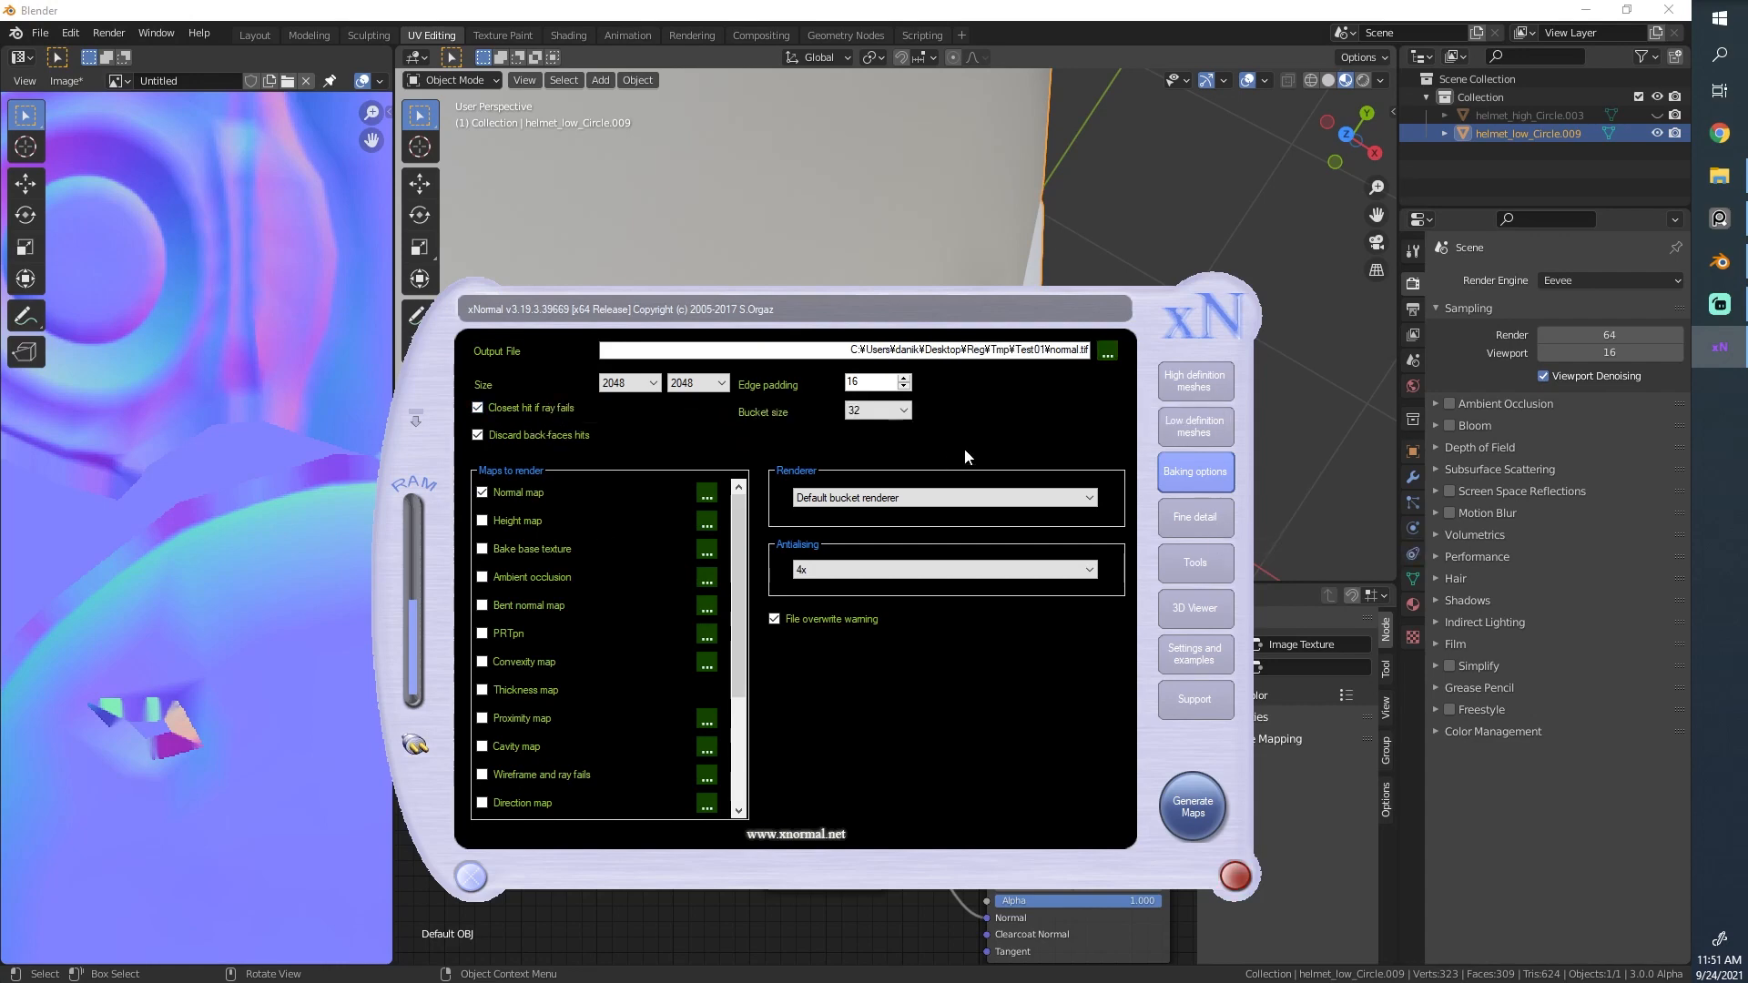
pyautogui.click(1195, 517)
pyautogui.click(1193, 805)
pyautogui.click(1000, 566)
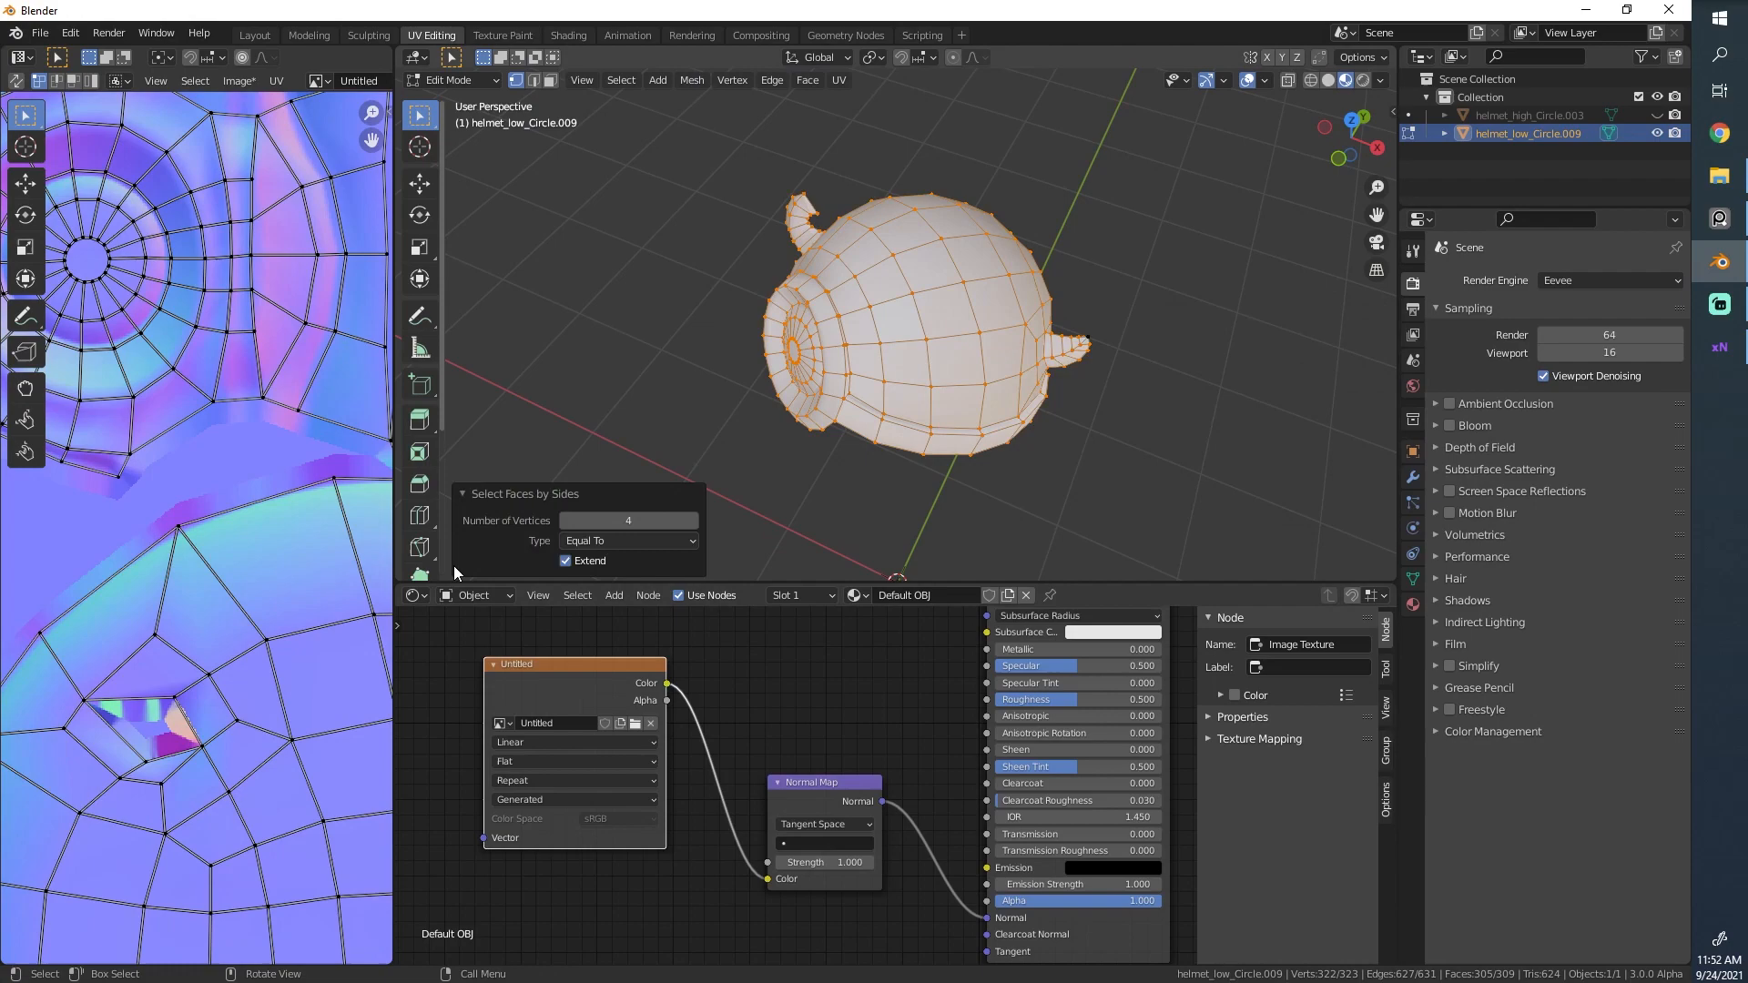
# Split the many-sided face at the centre of the helmet's front disc into triangles meeting at a central vertex.
pyautogui.moveTo(820, 346); pyautogui.dragTo(865, 348, button='middle')
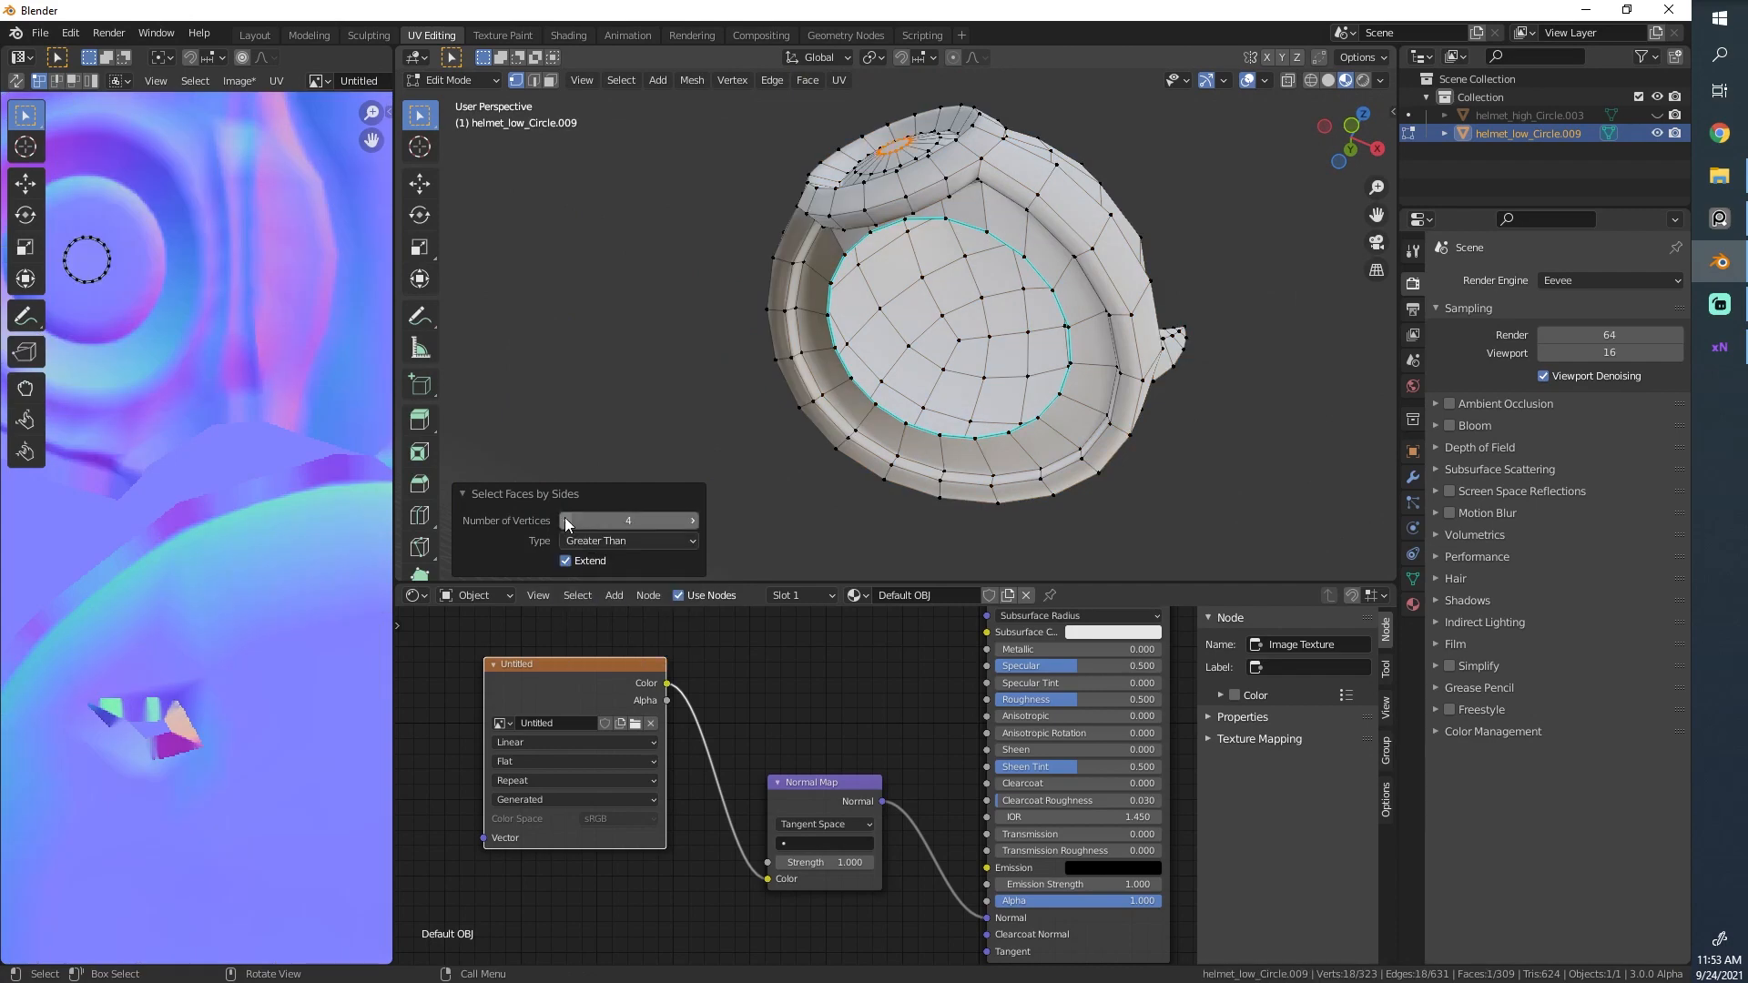
pyautogui.press('KP_Decimal')
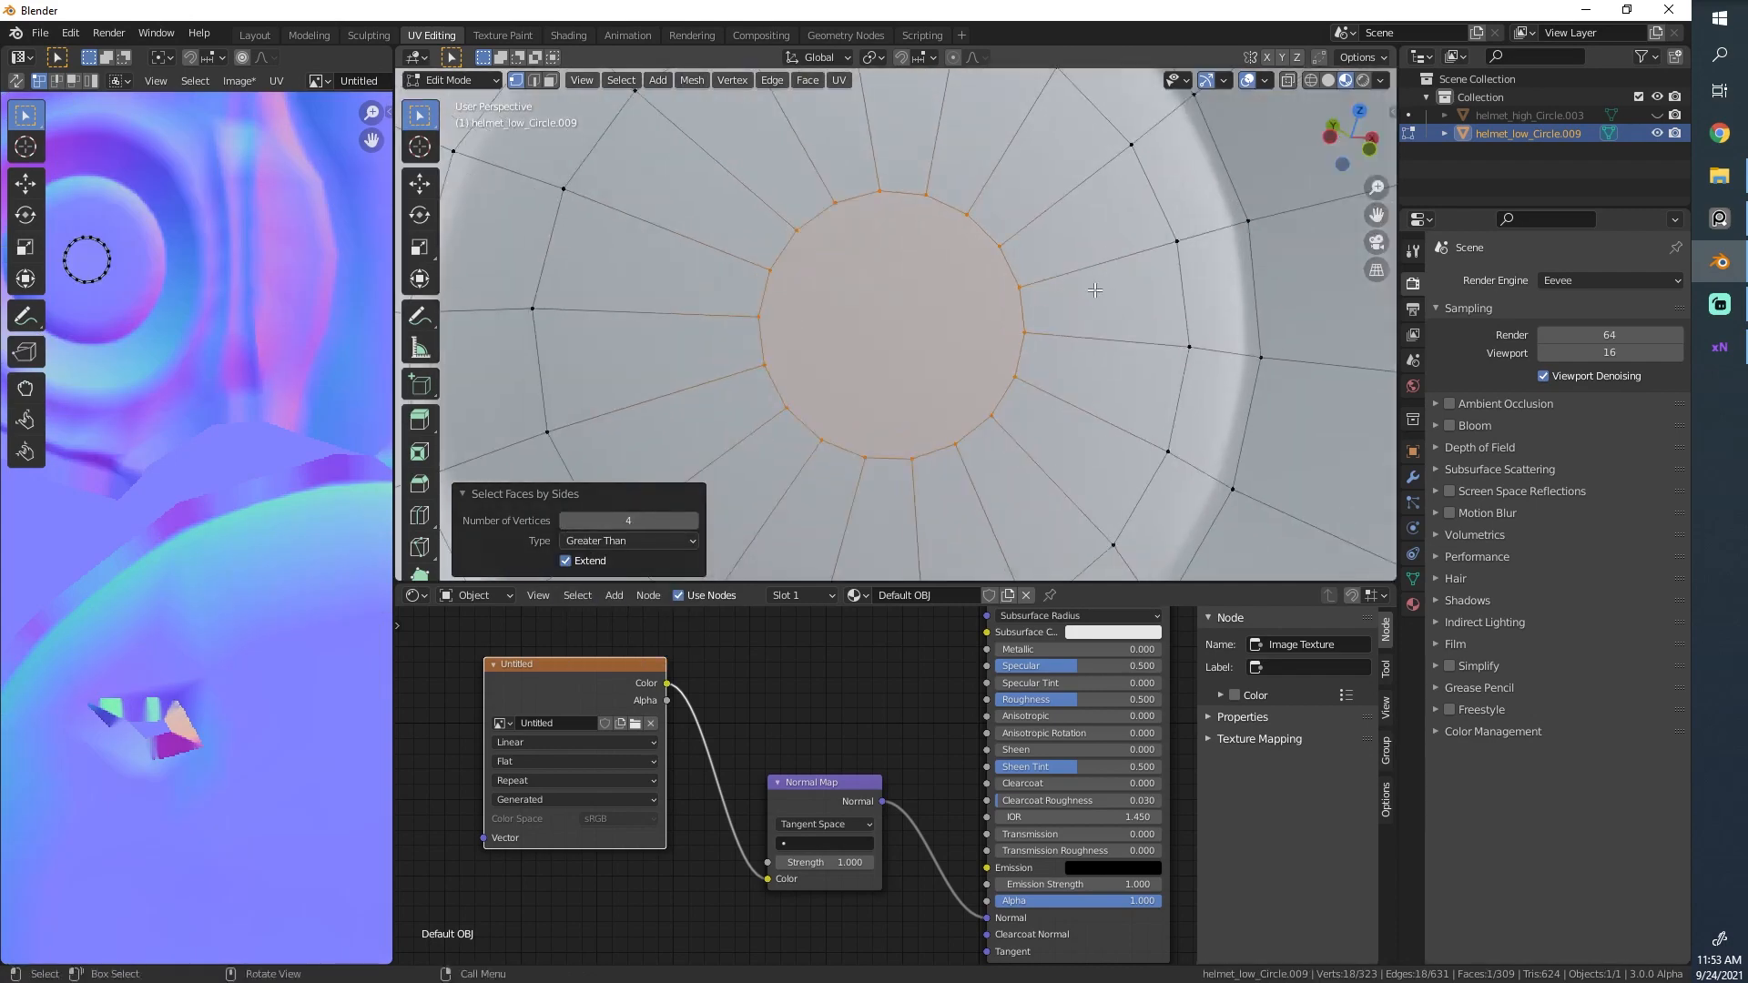
pyautogui.press('F3')
pyautogui.press('Return')
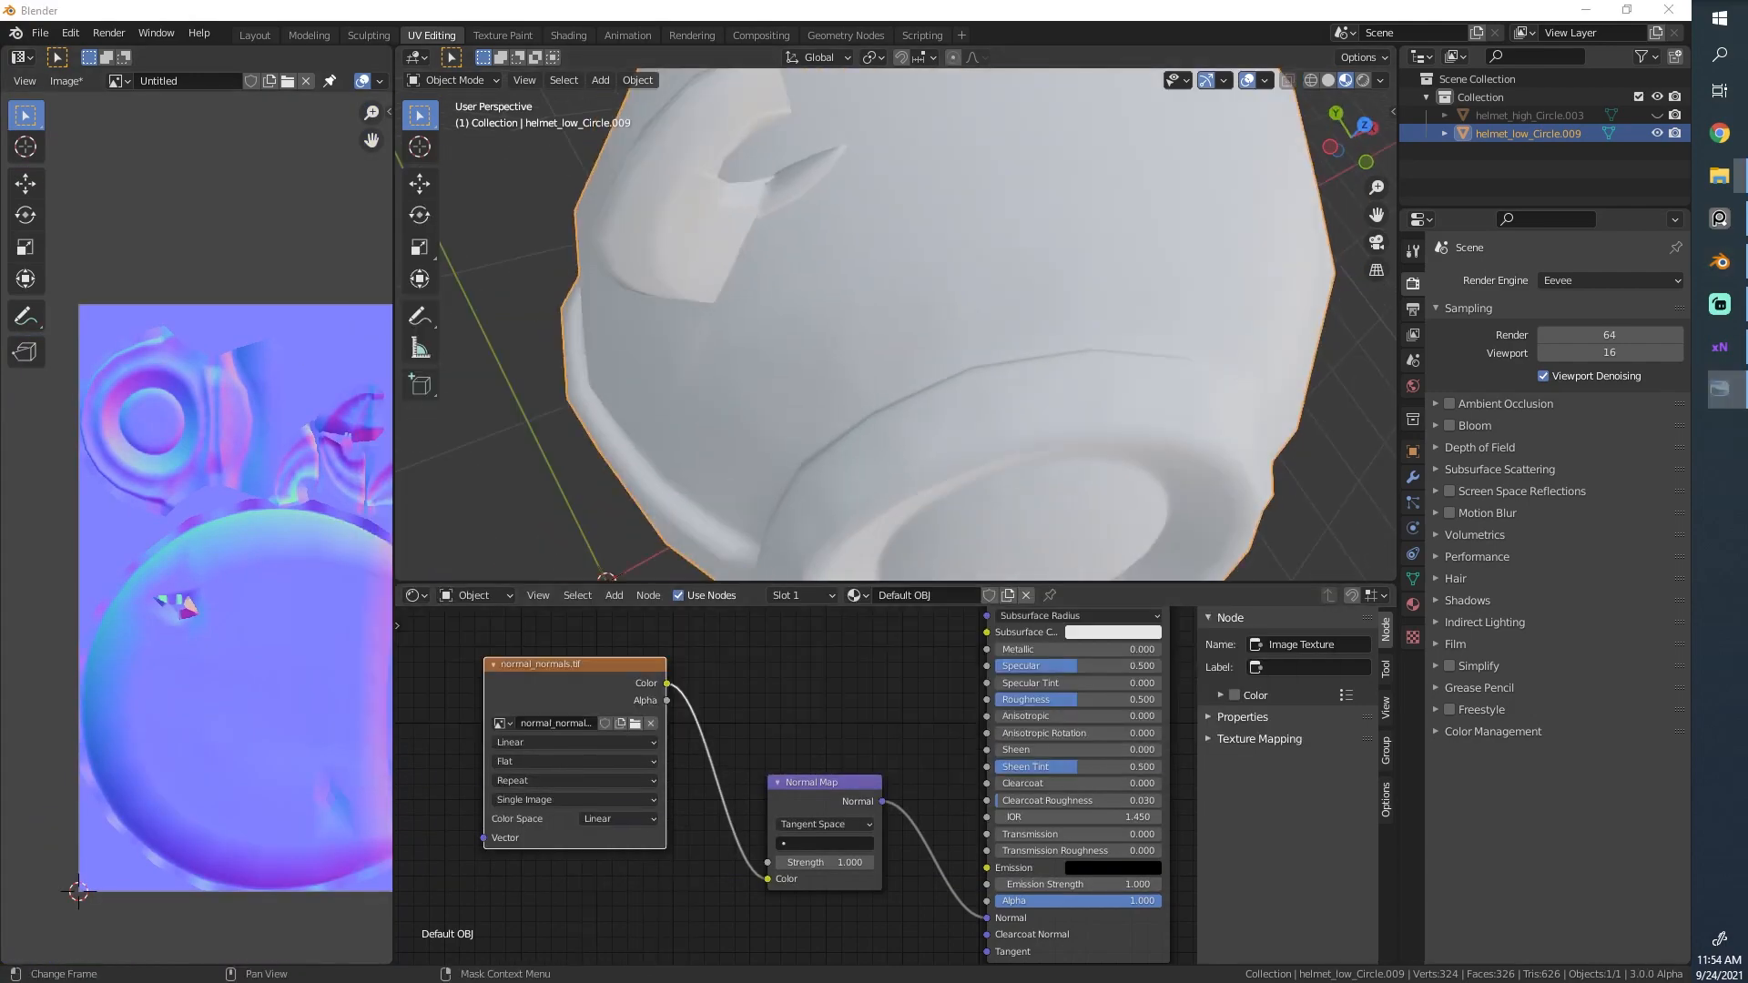
# Inspect the low-poly helmet with the normal_normals.tif map and triangulate all of its faces.
pyautogui.moveTo(819, 314); pyautogui.dragTo(1047, 210, button='middle')
pyautogui.scroll(-5, 701, 363)
pyautogui.scroll(-4, 1031, 302)
pyautogui.scroll(8, 964, 292)
pyautogui.press('Tab')
pyautogui.press('a')
pyautogui.hotkey('ctrl', 't')
pyautogui.press('Tab')
# Export the triangulated helmet as helmet_low.obj and regenerate the normal map from it in xNormal.
pyautogui.scroll(-8, 1059, 108)
pyautogui.click(40, 33)
pyautogui.click(246, 483)
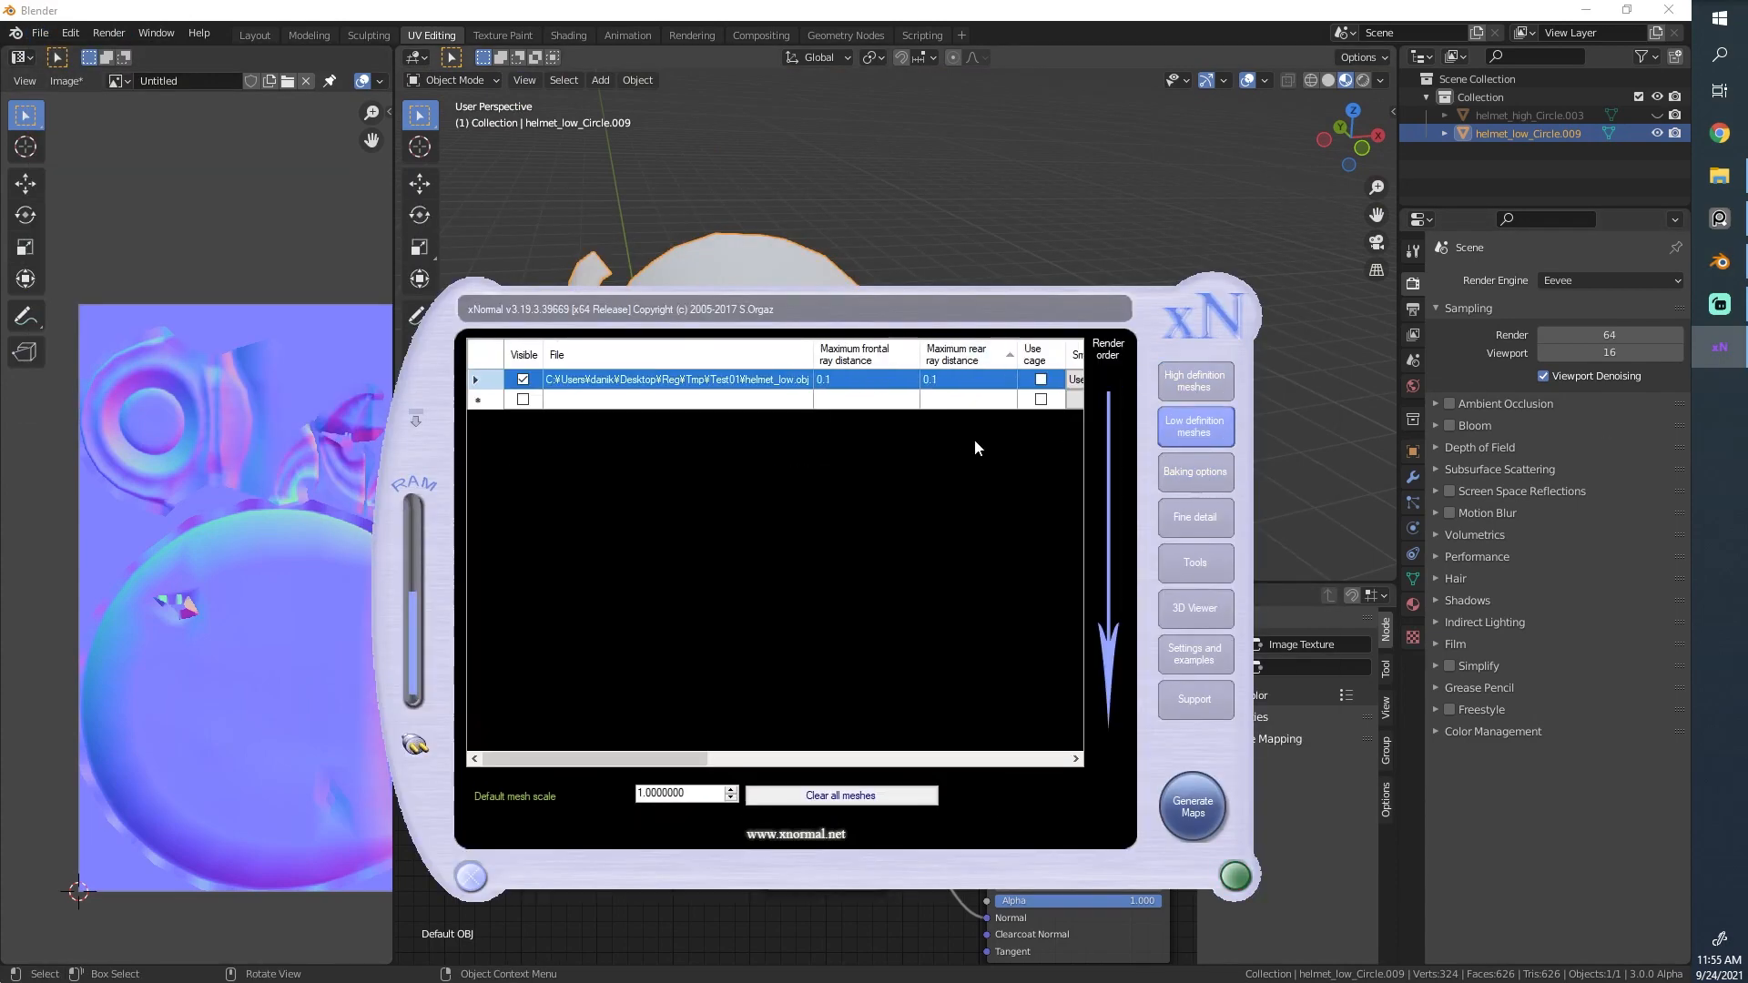
pyautogui.click(1193, 807)
pyautogui.click(925, 561)
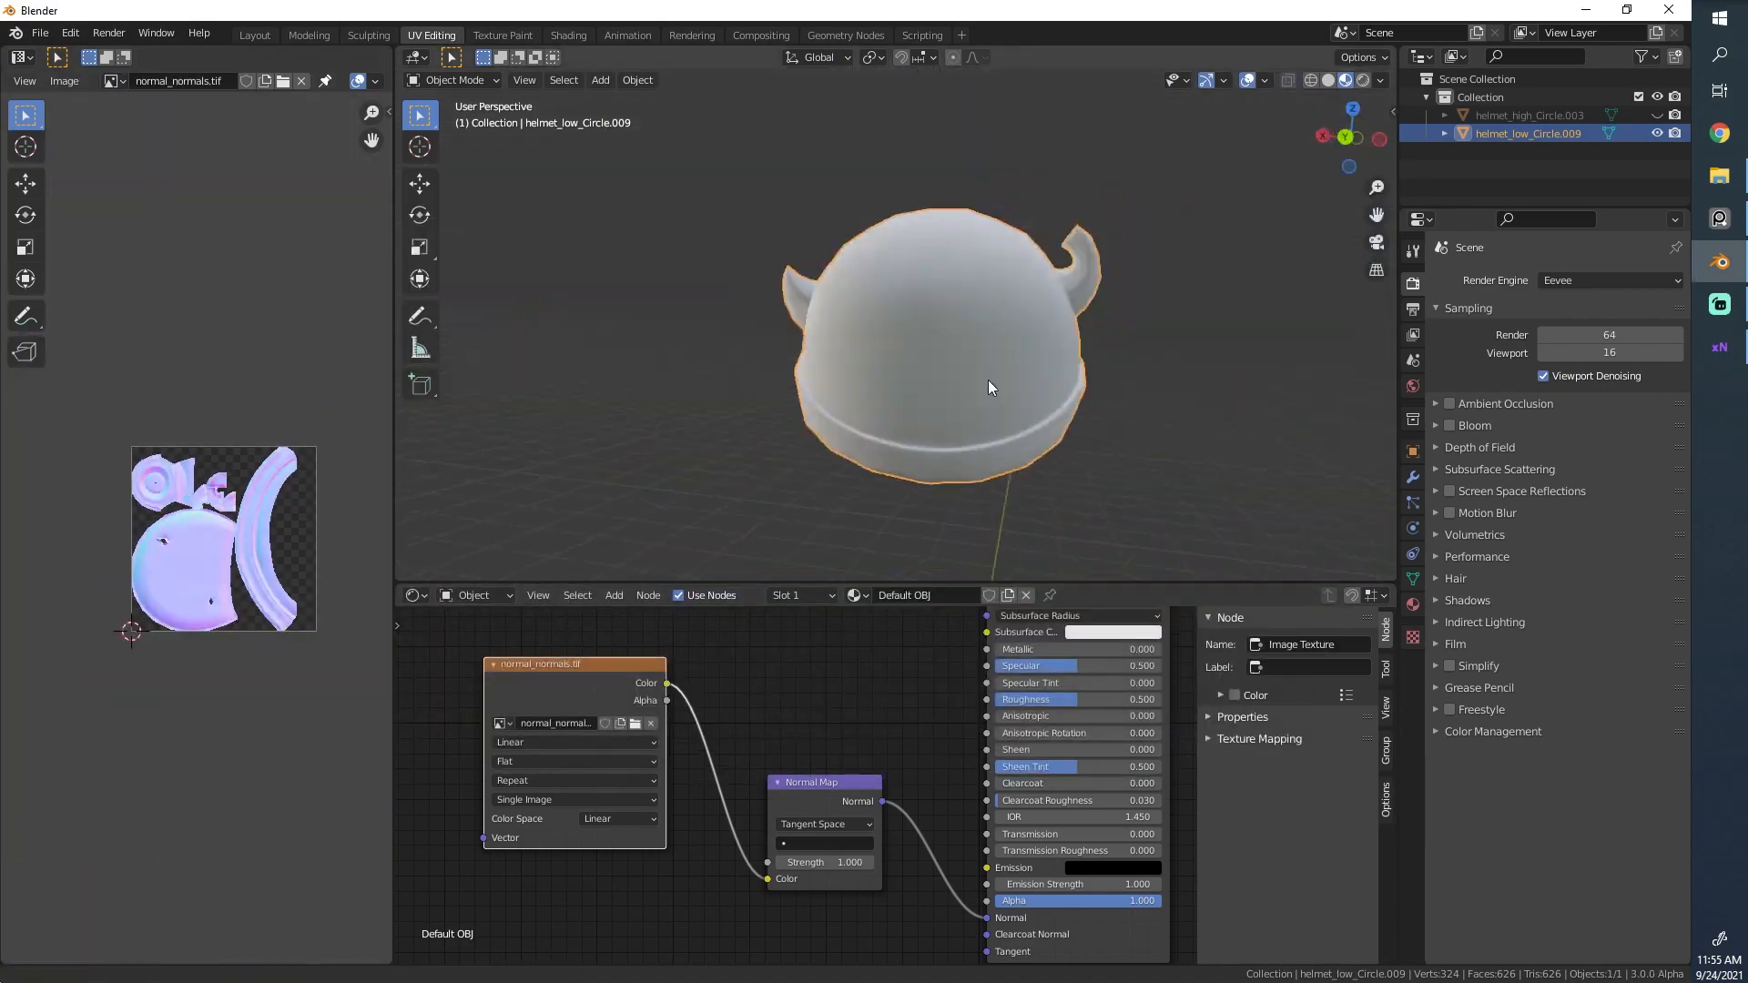
# Inspect the helmet with the regenerated normal map from several angles and add a sun light.
pyautogui.moveTo(990, 387); pyautogui.dragTo(938, 344, button='middle')
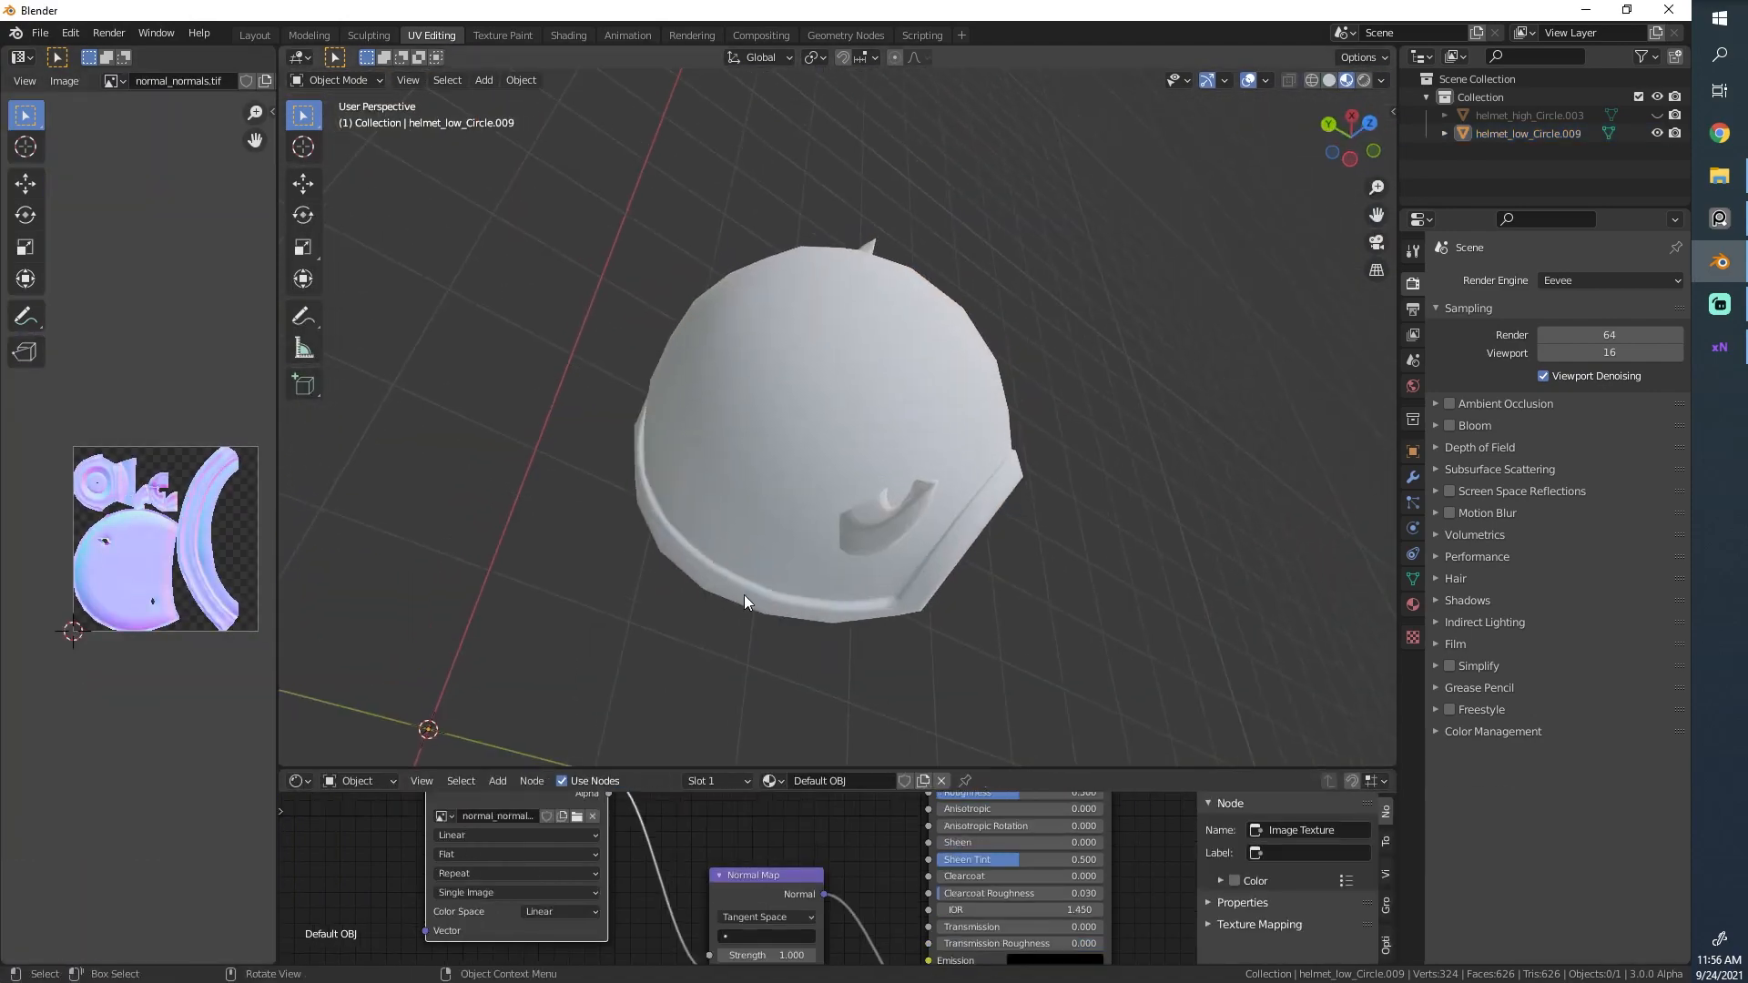
pyautogui.moveTo(745, 601); pyautogui.dragTo(807, 527, button='middle')
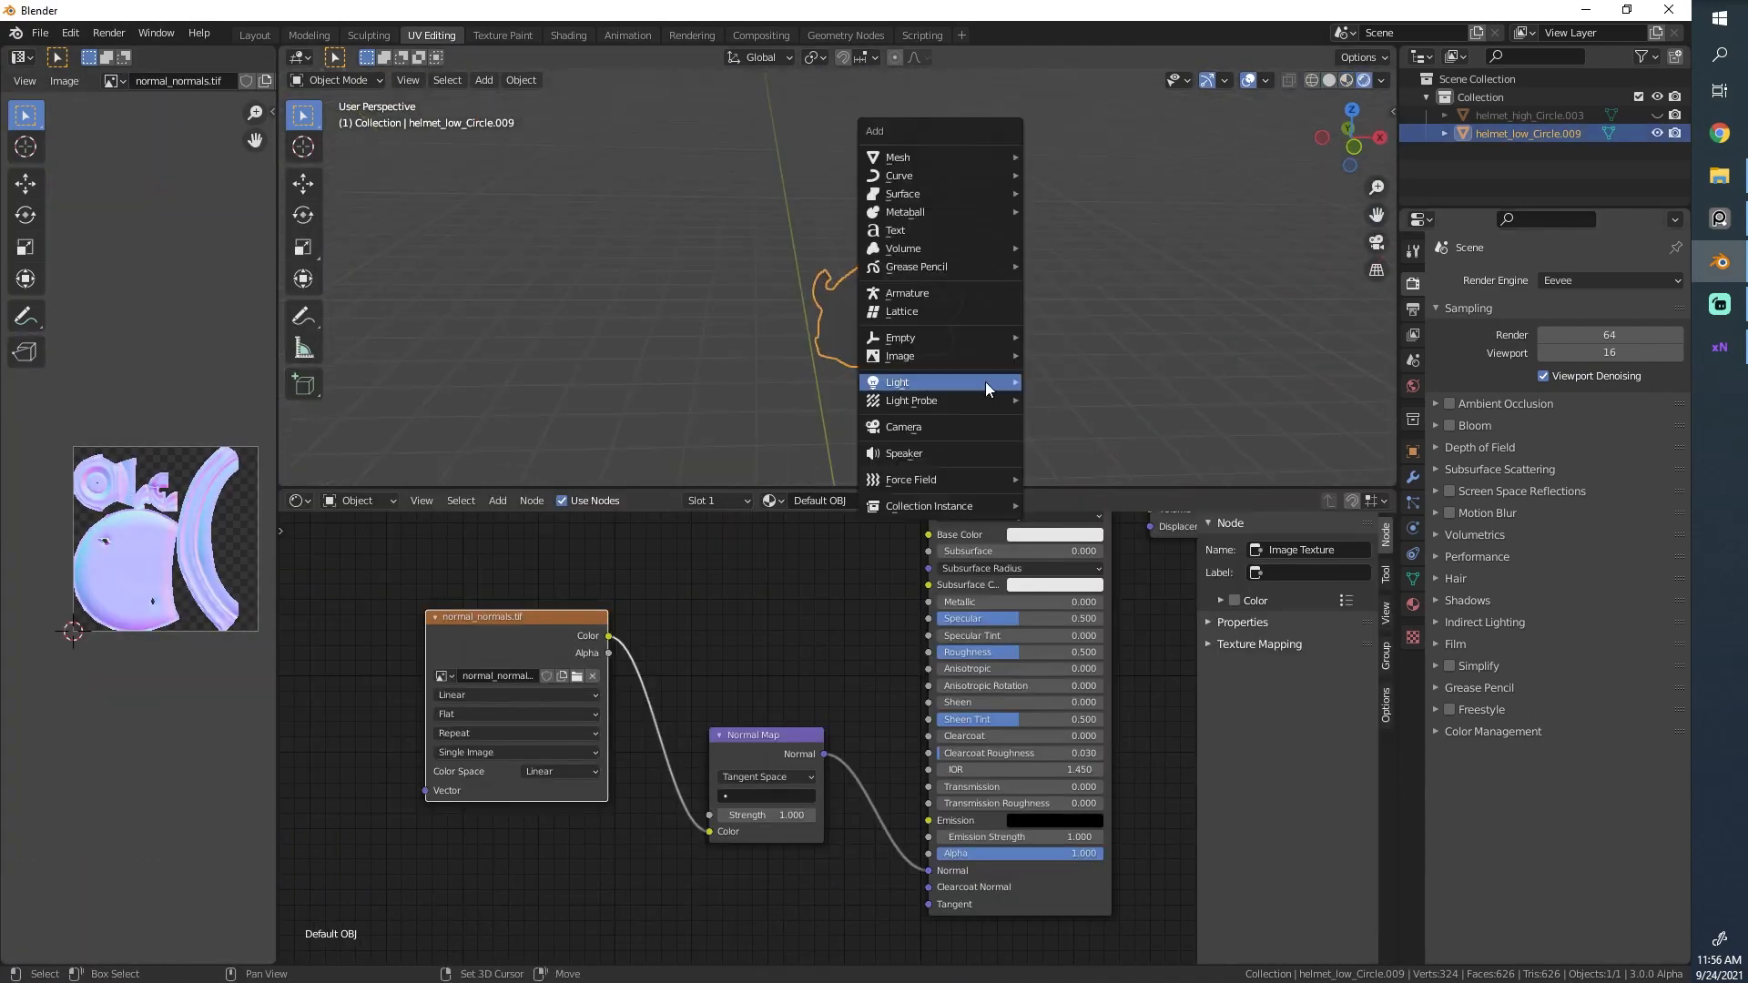
pyautogui.click(1047, 386)
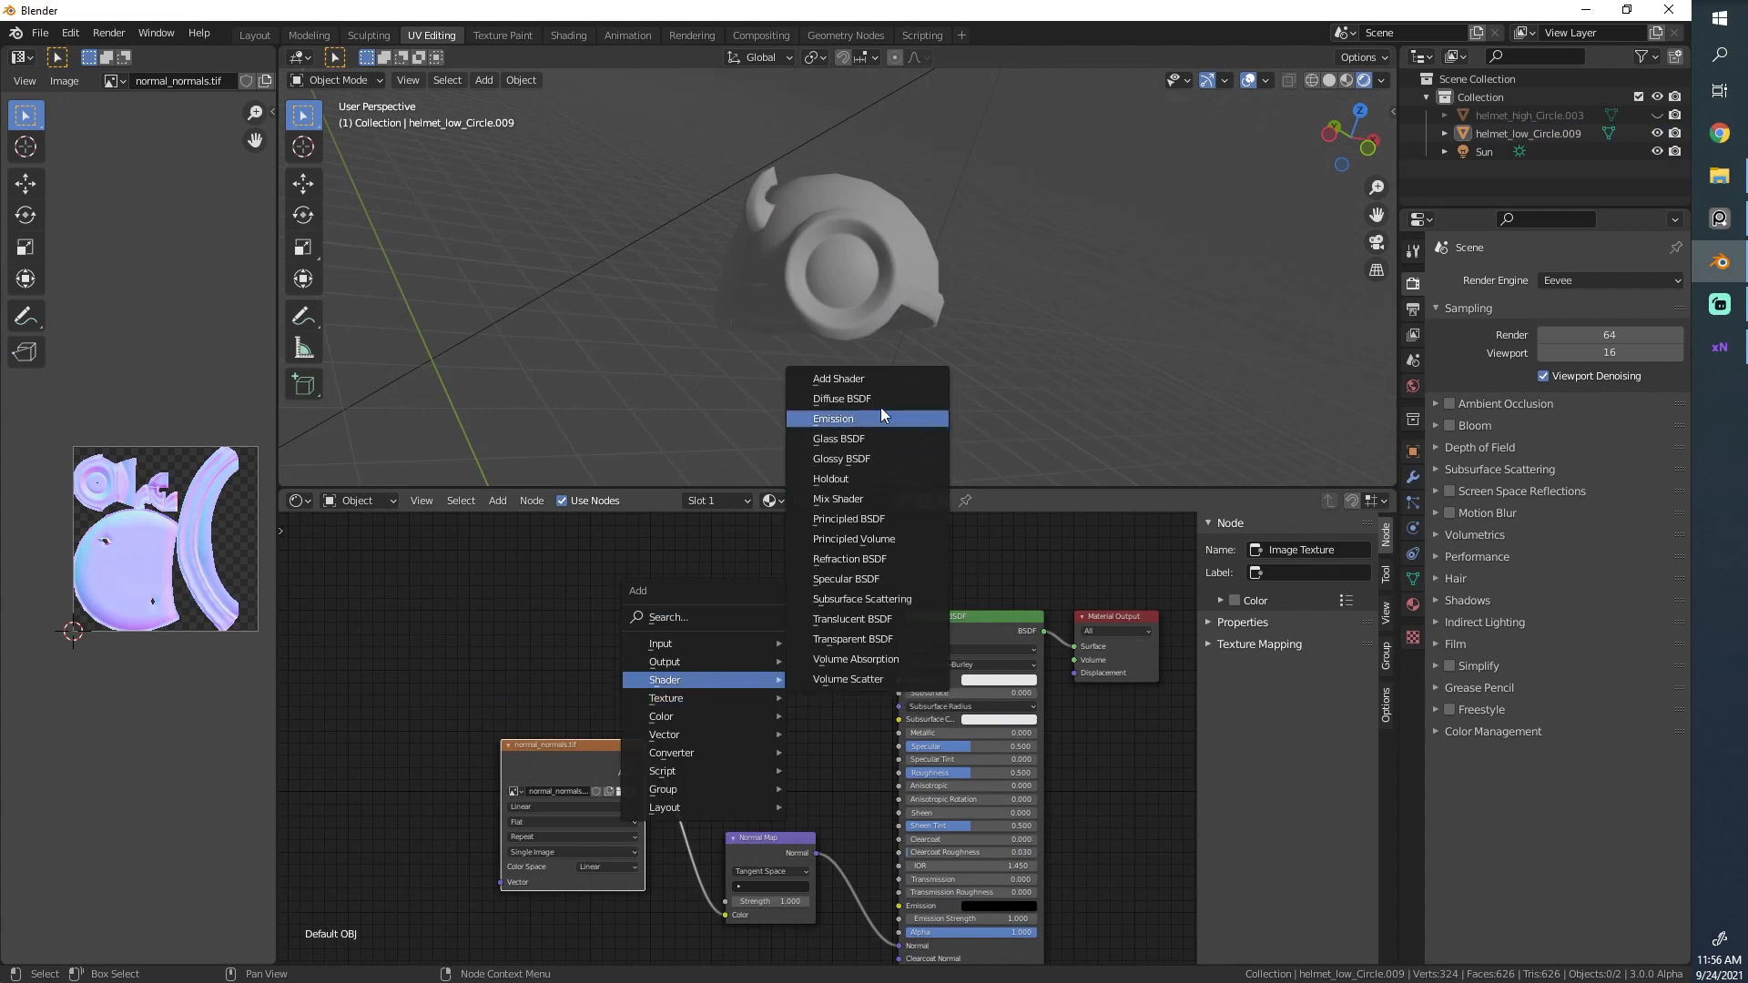
# Add a Diffuse BSDF node to the helmet's material and preview it on the model.
pyautogui.click(758, 630)
pyautogui.keyDown('ctrl'); pyautogui.keyDown('shift'); pyautogui.click(808, 626); pyautogui.keyUp('shift'); pyautogui.keyUp('ctrl')
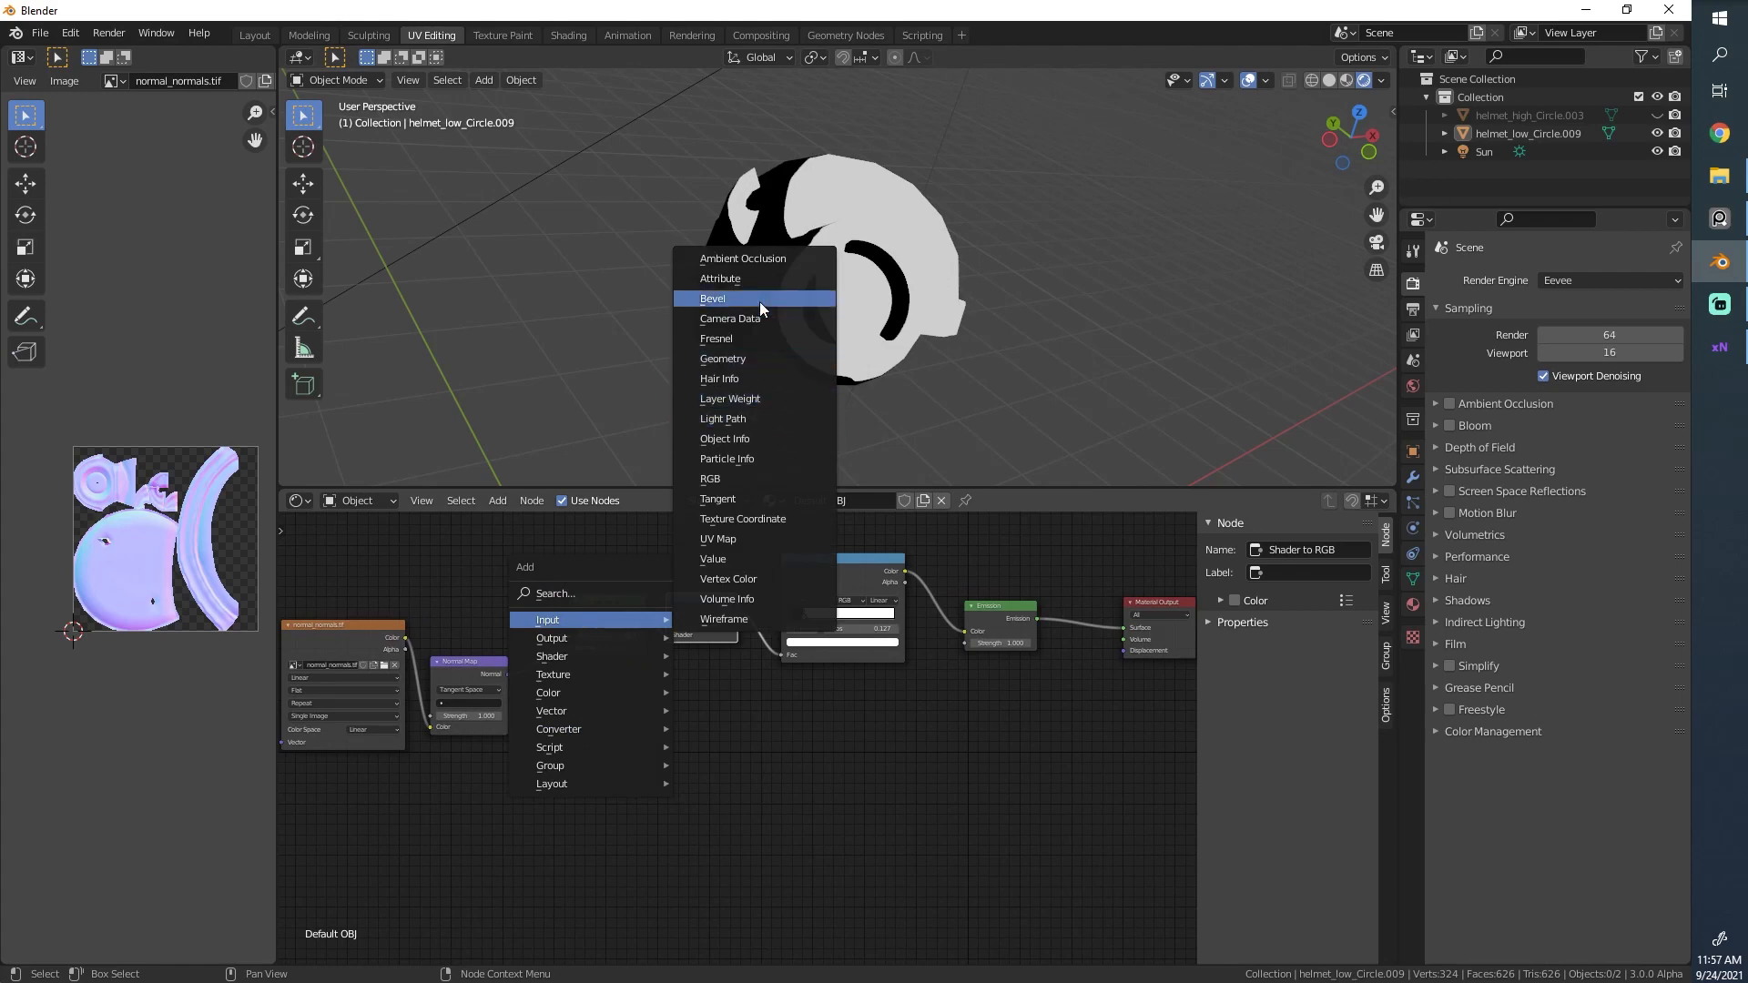
# Add a Geometry node and pass its Normal through a Vector Transform node from World to Camera, previewing the result.
pyautogui.click(742, 371)
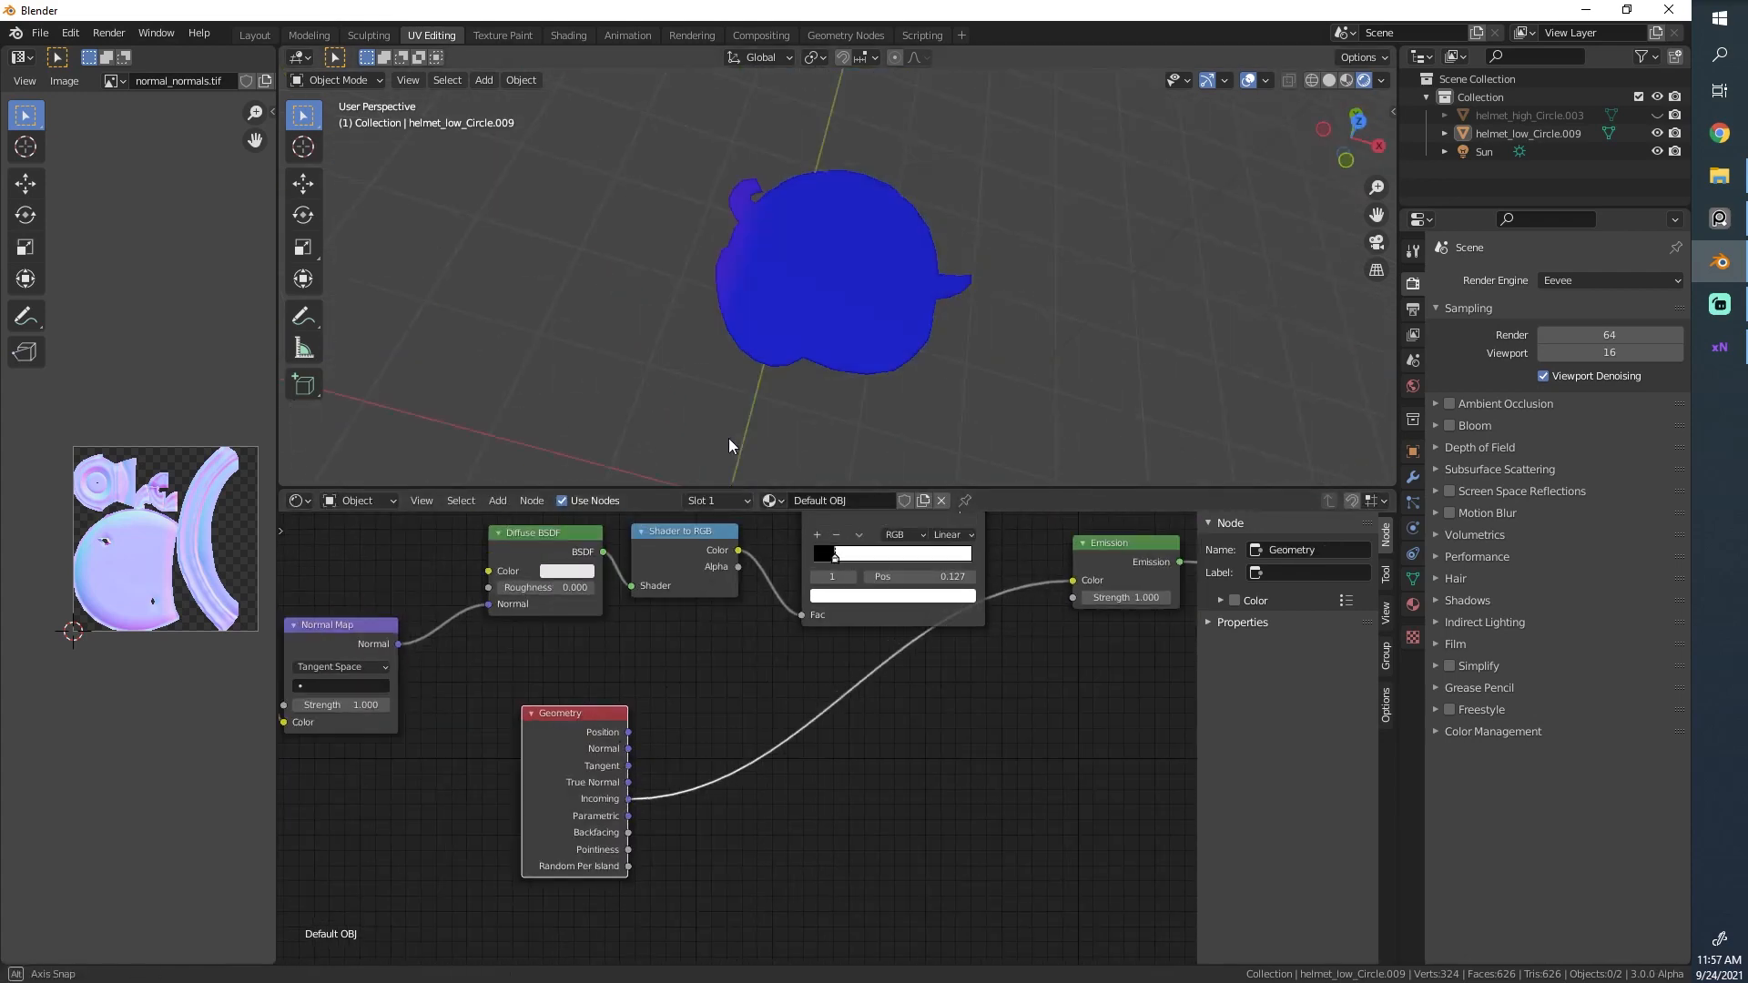
pyautogui.hotkey('shift', 'a')
pyautogui.moveTo(630, 815)
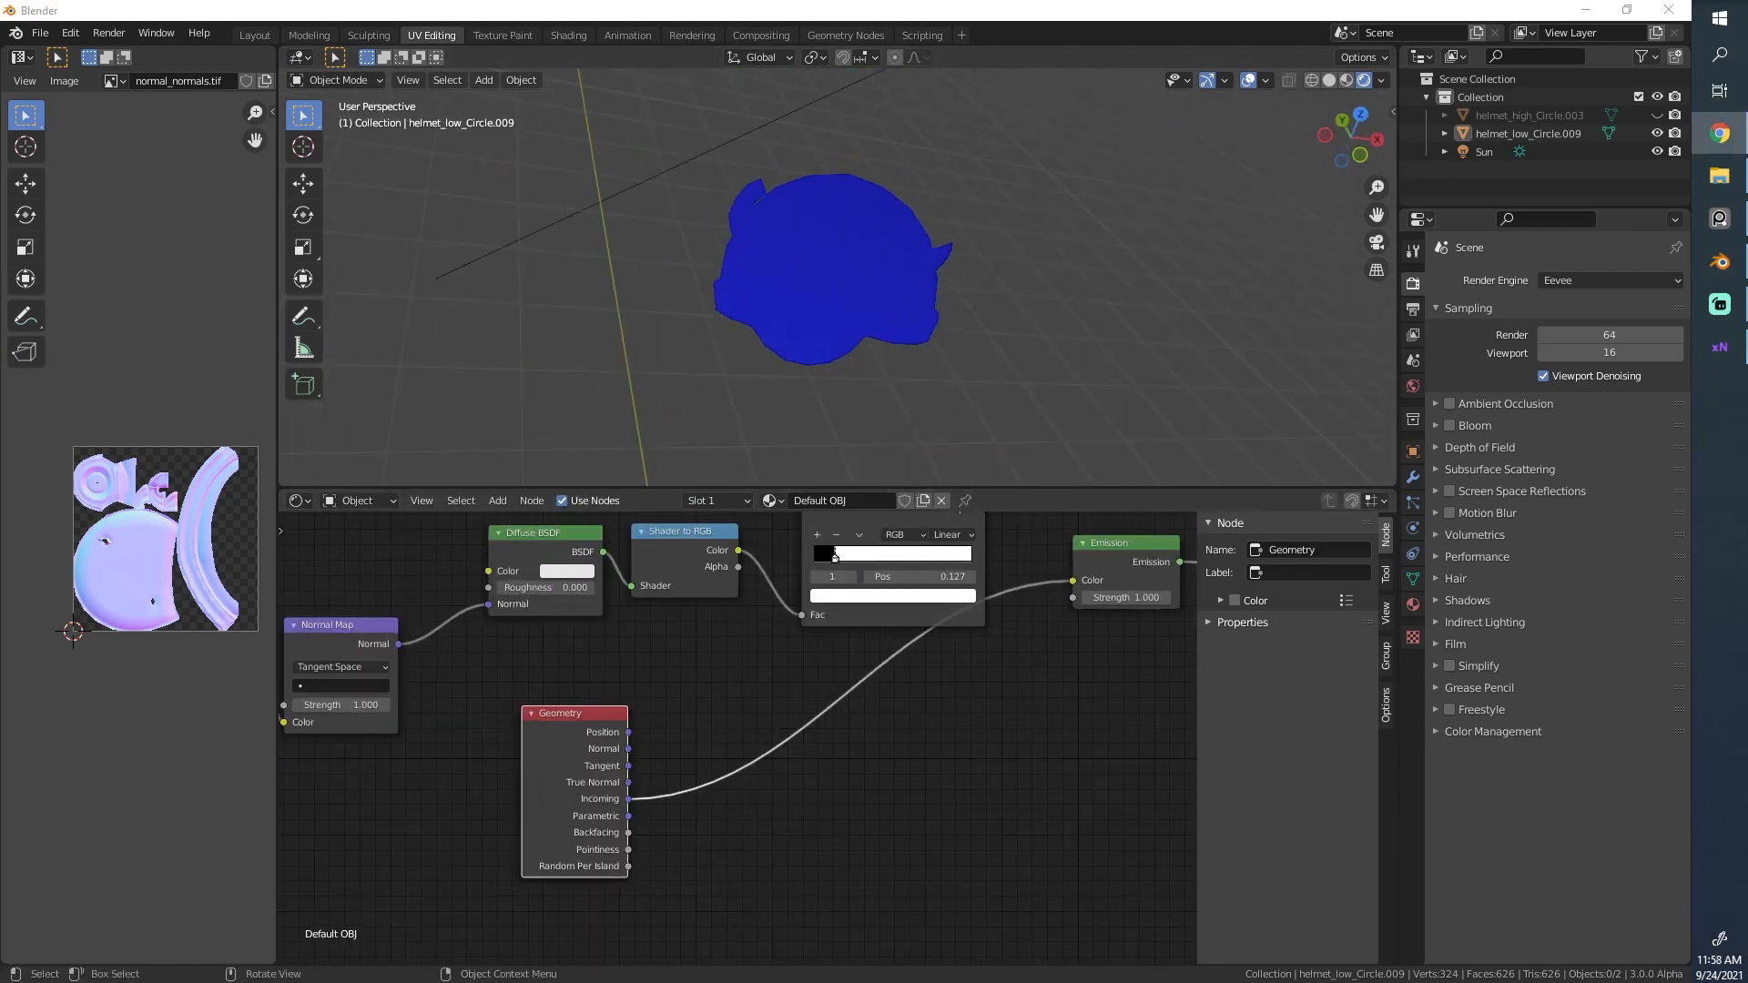
pyautogui.hotkey('shift', 'a')
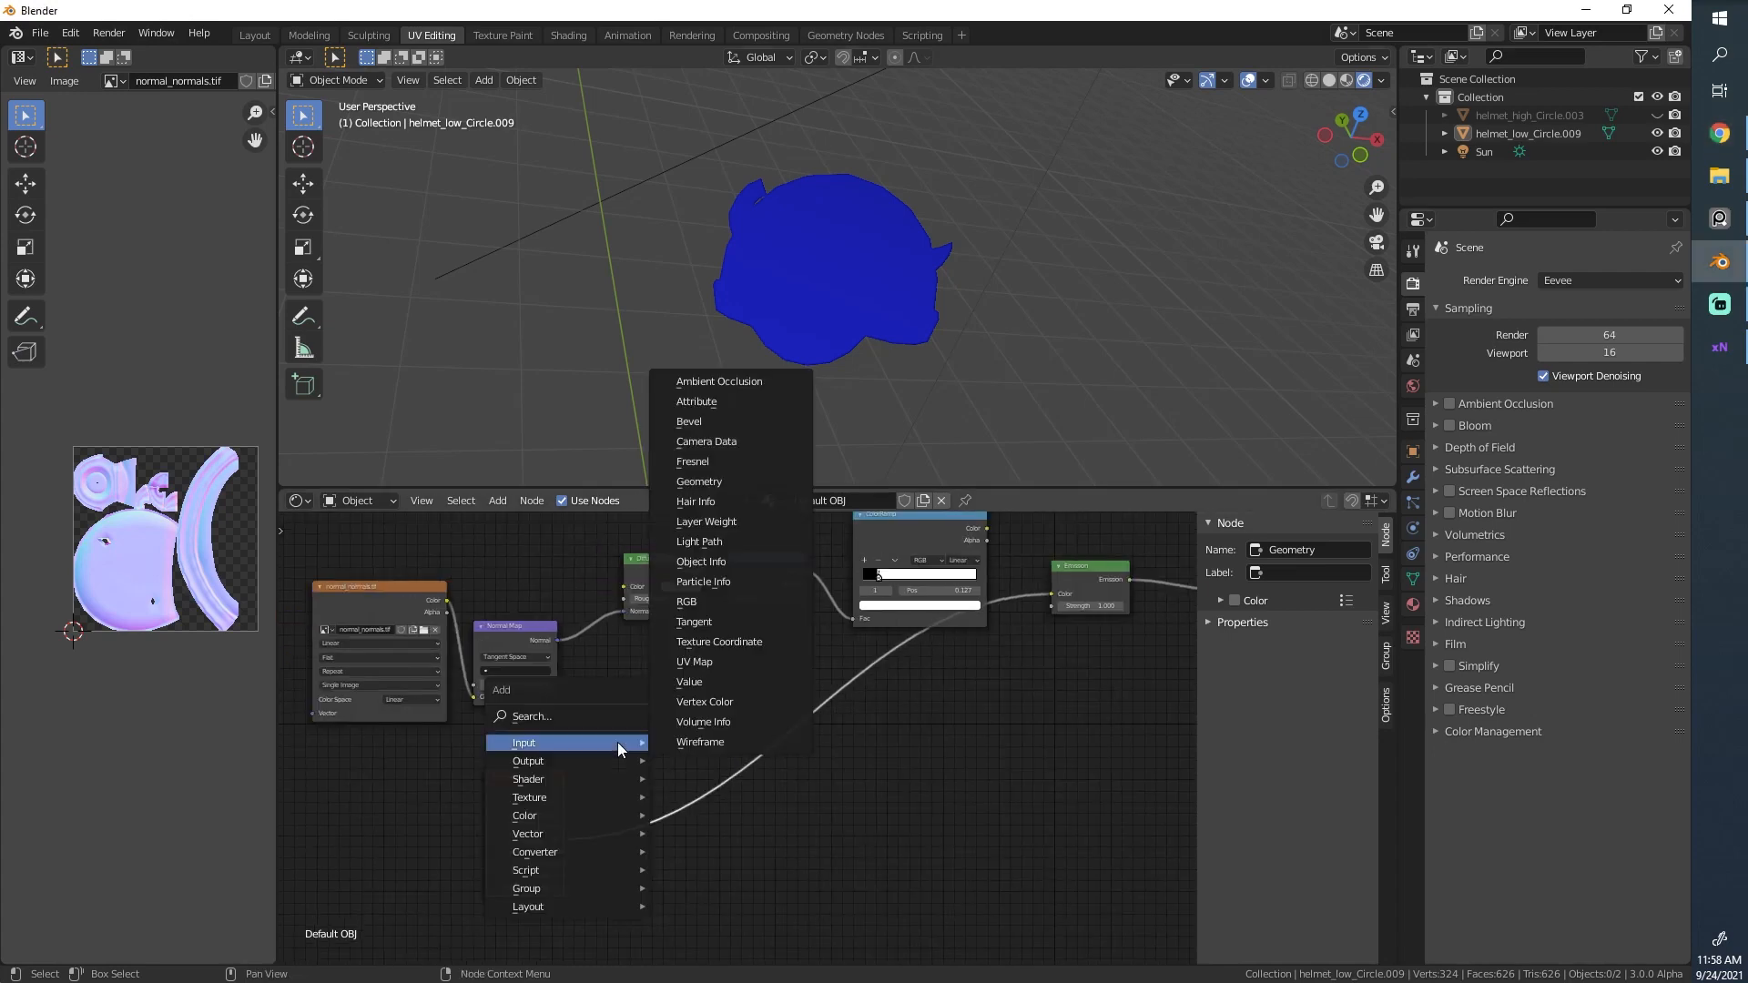
pyautogui.click(729, 814)
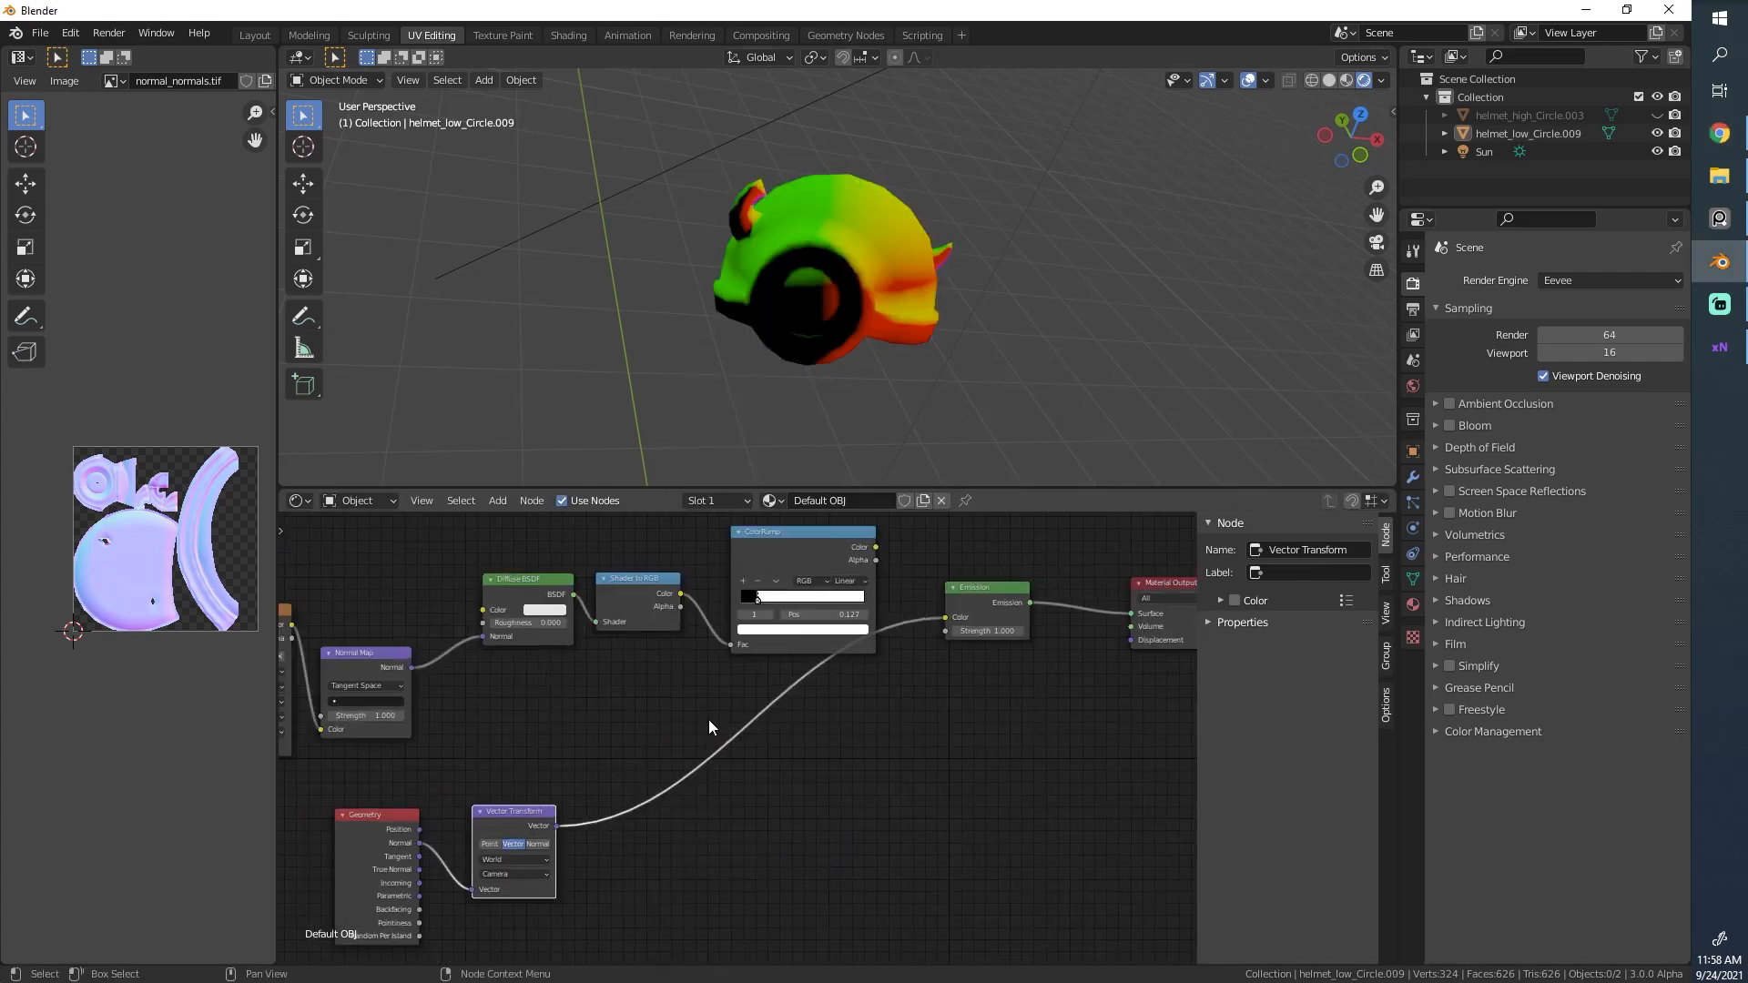
# Insert a Normal node after the Vector Transform and preview its Dot output through the Emission shader.
pyautogui.moveTo(792, 464); pyautogui.dragTo(837, 417, button='middle')
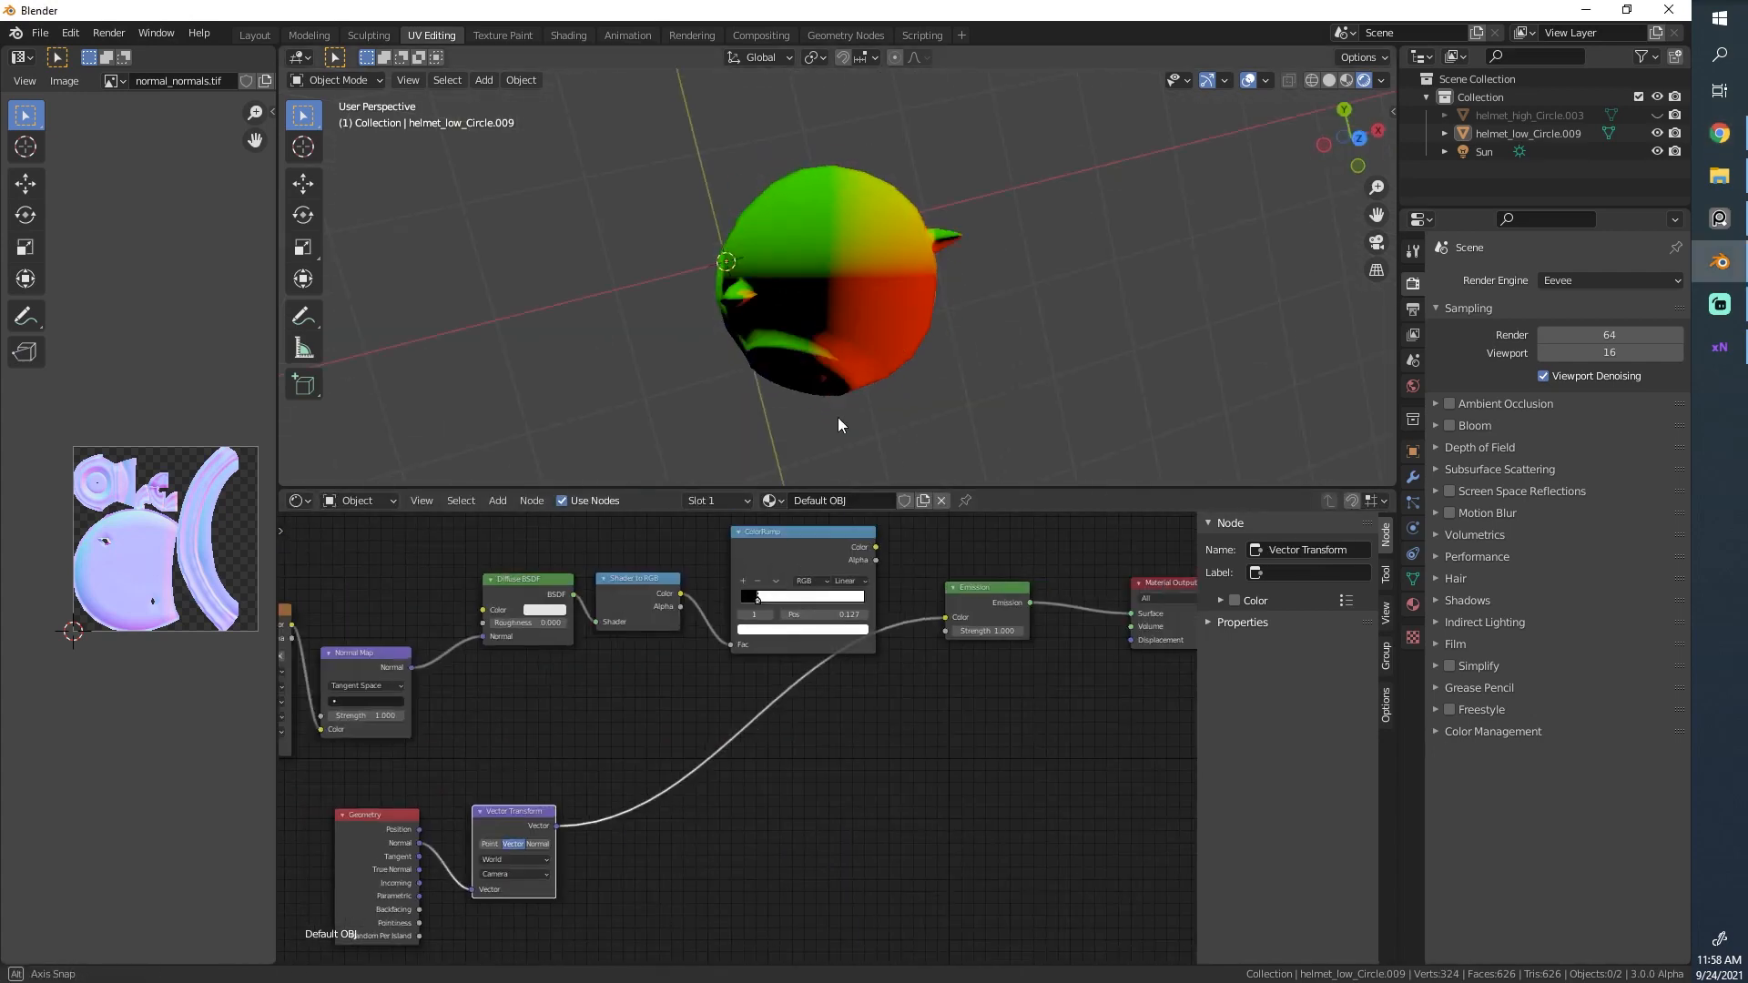
pyautogui.hotkey('shift', 'a')
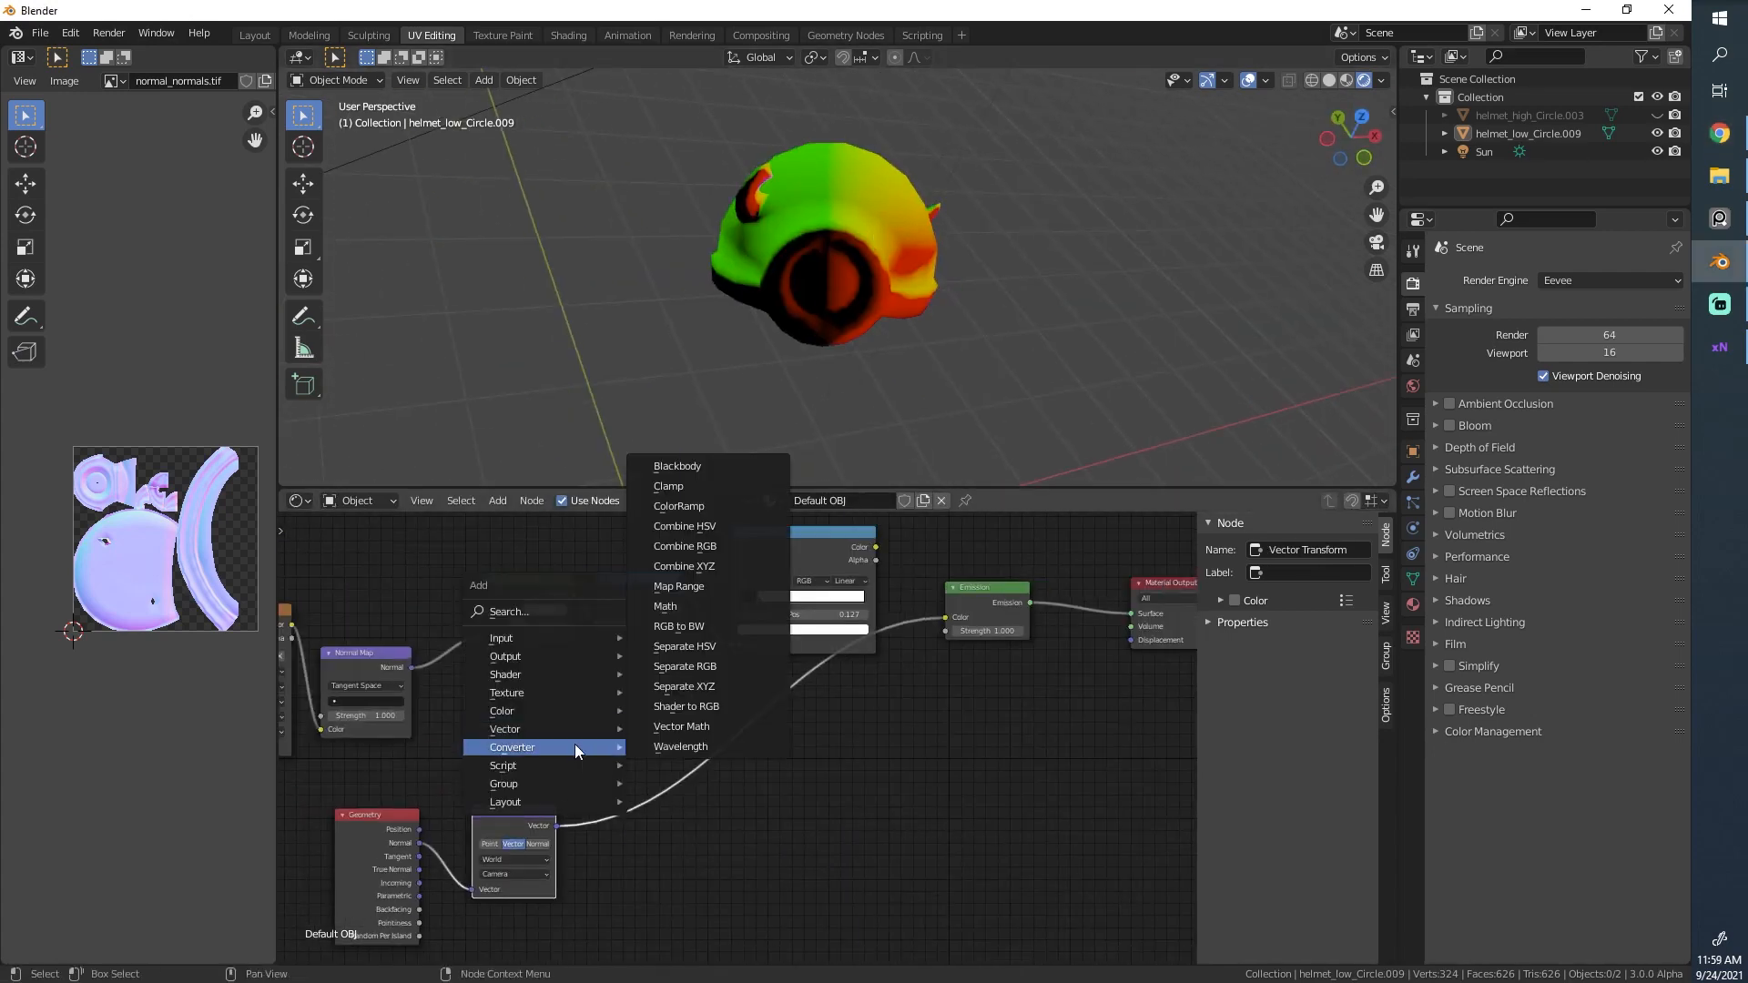
pyautogui.moveTo(598, 729)
pyautogui.click(648, 783)
pyautogui.click(649, 783)
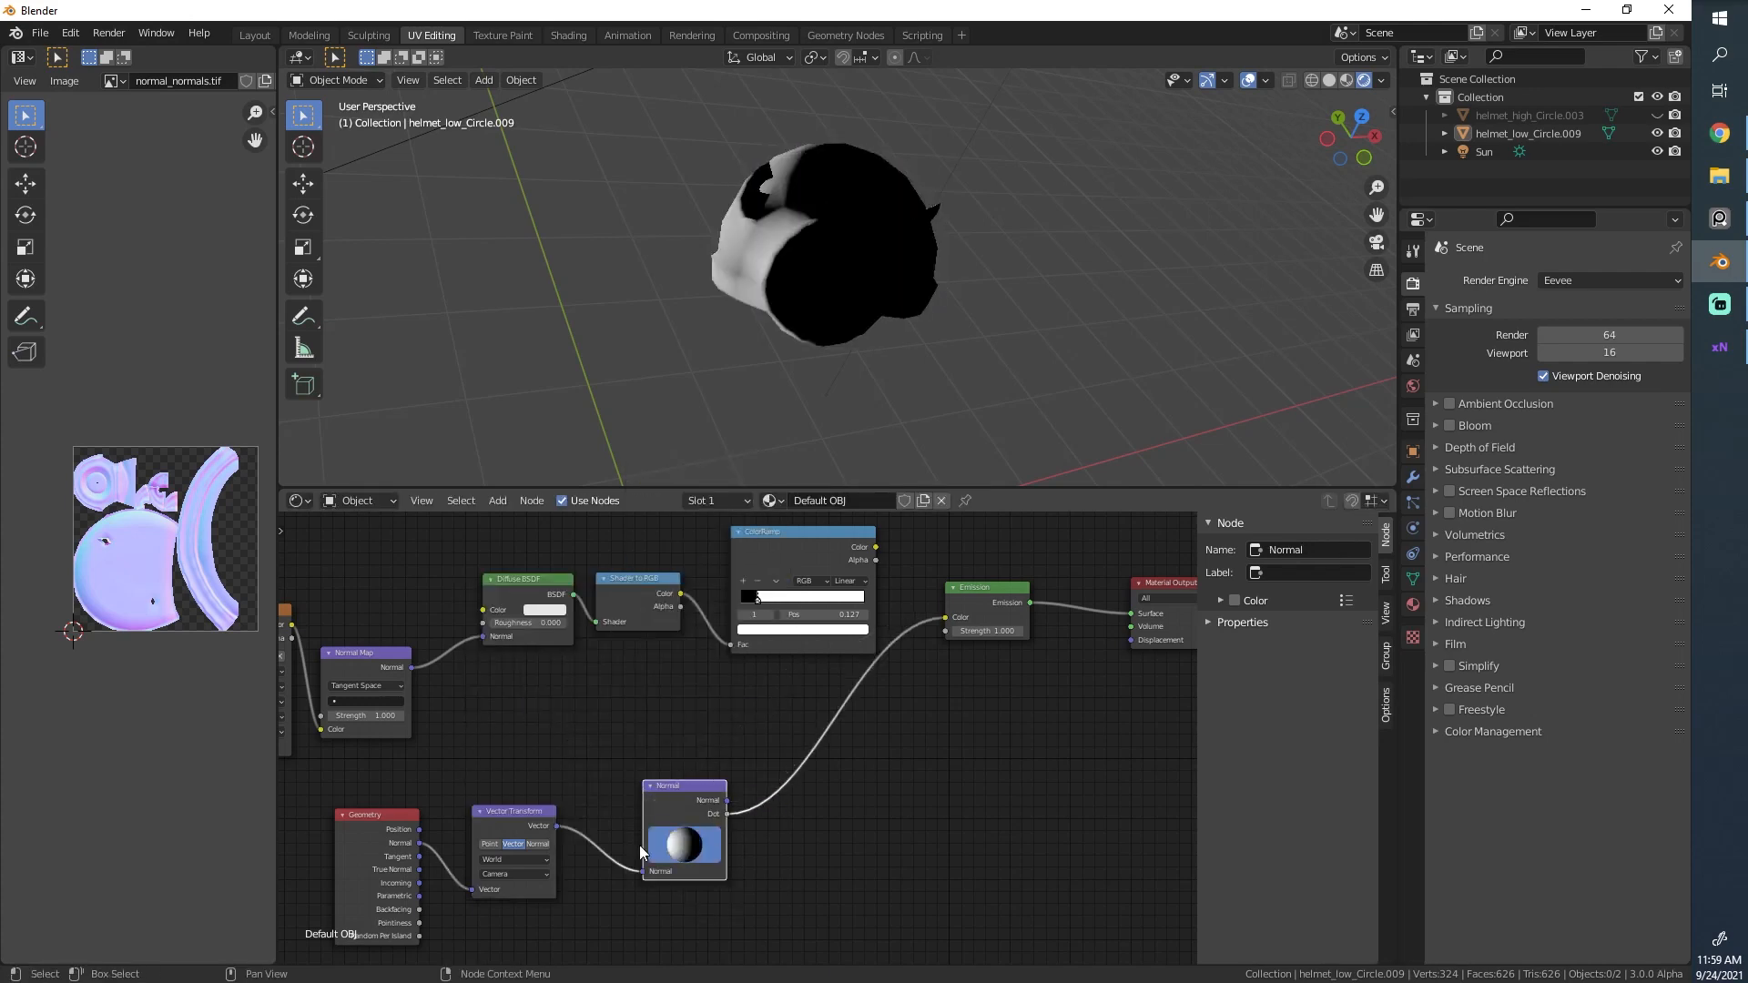
# Turn the Normal node toward the camera and shape its Dot output into a thin rim mask with a white-to-black ColorRamp at position 0.232.
pyautogui.scroll(3, 632, 795)
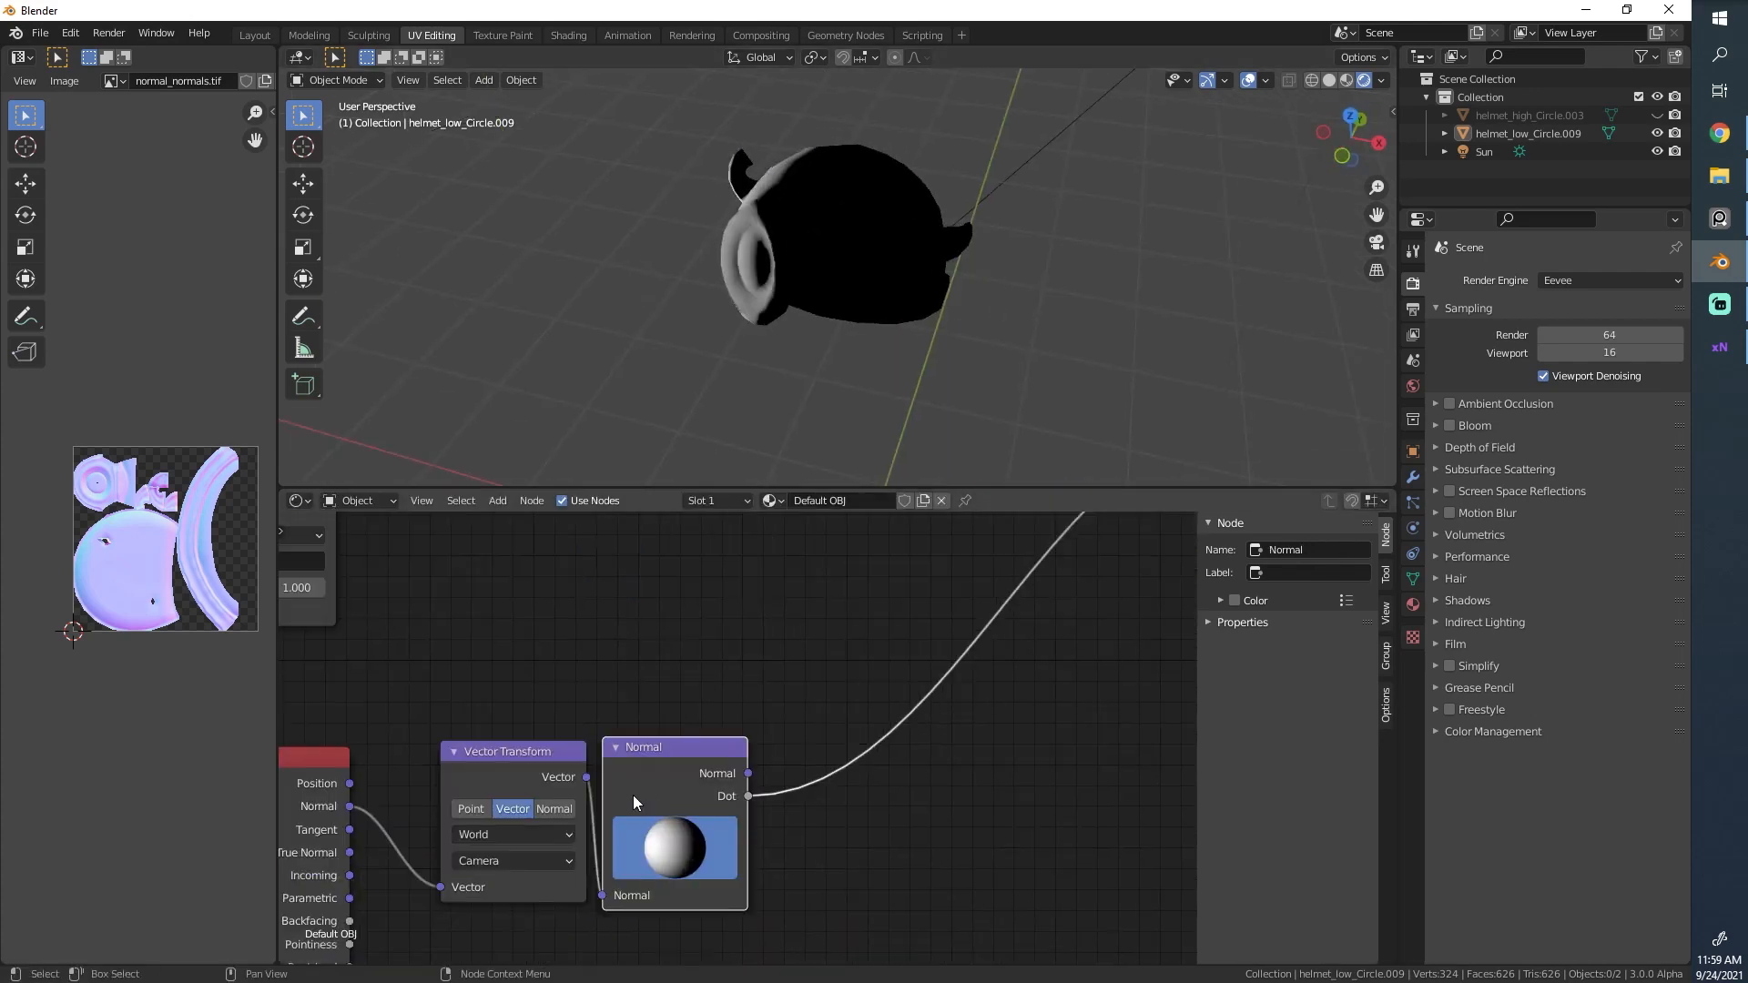
pyautogui.scroll(-3, 632, 795)
pyautogui.scroll(4, 671, 795)
pyautogui.scroll(-2, 729, 797)
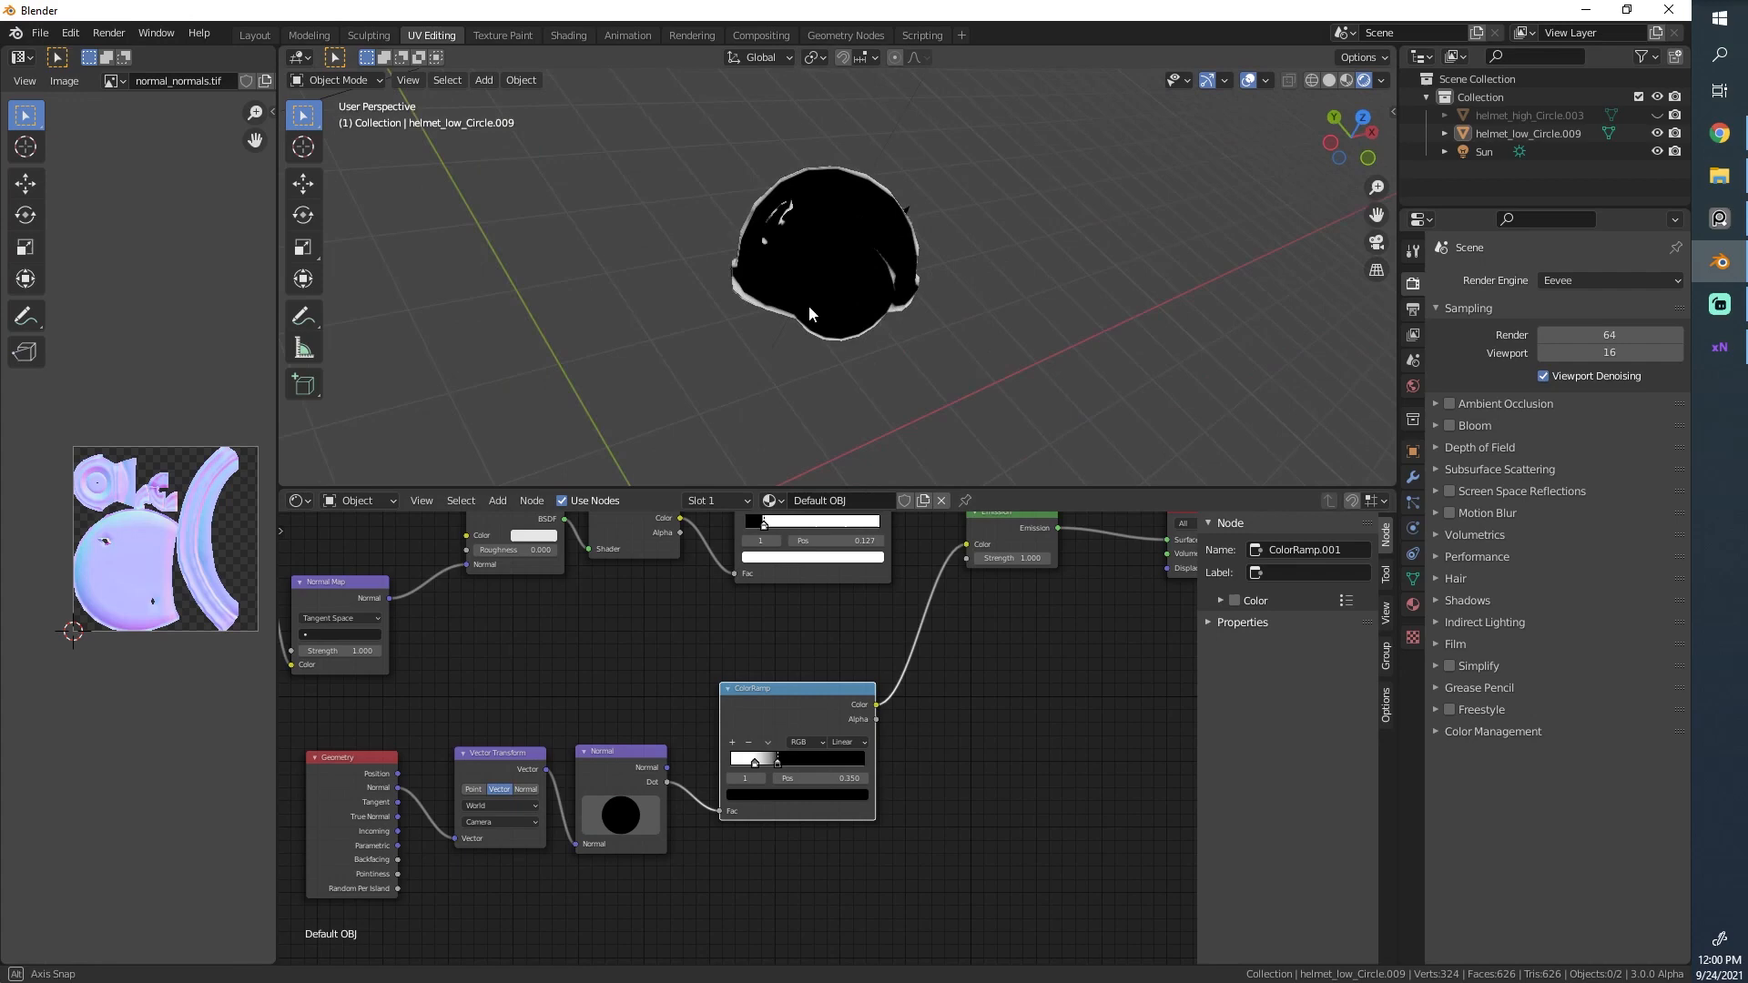
pyautogui.moveTo(628, 808); pyautogui.dragTo(596, 829)
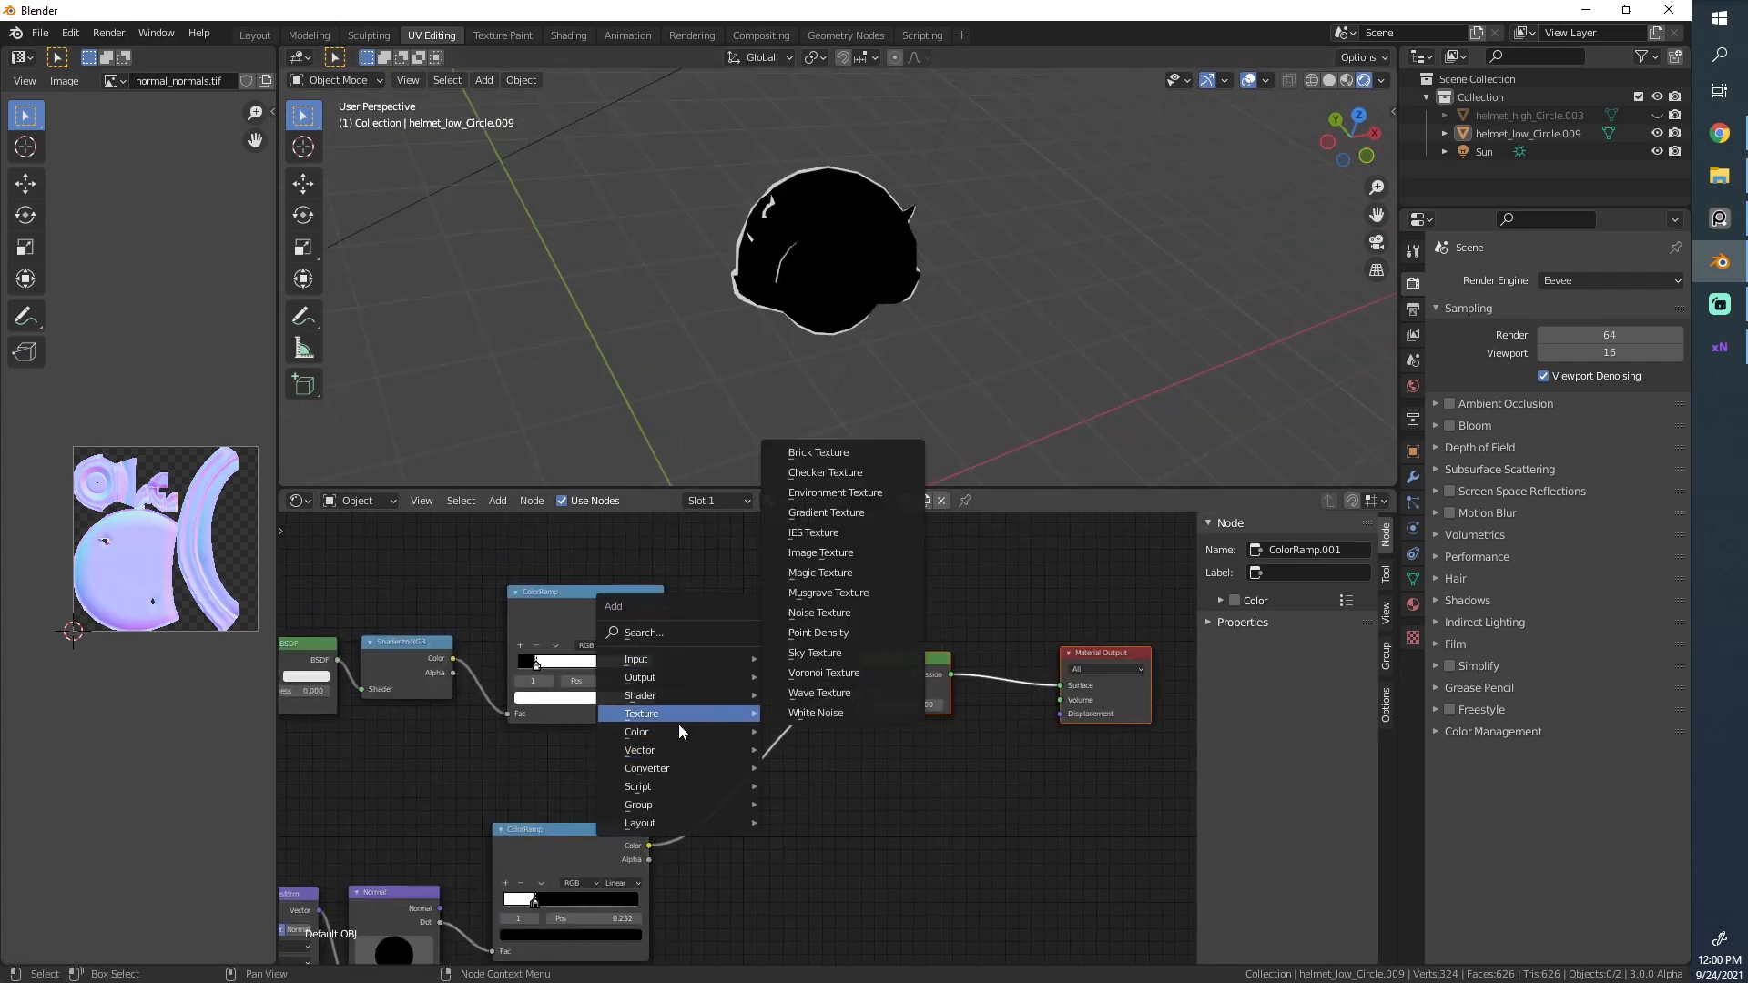
# Combine the diffuse and rim ColorRamps with two chained Mix nodes before the Emission, colouring the rim blue.
pyautogui.moveTo(833, 710); pyautogui.dragTo(835, 700)
pyautogui.click(896, 729)
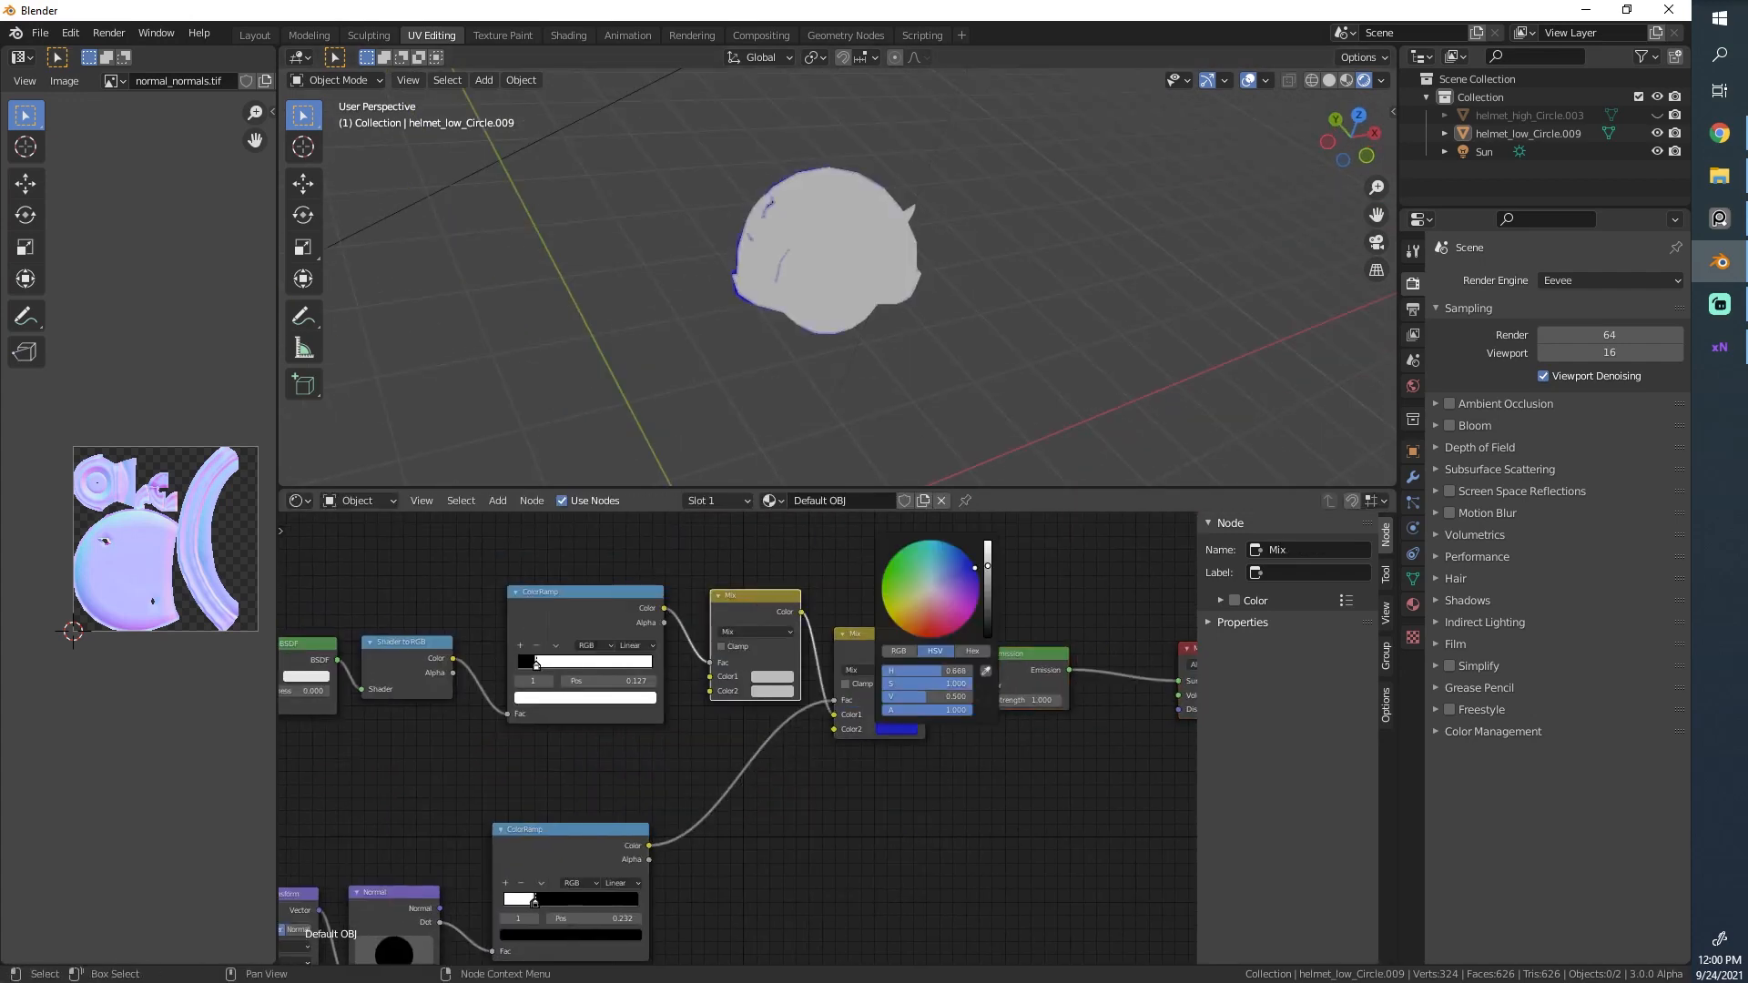
# Set the diffuse Mix node's shadow colour to dark navy and its lit colour to slate blue.
pyautogui.click(772, 676)
pyautogui.press('z')
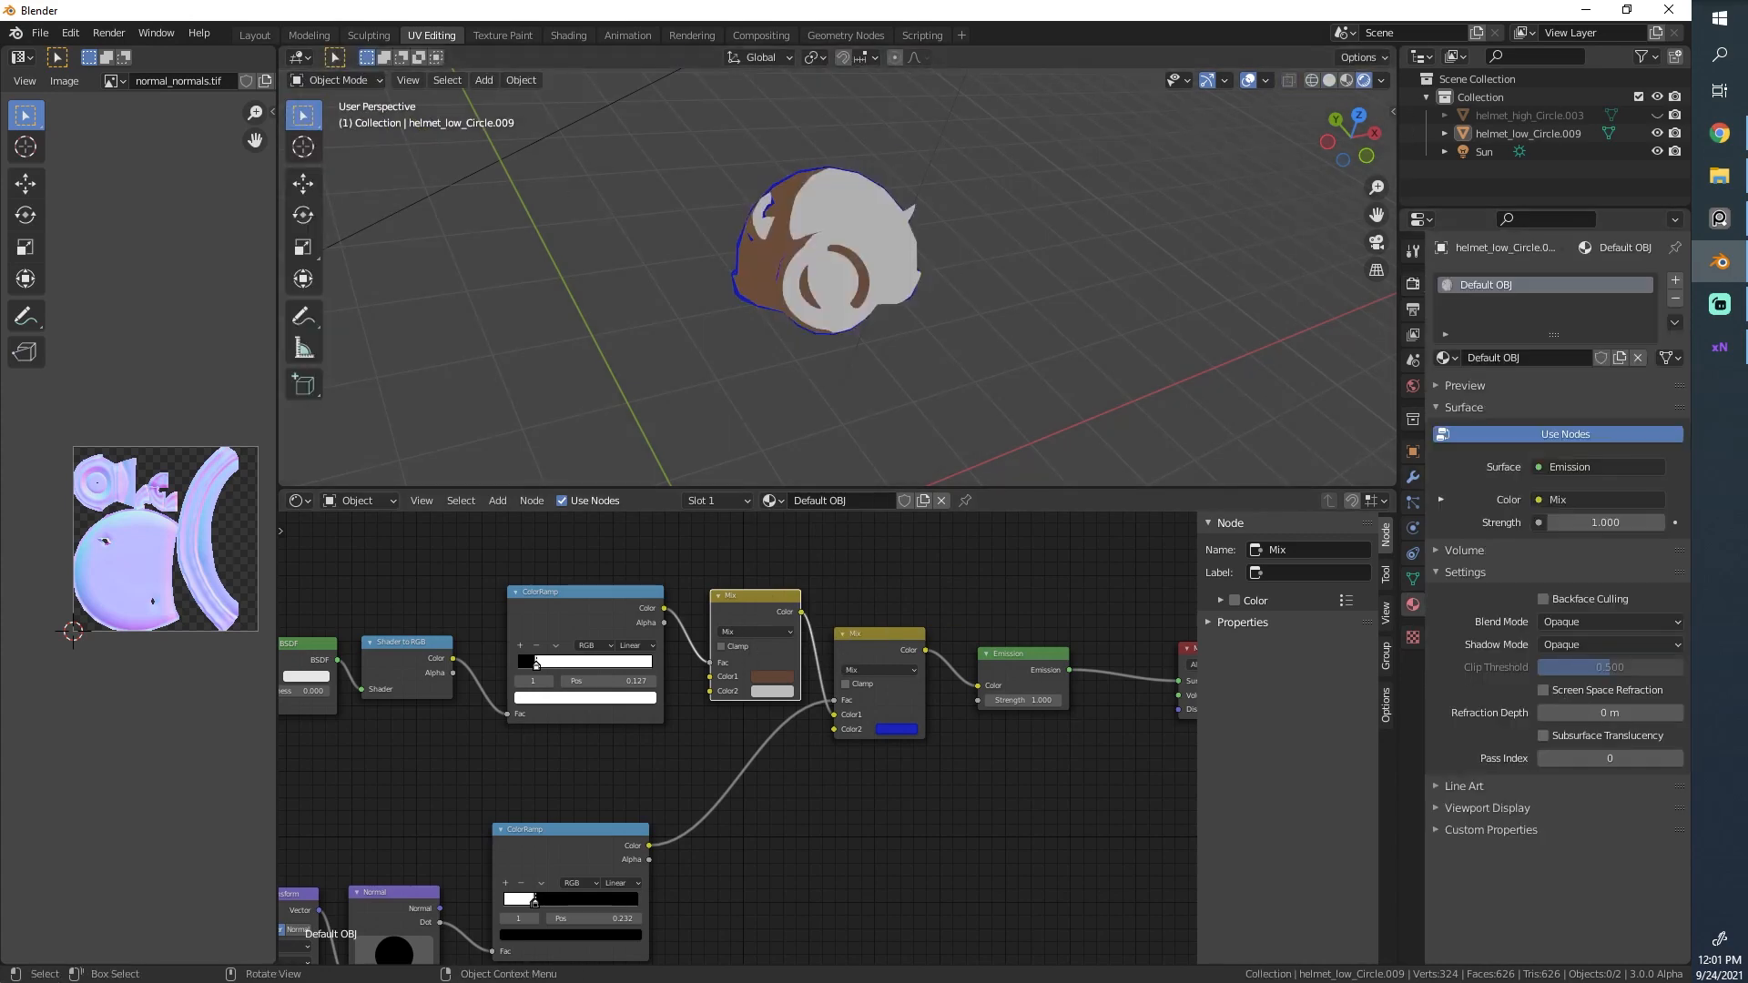
pyautogui.click(772, 676)
pyautogui.click(774, 690)
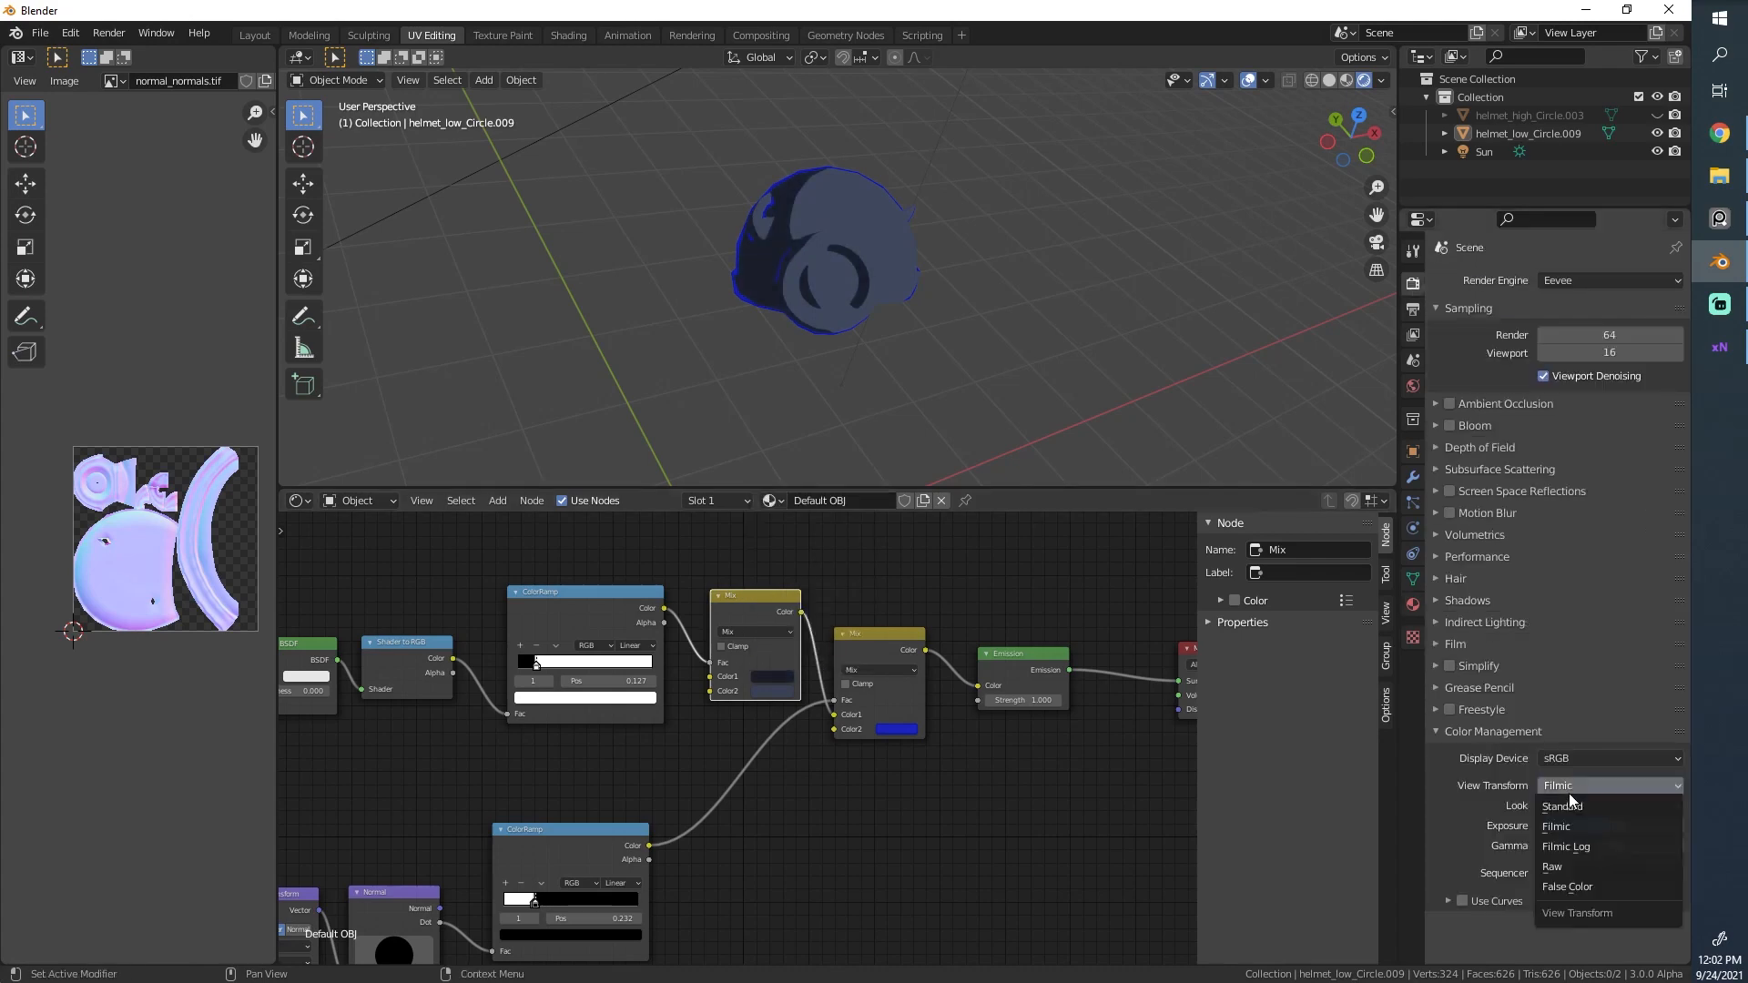
# Switch the colour management view transform to Standard and change the rim colour to a muted grey-blue.
pyautogui.click(1584, 794)
pyautogui.click(897, 729)
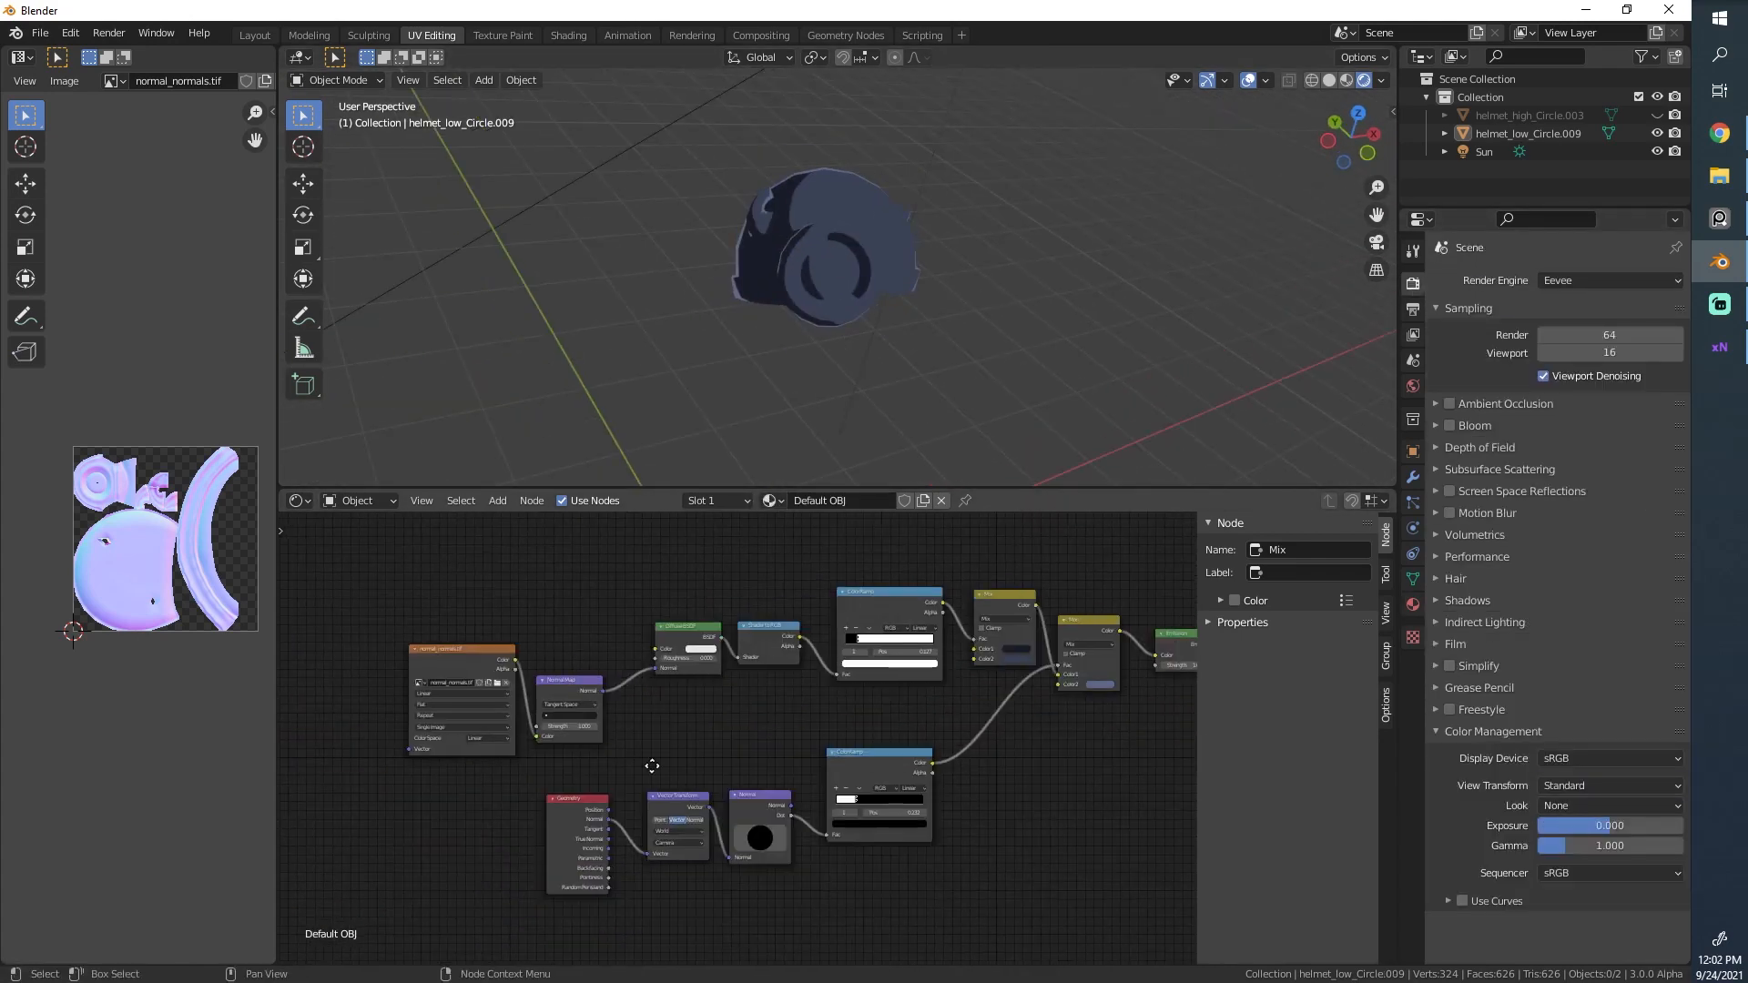
# Feed the rim's Vector Transform from the Normal Map instead of the Geometry node and fine-tune the Normal node's direction.
pyautogui.scroll(3, 643, 761)
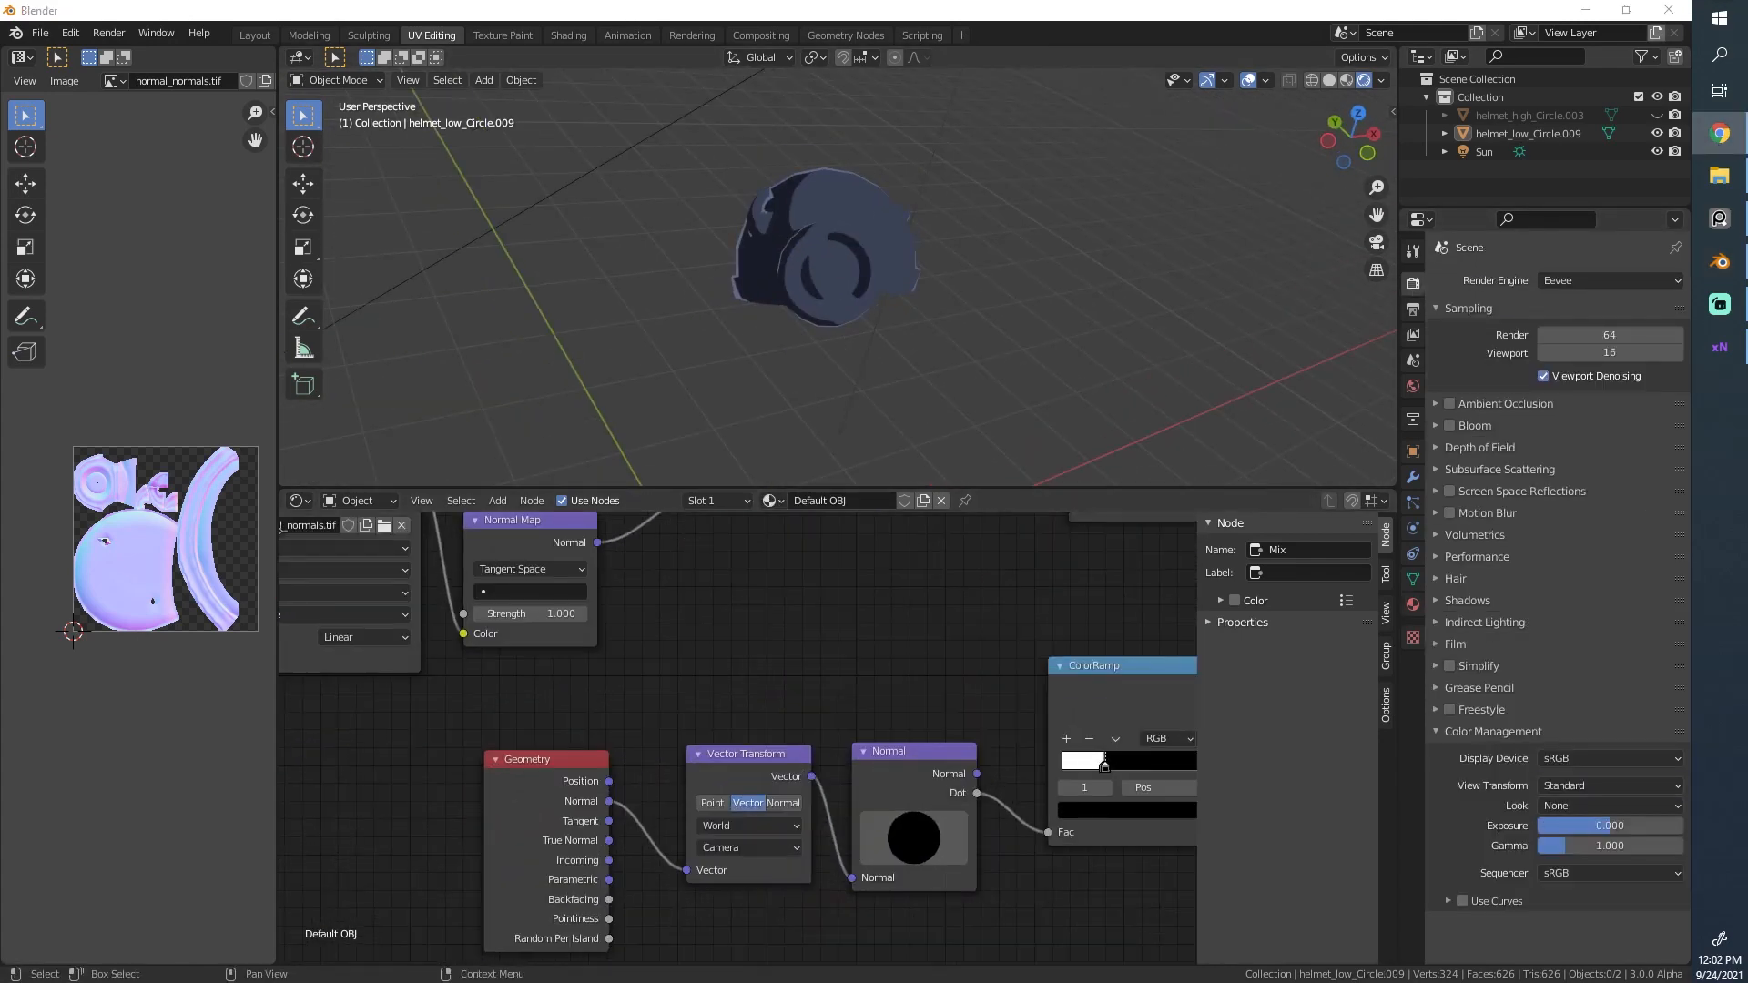
pyautogui.scroll(-2, 752, 724)
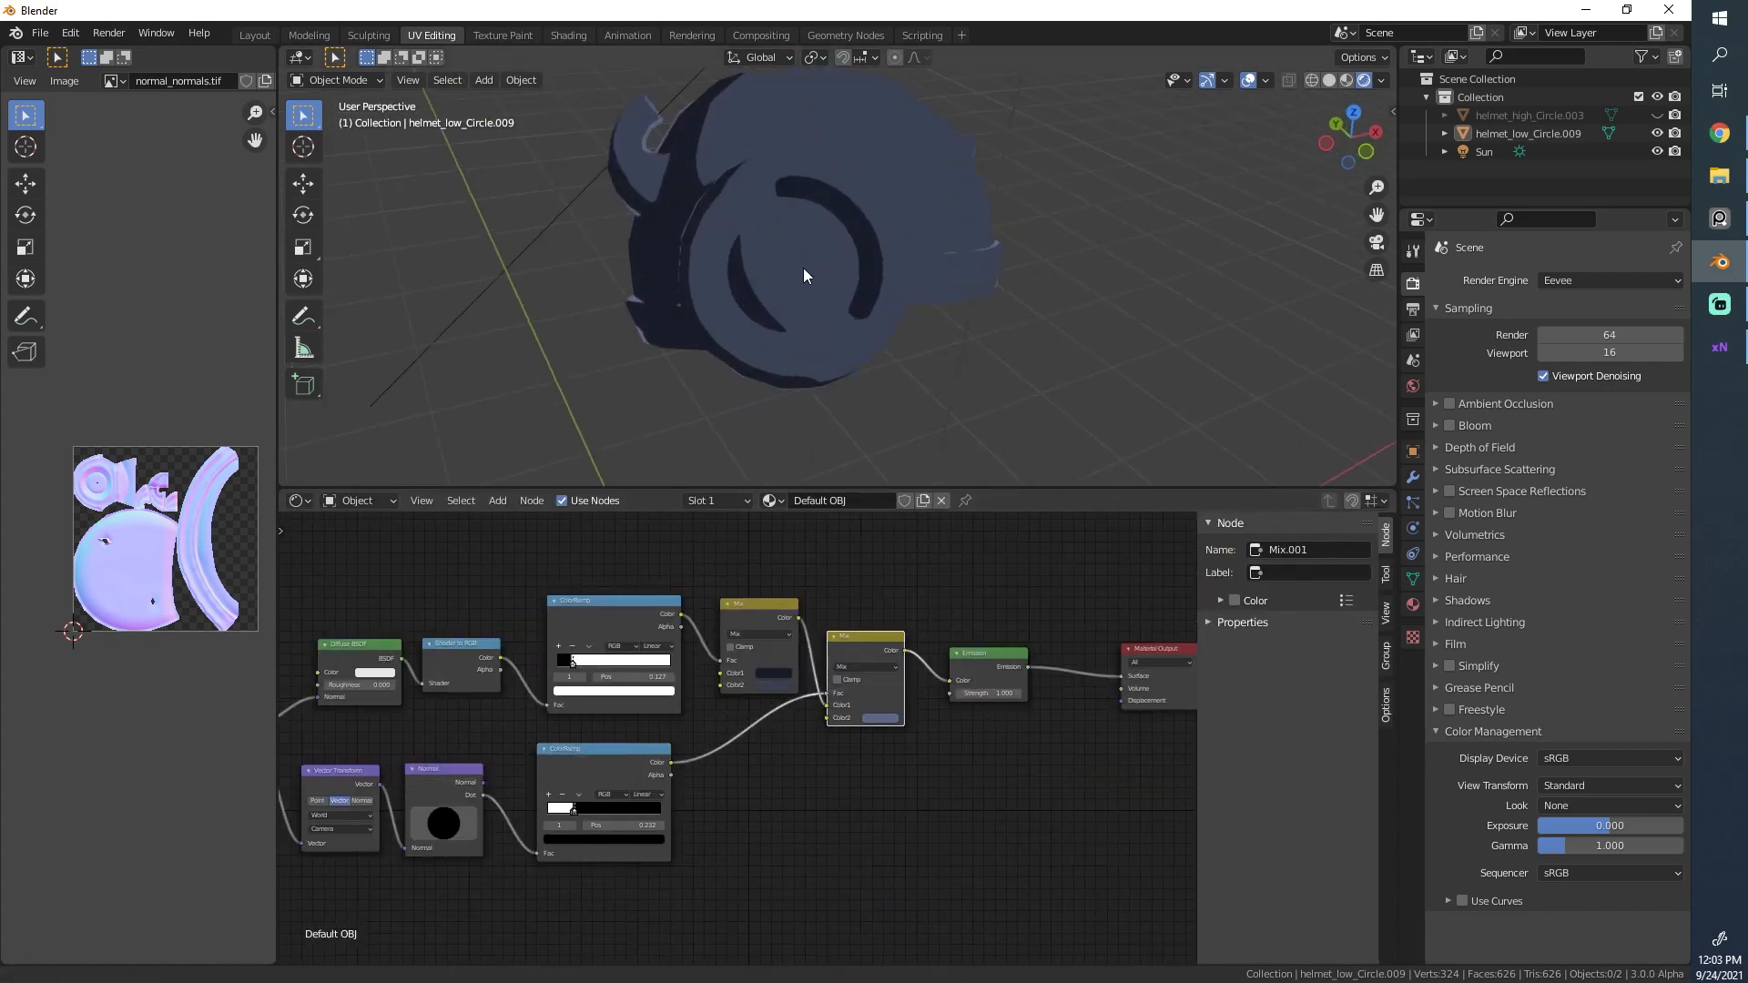
pyautogui.scroll(-4, 802, 274)
pyautogui.moveTo(444, 823); pyautogui.dragTo(441, 827)
pyautogui.moveTo(983, 314); pyautogui.dragTo(1036, 321, button='middle')
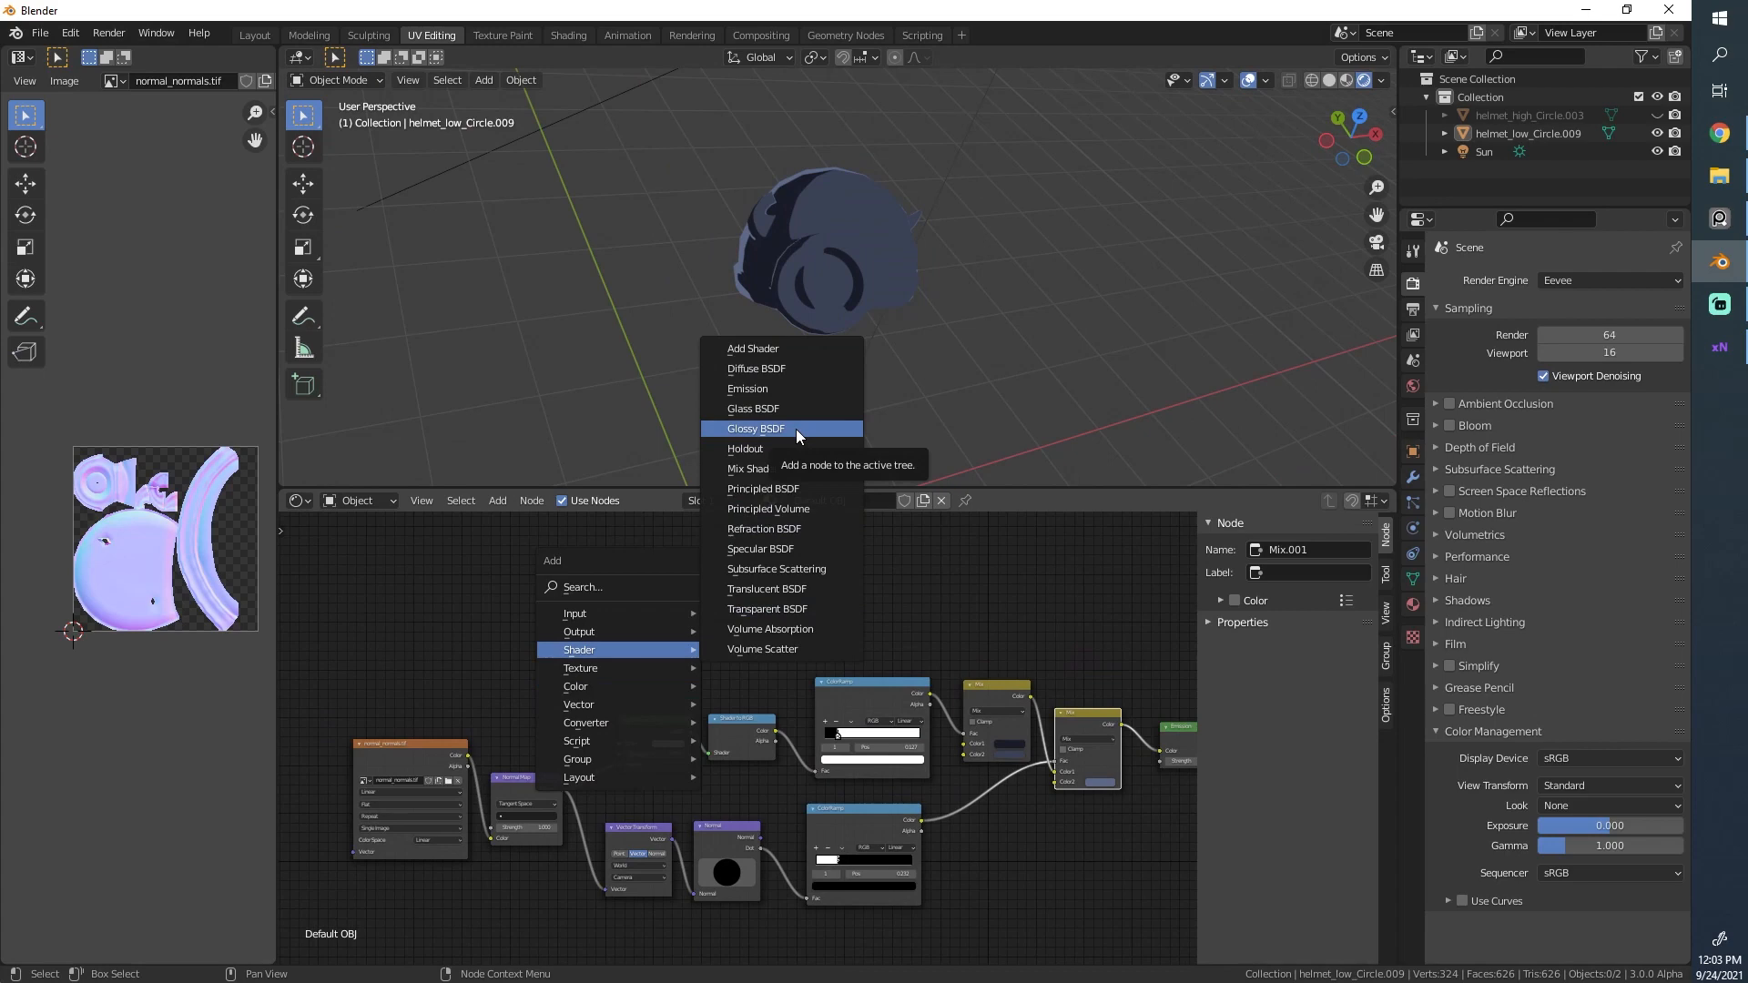
# Add a Glossy BSDF driven by the Normal Map and convert it to a sharp highlight mask with Shader to RGB and a ColorRamp.
pyautogui.click(796, 429)
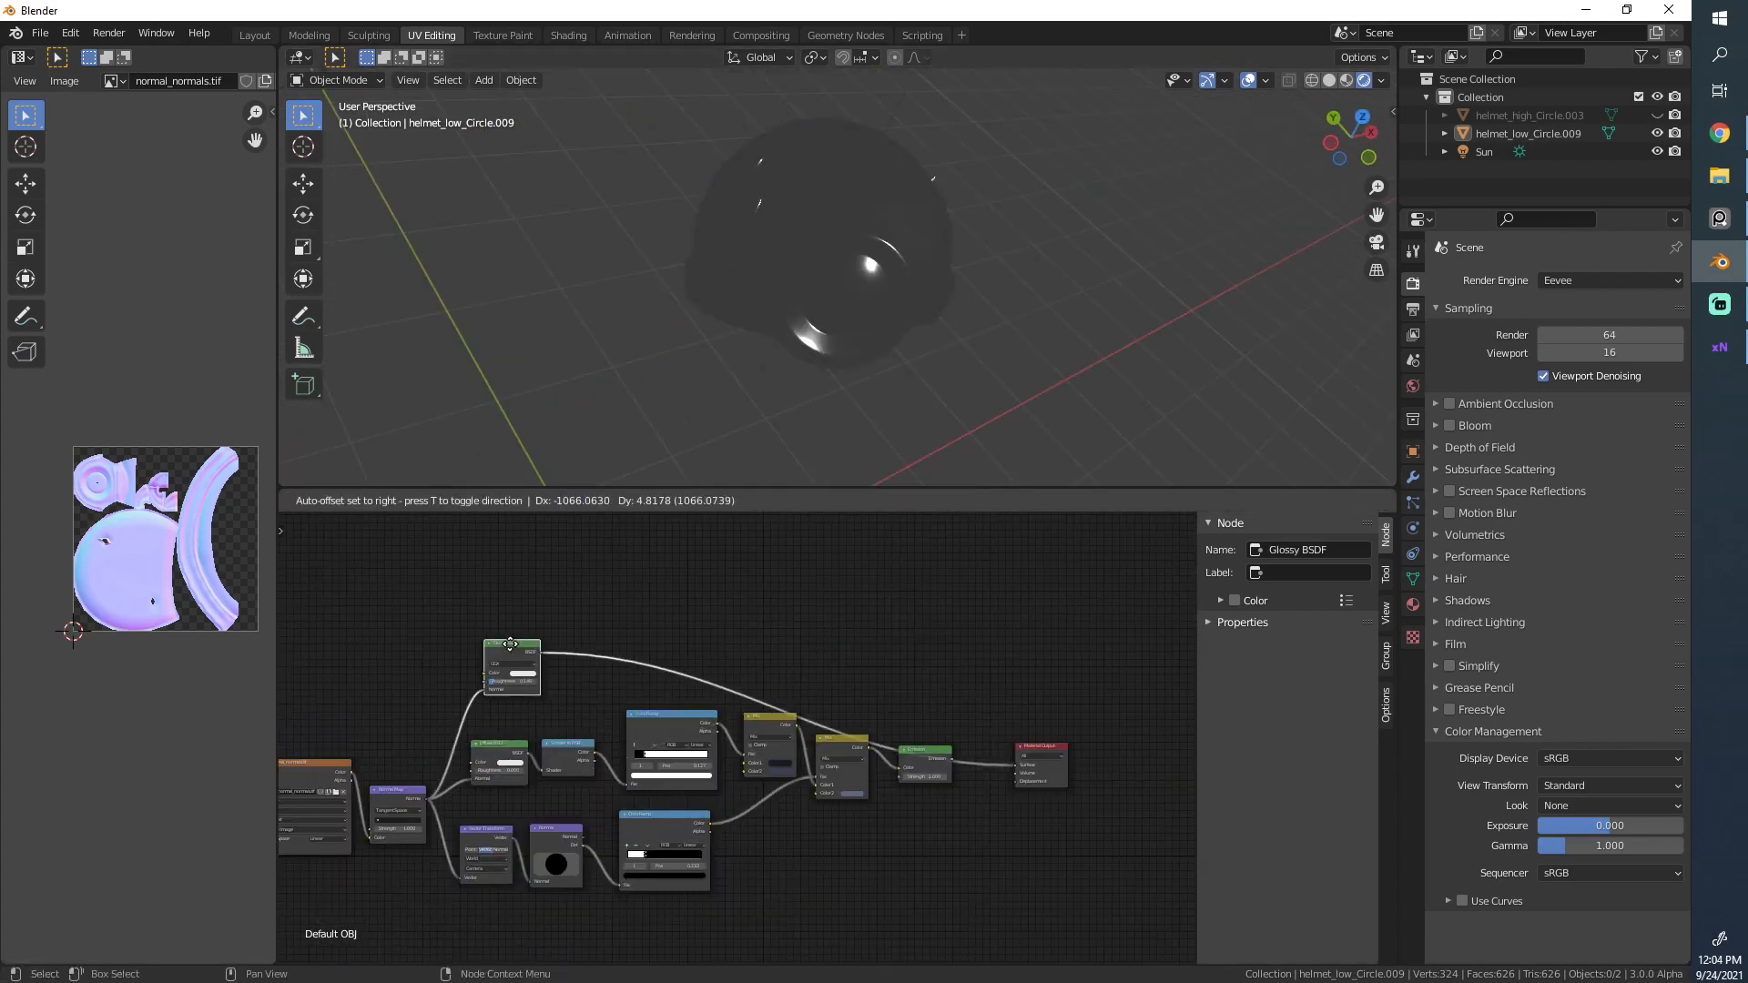
pyautogui.moveTo(435, 607); pyautogui.dragTo(461, 631)
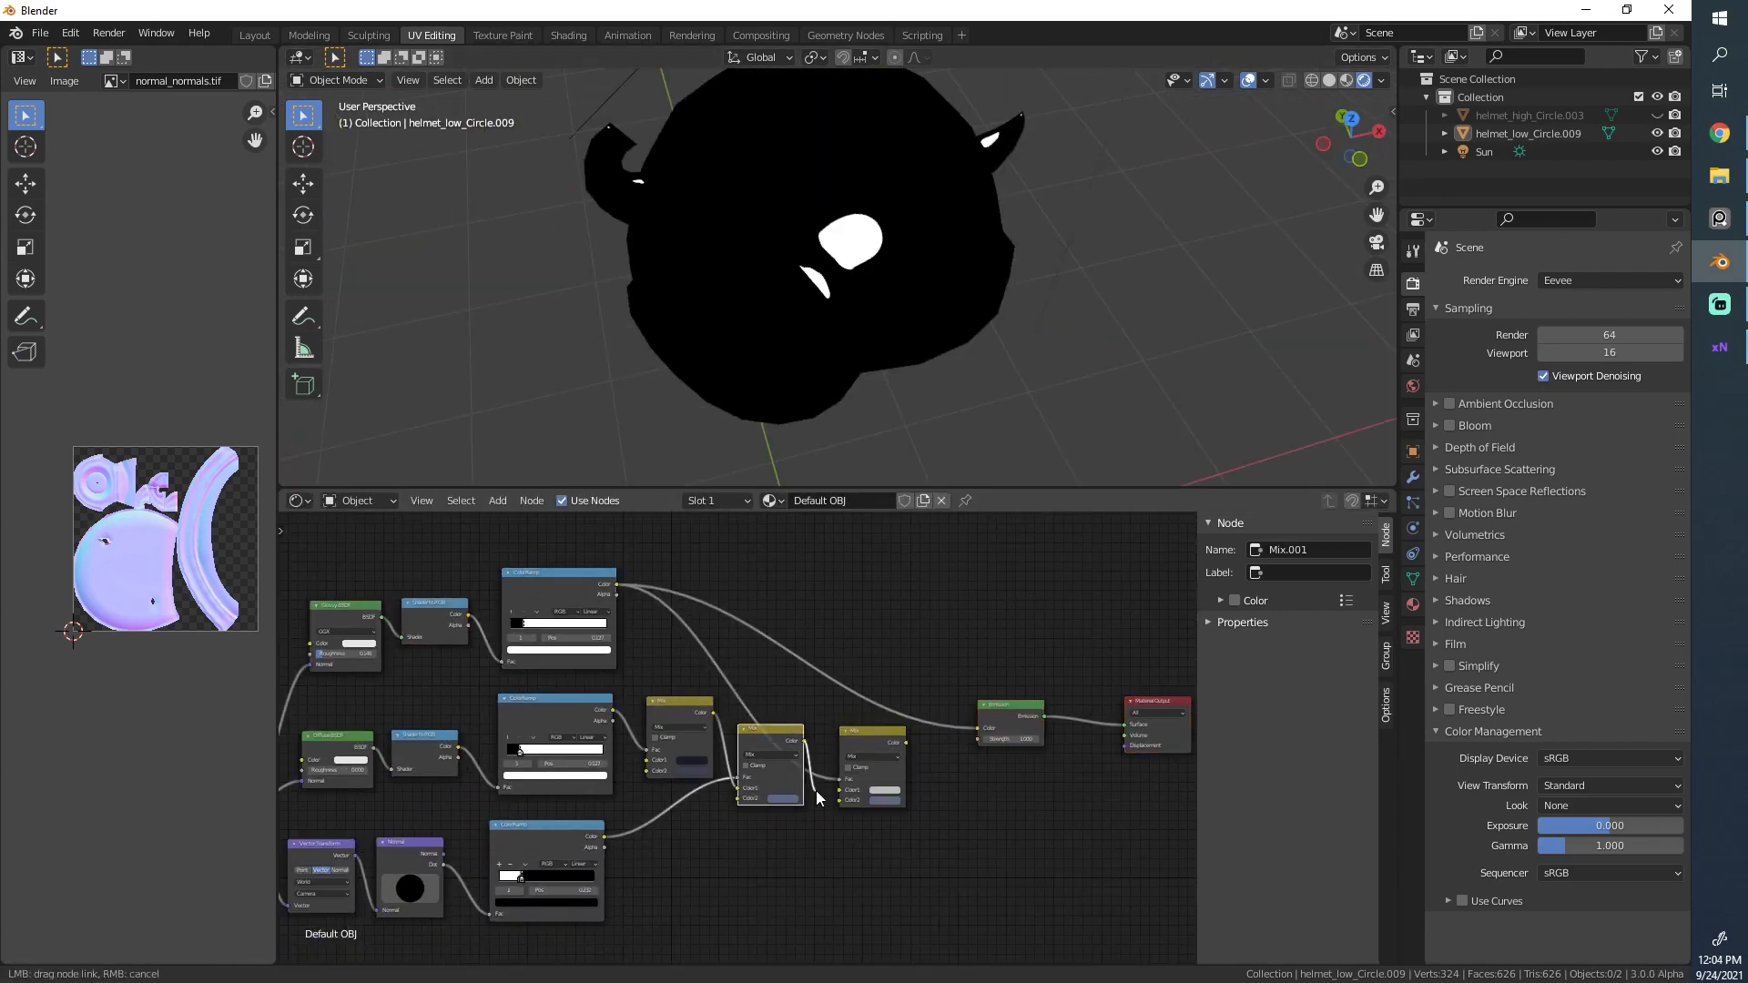
# Mix the glossy highlight over the toon shading in a light blue, set the gloss roughness to 0.054 and soften its ColorRamp.
pyautogui.moveTo(816, 790); pyautogui.dragTo(839, 790)
pyautogui.click(884, 799)
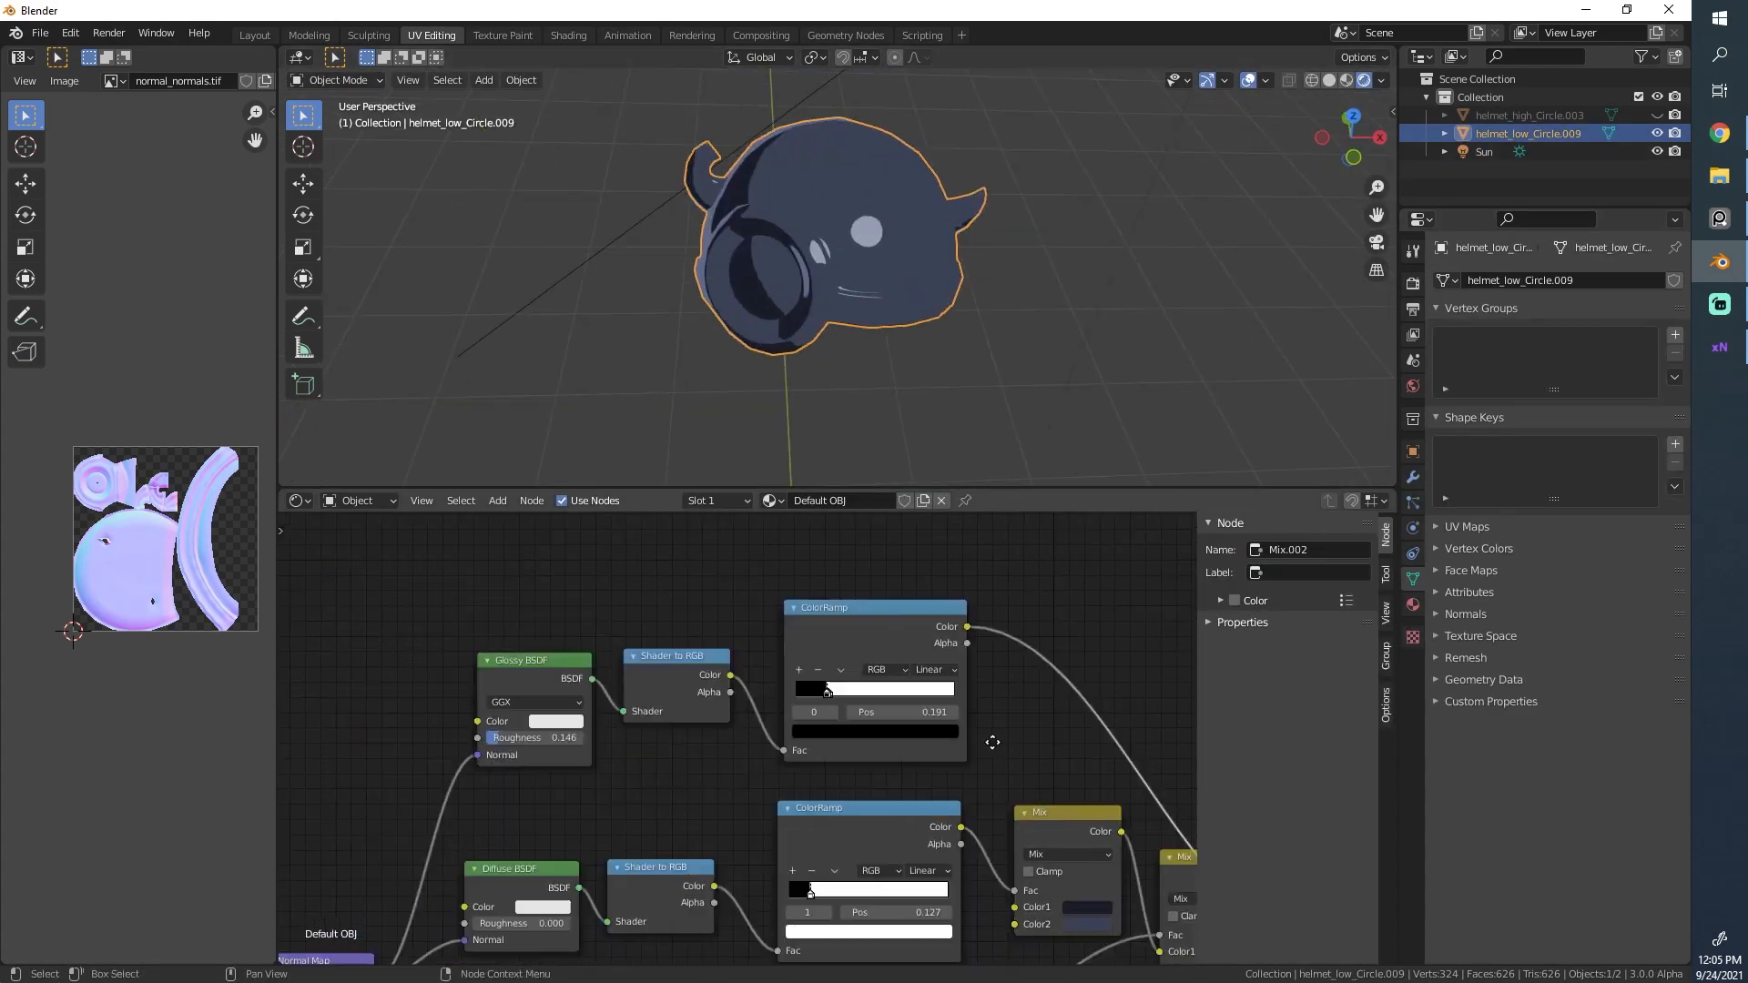
pyautogui.moveTo(901, 694); pyautogui.dragTo(952, 699)
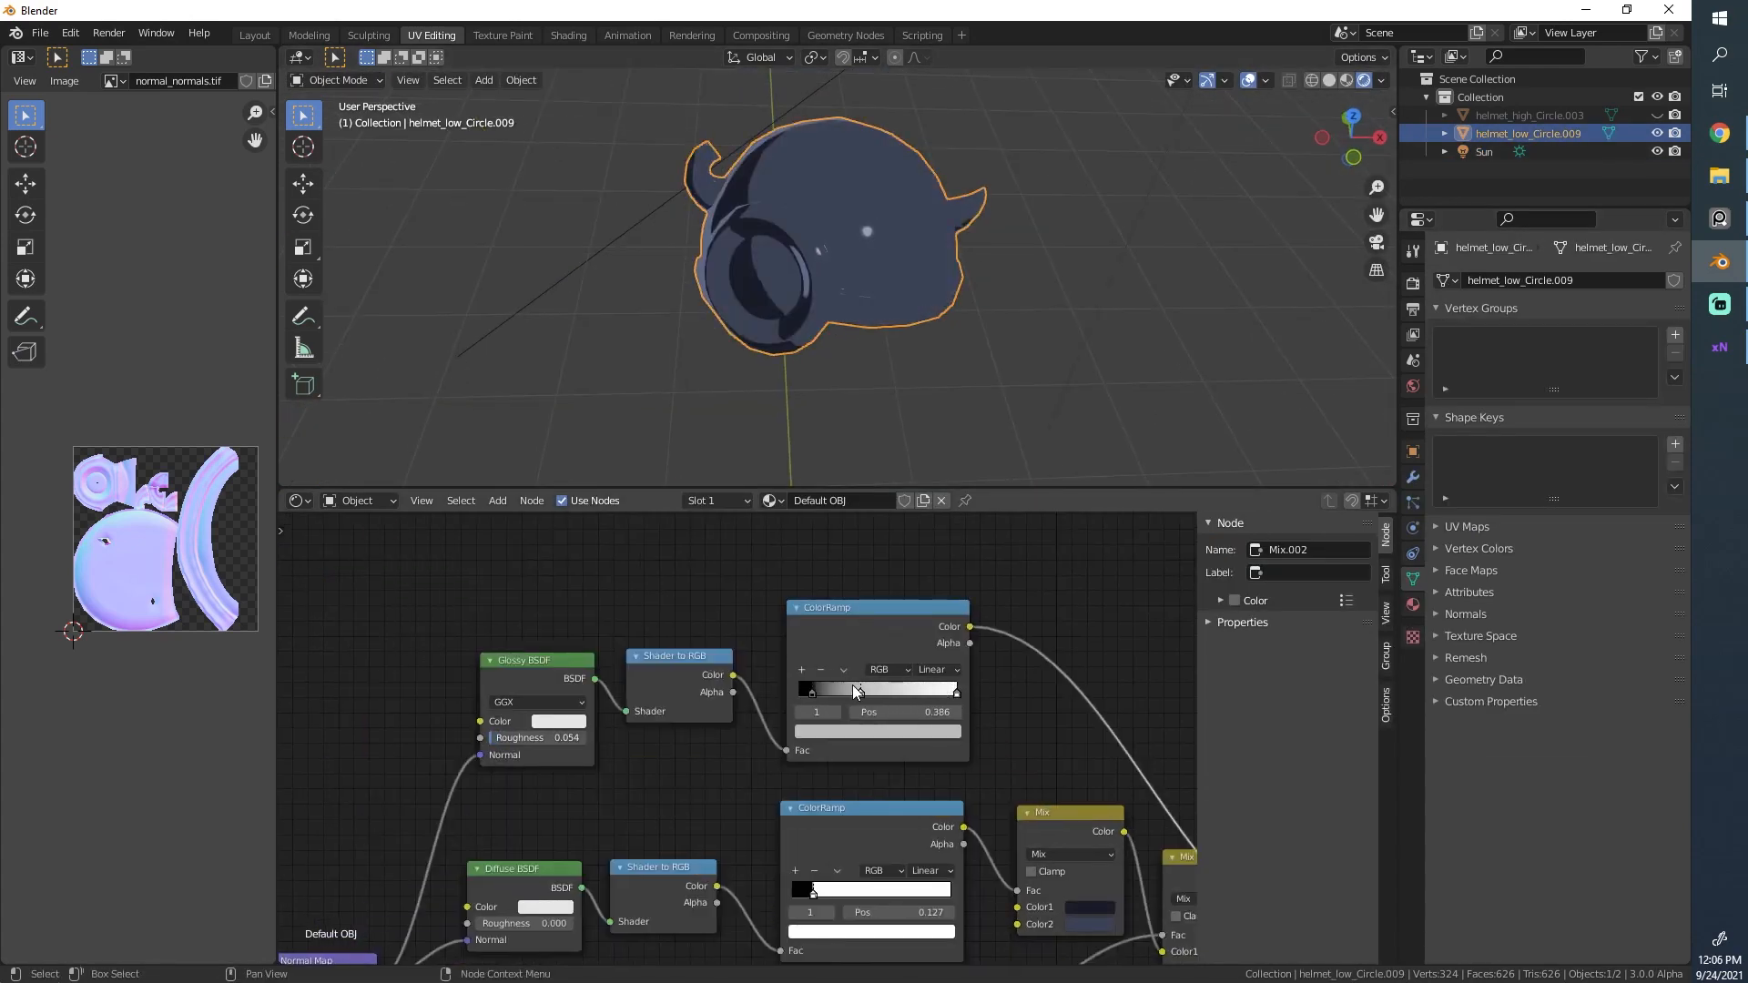